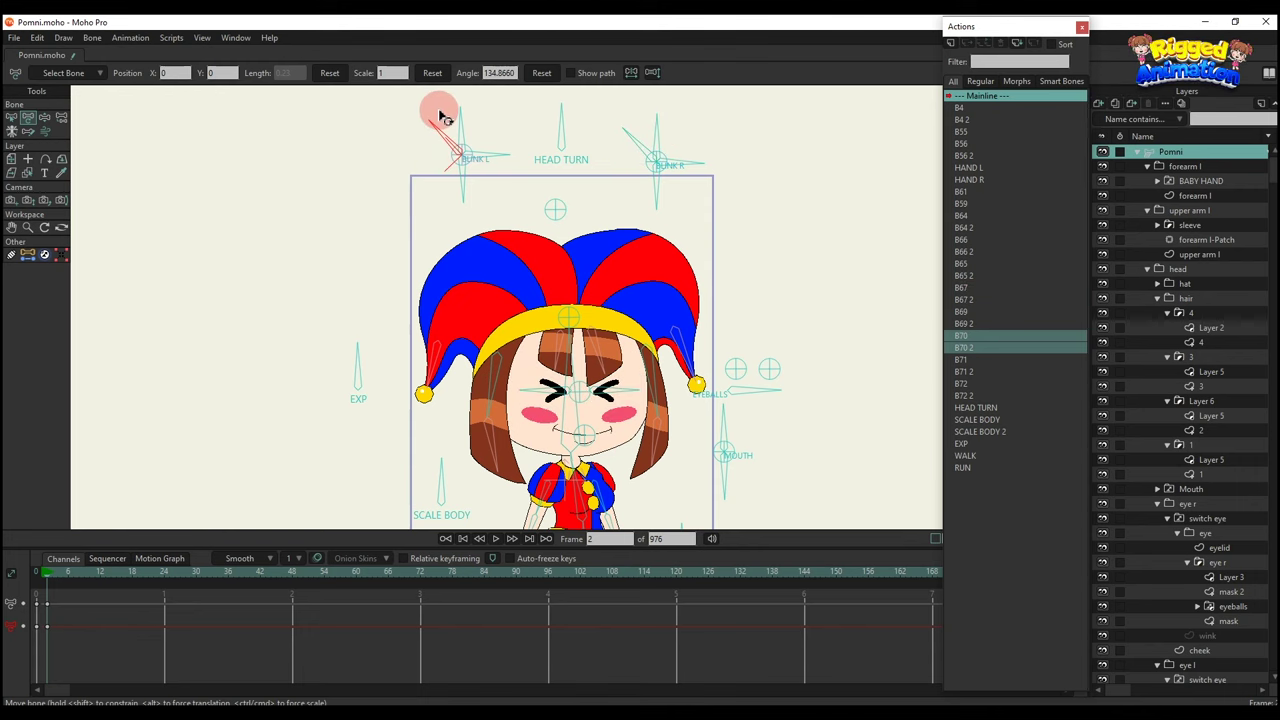
Try different blink poses with the BLINK L and BLINK R control bones, resetting each bone's angle after the test.
left_click(541, 73)
left_click_drag(630, 140, 746, 146)
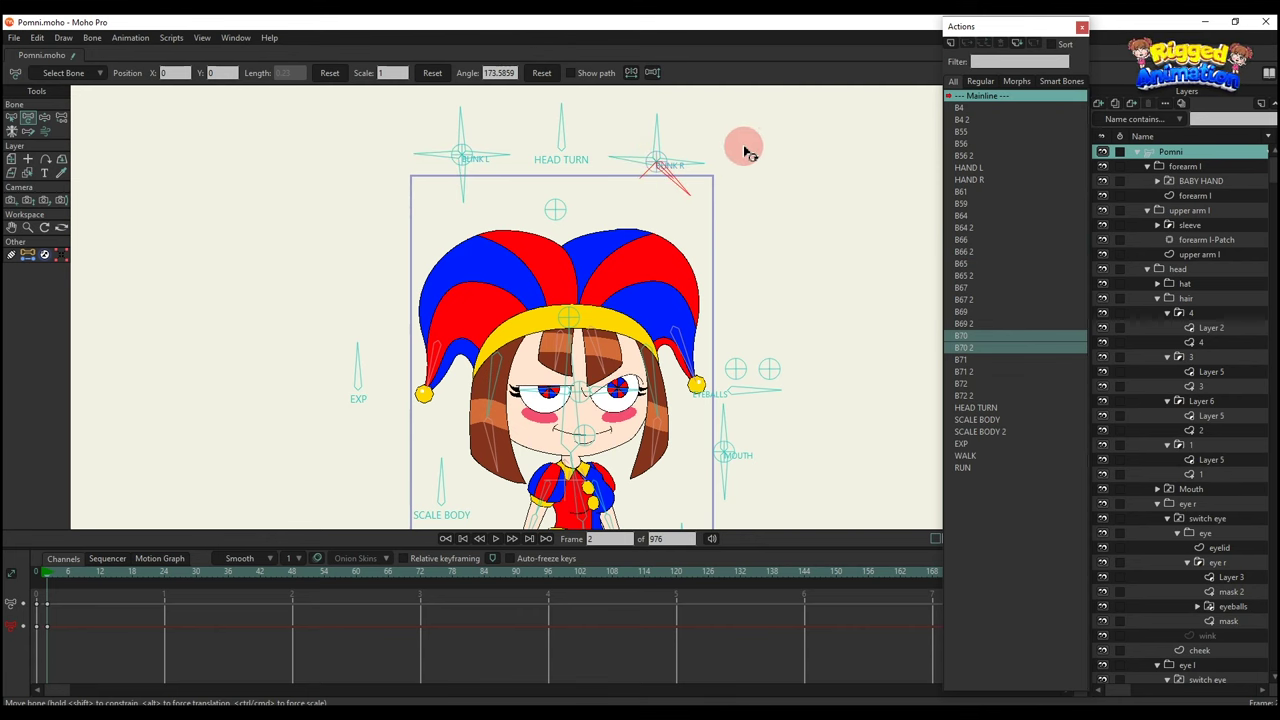
left_click(541, 73)
left_click_drag(632, 164, 666, 286)
left_click(541, 73)
left_click(493, 113)
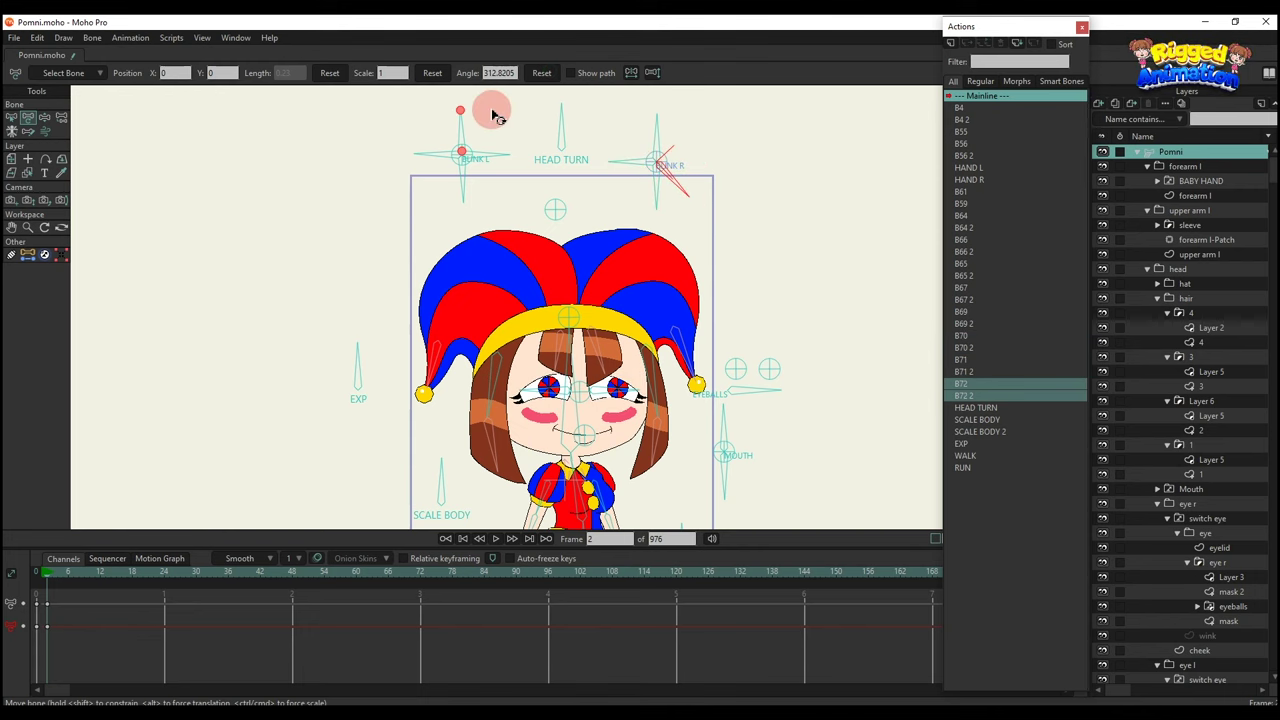
left_click(542, 77)
Try the HEAD TURN control bone and check how the character's head and face respond.
left_click_drag(563, 133, 614, 137)
scroll(632, 318, "up", 1)
left_click_drag(631, 349, 631, 237)
scroll(569, 278, "up", 3)
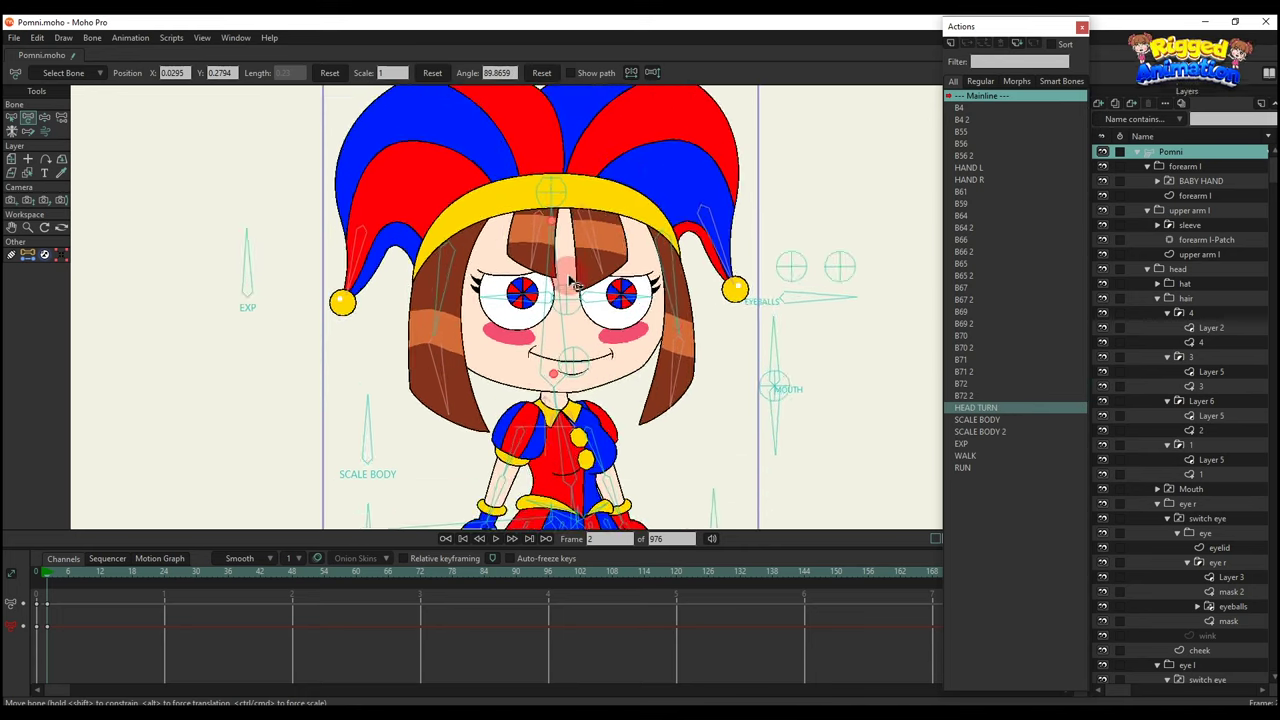
scroll(178, 250, "down", 2)
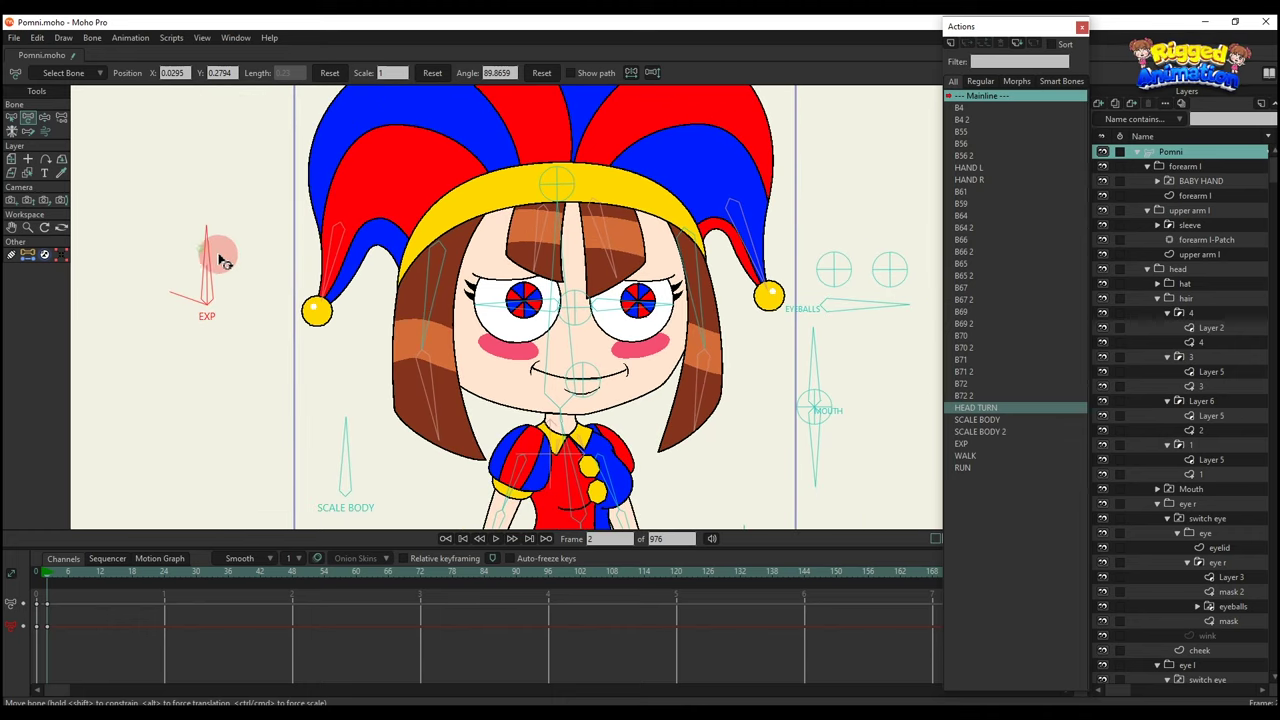
Preview the EXP control bone rotated to about 160 degrees in playback, and delete its test keyframes.
left_click_drag(197, 265, 155, 333)
key("space")
key("space")
key("space")
key("space")
key("space")
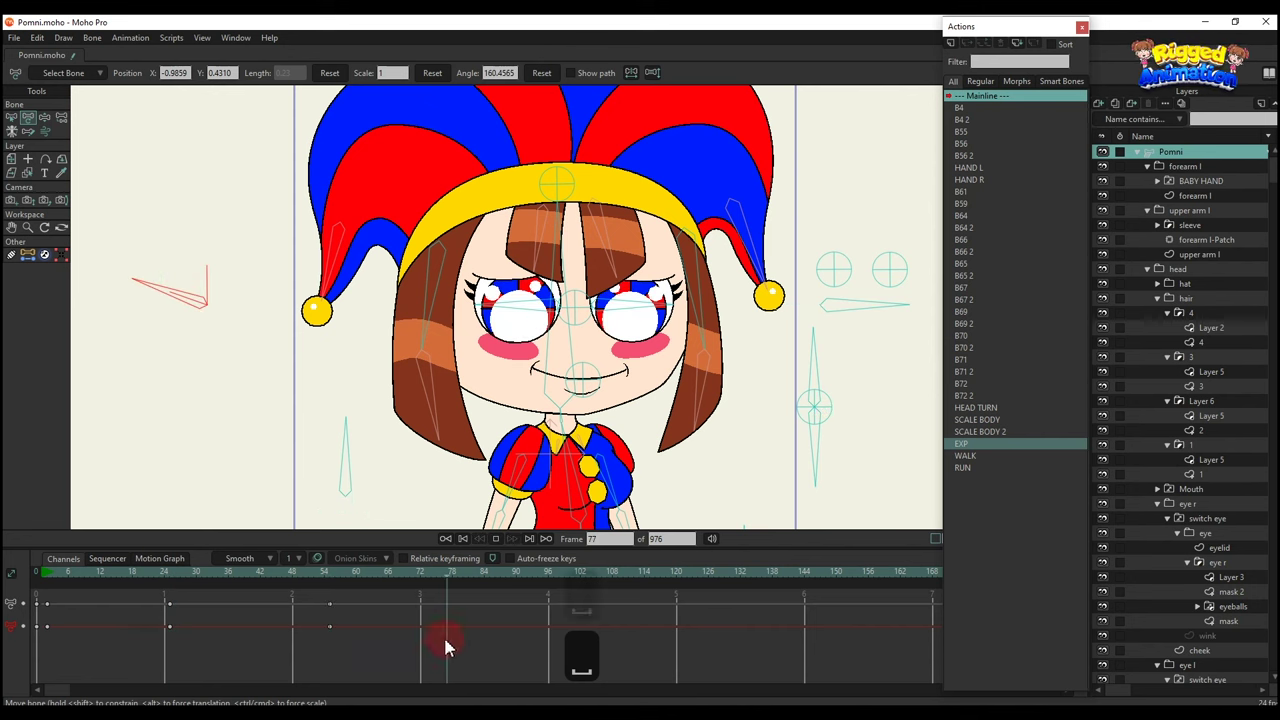
left_click_drag(445, 646, 48, 528)
key("BackSpace")
Try the eye controls above the EYEBALLS bone and delete the test keyframes.
left_click_drag(808, 271, 853, 276)
left_click_drag(5, 485, 5, 485)
key("BackSpace")
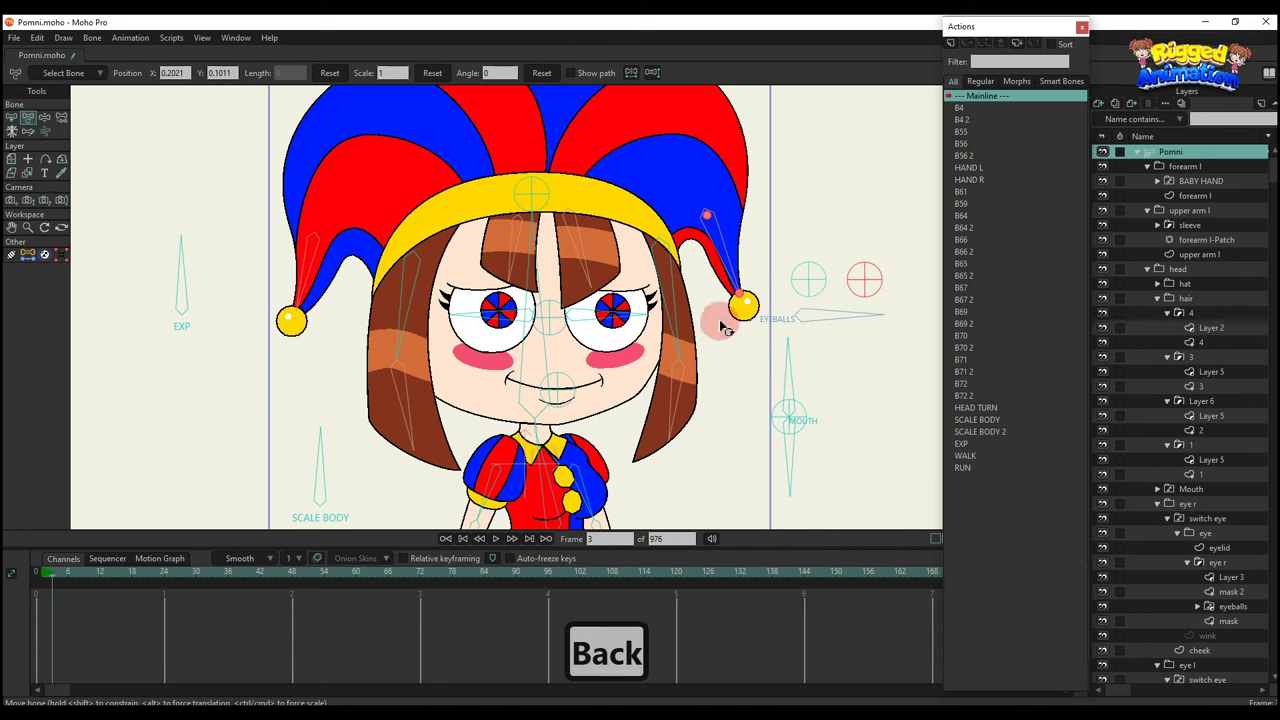
Try the hat tail bone and the MOUTH control bones with a frown, and delete the test keyframes.
left_click_drag(721, 260, 704, 349)
scroll(690, 312, "down", 5)
scroll(665, 335, "up", 4)
left_click_drag(722, 438, 805, 405)
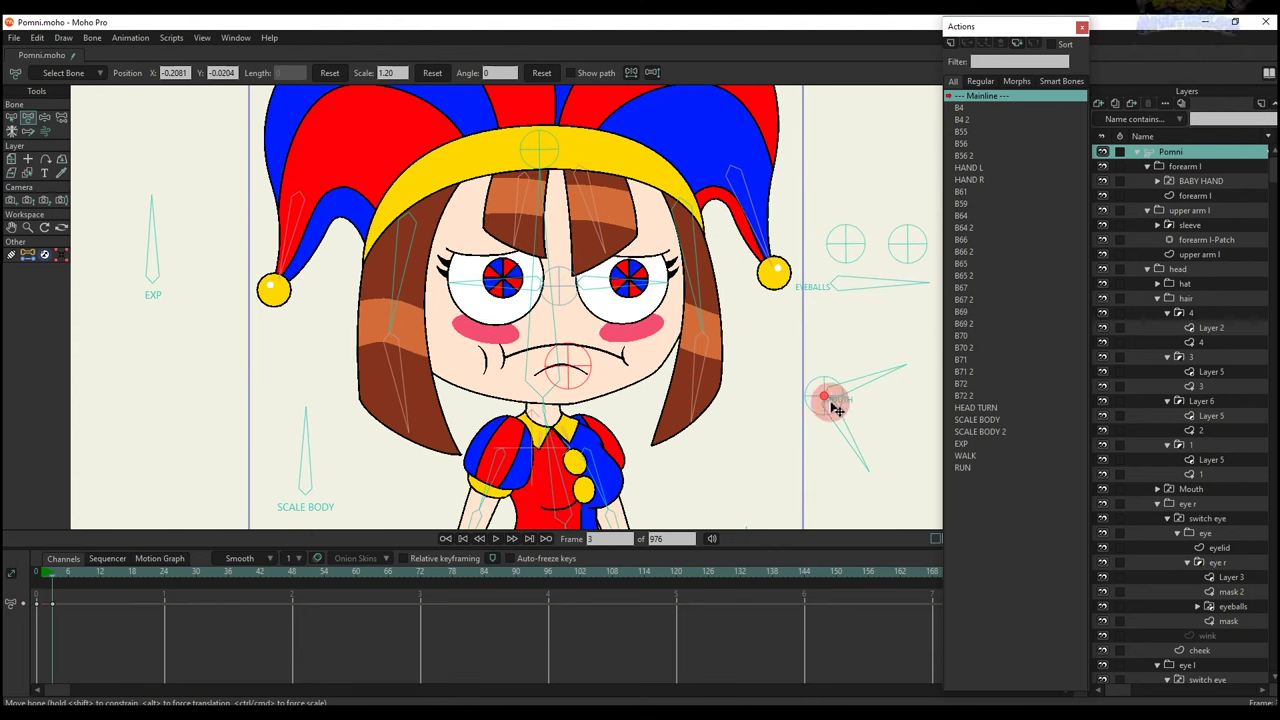
left_click(852, 430)
left_click_drag(197, 630, 3, 570)
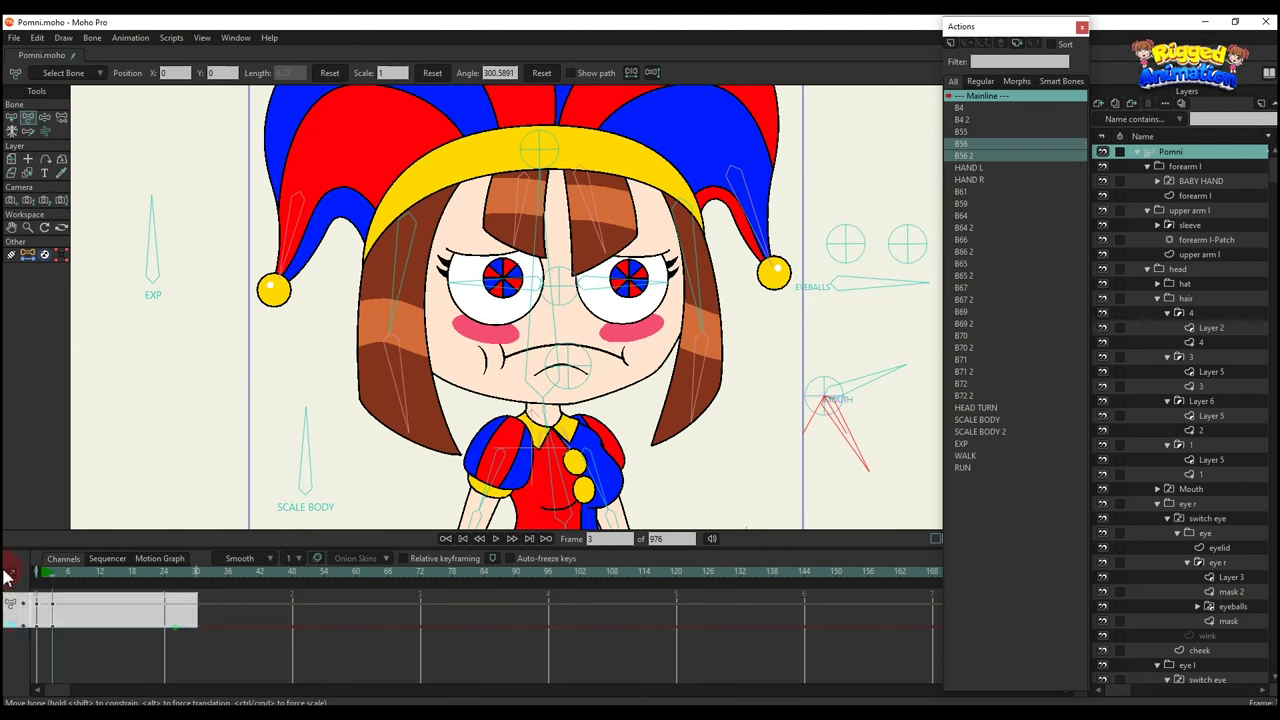
key("BackSpace")
Try the SCALE BODY control bone and delete its test keyframes.
scroll(643, 285, "down", 5)
scroll(510, 355, "up", 3)
left_click_drag(470, 368, 699, 346)
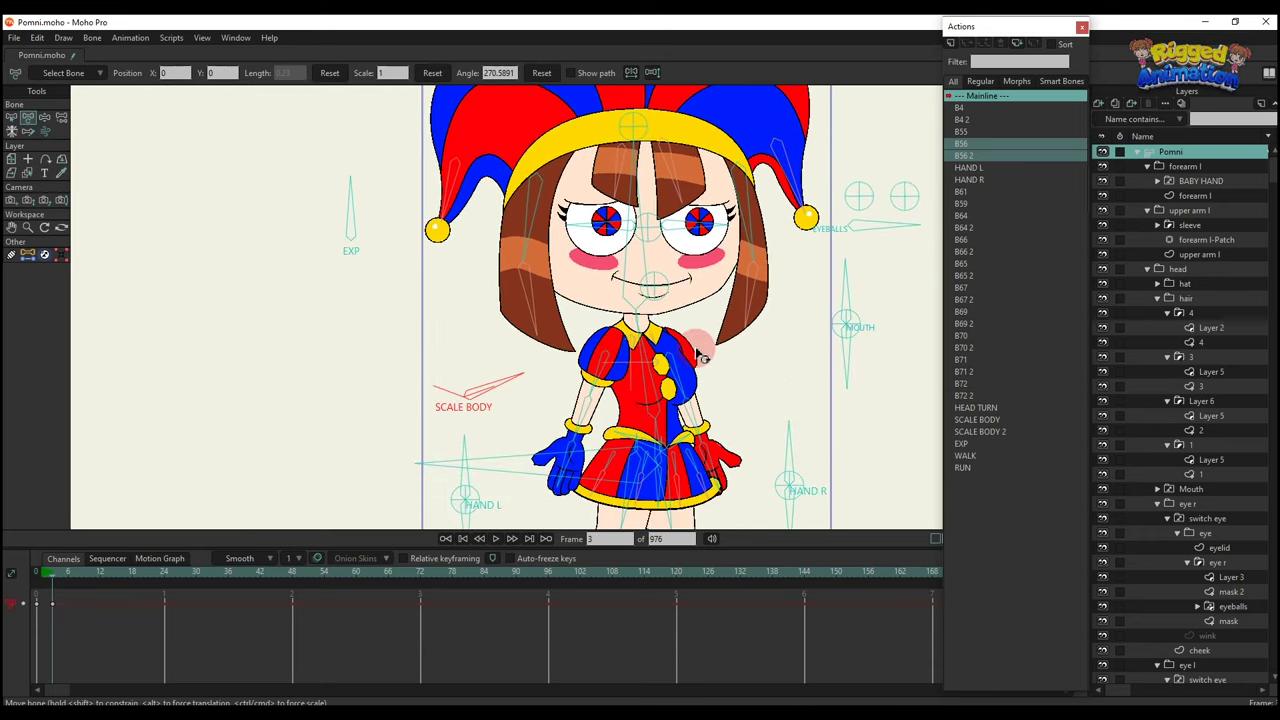
left_click_drag(133, 656, 8, 578)
key("BackSpace")
Try different hand shapes by rotating the HAND L and HAND R control bones.
left_click_drag(437, 384, 340, 460)
scroll(409, 343, "down", 2)
scroll(385, 355, "up", 3)
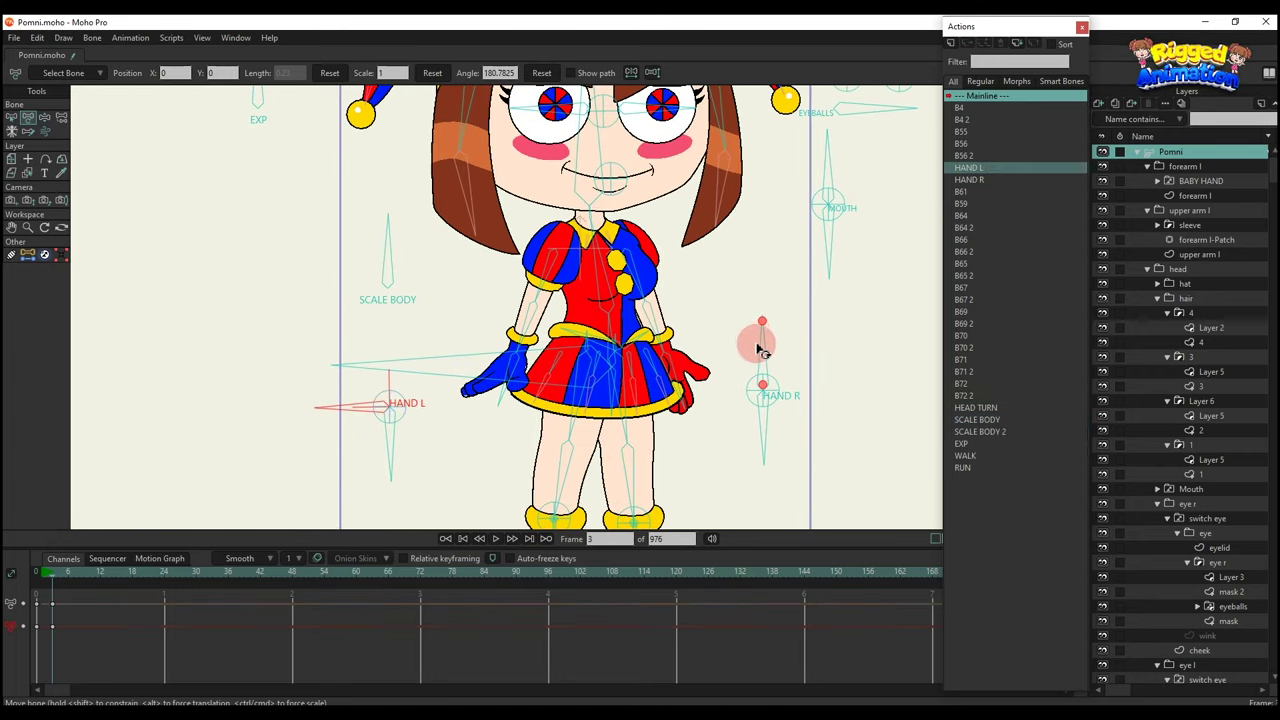
left_click_drag(762, 347, 788, 356)
Pose both arms folded across the chest using the arm bones and the lower HAND L and HAND R controls.
left_click_drag(661, 288, 472, 366)
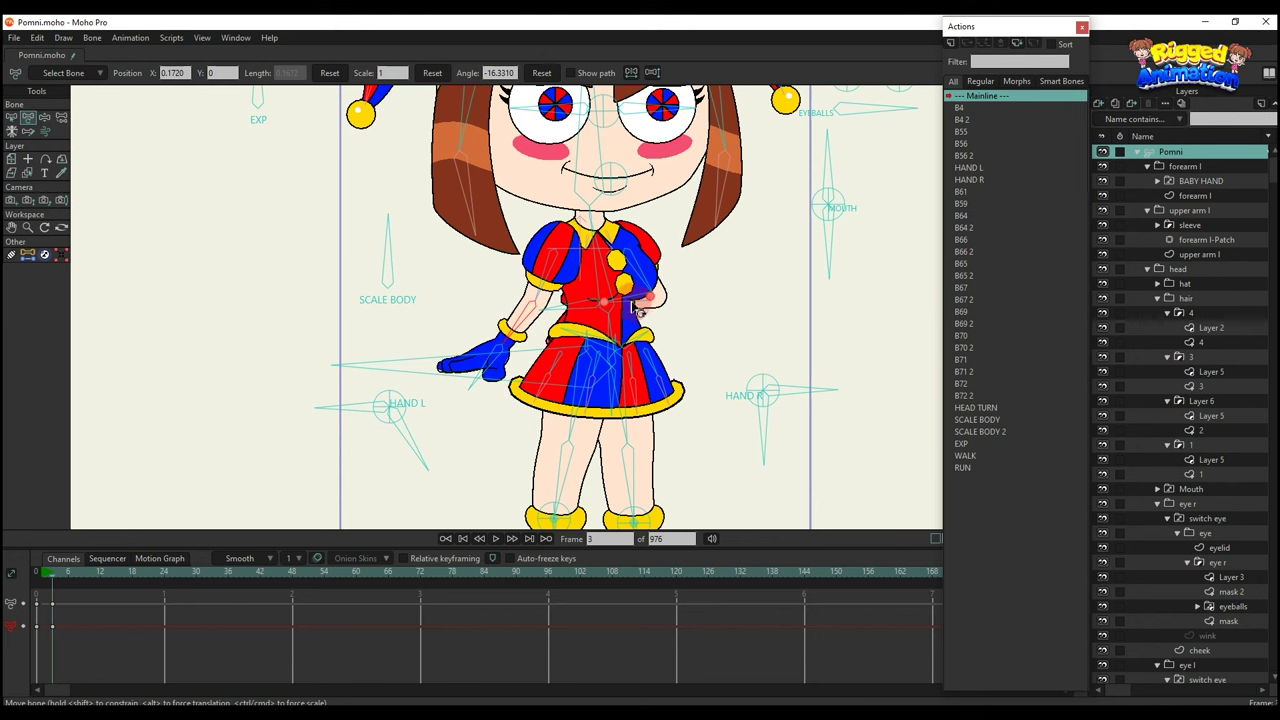
left_click_drag(637, 311, 717, 338)
left_click_drag(651, 278, 681, 288)
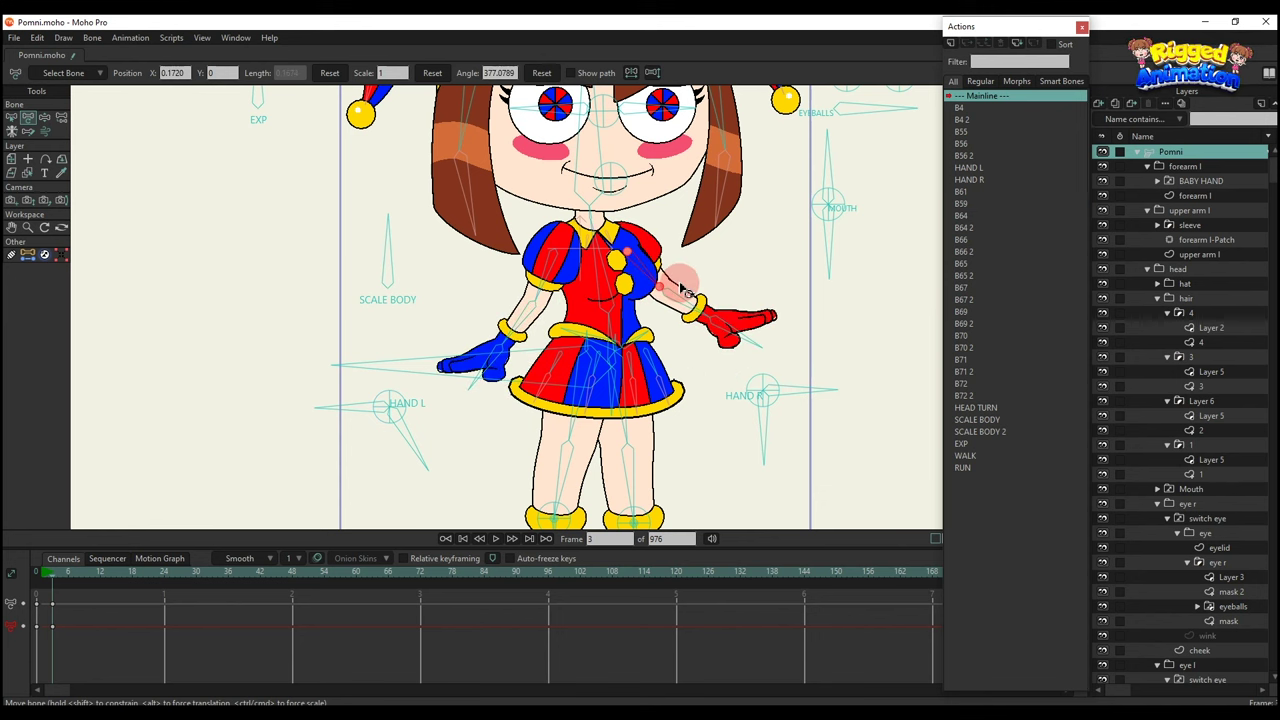
left_click_drag(515, 333, 583, 343)
left_click_drag(430, 432, 320, 450)
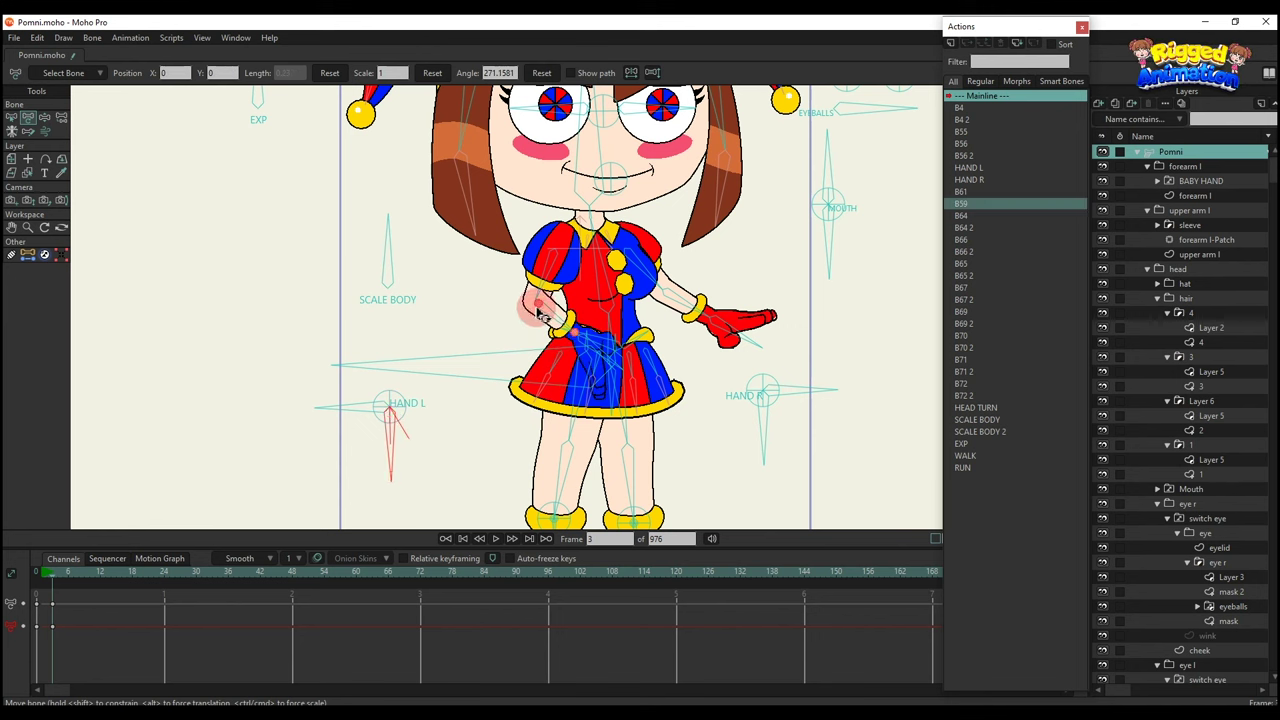
left_click_drag(550, 319, 571, 316)
left_click_drag(723, 306, 705, 345)
left_click_drag(761, 431, 741, 428)
left_click_drag(664, 334, 616, 301)
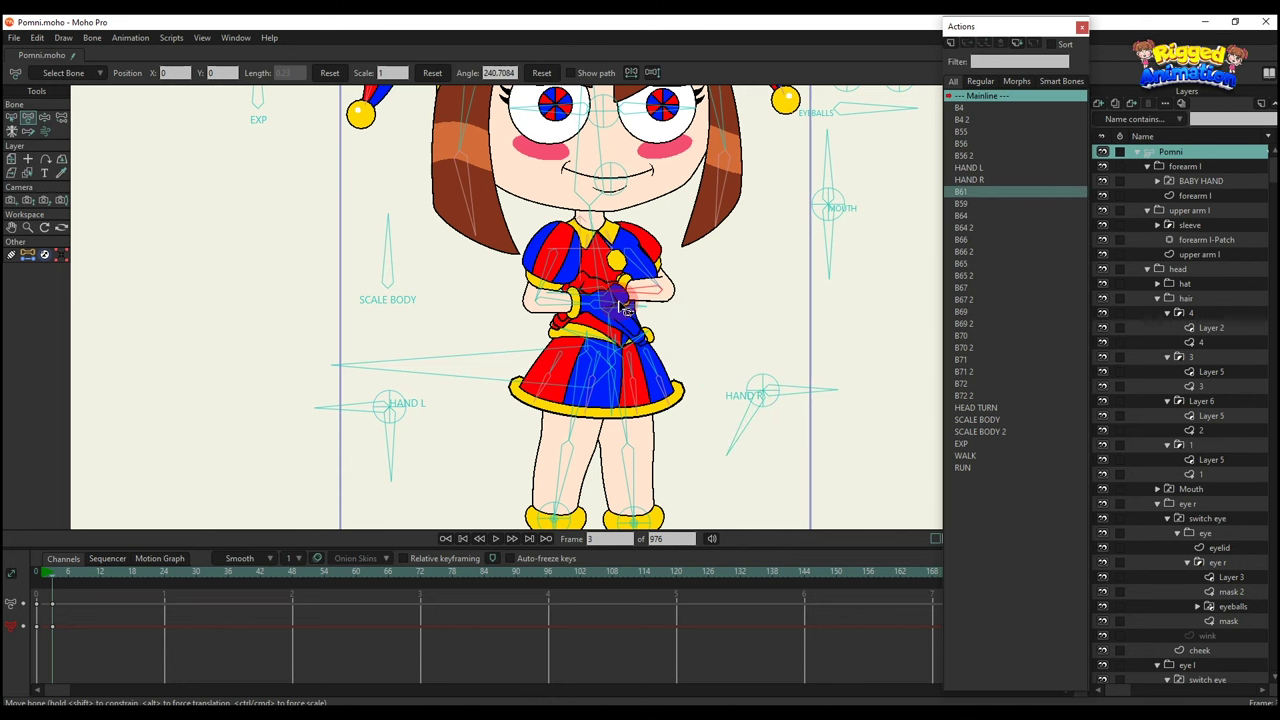
Delete all test keyframes of the arm and hand poses from the timeline.
scroll(626, 308, "down", 2)
left_click(629, 389)
left_click(219, 590)
left_click_drag(201, 658, 5, 517)
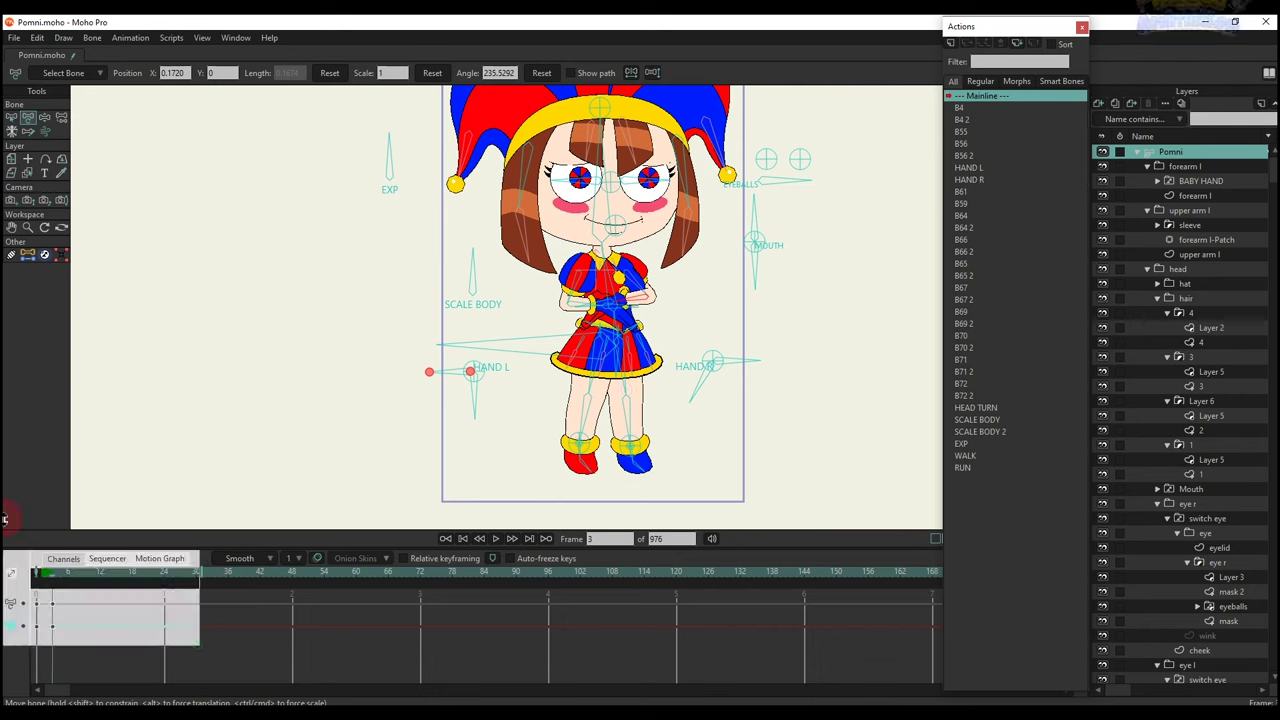
key("BackSpace")
Insert the WALK action into the mainline timeline at frame 3 and play back the walk cycle.
left_click(357, 466)
scroll(357, 467, "down", 1)
left_click(964, 456)
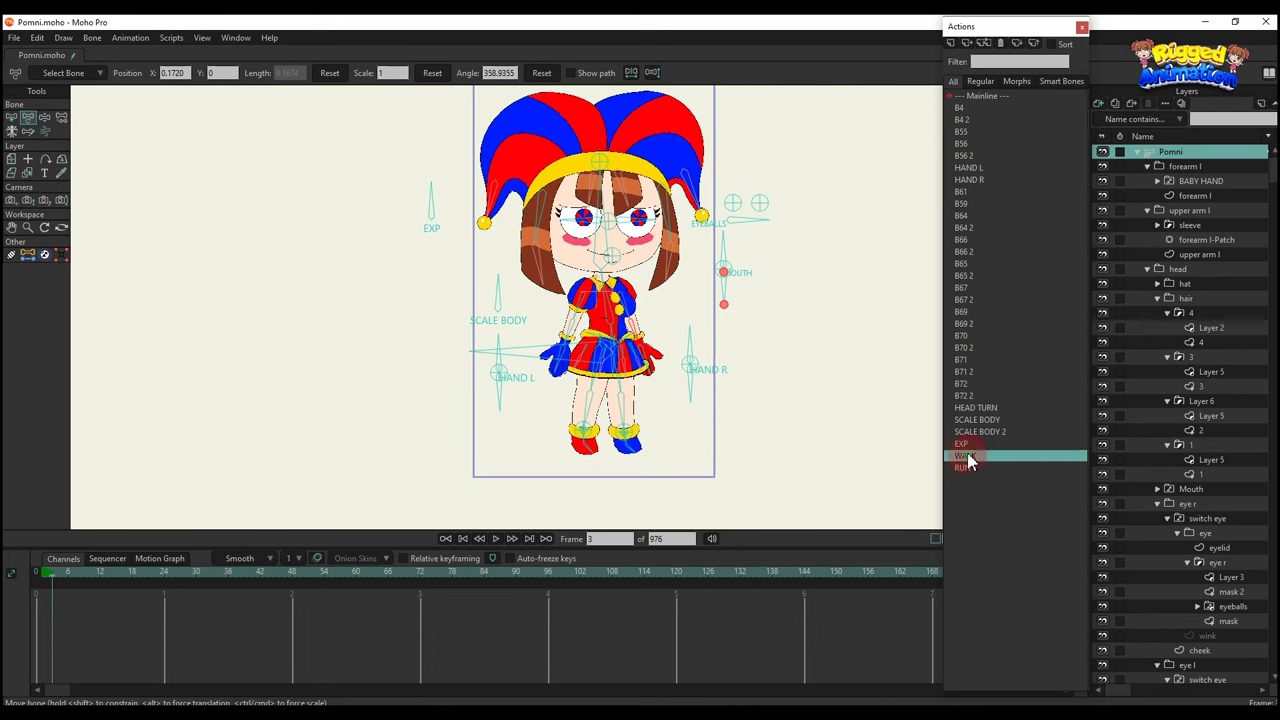
scroll(620, 230, "down", 1)
left_click(396, 73)
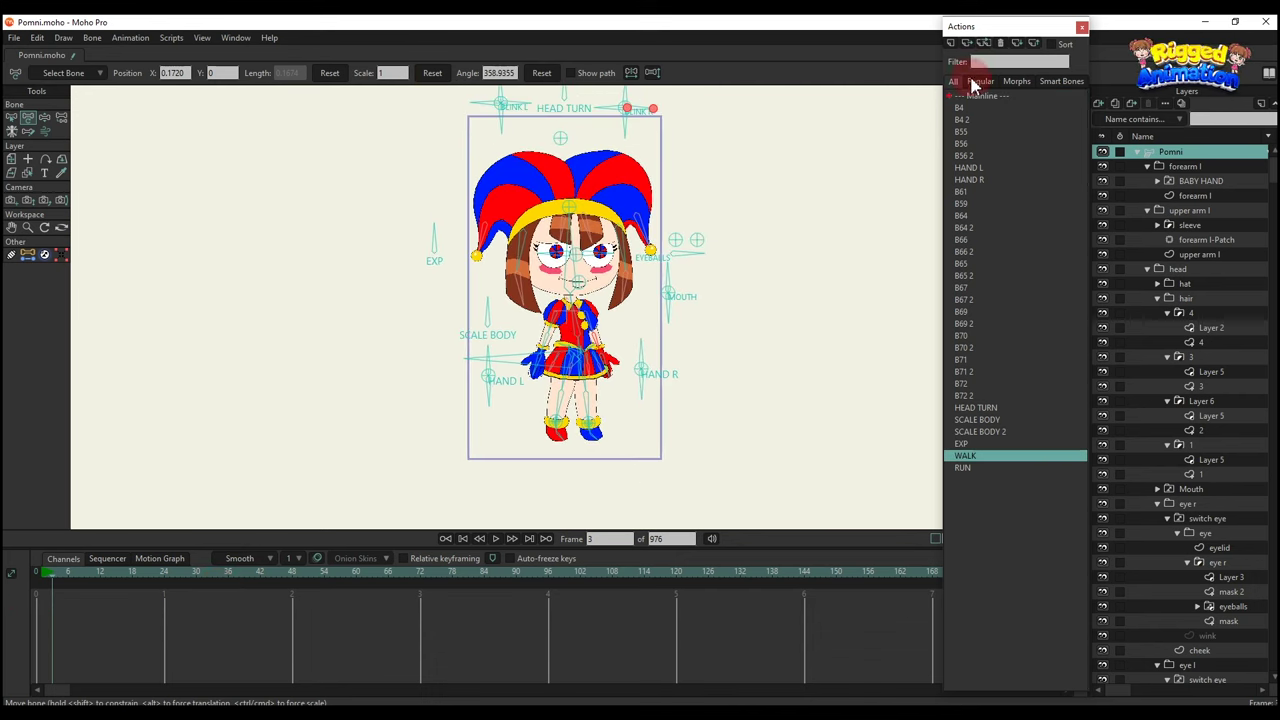
left_click(745, 358)
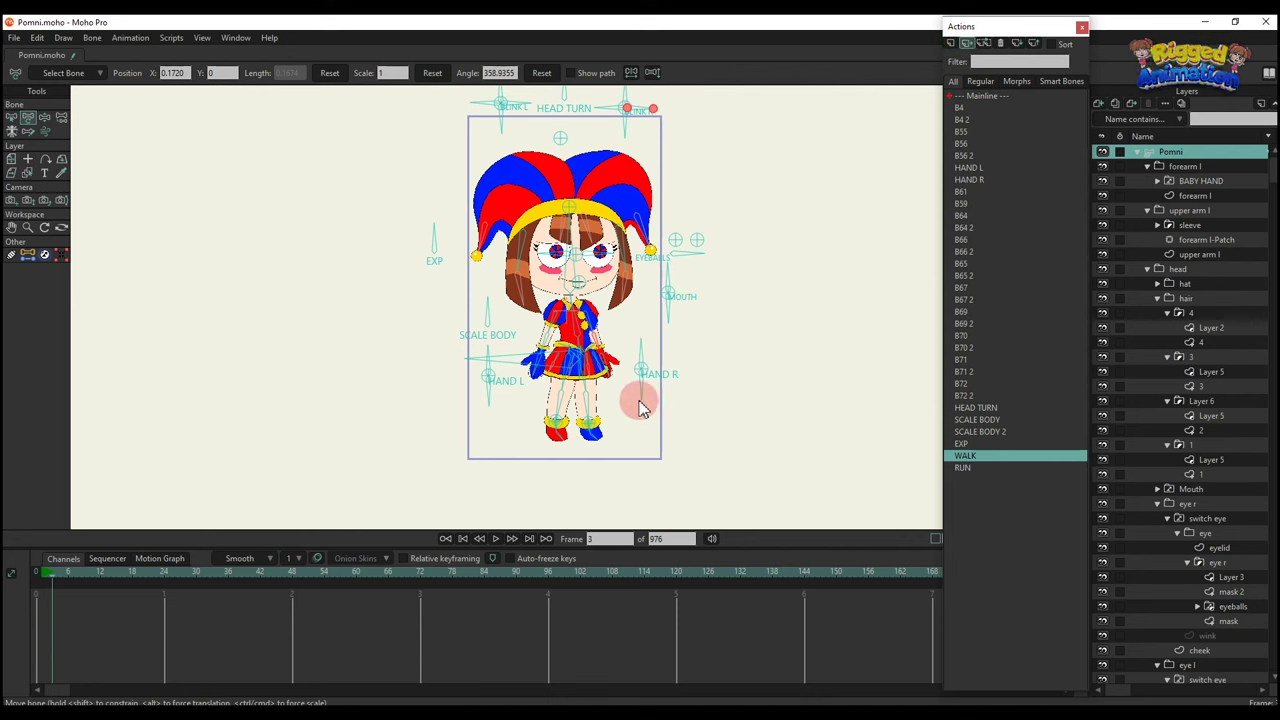
left_click(397, 503)
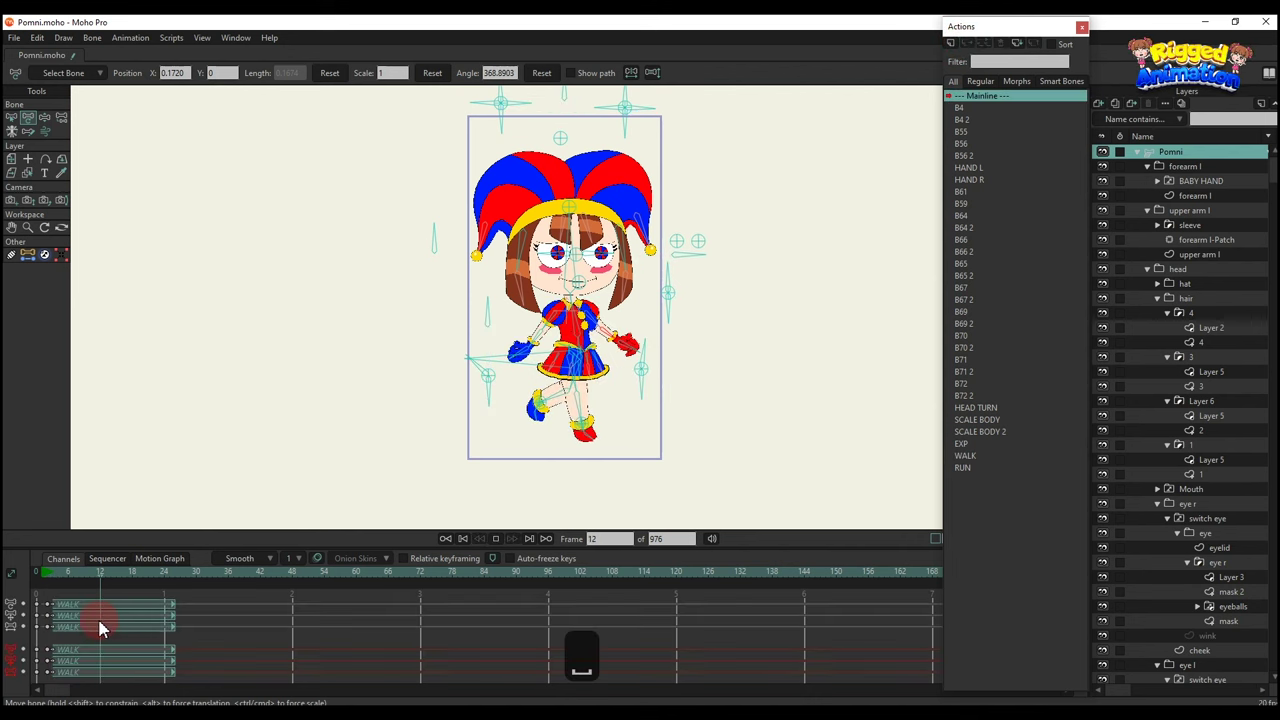
key("space")
scroll(595, 332, "up", 2)
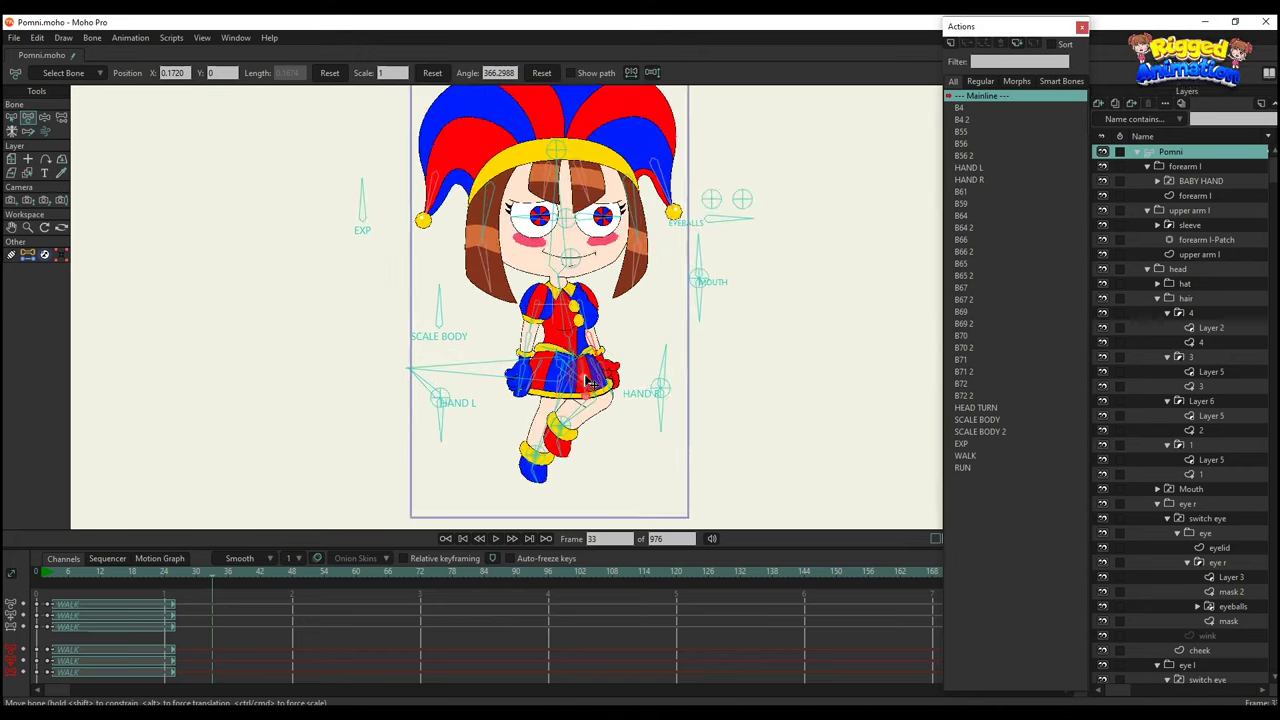
Key the BLINK L bone with open eyes at frame 33 and closed eyes, about 227 degrees, at about frame 37.
scroll(586, 378, "down", 1)
left_click_drag(555, 295, 545, 317)
key("t")
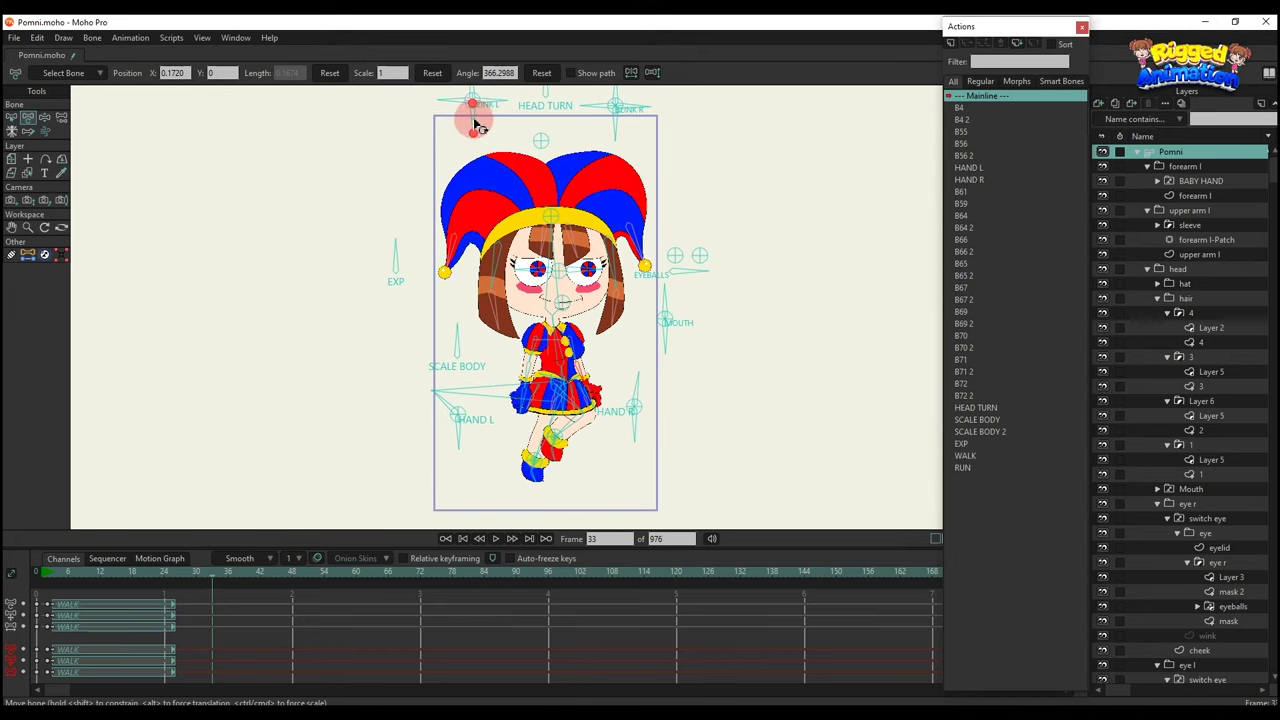
left_click(474, 121)
left_click(233, 573)
left_click_drag(476, 114, 411, 118)
Complete the blink by copying the closed-eye keyframe to frame 40 and the open-eye keyframe to frame 44.
left_click_drag(252, 657, 217, 593)
key("ctrl+c")
left_click(249, 574)
key("ctrl+v")
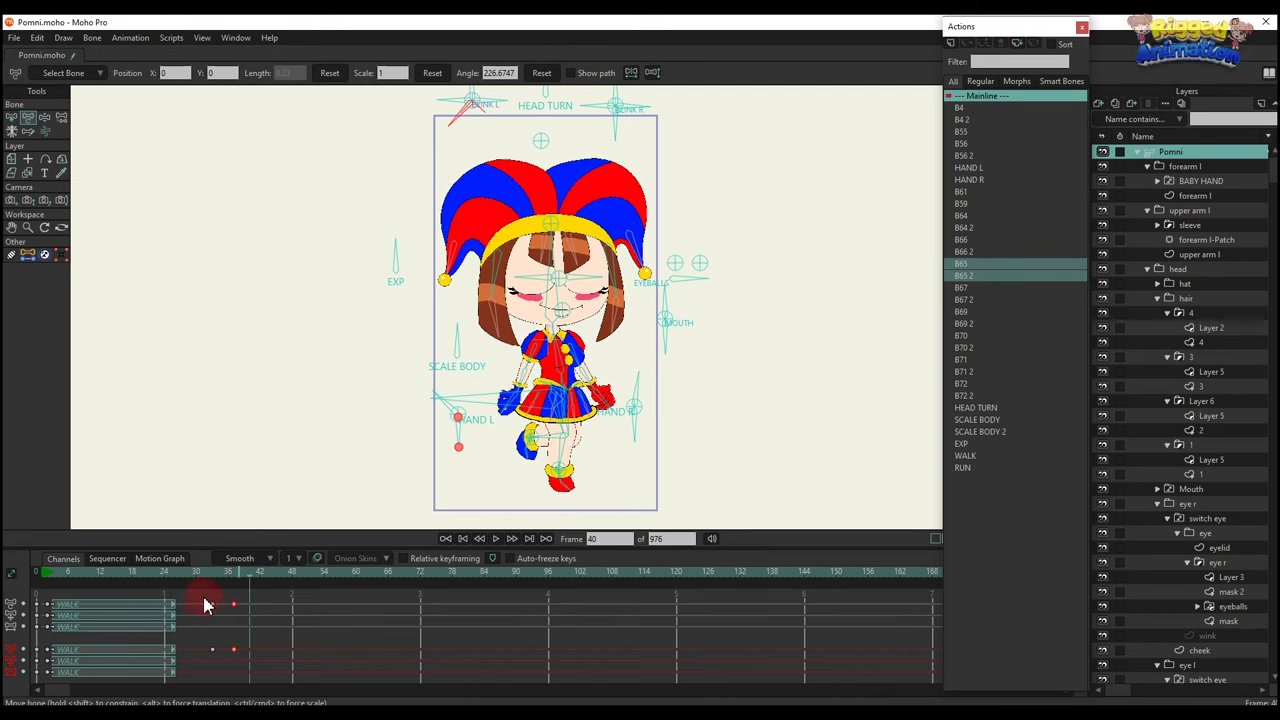
key("ctrl+c")
left_click(270, 572)
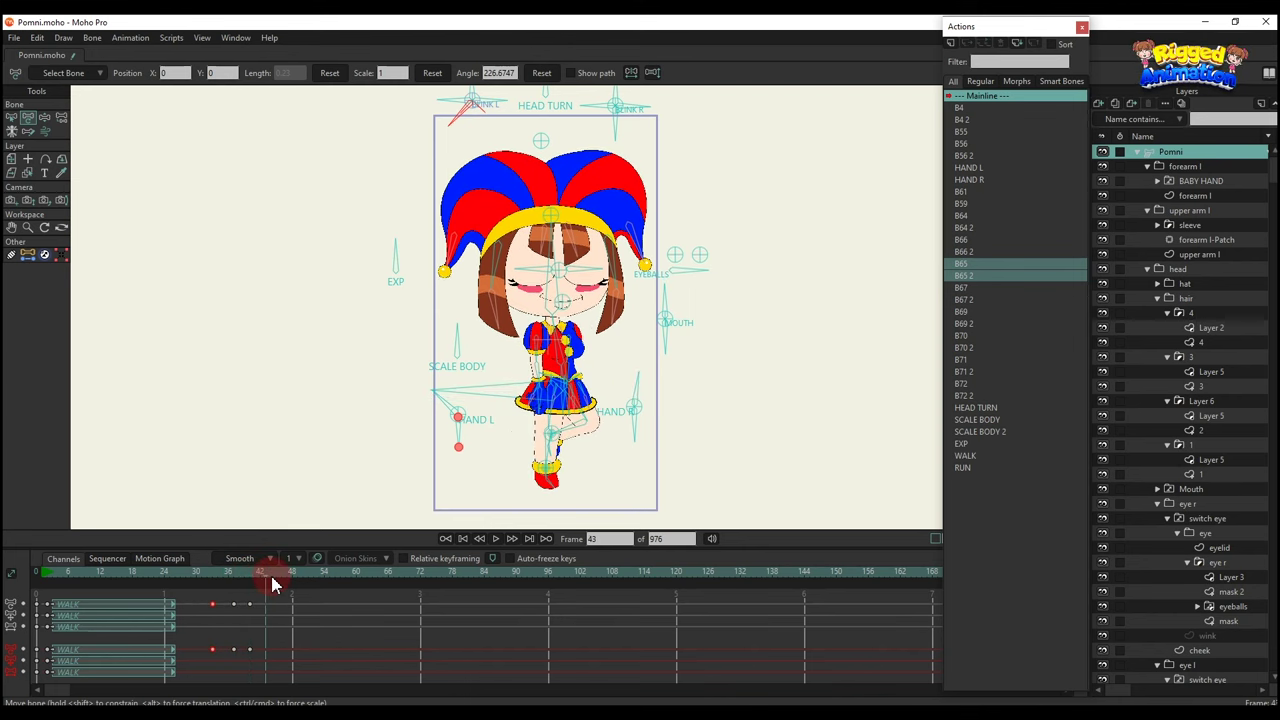
key("ctrl+v")
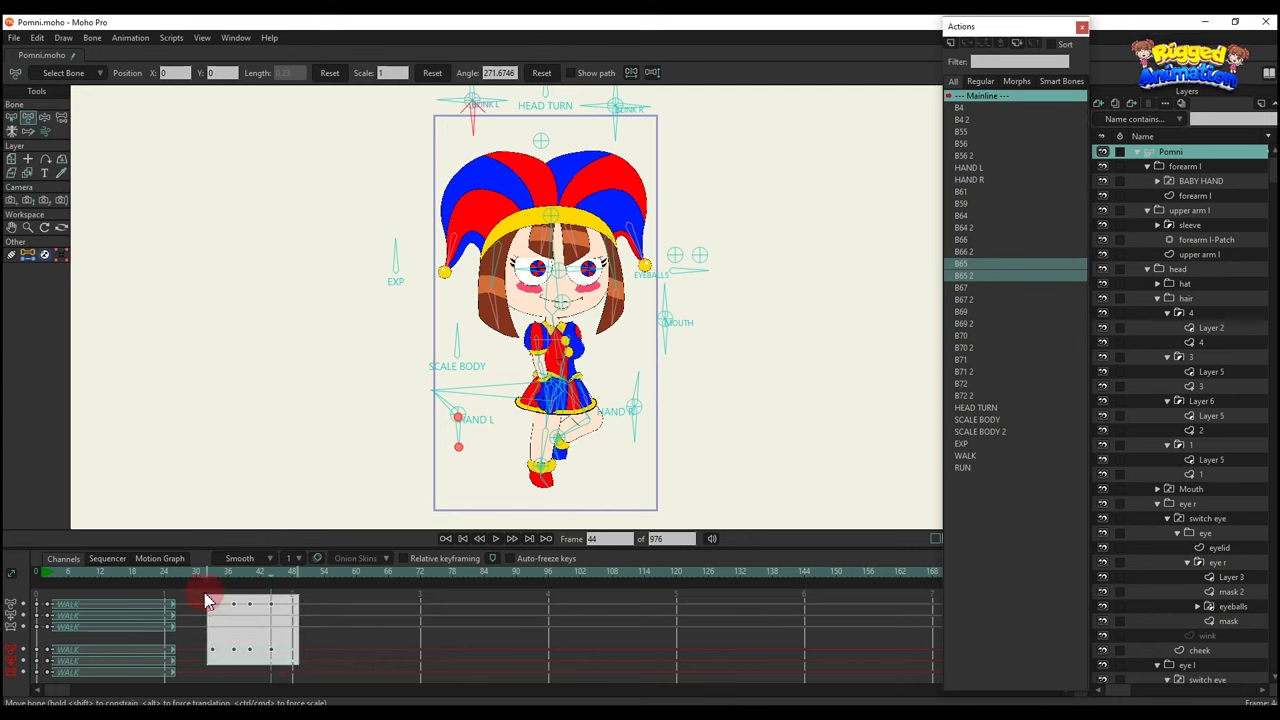
Copy the four blink keyframes and paste them at frame 72.
left_click_drag(205, 600, 206, 600)
key("ctrl+c")
left_click(419, 573)
key("ctrl+v")
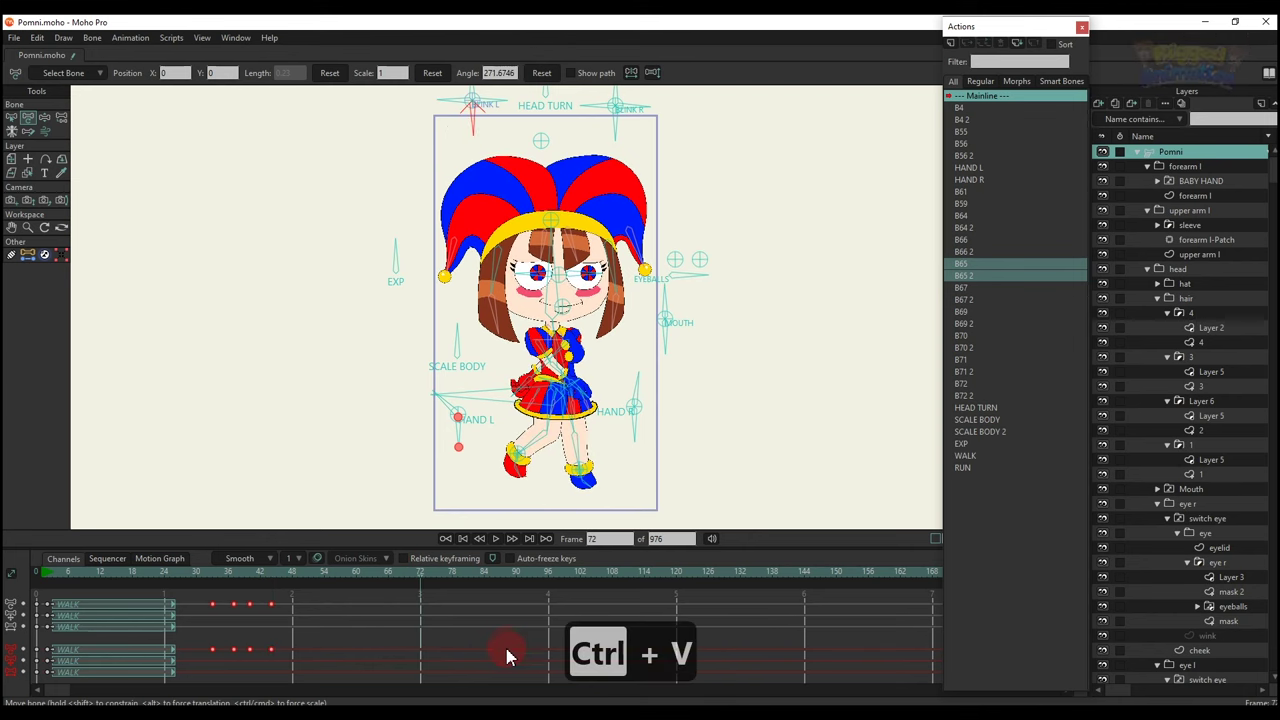
Set the last blink keyframe to Cycle interpolation back to absolute frame 45 and play back the repeating blink.
left_click_drag(527, 667, 481, 593)
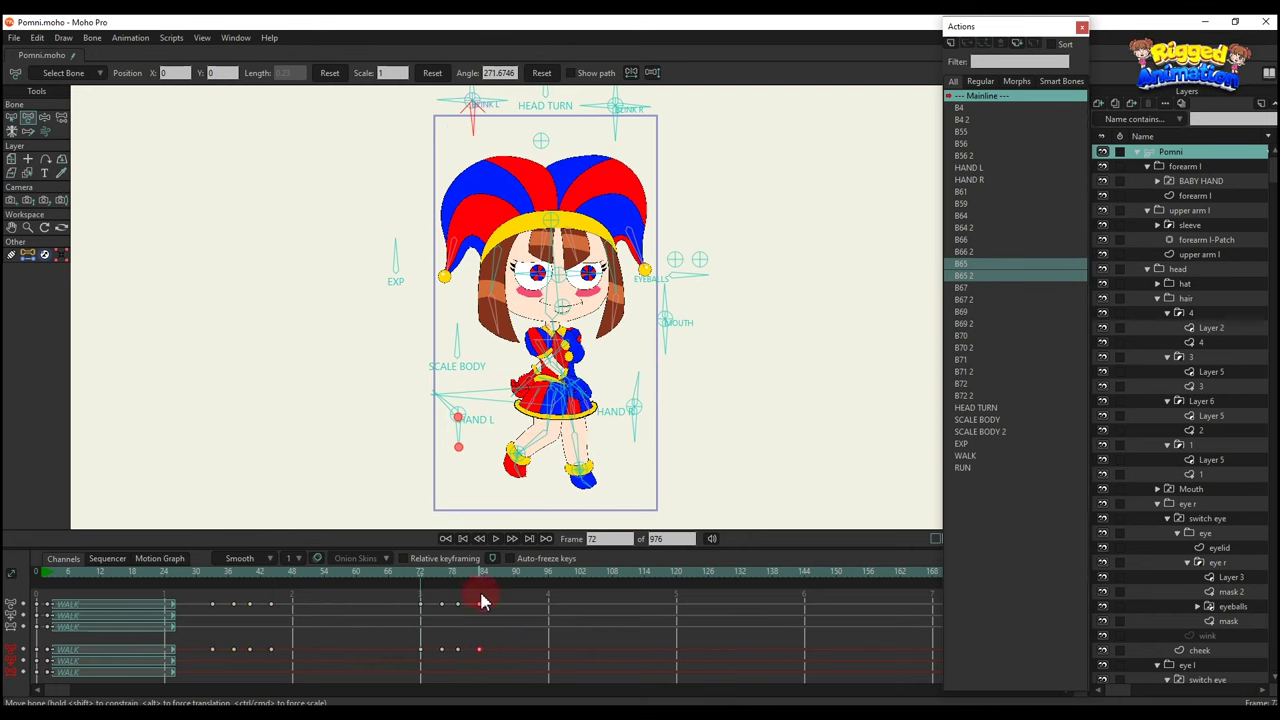
right_click(481, 600)
left_click(516, 590)
left_click(277, 581)
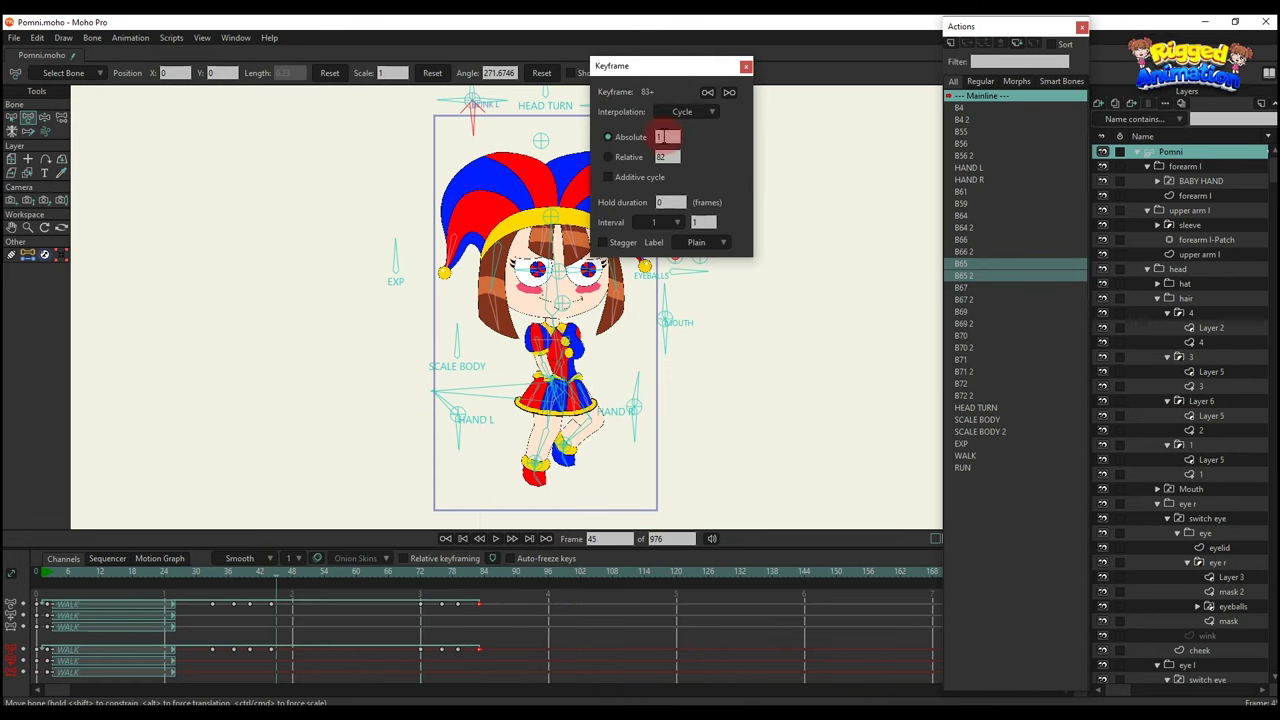
left_click_drag(664, 137, 616, 116)
type("45")
left_click(746, 67)
left_click(208, 575)
key("space")
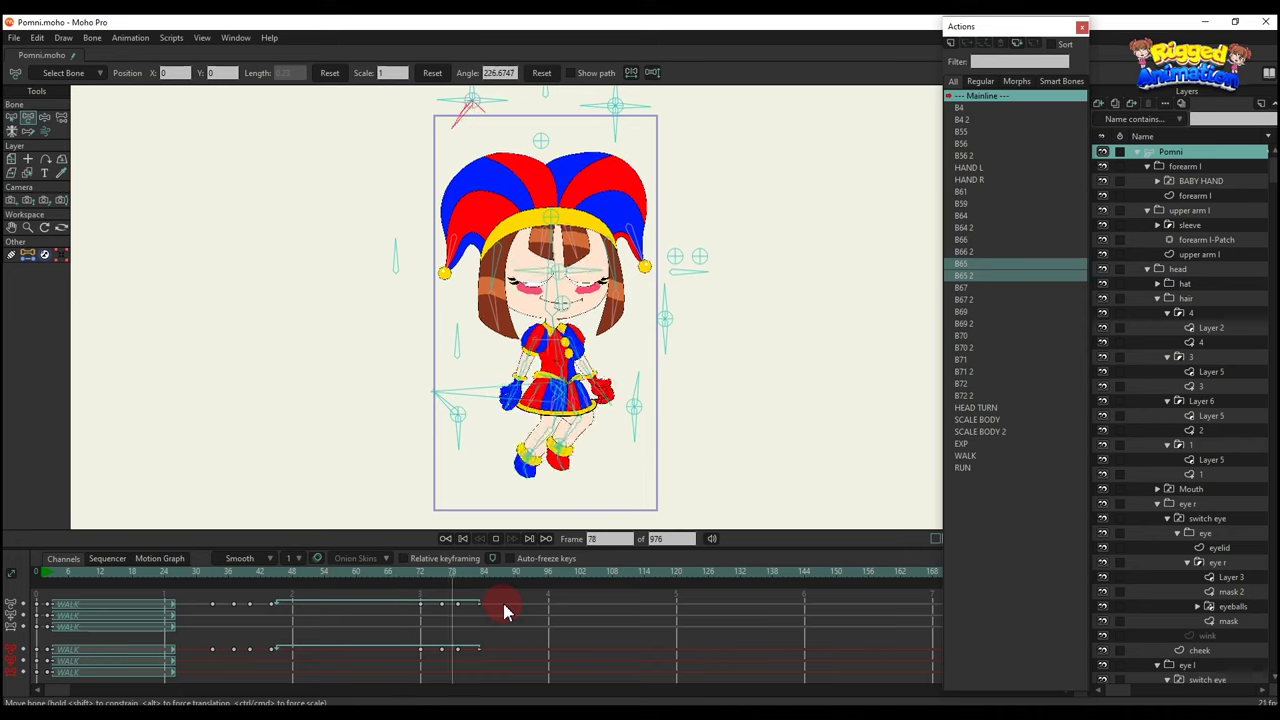
key("space")
Key the HEAD TURN bone at frame 91, rotate it to about 160 degrees at frame 99, and play back the turn.
scroll(515, 185, "up", 1)
key("t")
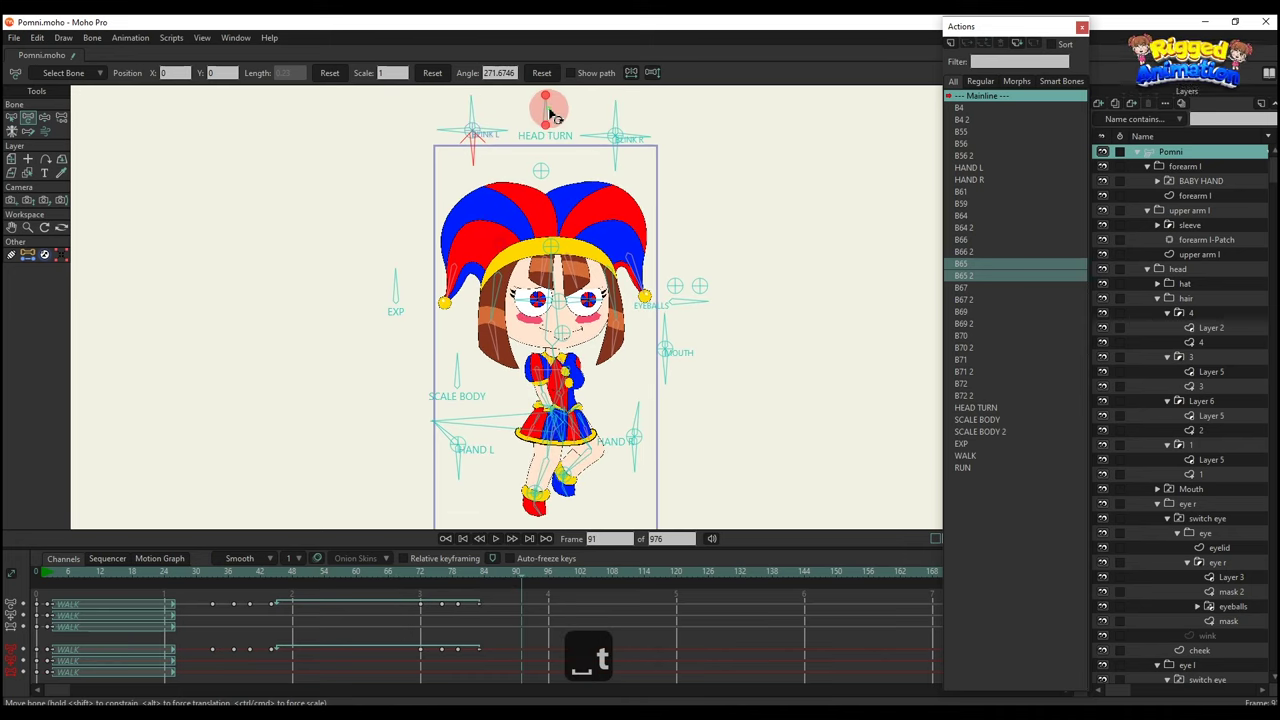
left_click(555, 117)
left_click(565, 573)
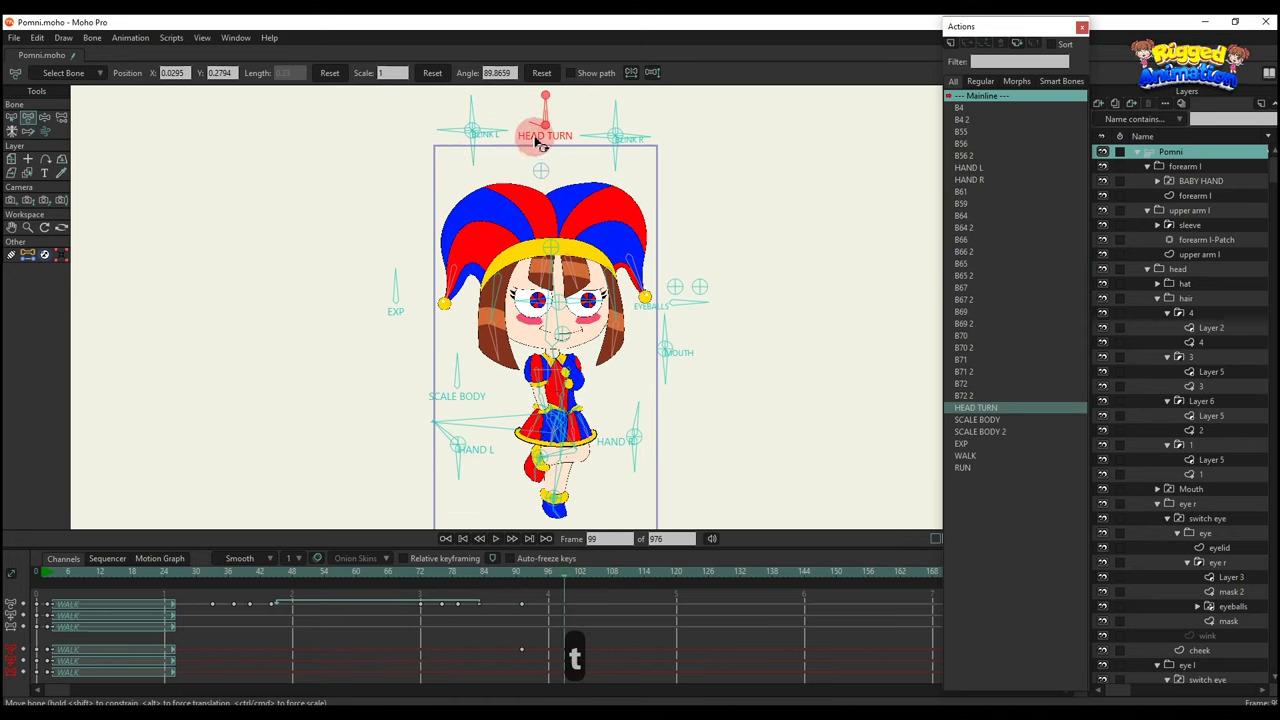
left_click_drag(528, 129, 512, 118)
key("space")
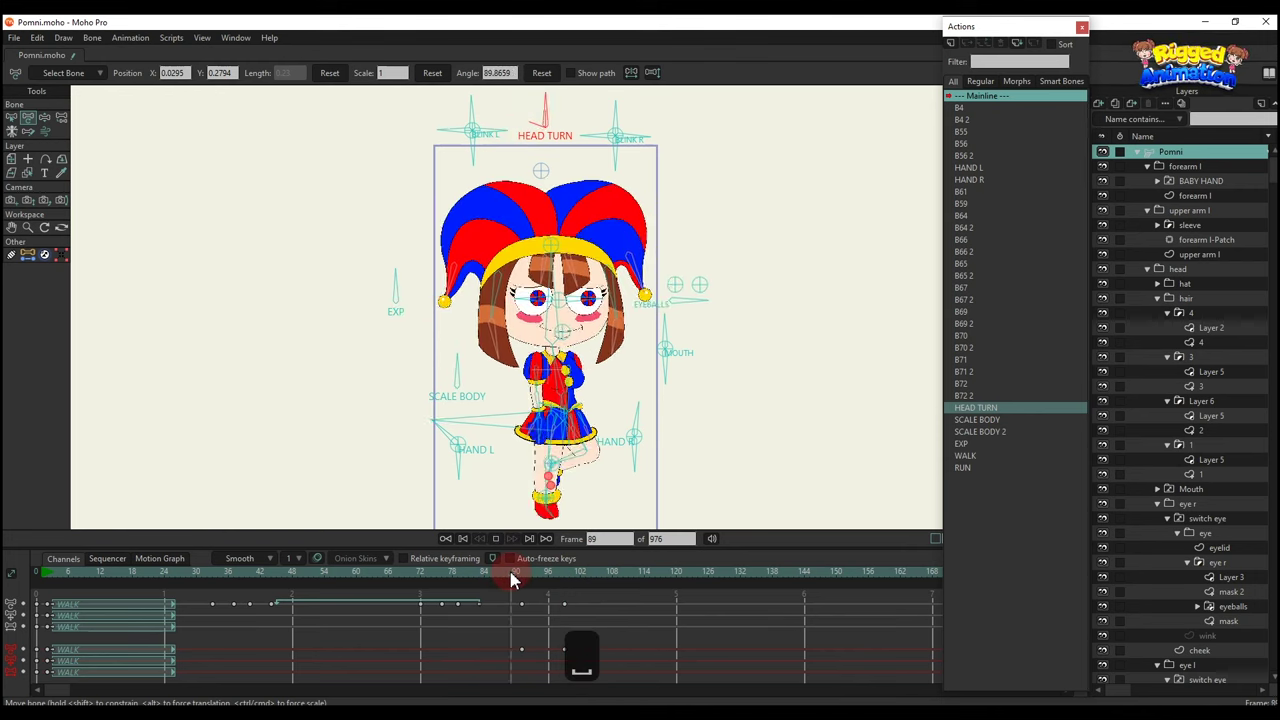
key("space")
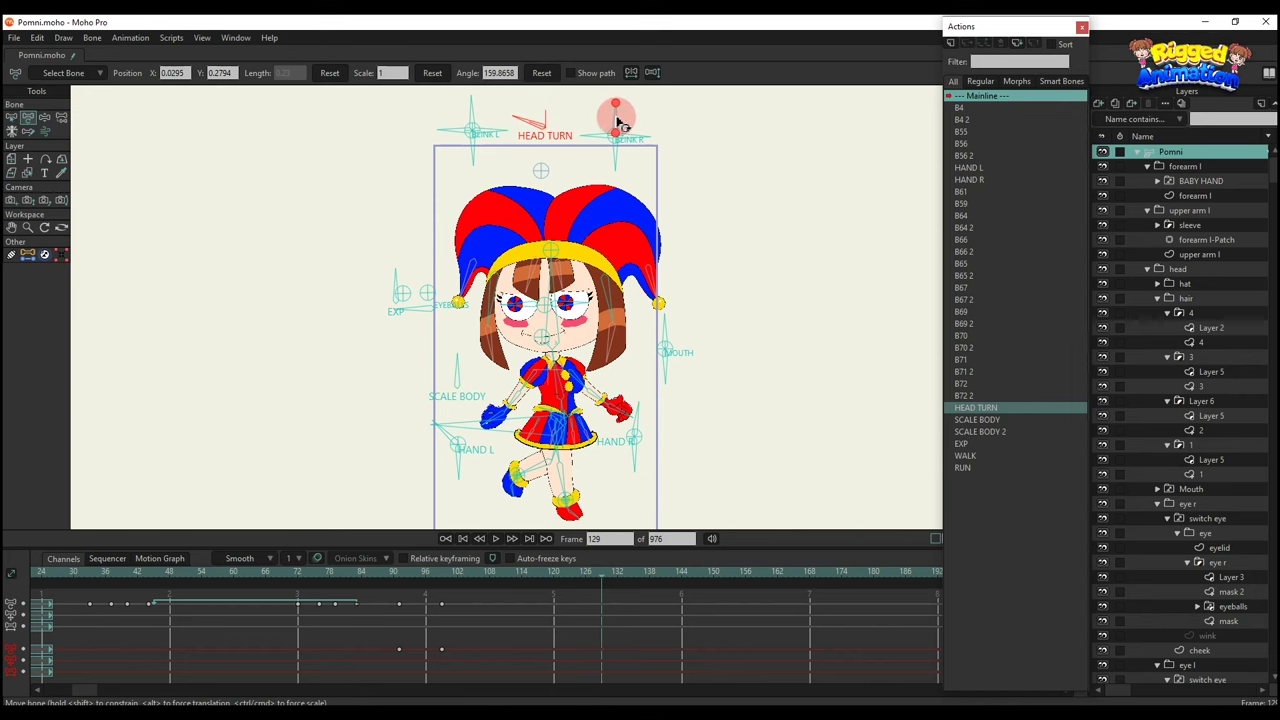
Hold the head turn with a key at frame 129, rotate HEAD TURN back to about 90 degrees at frame 135, and preview.
left_click(531, 120)
left_click_drag(620, 580, 634, 580)
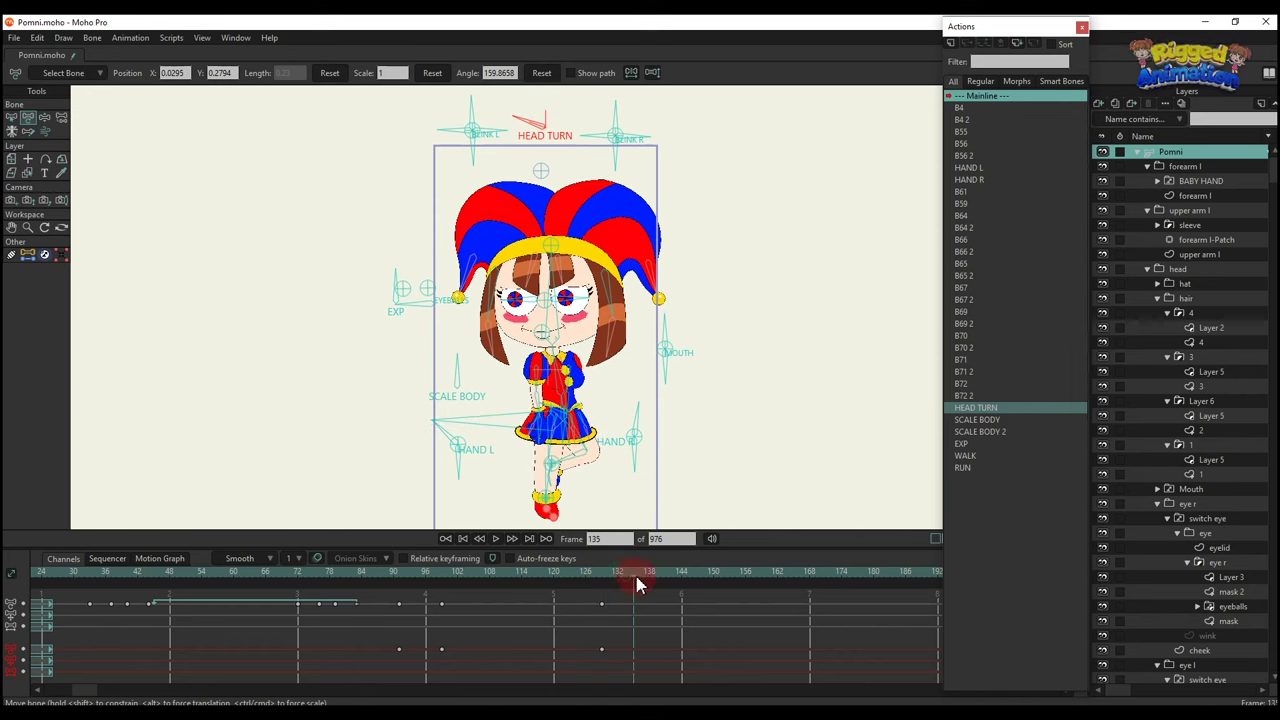
left_click(543, 113)
left_click_drag(547, 115, 679, 268)
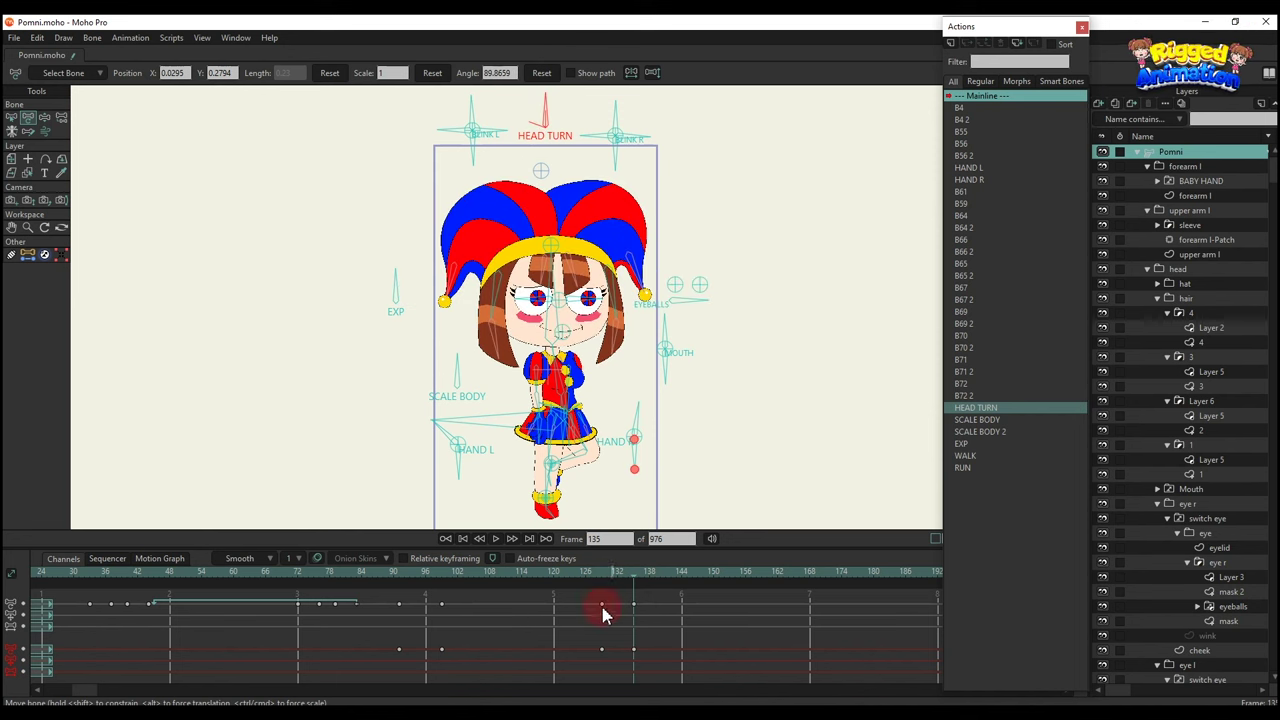
key("space")
key("space")
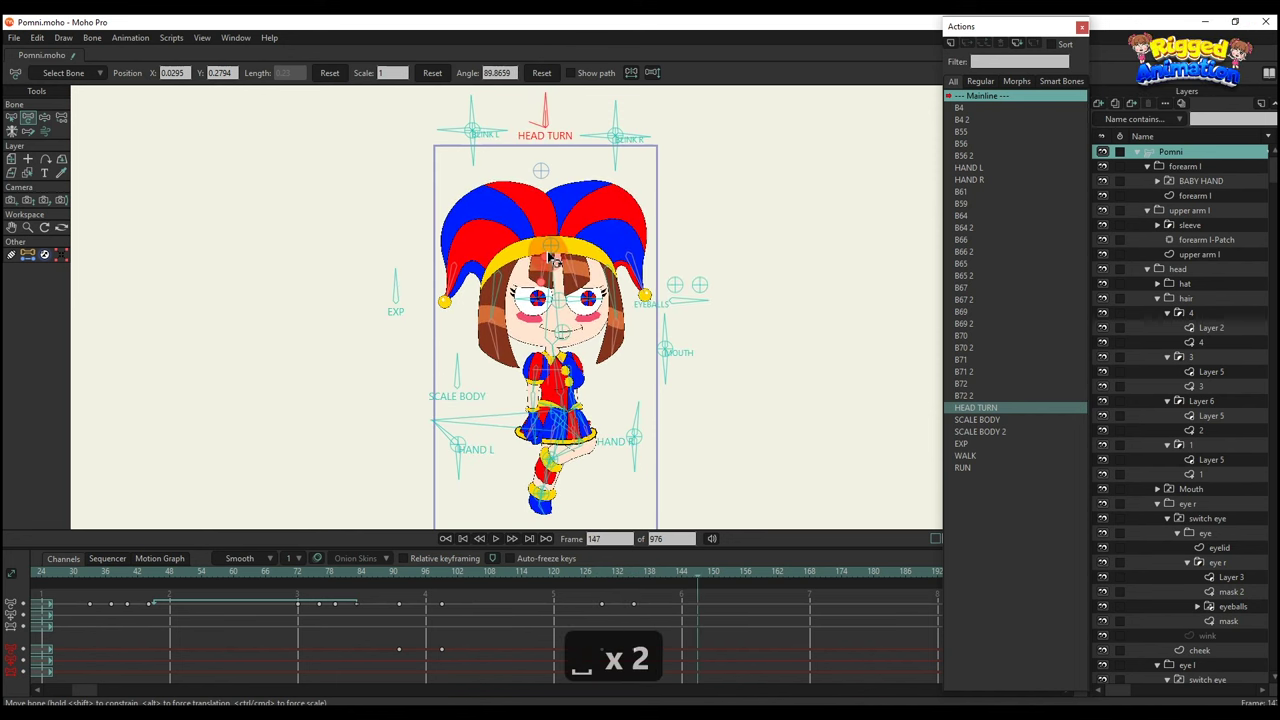
Key the head bone at frame 147 and tilt the head to about 371 degrees at frame 155.
scroll(547, 284, "up", 1)
left_click(549, 314)
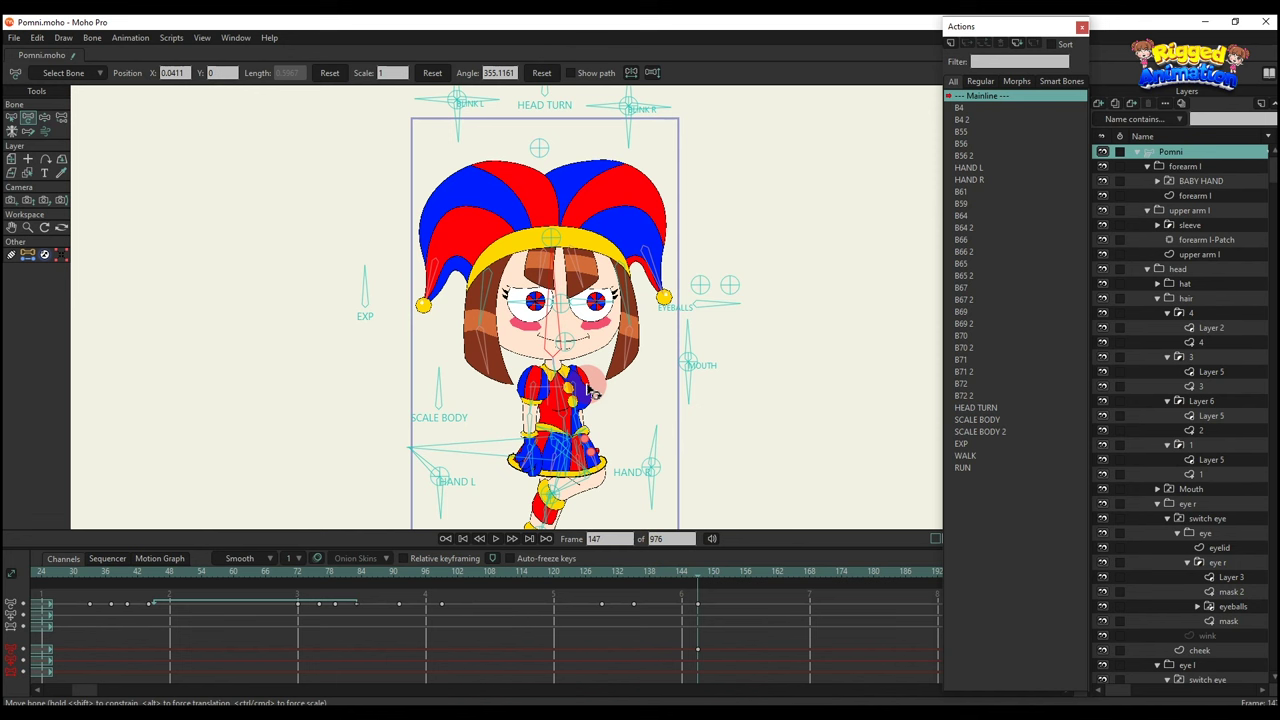
left_click(740, 574)
key("t")
scroll(577, 350, "up", 2)
left_click_drag(532, 331, 506, 314)
Rotate the MOUTH bone to about 81 degrees at frame 151 and scrub forward to frame 172.
left_click_drag(692, 580, 718, 586)
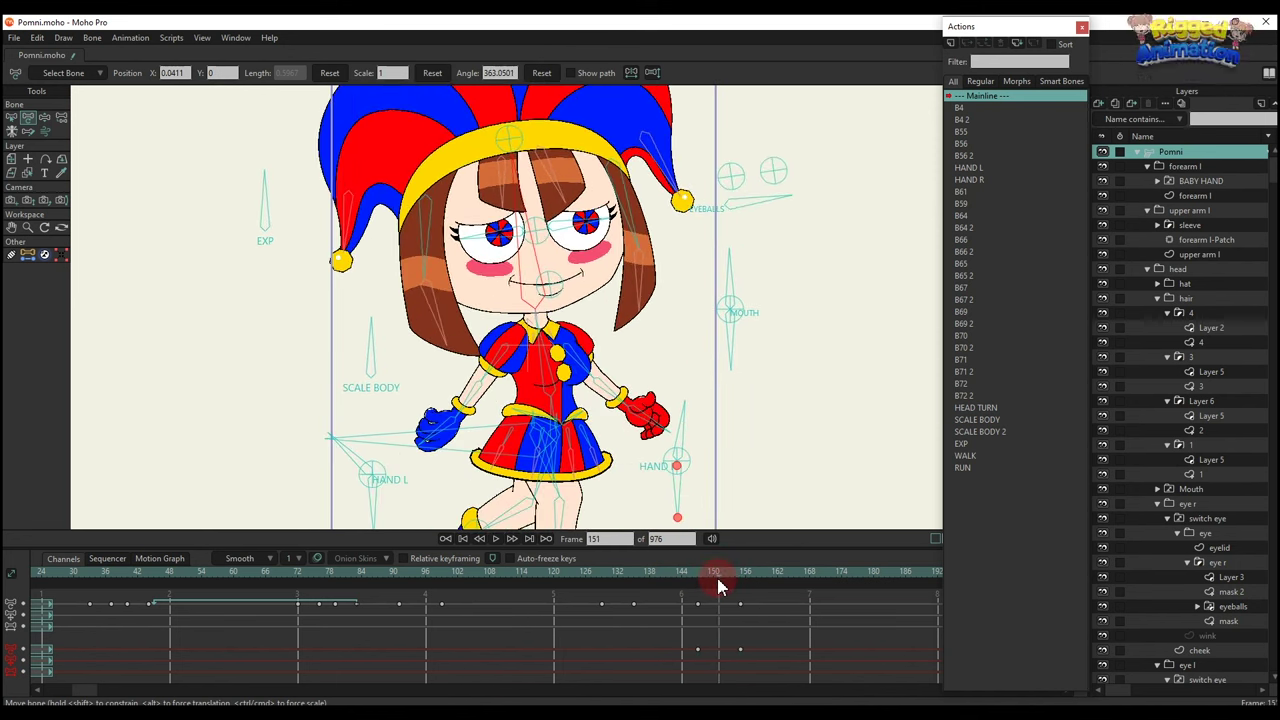
key("t")
left_click(737, 266)
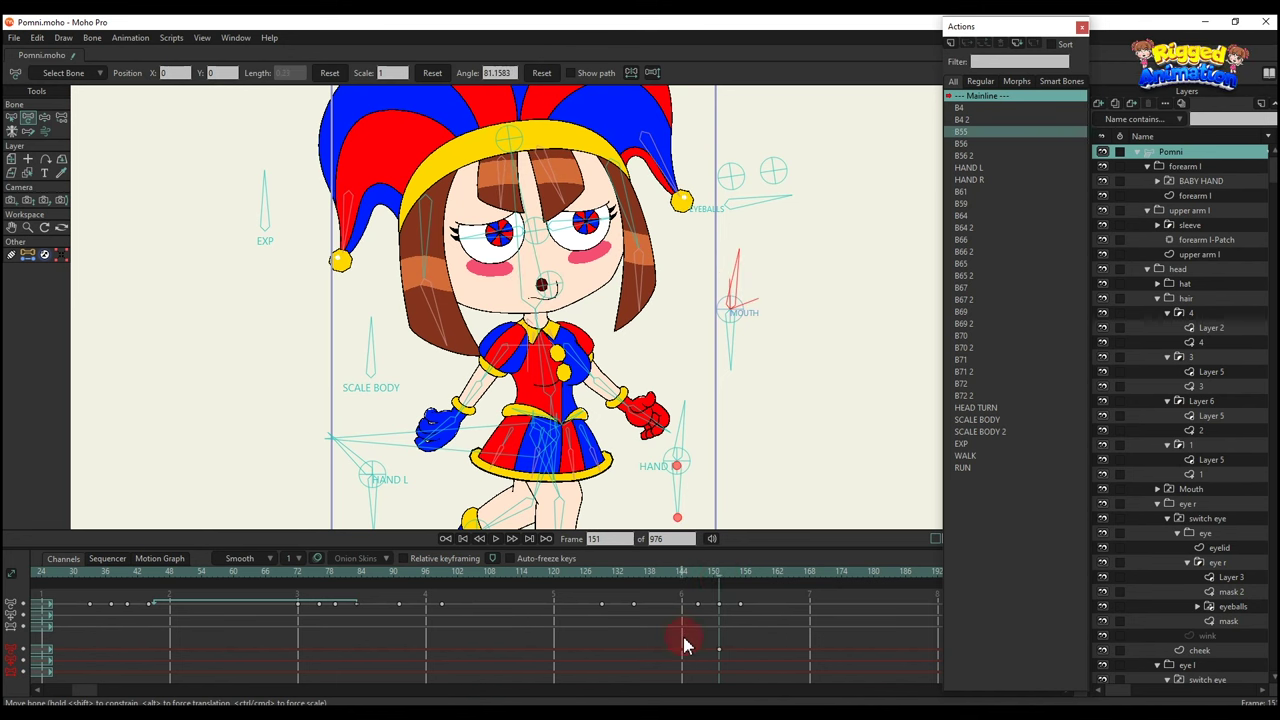
left_click_drag(697, 580, 829, 594)
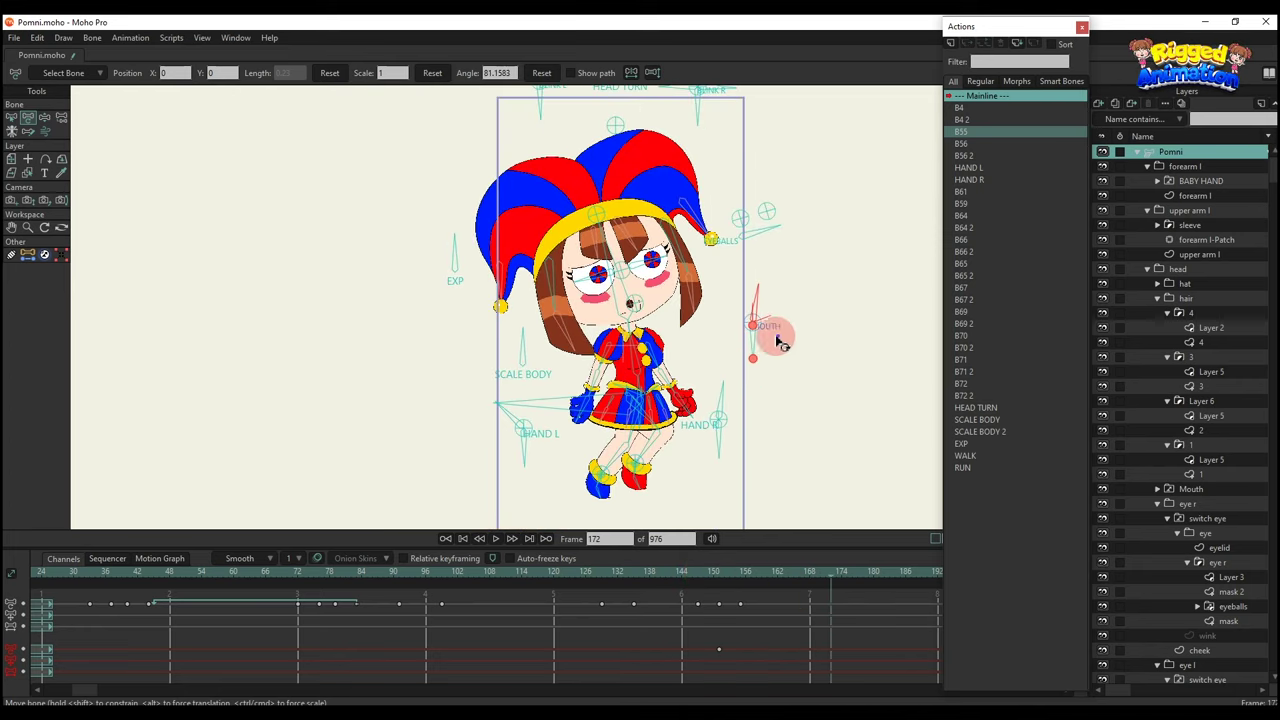
Key the EYEBALLS bone at frame 147 and move it upward to about X 0.0317, Y -0.7266 at frame 151.
left_click(701, 579)
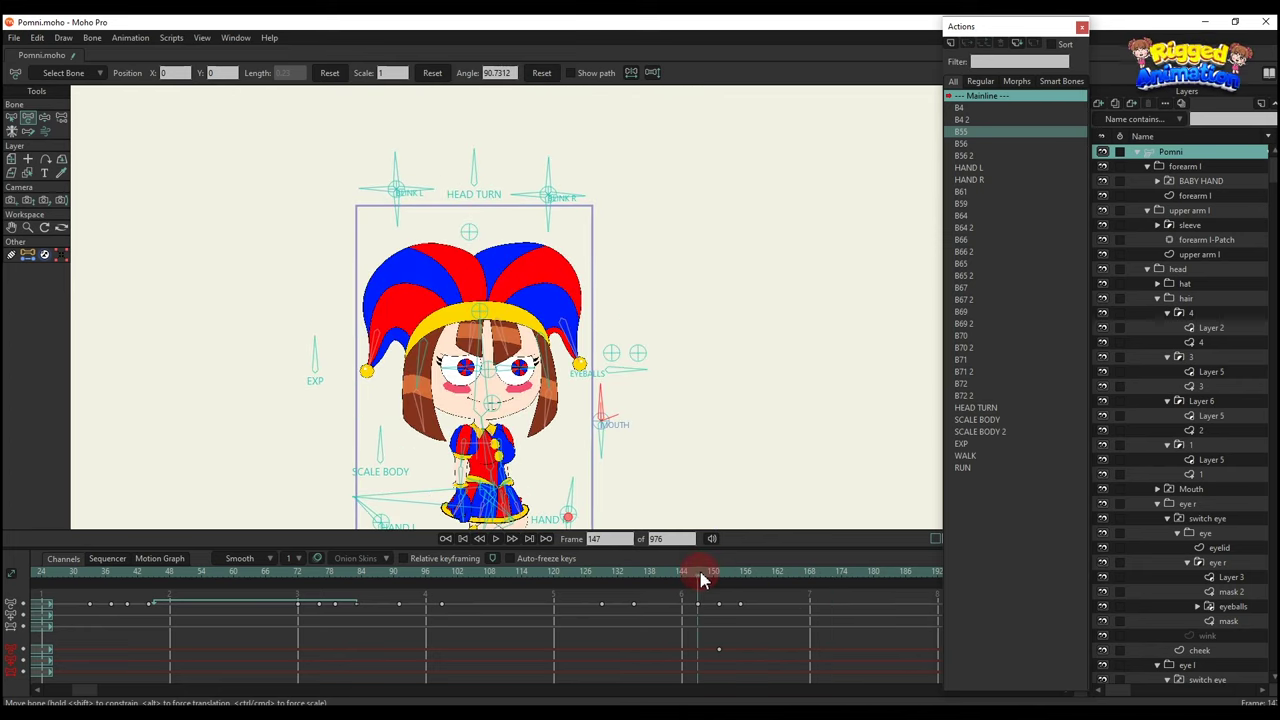
scroll(548, 373, "up", 3)
left_click(662, 378)
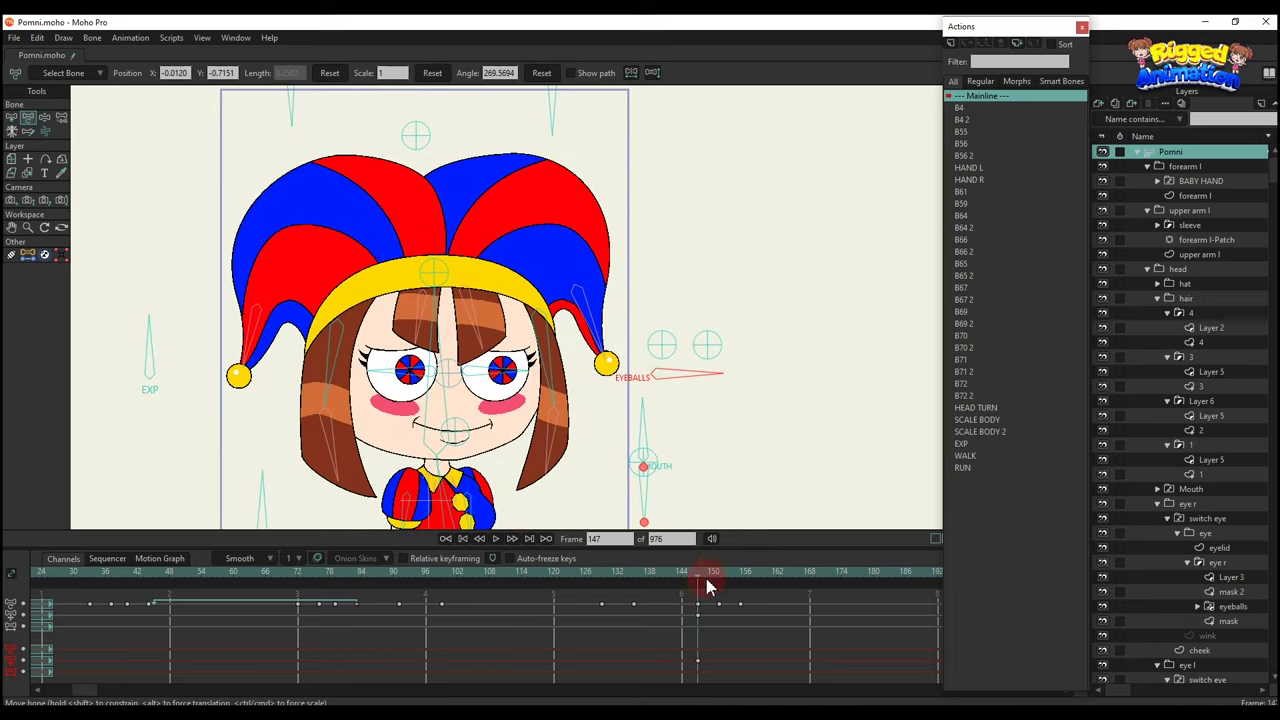
left_click(721, 576)
left_click_drag(648, 355, 651, 337)
scroll(655, 393, "down", 2)
left_click_drag(695, 575, 721, 581)
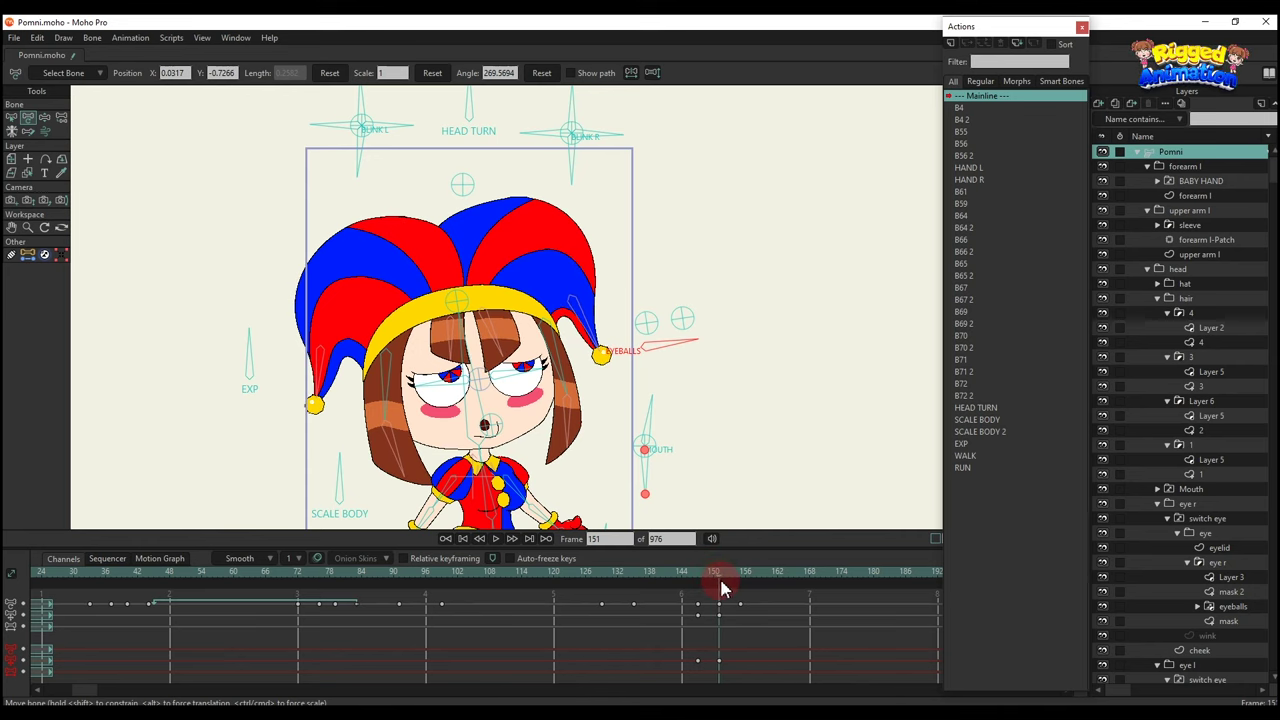
Key the downward-pointing BLINK L bone at frame 147 and set it to about 272 degrees at frame 151.
left_click(361, 151)
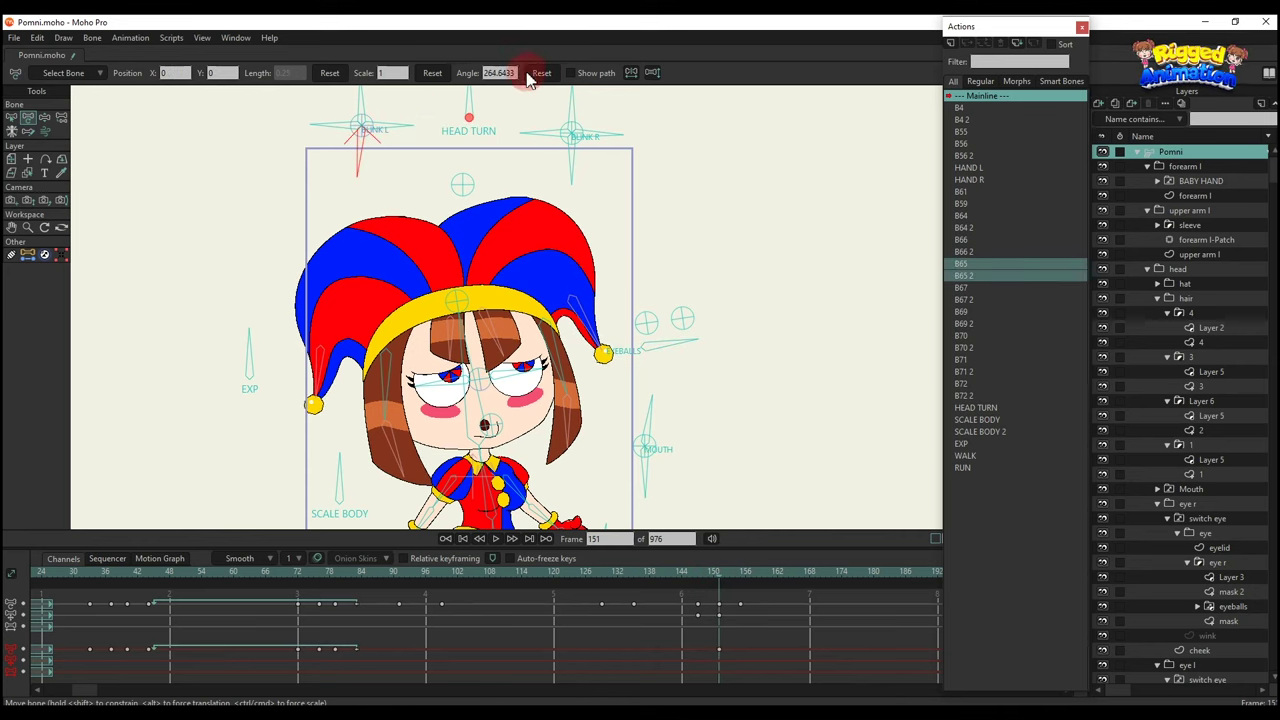
left_click(697, 577)
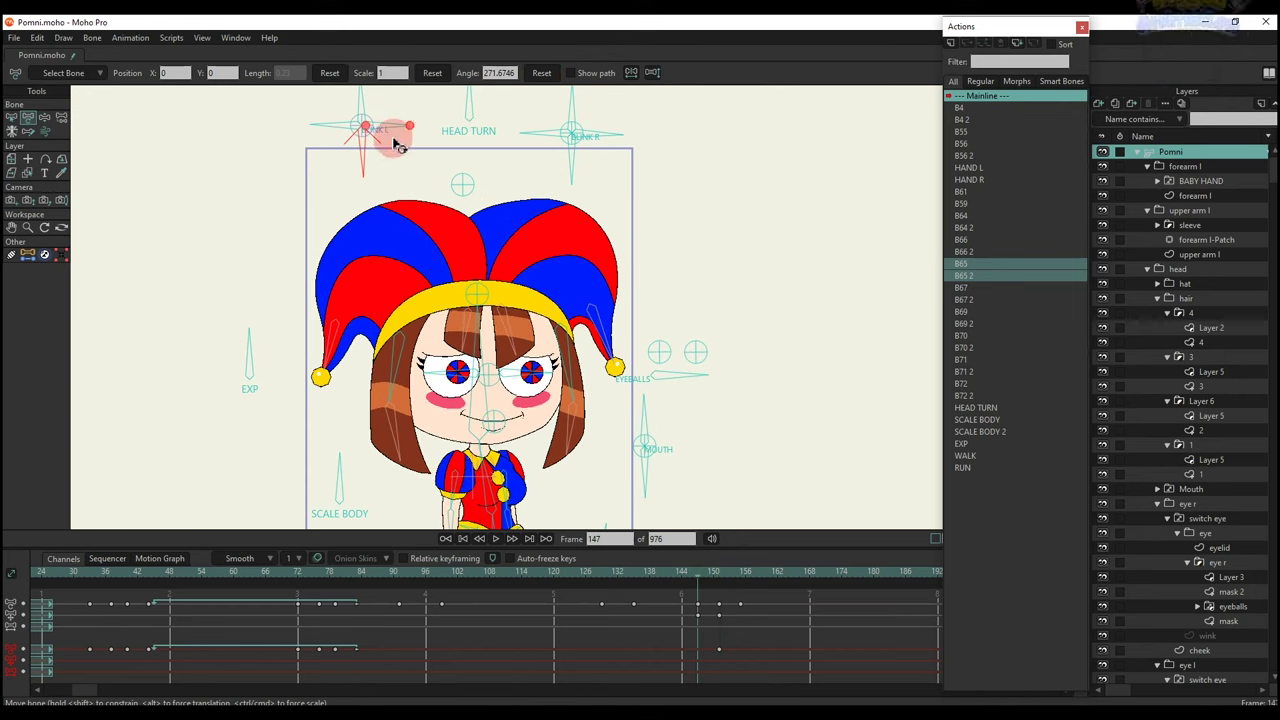
left_click(719, 577)
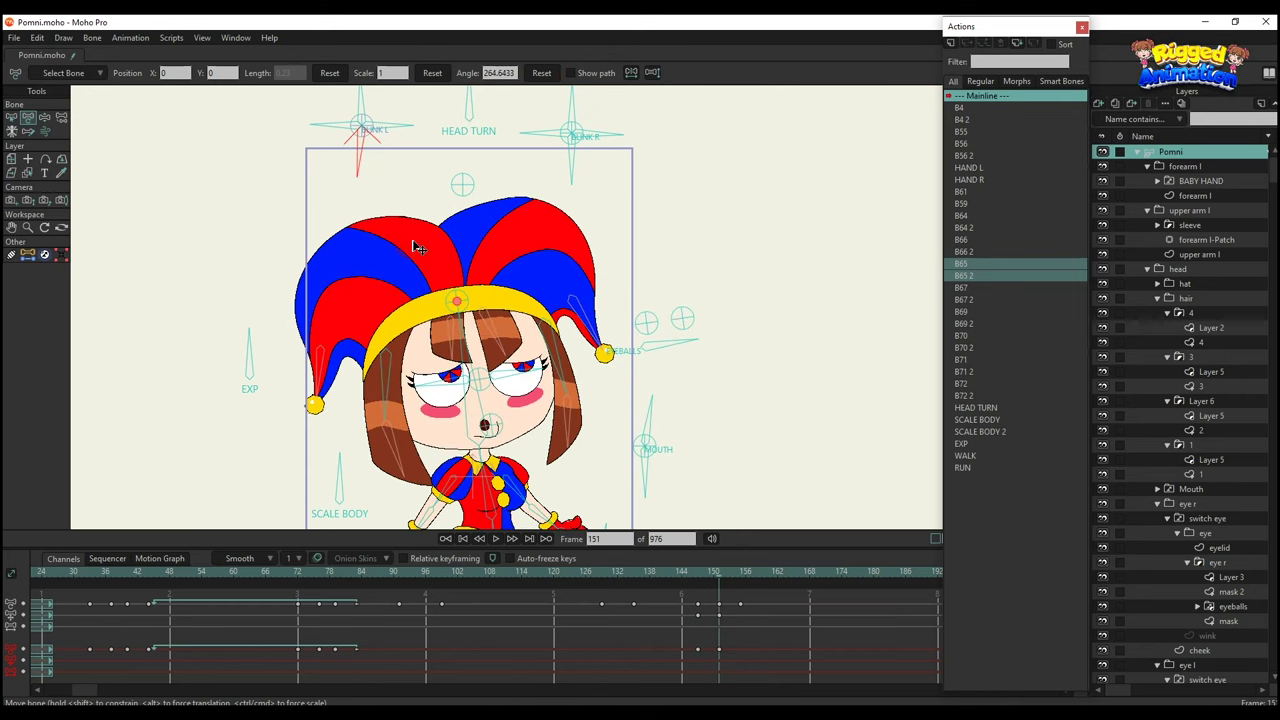
left_click_drag(470, 133, 485, 143)
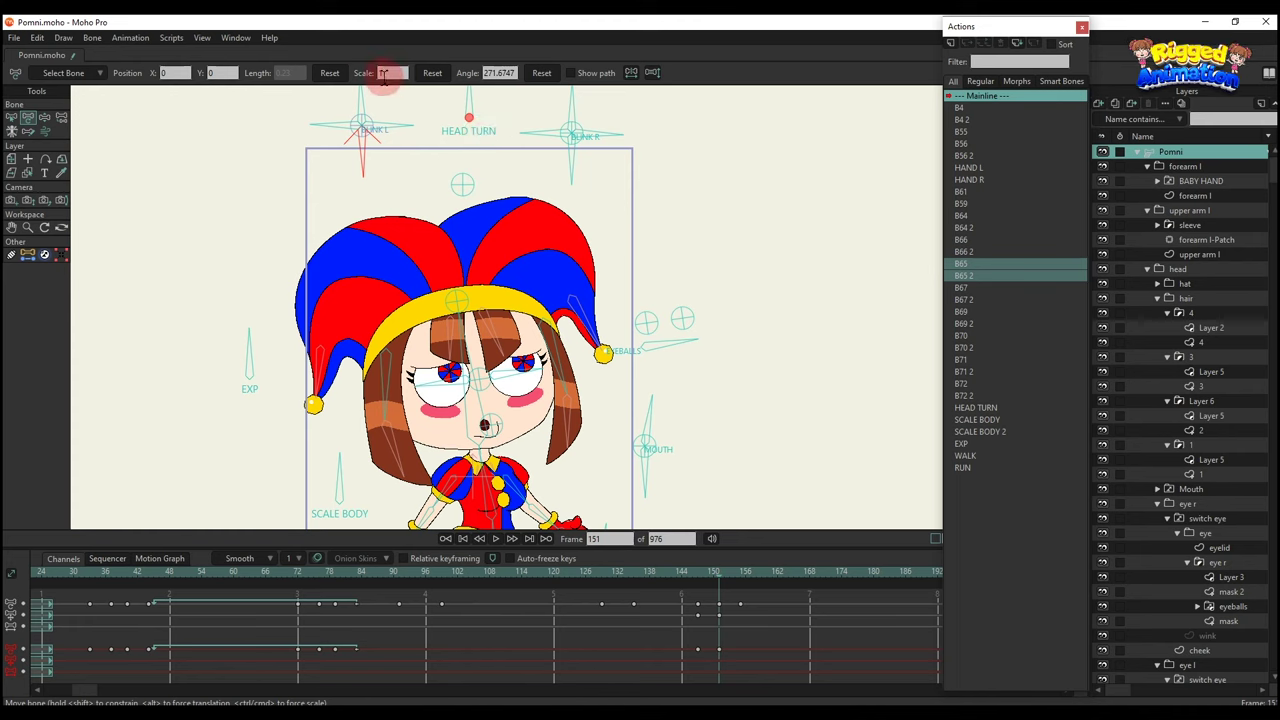
Key the upward-pointing BLINK L bone at frame 147, rotate it to about 137 degrees at frame 151, and play back the eyelid change.
left_click(695, 449)
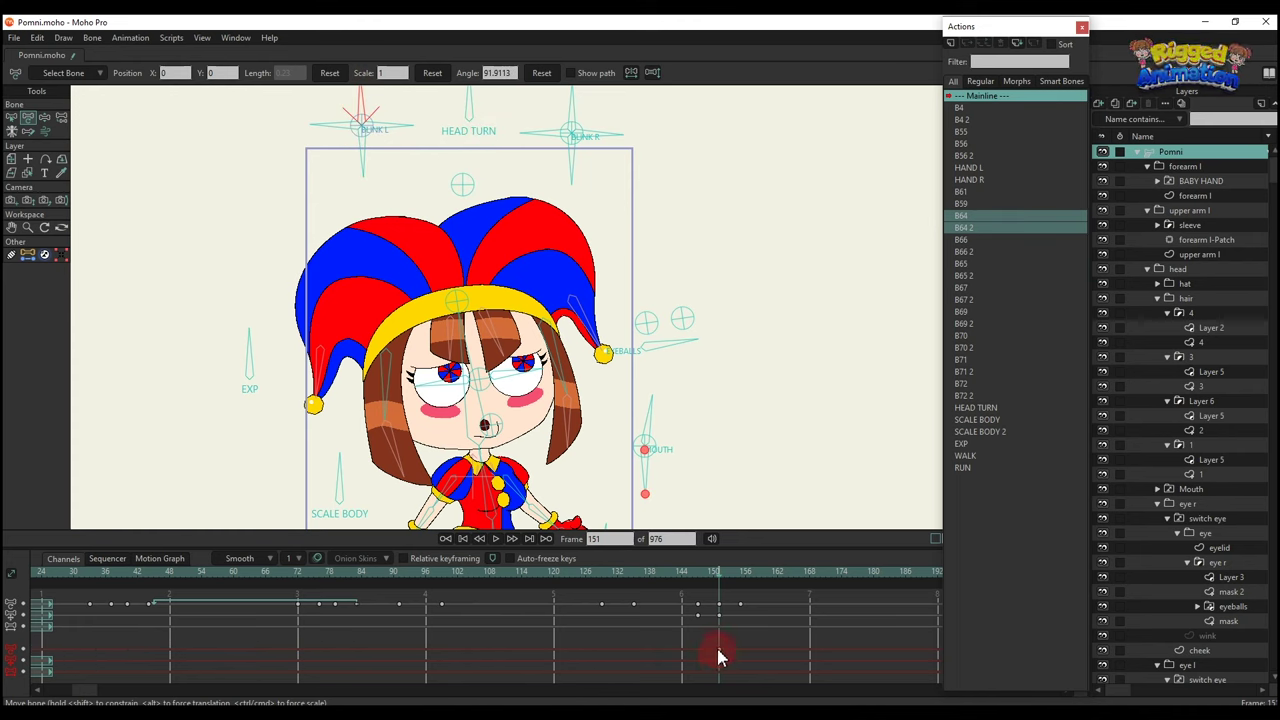
mouse_move(393, 148)
left_mouse_down()
mouse_move(357, 106)
mouse_move(313, 125)
left_mouse_up()
key("space")
key("space")
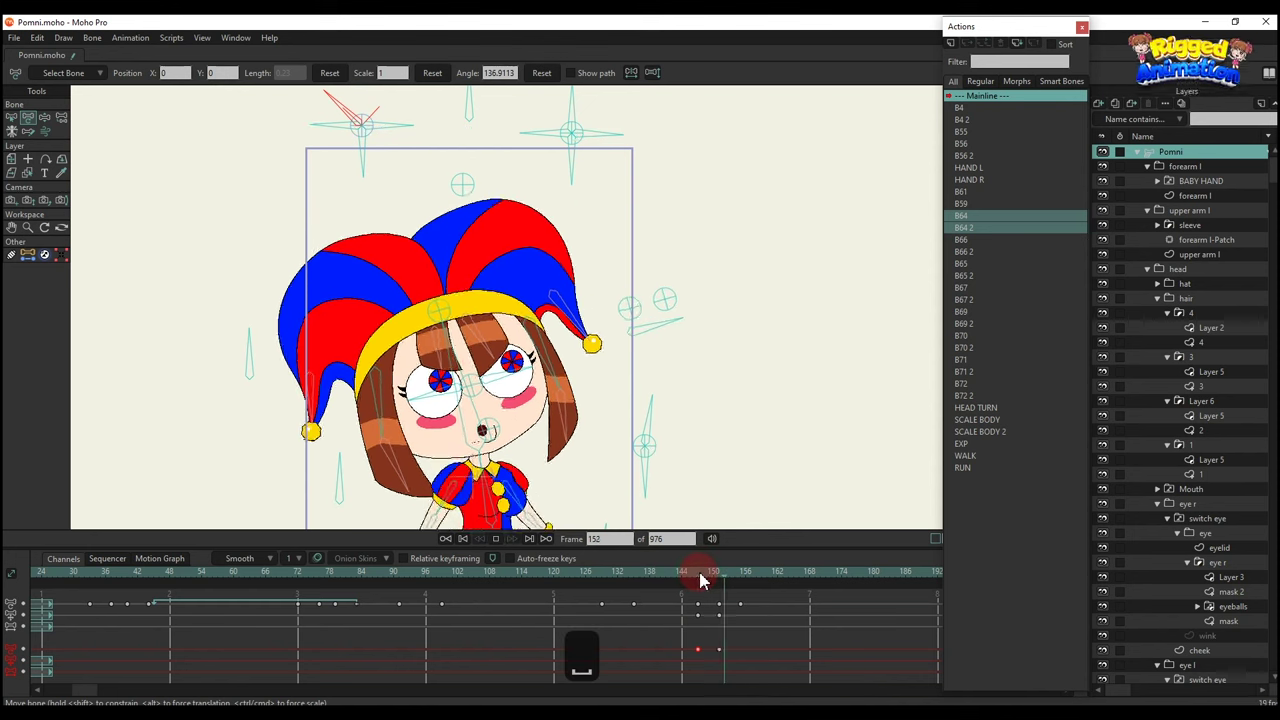
Move the EYEBALLS bone to about X 0.0754, Y -0.7333 at frame 151 and play back the animation.
left_click(650, 348)
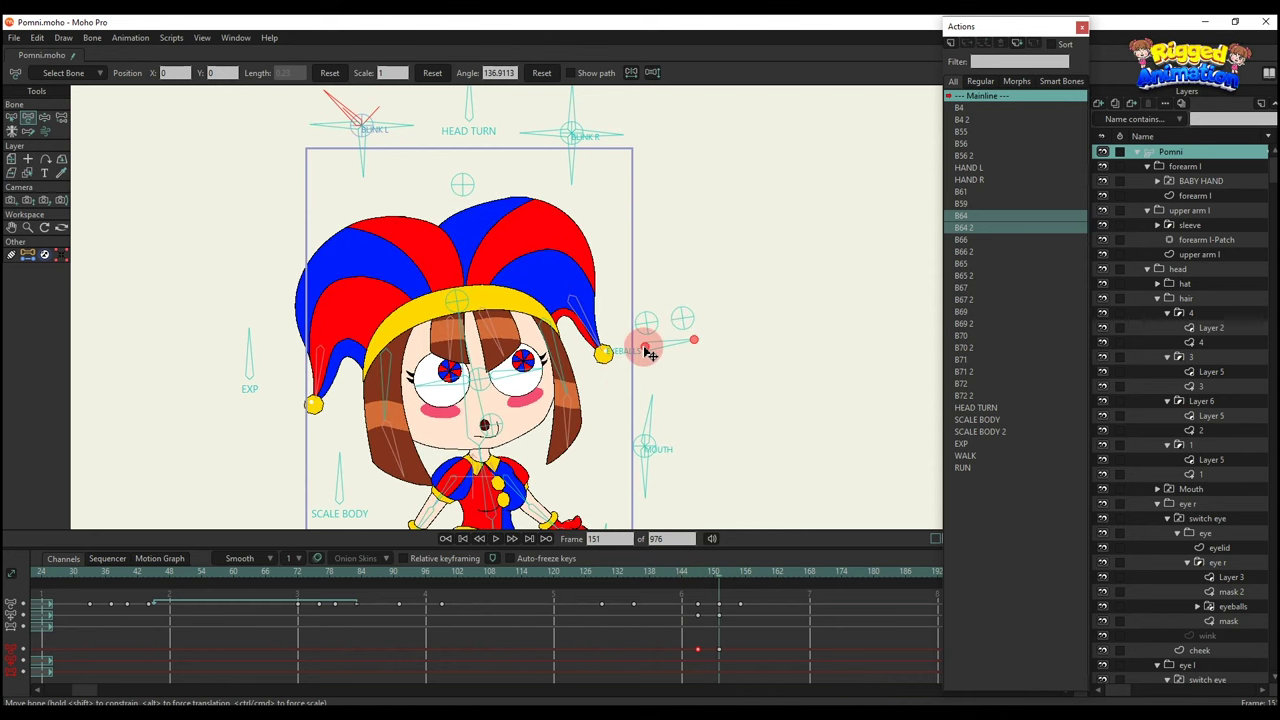
left_click_drag(650, 352, 672, 404)
key("space")
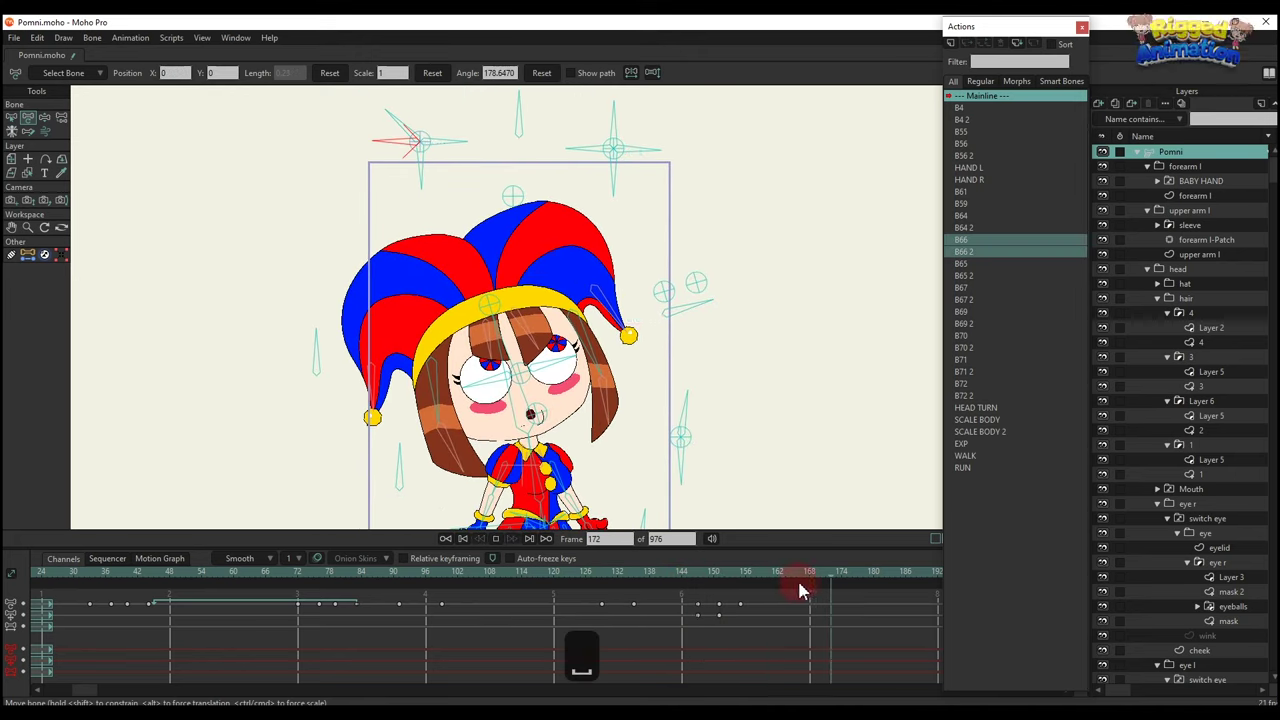
Hold the upward BLINK L bone with a key at frame 172 and return it to about 92 degrees at frame 176.
left_click(411, 132)
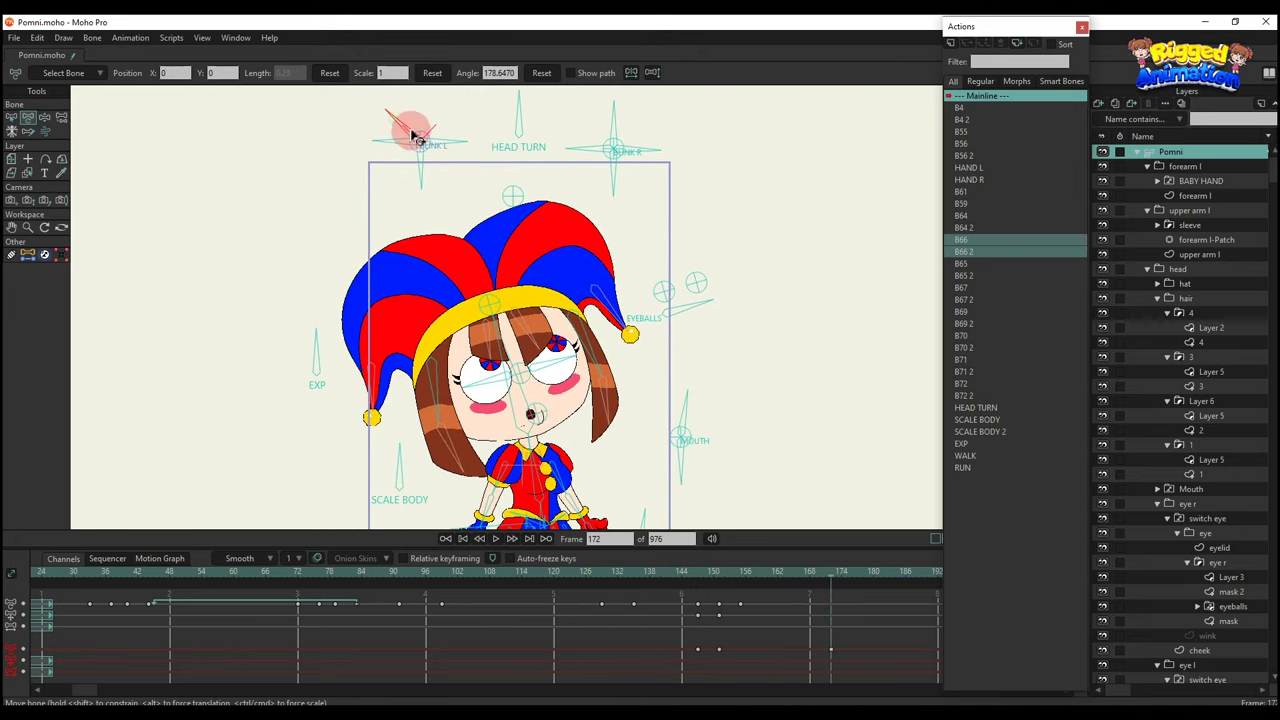
left_click(856, 575)
left_click(541, 80)
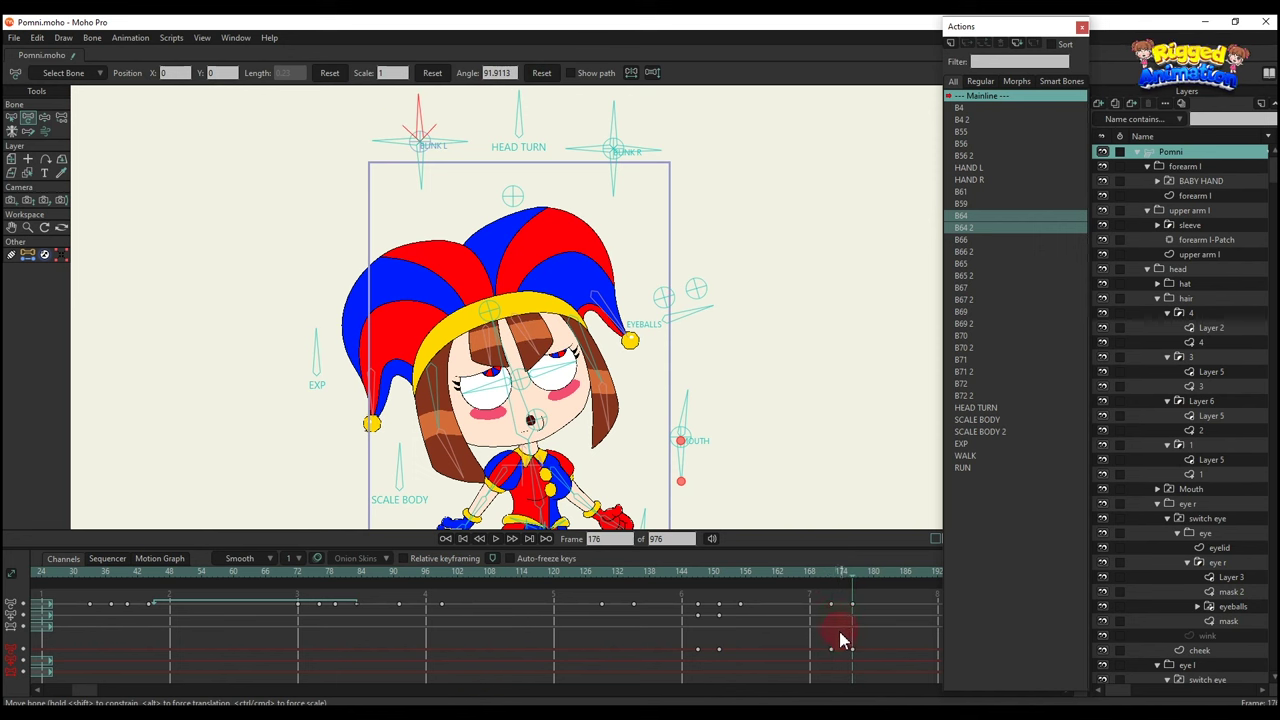
Key the right-pointing BLINK L bone at frame 185, rotate it to about 315 degrees at frame 190, and preview.
left_click_drag(839, 631, 585, 620)
left_click_drag(600, 577, 692, 590)
left_click(718, 578)
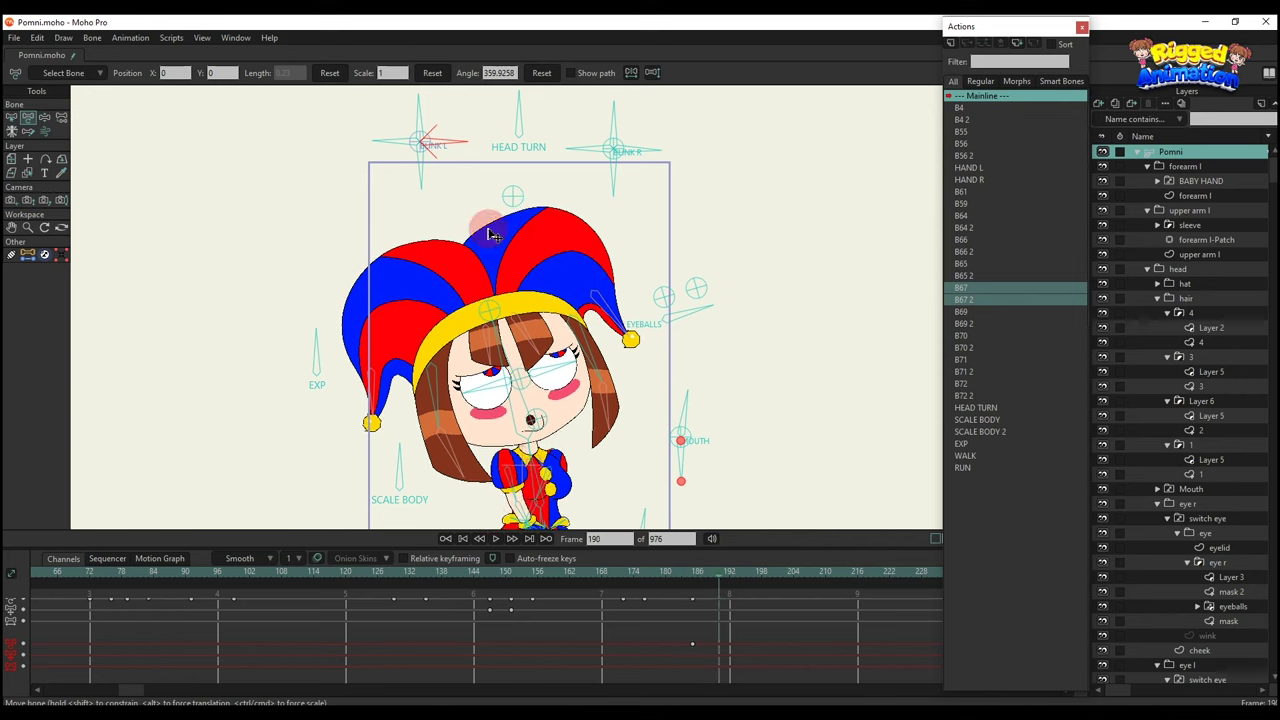
left_click_drag(440, 140, 465, 235)
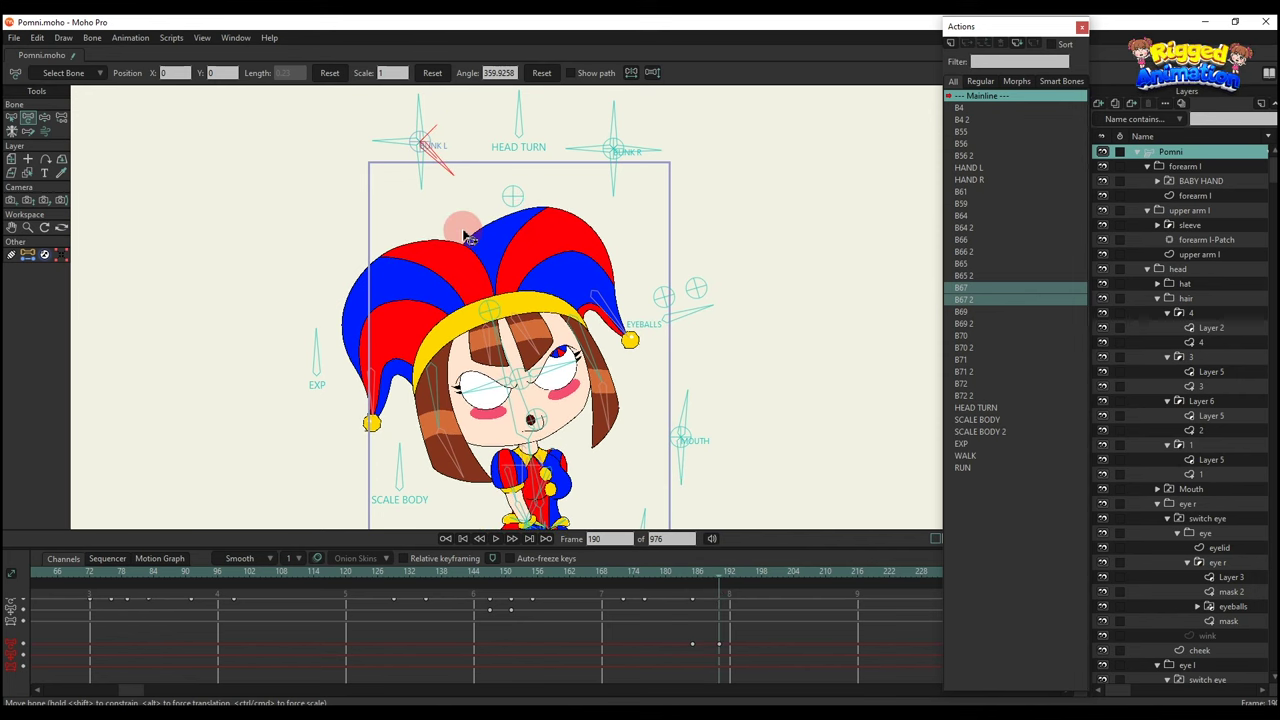
key("space")
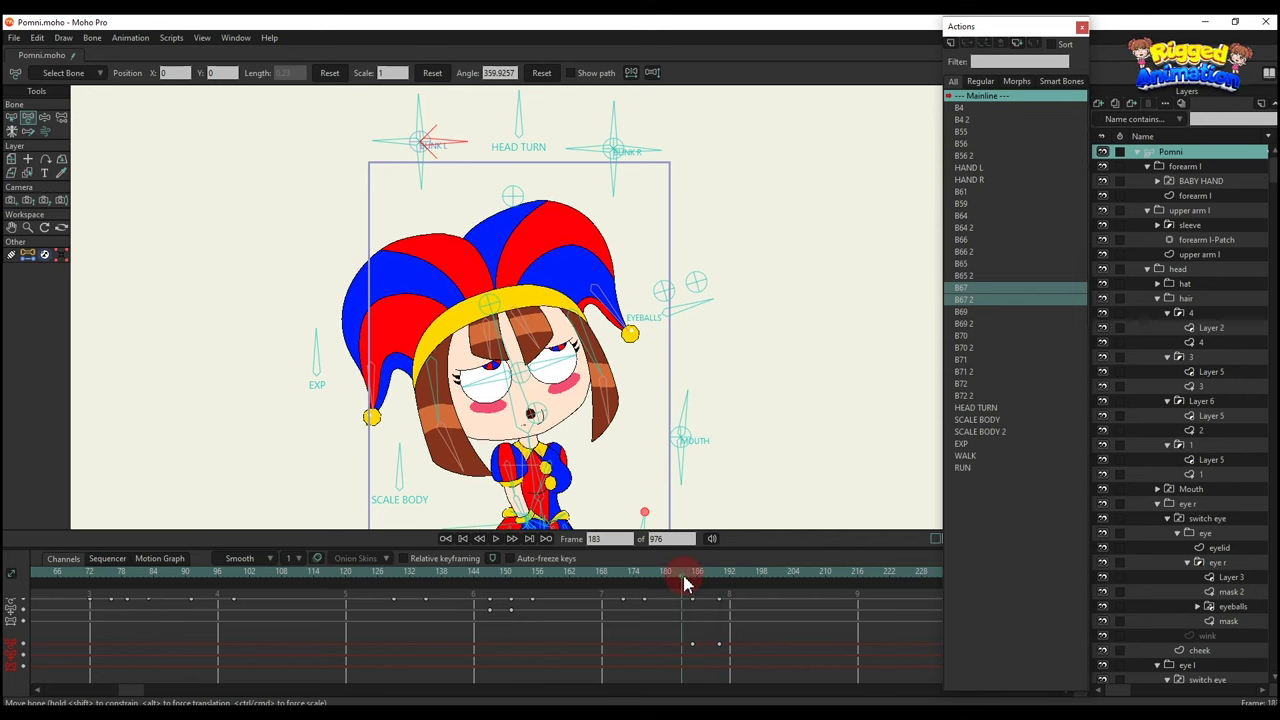
key("space")
Move the EYEBALLS bone to about X -0.0164, Y -0.7221 at frame 190 and key its earlier position at frame 185.
left_click(720, 578)
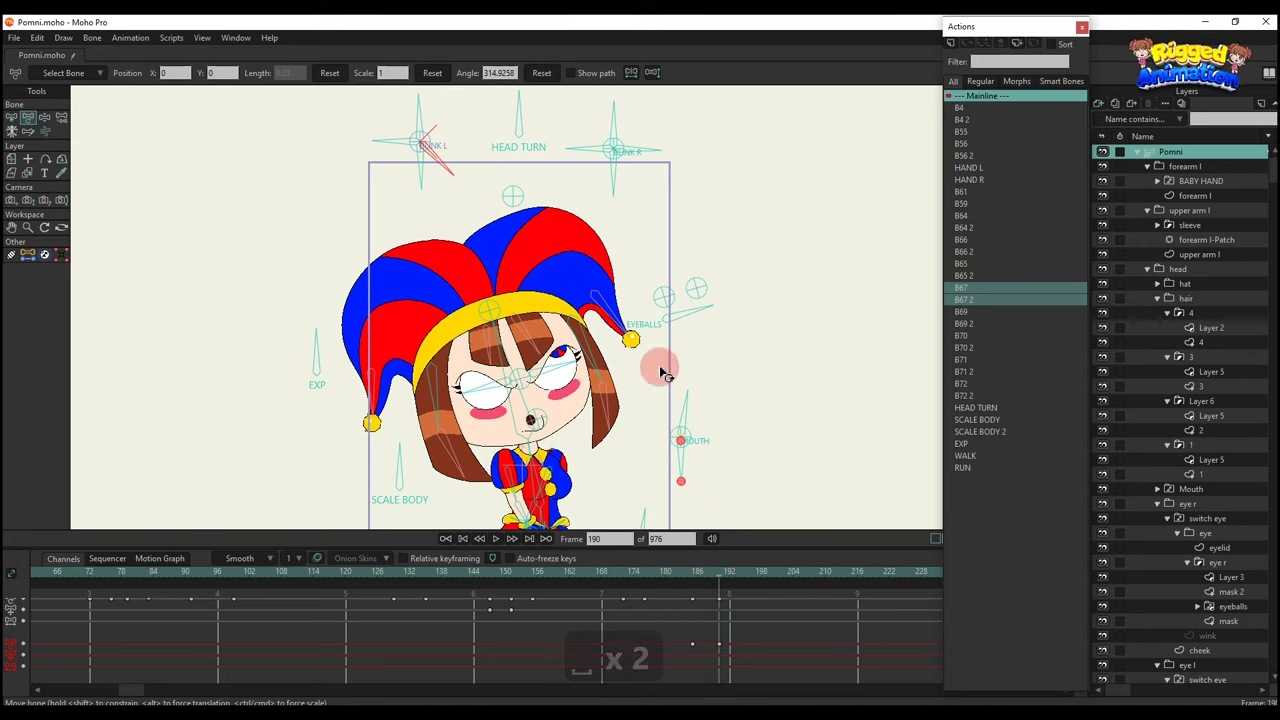
scroll(656, 332, "up", 2)
left_click_drag(680, 317, 690, 349)
scroll(680, 360, "down", 2)
left_click(681, 470)
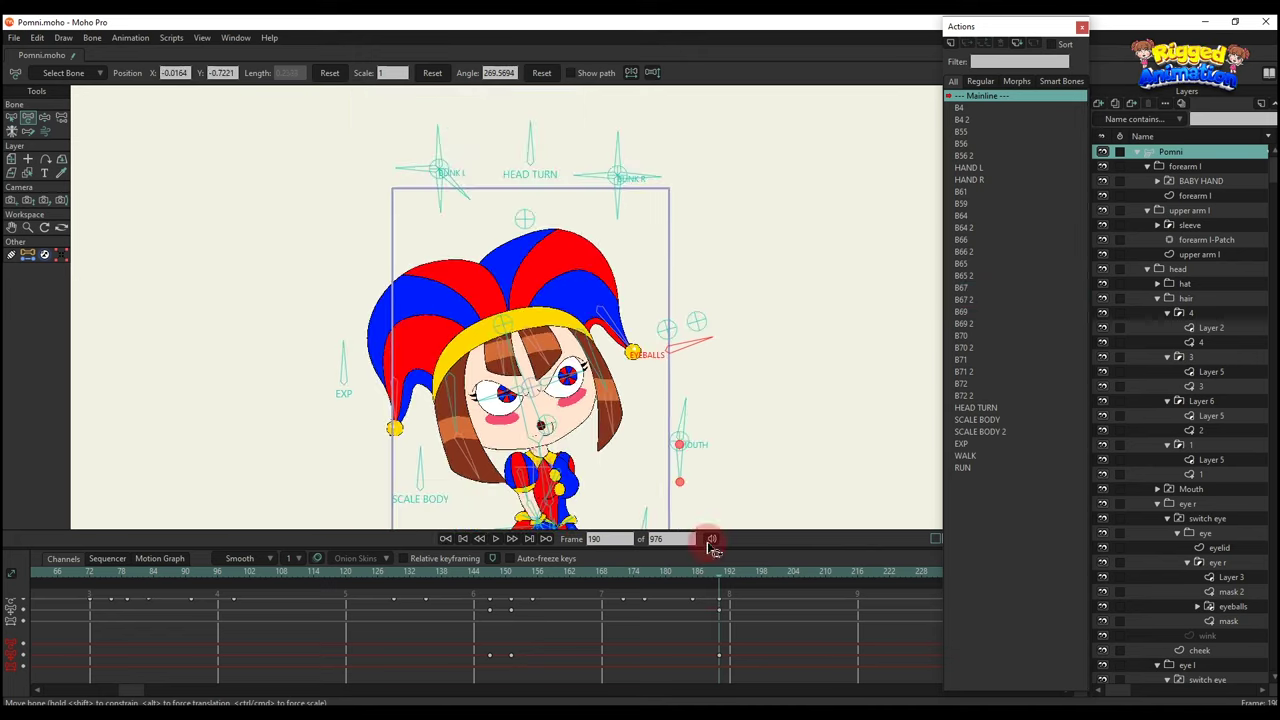
left_click(694, 574)
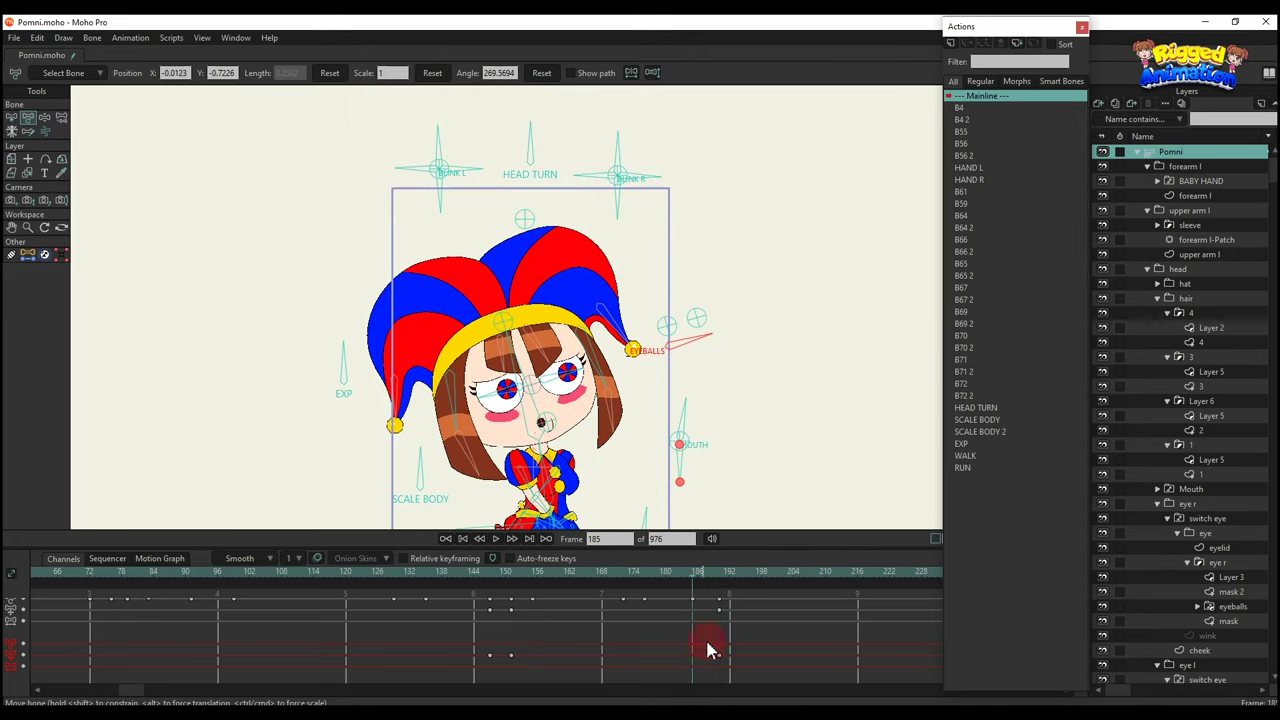
Play back the blink and eyeball movement from about frame 138 and check the motion around frames 185 to 190.
left_click(448, 574)
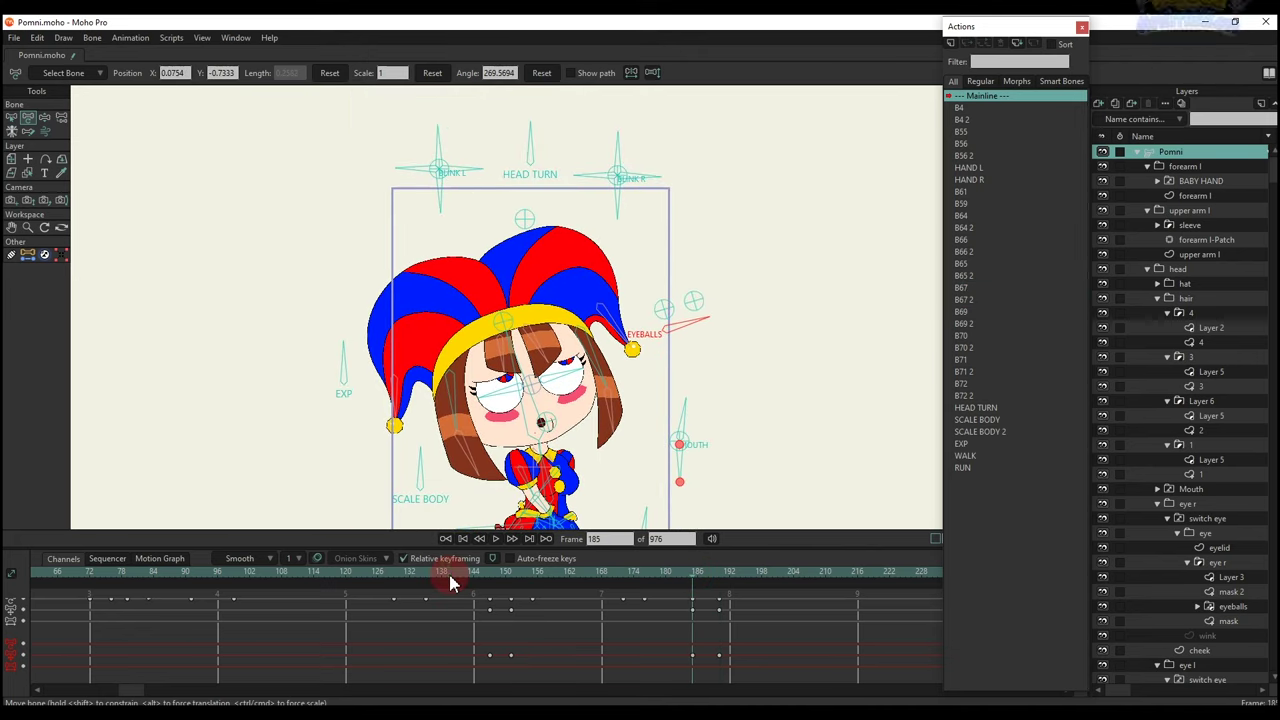
key("space")
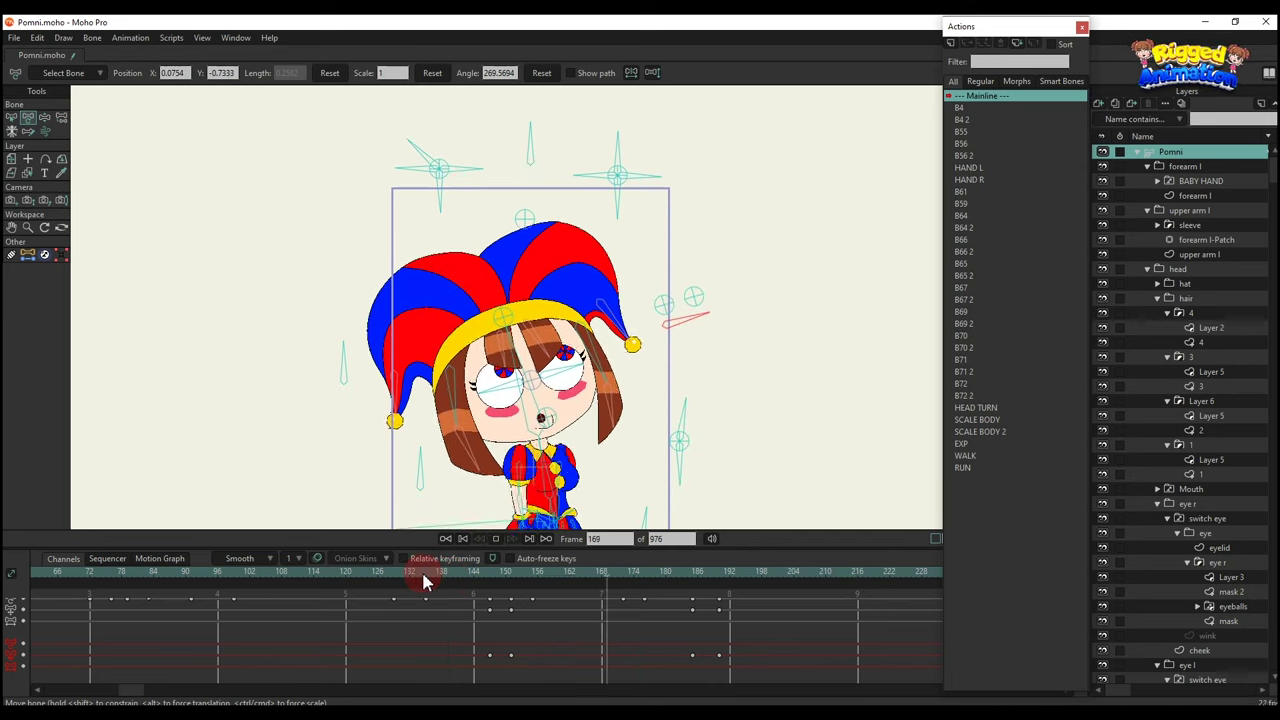
left_click(748, 620)
key("space")
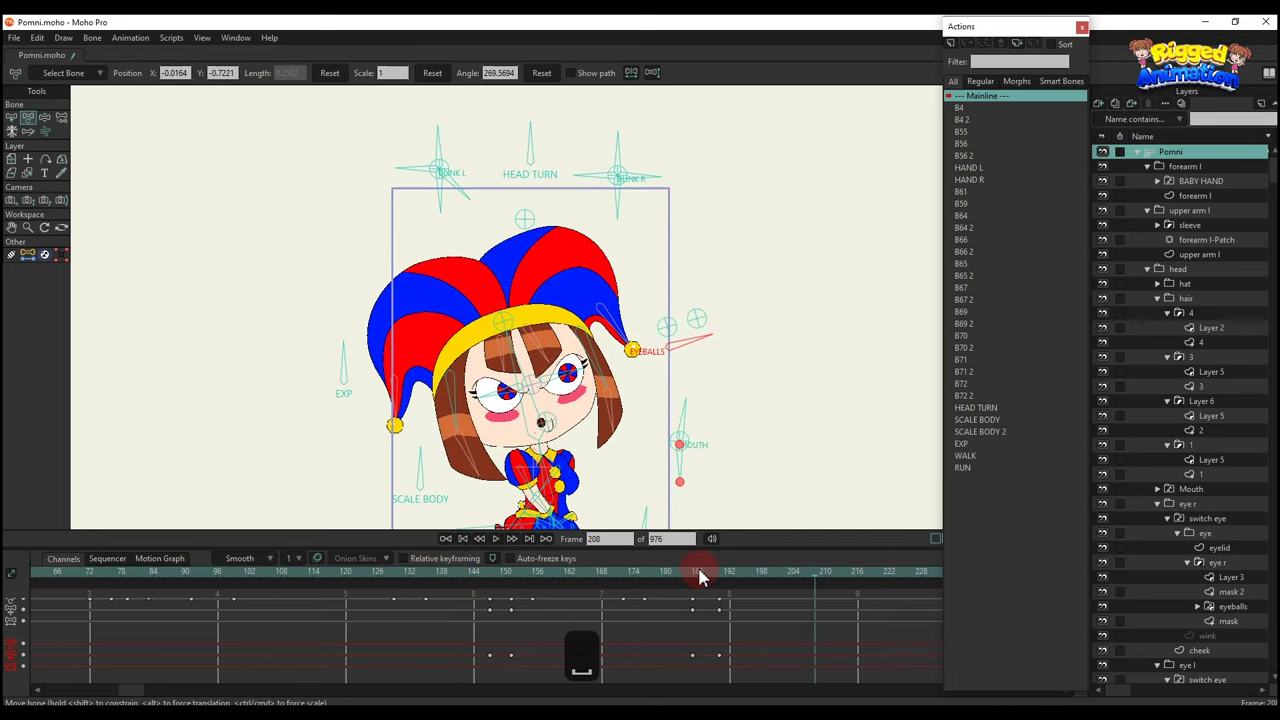
left_click(701, 573)
key("space")
key("space")
left_click(719, 572)
Key the EYEBALLS bone at frame 172 and move it to about X 0.0336, Y -0.7132 at frame 176.
left_click_drag(720, 574, 626, 582)
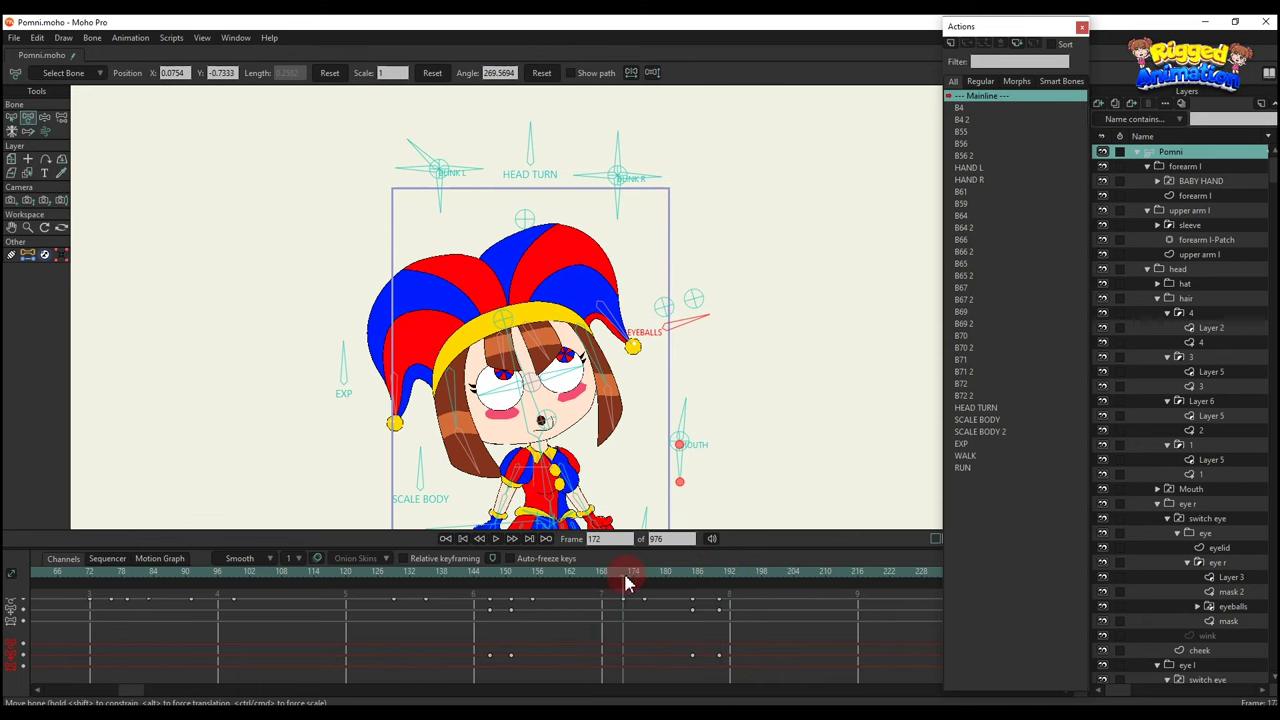
scroll(638, 406, "up", 2)
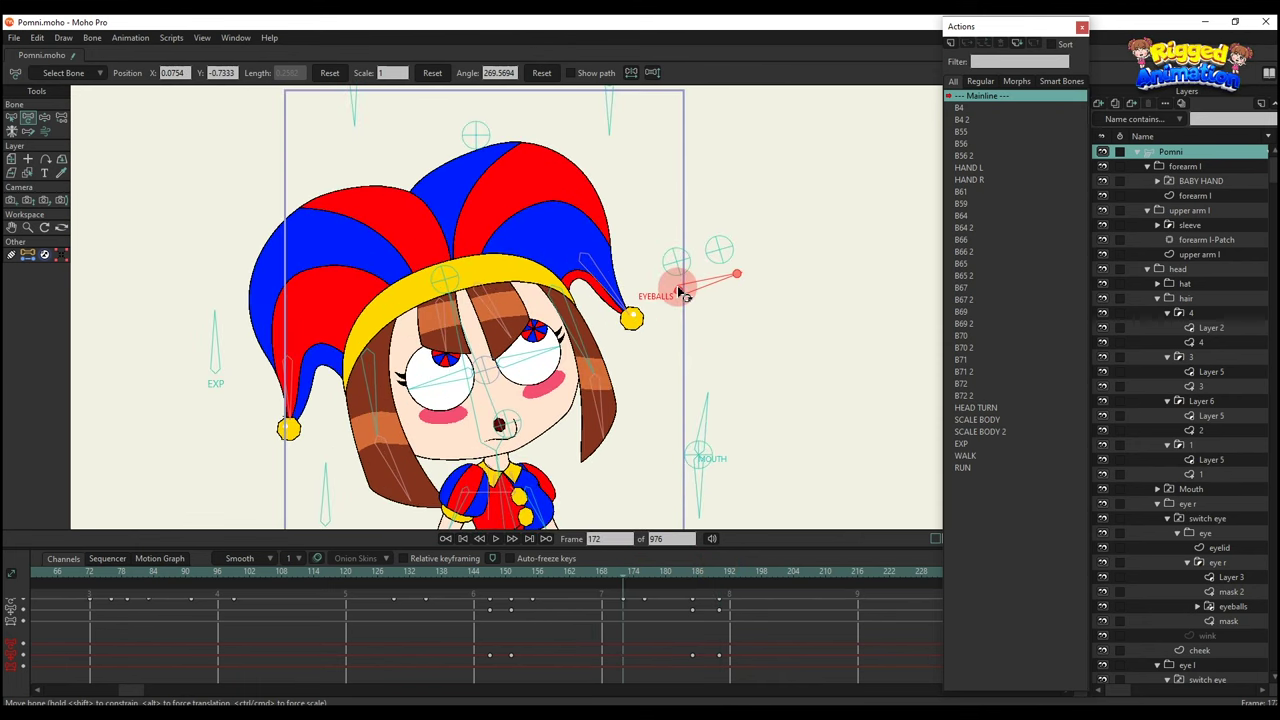
left_click(645, 574)
left_click_drag(679, 295, 677, 307)
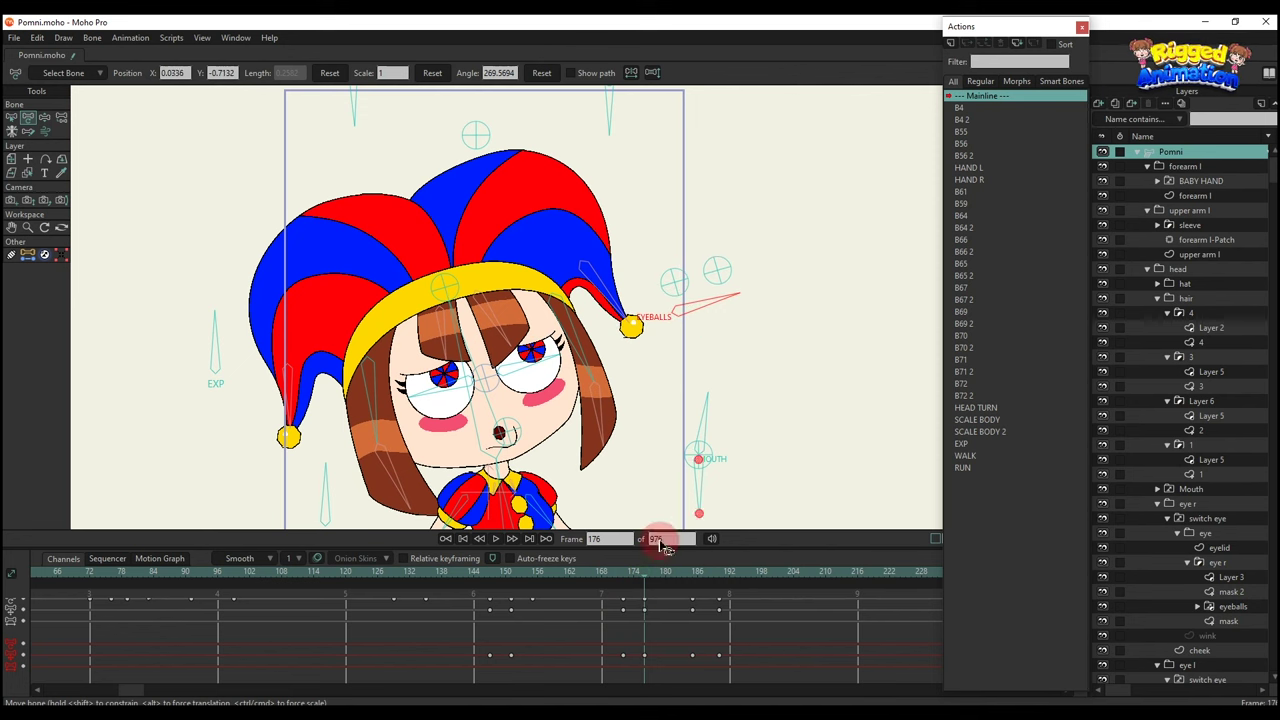
Copy the EYEBALLS keyframe at frame 176 and paste it at frame 185.
left_click_drag(660, 665, 628, 570)
key("ctrl+c")
left_click(691, 571)
key("ctrl+v")
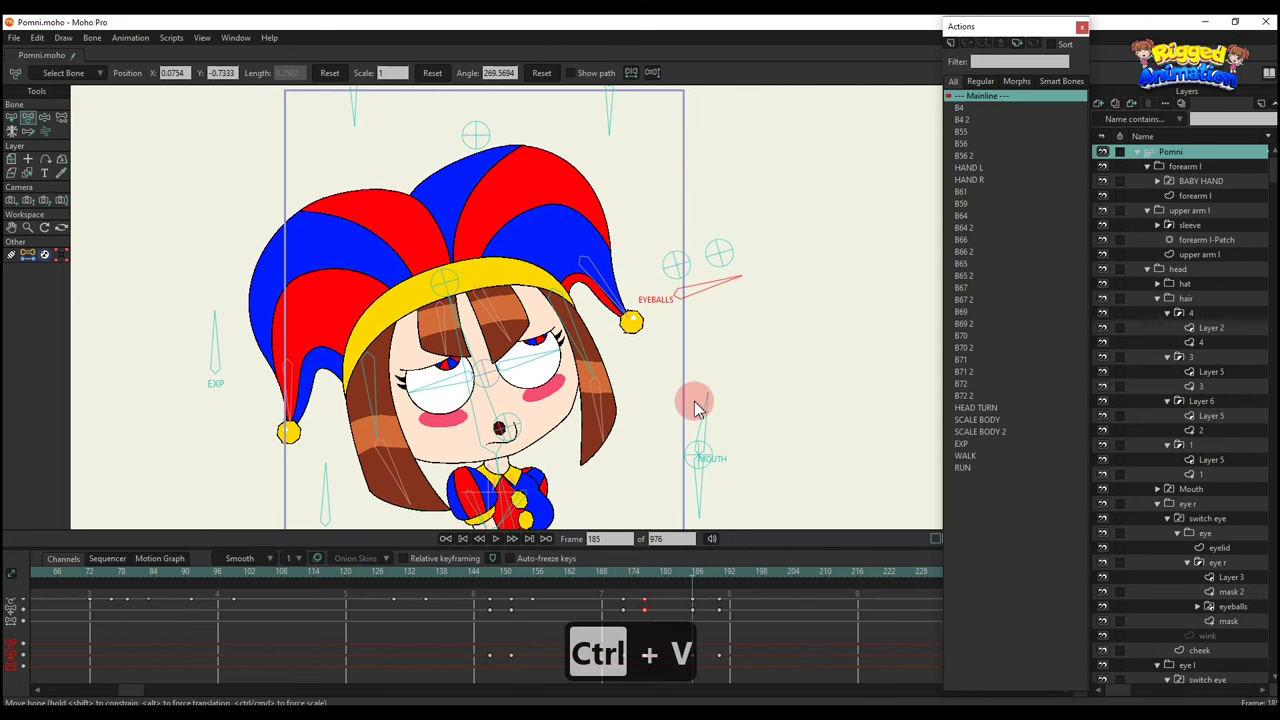
Hold the head tilt with a key at frame 198, rotate the head bone back toward upright at frame 206, and check frame 201.
left_click_drag(727, 578, 762, 575)
left_click(547, 313)
key("t")
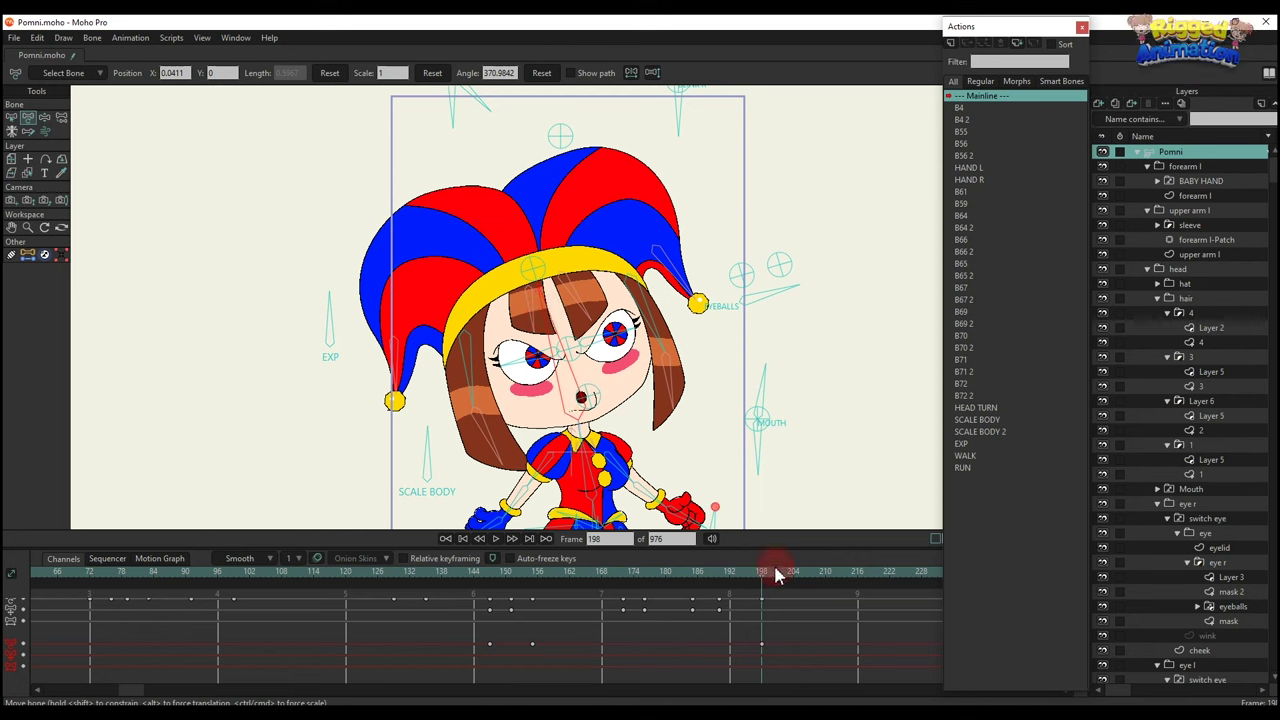
left_click_drag(776, 571, 804, 575)
key("t")
left_click_drag(556, 318, 583, 317)
scroll(605, 357, "down", 2)
left_click(776, 577)
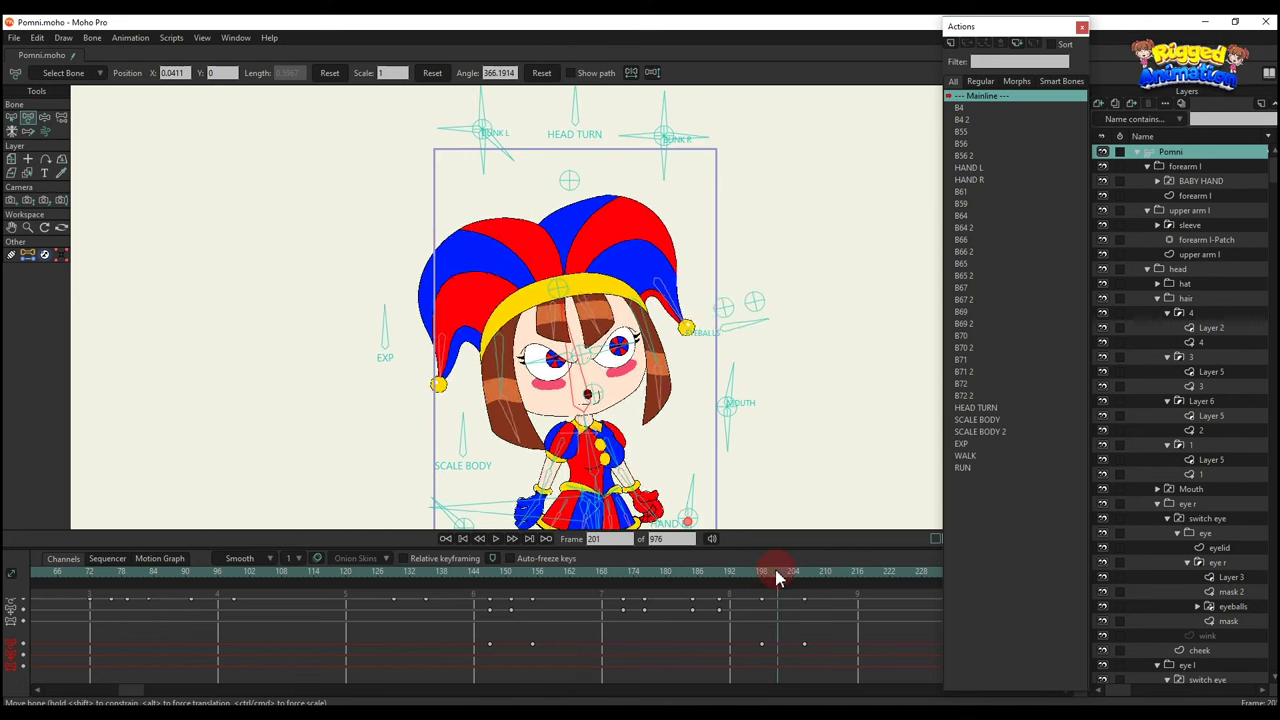
Key the MOUTH bone at frame 198 and rotate it to about 88 degrees at frame 202 to form a frown.
left_click(764, 579)
key("t")
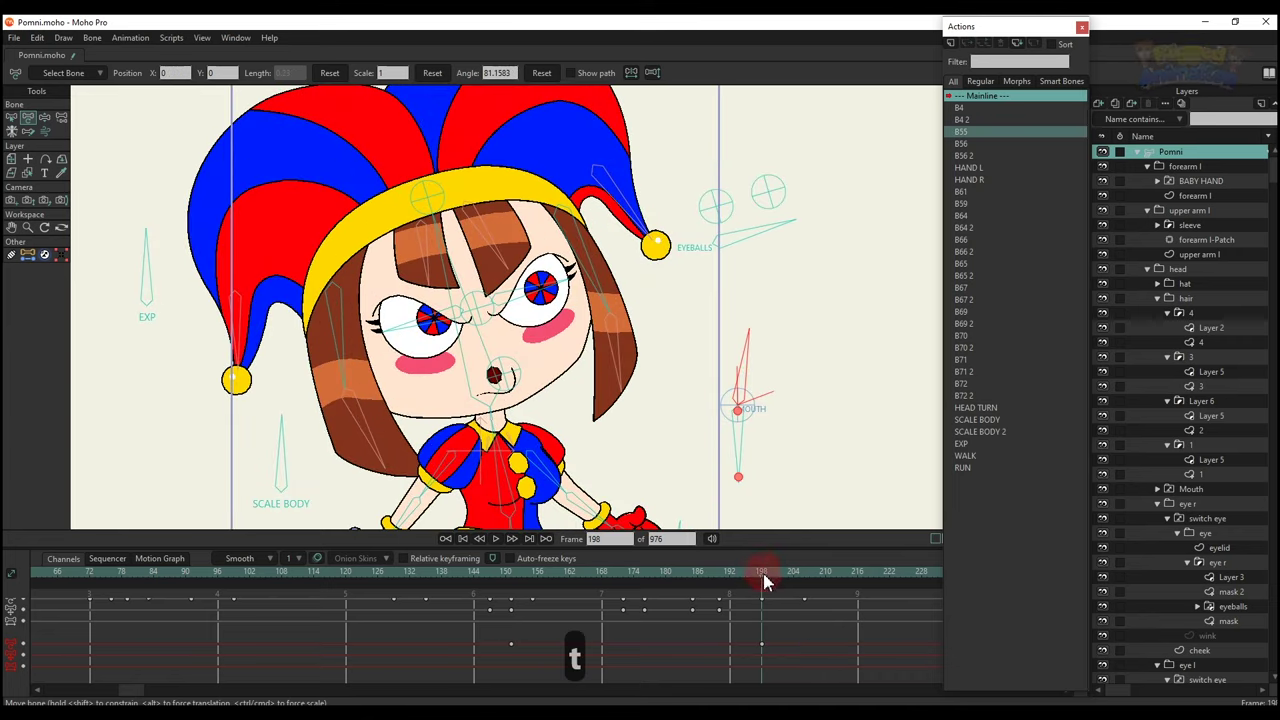
left_click(783, 572)
left_click(737, 351)
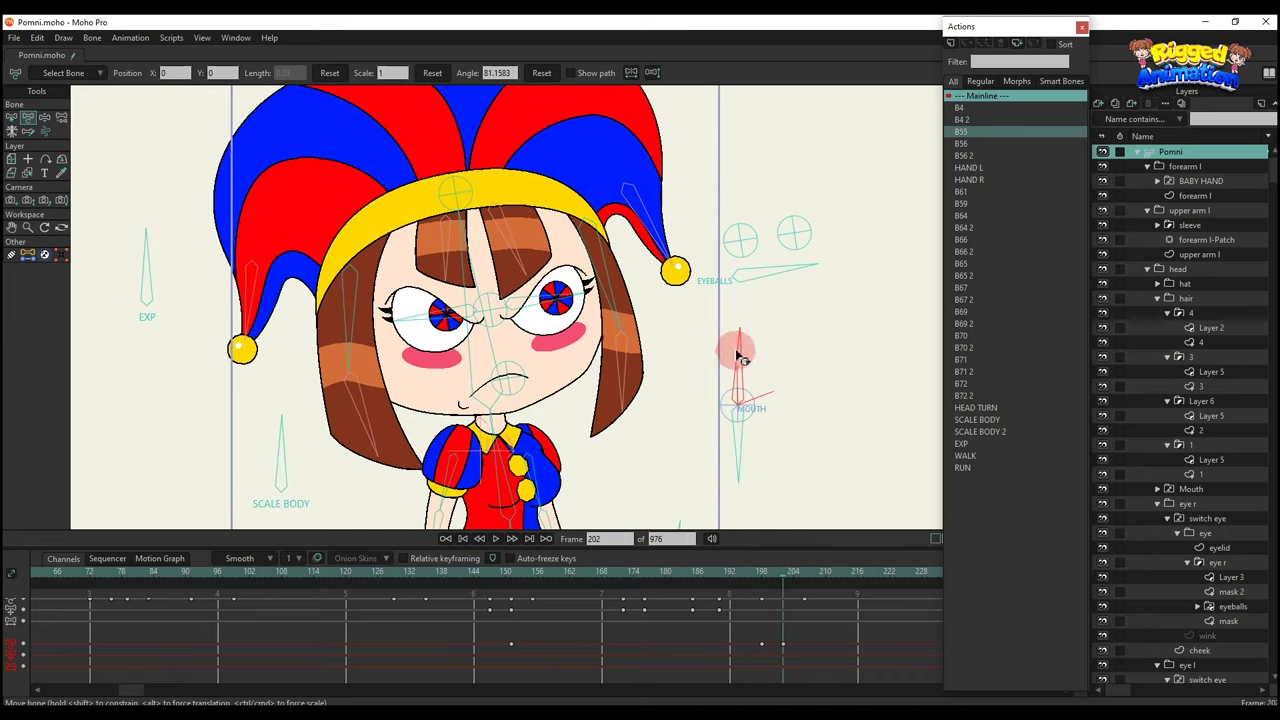
right_click(762, 642)
left_click(763, 573)
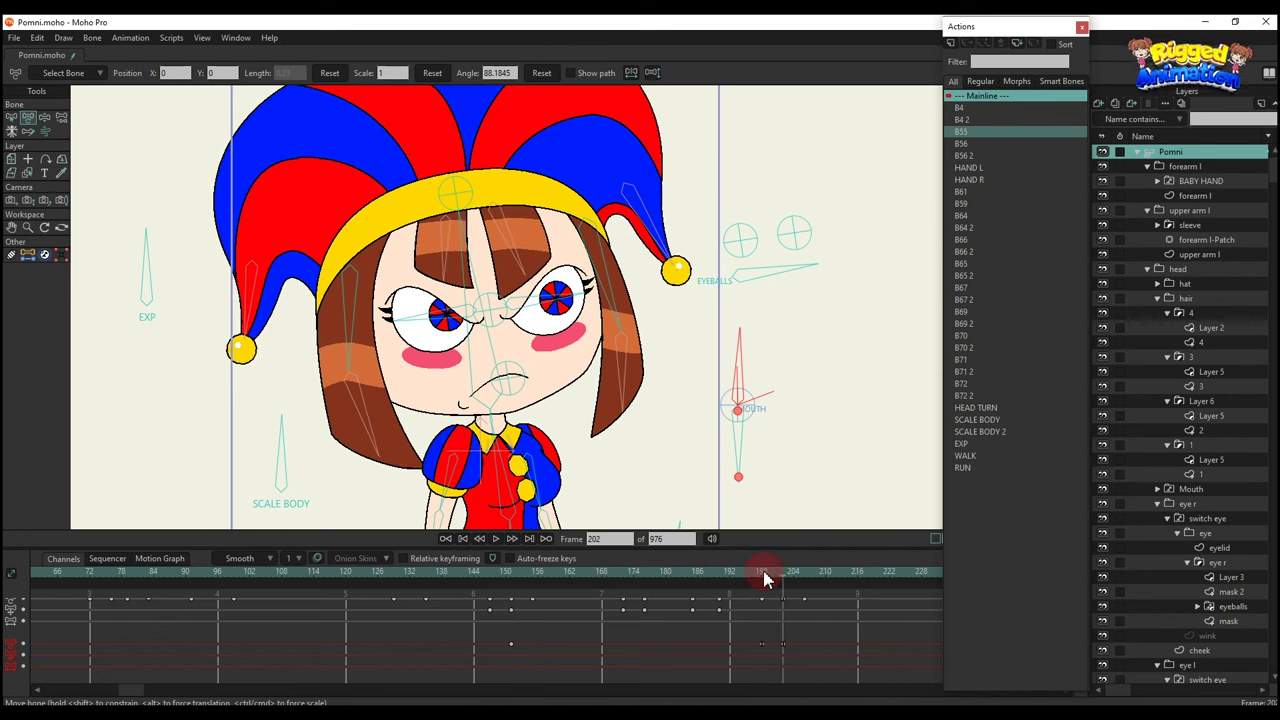
Play back and scrub through the frames around 202 to review the frown animation.
key("space")
key("space")
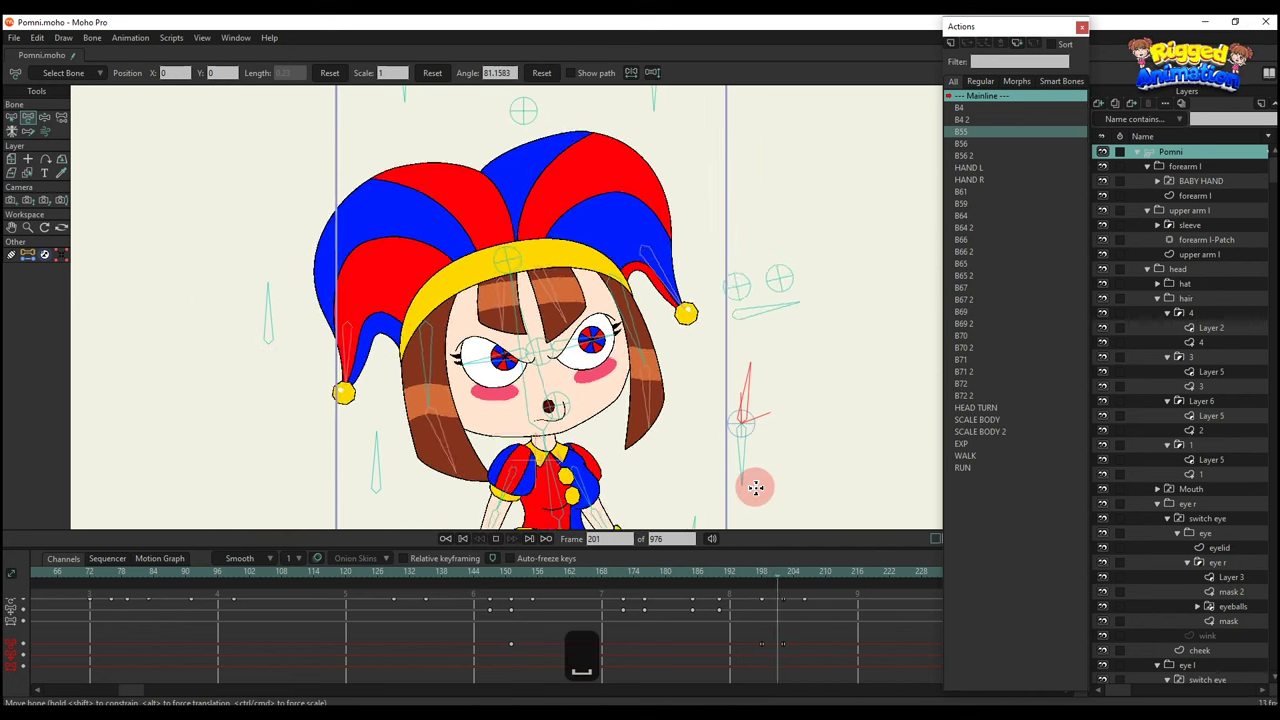
mouse_move(820, 574)
left_mouse_down()
mouse_move(808, 577)
mouse_move(836, 576)
left_mouse_up()
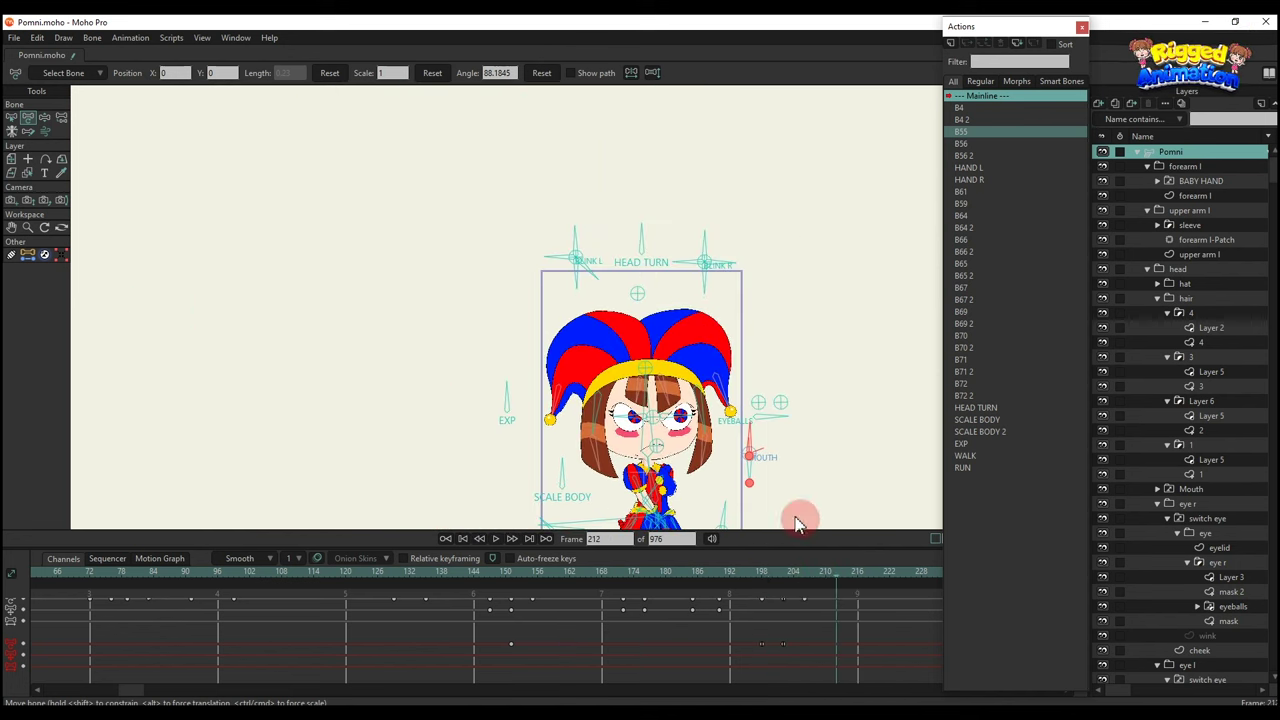
left_click_drag(797, 520, 795, 475)
scroll(792, 519, "up", 2)
Key the EYEBALLS bone at frame 202, move it slightly downward at frame 206, and play back the eye movement.
left_click(783, 579)
scroll(727, 360, "up", 3)
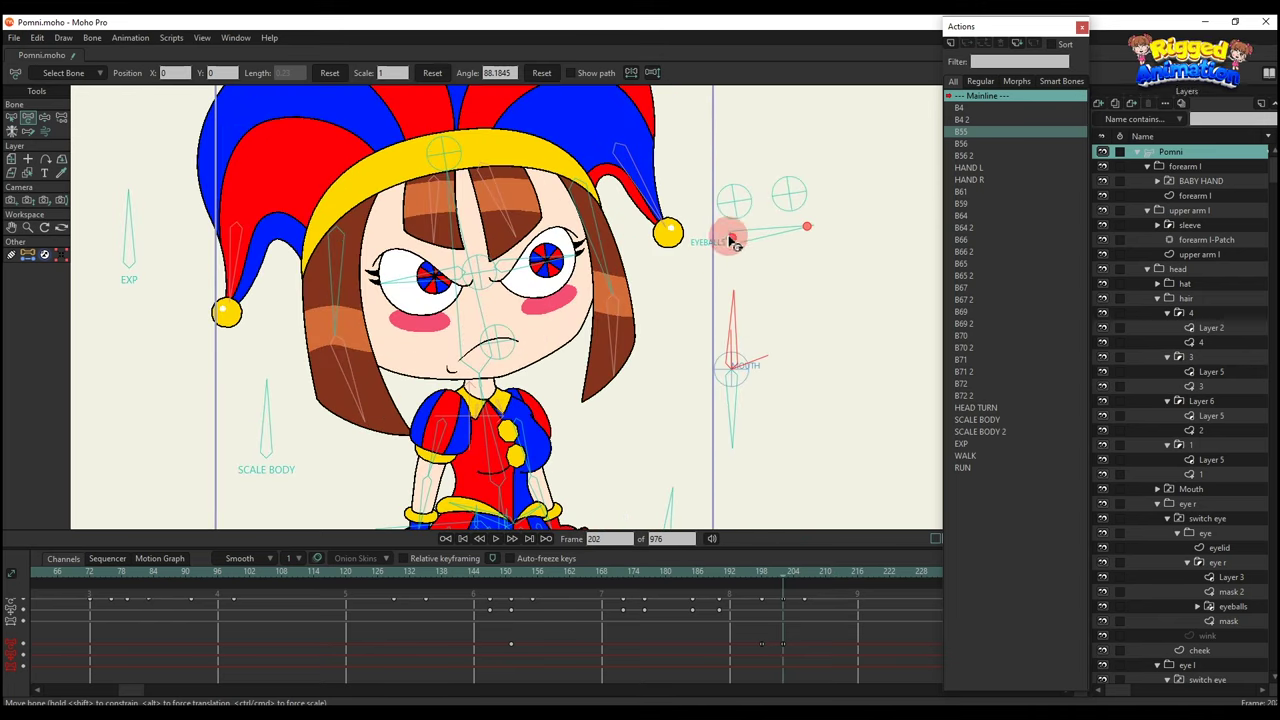
left_click(735, 241)
left_click(803, 577)
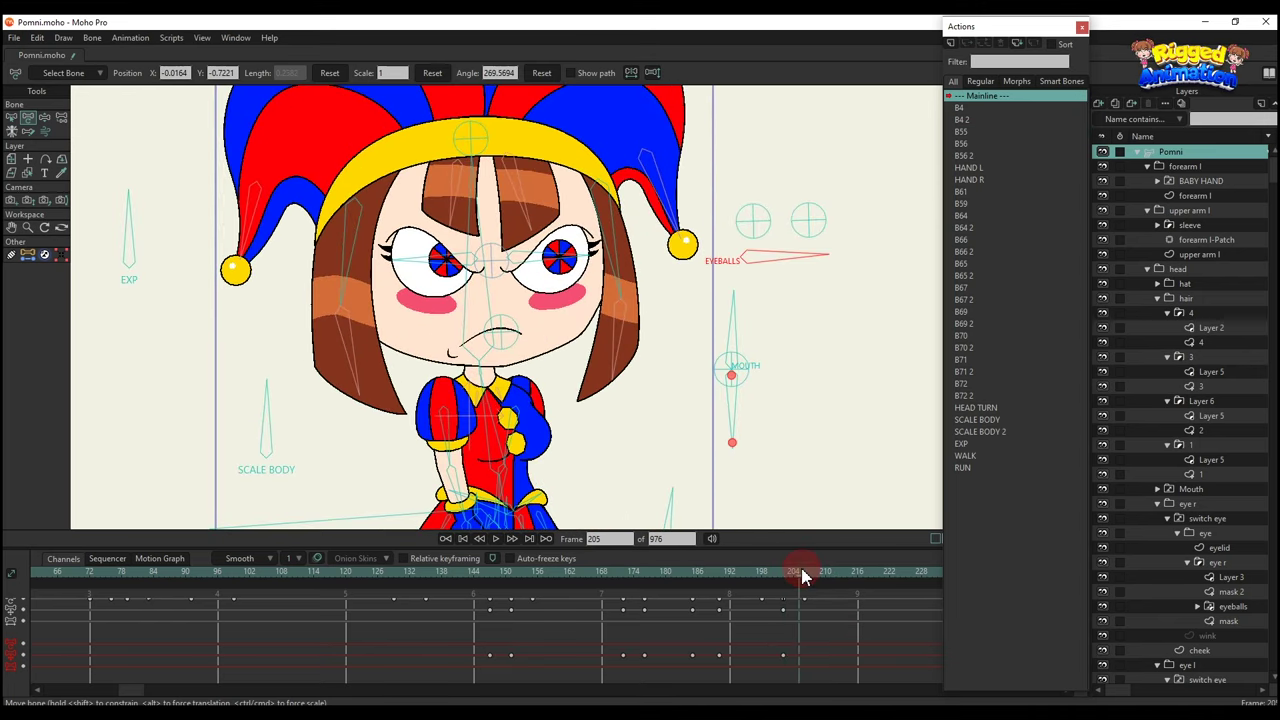
left_click(748, 264)
mouse_move(747, 265)
left_mouse_down()
mouse_move(737, 272)
mouse_move(750, 278)
left_mouse_up()
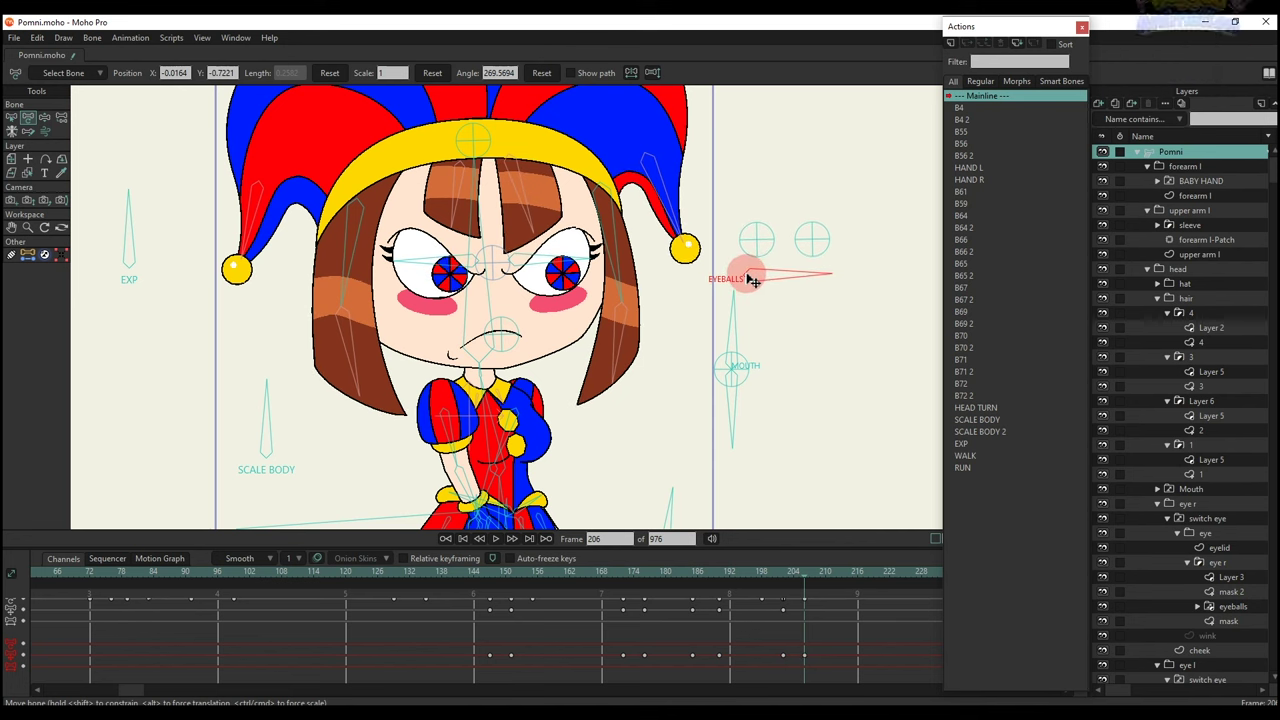
scroll(749, 277, "down", 2)
key("space")
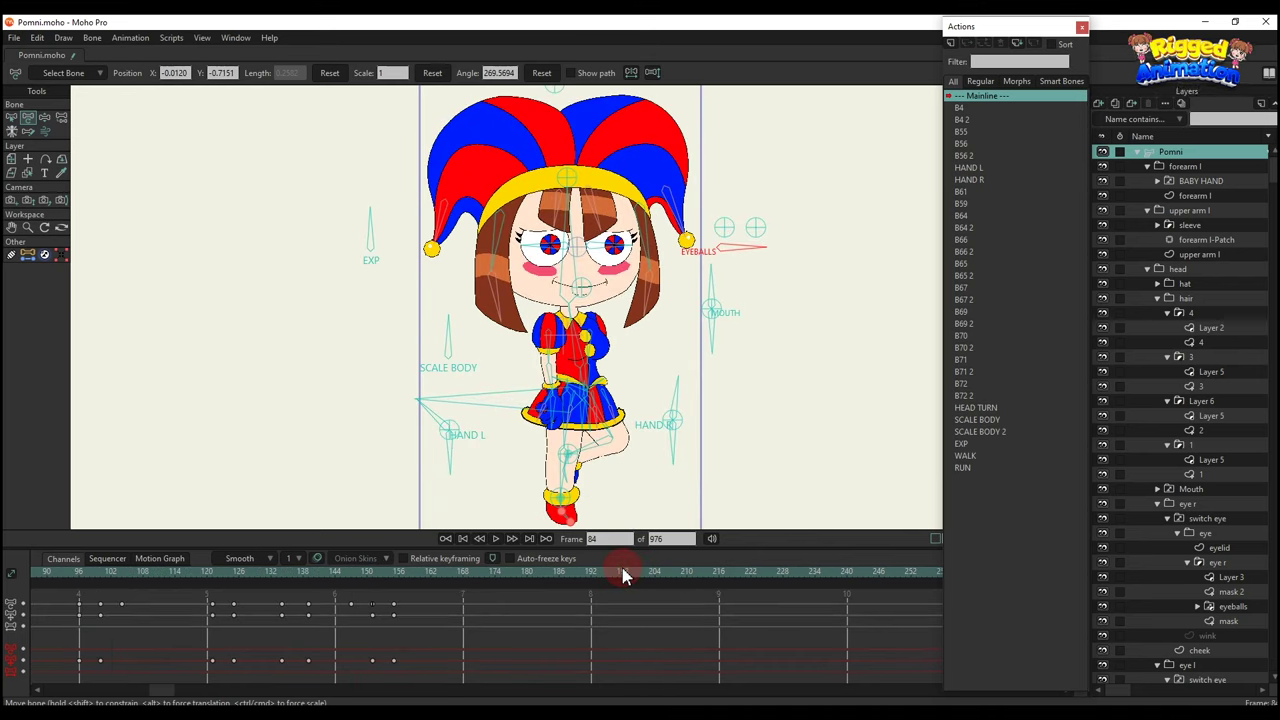
Insert the RUN action at frame 198, hide the bones, and play the run cycle.
left_click(622, 576)
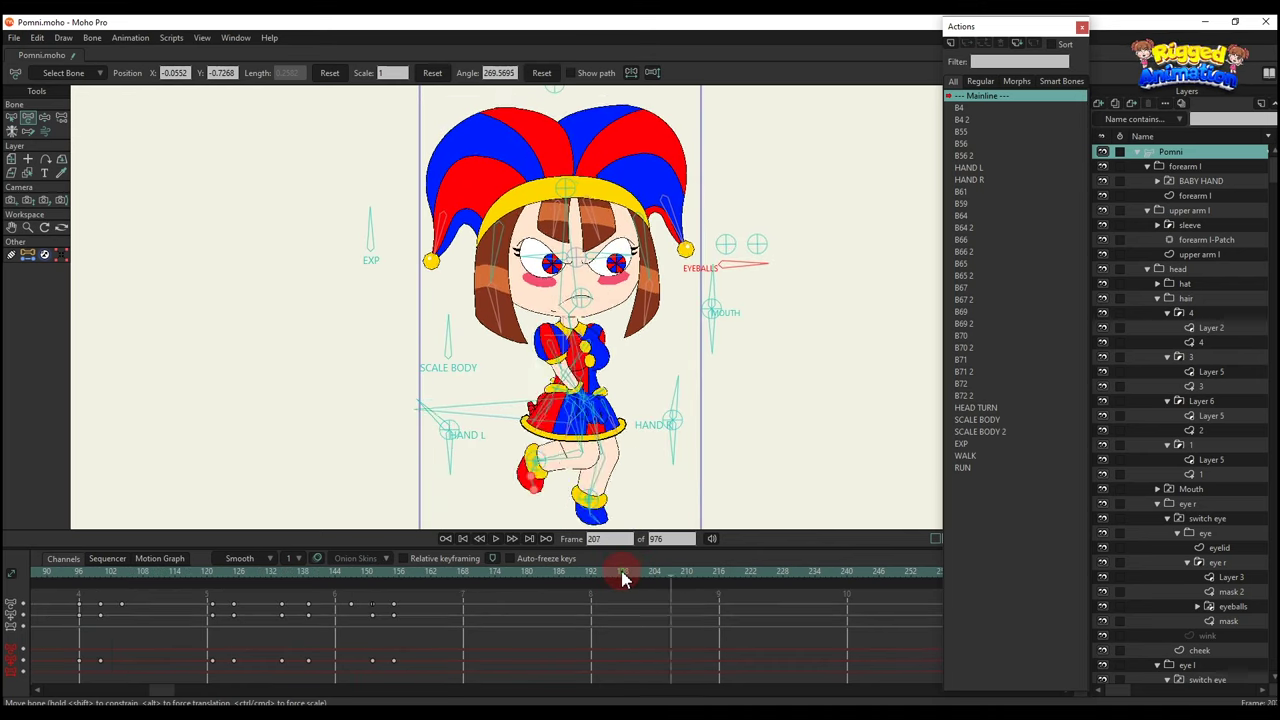
left_click(965, 467)
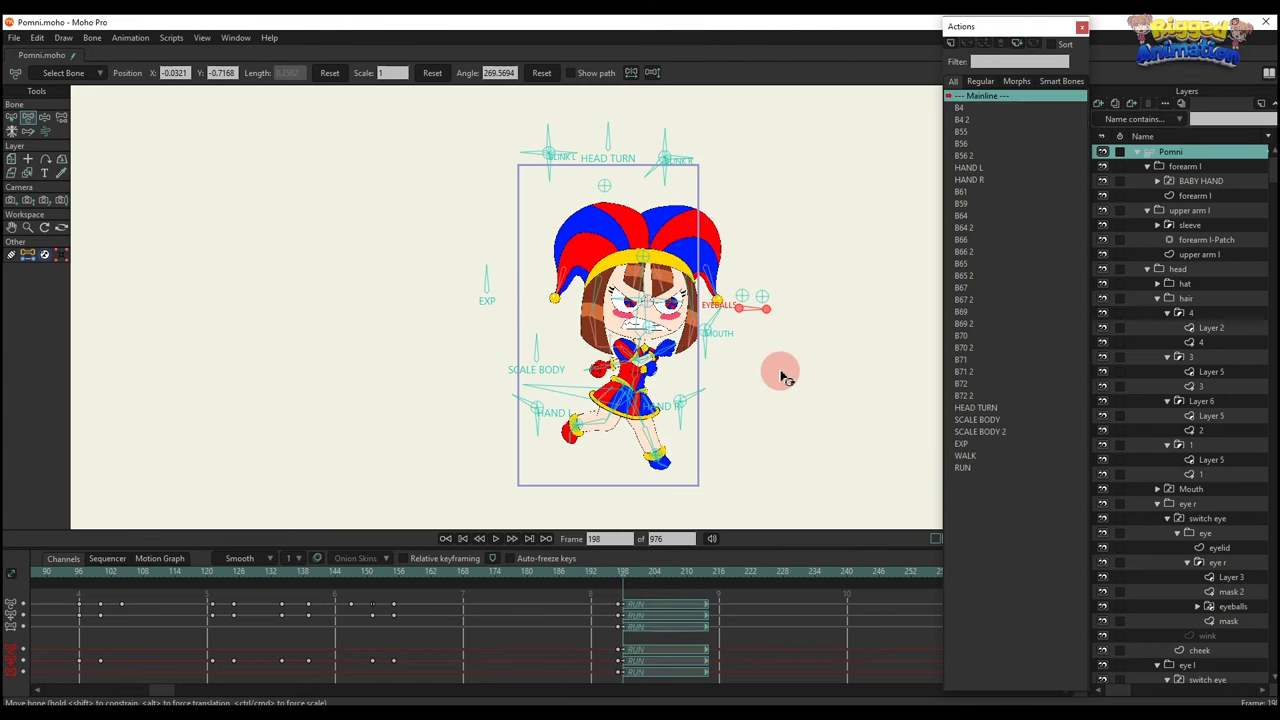
key("ctrl+shift+c")
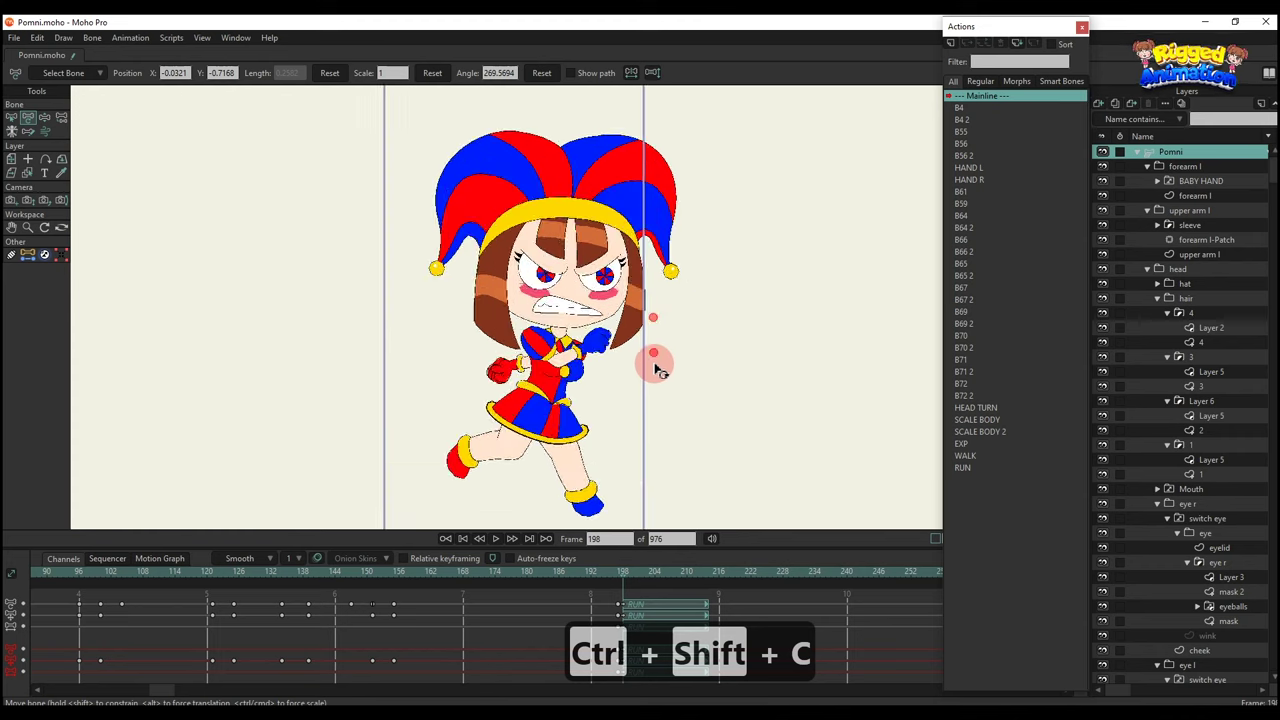
key("space")
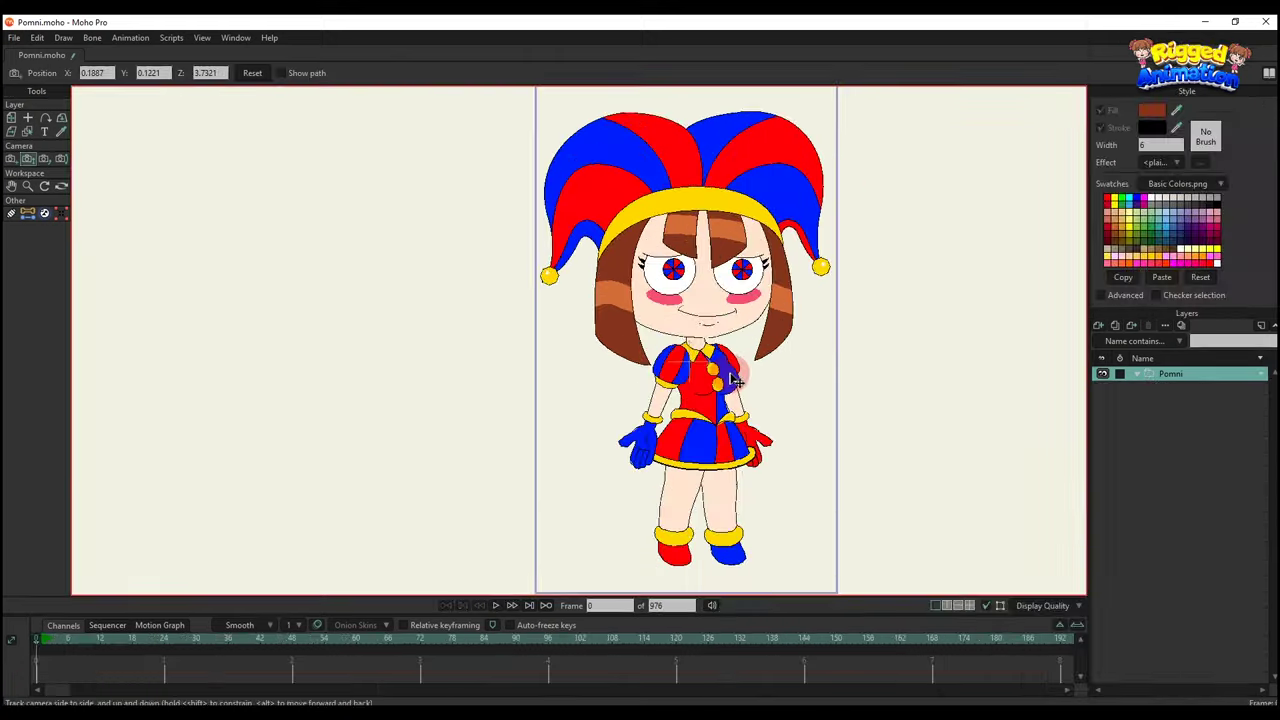
Preview shapes 2, 3 and 4 in the eyeballs switch group of eye l, and return to heart layer 2.
scroll(735, 375, "up", 2)
left_click_drag(733, 380, 738, 430)
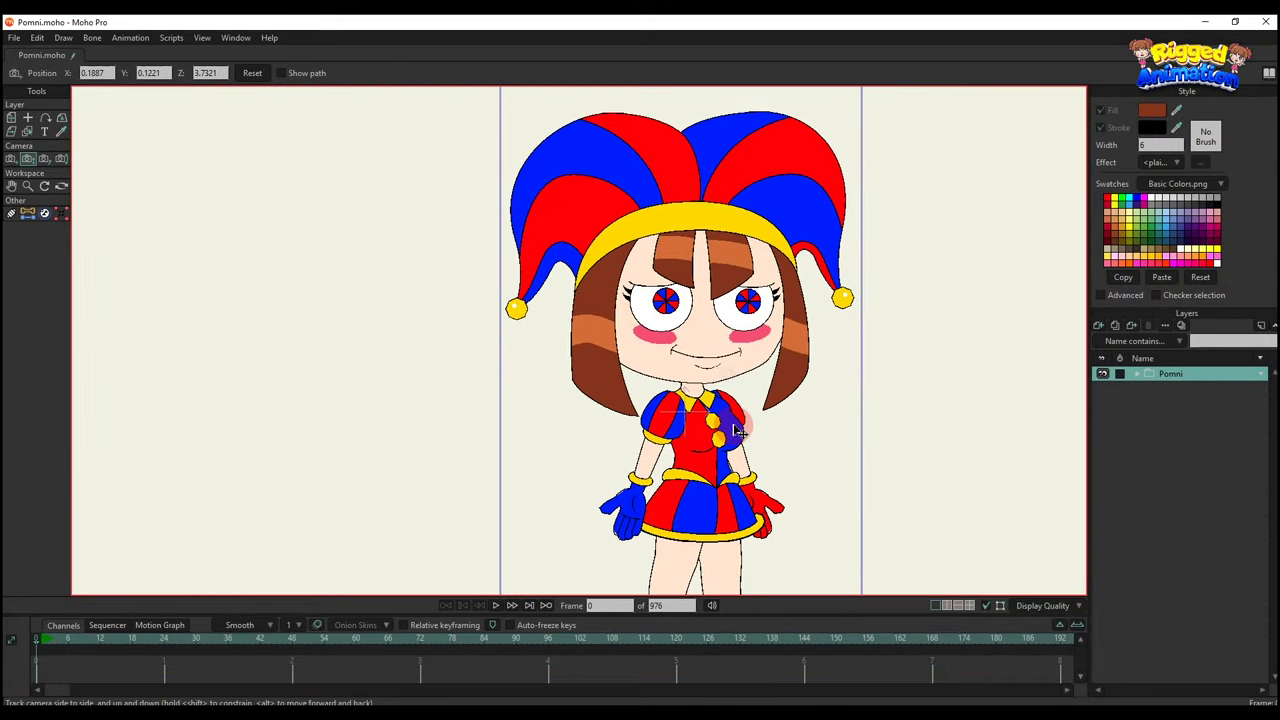
scroll(660, 325, "up", 2)
right_click(668, 288, "alt")
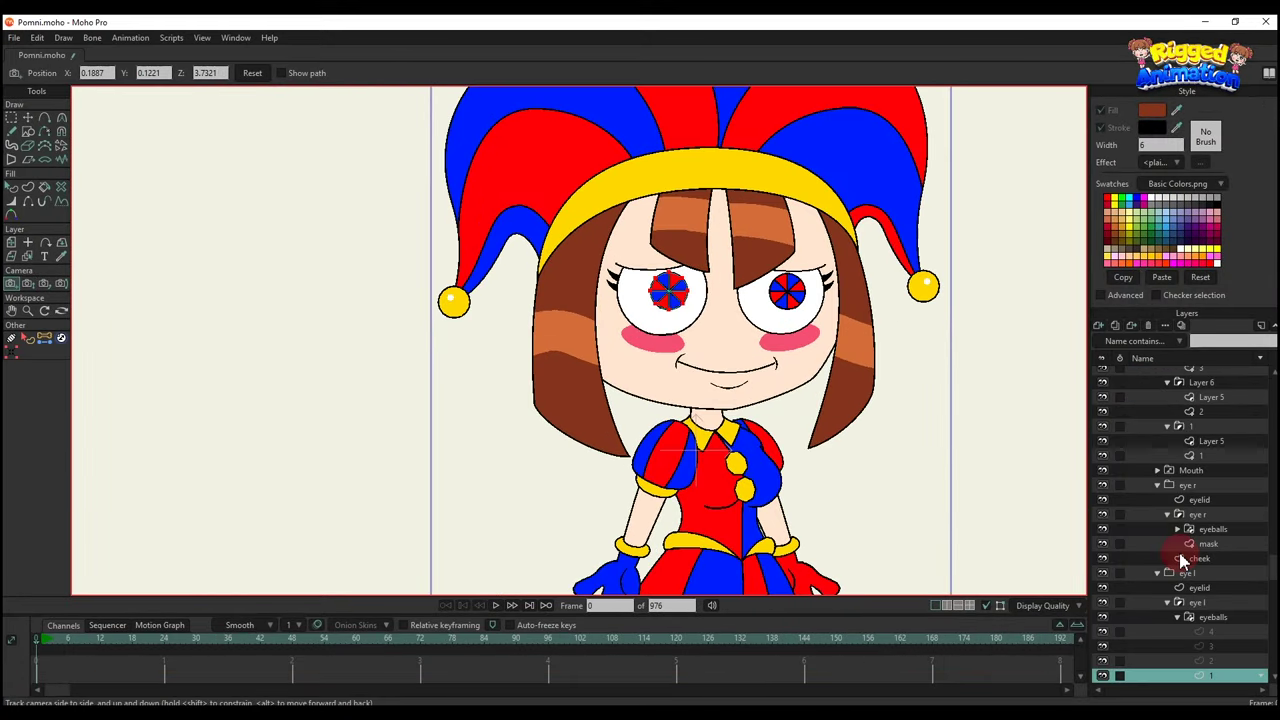
scroll(1211, 658, "down", 1)
left_click(1208, 617)
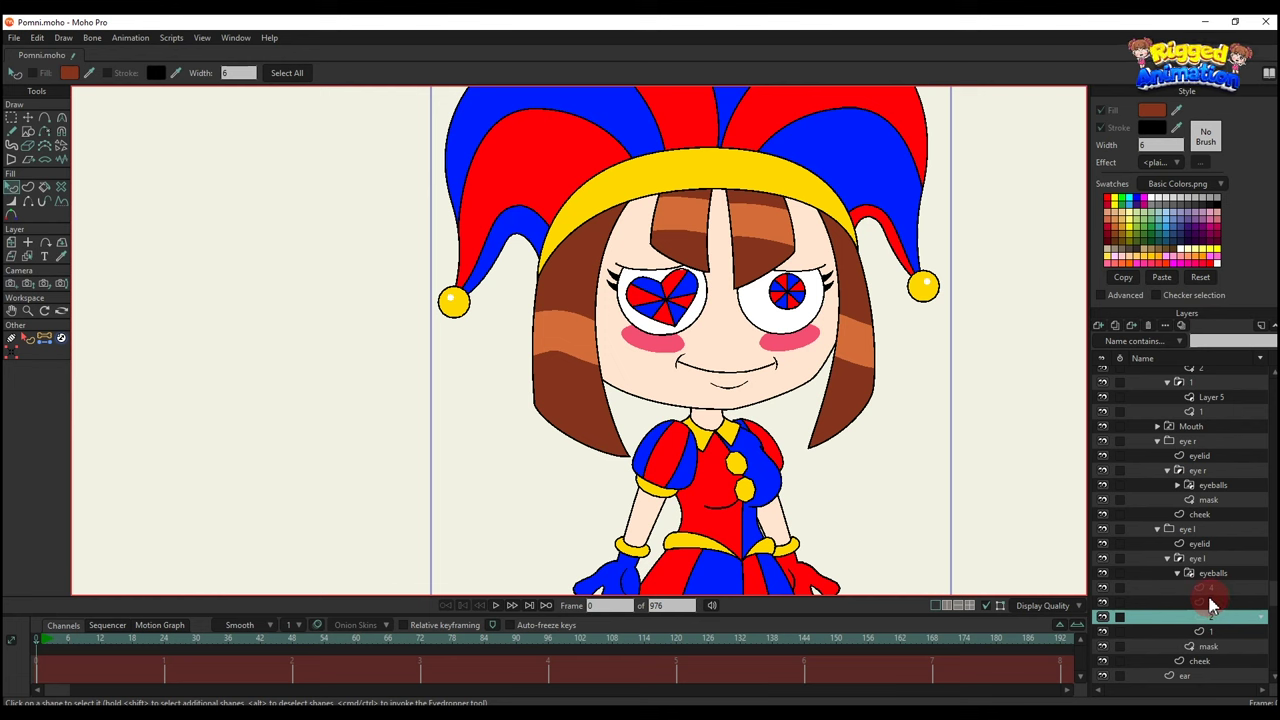
left_click(1210, 602)
left_click(1211, 588)
left_click(1216, 616)
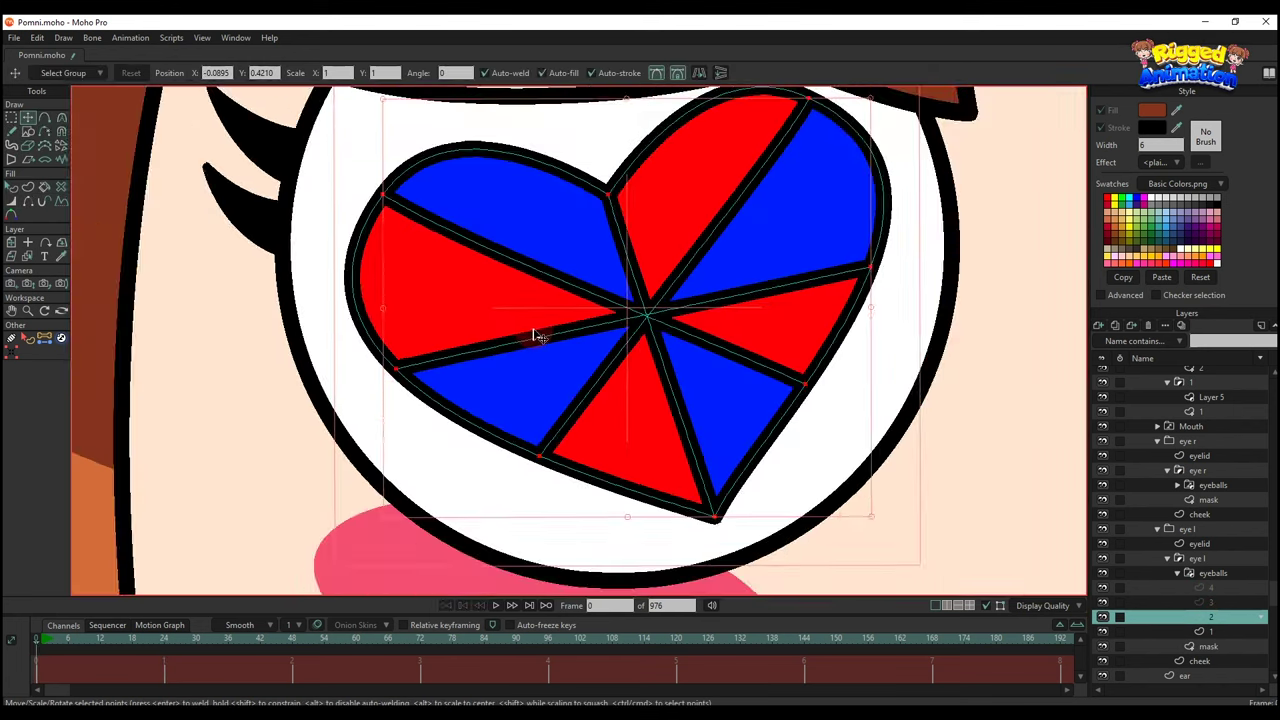
Set the origin of eye l's heart layer 2 at the centre of the heart, about X -0.0821, Y 0.4182.
scroll(534, 334, "up", 2)
key("0")
scroll(711, 304, "up", 1)
left_click(711, 304)
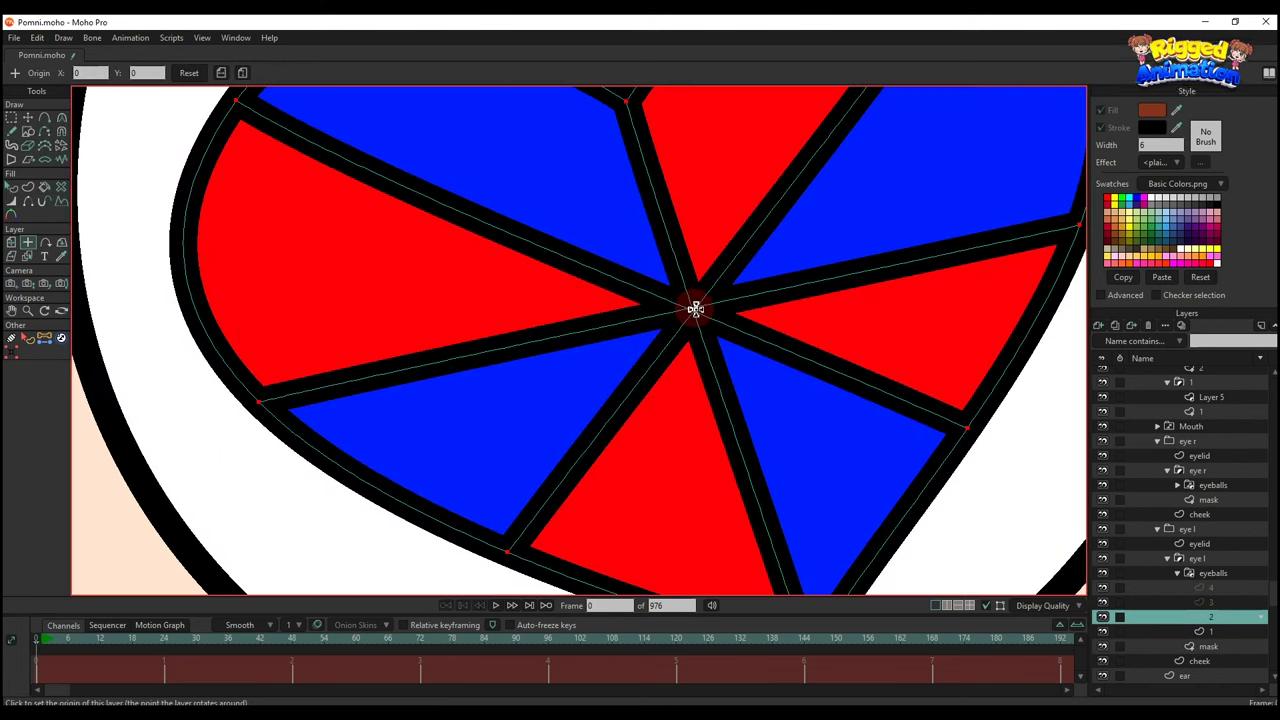
left_click(695, 309)
scroll(695, 309, "down", 5)
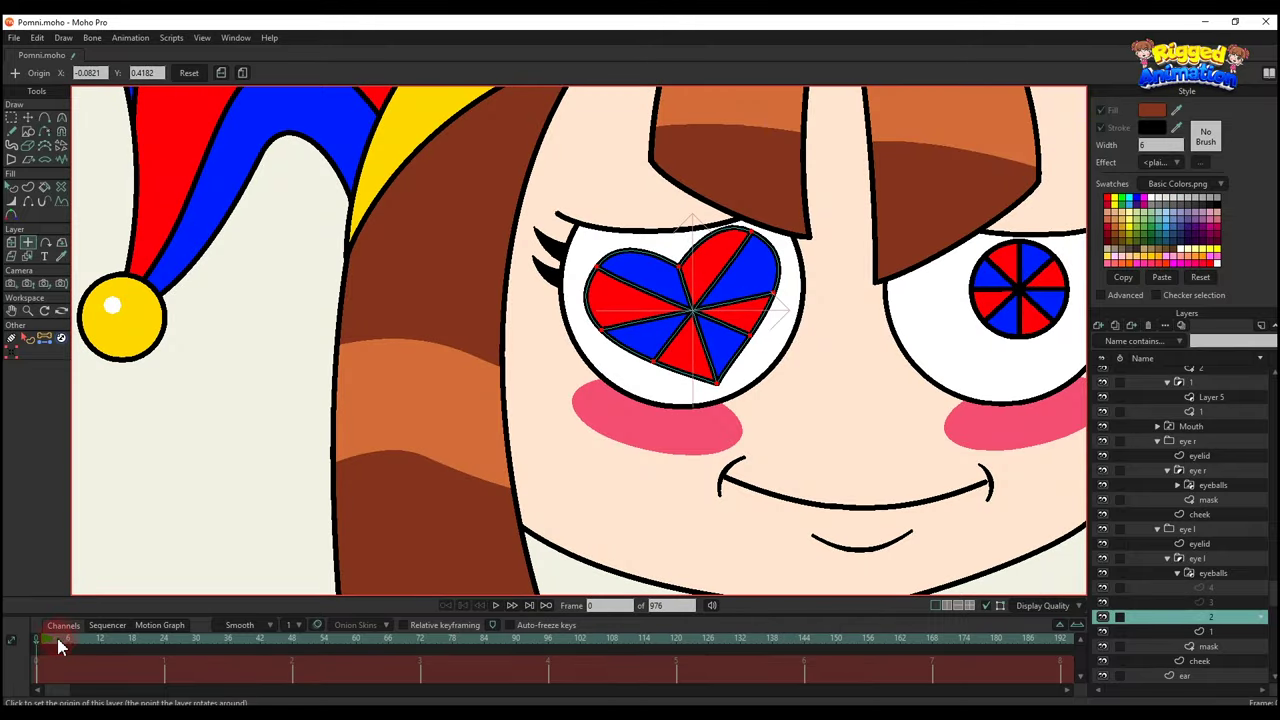
Scale eye l's heart layer to about 0.4076 at frame 3 and paste its full-size keyframe at frame 6.
left_click(51, 640)
scroll(360, 445, "down", 4)
key("m")
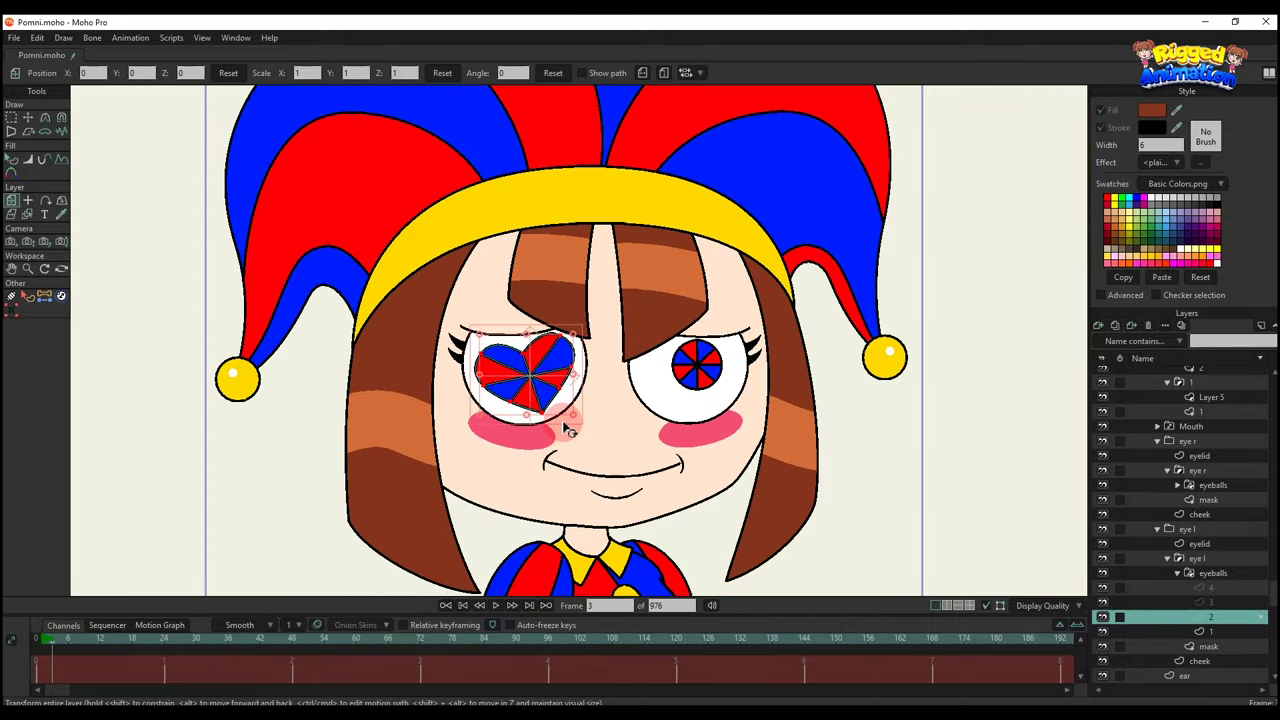
left_click_drag(578, 423, 550, 394)
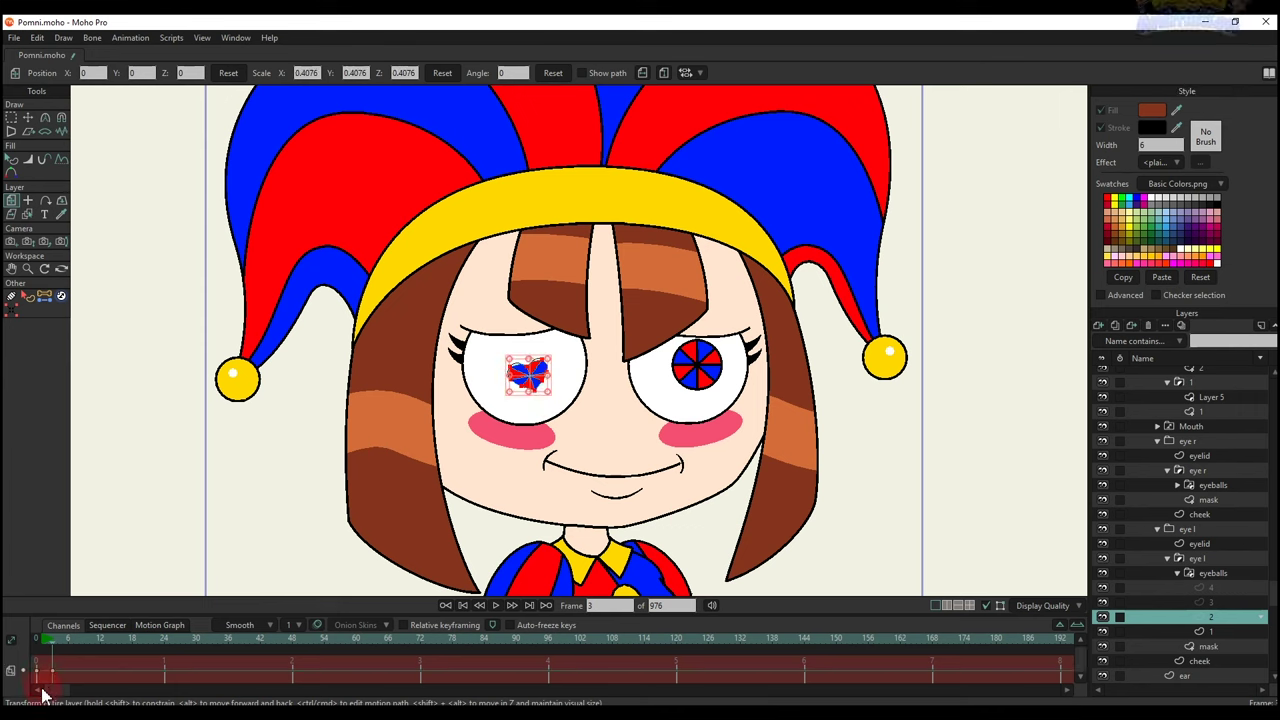
key("ctrl+v")
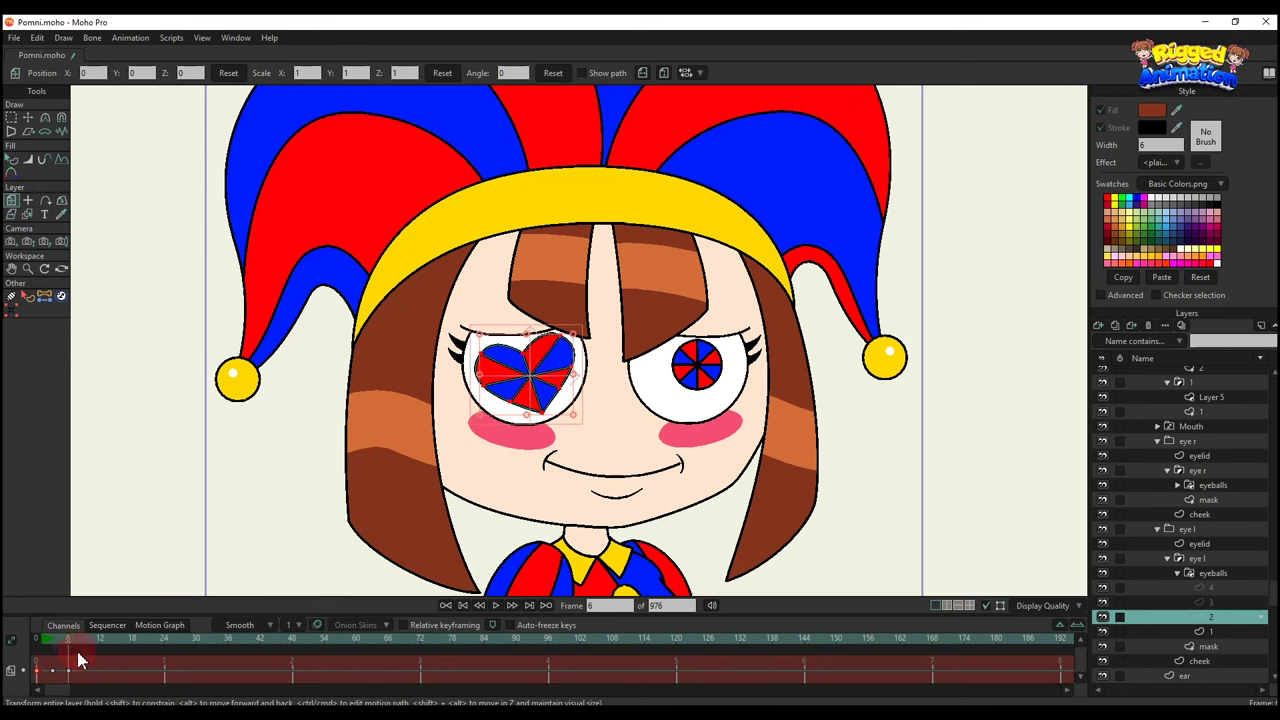
Set the heart layer's frame 6 keyframe to Cycle interpolation and play back the pulsing eye.
right_click(70, 679)
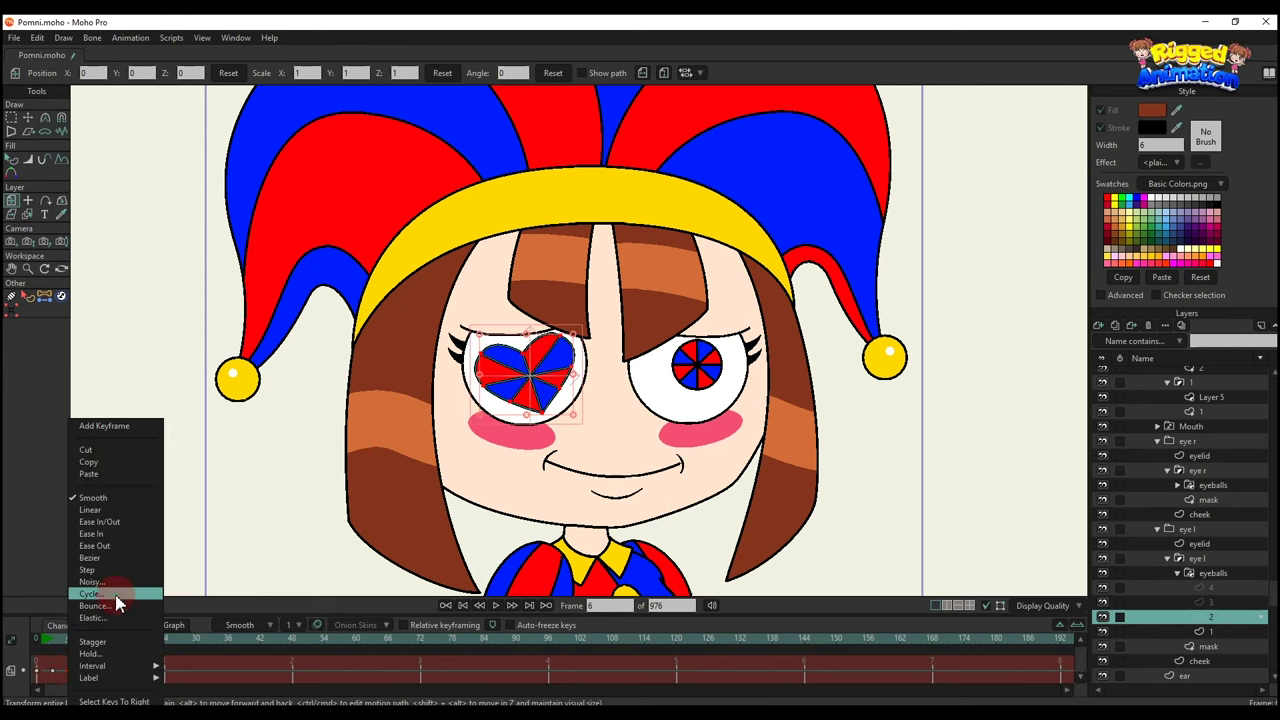
left_click(118, 601)
left_click(745, 65)
key("q")
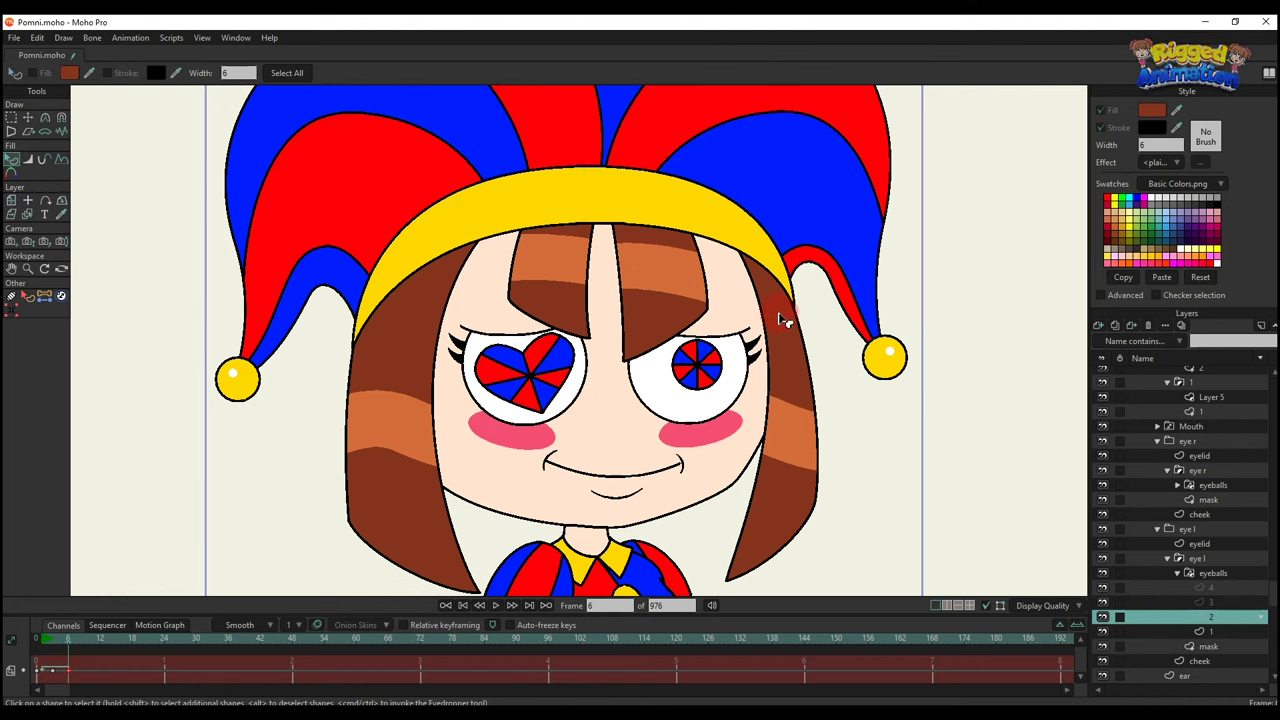
scroll(786, 351, "down", 2)
scroll(788, 351, "up", 1)
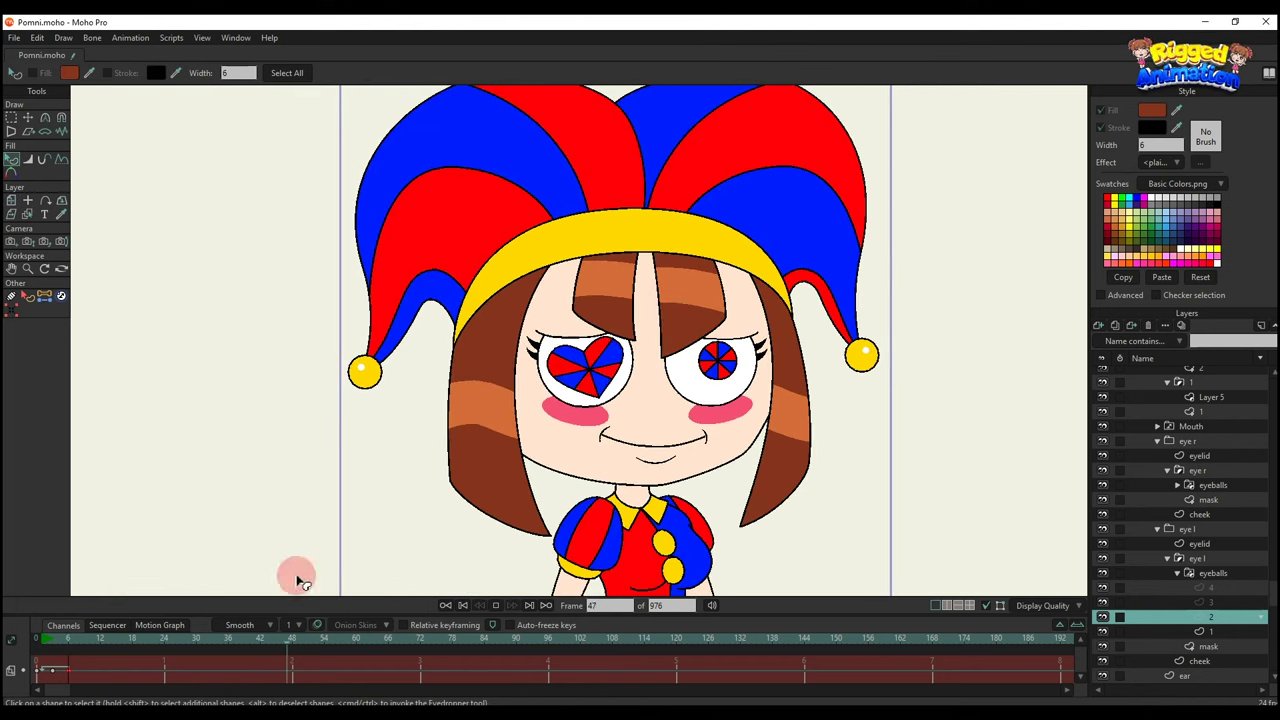
key("space")
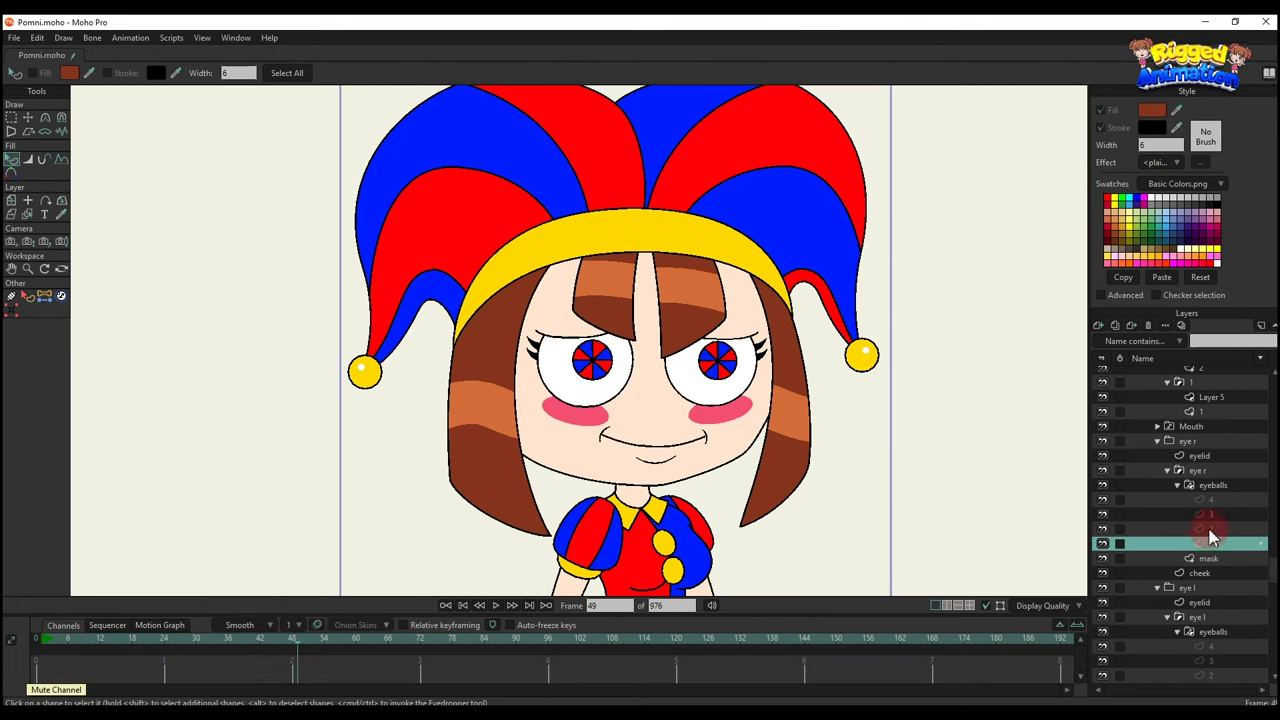
Switch eye r to heart layer 2 and, at frame 0, set its origin at the heart's centre, about X -0.0818, Y 0.4180.
left_click(1205, 528)
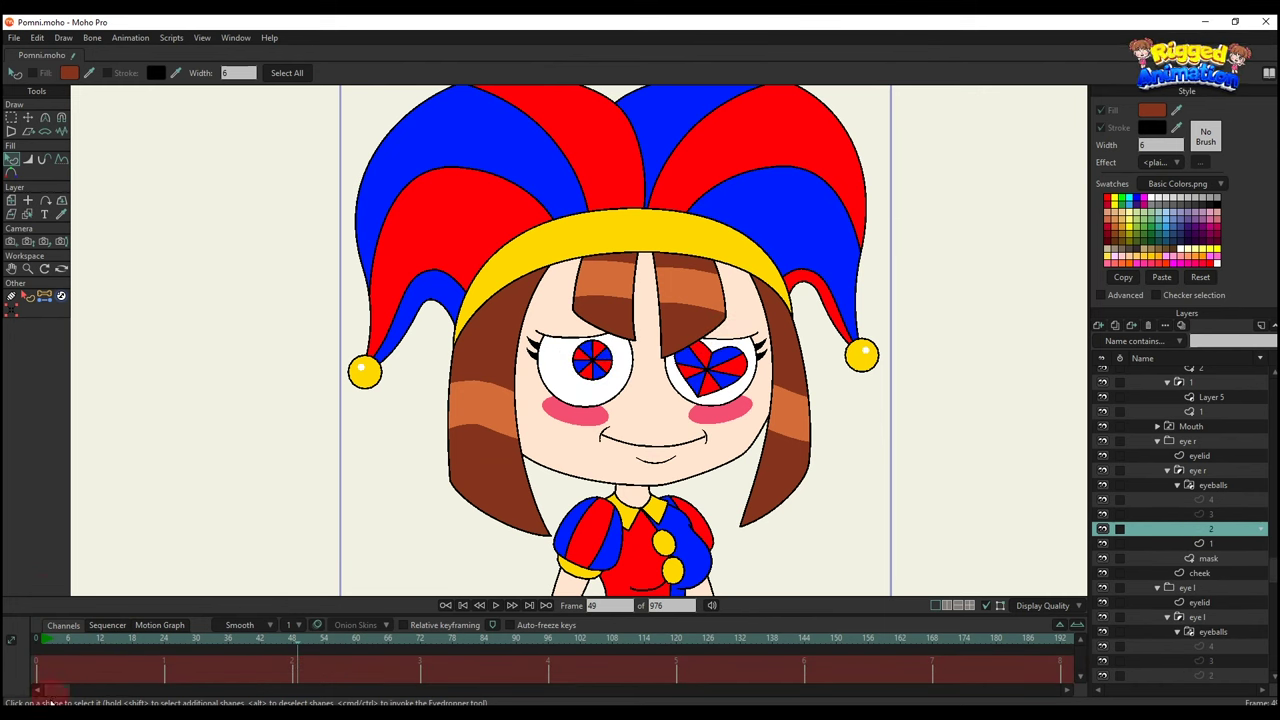
left_click(30, 648)
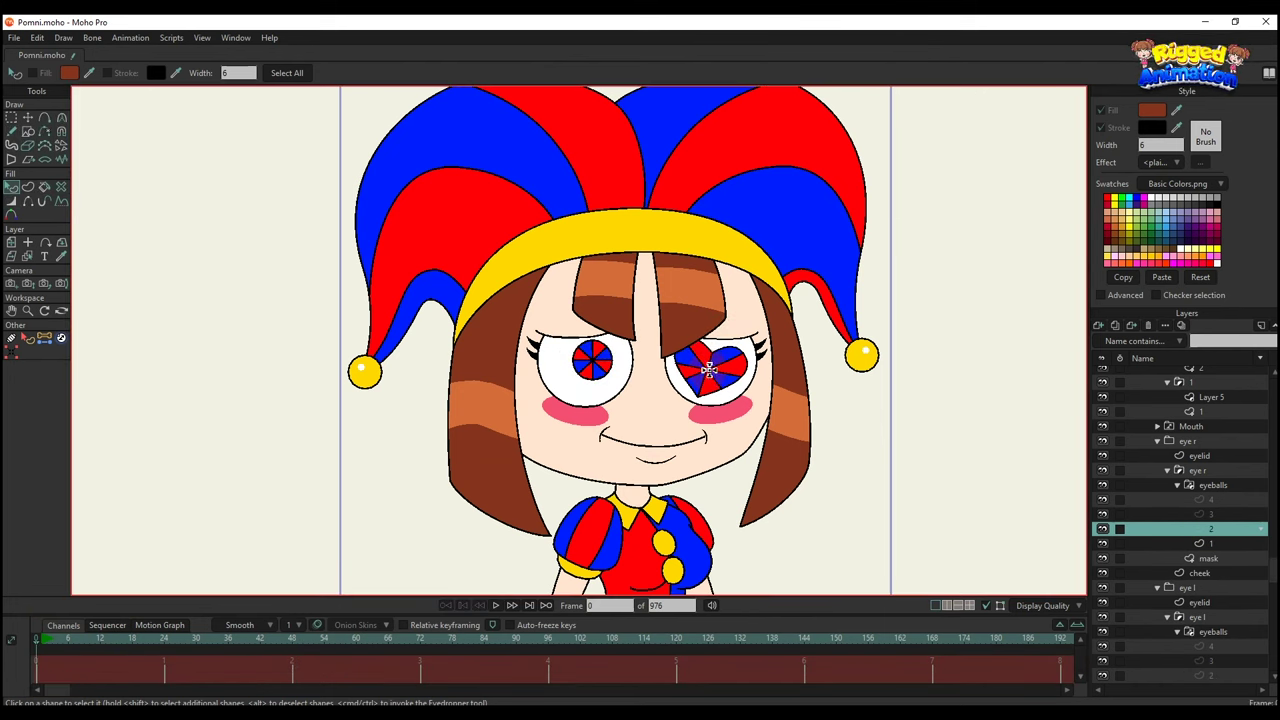
key("0")
scroll(709, 371, "up", 10)
left_click(517, 385)
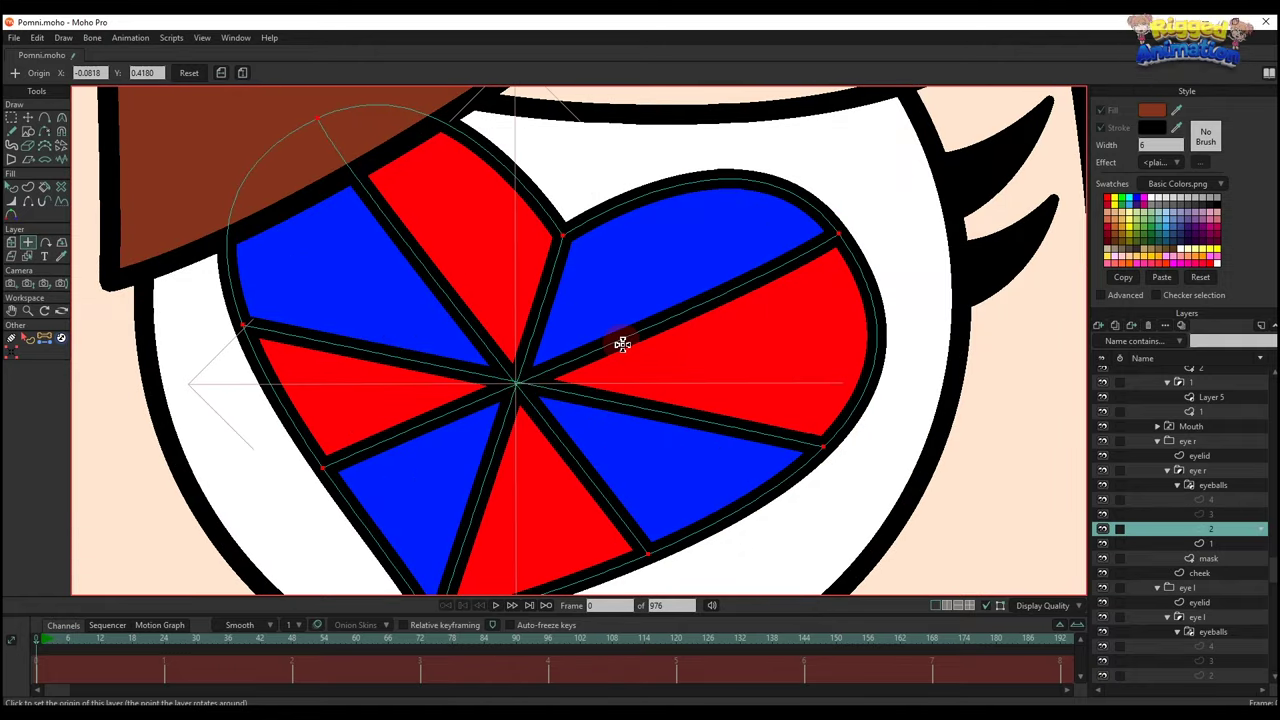
Apply the same six-frame scale cycle to eye r's heart layer and play it back.
scroll(622, 341, "down", 8)
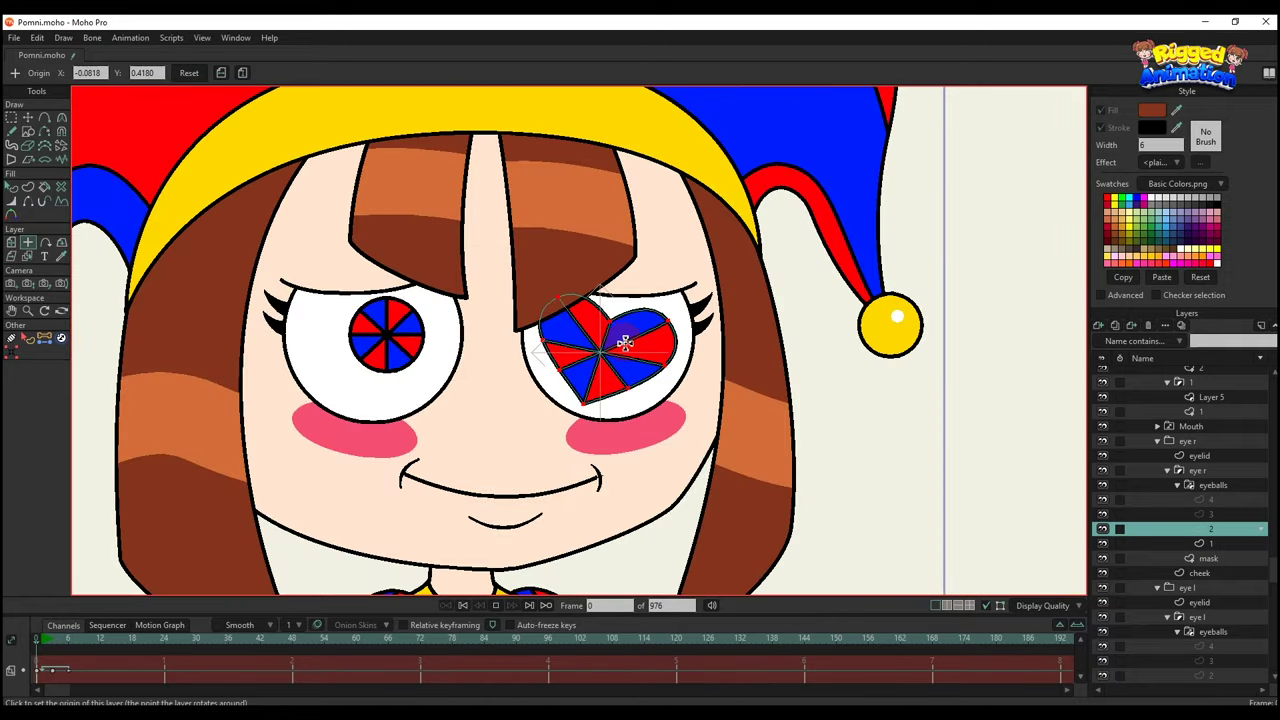
key("q")
scroll(686, 374, "down", 4)
scroll(601, 389, "up", 2)
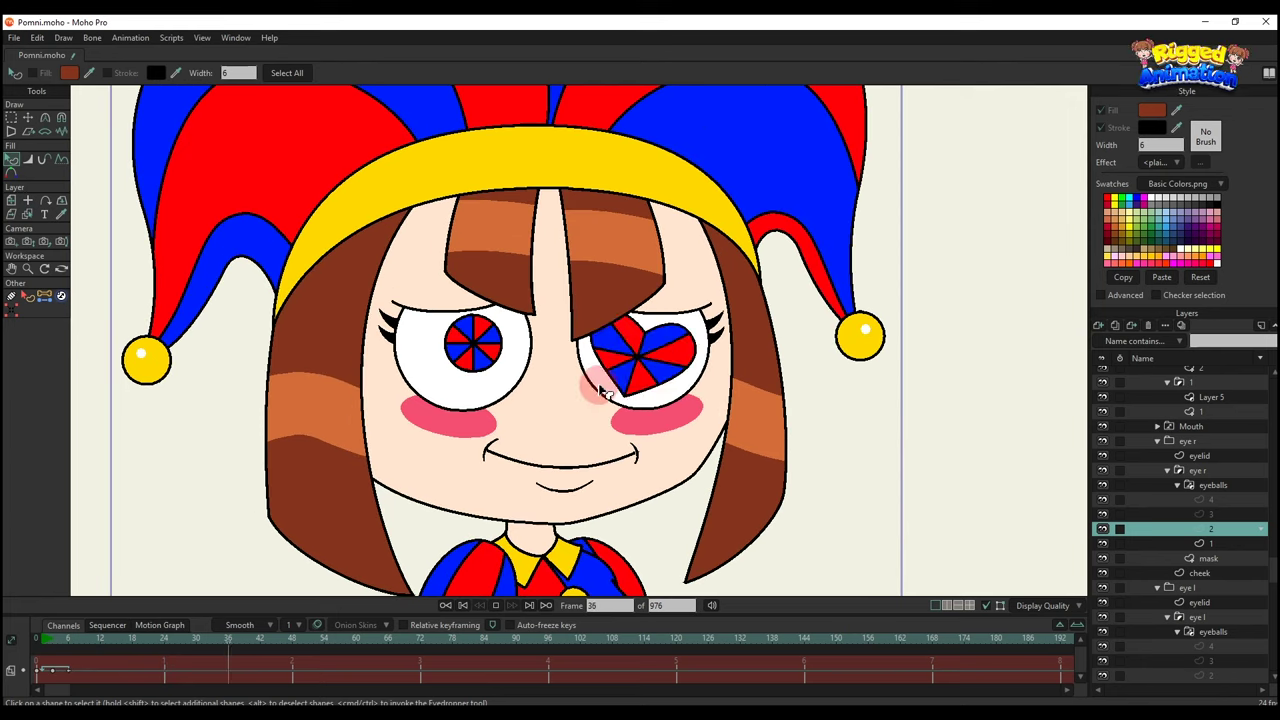
key("space")
Switch eye r to spiral layer 3 and rotate the layer to -360 degrees at frame 24.
left_click(1222, 514)
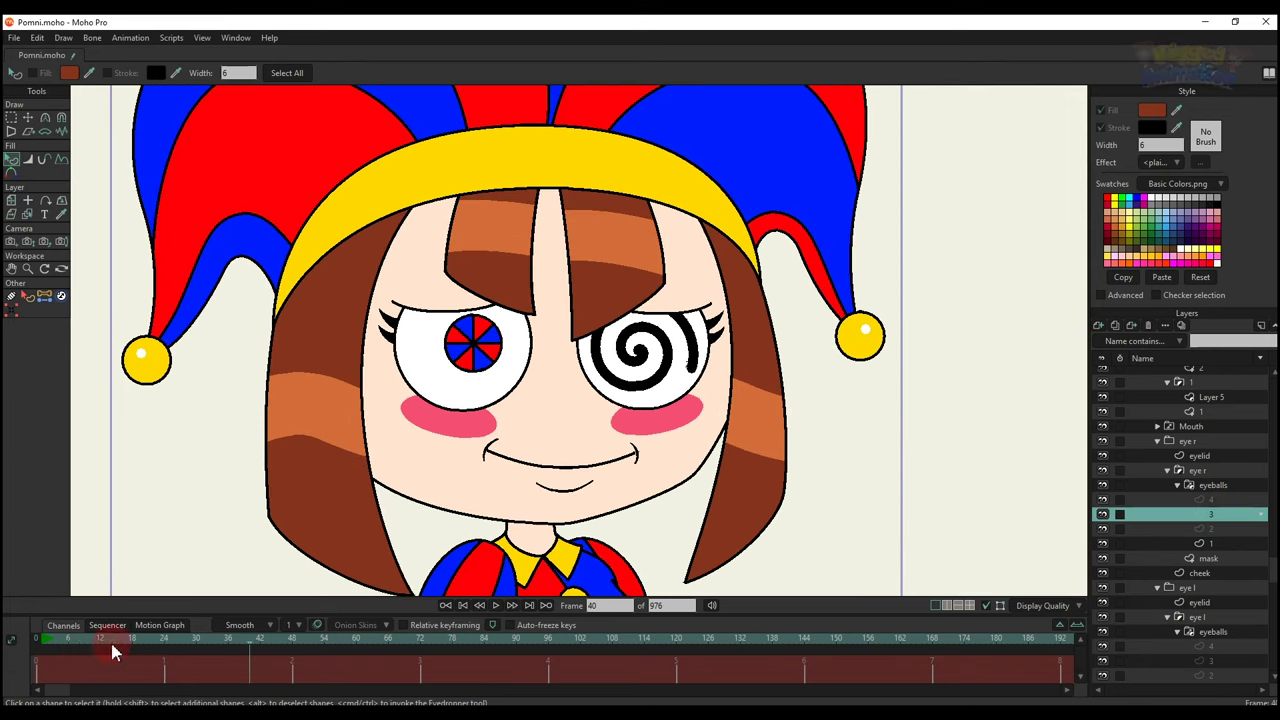
key("t")
scroll(600, 350, "up", 2)
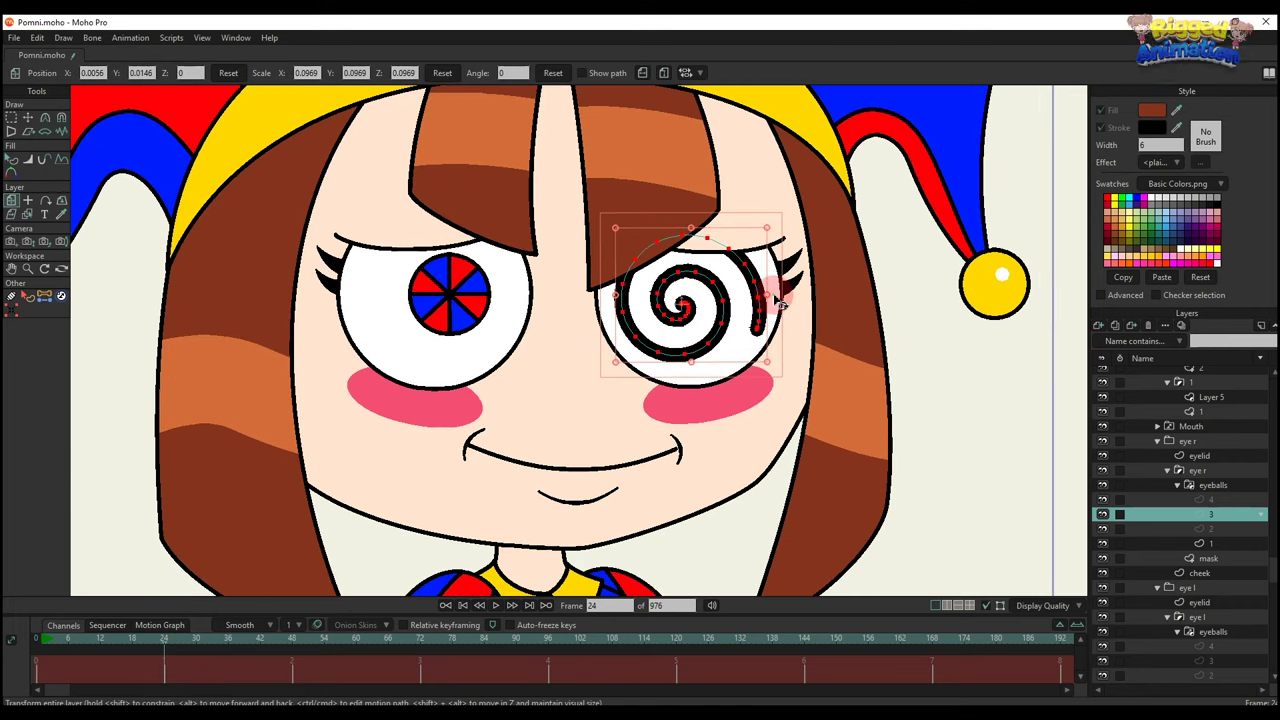
mouse_move(775, 294)
left_mouse_down()
mouse_move(694, 152)
mouse_move(674, 371)
mouse_move(785, 282)
mouse_move(782, 300)
left_mouse_up()
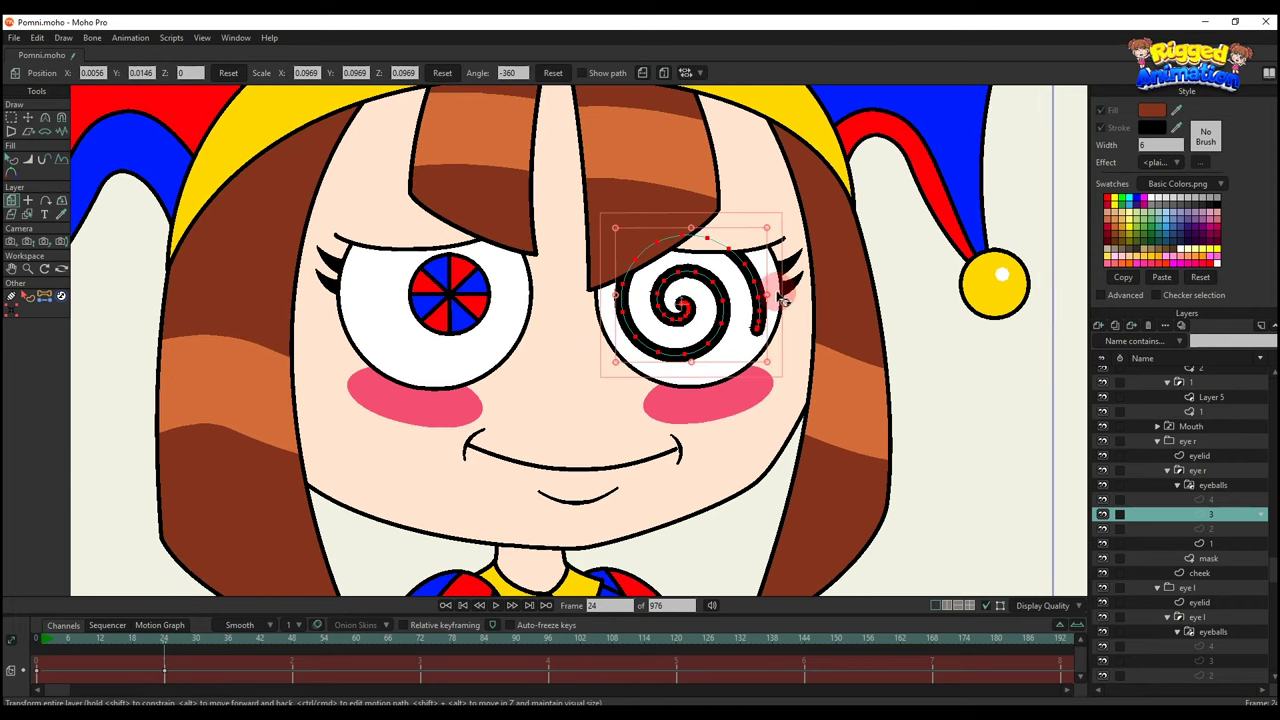
Set the spiral layer's frame 24 keyframe to Cycle interpolation and its frame 0 keyframe to Linear.
right_click(165, 678)
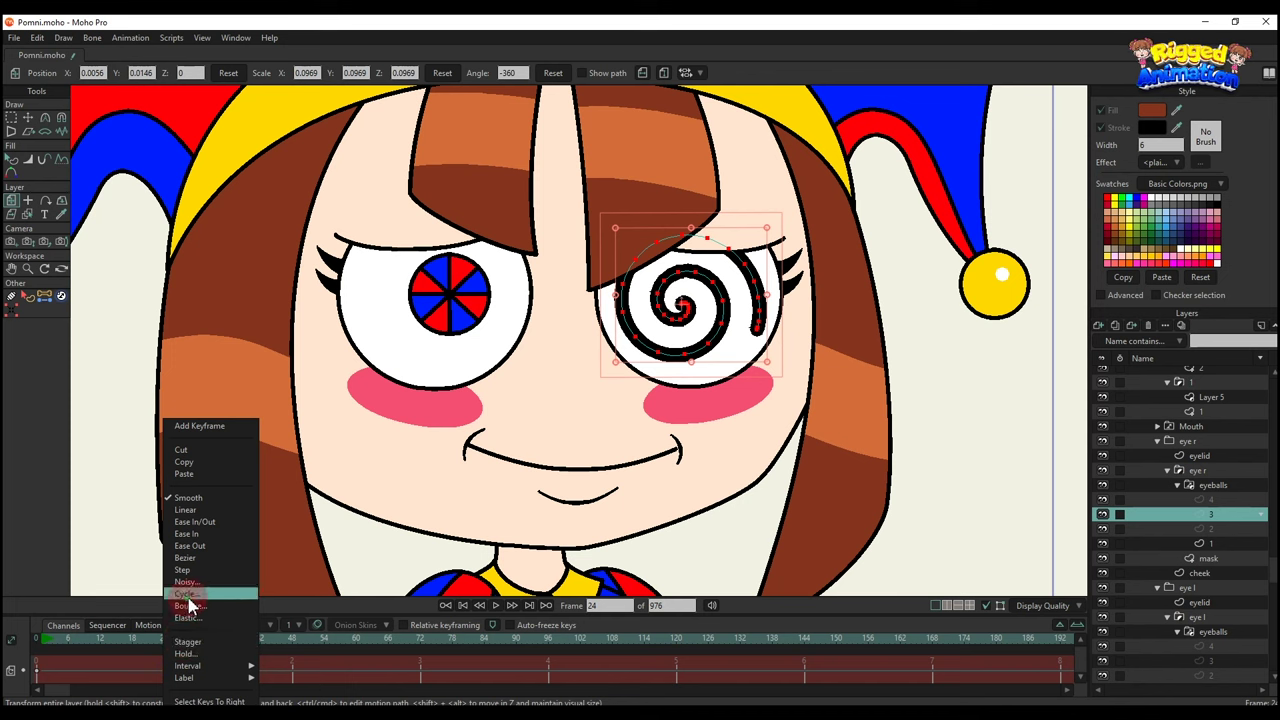
left_click(185, 600)
left_click(746, 66)
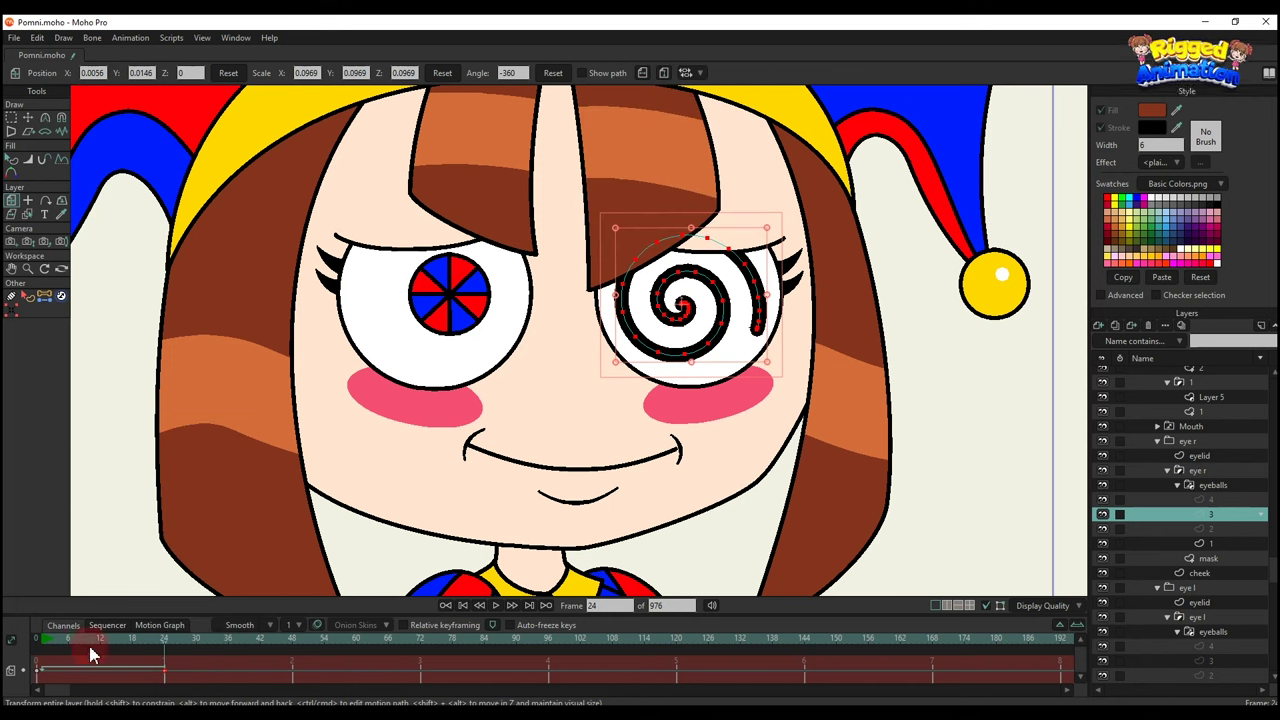
right_click(35, 671)
left_click(62, 509)
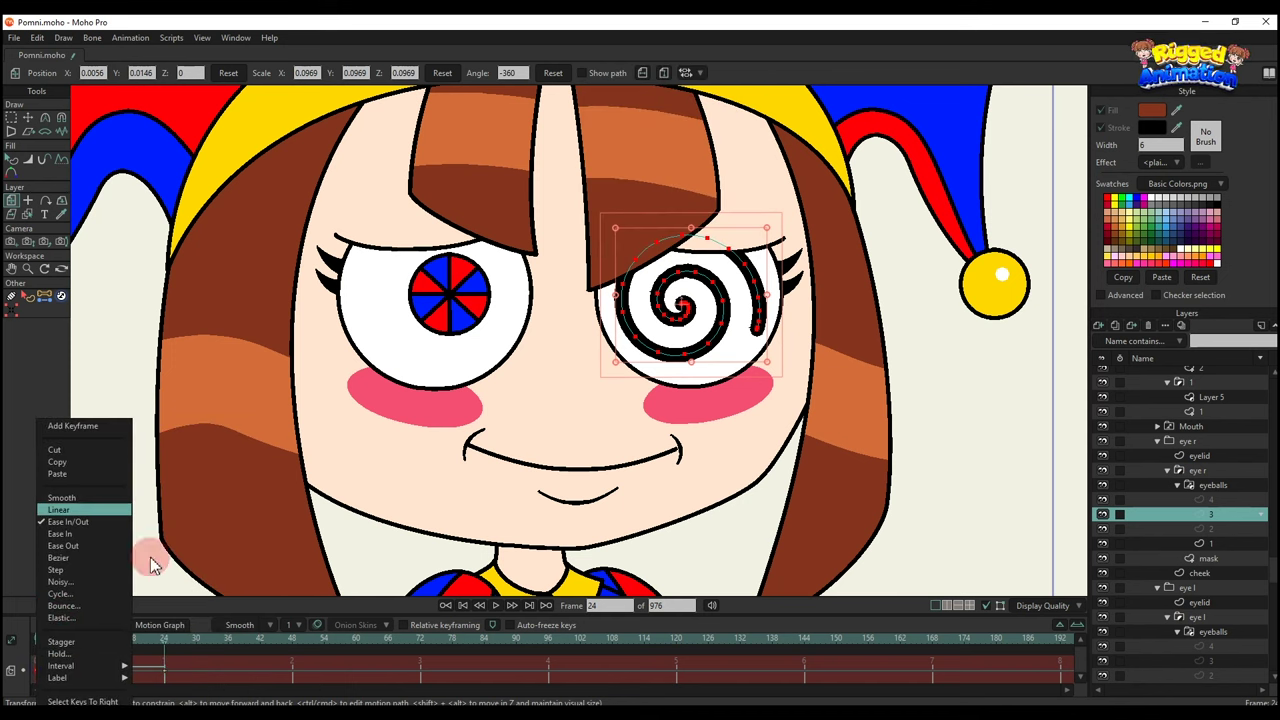
left_click_drag(59, 641, 9, 644)
left_click(46, 638)
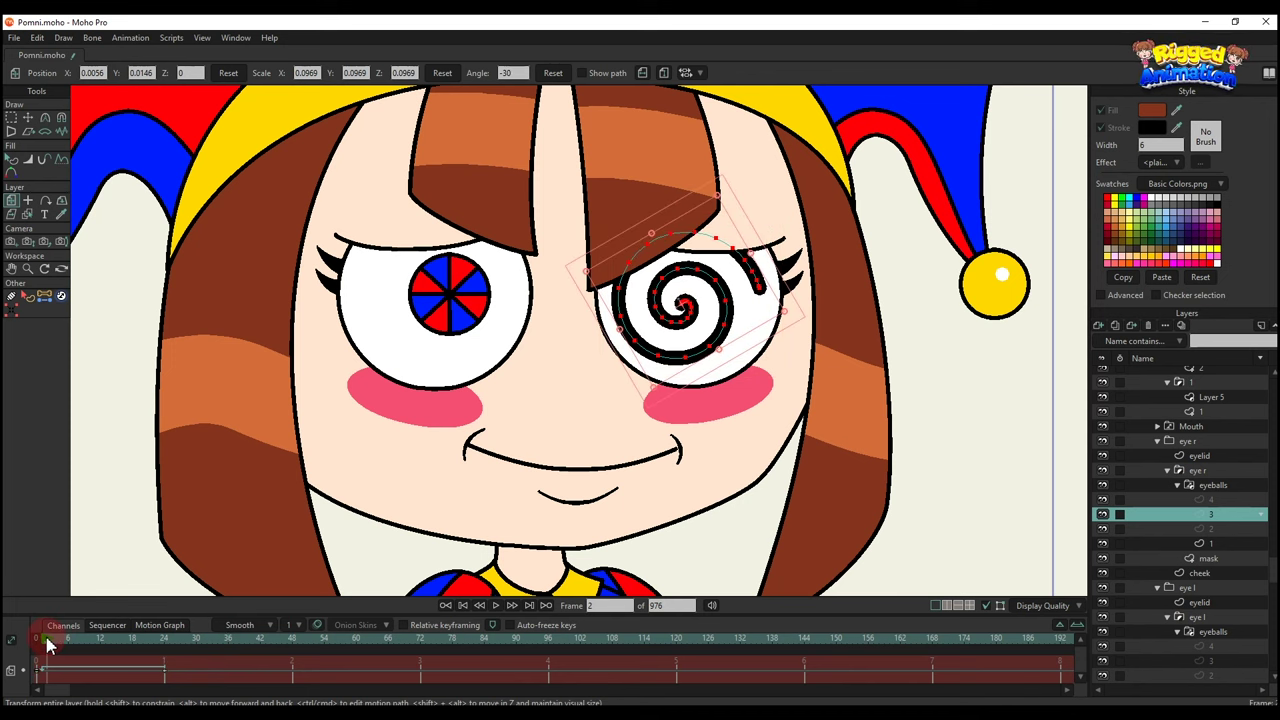
Shorten eye r's spiral rotation cycle by moving its end keyframe to frame 18, checking the spin in playback.
key("space")
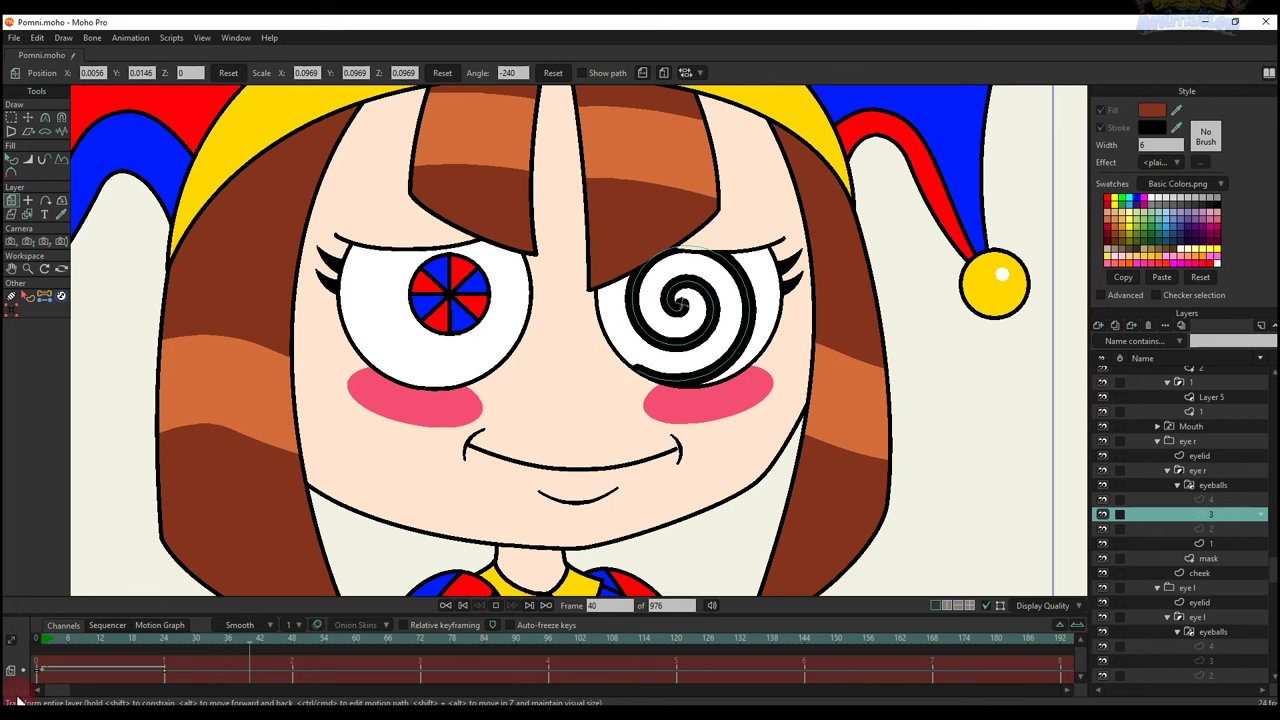
key("space")
left_click_drag(165, 680, 135, 675)
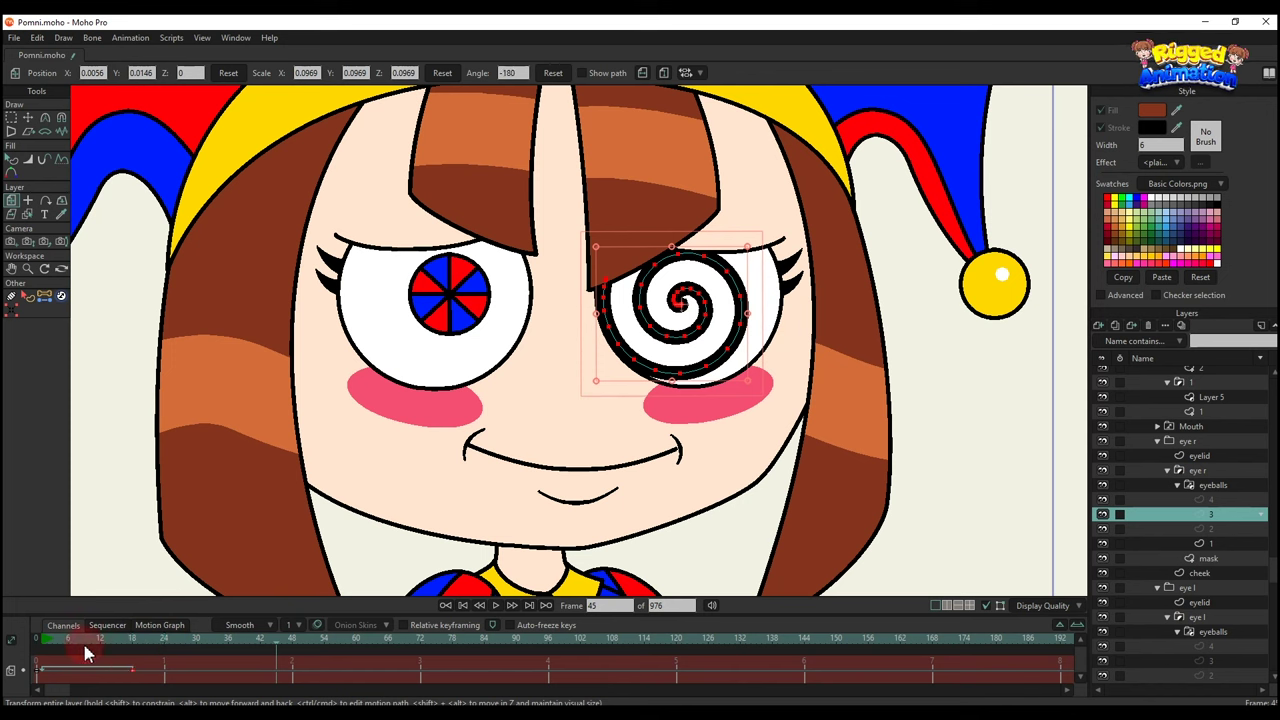
left_click(30, 640)
key("space")
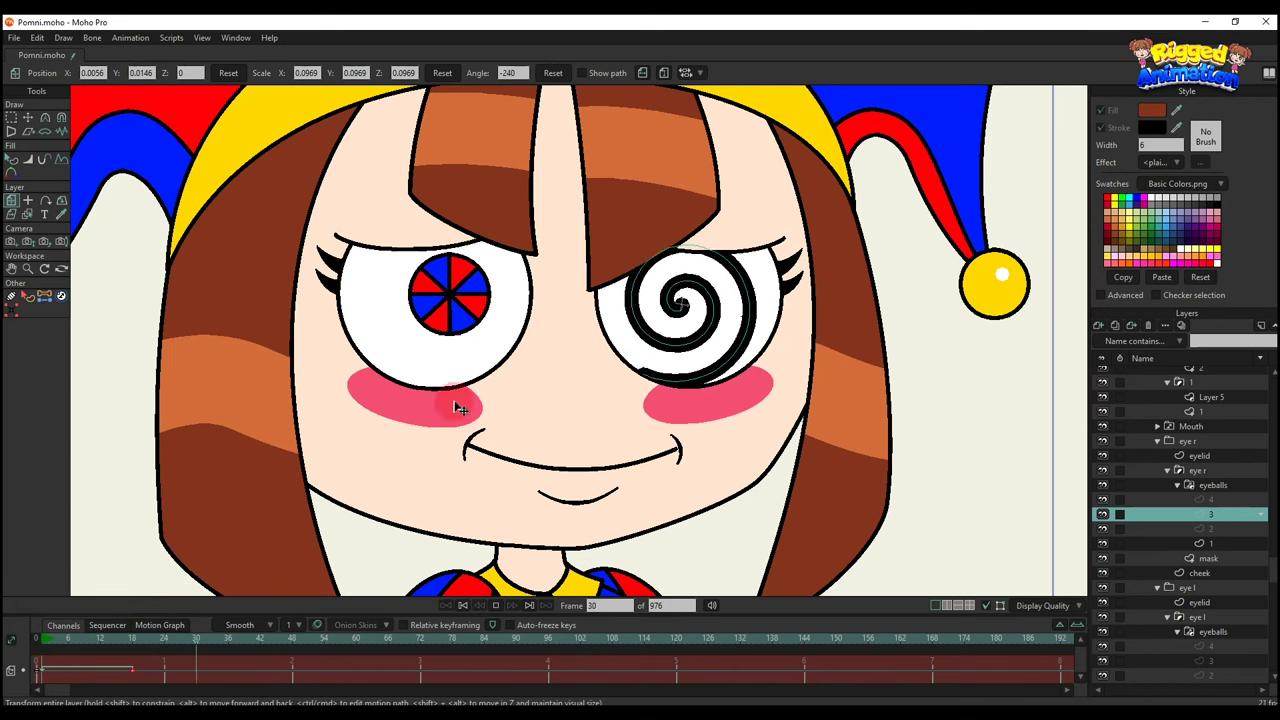
left_click(131, 641)
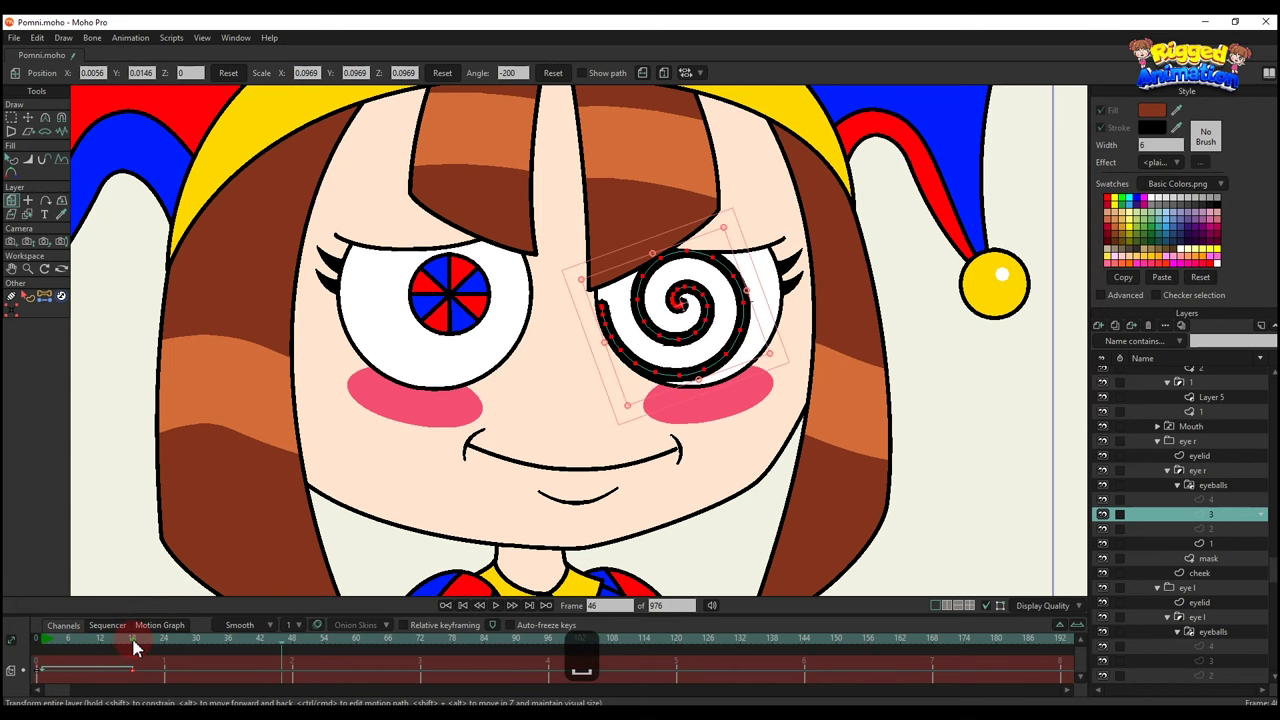
Rotate eye l's spiral layer 3 to -360 degrees at frame 18 and give that keyframe Cycle interpolation.
left_click(1210, 663)
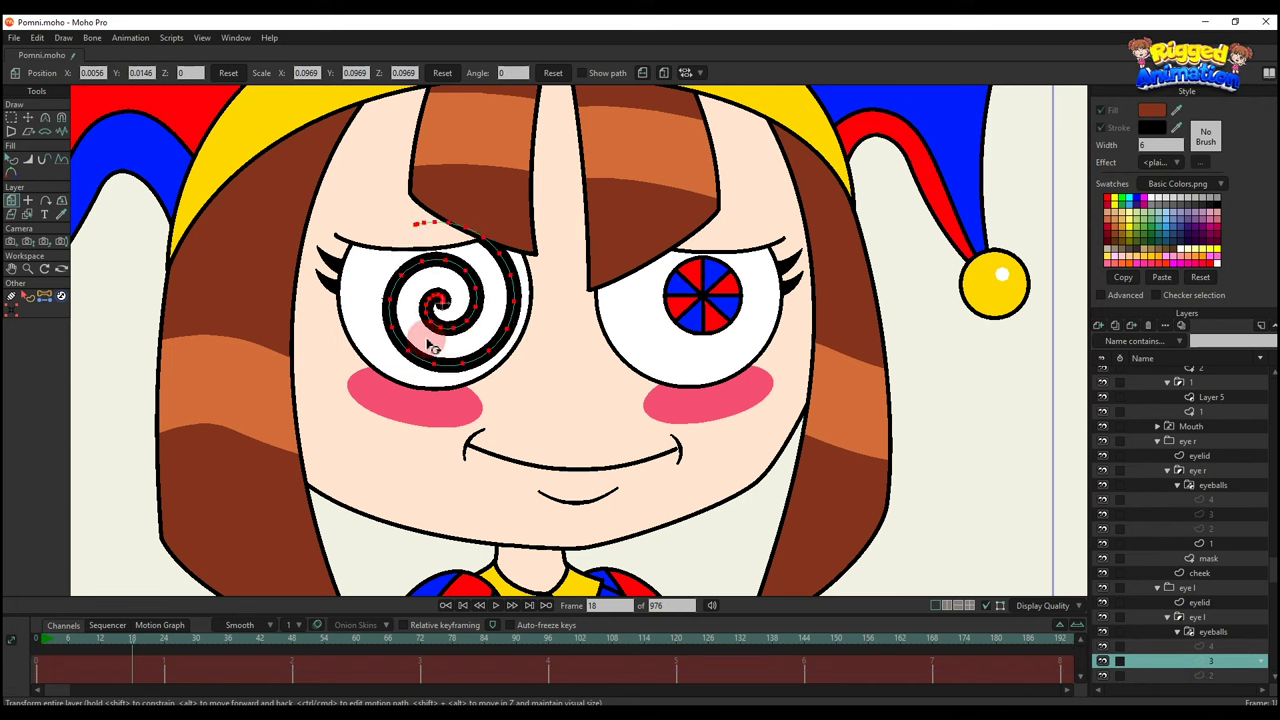
left_click_drag(432, 345, 586, 257)
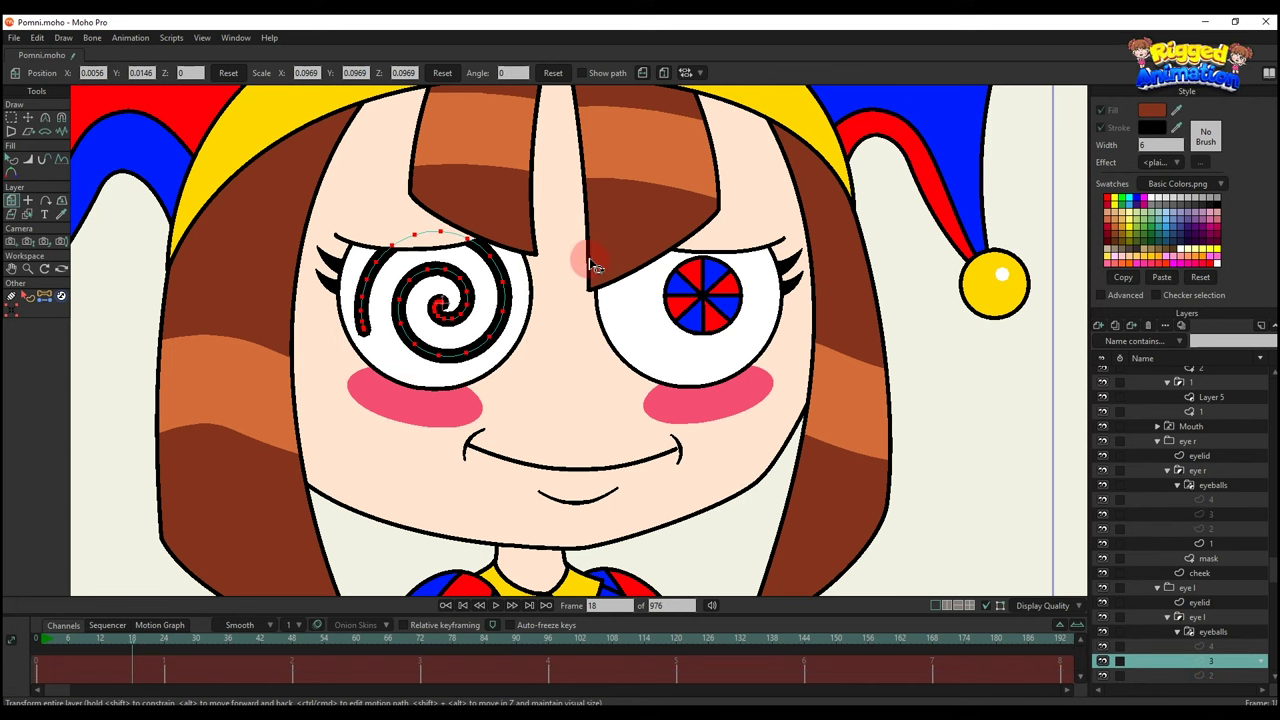
right_click(133, 670)
left_click(160, 600)
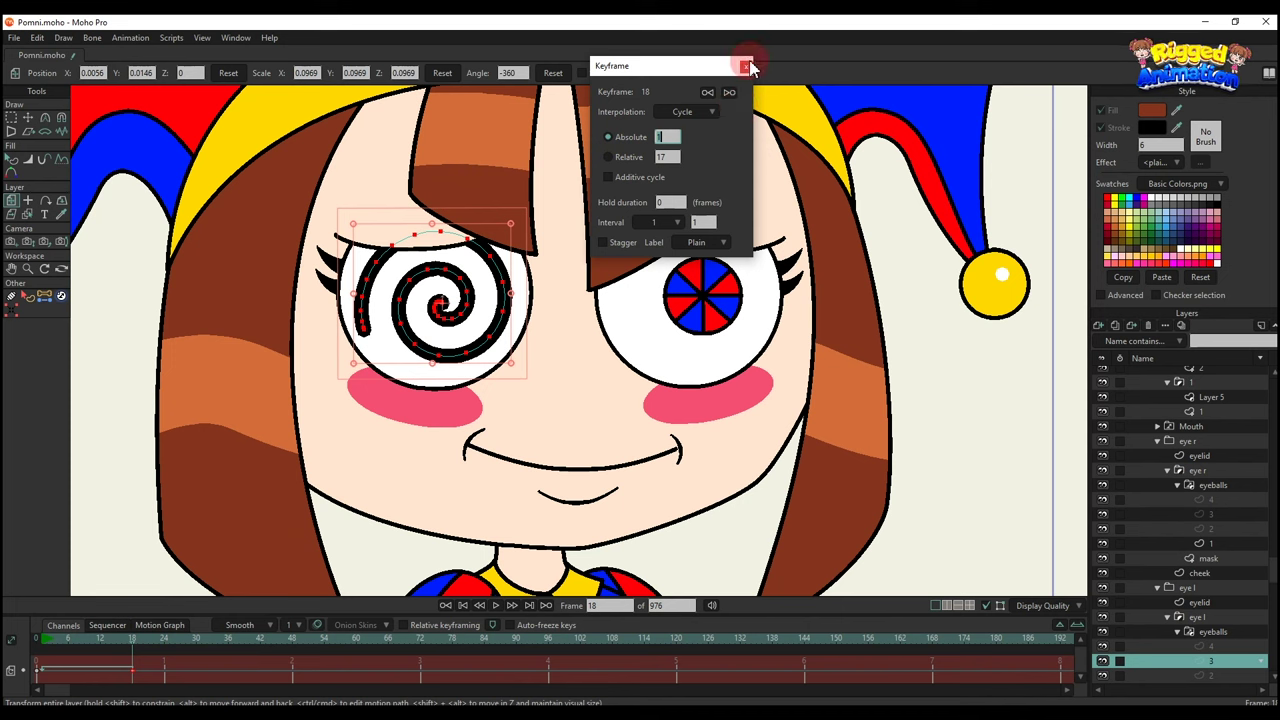
left_click(745, 66)
Set the frame 0 keyframe of eye l's spiral layer to Linear and preview the spin of both spirals.
right_click(36, 671)
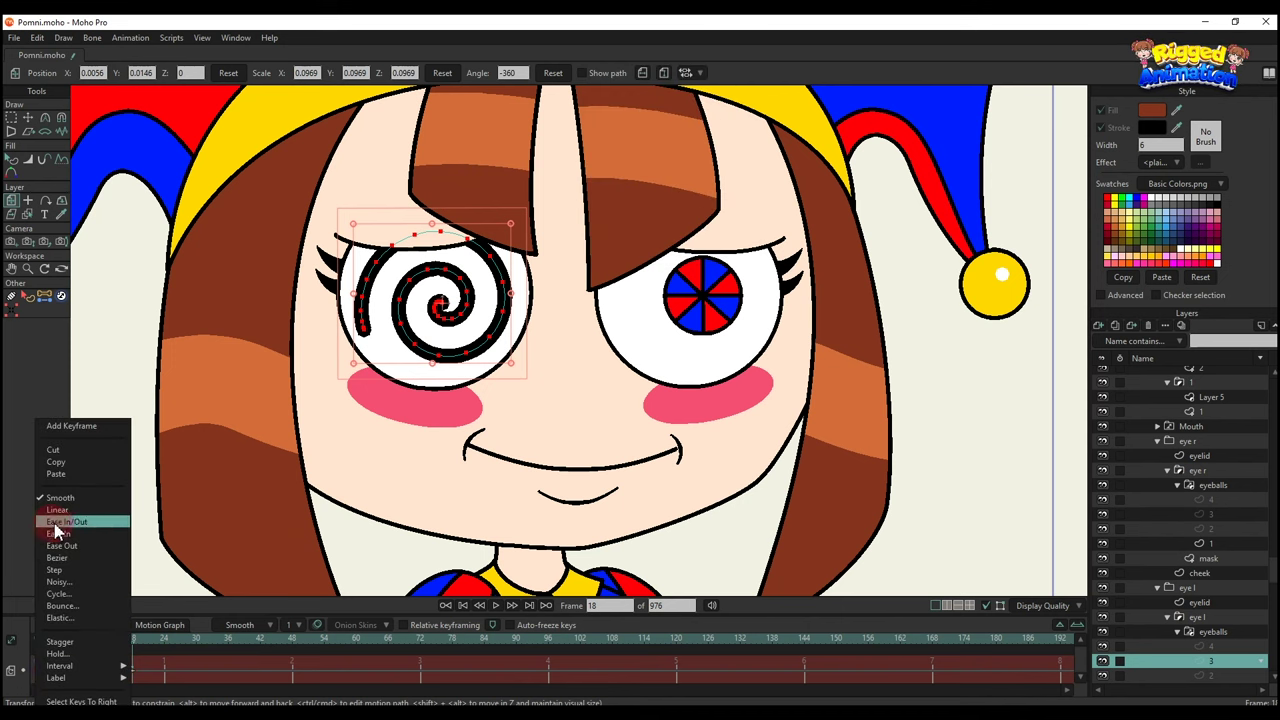
left_click(174, 637)
left_click_drag(128, 642, 5, 640)
key("space")
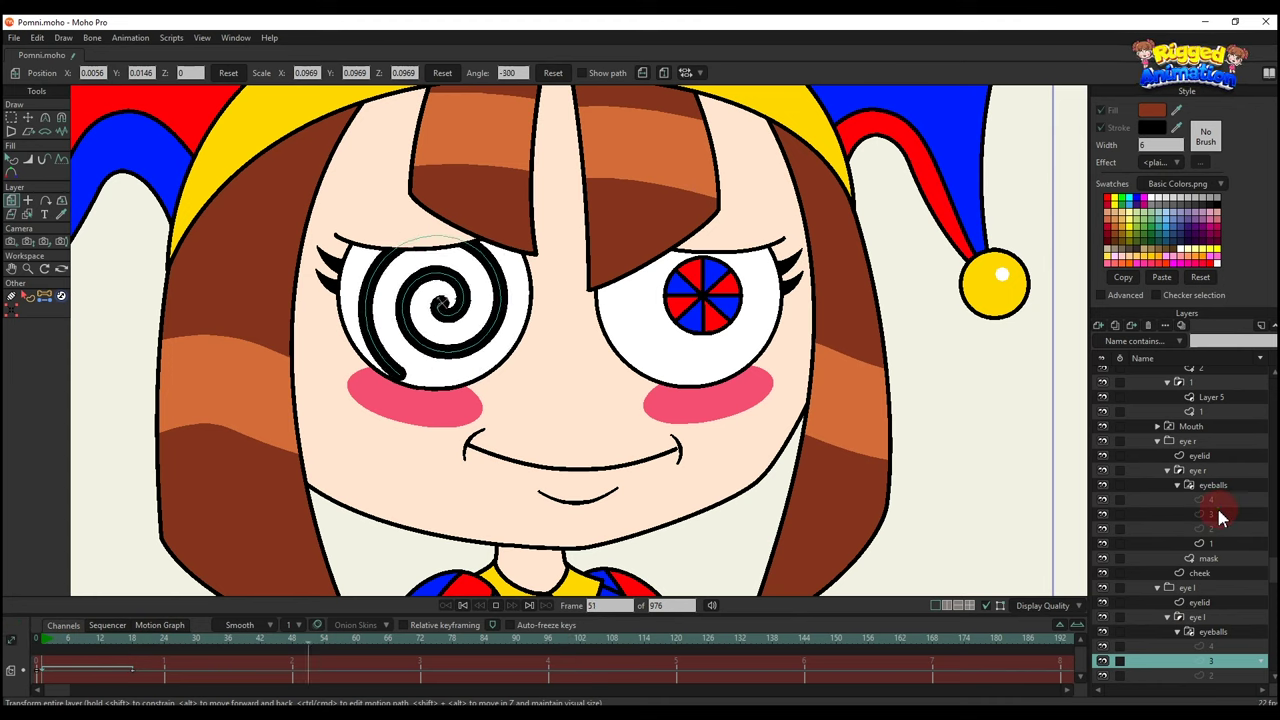
left_click(1217, 512)
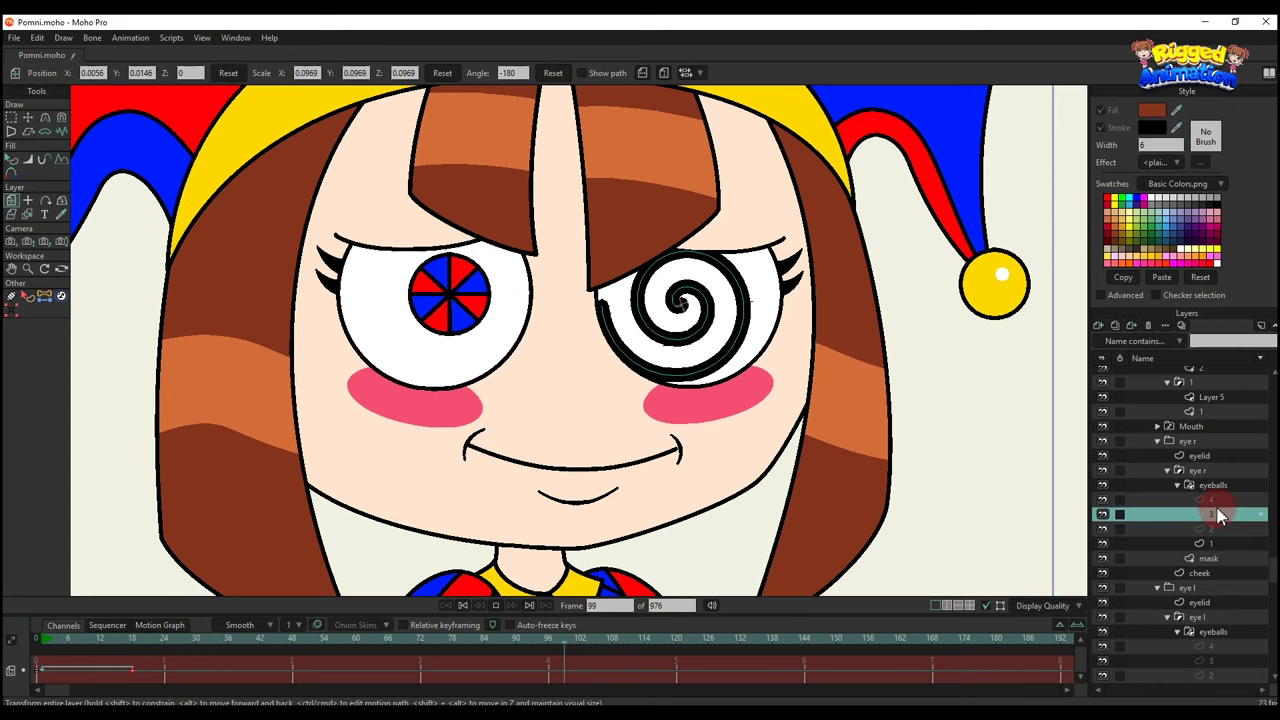
scroll(1215, 510, "up", 2)
key("space")
left_click_drag(55, 647, 6, 636)
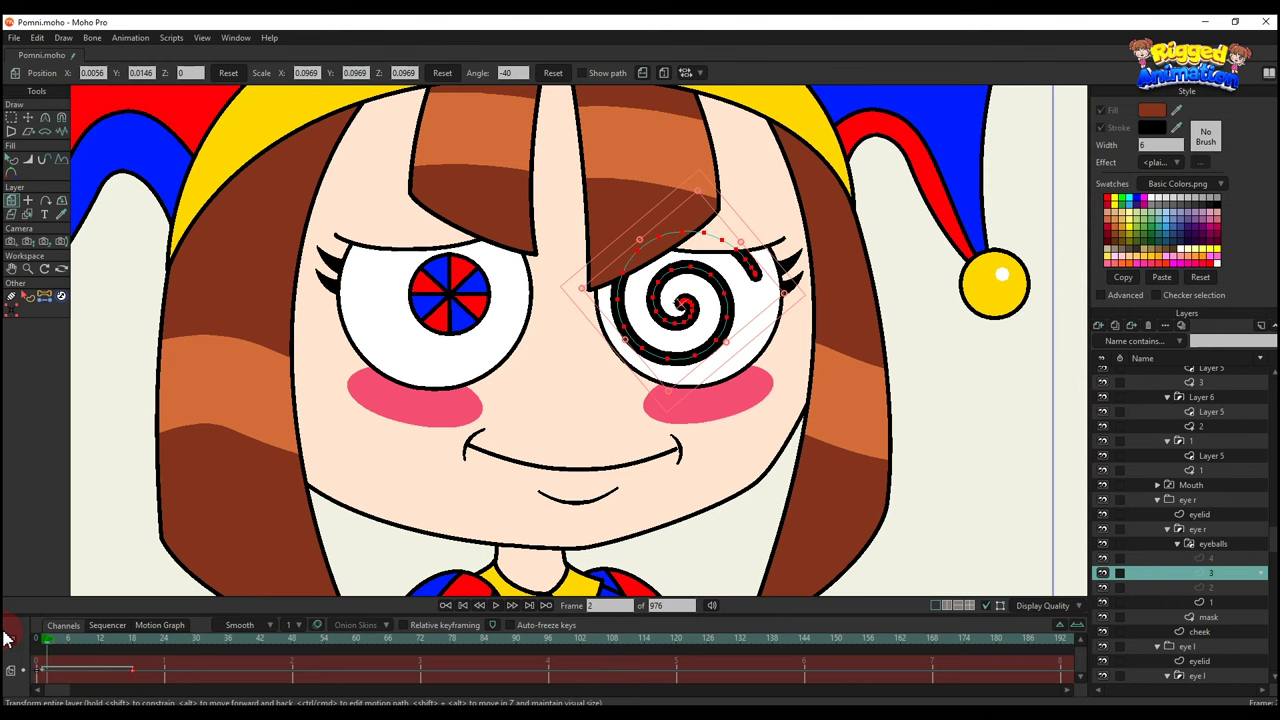
Switch eye r to eyeball layer 4 and, at frame 0, set its origin at the iris centre, about X -0.0905, Y 0.4176.
left_click(1200, 560)
scroll(680, 314, "up", 5)
key("0")
left_click(703, 312)
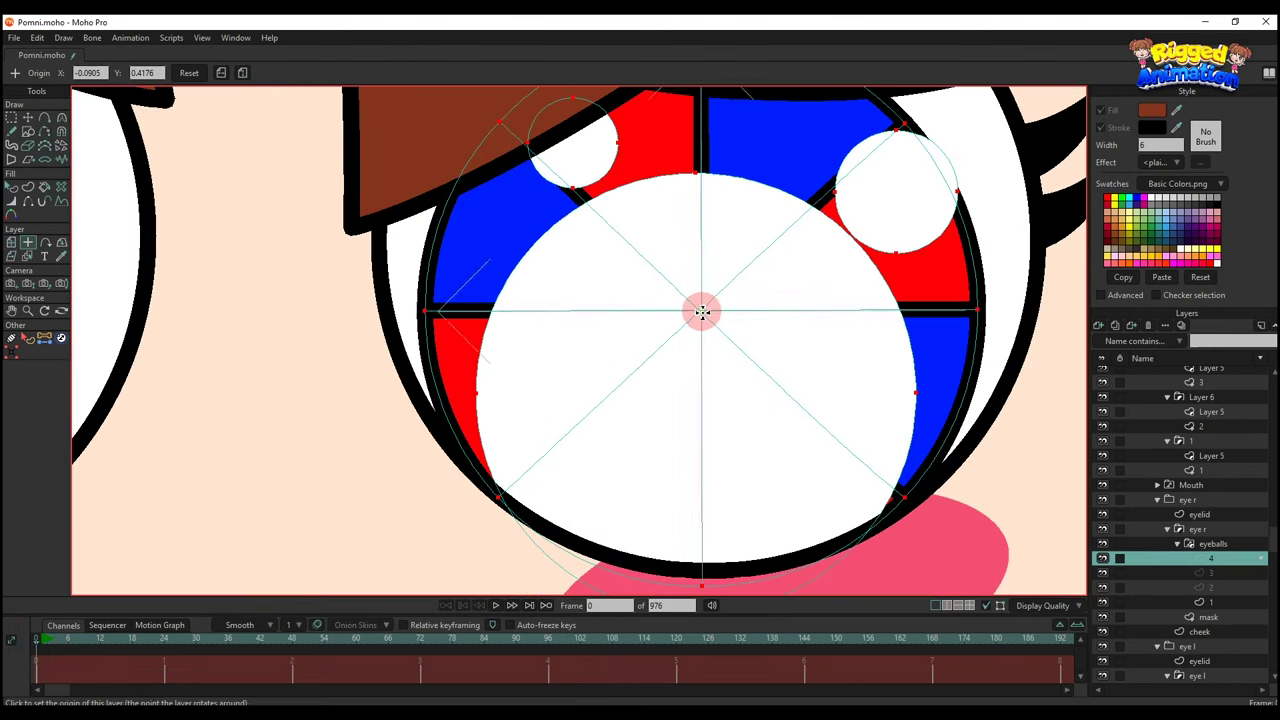
scroll(703, 311, "down", 5)
left_click_drag(406, 337, 456, 350)
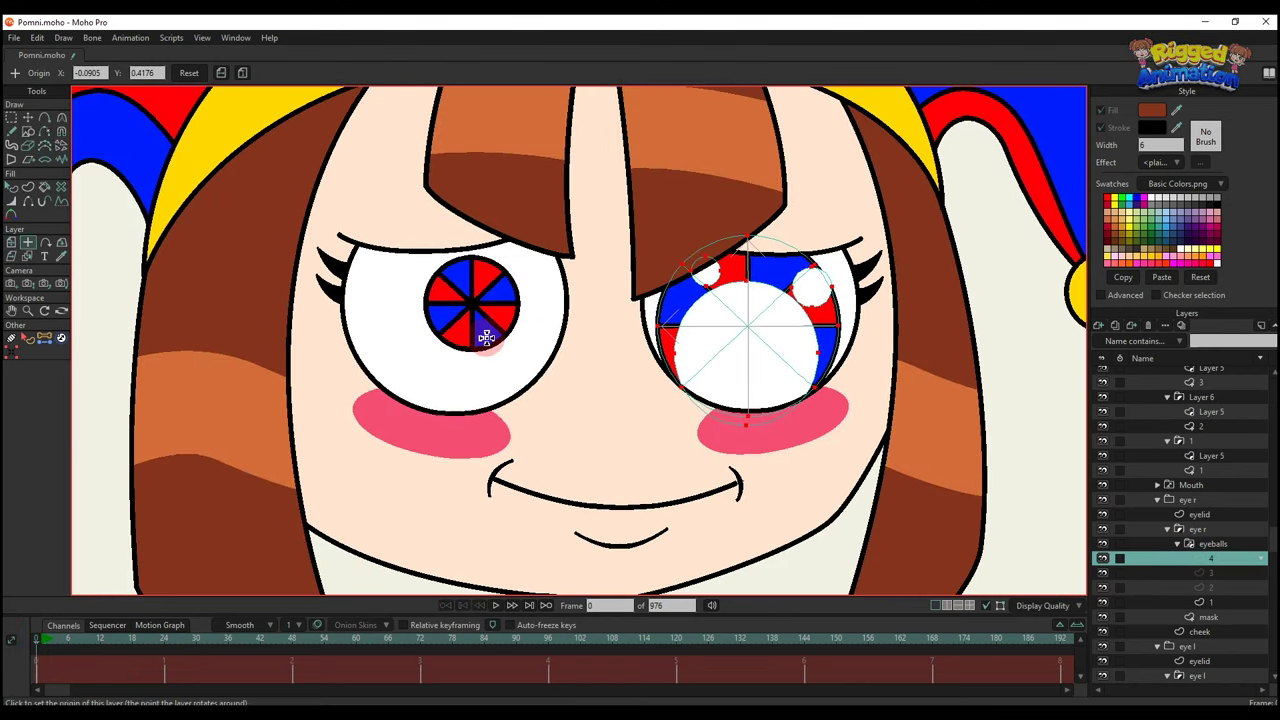
At frame 2, nudge eye r's layer 4 up to Y 0.0015 and scale it to about 1.0140.
left_click(51, 640)
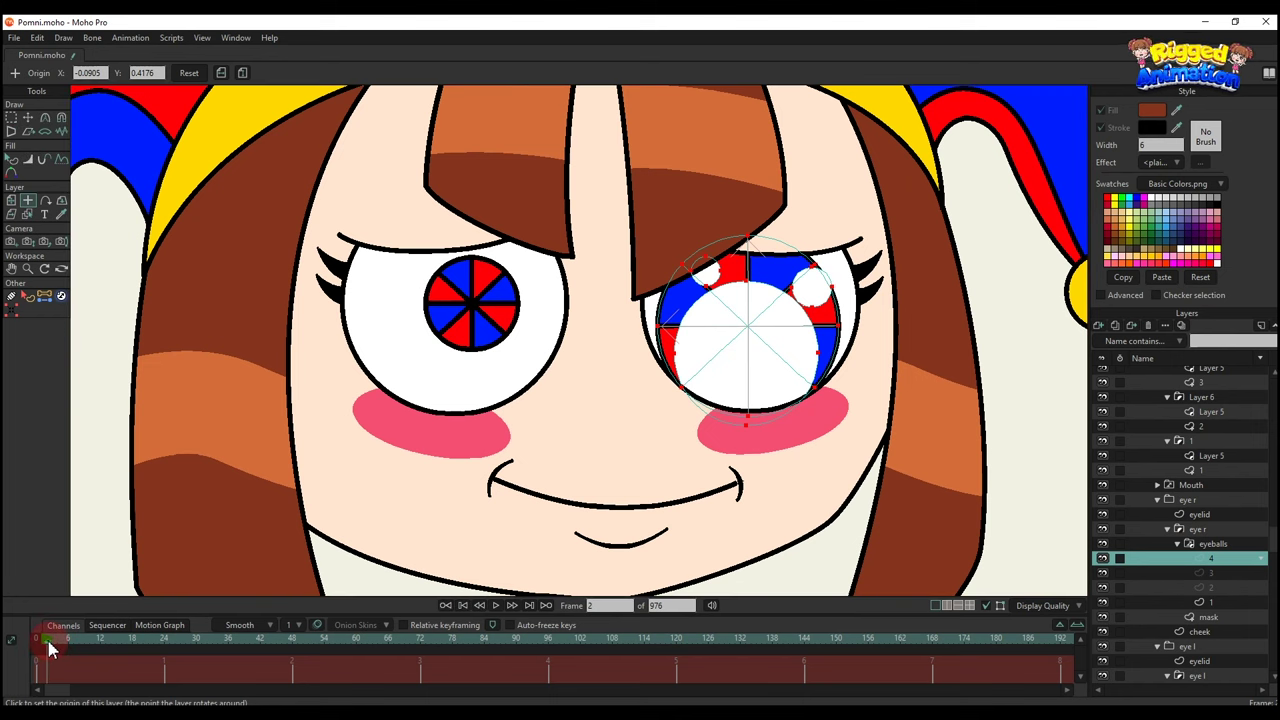
key("m")
left_click(757, 340)
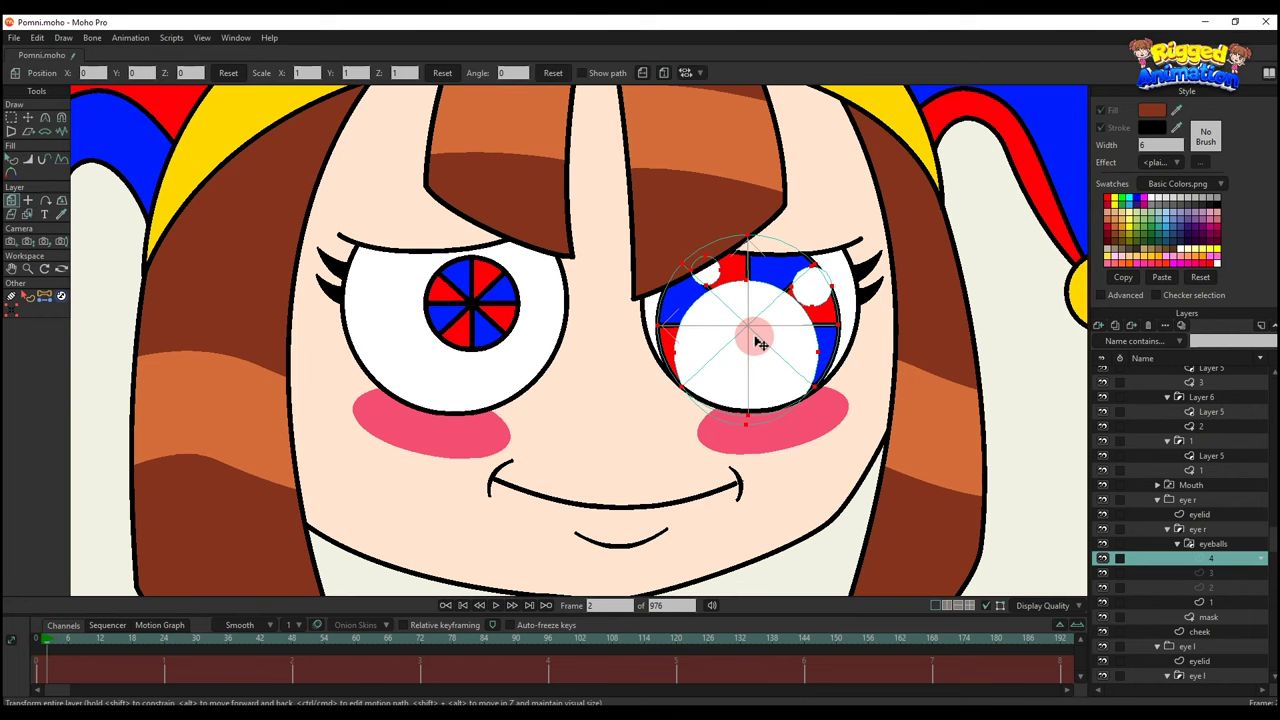
left_click_drag(755, 337, 755, 336)
left_click_drag(39, 644, 46, 643)
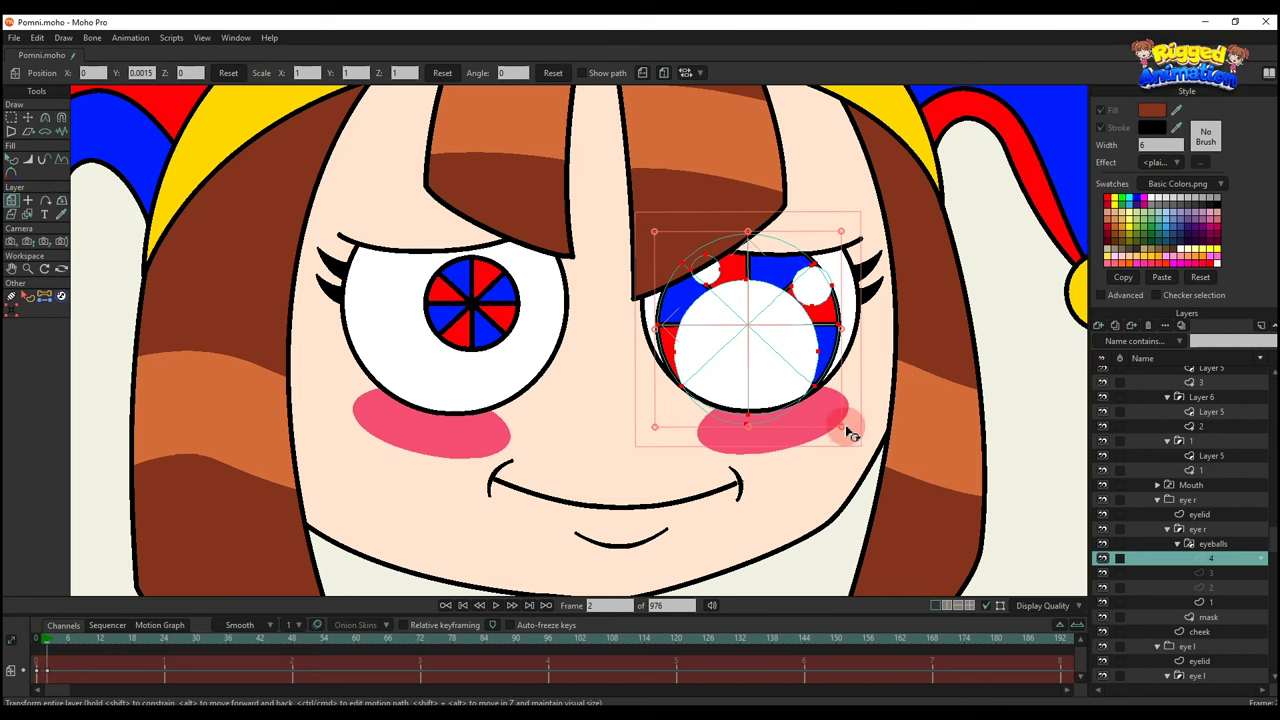
left_click_drag(845, 432, 848, 435)
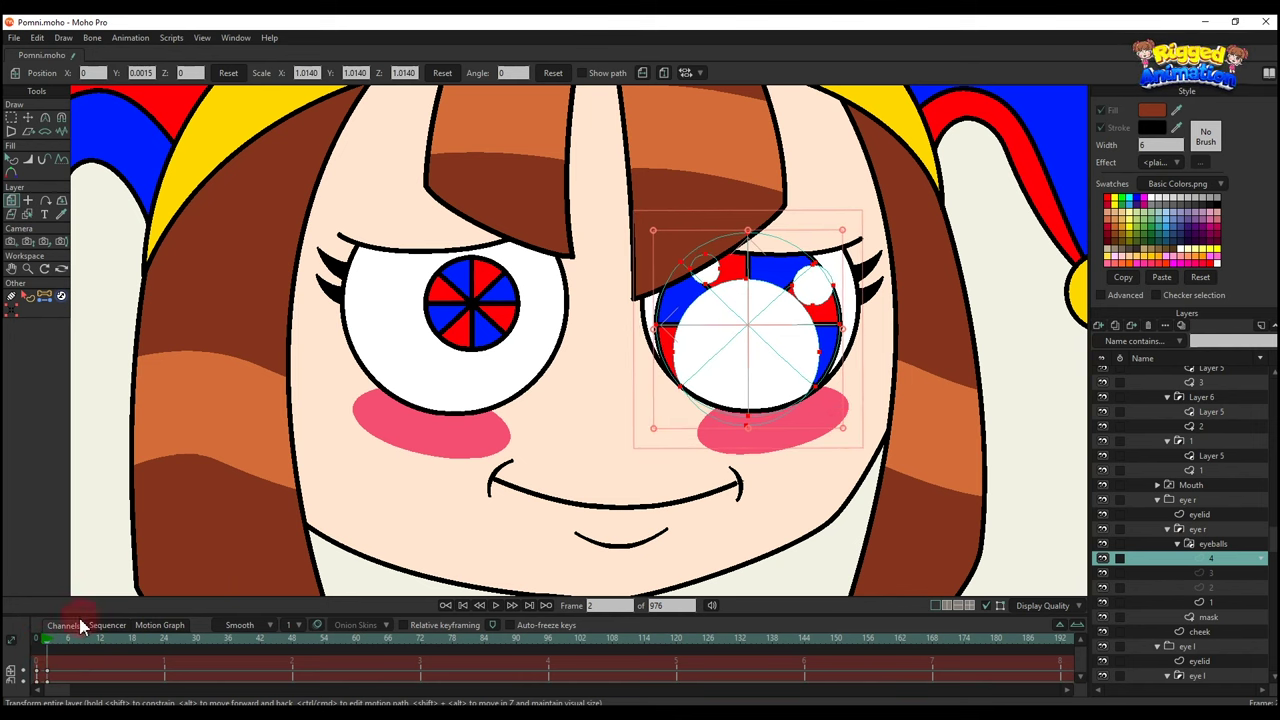
Copy eye r layer 4's frame 0 keyframes to frame 4, give them Cycle interpolation, and play back the shimmer.
left_click(36, 668)
key("ctrl+c")
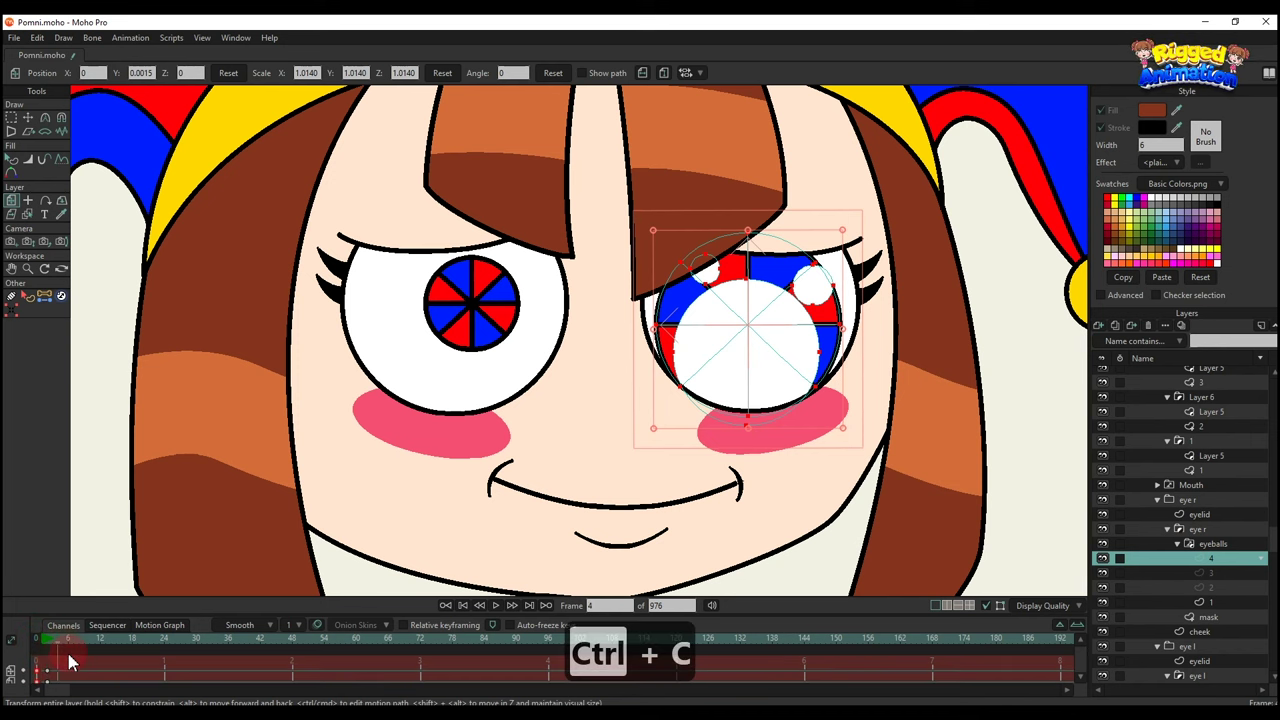
key("ctrl+v")
left_click_drag(94, 600, 94, 571)
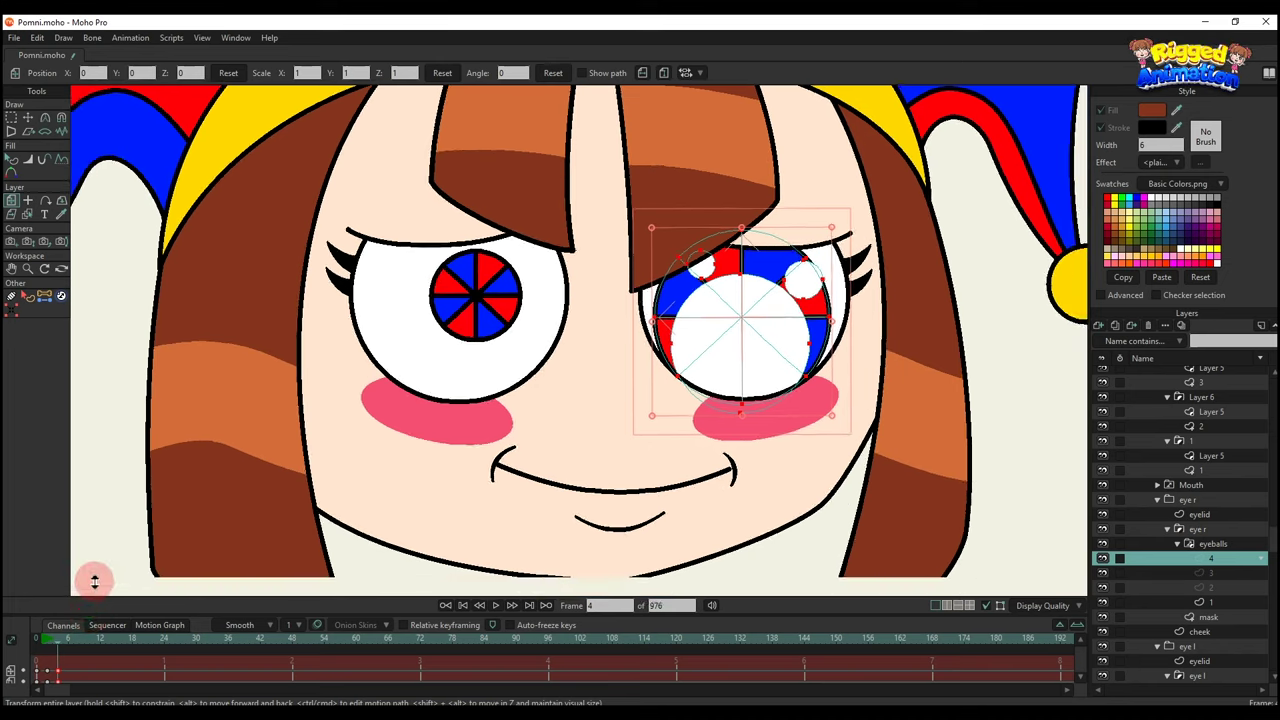
right_click(57, 645)
left_click(80, 593)
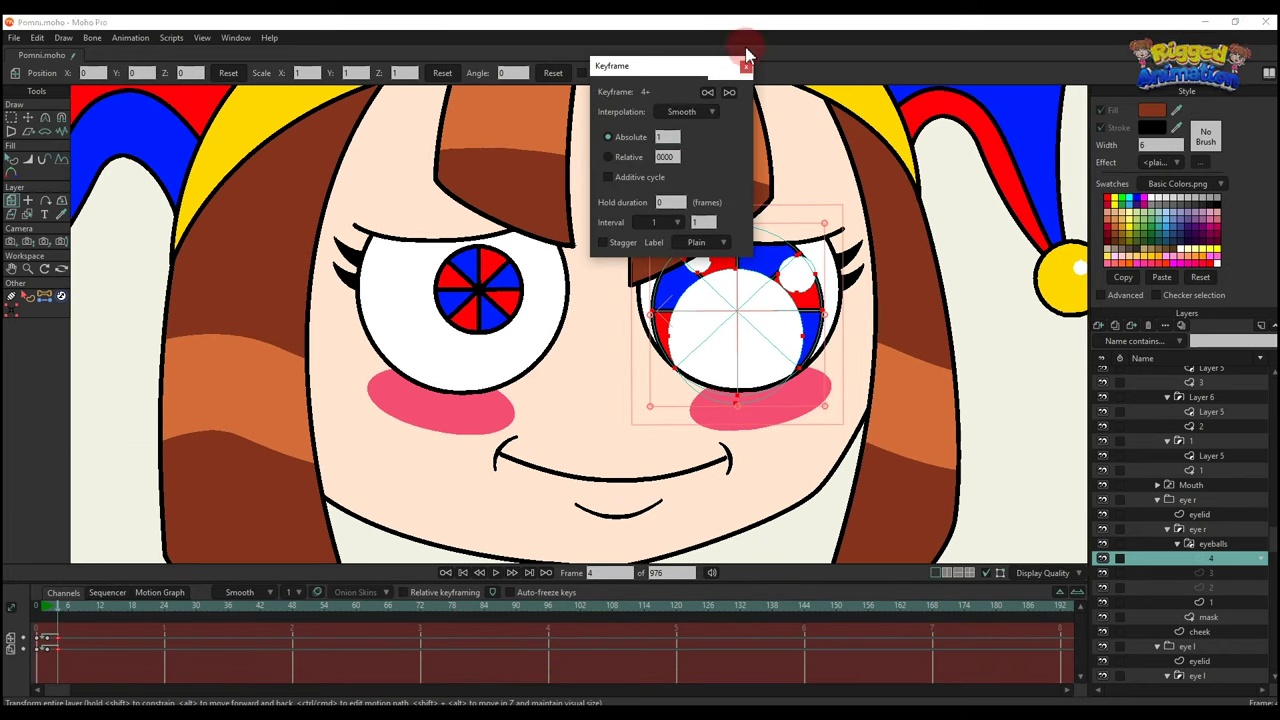
left_click(744, 67)
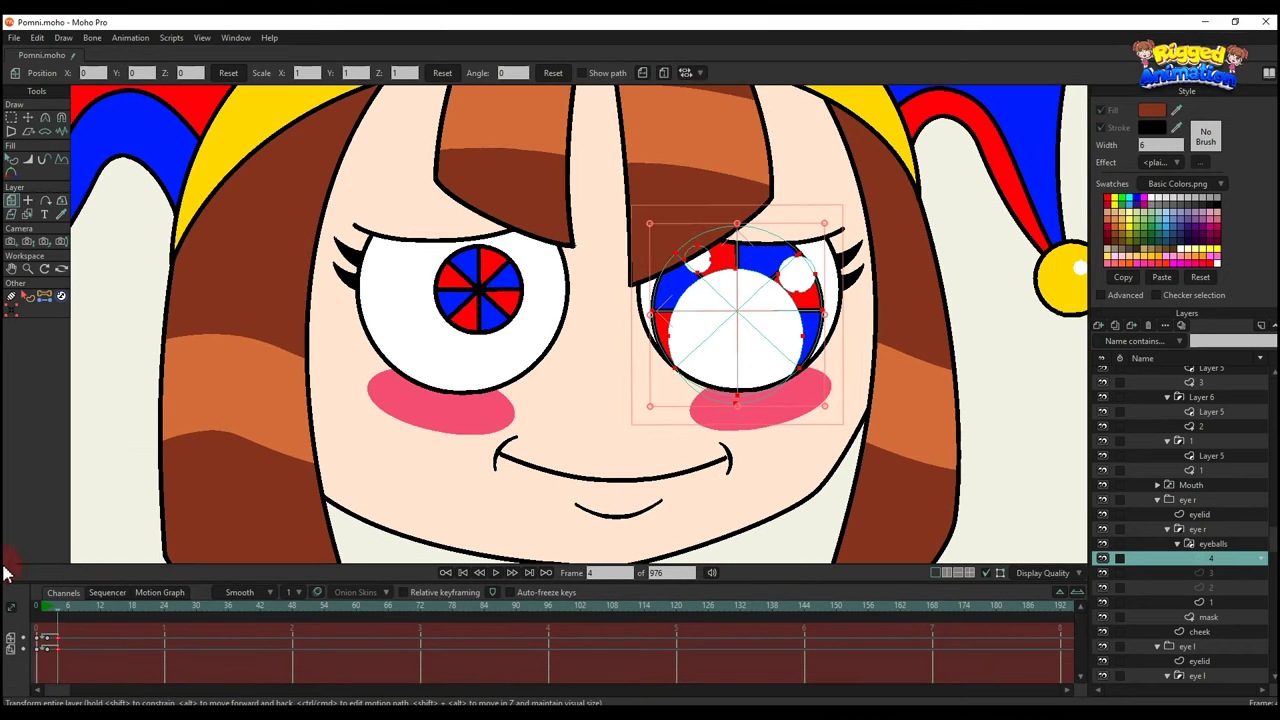
left_click(36, 607)
key("space")
key("space")
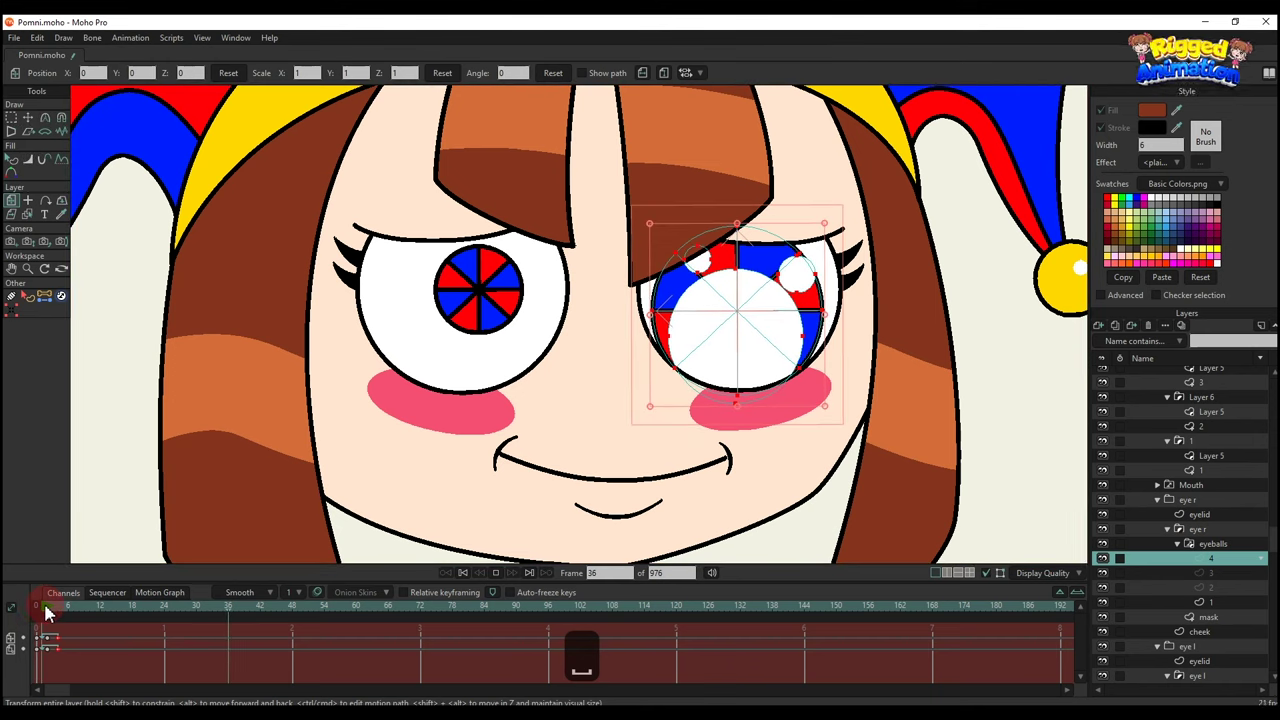
Copy all eye r layer 4 keyframes, switch eye l to layer 4, and set its origin at about X -0.0898, Y 0.4173.
left_click(44, 606)
key("ctrl+c")
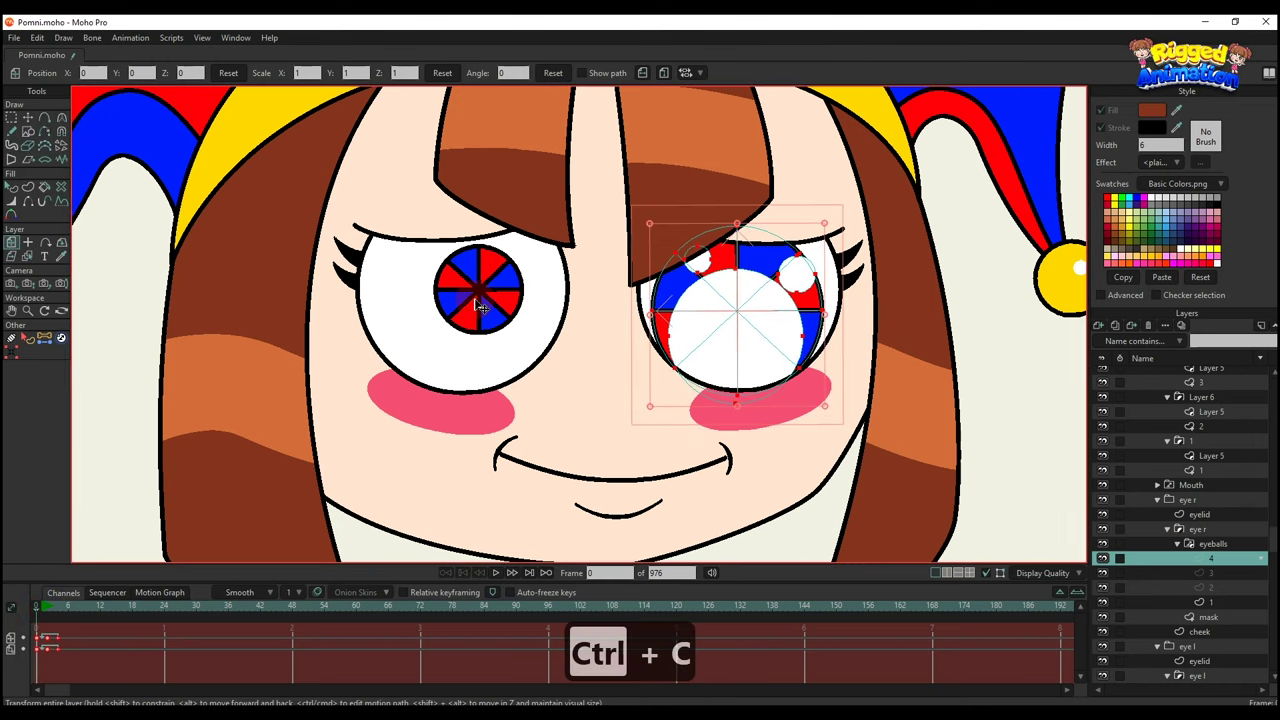
right_click(478, 305, "ctrl")
left_click(1205, 633)
scroll(476, 274, "up", 5)
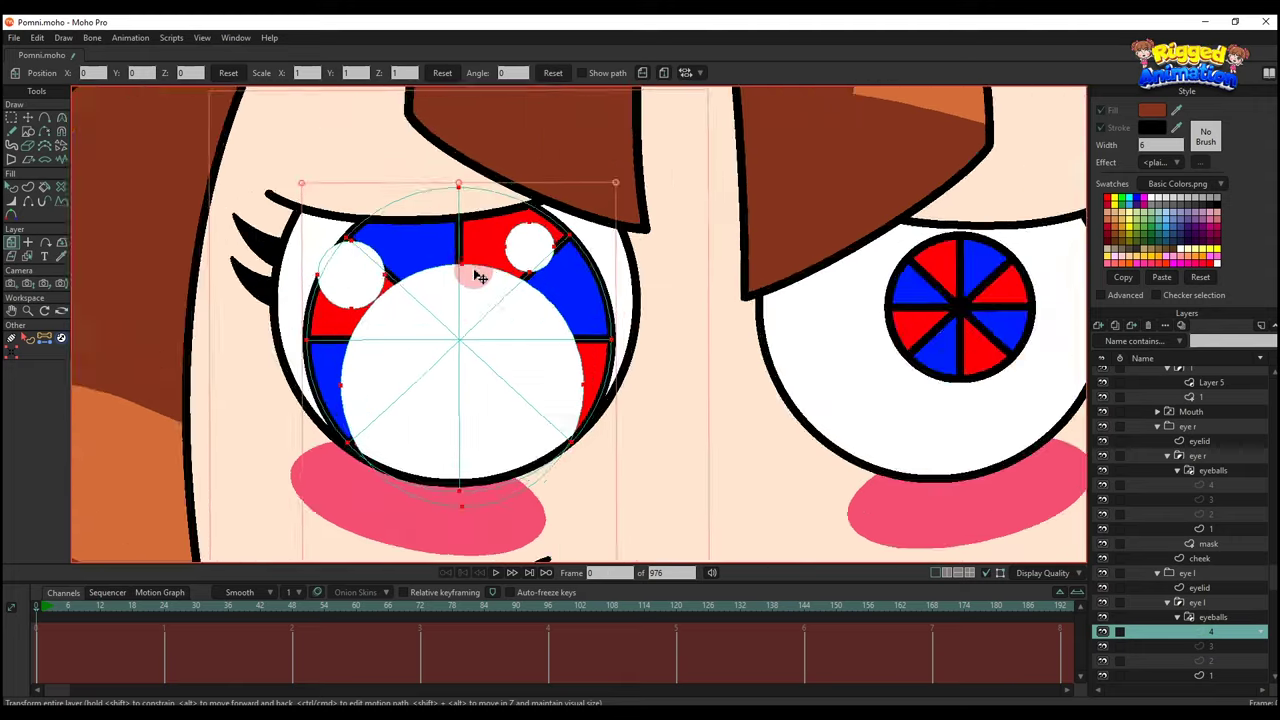
scroll(479, 277, "up", 3)
key("o")
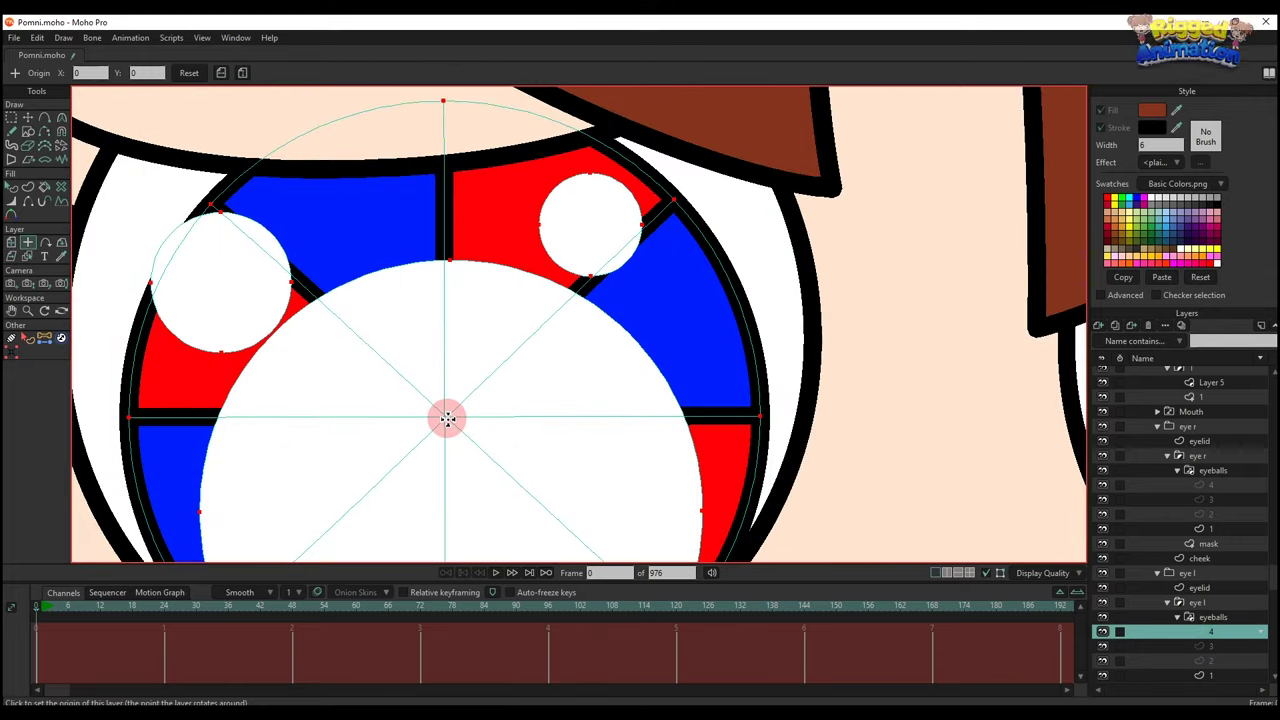
left_click(522, 361)
Paste the copied keyframes onto eye l's layer 4 at frame 0 and play back the result.
scroll(522, 361, "down", 5)
key("ctrl+v")
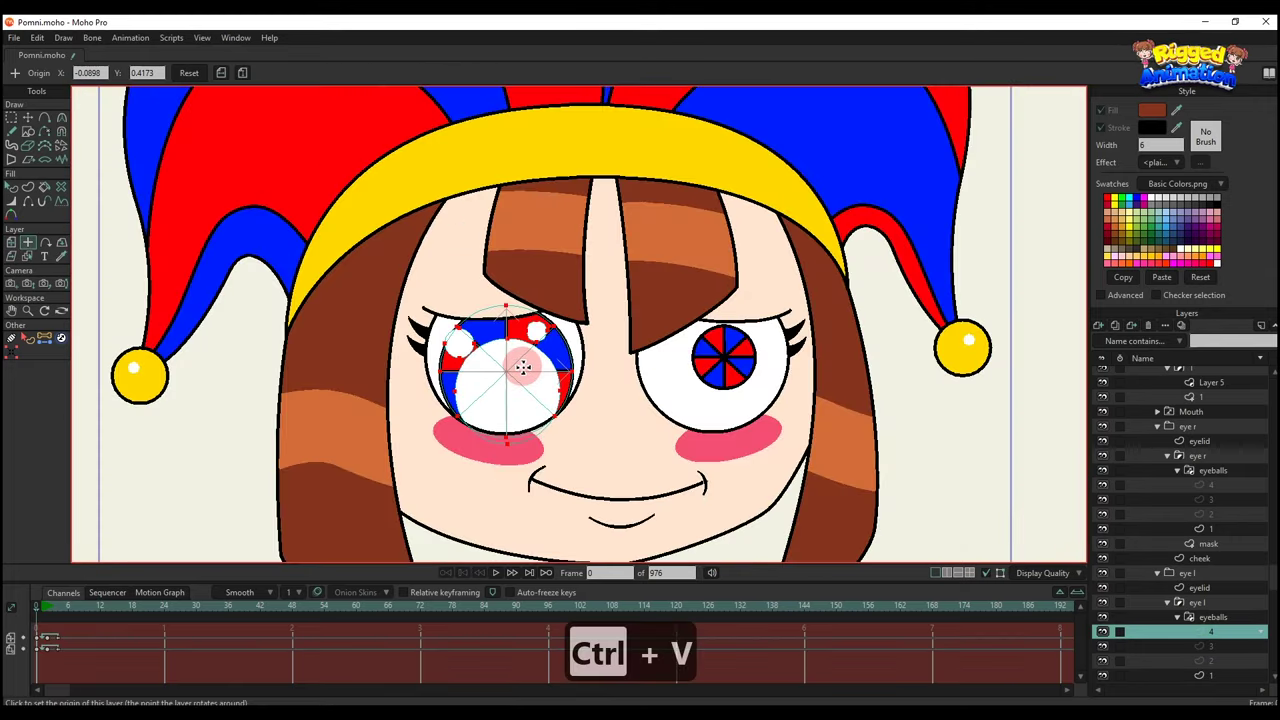
key("space")
key("q")
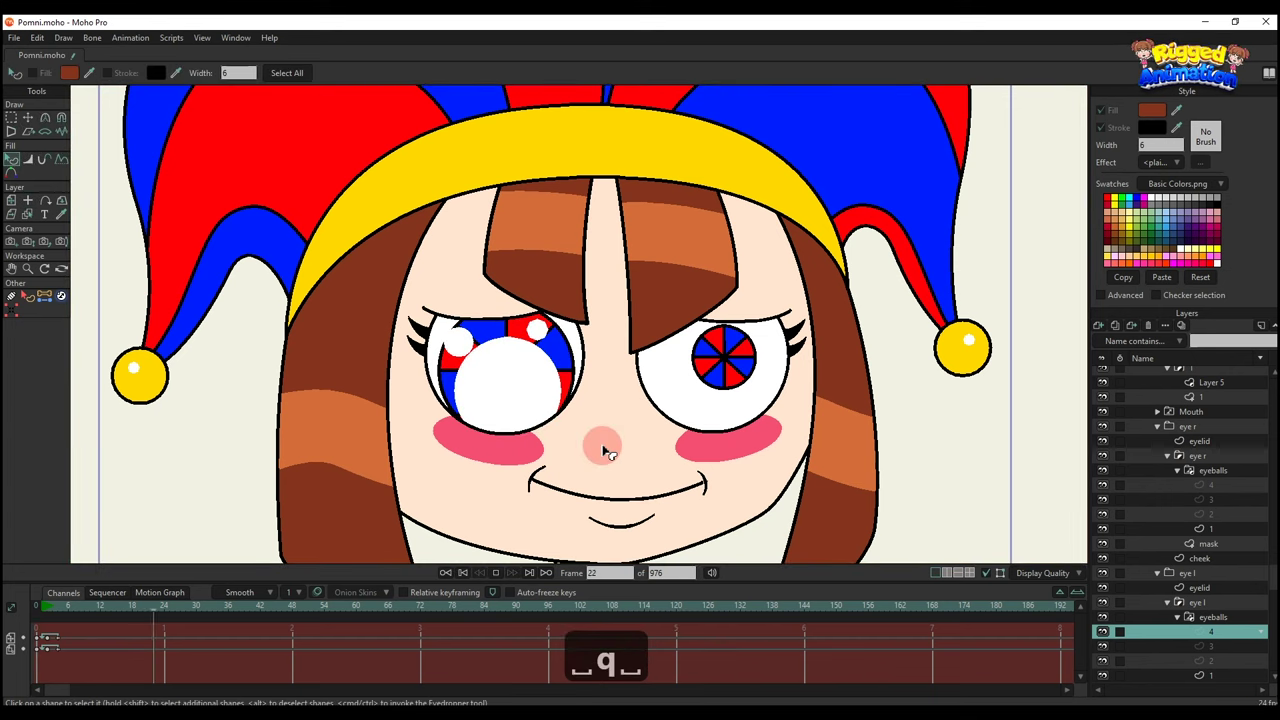
scroll(610, 446, "down", 1)
key("space")
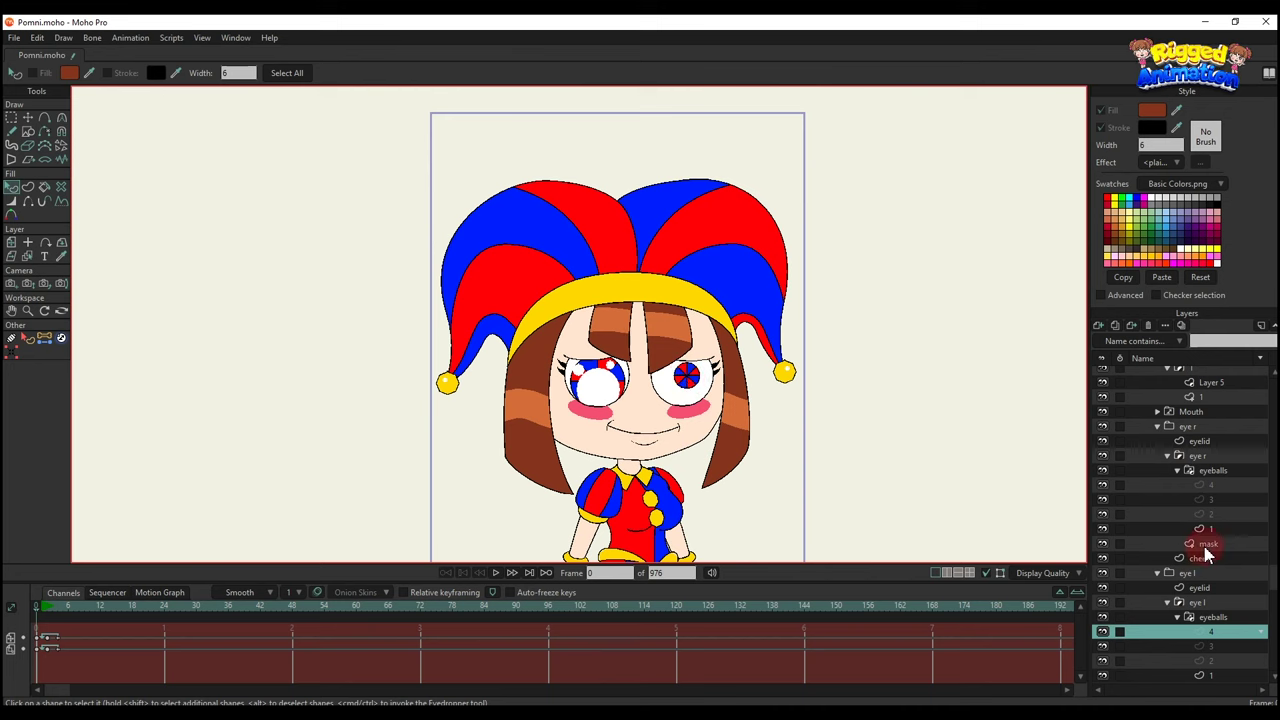
Collapse the eye and Pomni layer groups and convert the Pomni group to a bone layer.
left_click(1158, 574)
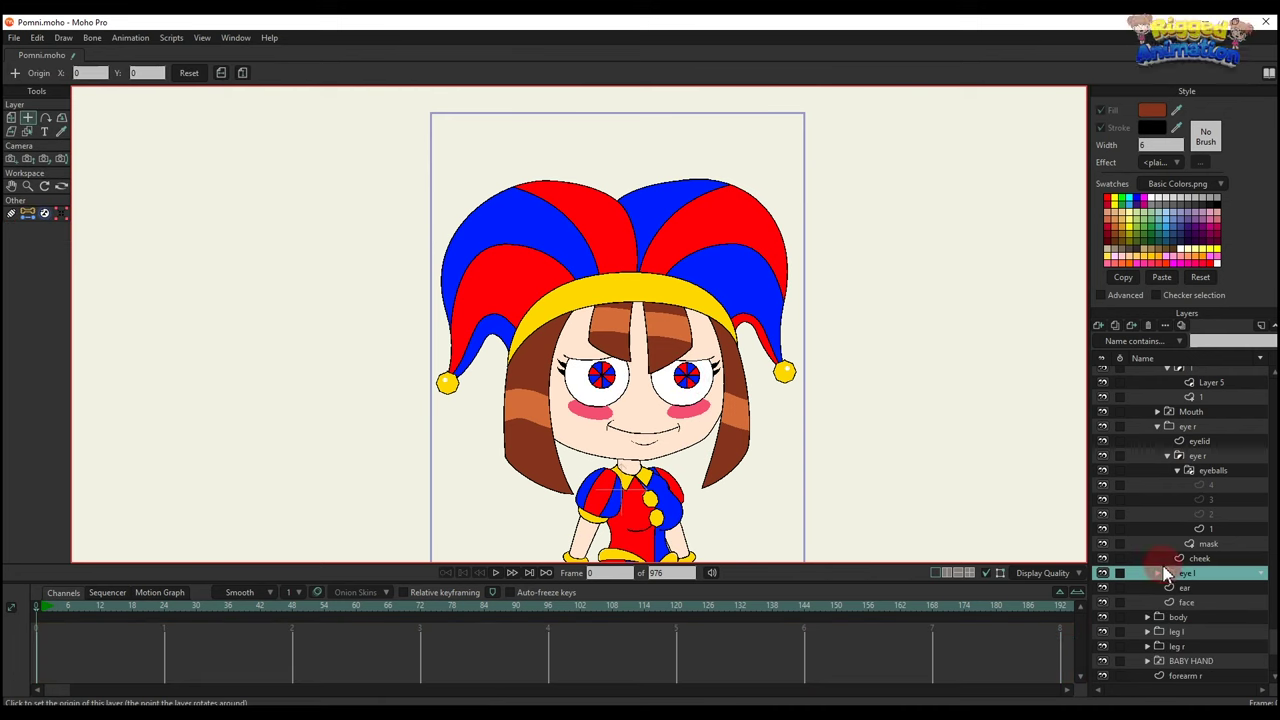
left_click(1167, 456)
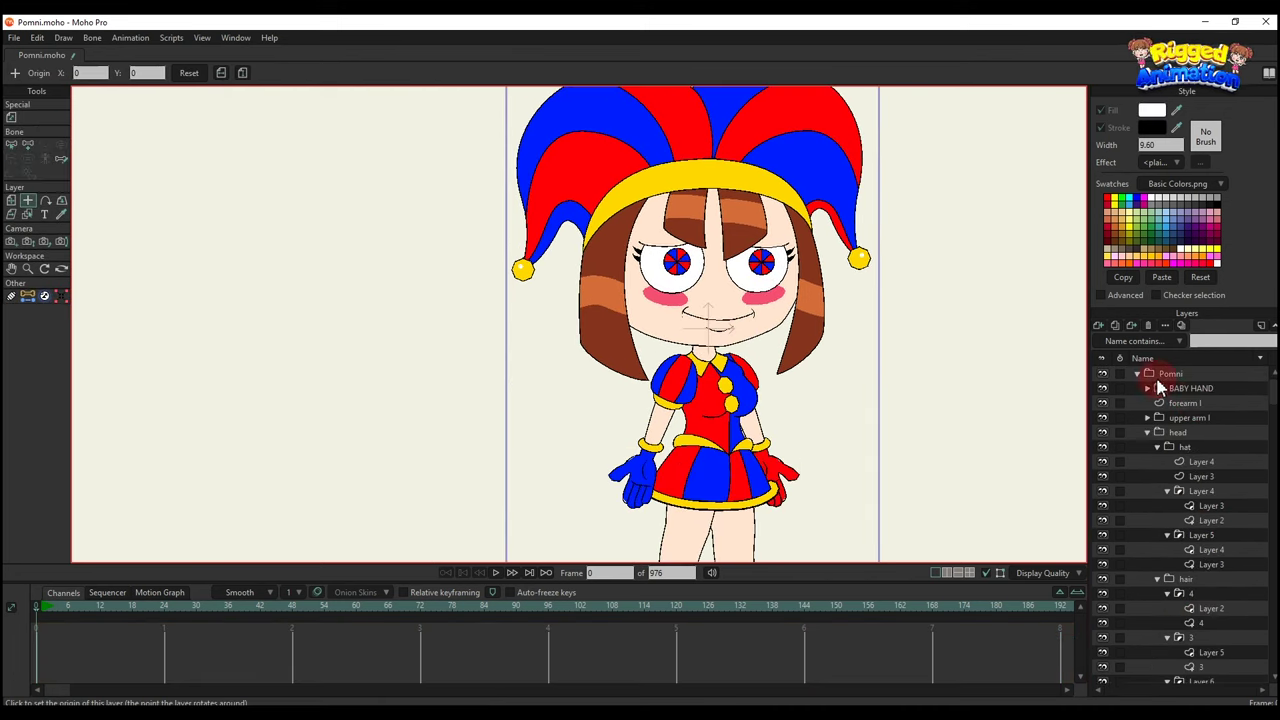
left_click(1138, 374)
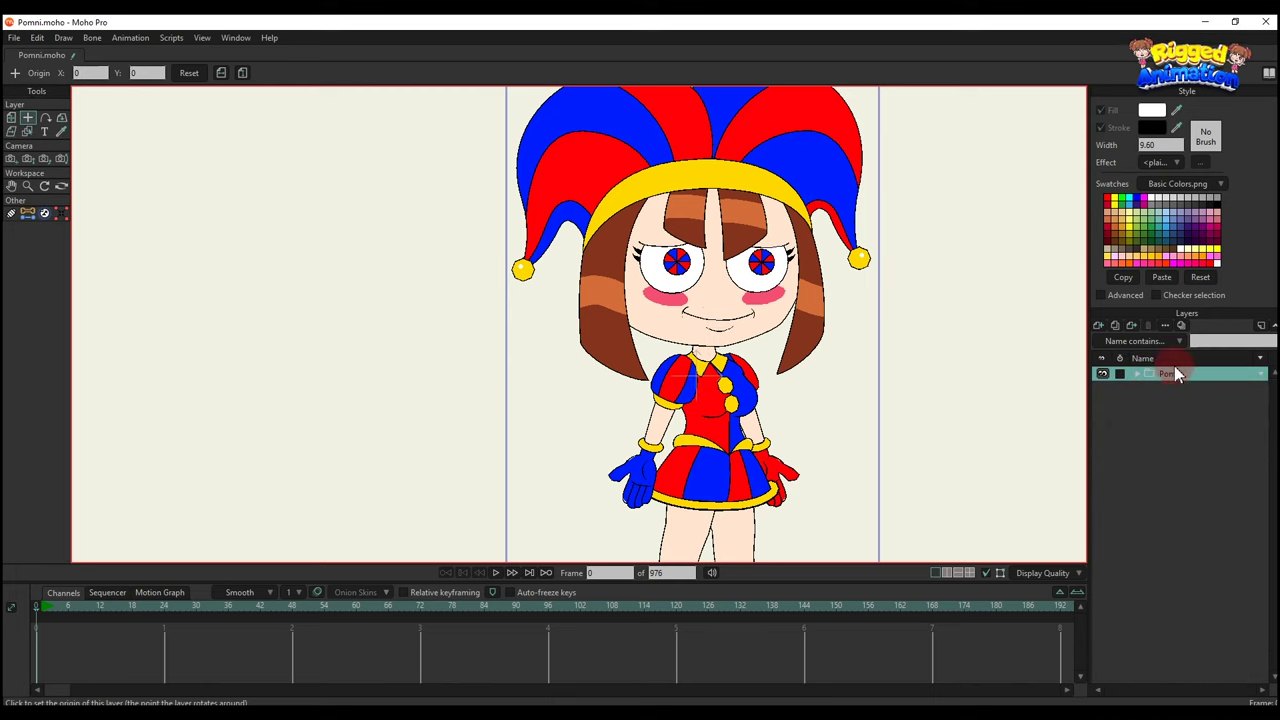
right_click(1176, 374)
left_click(1256, 442)
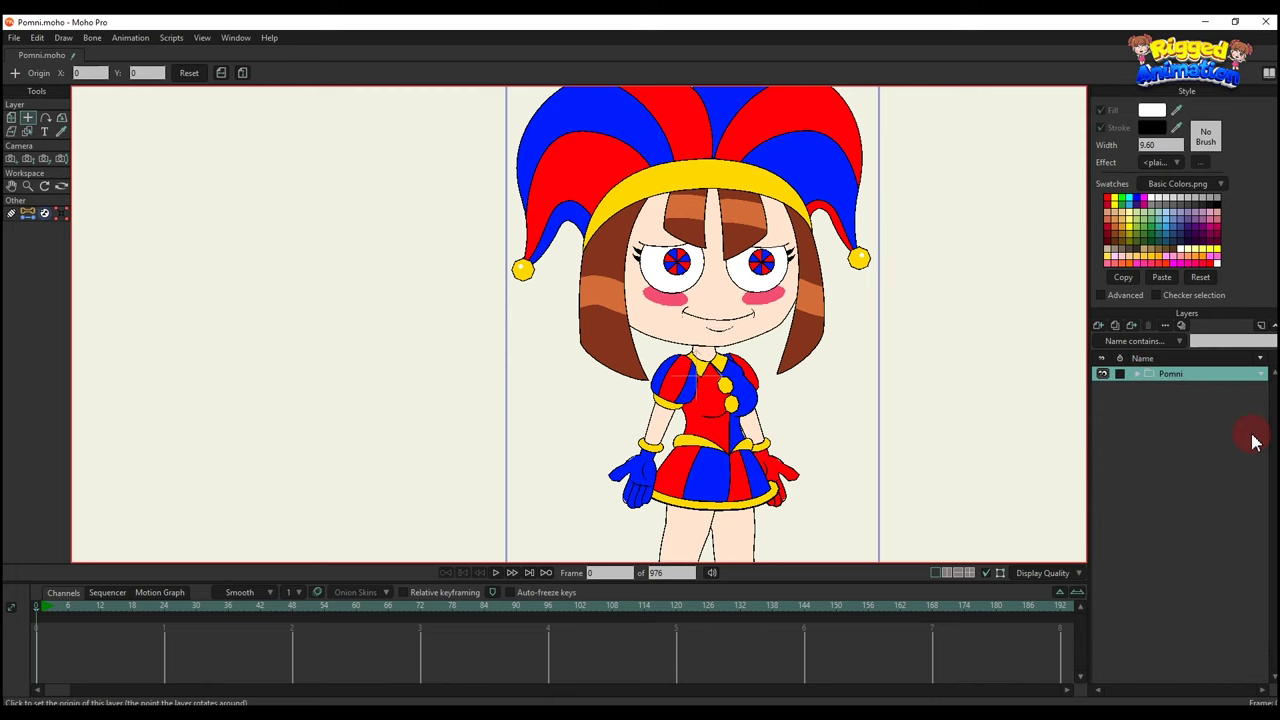
Draw a nearly horizontal bone about 0.86 long from the middle of the skirt out past the blue-gloved hand, ready for transforming.
mouse_move(740, 438)
left_mouse_down()
mouse_move(744, 400)
mouse_move(744, 438)
left_mouse_up()
scroll(720, 419, "up", 2)
key("a")
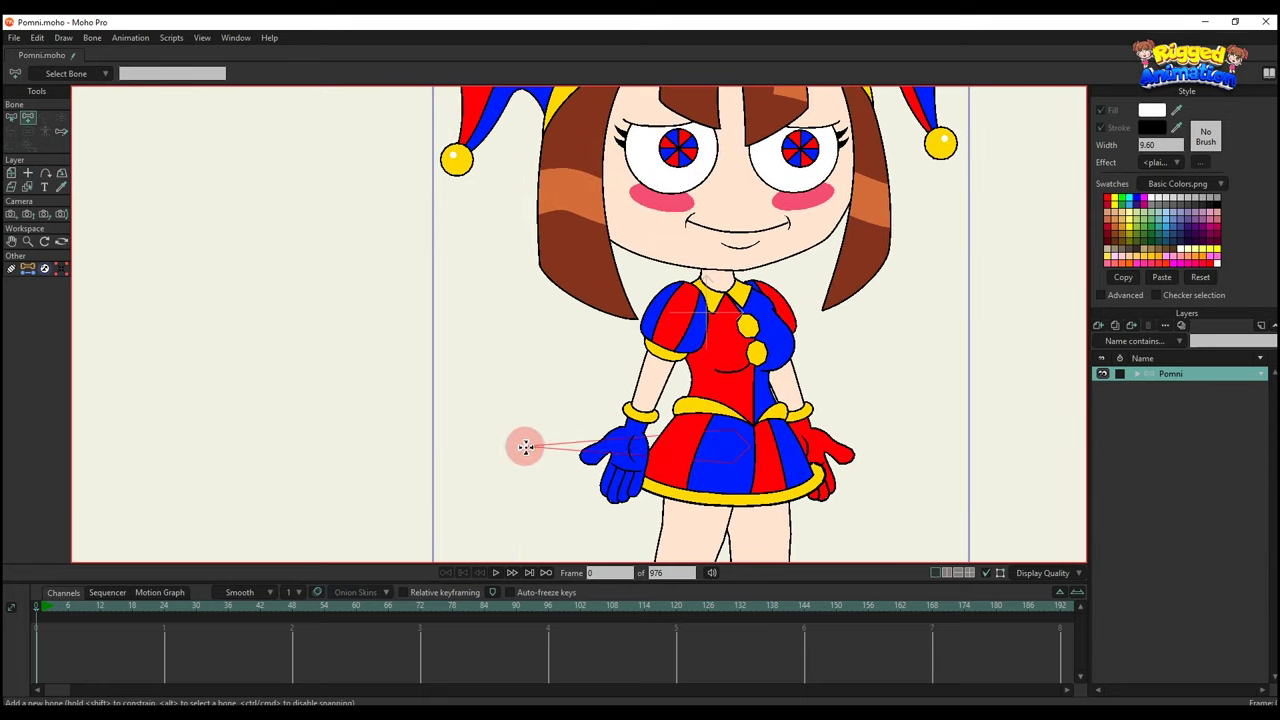
left_click_drag(525, 447, 430, 444)
scroll(600, 443, "down", 2)
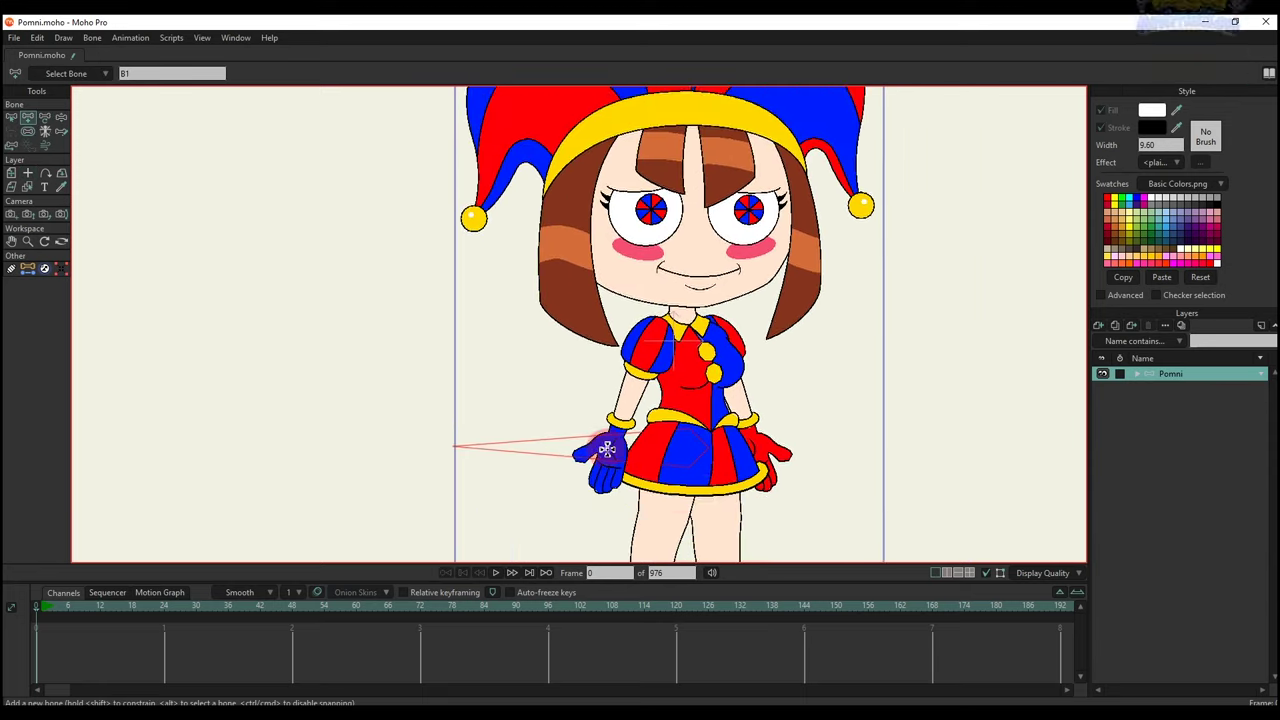
scroll(738, 510, "up", 3)
key("t")
scroll(762, 460, "down", 2)
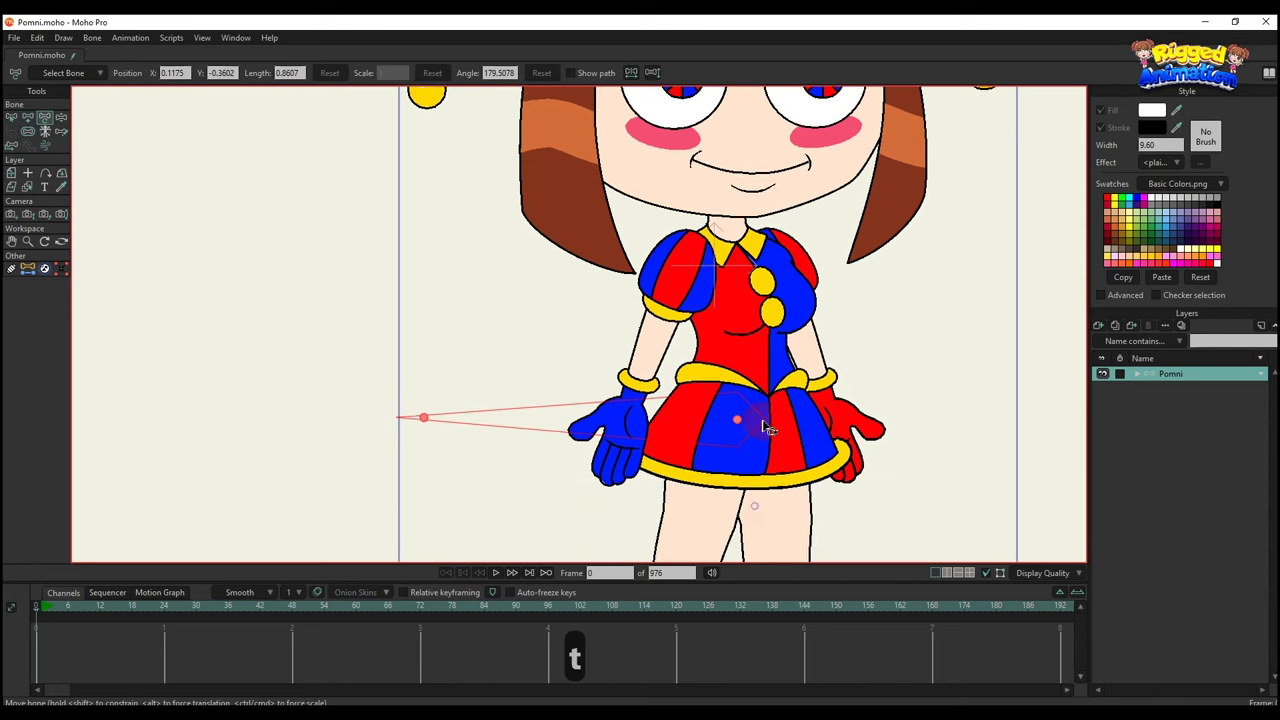
Draw one short bone from the root bone's base down to the skirt's hem and another up to the waist.
key("a")
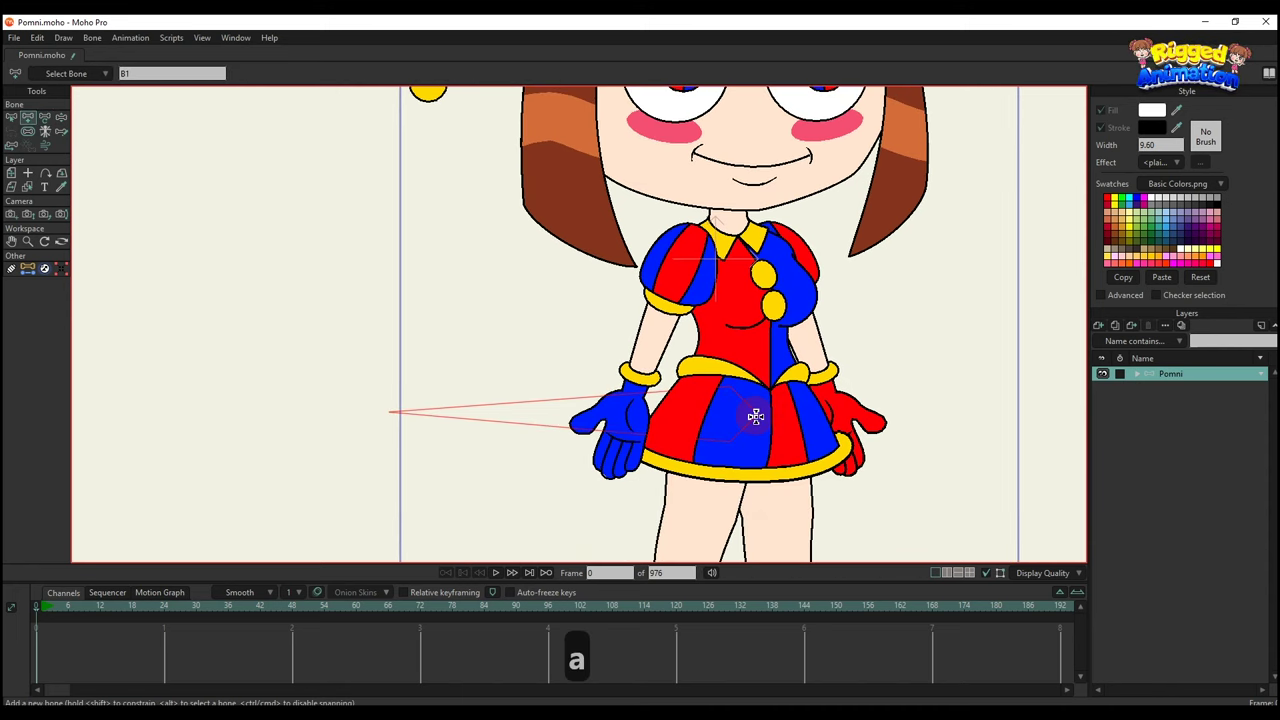
left_click_drag(757, 417, 757, 455)
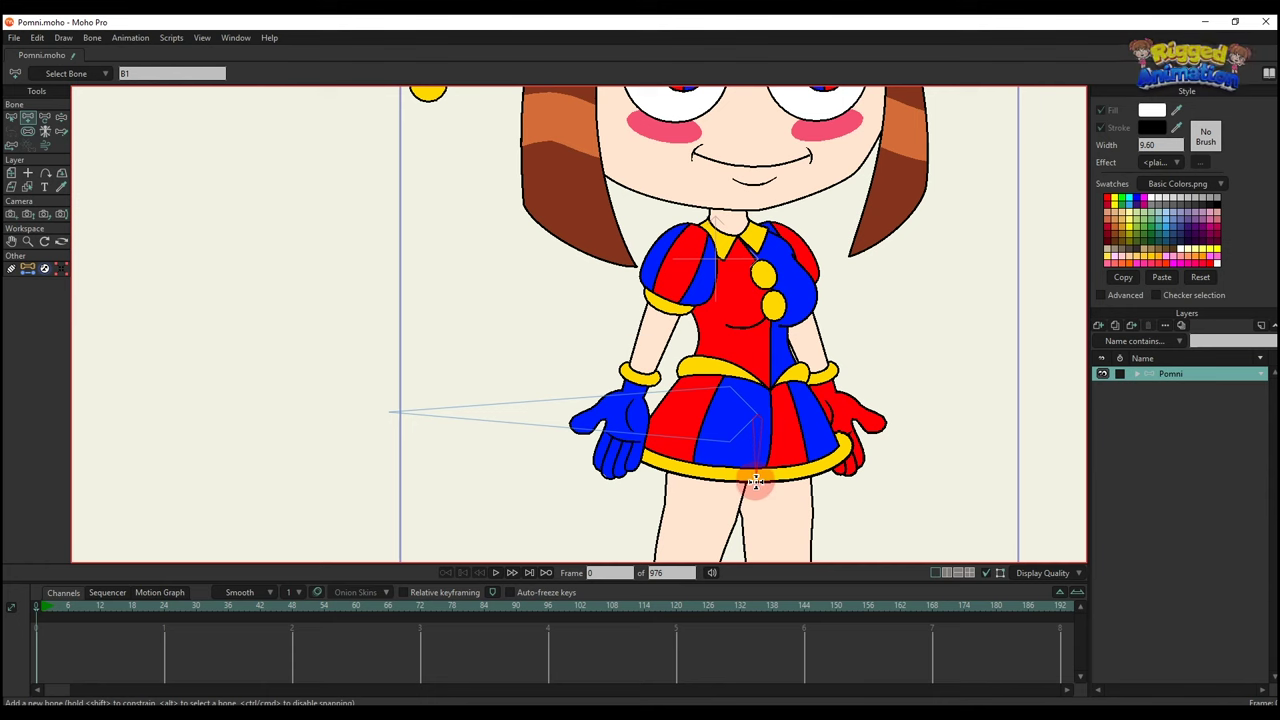
left_click_drag(766, 454, 757, 388)
key("b")
left_click(761, 468)
Extend the spine with a chest bone to the neck, a neck bone about 0.04 long, and a head bone up to the hat band.
key("a")
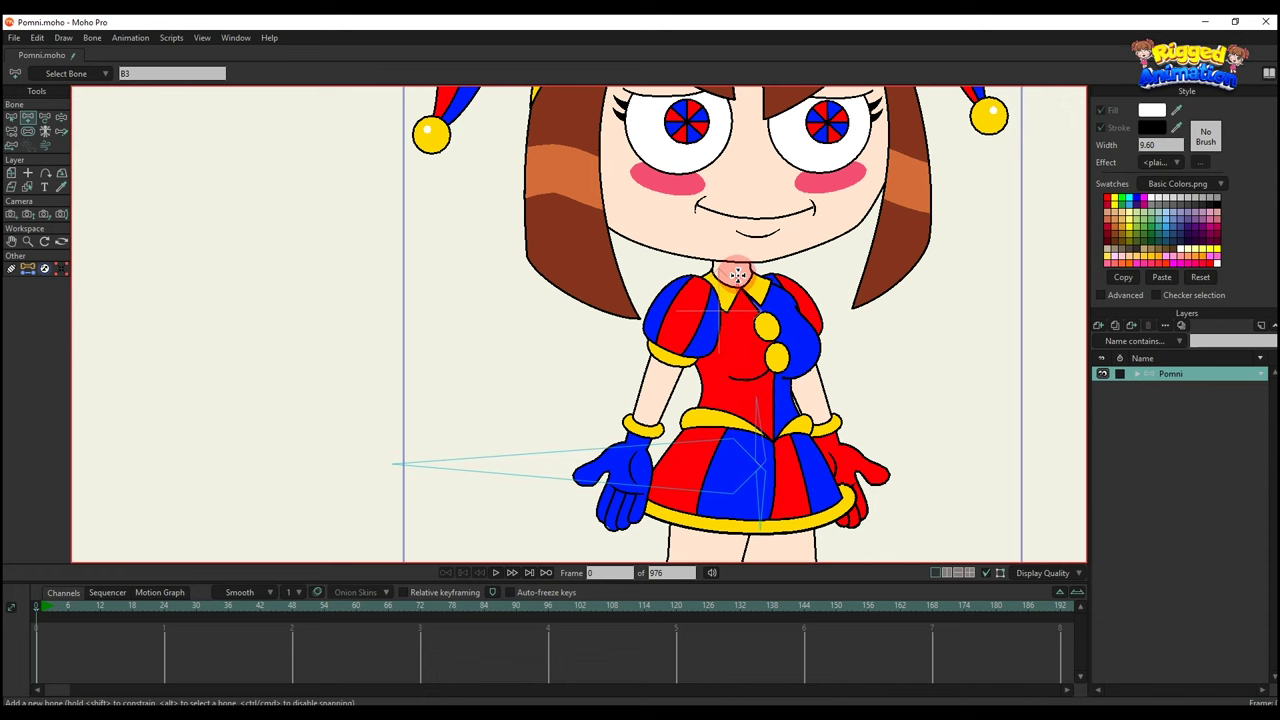
left_click_drag(735, 273, 738, 376)
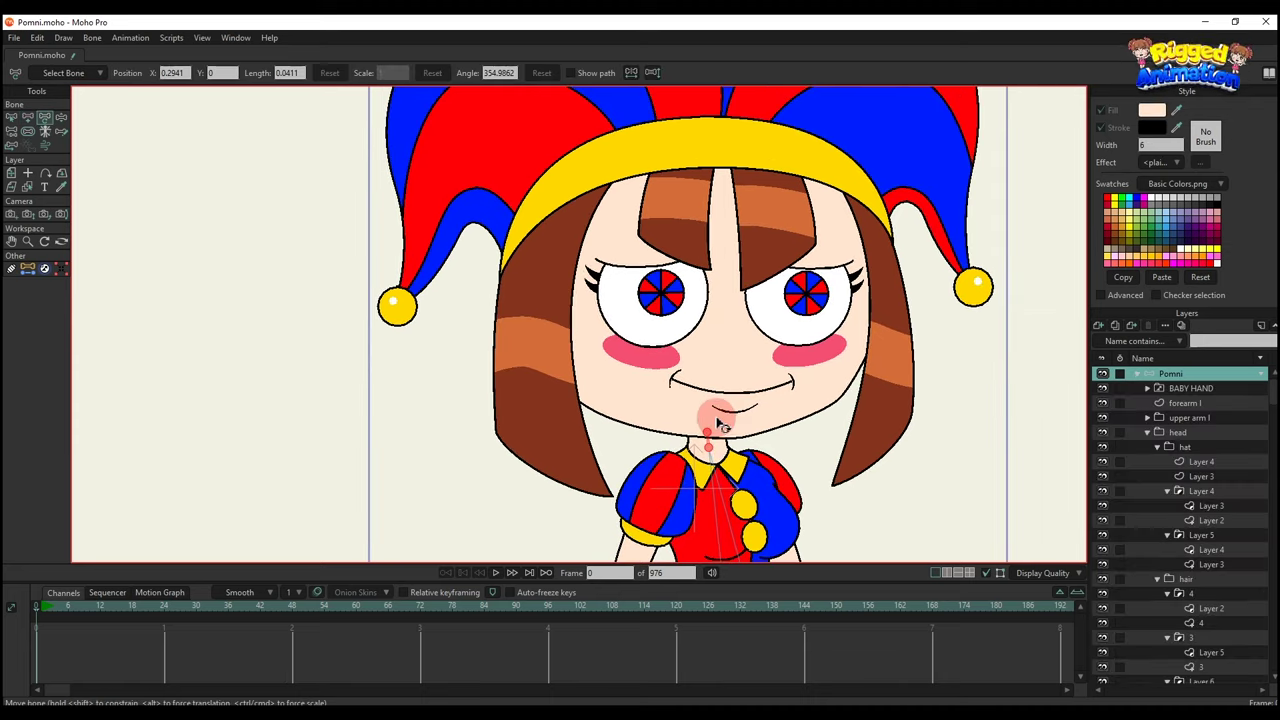
key("a")
left_click_drag(718, 495, 775, 344)
scroll(717, 234, "down", 4)
scroll(717, 232, "up", 3)
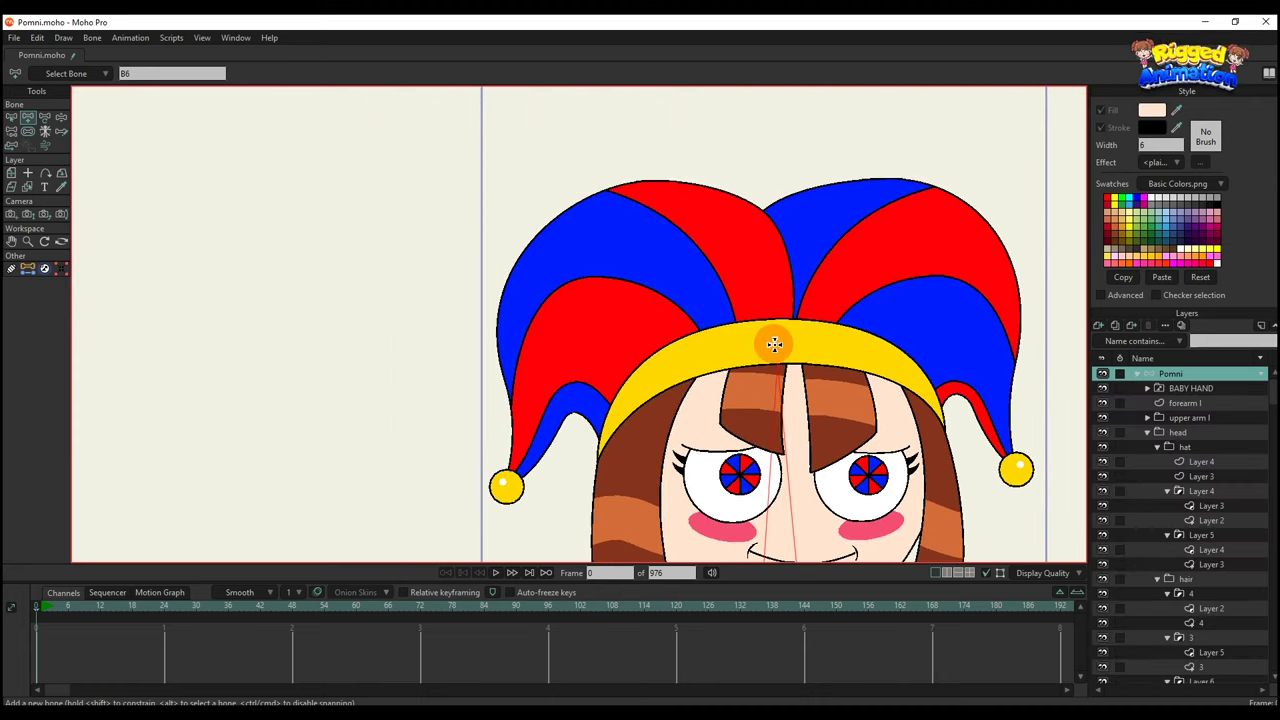
Add a pin bone at the centre of the hat band and draw a bone down each hanging hat tip toward its bell.
left_click(774, 344)
key("a")
left_click_drag(517, 471, 515, 472)
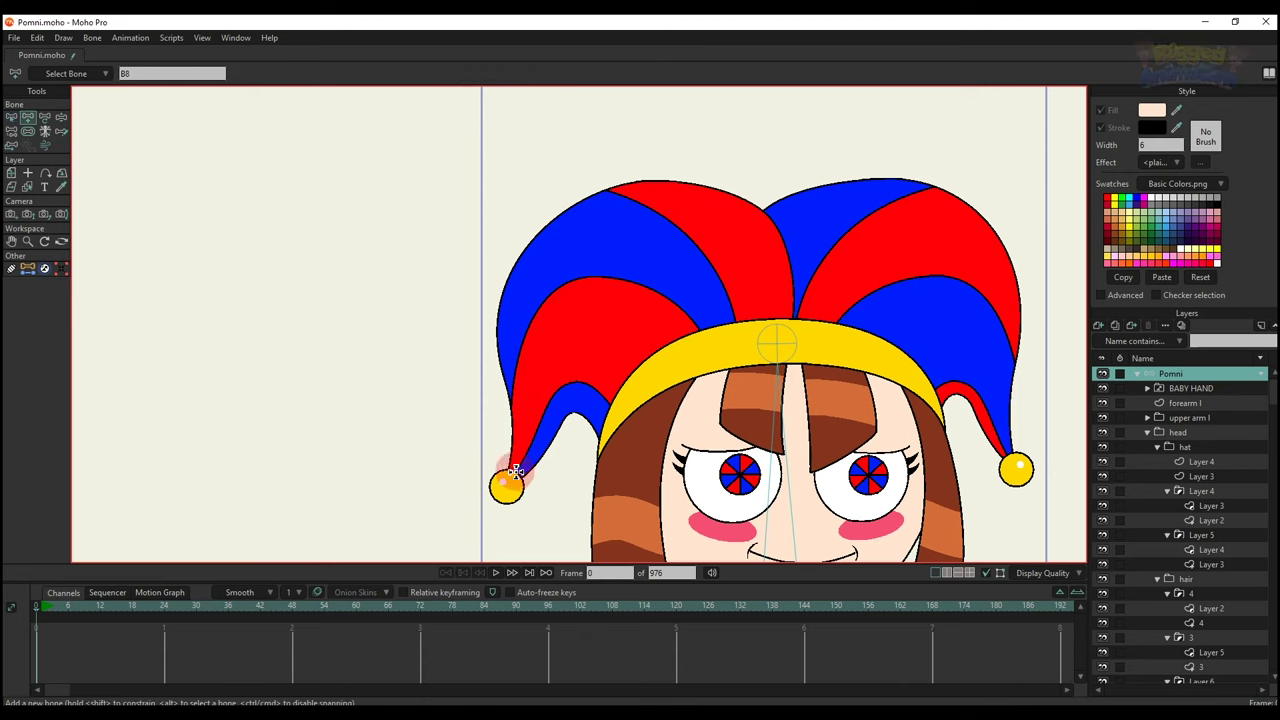
key("b")
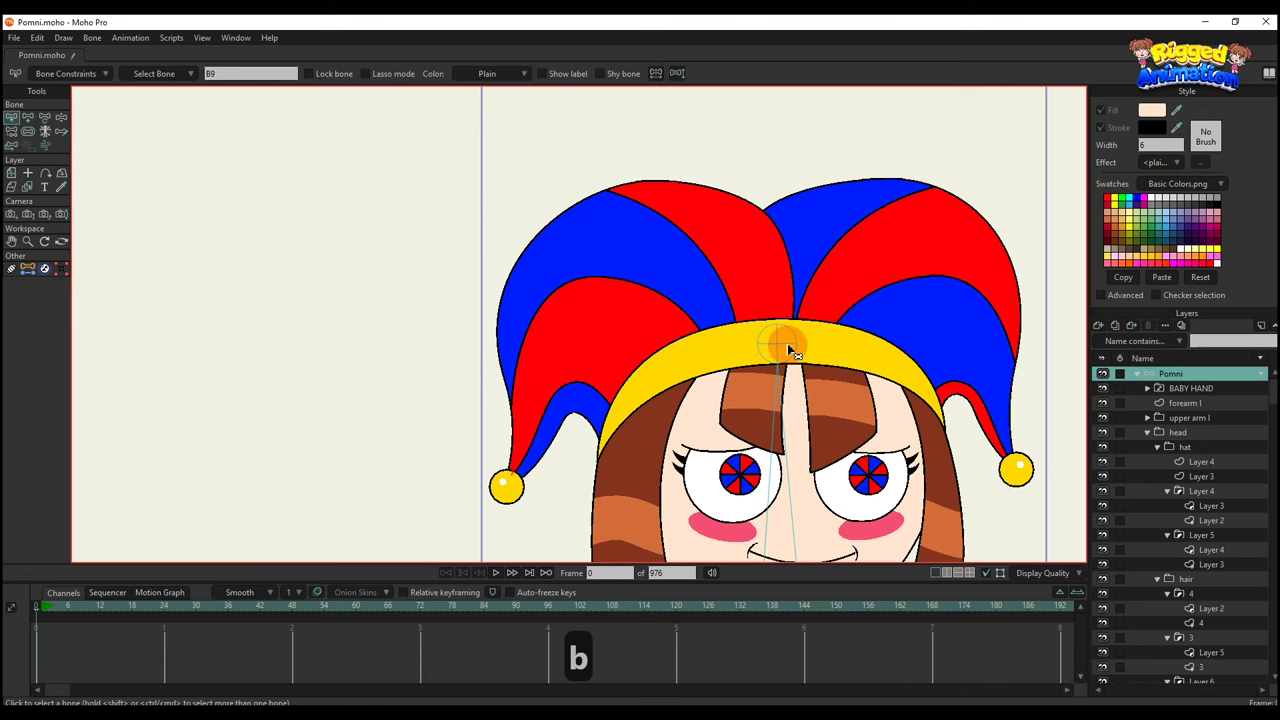
key("a")
left_click_drag(972, 360, 1015, 462)
Select the hat band's pin bone and draw one bone down through each of the two front bangs.
scroll(800, 338, "down", 5)
left_click_drag(800, 338, 783, 300)
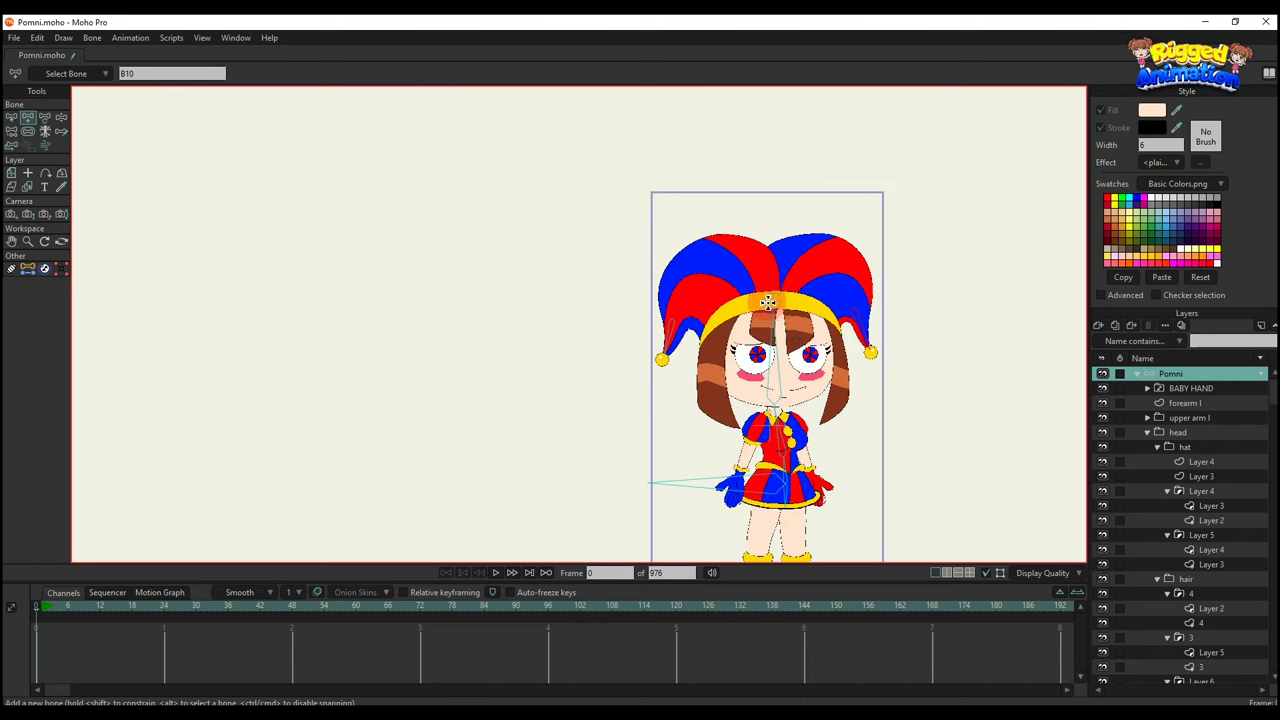
scroll(766, 300, "up", 7)
key("b")
left_click(794, 234)
key("a")
left_click_drag(791, 242, 780, 333)
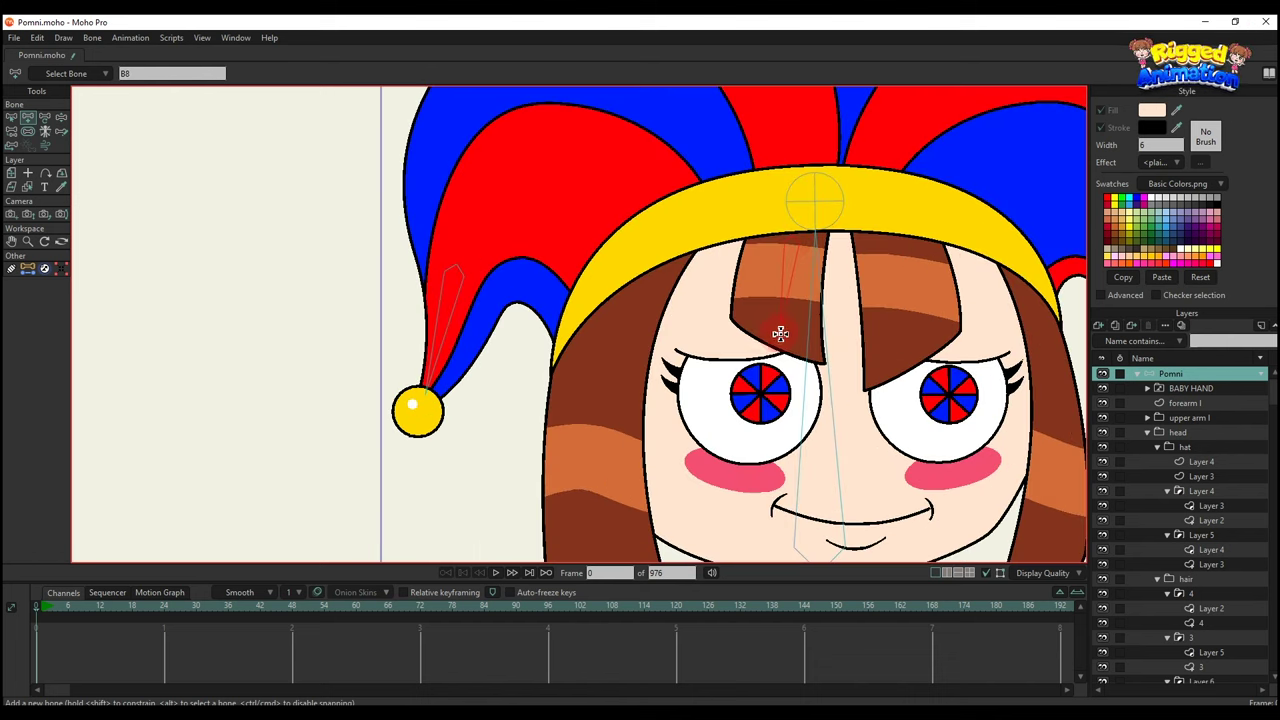
key("a")
left_click_drag(872, 228, 915, 355)
Draw a chain of two bones down each side lock of hair, parenting both chains to the hat band's pin bone.
key("b")
left_click(789, 207)
scroll(780, 215, "down", 3)
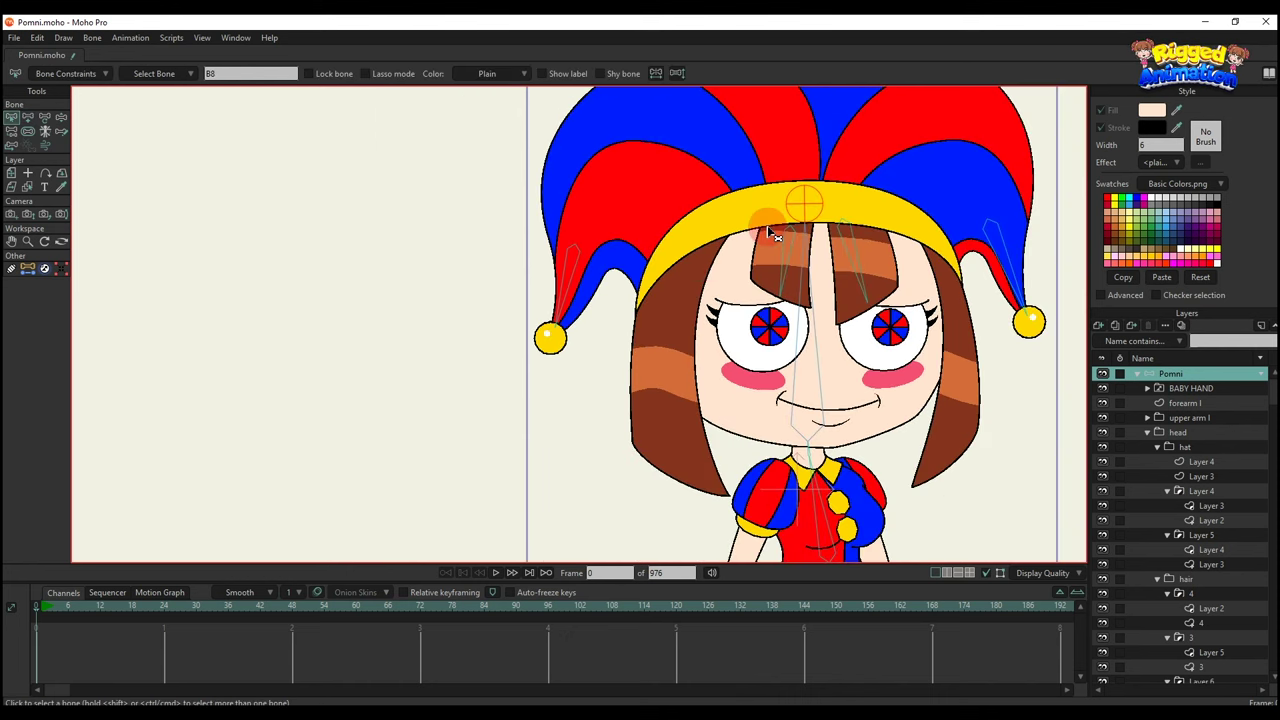
key("a")
left_click_drag(666, 324, 683, 428)
key("b")
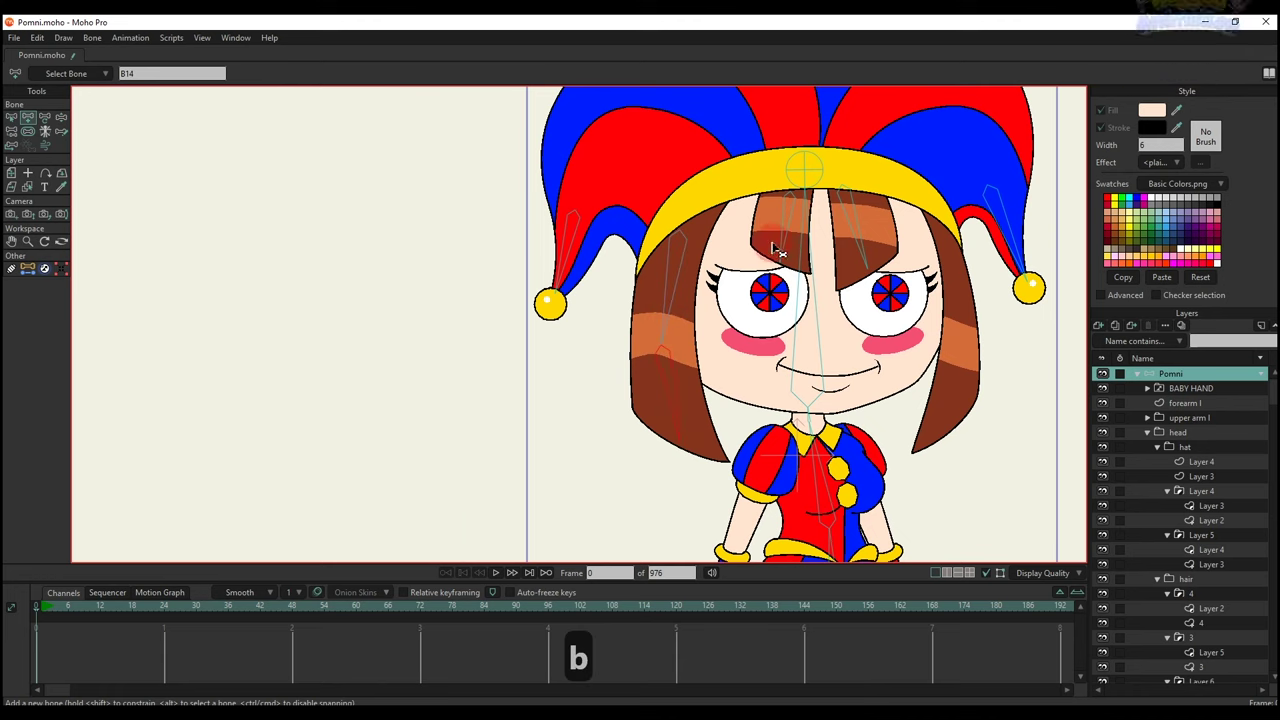
left_click(803, 165)
key("a")
left_click_drag(938, 211, 957, 431)
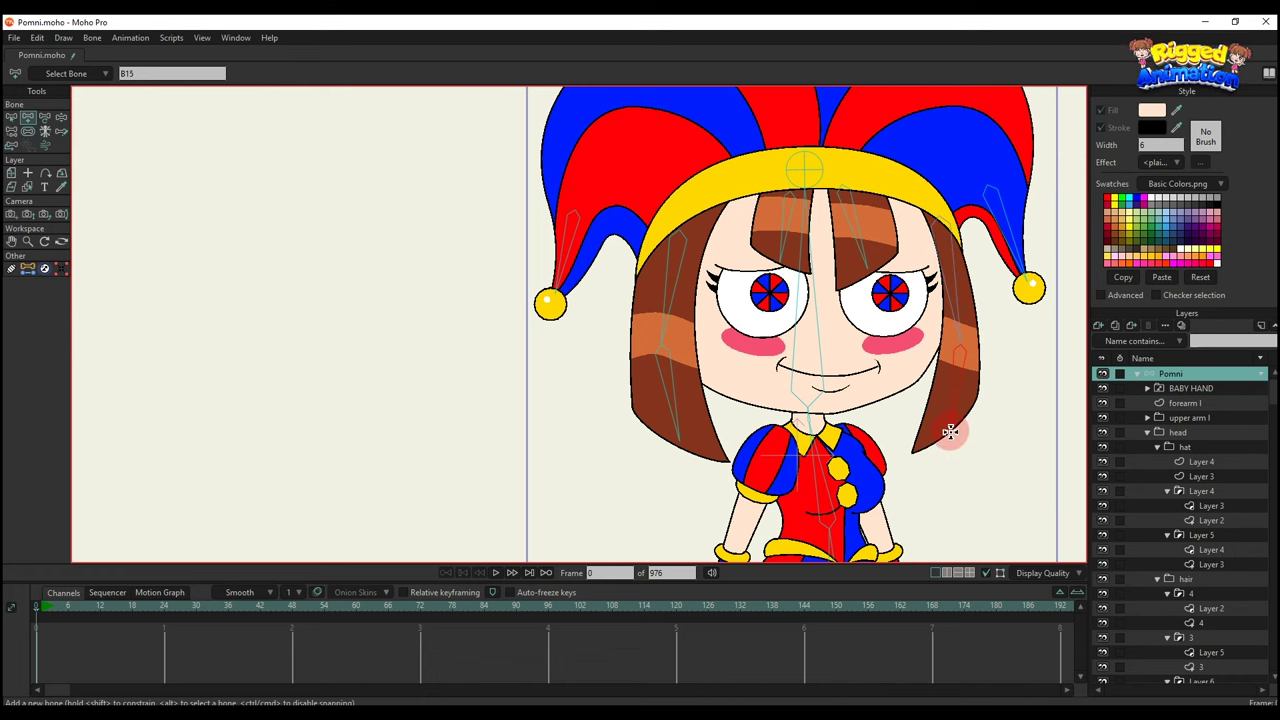
Select the head bone, add a pin bone between the eyes, and draw a bone outward across the left eye.
scroll(840, 326, "up", 1)
key("b")
left_click(810, 311)
scroll(812, 350, "up", 2)
key("a")
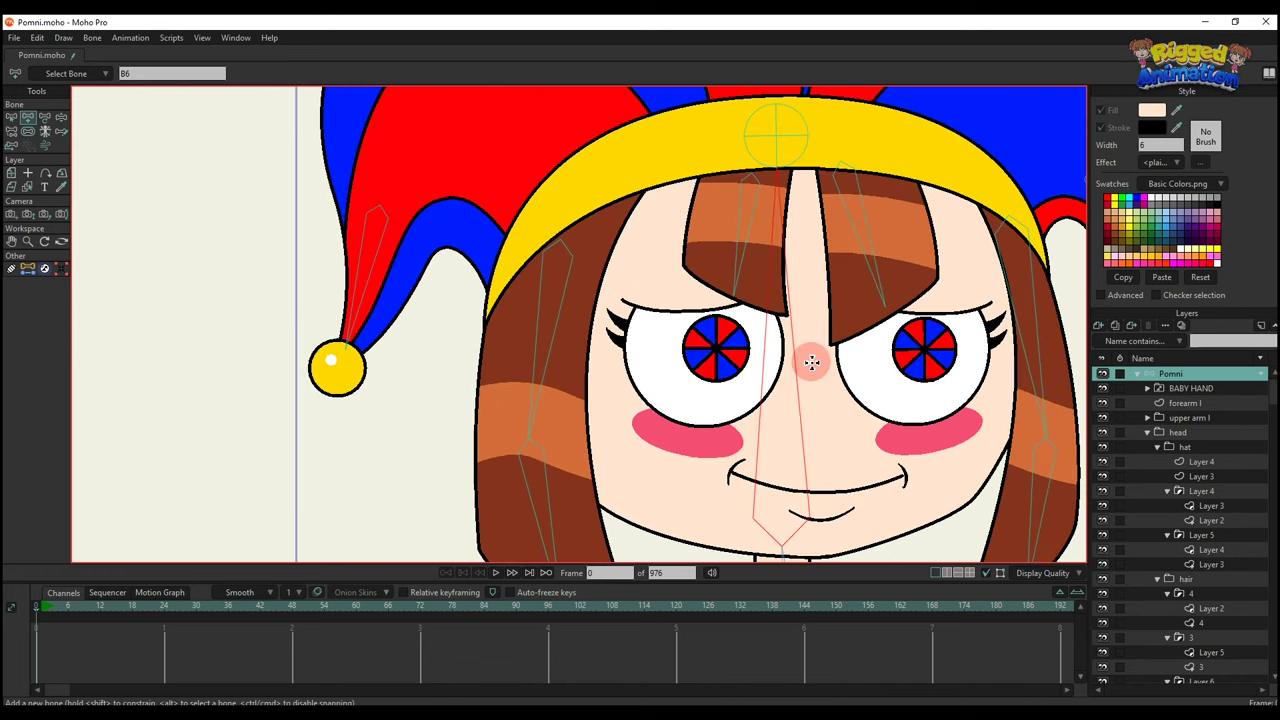
left_click_drag(811, 362, 626, 357)
scroll(1000, 363, "up", 2)
Select the pin bone between the eyes and draw a matching bone outward across the right eye.
key("t")
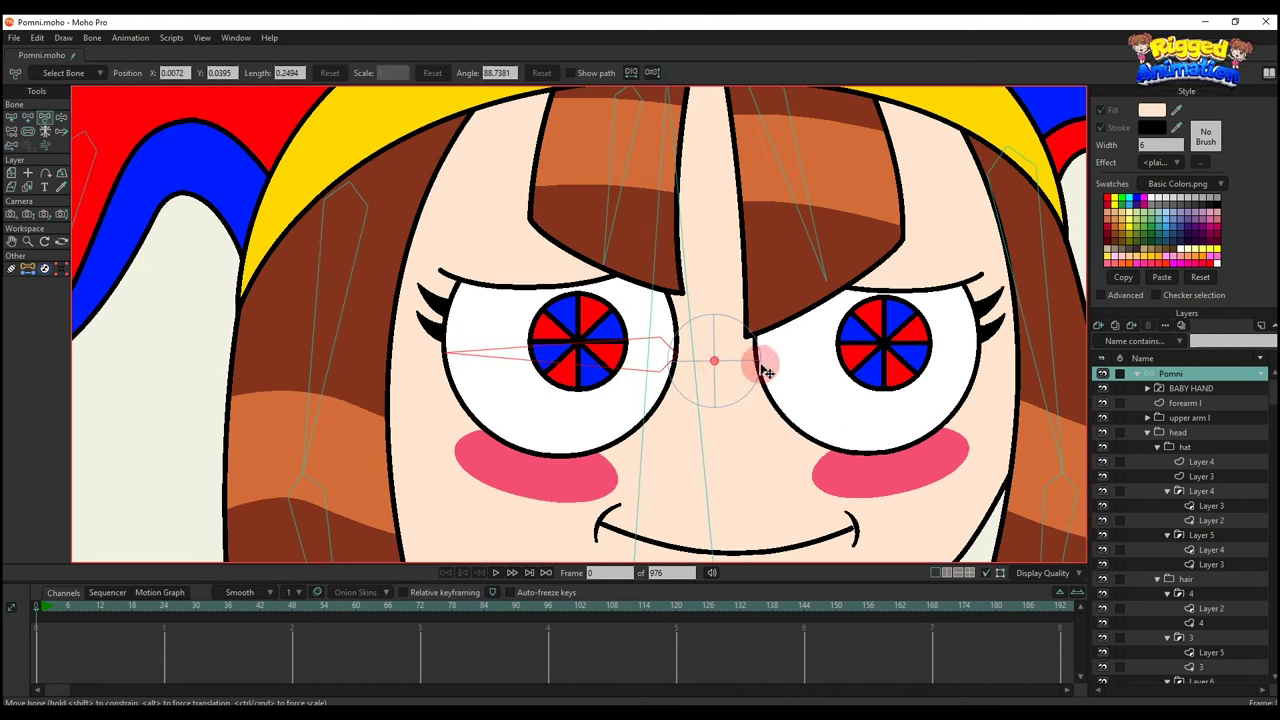
left_click(721, 366)
key("a")
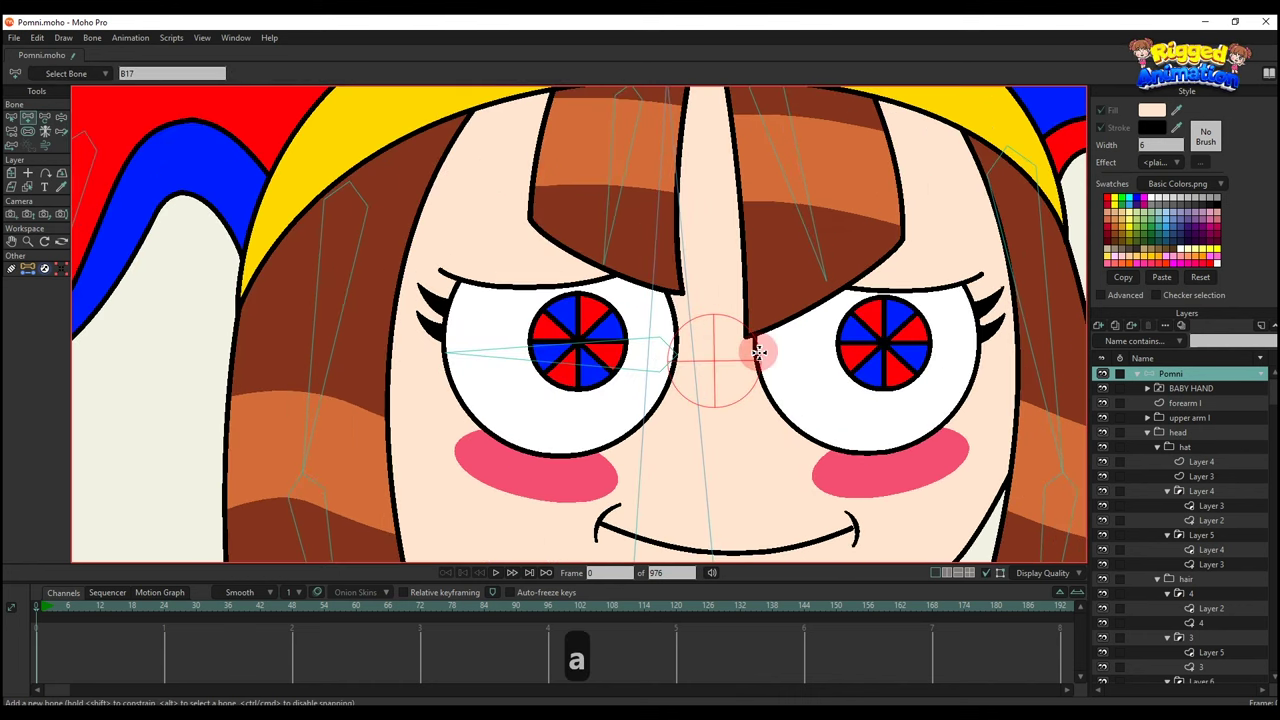
left_click_drag(758, 352, 960, 355)
scroll(793, 338, "down", 2)
Select the pin bone between the eyes and add another pin bone over the mouth.
key("b")
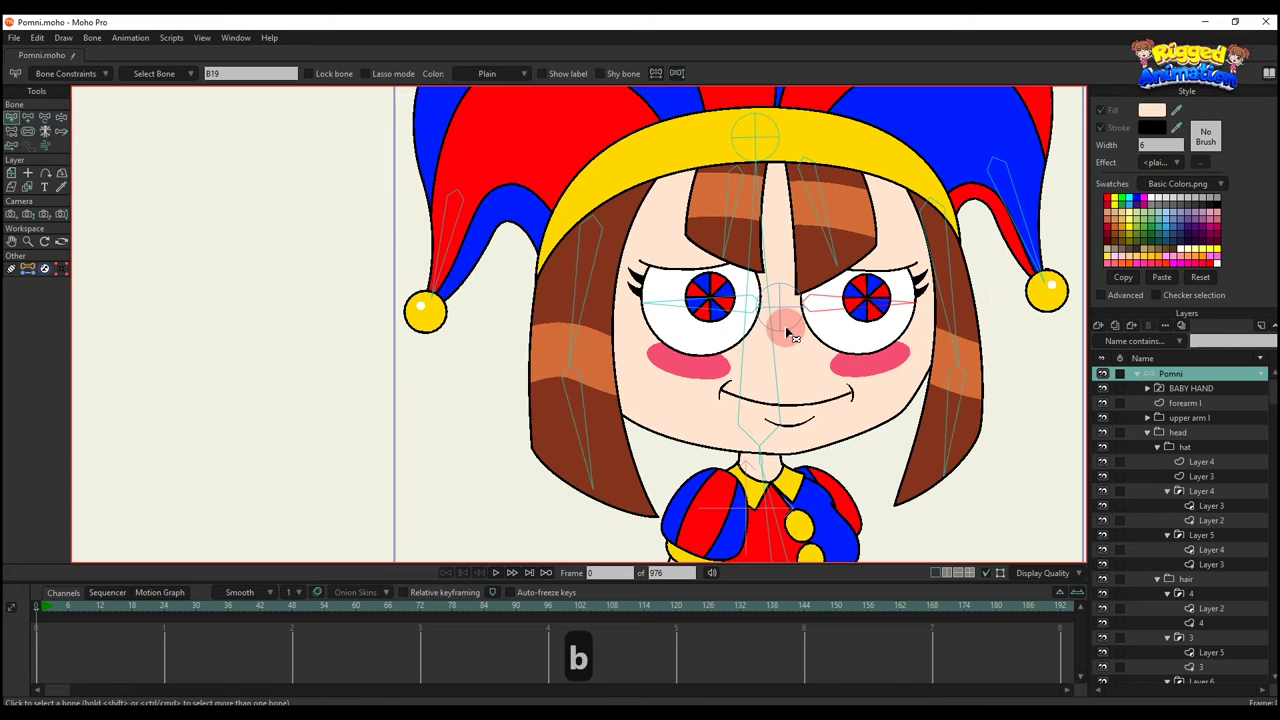
left_click(787, 335)
key("a")
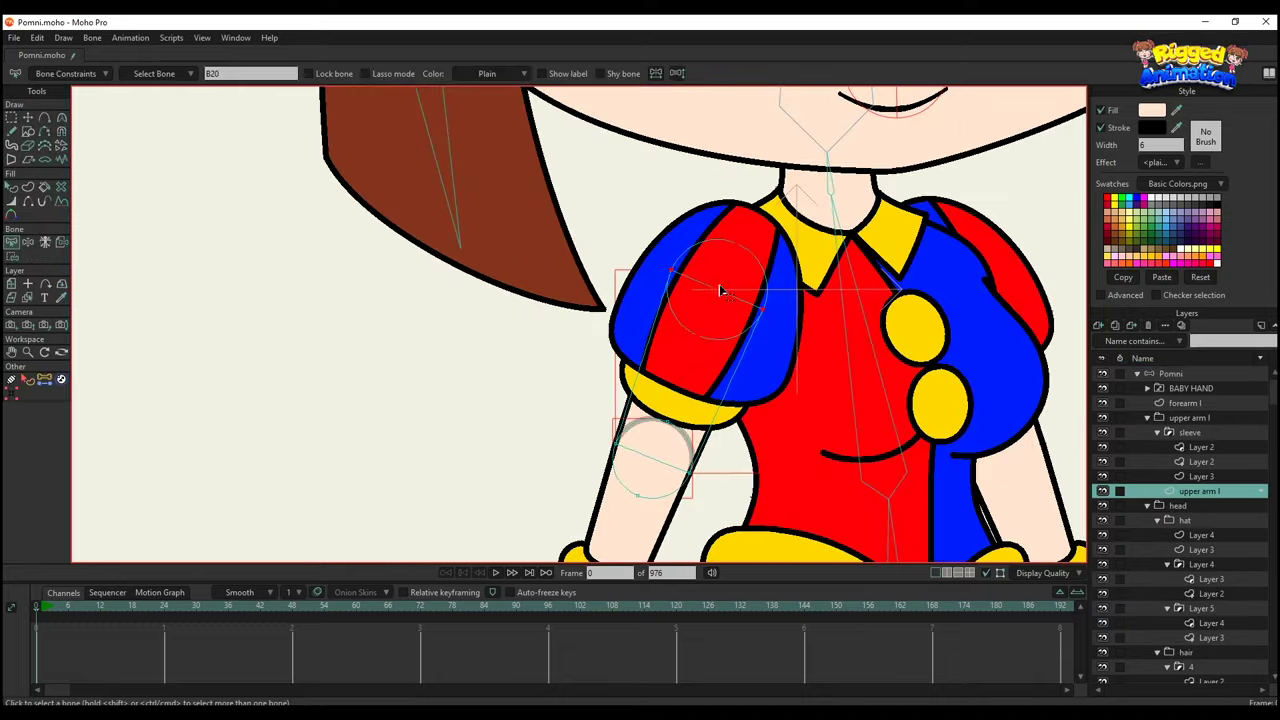
Split the end lines of the upper arm l shape and create a Pomni bone from X -0.0758, Y 0 to X -0.1378, Y -0.1603.
key("g")
left_click(562, 73)
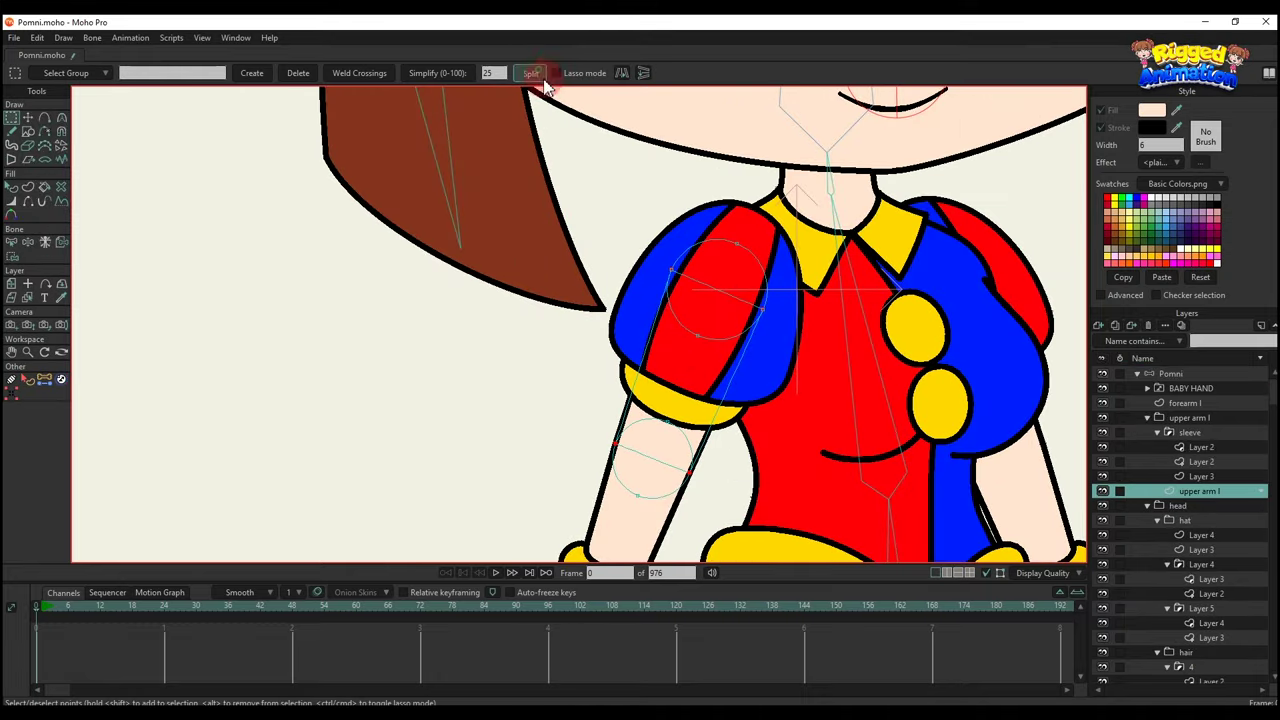
key("g")
left_click(45, 381)
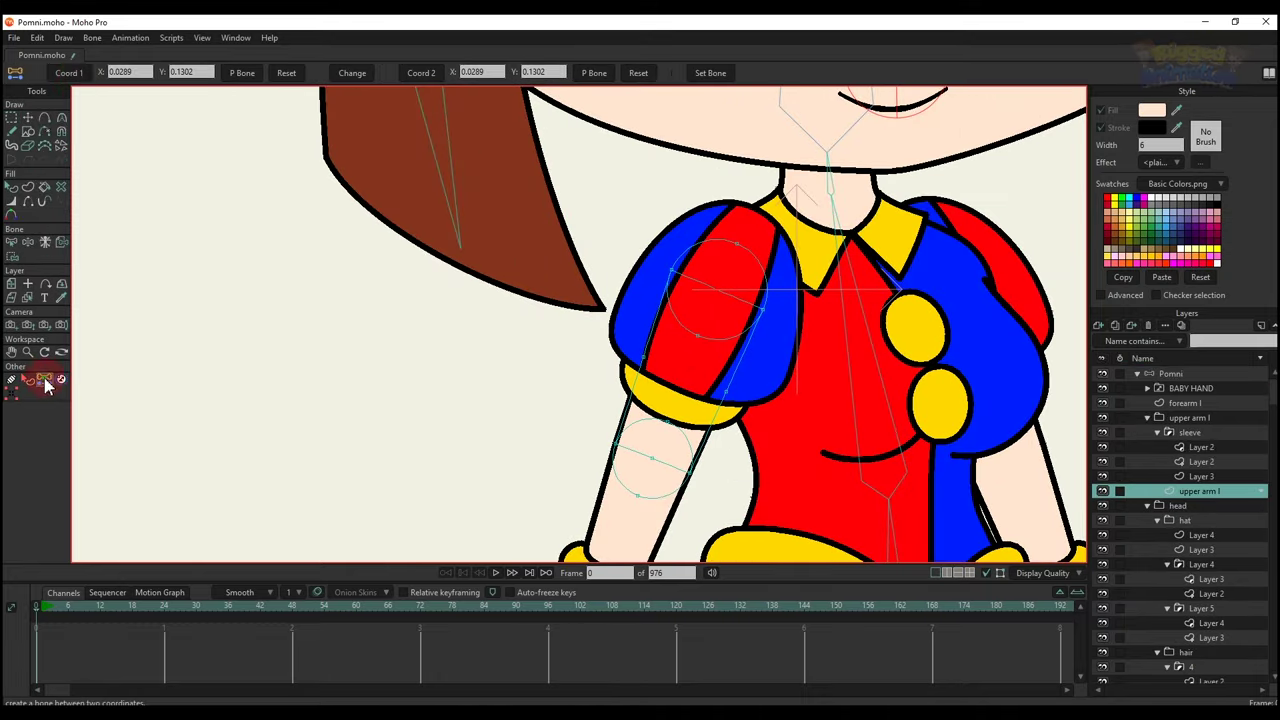
left_click(460, 72)
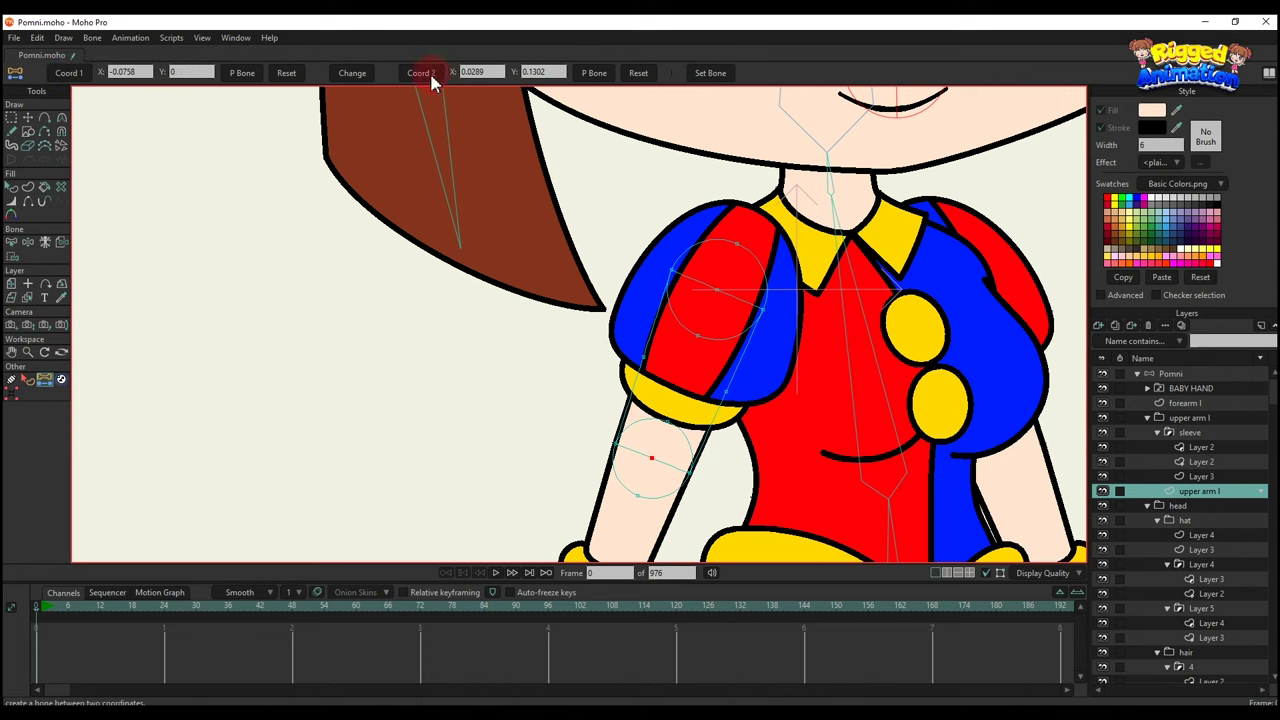
left_click(1172, 373)
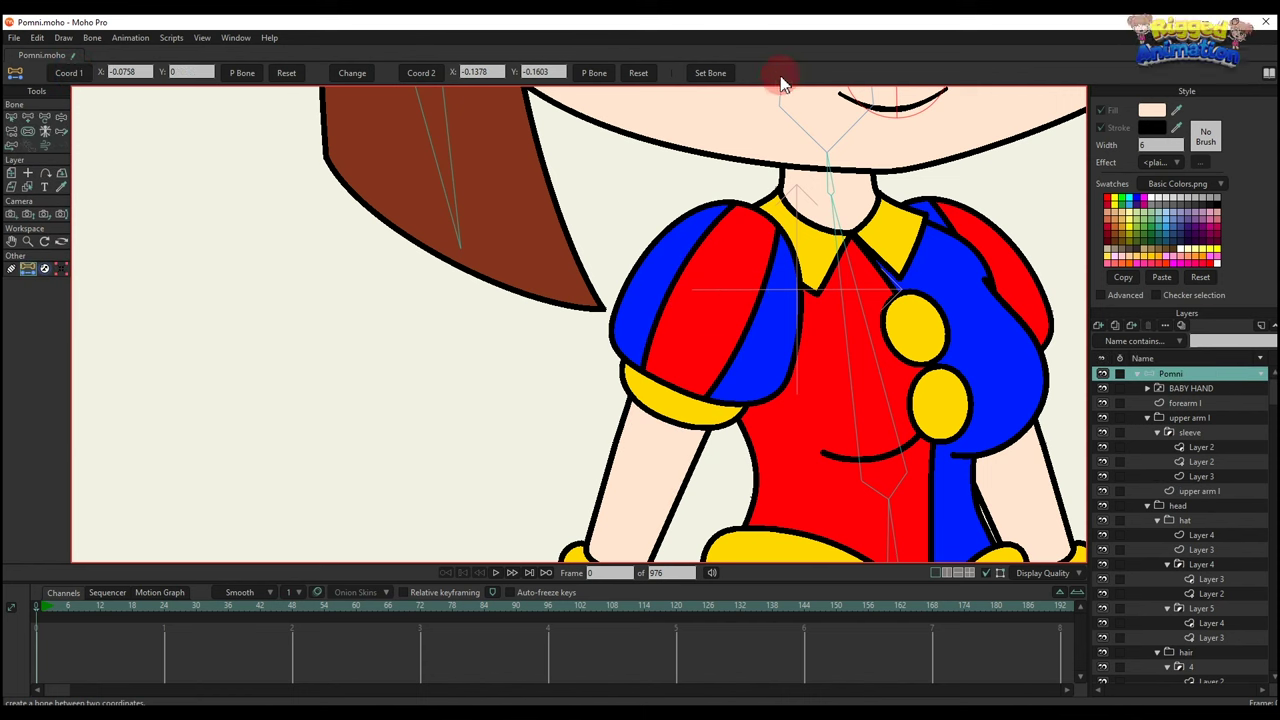
left_click(715, 80)
Select the forearm l shape's elbow and wrist end points, exclude the inner cuff points, and split the end lines.
scroll(708, 365, "down", 6)
left_click_drag(671, 451, 691, 335)
scroll(691, 318, "up", 3)
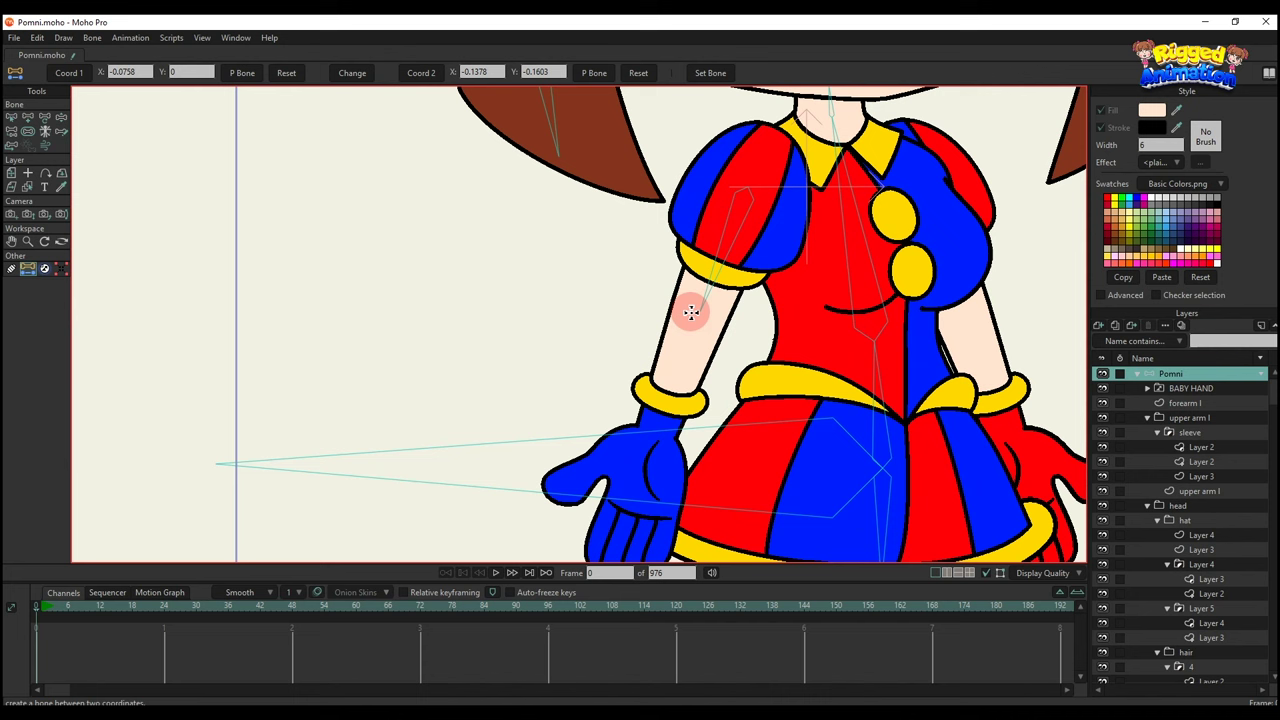
key("b")
left_click(684, 362)
scroll(686, 372, "up", 2)
key("g")
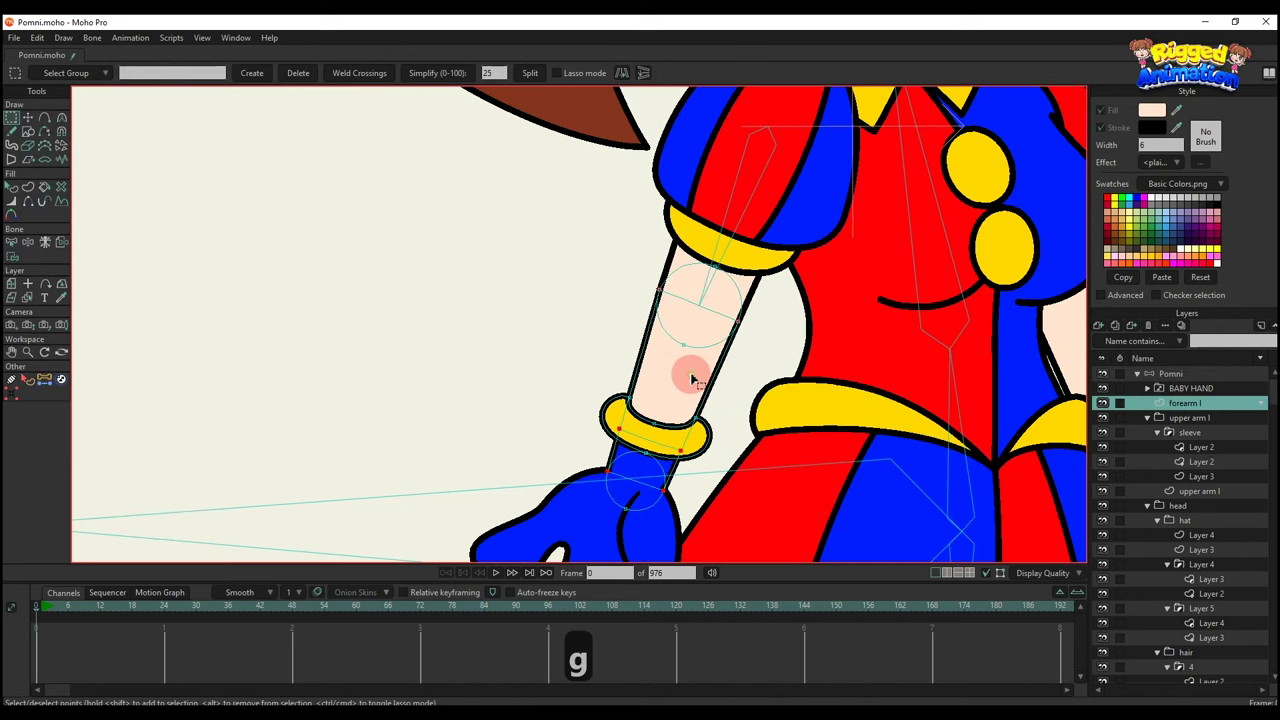
left_click_drag(680, 424, 678, 368)
left_click(631, 375, "alt")
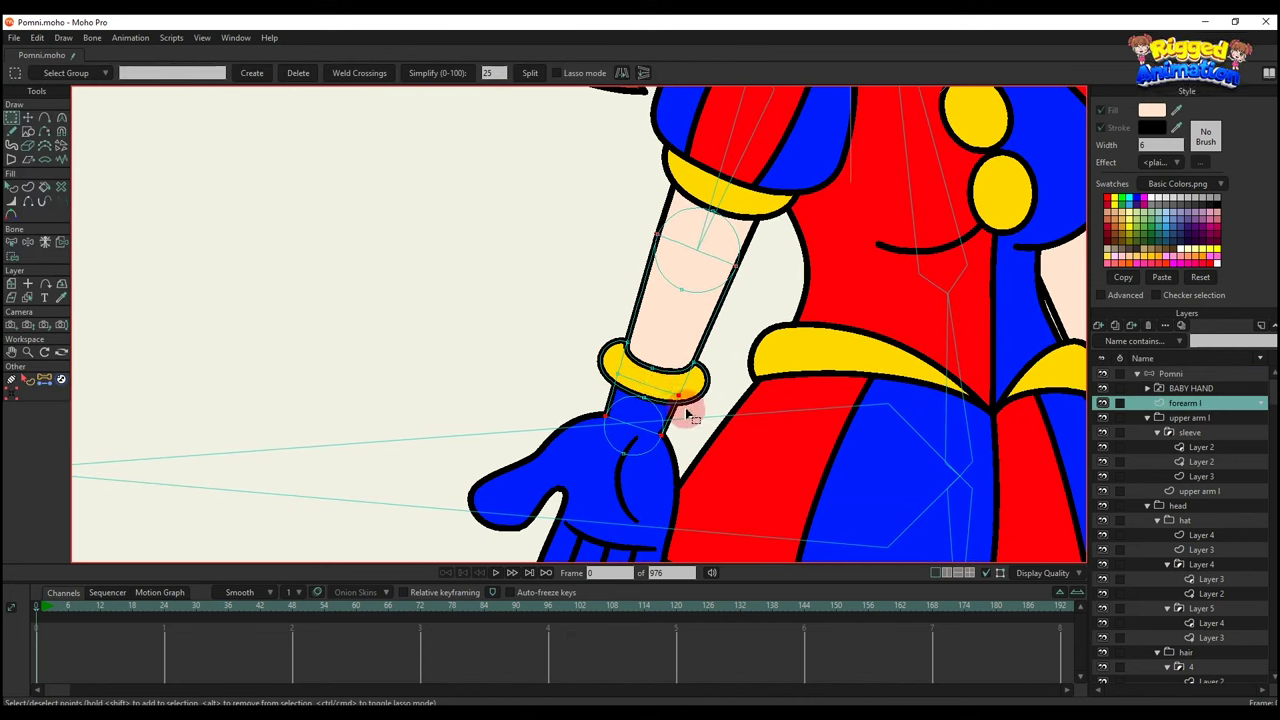
left_click(680, 376, "alt")
left_click(521, 79)
Create a forearm bone on Pomni between the forearm l midpoints, from X -0.1378, Y -0.1603 to X -0.1951, Y -0.3175.
key("g")
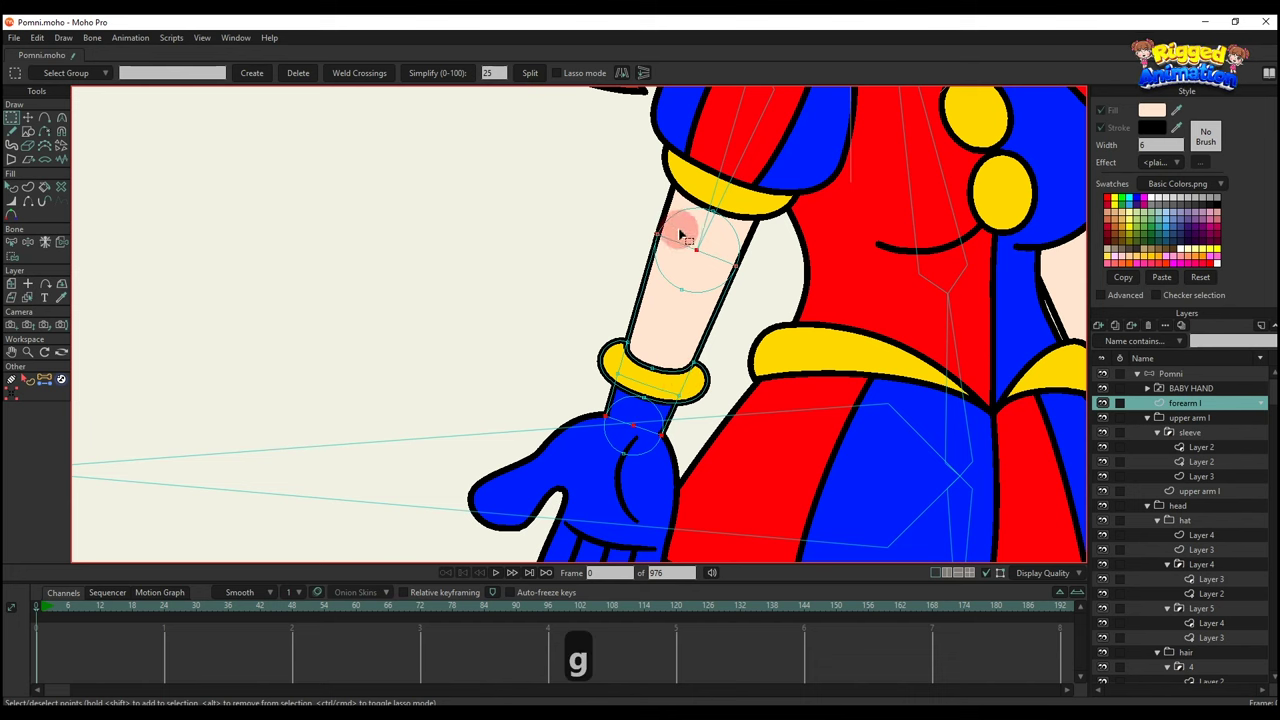
left_click(691, 253)
left_click(46, 382)
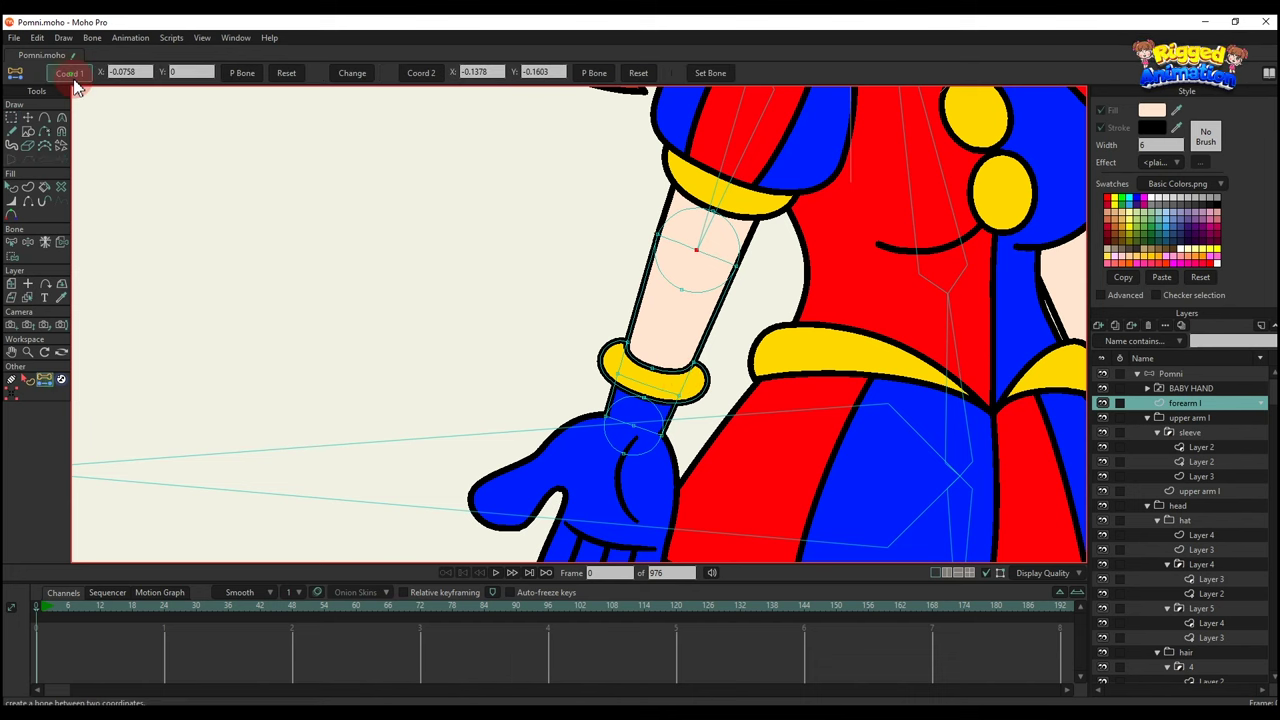
left_click(613, 439)
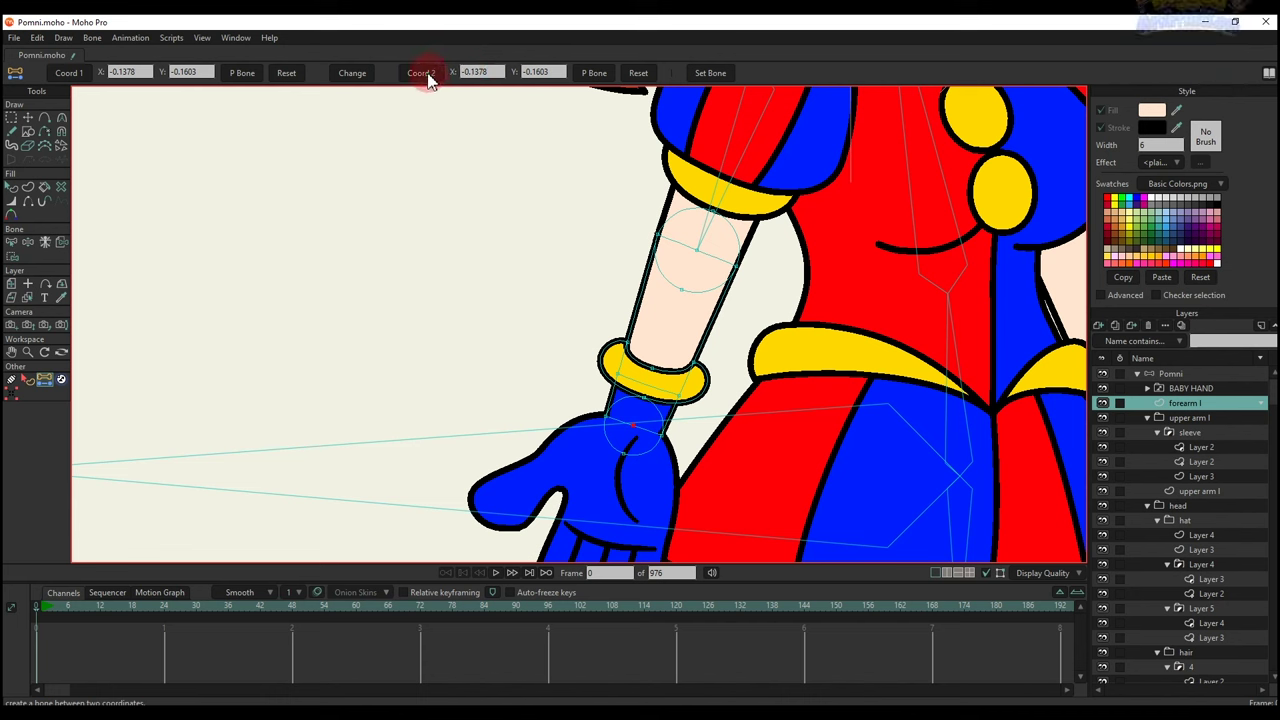
left_click(1181, 373)
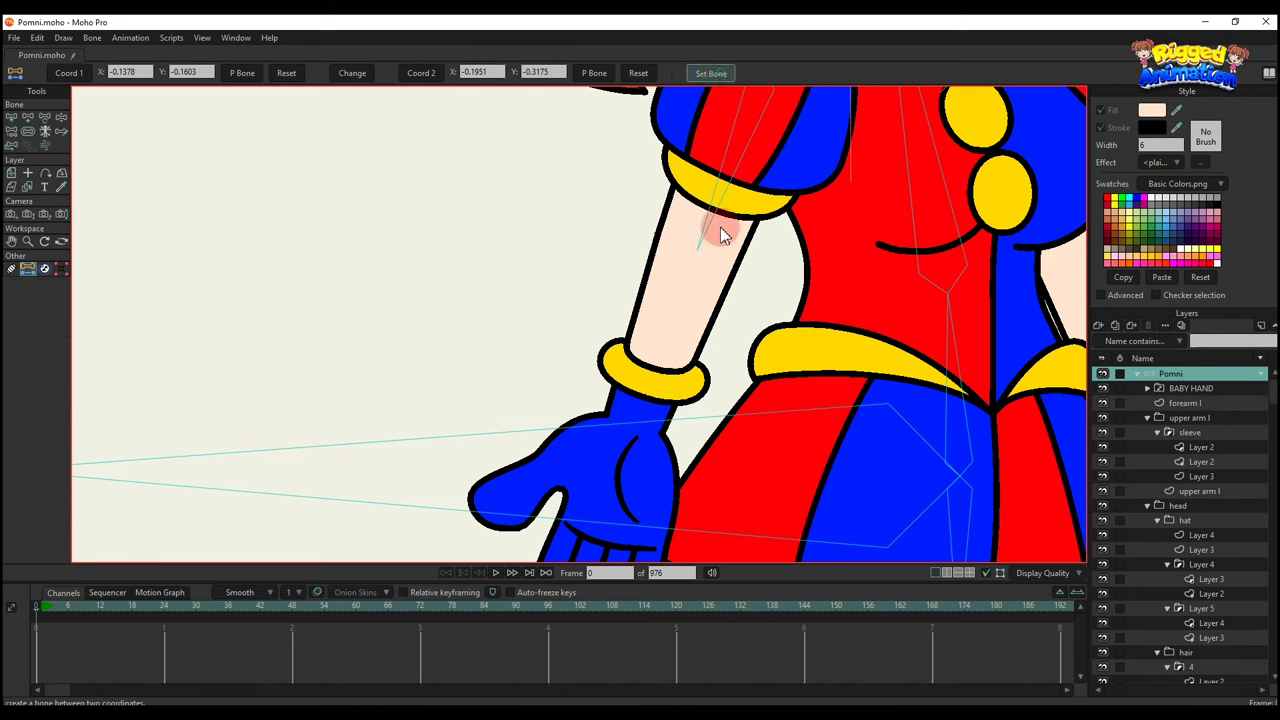
Select the left forearm bone and draw a child bone from the wrist into the blue-gloved hand.
scroll(716, 315, "down", 2)
left_click_drag(661, 386, 609, 466)
key("b")
left_click(672, 309)
key("a")
Expand the upper arm r group, select its upper arm r shape, and split the shape's end lines.
scroll(657, 423, "down", 2)
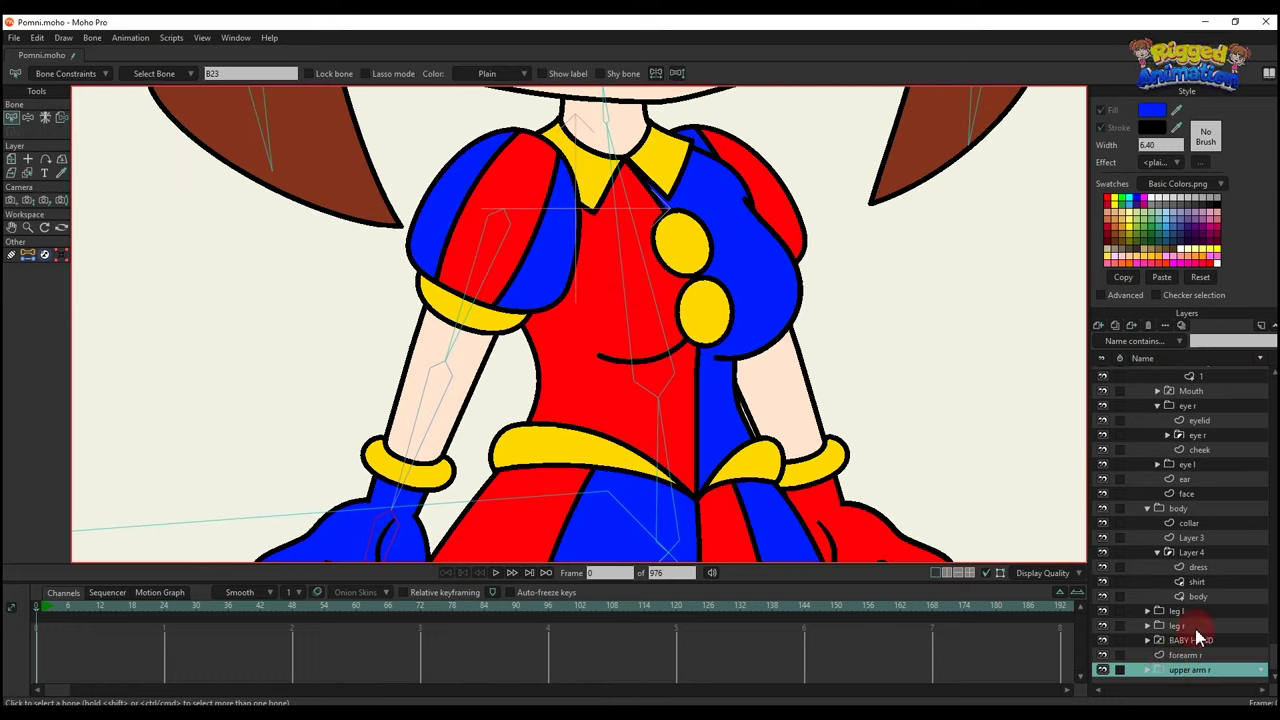
left_click(1147, 669)
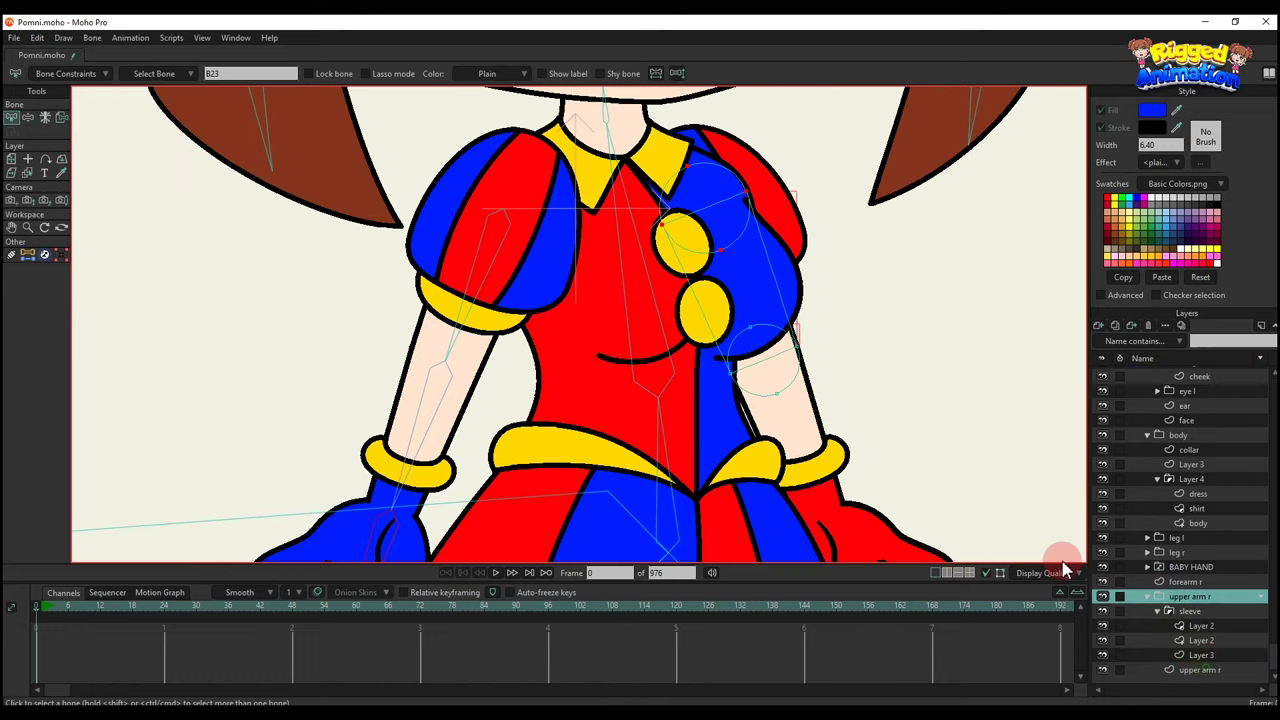
left_click(1200, 669)
key("g")
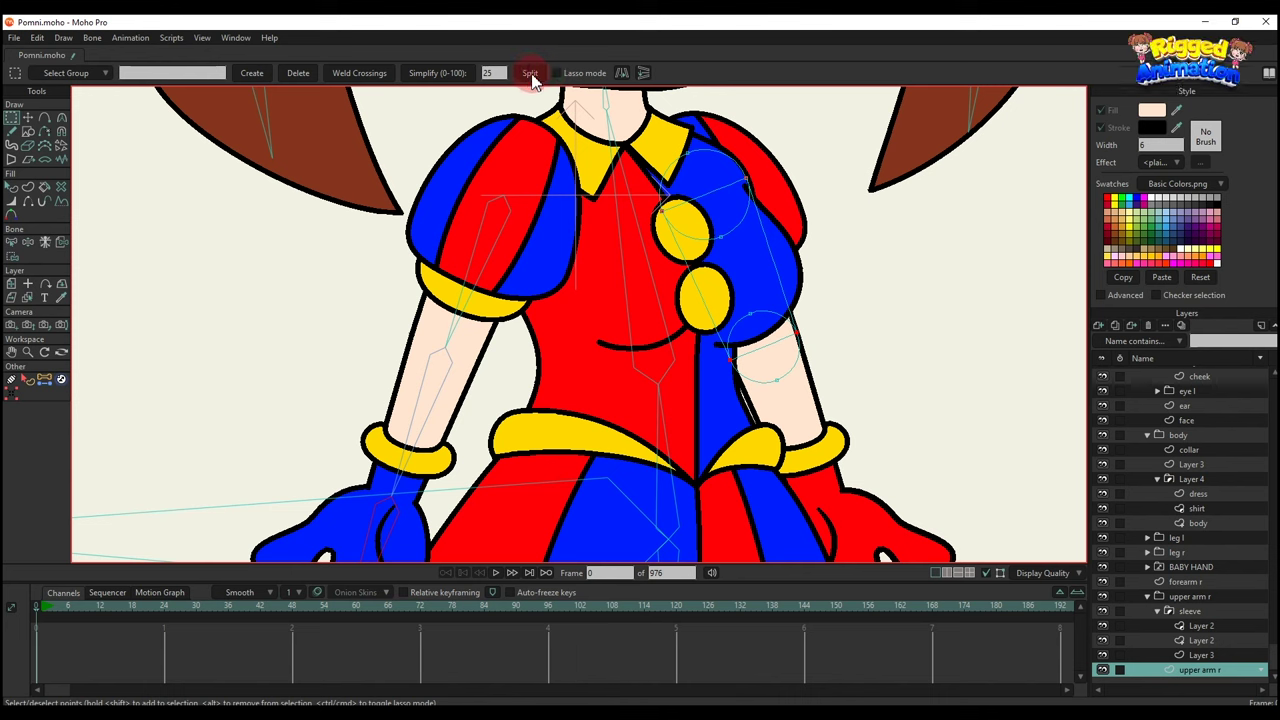
left_click(531, 75)
Record the upper arm r midpoints as bone coordinates: first X 0.1361, Y 0 and second X 0.1981, Y -0.1603.
left_click(704, 197)
left_click(44, 380)
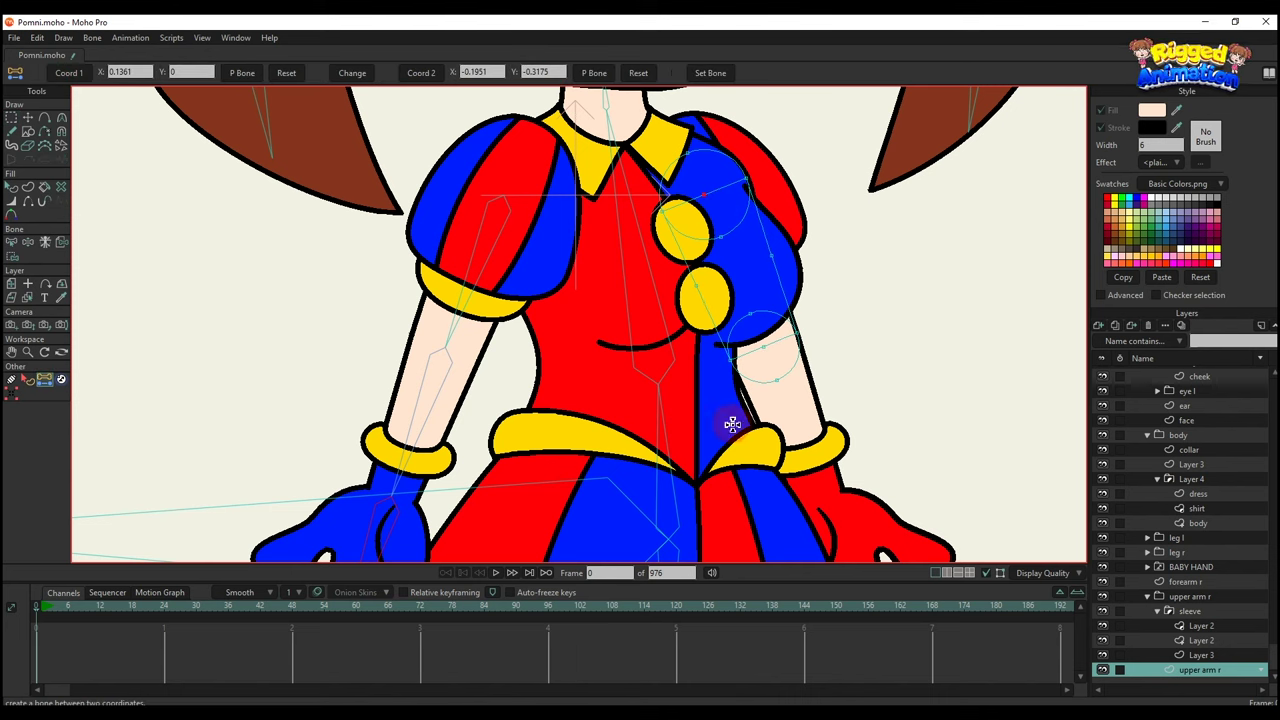
left_click(763, 347)
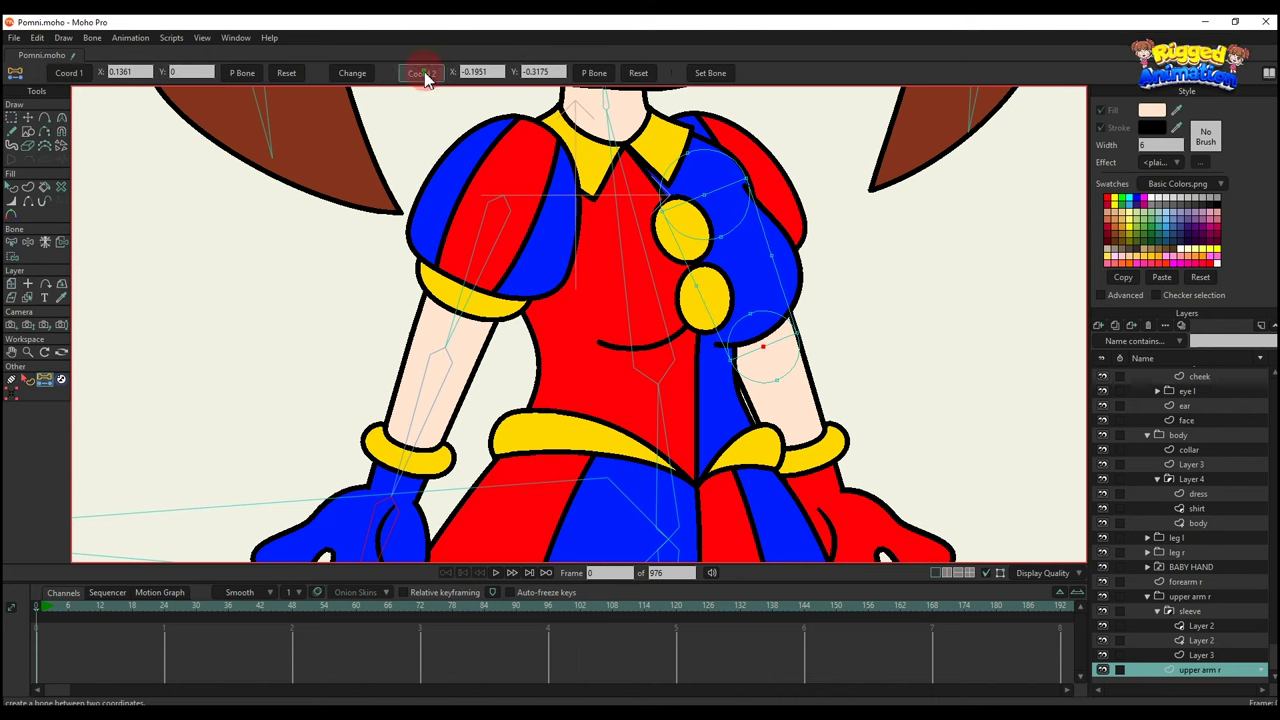
scroll(1197, 401, "up", 5)
Hide the Style window to give the layer list more room.
left_click(617, 47)
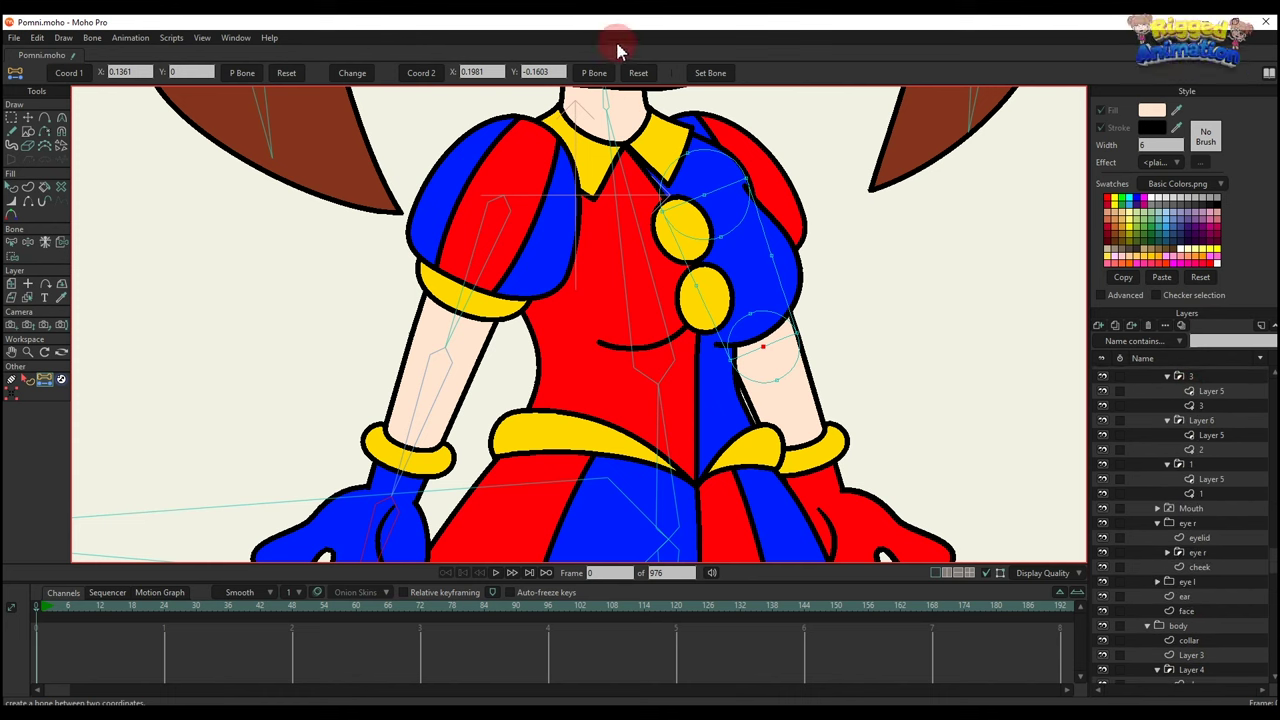
left_click(238, 37)
left_click(250, 95)
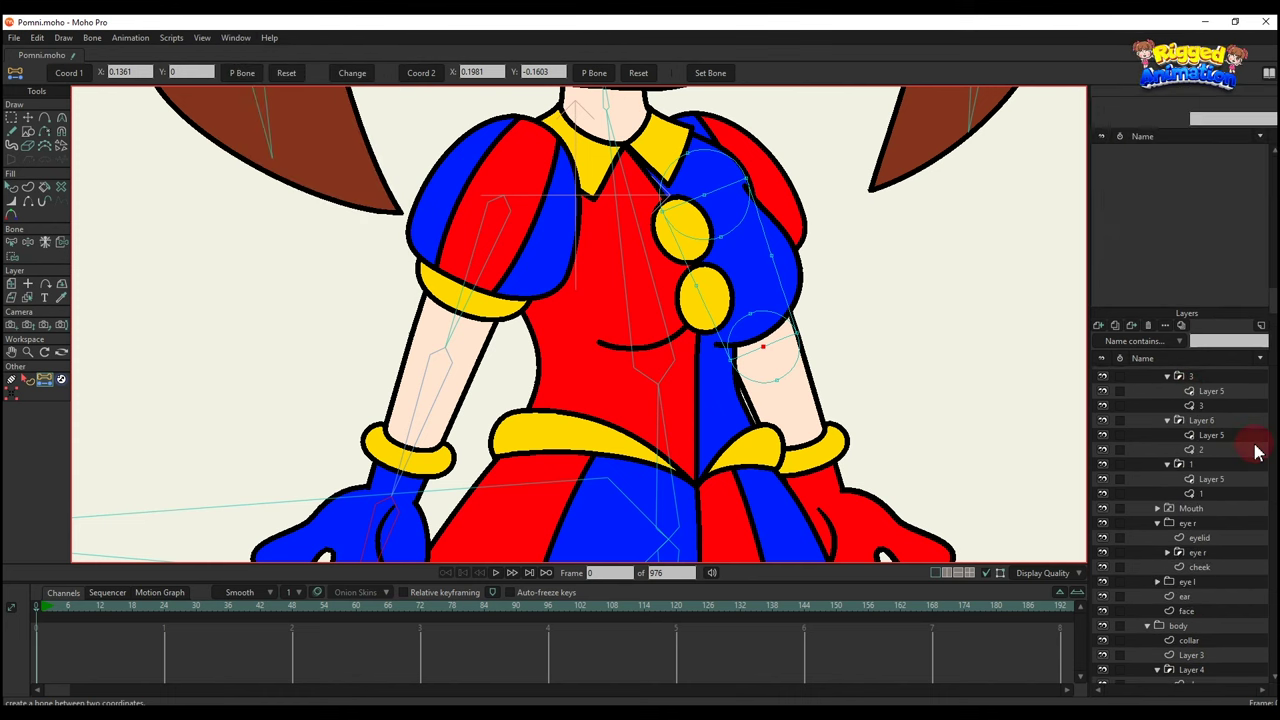
Collapse the hair, head and upper arm l groups, and create the upper arm r bone on the Pomni layer from the recorded coordinates.
scroll(1173, 236, "up", 2)
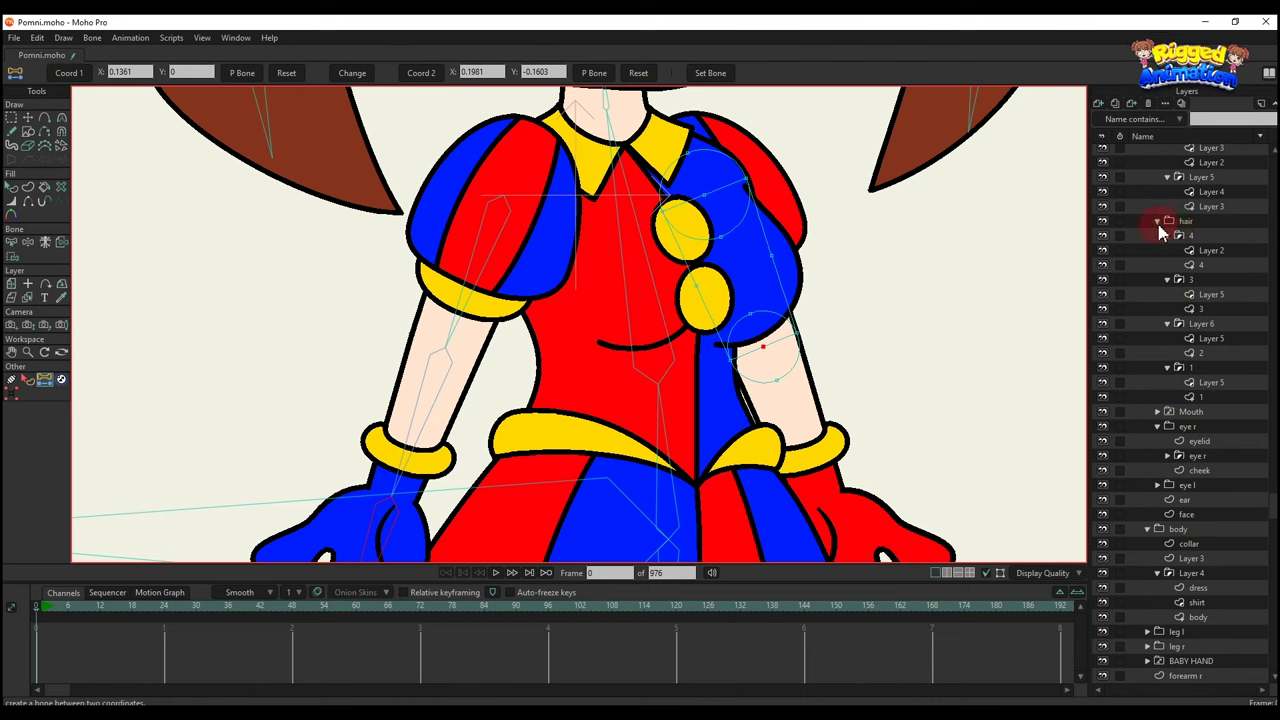
left_click(1158, 223)
left_click(1148, 157)
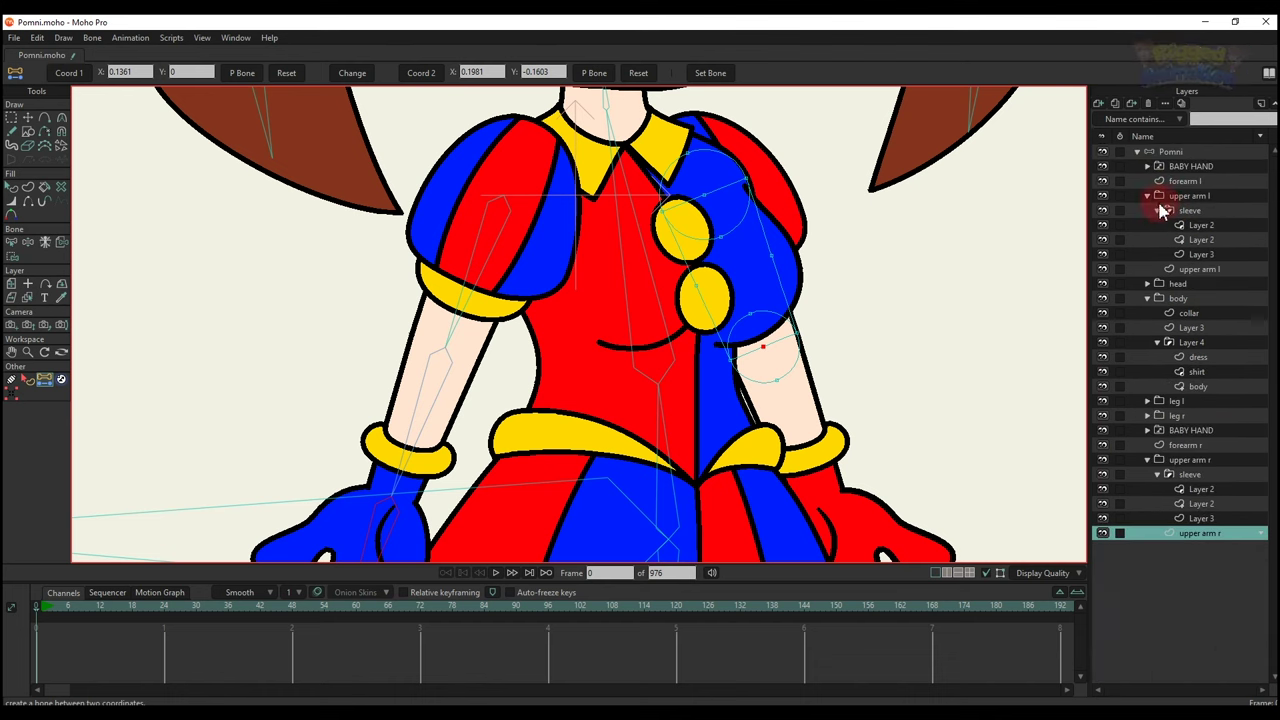
left_click(1148, 196)
left_click(1172, 153)
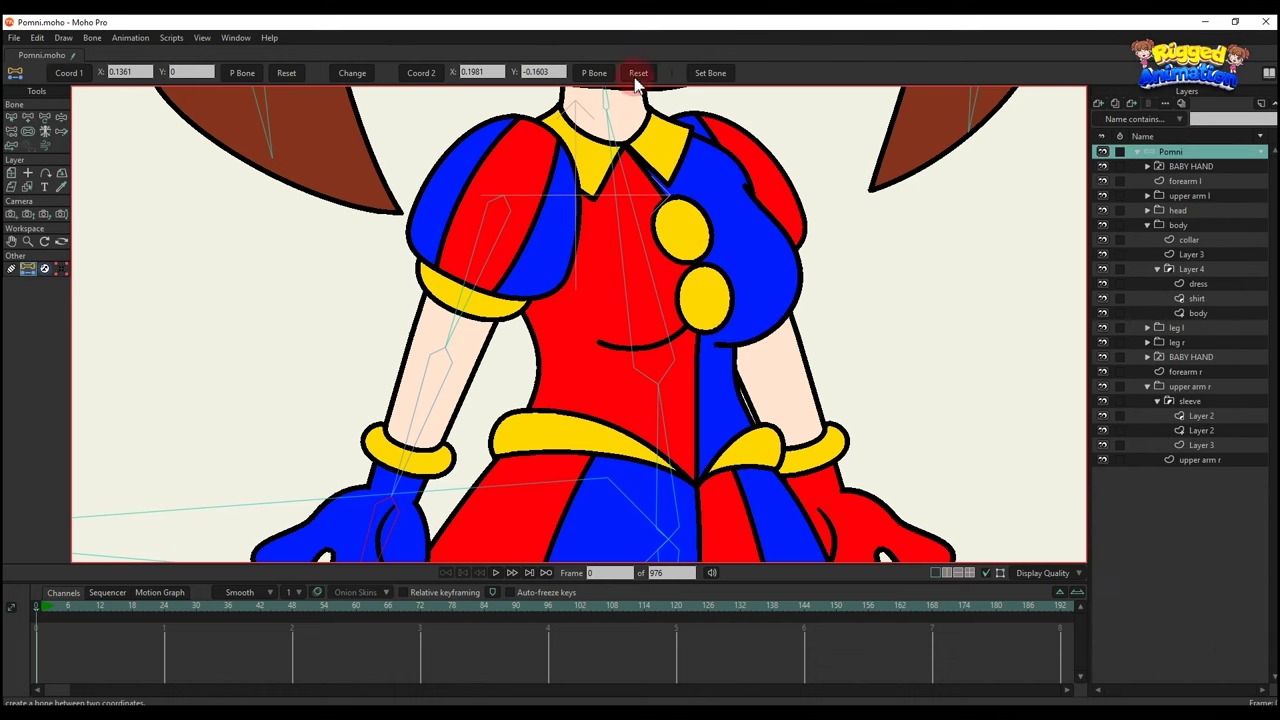
left_click(718, 75)
Select the forearm r shape and split its end lines at the elbow and wrist to get their midpoints.
right_click(796, 401, "alt")
left_click_drag(791, 330, 790, 310)
scroll(790, 311, "down", 2)
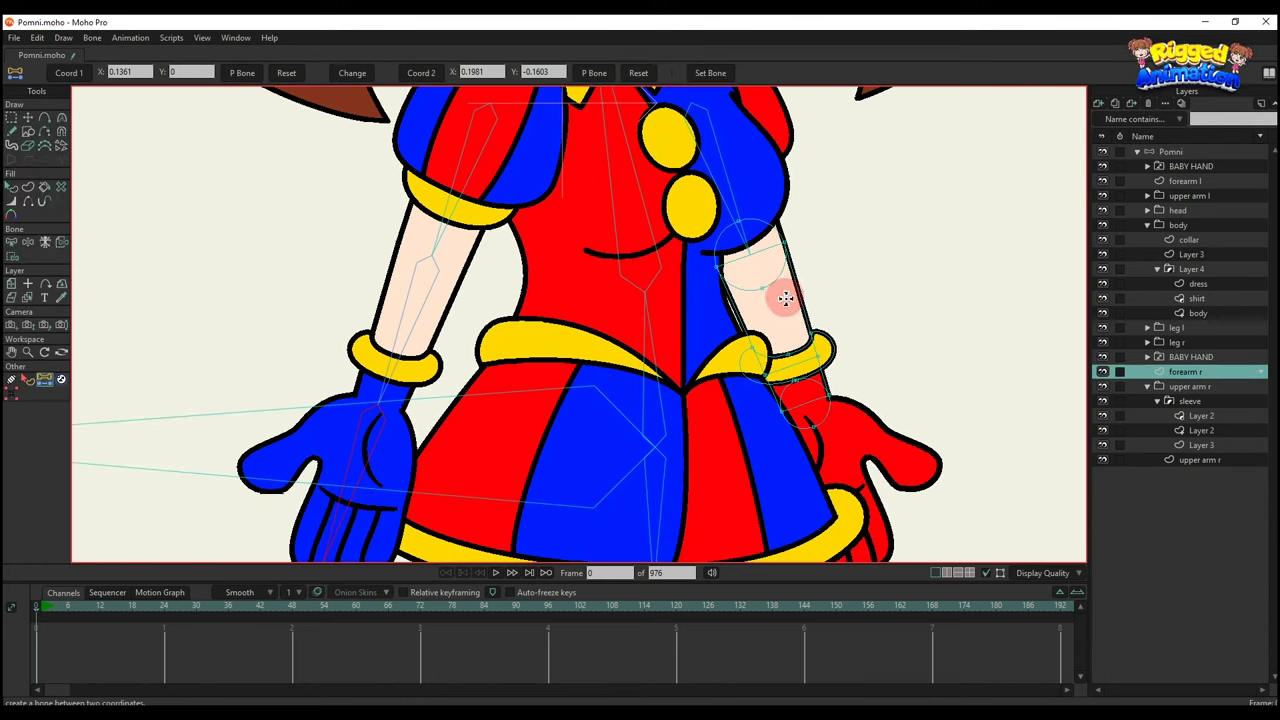
key("g")
scroll(757, 271, "down", 2)
scroll(775, 305, "up", 2)
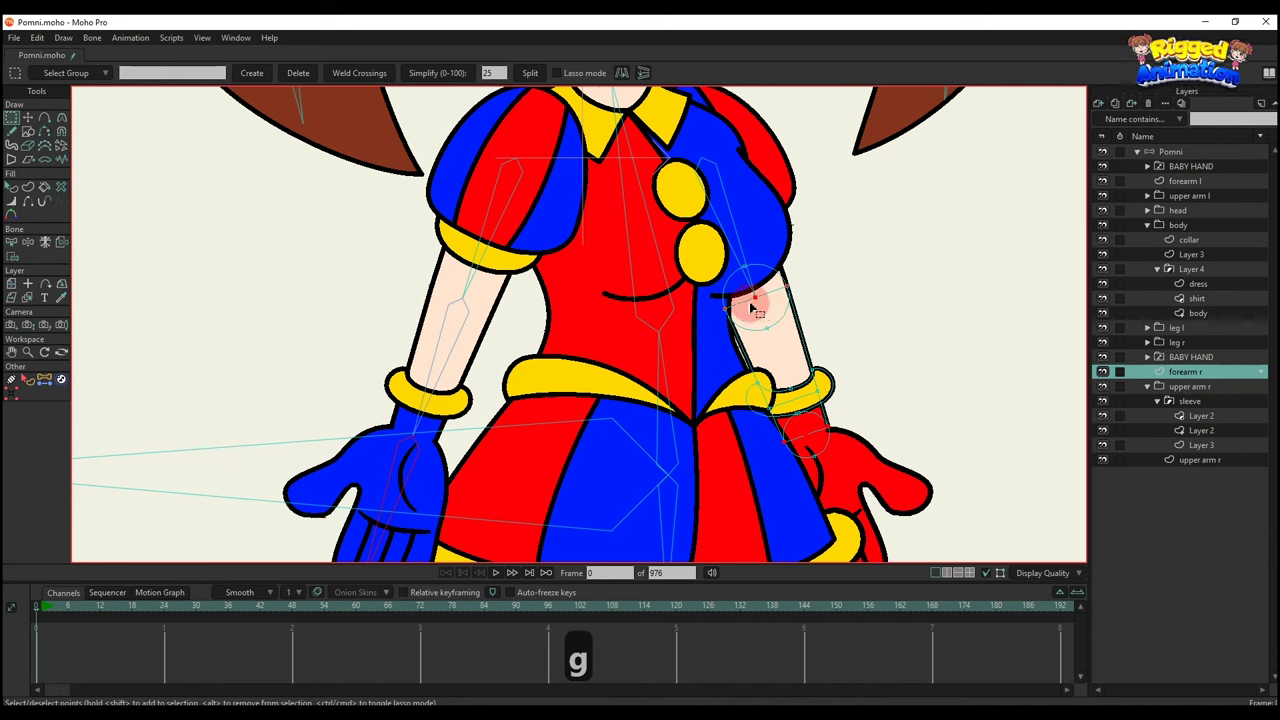
Create the forearm r bone on the Pomni layer from X 0.1981, Y -0.1603 at the elbow midpoint to X 0.2555, Y -0.3176 at the wrist midpoint.
left_click(43, 242)
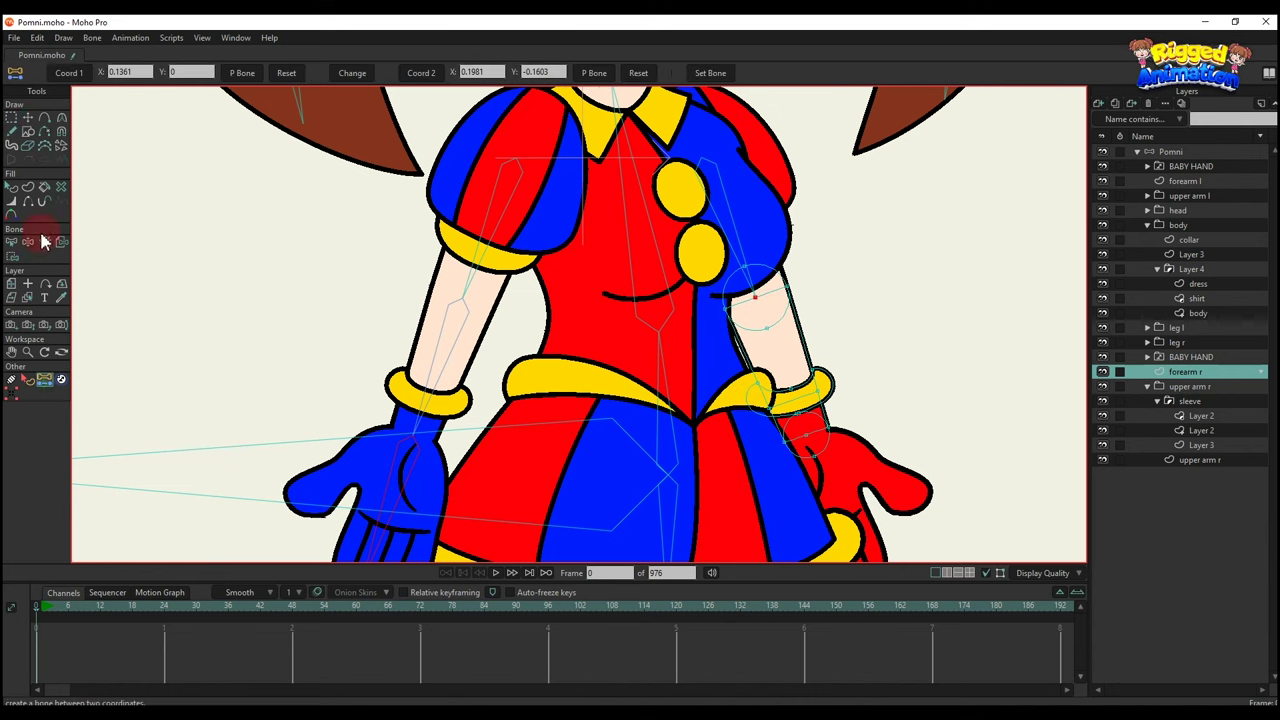
left_click(74, 75)
left_click(805, 434)
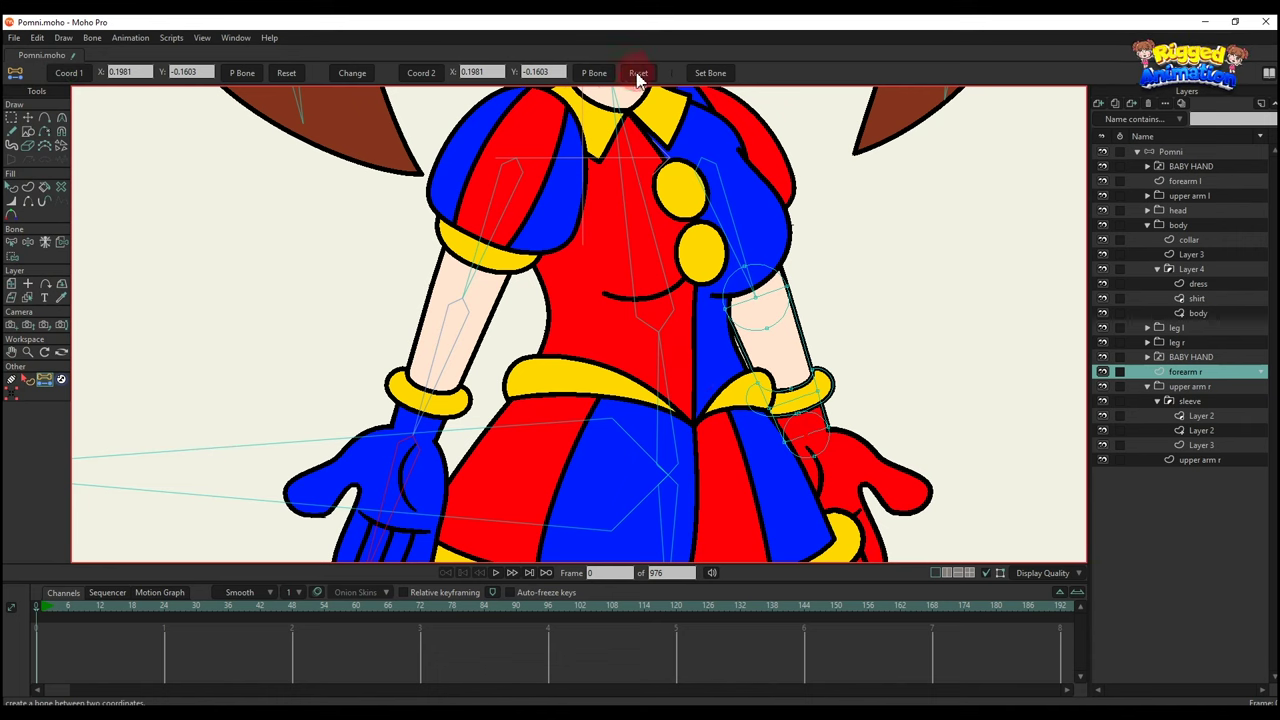
left_click(421, 72)
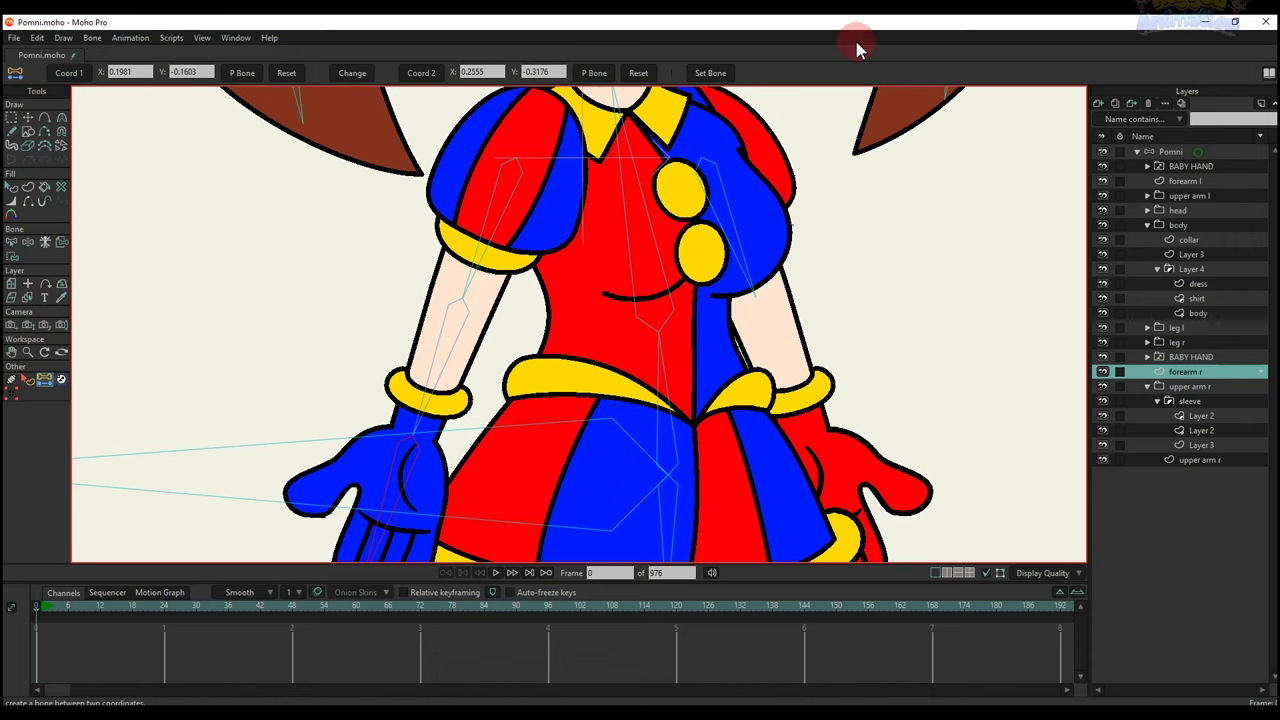
left_click(710, 72)
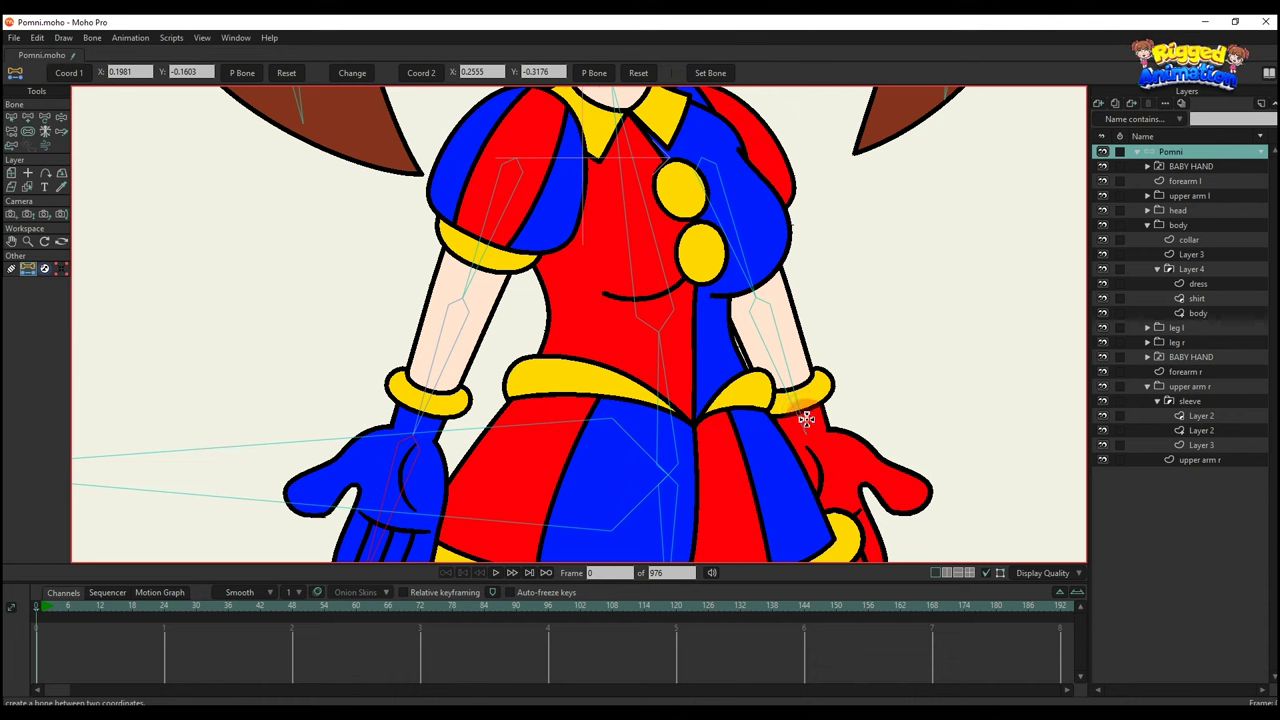
Select the new forearm bone and draw a child bone from the wrist into the red-gloved hand.
key("b")
scroll(810, 430, "down", 3)
key("a")
left_click_drag(840, 355, 864, 450)
scroll(822, 410, "down", 4)
scroll(752, 390, "up", 4)
Select the hip bone, draw a two-bone chain down the outer red skirt panel beside the blue glove, and check its parent.
key("b")
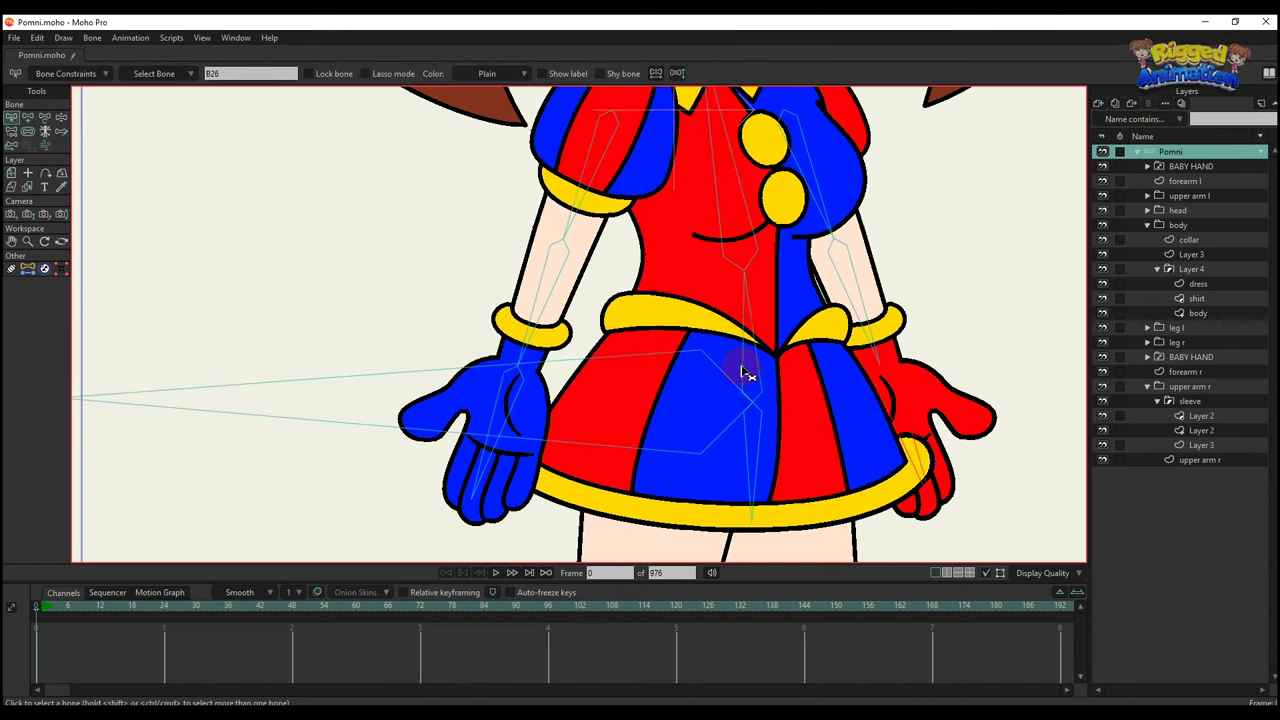
left_click(746, 370)
scroll(757, 380, "down", 3)
key("a")
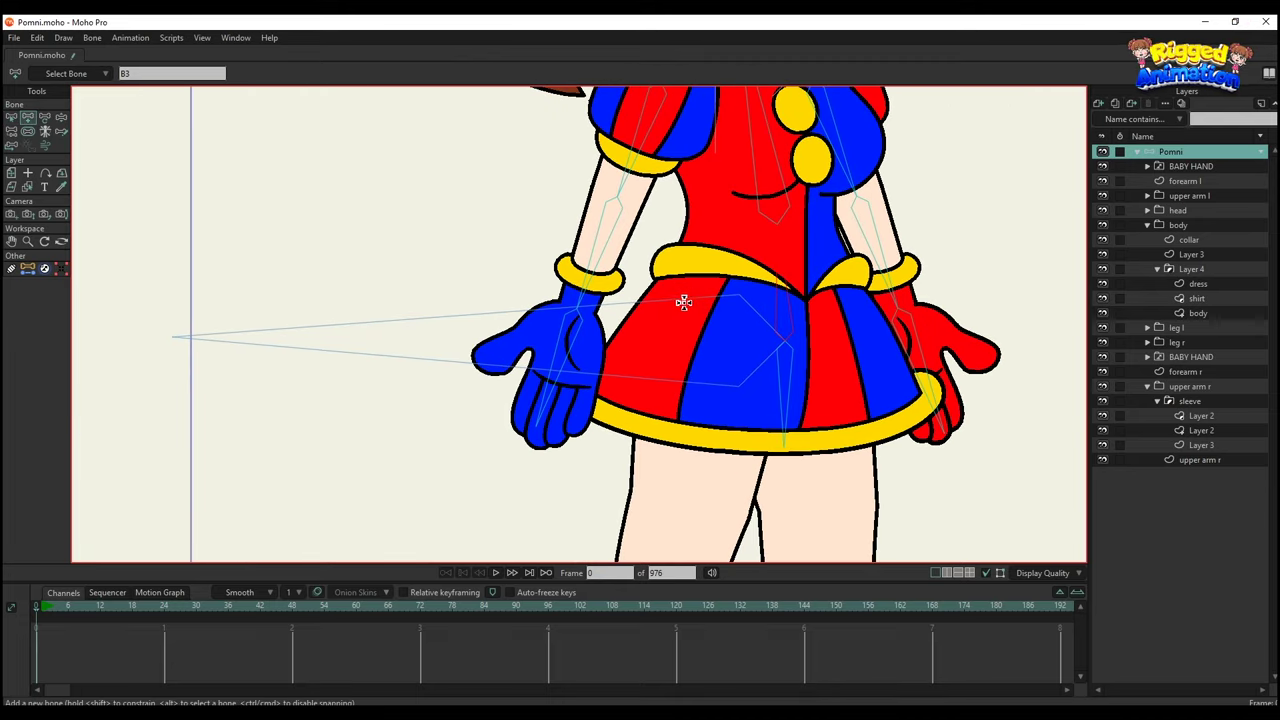
scroll(682, 298, "up", 1)
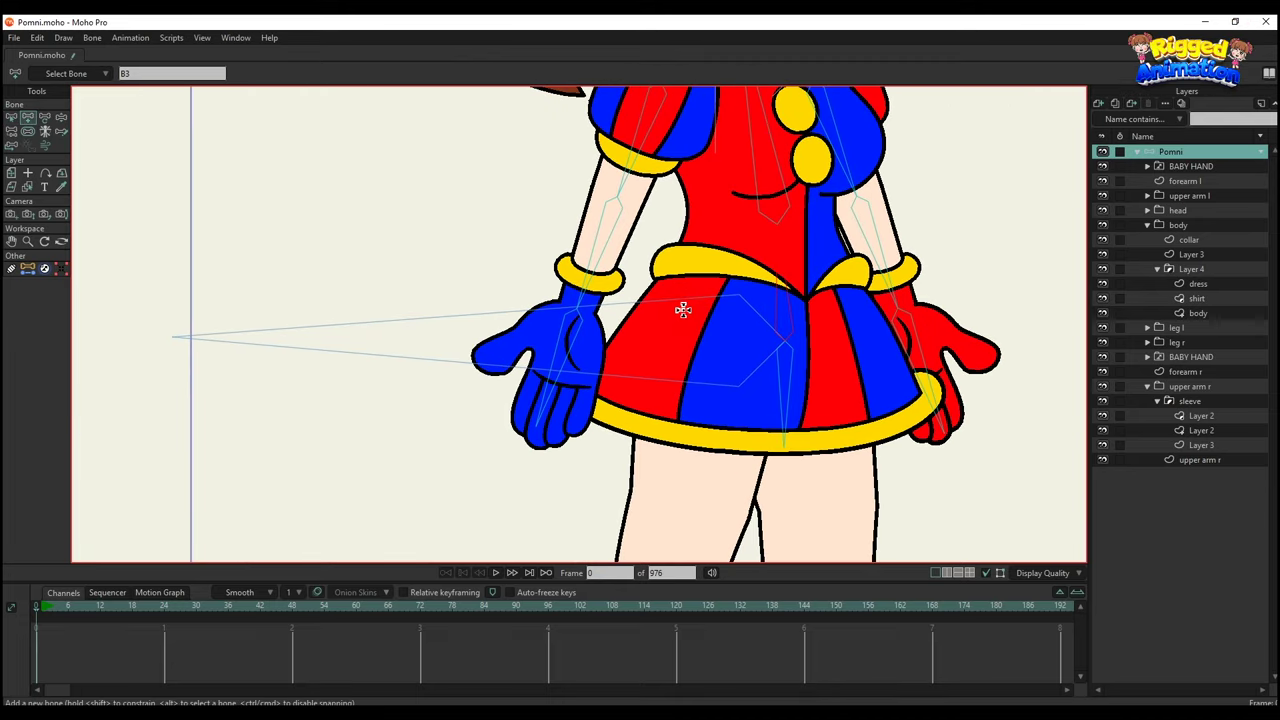
left_click_drag(655, 365, 619, 418)
key("z")
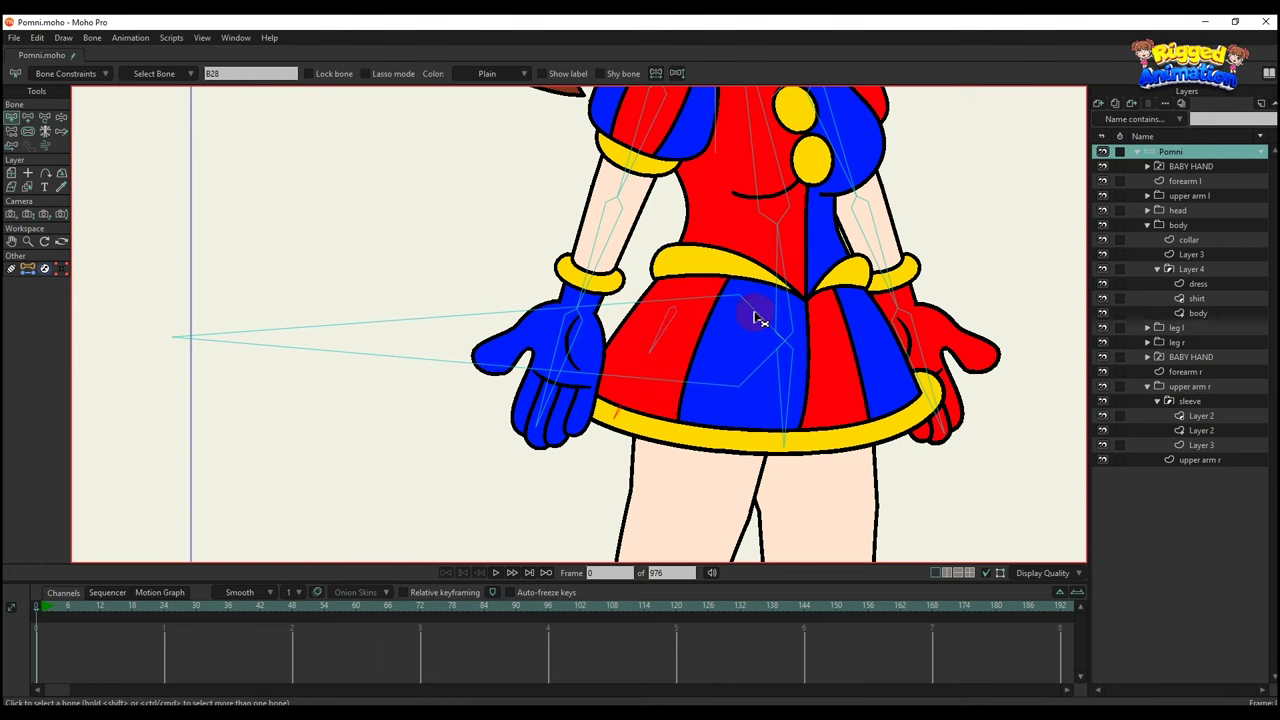
key("p")
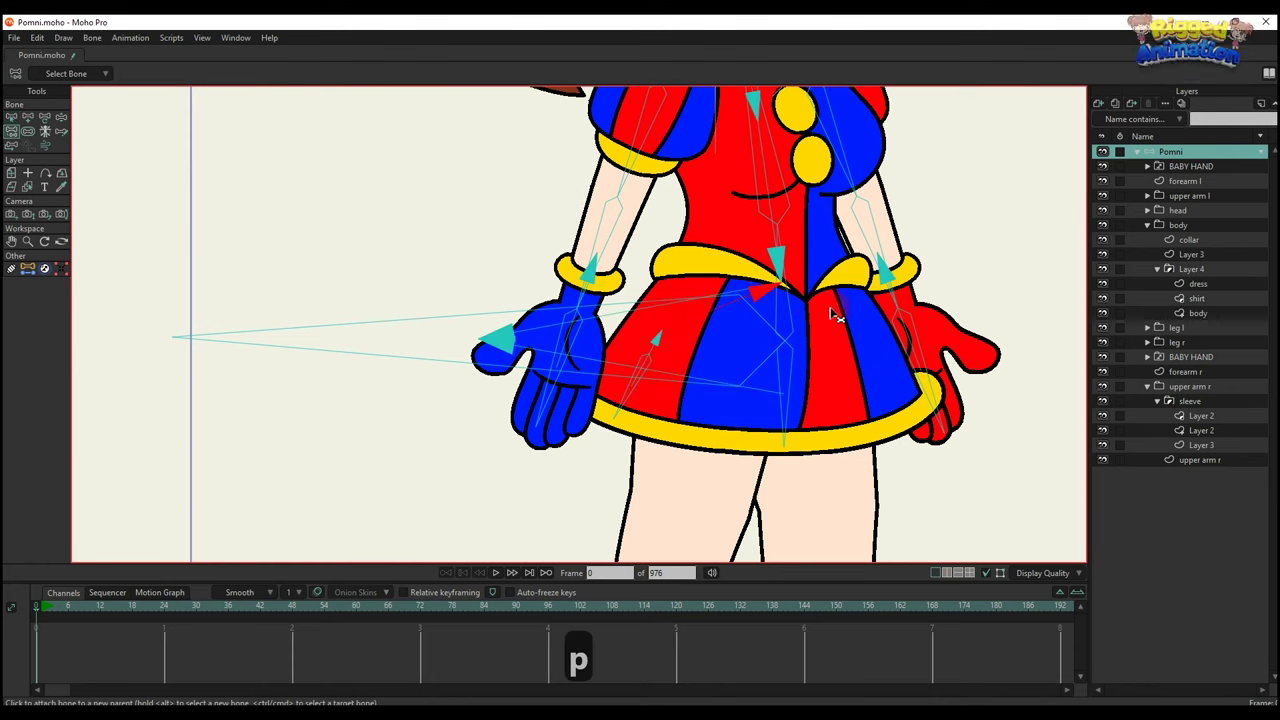
key("n")
Select the hip bone again and draw a two-bone chain down the blue skirt panel beside the red glove.
key("b")
key("a")
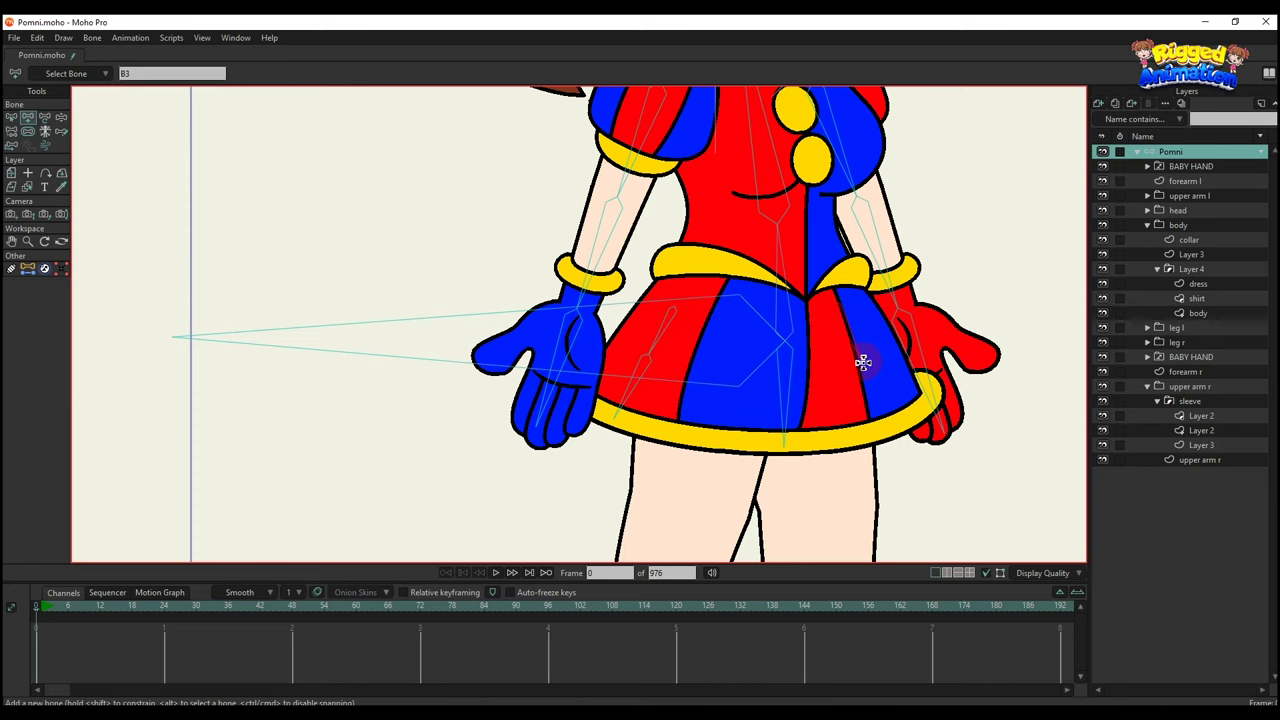
key("t")
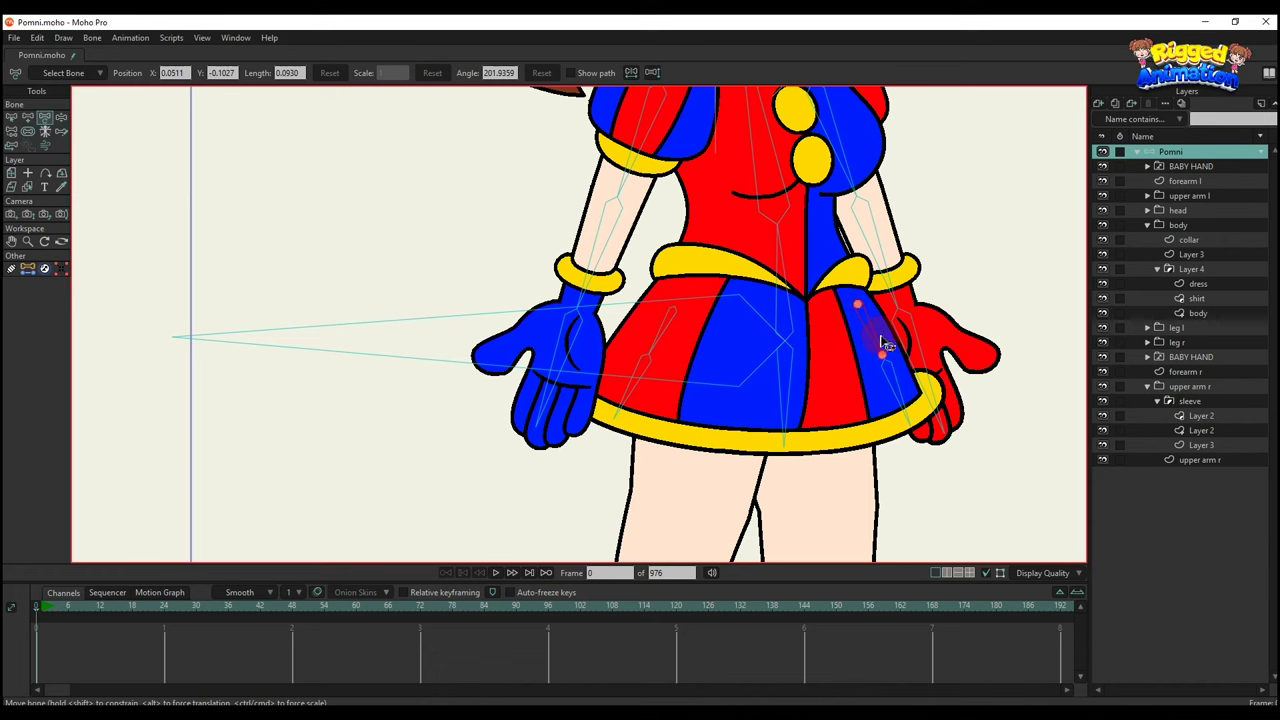
From the hip bone, draw a two-bone chain down the wide blue middle panel of the skirt.
key("b")
key("a")
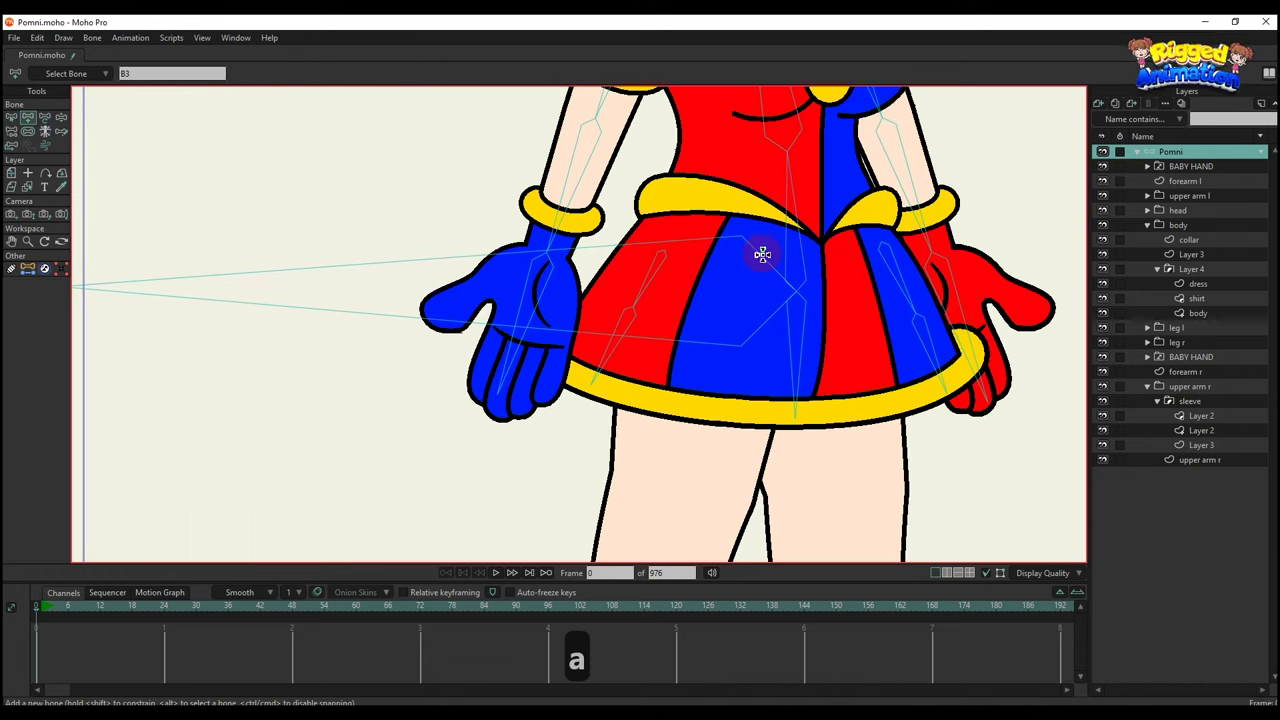
left_click_drag(762, 255, 748, 313)
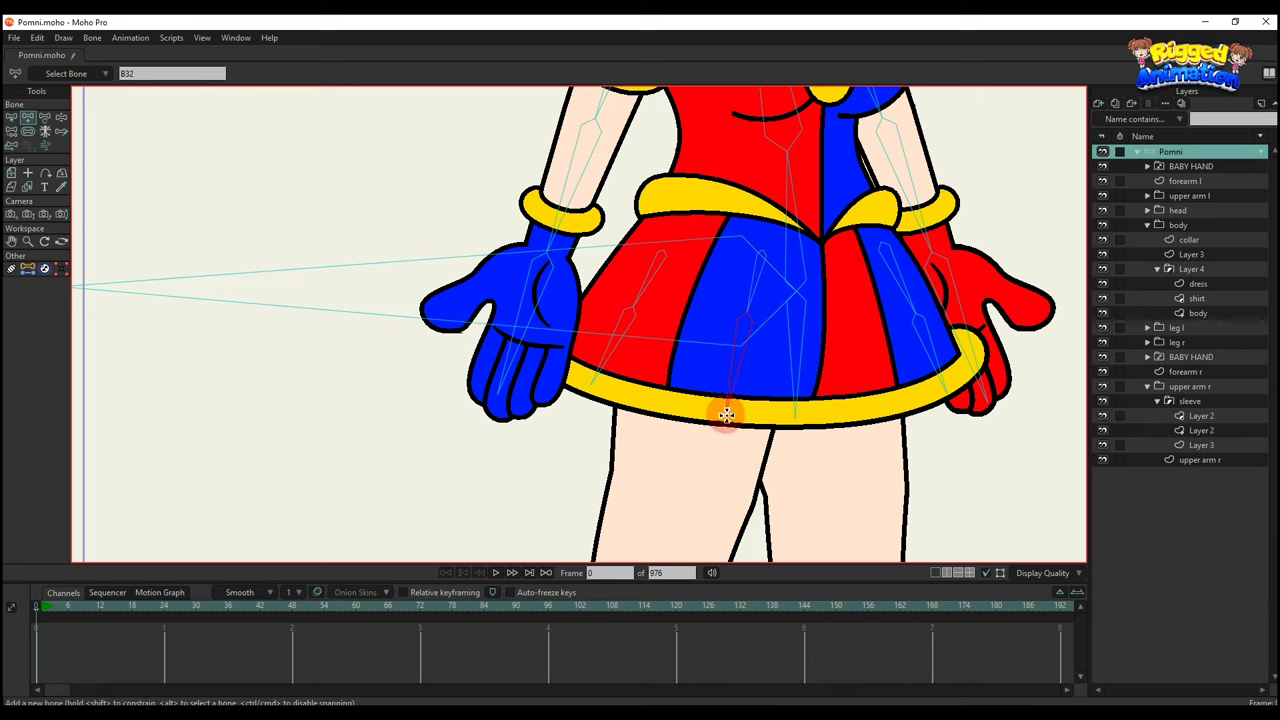
From the hip bone, draw two bones down the red skirt panel between the two blue ones.
key("b")
left_click(828, 260)
key("a")
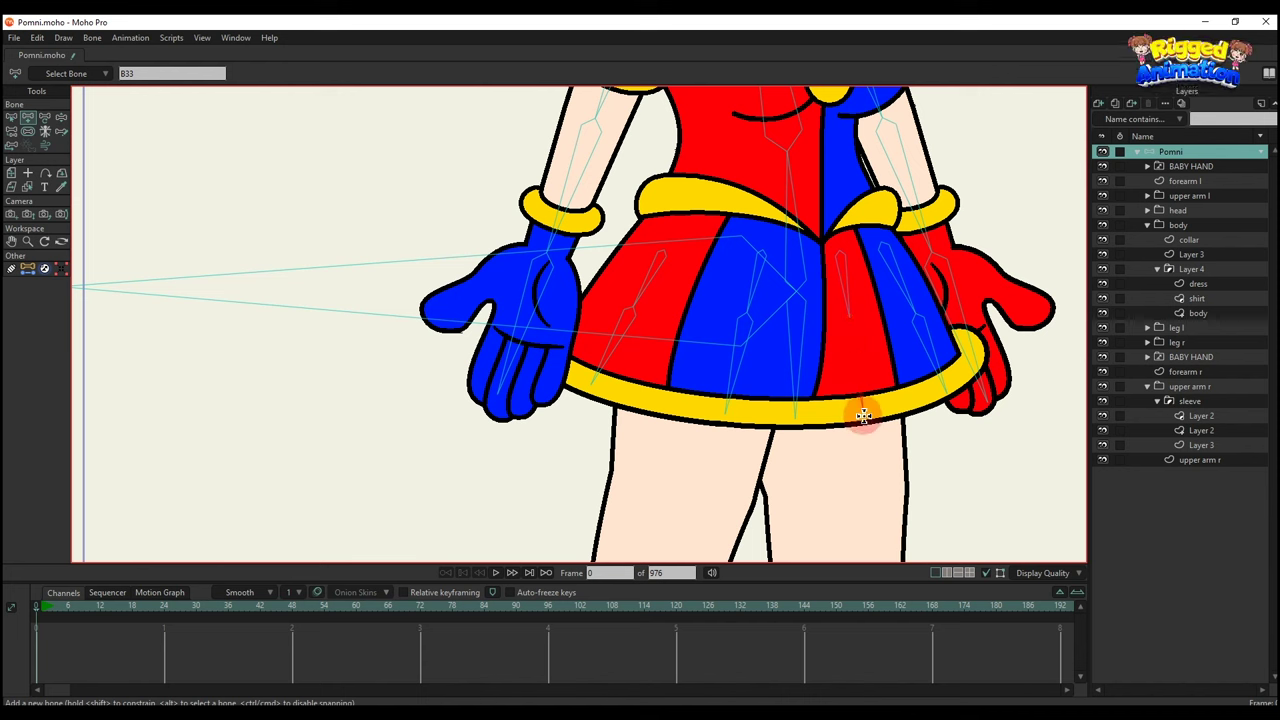
Select the dress layer and add points along the skirt's side edges and panel lines.
scroll(745, 260, "up", 2)
right_click(754, 226, "alt")
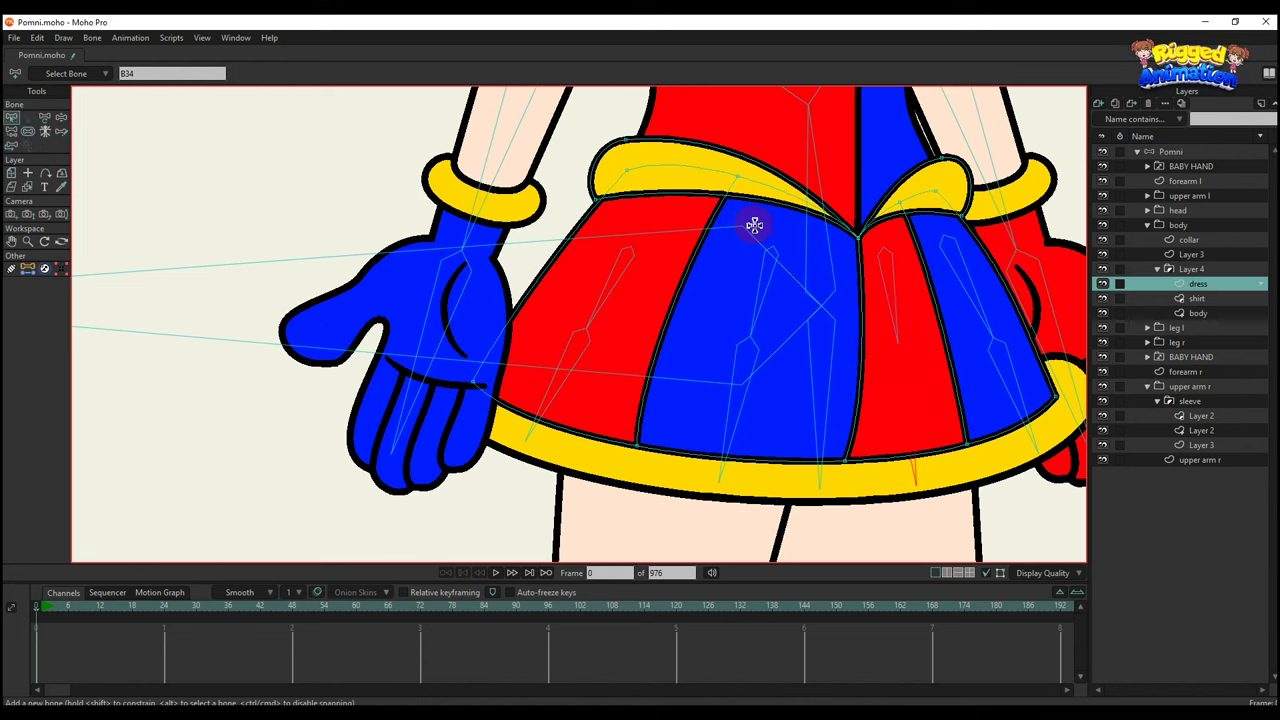
key("a")
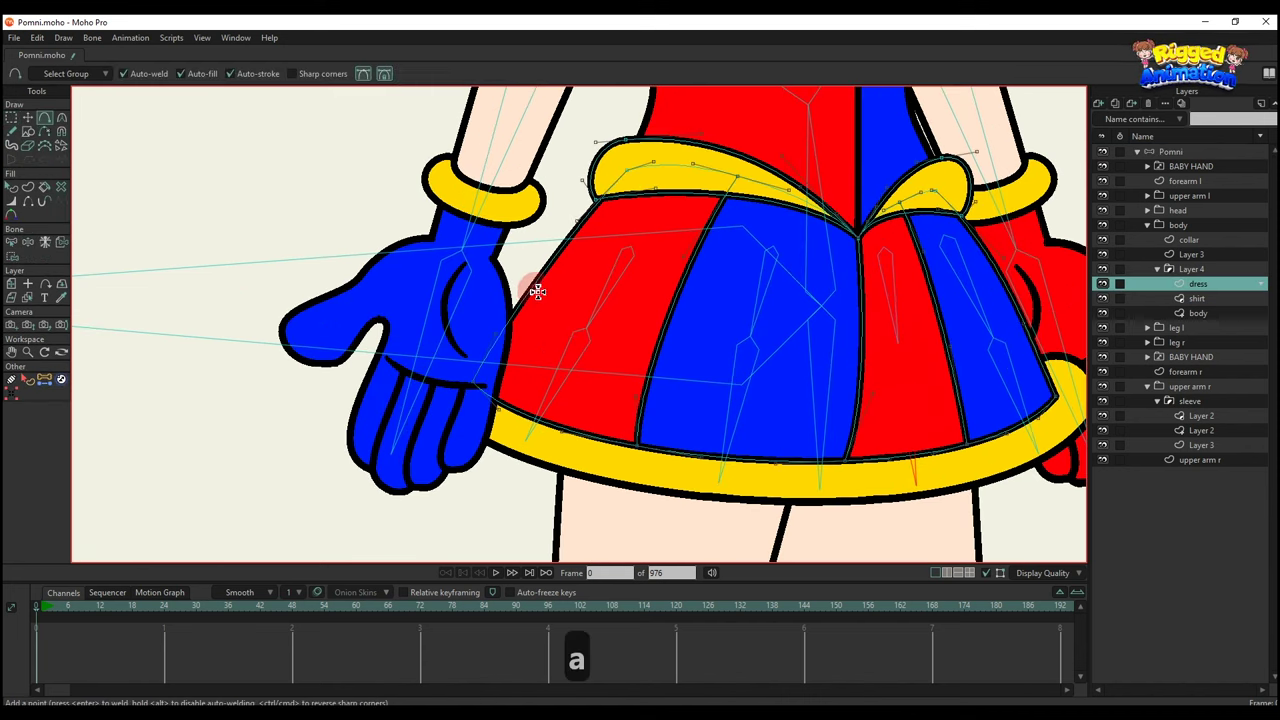
scroll(531, 290, "up", 1)
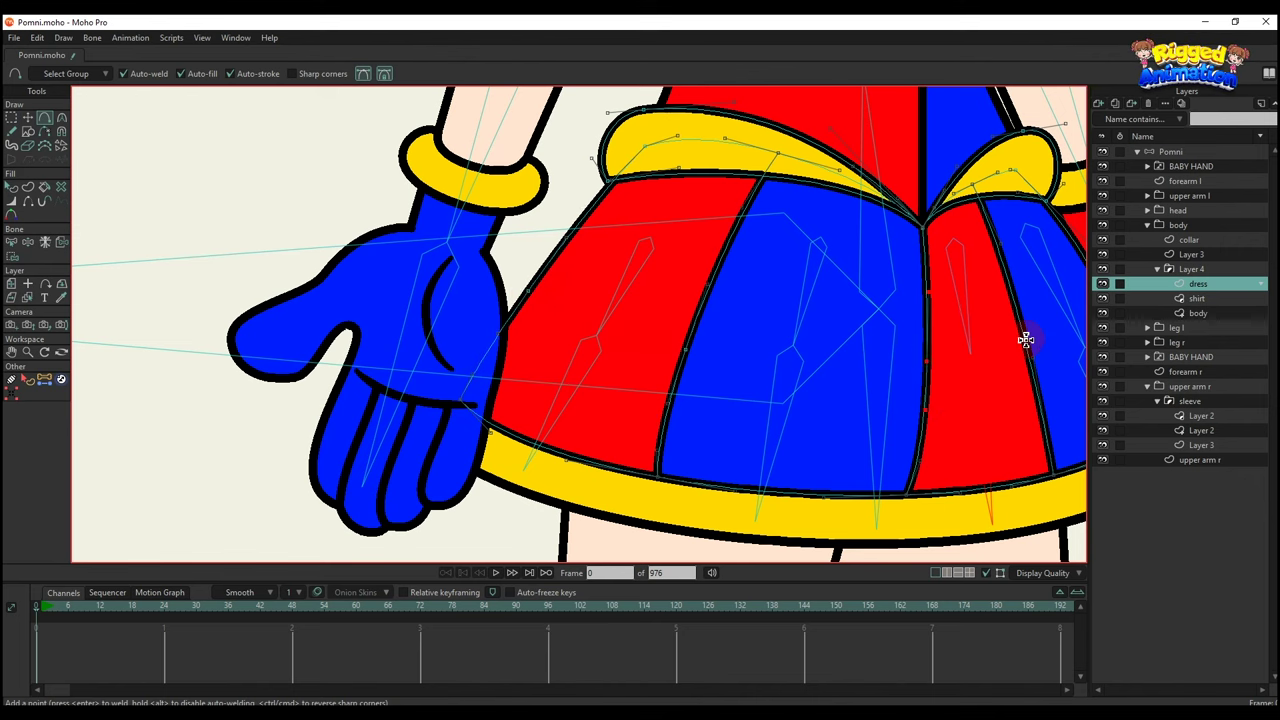
left_click_drag(1025, 340, 728, 338)
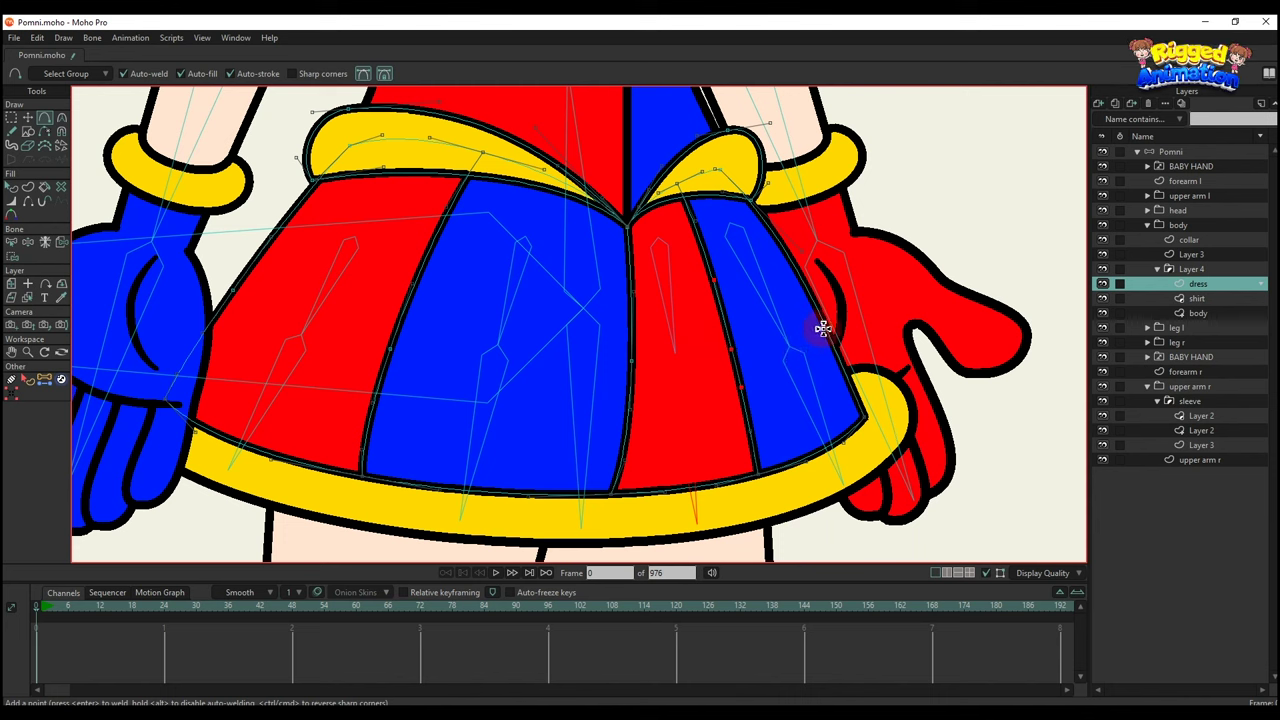
scroll(694, 405, "down", 4)
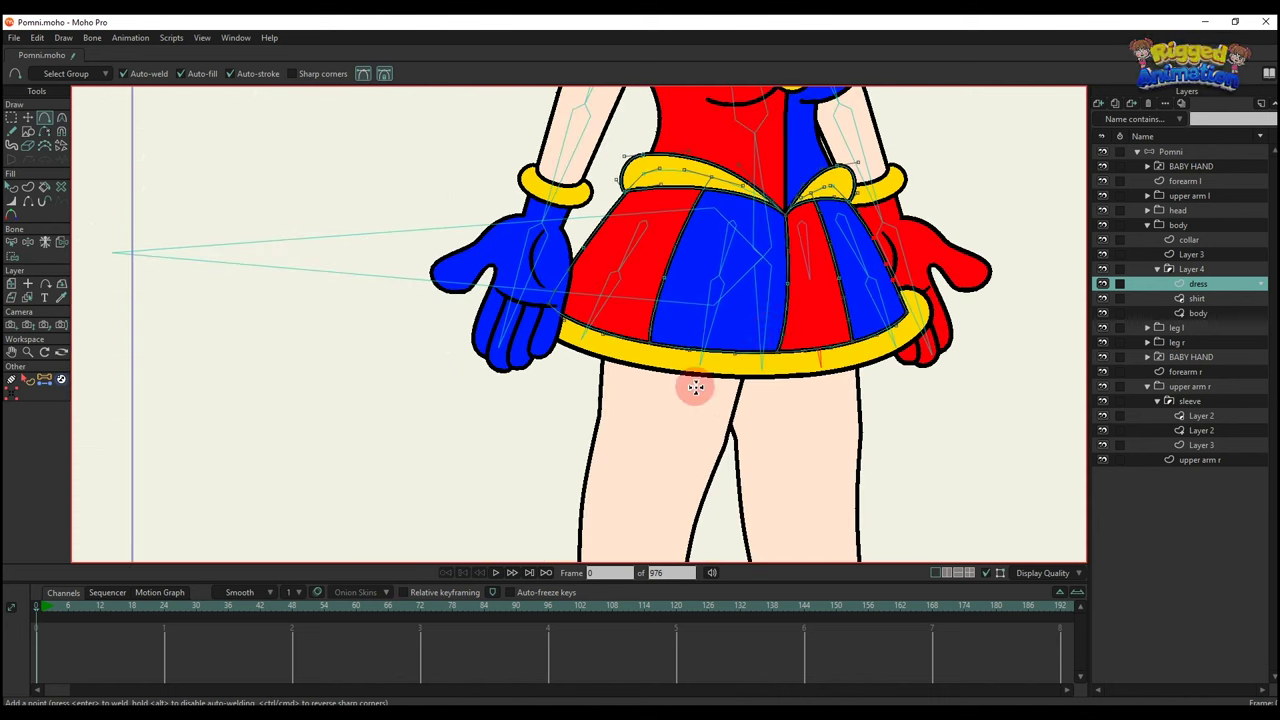
Select the thigh shape in the leg l group and split its hip and knee end lines.
left_click(689, 351)
scroll(686, 349, "up", 3)
key("g")
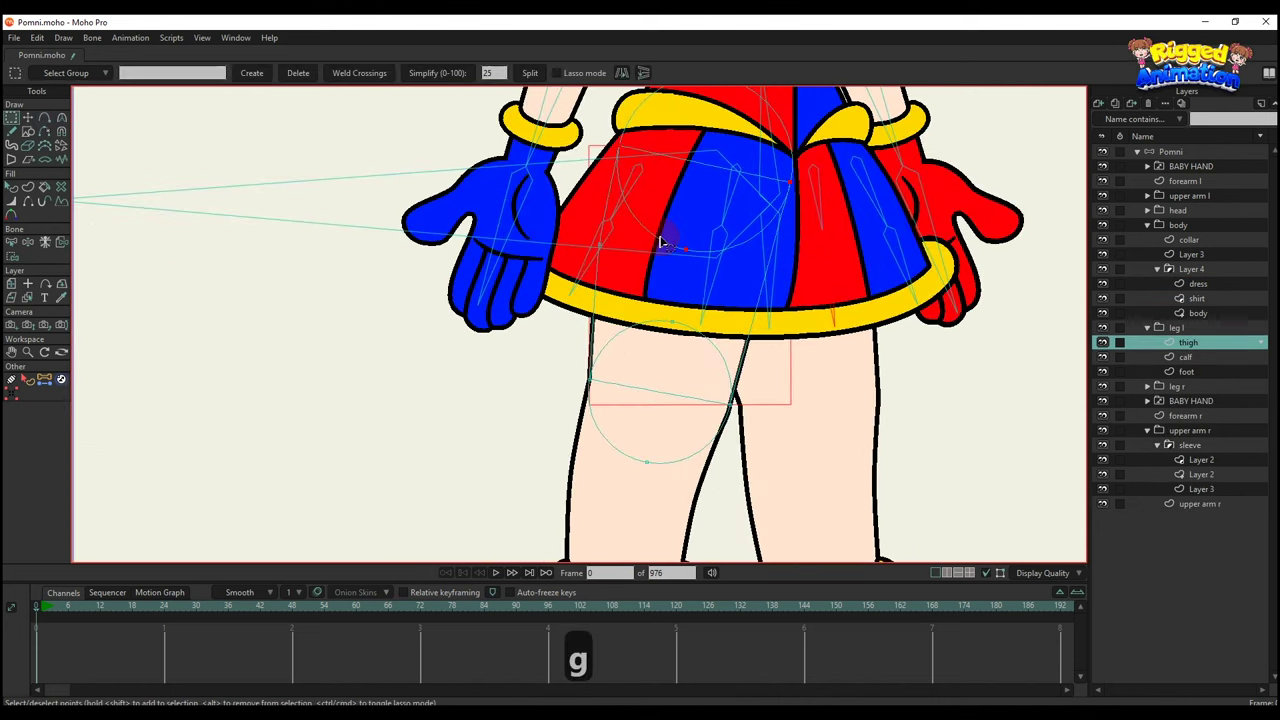
left_click(632, 280)
left_click_drag(643, 264, 643, 299)
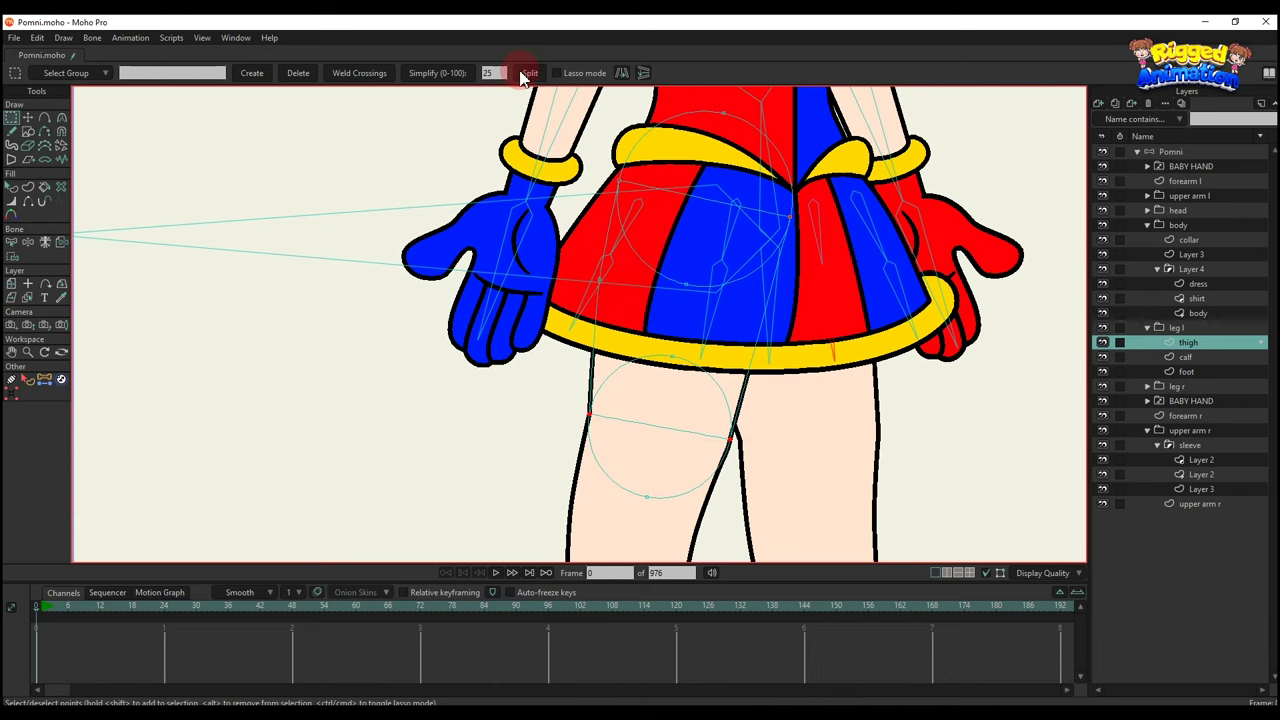
Record the thigh midpoints as X 0.0190, Y -0.3149 and X -0.0357, Y -0.5875, and create the thigh bone on the Pomni layer.
left_click(760, 279)
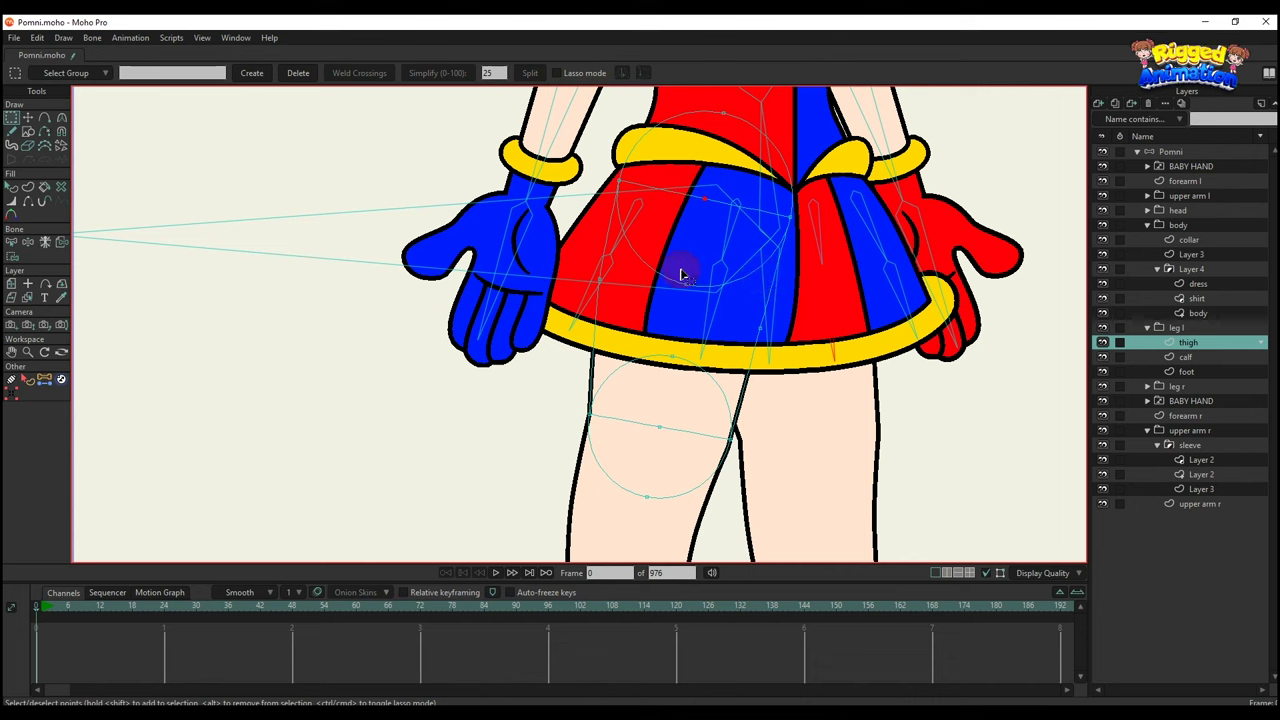
left_click(62, 132)
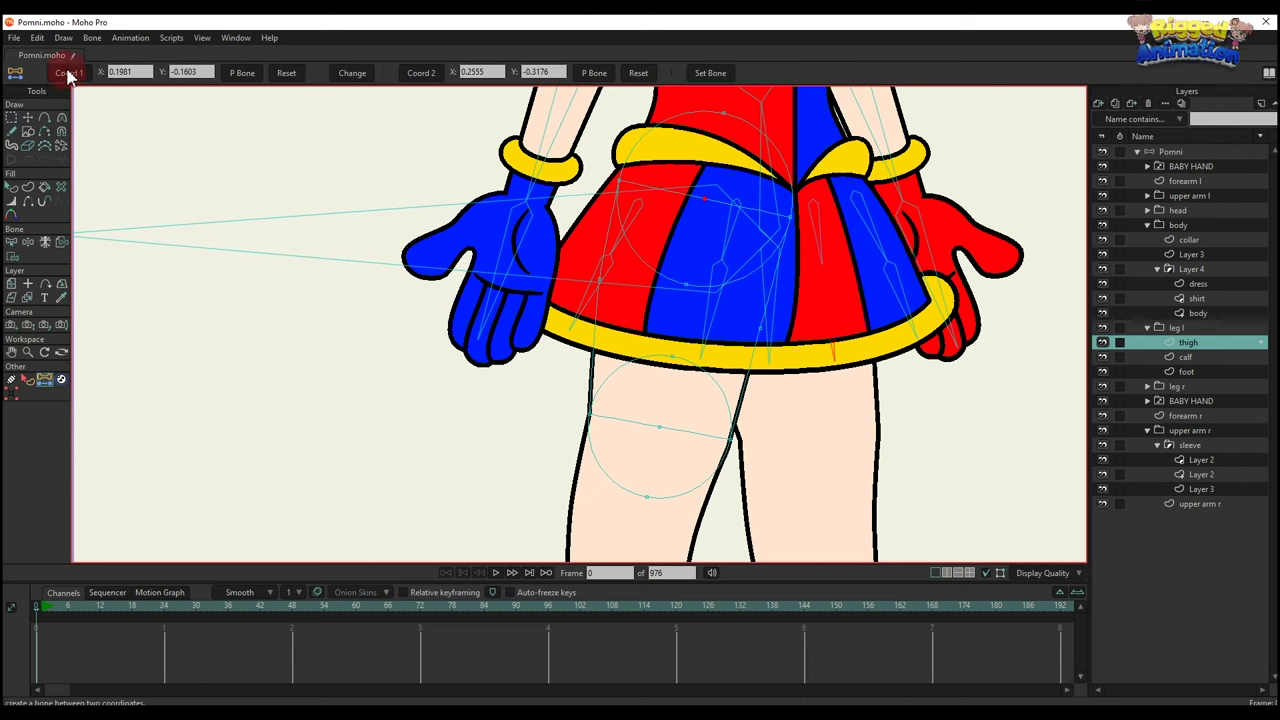
left_click(659, 427)
left_click(432, 72)
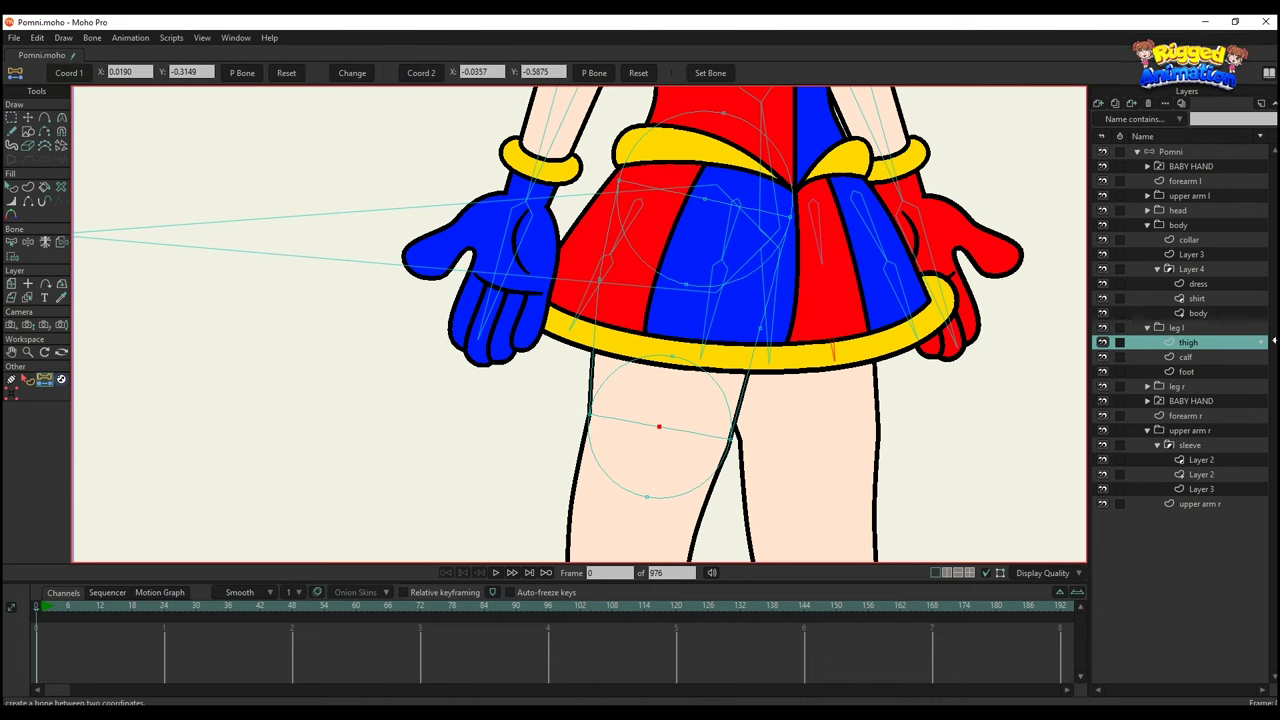
left_click(1170, 153)
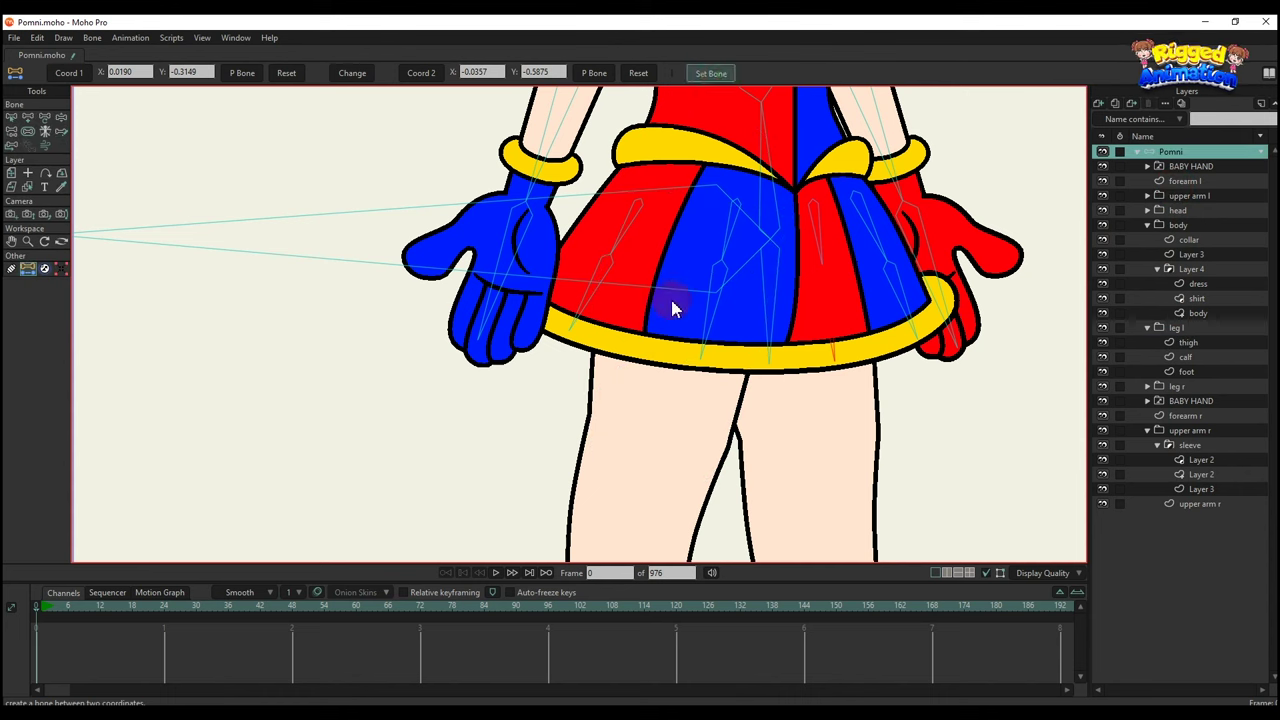
Select the calf shape of leg l and split its knee and ankle end lines.
scroll(672, 308, "down", 1)
left_click_drag(657, 420, 668, 331)
right_click(663, 383, "alt")
key("g")
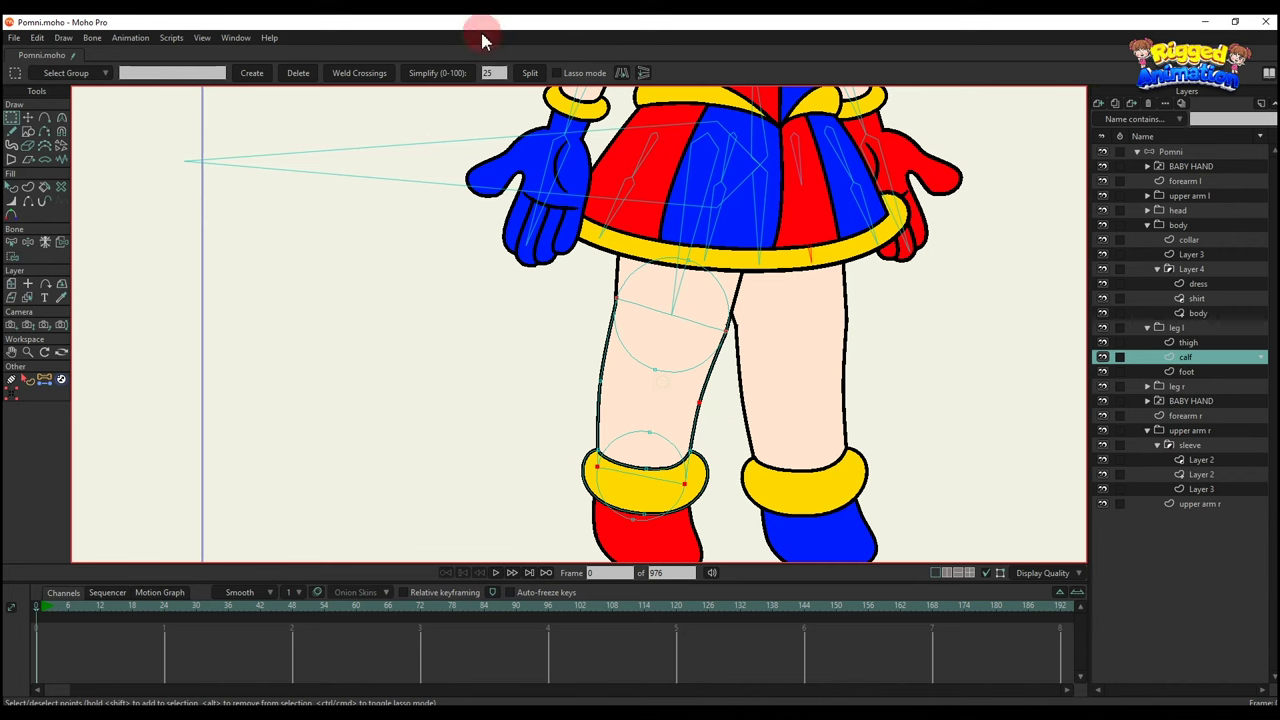
left_click(530, 73)
Record the calf midpoints as X -0.0356, Y -0.5873 and X -0.0816, Y -0.8274, and create the leg l calf bone on the Pomni layer.
left_click(660, 330)
left_click_drag(684, 325, 686, 327)
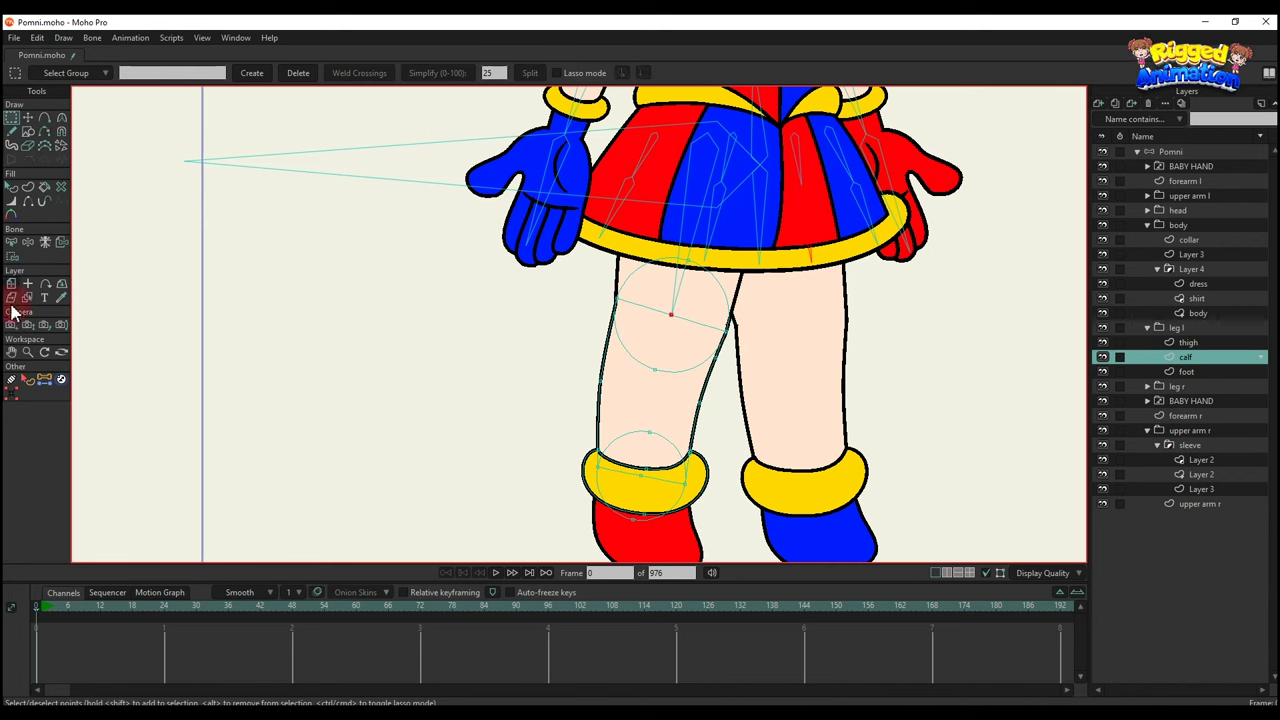
left_click(43, 381)
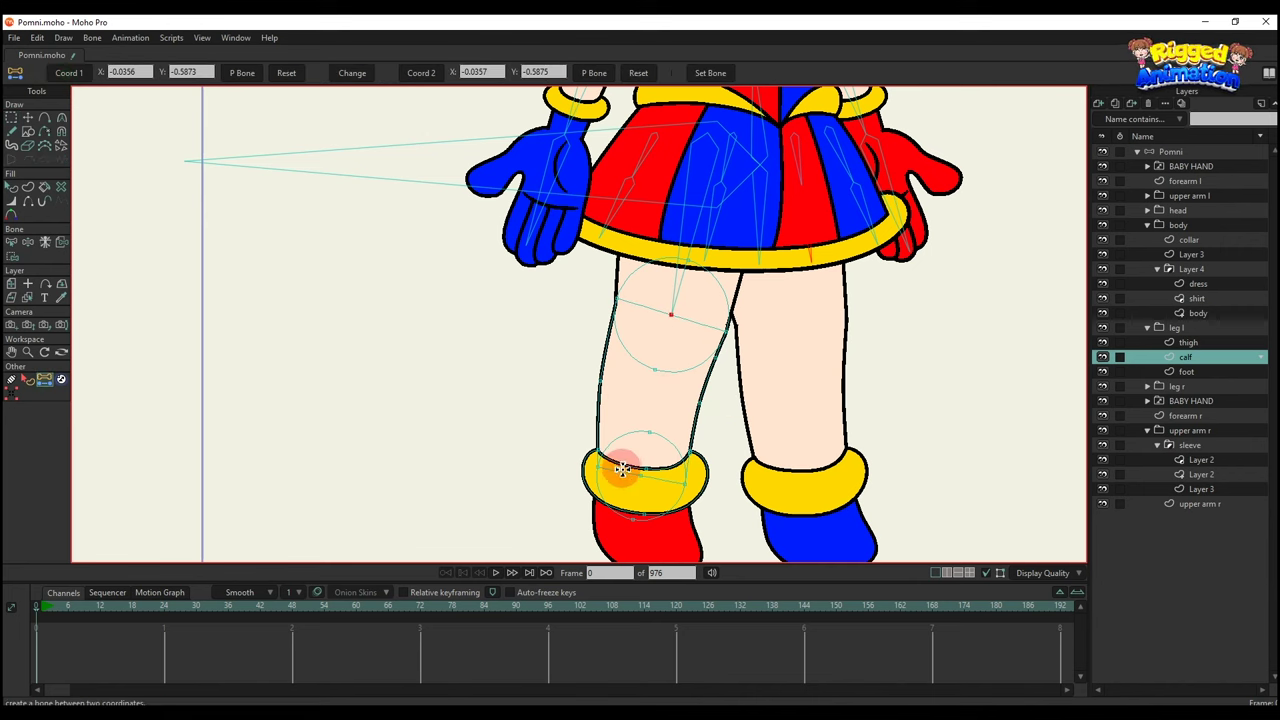
left_click_drag(649, 489, 647, 484)
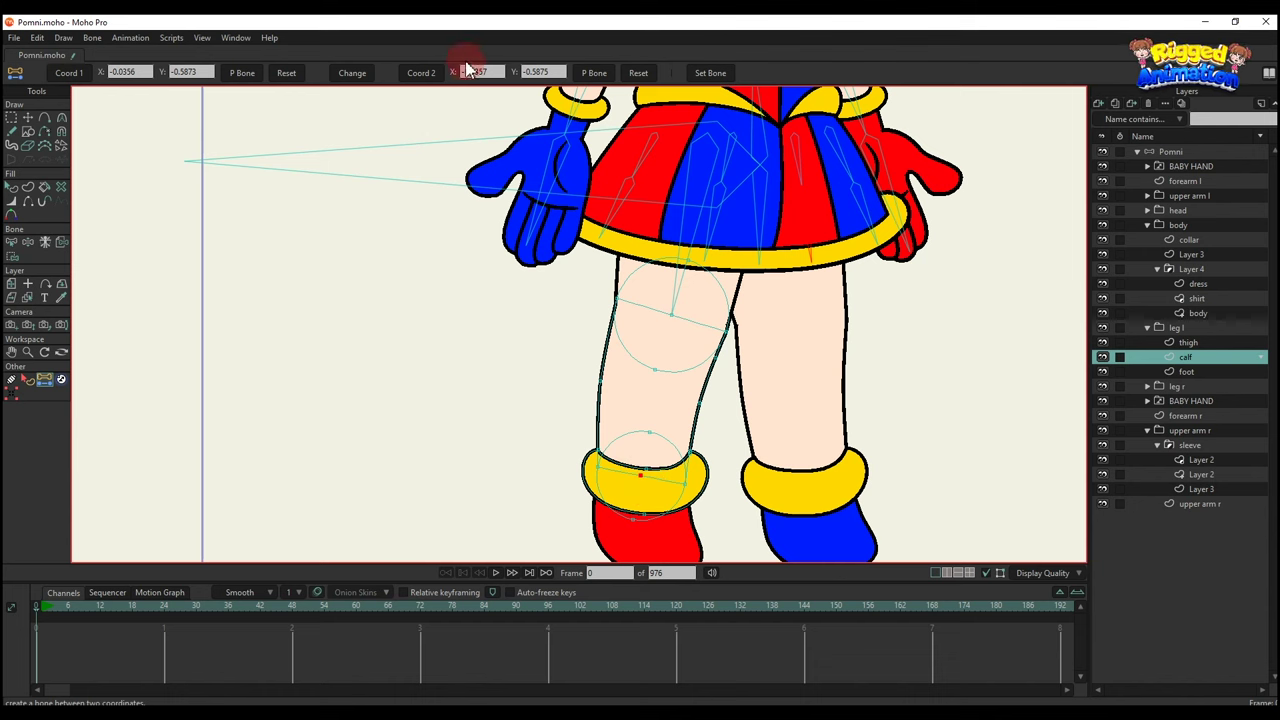
left_click(1192, 152)
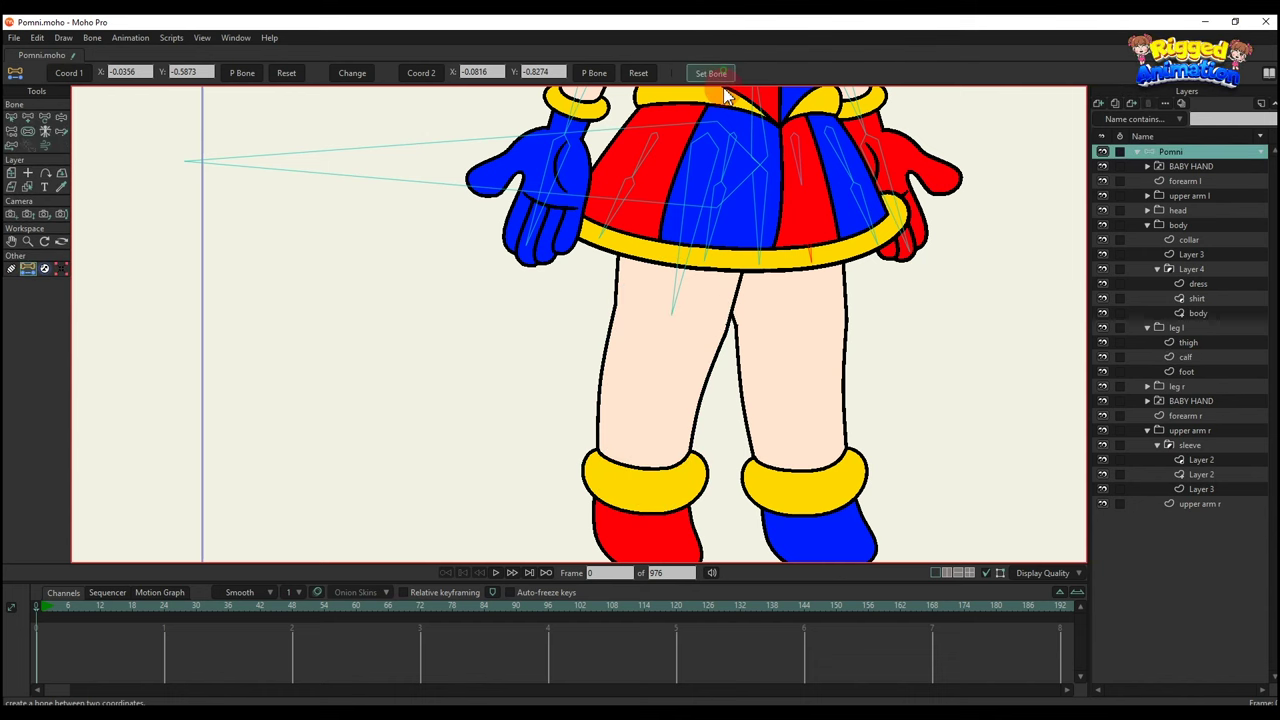
left_click(710, 73)
Extend the leg l bone chain with an ankle bone through the yellow cuff and a foot bone to the red shoe's toe.
left_click_drag(641, 455, 661, 413)
key("b")
left_click(663, 311)
key("a")
scroll(662, 312, "up", 3)
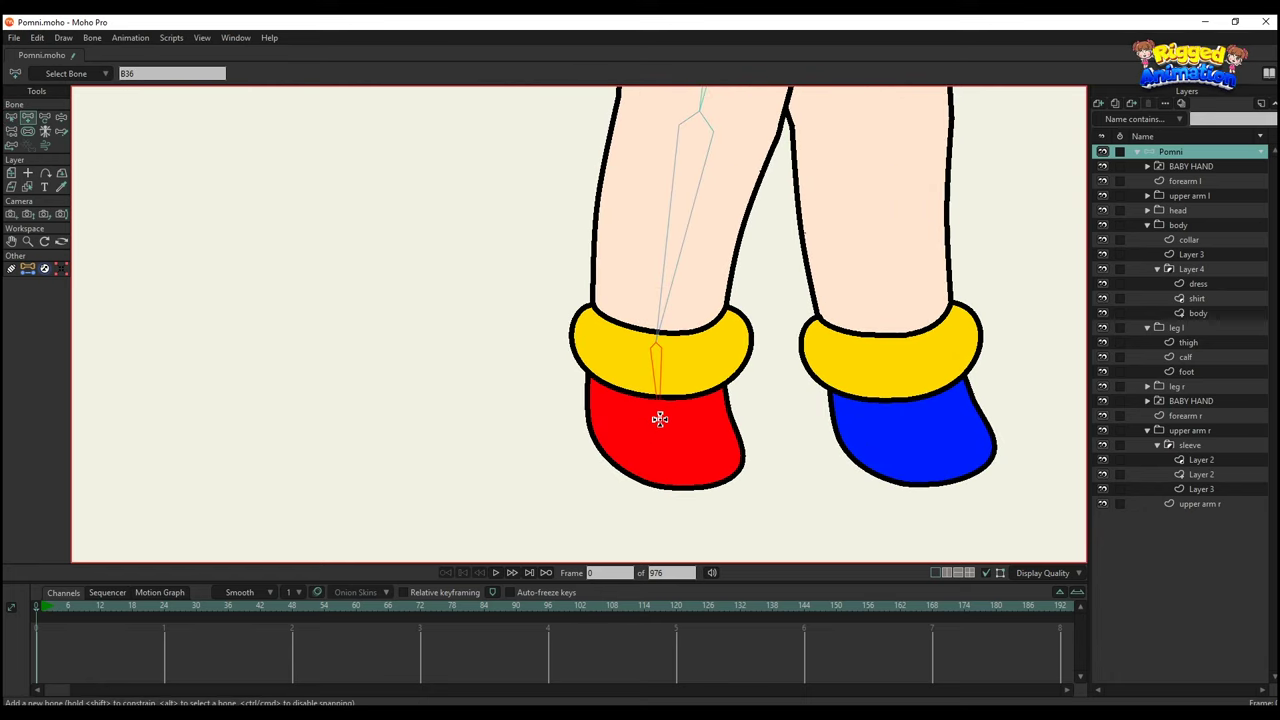
scroll(694, 434, "down", 3)
key("b")
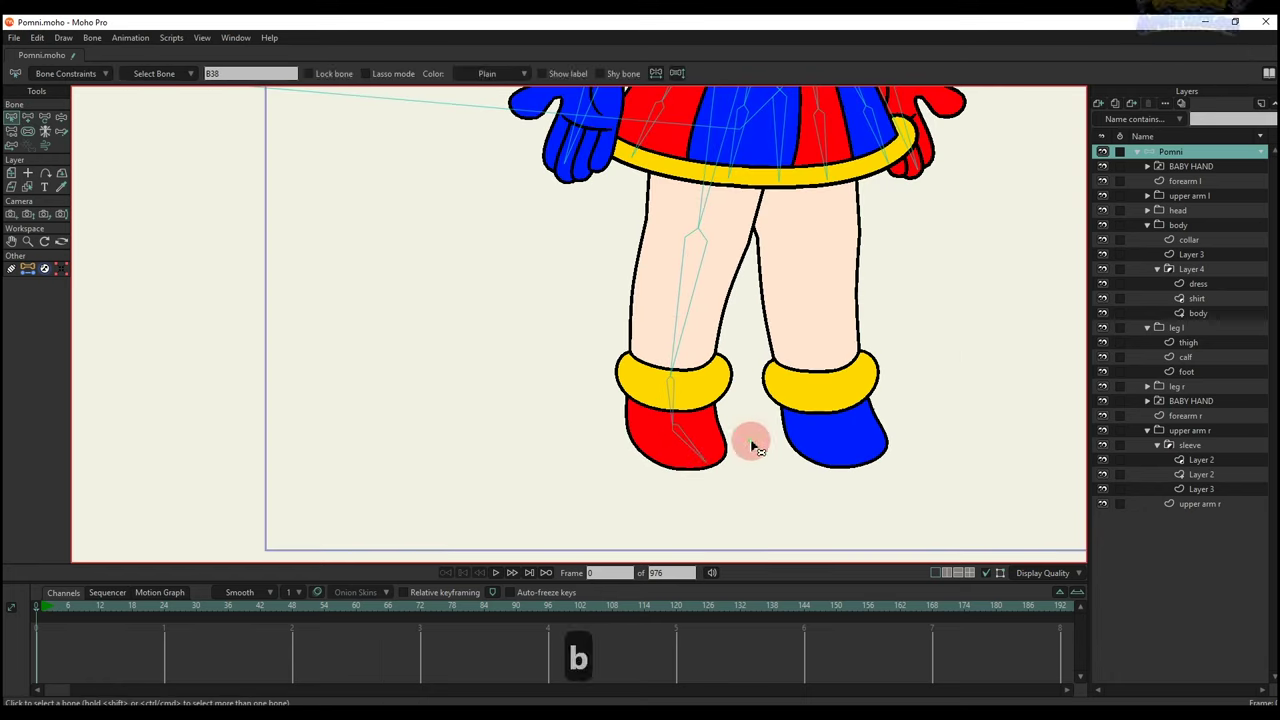
left_click(754, 443)
Select the thigh shape in the leg r group and split its hip and knee end lines.
left_click_drag(761, 278, 718, 344)
right_click(797, 294, "alt")
left_click_drag(798, 270, 780, 338)
key("g")
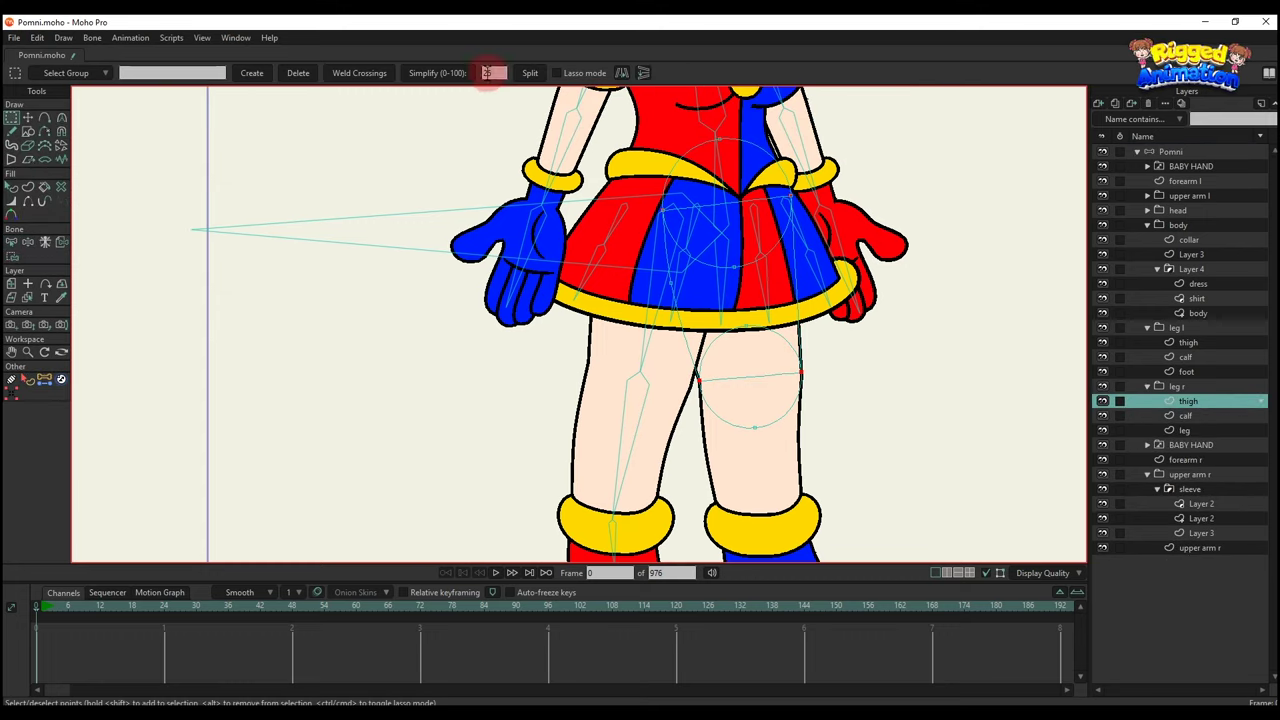
Record the leg r thigh midpoints as X 0.1057, Y -0.3149 and X 0.1431, Y -0.5968, and create the thigh bone on the Pomni layer.
left_click_drag(714, 187, 746, 222)
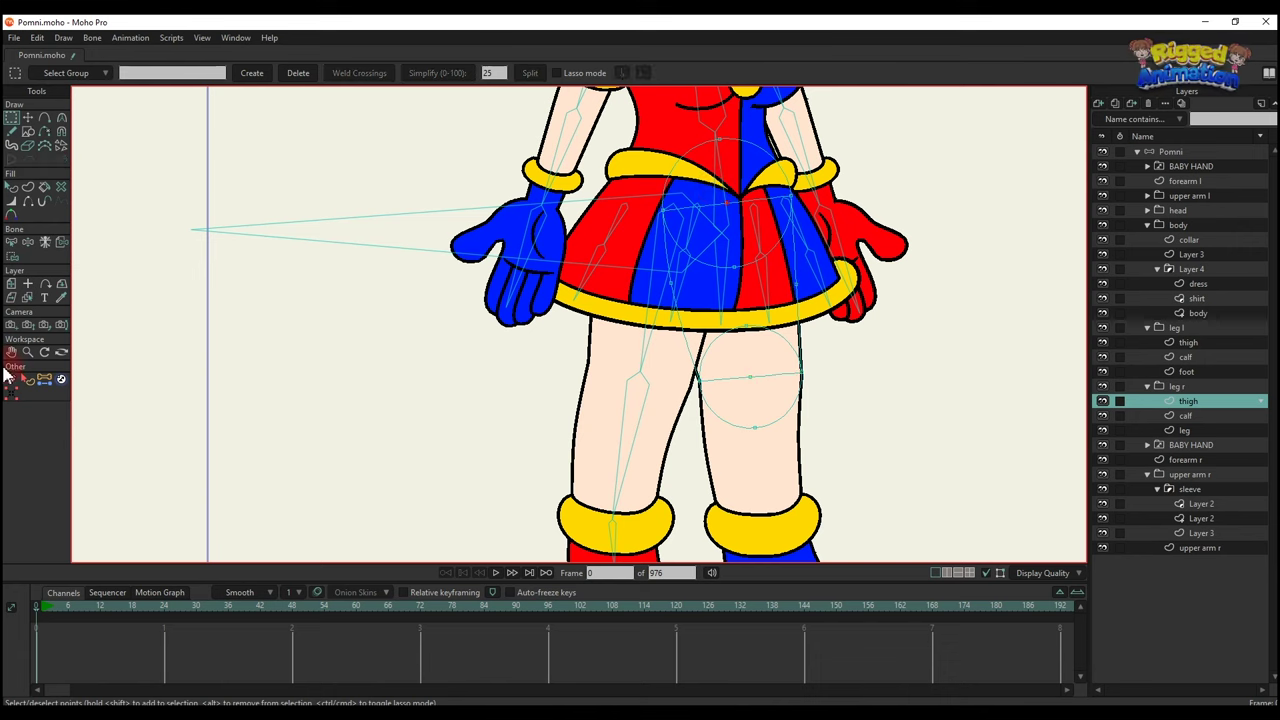
left_click(45, 384)
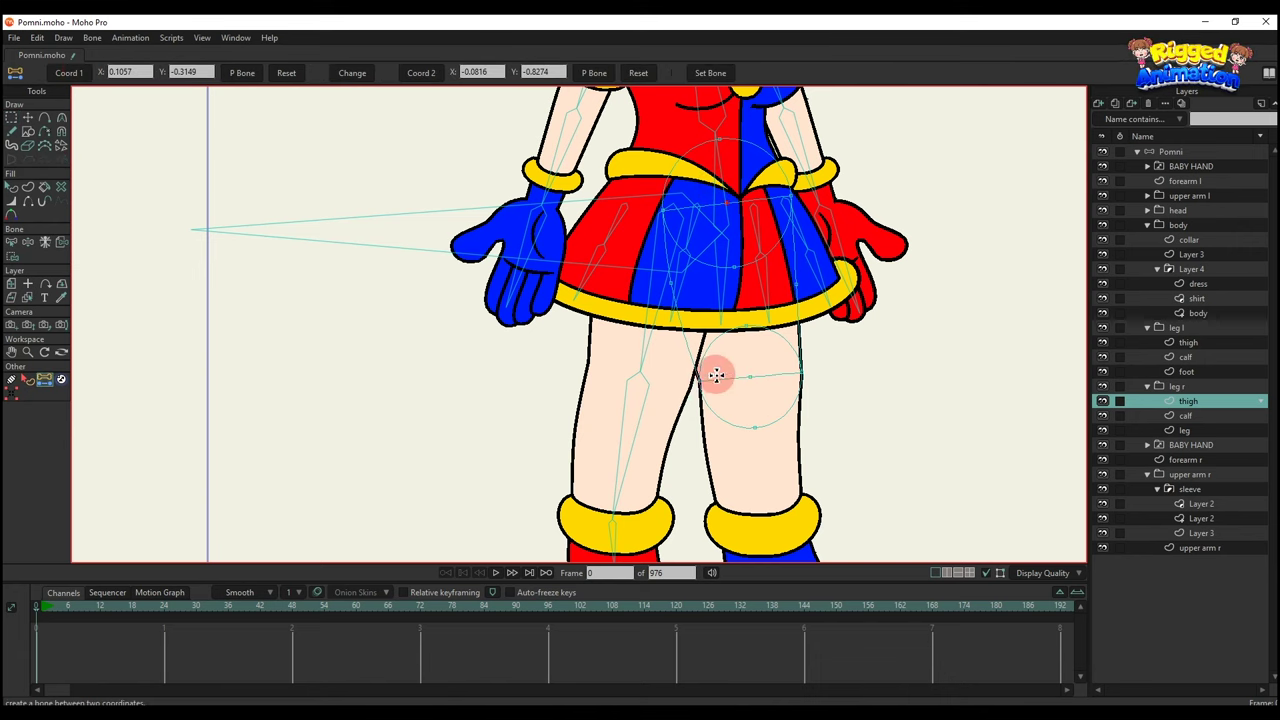
left_click(418, 76)
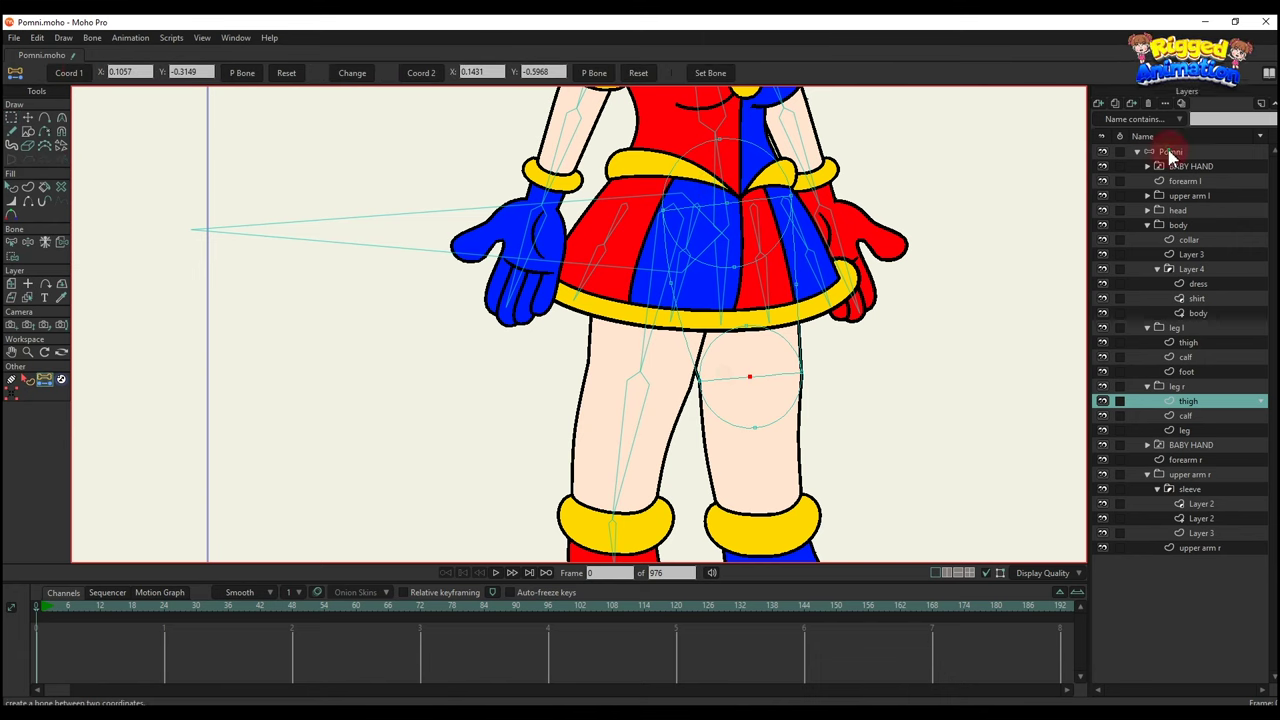
left_click(1170, 153)
left_click(713, 73)
Select the calf shape of leg r and split its knee and ankle end lines.
left_click_drag(769, 380, 764, 278)
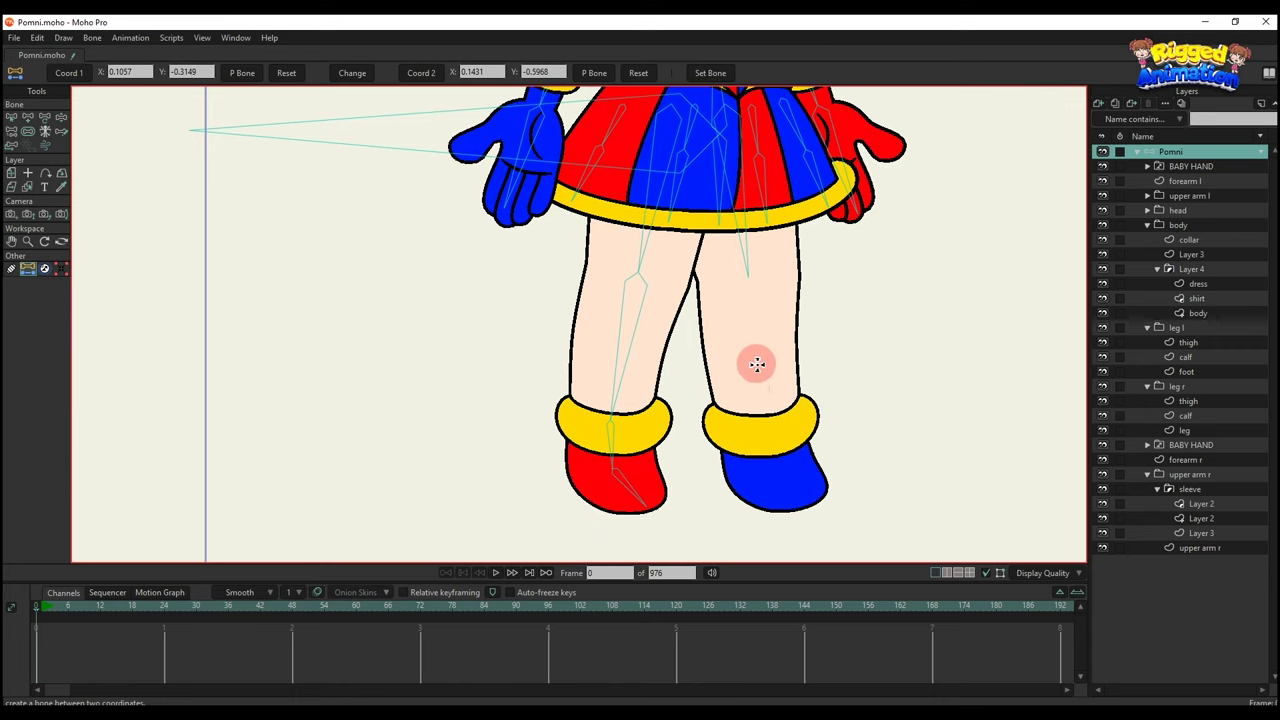
left_click(757, 364)
key("g")
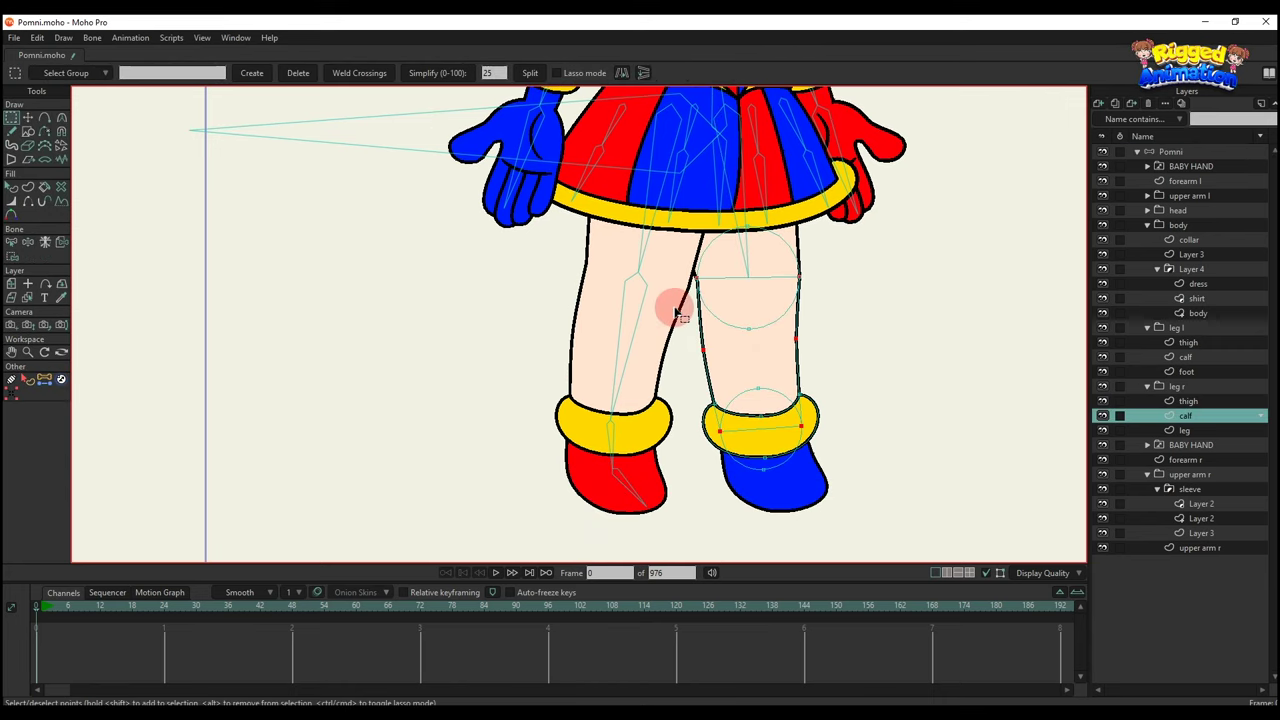
left_click(530, 73)
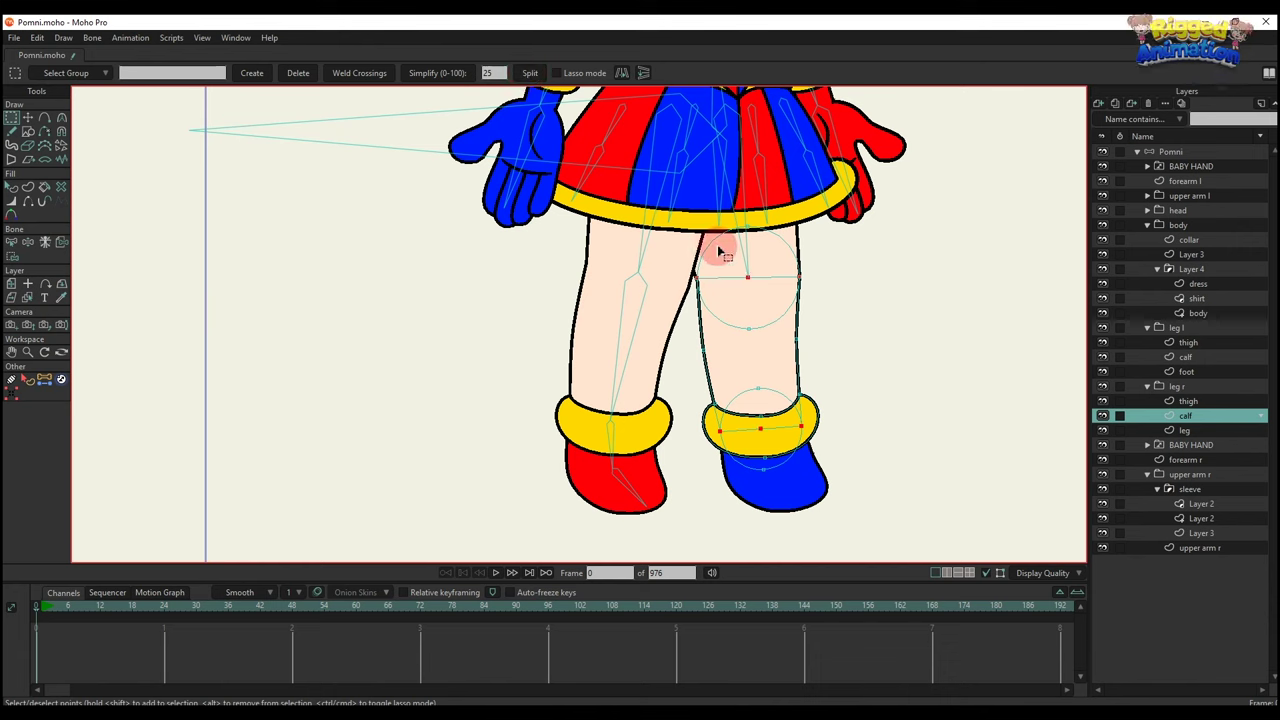
Create the leg r calf bone from X 0.1431, Y -0.5968 to X 0.1630, Y -0.8421 on the Pomni layer, and add ankle and foot bones below it.
left_click(45, 286)
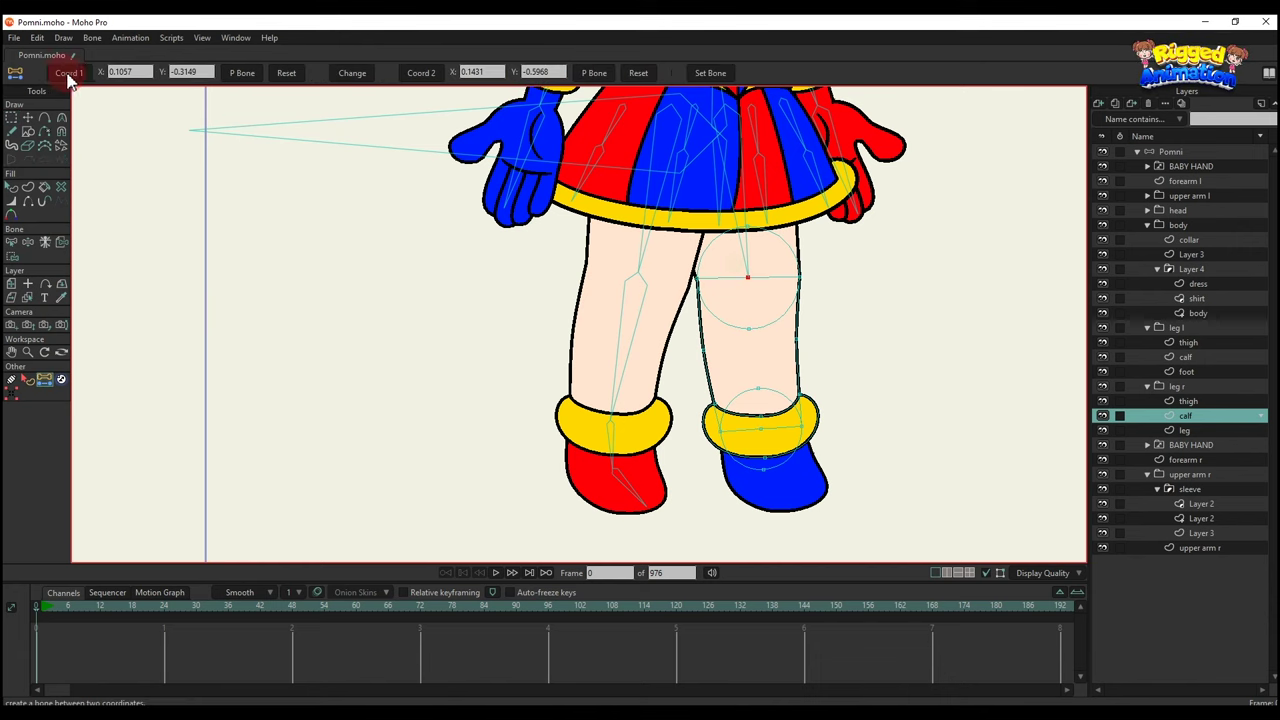
left_click(758, 428)
left_click(421, 74)
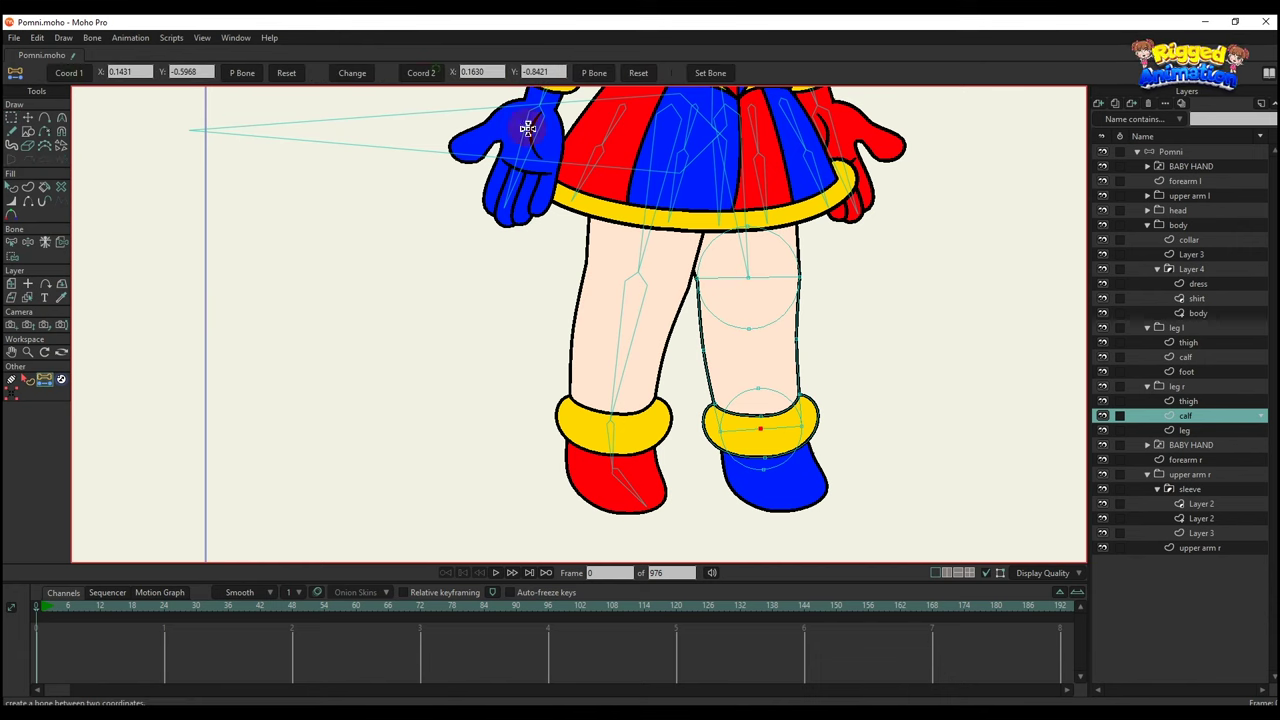
left_click(1163, 150)
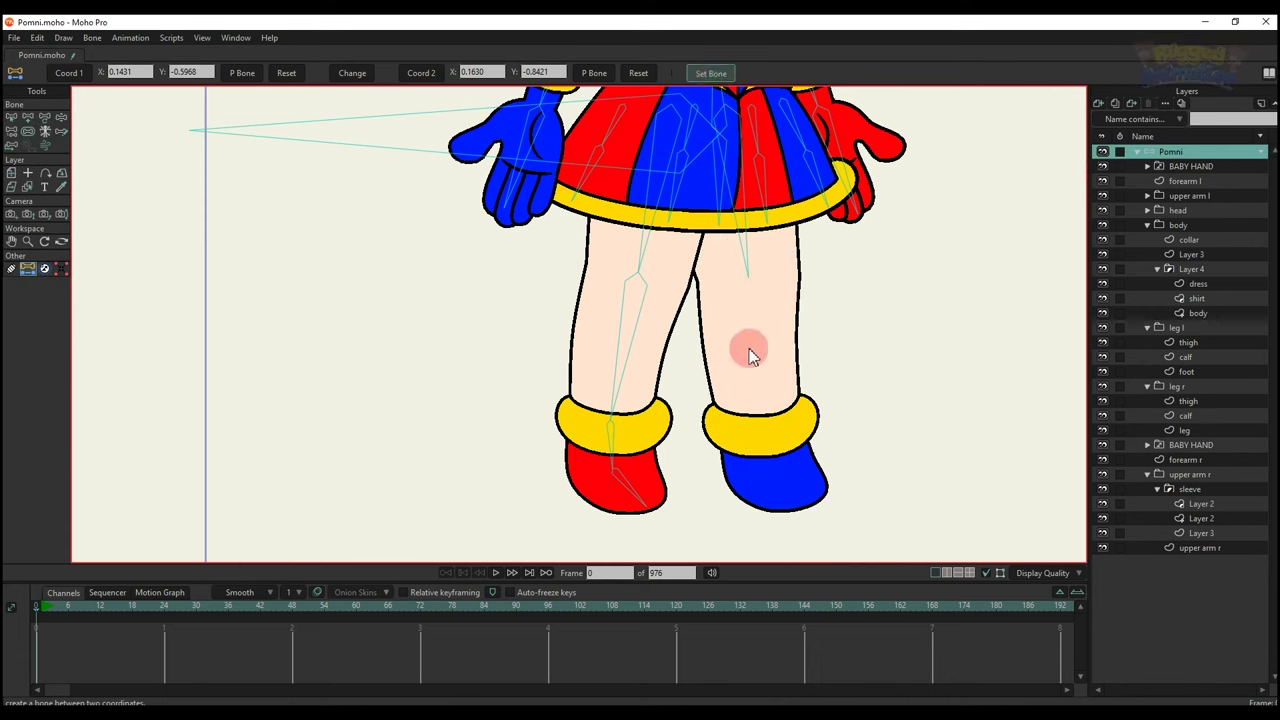
key("b")
key("a")
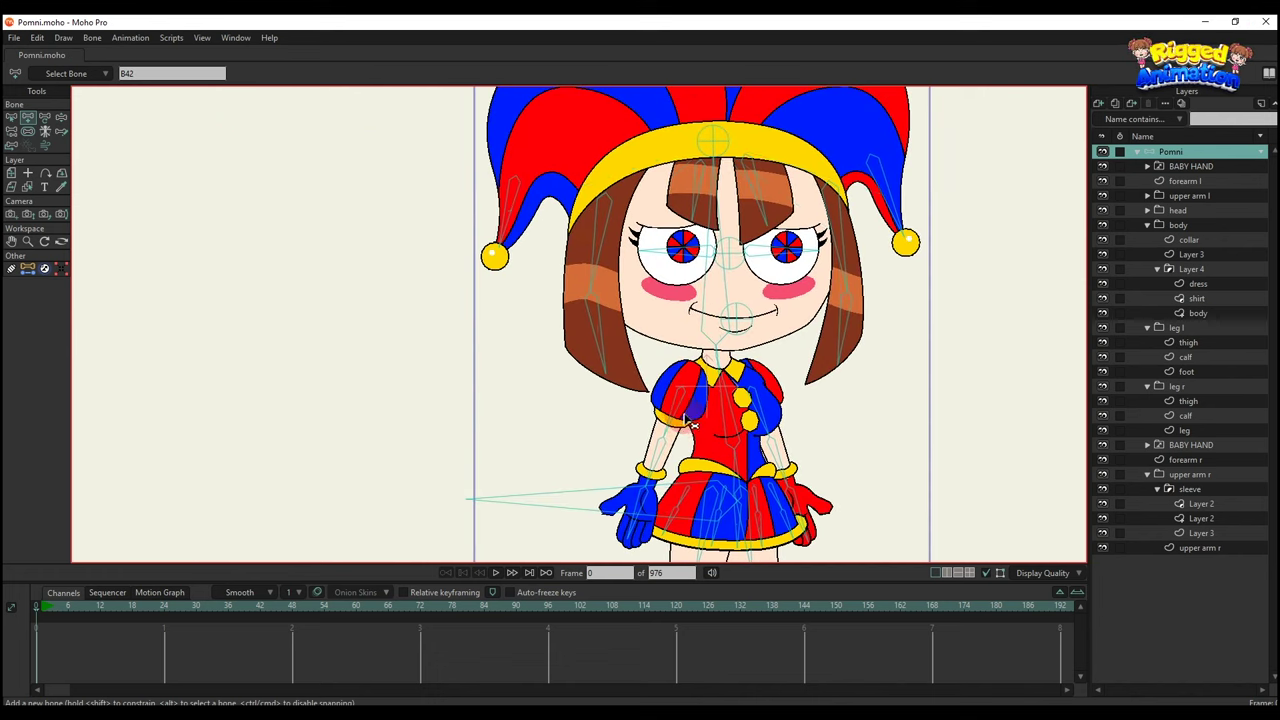
Reparent both upper arm bones to the chest bone of the spine.
key("p")
left_click(643, 403)
left_click_drag(706, 407, 690, 329)
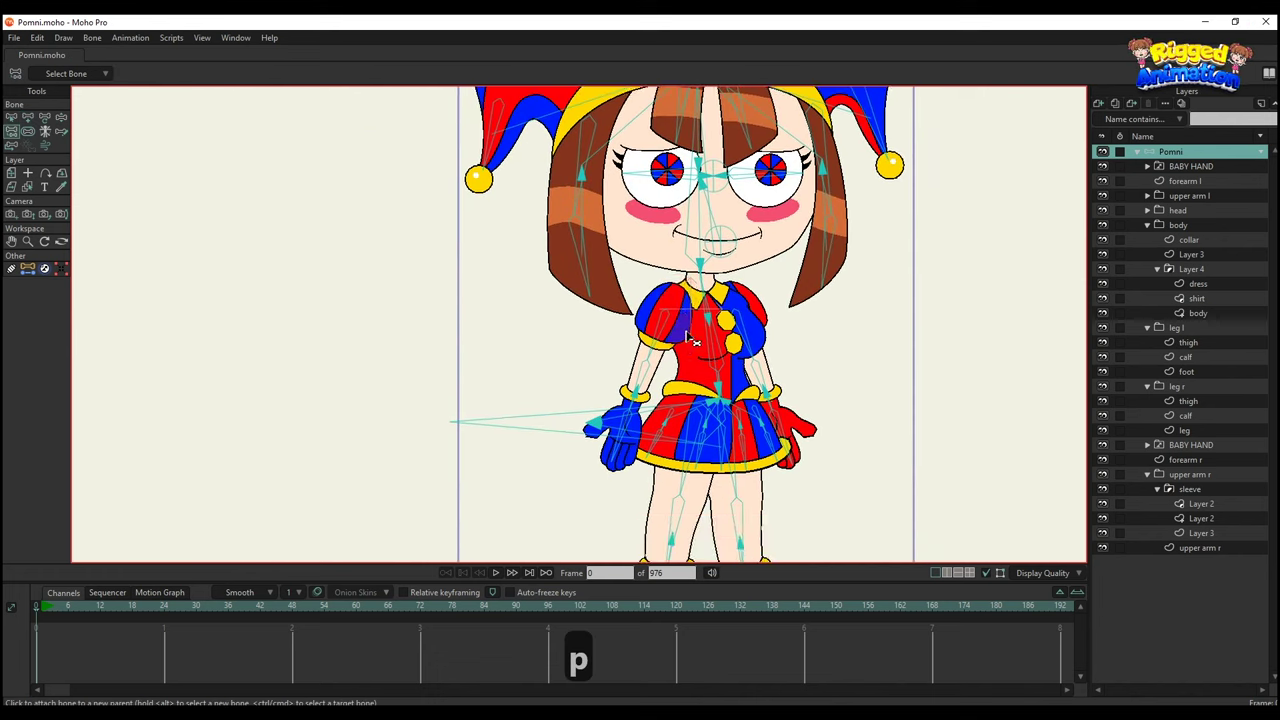
scroll(684, 324, "up", 5)
key("b")
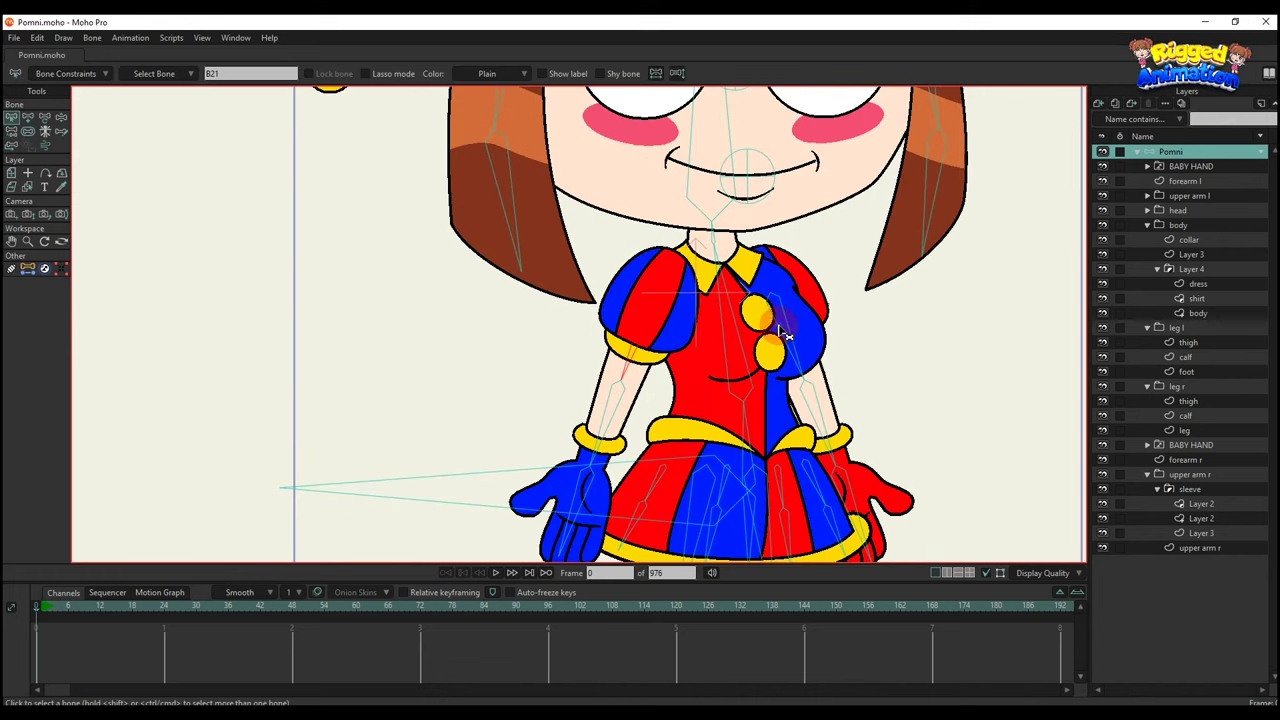
key("p")
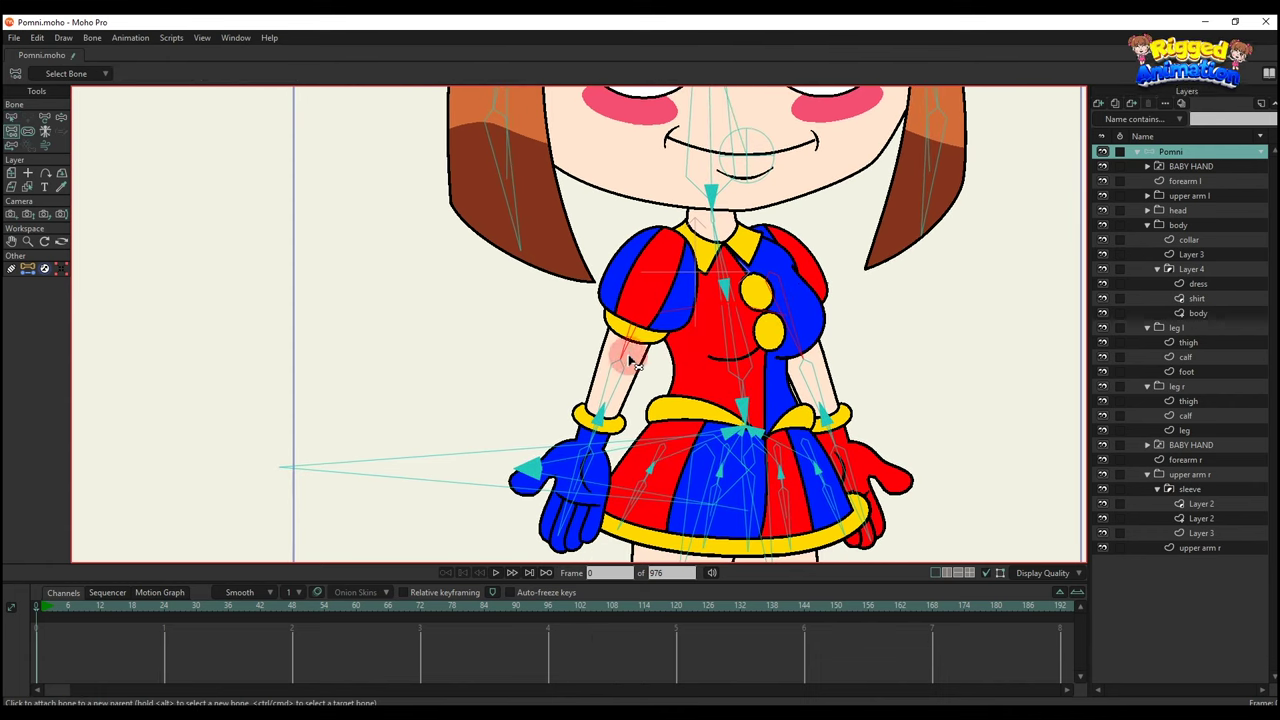
key("n")
key("b")
key("p")
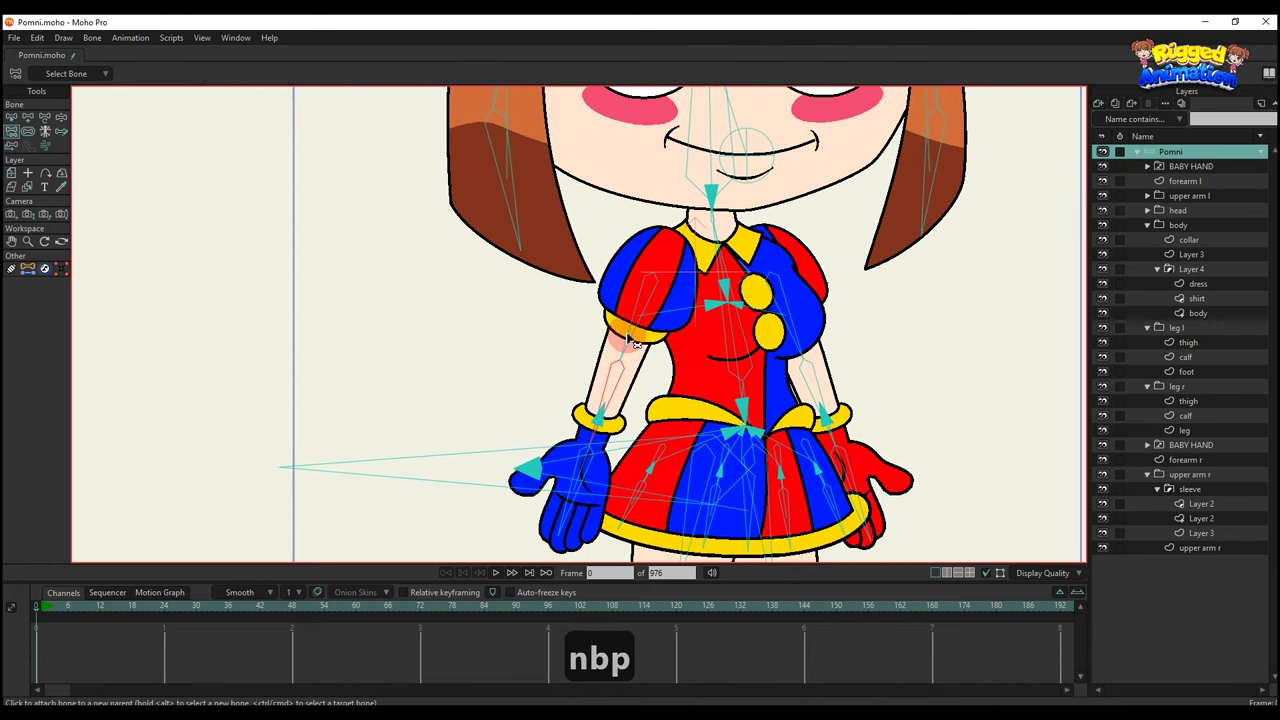
Reparent the forearm bones of both arms to their upper arm bones.
key("b")
key("p")
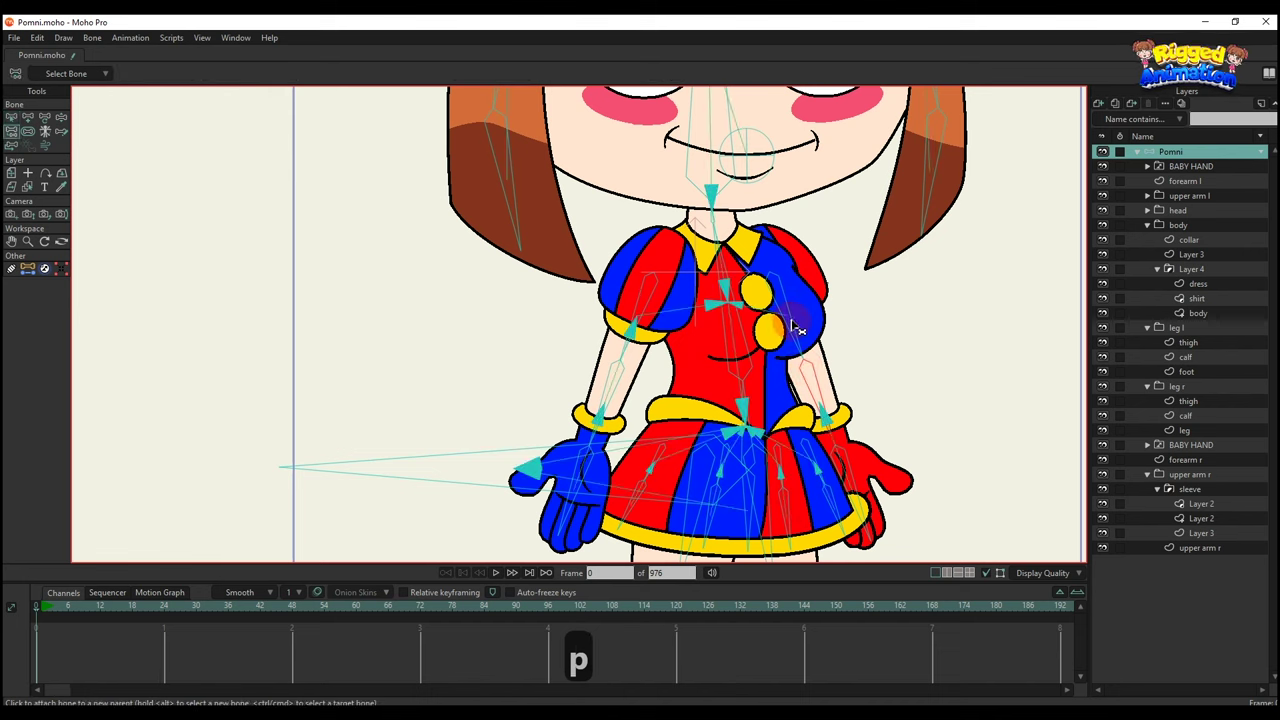
left_click_drag(752, 308, 774, 371)
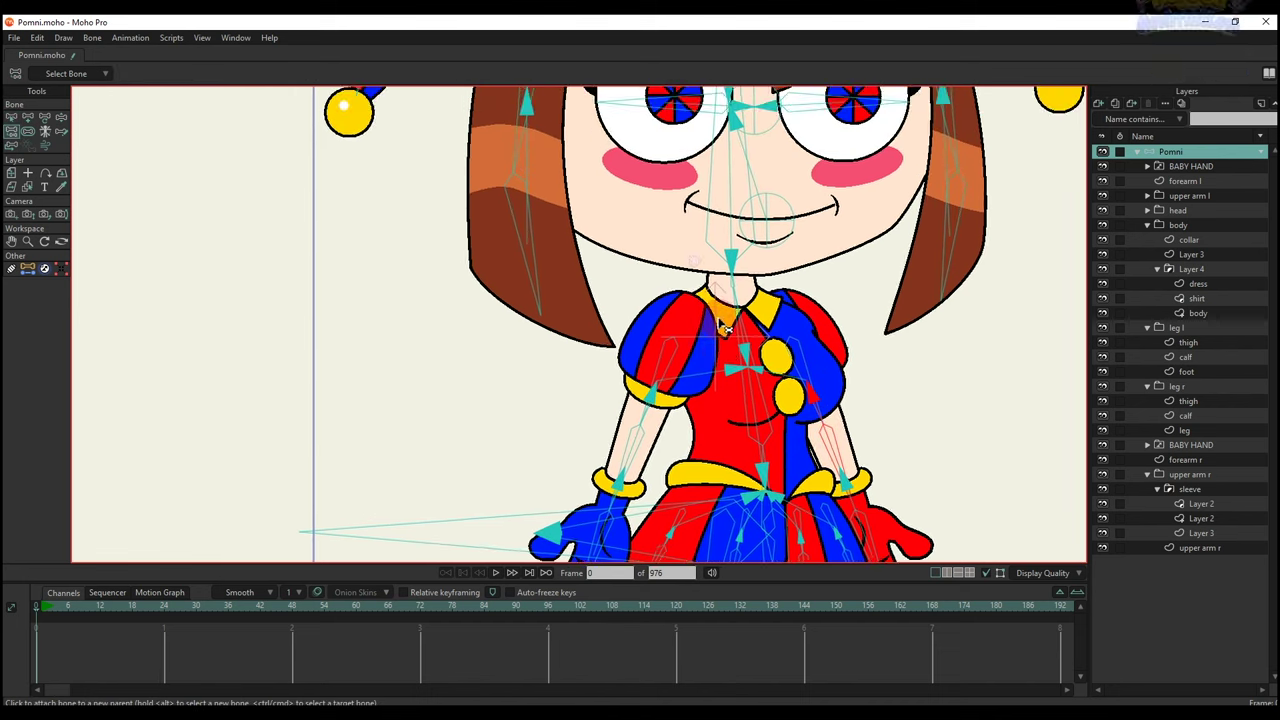
Reparent the thigh bones of both legs to the hip bone at the base of the spine.
scroll(719, 336, "up", 3)
key("n")
key("b")
left_click(714, 314)
scroll(714, 315, "down", 4)
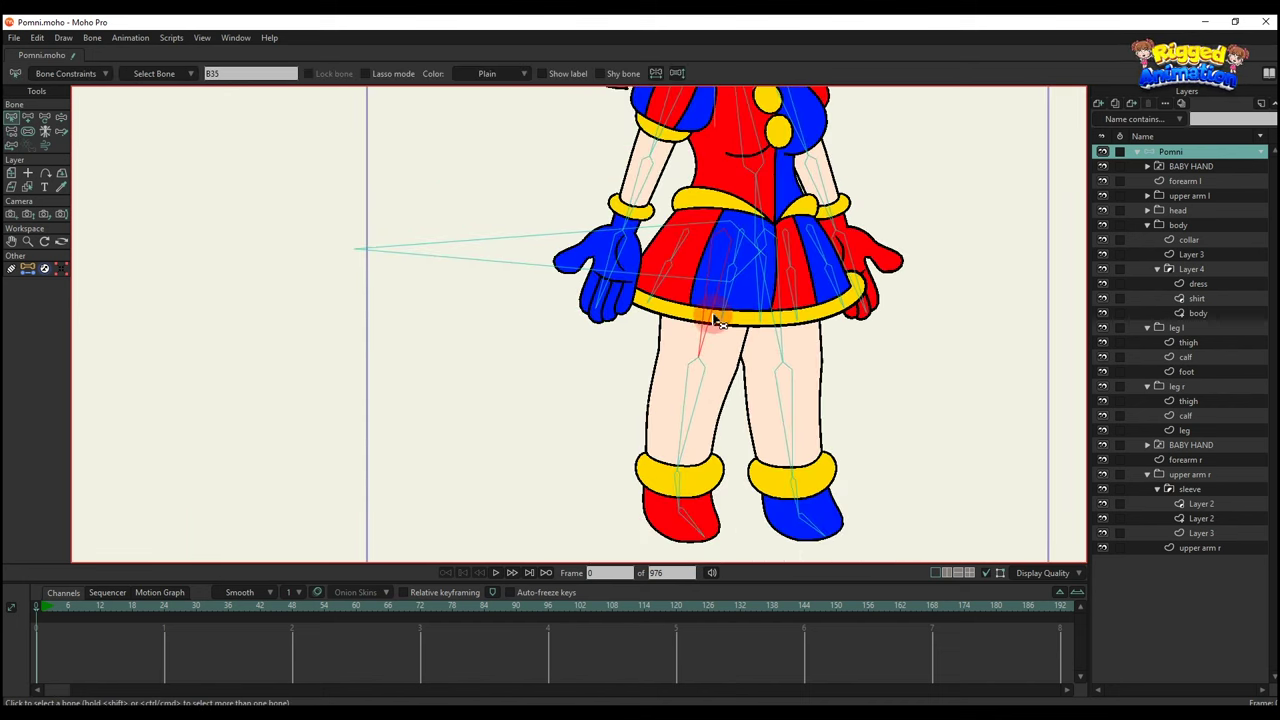
scroll(754, 290, "up", 4)
key("p")
key("b")
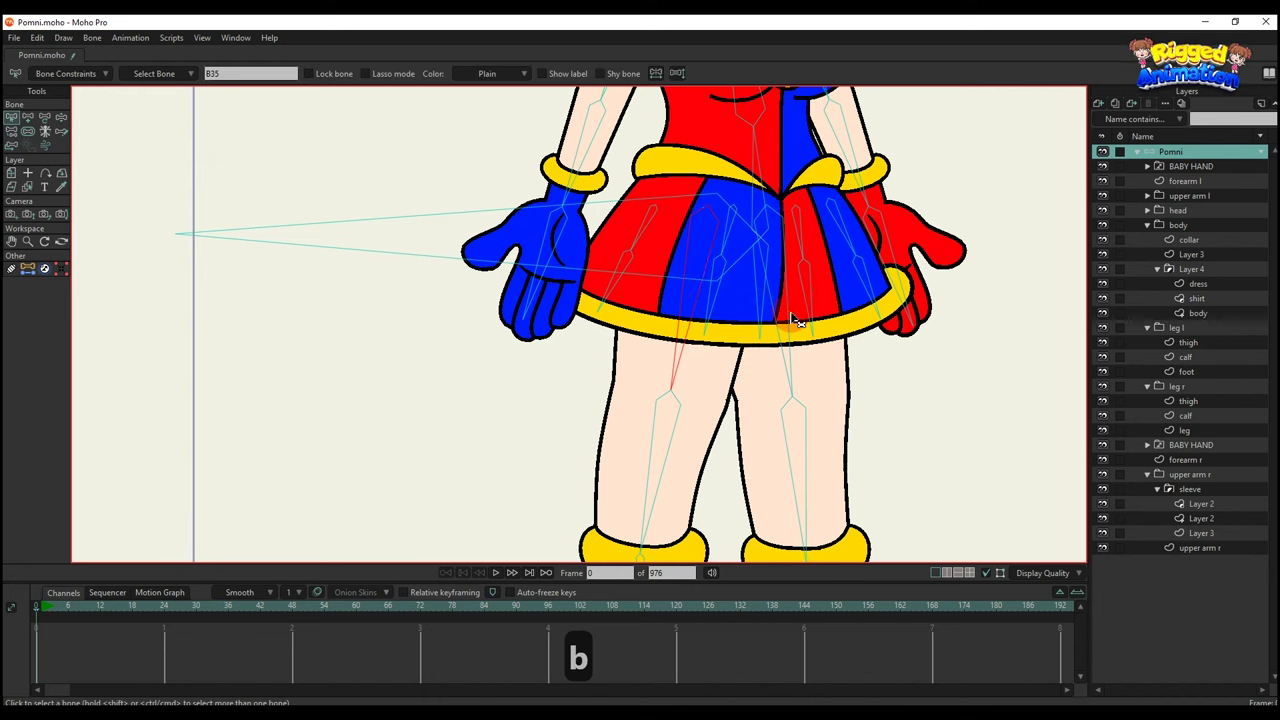
key("p")
scroll(775, 205, "up", 2)
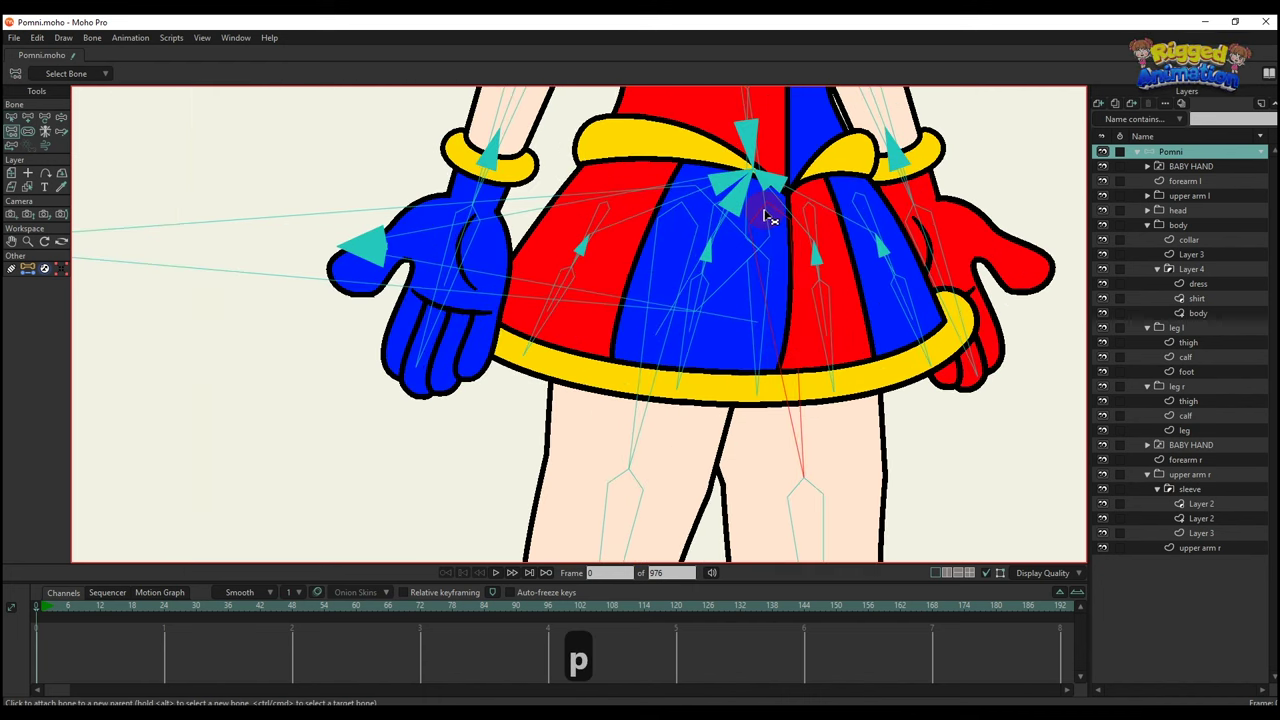
scroll(770, 198, "down", 2)
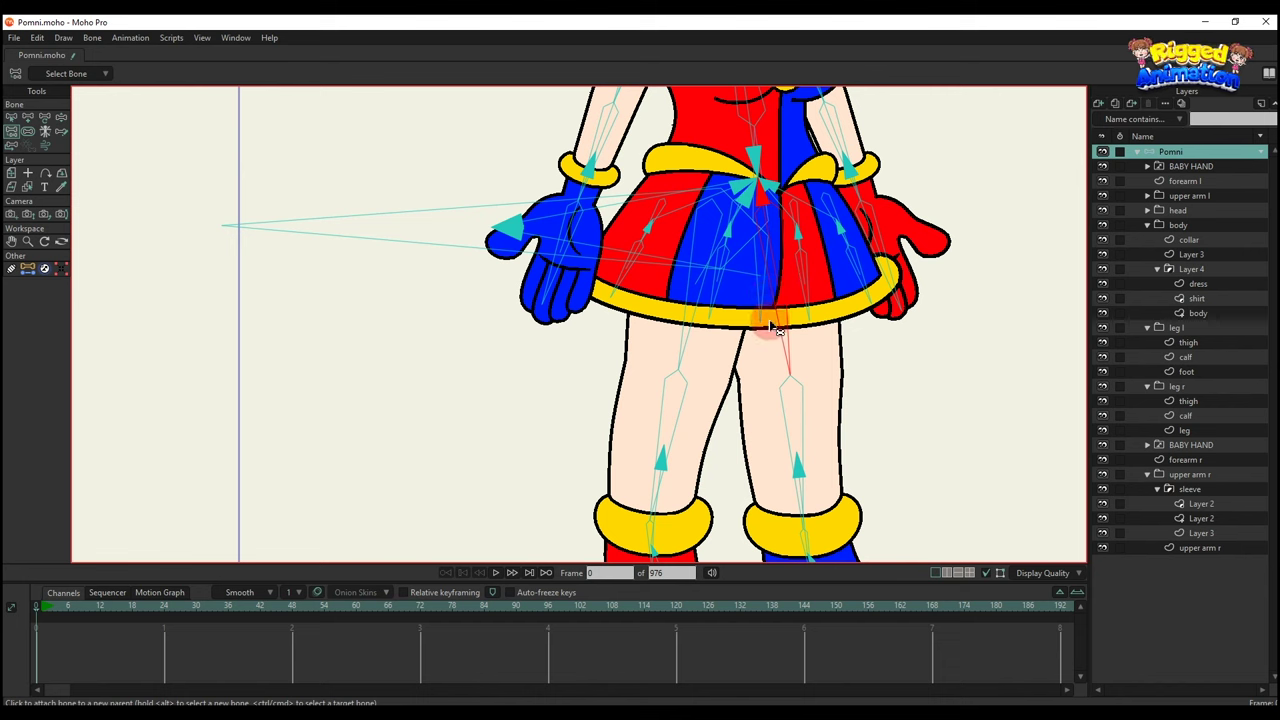
Reparent the calf bones of both legs to their thigh bones.
key("b")
left_click(680, 373)
key("p")
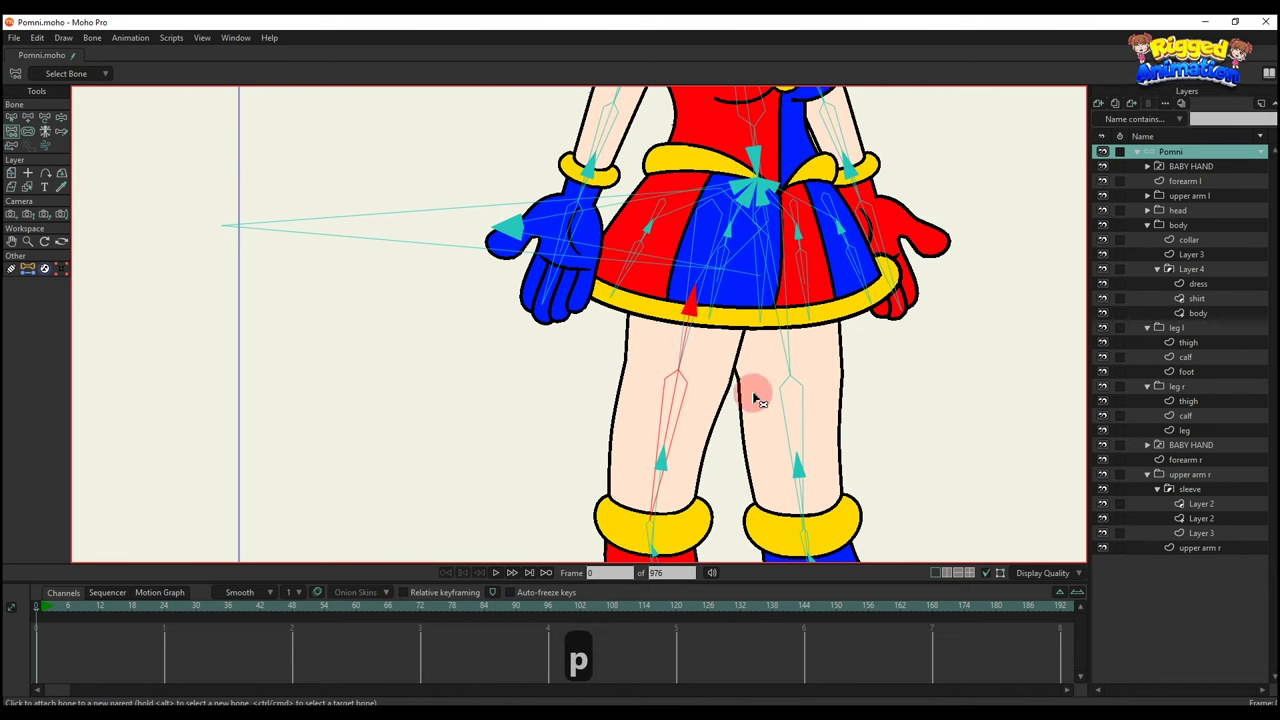
key("b")
left_click(782, 410)
key("p")
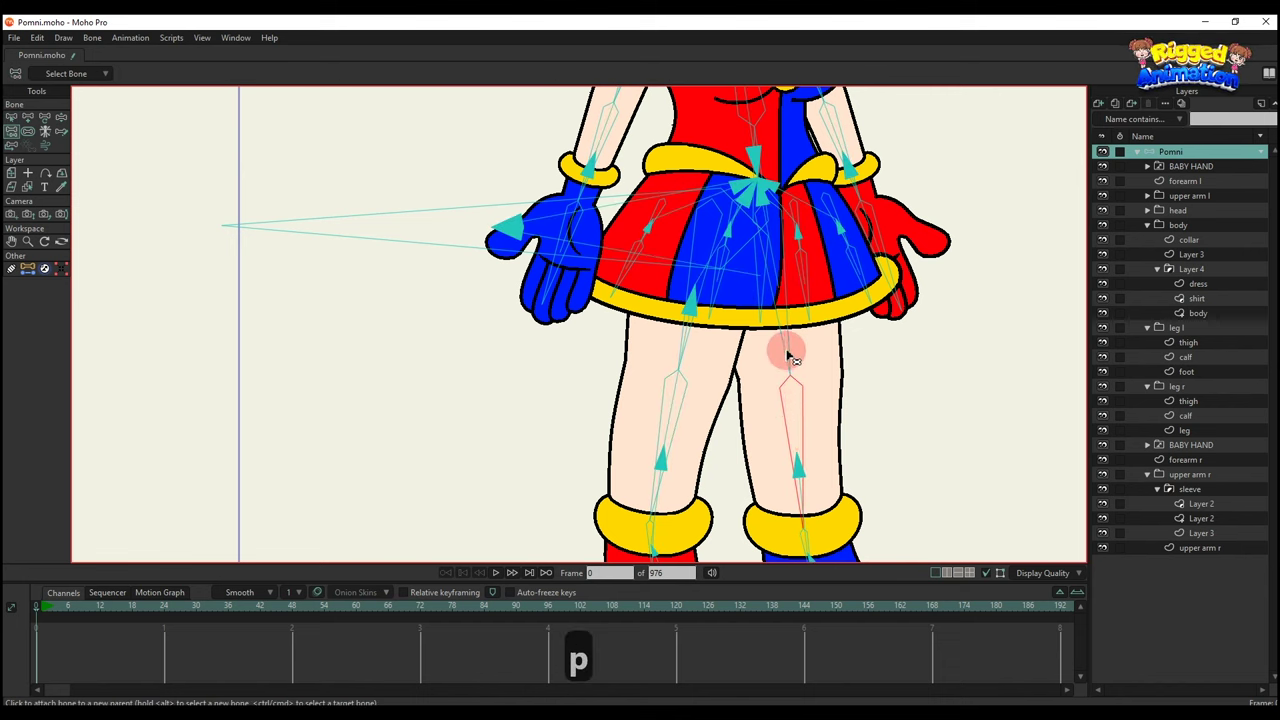
Select Layer 3 in the hat's Layer 4 group and bind all its points to the round bone on the yellow hat band.
scroll(785, 358, "down", 3)
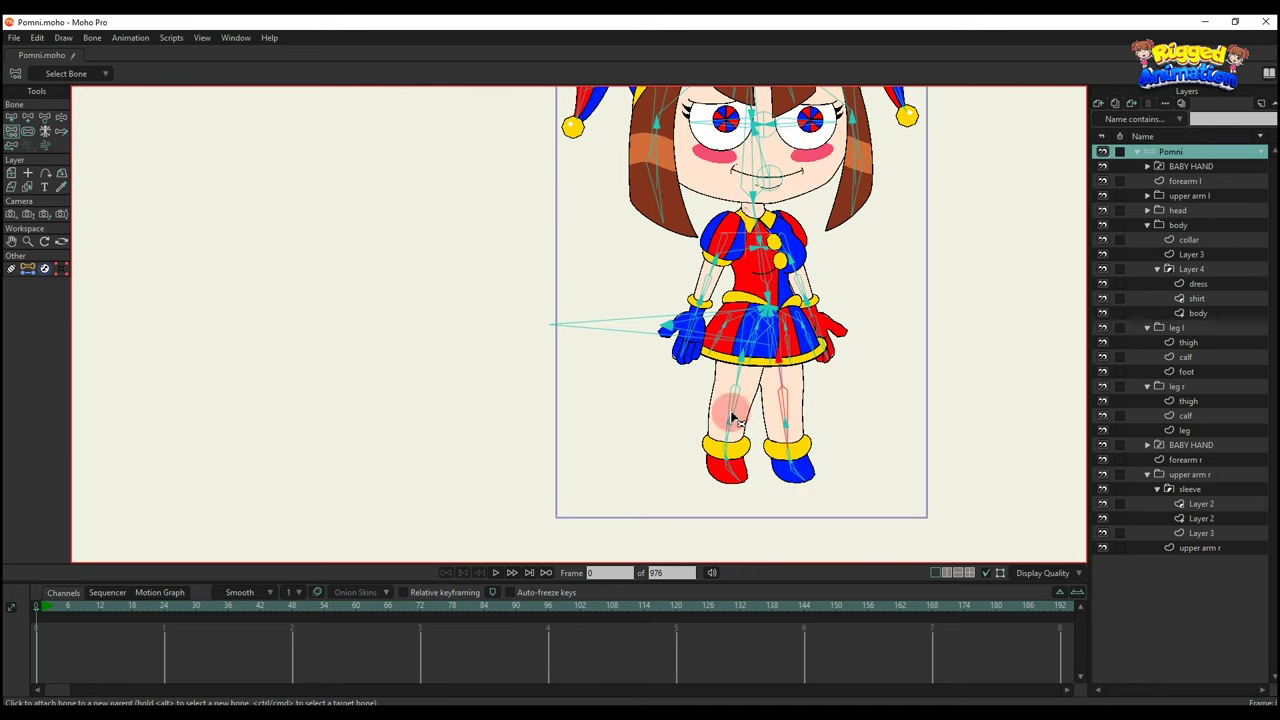
scroll(604, 262, "up", 3)
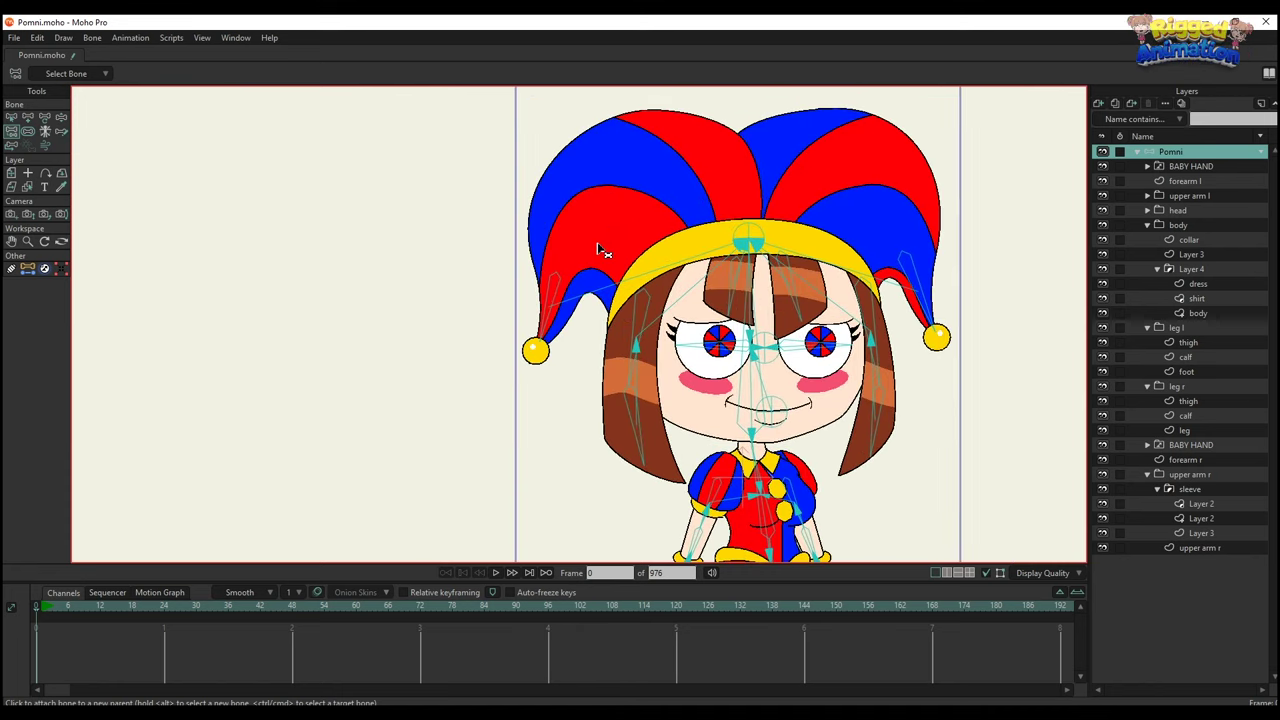
left_click(600, 251, "ctrl+alt")
key("b")
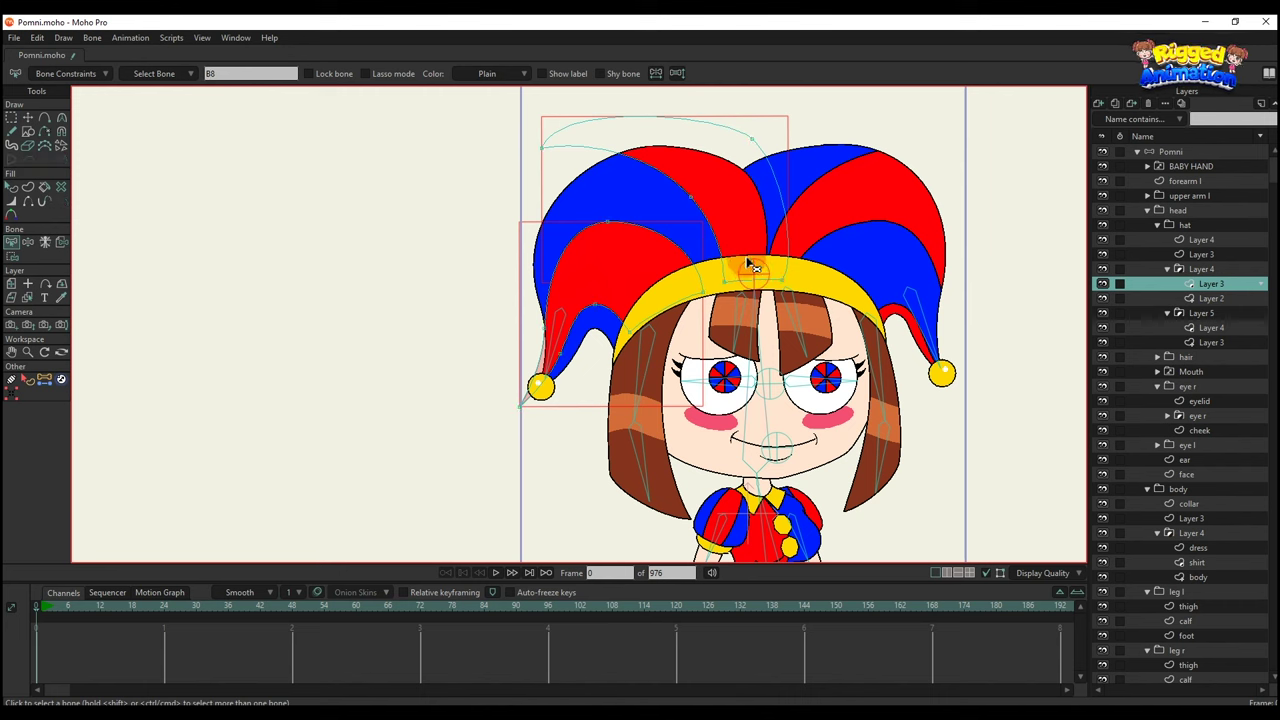
scroll(752, 271, "down", 3)
key("i")
left_click_drag(534, 157, 903, 428)
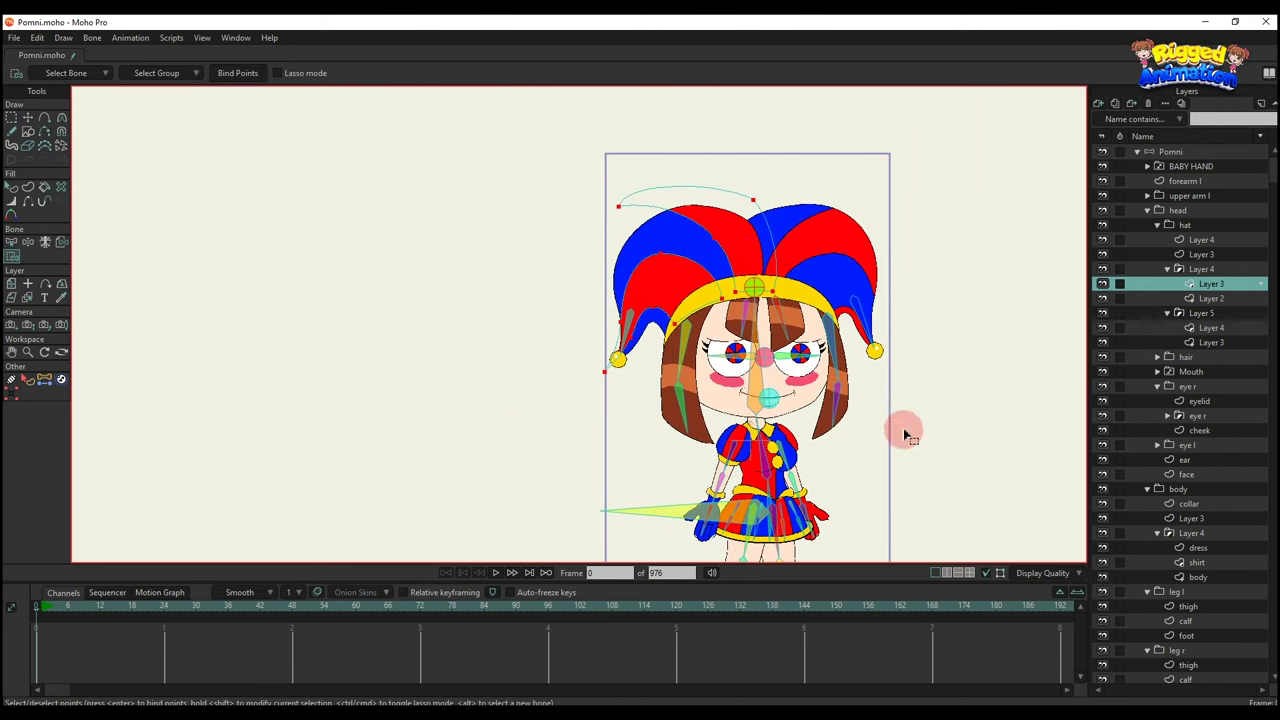
left_click(242, 80)
Bind Layer 3's points around the hat horn's tip to the tip bone above the yellow ball.
scroll(680, 307, "up", 5)
key("b")
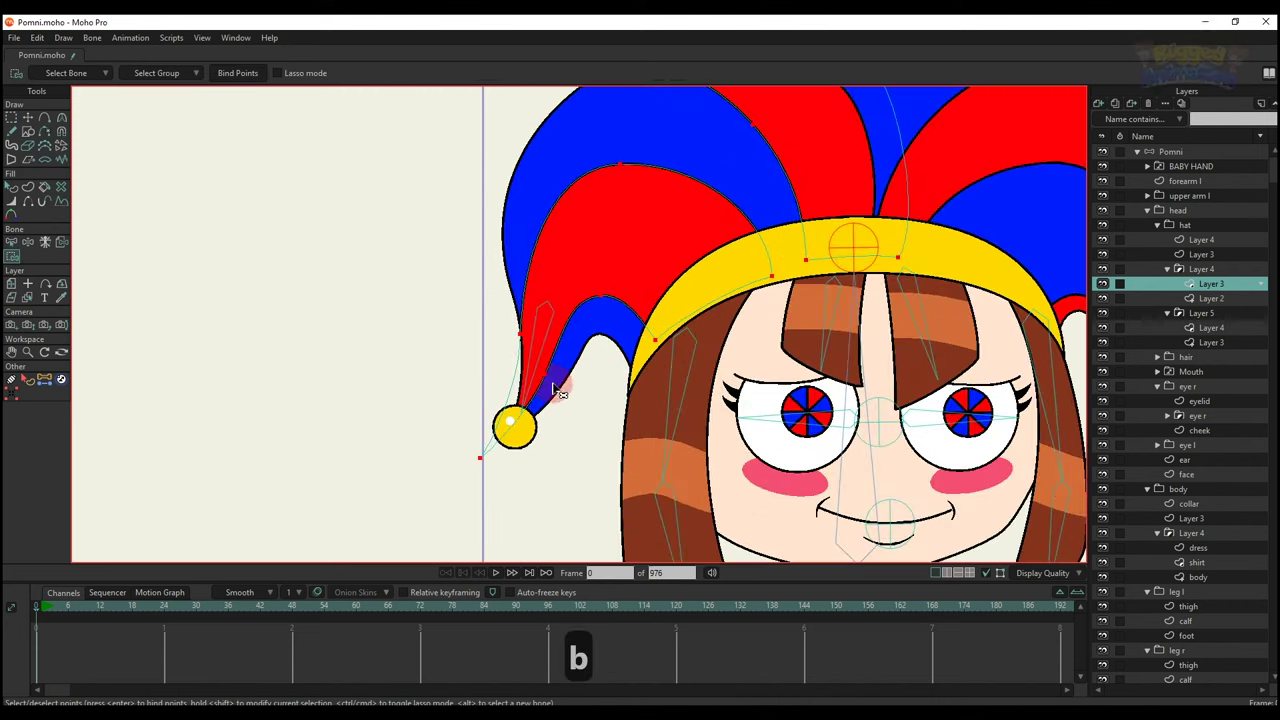
key("i")
left_click_drag(416, 297, 595, 525)
left_click(237, 72)
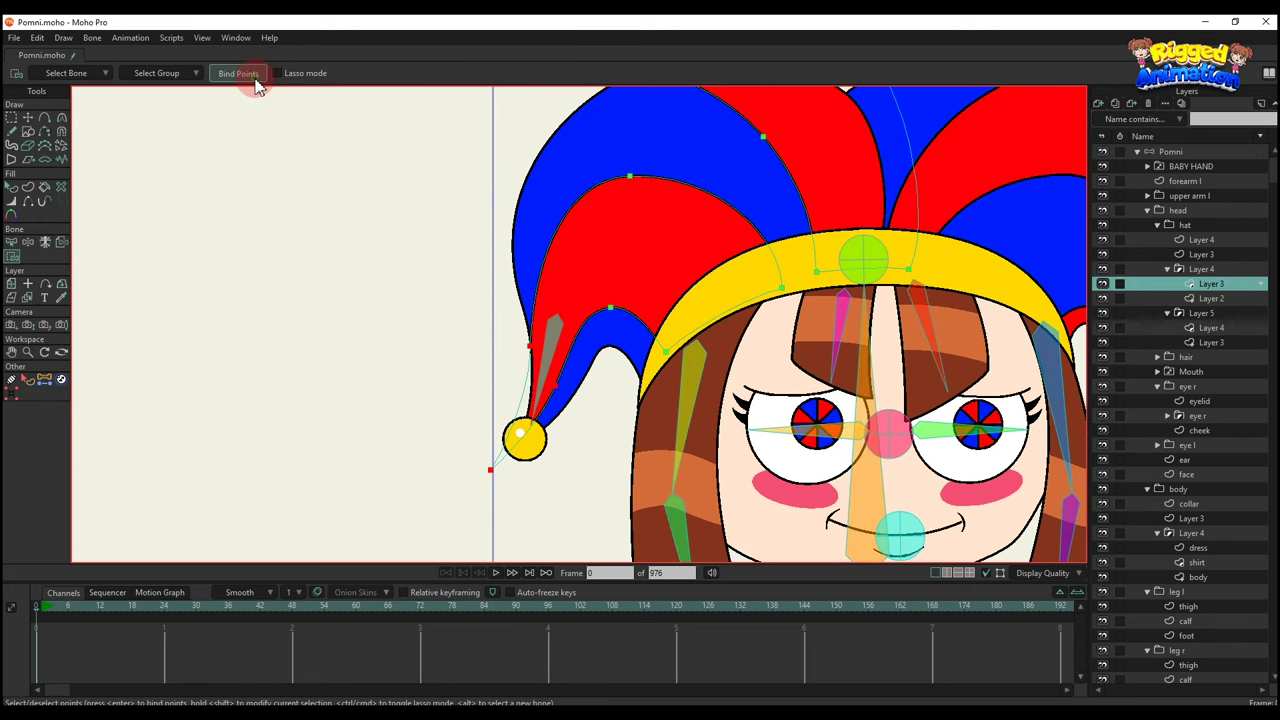
Select Layer 2 in the hat's Layer 4 group and bind all its points to the round bone on the hat band.
scroll(407, 193, "down", 4)
right_click(524, 171, "alt")
left_click_drag(692, 246, 696, 265)
key("b")
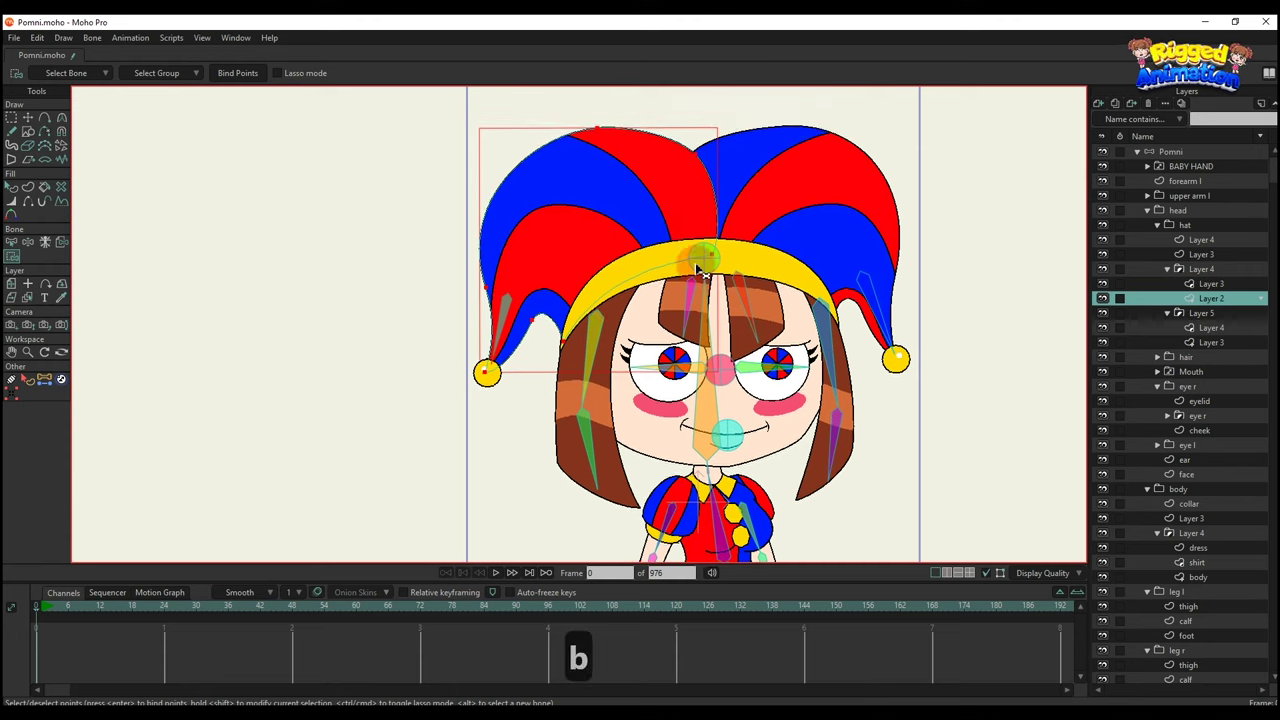
key("i")
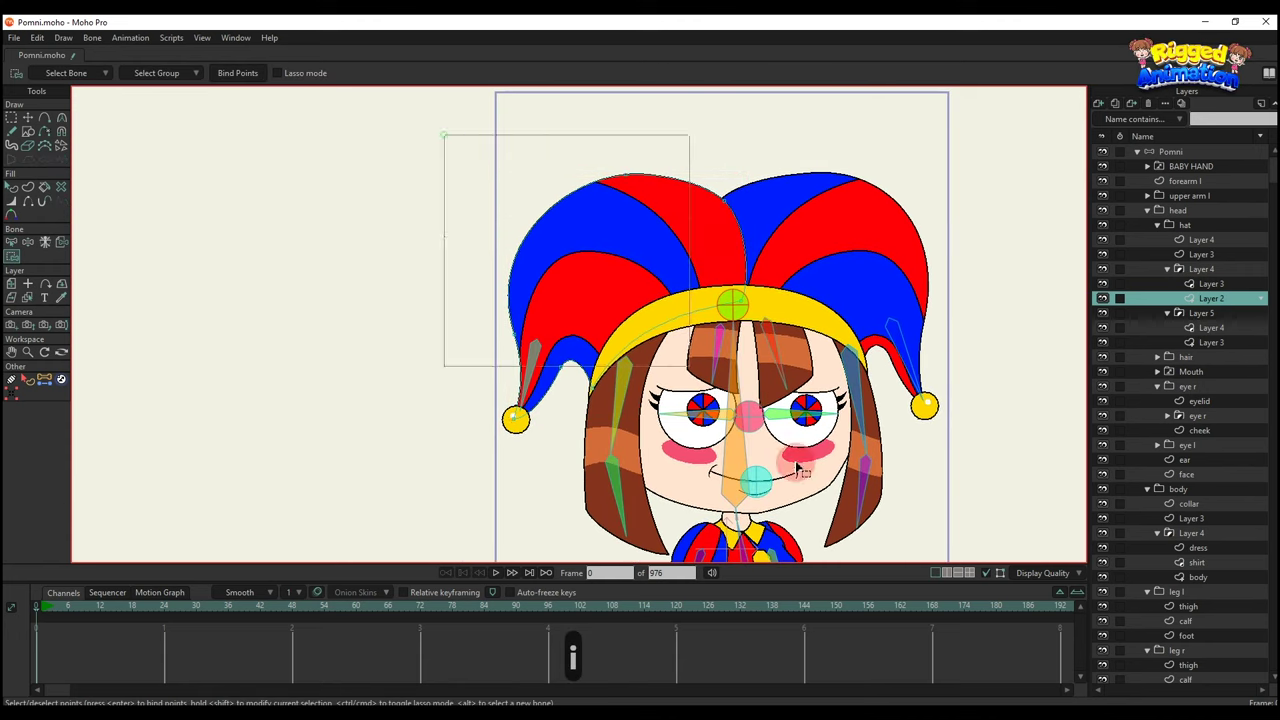
Bind Layer 2's points around the left hat horn's tip to the tip bone above the yellow ball.
key("b")
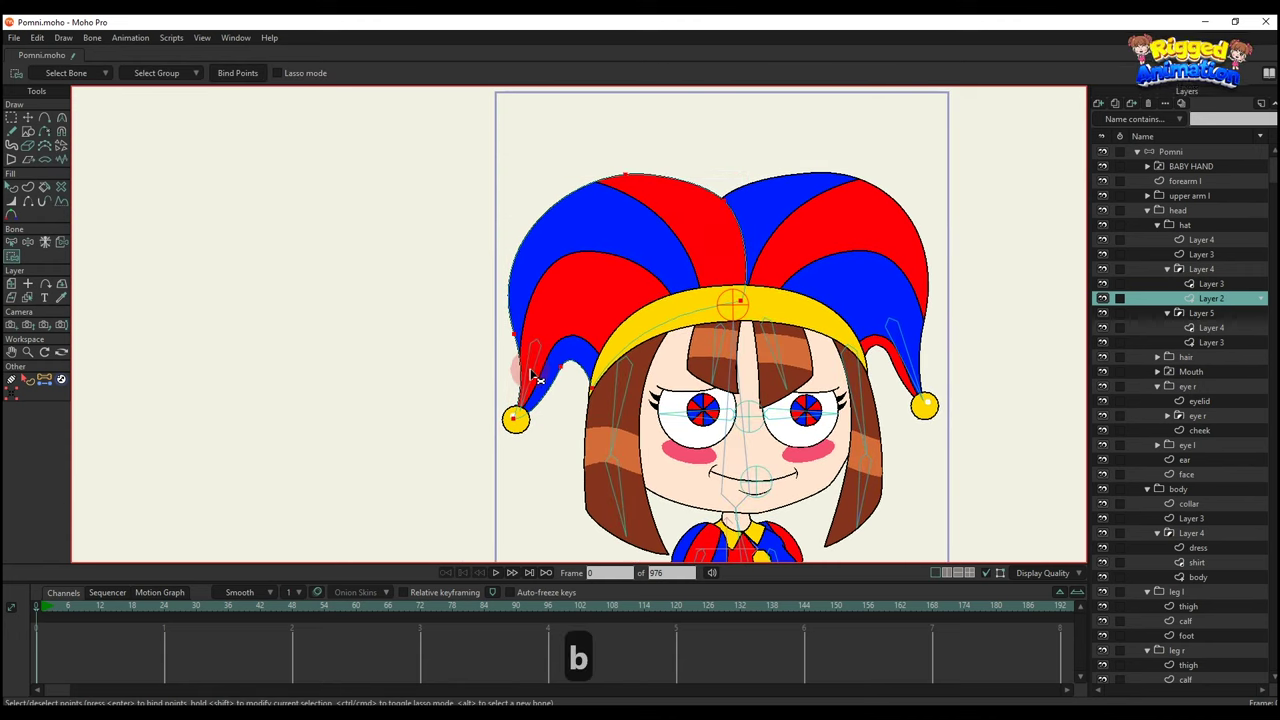
key("i")
left_click_drag(480, 290, 575, 430)
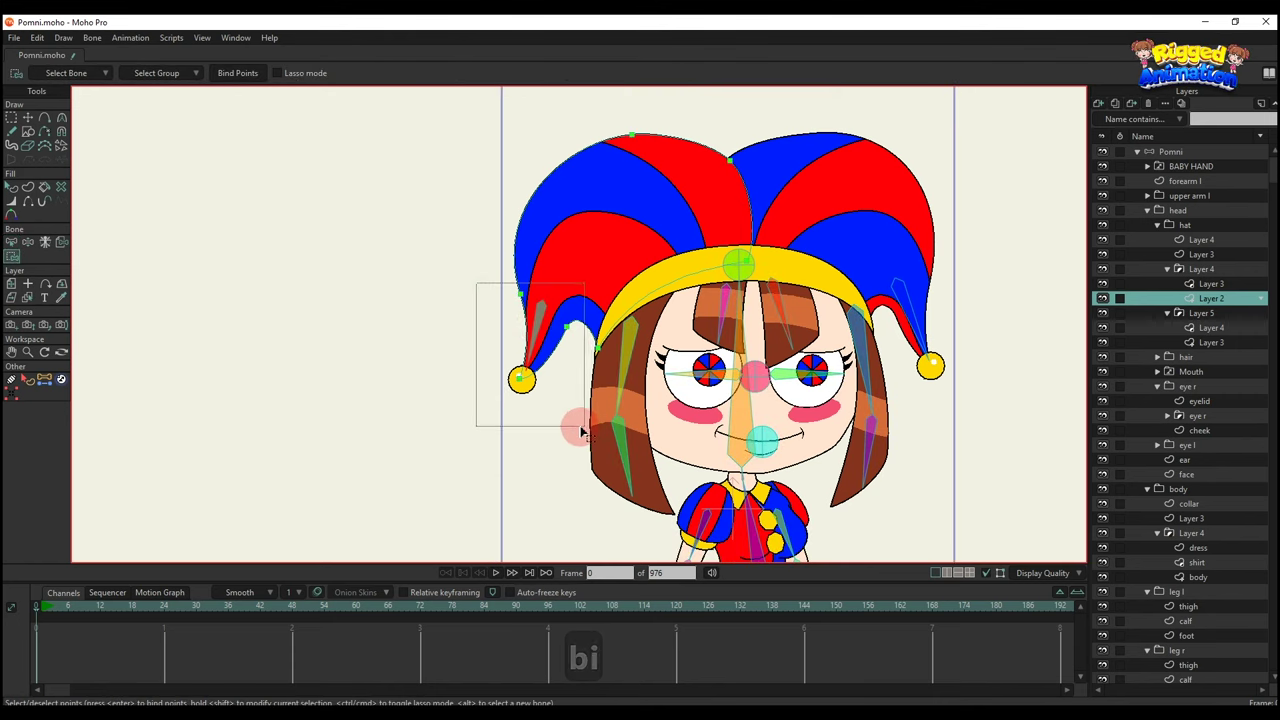
left_click(252, 80)
scroll(536, 325, "up", 2)
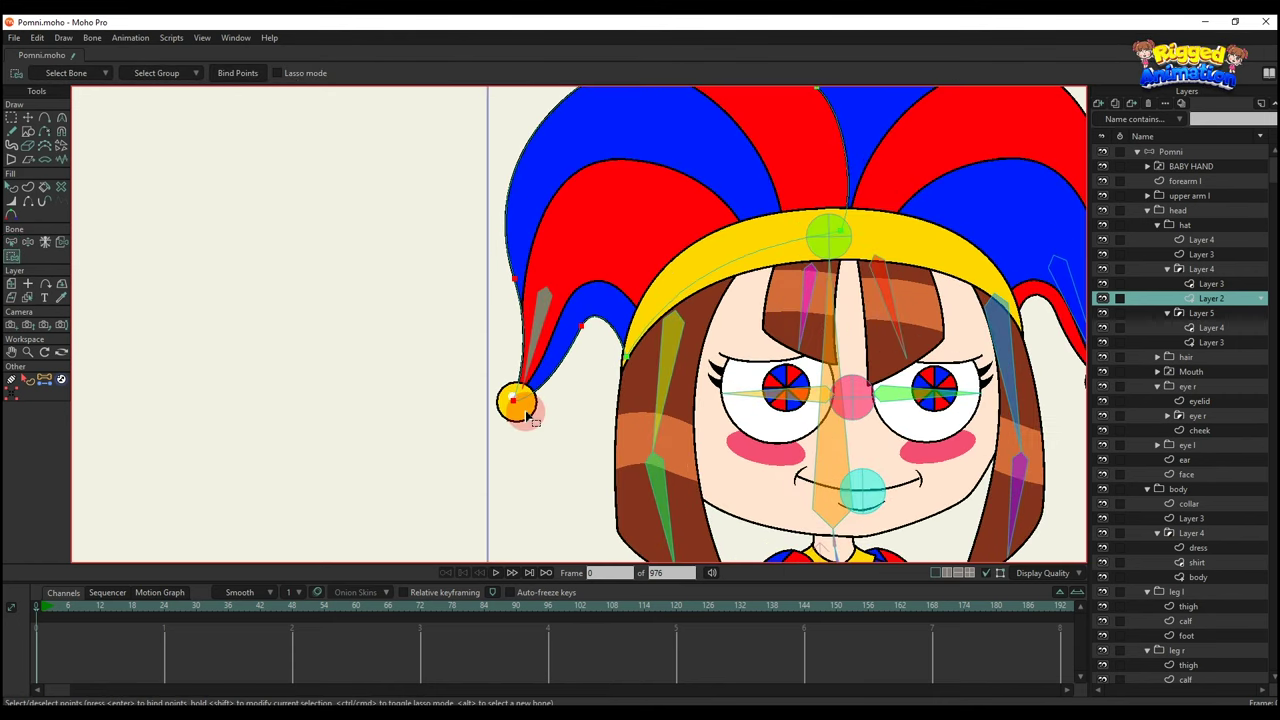
Select the hat's Layer 4 holding the yellow balls and bind the left ball's points to the left horn's tip bone.
right_click(526, 395, "alt")
key("b")
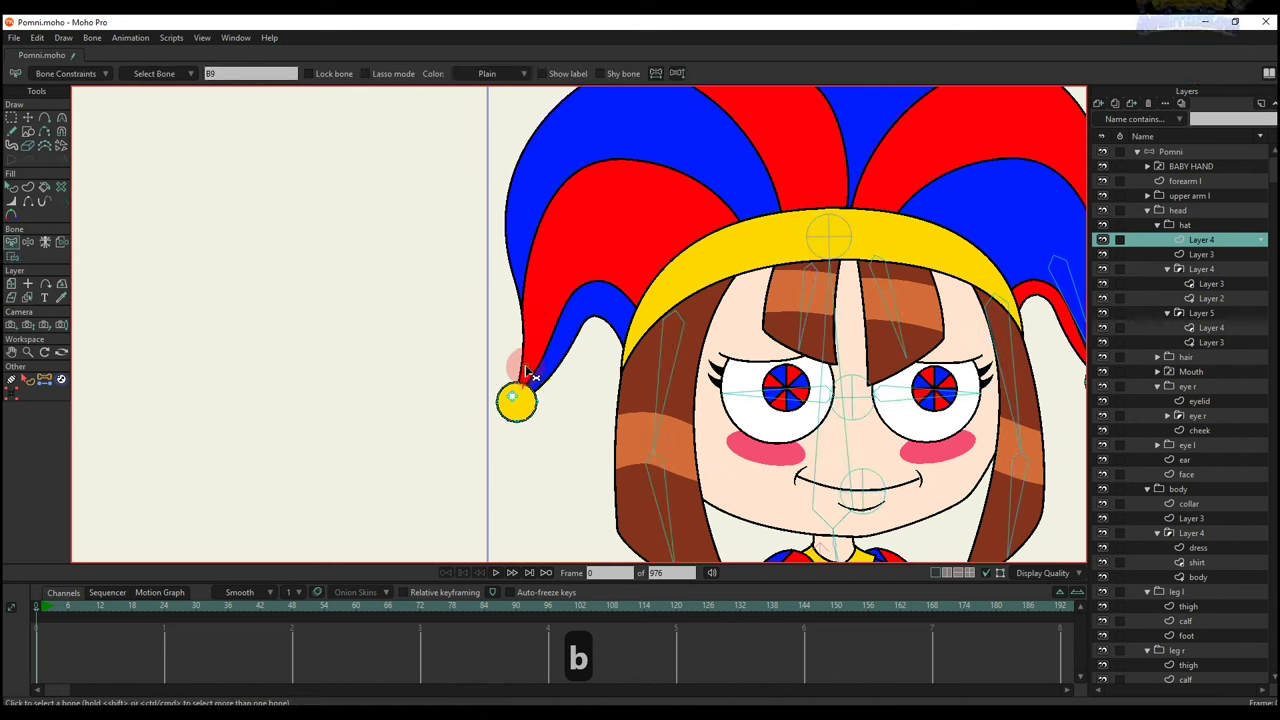
key("i")
left_click_drag(480, 333, 586, 460)
left_click(246, 77)
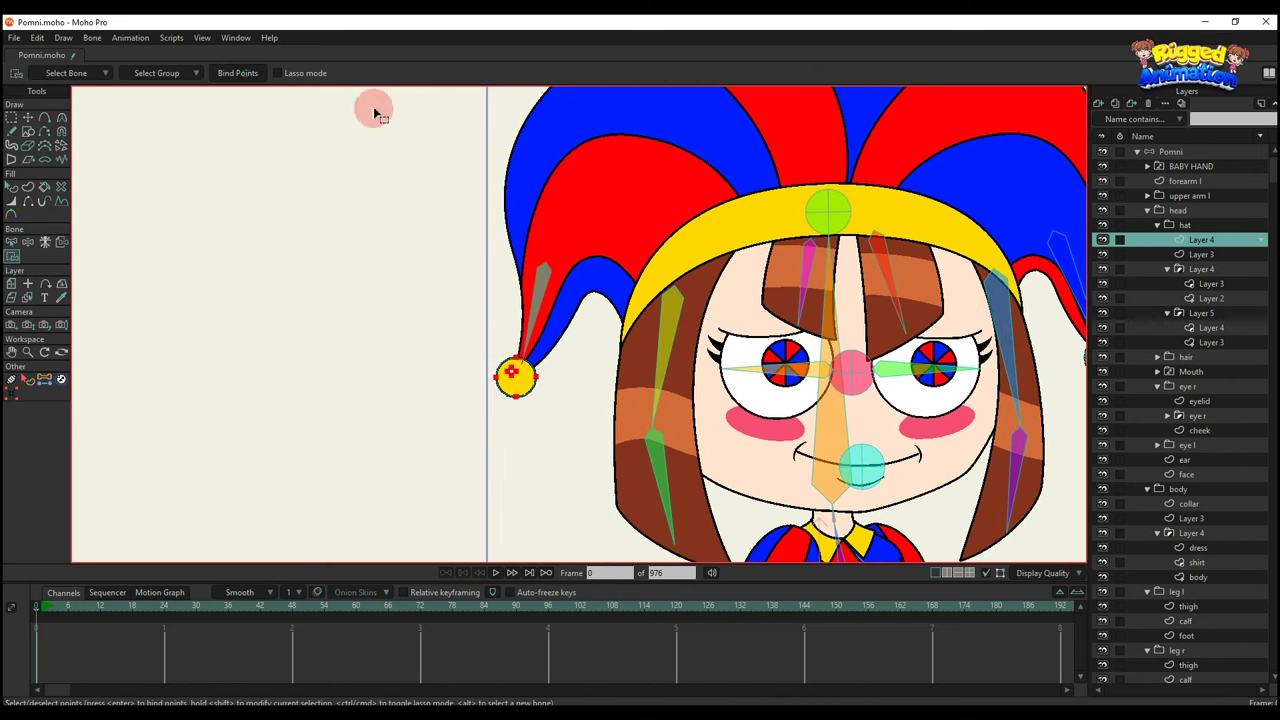
Select Layer 4 in the hat's Layer 5 group and bind all its points to the round bone on the hat band.
scroll(690, 350, "down", 2)
left_click(883, 262, "ctrl+alt")
key("b")
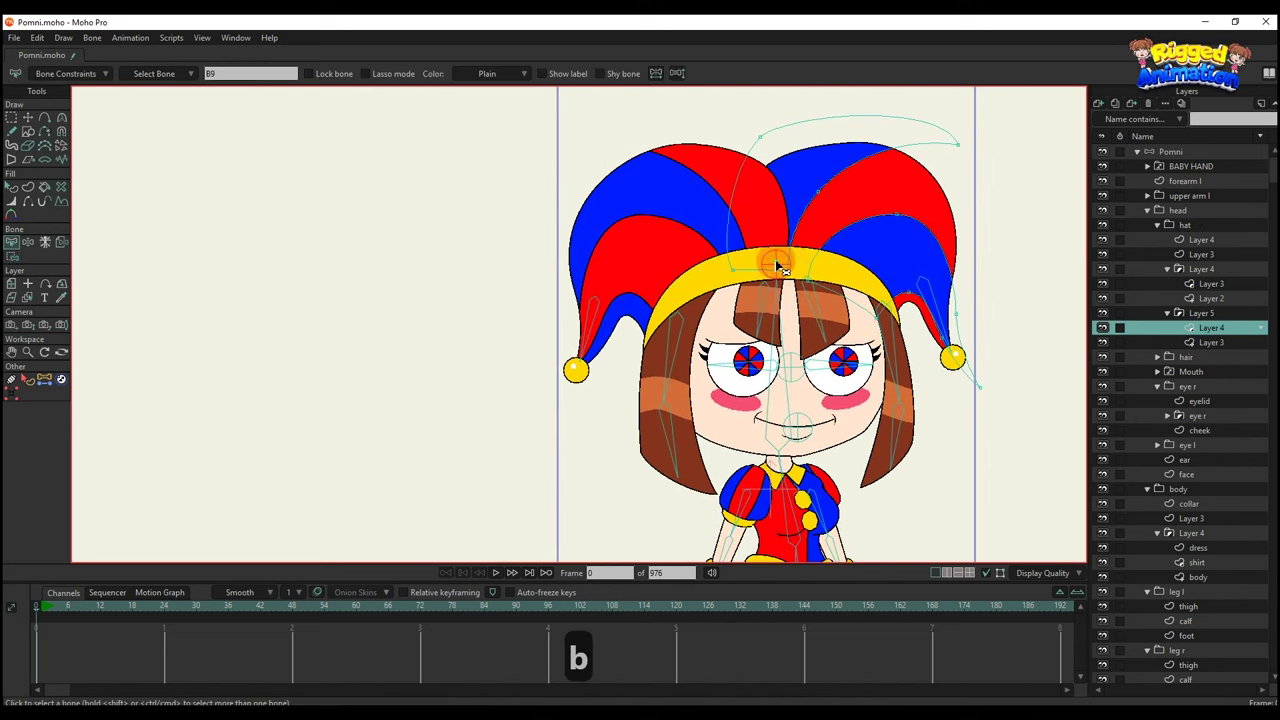
scroll(723, 308, "down", 3)
key("i")
left_click_drag(645, 183, 840, 375)
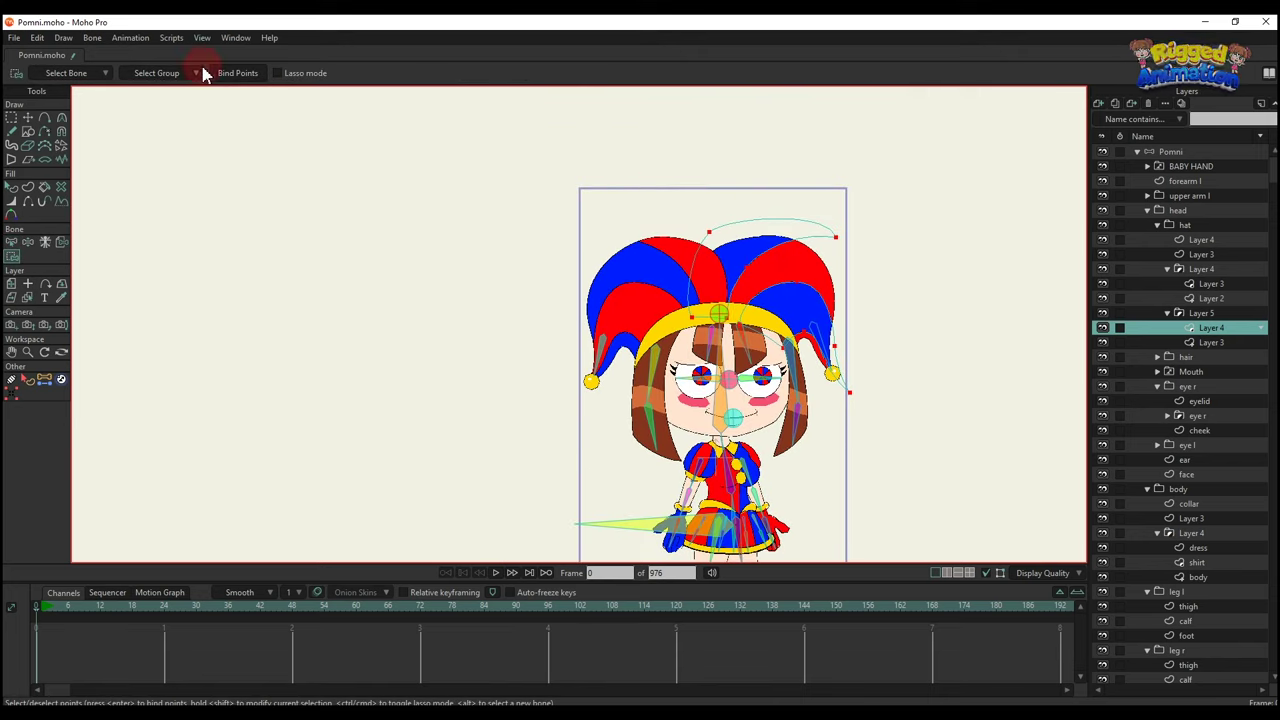
Bind Layer 4's points around the right hat horn's tip to that horn's tip bone.
scroll(950, 373, "up", 2)
left_click_drag(780, 337, 788, 343)
scroll(785, 350, "up", 1)
key("b")
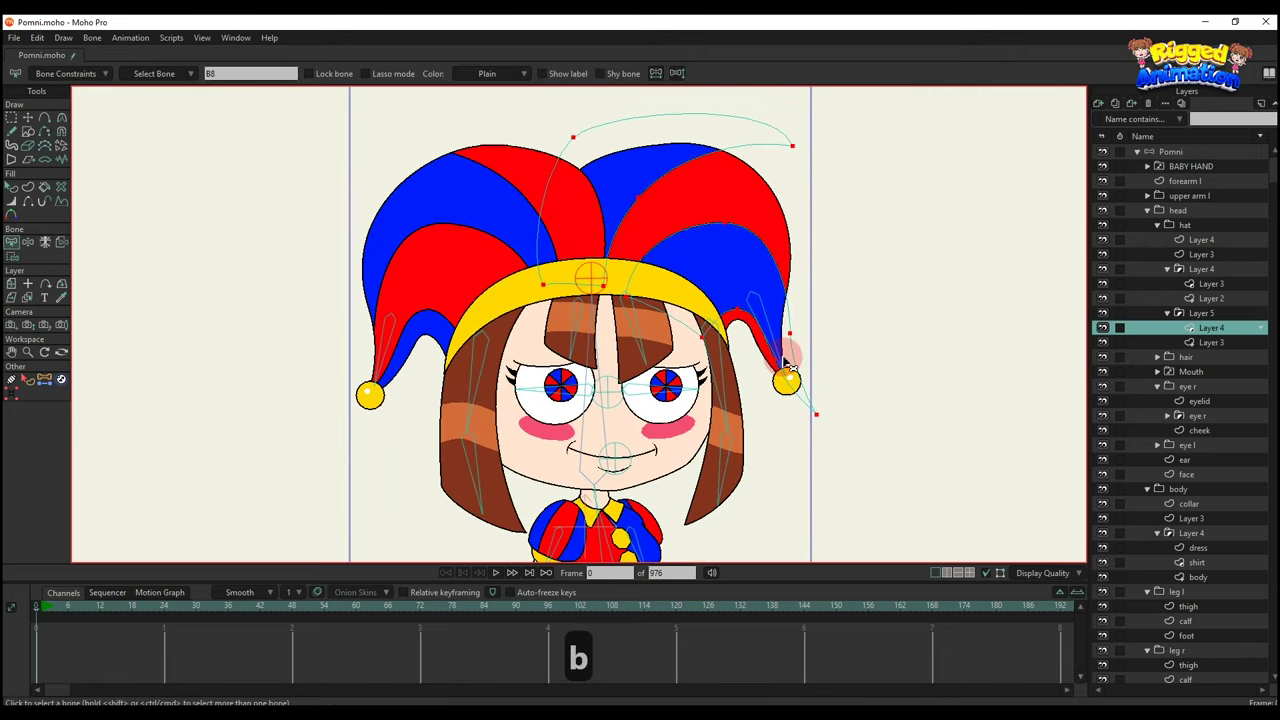
scroll(783, 348, "down", 1)
key("i")
left_click_drag(750, 304, 912, 440)
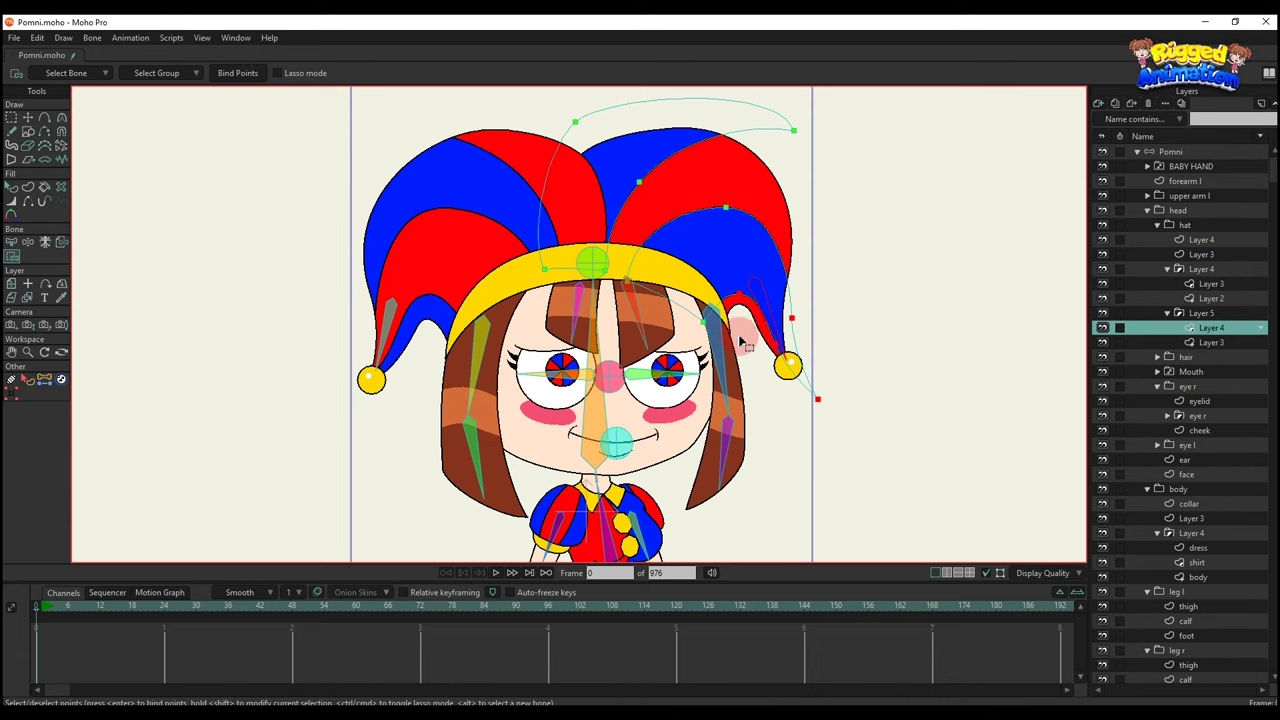
Select the yellow balls' layer of the hat and bind the right ball's points to the right horn's tip bone.
scroll(787, 360, "up", 2)
right_click(813, 375, "alt")
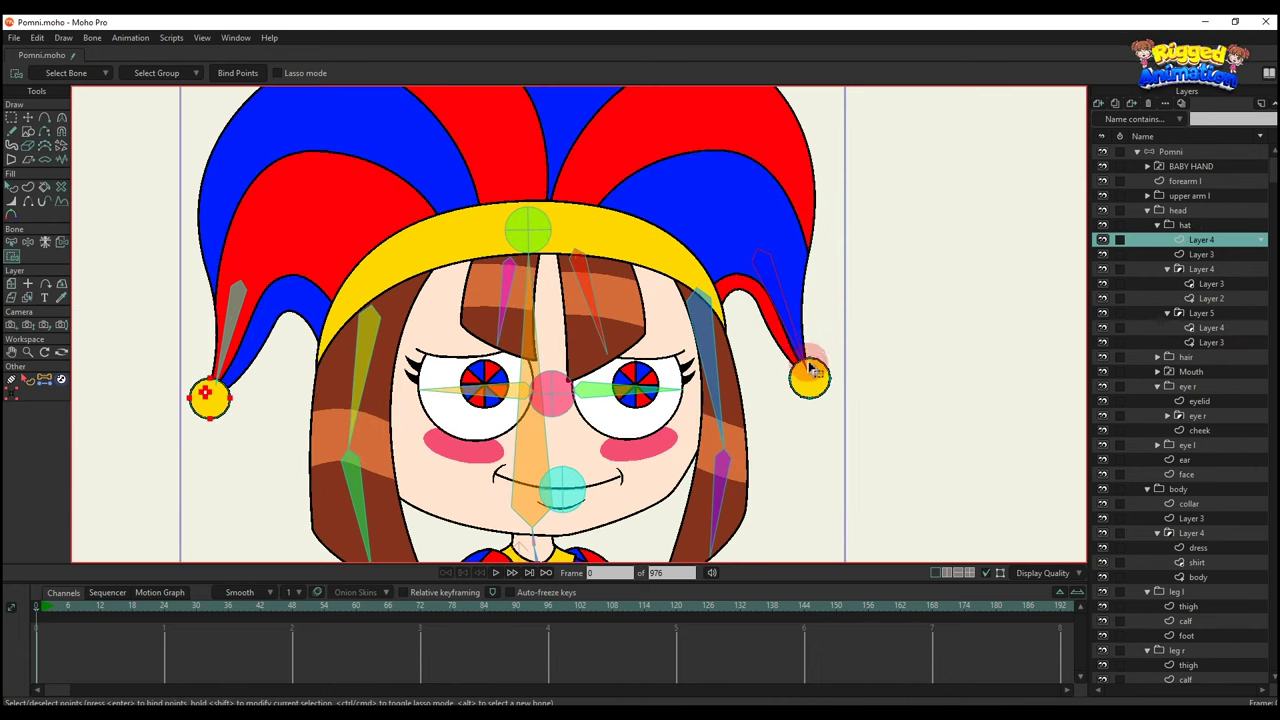
scroll(801, 348, "down", 1)
key("i")
left_click_drag(786, 344, 884, 440)
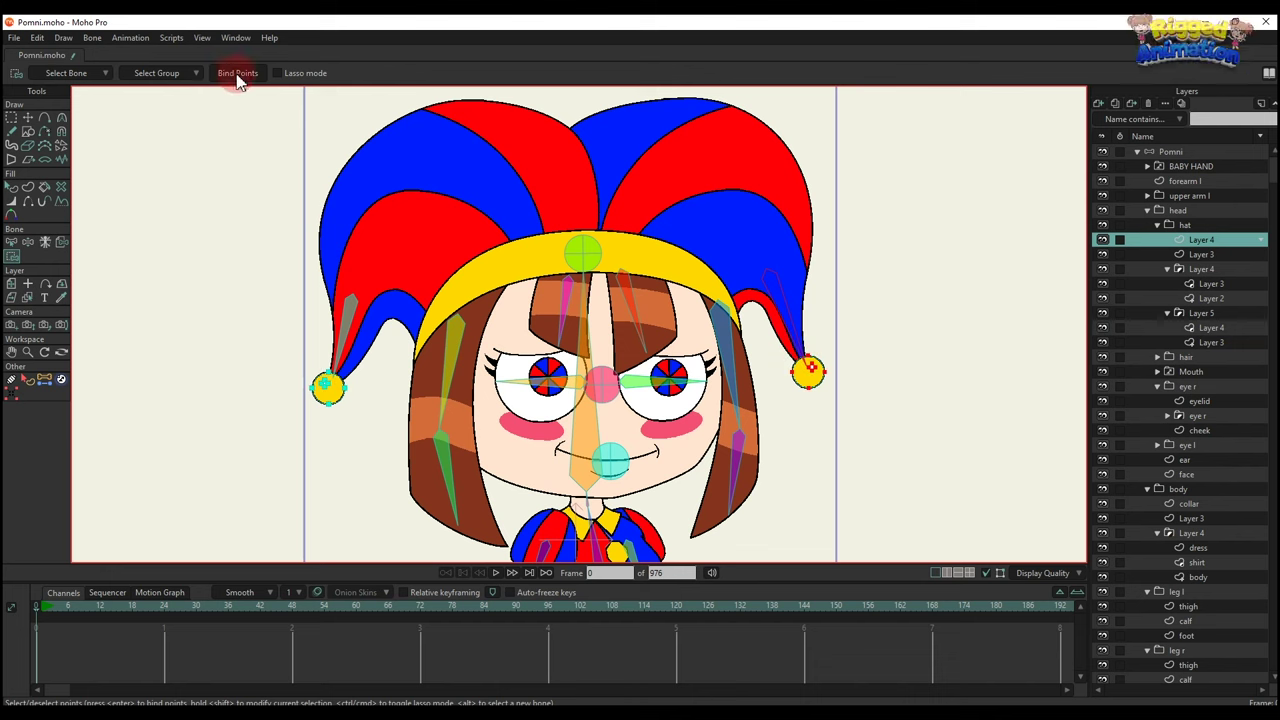
Select Layer 3 in the hat's Layer 5 group and bind all its points to the round bone on the hat band.
left_click(740, 175, "ctrl+alt")
scroll(745, 220, "down", 2)
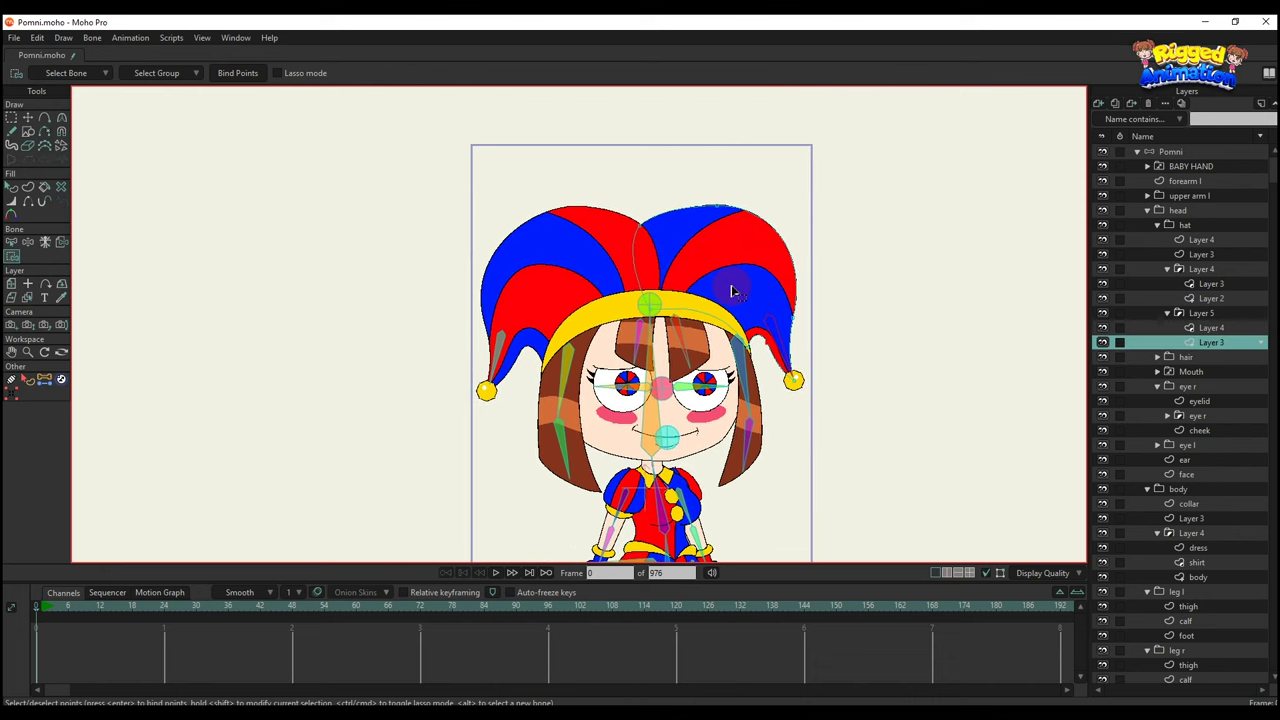
key("b")
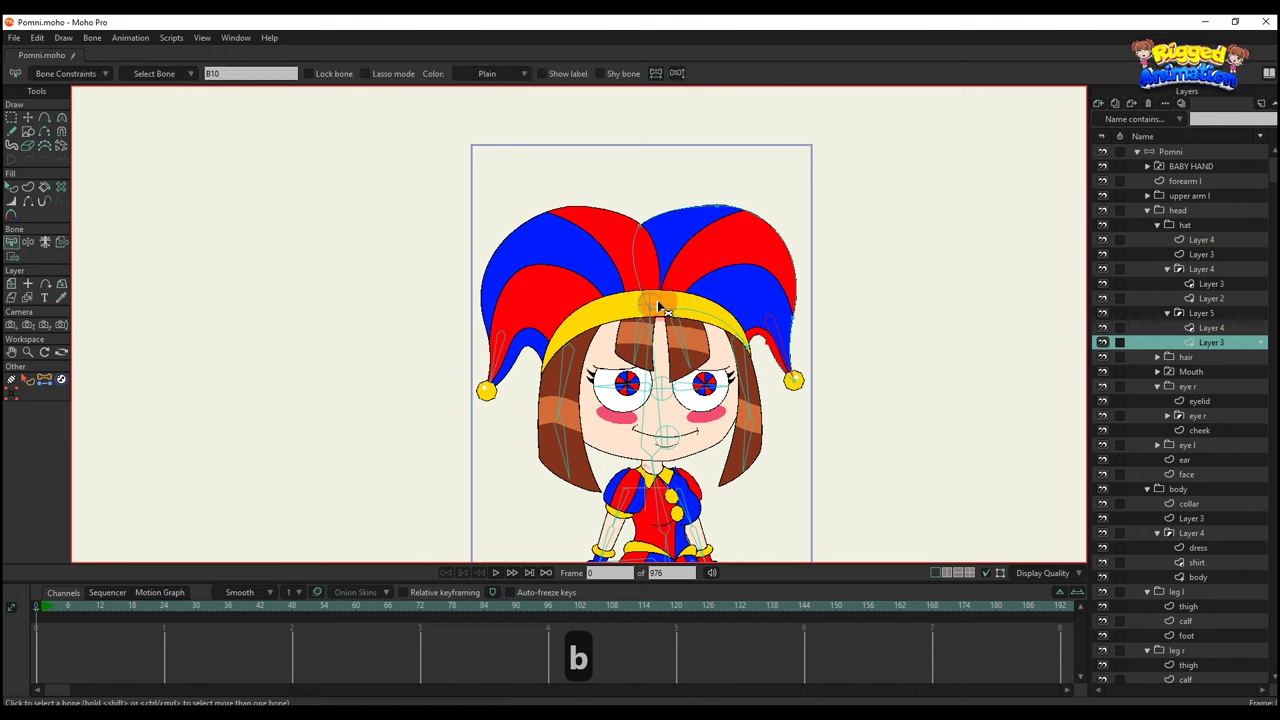
key("i")
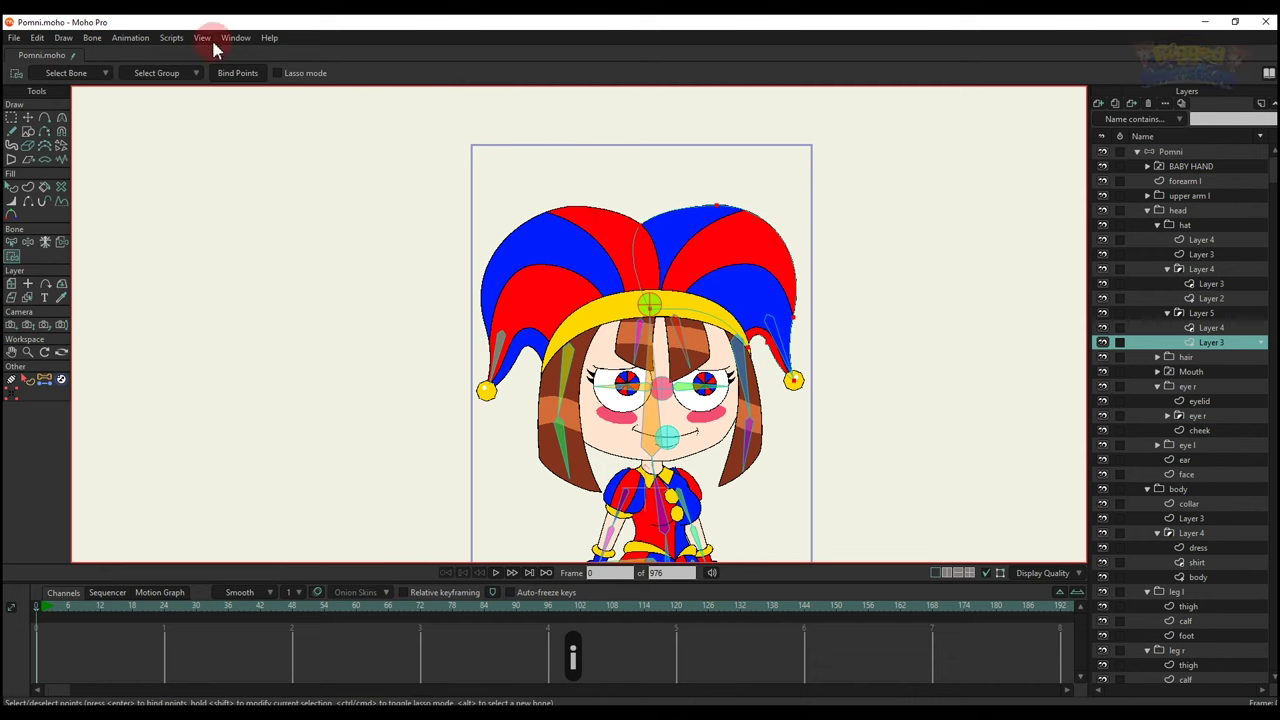
left_click(241, 79)
Bind Layer 3's points around the right hat horn's tip to that horn's tip bone.
scroll(766, 360, "up", 2)
key("b")
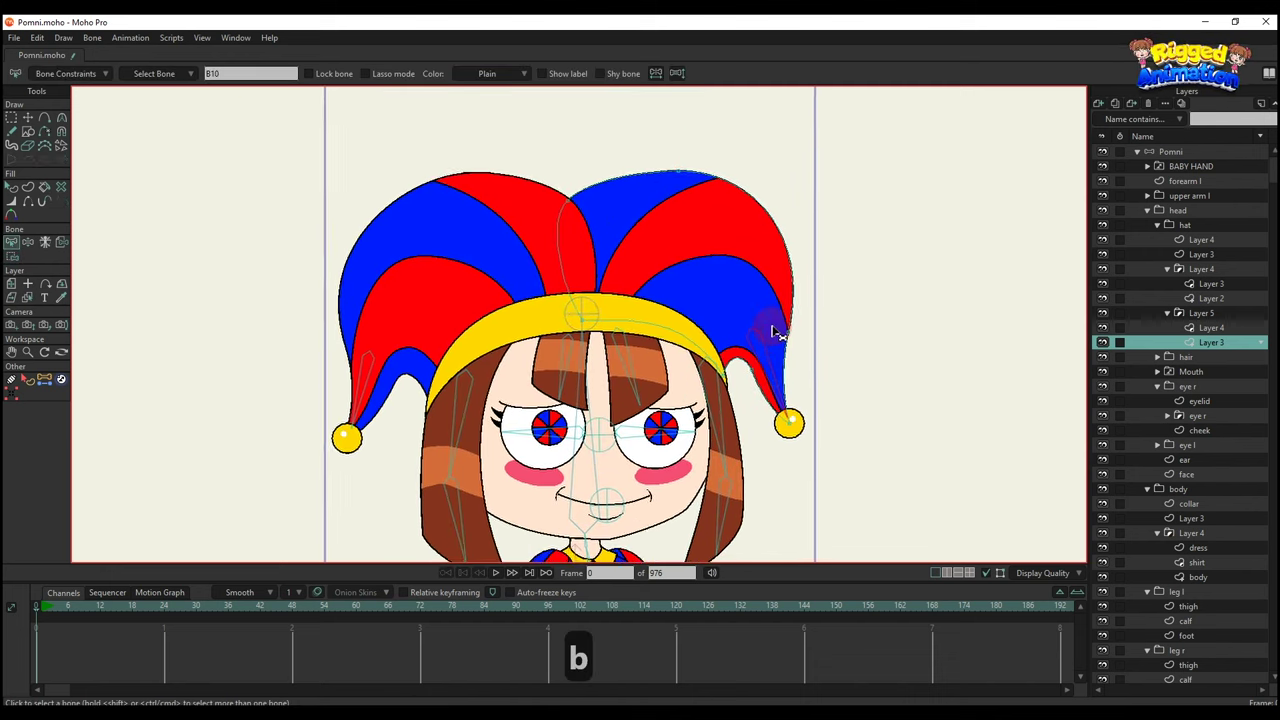
key("i")
left_click(240, 74)
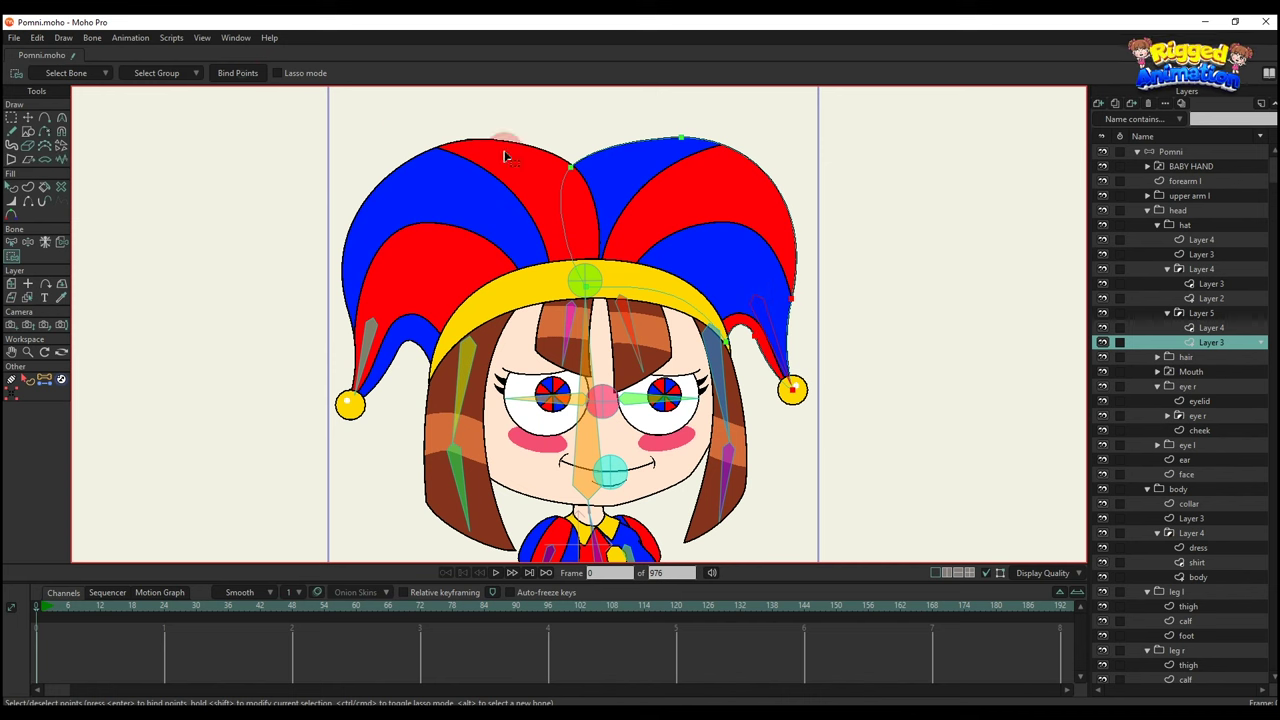
Select layer 2 in the hair's Layer 6 group, the round hat band bone, and the front strand's upper points for binding.
scroll(505, 155, "down", 3)
scroll(645, 222, "up", 2)
right_click(634, 205, "alt")
left_click_drag(640, 115, 653, 248)
scroll(642, 165, "up", 3)
key("b")
left_click(654, 206)
left_click(660, 253)
key("i")
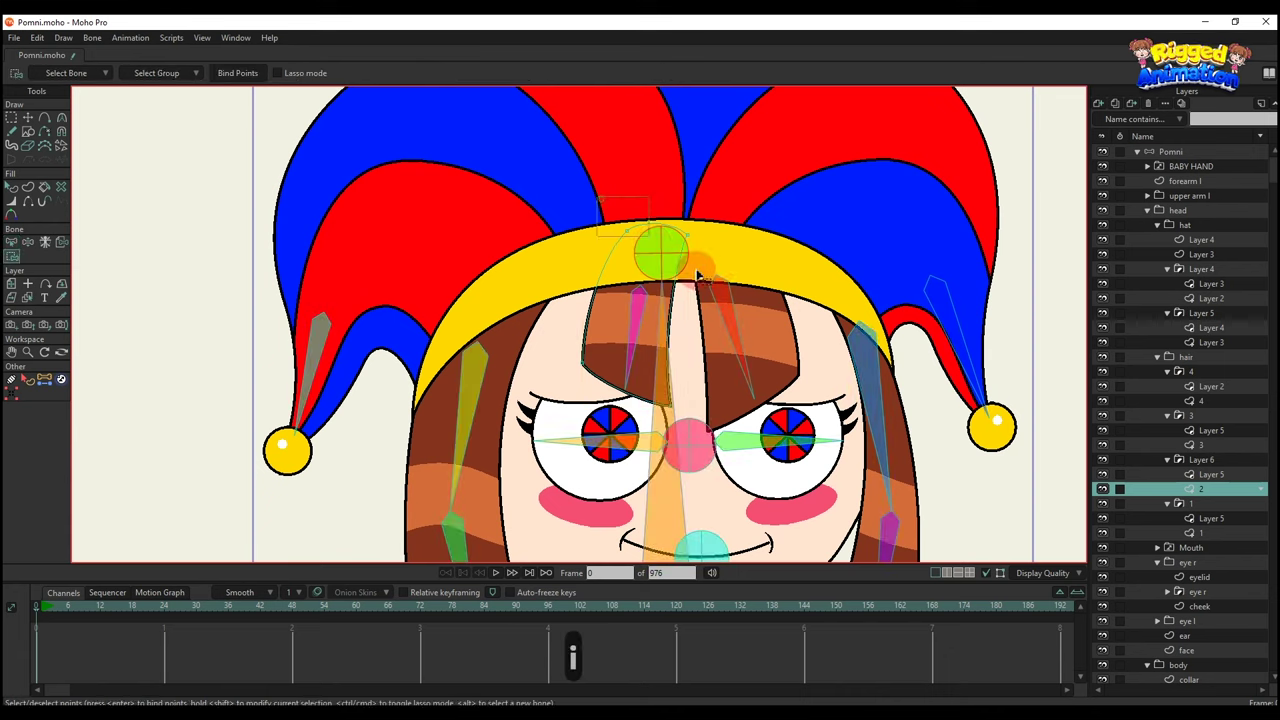
Add points along the side edges of the two front hair strands on layers 2 and 1.
key("a")
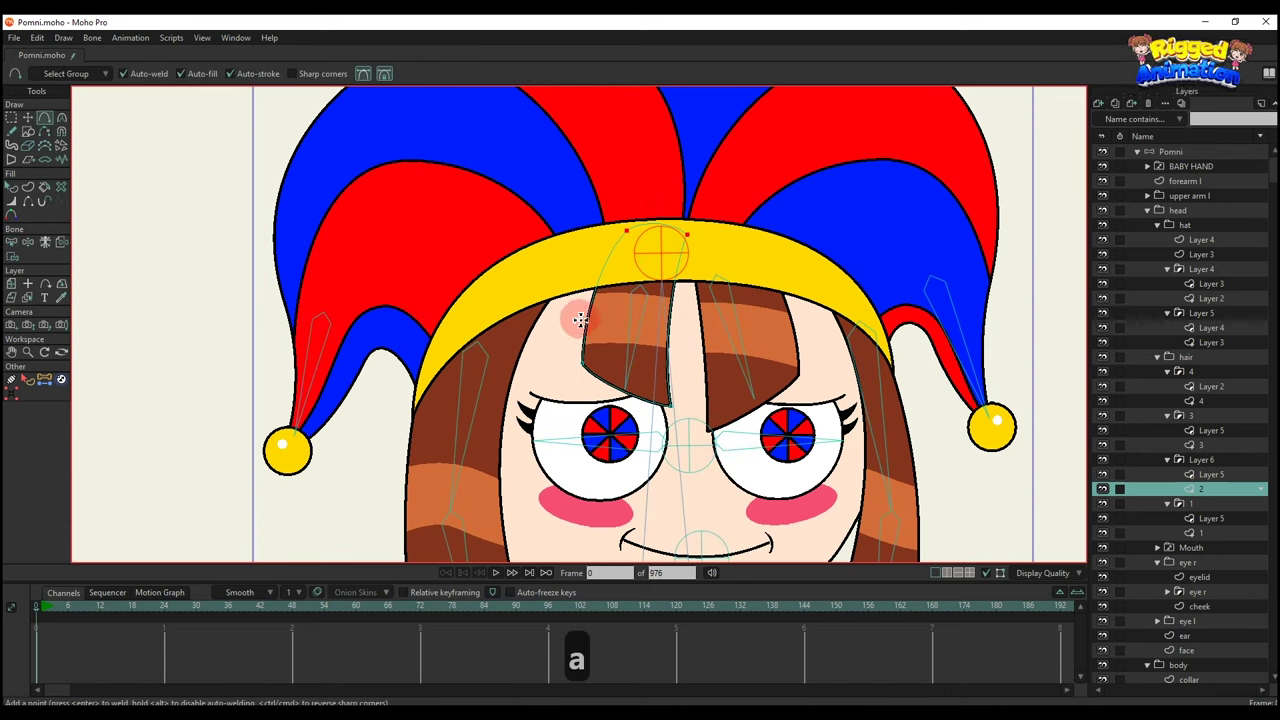
left_click(718, 326, "ctrl+alt")
left_click(726, 373, "ctrl+alt")
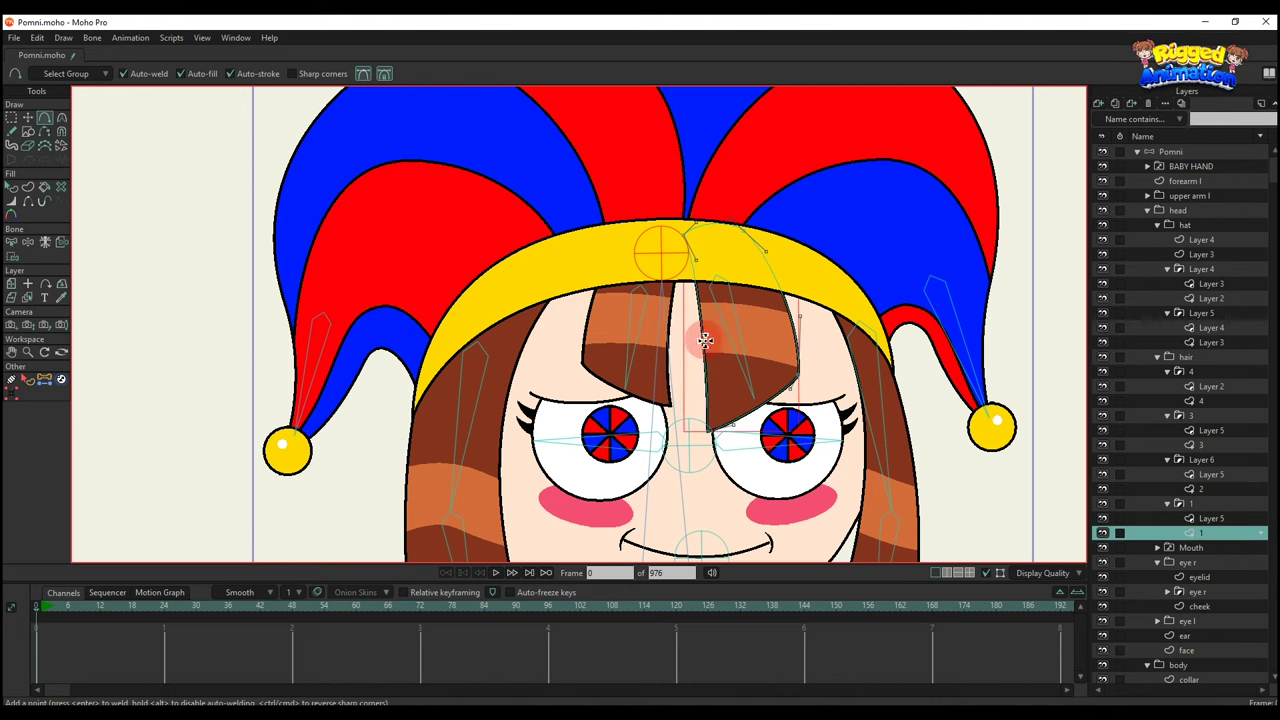
key("b")
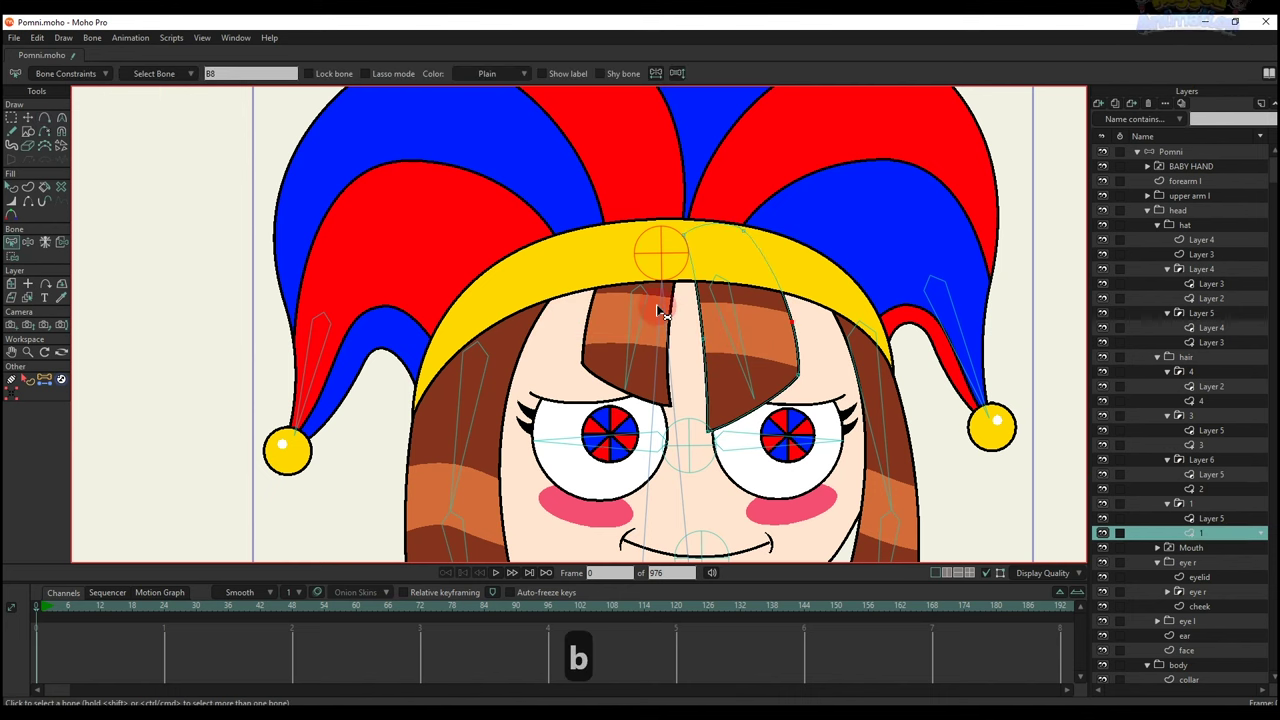
left_click(660, 300)
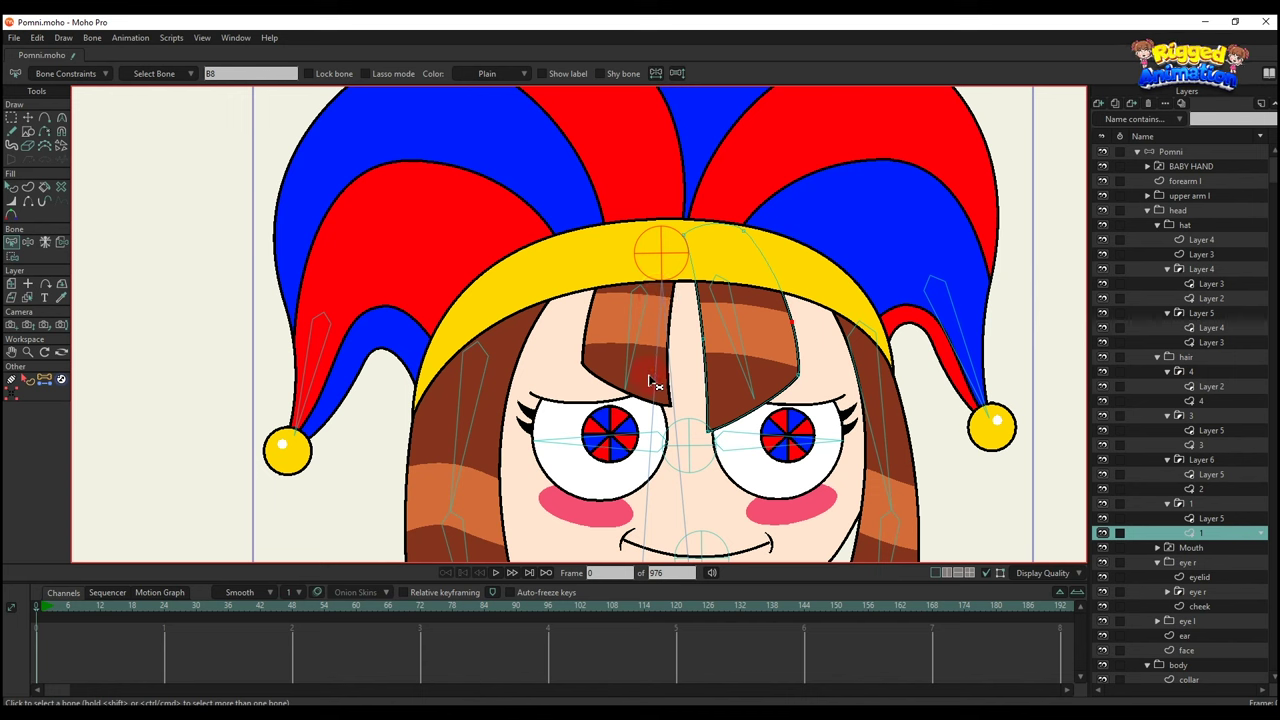
Select hair layer 2 and bind its upper and side points to the strand's bone B11.
left_click(648, 378, "ctrl+alt")
key("v")
key("b")
left_click(641, 325)
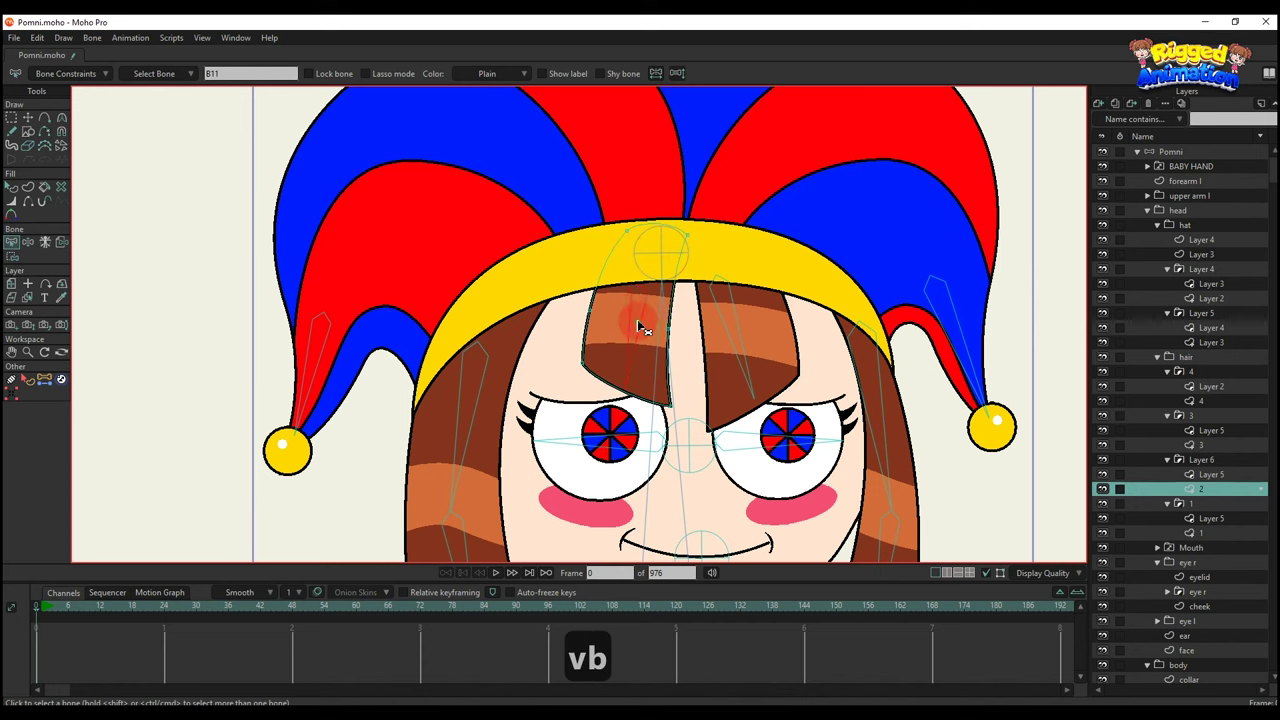
left_click_drag(636, 308, 648, 328)
key("i")
left_click(643, 266)
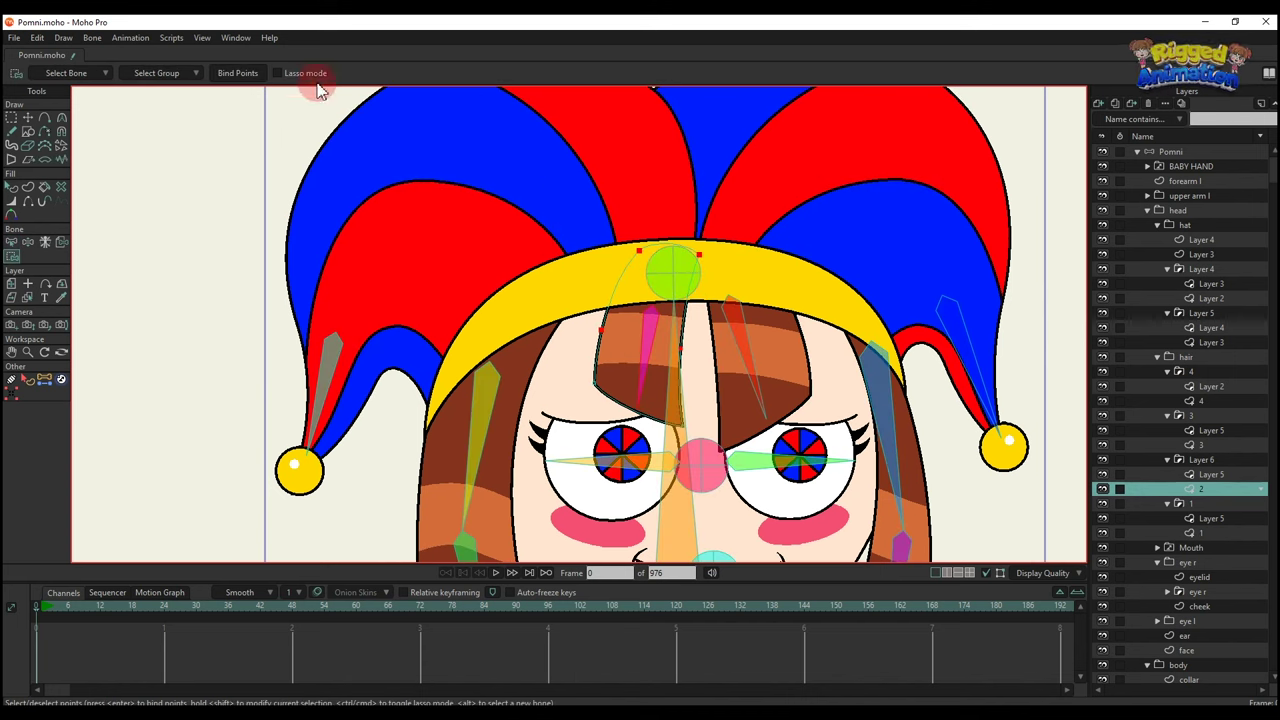
left_click(312, 117)
Bind the lower points of hair layer 2 to the strand's bone B11.
key("b")
left_click(641, 393)
key("i")
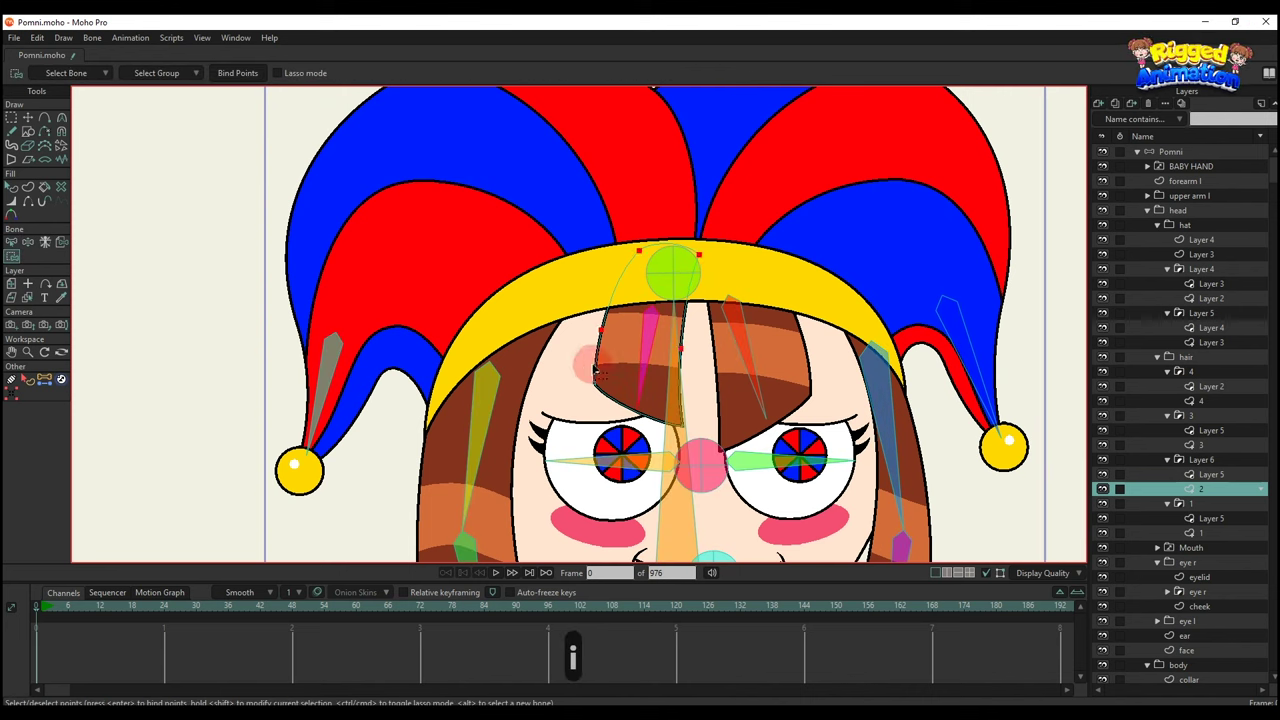
left_click(237, 37)
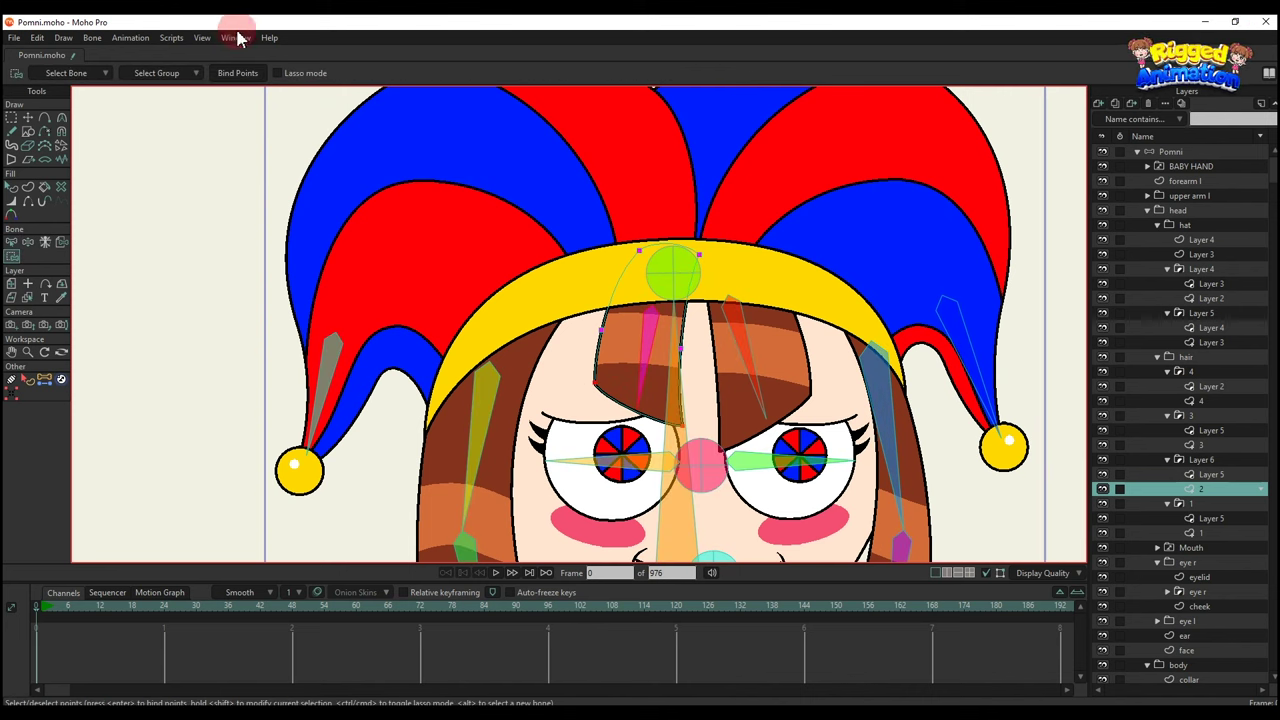
Select Layer 5 in the hair's Layer 6 group and bind all the stripe's points to bone B11.
left_click(642, 330, "ctrl+alt")
scroll(655, 340, "down", 2)
scroll(651, 343, "up", 1)
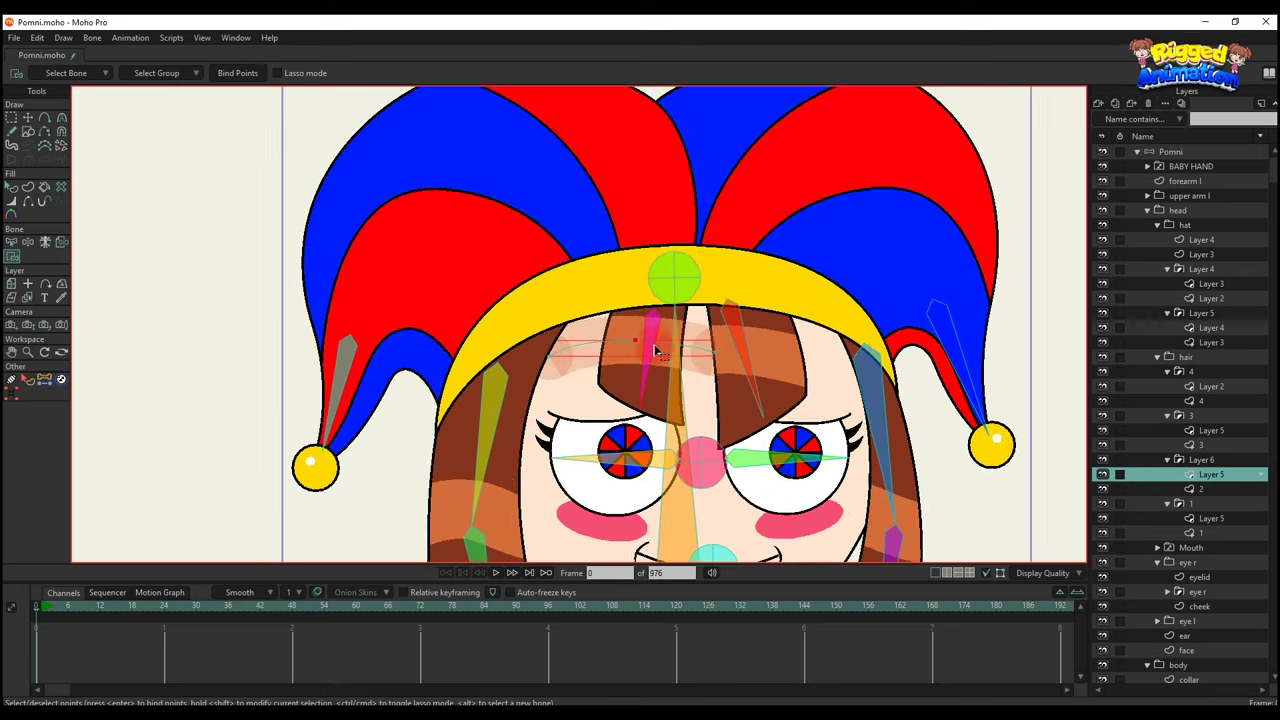
key("b")
left_click(668, 276)
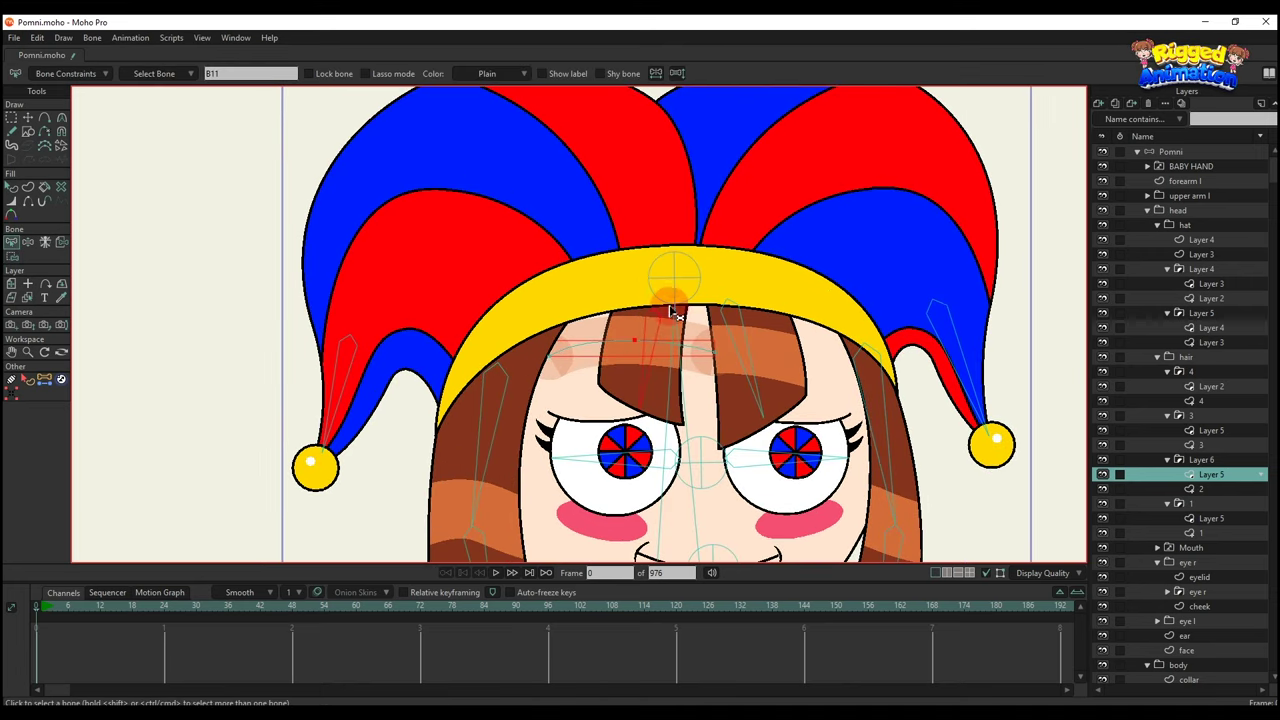
key("i")
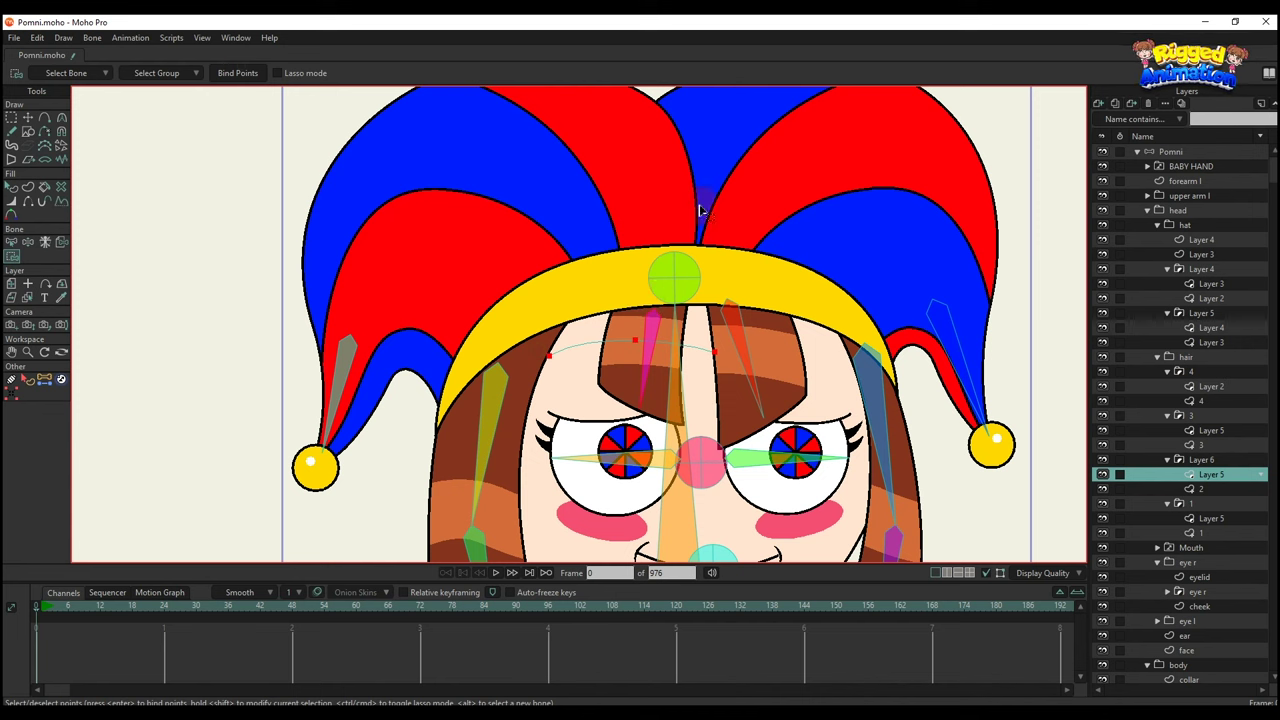
Select Layer 5 in hair group 1 and bind all the stripe's points to the other front strand's bone B12.
right_click(753, 333, "alt")
key("b")
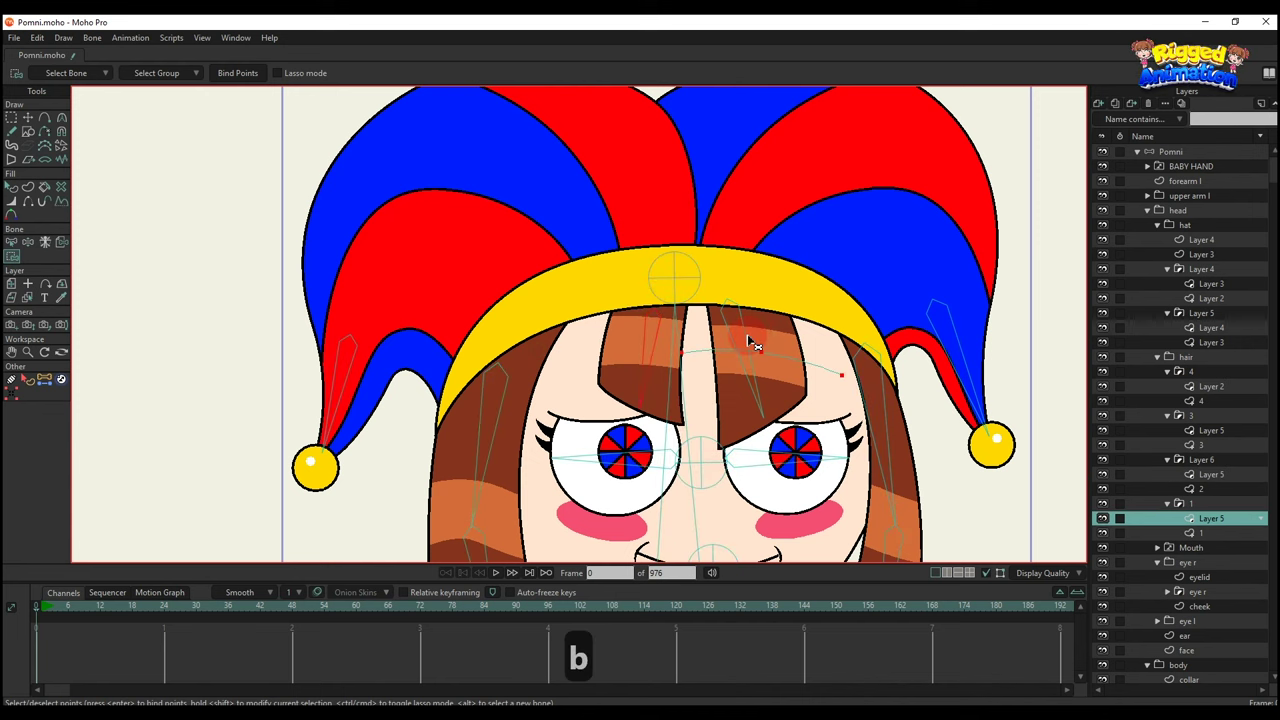
left_click(743, 335)
key("i")
left_click_drag(743, 335, 881, 405)
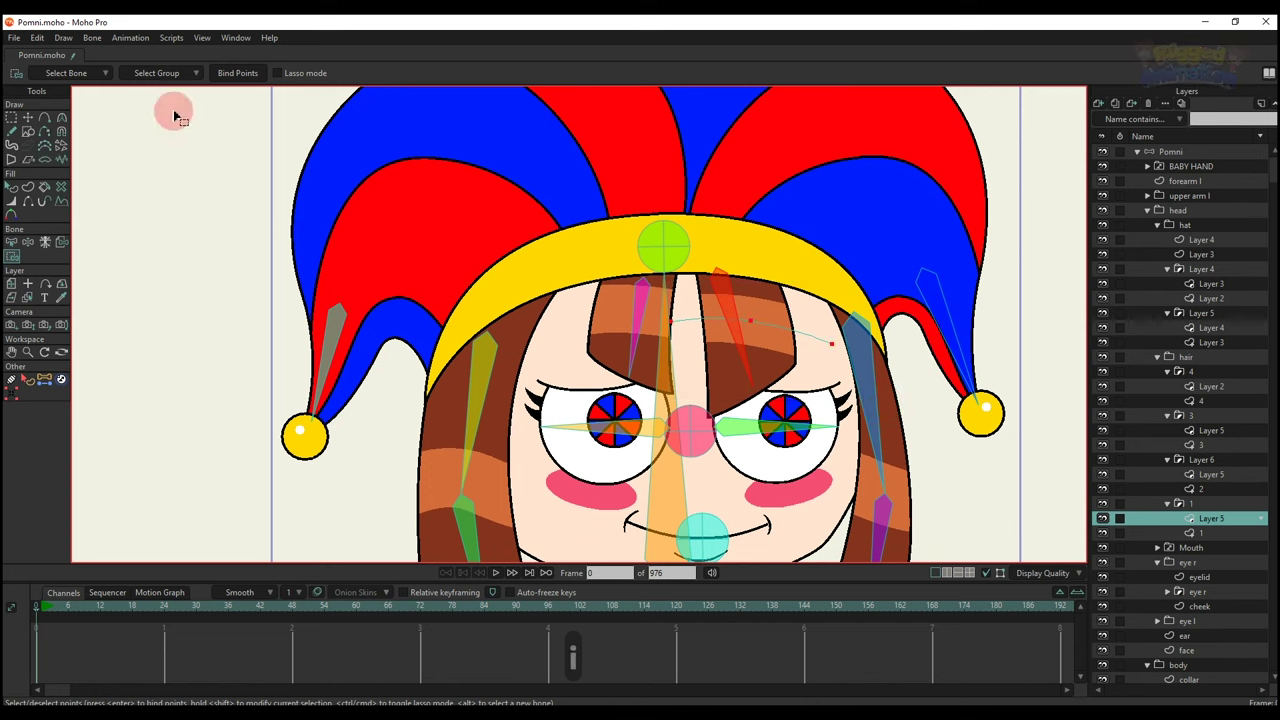
Select hair layer 1 and bind the front strand's points to bone B12.
left_click(728, 370, "ctrl+alt")
key("b")
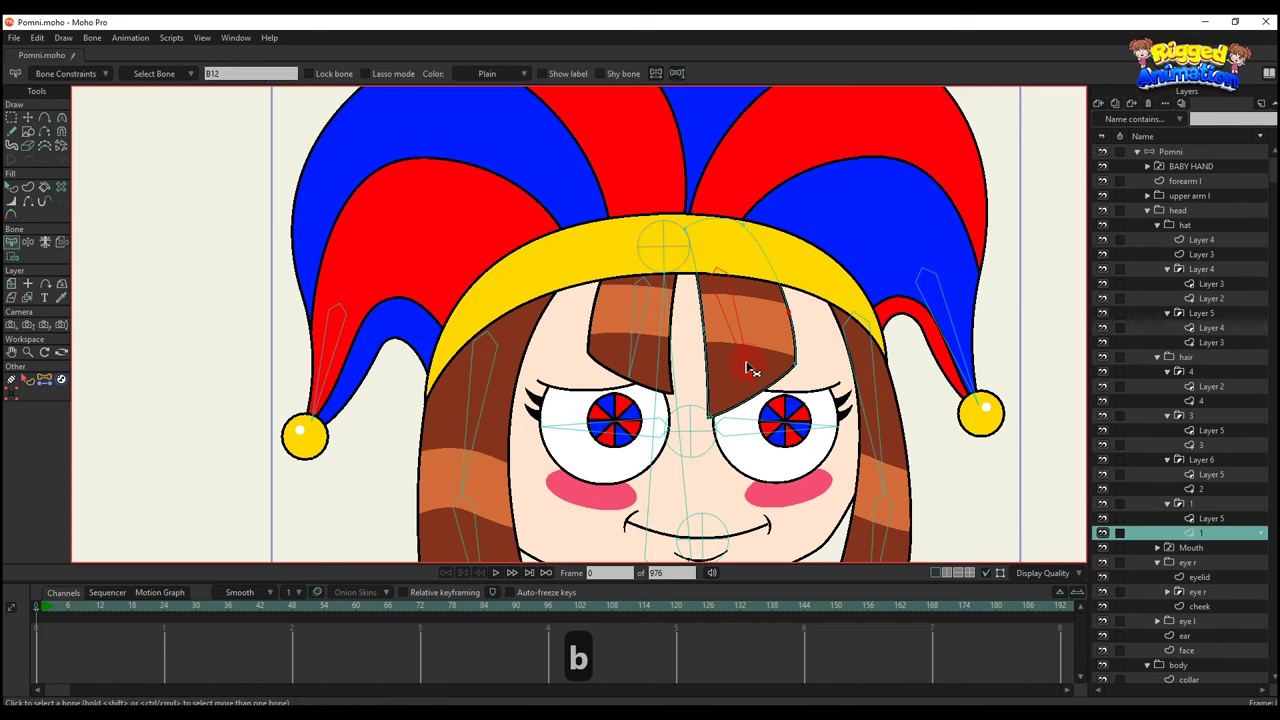
scroll(717, 337, "down", 1)
key("i")
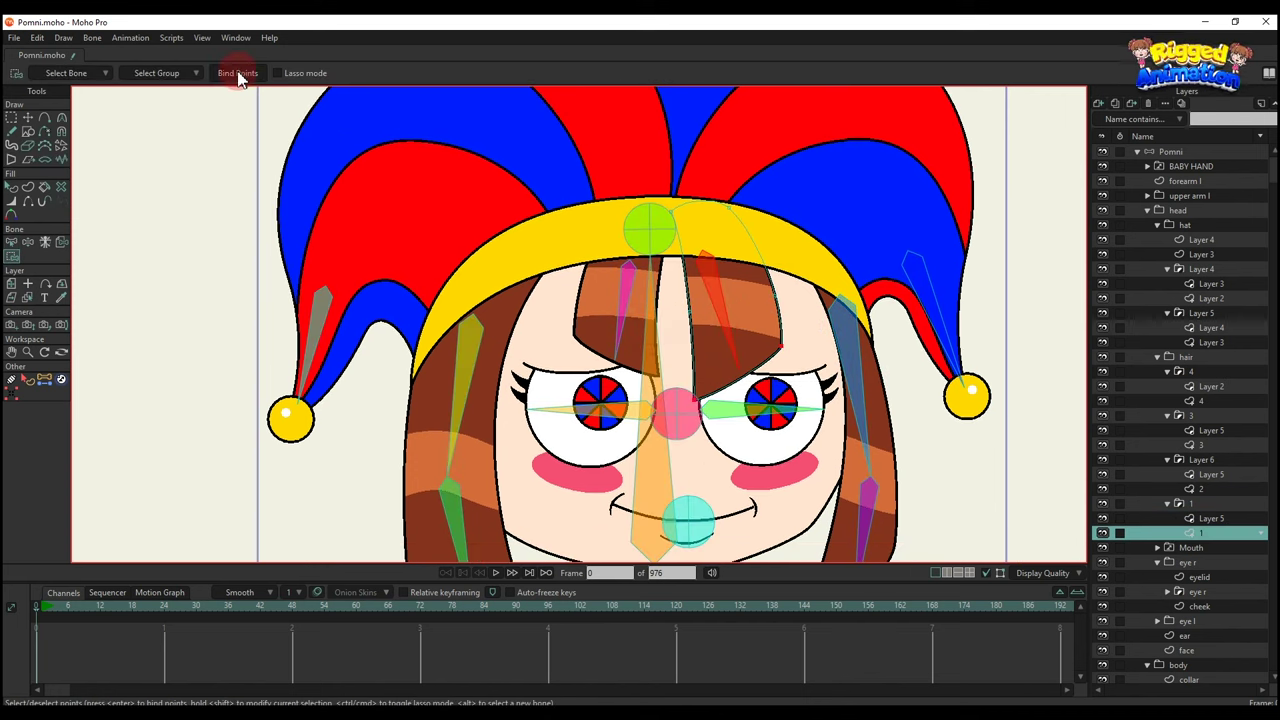
left_click(240, 75)
key("b")
scroll(660, 240, "down", 1)
key("i")
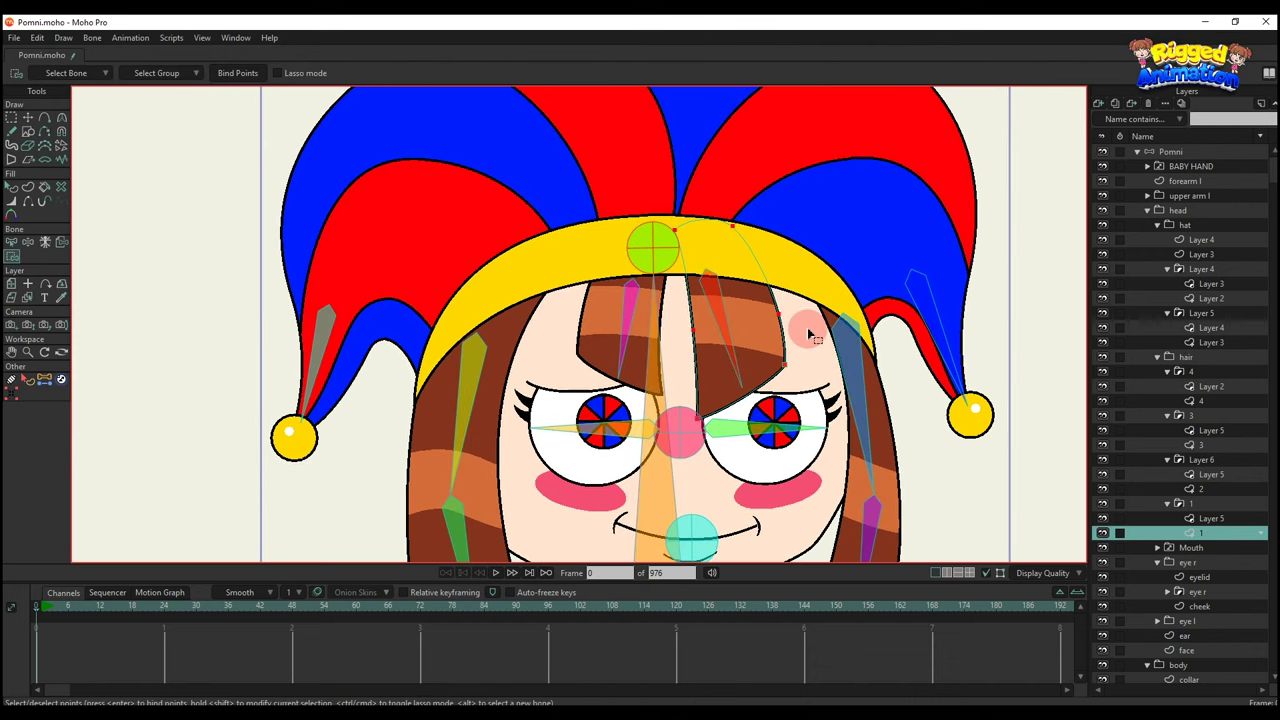
scroll(580, 281, "down", 1)
left_click_drag(553, 299, 568, 263)
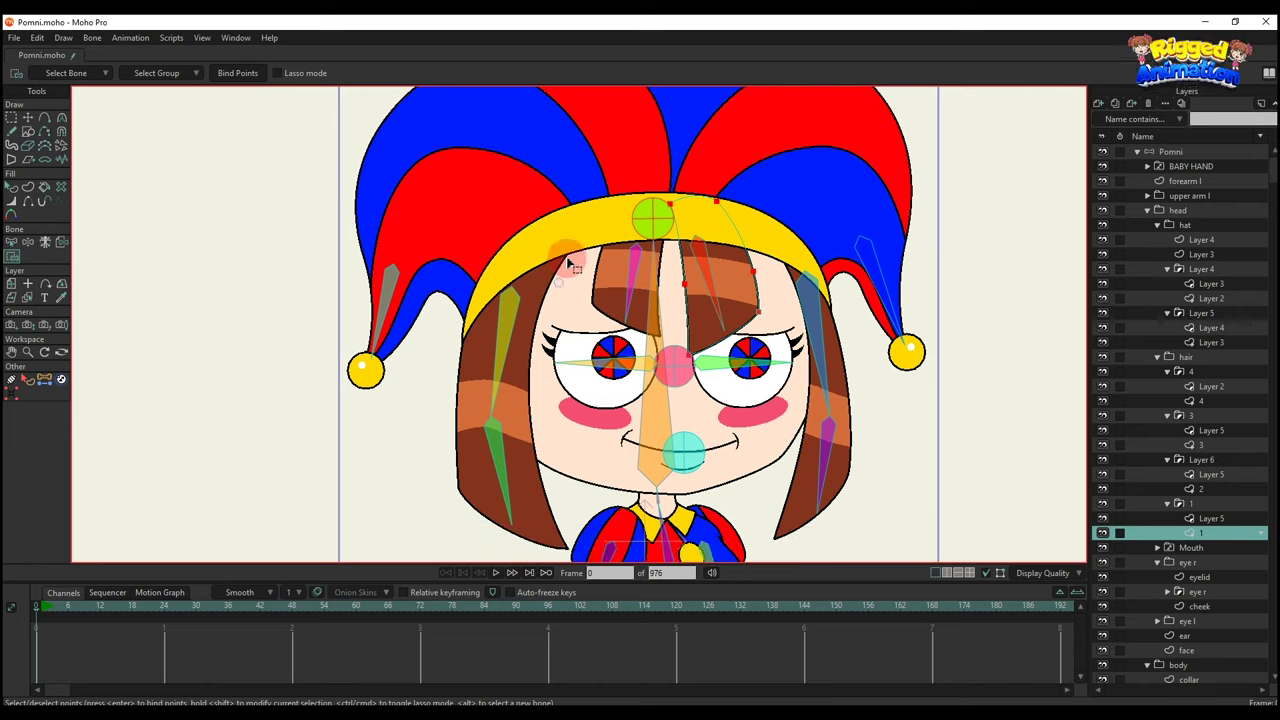
Select hair layer 4 and add a point halfway down each edge of the side strand.
right_click(546, 287, "alt")
key("b")
left_click(654, 219)
left_click_drag(640, 239, 654, 217)
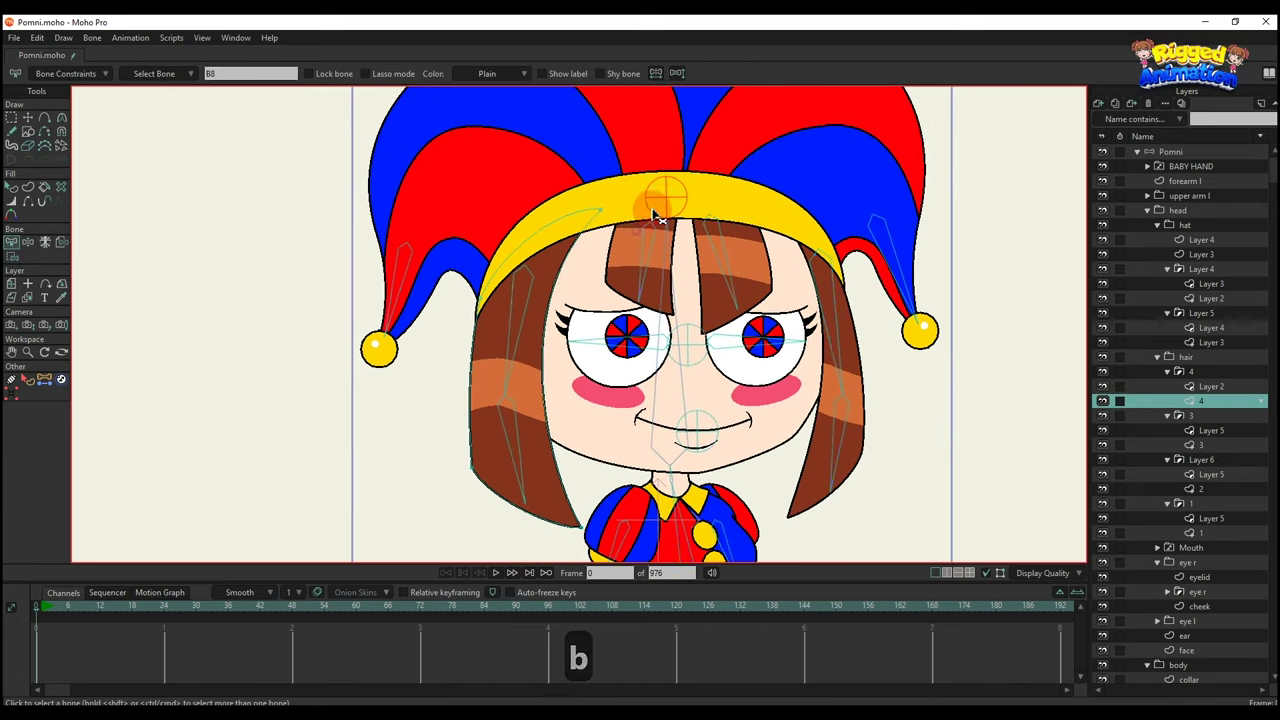
key("i")
key("a")
left_click_drag(472, 383, 543, 393)
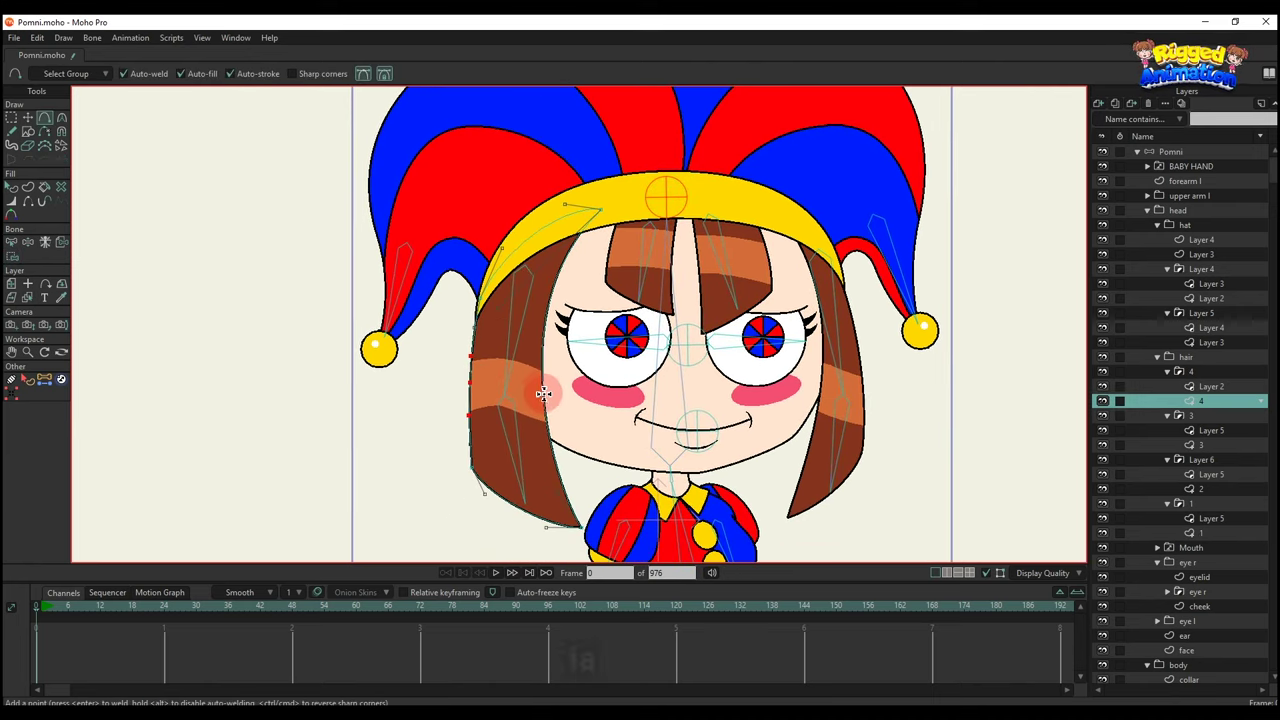
Bind the upper and mid-length points of hair layer 4 to bone B8.
key("b")
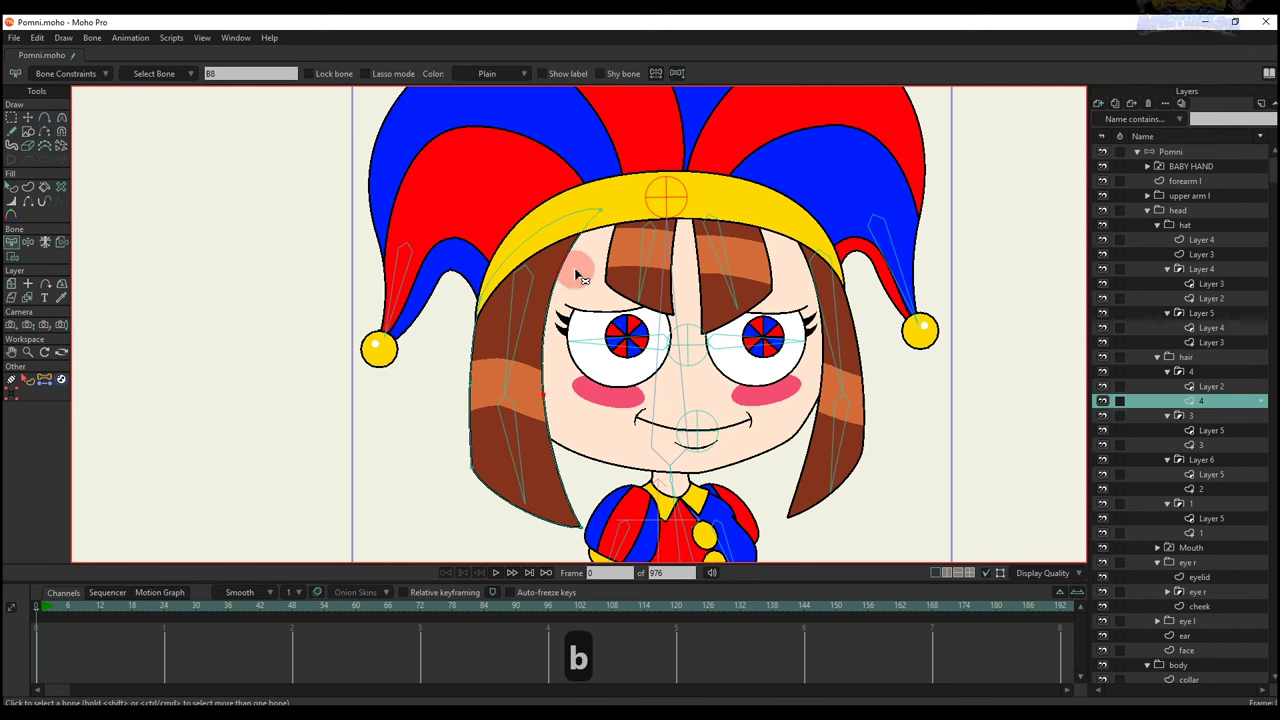
key("i")
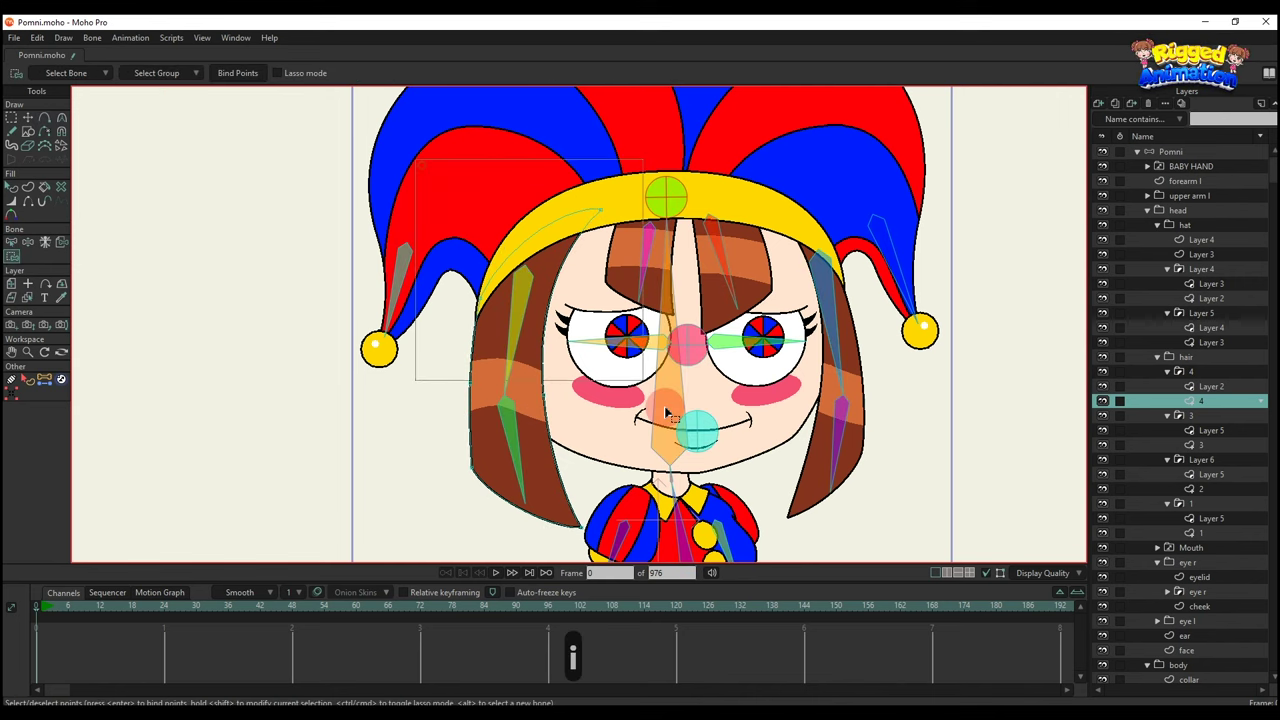
left_click_drag(688, 435, 688, 433)
left_click(235, 73)
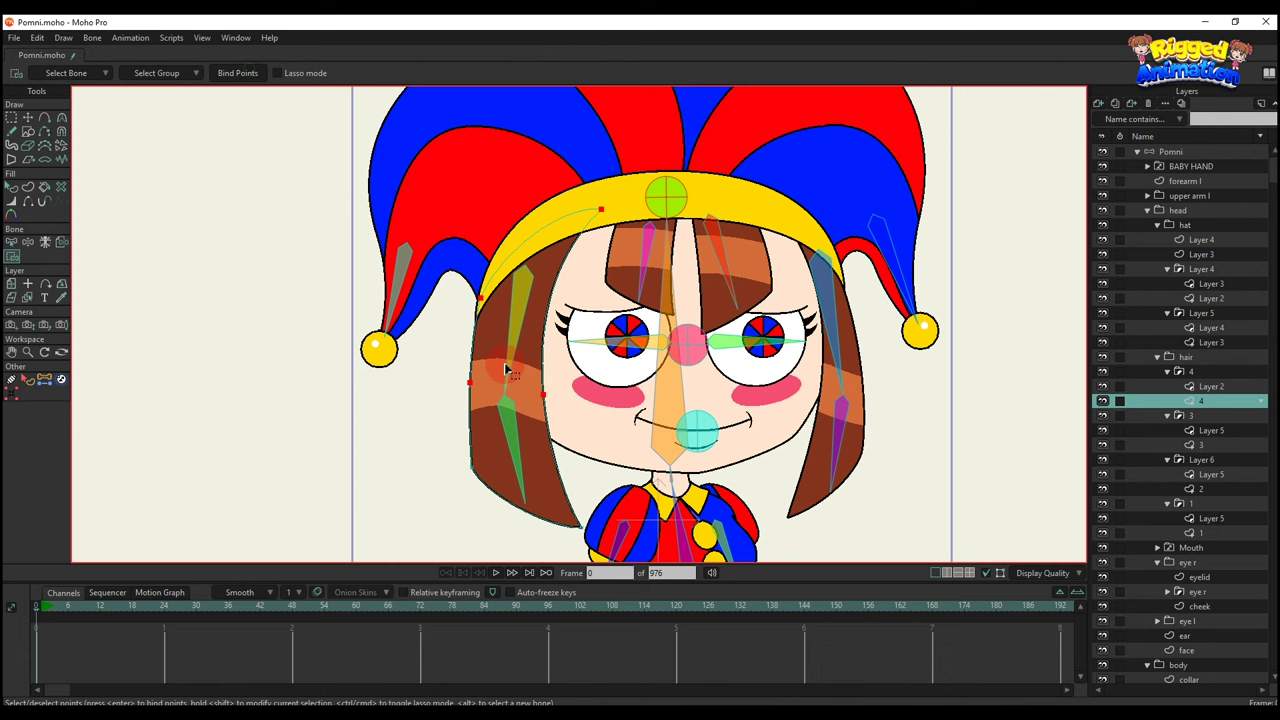
Bind the lower points of hair layer 4 to the side strand's lower bone.
key("b")
left_click(517, 441)
left_click_drag(518, 428, 520, 352)
key("i")
left_click(440, 381)
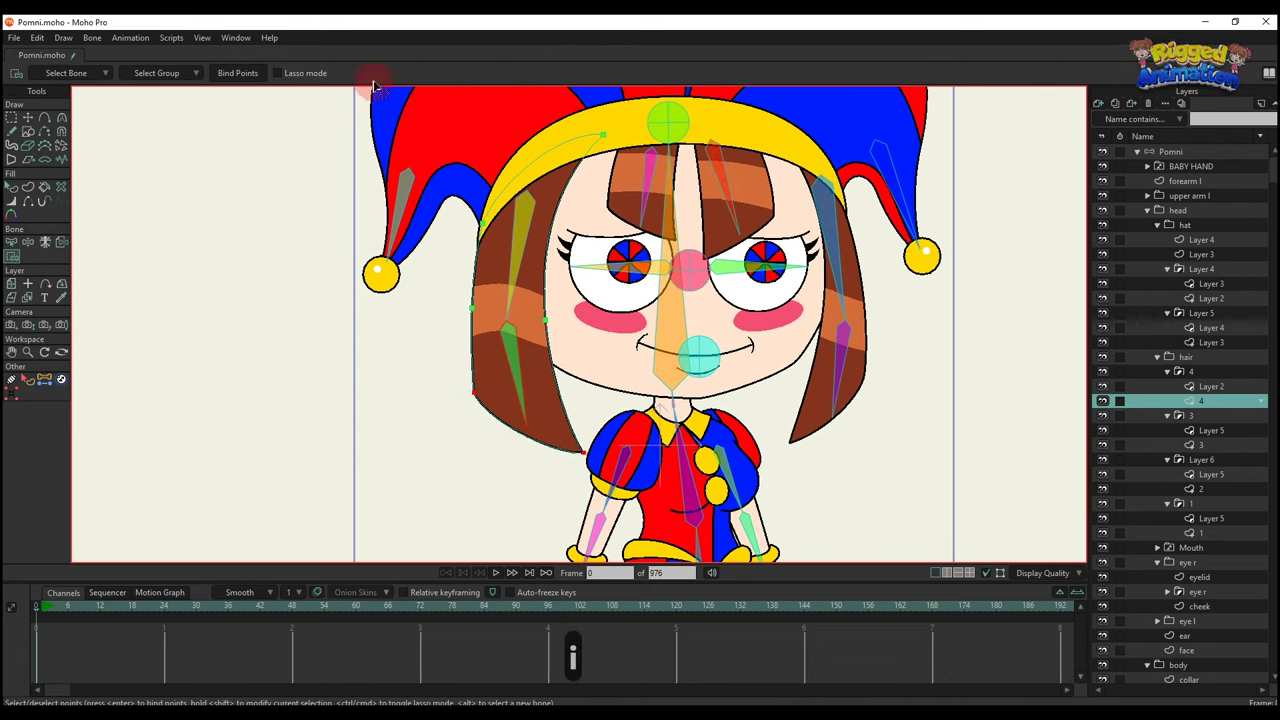
left_click(237, 73)
Select Layer 2 in hair group 4 and bind all the stripe's points to the strand's lower bone.
key("v")
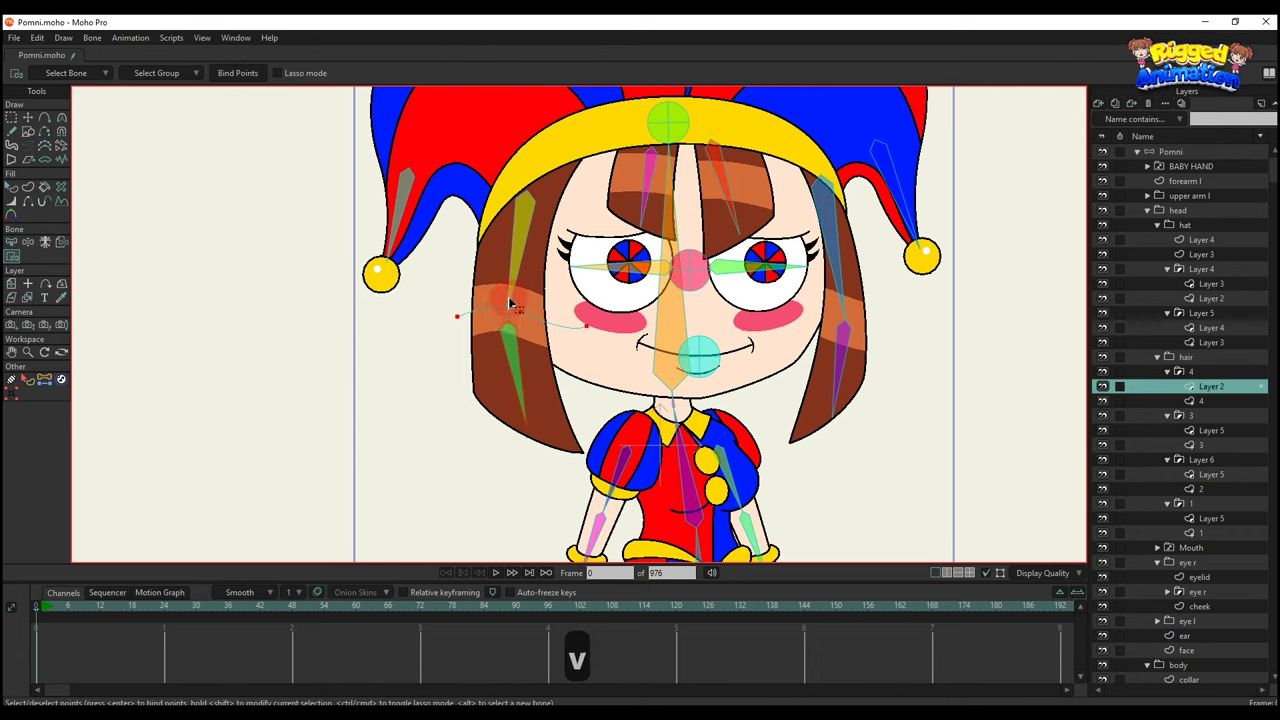
key("b")
scroll(510, 303, "down", 1)
left_click_drag(530, 354, 557, 370)
left_click(529, 352)
key("i")
left_click_drag(437, 274, 642, 355)
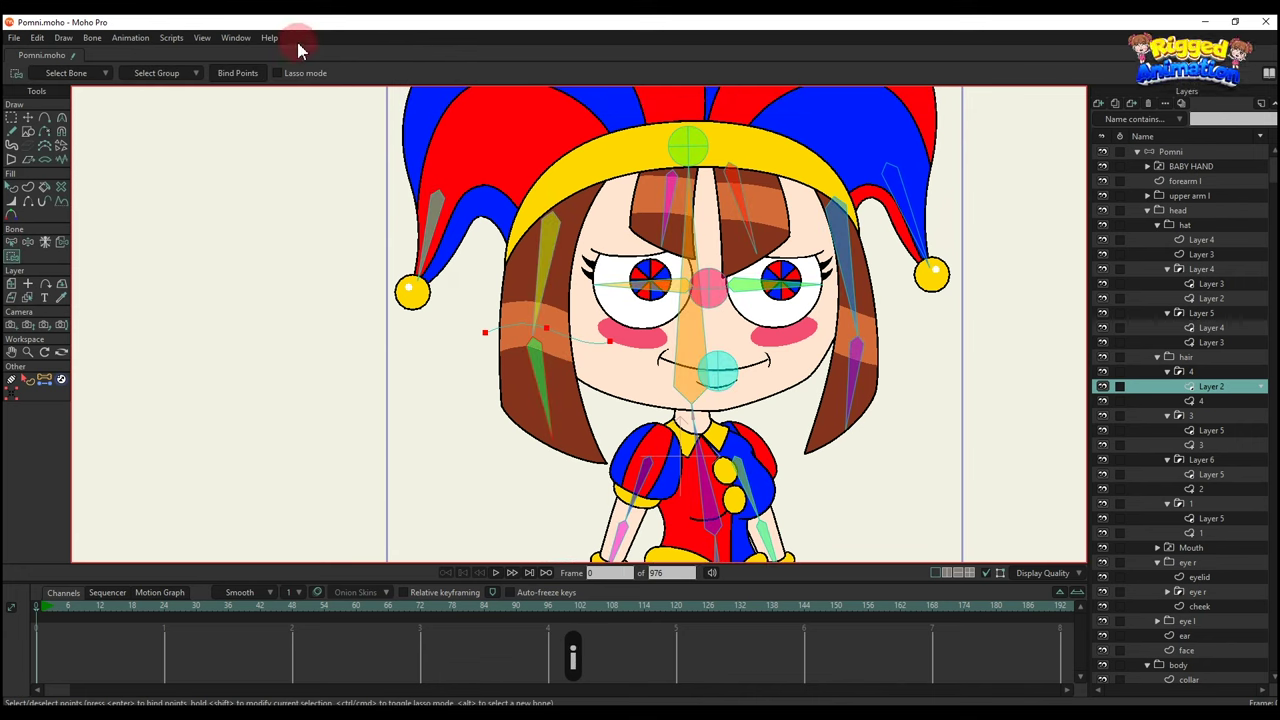
left_click(240, 76)
Select hair layer 3 and add points halfway down the edges of the other side strand.
left_click_drag(798, 323, 743, 331)
key("v")
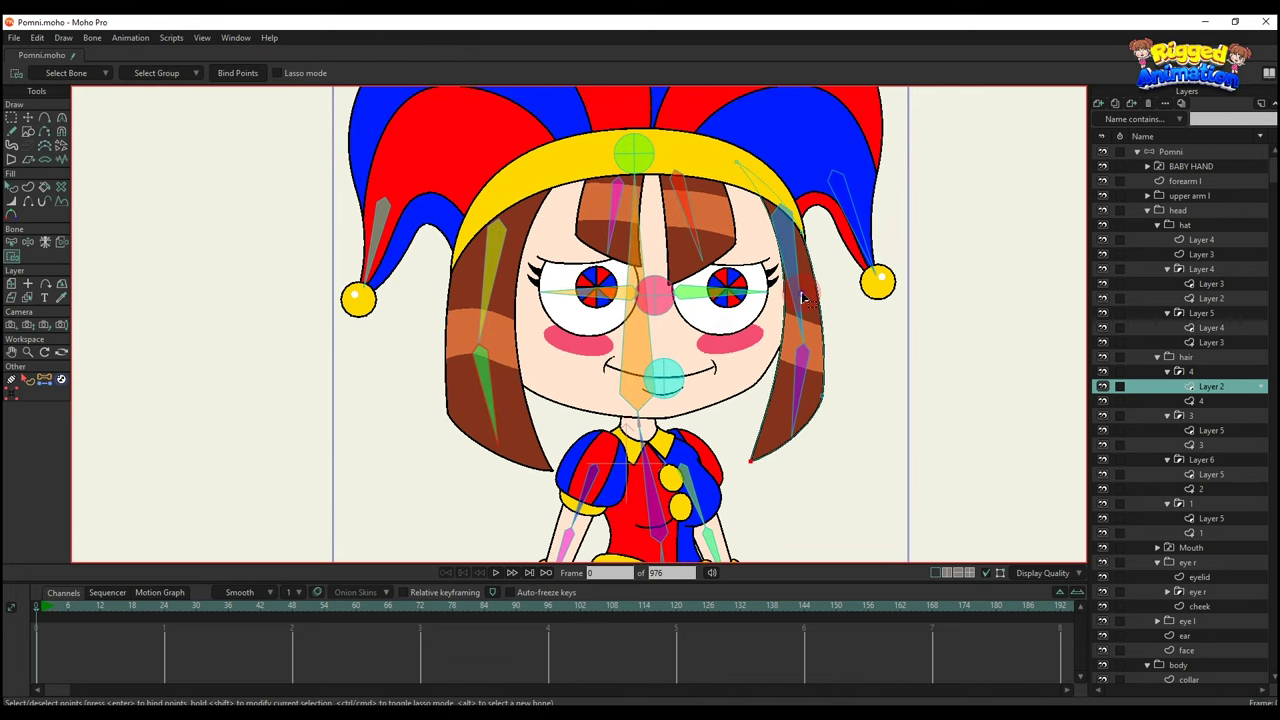
left_click(803, 298, "ctrl+alt")
key("a")
Bind the upper and mid-length points of hair layer 3 to bone B8.
key("b")
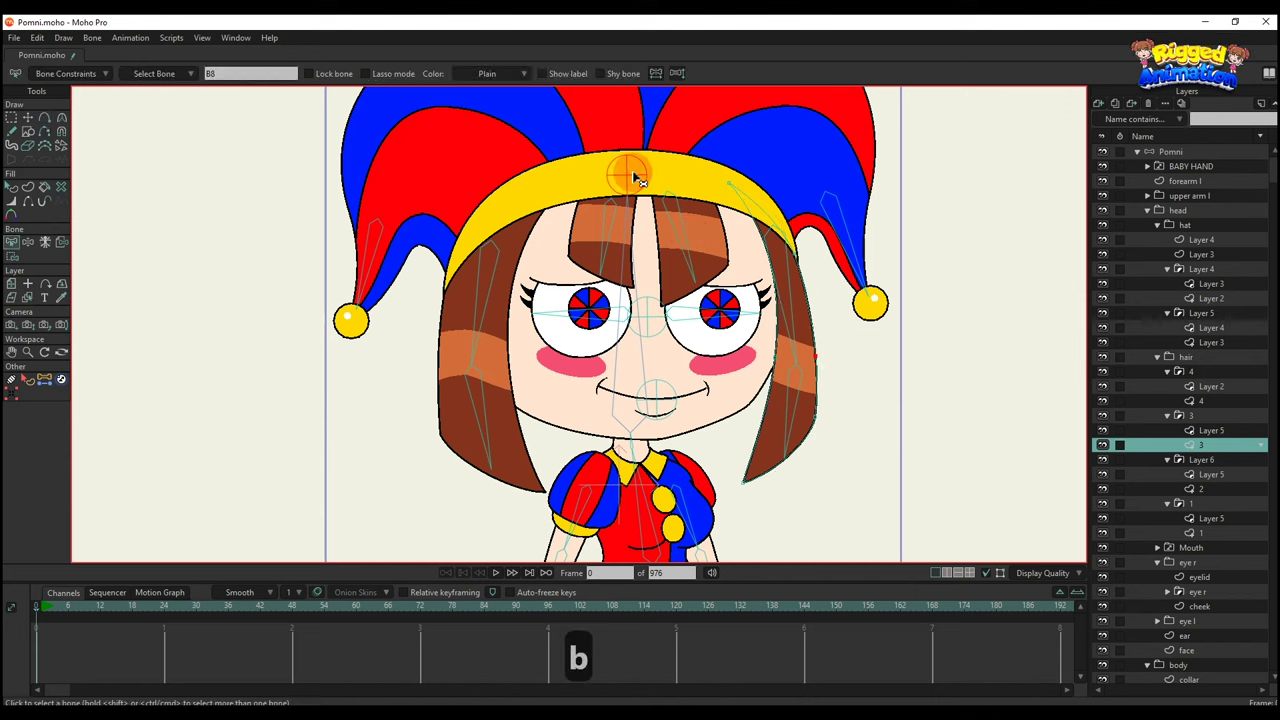
scroll(632, 177, "up", 1)
key("i")
left_click_drag(706, 158, 952, 440)
left_click(238, 73)
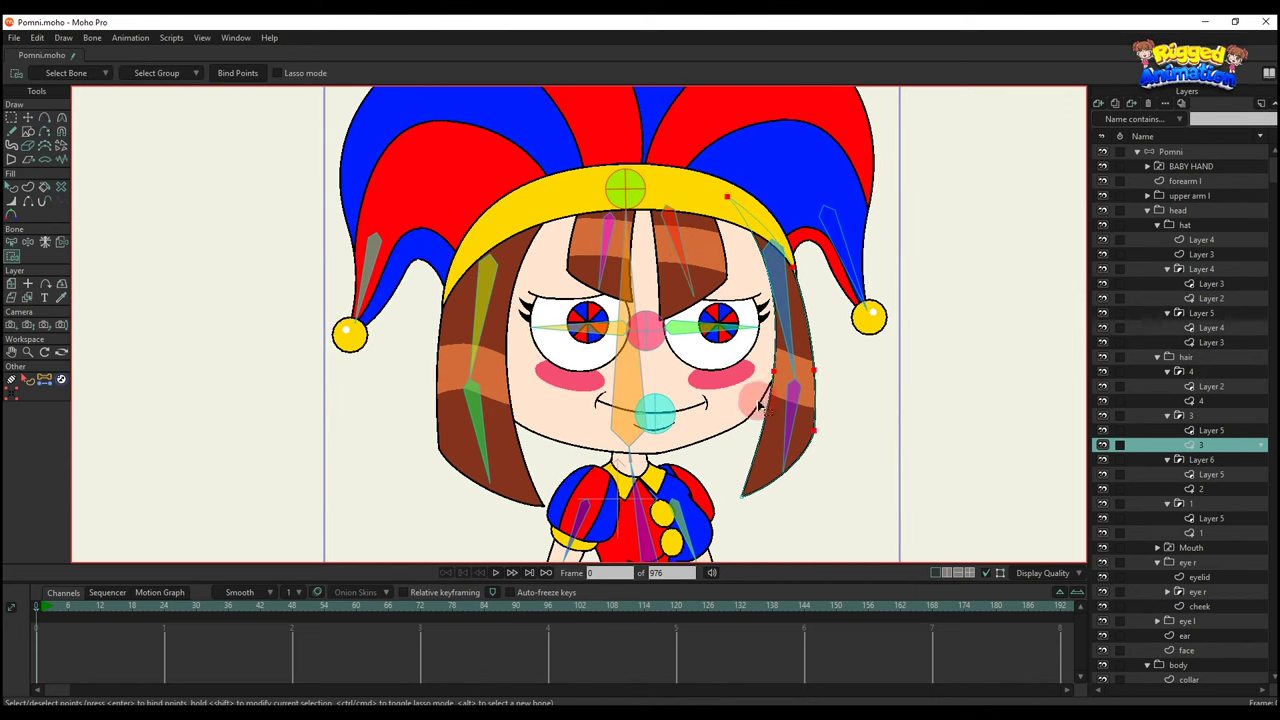
Bind the lower points of hair layer 3 to the strand's lower bone.
key("b")
scroll(785, 434, "down", 5)
key("i")
left_click_drag(811, 457, 811, 457)
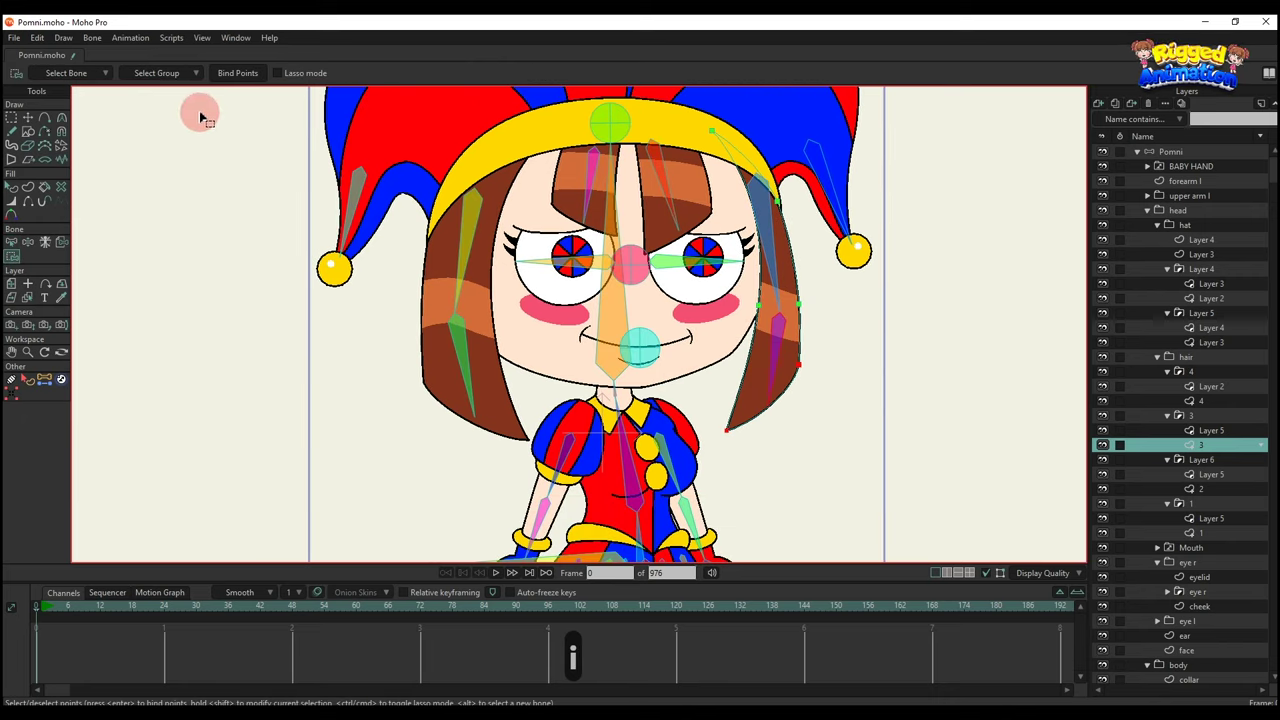
Select Layer 5 in hair group 3 and bind all the stripe's points to the strand's lower bone.
right_click(770, 307, "alt")
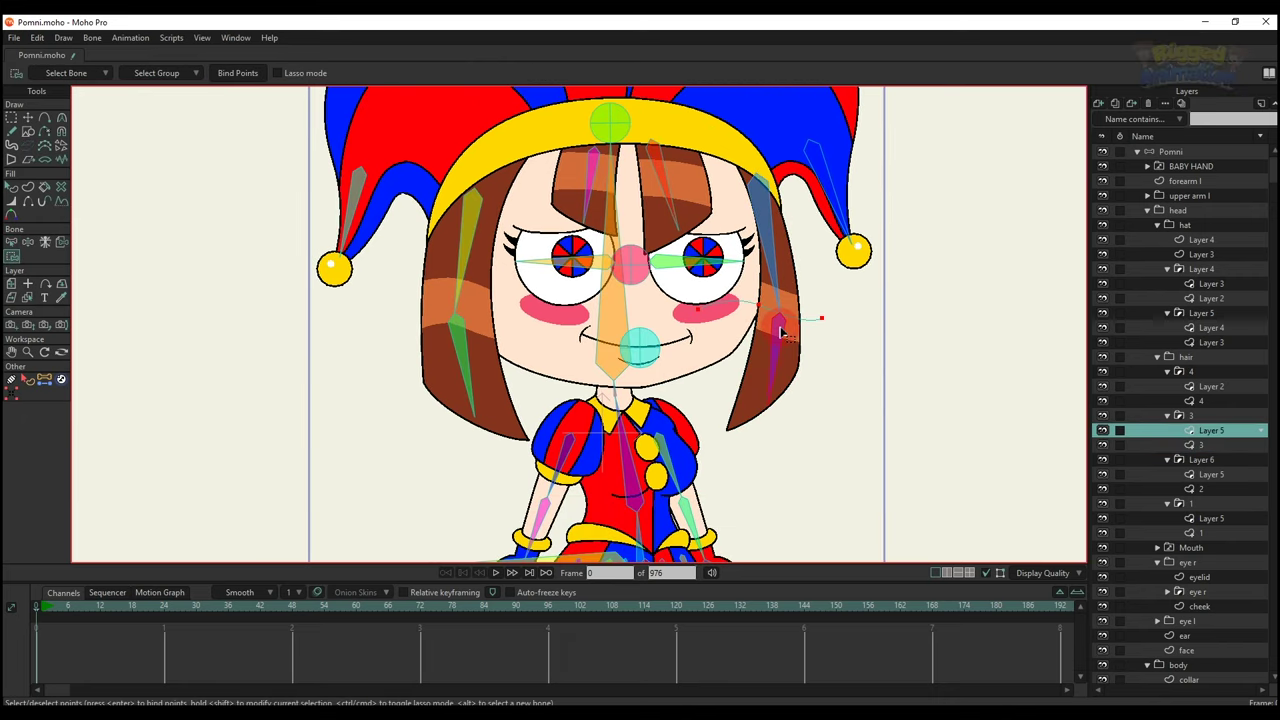
key("i")
key("i")
left_click(880, 326)
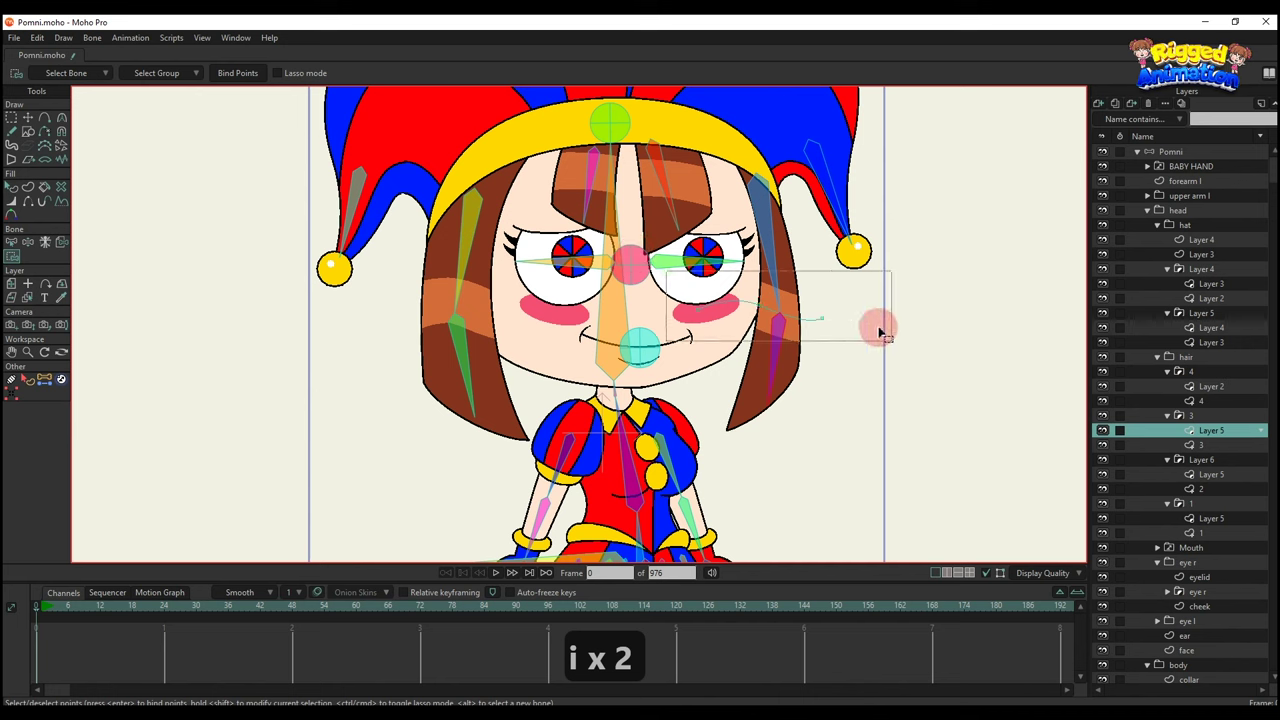
scroll(621, 249, "down", 1)
left_click_drag(622, 250, 640, 276)
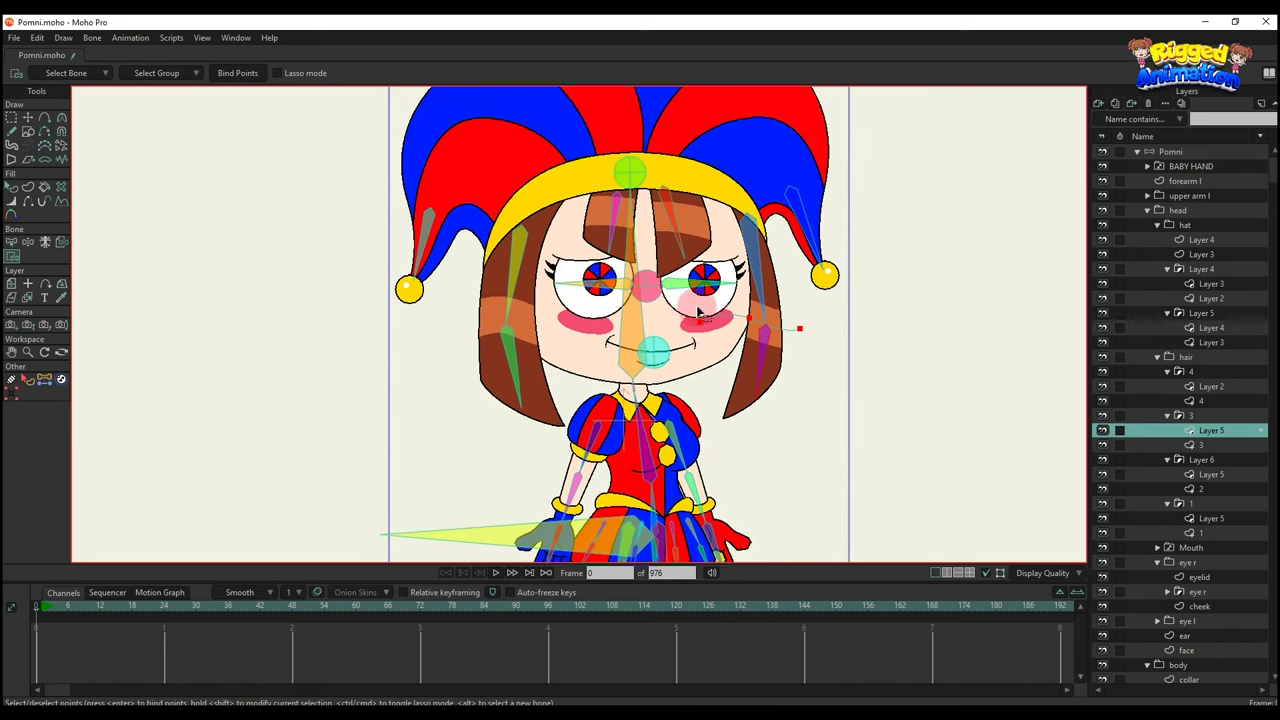
Select the cheek layer in the eye l group and bind the whole layer to that eye's horizontal bone.
scroll(677, 334, "up", 1)
scroll(635, 356, "up", 2)
left_click(522, 327, "ctrl+alt")
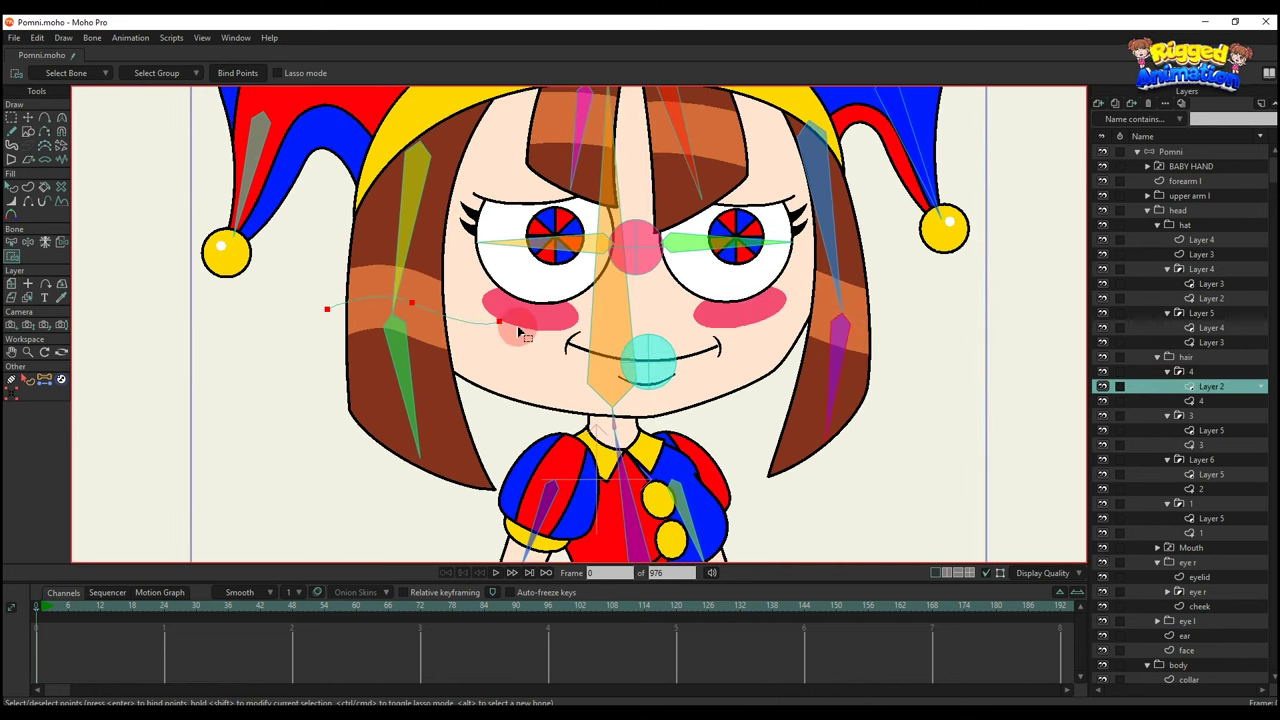
left_click(546, 325, "ctrl+alt")
left_click_drag(546, 322, 572, 356)
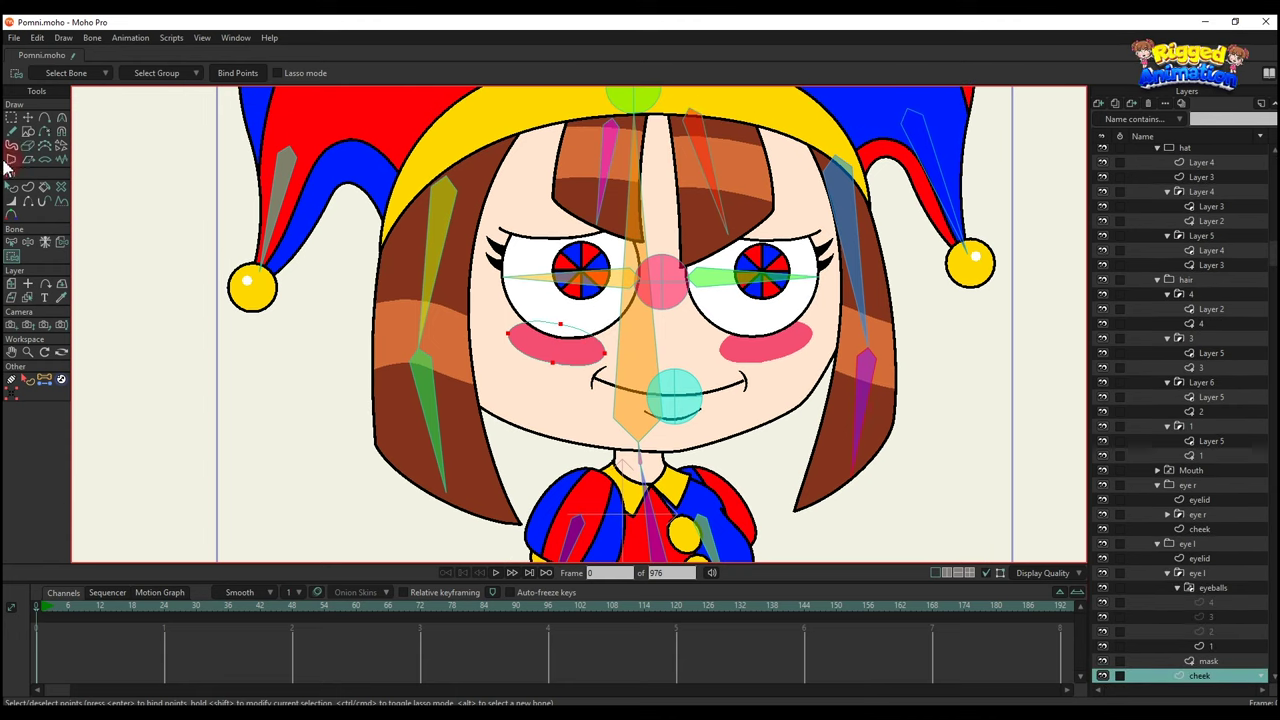
left_click(61, 242)
scroll(580, 322, "up", 1)
scroll(582, 345, "up", 1)
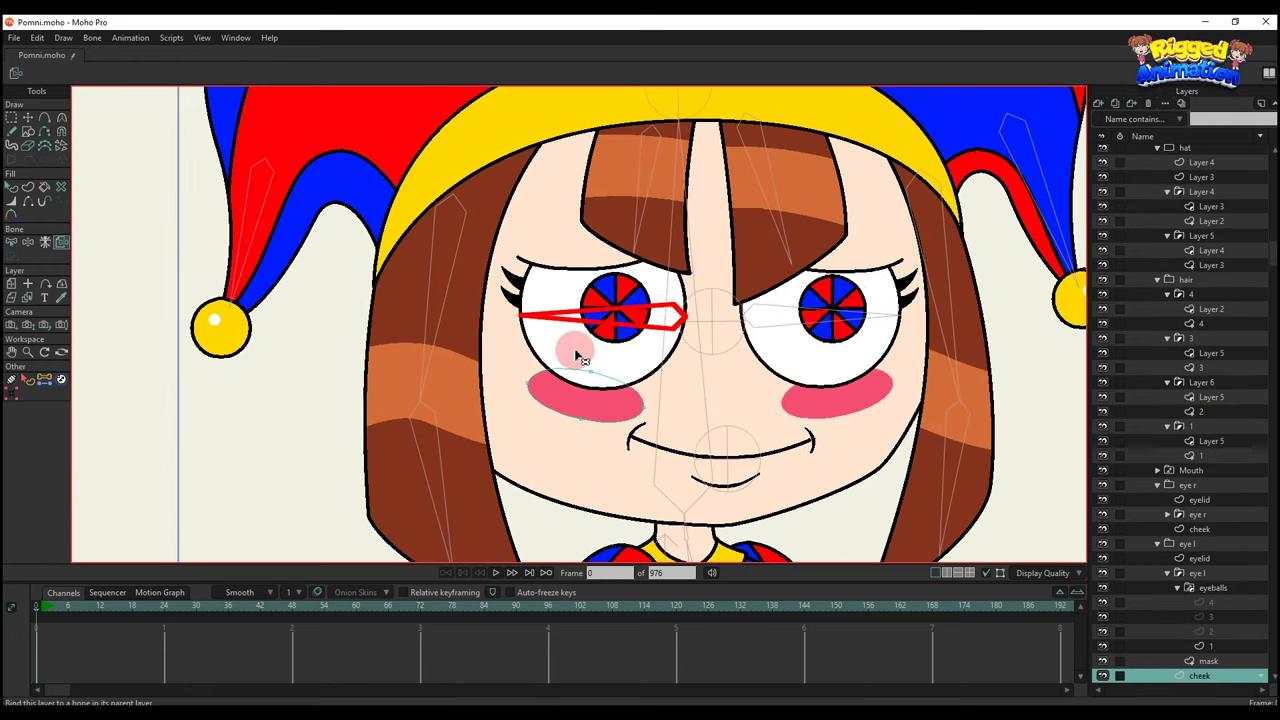
Bind the mask and eyelid layers of the eye l group to the same eye bone.
left_click(576, 356, "ctrl+alt")
left_click(567, 318)
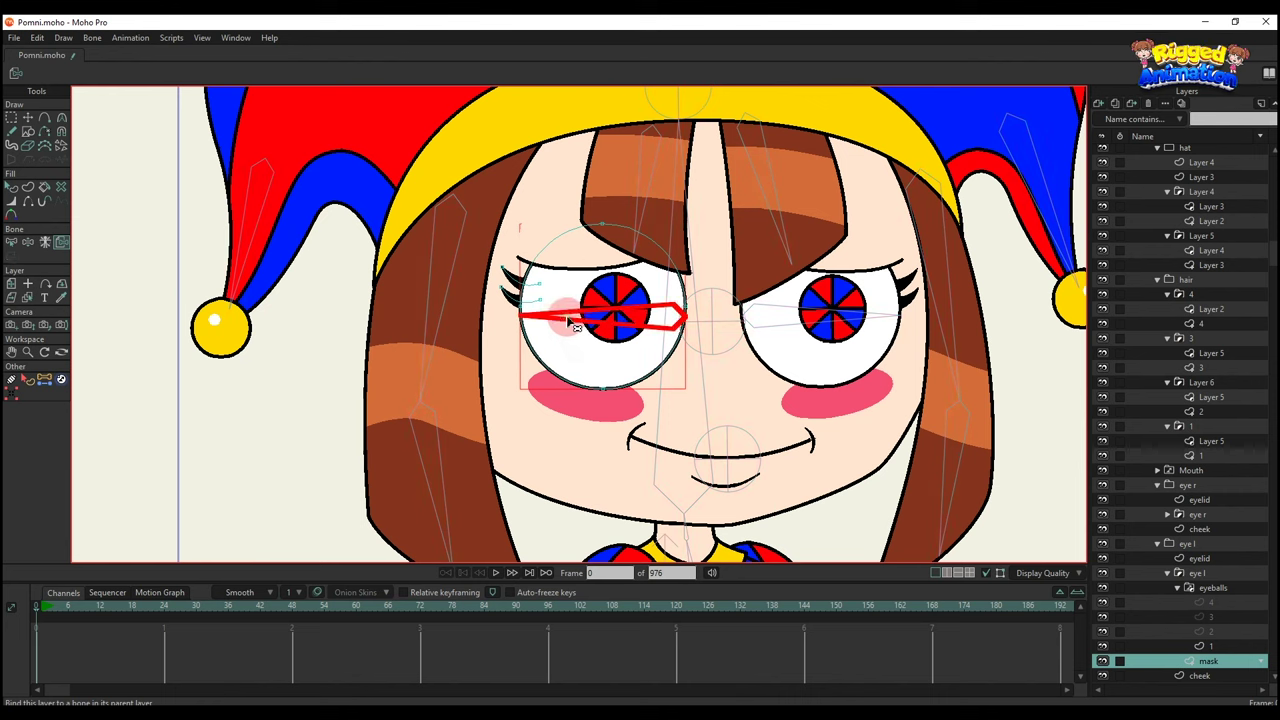
left_click(565, 265, "ctrl+alt")
left_click(565, 268, "ctrl+alt")
left_click(573, 320)
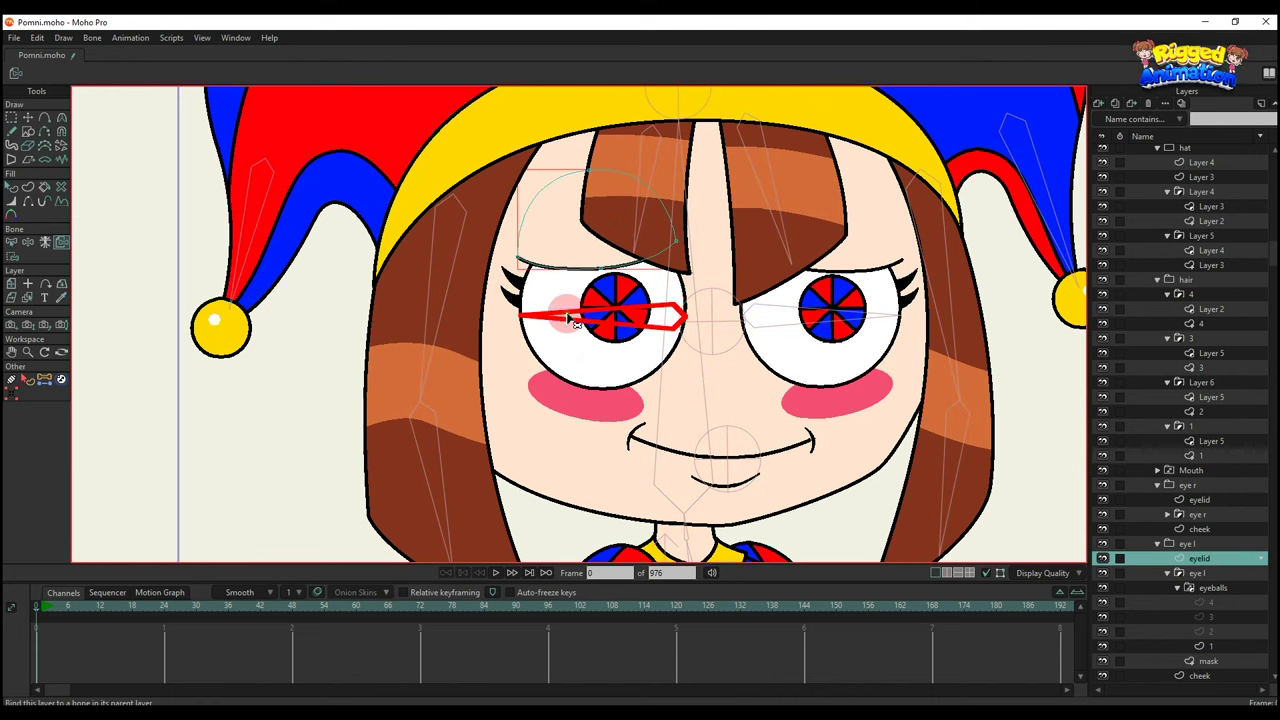
In the Pomni bone layer, create a horizontal bone about 0.26 long beside the head and place a point bone above it.
left_click(1219, 591)
scroll(849, 412, "down", 2)
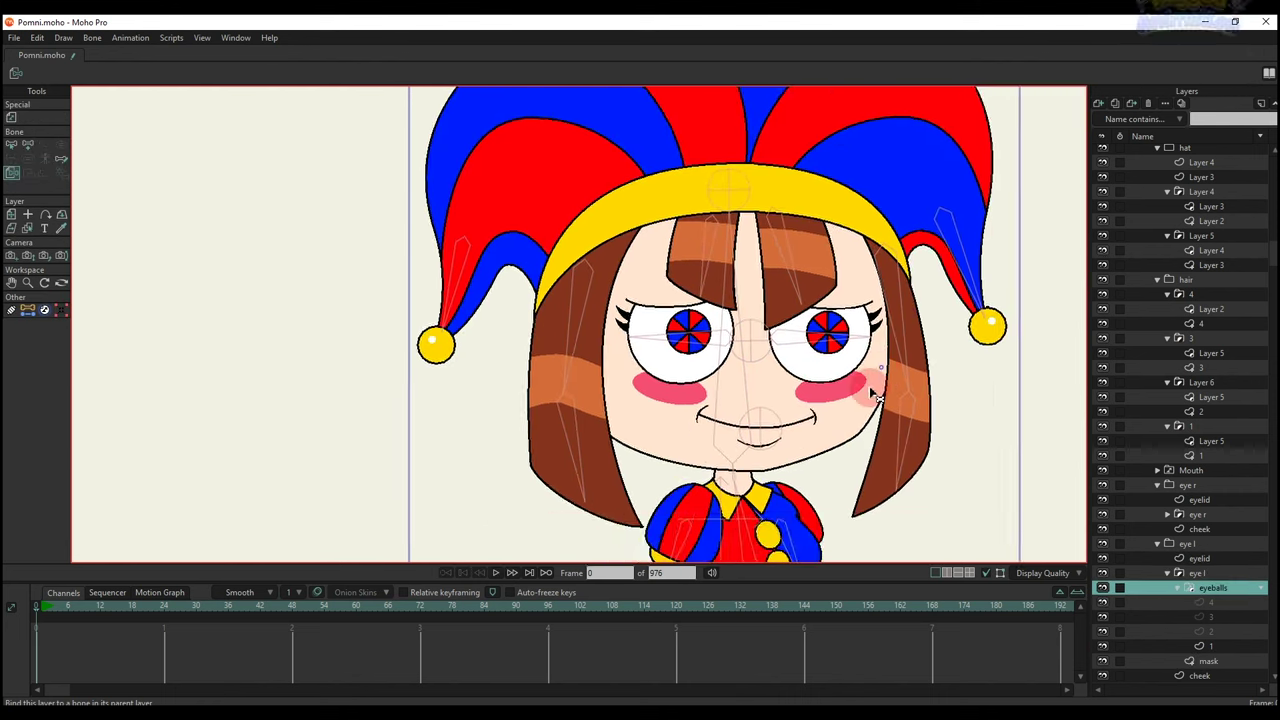
left_click_drag(871, 394, 837, 444)
scroll(1183, 191, "up", 2)
left_click(1176, 152)
key("b")
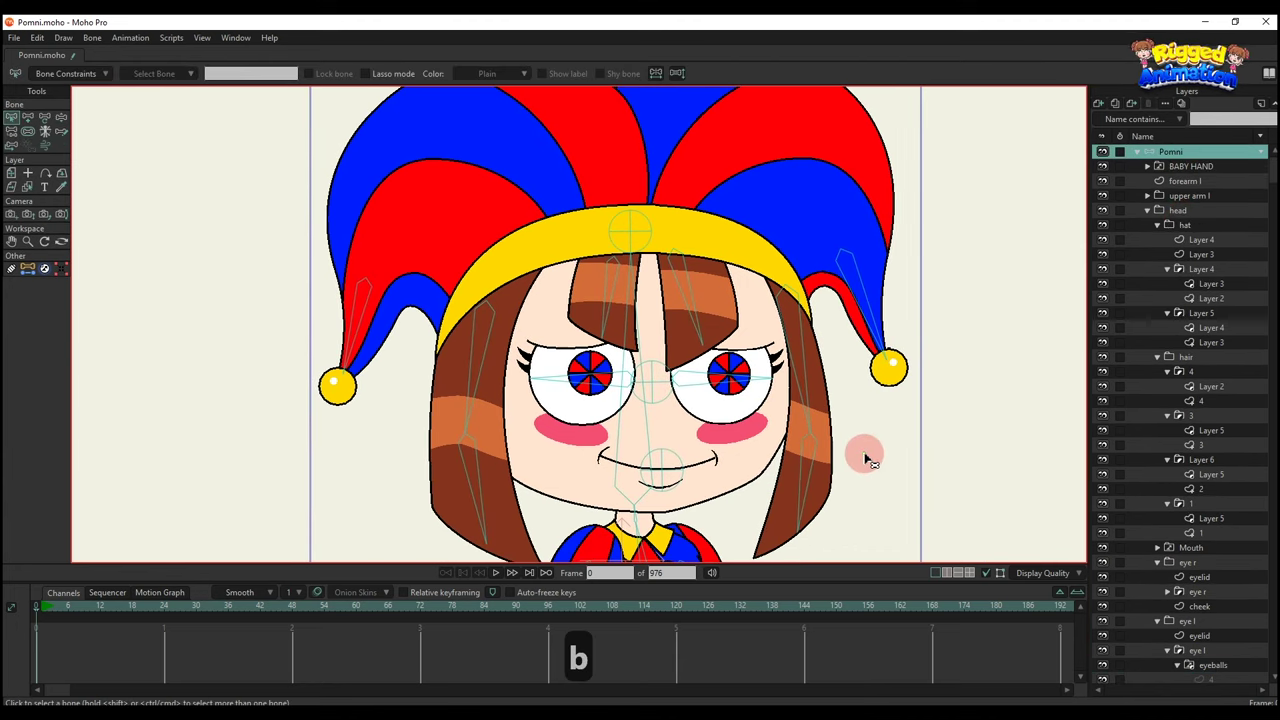
key("a")
mouse_move(848, 387)
left_mouse_down()
mouse_move(1010, 378)
mouse_move(961, 388)
left_mouse_up()
key("t")
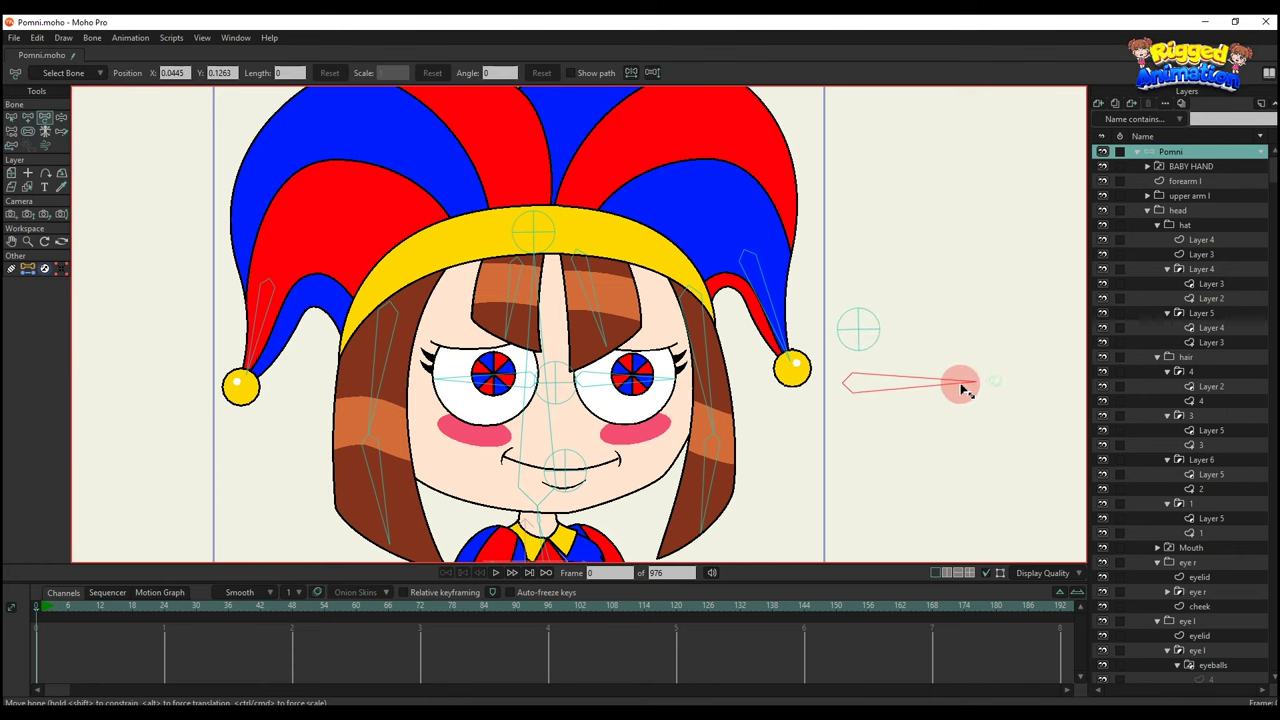
left_click_drag(860, 329, 859, 340)
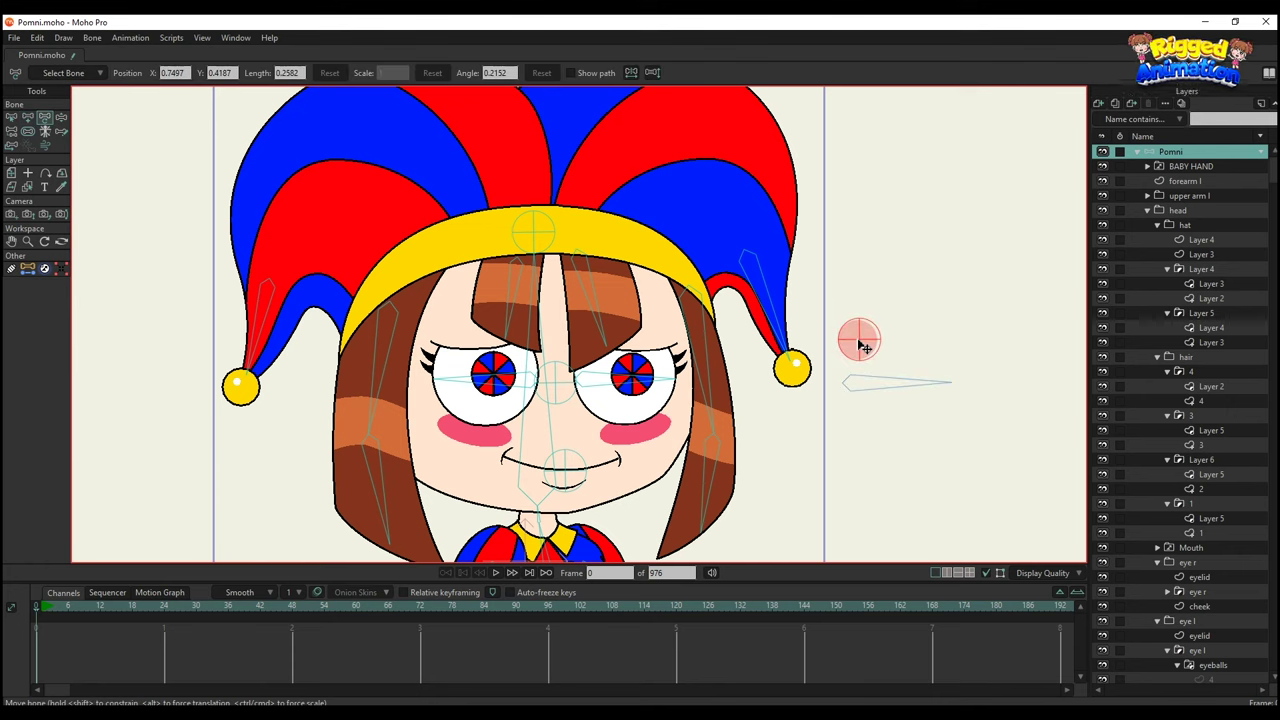
Add a second point bone as a child of the horizontal control bone and align the control bones beside the head.
key("a")
key("b")
left_click(922, 382)
key("a")
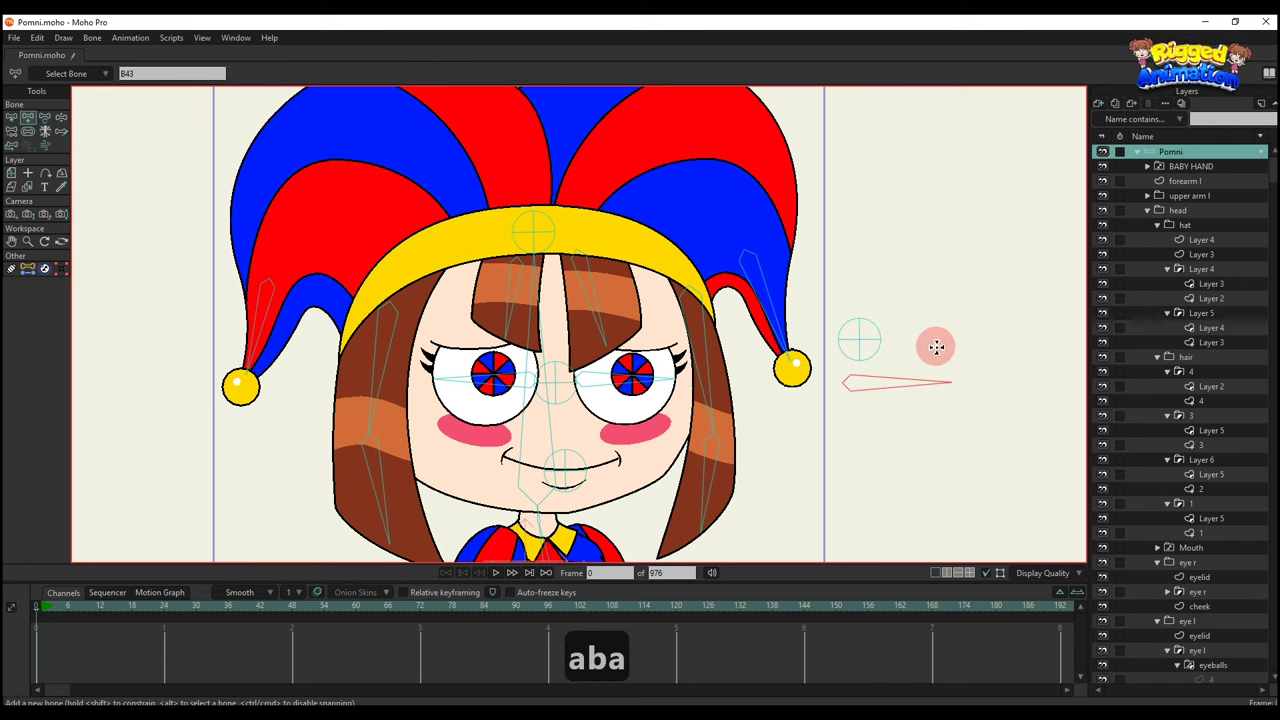
left_click(935, 340)
key("t")
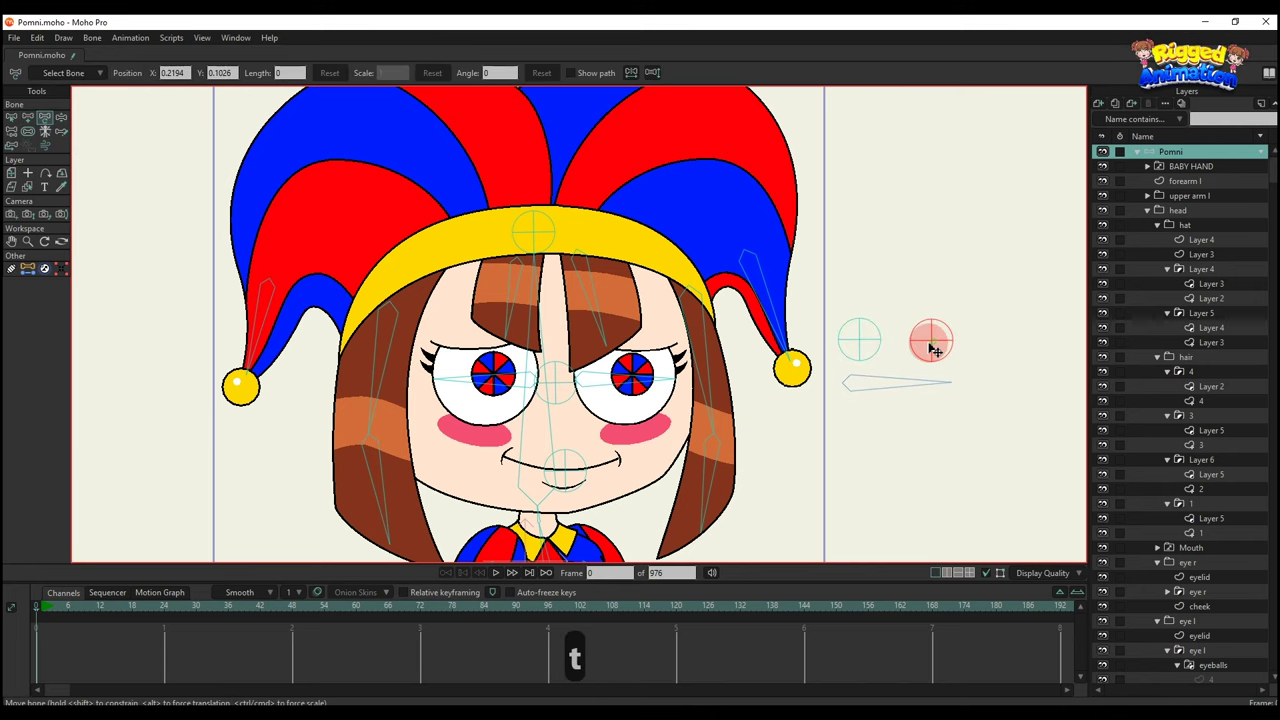
left_click_drag(900, 382, 866, 383)
Rename the horizontal control bone EYEBALLS and show its label on the canvas.
key("p")
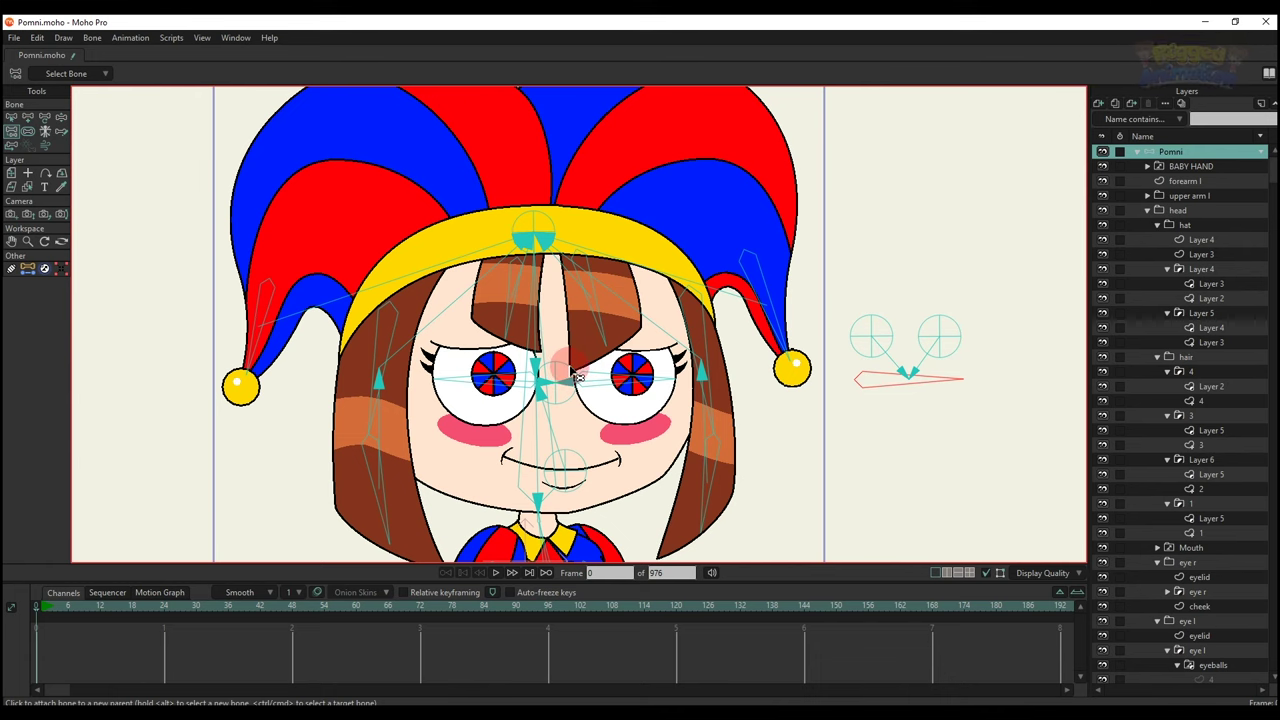
key("b")
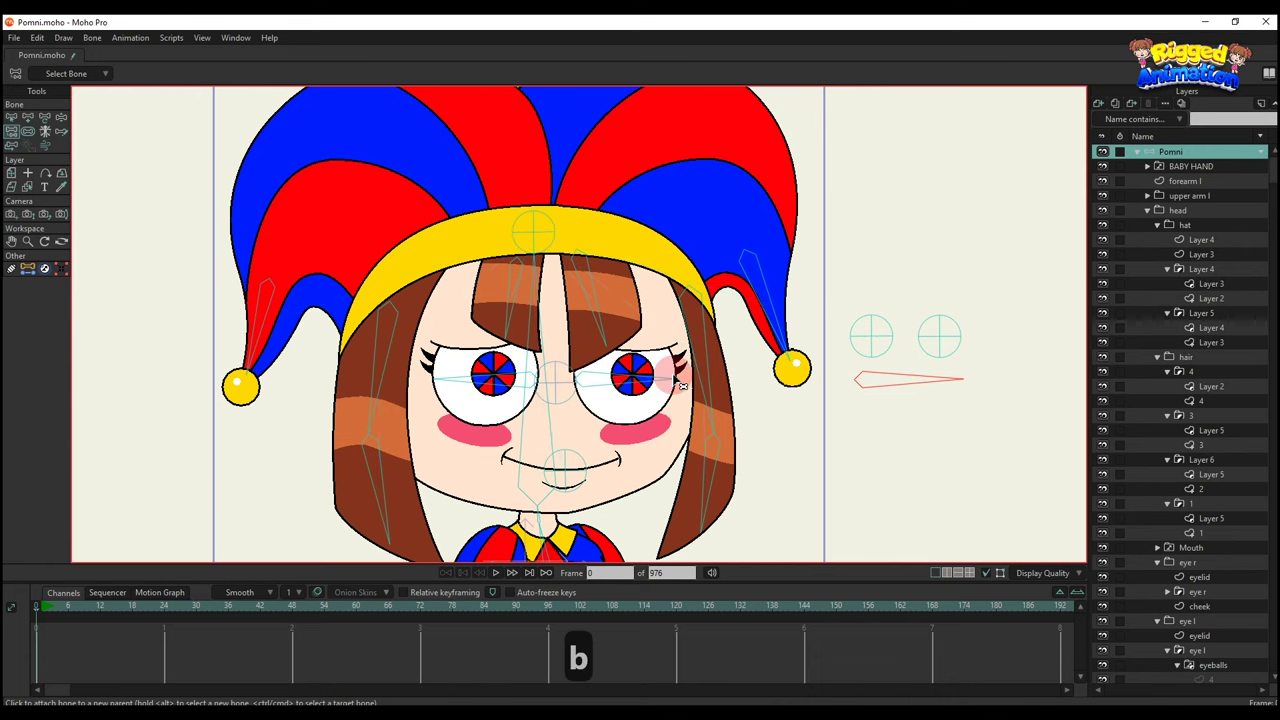
left_click(204, 73)
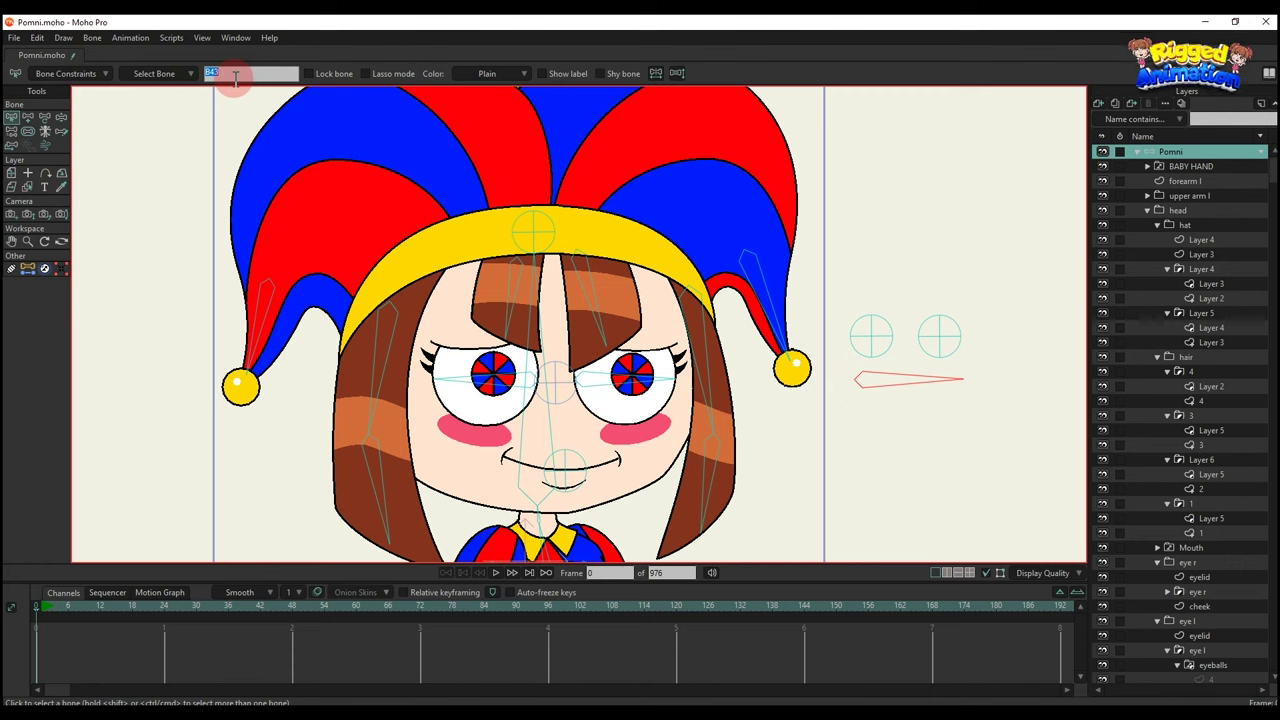
key("Caps_Lock")
type("EYEBALLS")
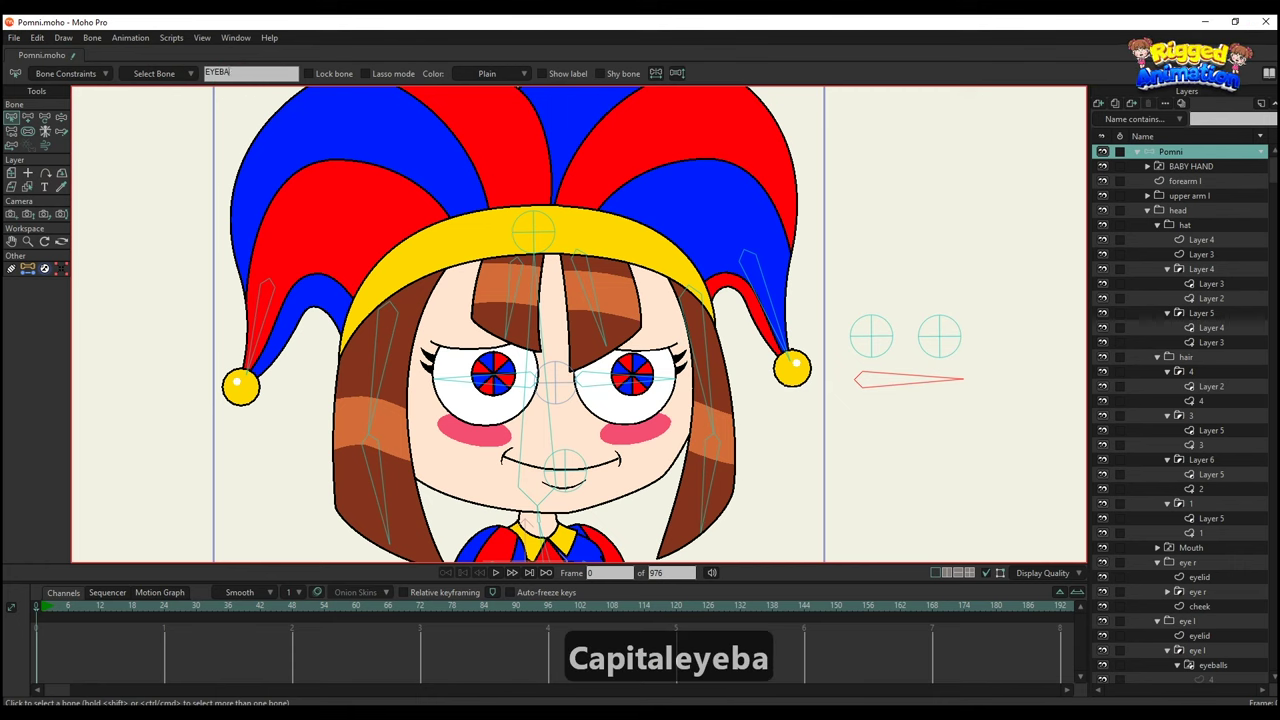
key("Return")
left_click(540, 76)
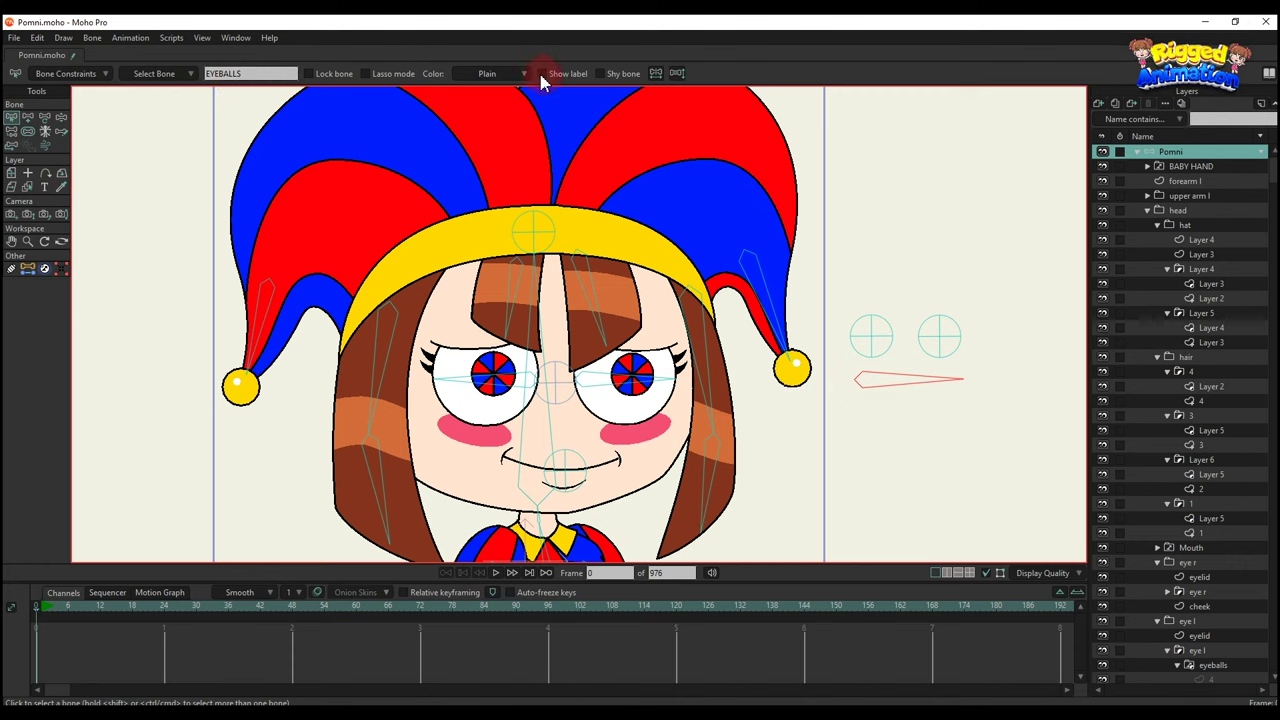
scroll(903, 463, "down", 2)
key("b")
left_click(898, 461)
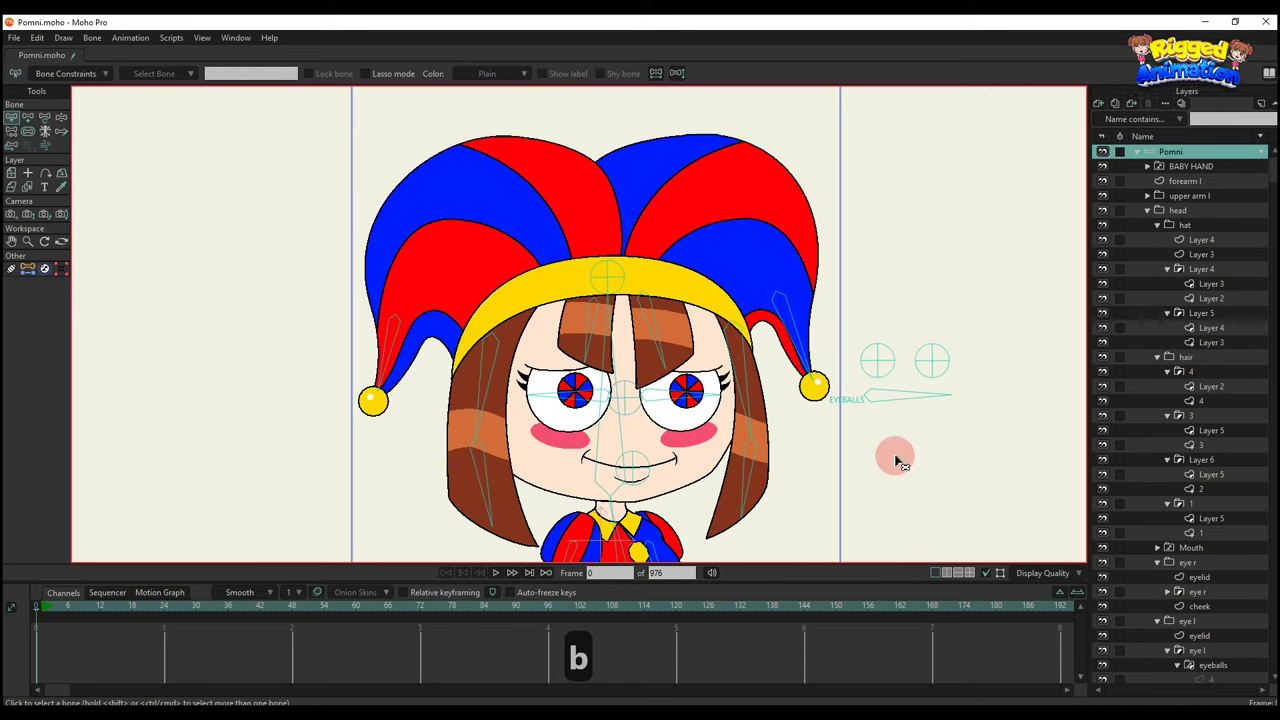
Collapse the eyeballs group in eye l and check it by hiding and showing it.
scroll(894, 460, "up", 3)
scroll(1200, 600, "down", 3)
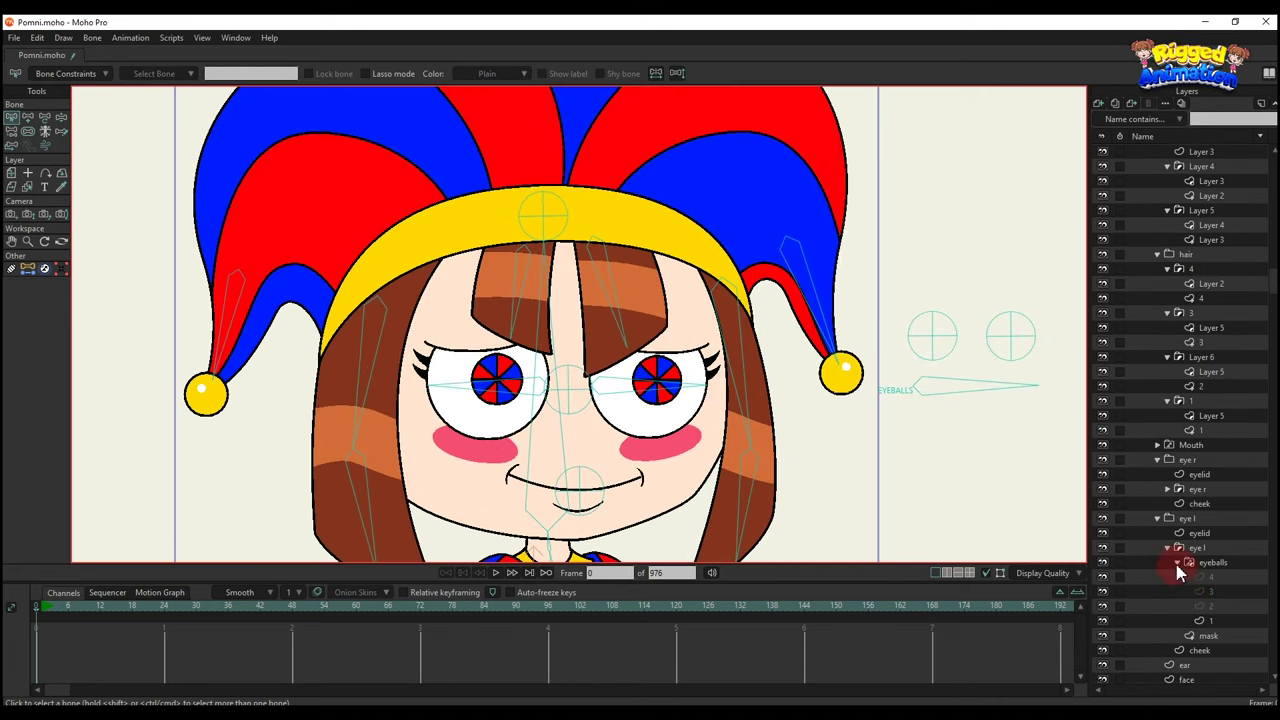
left_click(1177, 564)
left_click(1103, 562)
left_click(1103, 562)
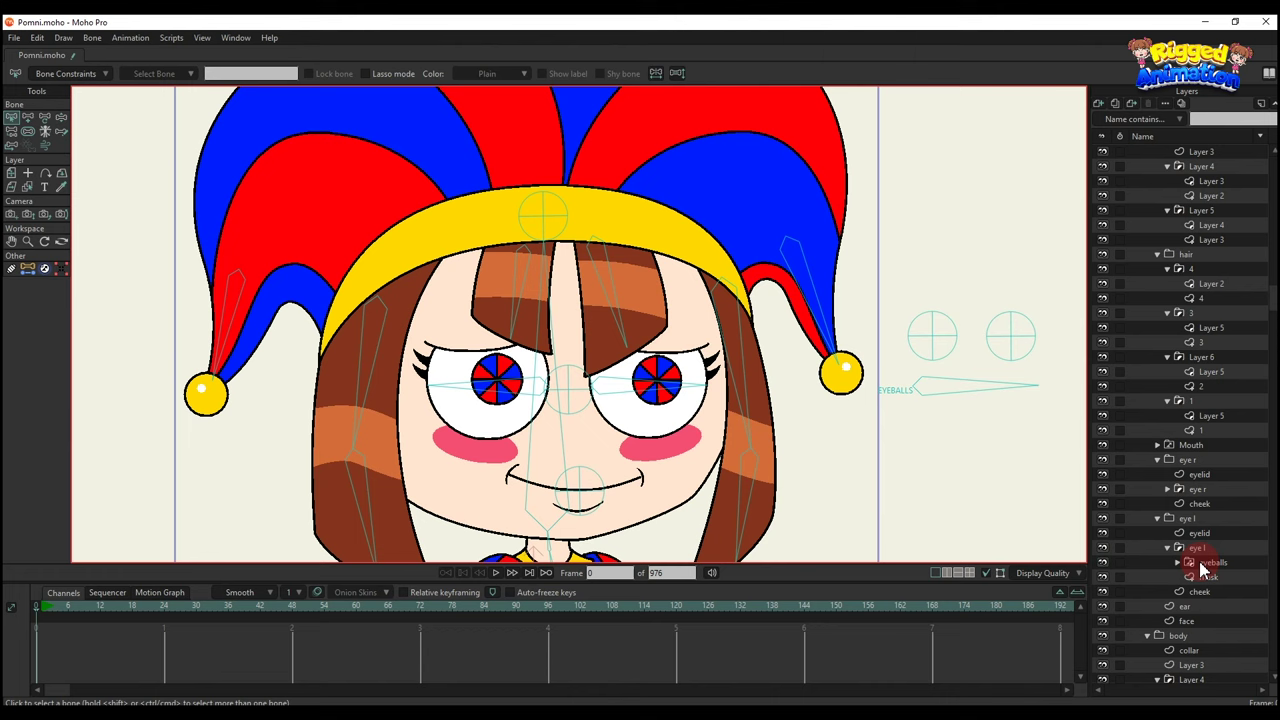
Bind the eyeballs layer of the eye l group to the first circular control bone above the EYEBALLS bone.
left_click(12, 173)
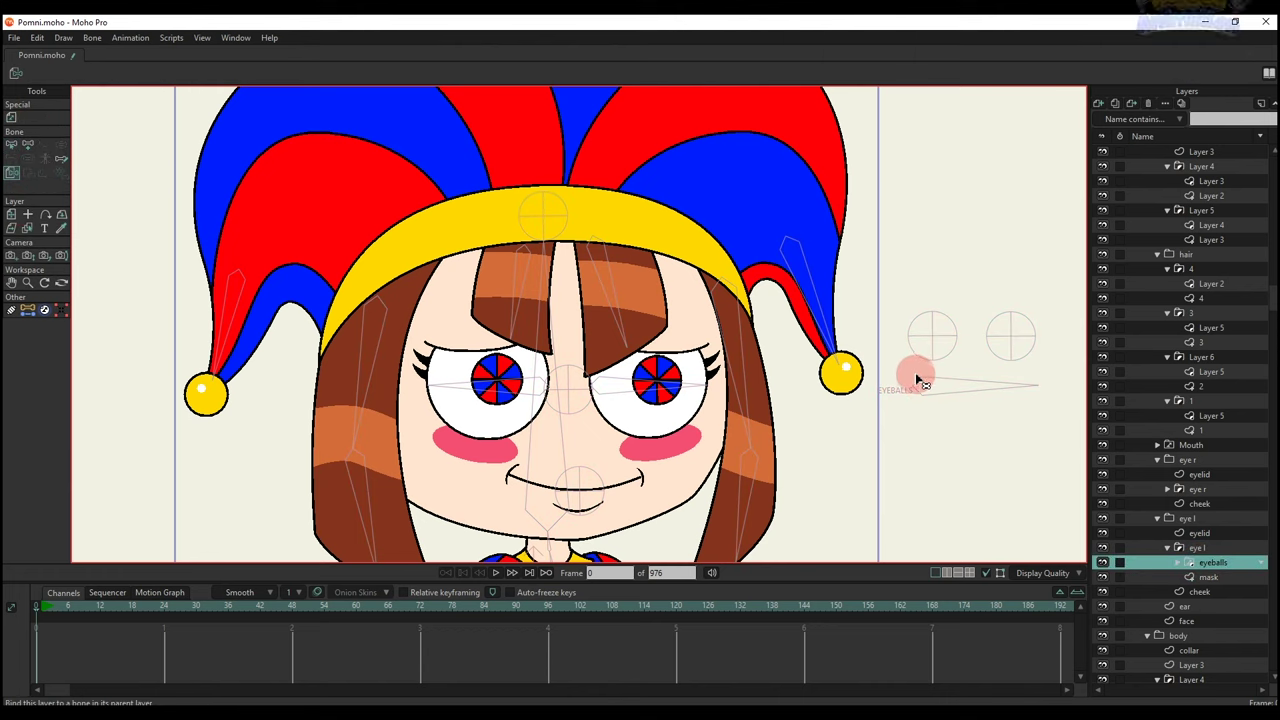
left_click(918, 384)
left_click(930, 345)
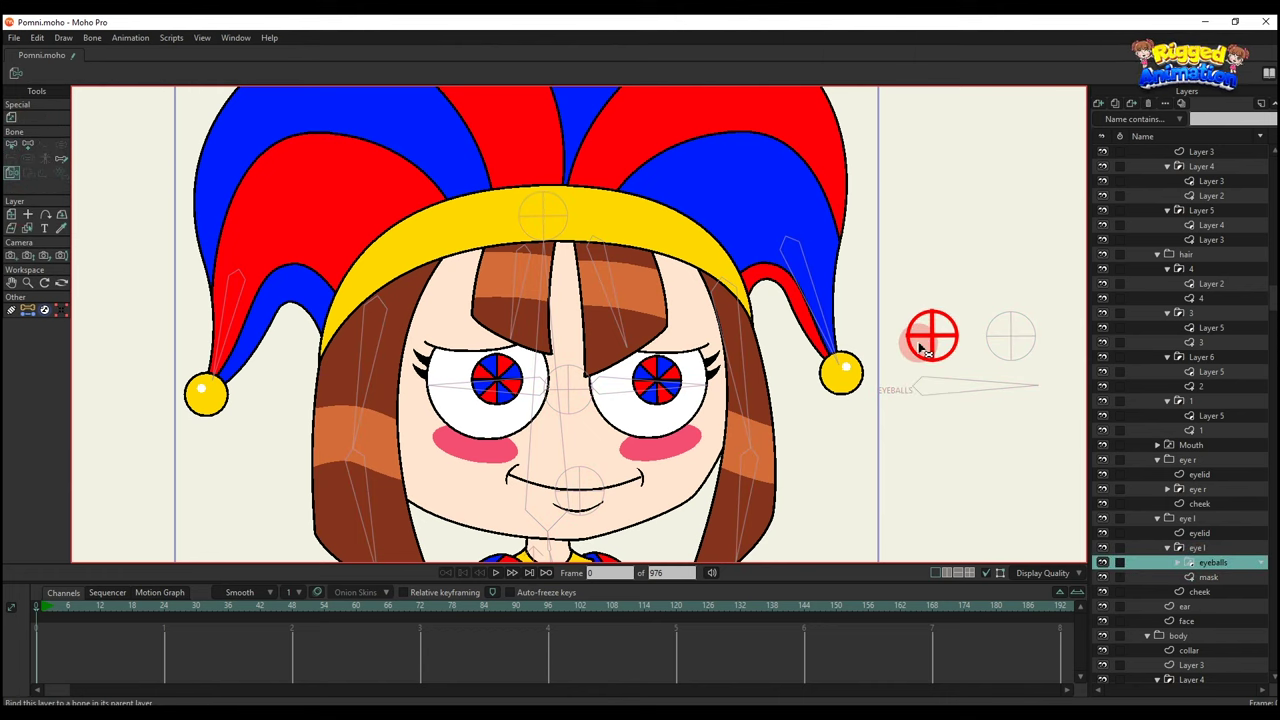
Test the eyeball control bones on the Pomni bone layer with trial moves, delete the test keyframes and return to frame 0.
scroll(1200, 186, "up", 5)
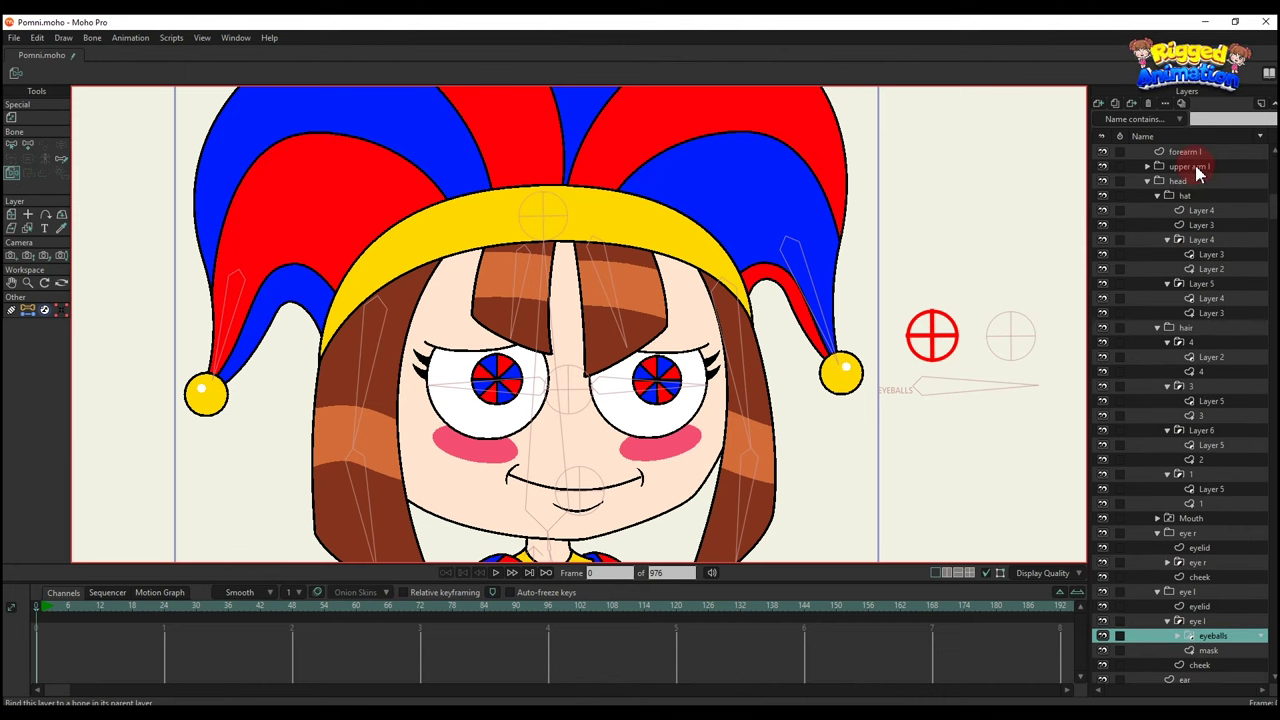
left_click(1180, 152)
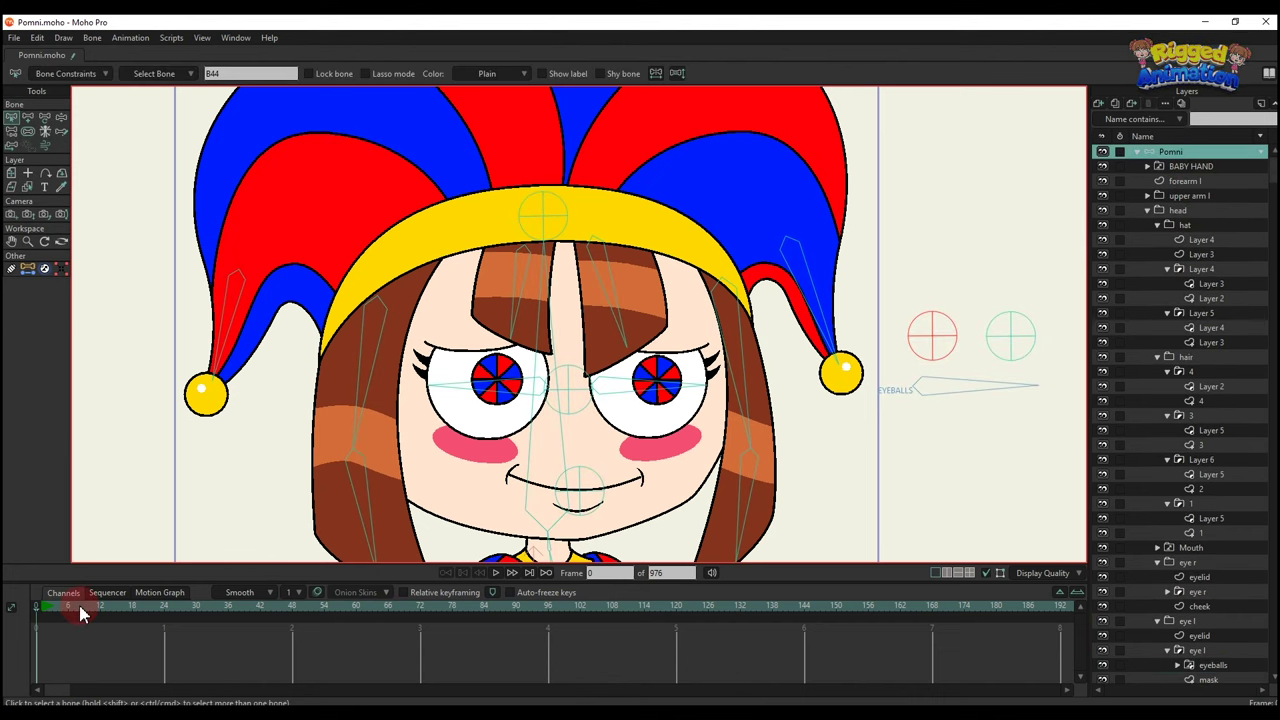
left_click(80, 607)
left_click_drag(921, 384, 920, 390)
mouse_move(927, 346)
left_mouse_down()
mouse_move(920, 331)
mouse_move(906, 356)
left_mouse_up()
left_click_drag(150, 663, 40, 622)
key("BackSpace")
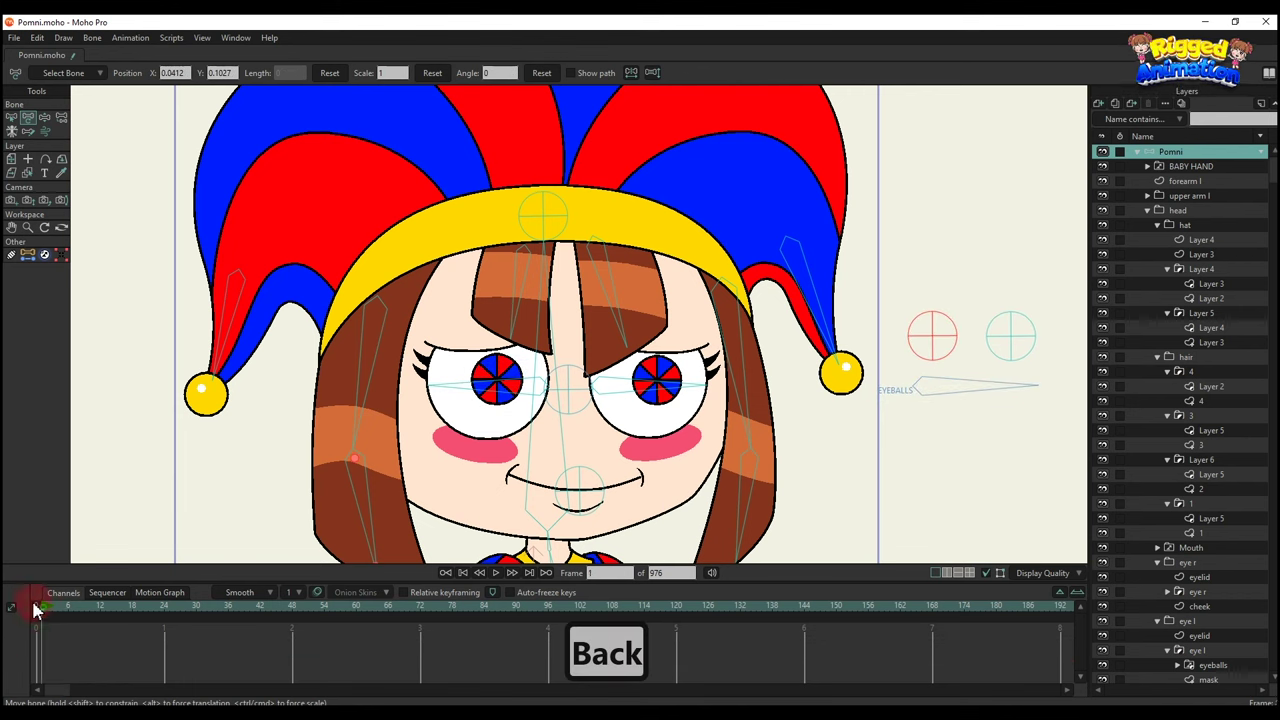
left_click(35, 607)
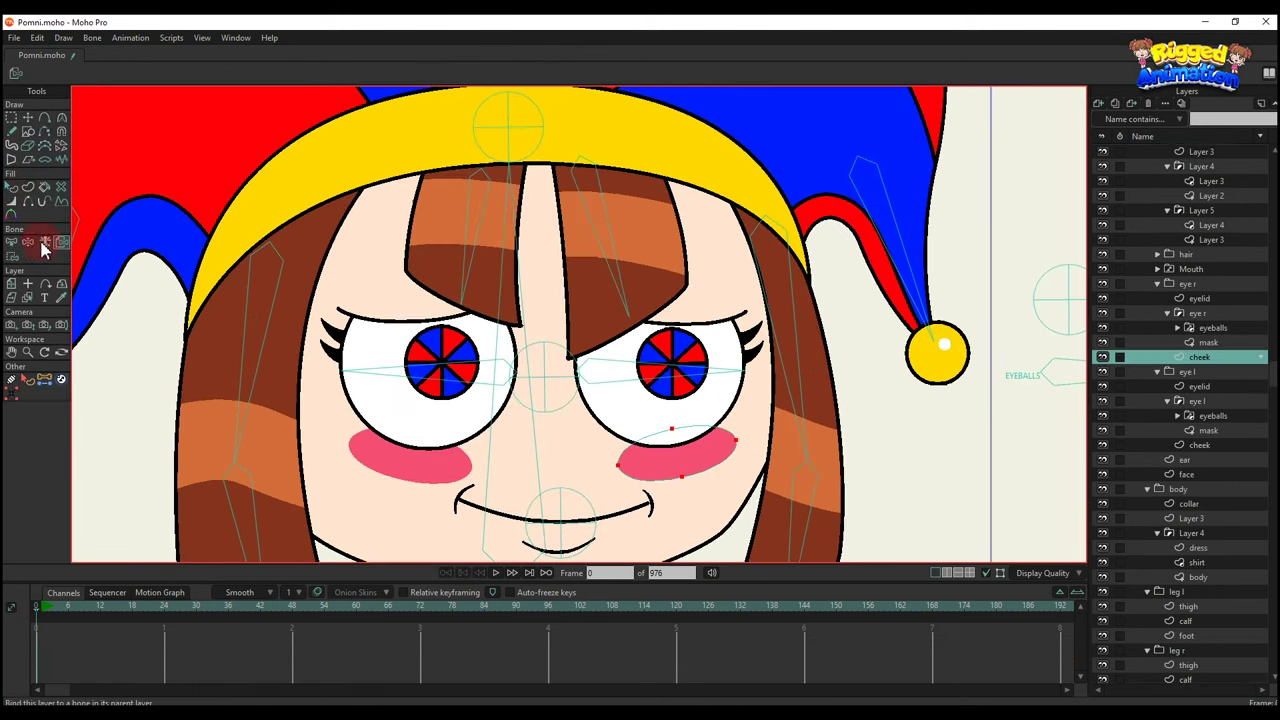
Bind the cheek and eyelid layers of the eye r group to the horizontal bone across that eye.
left_click(695, 378)
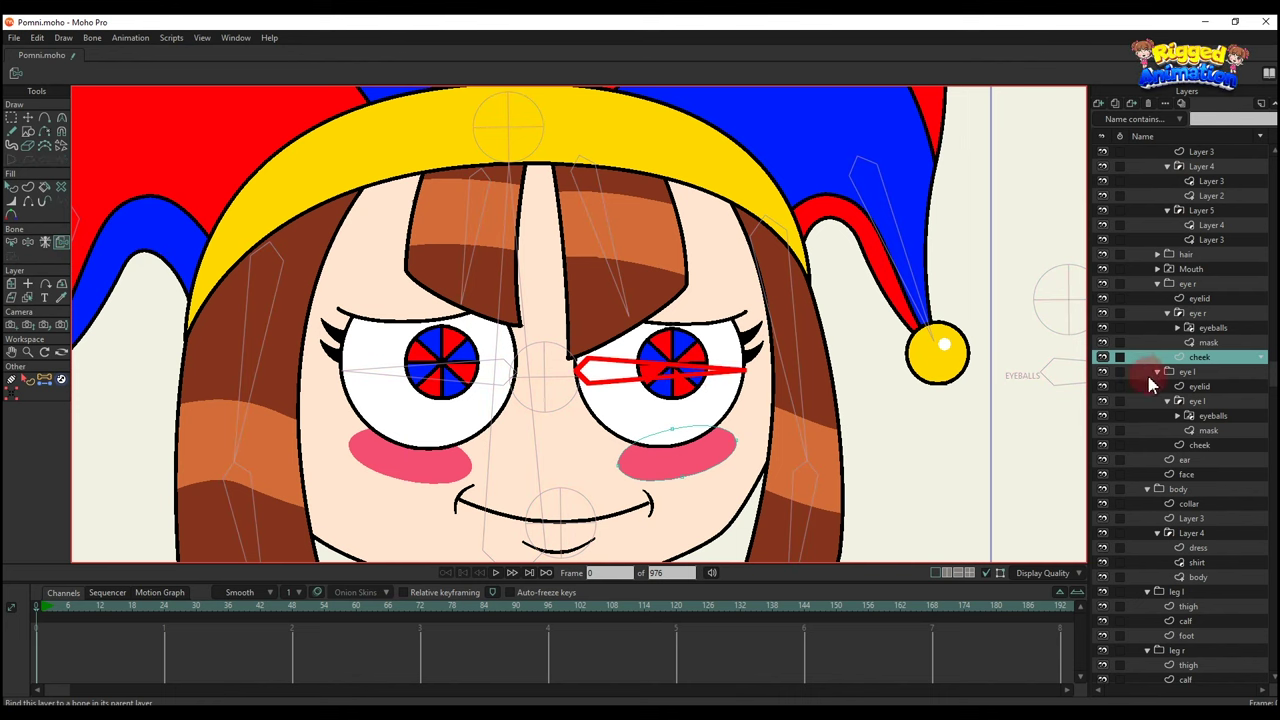
left_click(1193, 342)
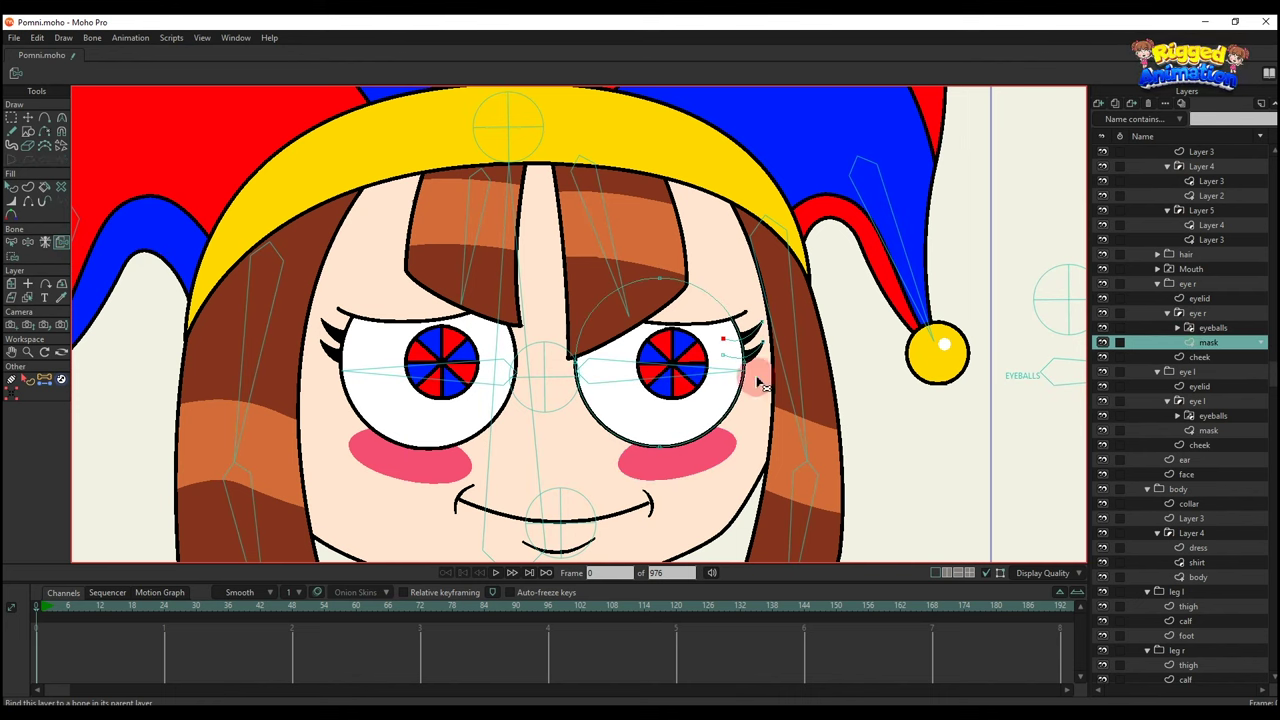
left_click(695, 318)
left_click(683, 368)
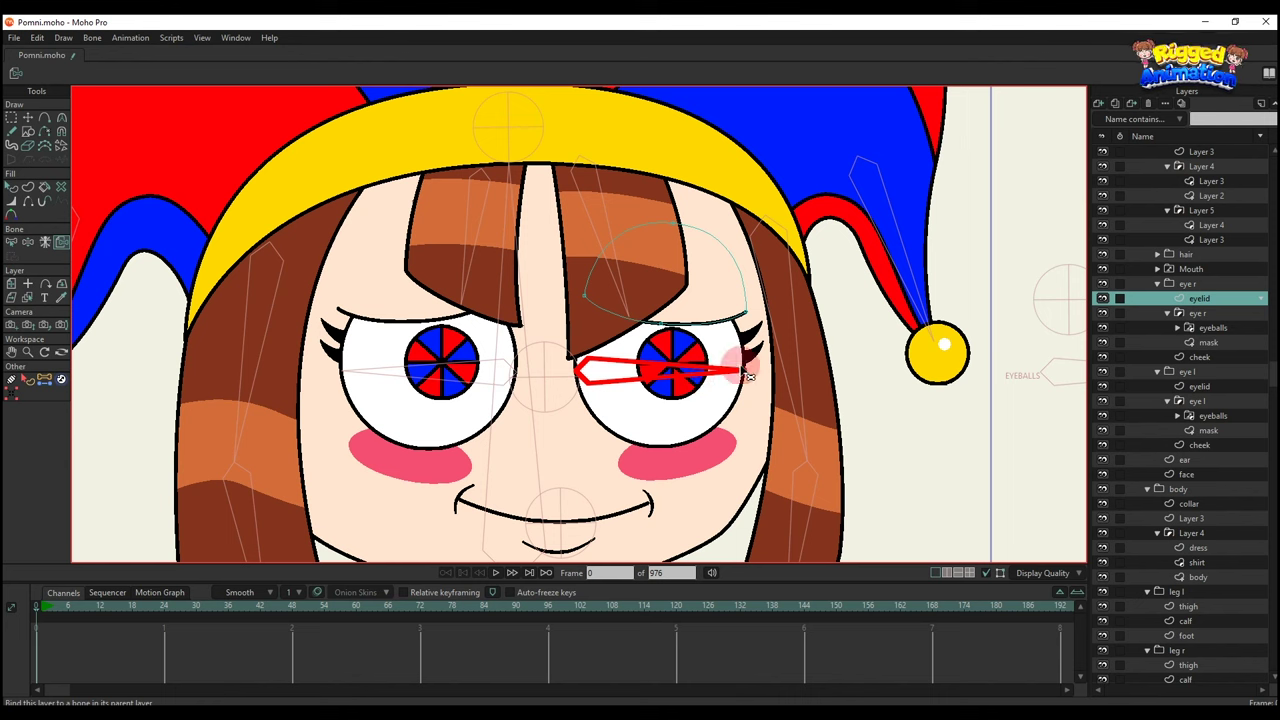
Bind the eyeballs layer of the eye r group to the second circular control bone above the EYEBALLS bone.
left_click(1213, 329)
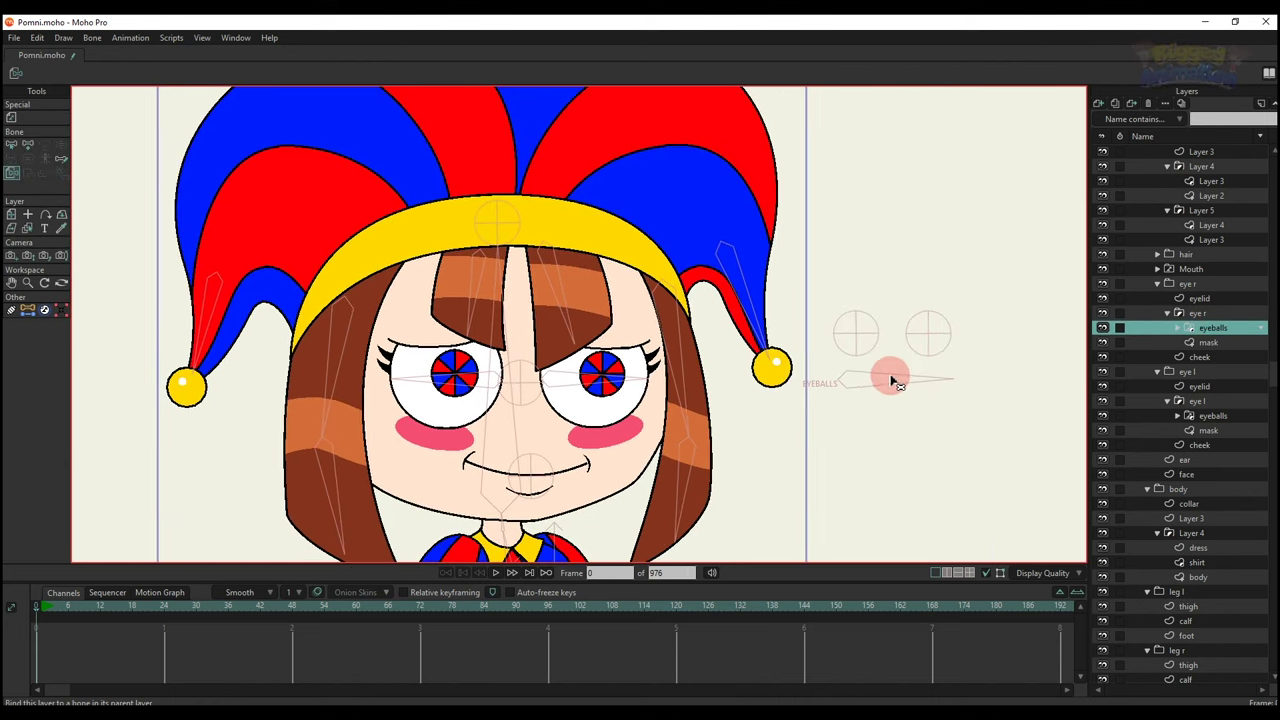
left_click(928, 340)
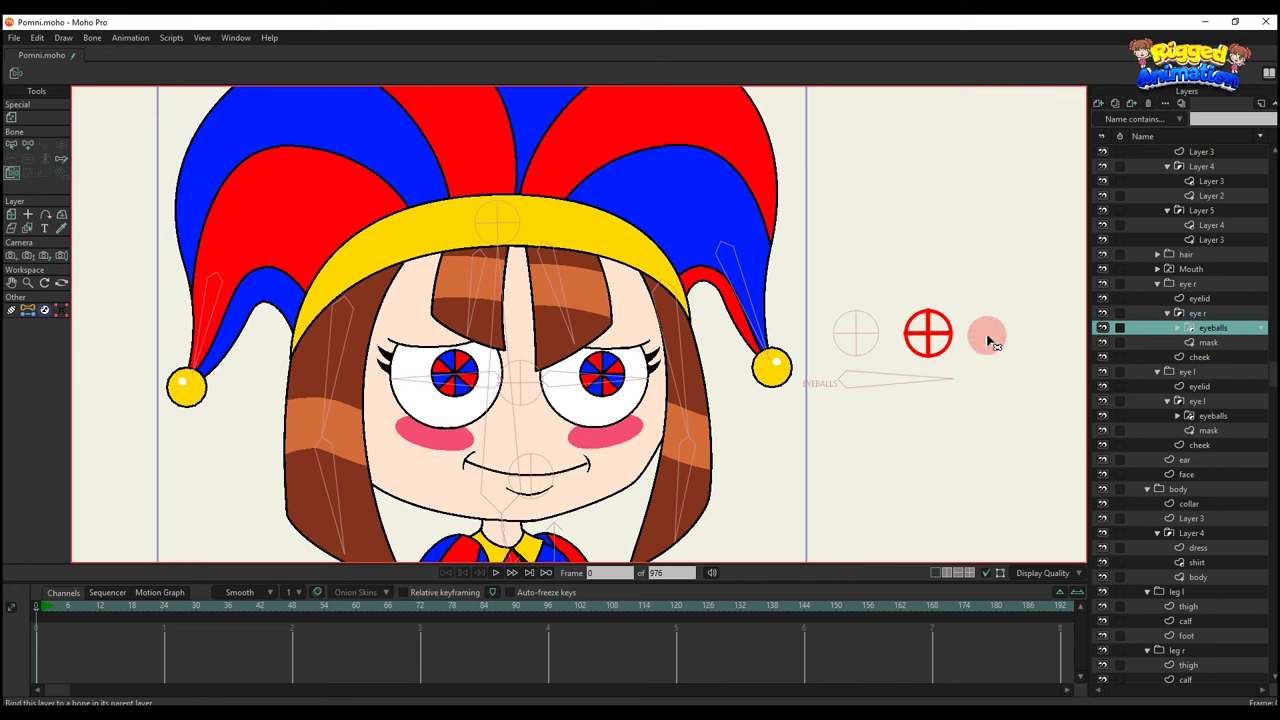
left_click(1103, 328)
left_click(1103, 328)
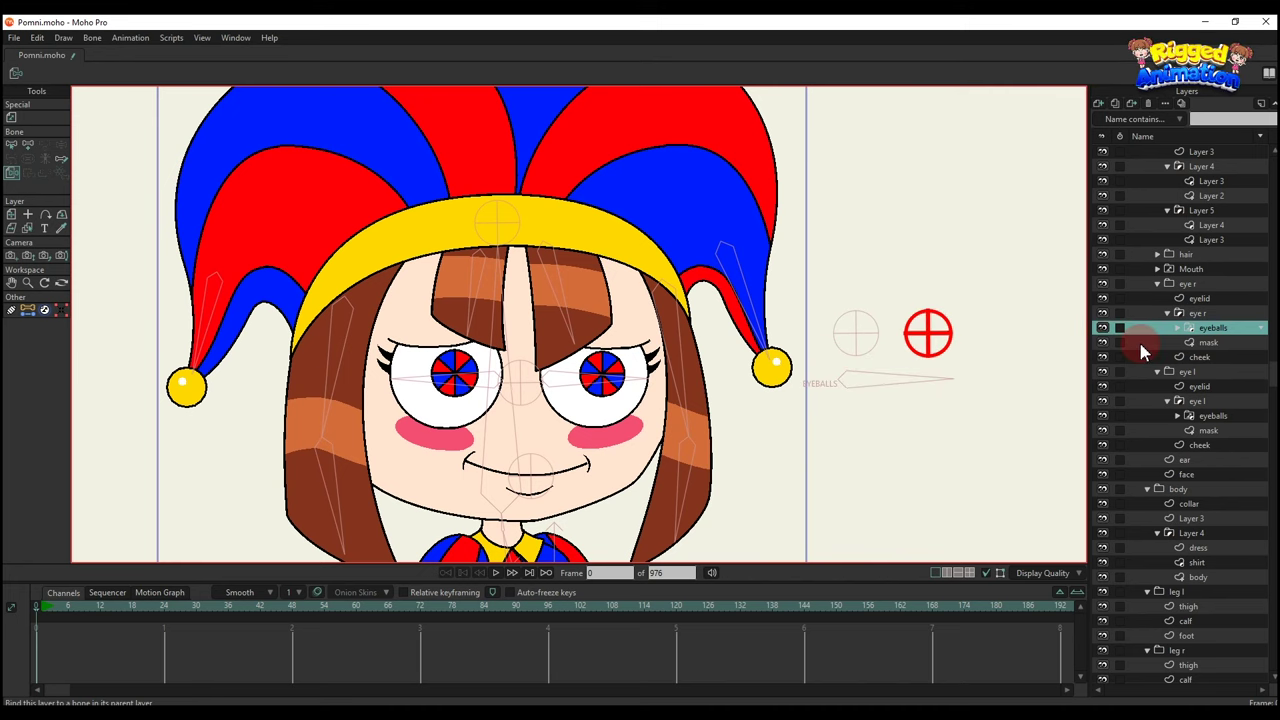
Check which bones the mask, eyelid and cheek layers of the eye r group are bound to.
left_click(1141, 343)
left_click(1149, 298)
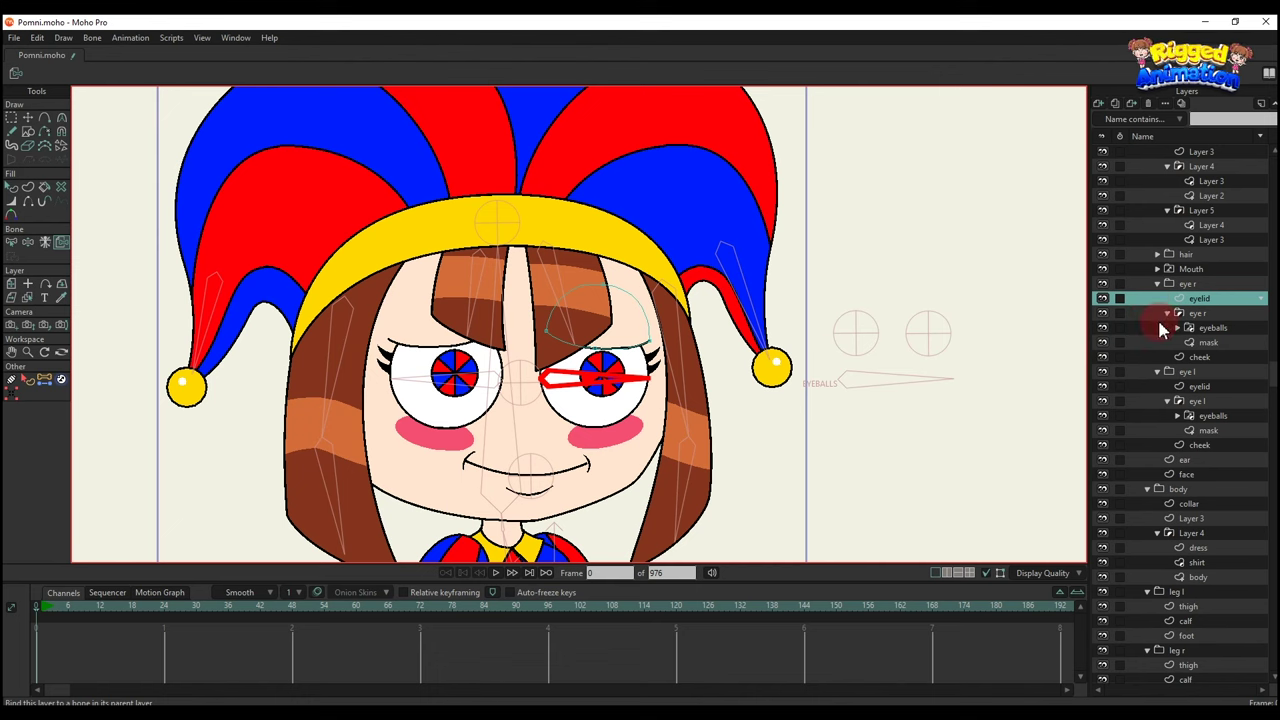
left_click(1175, 357)
Bind the Mouth layer to the circular bone at the mouth and the face layer to the long head bone.
scroll(752, 409, "down", 1)
left_click_drag(678, 441, 692, 393)
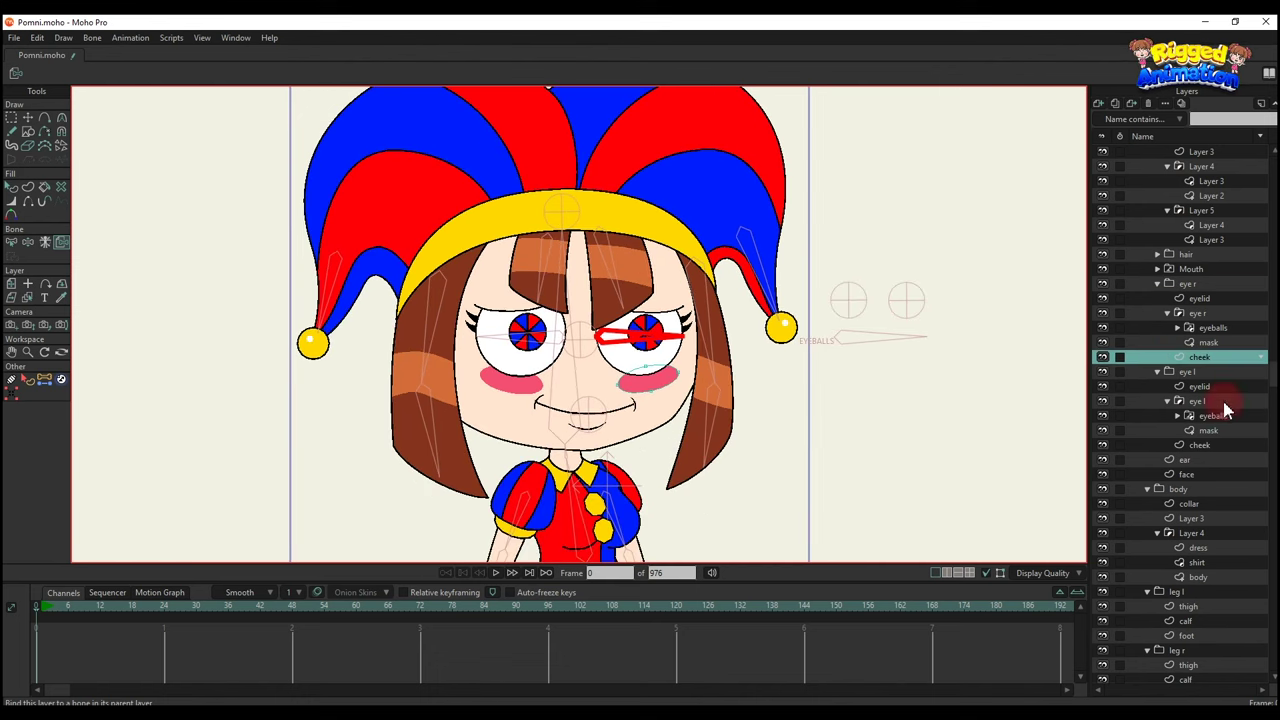
left_click(1195, 270)
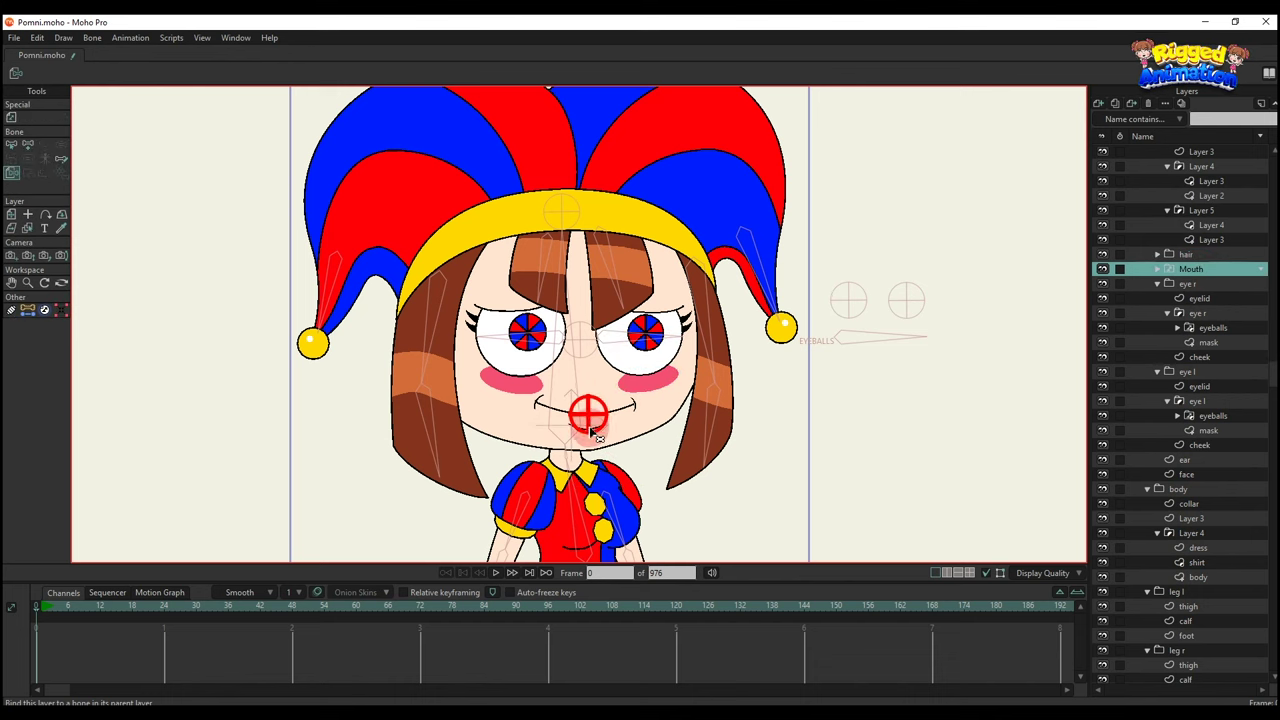
left_click_drag(590, 432, 632, 373)
scroll(647, 368, "up", 2)
scroll(632, 372, "down", 2)
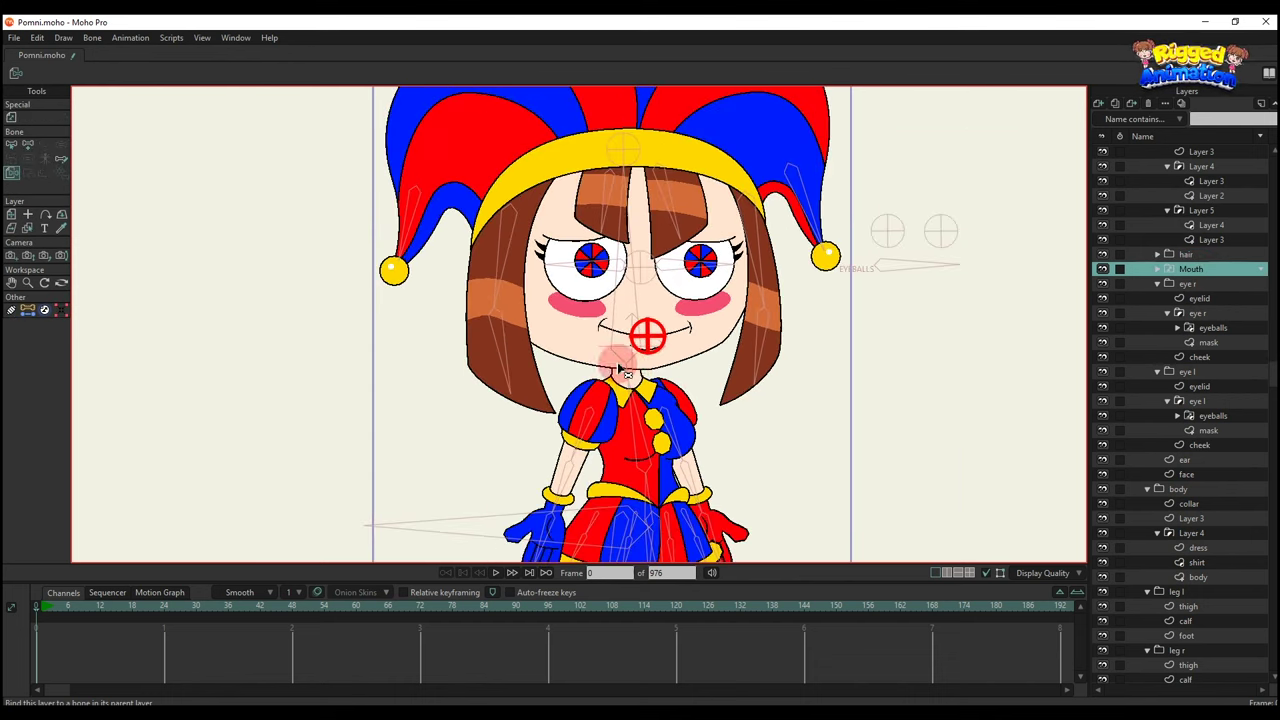
left_click(641, 318, "ctrl+alt")
left_click(641, 318)
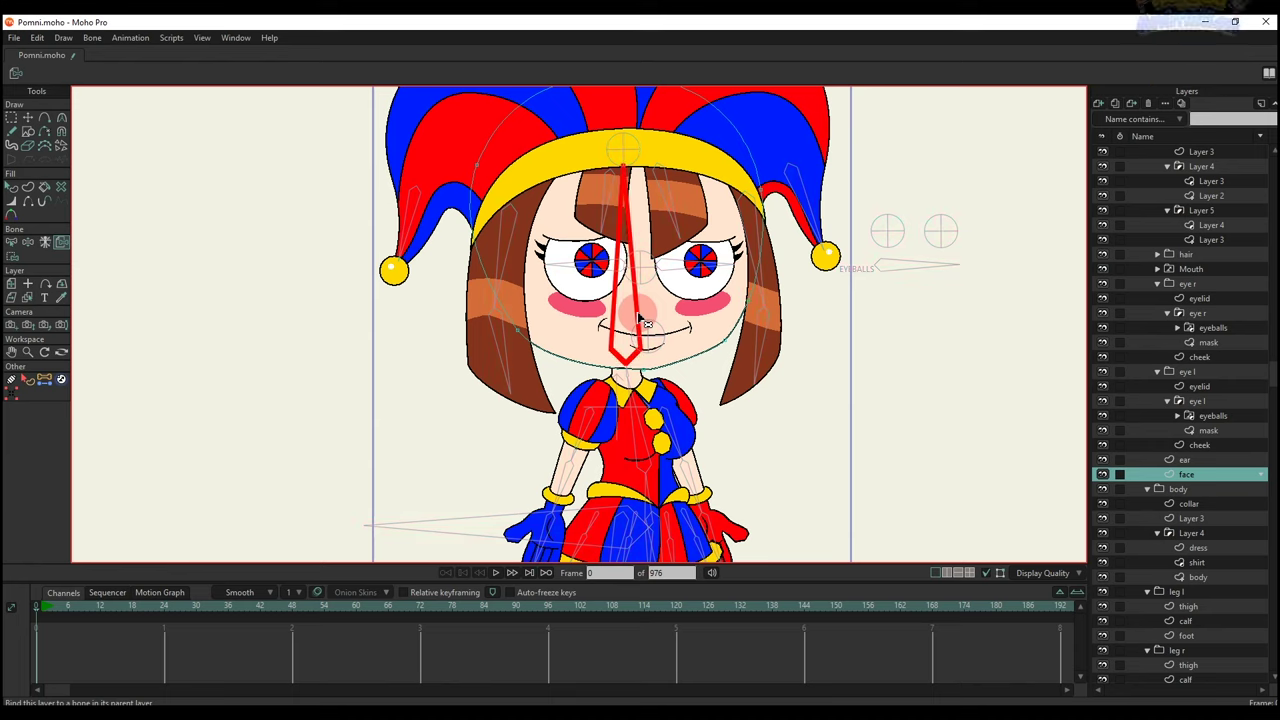
Enable bone dynamics on the hat-tip, fringe and lower side-hair bones, with torque force 0.5 and spring force 0.5.
scroll(641, 318, "down", 5)
scroll(1210, 255, "up", 3)
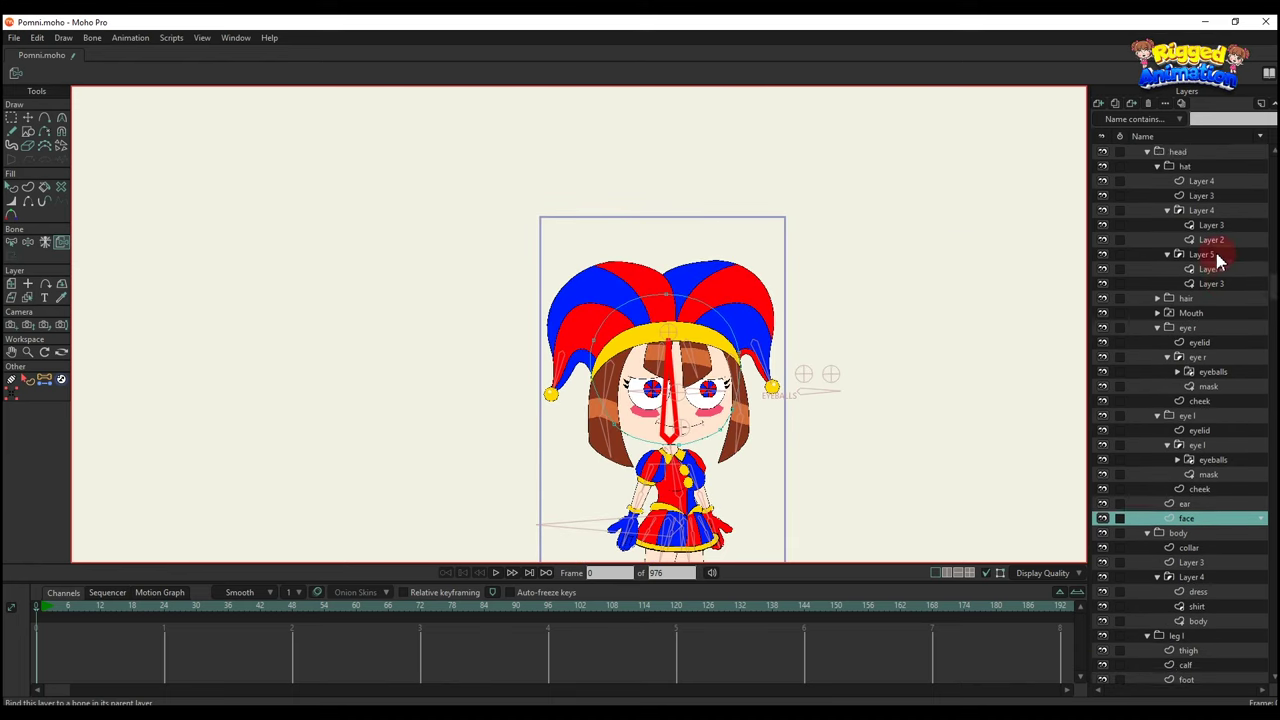
left_click(1172, 152)
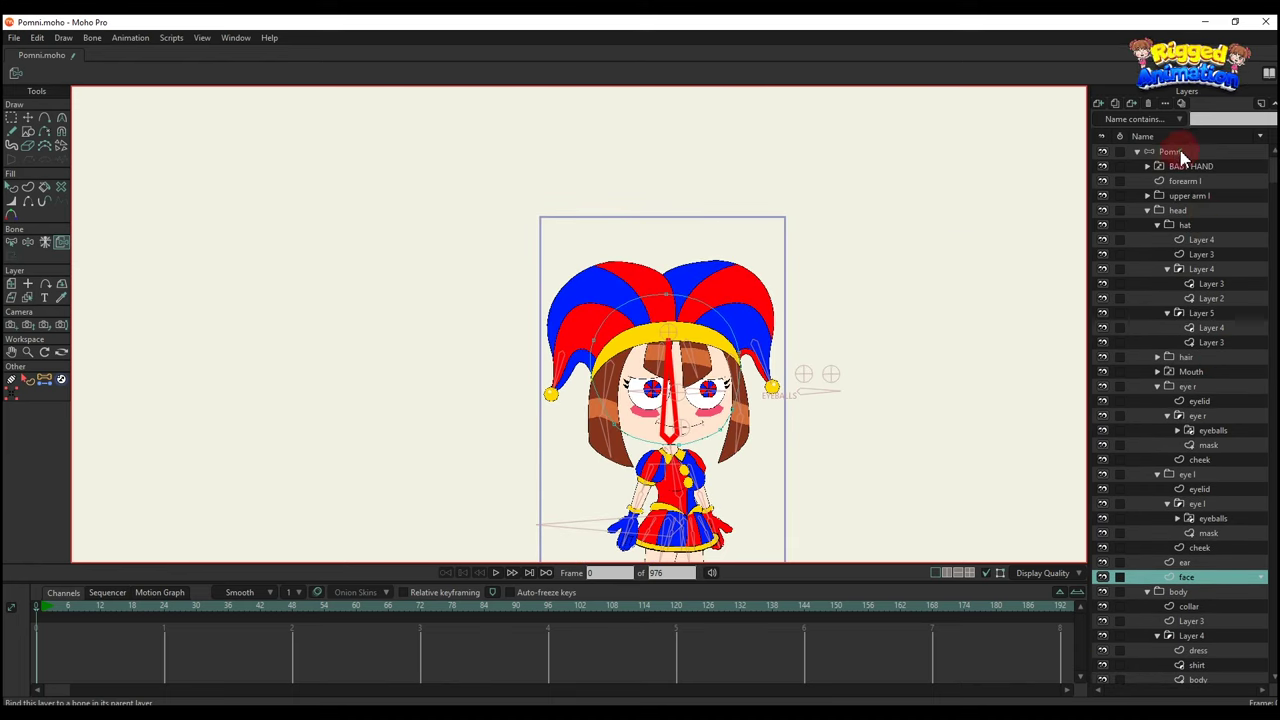
scroll(514, 414, "up", 4)
key("b")
scroll(590, 300, "up", 2)
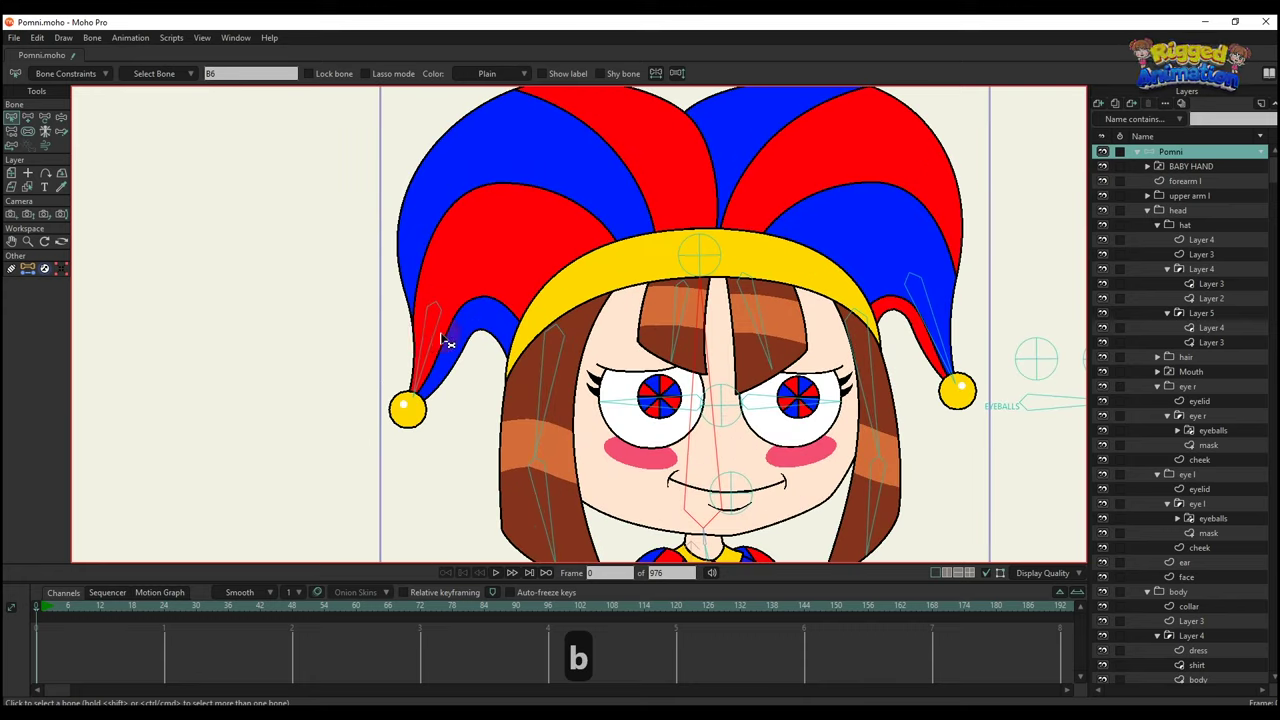
left_click(928, 314)
left_click_drag(909, 397, 891, 333)
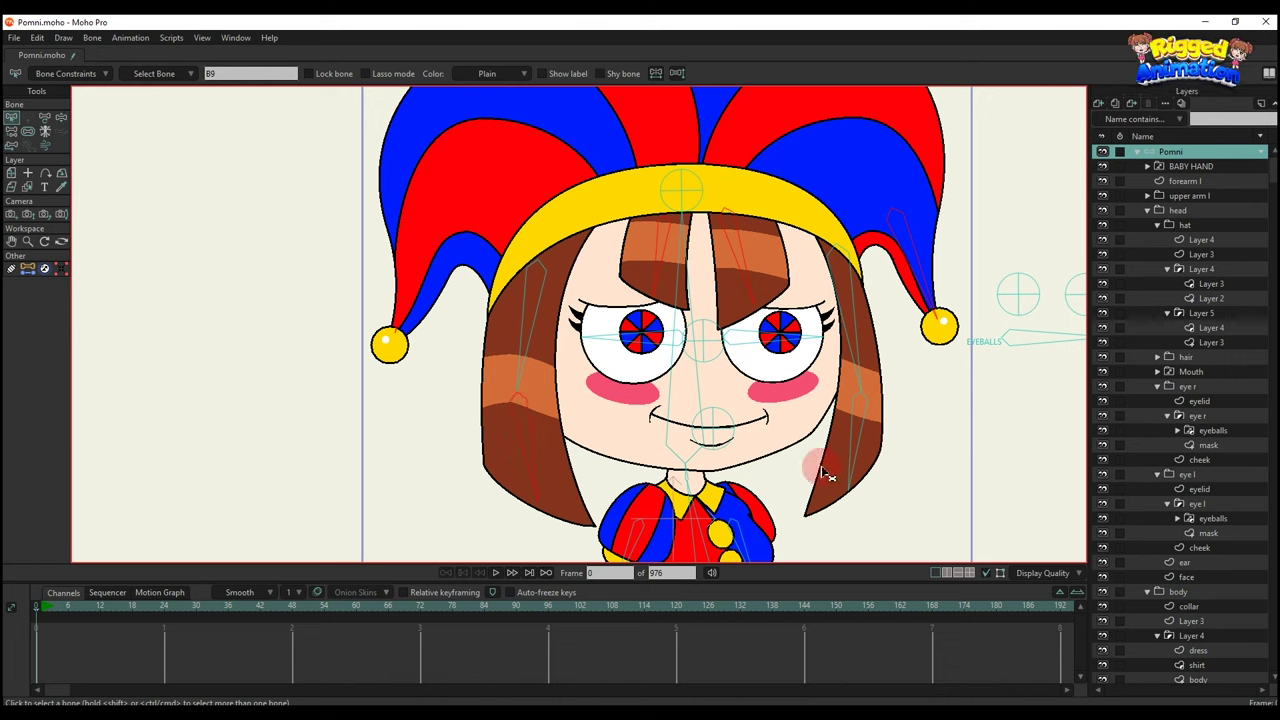
left_click(55, 74)
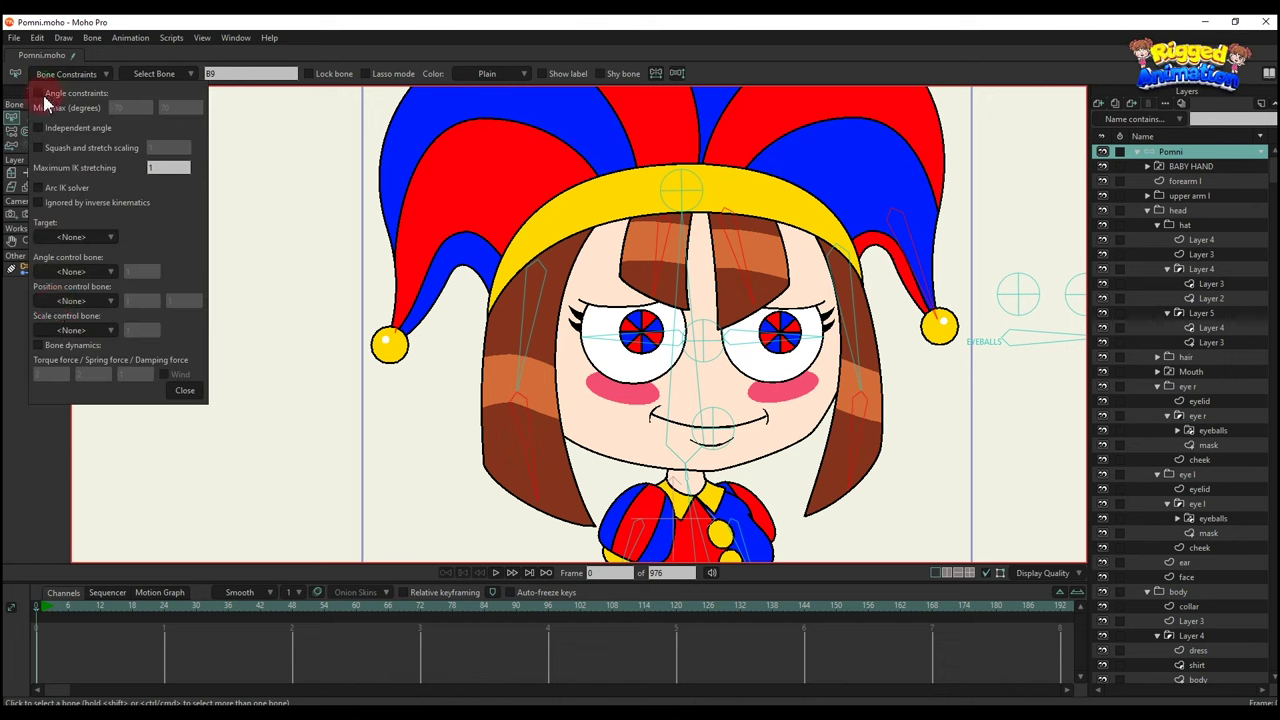
left_click(38, 345)
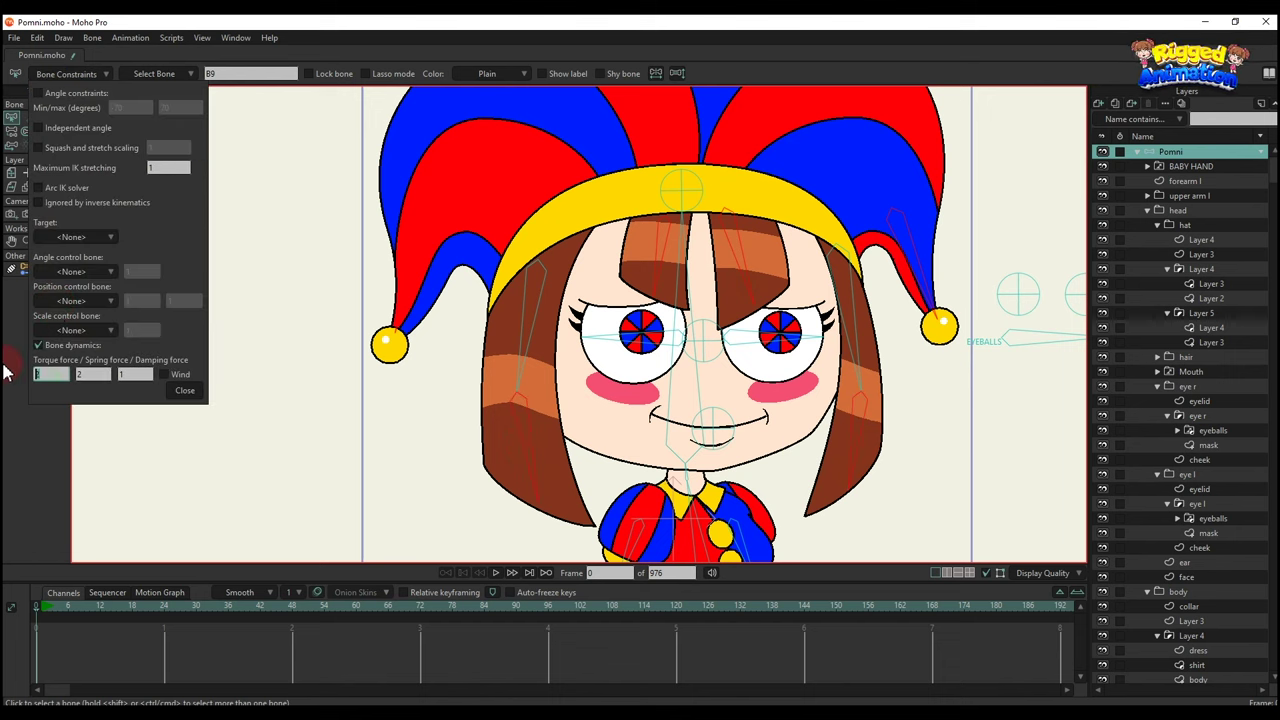
type("0.5")
key("Tab")
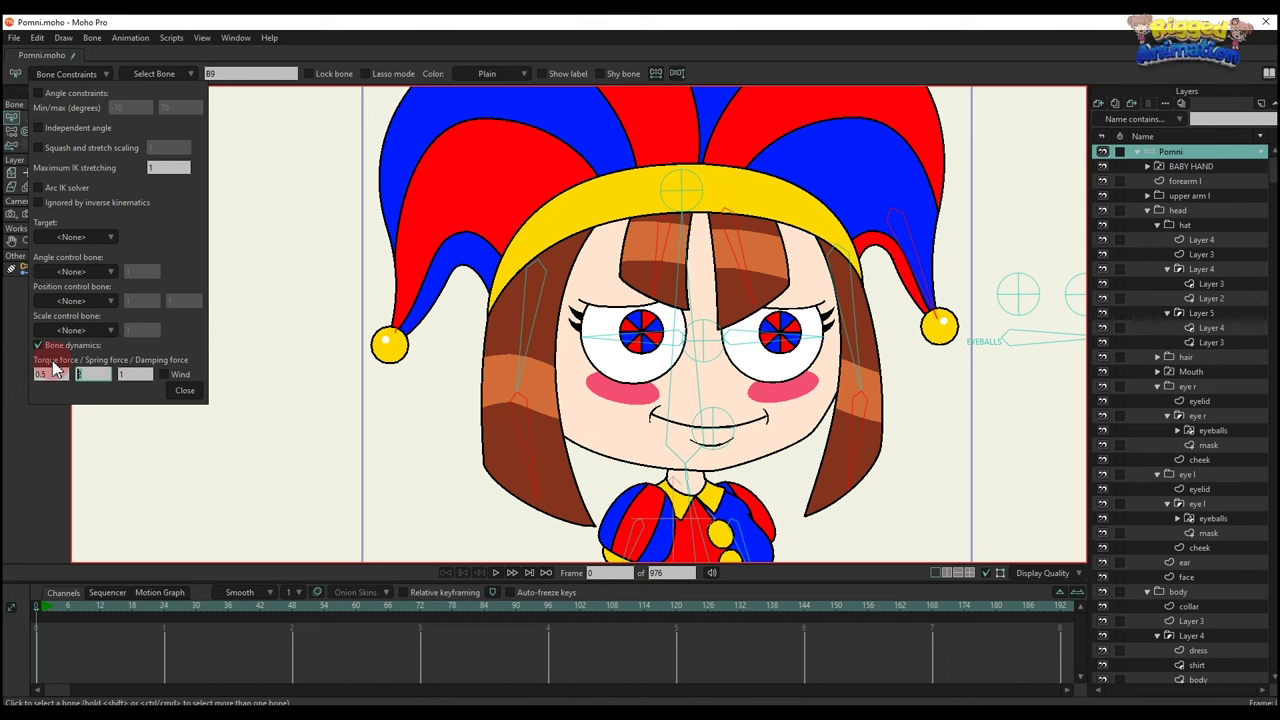
type("0.5")
left_click(185, 390)
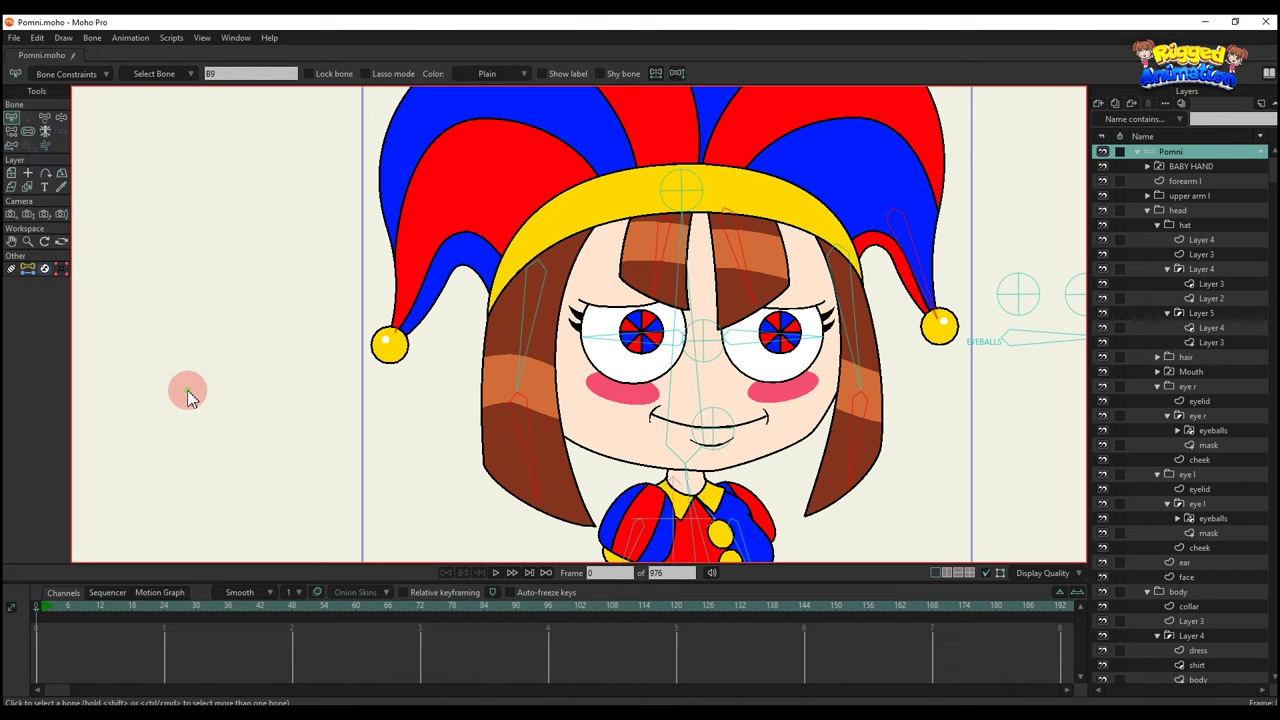
Manipulate the long horizontal bone beside the hips at frame 7 to test the hair and hat dynamics, and return to frame 0.
scroll(374, 420, "down", 3)
key("b")
left_click(76, 608)
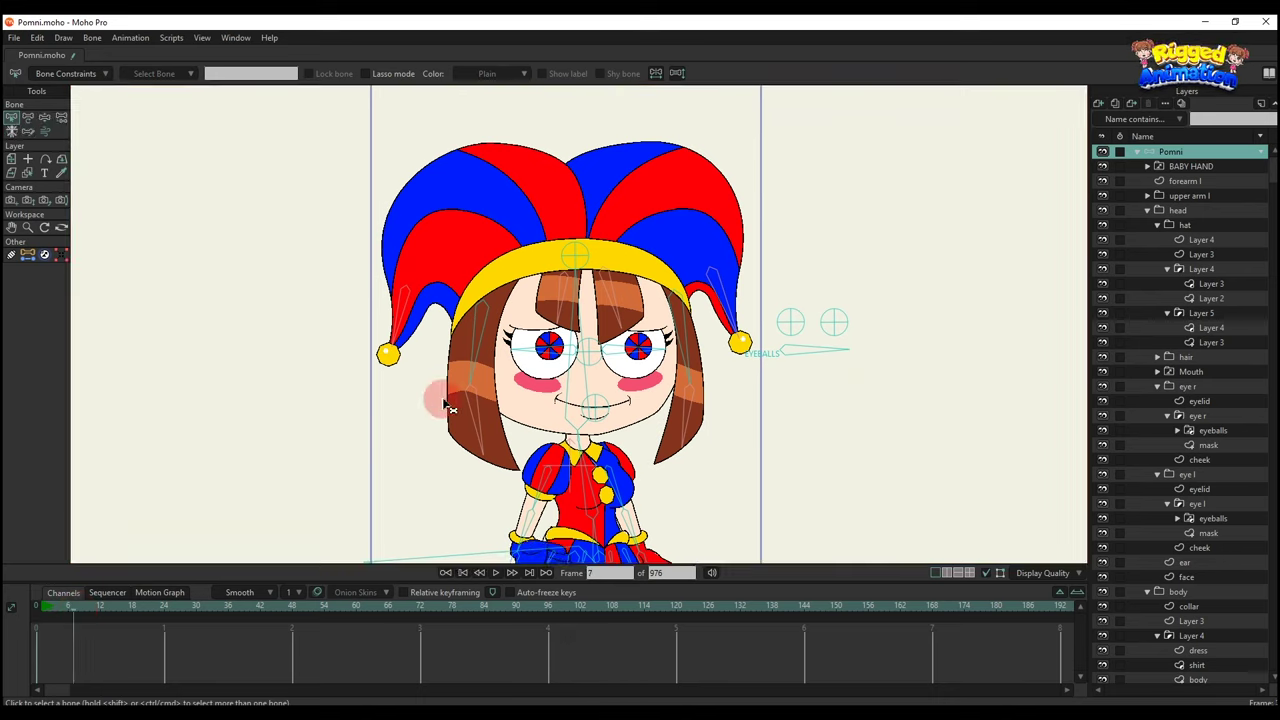
scroll(450, 406, "down", 2)
key("t")
scroll(507, 435, "up", 3)
key("z")
left_click(500, 497)
mouse_move(507, 503)
left_mouse_down()
mouse_move(657, 490)
mouse_move(500, 503)
left_mouse_up()
left_click(36, 606)
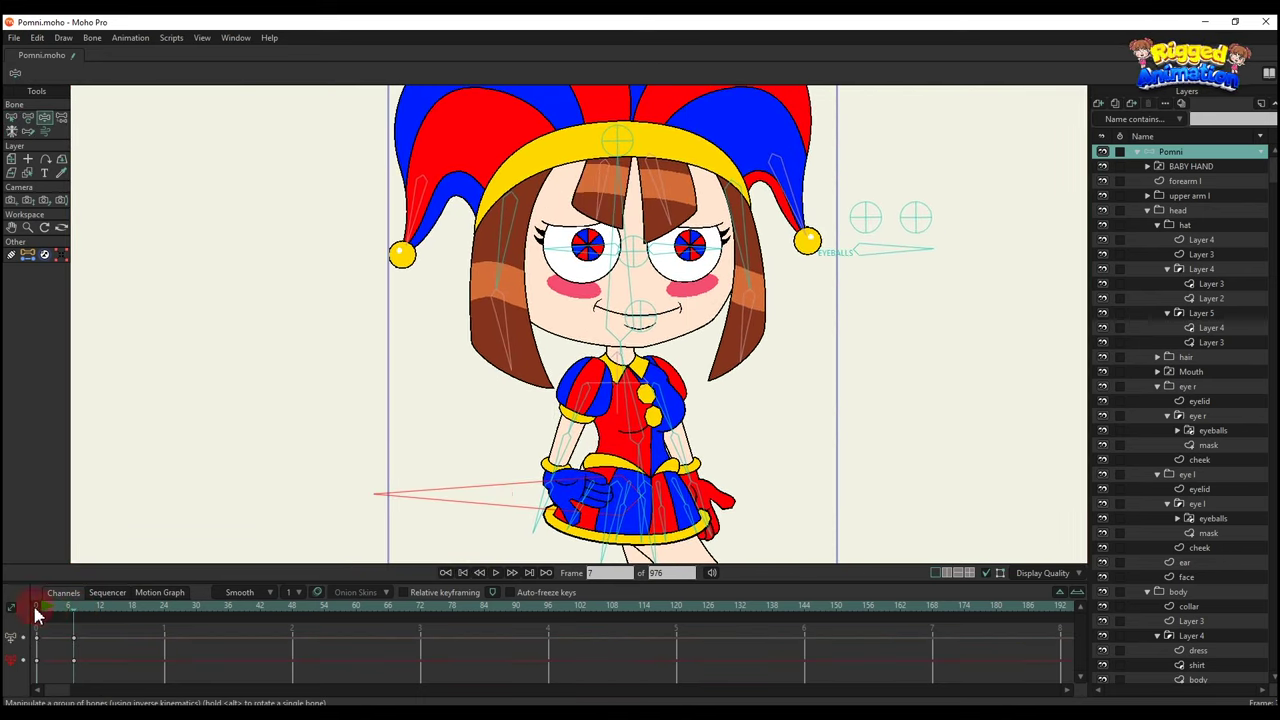
Save the project and adjust the bone strength of all bones in the rig.
scroll(600, 200, "down", 2)
key("ctrl+s")
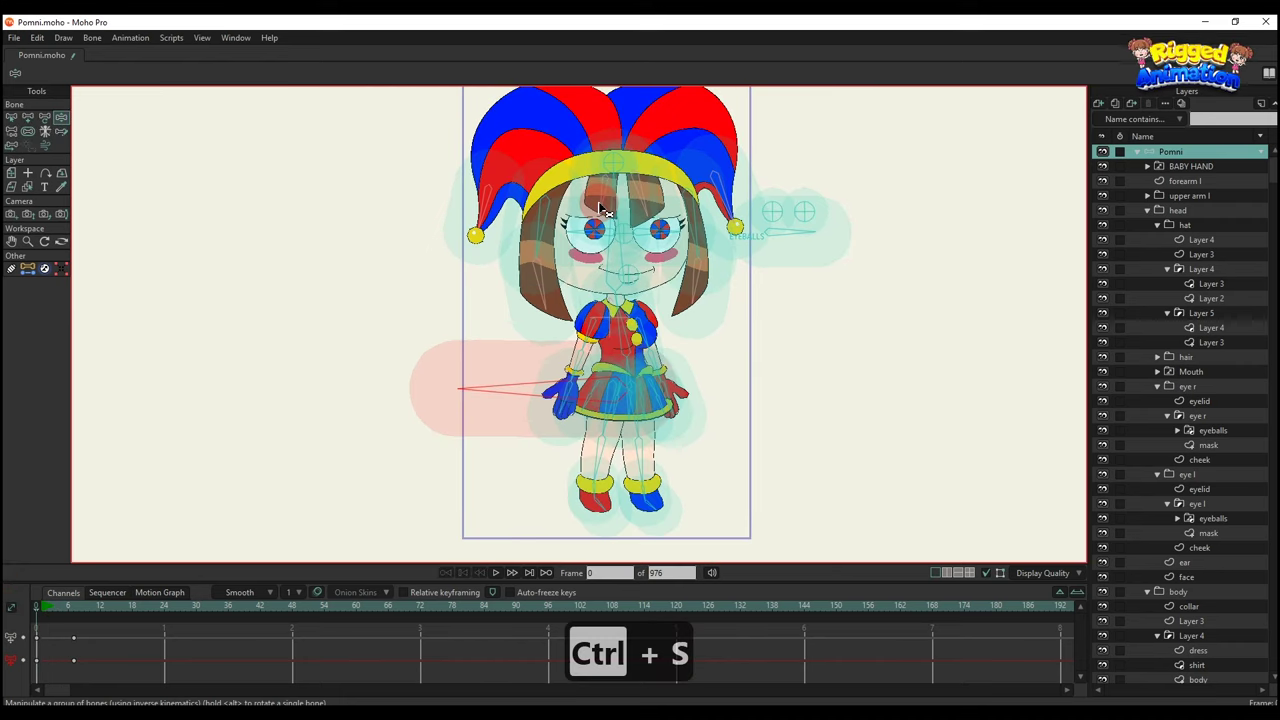
key("ctrl+a")
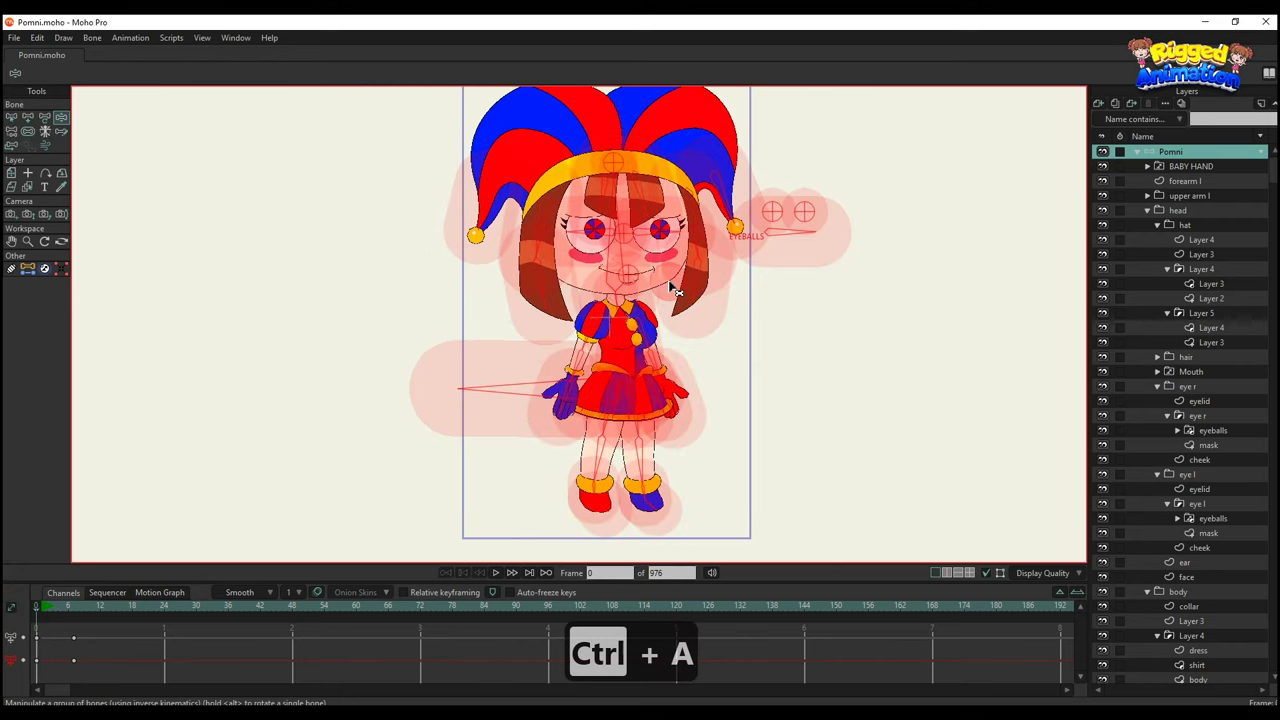
key("s")
key("b")
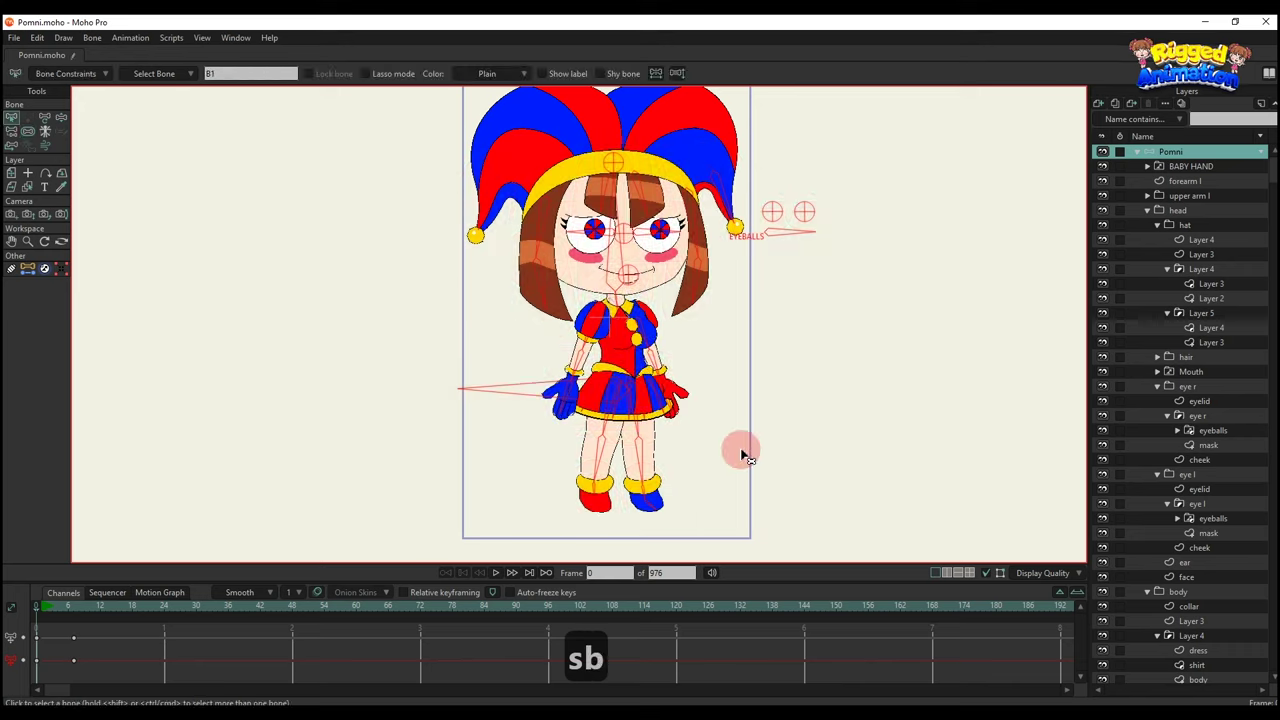
Bind the upper points of the fringe strand on hair layer 2, and scrub the timeline to test the binding.
scroll(683, 280, "up", 4)
right_click(621, 307, "alt")
key("b")
scroll(641, 260, "up", 2)
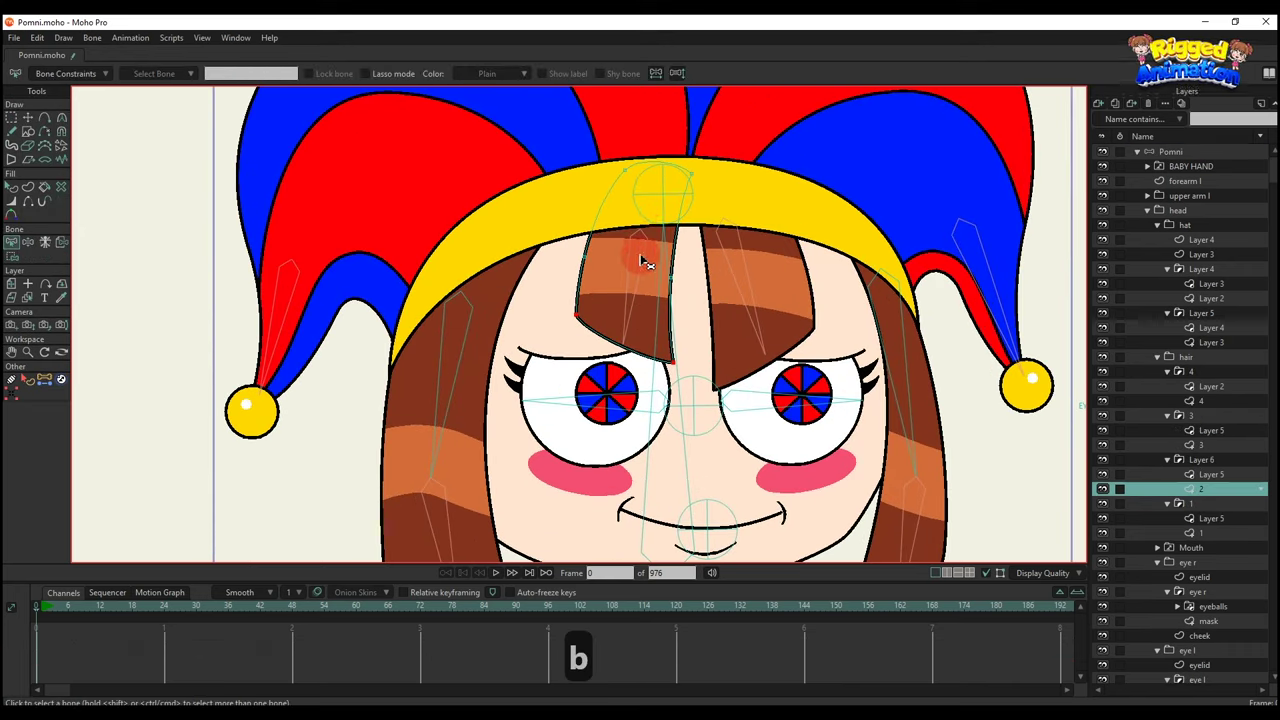
scroll(651, 191, "up", 1)
key("i")
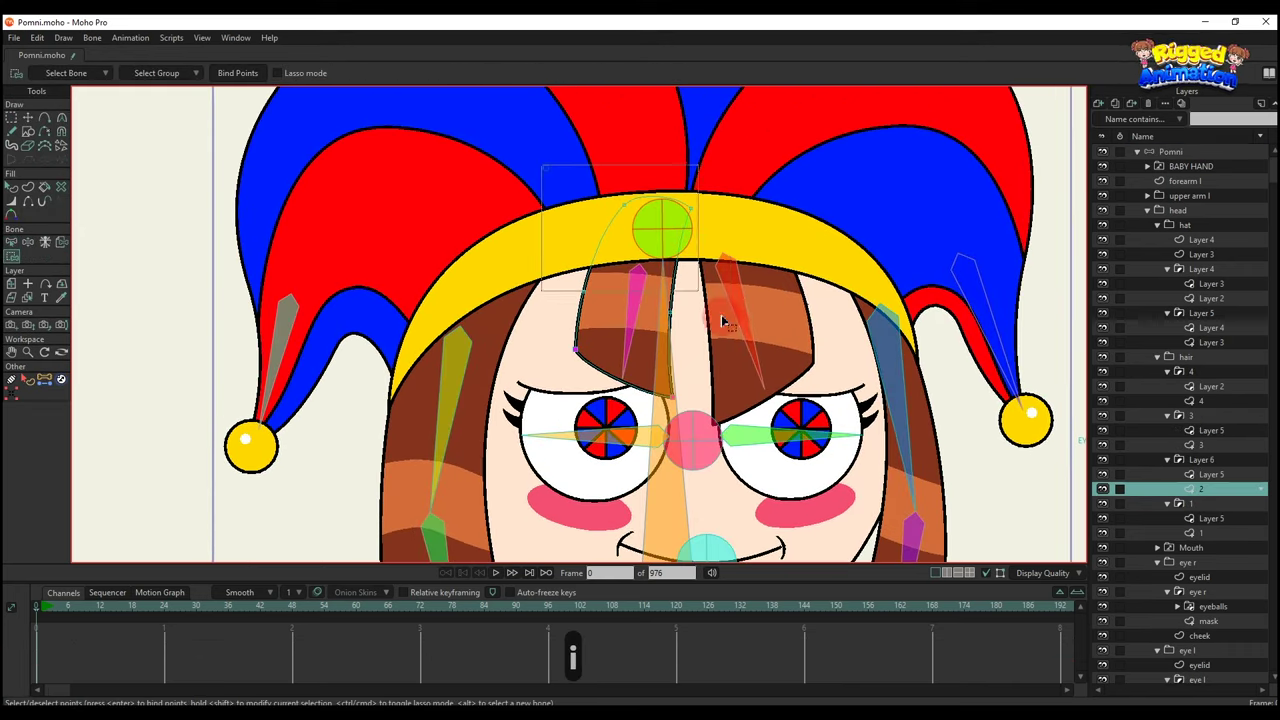
left_click(240, 75)
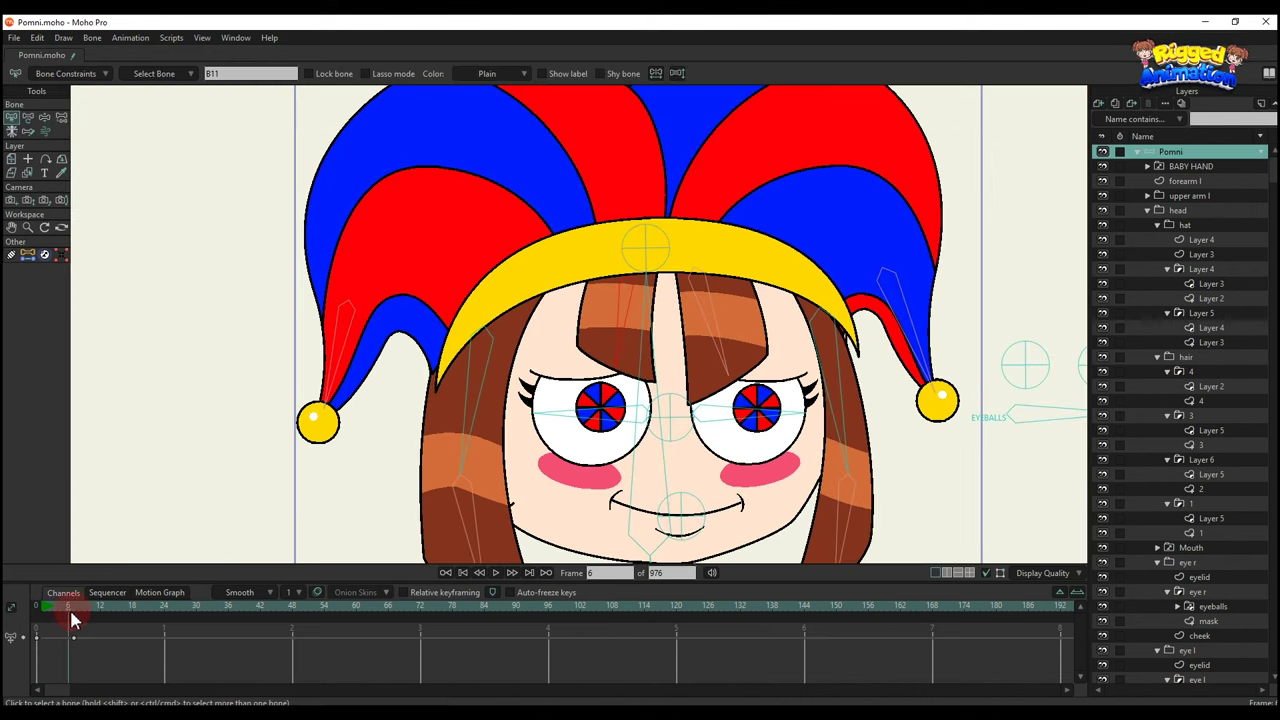
left_click_drag(74, 615, 14, 617)
Select Layer 3 of the hat, the yellow headband, and bind its points to the main head bone.
right_click(559, 255, "alt")
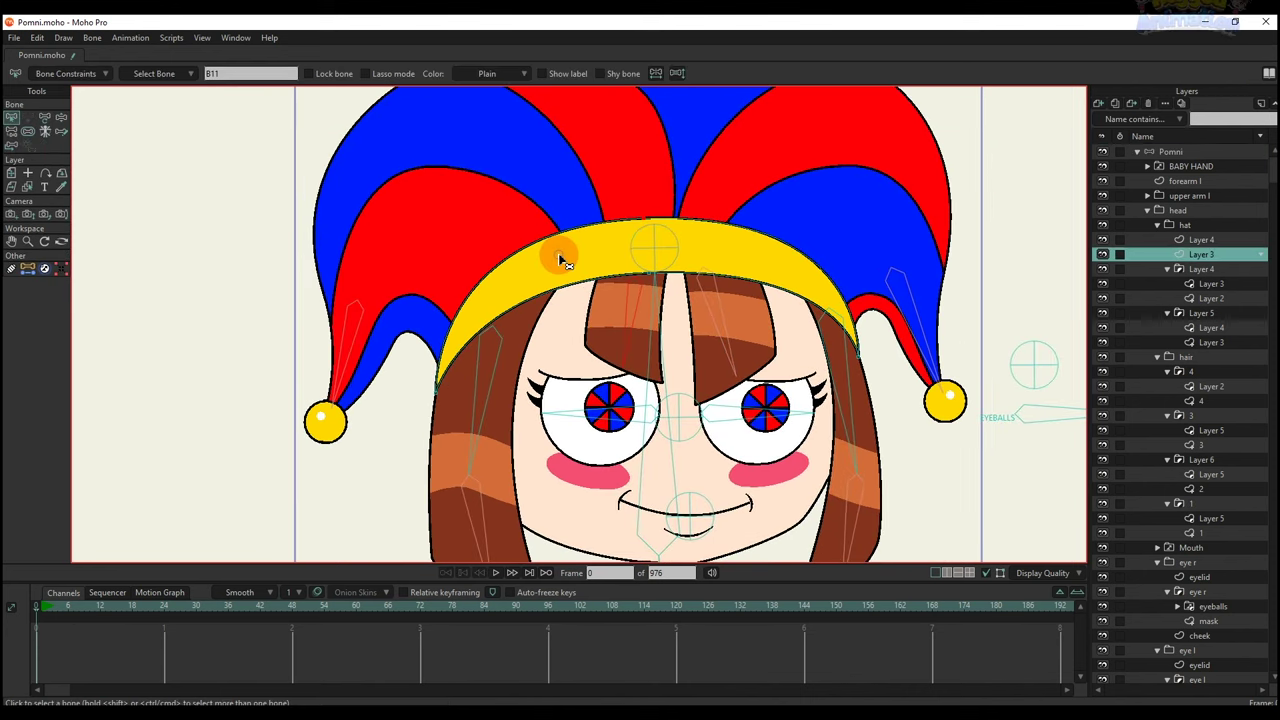
key("b")
scroll(653, 244, "down", 3)
key("i")
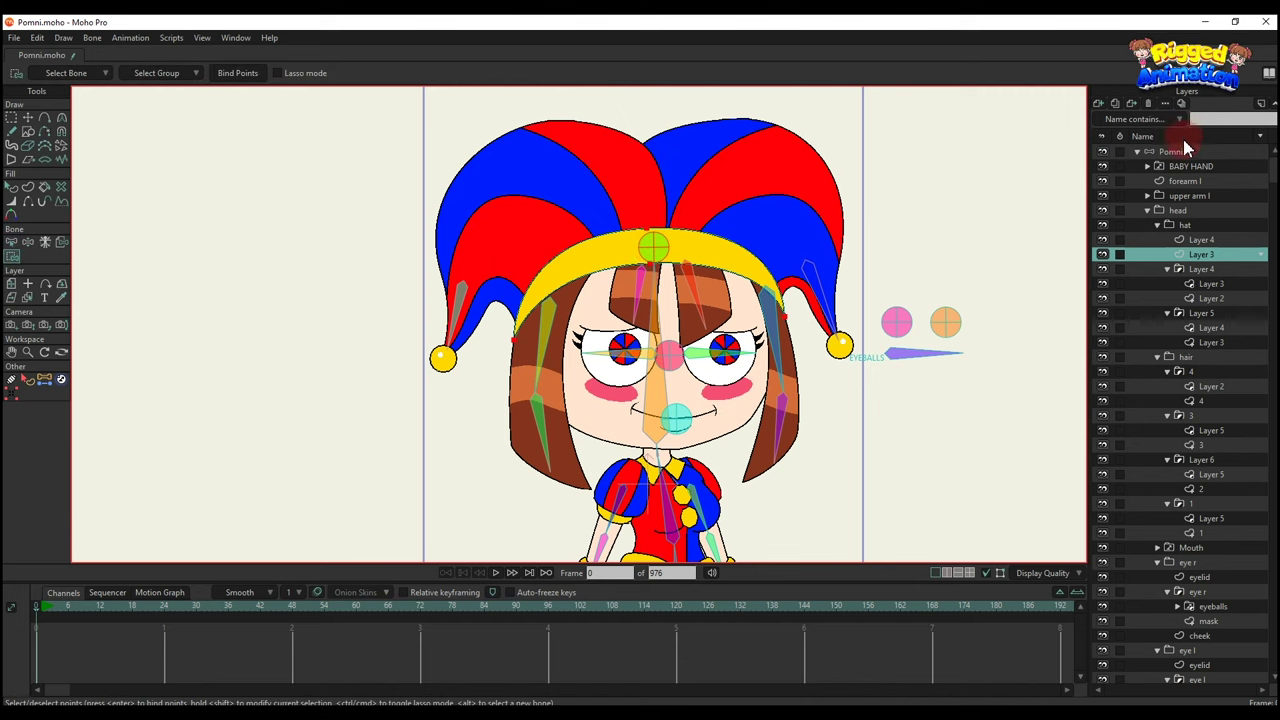
Move the long horizontal hip bone at frame 8 and play the timeline to test the hat and hair motion.
left_click(168, 612)
key("BackSpace")
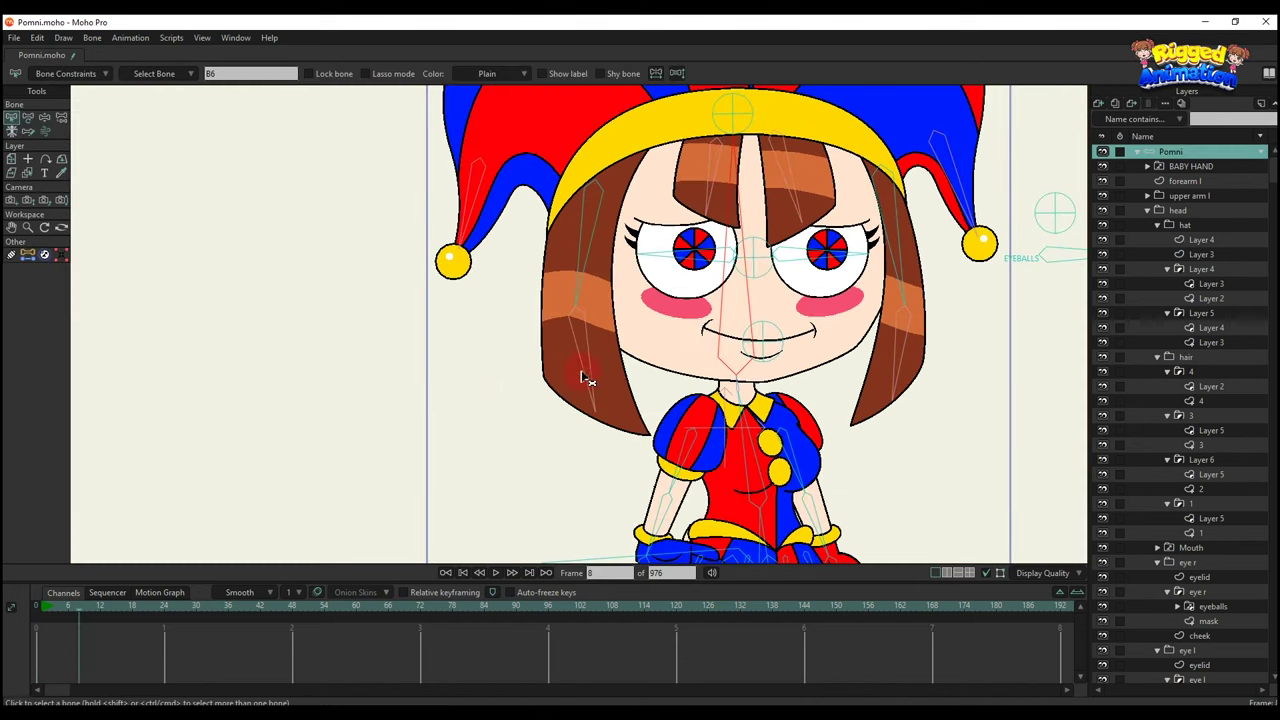
key("t")
scroll(600, 385, "down", 3)
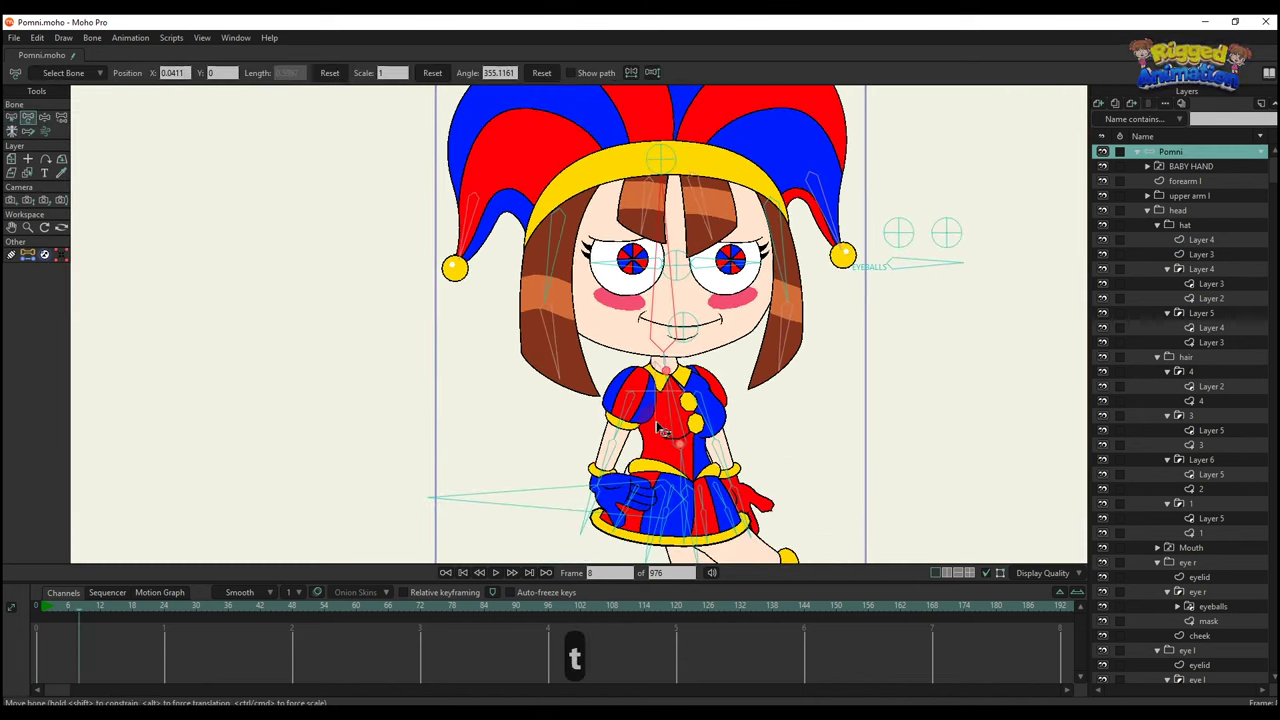
key("z")
left_click_drag(660, 430, 335, 505)
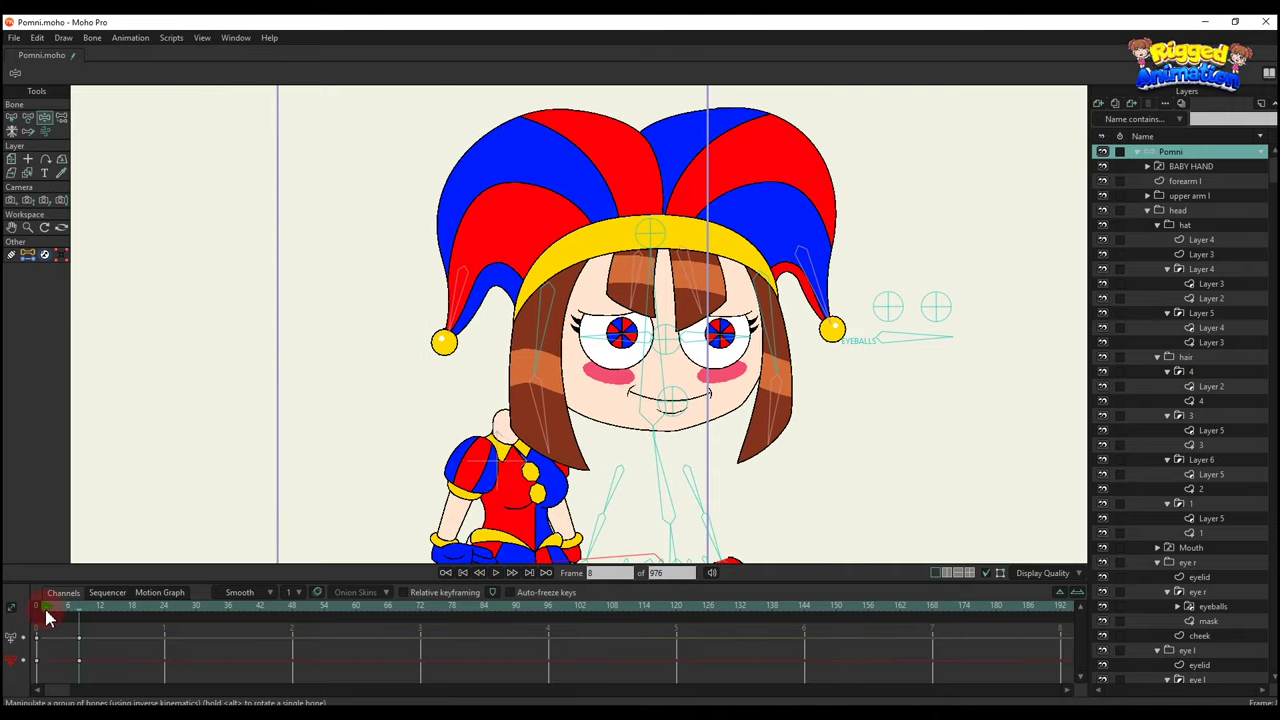
key("space")
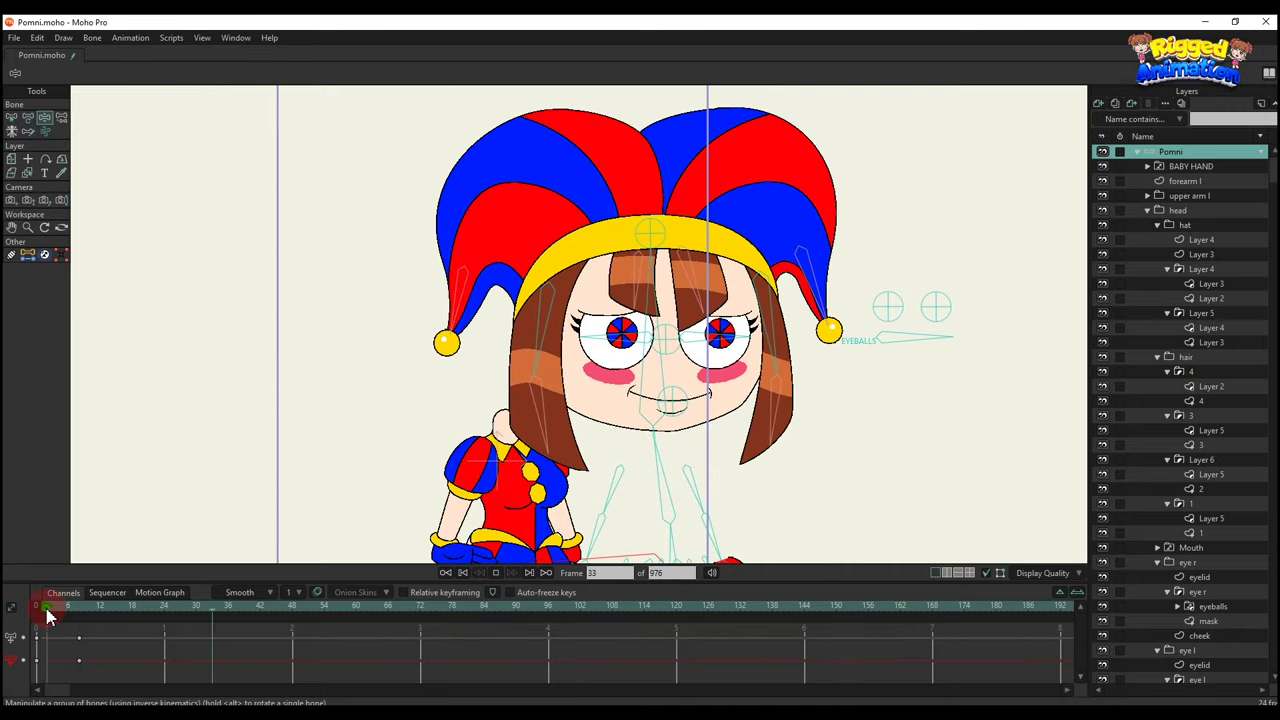
key("space")
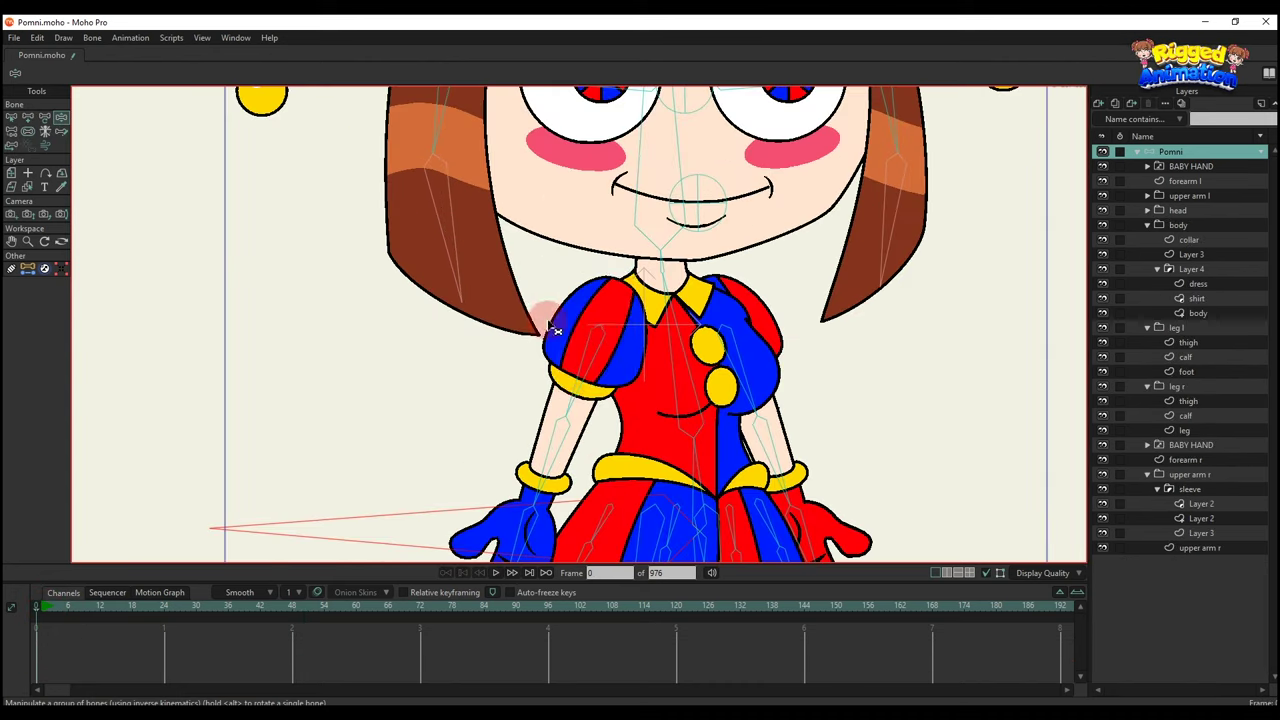
Bind the whole upper arm l group, including its sleeve, to the upper-arm bone on the blue-handed side.
left_click(555, 330, "ctrl+alt")
left_click(1176, 214)
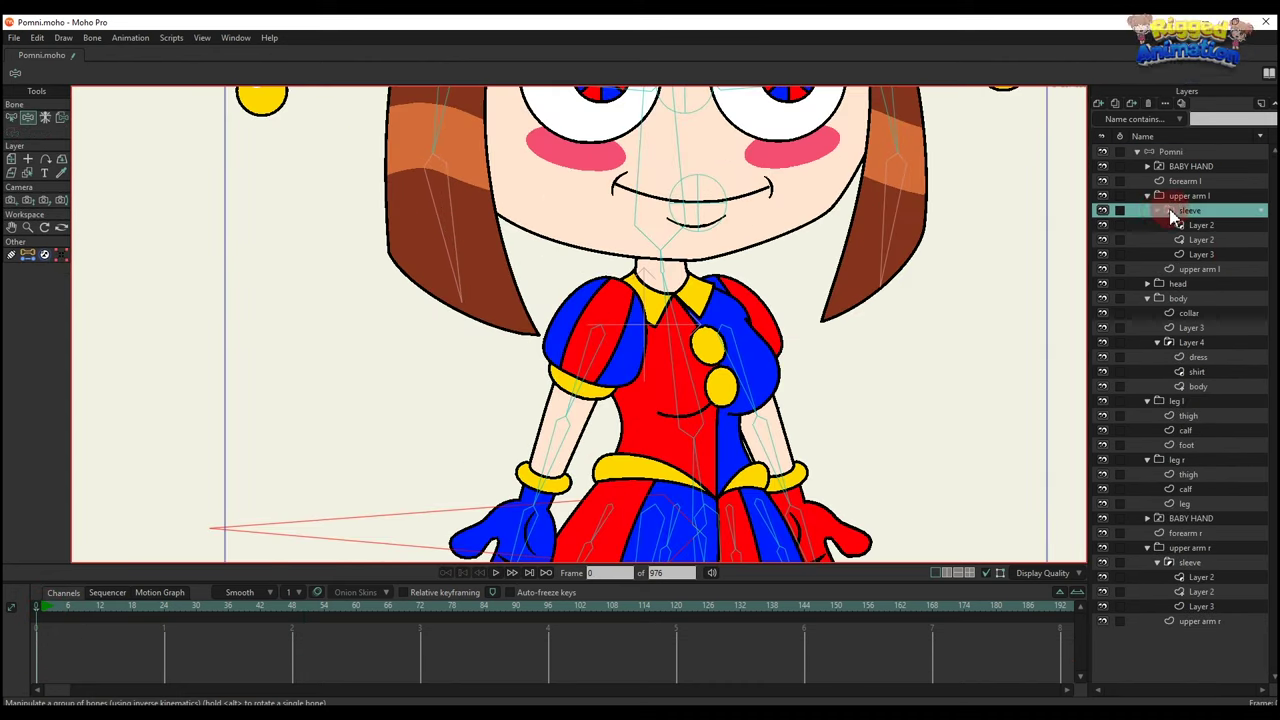
left_click(61, 117)
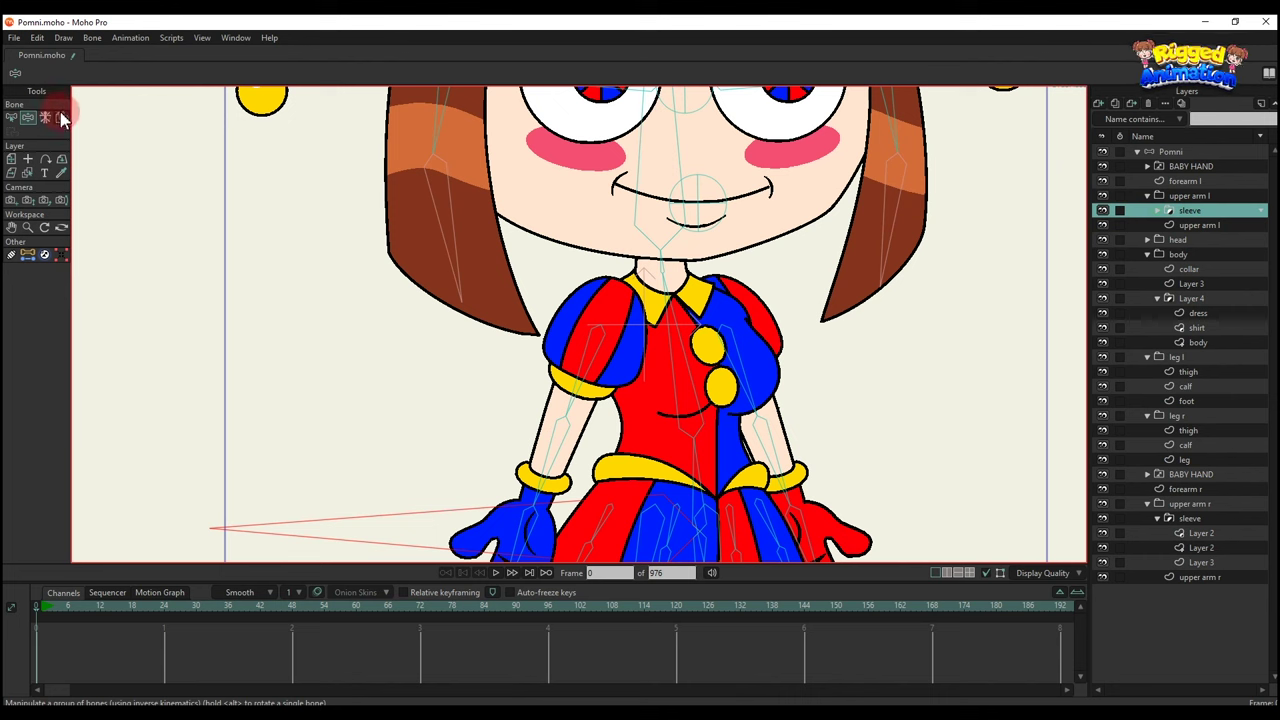
left_click(1151, 203)
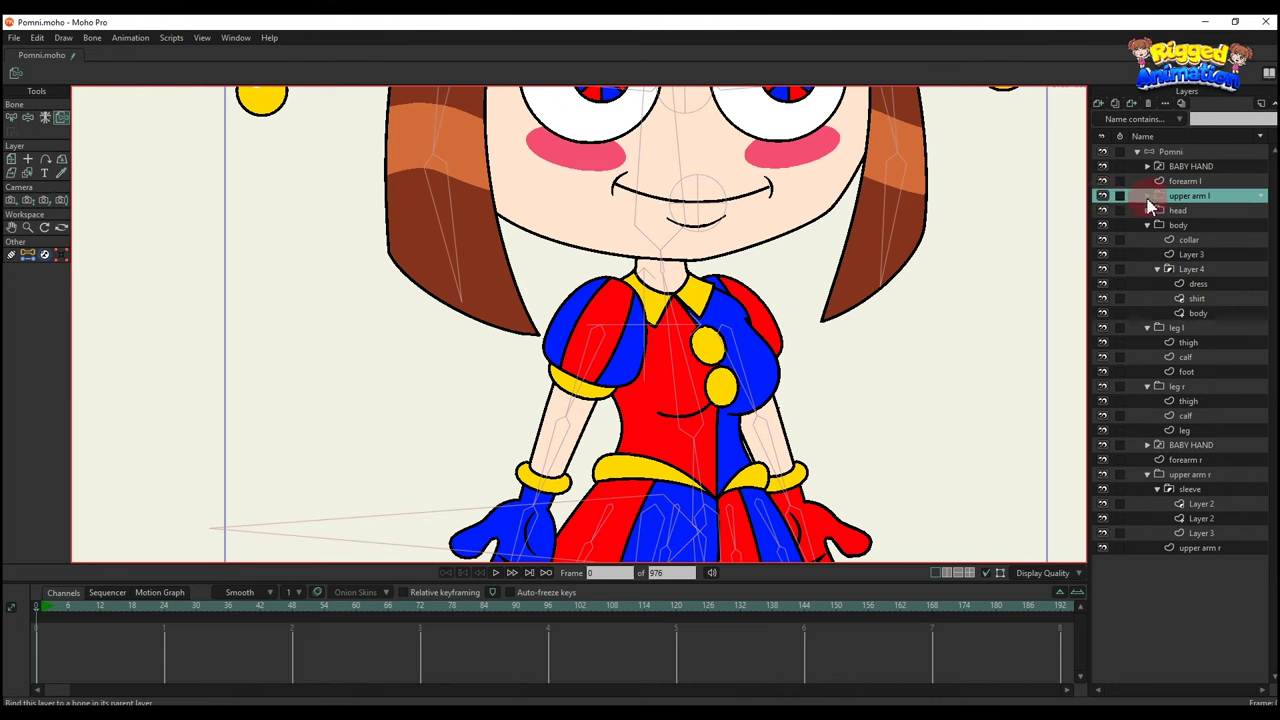
left_click(592, 358)
left_click_drag(593, 408, 605, 302)
scroll(596, 304, "up", 3)
left_click(587, 360, "ctrl+alt")
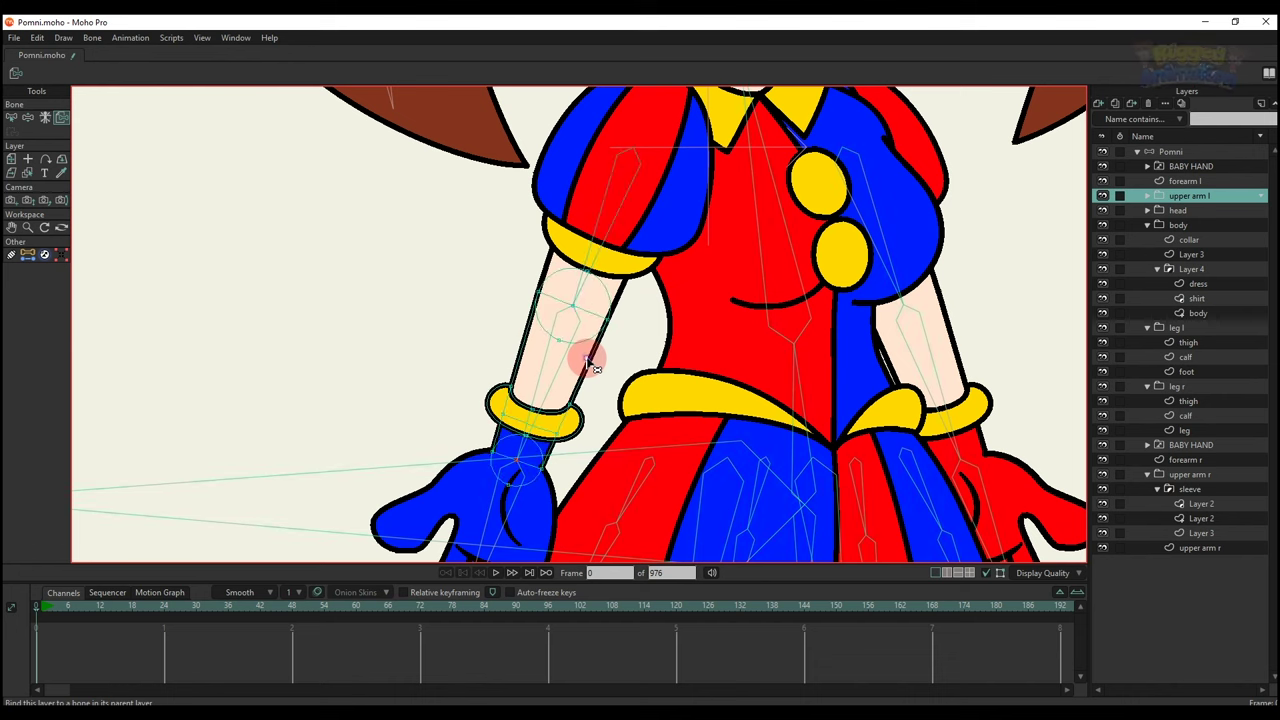
Bind the forearm l layer to its forearm bone and the blue BABY HAND layer to the hand bone below it.
left_click(1106, 182)
left_click(1106, 182)
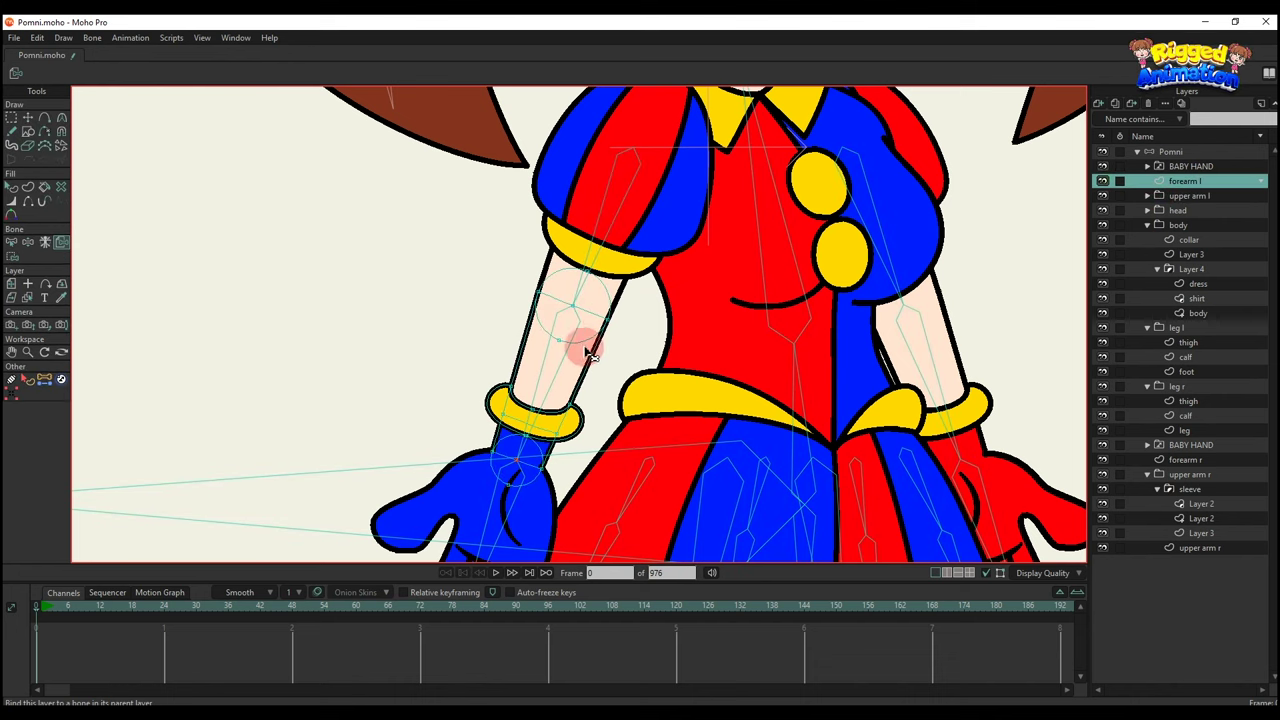
left_click(1192, 166)
left_click(410, 492)
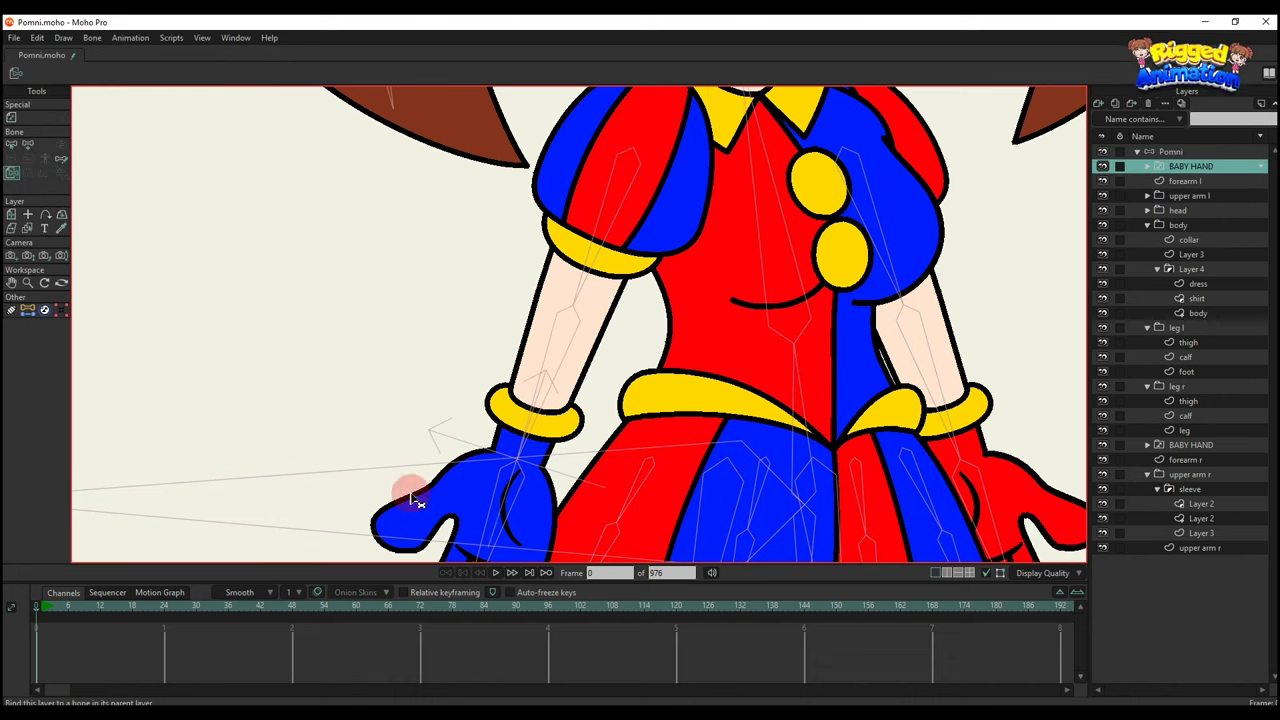
left_click(512, 522)
left_click(512, 522)
Bind the whole upper arm r group to the upper-arm bone on the red-handed side.
left_click_drag(757, 280, 749, 328)
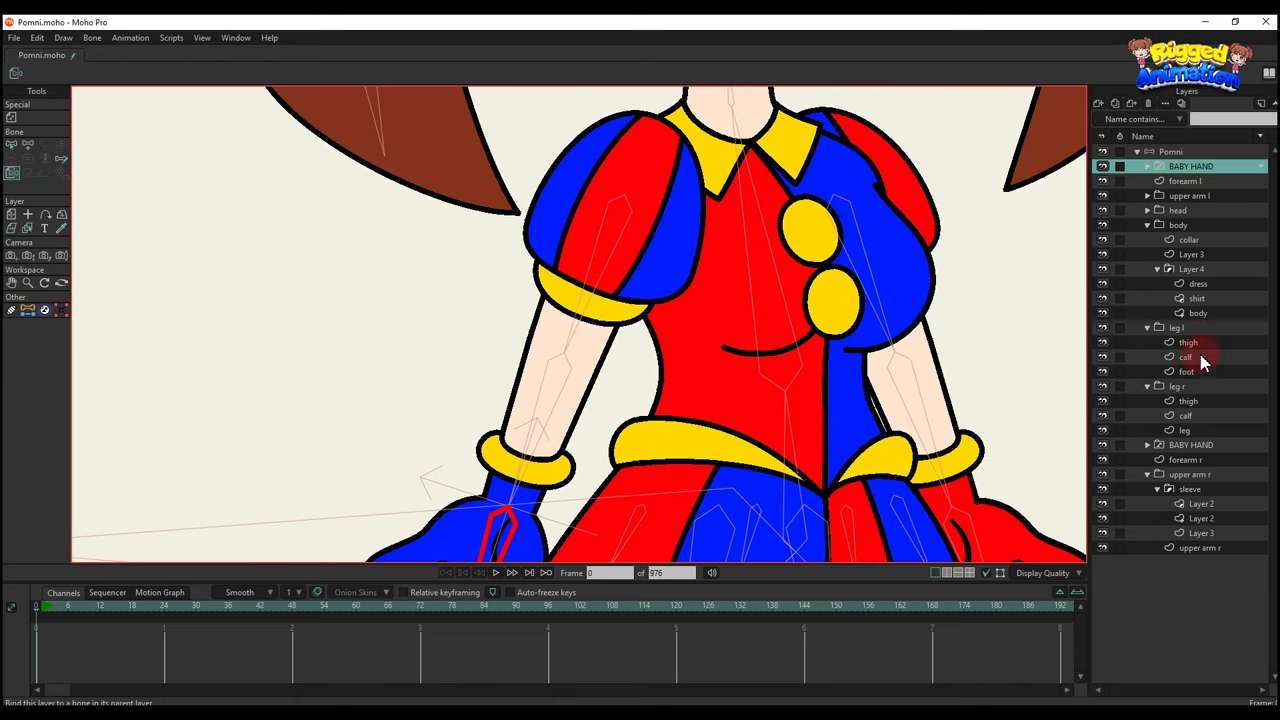
left_click(1190, 474)
left_click(1147, 474)
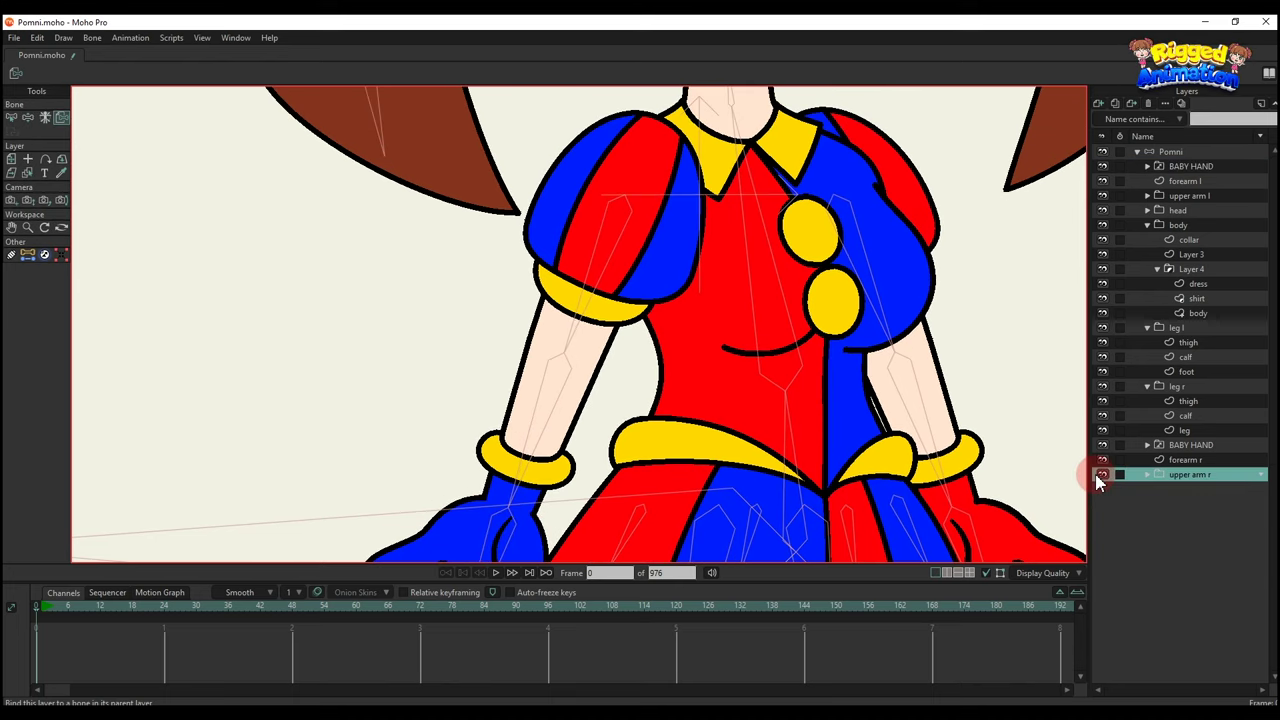
left_click(884, 268)
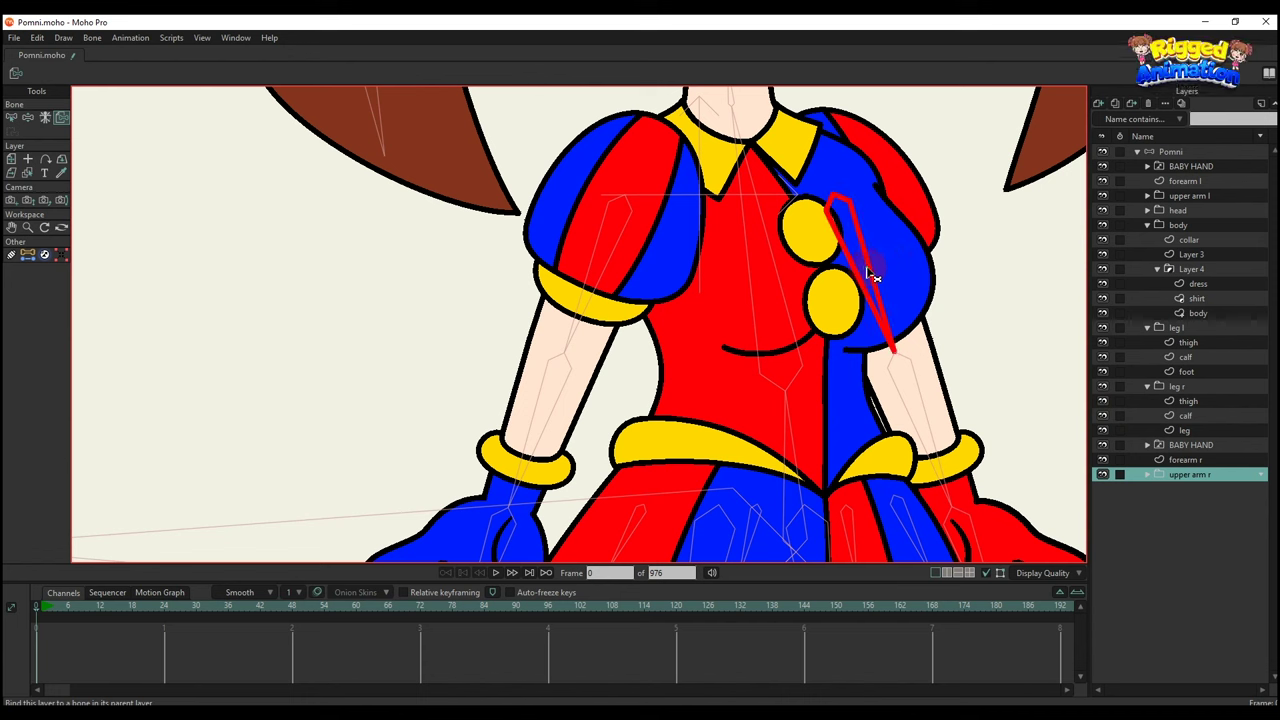
Bind the forearm r layer to its forearm bone and the red BABY HAND layer to its hand bone.
left_click(1165, 459)
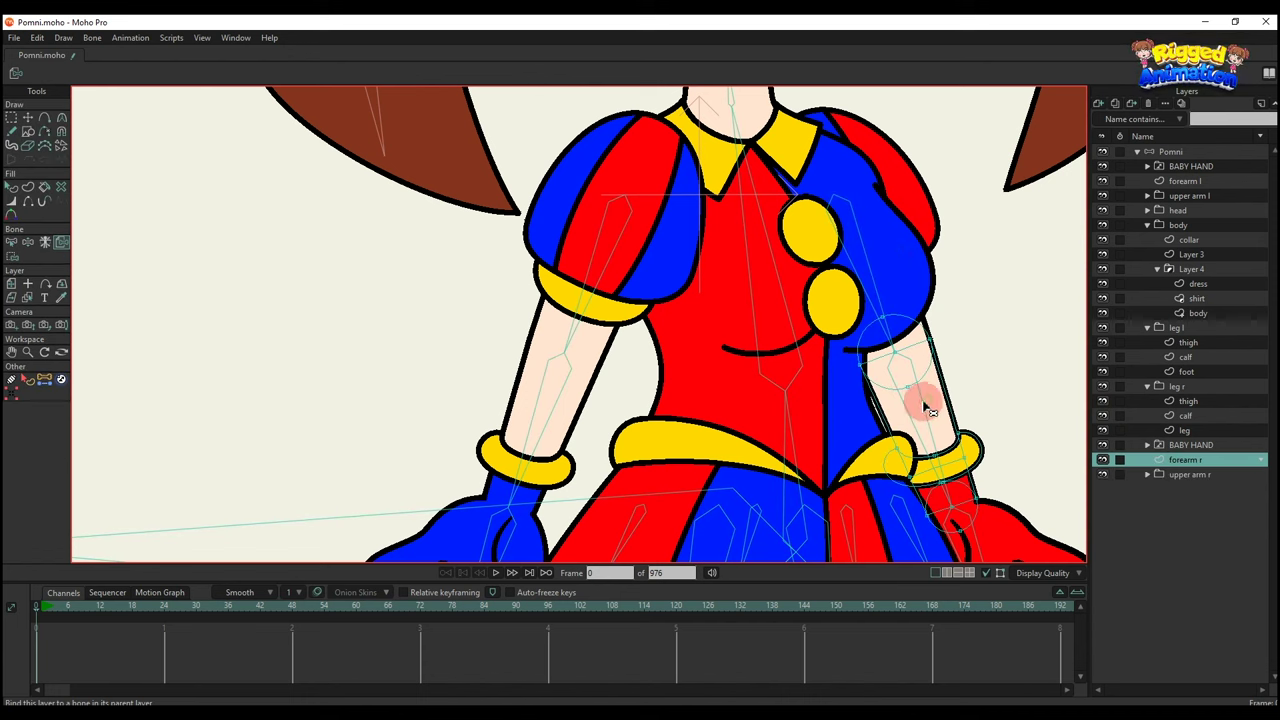
left_click(926, 400)
left_click(1185, 443)
left_click_drag(909, 443, 863, 288)
left_click(949, 437)
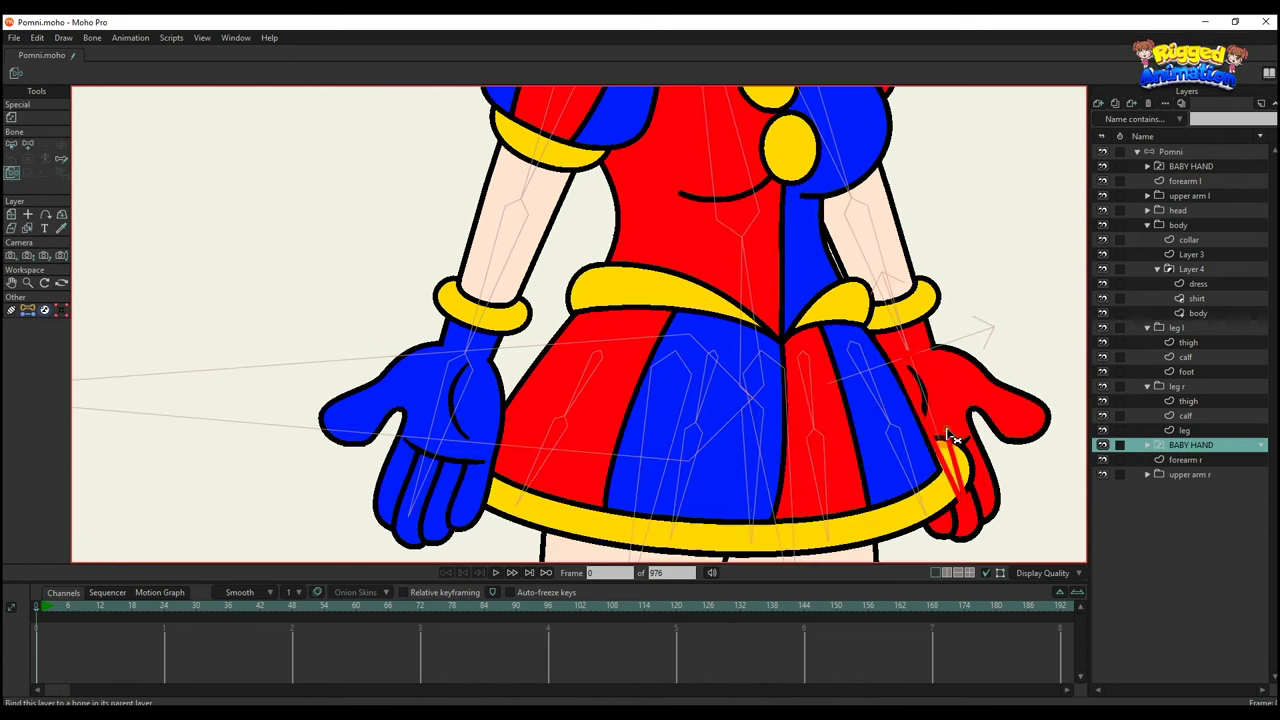
Bind the yellow waistband points of the dress layer to bone B3, the lower spine bone.
scroll(845, 437, "down", 2)
left_click_drag(820, 391, 806, 304)
left_click_drag(755, 236, 755, 330)
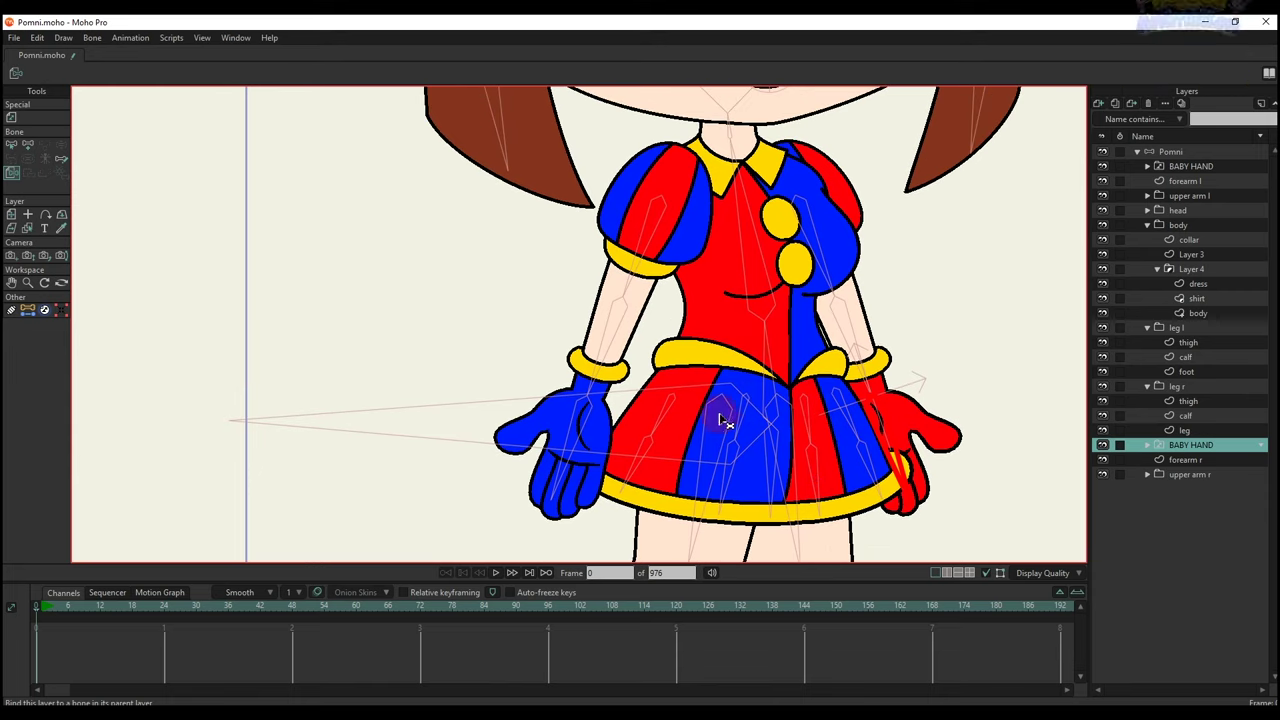
left_click(712, 349)
left_click(711, 347, "ctrl+alt")
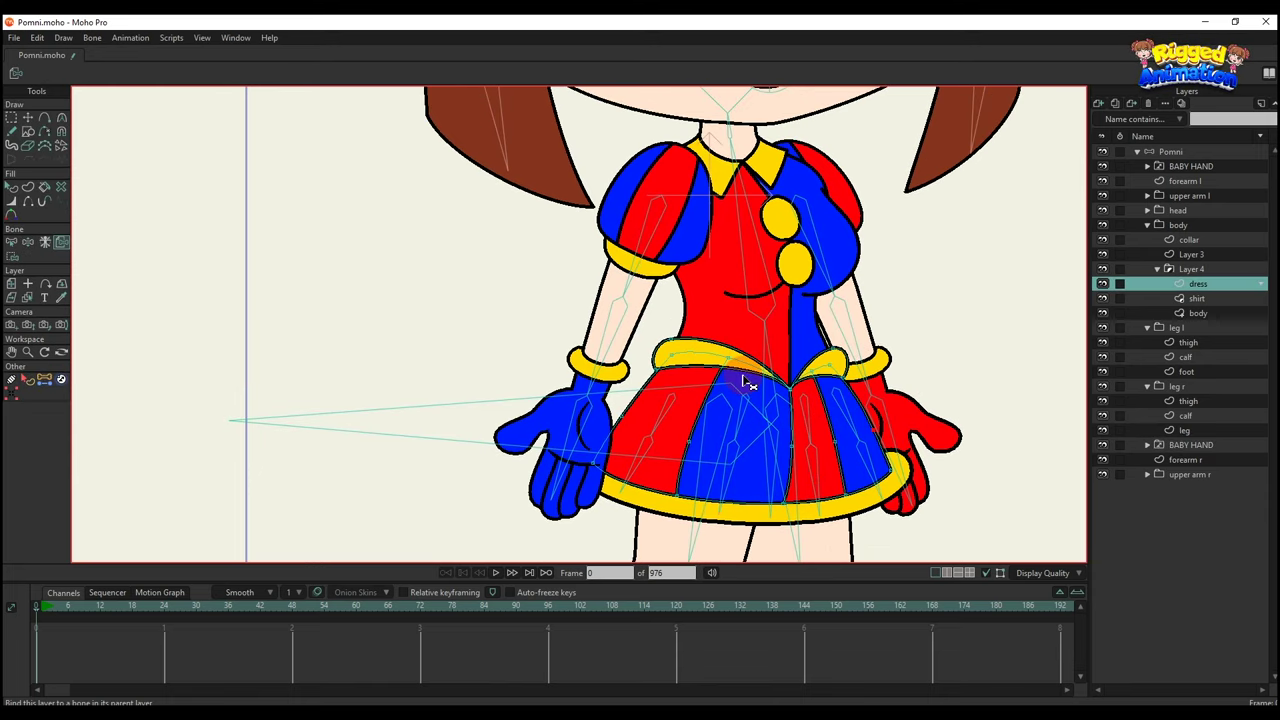
key("b")
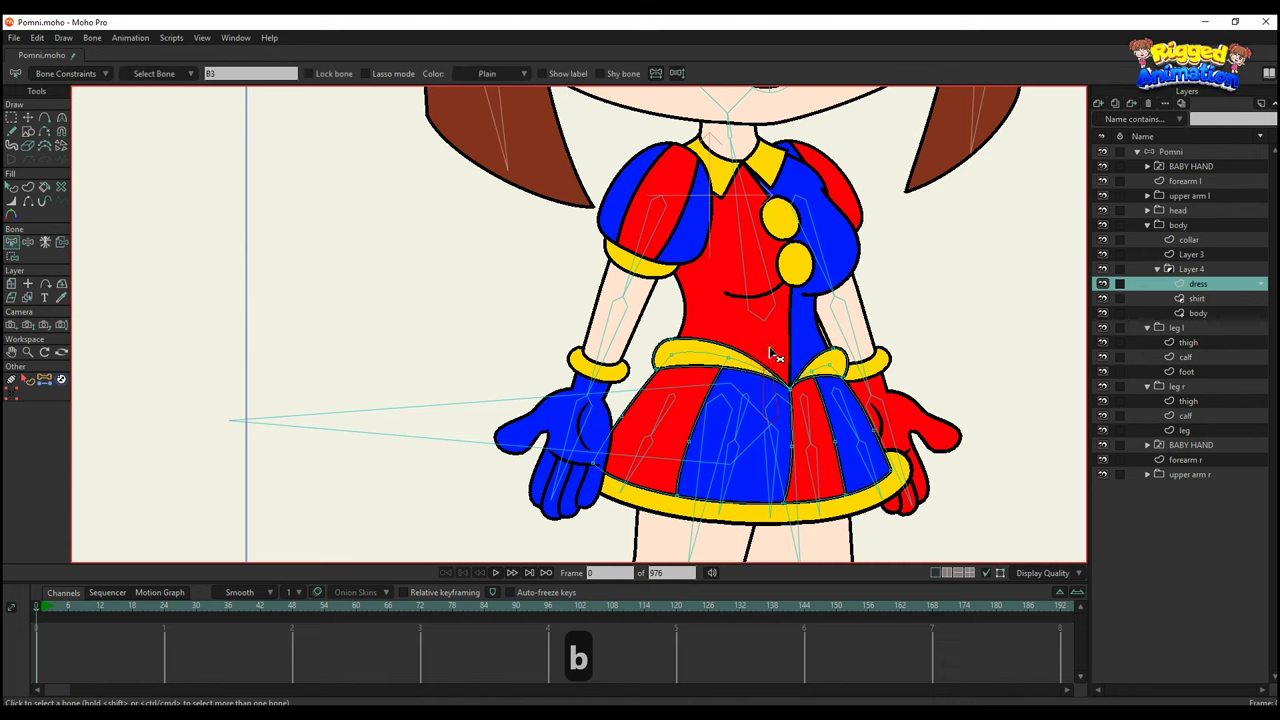
key("i")
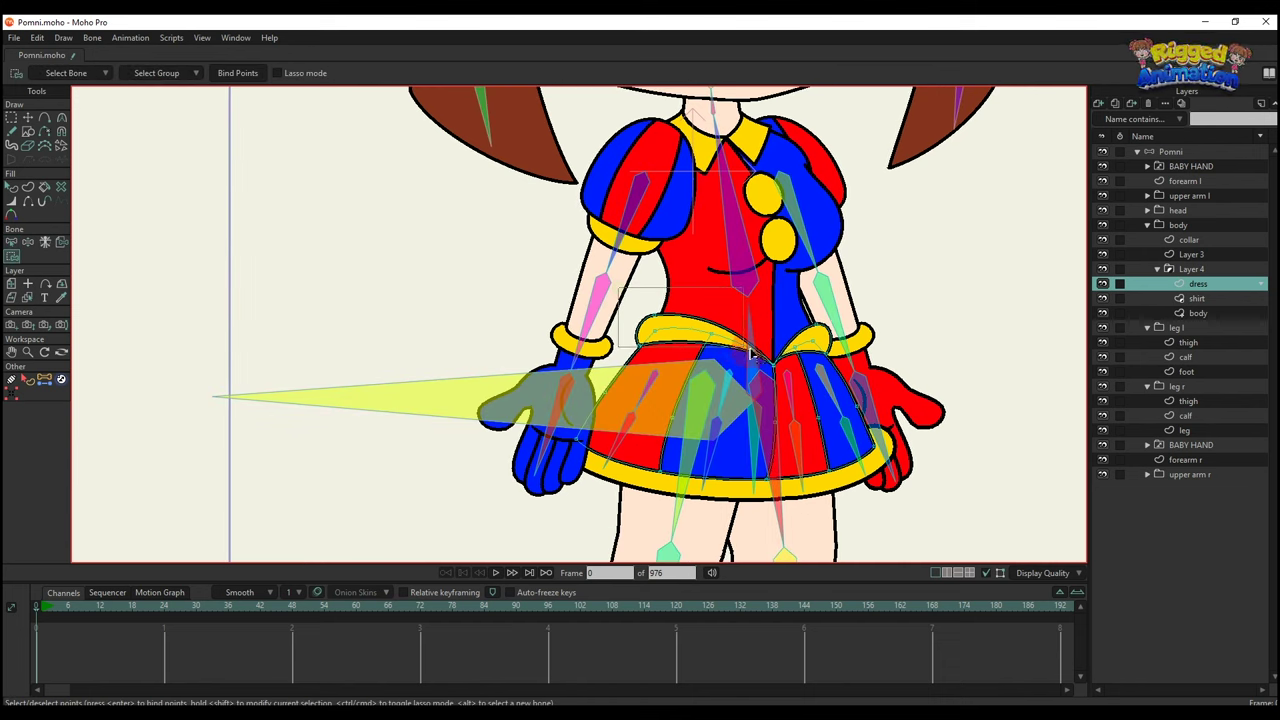
scroll(775, 365, "up", 3)
left_click_drag(619, 288, 862, 378)
left_click_drag(817, 260, 932, 377)
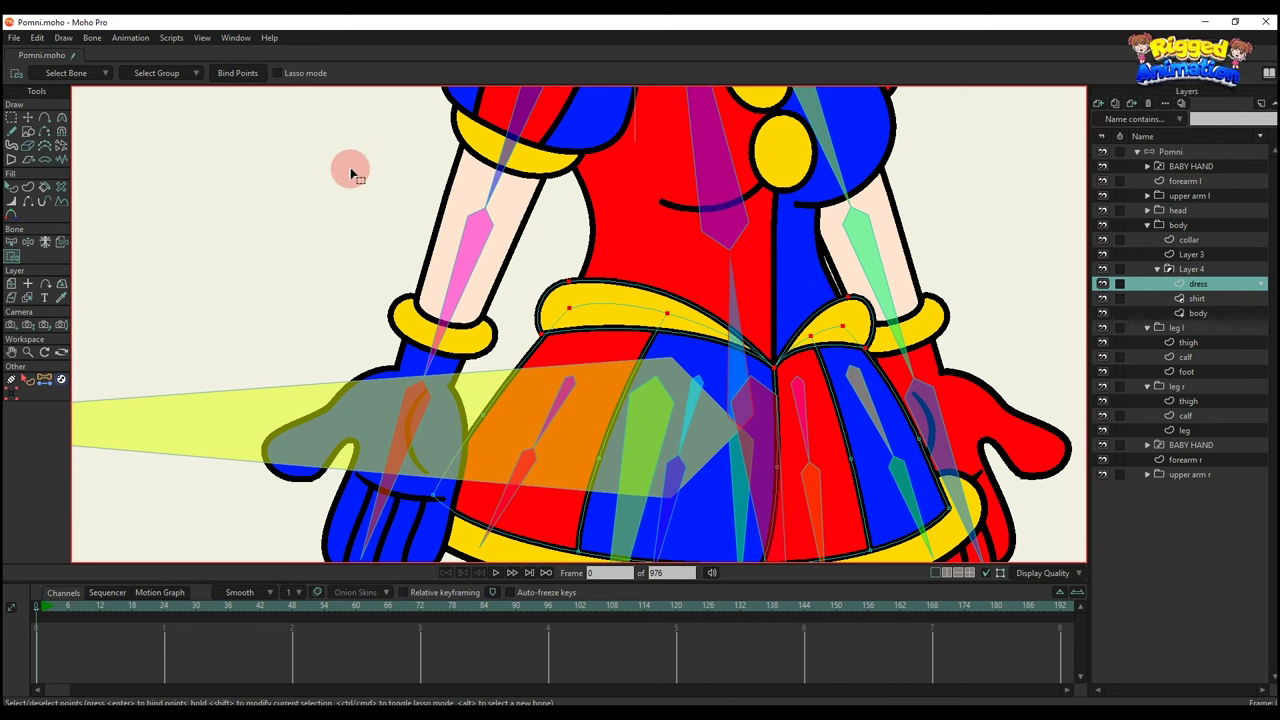
left_click(224, 80)
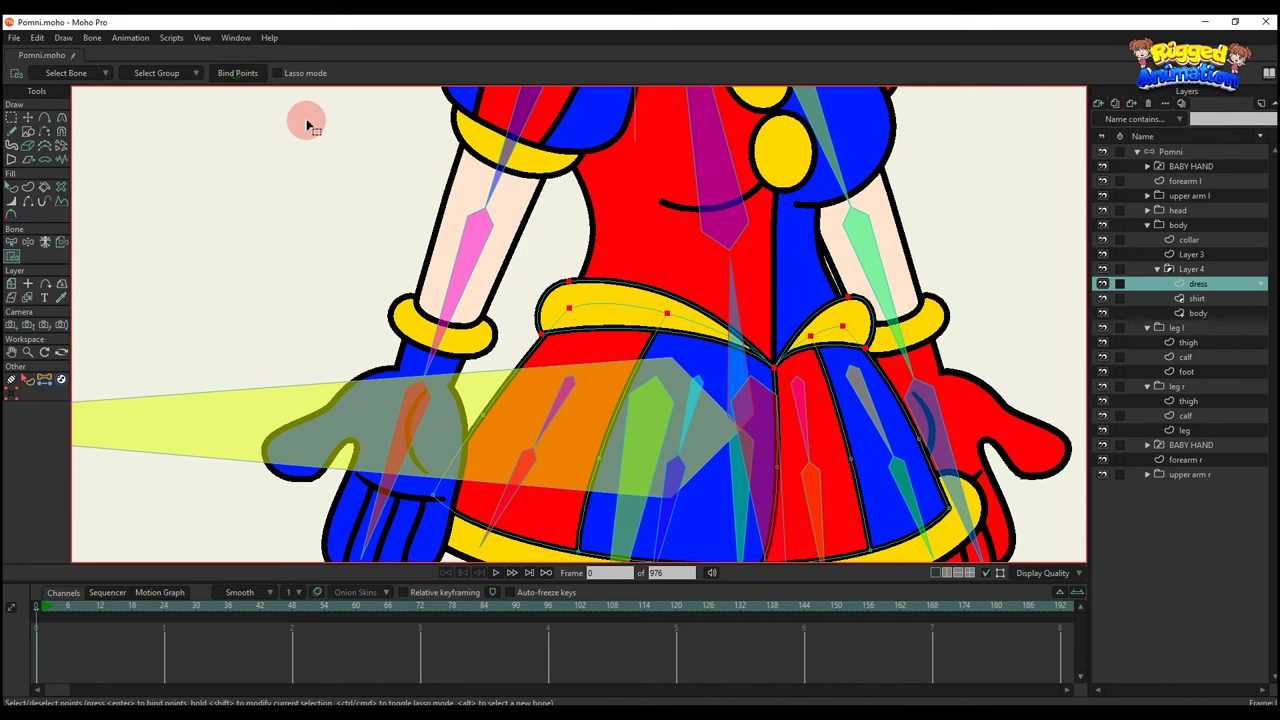
Bind the mid-height points of the dress's outer red and wide blue panels to the upper skirt bones, including B31.
key("b")
left_click_drag(553, 404, 588, 378)
key("i")
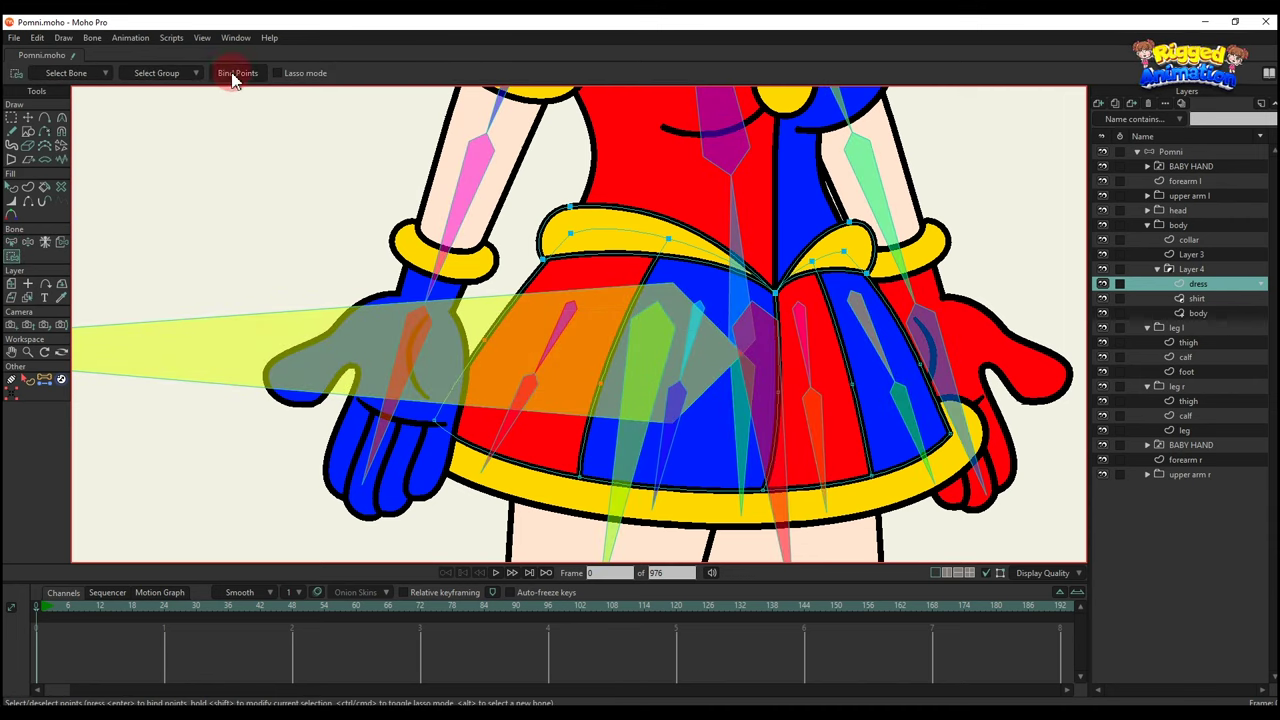
key("b")
left_click_drag(691, 349, 670, 325)
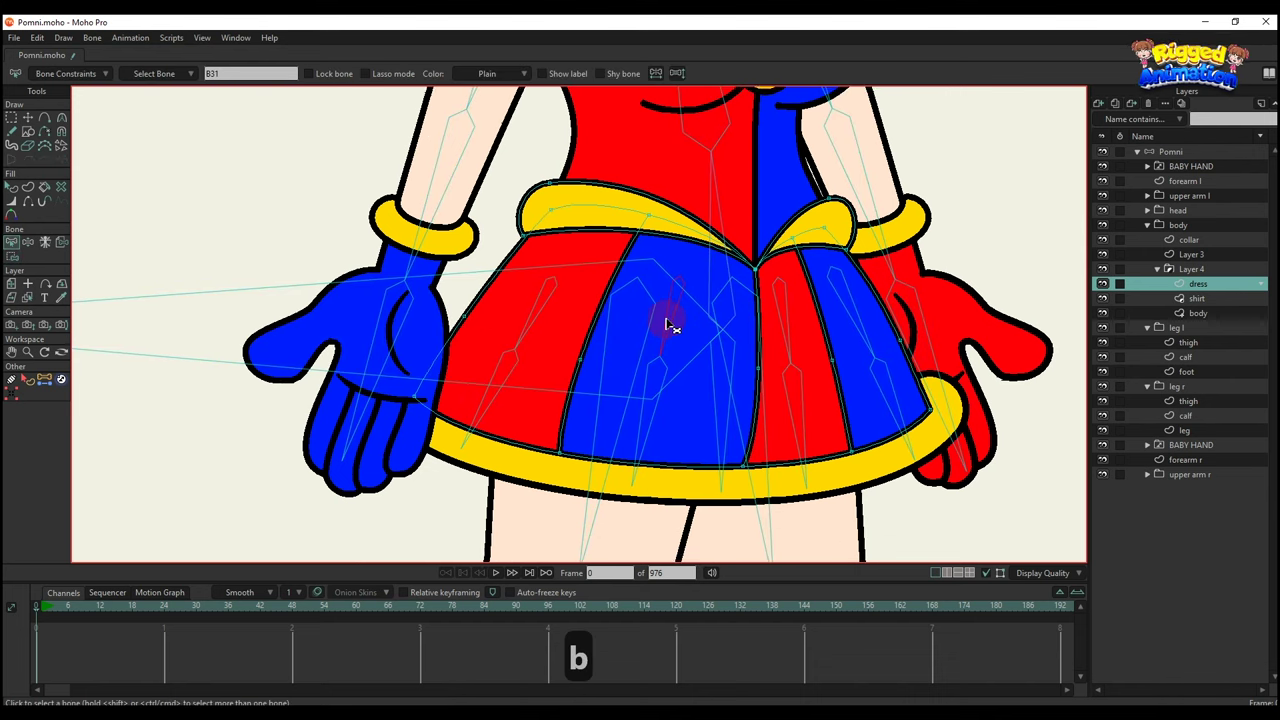
key("i")
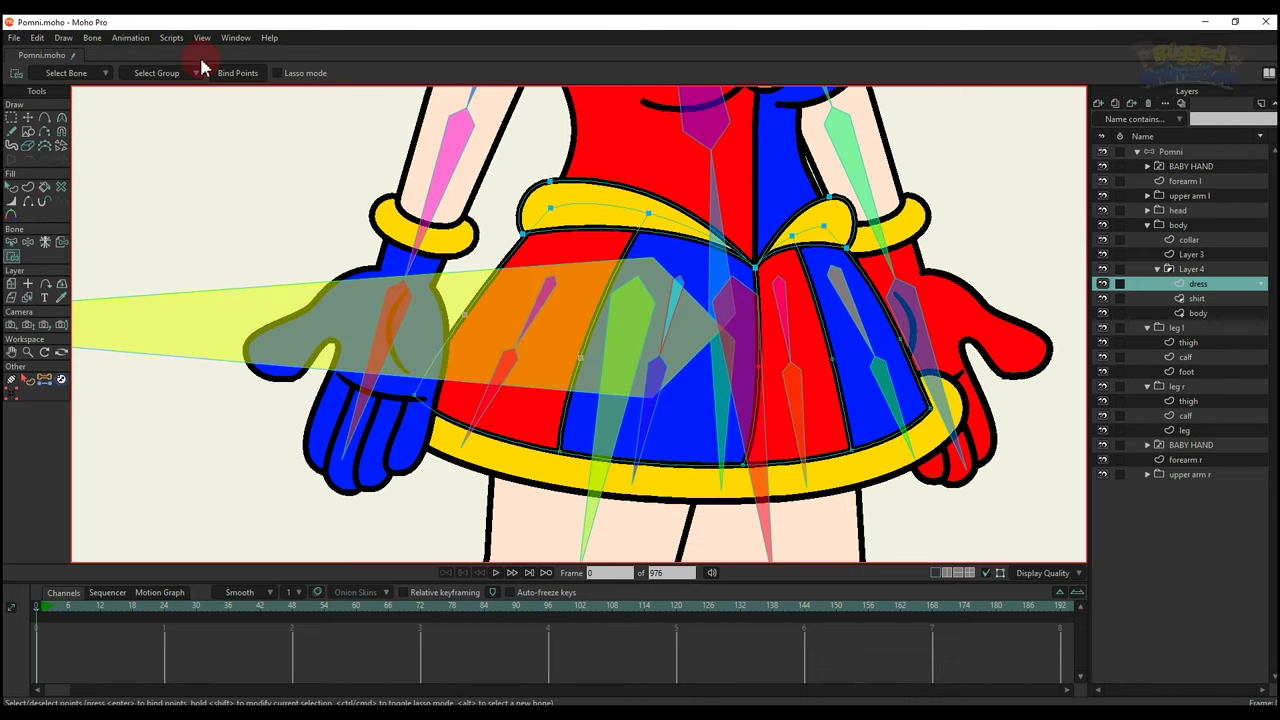
Bind the mid-height dress points beside the red hand to the upper bones of the narrow red and blue panels, including B29.
key("b")
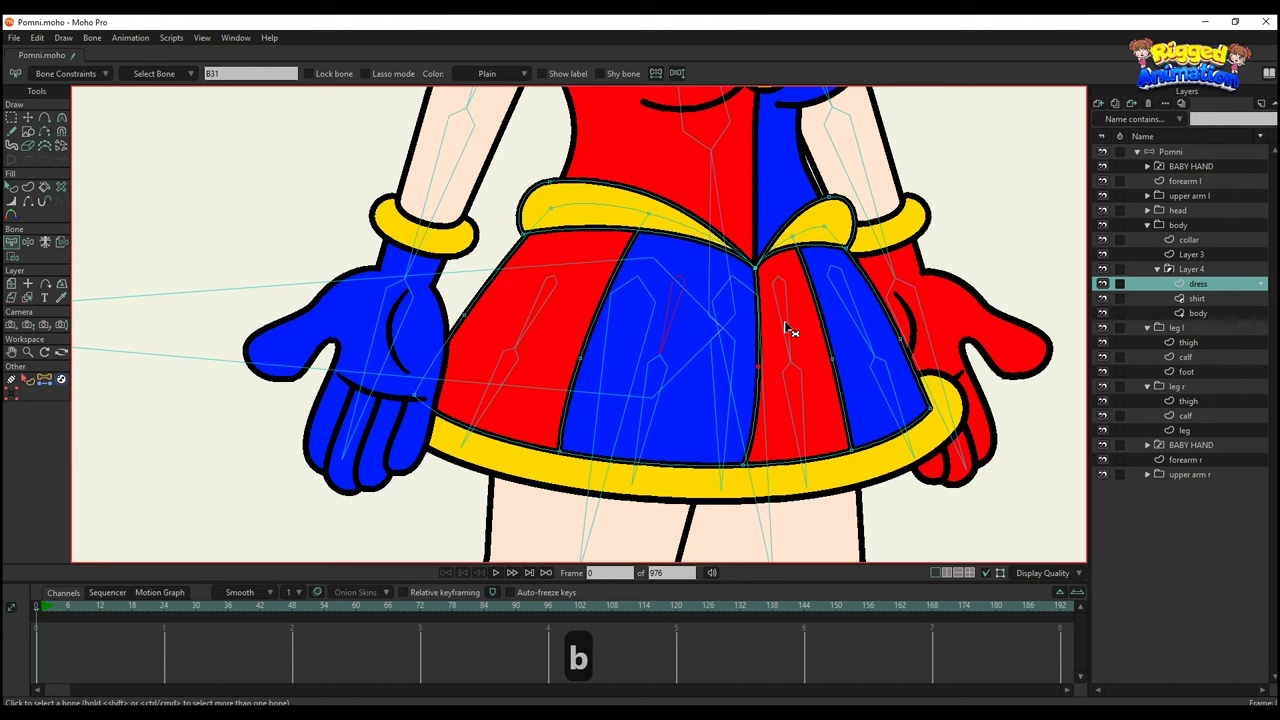
left_click_drag(790, 330, 760, 320)
key("i")
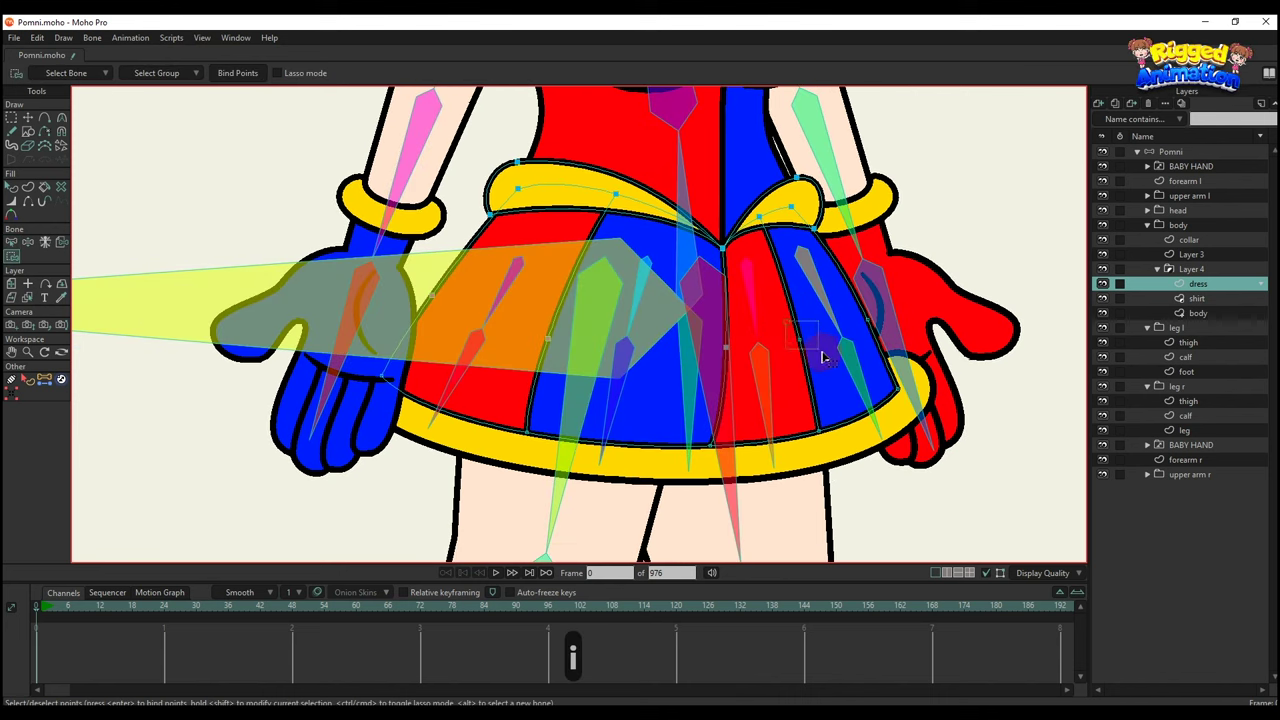
key("b")
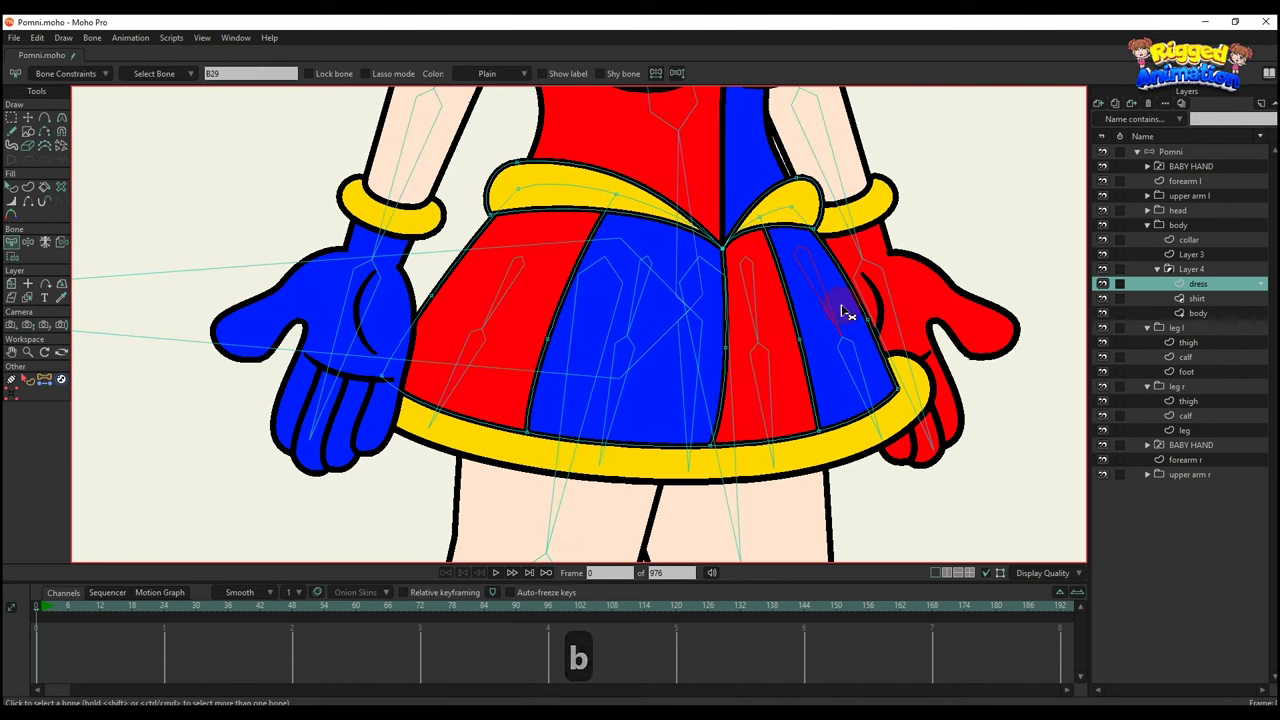
key("i")
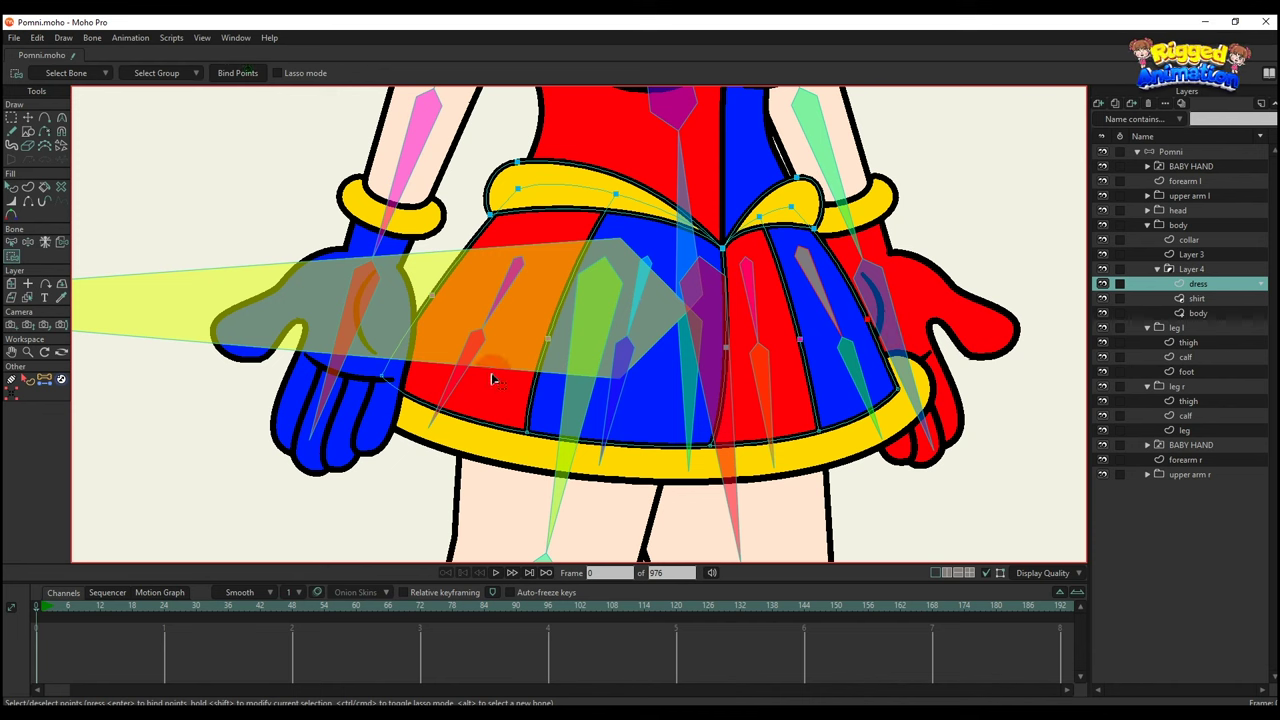
Bind the dress's outer hem point beside the blue hand to the lower bone of the outer red panel.
key("b")
left_click_drag(449, 386, 449, 363)
key("i")
left_click_drag(330, 348, 503, 428)
left_click(237, 74)
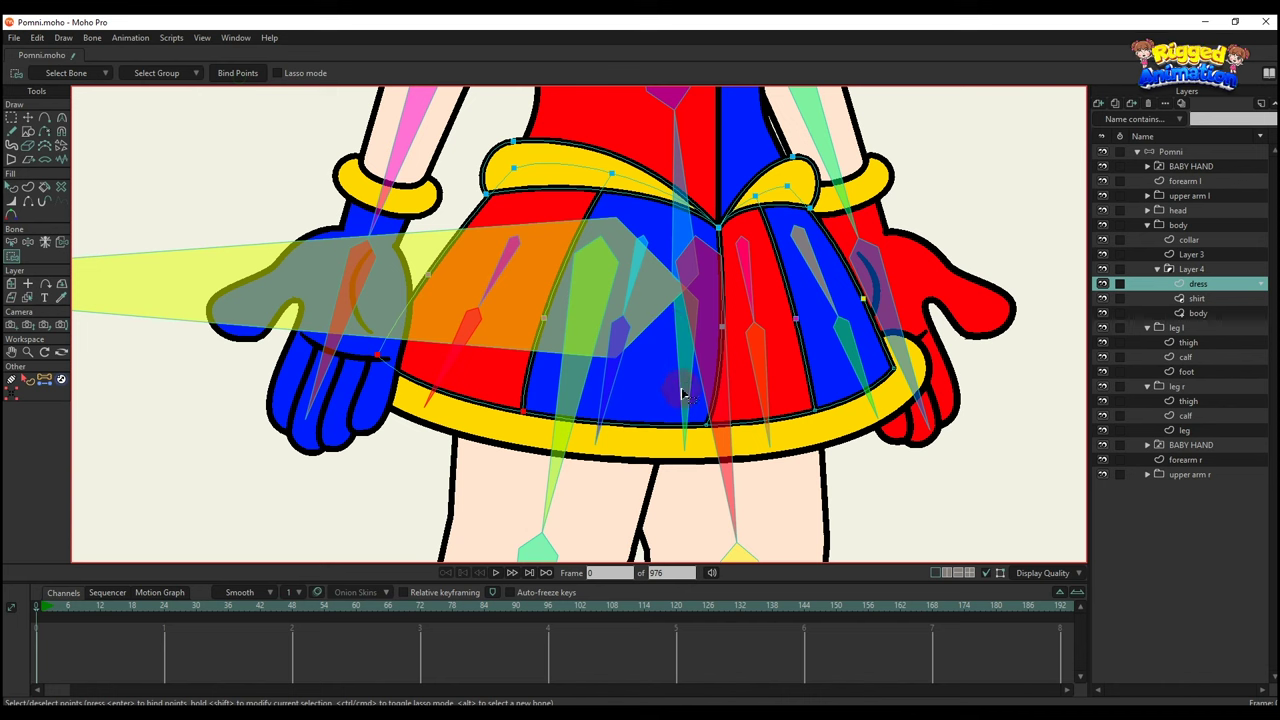
Bind the remaining hem points of the dress's inner panels to the lower skirt bones, including B32 and B30.
key("b")
key("i")
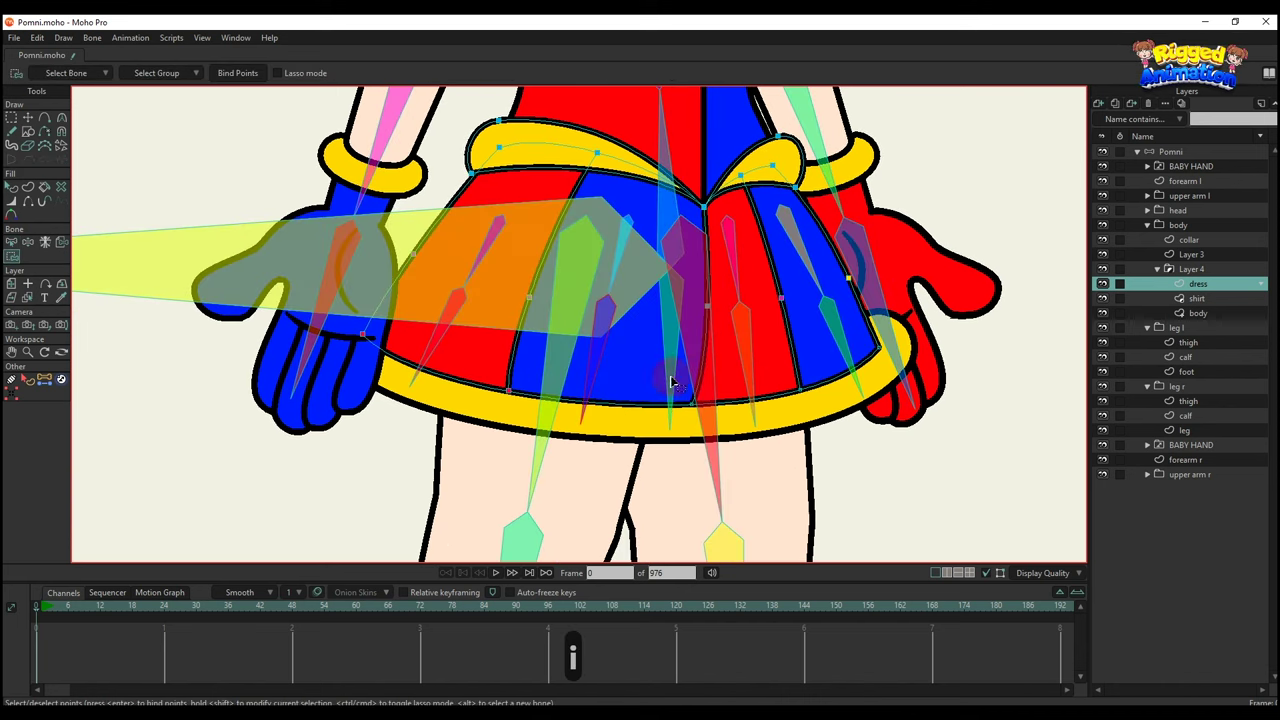
key("b")
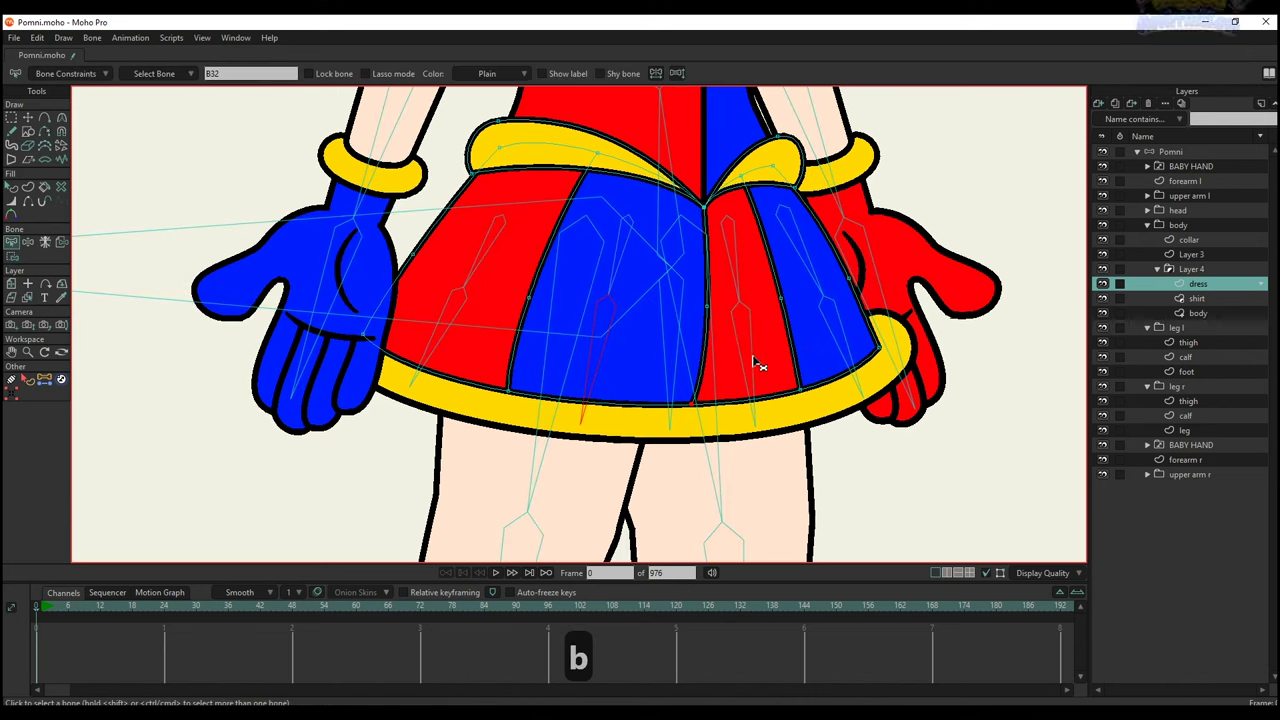
key("i")
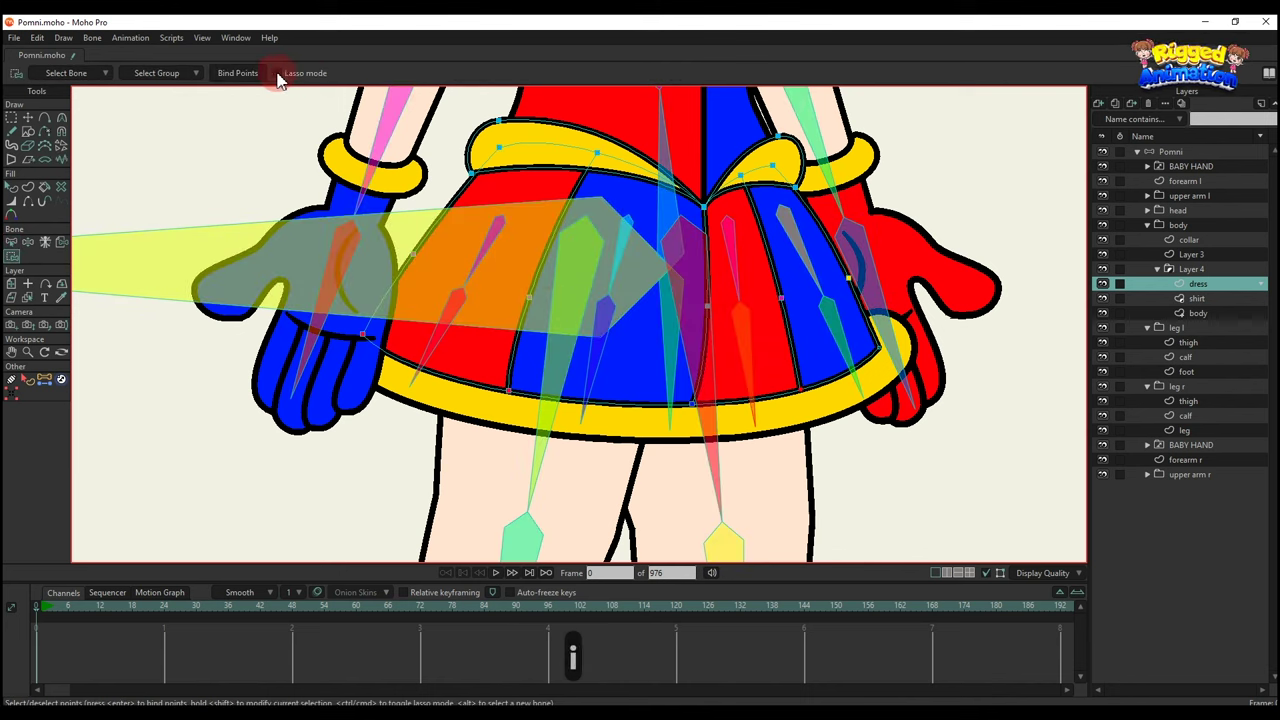
key("b")
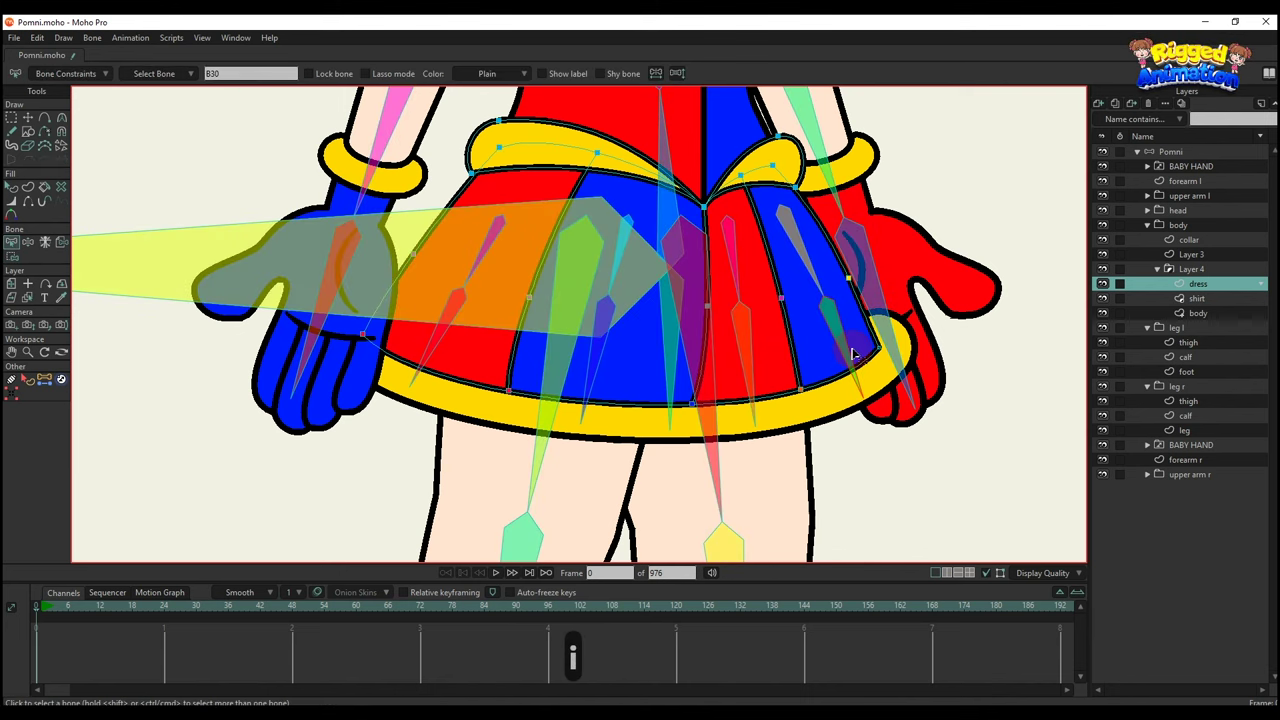
key("i")
Adjust the mid-height points on the seams of the dress's wide blue panel with Transform Points.
key("t")
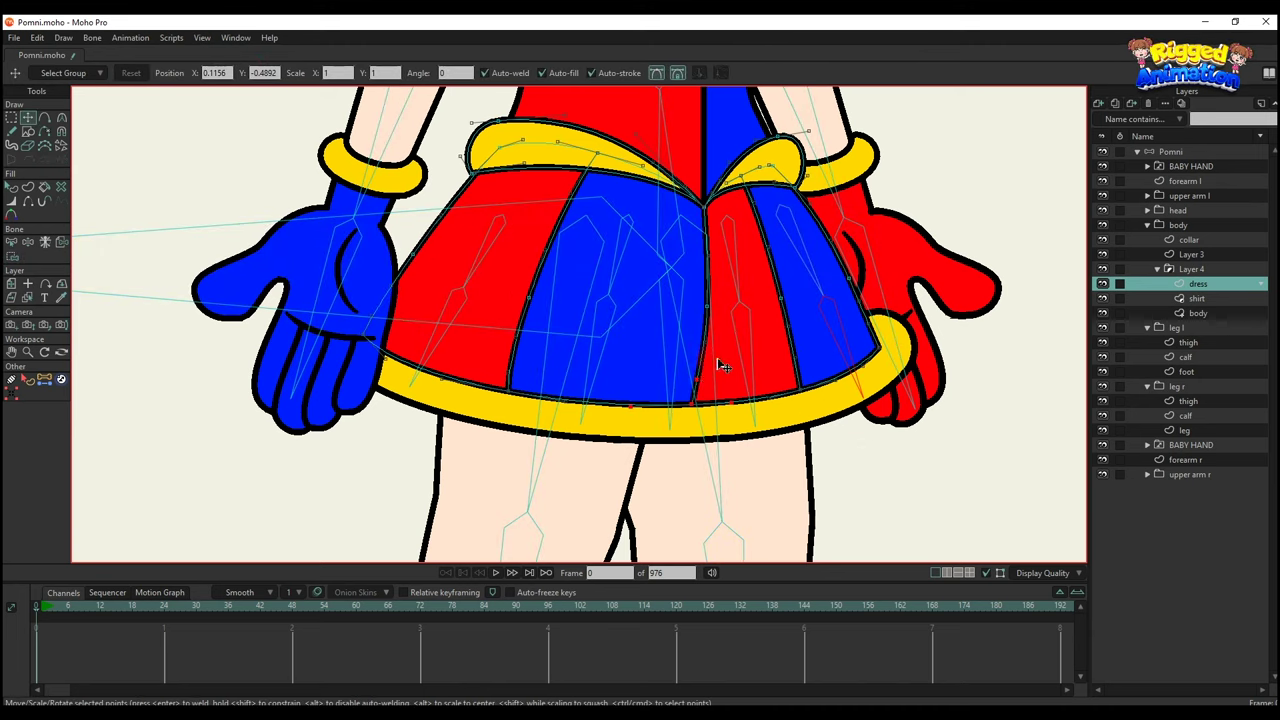
left_click_drag(717, 362, 709, 307)
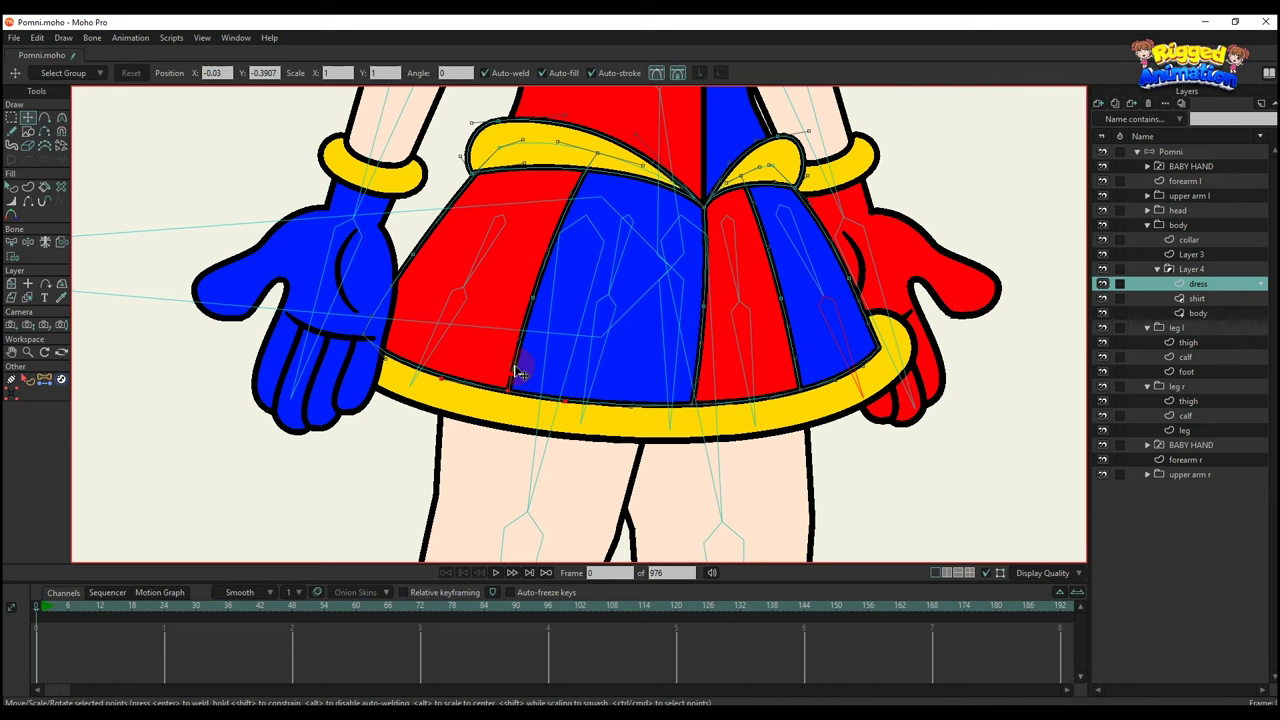
key("q")
scroll(655, 390, "down", 3)
scroll(668, 415, "down", 4)
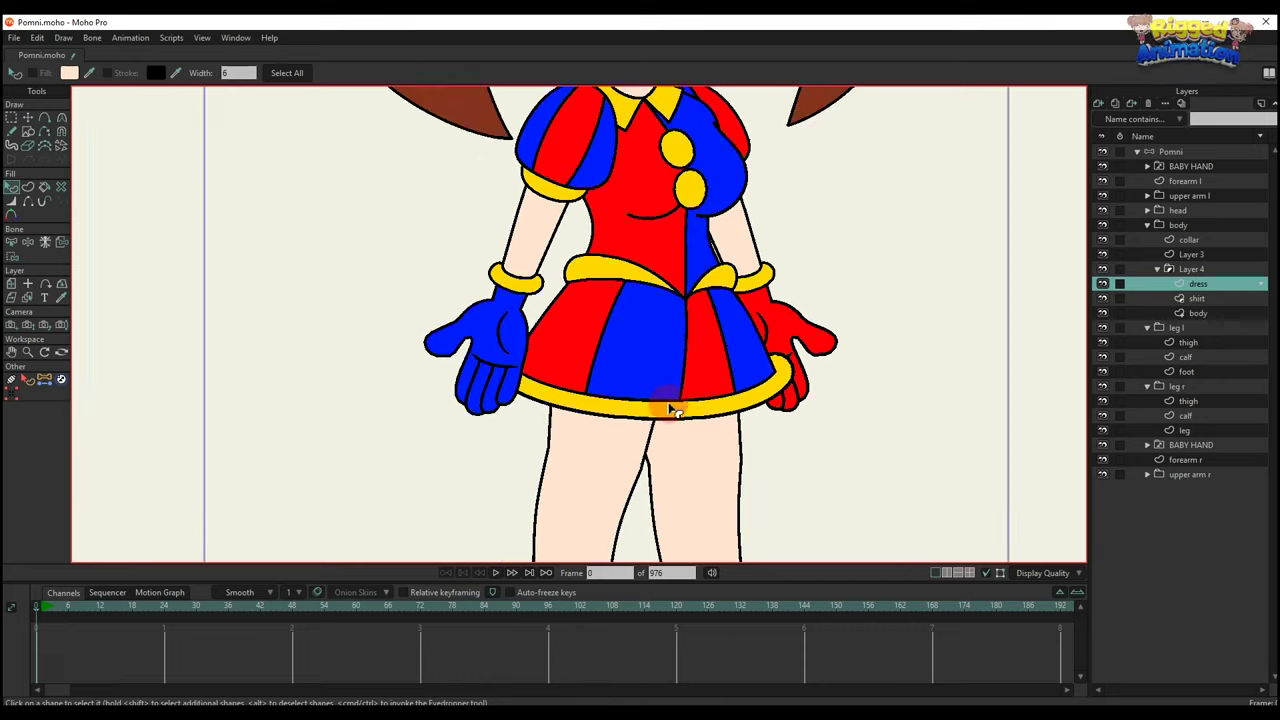
Bind the leg l group's thigh layer to the thigh bone and its calf layer to the lower-leg bone.
scroll(630, 385, "up", 3)
left_click(645, 367)
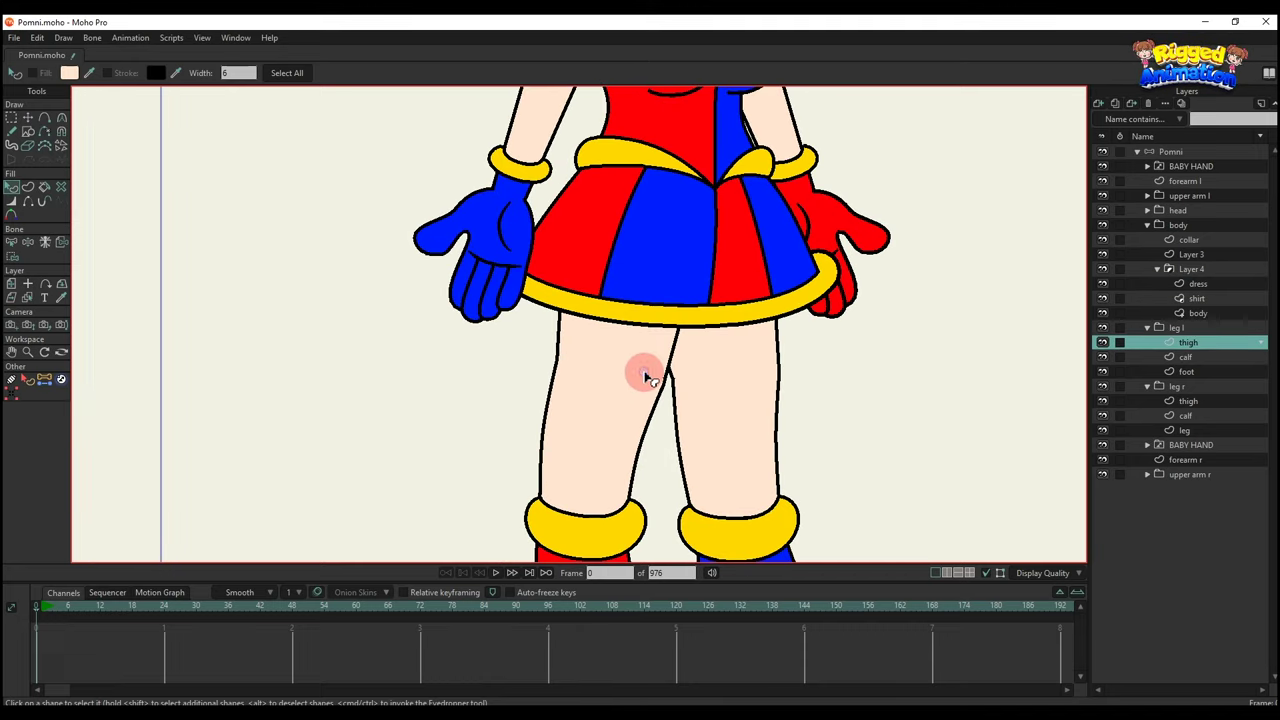
key("h")
left_click(61, 242)
left_click(604, 315)
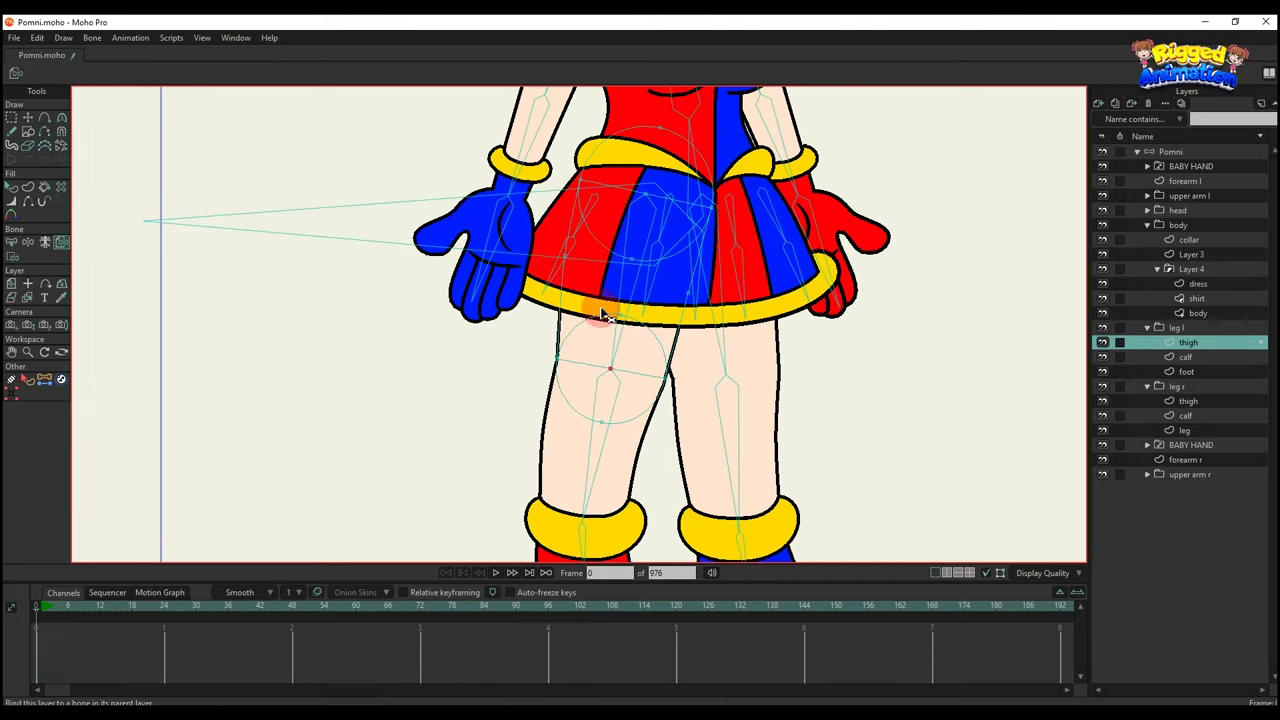
left_click(624, 296)
left_click_drag(643, 322, 661, 215)
right_click(654, 334, "alt")
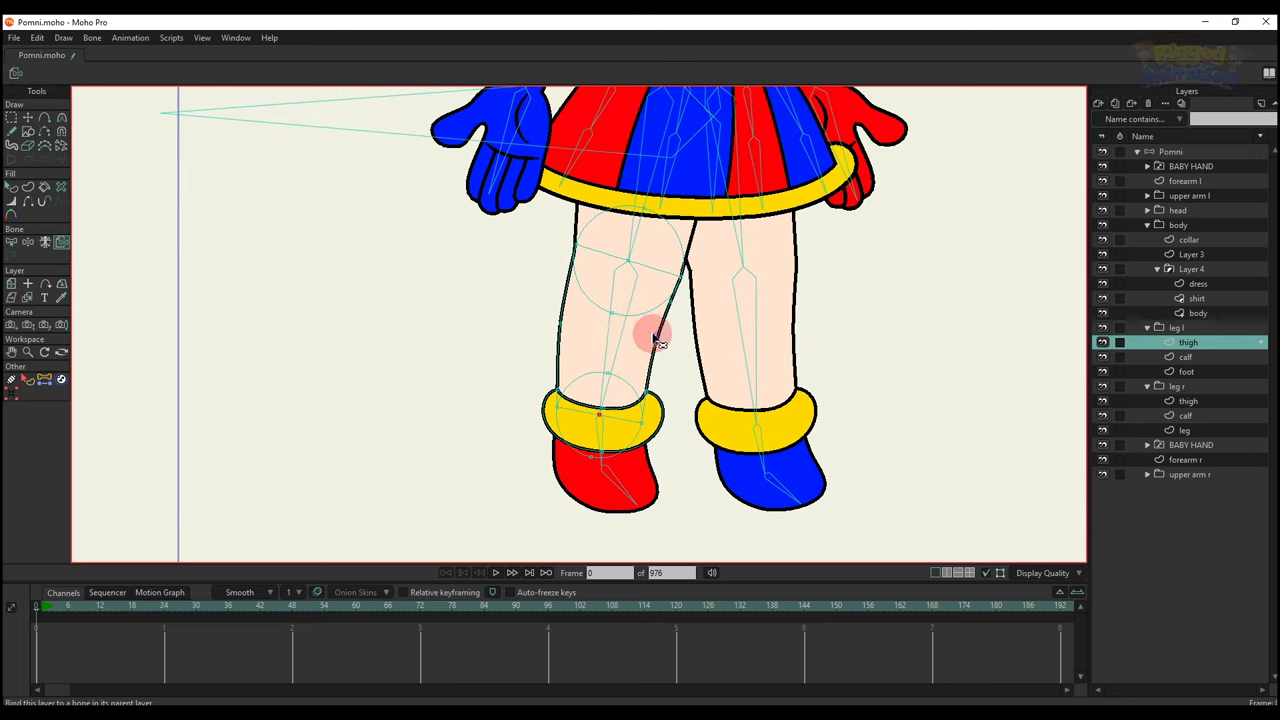
left_click(624, 329)
Bind the upper points of the red foot layer in leg l to the short ankle bone.
right_click(630, 479, "alt")
scroll(606, 444, "up", 2)
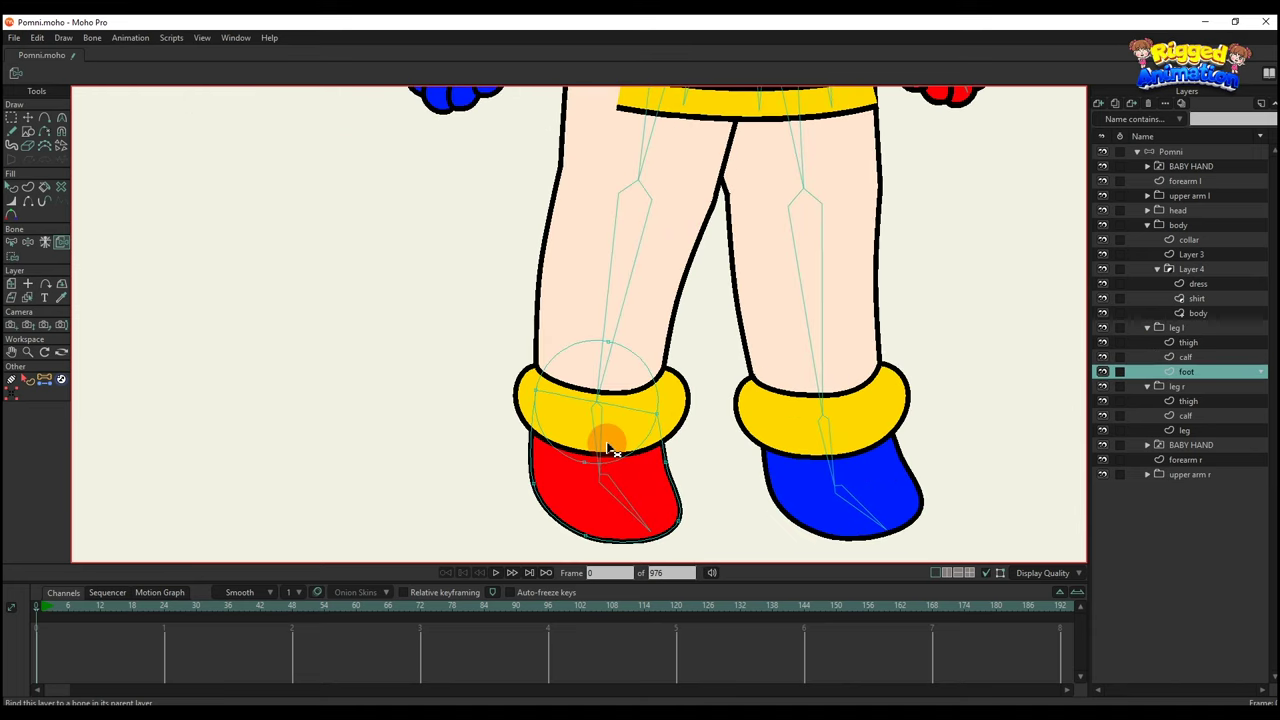
key("b")
left_click(595, 436)
left_click_drag(597, 440, 580, 343)
key("i")
left_click_drag(465, 193, 716, 405)
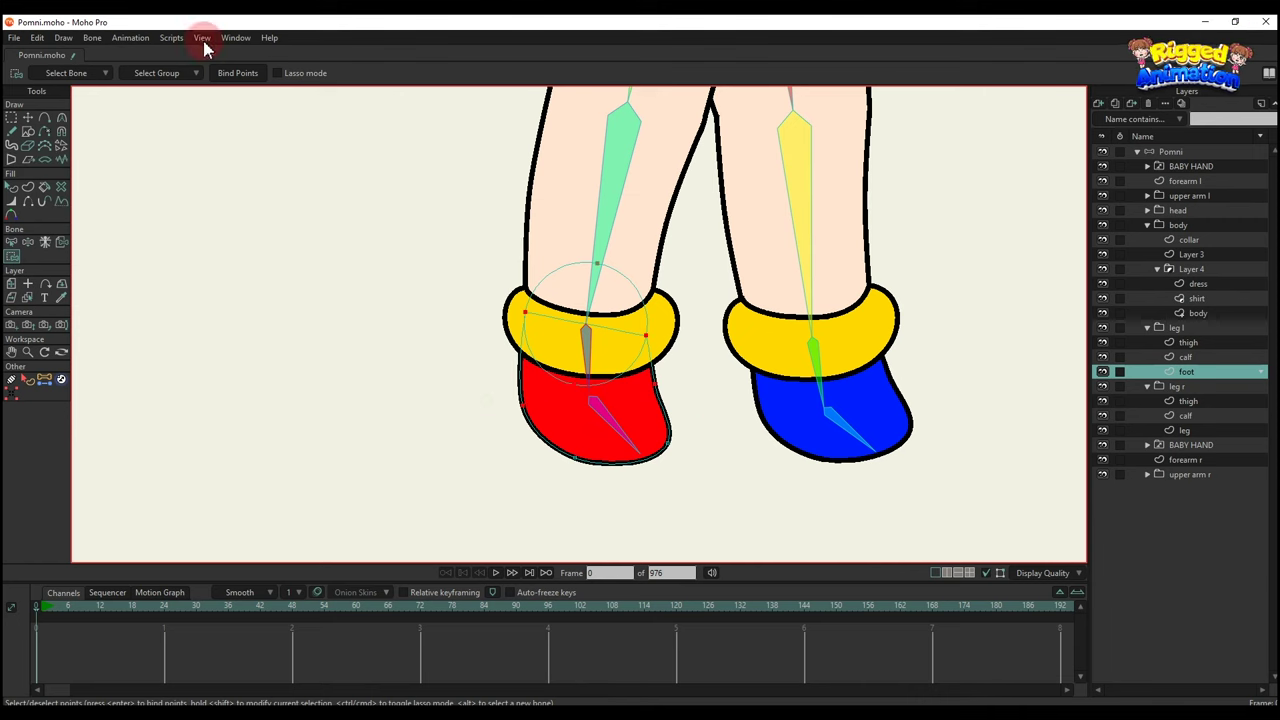
left_click(238, 75)
Bind the toe and sole points of the red foot layer to the toe bone.
key("b")
left_click(613, 420)
left_click_drag(600, 406, 567, 353)
key("i")
left_click_drag(464, 368, 692, 480)
left_click(242, 76)
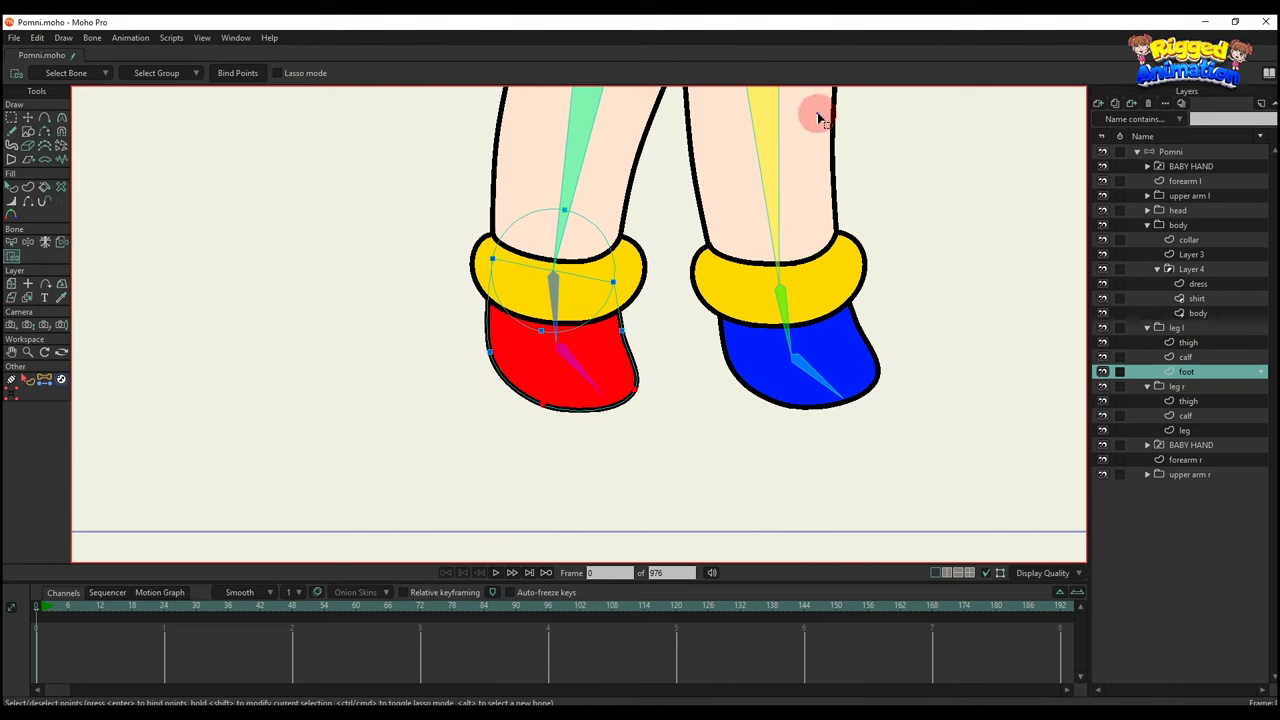
Bind the leg r group's thigh layer to its thigh bone and the calf layer to its lower-leg bone.
left_click_drag(818, 113, 695, 621)
left_click_drag(686, 526, 702, 394)
right_click(704, 396, "alt")
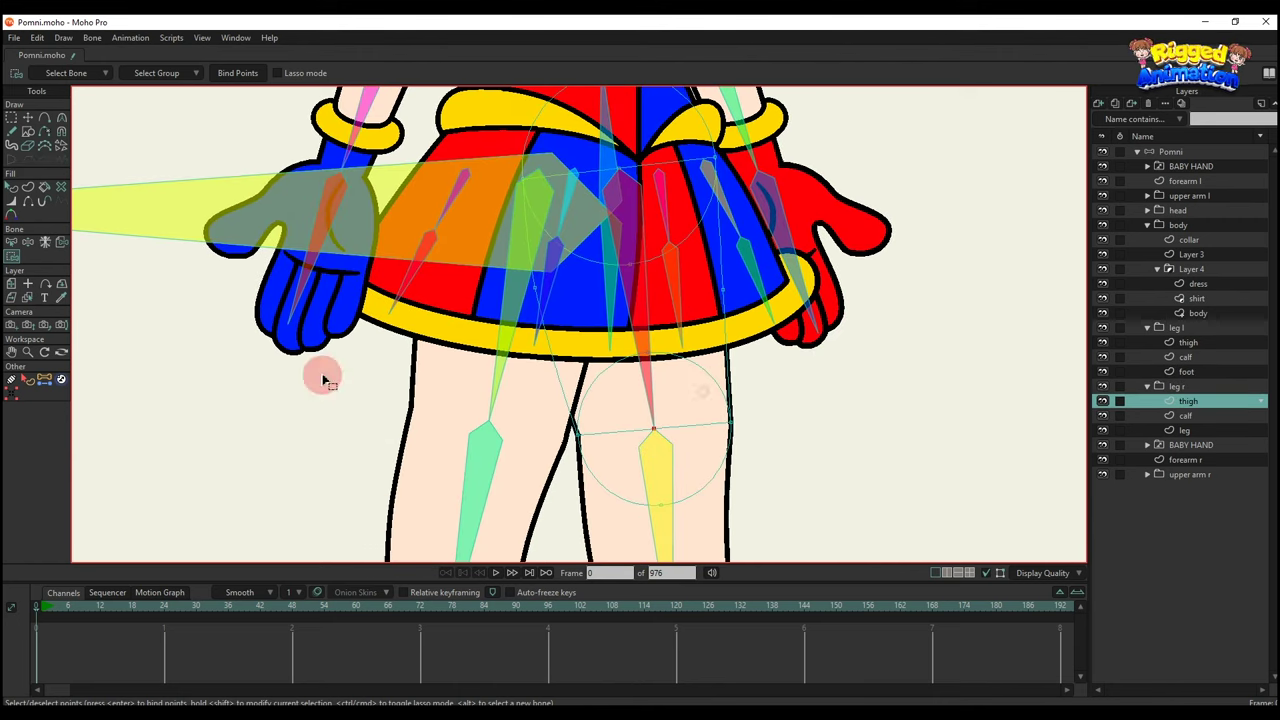
left_click(63, 243)
left_click(658, 364)
scroll(655, 352, "down", 5)
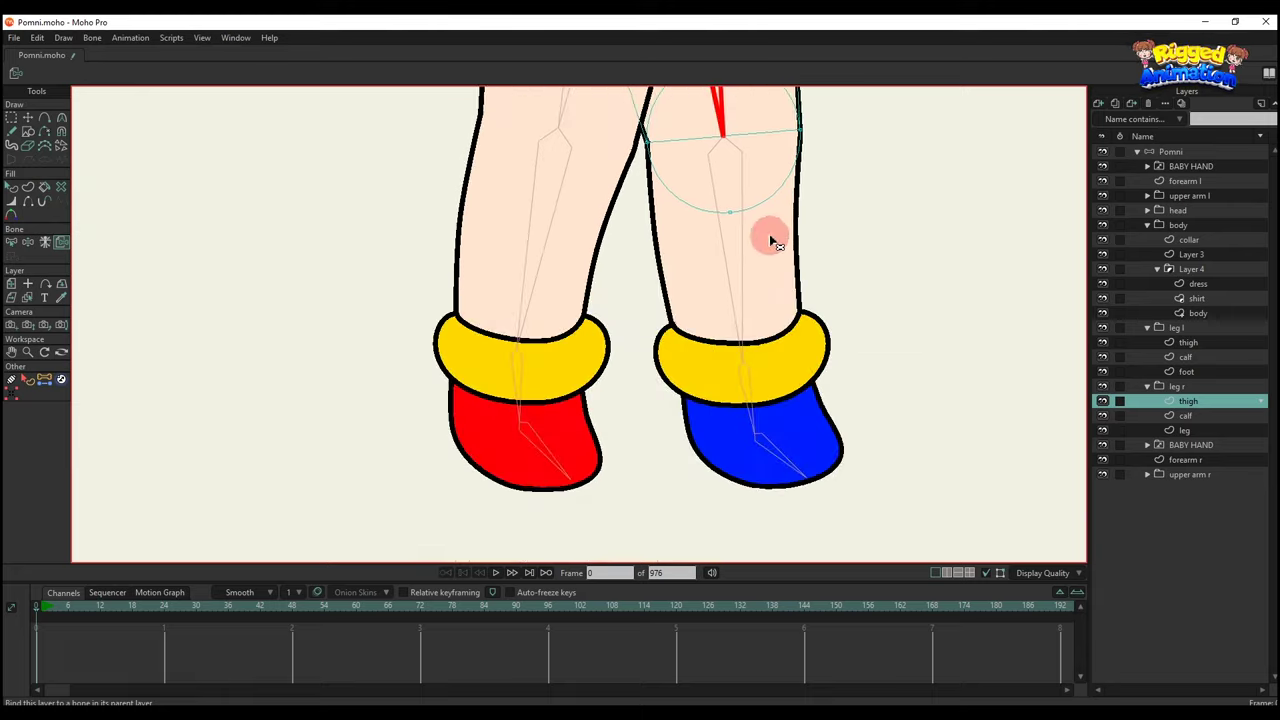
left_click(762, 247)
Bind the upper points of the blue foot, the leg layer in leg r, to the short ankle bone.
left_click(805, 421)
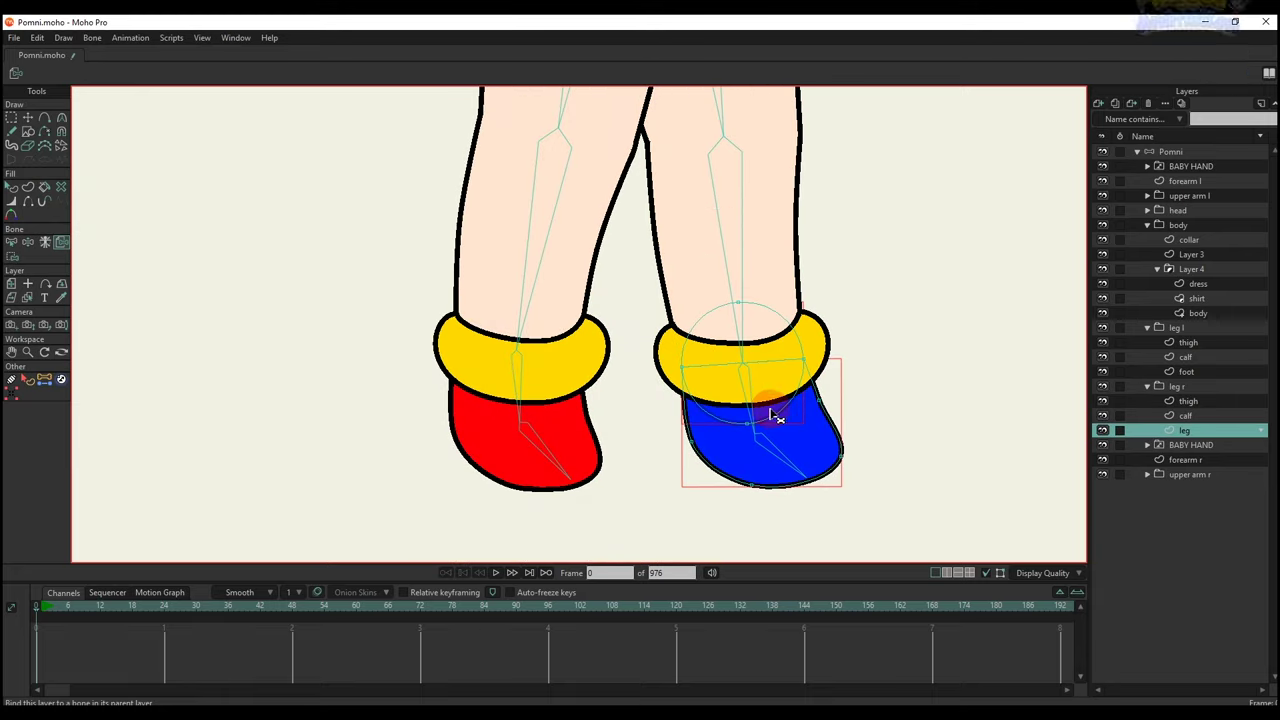
key("b")
left_click_drag(749, 380, 670, 400)
key("i")
left_click_drag(563, 313, 829, 468)
Bind the toe and sole points of the blue foot to the toe bone.
key("b")
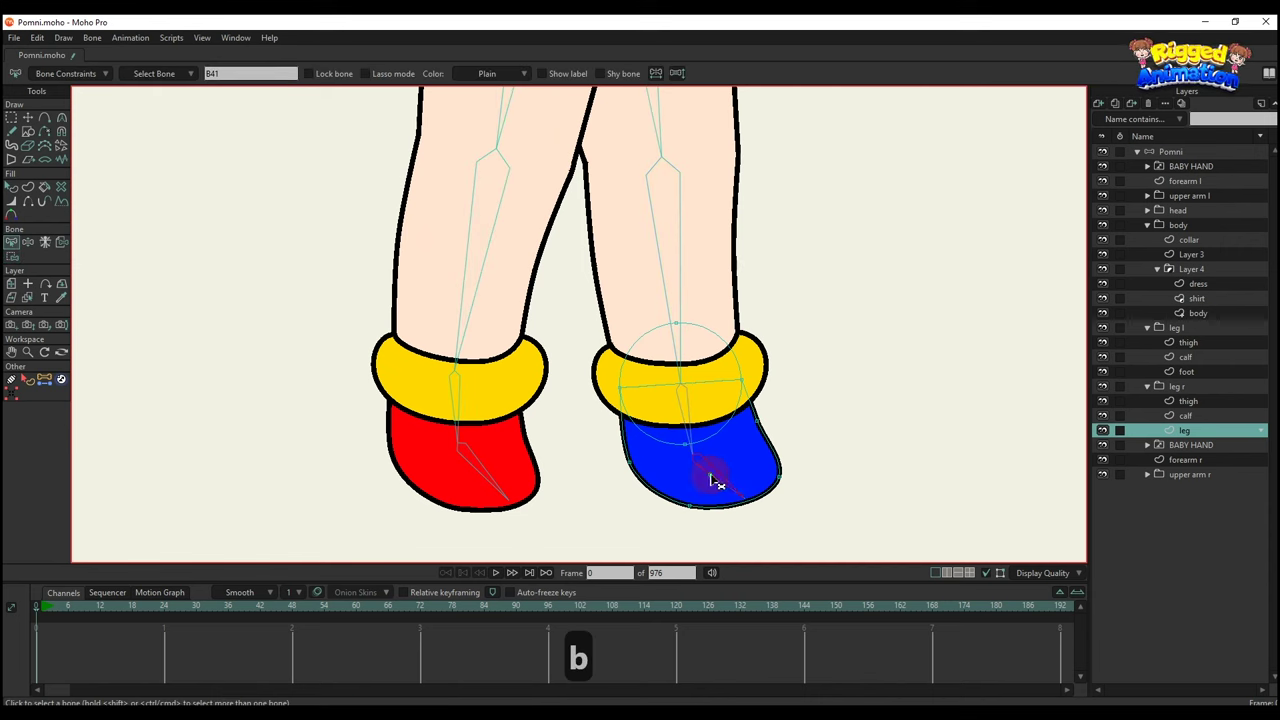
left_click_drag(728, 462, 870, 533)
key("i")
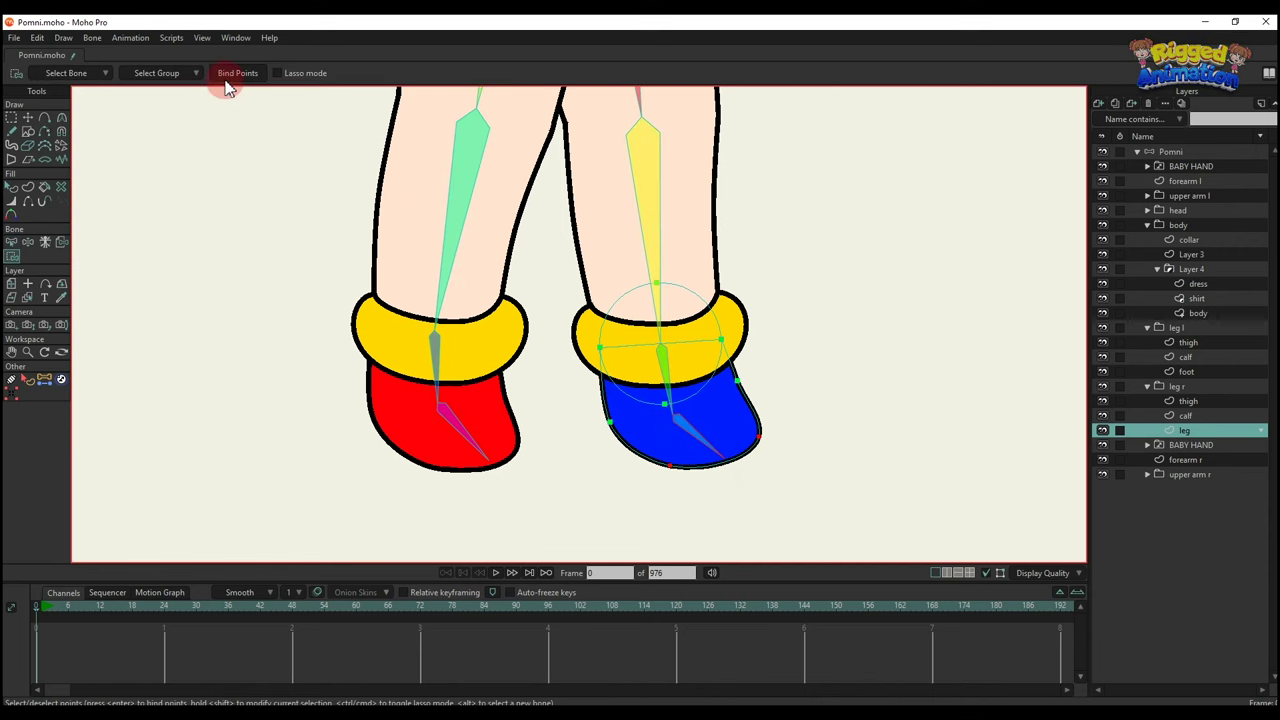
Enable bone dynamics on the dress's lower skirt bones in the Pomni bone layer, with a torque force of 0.5.
scroll(586, 252, "down", 5)
left_click_drag(677, 302, 720, 387)
scroll(692, 318, "up", 1)
left_click(1172, 152)
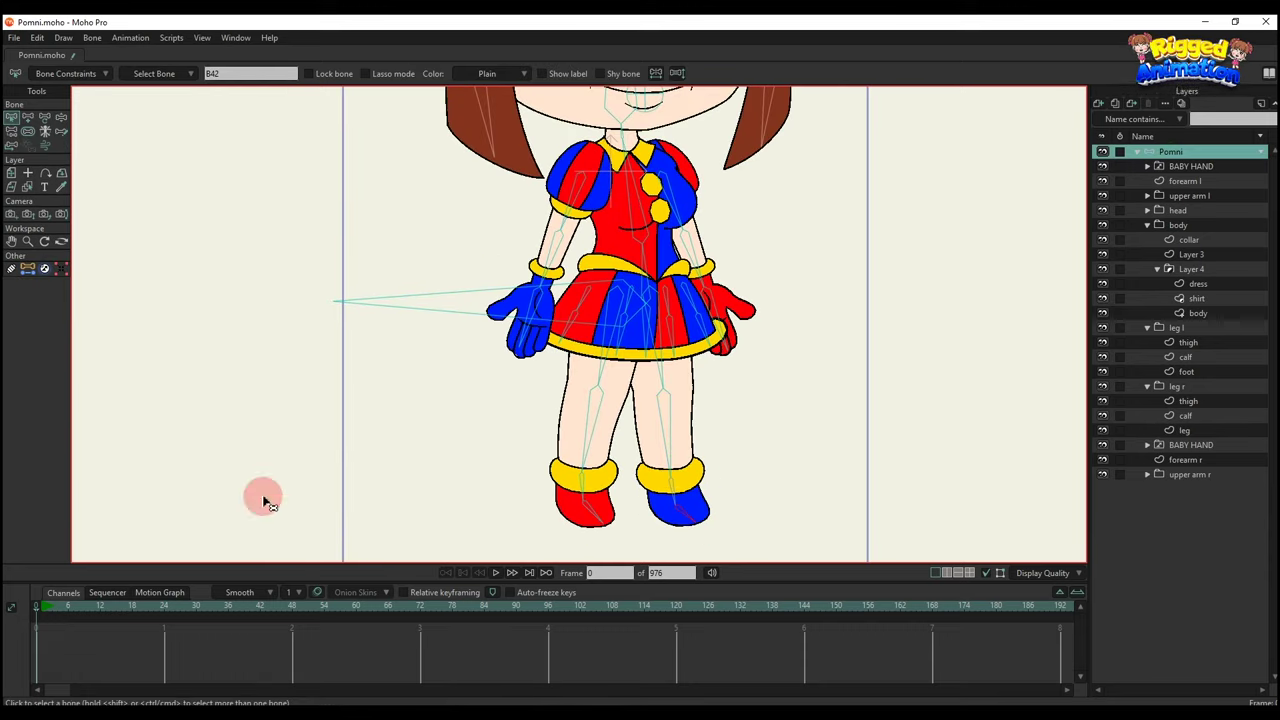
key("b")
scroll(547, 343, "up", 2)
scroll(600, 310, "up", 2)
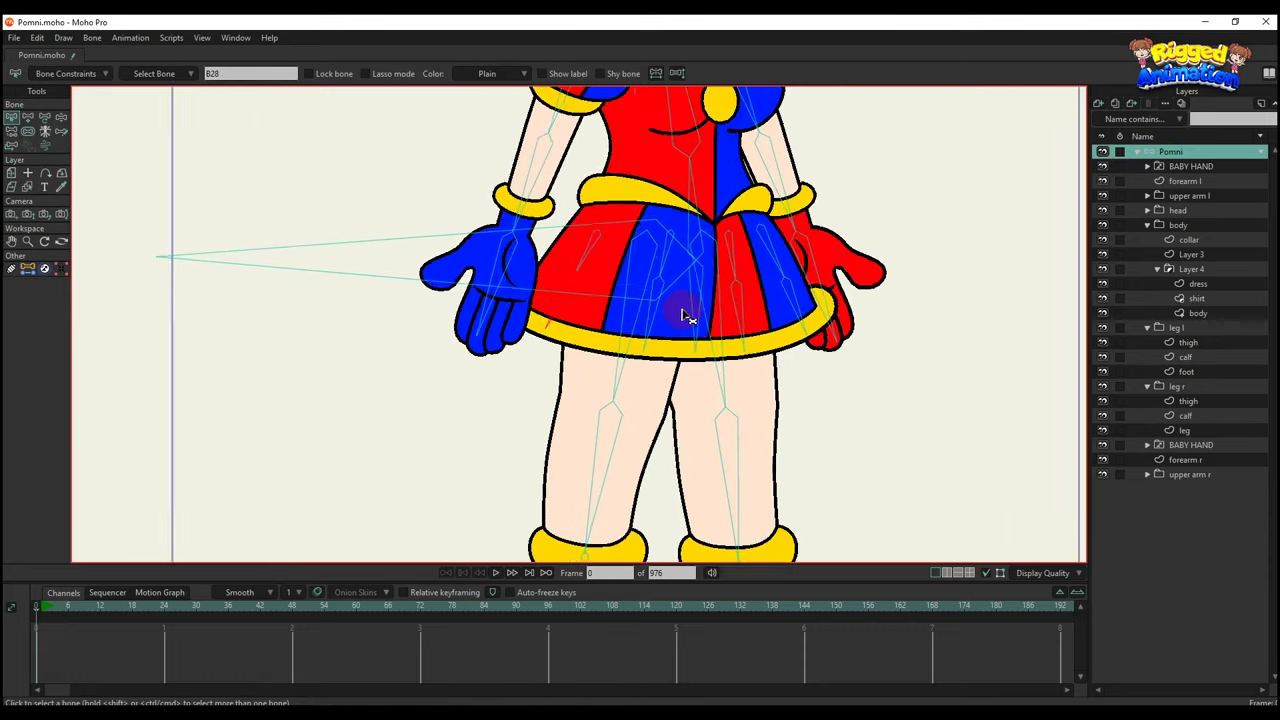
left_click(652, 327)
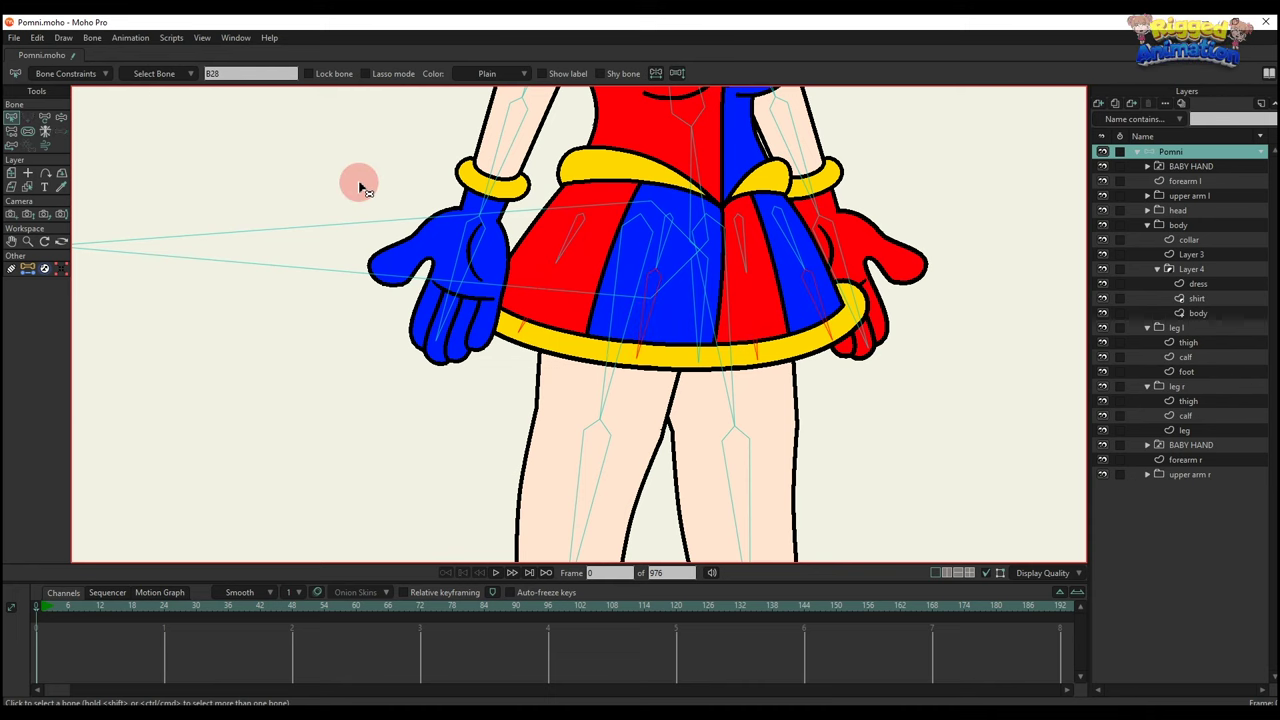
left_click(68, 75)
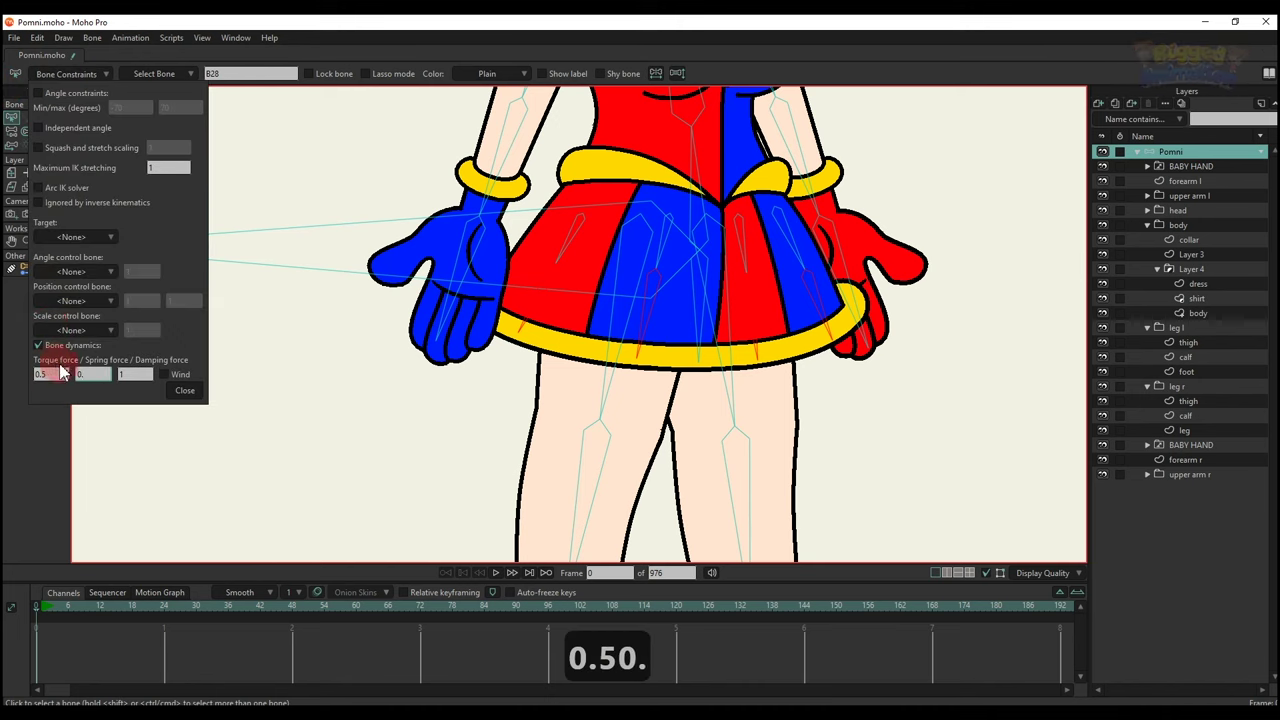
left_click(188, 392)
Bind the shoulder, collar and chest points of the shirt layer to the upper spine bone.
scroll(266, 394, "down", 2)
key("b")
key("b")
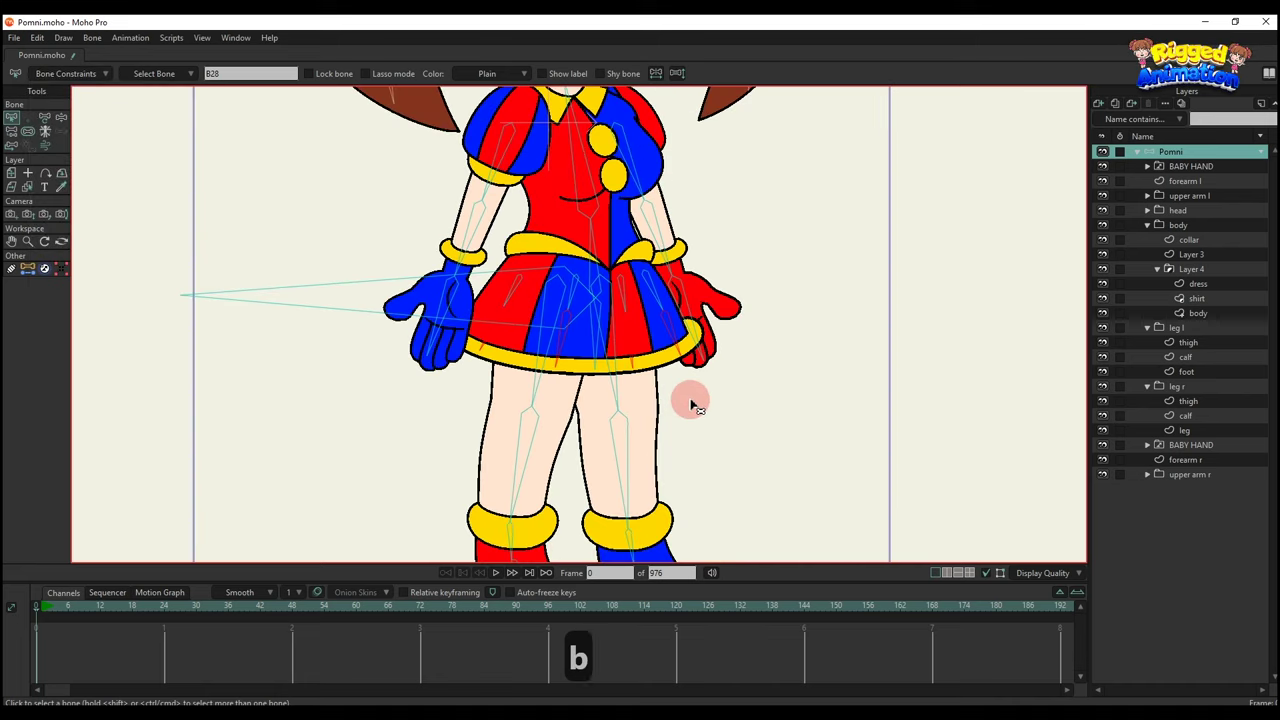
scroll(646, 240, "up", 4)
right_click(649, 232, "alt")
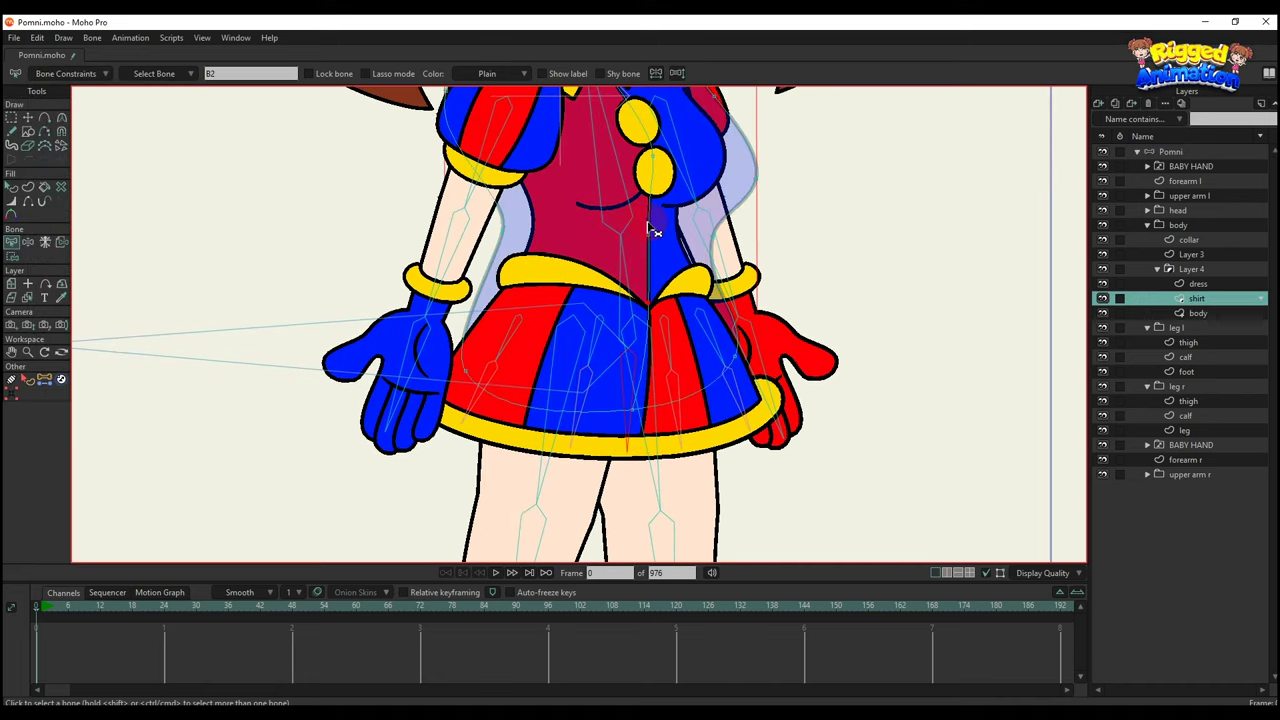
scroll(630, 245, "down", 1)
key("i")
scroll(570, 240, "up", 1)
left_click_drag(410, 214, 580, 273)
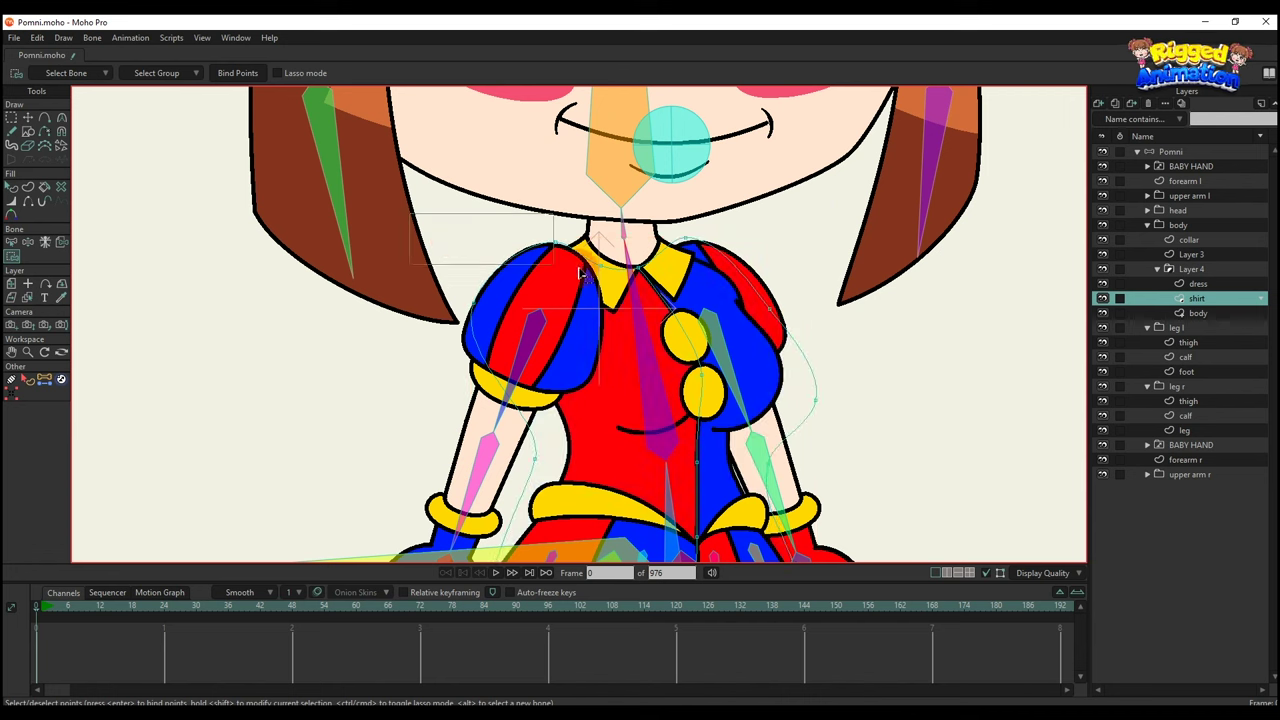
left_click_drag(668, 308, 894, 477)
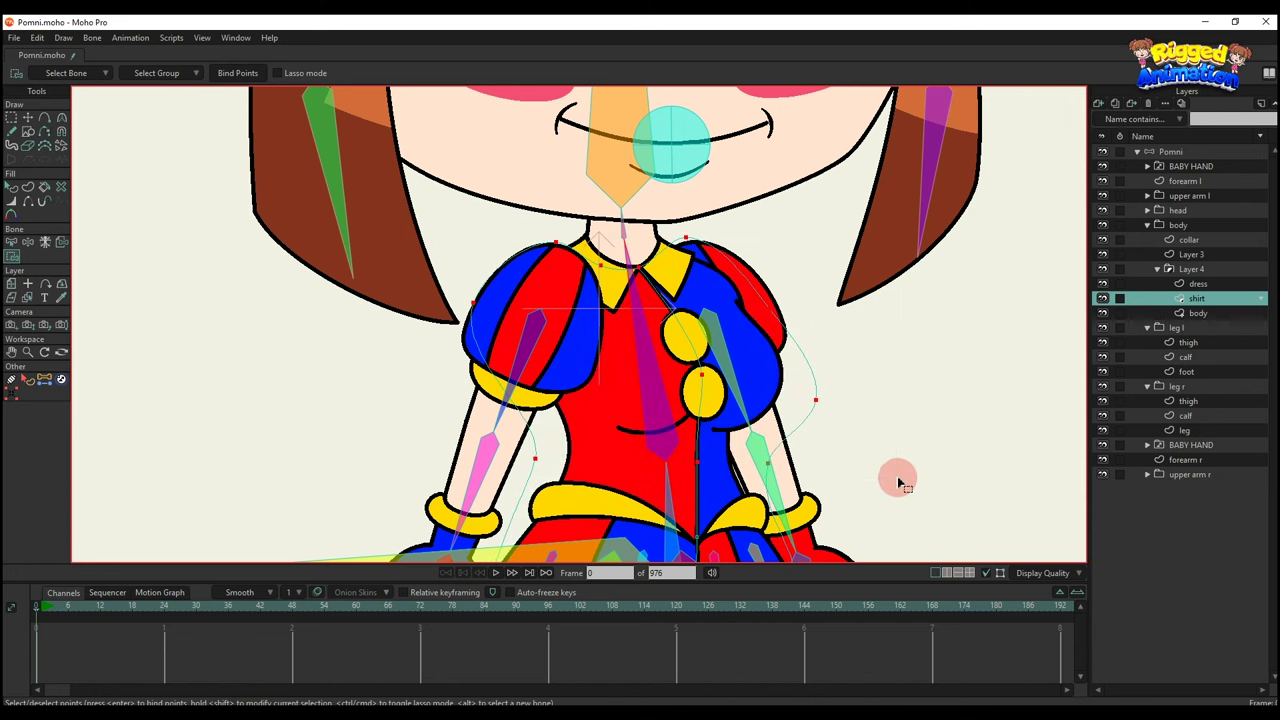
left_click(224, 82)
Bind the waist points of the shirt layer to bone B3, the lower spine bone.
scroll(456, 190, "down", 2)
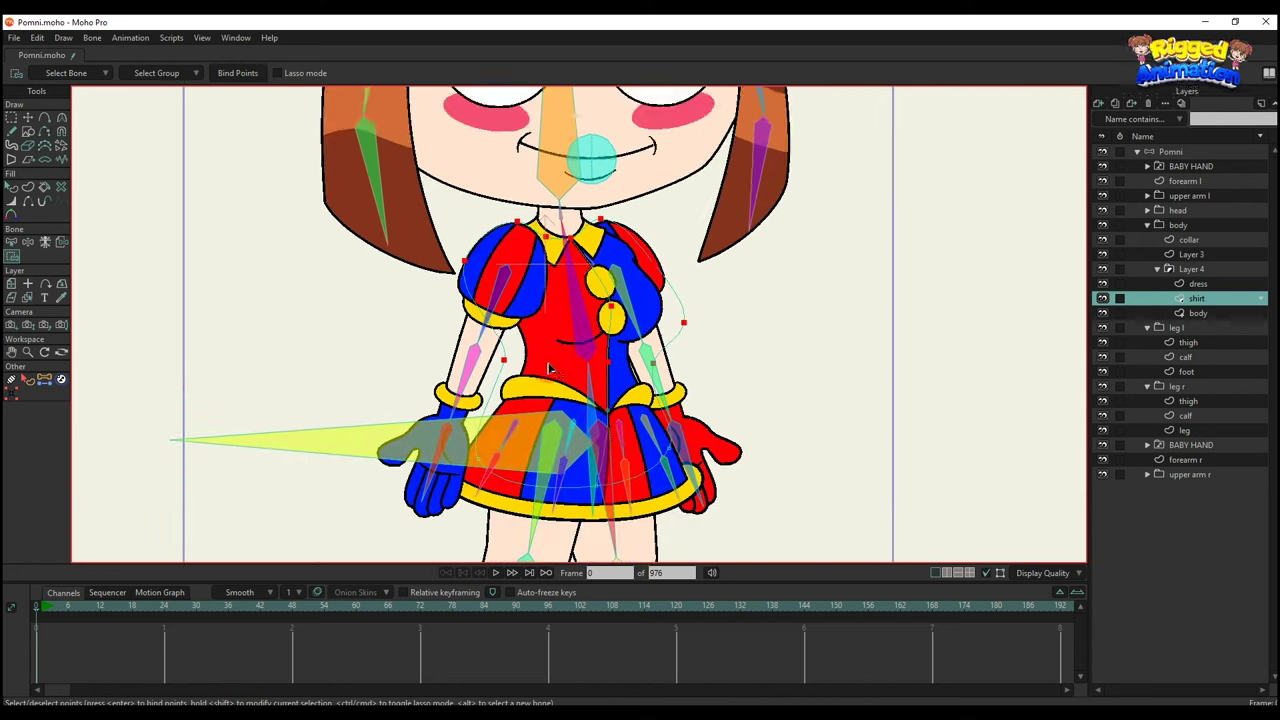
left_click_drag(602, 425, 606, 363)
scroll(608, 364, "up", 2)
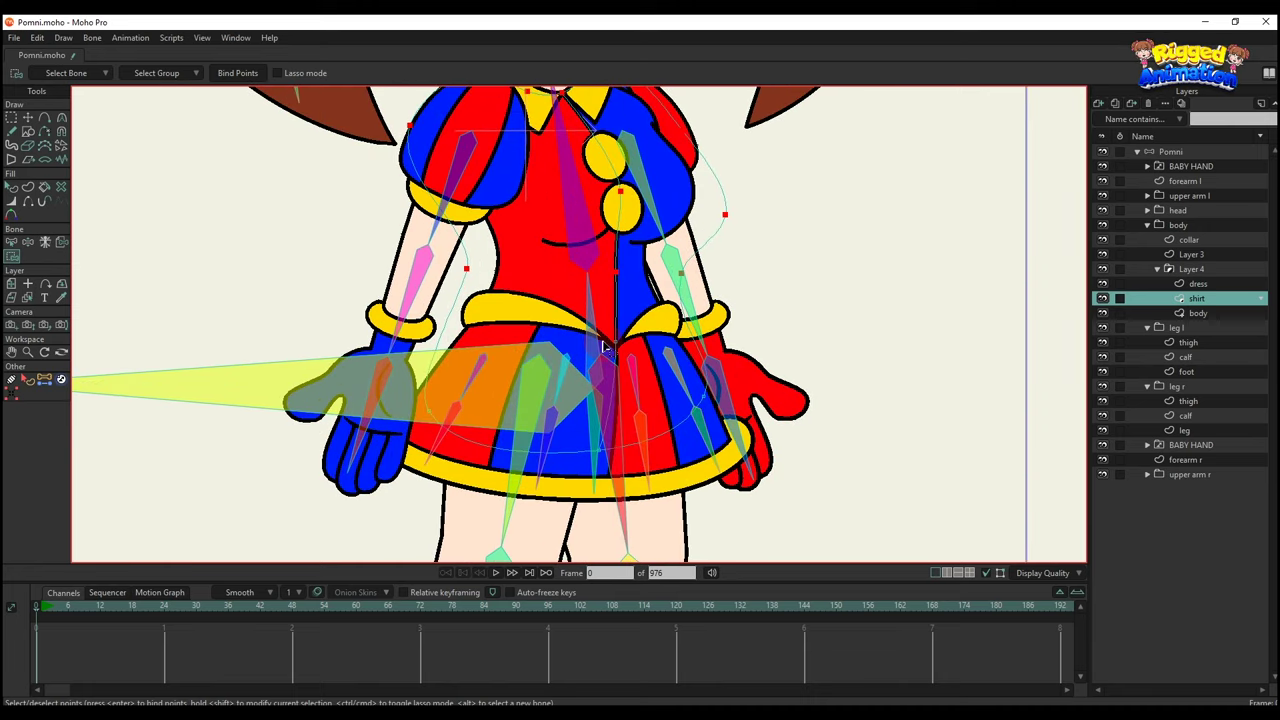
key("b")
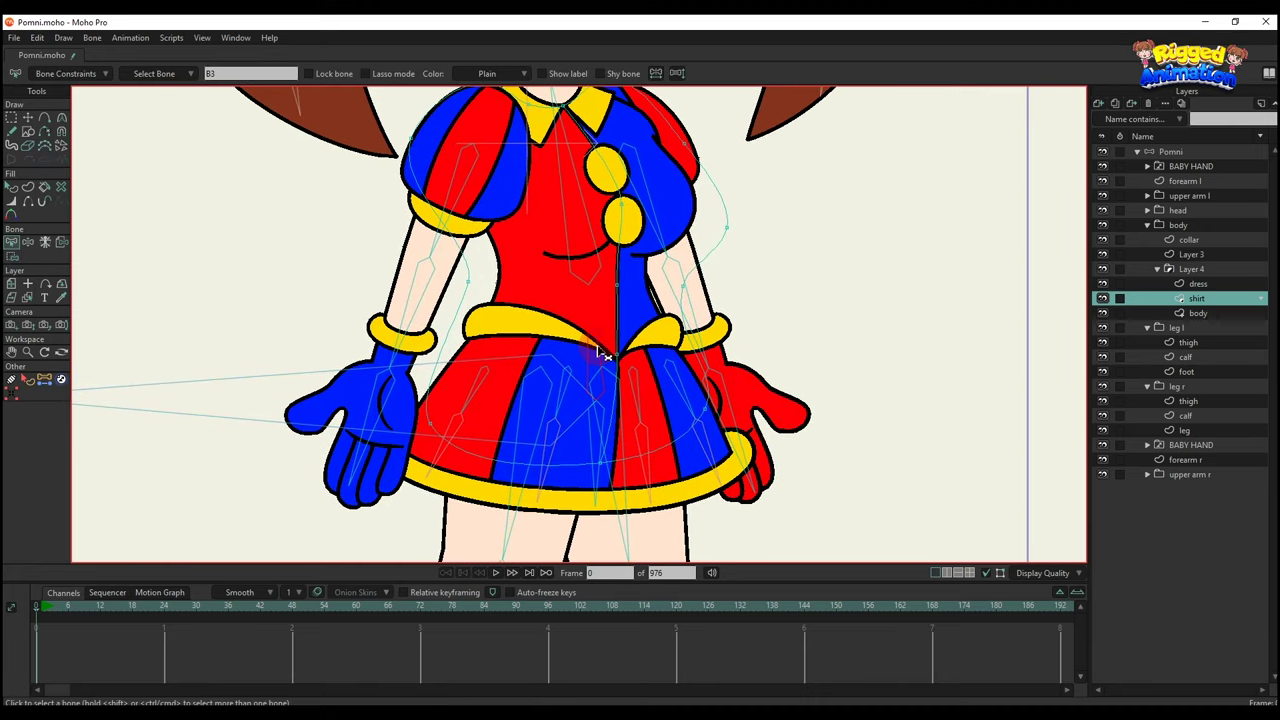
key("i")
left_click_drag(616, 263, 803, 379)
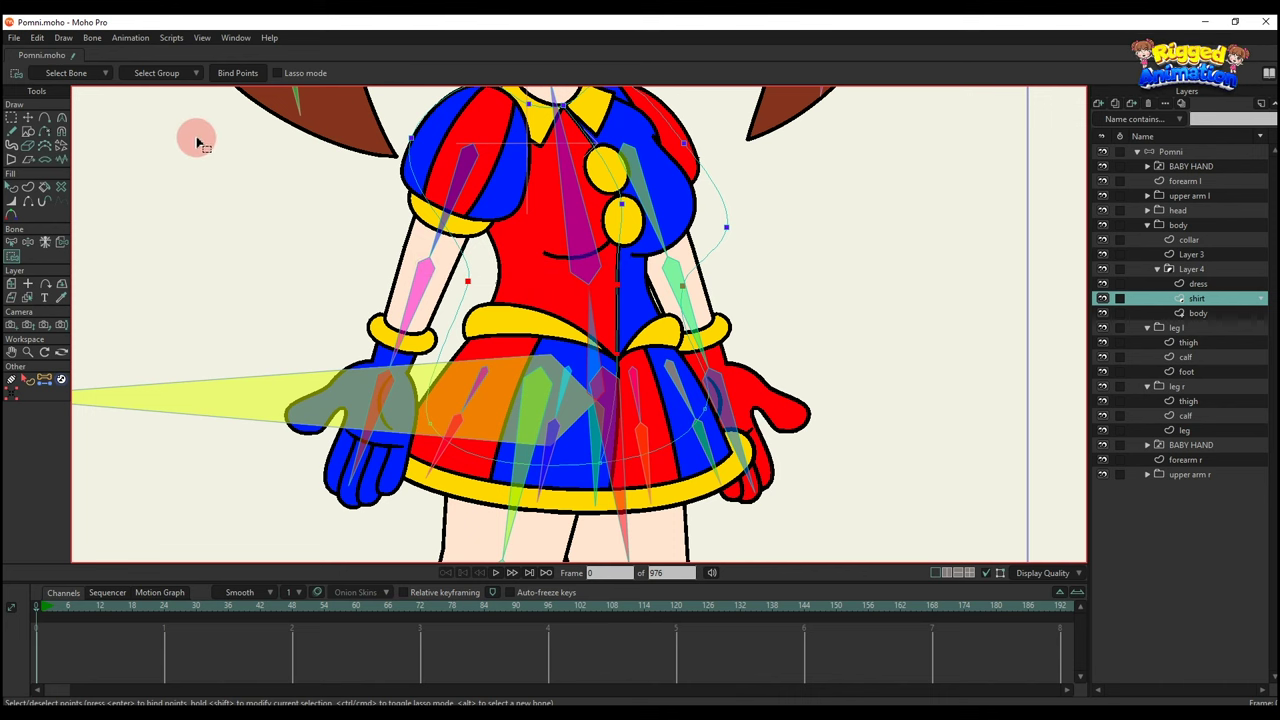
Bind the lowest points of the shirt layer, behind the skirt, to bone B2.
key("b")
left_click(598, 455)
left_click_drag(598, 454, 602, 416)
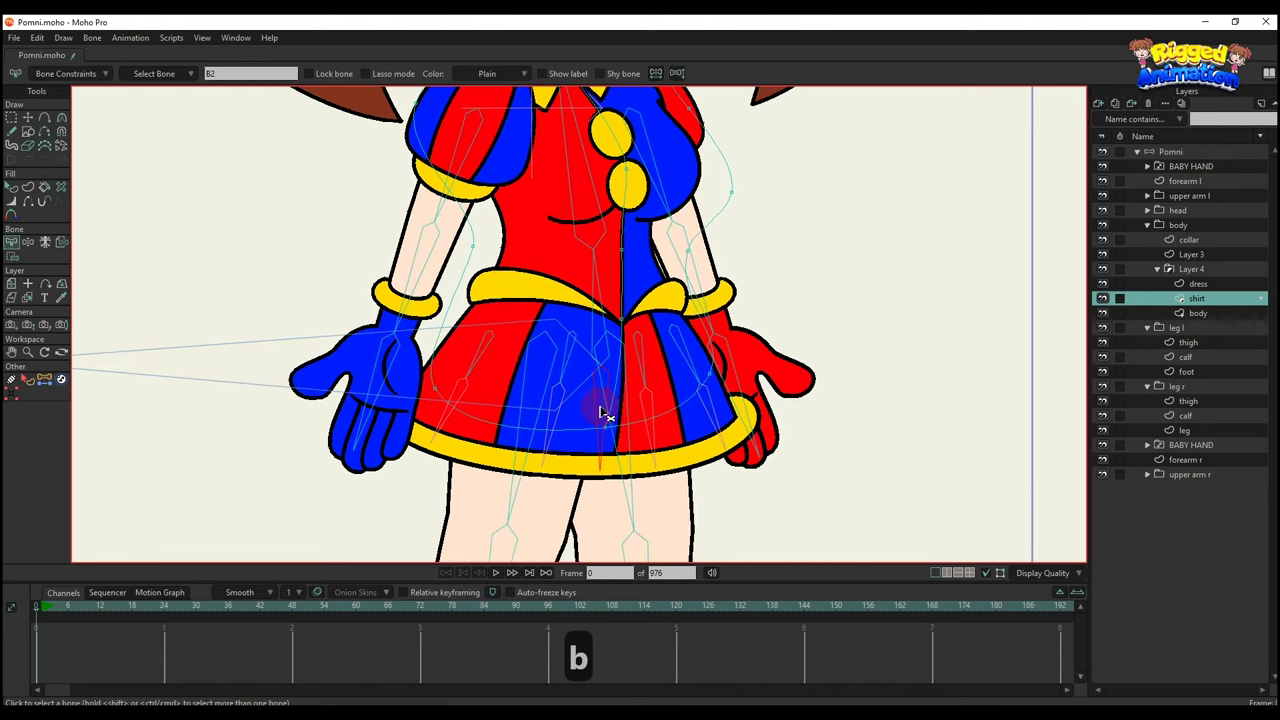
key("i")
left_click_drag(402, 357, 820, 533)
left_click(250, 74)
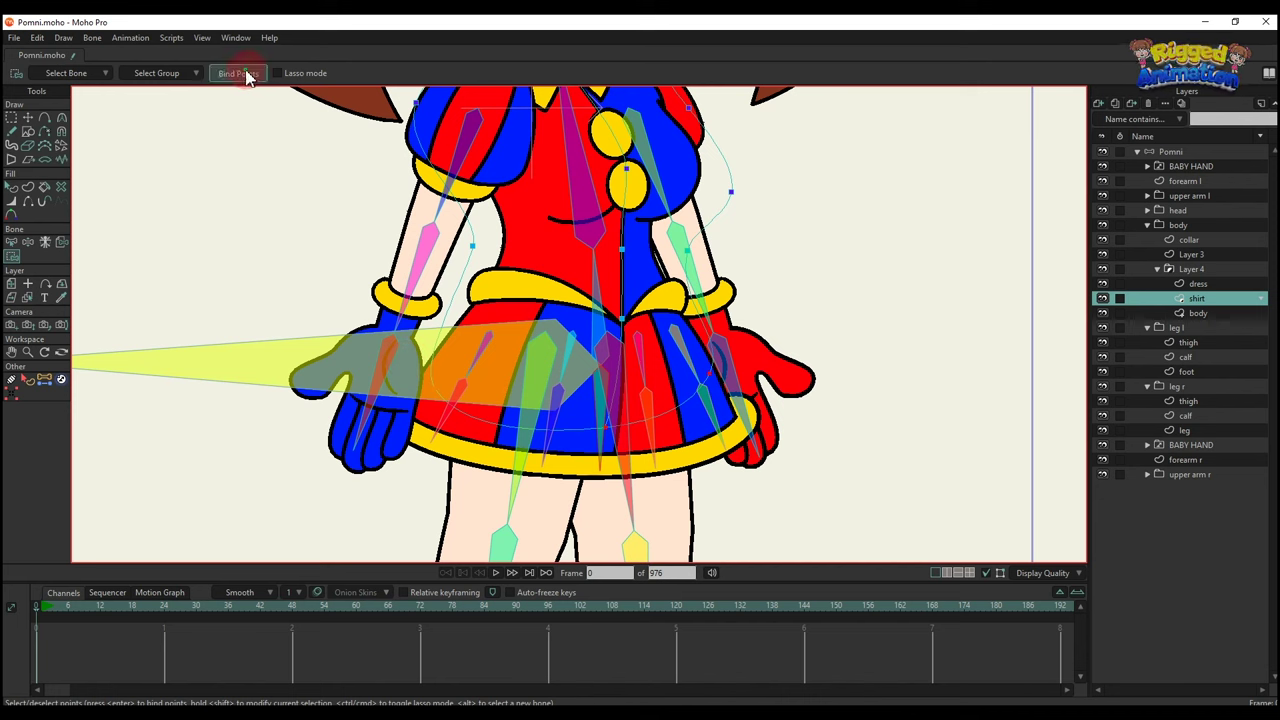
Bind the shoulder and chest points of the body layer to the upper spine bone.
scroll(639, 220, "down", 1)
left_click_drag(639, 221, 641, 290)
scroll(619, 257, "up", 1)
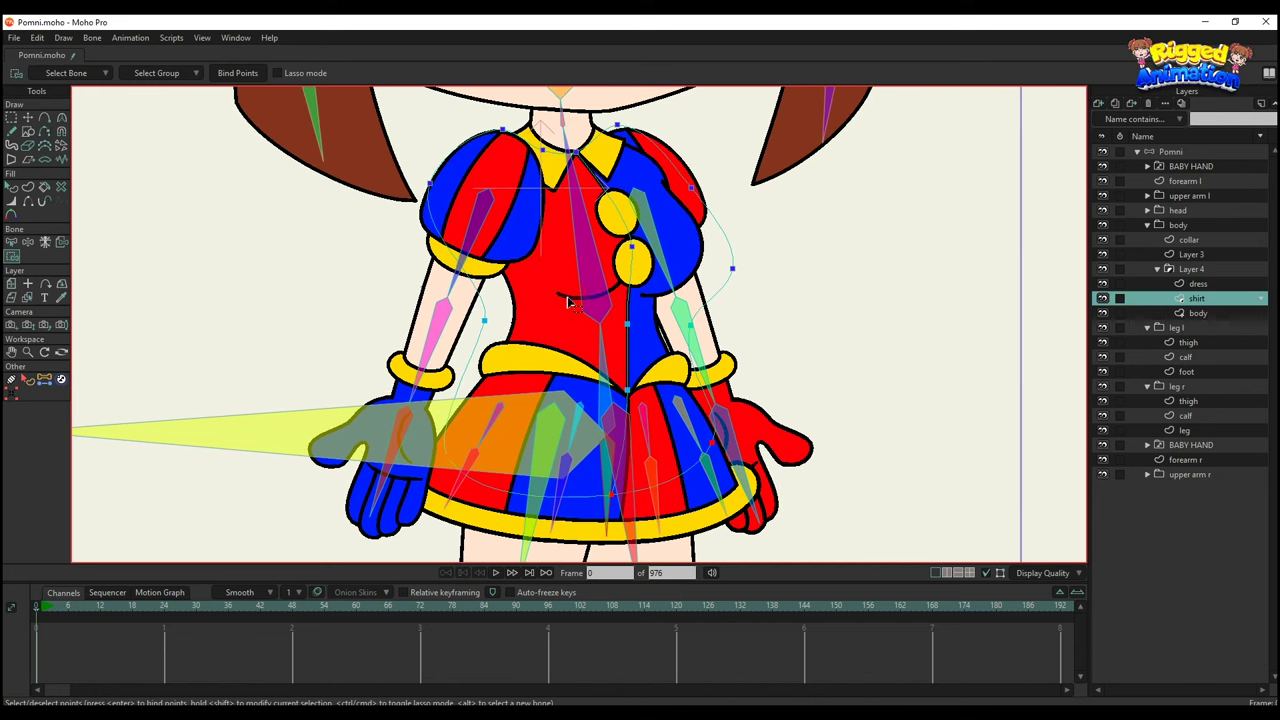
left_click(1198, 313)
scroll(605, 310, "up", 3)
key("b")
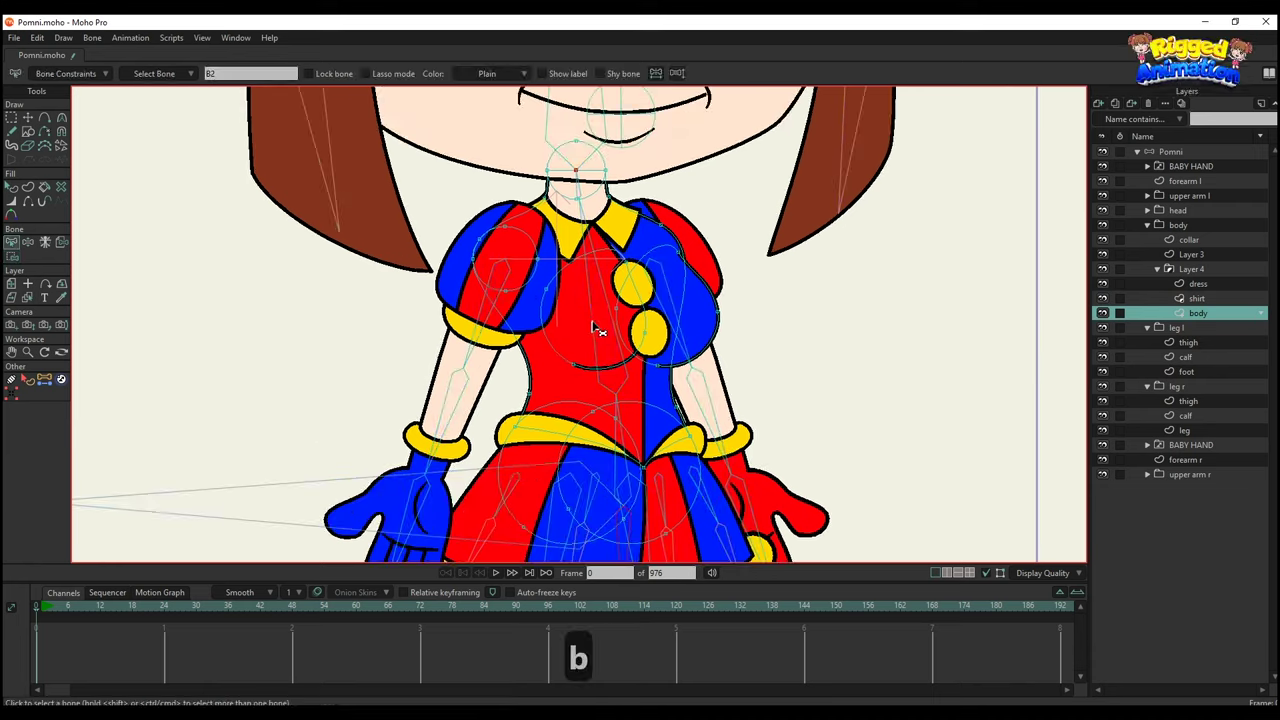
scroll(605, 303, "up", 2)
key("i")
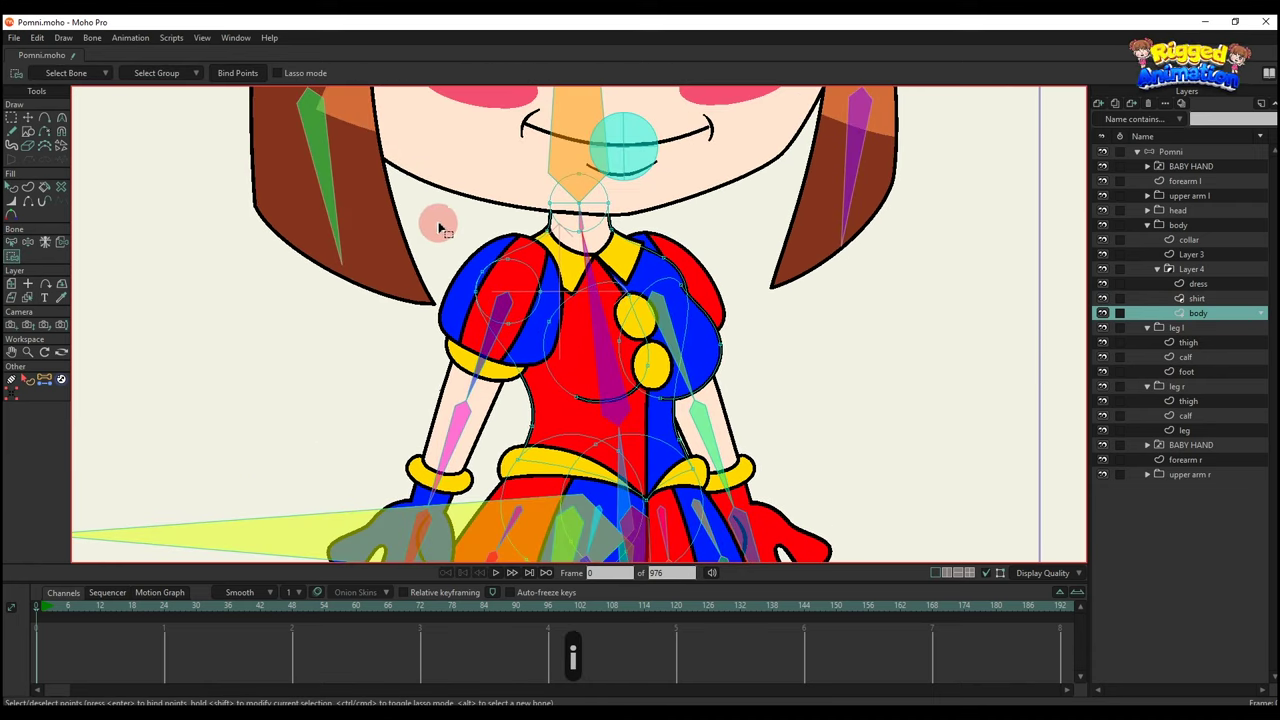
scroll(560, 250, "up", 1)
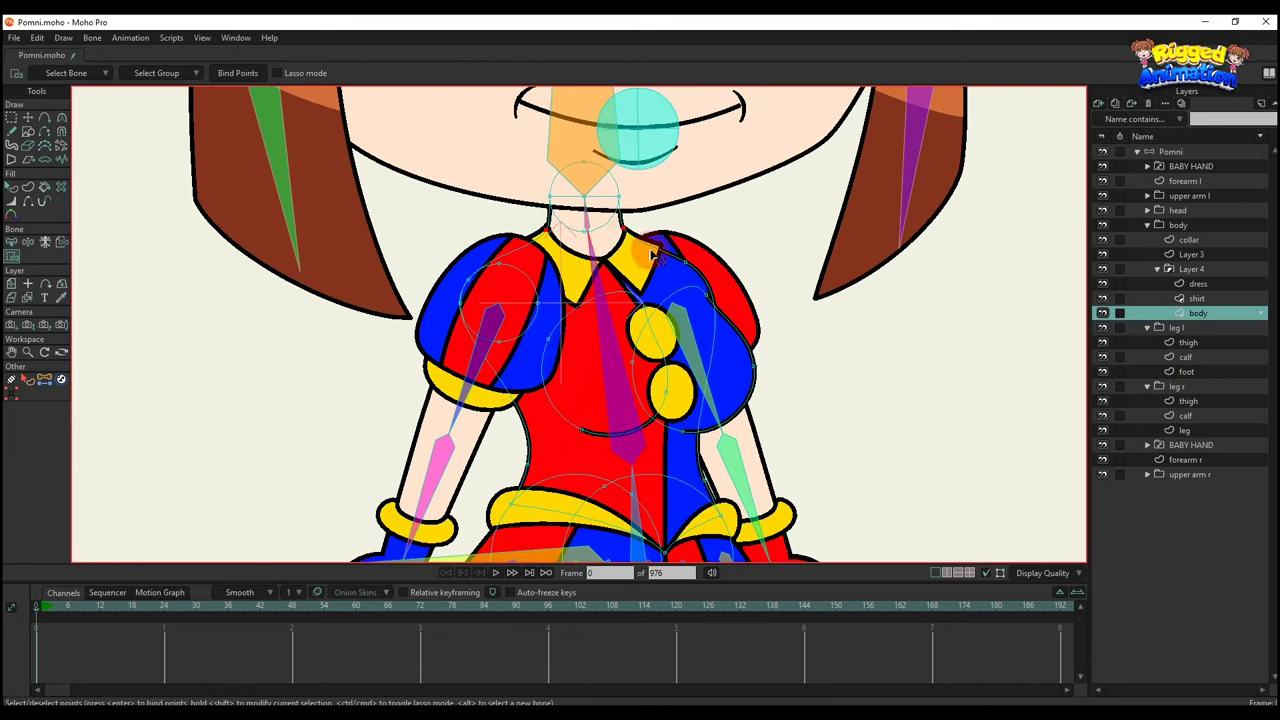
left_click_drag(638, 376, 805, 440)
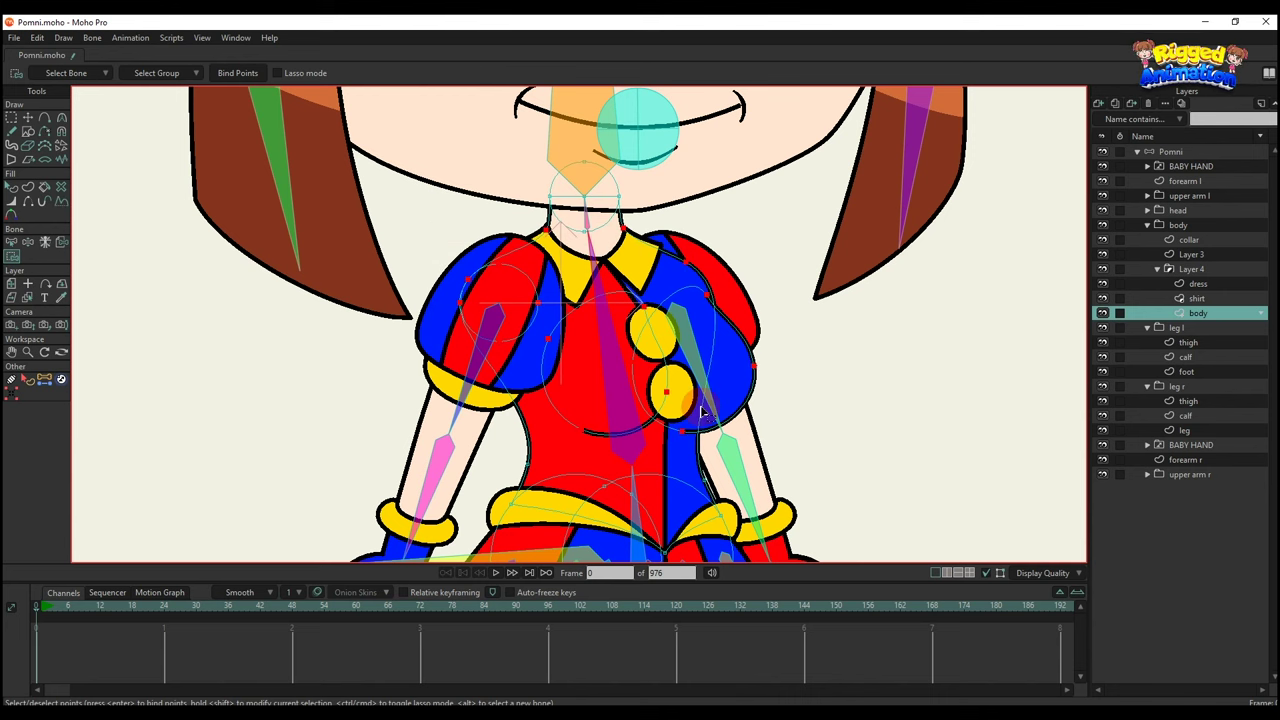
Bind the waist and hip points of the body layer to the lower spine bone.
left_click_drag(653, 488, 657, 366)
key("b")
key("i")
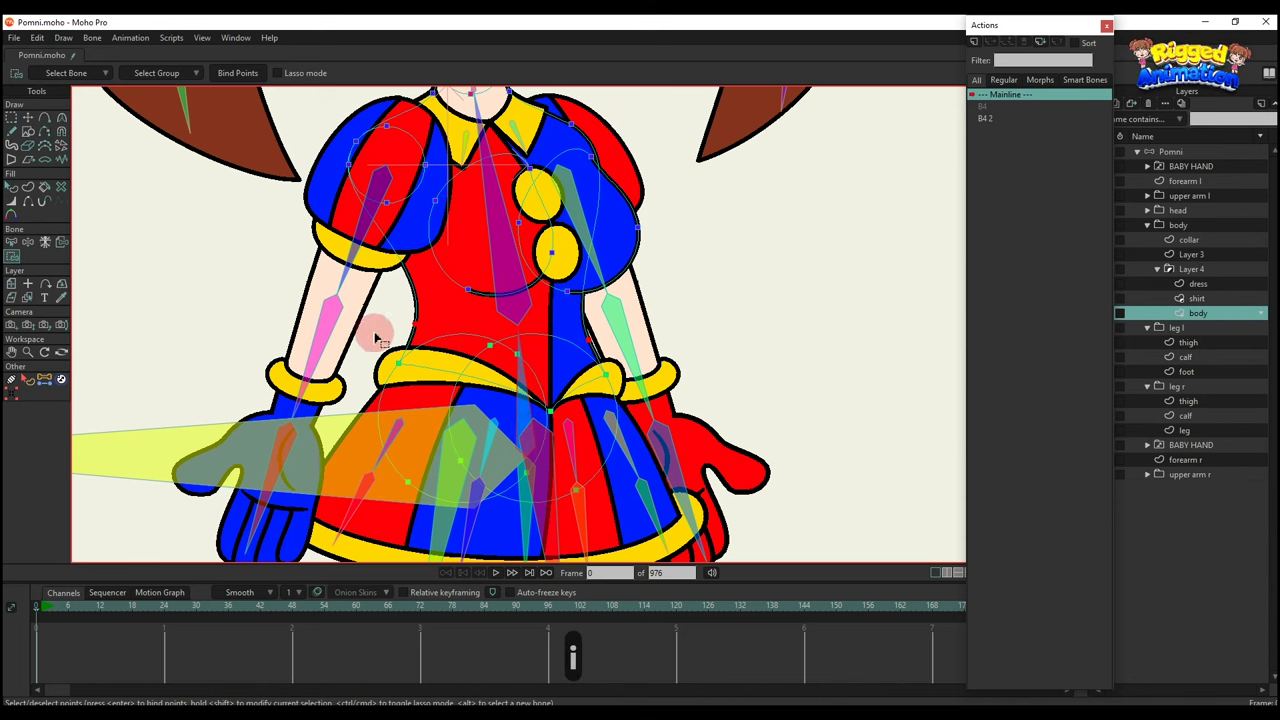
left_click_drag(362, 312, 677, 564)
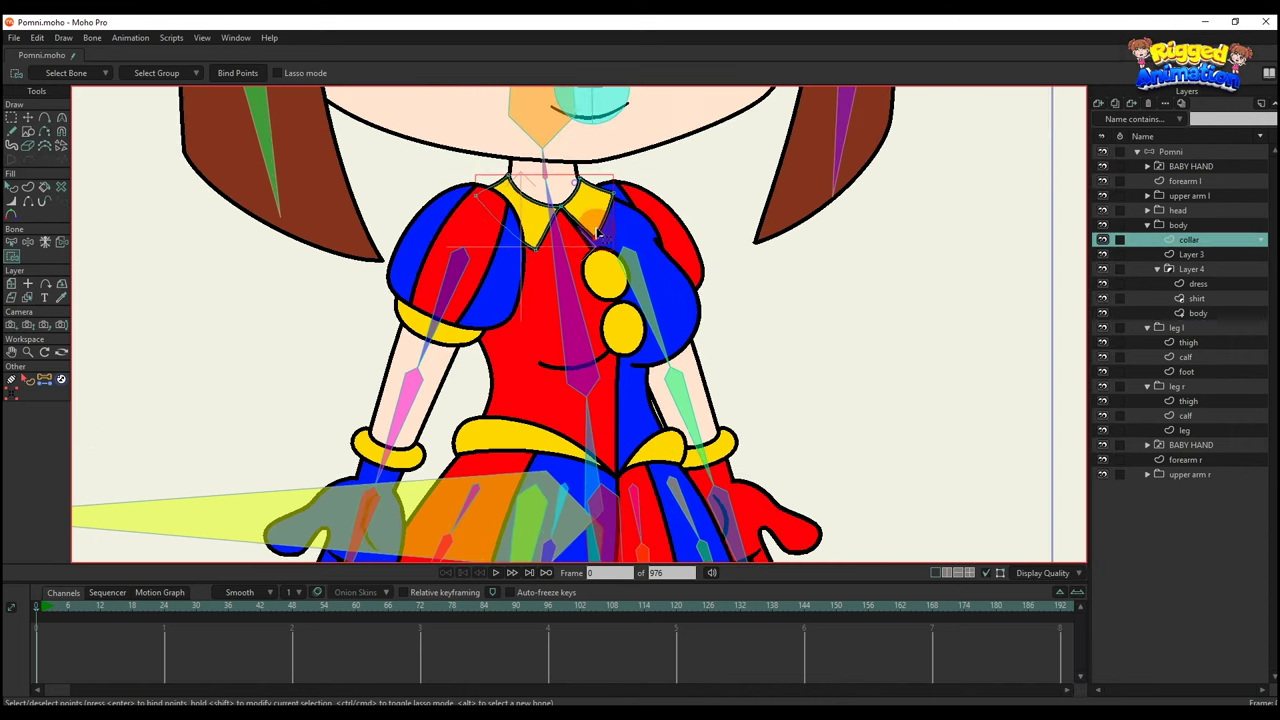
Bind the points of the collar layer to the upper spine bone.
key("b")
key("i")
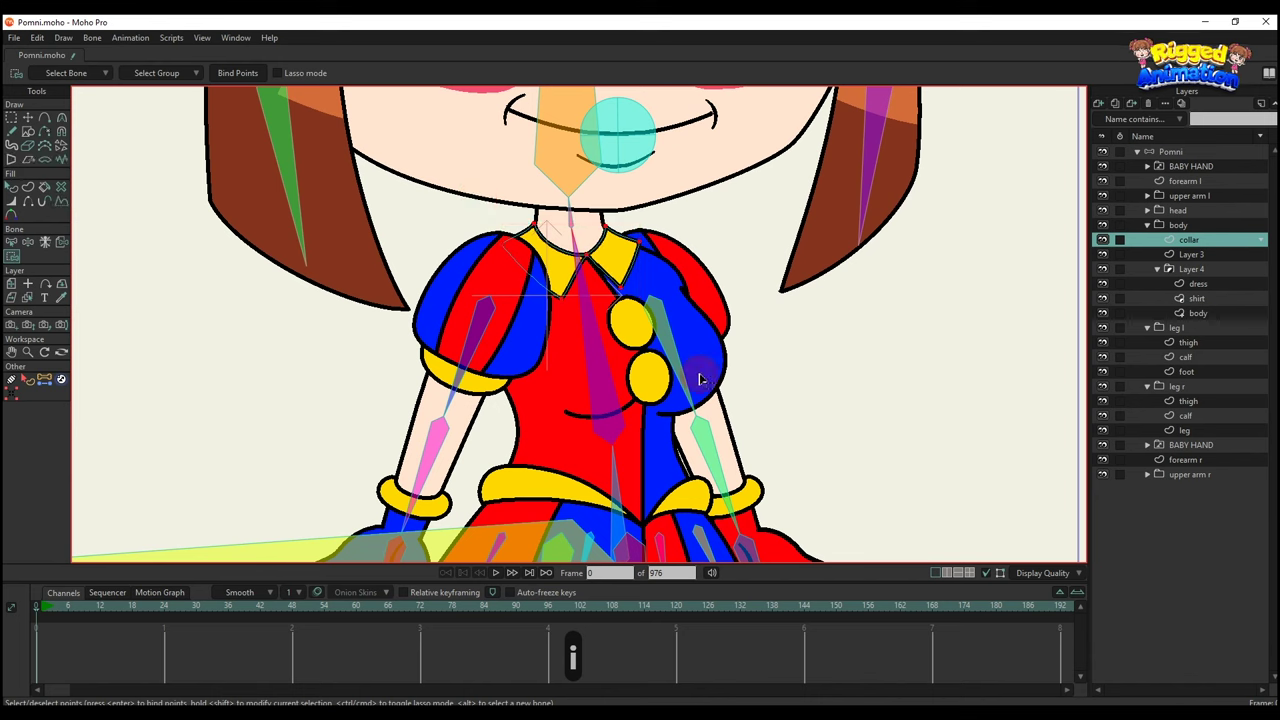
Bind the neck circle's points in the body layer to the neck bone B7.
scroll(660, 212, "up", 3)
right_click(531, 209, "alt")
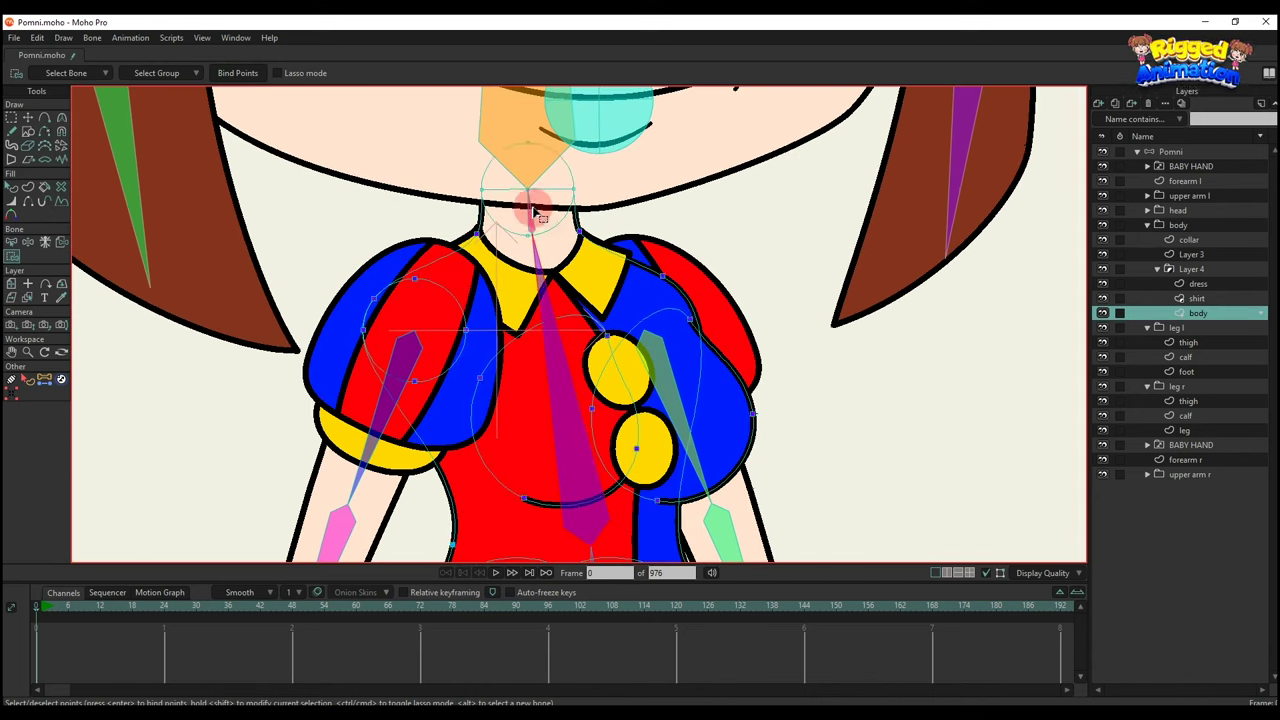
key("b")
left_click(531, 209)
left_click_drag(531, 209, 543, 282)
key("i")
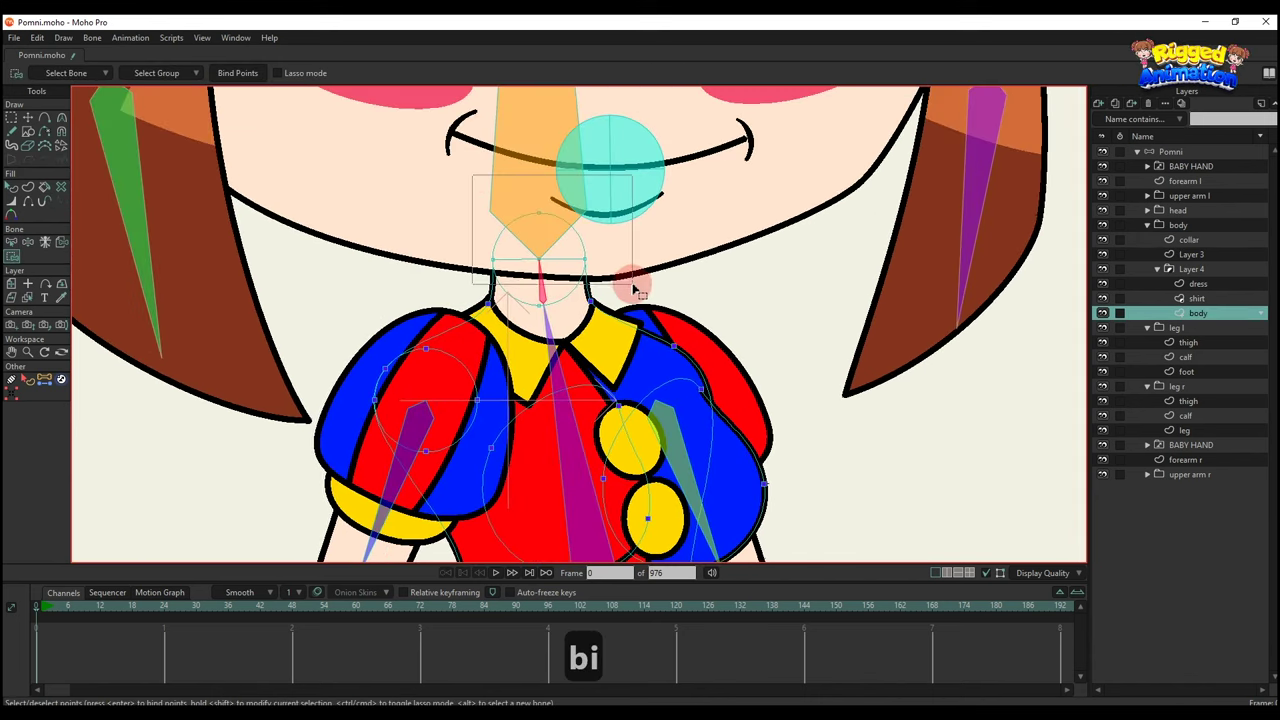
left_click(249, 80)
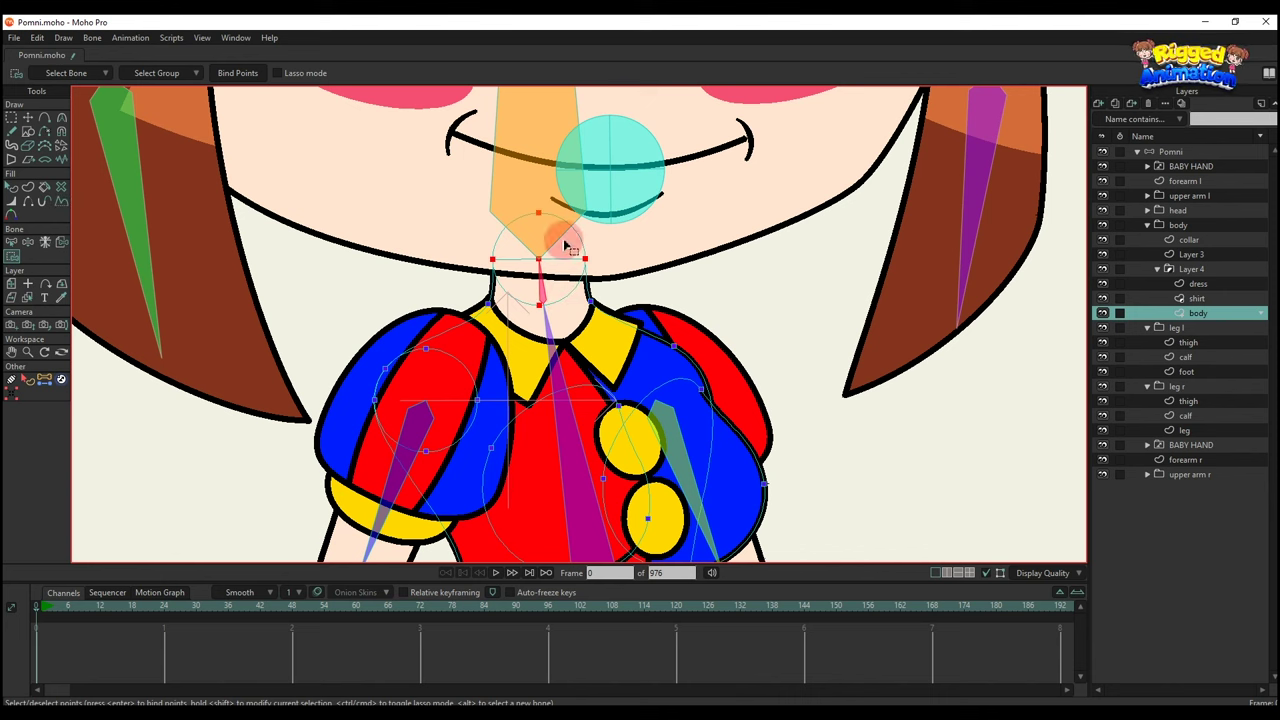
scroll(622, 313, "down", 3)
scroll(621, 301, "up", 3)
In the Pomni bone layer, add a small bone inside each collar flap, both parented to the upper spine bone B4.
left_click(1170, 152)
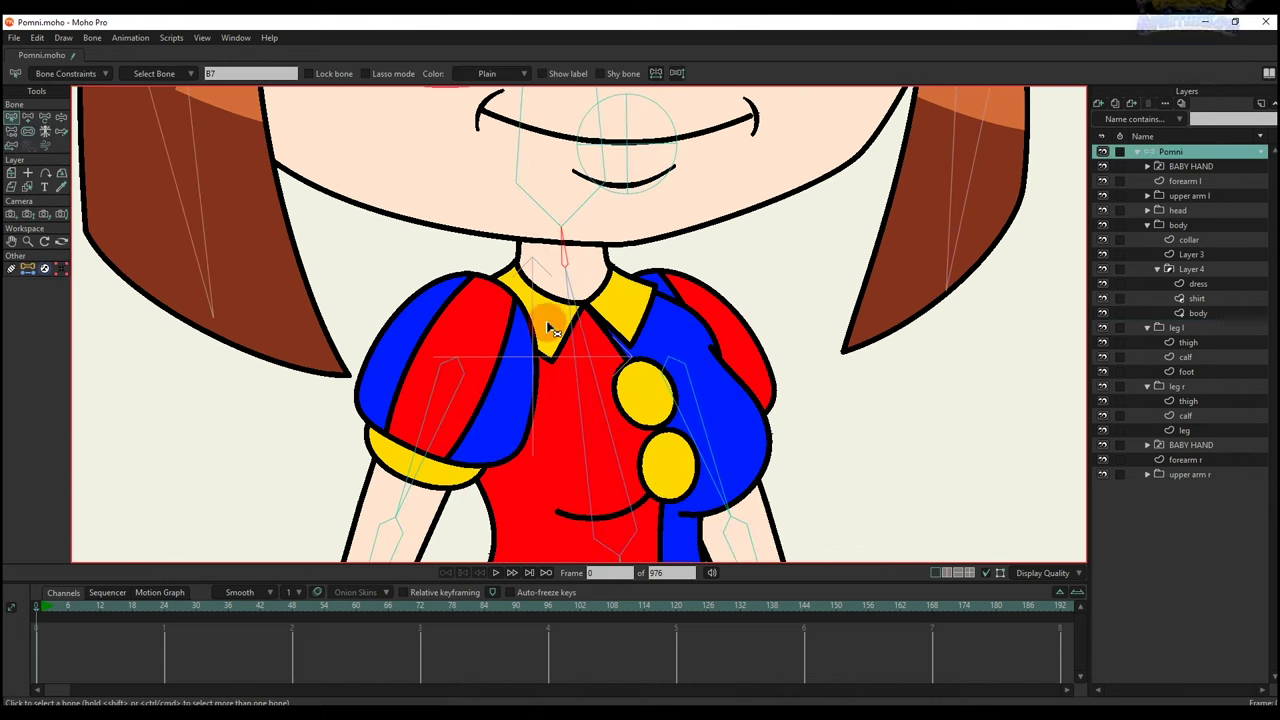
key("b")
key("a")
scroll(545, 320, "up", 2)
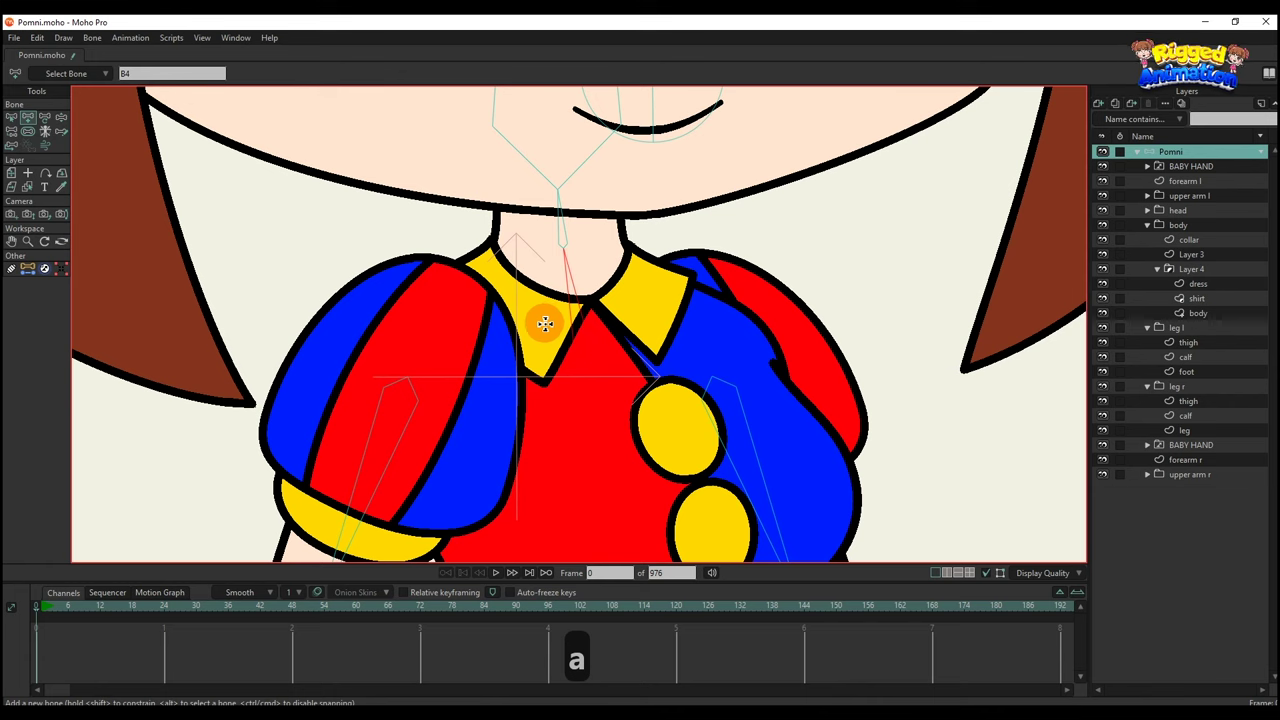
left_click_drag(551, 316, 547, 358)
key("b")
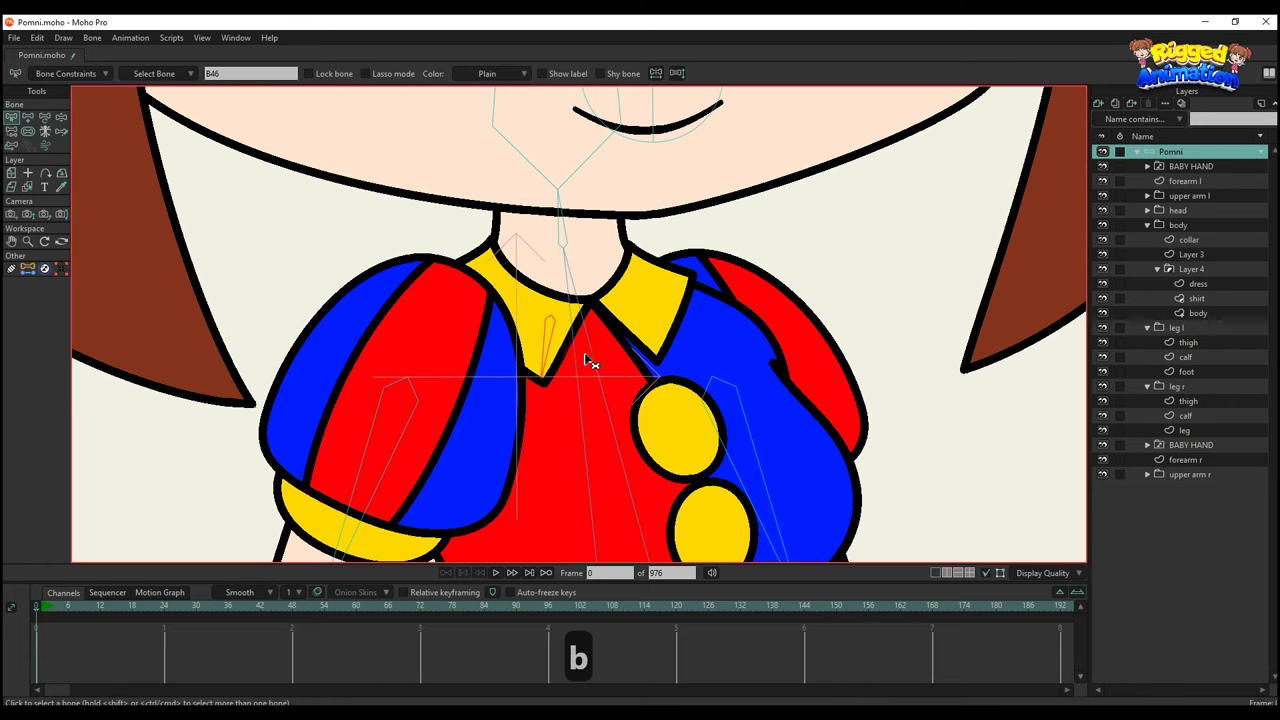
key("a")
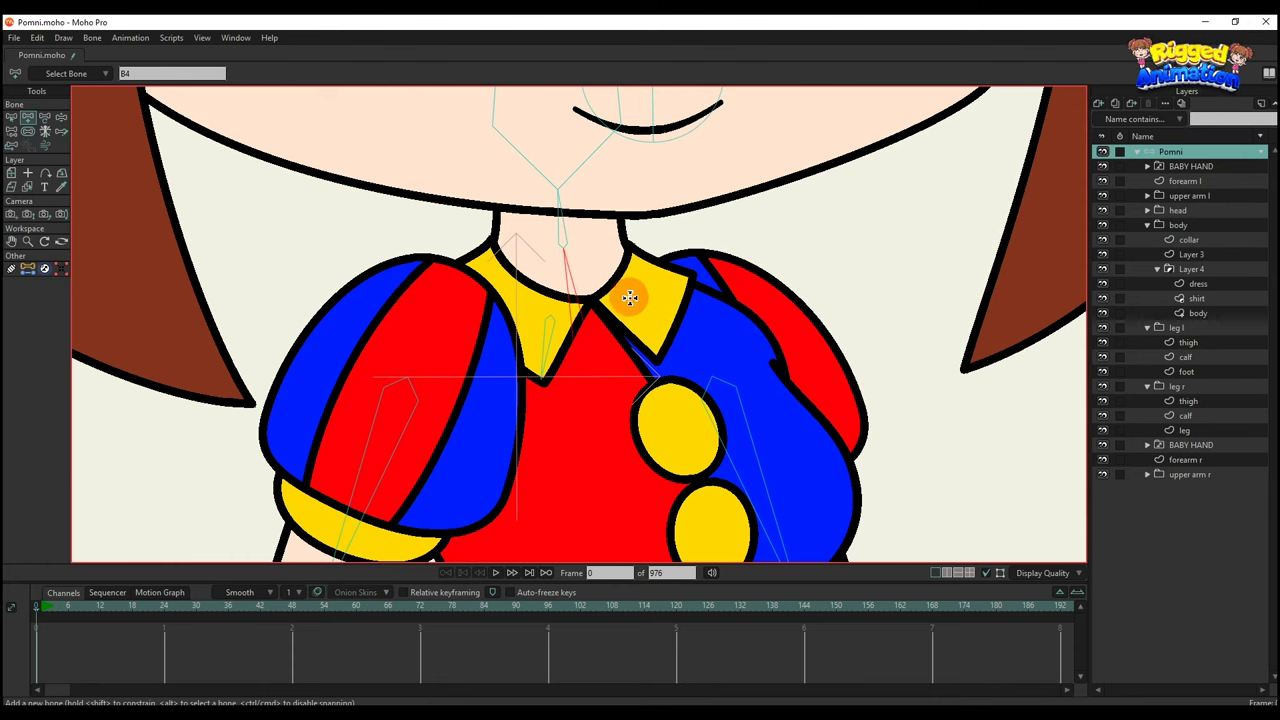
left_click_drag(629, 297, 661, 346)
Save the file and set the bone strength of all bones to 0.
key("s")
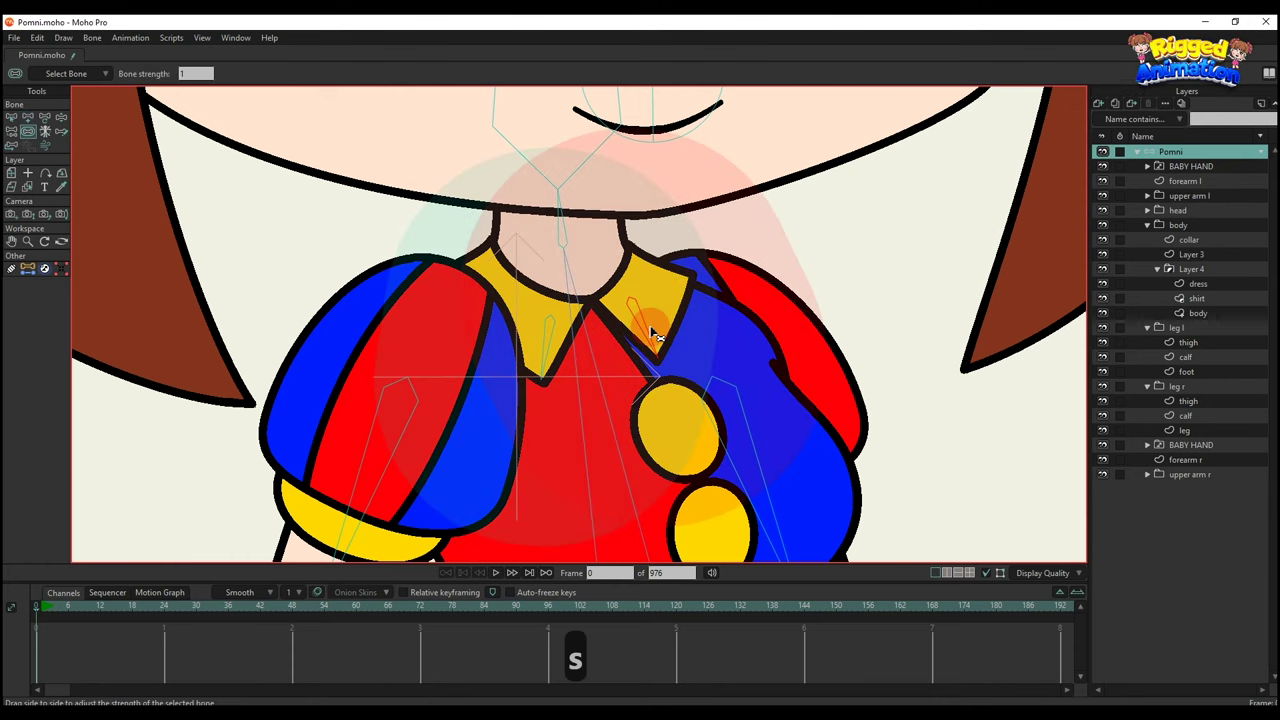
key("ctrl+s")
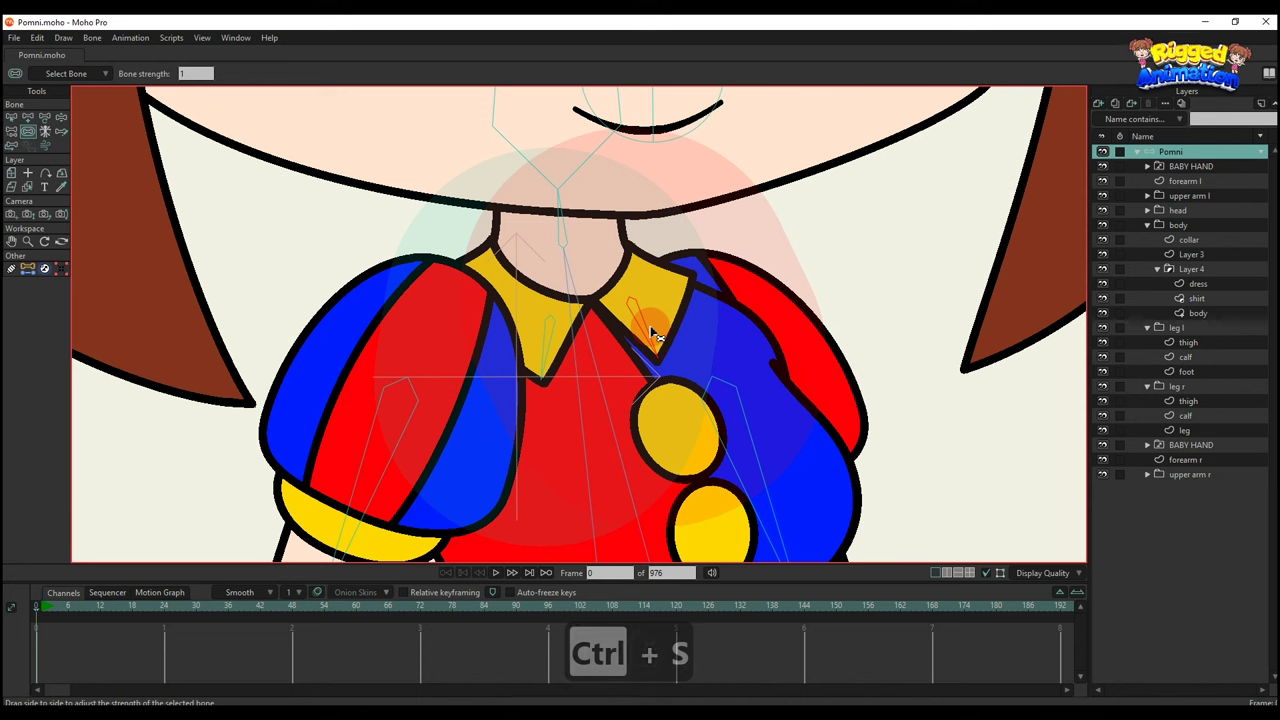
key("ctrl+a")
key("s")
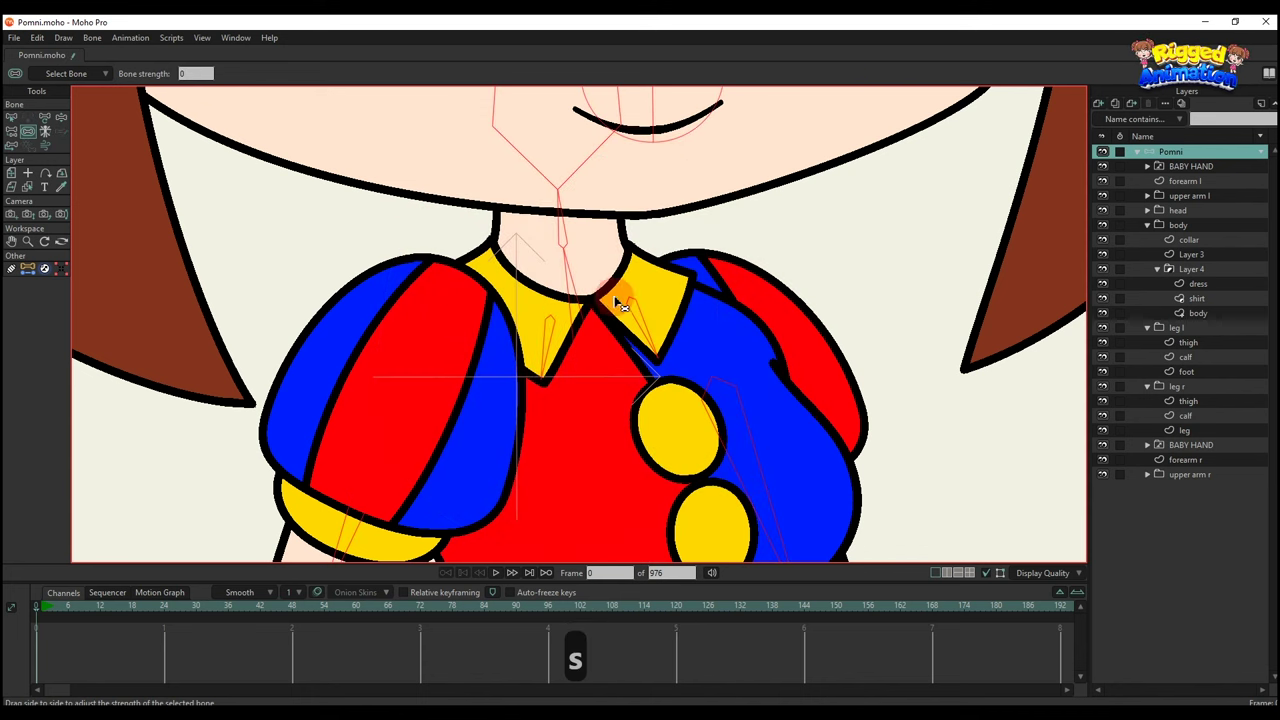
Bind the two lower tip points of the collar layer to the new collar bones, each to the bone in its flap.
left_click(646, 289)
key("b")
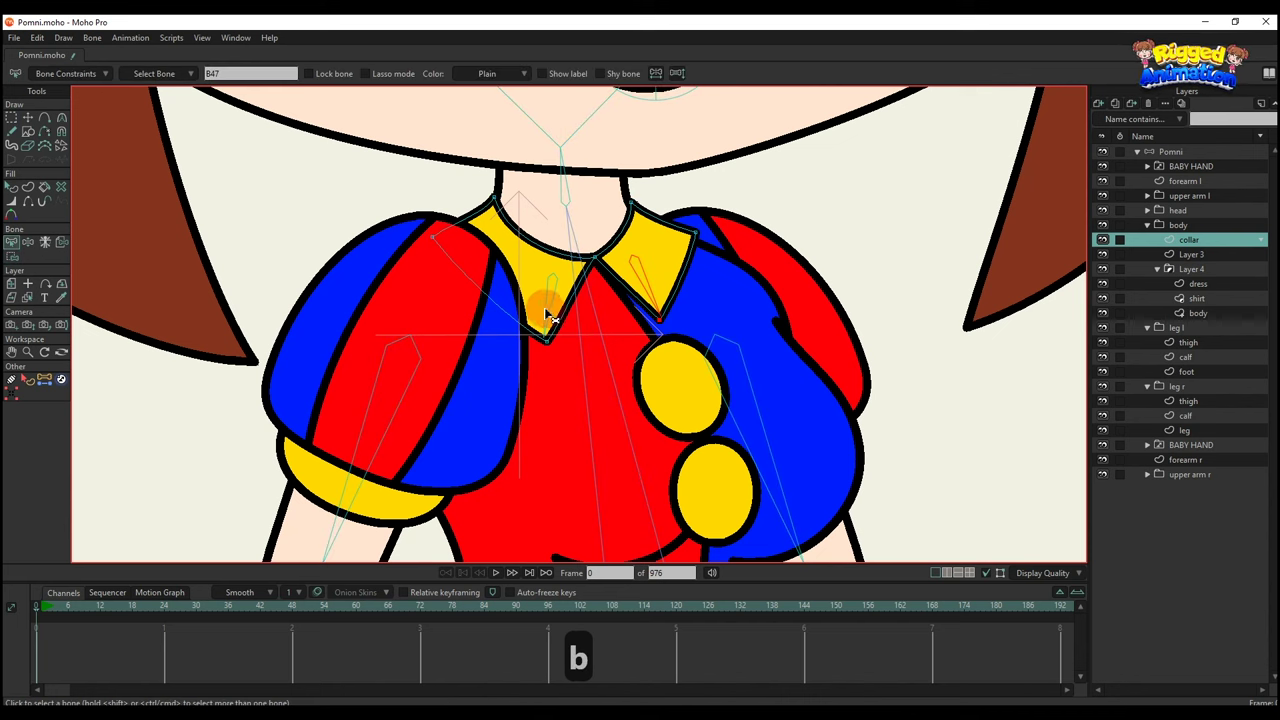
key("i")
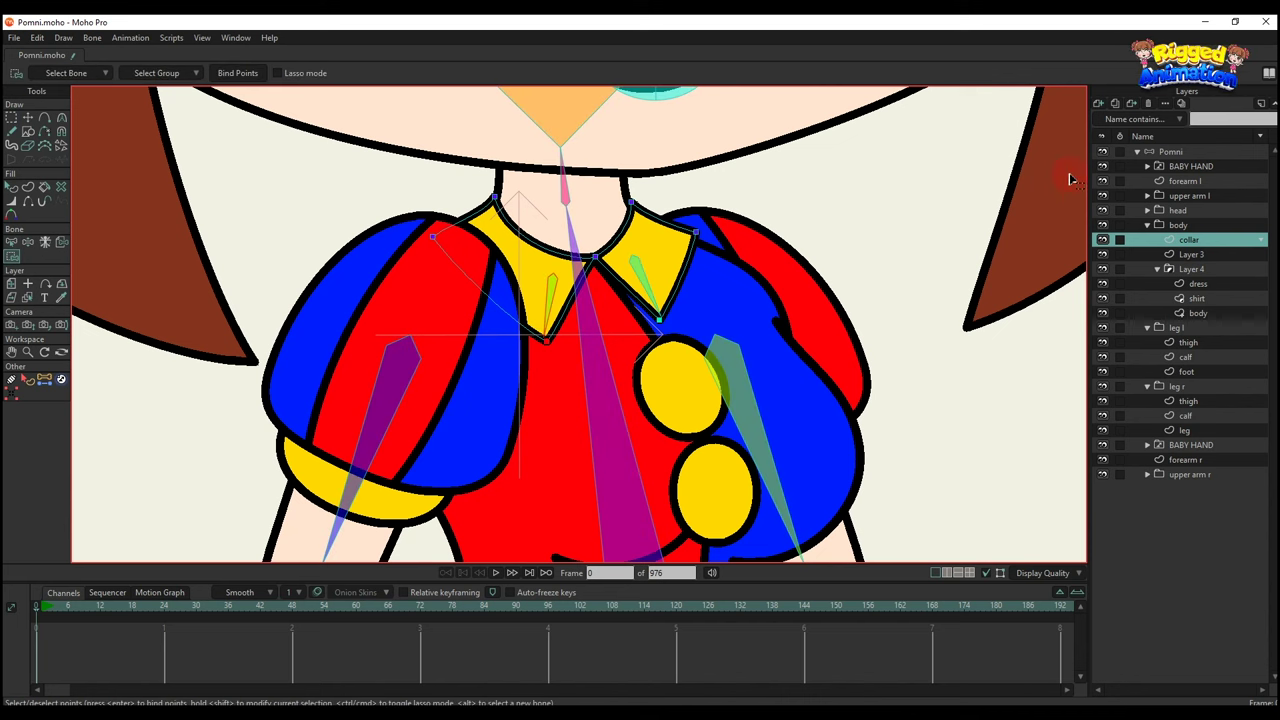
Enable bone dynamics on both collar bones in the Pomni layer, with a torque force of 0.5, and deselect them.
left_click(1166, 153)
key("b")
scroll(648, 284, "down", 5)
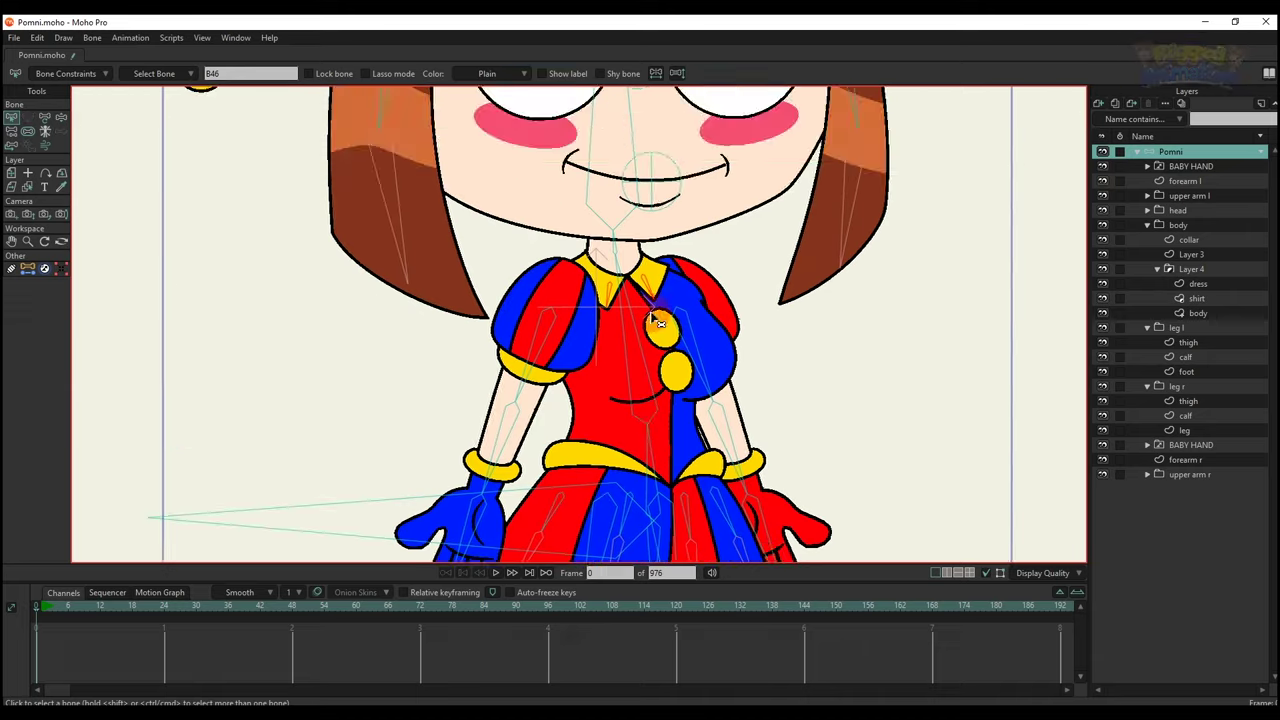
left_click_drag(642, 445, 640, 306)
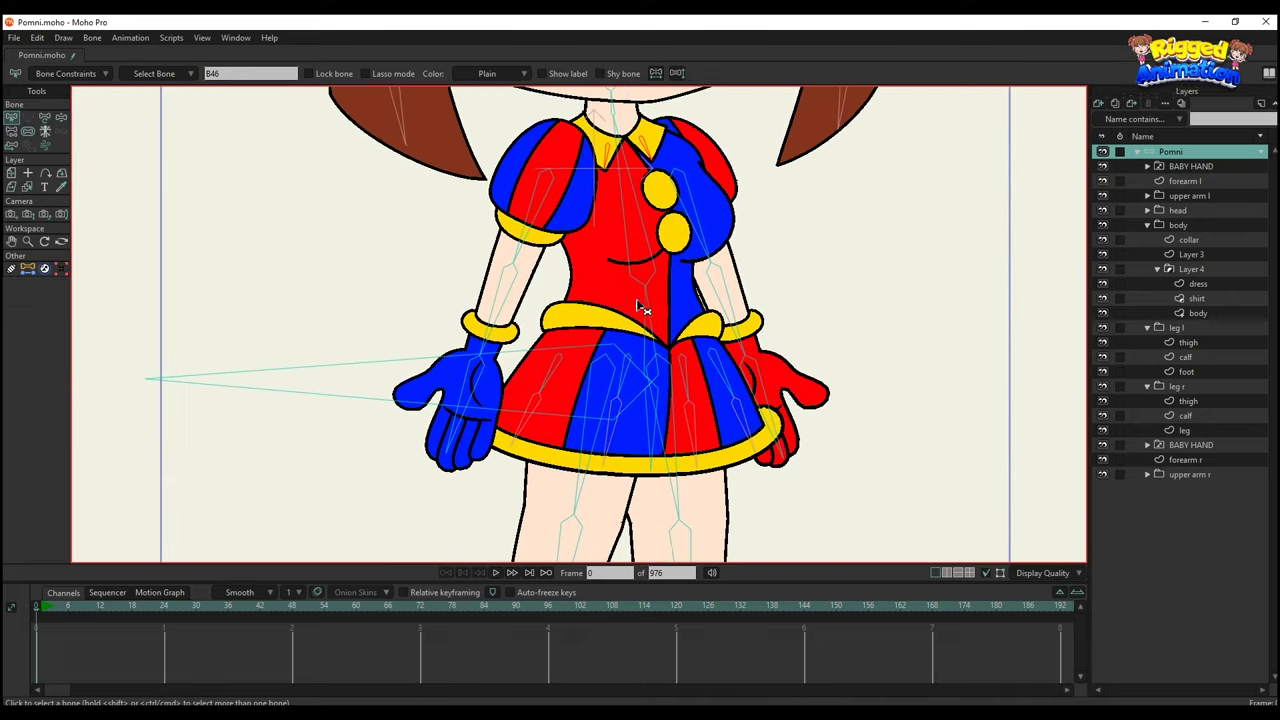
left_click(53, 80)
left_click(38, 345)
left_click(42, 374)
type("0.")
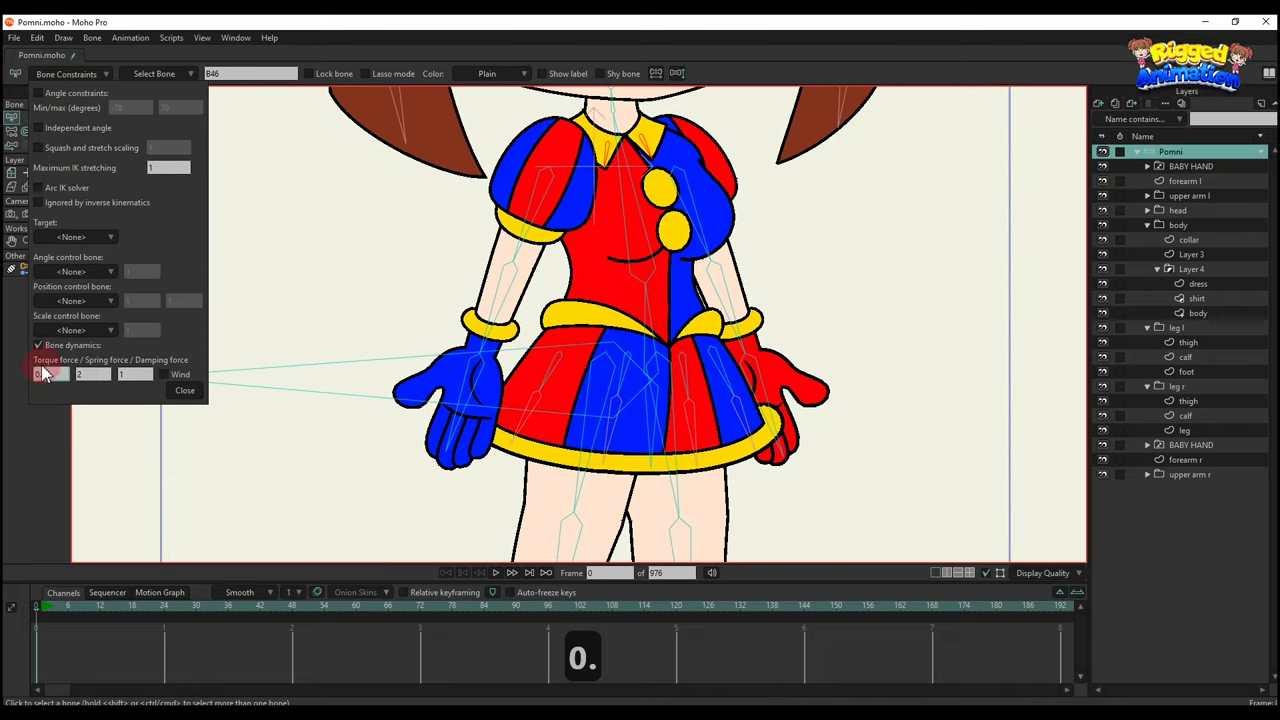
type("5")
left_click_drag(84, 374, 48, 370)
type("0.5")
left_click(176, 391)
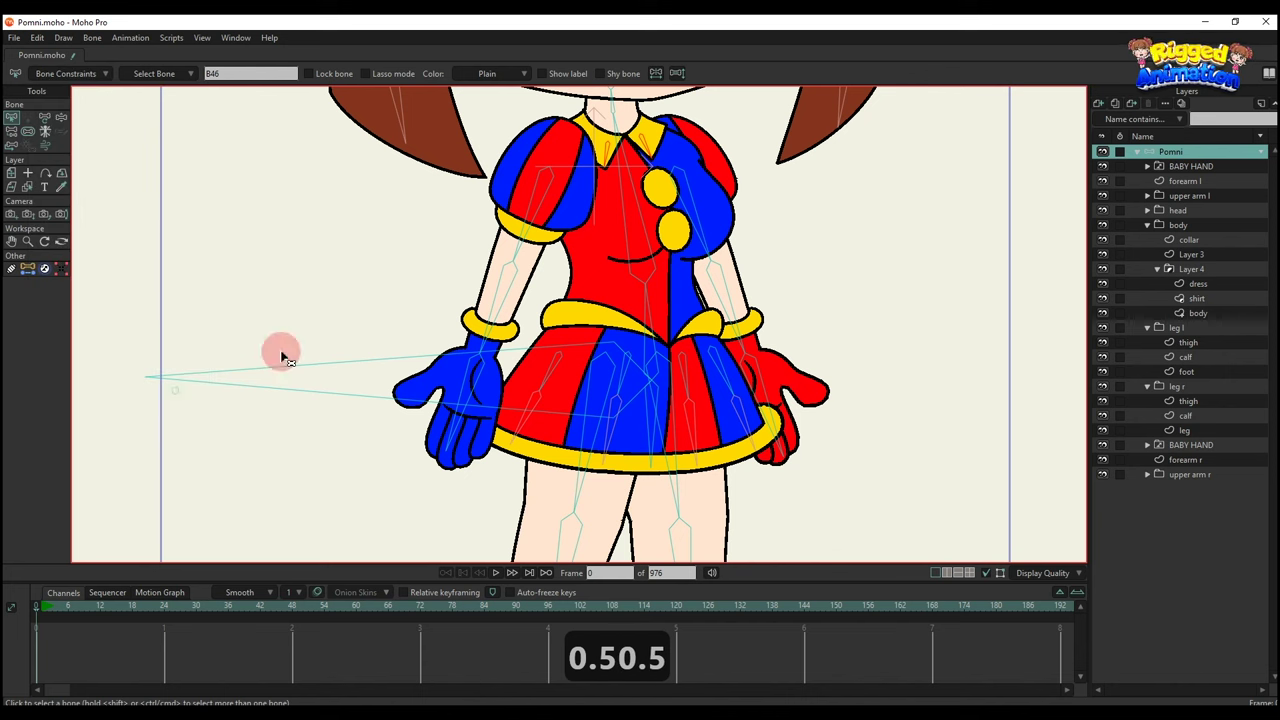
left_click(865, 265)
key("b")
Pull the horizontal root bone at frame 5 with Manipulate Bones to test the rig, and return to frame 0.
left_click(62, 606)
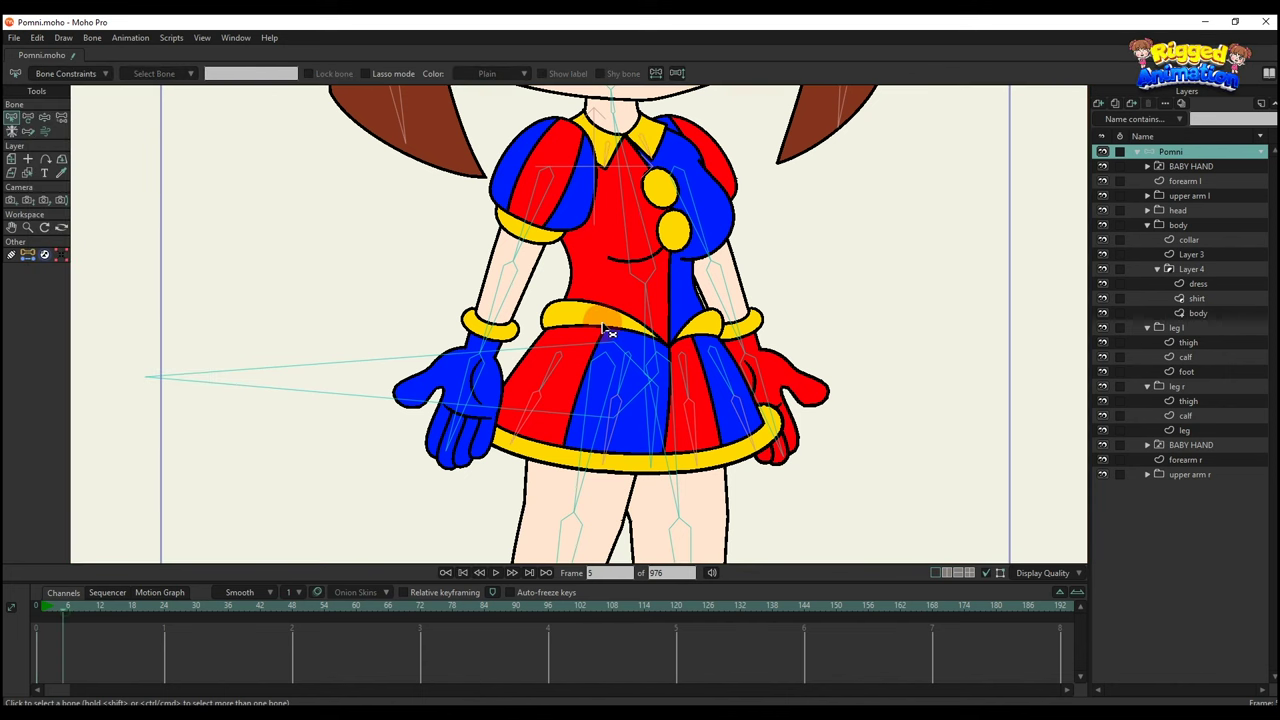
scroll(603, 345, "down", 3)
key("t")
key("z")
left_click_drag(419, 370, 557, 364)
left_click(36, 612)
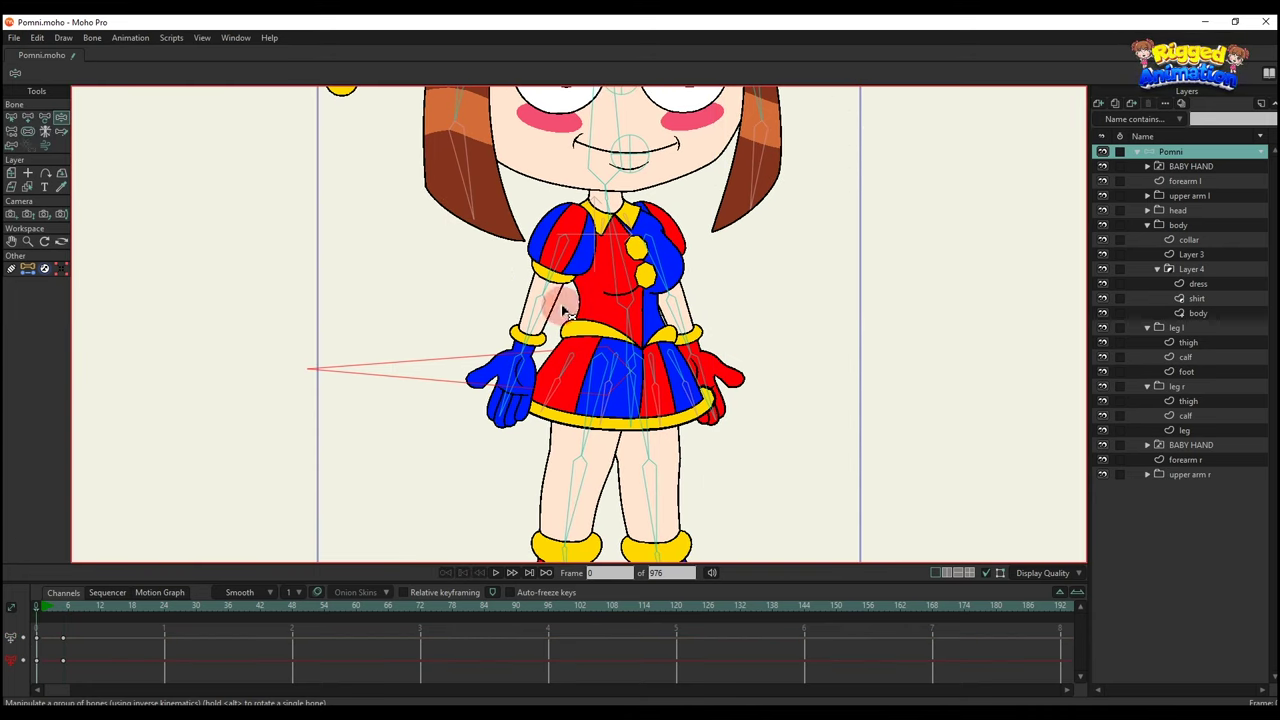
Release Layer 3, the shirt buttons, from any single bone with the Bind Layer tool.
scroll(562, 304, "up", 2)
right_click(660, 228, "alt")
left_click(782, 255)
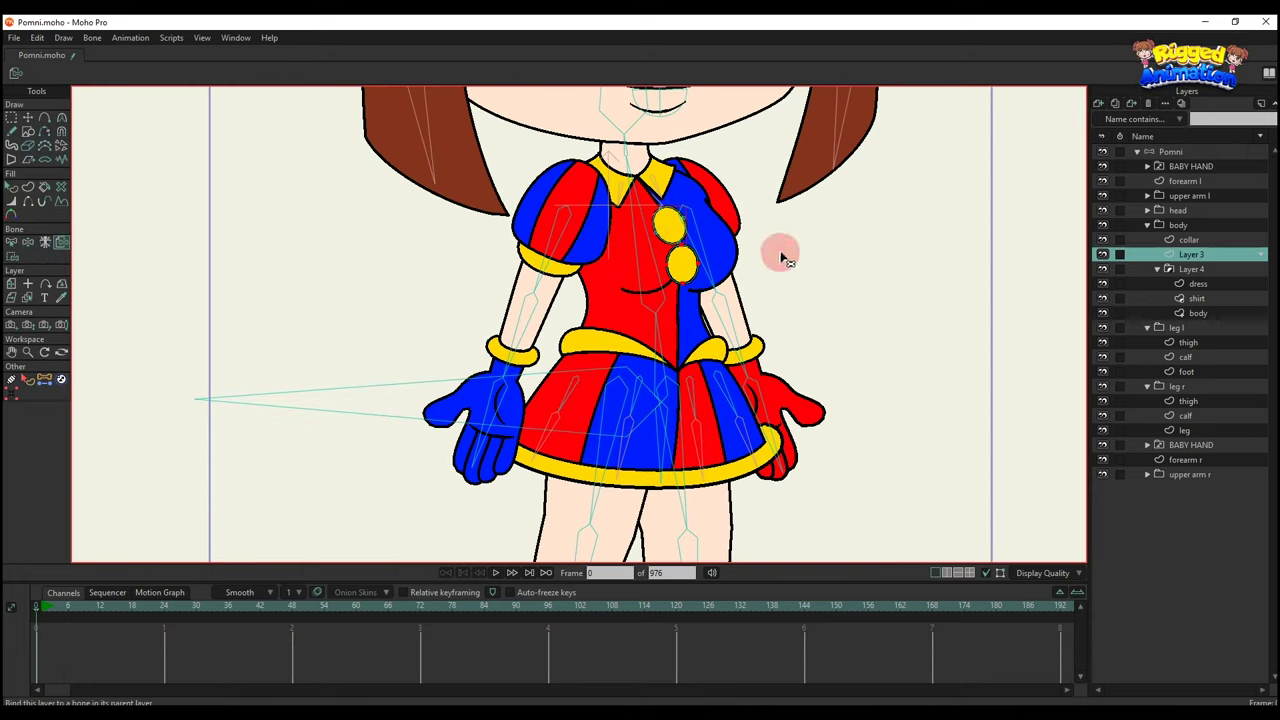
Select the Pomni layer, pose the upper spine bone B4 at frame 5 and play the animation to test the dynamics.
left_click(1190, 152)
left_click(64, 609)
scroll(543, 371, "down", 2)
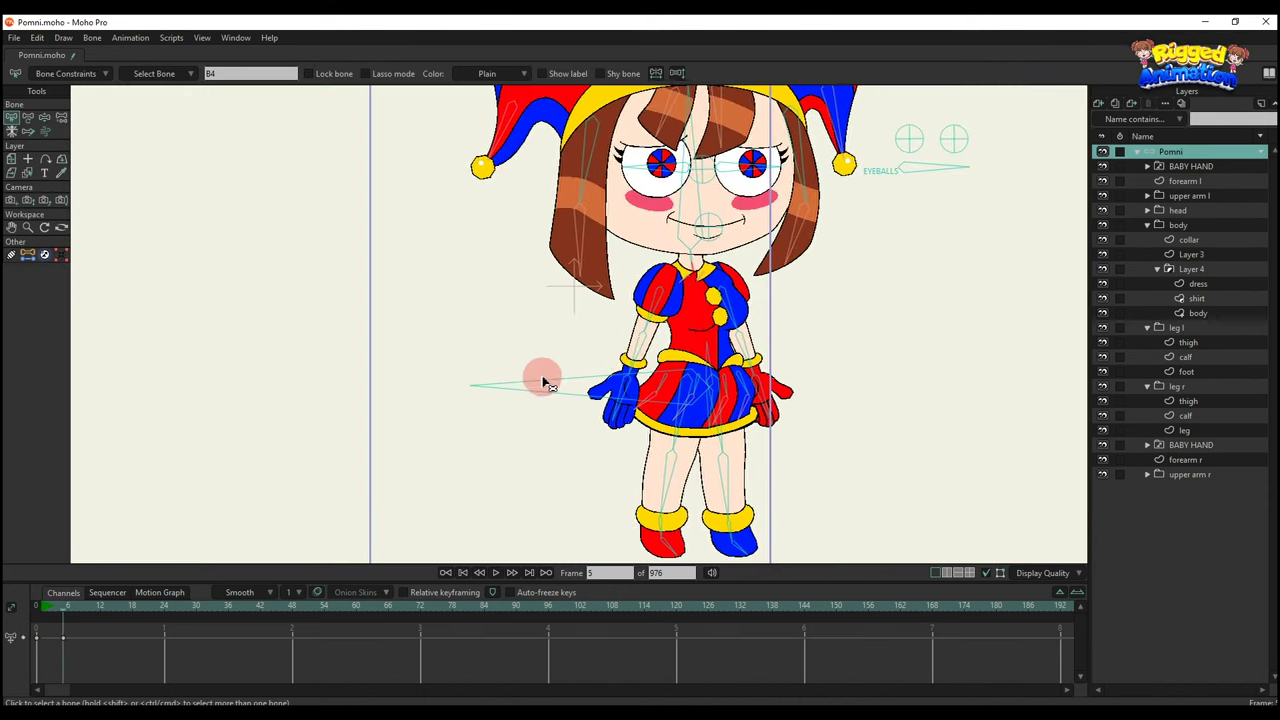
key("y")
key("t")
left_click(347, 497)
key("space")
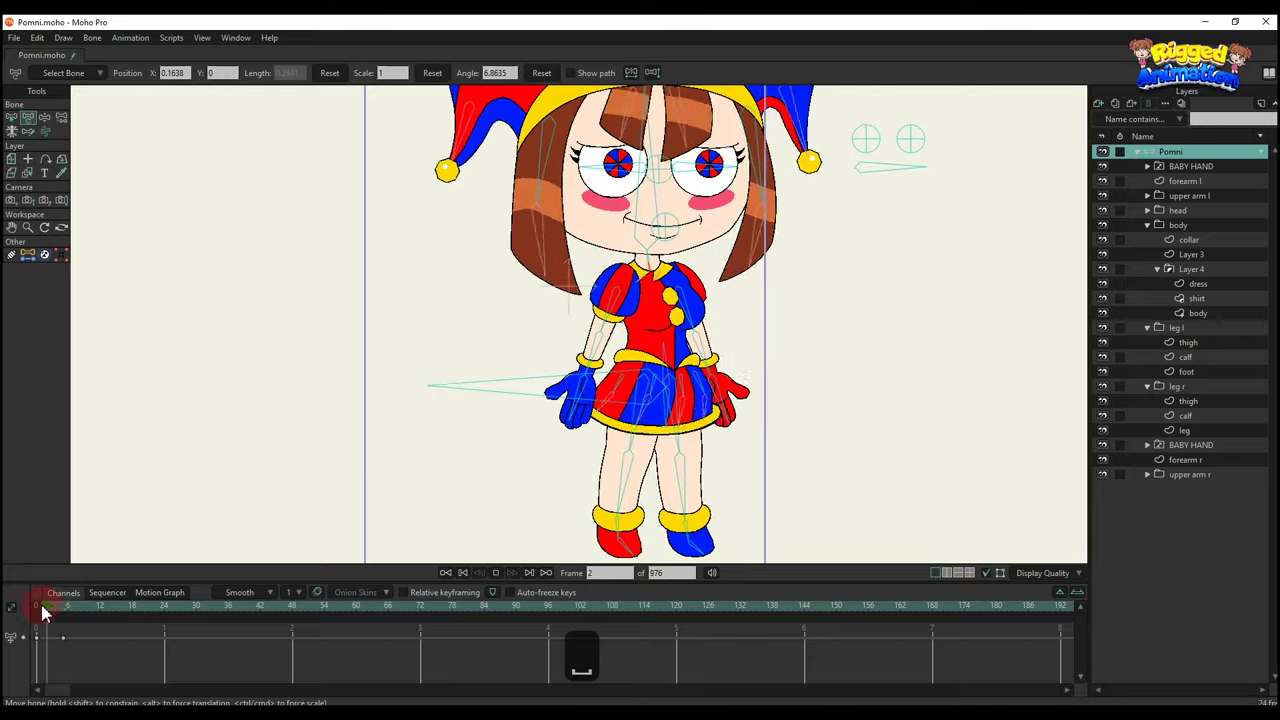
Bend the upper body and swing the arms at frame 7 to test how the shirt, collar and buttons follow.
scroll(708, 378, "up", 3)
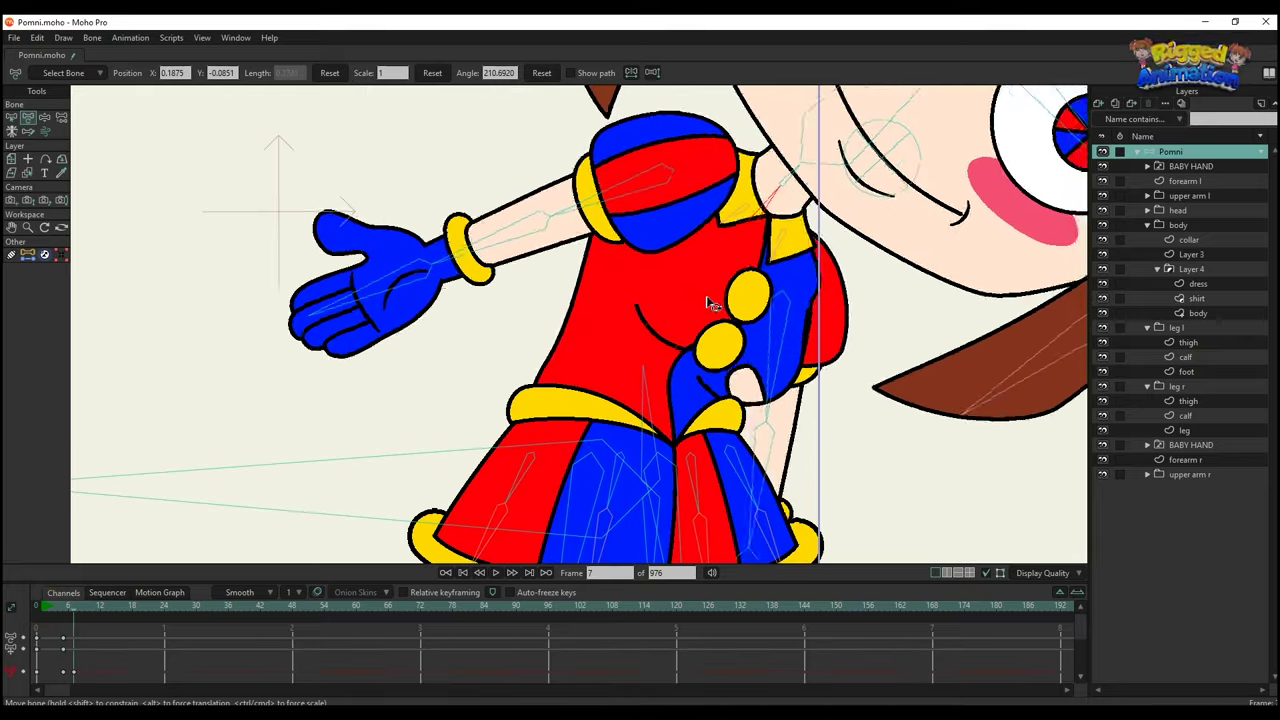
key("space")
left_click_drag(575, 271, 653, 285)
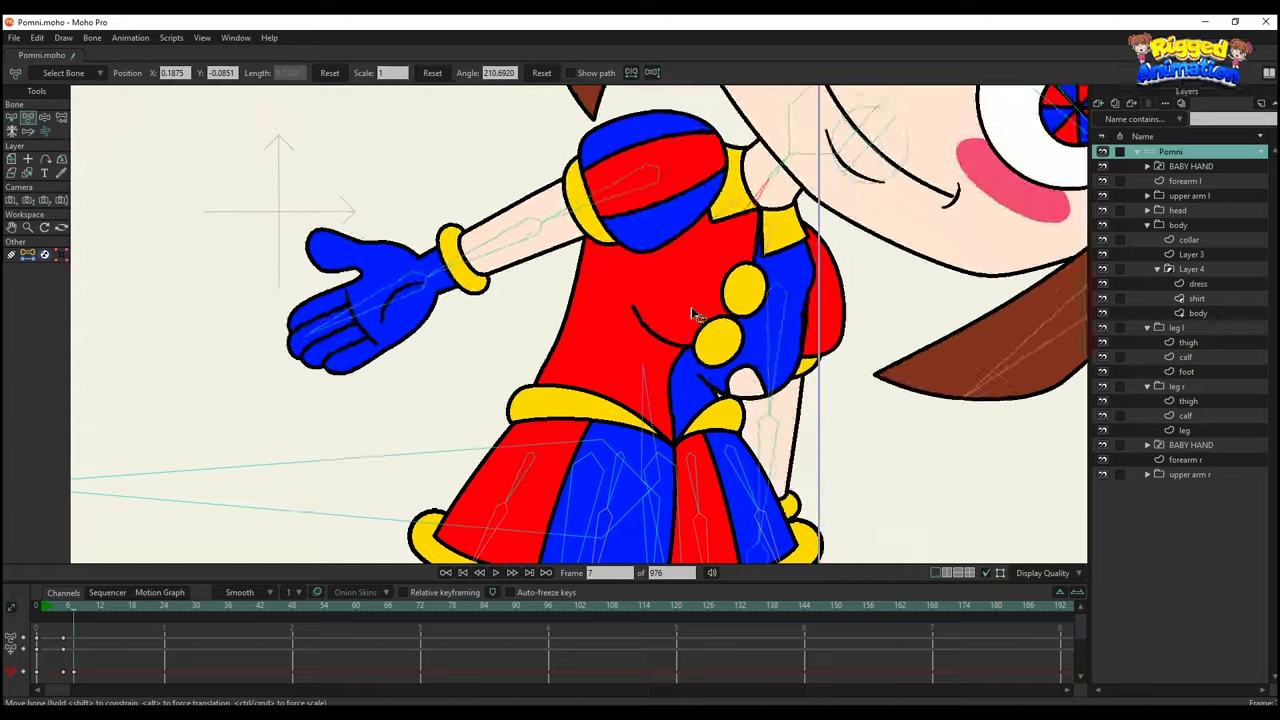
scroll(563, 277, "down", 3)
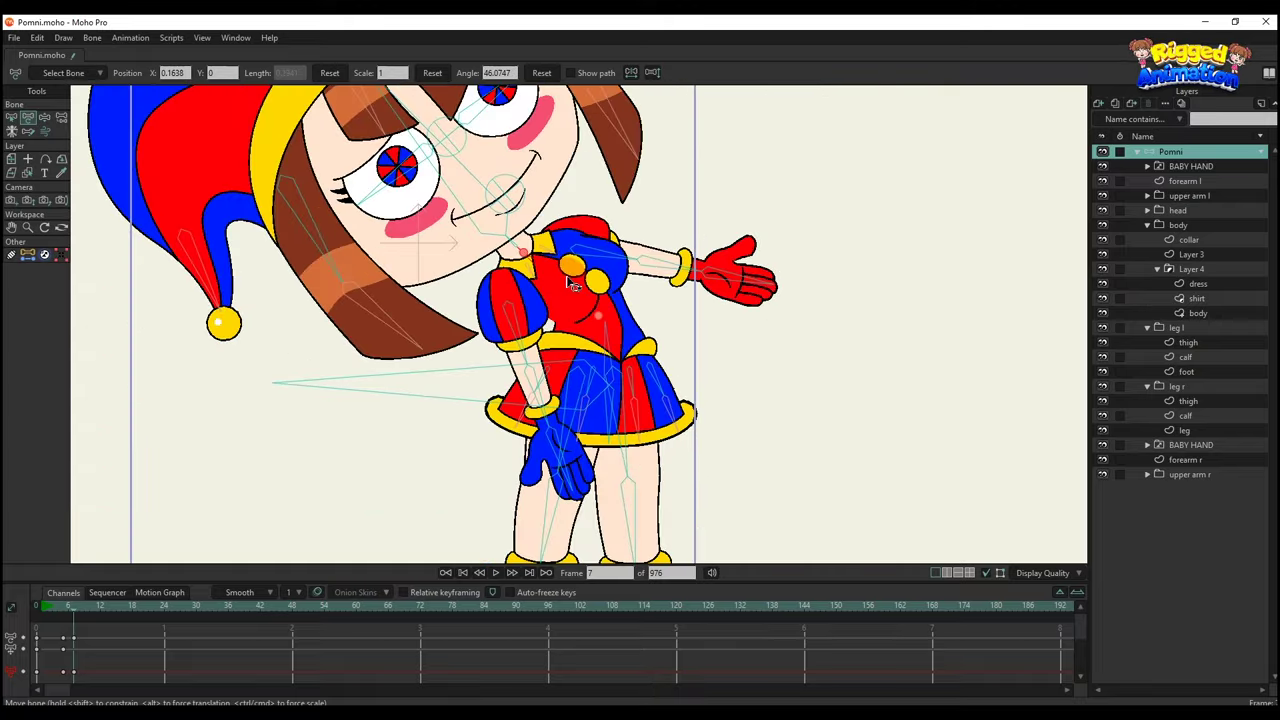
left_click_drag(571, 280, 621, 316)
Limit the upper spine bone B4 with angle constraints of -30 to 30 degrees.
left_click(11, 118)
left_click(48, 74)
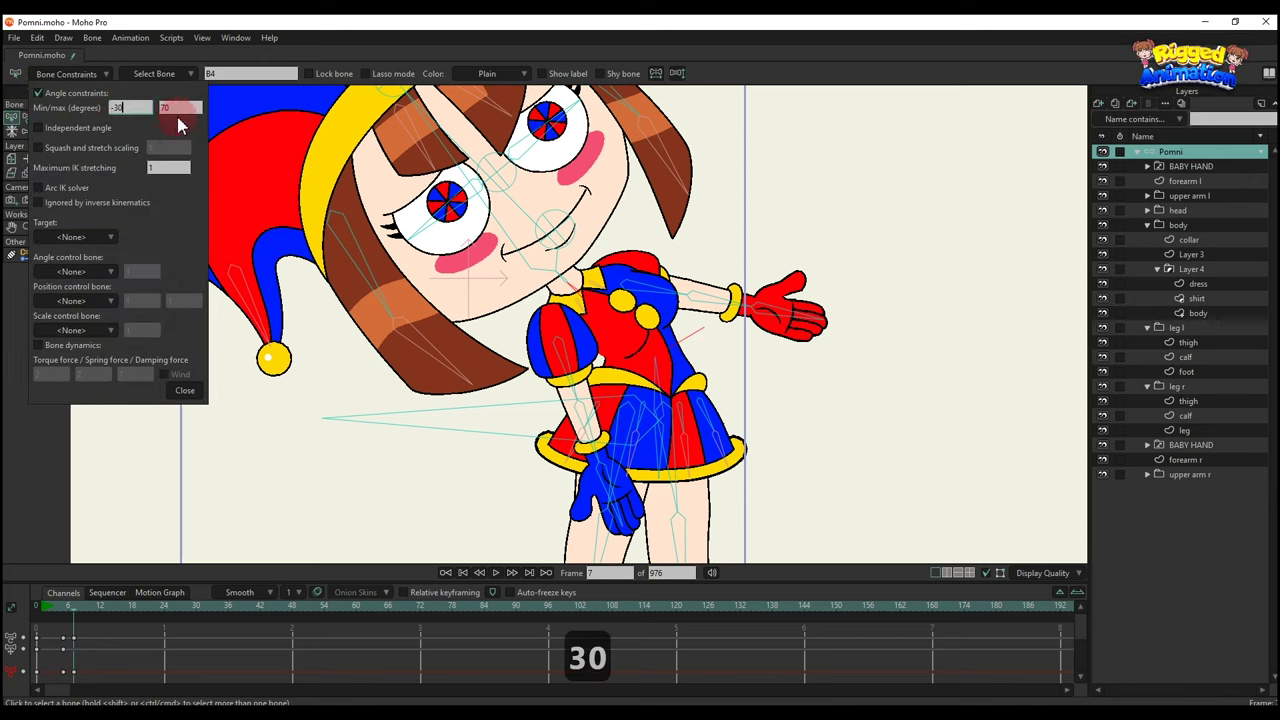
key("Return")
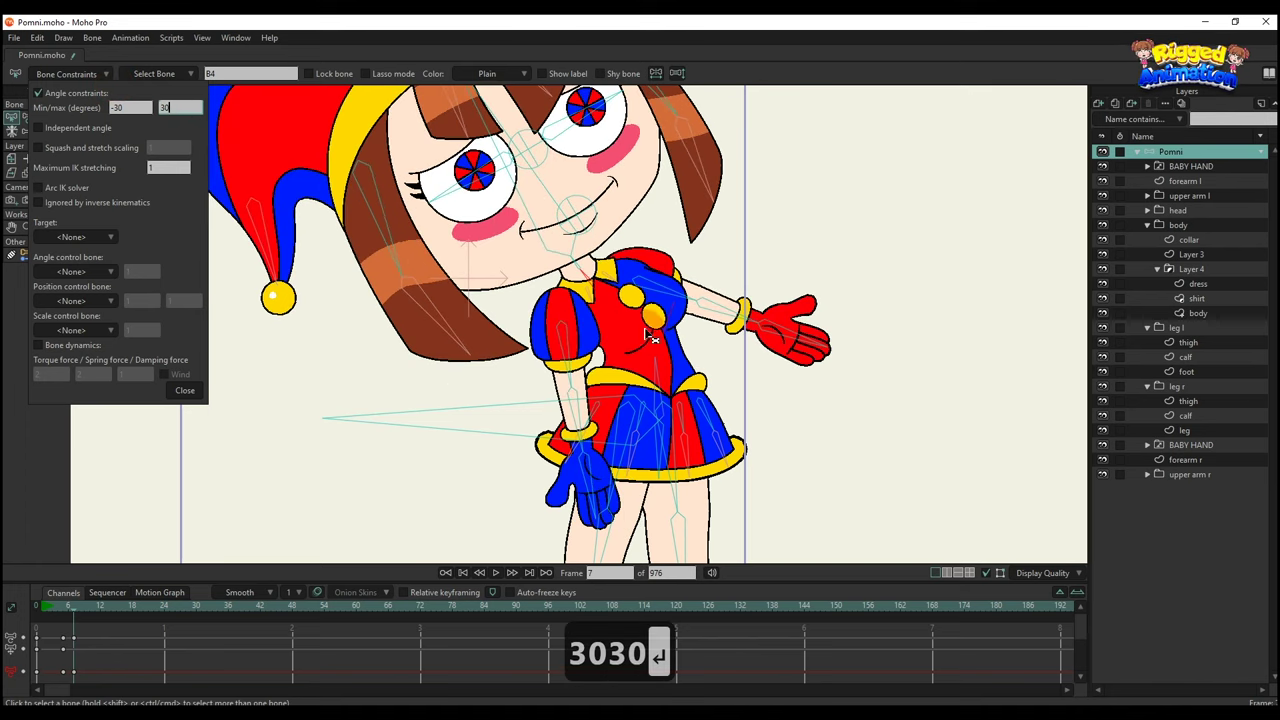
key("ctrl+k")
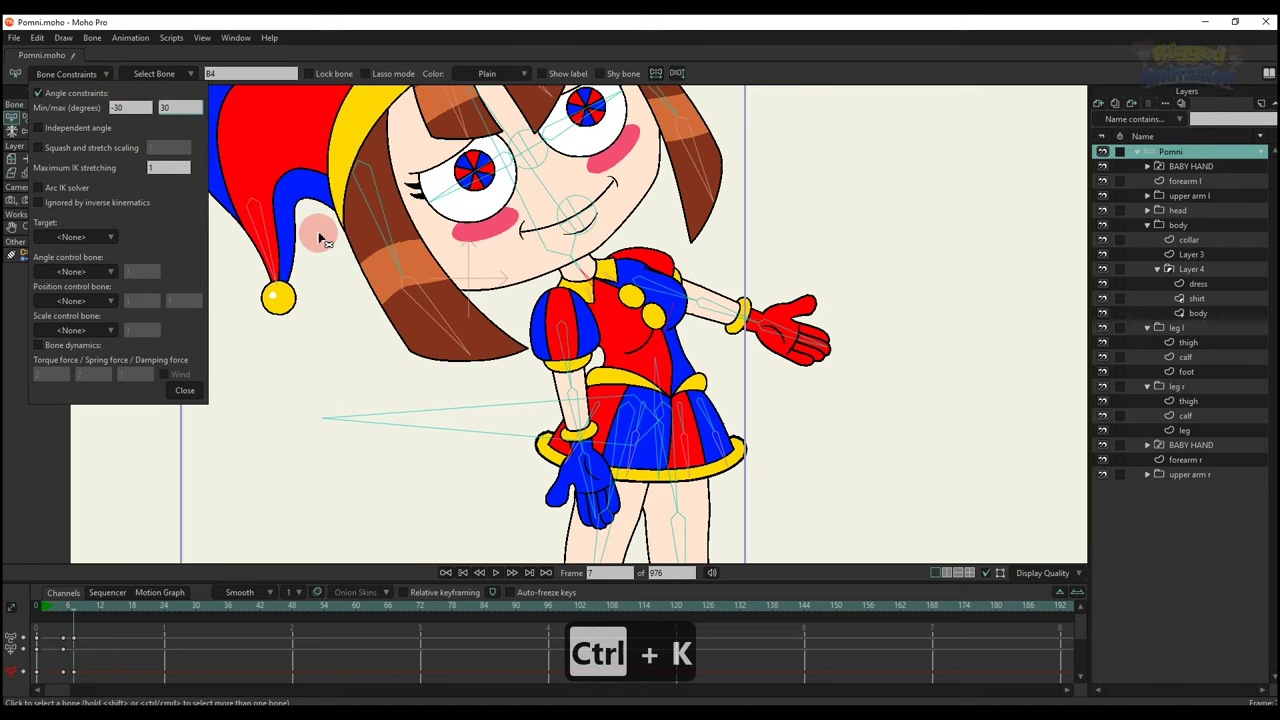
Create a smart bone action named B4 for the upper spine bone and bend the bone to one side at frame 24.
left_click(185, 390)
key("ctrl+k")
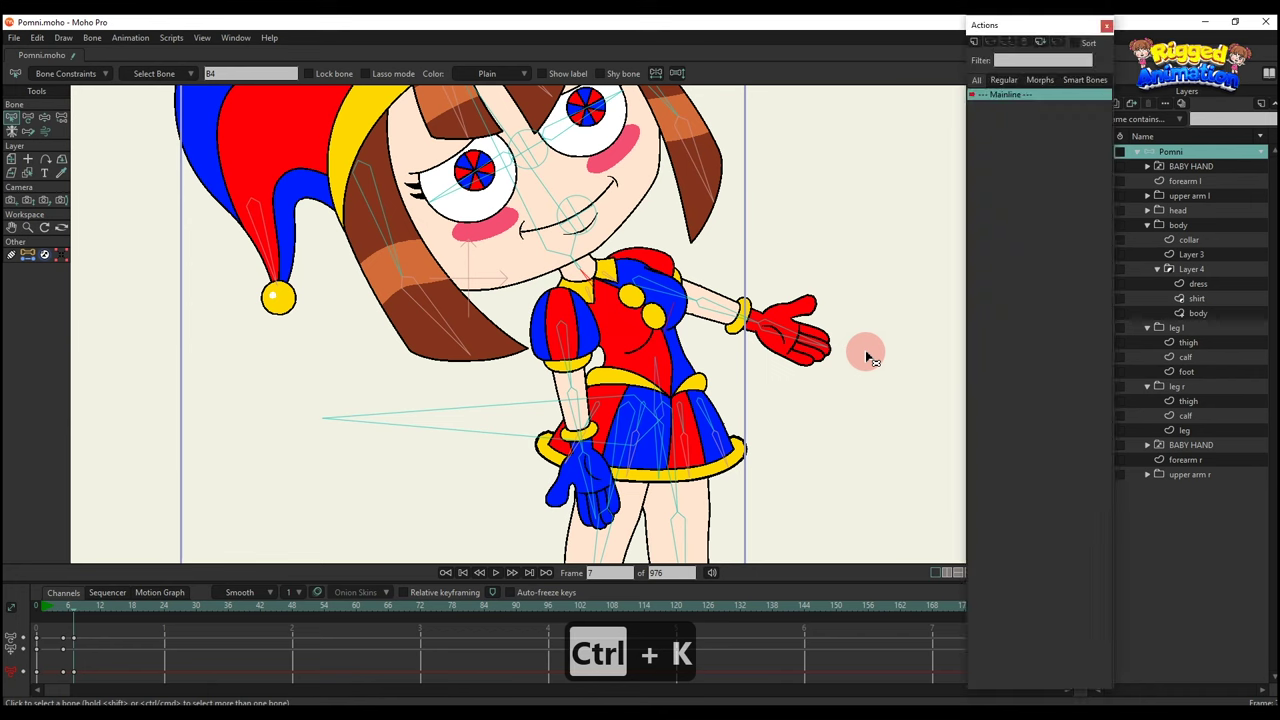
left_click(978, 50)
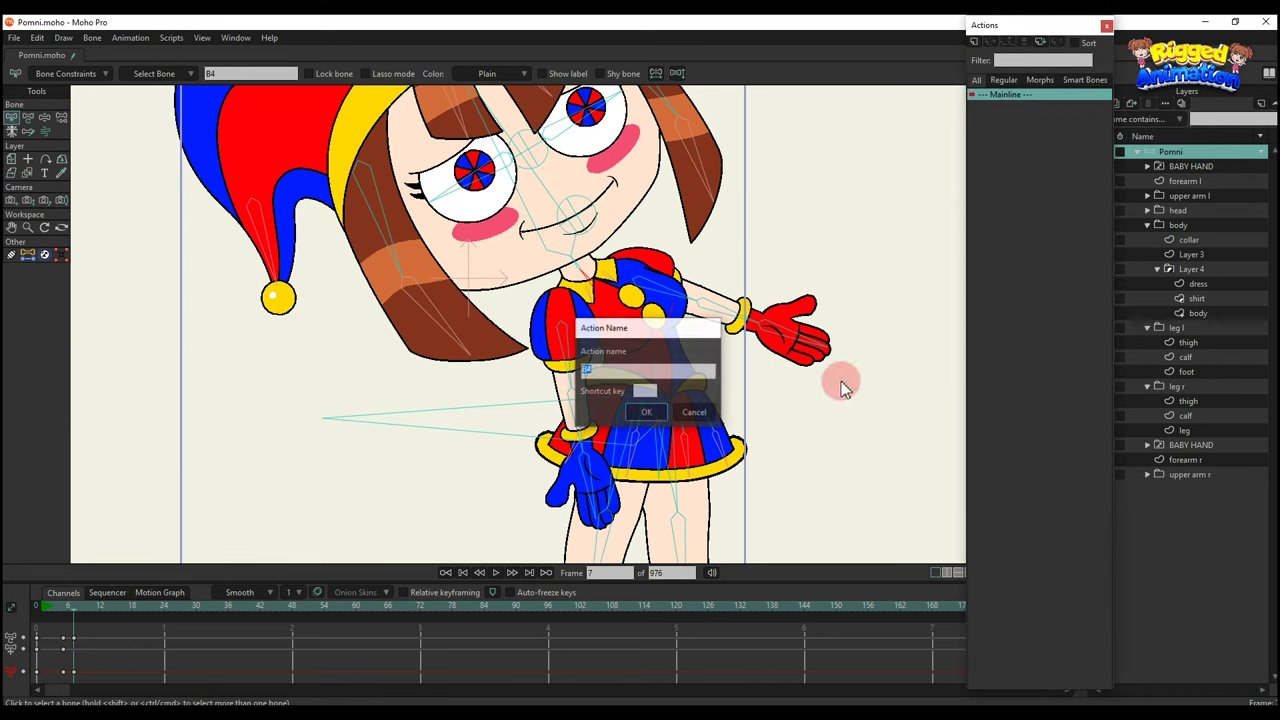
left_click(640, 410)
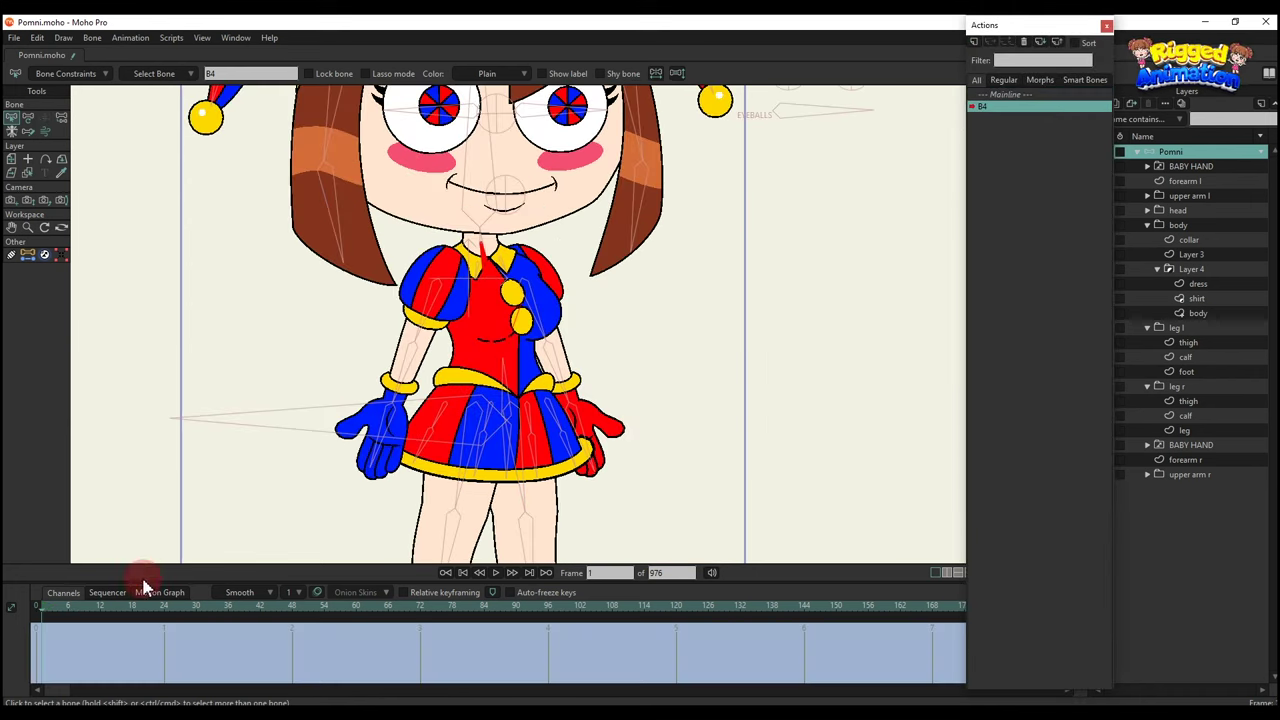
key("t")
left_click_drag(489, 327, 552, 330)
Reshape the shirt layer at frame 24 by adjusting the curvature and position of its waist points on the blue side.
scroll(541, 341, "up", 1)
scroll(700, 257, "up", 3)
right_click(745, 252, "alt")
key("t")
scroll(757, 284, "up", 2)
key("c")
key("t")
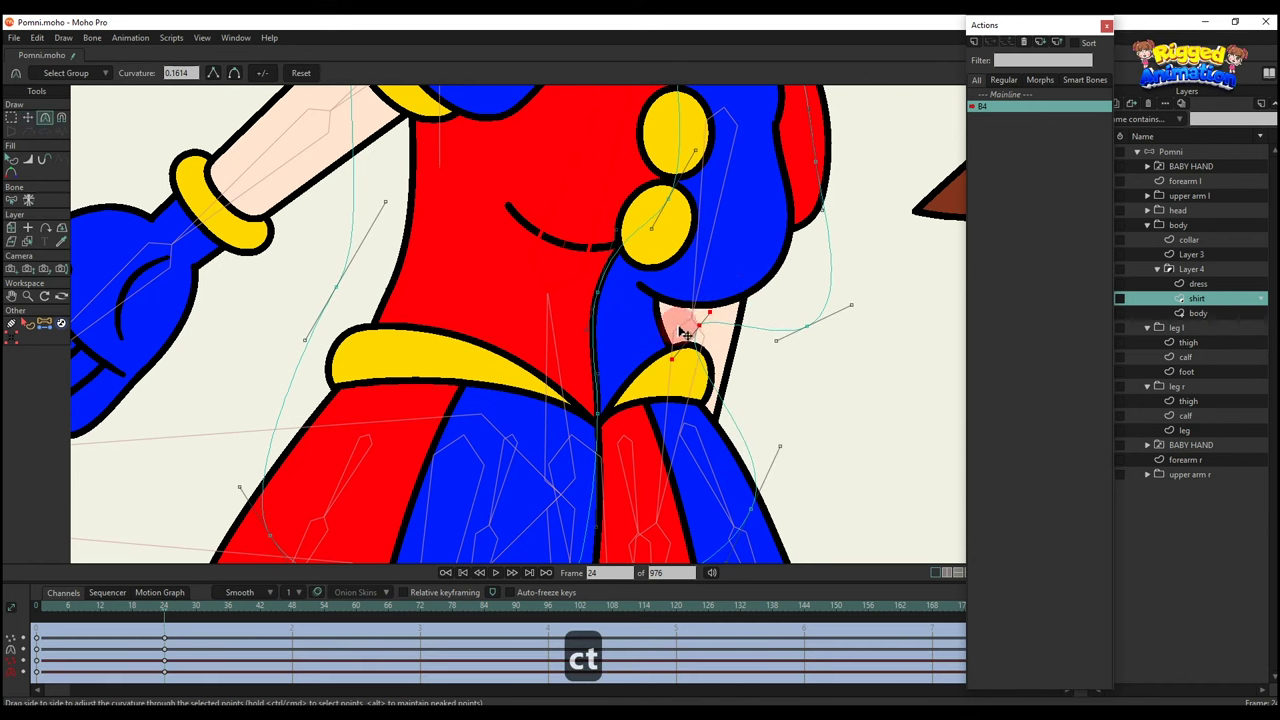
mouse_move(678, 328)
left_mouse_down()
mouse_move(677, 355)
mouse_move(698, 332)
left_mouse_up()
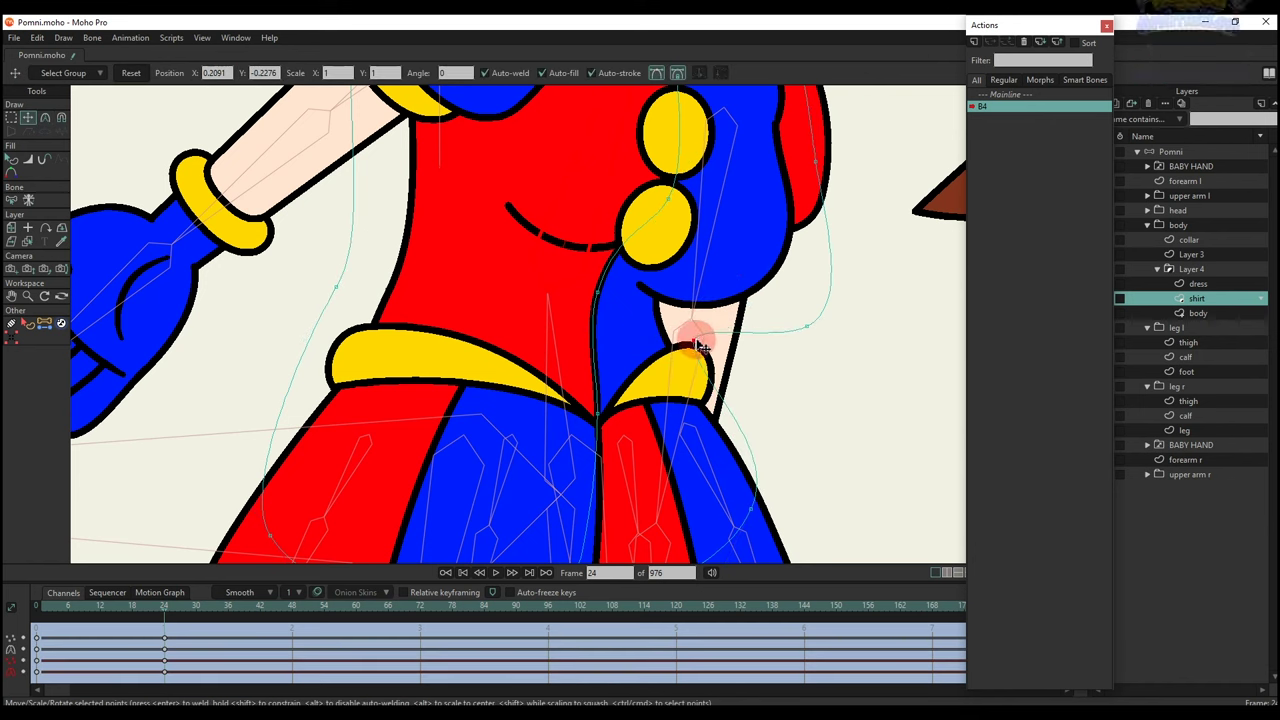
left_click(792, 327)
scroll(812, 300, "down", 1)
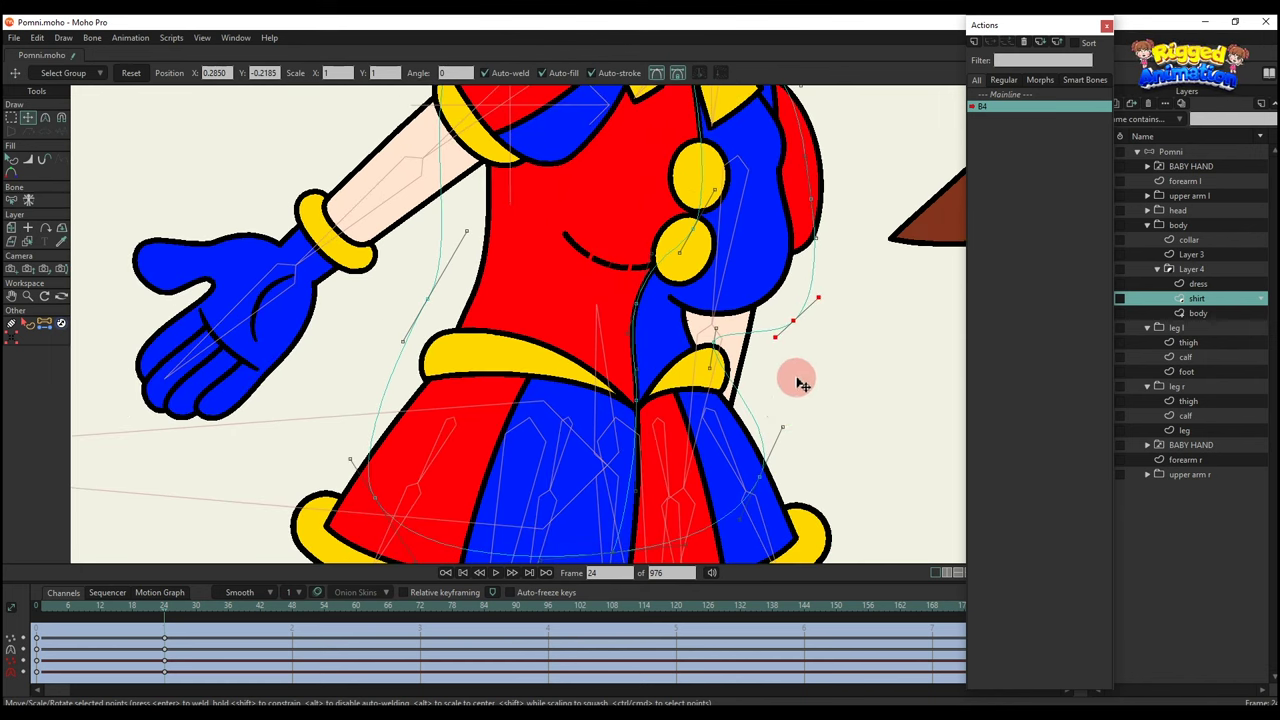
Scrub through the B4 action to check how the shirt deforms.
key("q")
scroll(770, 395, "down", 3)
left_click(122, 608)
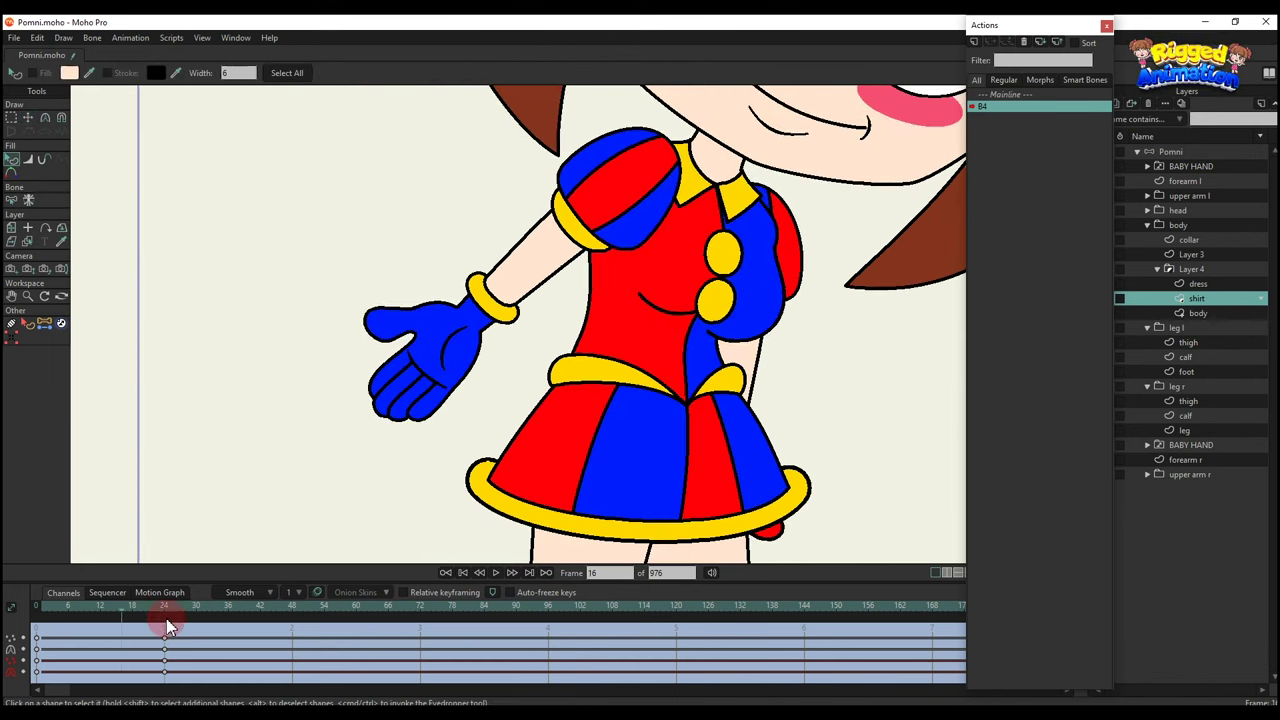
mouse_move(166, 618)
left_mouse_down()
mouse_move(46, 611)
mouse_move(156, 630)
left_mouse_up()
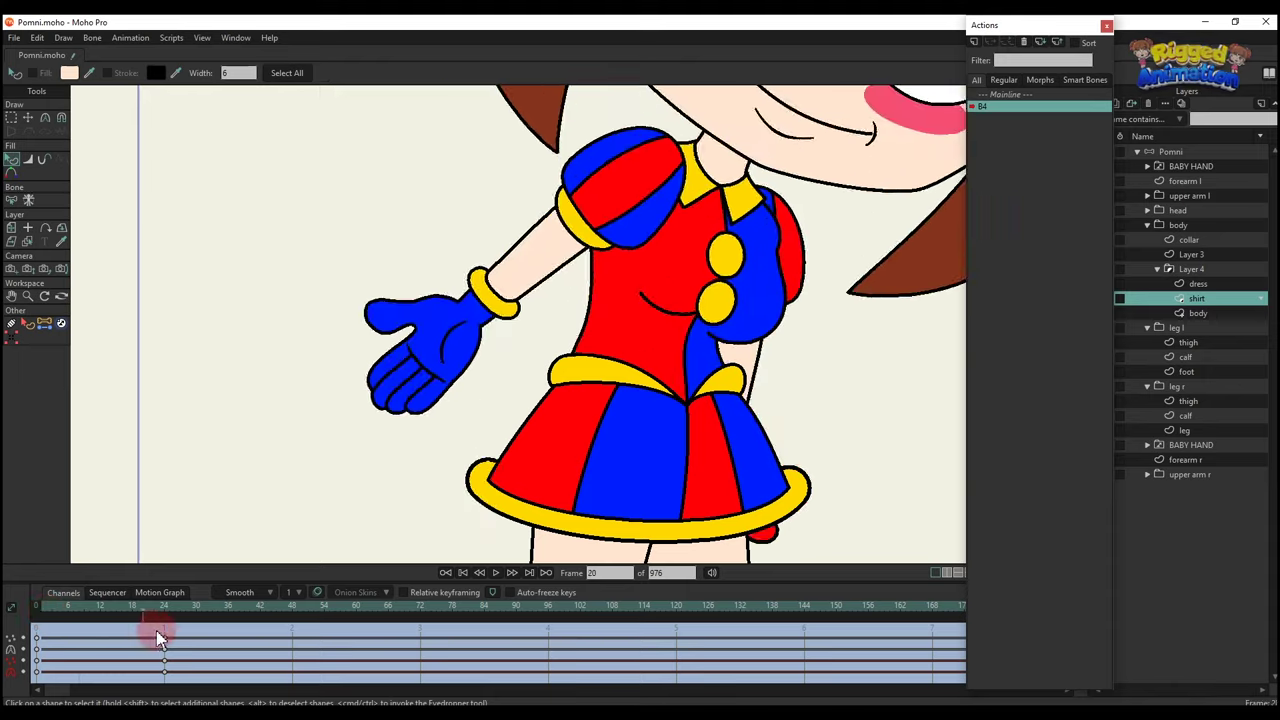
From the mainline, create the opposite action B4 2 for the upper spine bone and bend it to 36.8635 degrees at frame 24.
left_click(1012, 95)
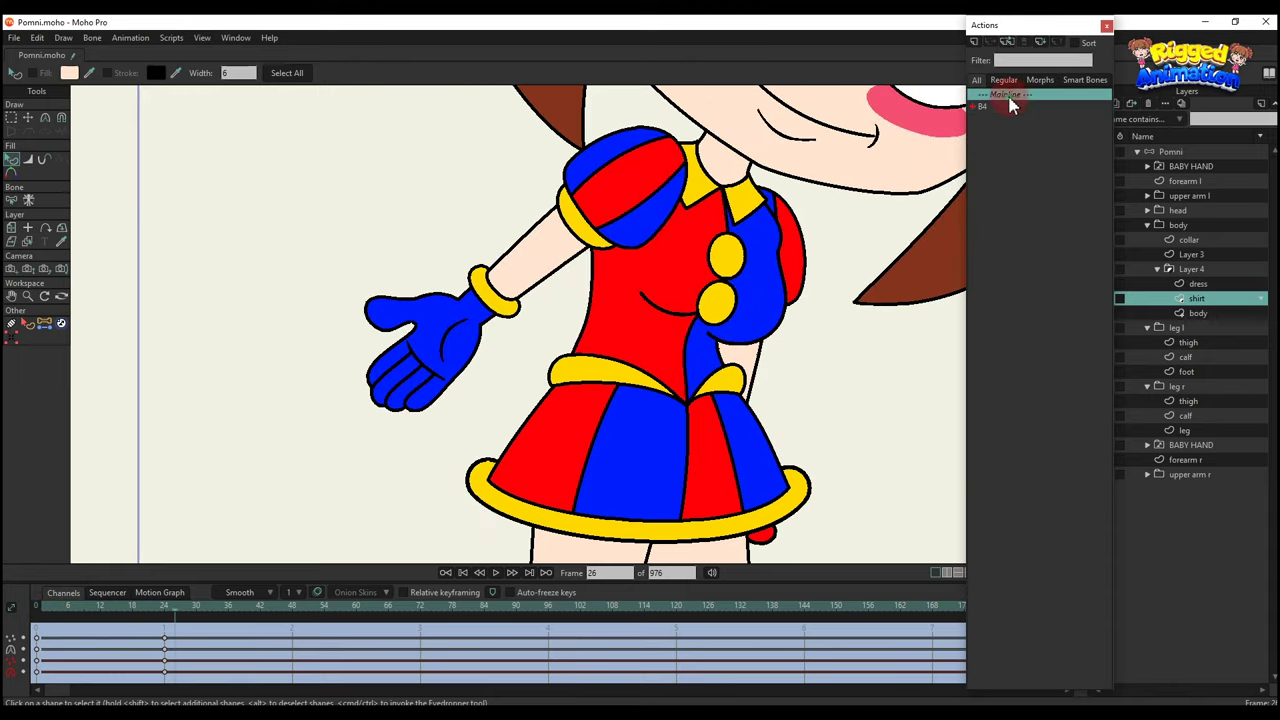
left_click(1170, 151)
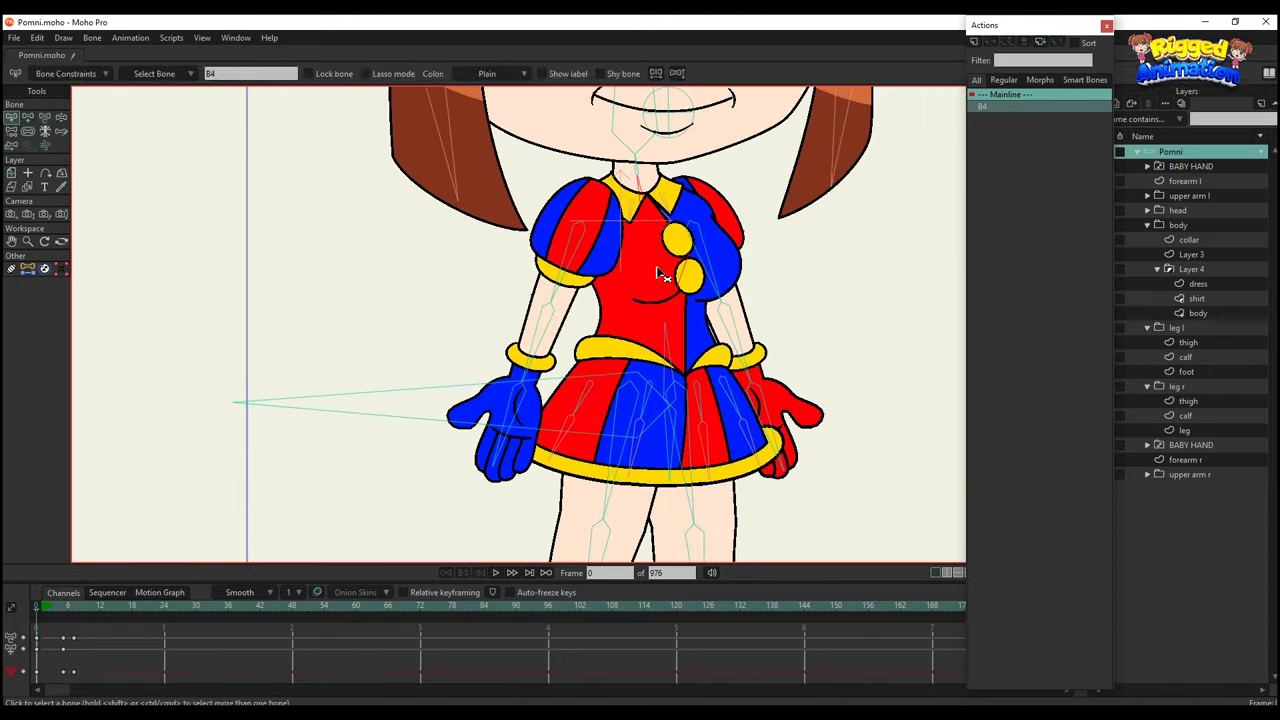
key("t")
left_click(974, 42)
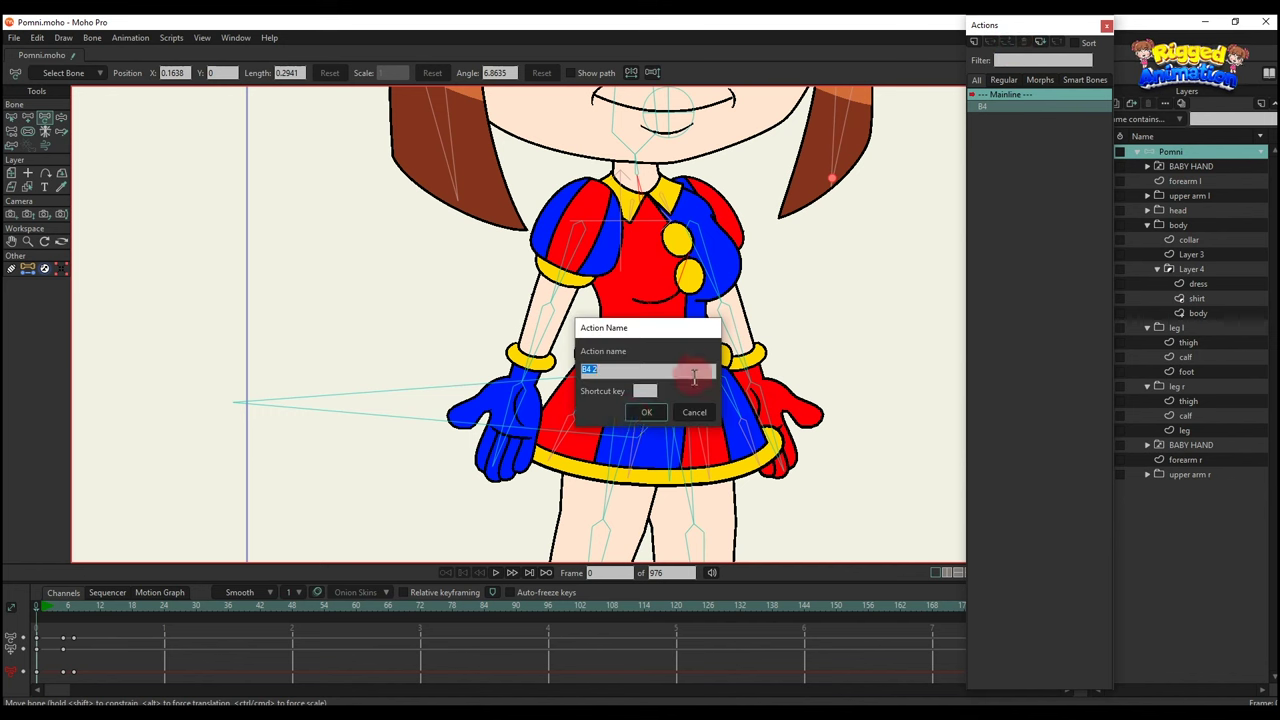
left_click(643, 415)
left_click(164, 606)
key("t")
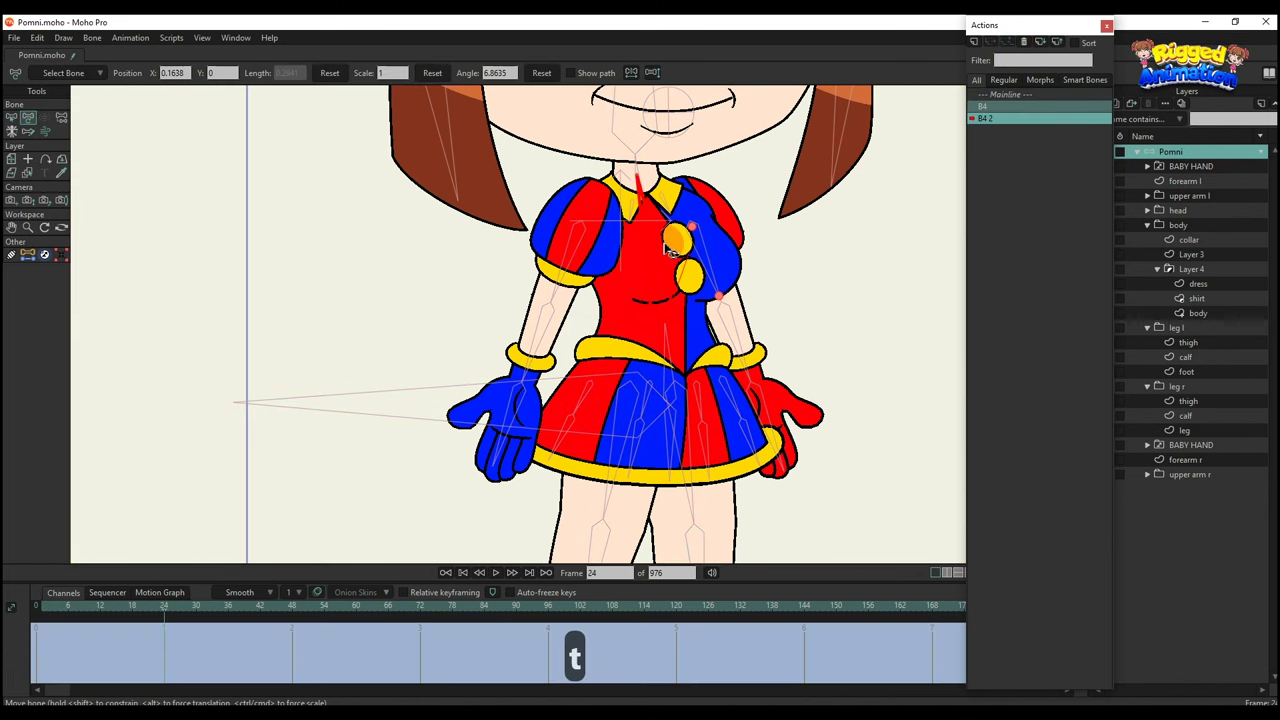
left_click_drag(668, 248, 628, 312)
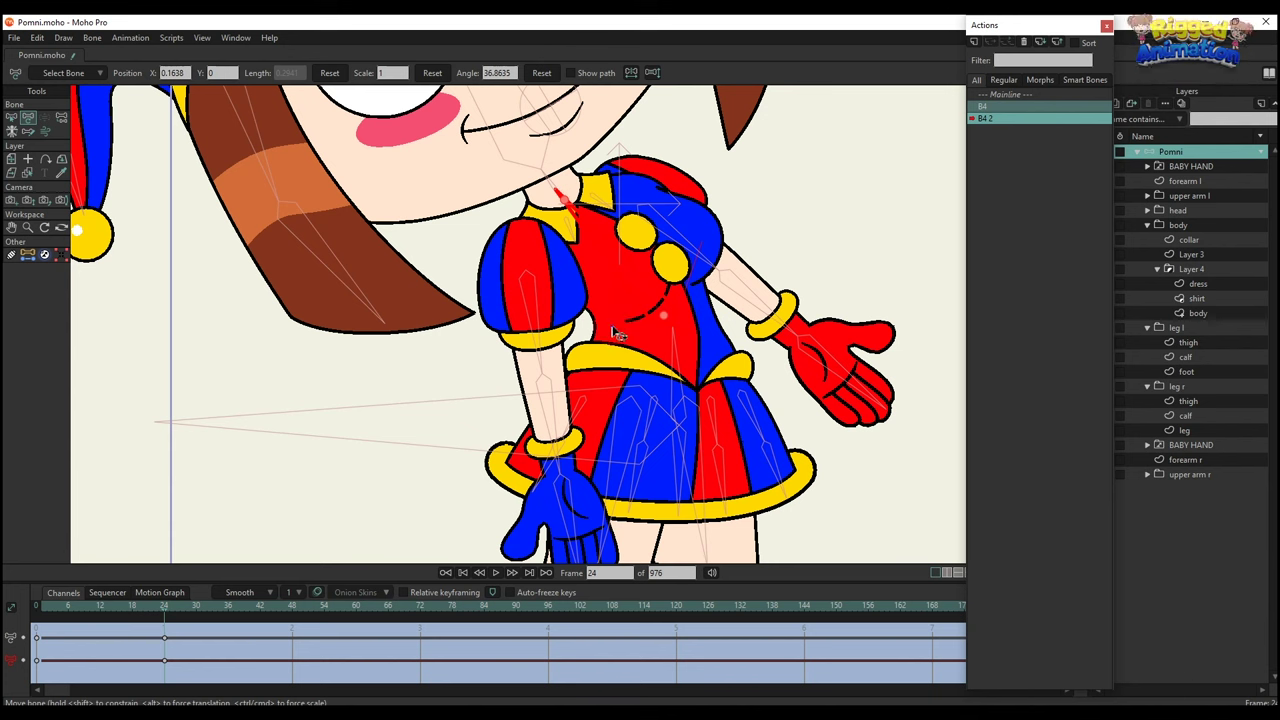
Select the body layer and delete the stray point-motion keyframes from the B4 2 action.
right_click(613, 332, "alt")
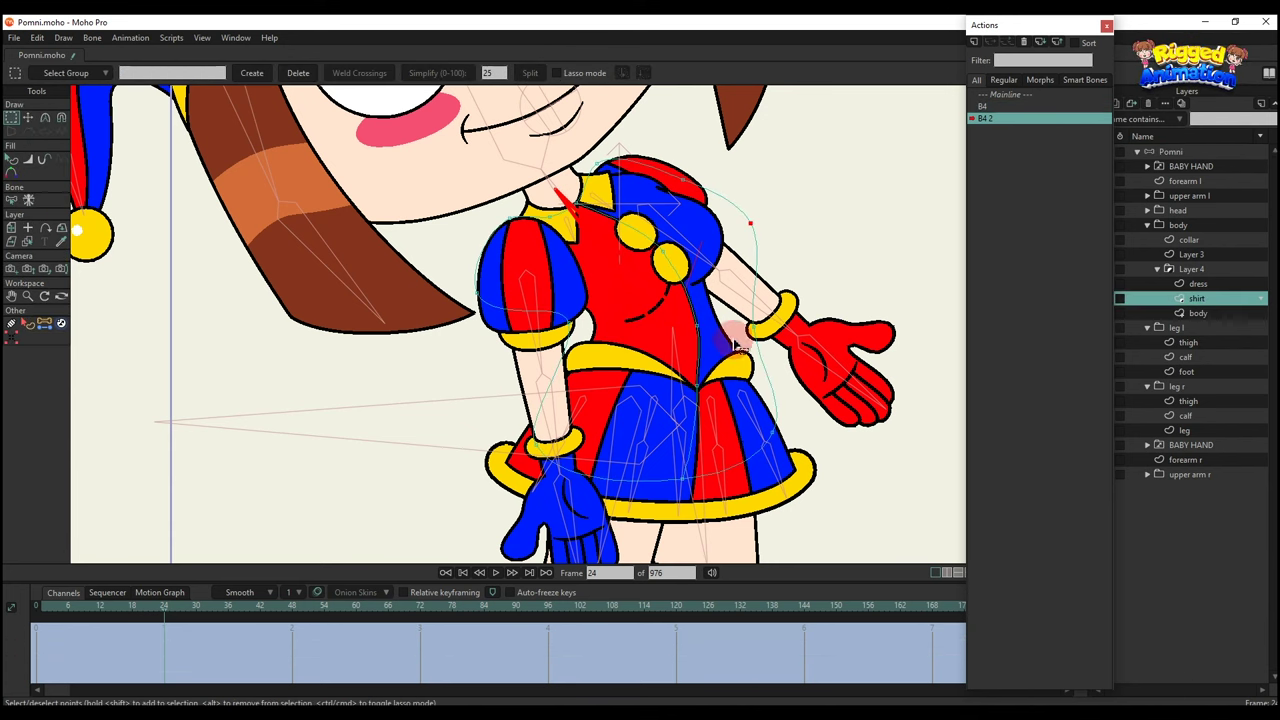
left_click(1190, 314)
key("t")
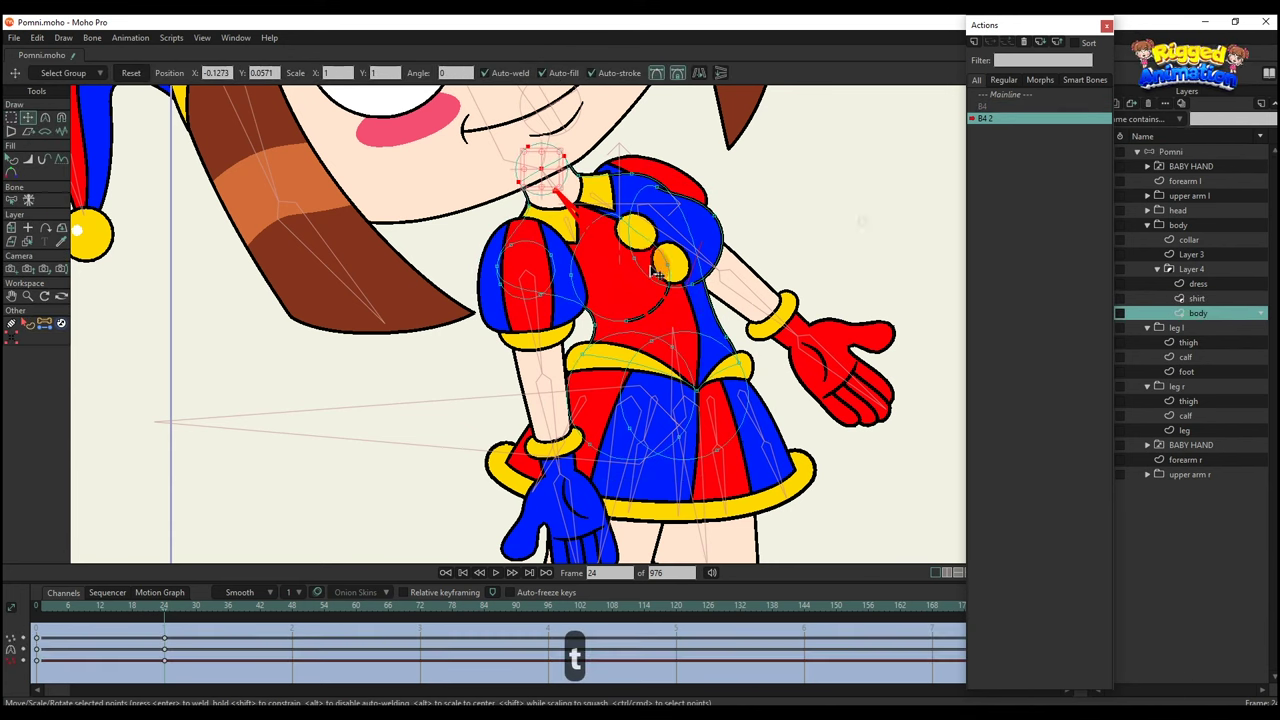
scroll(540, 363, "up", 3)
scroll(540, 363, "up", 2)
scroll(537, 408, "down", 5)
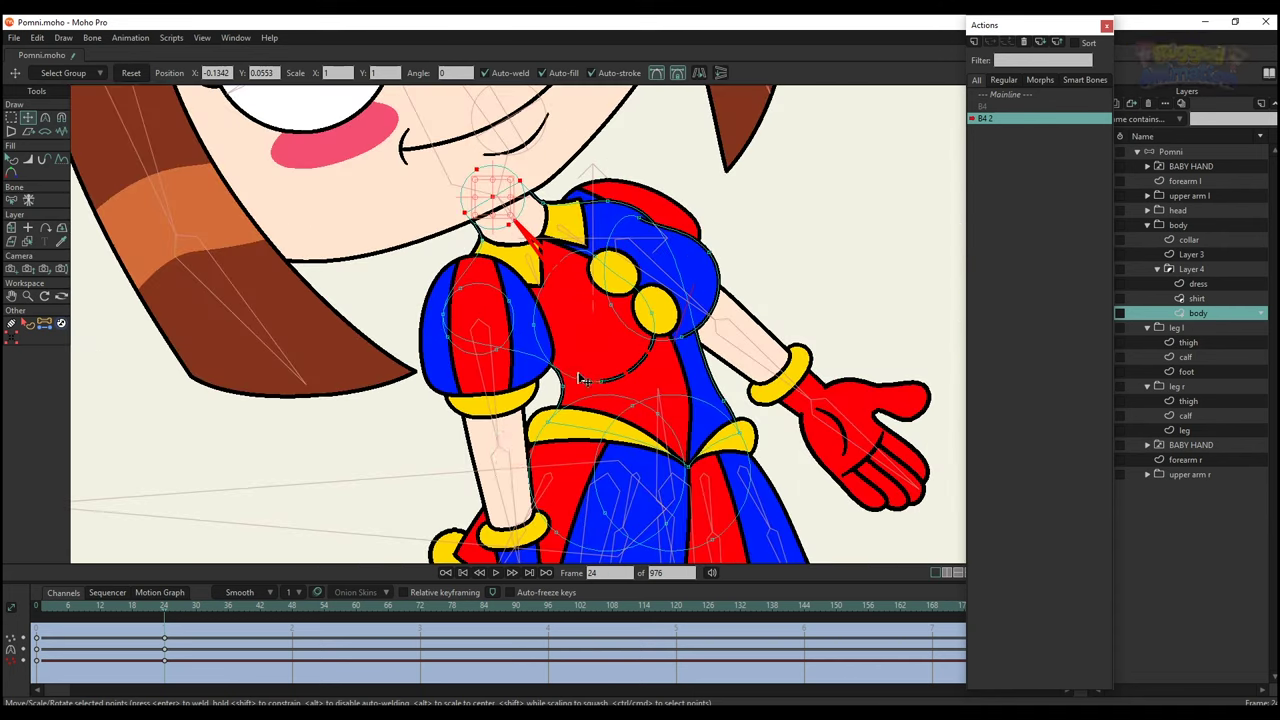
left_click_drag(188, 664, 126, 614)
key("BackSpace")
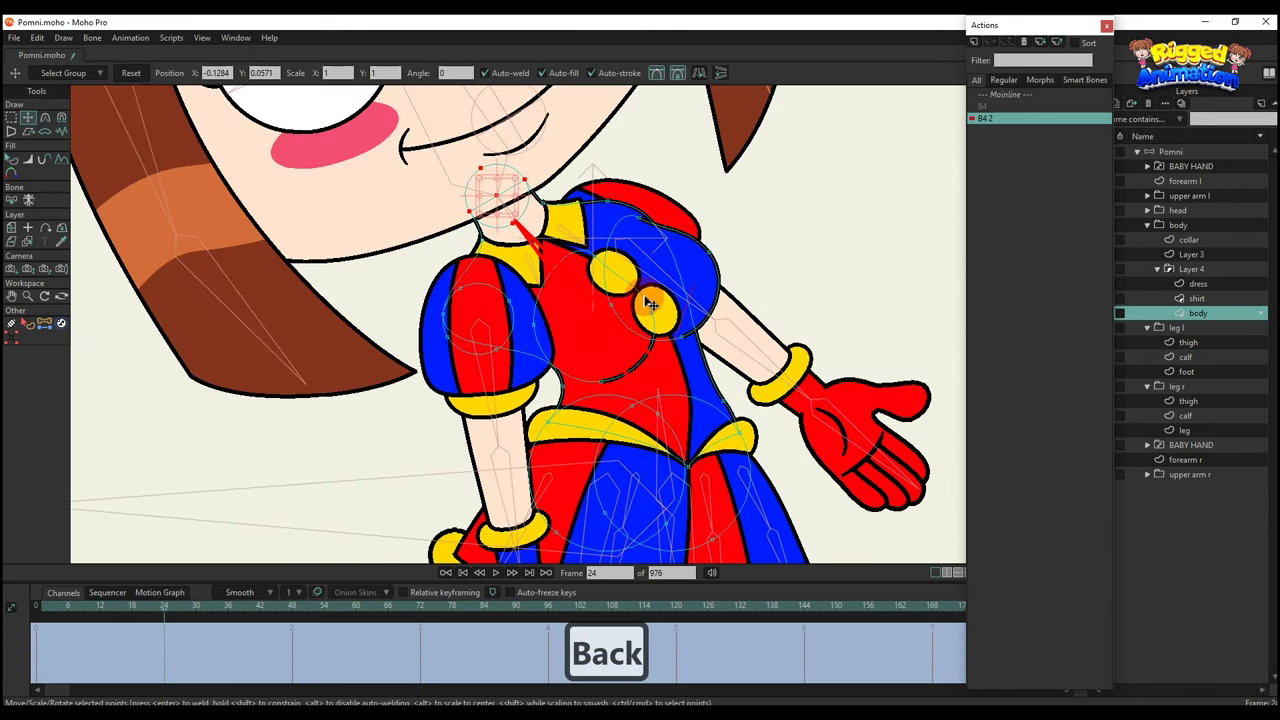
Reshape both waist edges of the body layer at frame 24 with curvature and point moves, and scrub the action to check.
key("b")
key("g")
scroll(560, 385, "up", 3)
key("t")
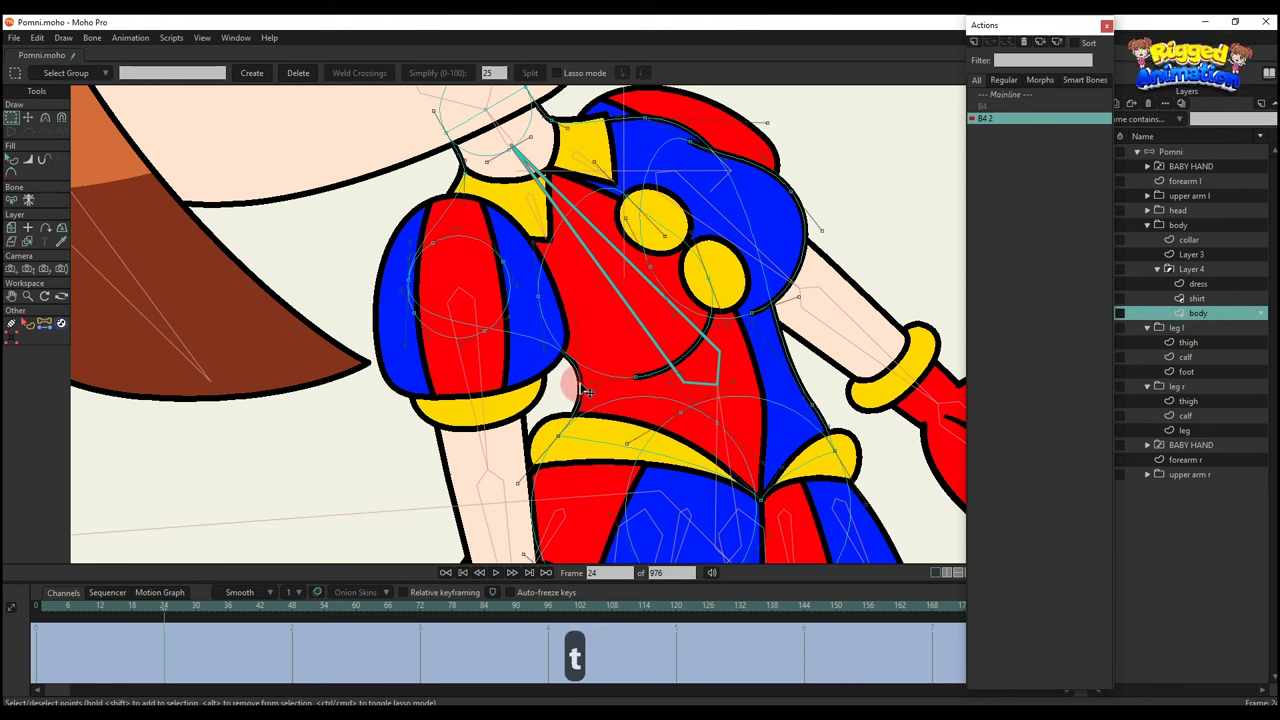
key("c")
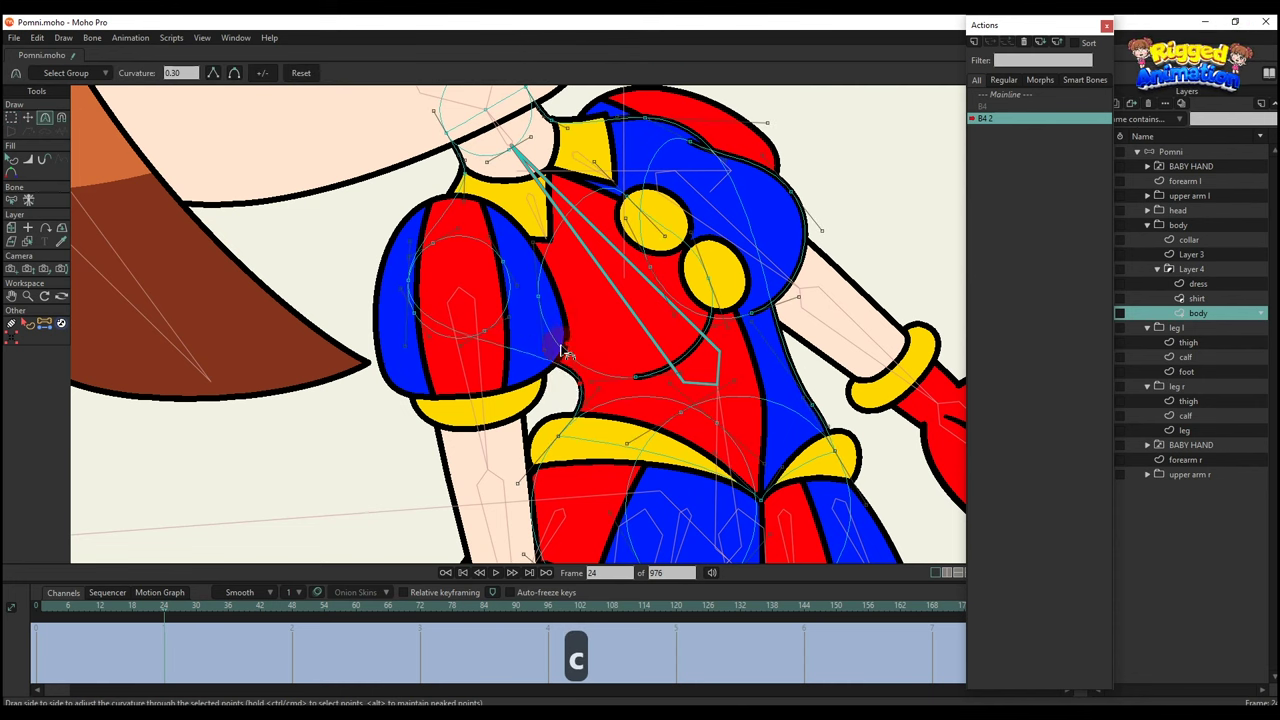
key("t")
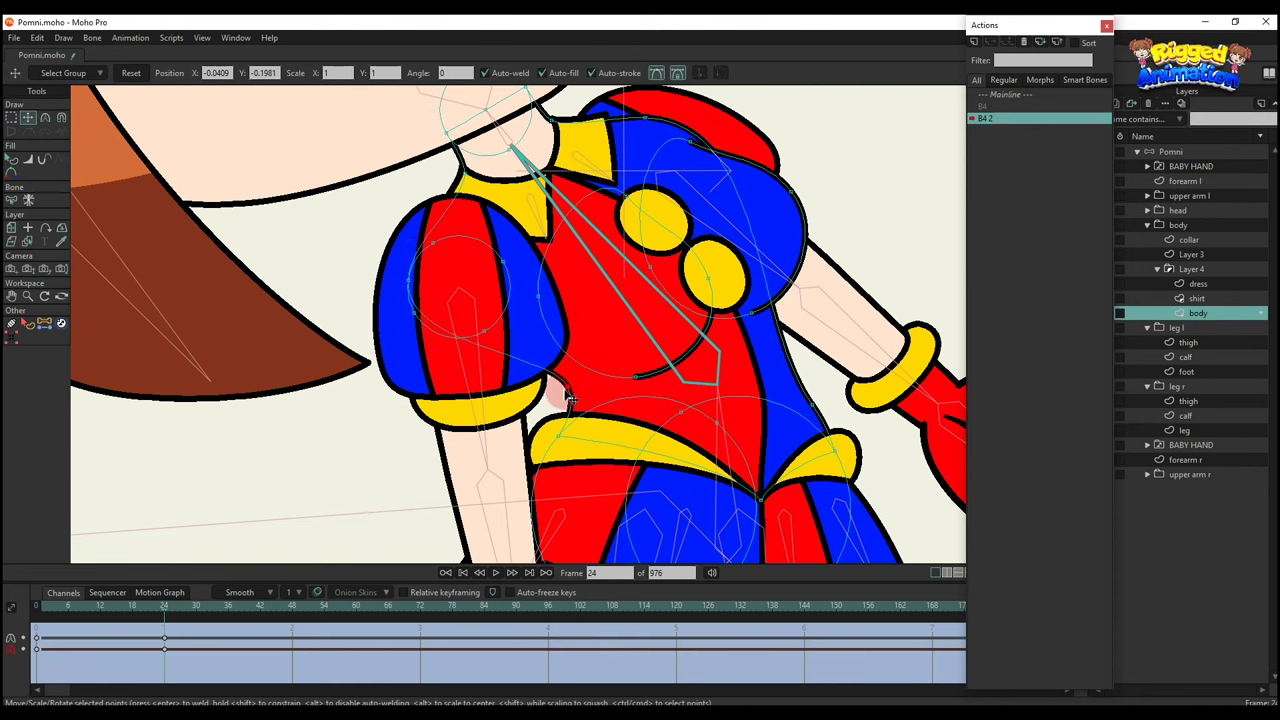
scroll(823, 425, "up", 5)
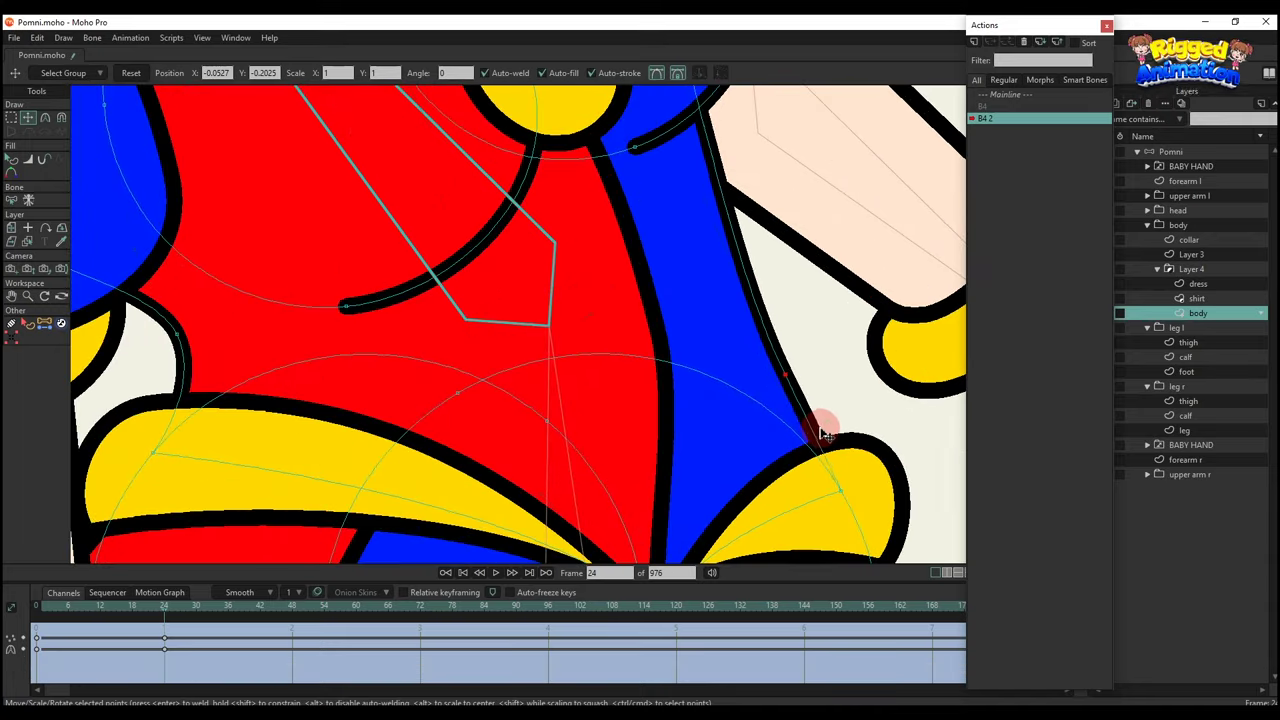
scroll(814, 410, "down", 5)
key("q")
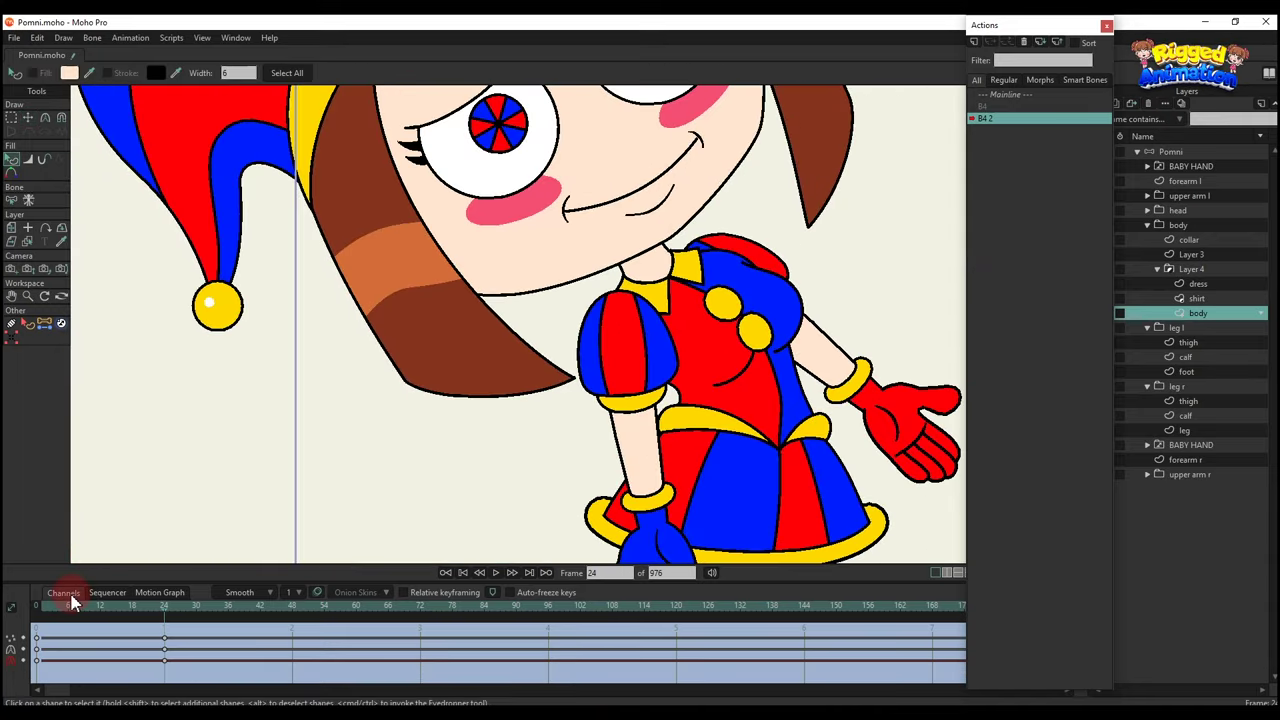
left_click_drag(68, 607, 148, 632)
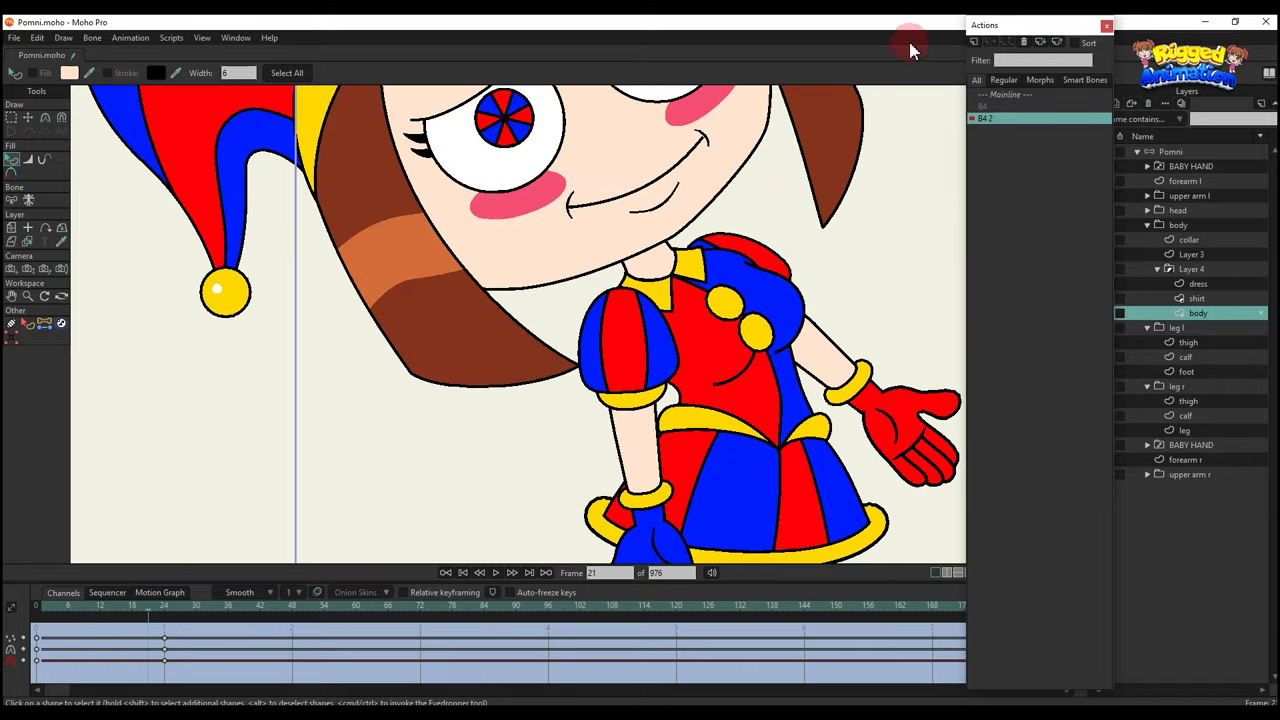
Return to the mainline, delete the Pomni layer's test keyframes and save the project.
left_click(1000, 94)
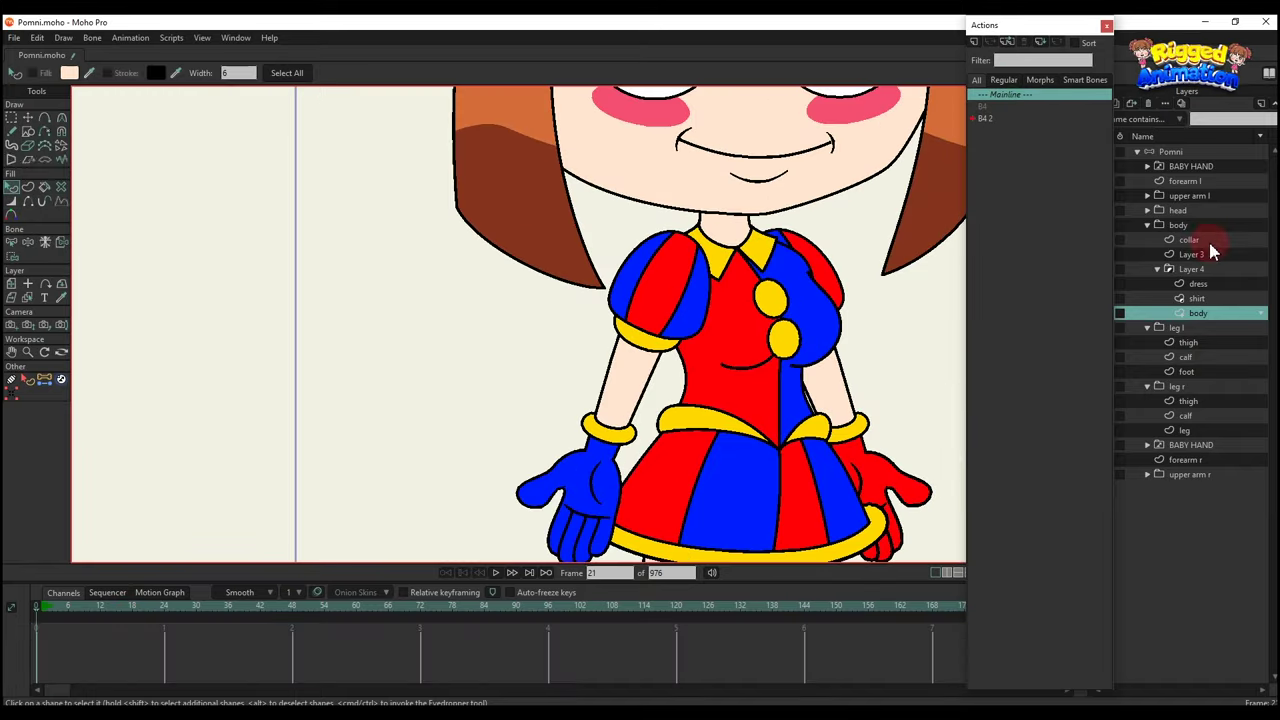
left_click(1181, 153)
scroll(586, 361, "down", 3)
key("BackSpace")
key("ctrl+s")
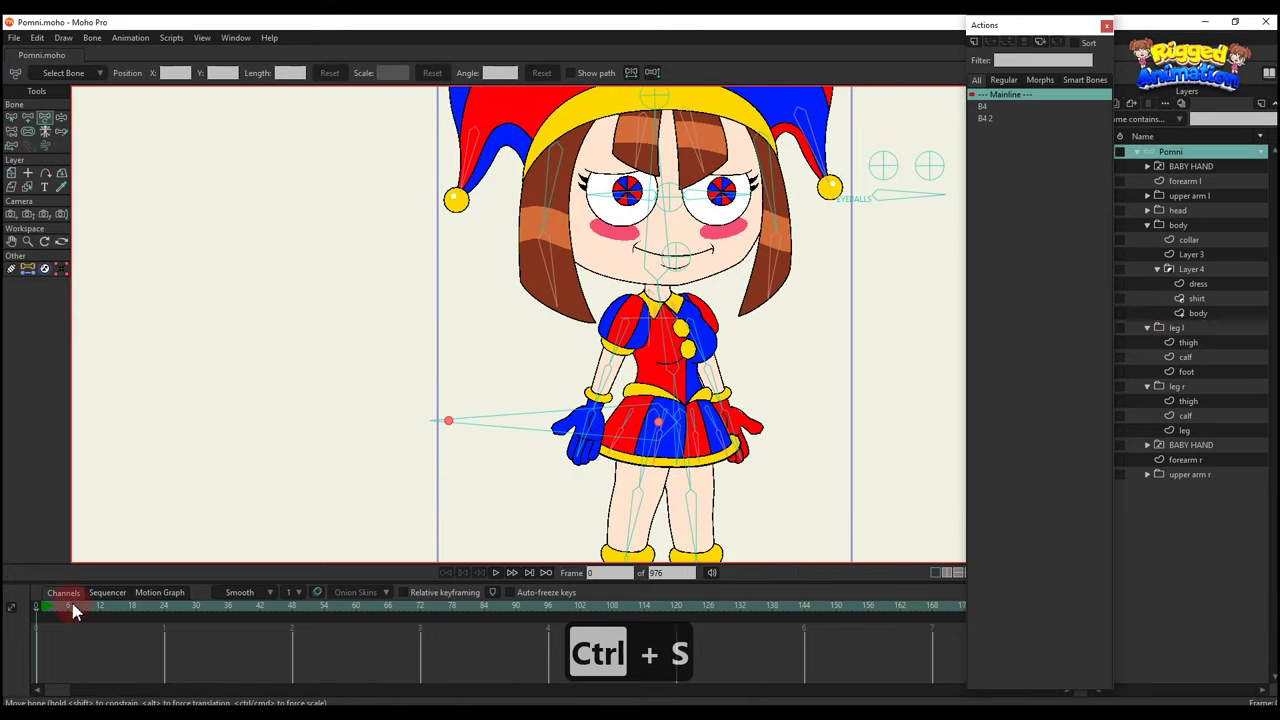
Bend the upper spine bone at frame 7 to test the smart bone actions, and delete the test keyframes.
left_click(74, 606)
scroll(693, 322, "down", 1)
key("t")
scroll(685, 325, "up", 1)
left_click_drag(680, 345, 601, 342)
scroll(662, 348, "down", 5)
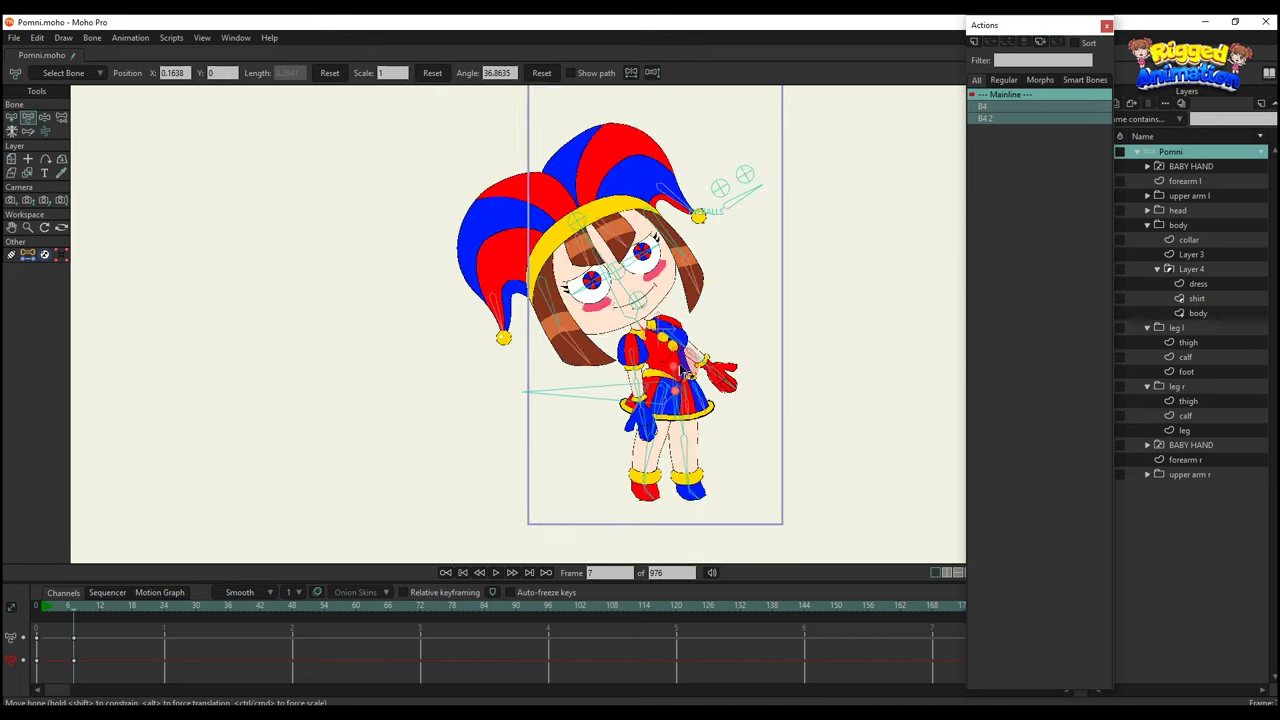
scroll(690, 452, "up", 6)
key("t")
left_click_drag(92, 670, 5, 594)
key("BackSpace")
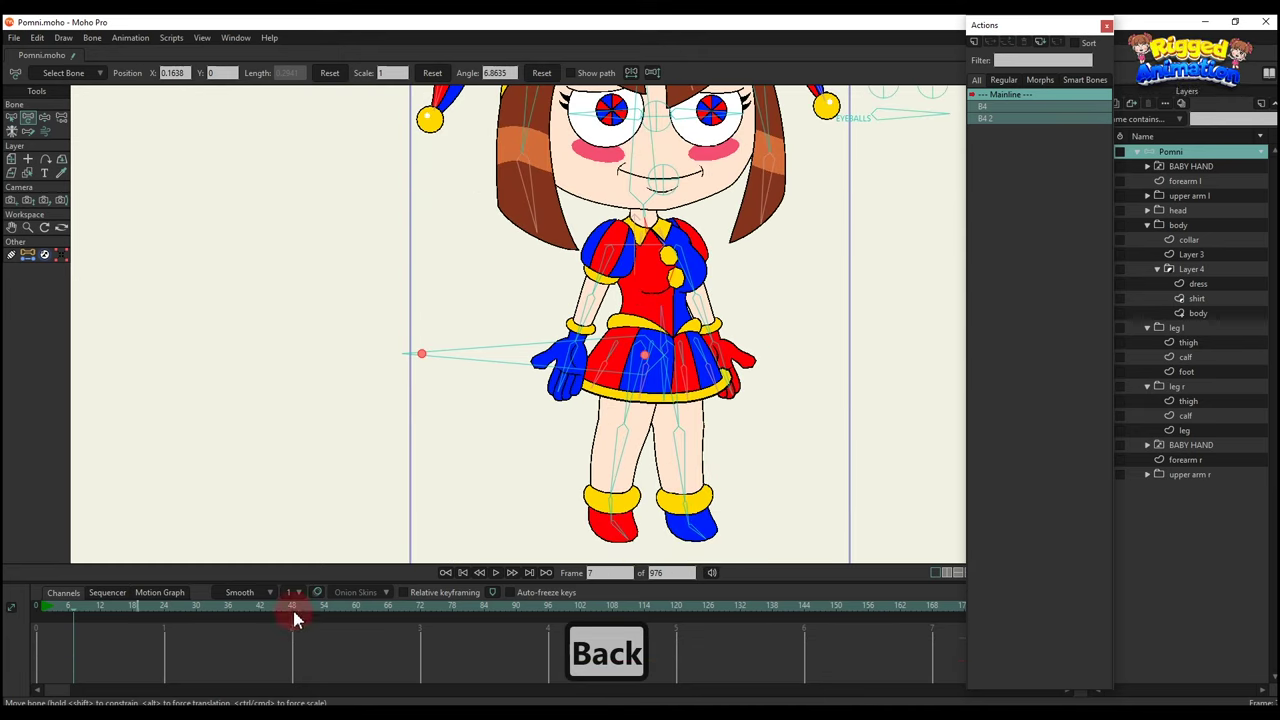
Add a pin bone at each of the two ankles at frame 0.
left_click(36, 607)
scroll(680, 515, "up", 5)
key("b")
scroll(554, 440, "up", 5)
key("a")
left_click(516, 452)
key("b")
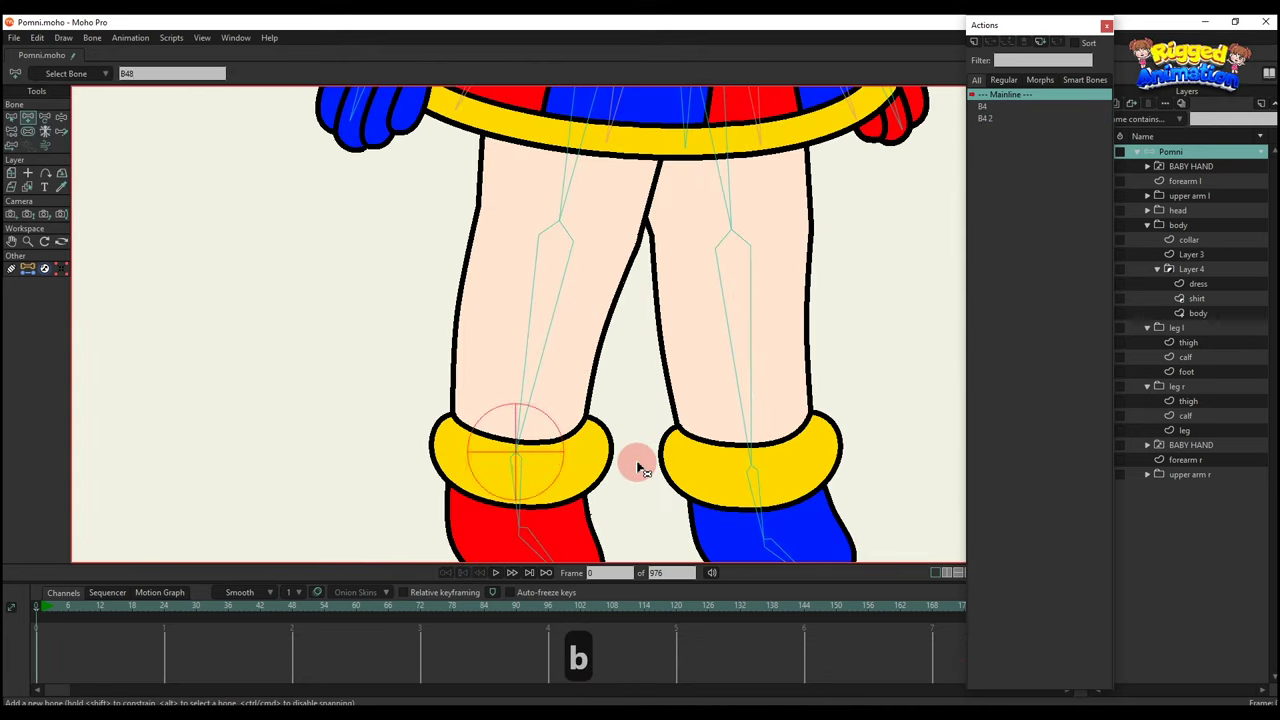
left_click(637, 464)
key("a")
left_click(751, 465)
Set the bone strength of all bones to 0 and clear the selection.
scroll(726, 460, "down", 4)
scroll(726, 458, "down", 2)
key("ctrl+a")
key("d")
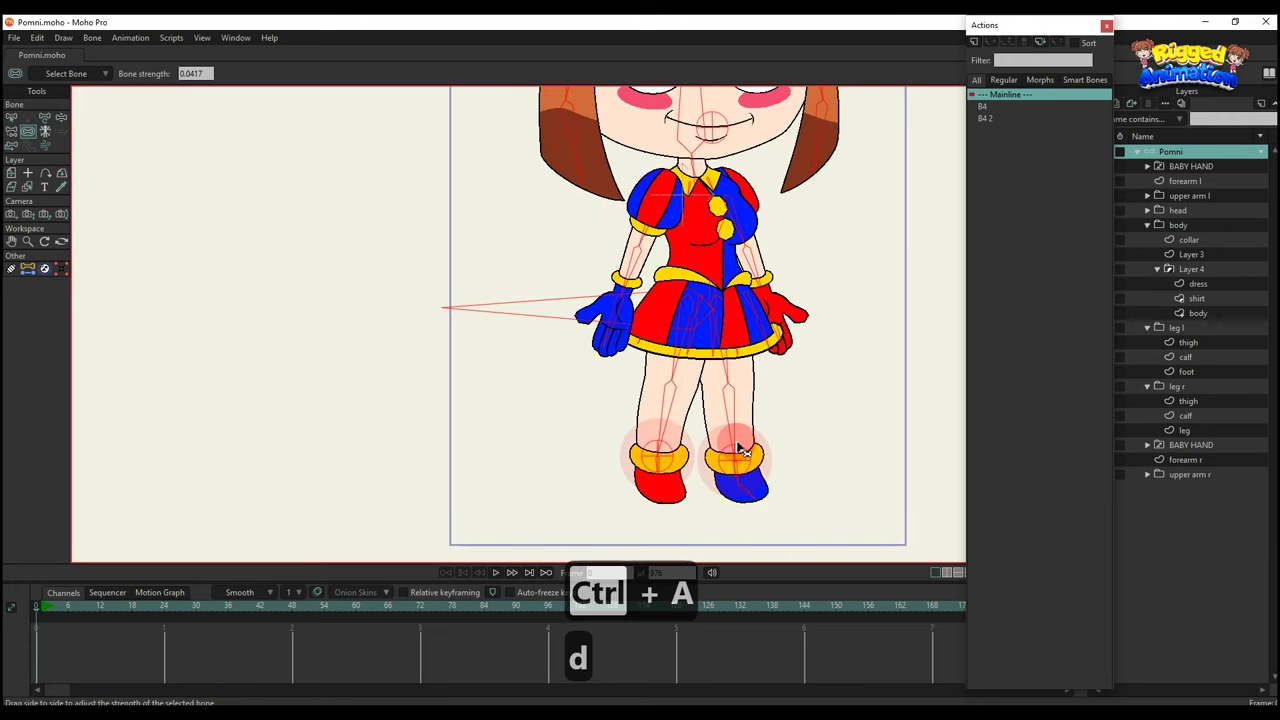
key("s")
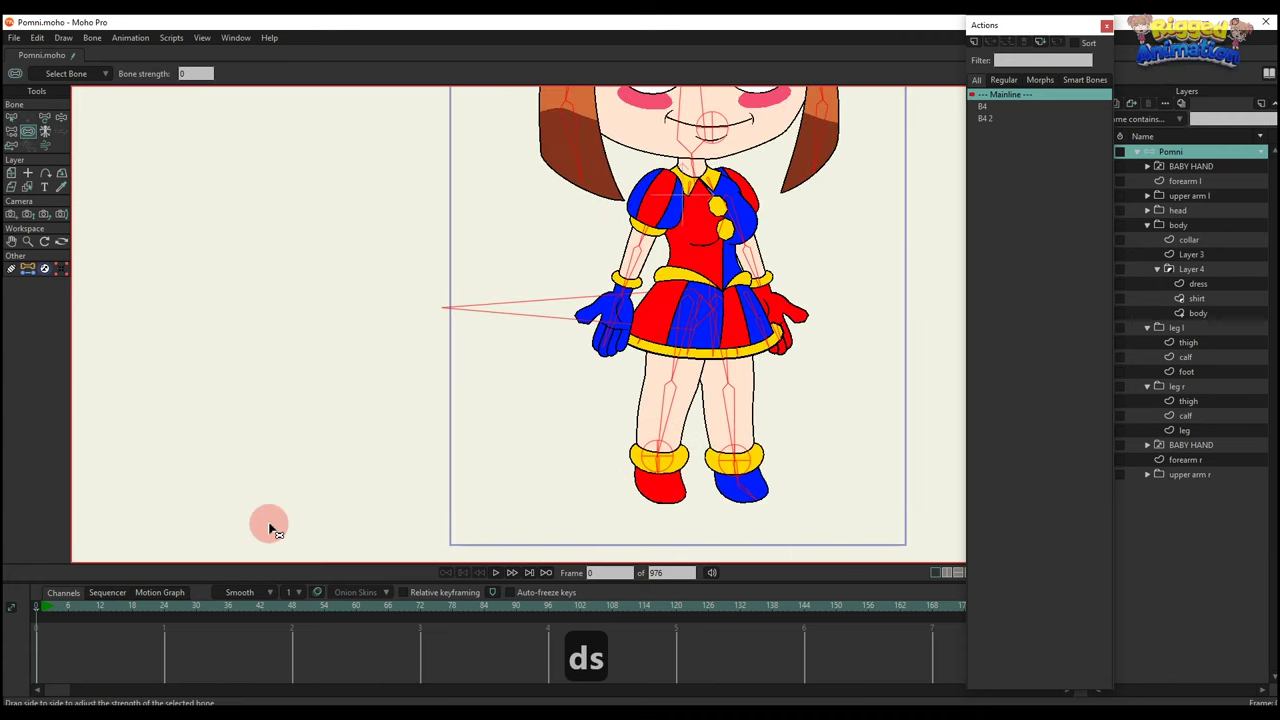
key("b")
left_click(920, 391)
Identify the two ankle pin bones and set B48 as the target of the red-shoe leg's calf bone B36.
scroll(677, 443, "up", 4)
key("b")
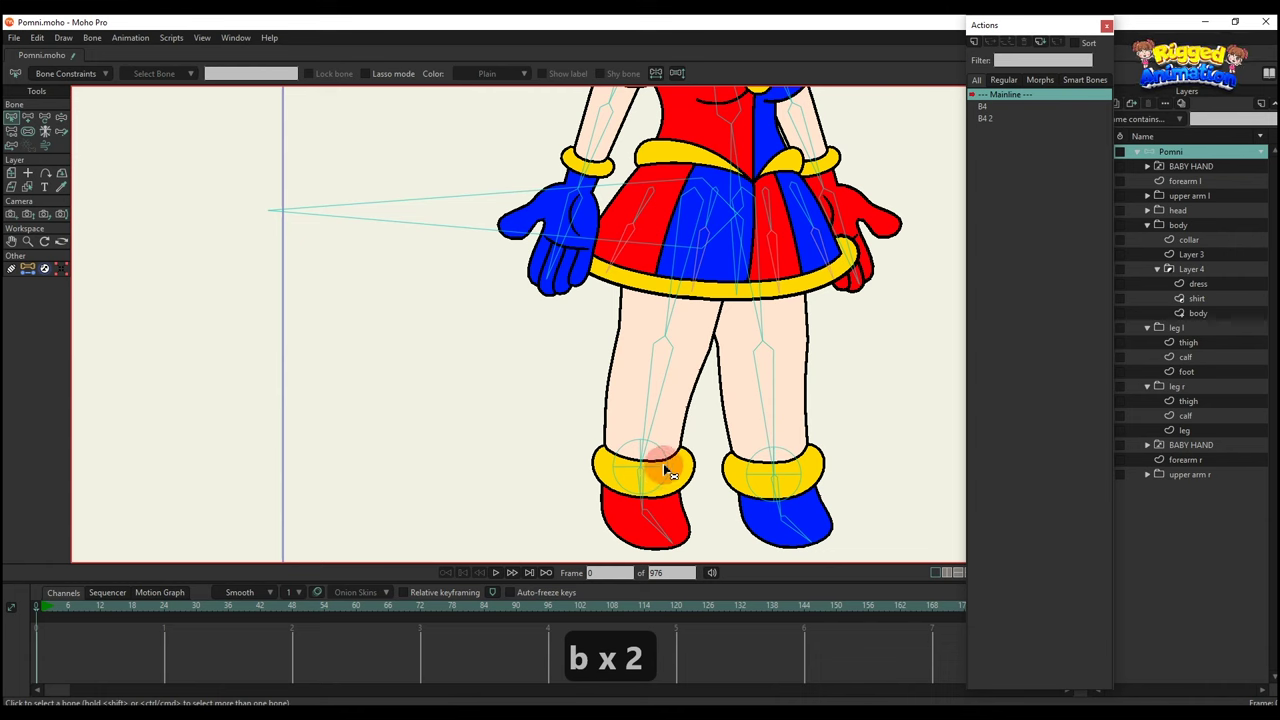
left_click(668, 474)
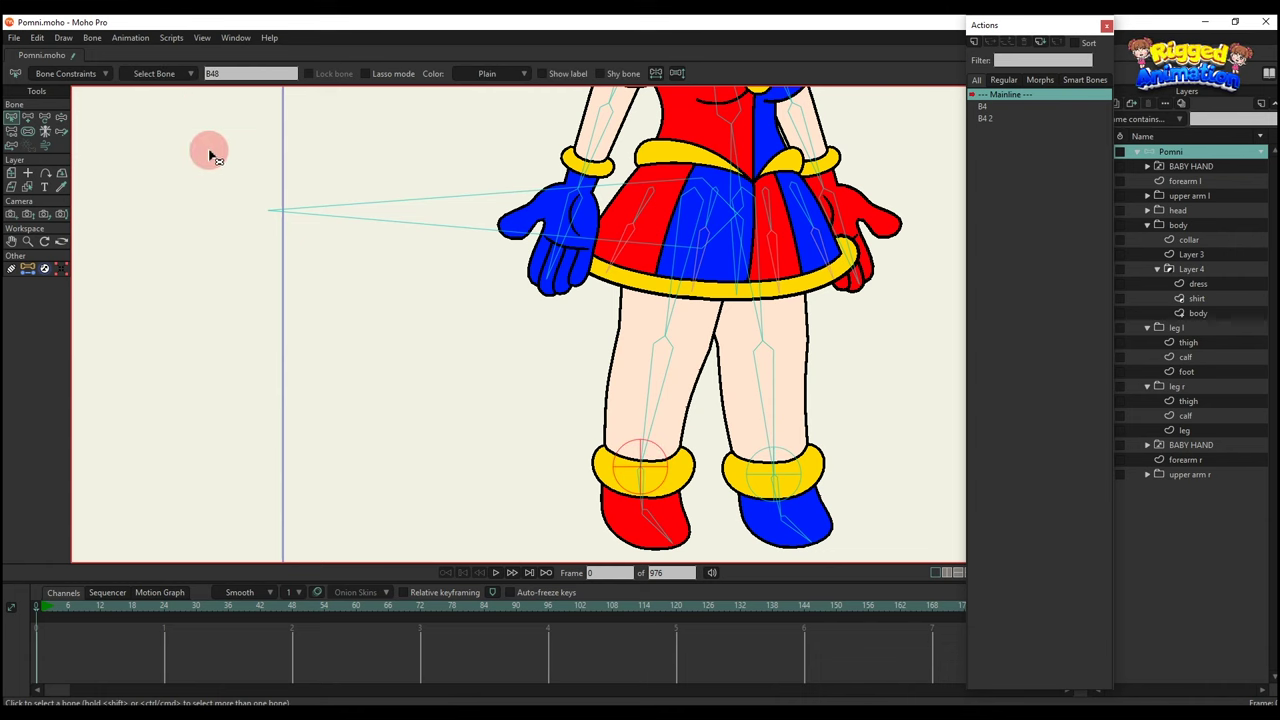
left_click(757, 481)
left_click(619, 465)
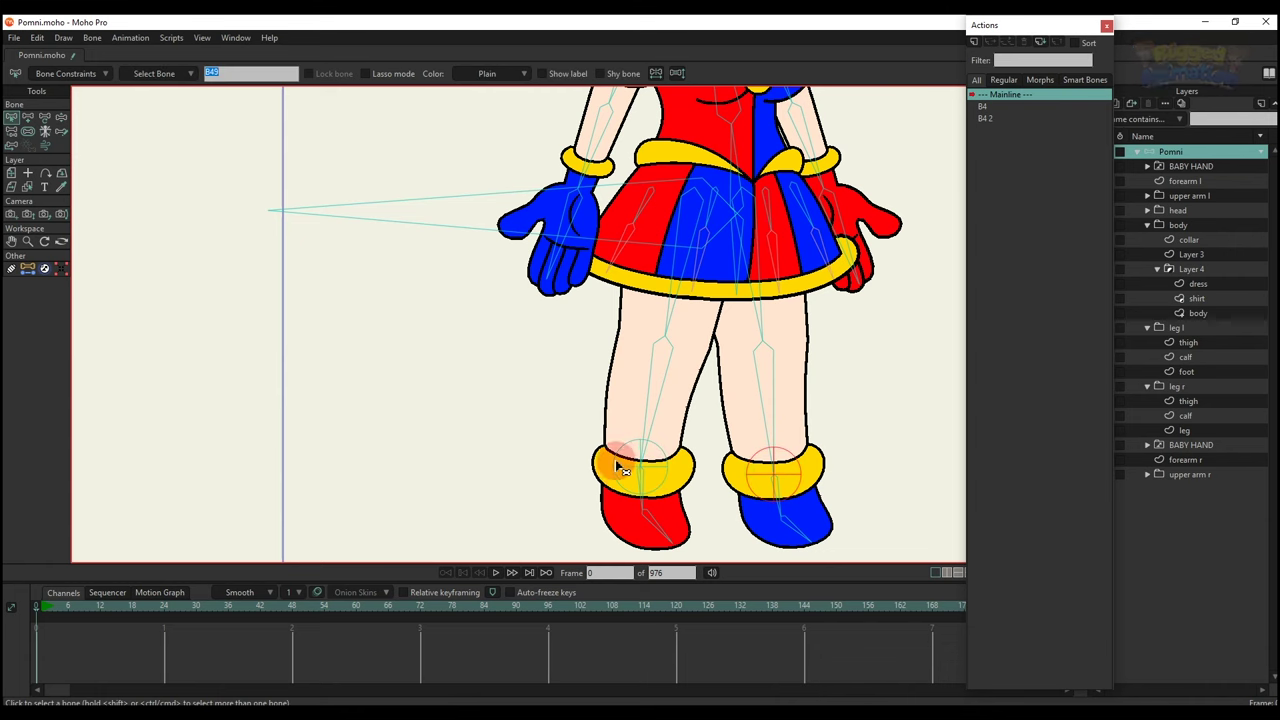
left_click(646, 427)
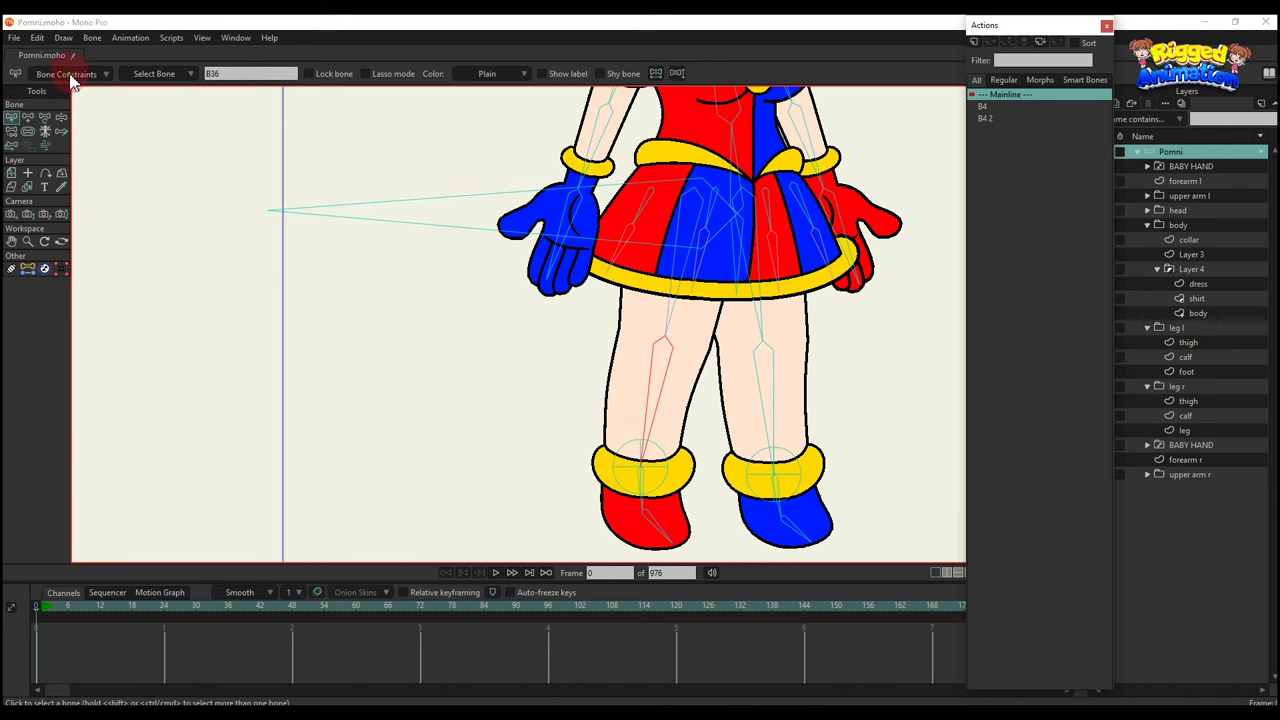
left_click(70, 78)
left_click(81, 240)
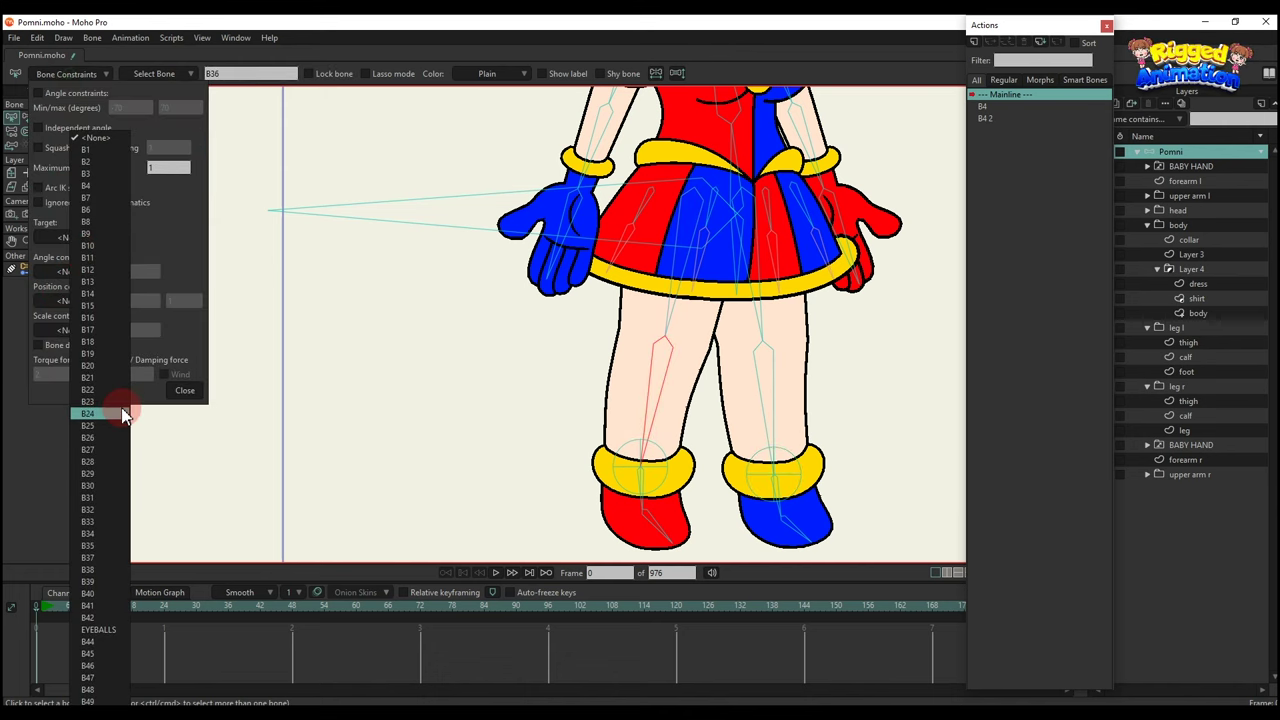
left_click(507, 572)
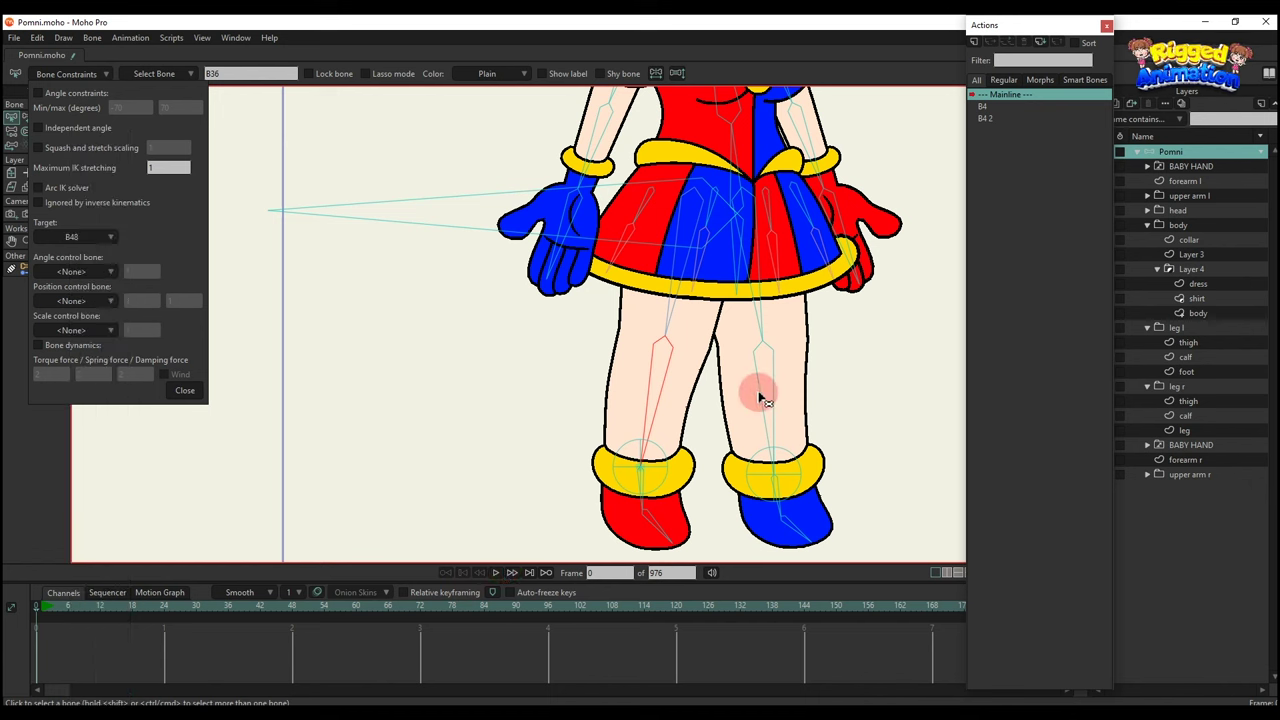
Set pin bone B49 as the target of the blue-shoe leg's calf bone B40.
left_click(759, 392)
left_click(72, 238)
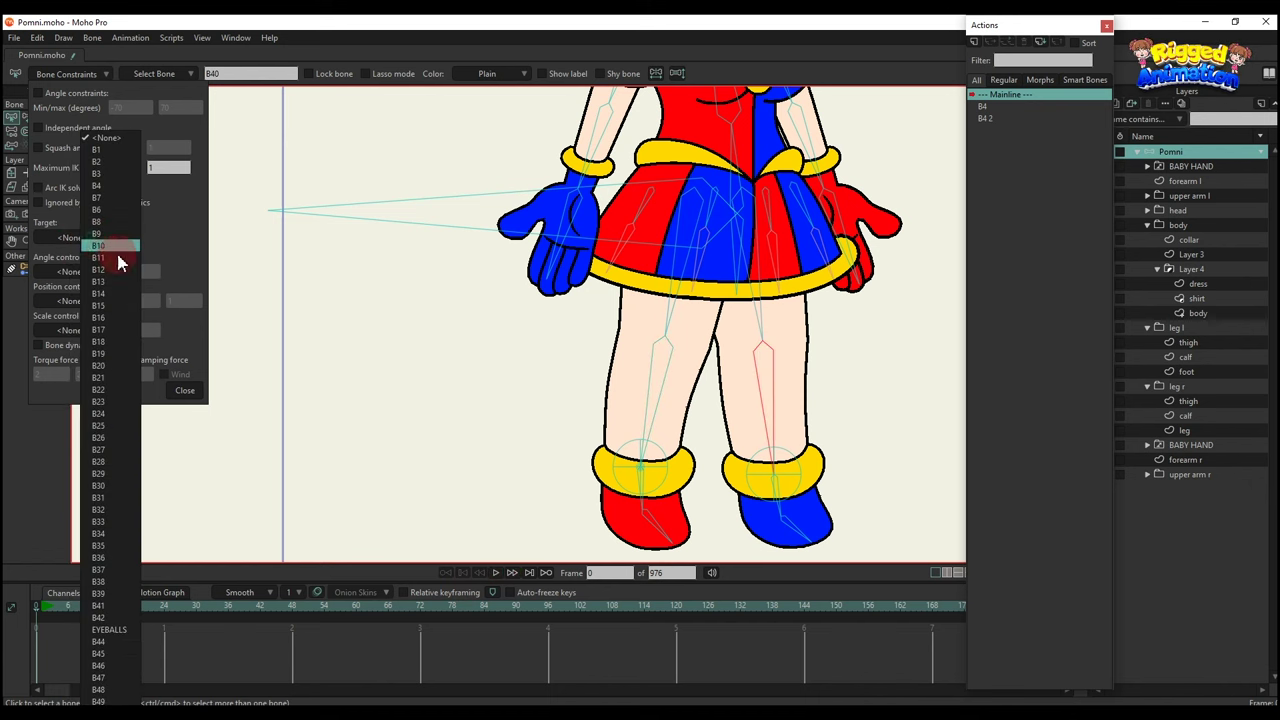
left_click(112, 692)
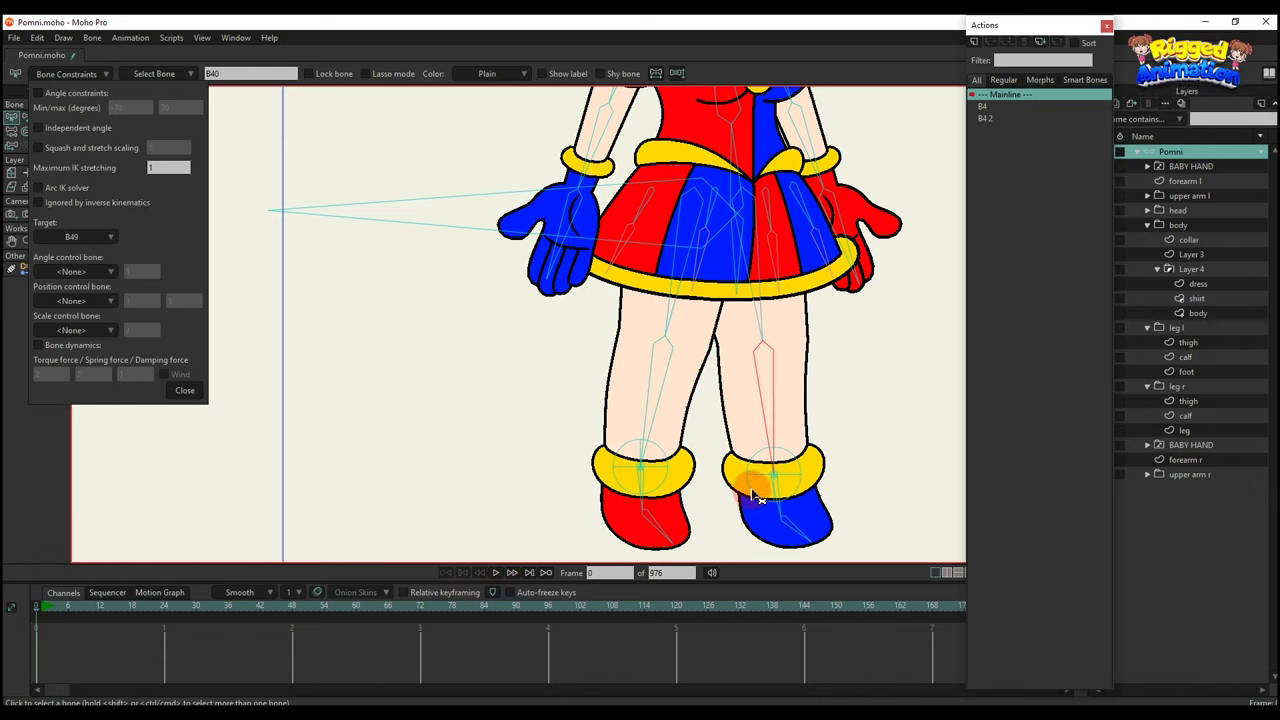
Set the maximum IK stretching to 2 for the thigh and calf bones of both legs.
scroll(818, 450, "down", 4)
scroll(848, 450, "up", 4)
key("b")
left_click(620, 337)
left_click(628, 300, "shift")
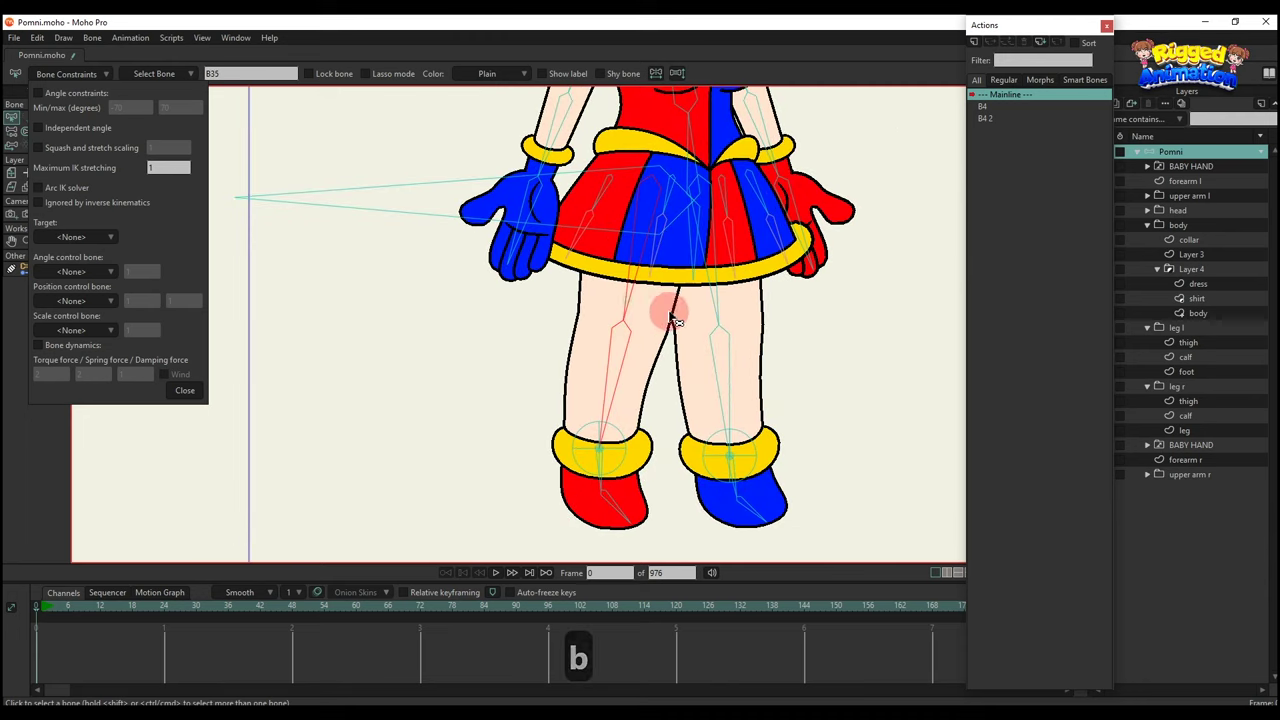
left_click(718, 311, "shift")
left_click(722, 345, "shift")
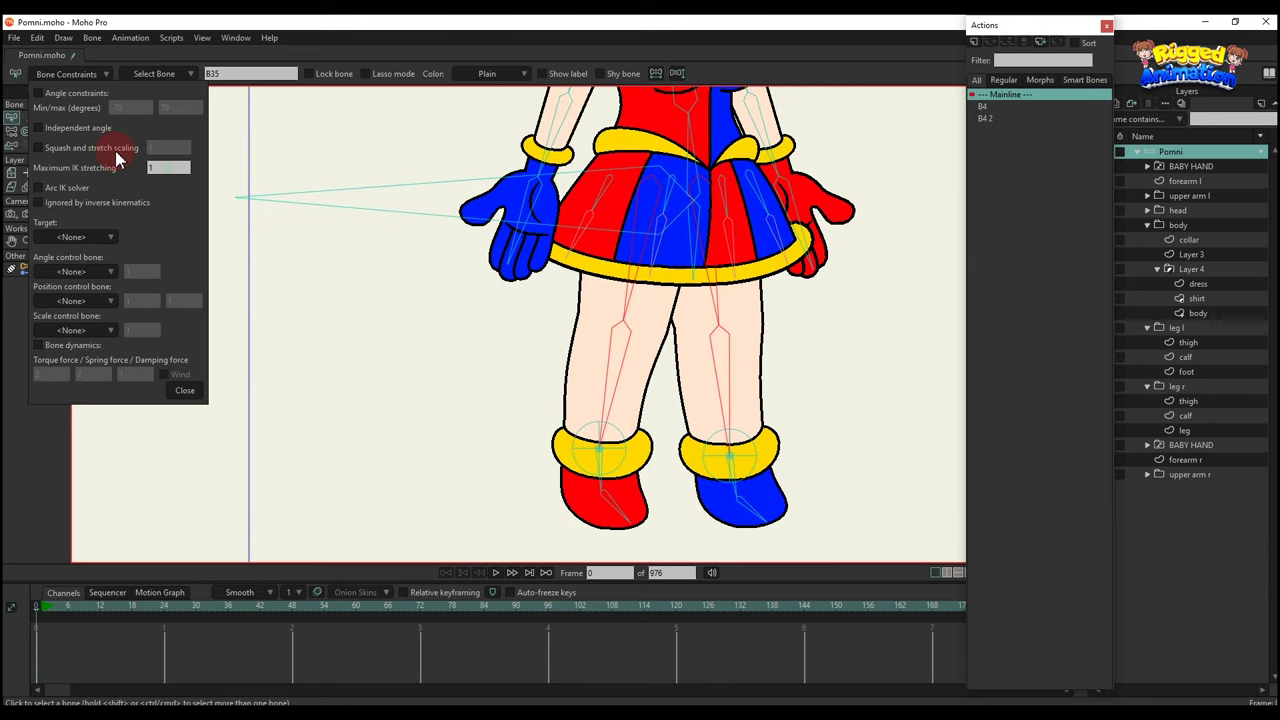
left_click(185, 395)
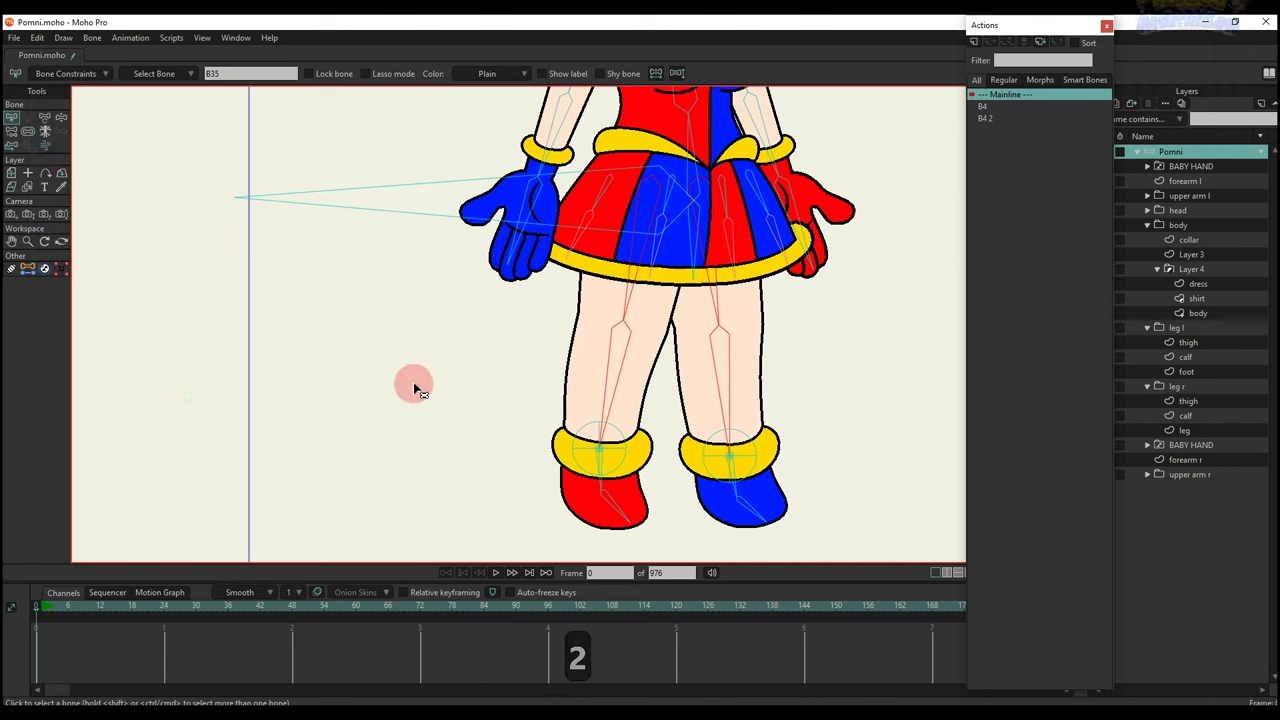
Enable independent angle for the short ankle bones of both feet.
key("b")
scroll(623, 483, "up", 1)
scroll(623, 483, "up", 1)
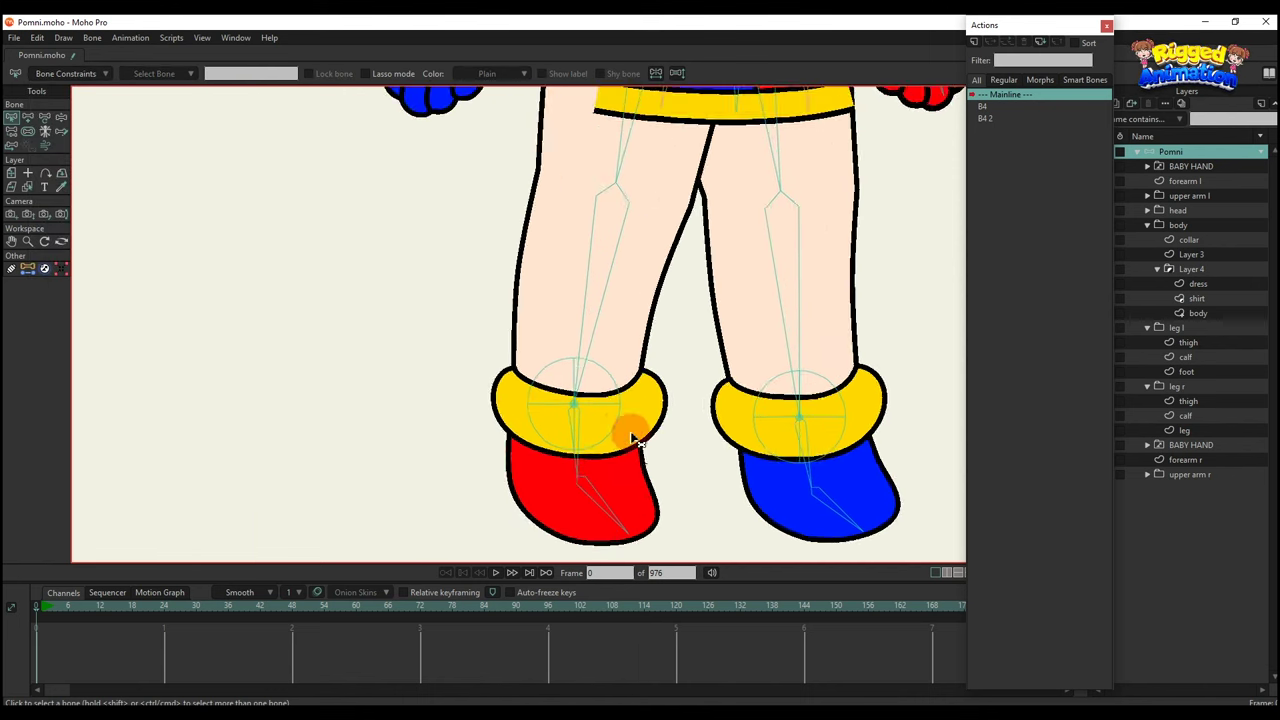
left_click(566, 443)
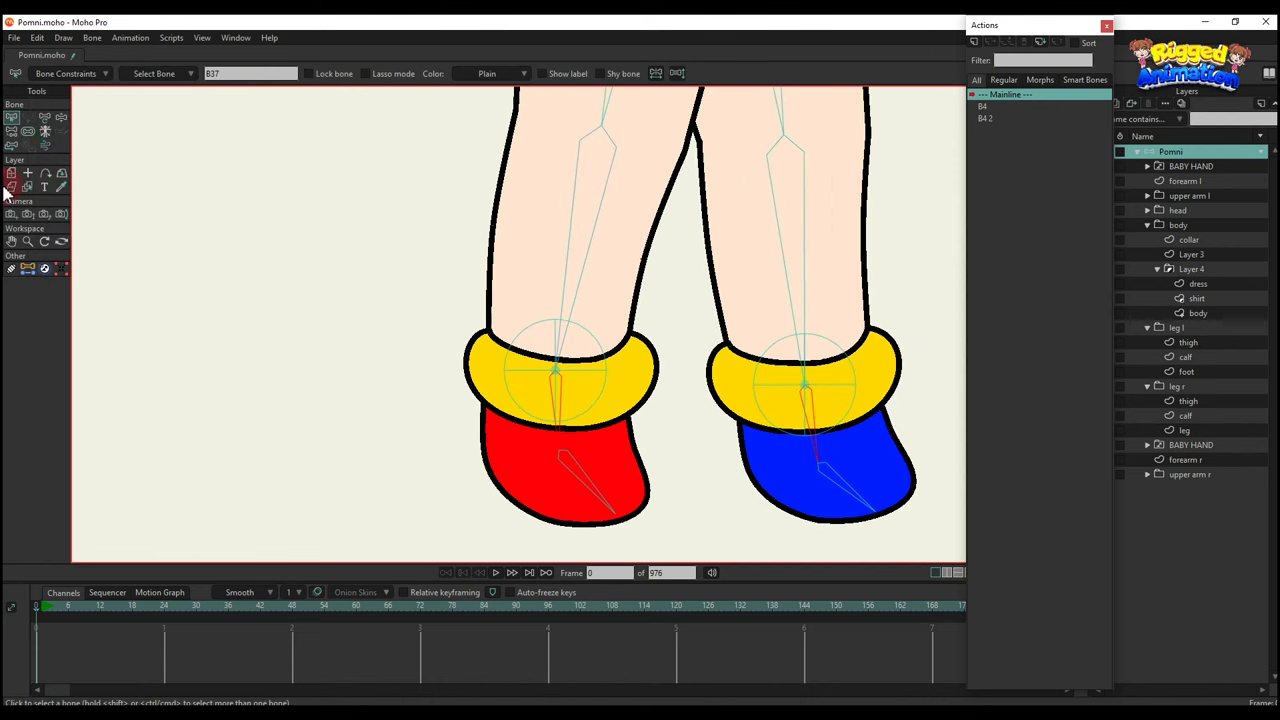
left_click(64, 76)
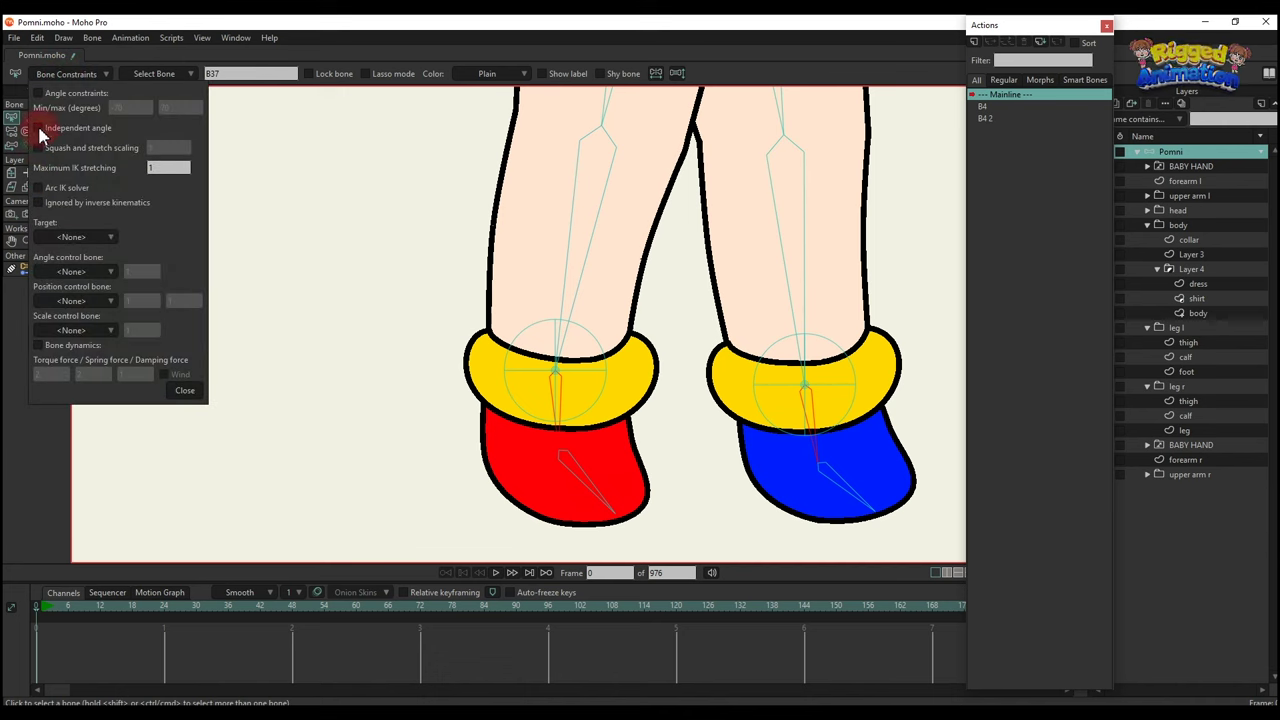
left_click(181, 395)
Add a short hip bone above each thigh bone near the waist and lower its bone strength.
scroll(558, 435, "down", 4)
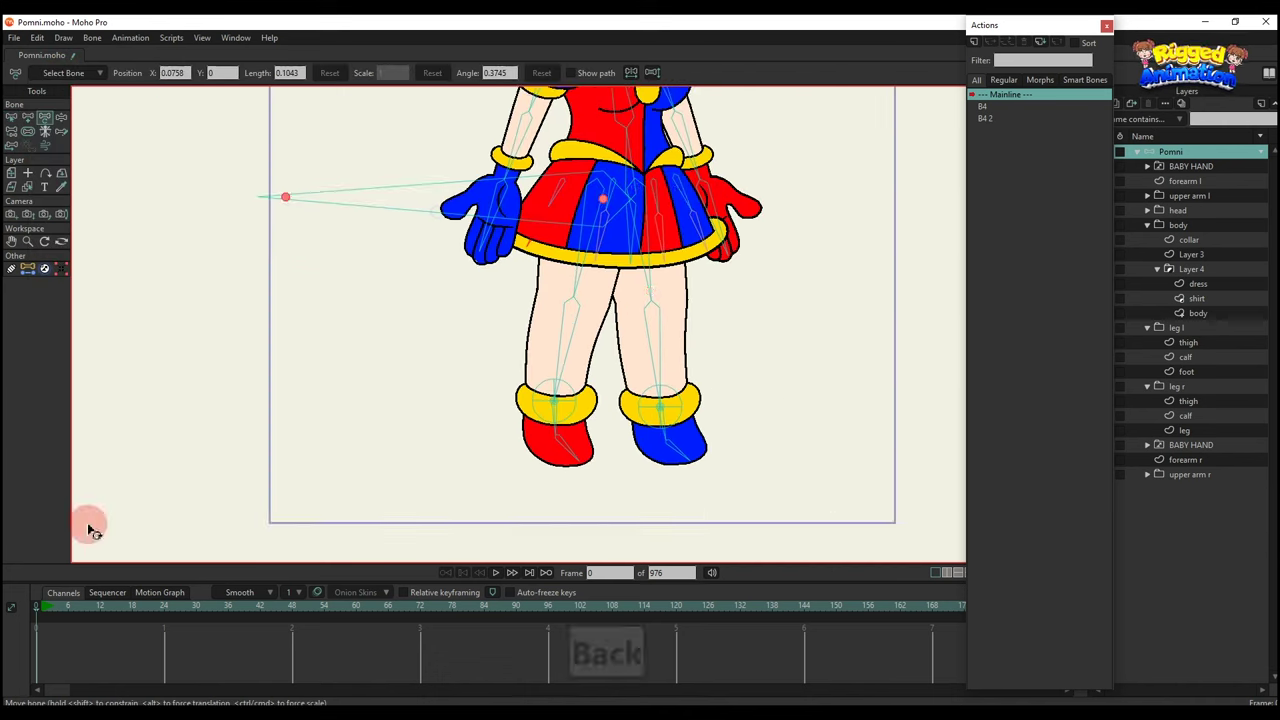
left_click_drag(650, 297, 646, 360)
key("b")
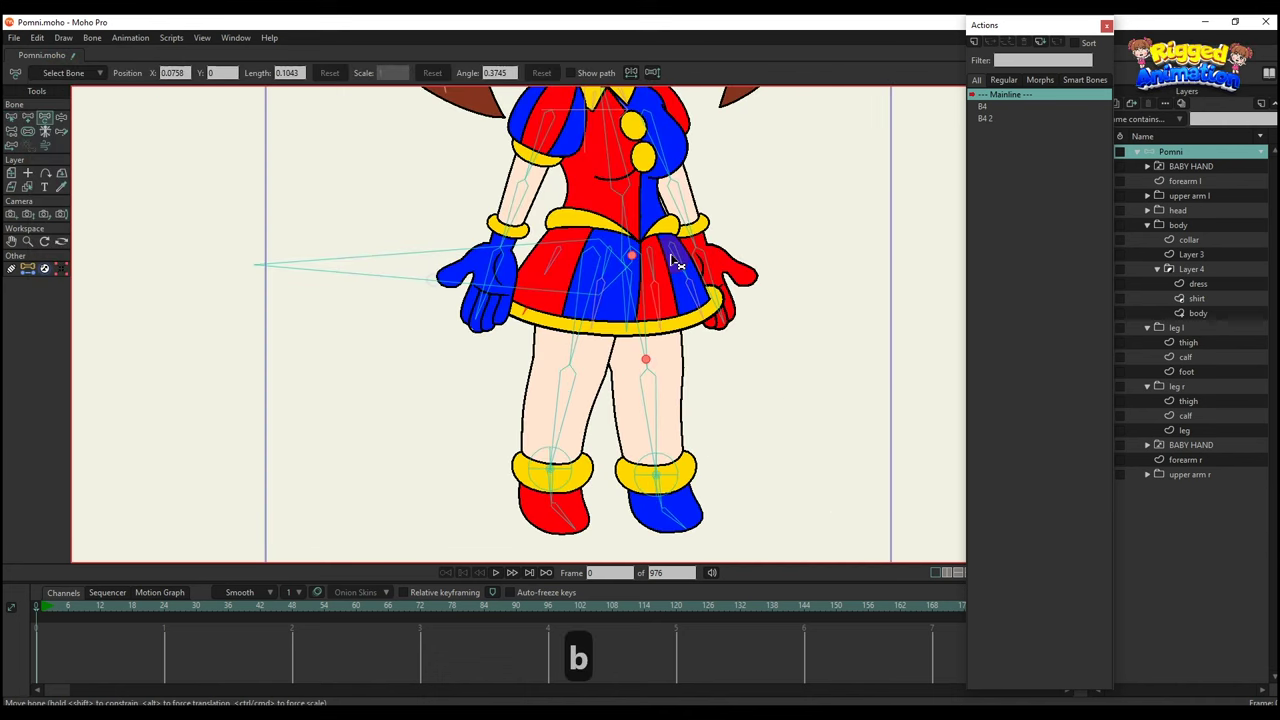
scroll(572, 242, "up", 3)
key("a")
key("s")
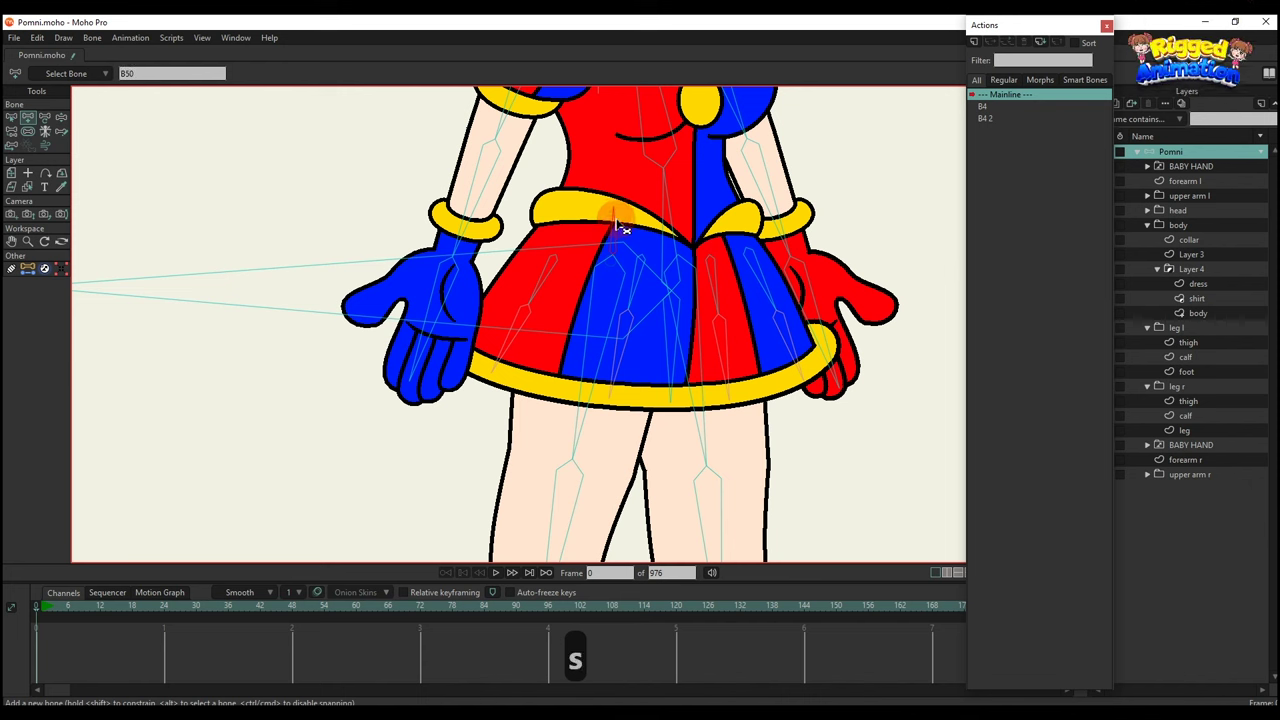
key("b")
key("a")
scroll(697, 240, "up", 2)
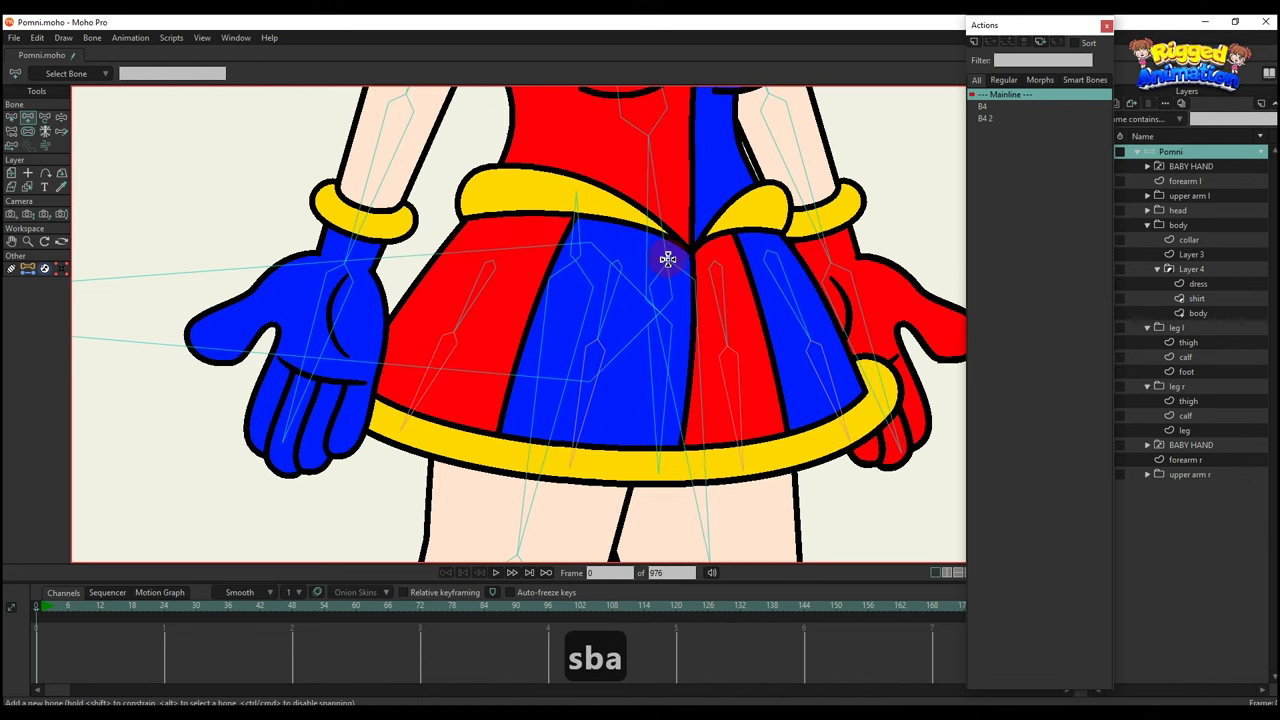
key("s")
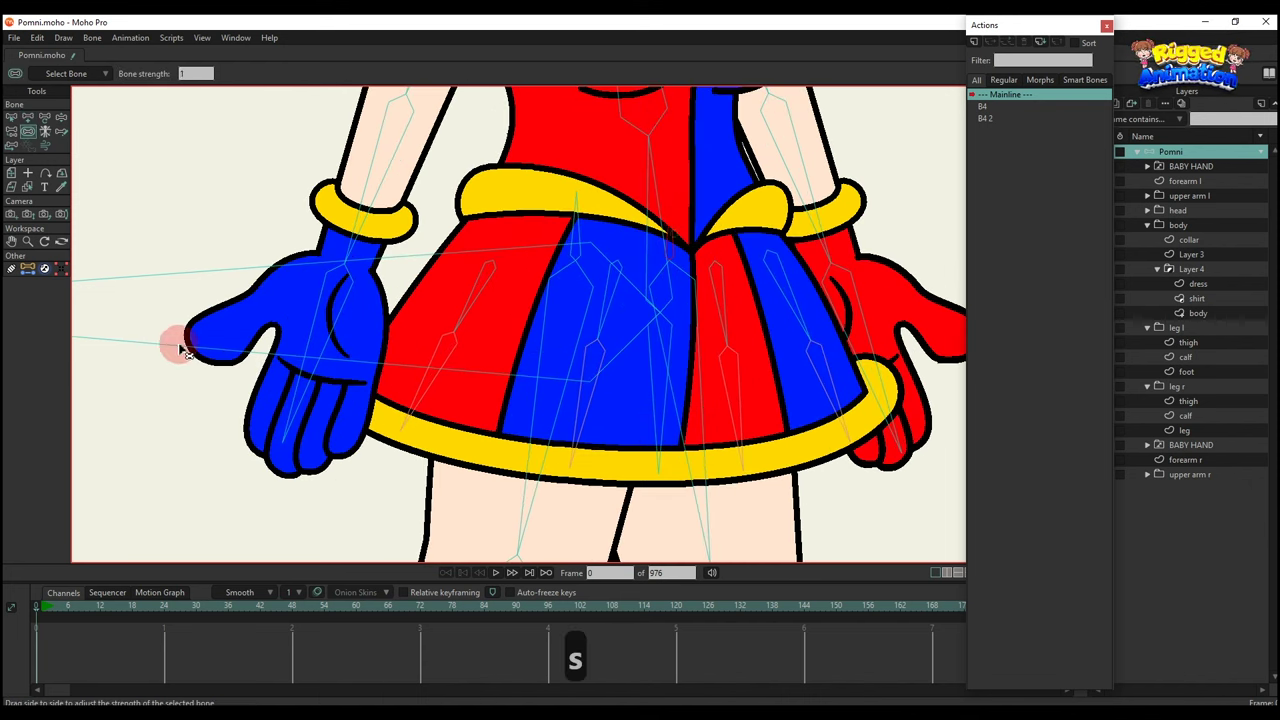
Reparent each thigh bone, B35 and B39, to the short hip bone above it.
key("b")
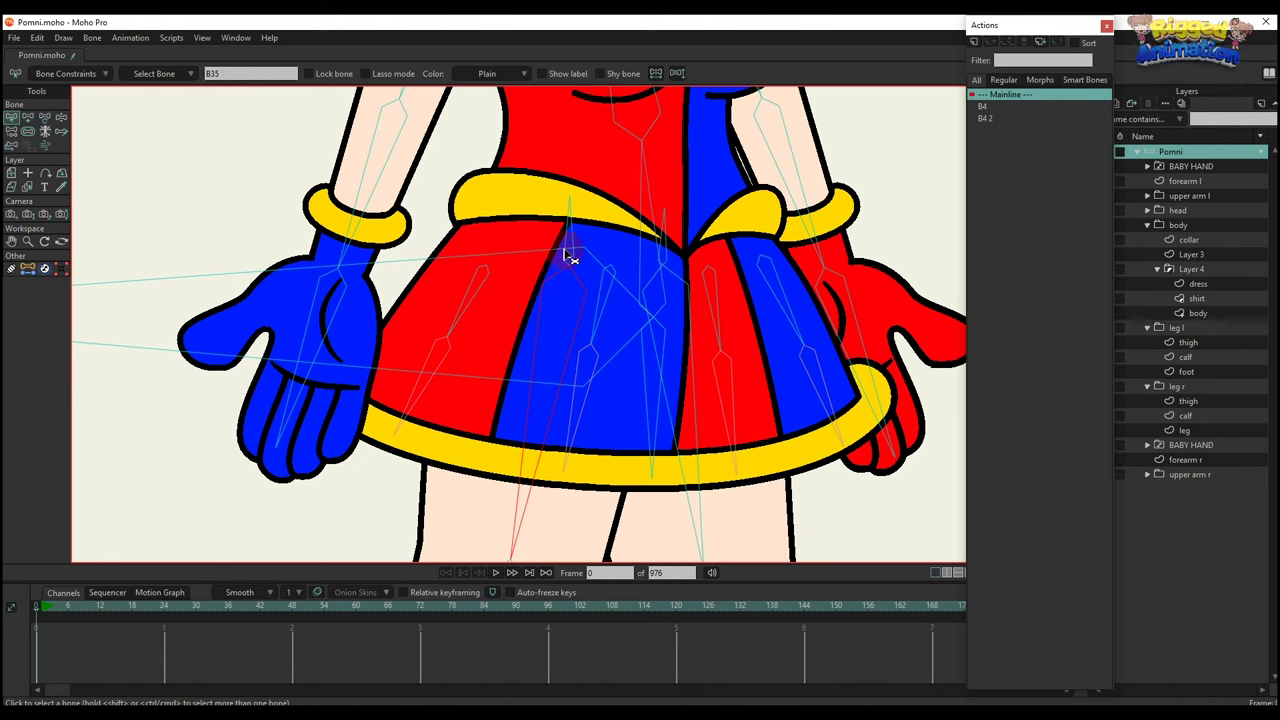
key("p")
key("b")
left_click(668, 264)
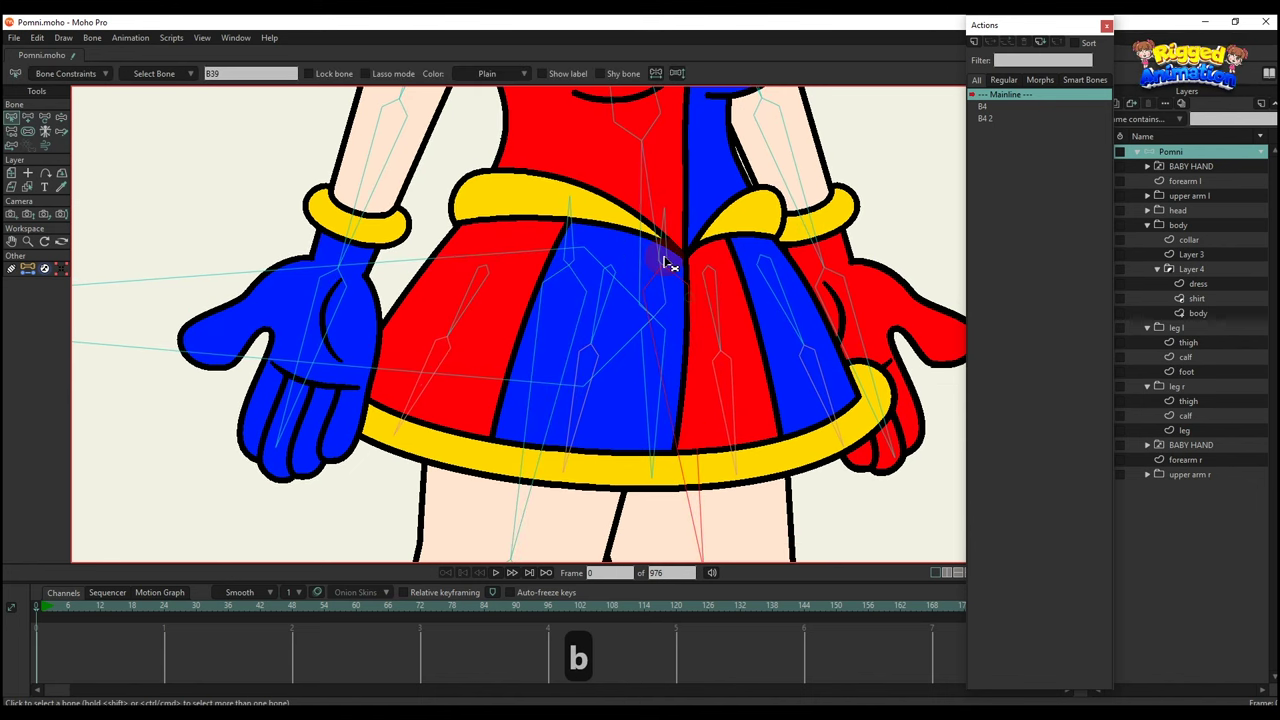
key("o")
key("p")
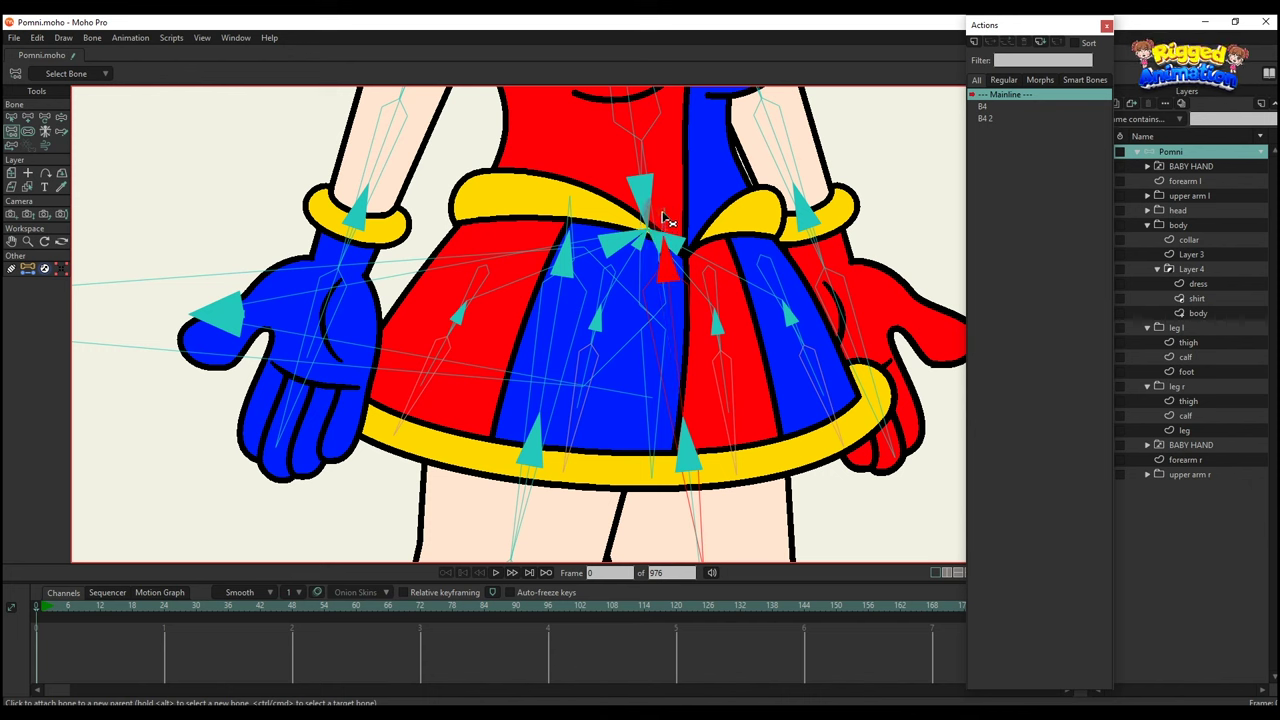
Parent the short hip bones to the central hip bone at the waist.
key("b")
key("b")
left_click(588, 230)
left_click(575, 230)
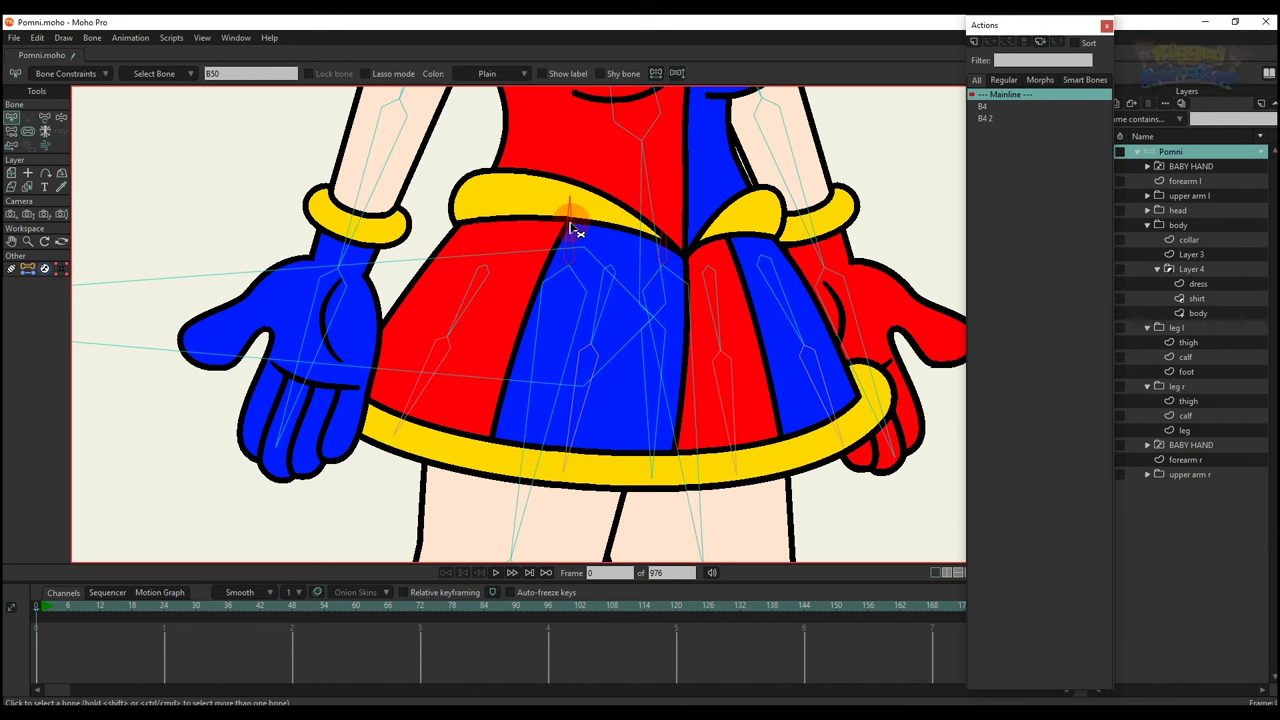
key("p")
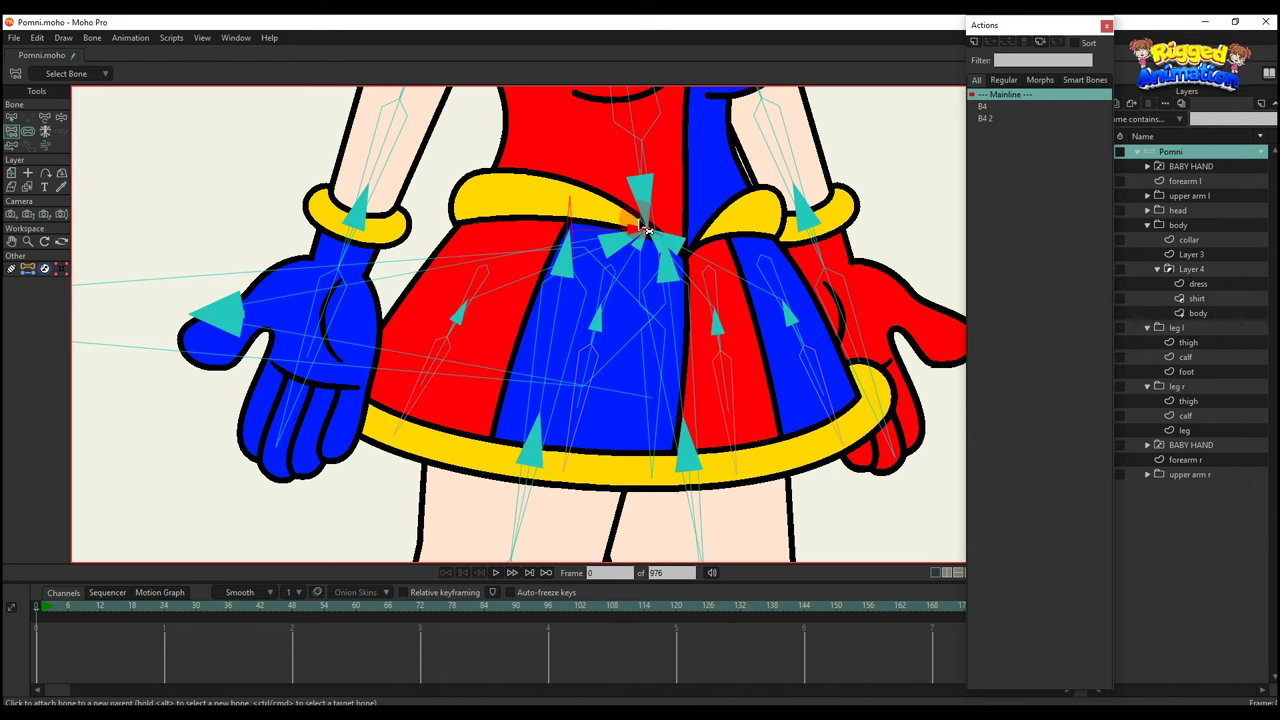
scroll(645, 230, "down", 3)
Enable angle constraints on both short hip bones with a minimum of 0 and a maximum of 0 degrees.
key("b")
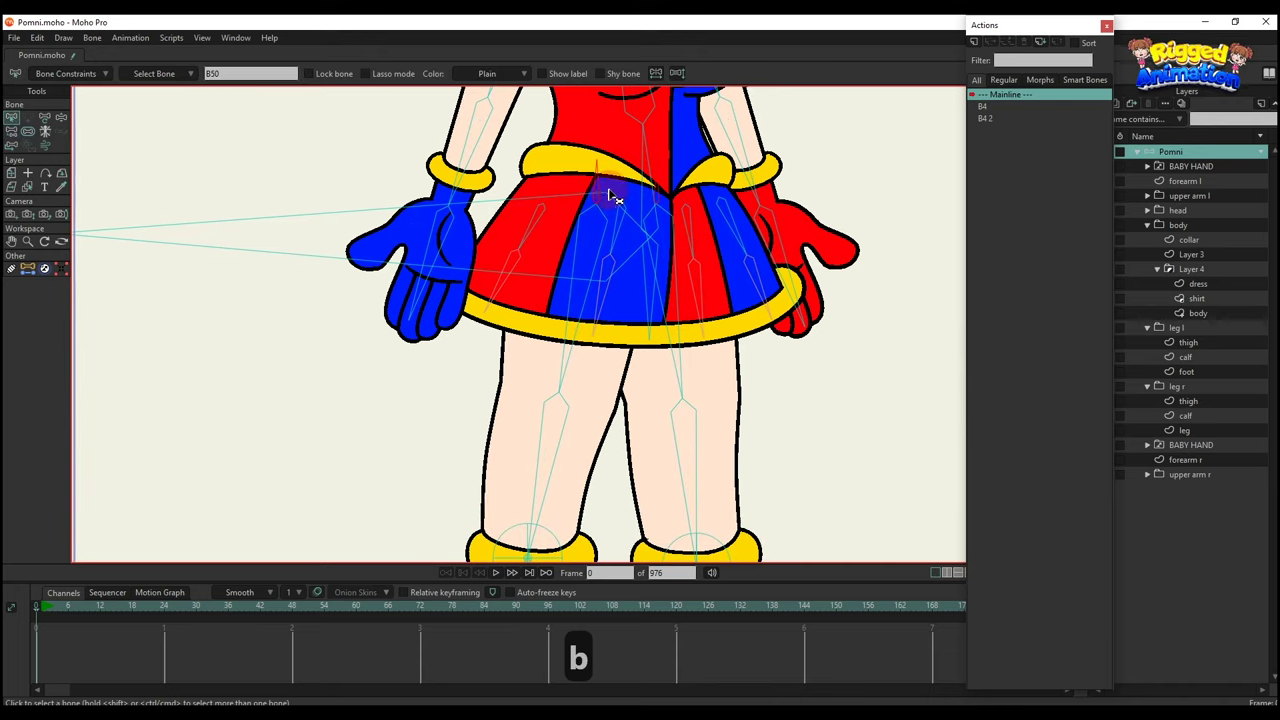
left_click(58, 73)
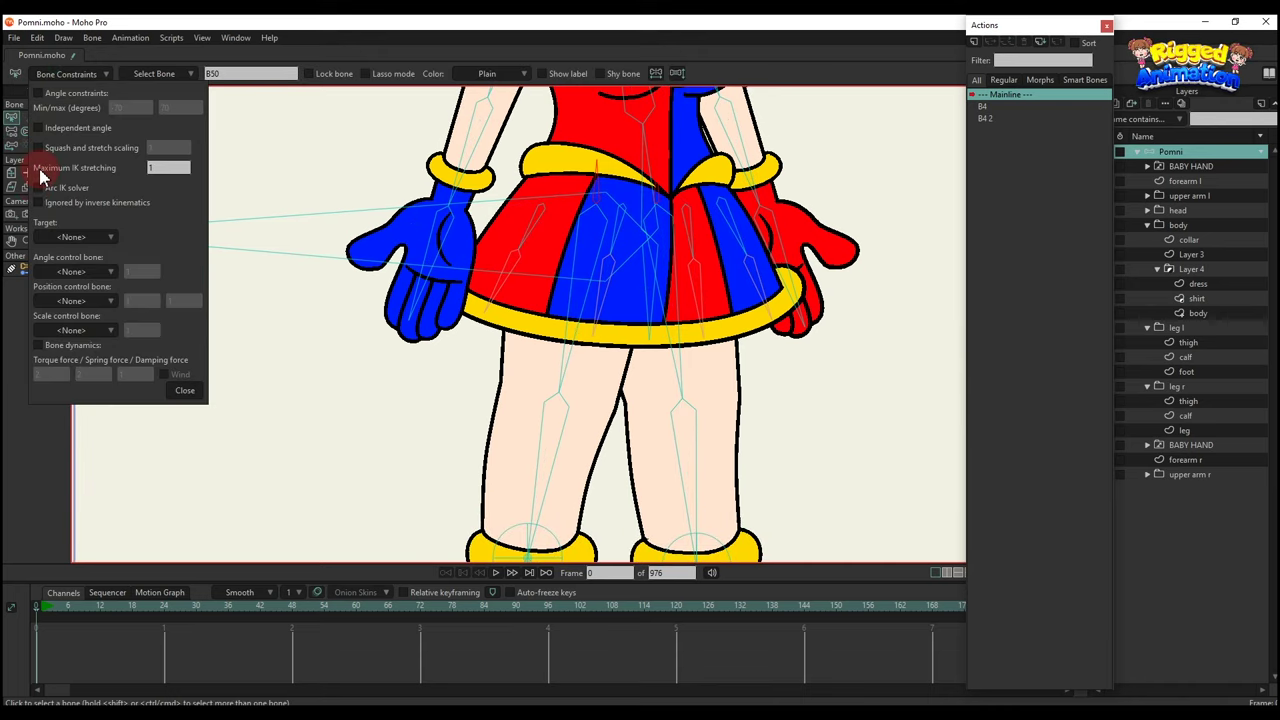
left_click(38, 94)
left_click(114, 107)
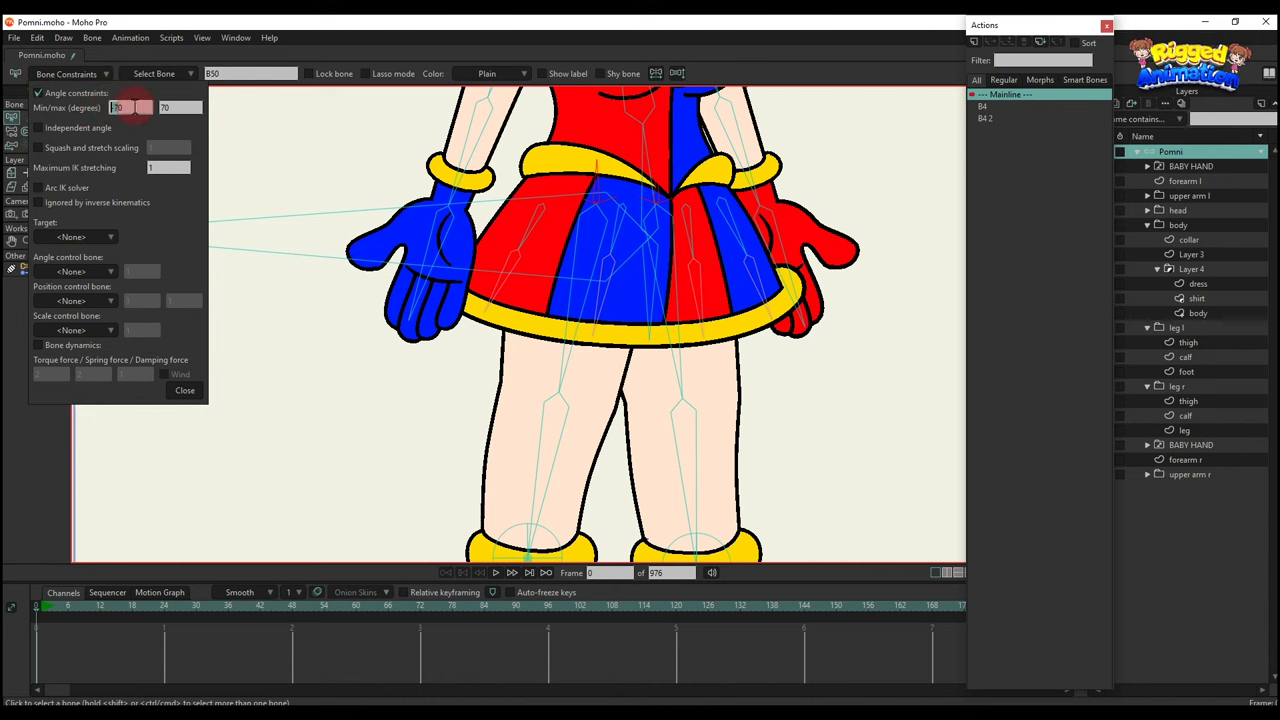
left_click_drag(132, 108, 88, 103)
type("0")
left_click_drag(183, 108, 114, 78)
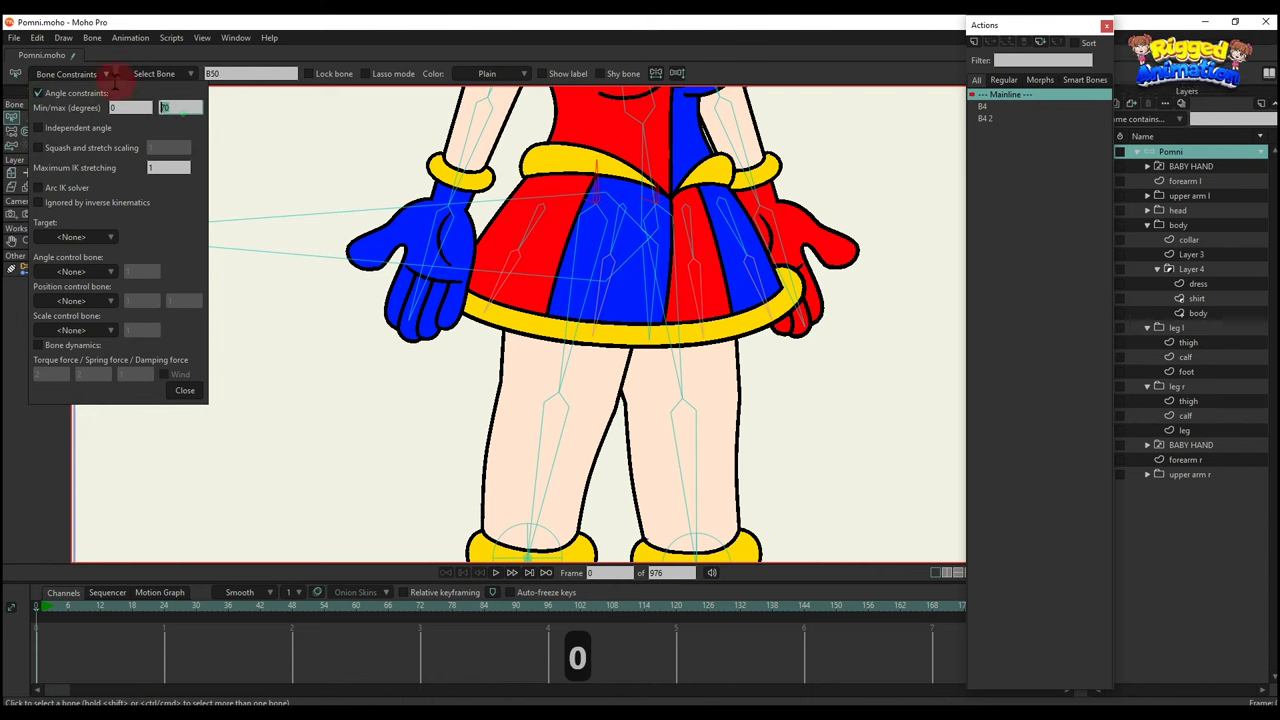
type("0")
left_click(186, 390)
Add a bone from the waist centre along each half of the yellow waist frill and set both bone strengths to 0.
key("a")
left_click_drag(622, 311, 766, 219)
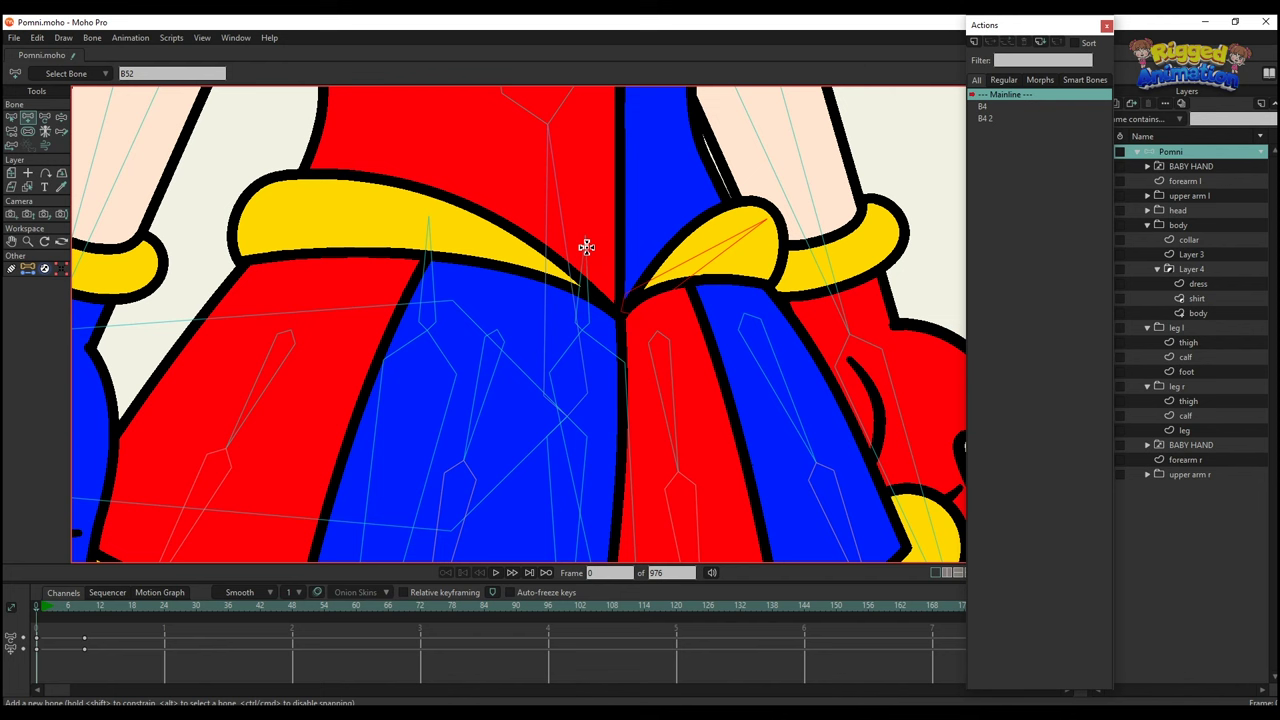
key("b")
left_click(568, 261)
key("a")
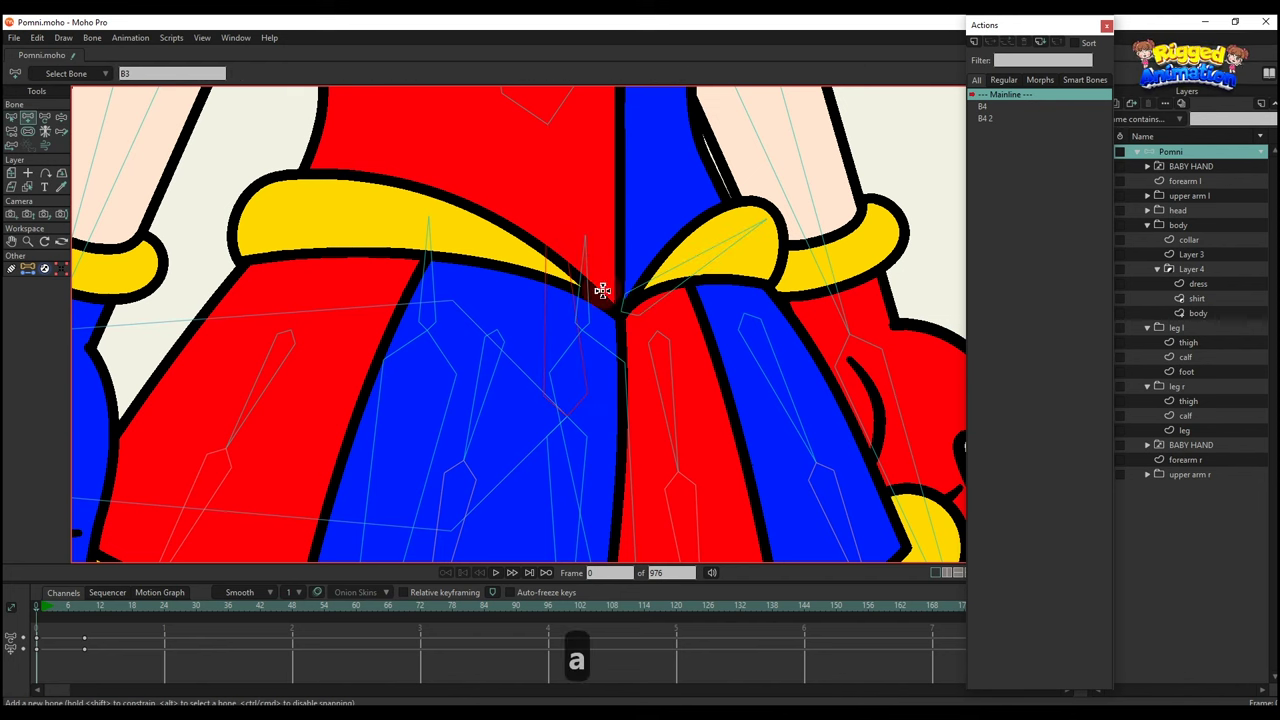
left_click_drag(613, 311, 286, 206)
key("s")
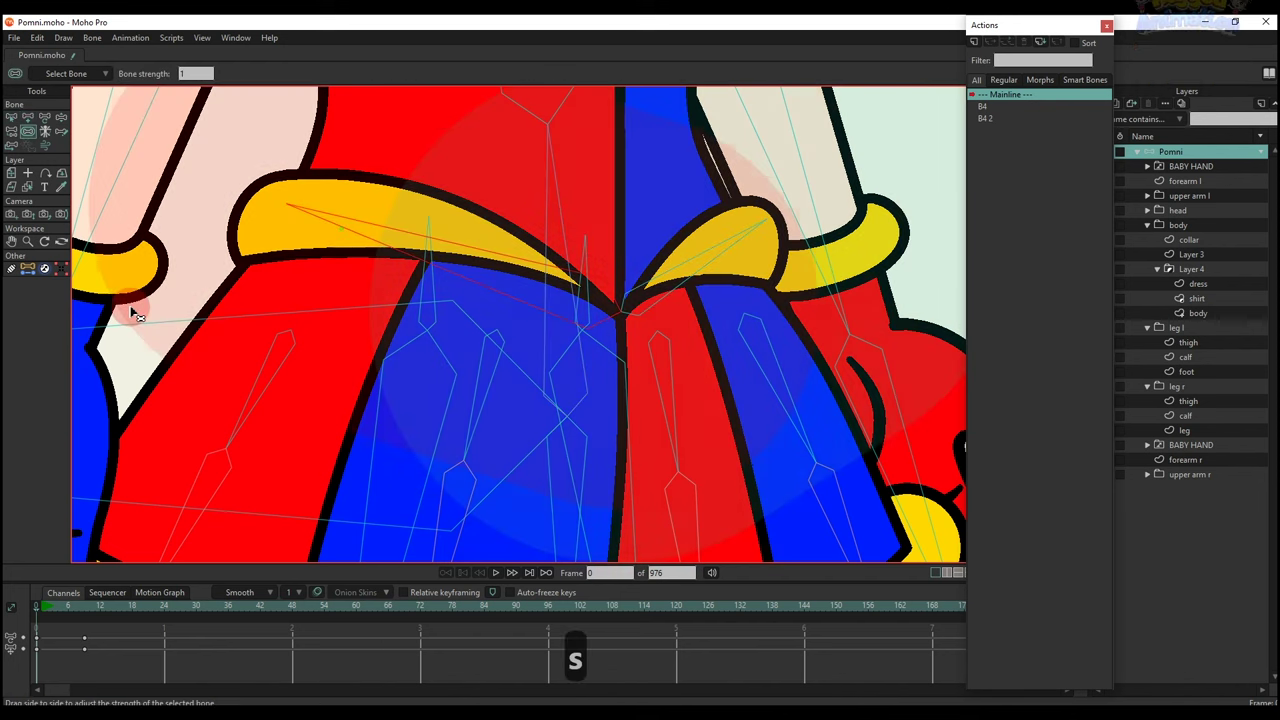
left_click(688, 230)
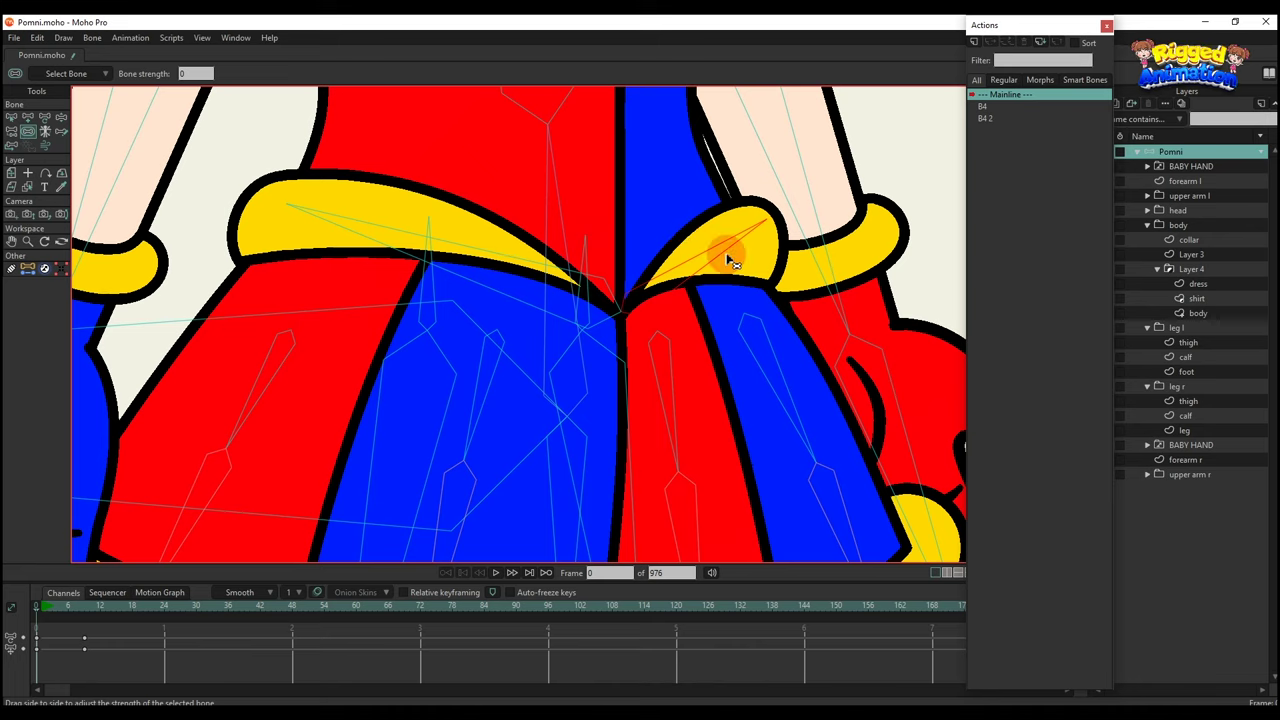
On the dress layer, bind the points of the smaller yellow waist frill to bone B52.
scroll(724, 255, "down", 2)
right_click(711, 250, "alt")
key("b")
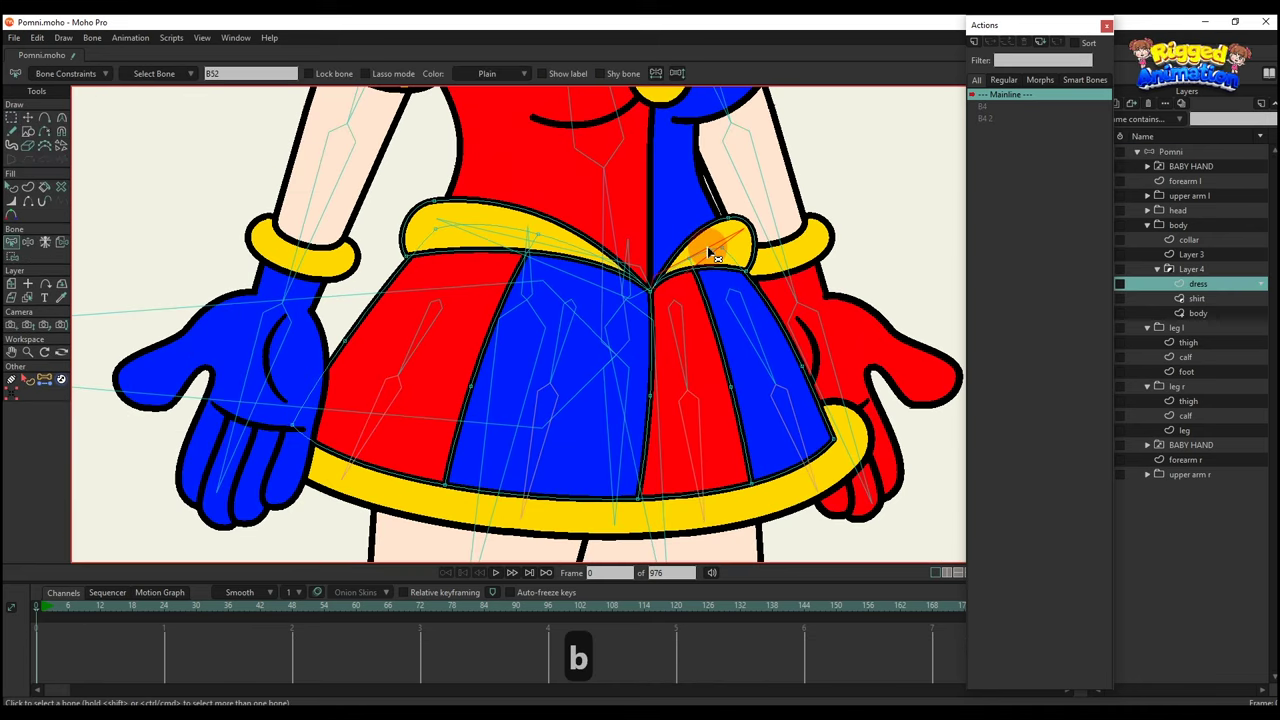
key("i")
left_click_drag(673, 199, 786, 282)
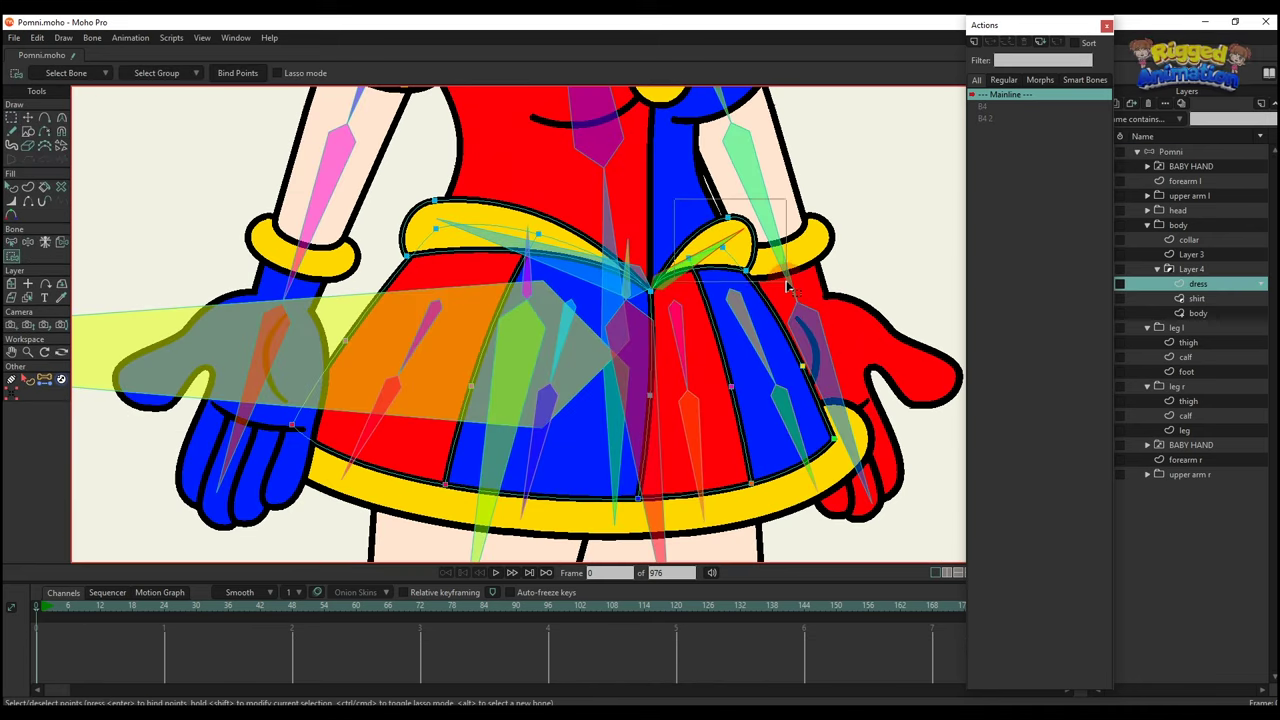
scroll(659, 297, "up", 3)
On the dress layer, bind the points of the larger yellow waist frill to bone B53 and return to the Pomni bone layer.
key("b")
left_click(345, 196)
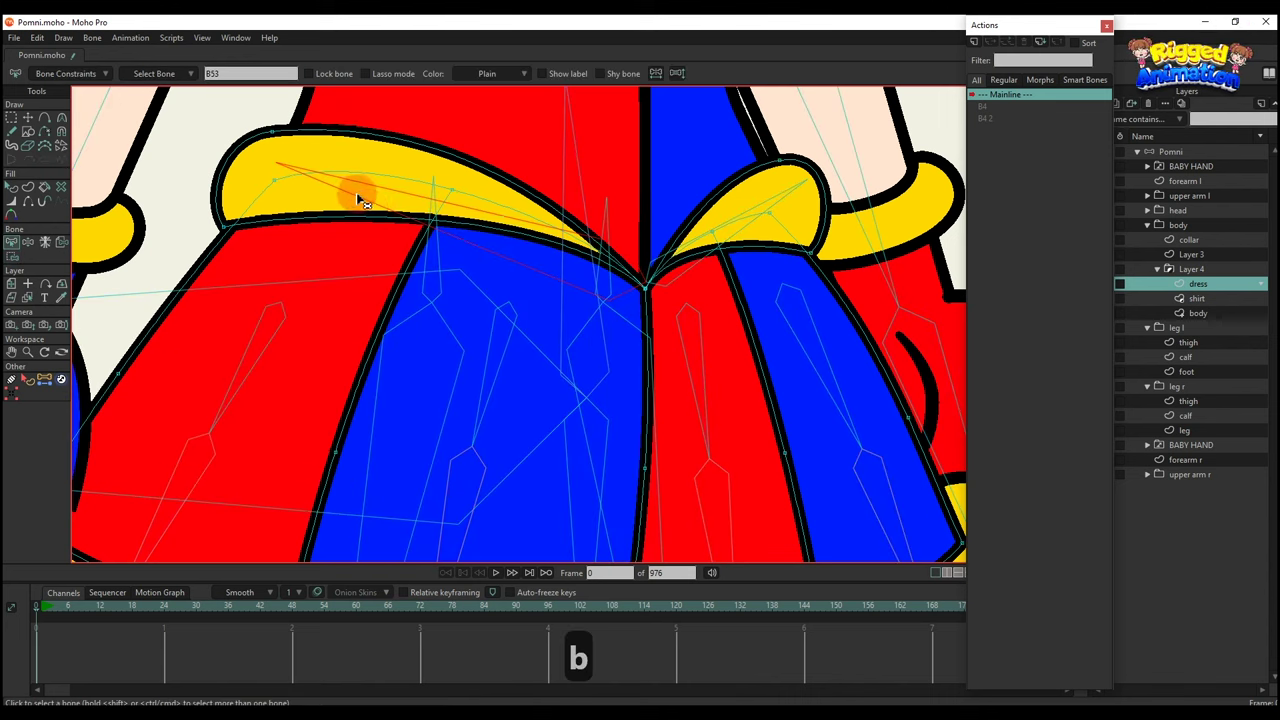
scroll(357, 194, "down", 2)
key("i")
left_click_drag(255, 160, 516, 300)
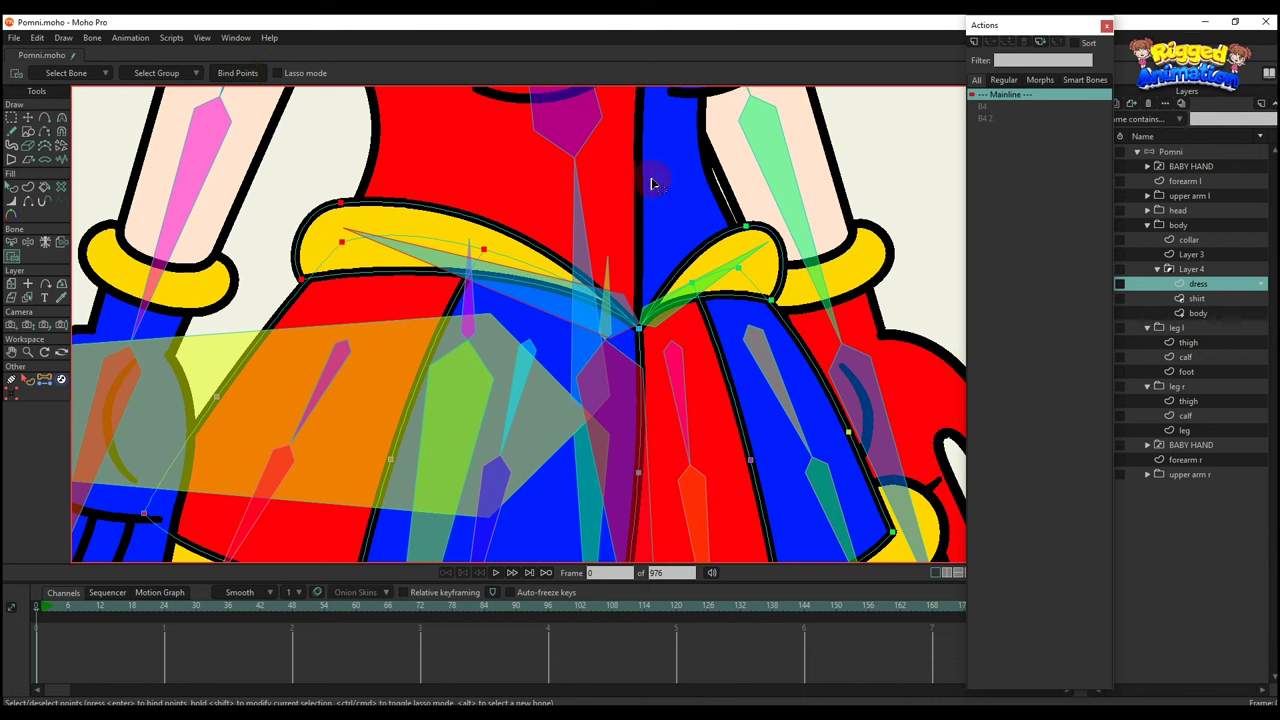
left_click(1188, 157)
At frame 8, test the torso and hip bones by shifting them slightly and undo the torso move.
scroll(650, 312, "down", 2)
left_click(80, 608)
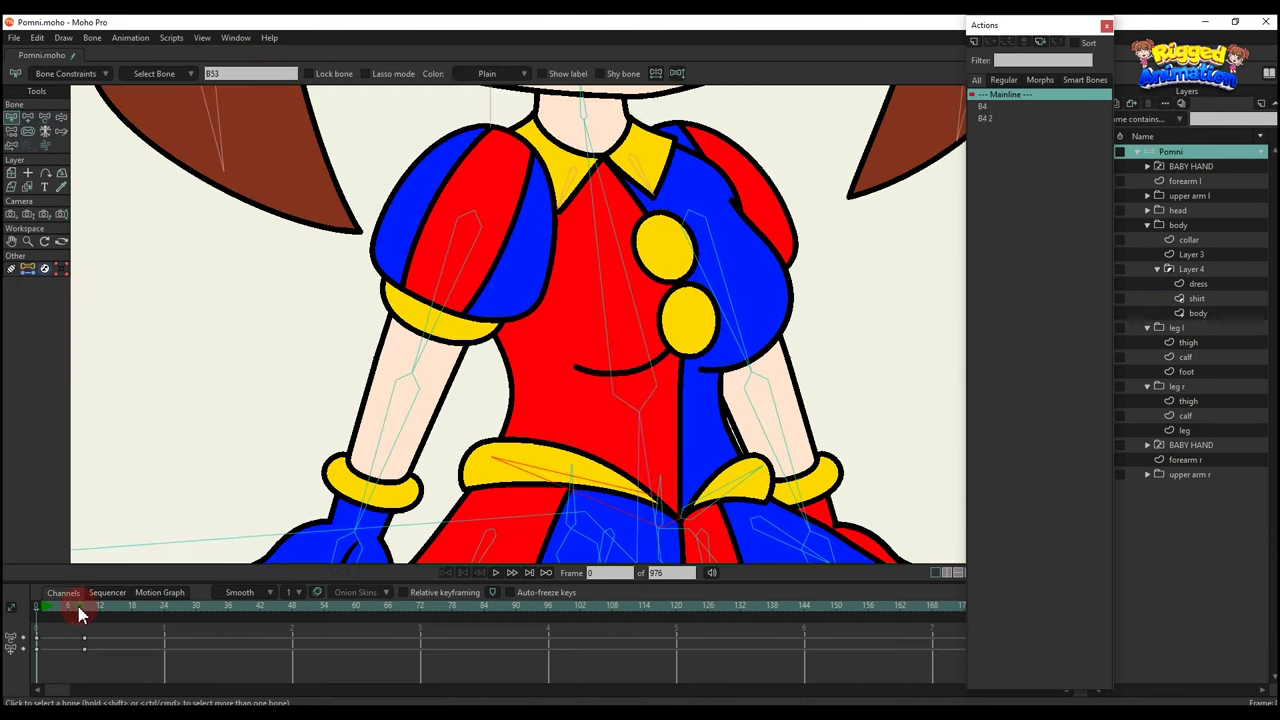
scroll(678, 380, "down", 2)
key("t")
mouse_move(660, 266)
left_mouse_down()
mouse_move(683, 322)
mouse_move(648, 300)
mouse_move(661, 267)
mouse_move(637, 257)
left_mouse_up()
key("ctrl+z")
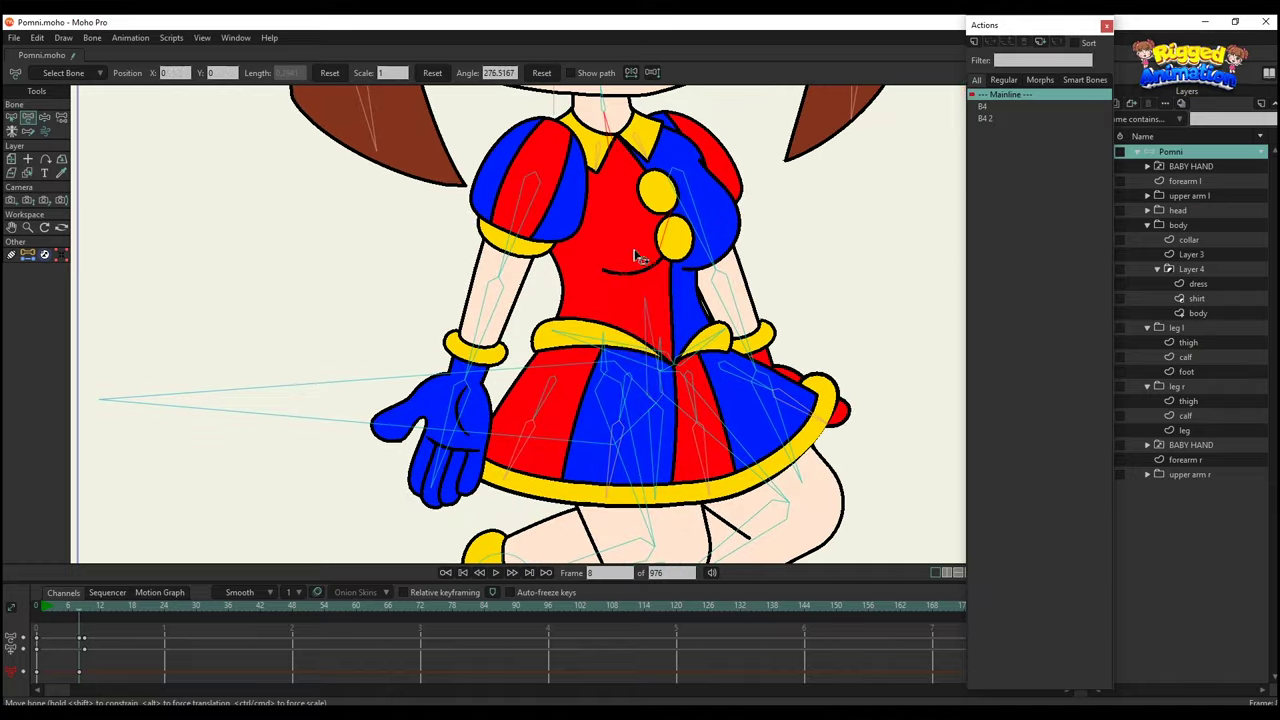
mouse_move(642, 336)
left_mouse_down()
mouse_move(666, 334)
mouse_move(648, 325)
left_mouse_up()
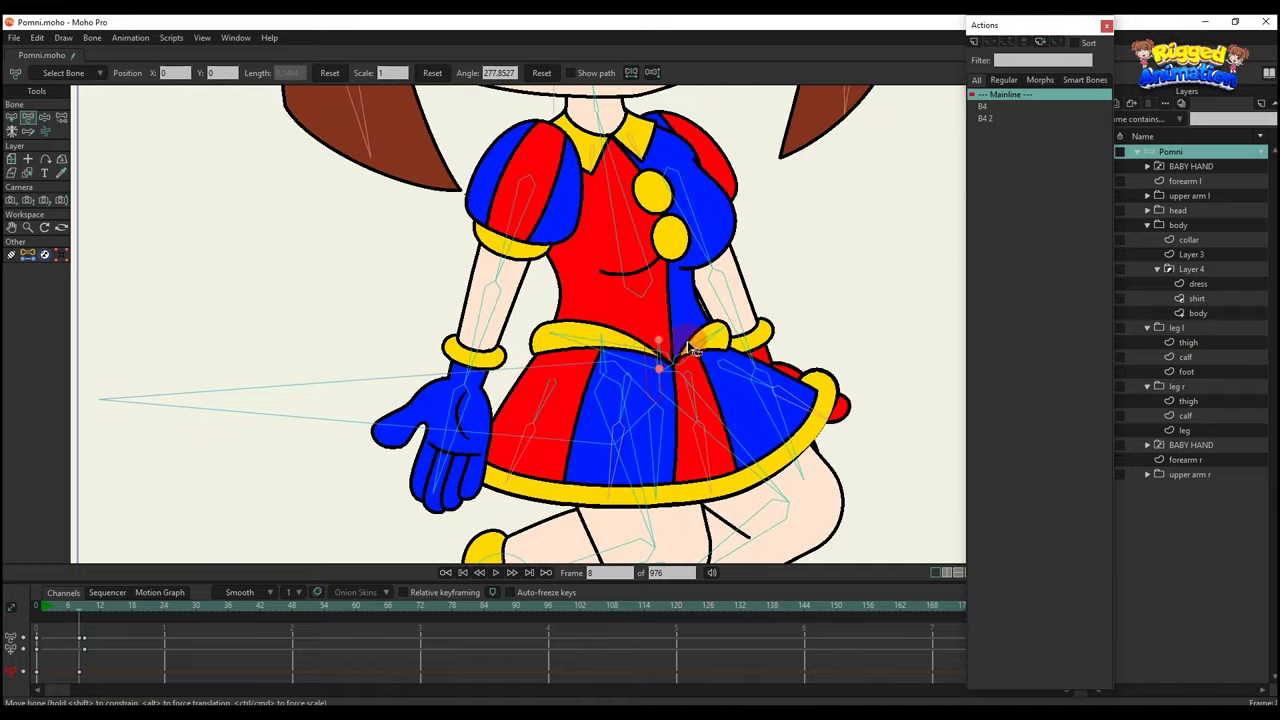
Test the smaller frill side of the skirt by swinging its blue panel bones outward over the raised knee.
scroll(712, 366, "down", 2)
scroll(722, 378, "up", 2)
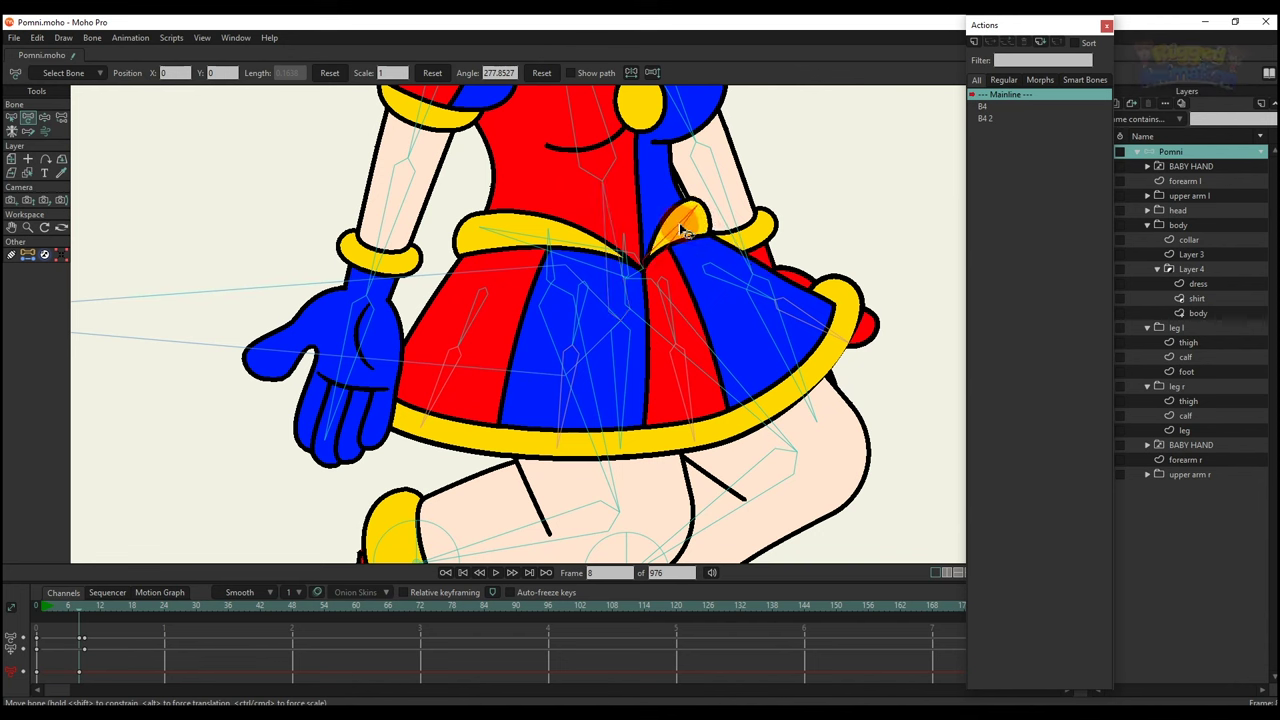
left_click_drag(708, 268, 680, 240)
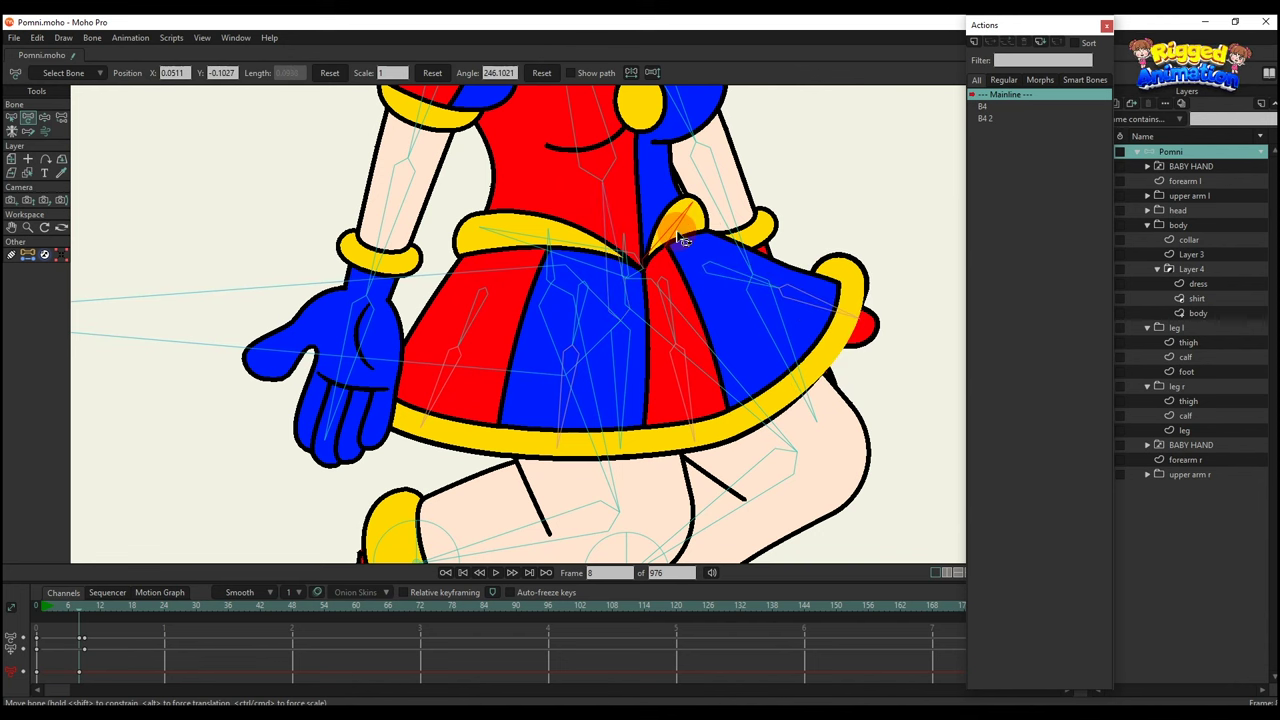
left_click_drag(732, 273, 734, 288)
left_click(764, 310)
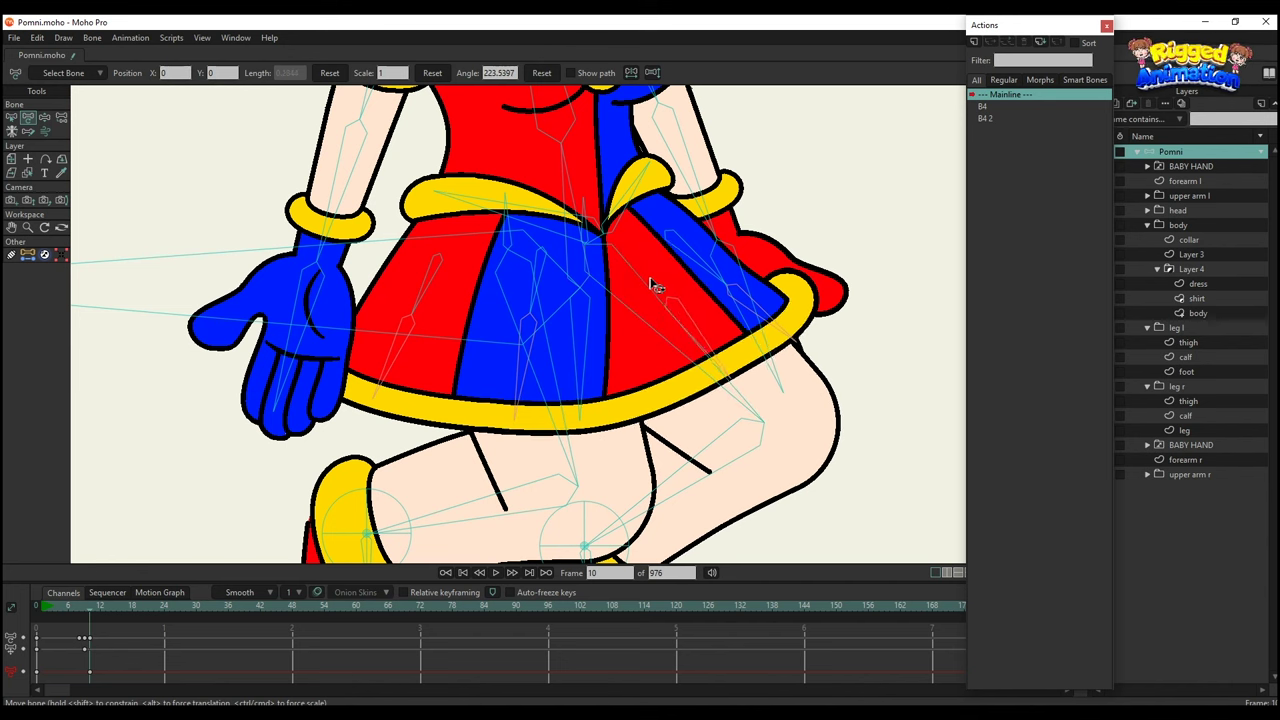
At frame 10, test the central and outer red skirt panels by rotating their bones to follow the legs, and reset the pose.
left_click_drag(584, 300, 588, 335)
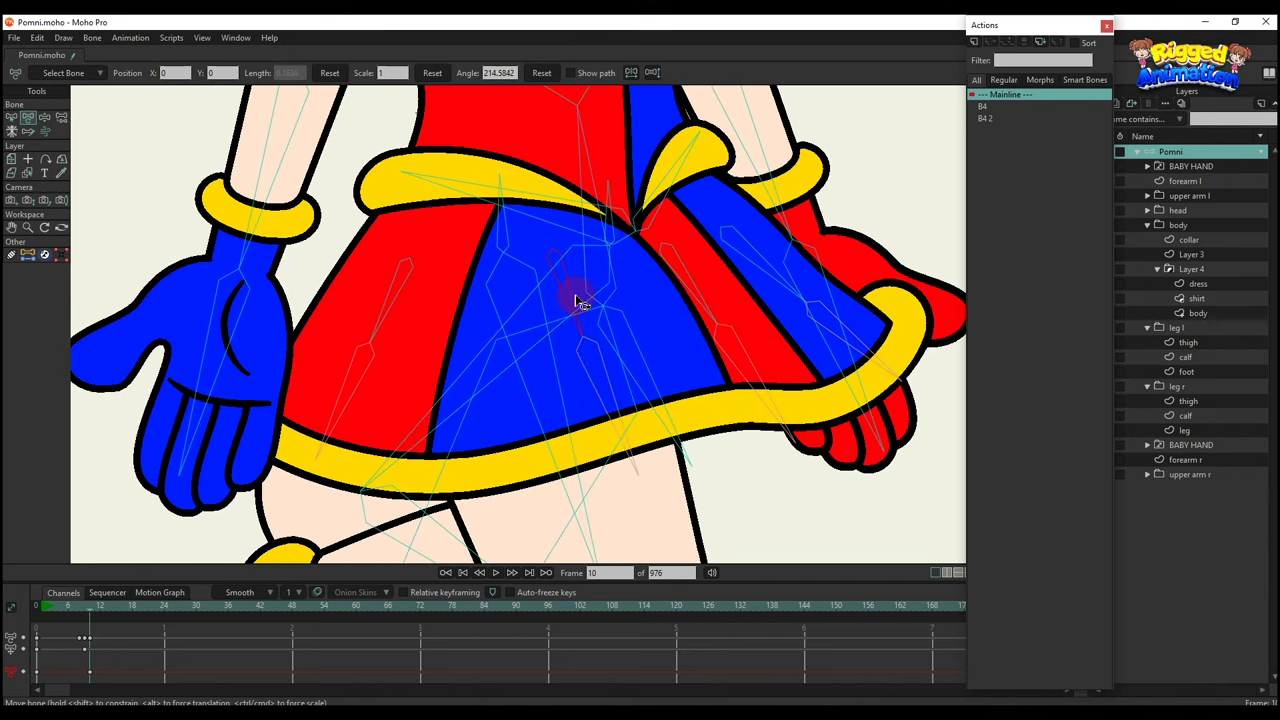
left_click_drag(416, 308, 365, 302)
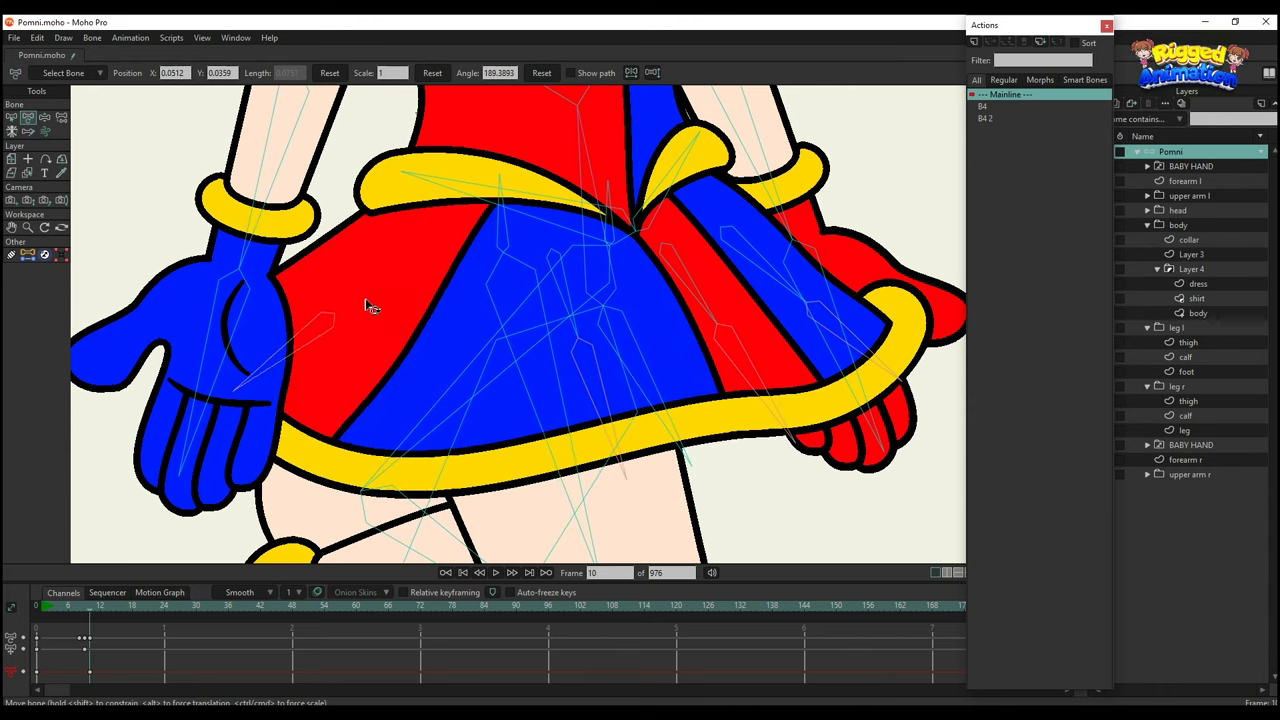
scroll(398, 310, "down", 5)
left_click_drag(490, 335, 521, 337)
scroll(515, 352, "up", 2)
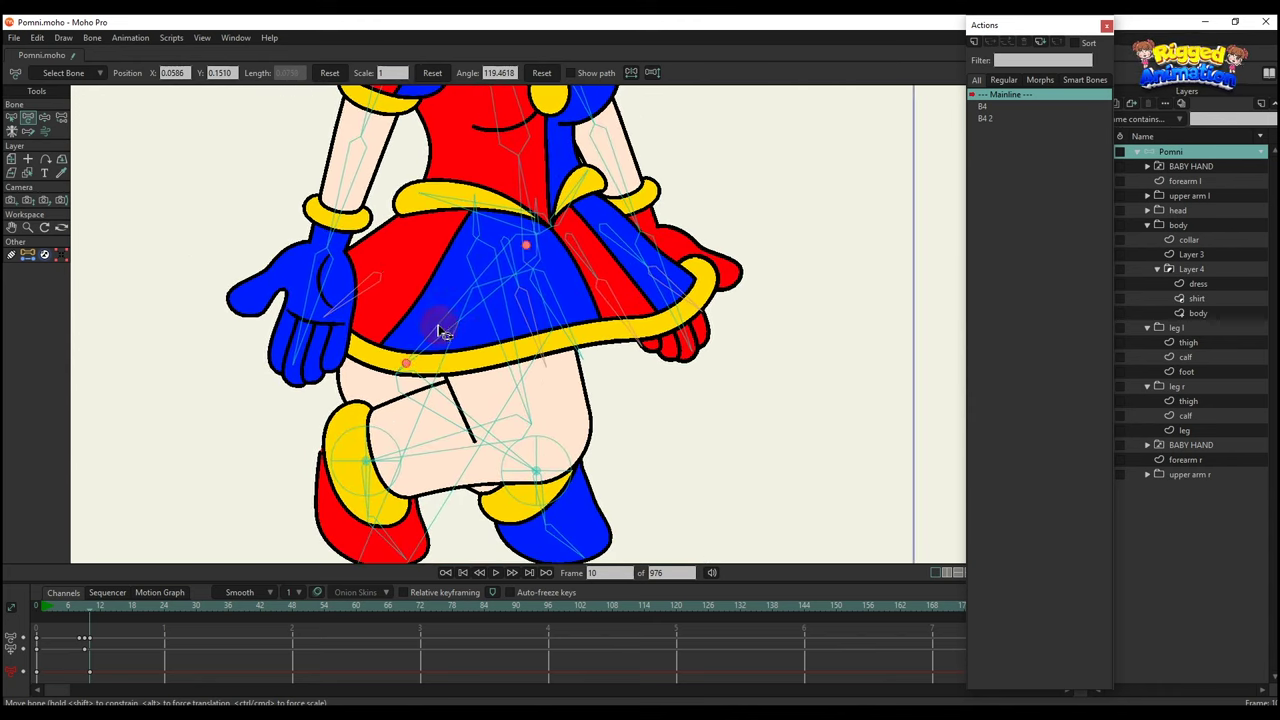
left_click_drag(444, 329, 603, 366)
scroll(569, 473, "down", 2)
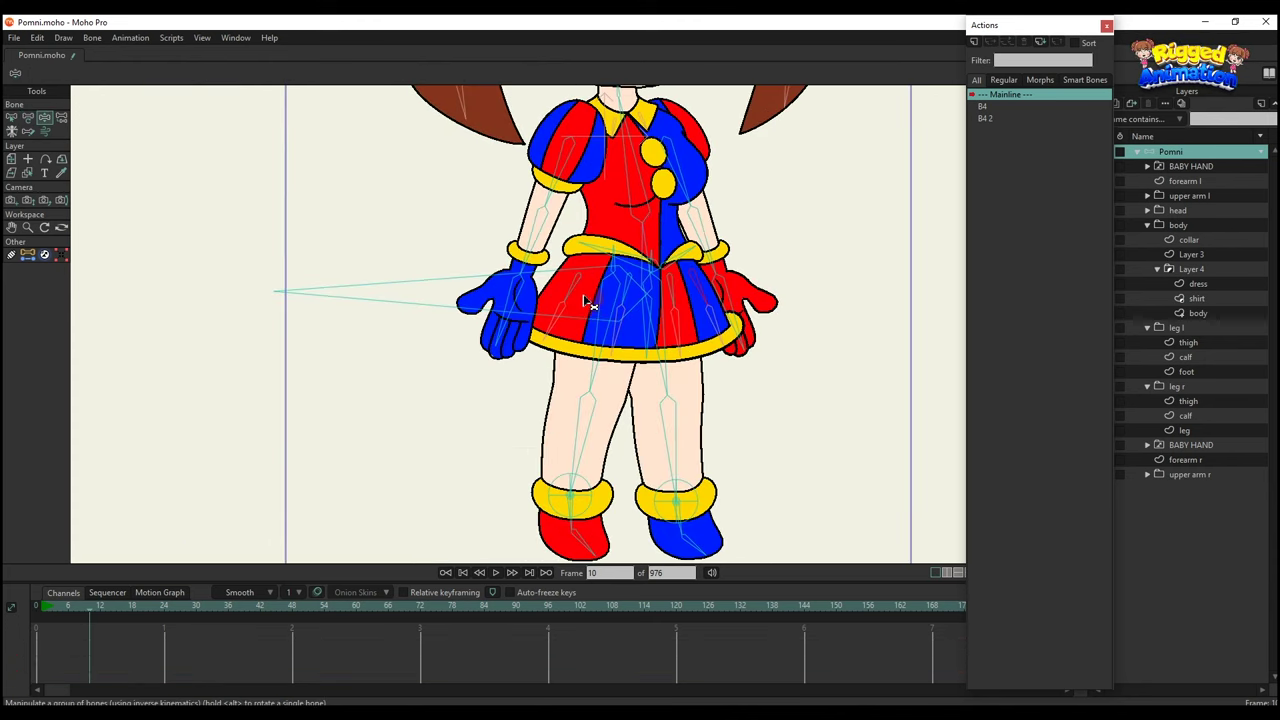
Lower the body with the root bone at frame 10 and test how the skirt and hip bones follow the bent legs.
left_click_drag(590, 303, 607, 373)
key("t")
scroll(720, 360, "up", 2)
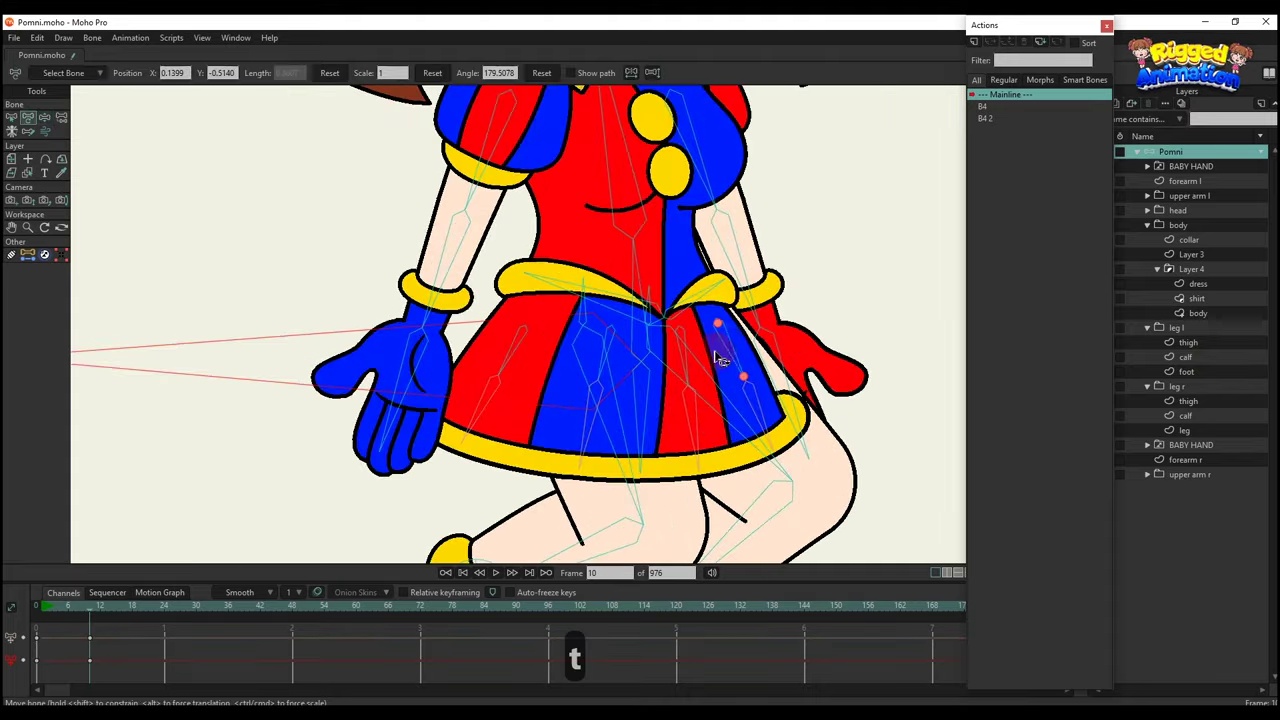
left_click_drag(729, 345, 739, 342)
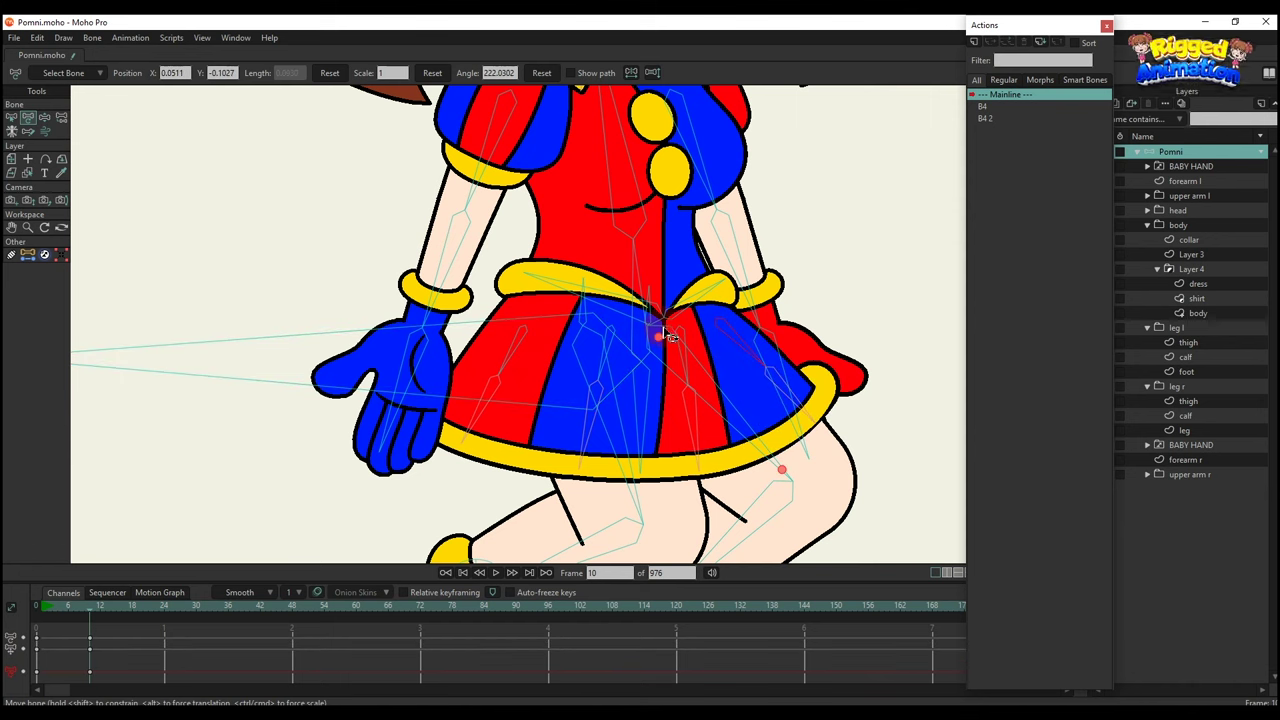
left_click_drag(648, 325, 618, 337)
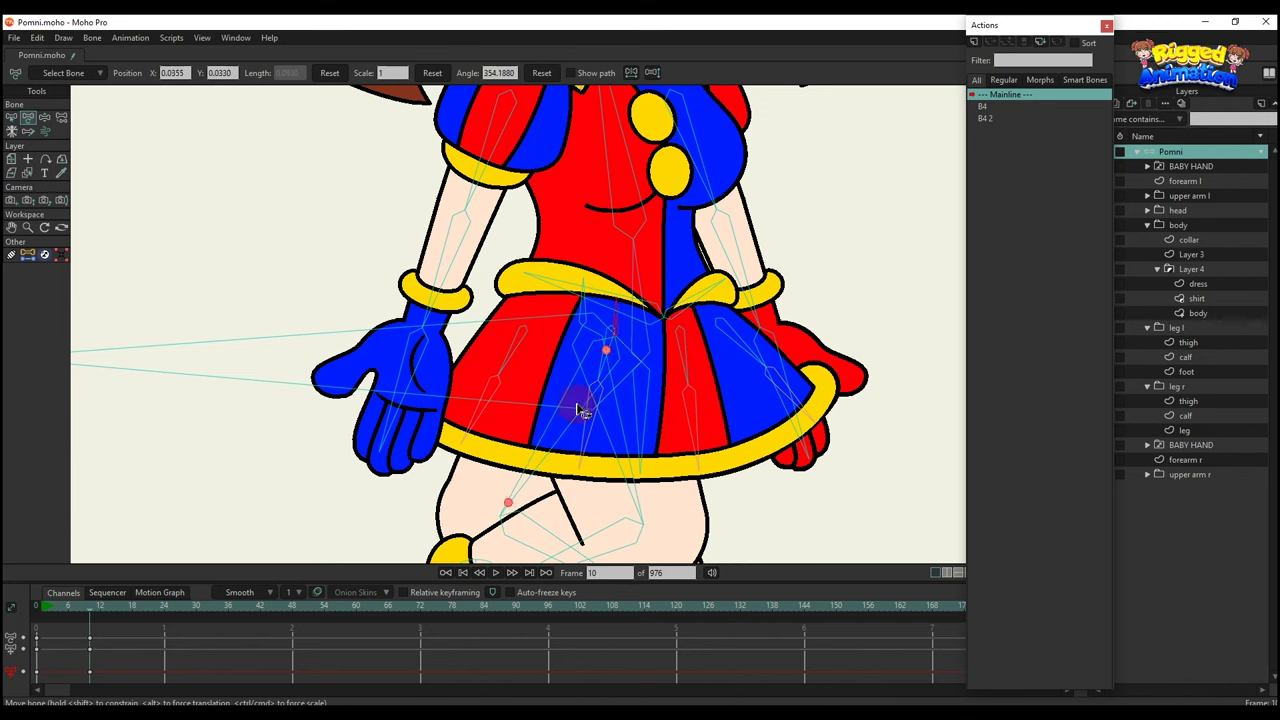
left_click_drag(556, 443, 640, 368)
Shift the lowered body sideways with the large root bone to test how the knees bend over the planted feet.
scroll(680, 466, "down", 4)
scroll(632, 432, "down", 2)
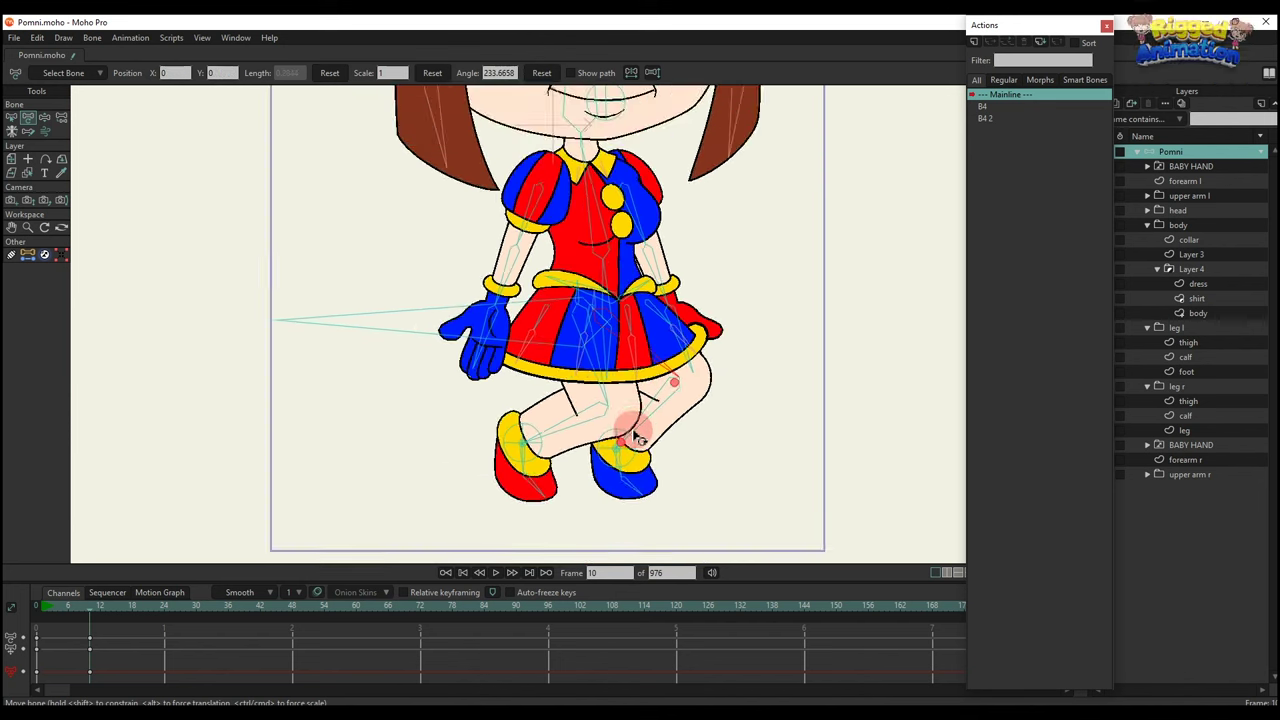
scroll(622, 447, "up", 2)
scroll(622, 447, "down", 2)
scroll(540, 450, "up", 2)
left_click(520, 455)
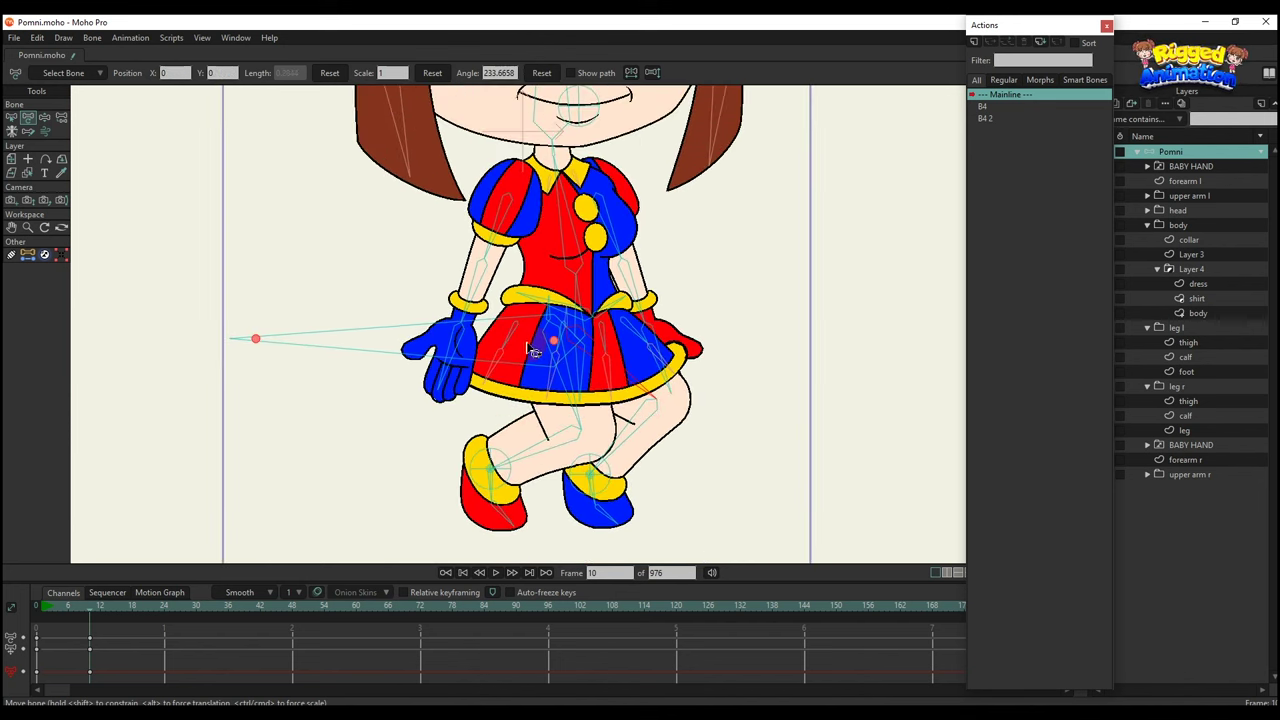
key("z")
left_click_drag(527, 347, 474, 350)
key("r")
key("t")
left_click(471, 375)
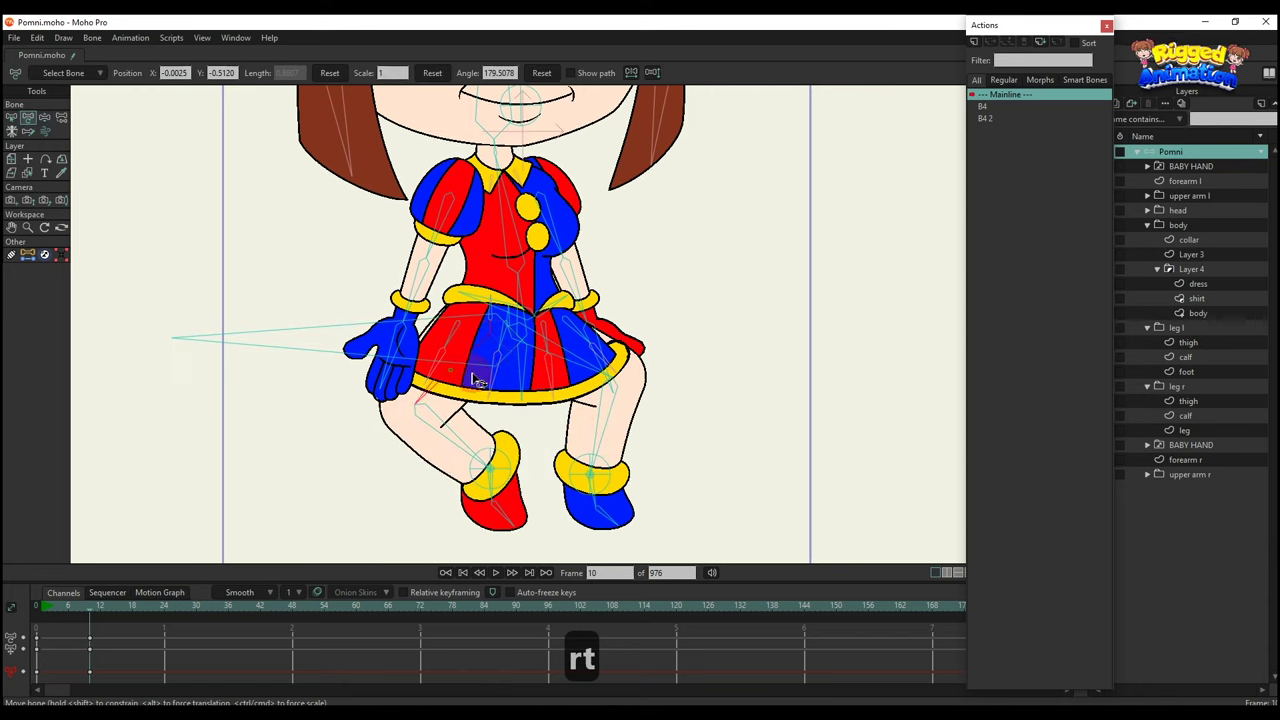
Move the target bone of the blue-shoed leg outward to test a wide stance with the body lowered.
scroll(600, 450, "up", 3)
left_click(621, 458)
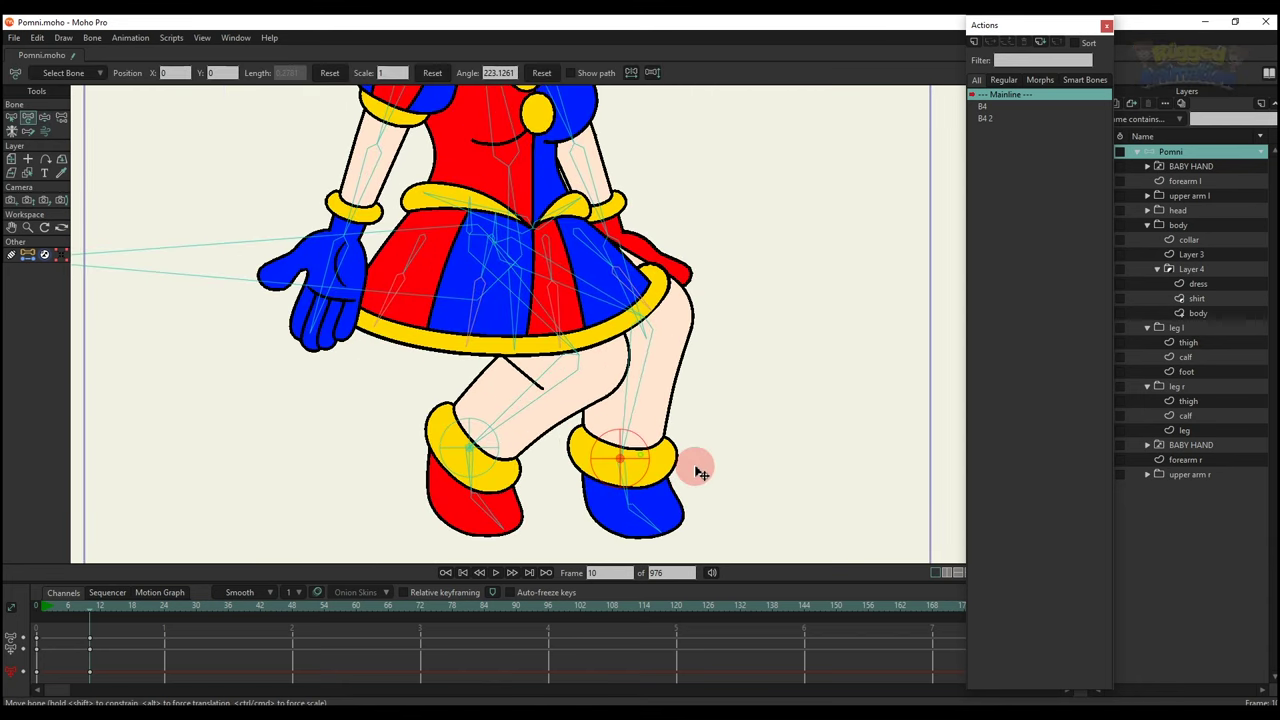
left_click_drag(697, 470, 753, 457)
scroll(737, 473, "up", 2)
scroll(753, 457, "down", 3)
scroll(590, 445, "down", 3)
scroll(596, 354, "up", 1)
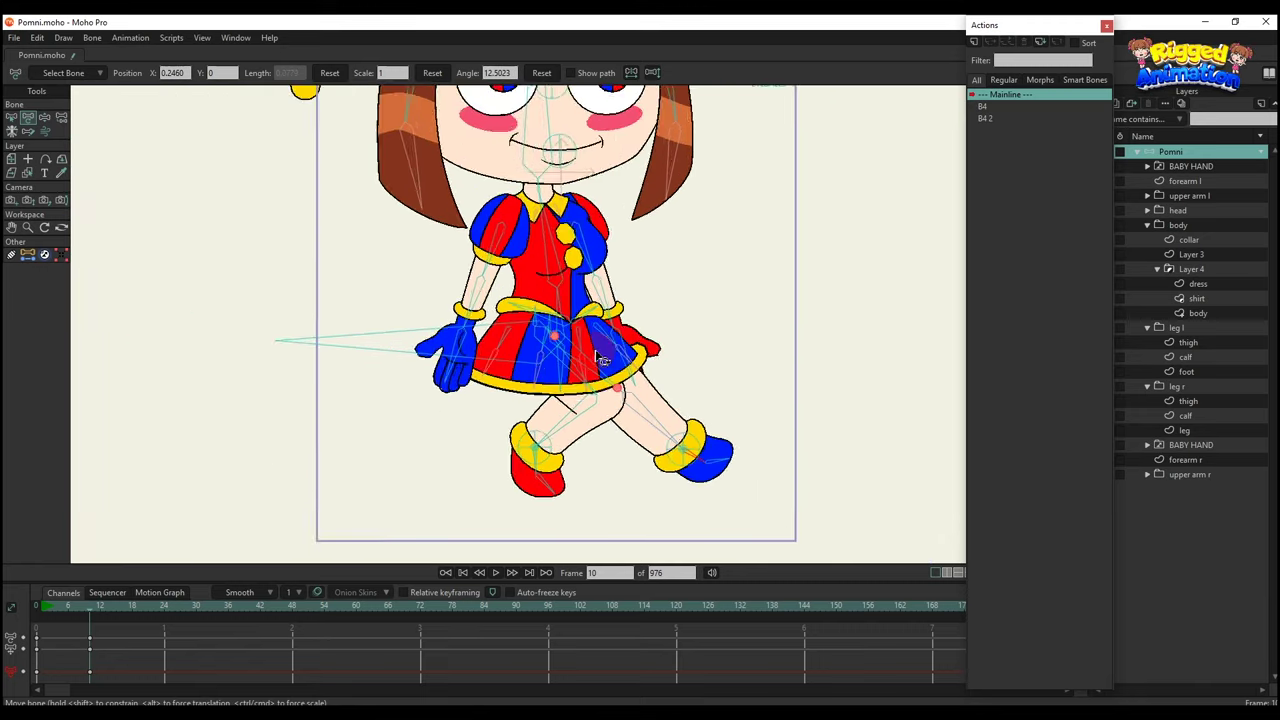
Rotate the skirt bones above the outstretched leg so the blue and red panels lift, and test the opposite red panel's bone.
scroll(597, 354, "up", 2)
left_click_drag(600, 327, 609, 321)
scroll(611, 327, "down", 3)
scroll(614, 328, "up", 4)
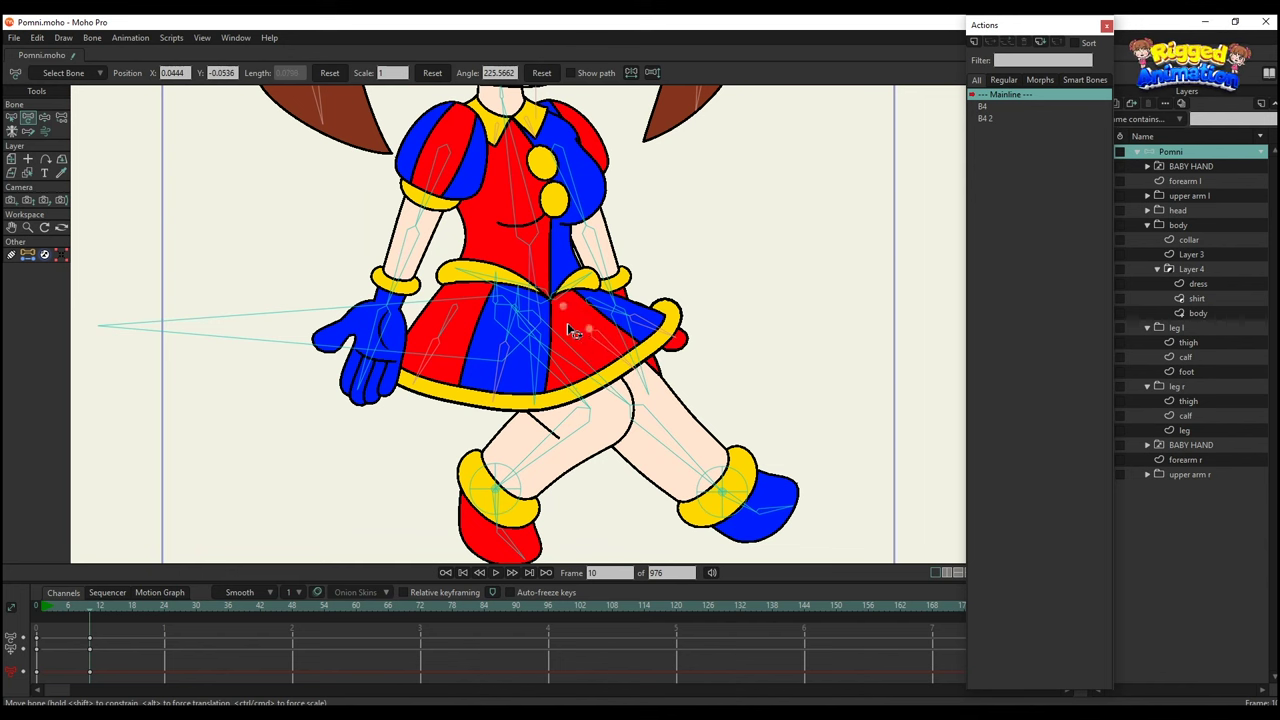
scroll(530, 320, "up", 4)
left_click_drag(484, 325, 508, 336)
left_click_drag(367, 326, 361, 333)
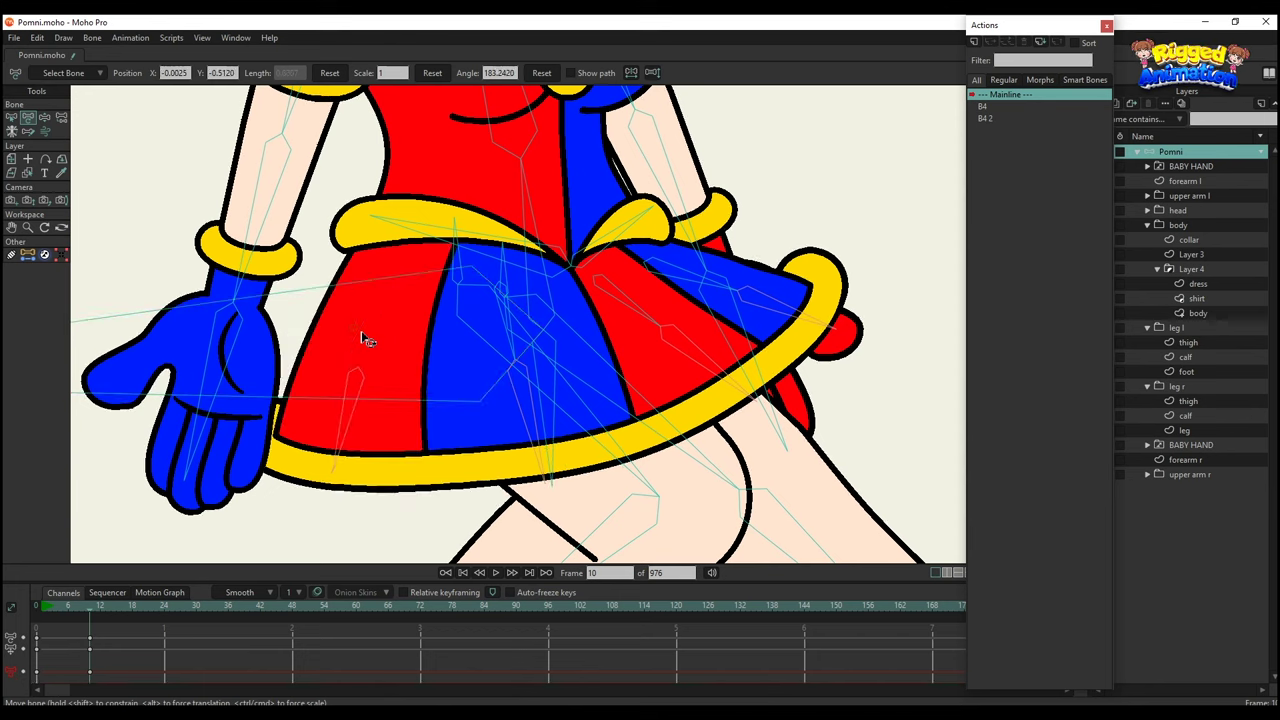
Adjust the central blue panel and the red panels on both sides so the skirt hem drapes over the bent legs.
scroll(510, 350, "up", 2)
left_click(510, 350)
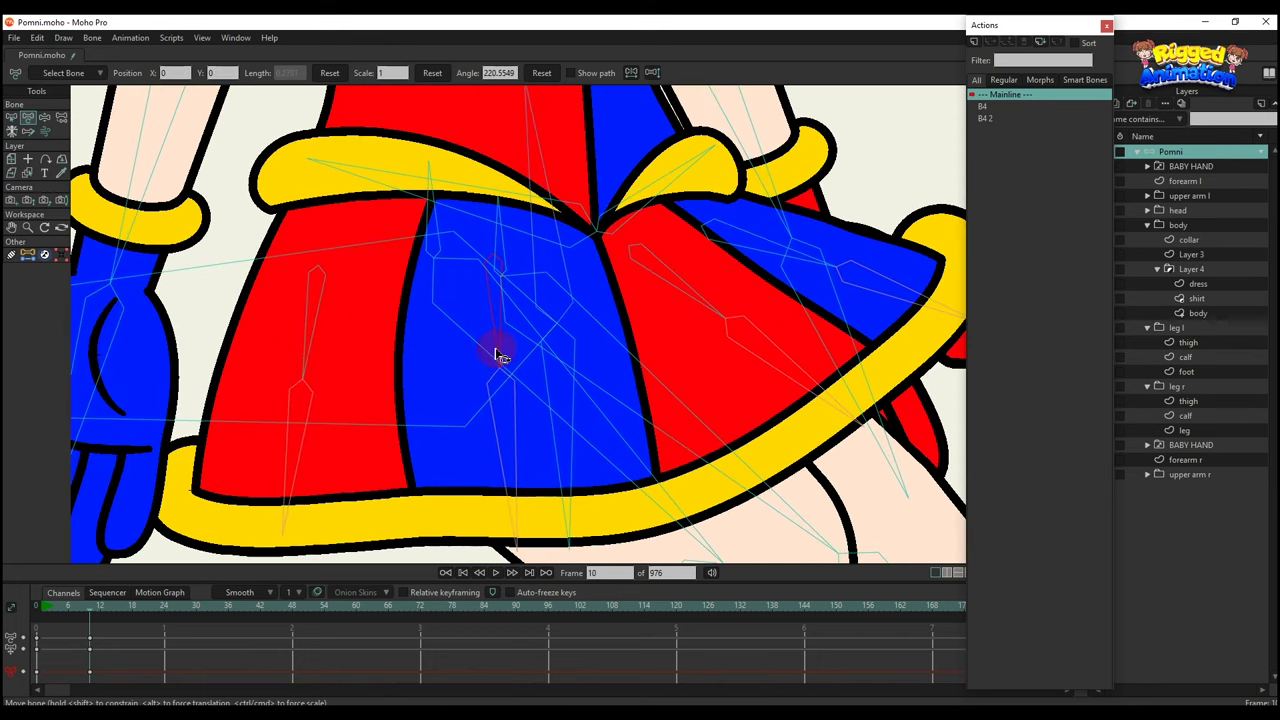
left_click_drag(500, 355, 533, 371)
left_click_drag(325, 336, 294, 357)
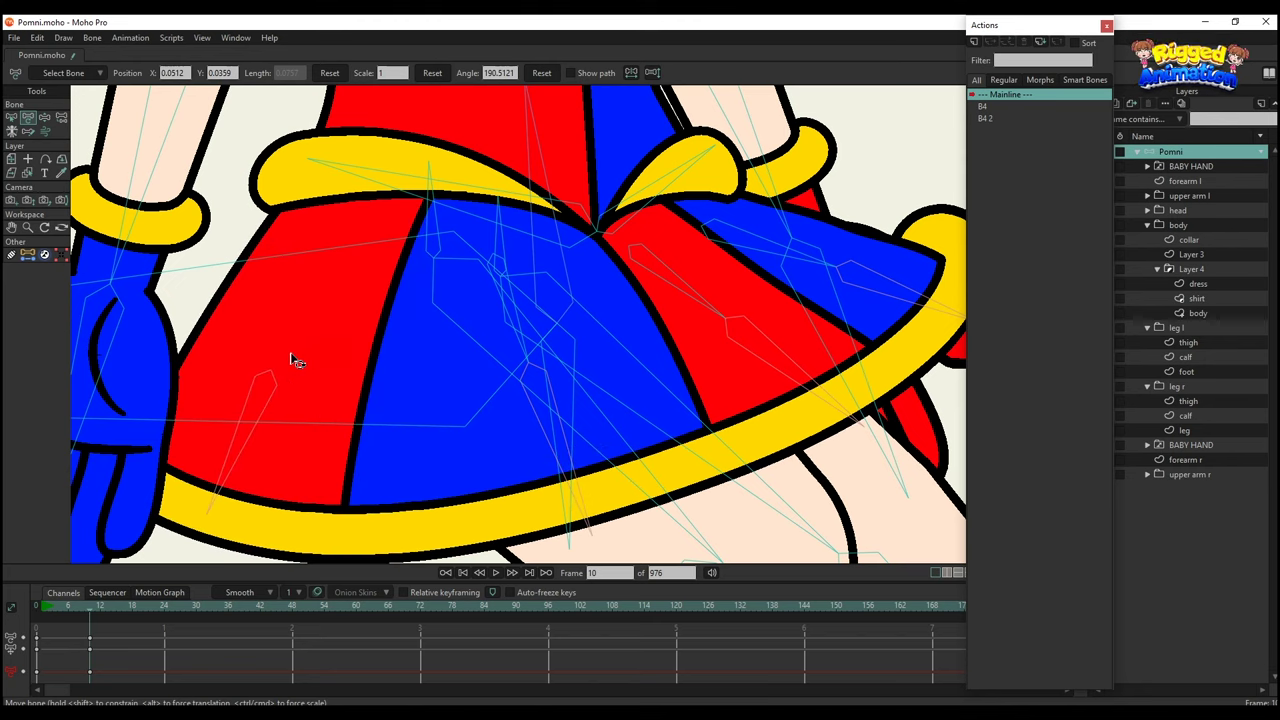
scroll(543, 334, "down", 2)
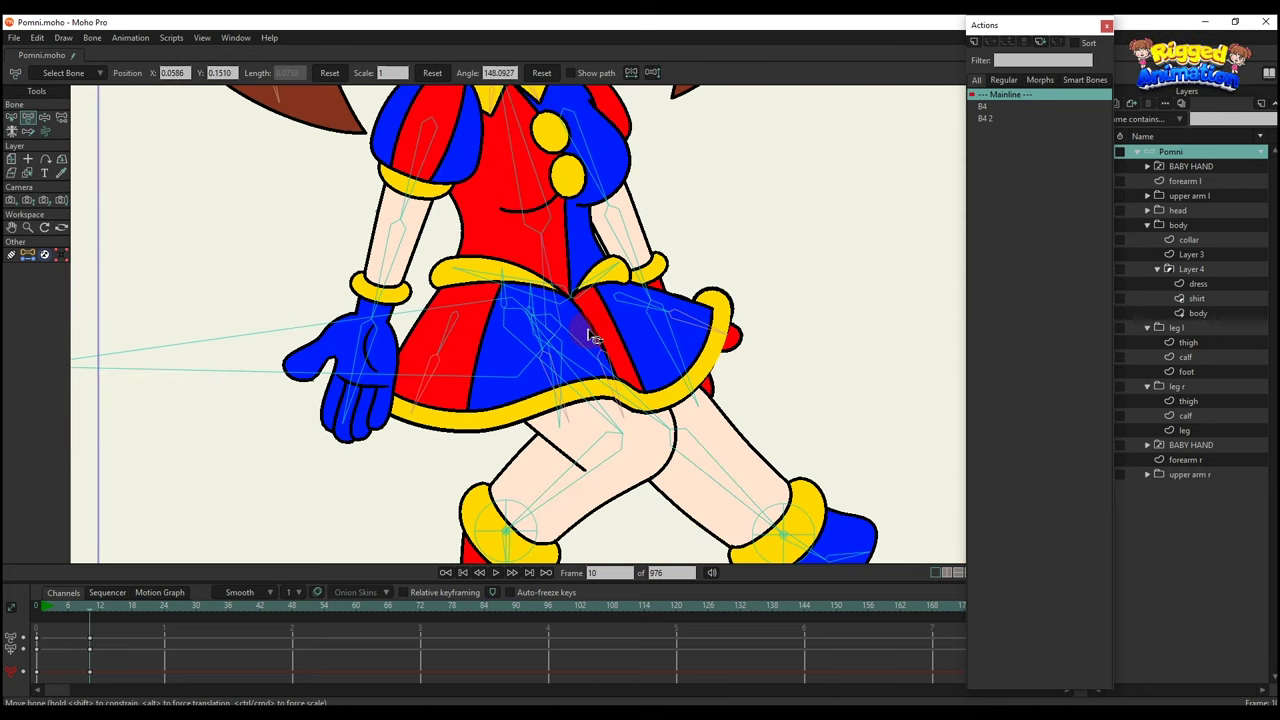
left_click_drag(589, 334, 599, 338)
scroll(597, 340, "down", 2)
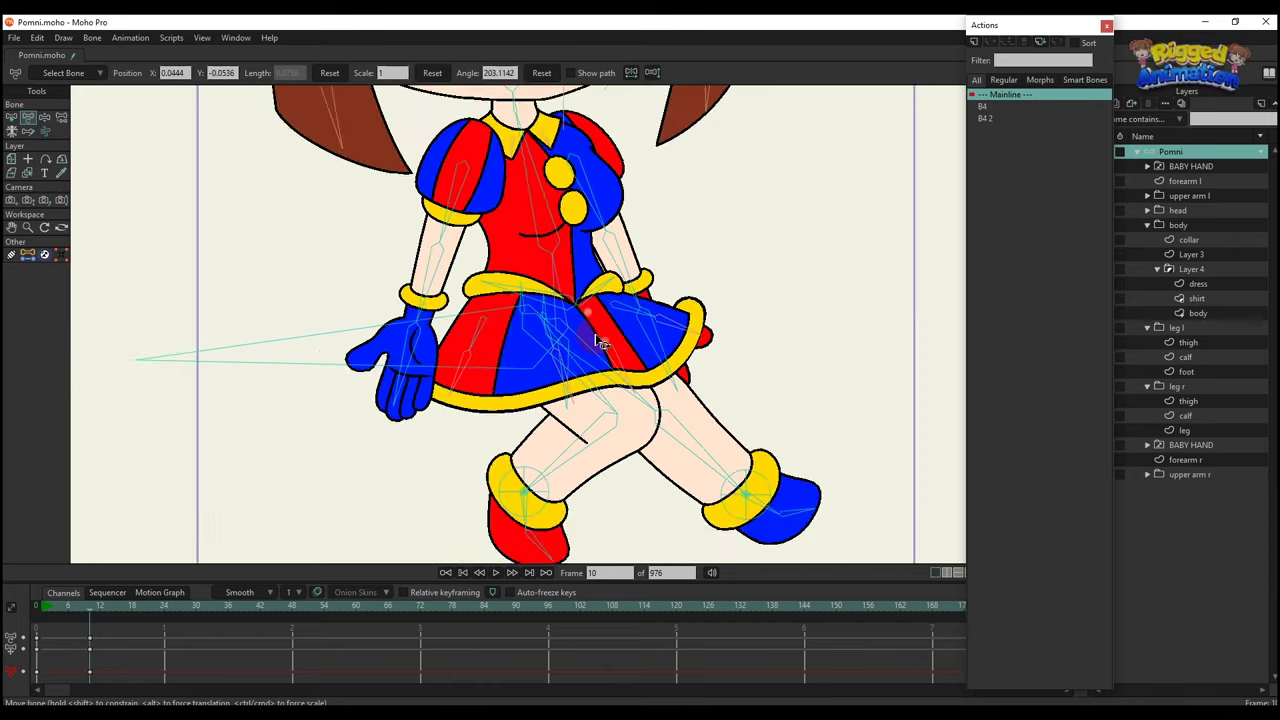
scroll(600, 345, "down", 2)
Play the test pose from frame 1, move the root bone once more, delete the test keyframes and return to frame 0.
left_click(40, 608)
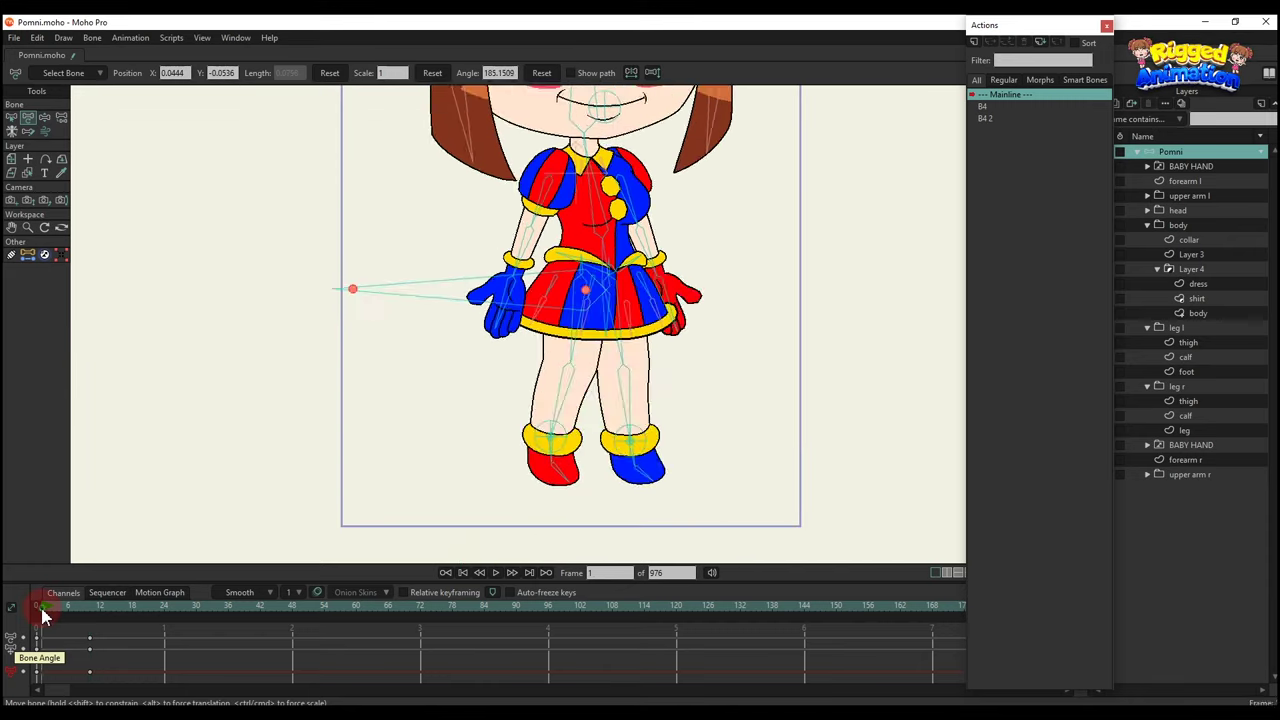
key("space")
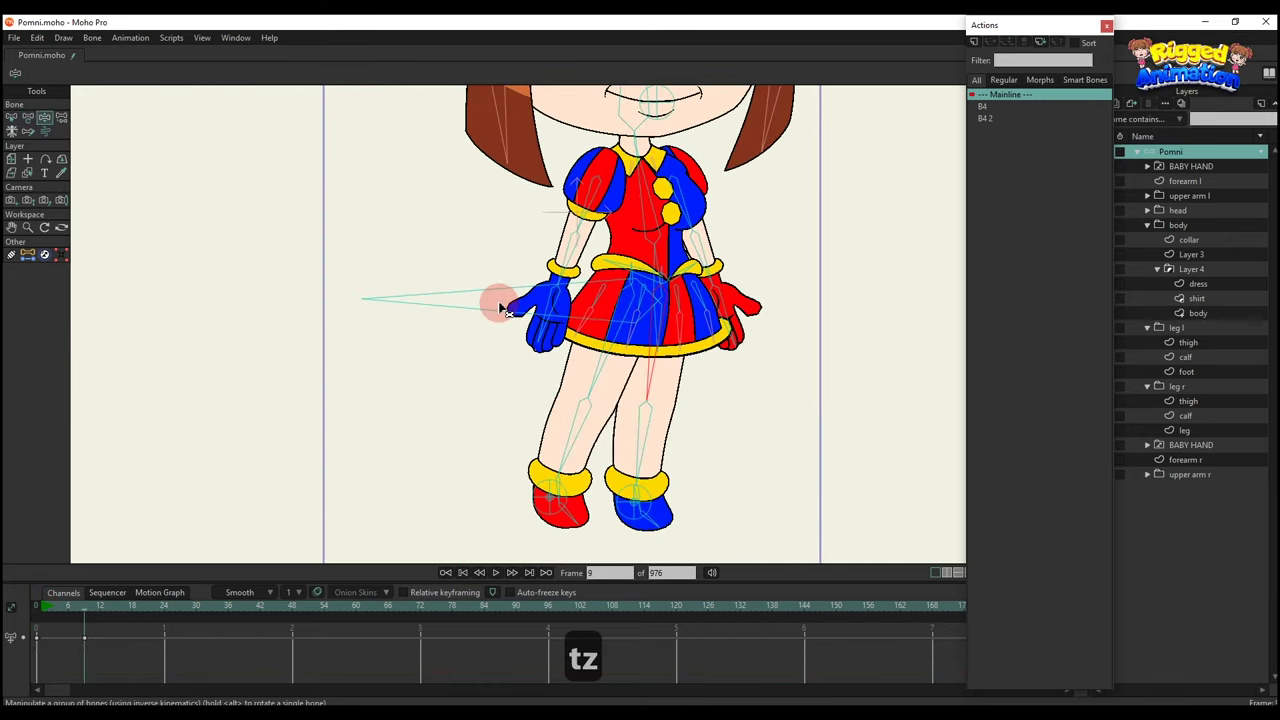
left_click_drag(499, 302, 480, 338)
left_click_drag(184, 657, 5, 571)
key("BackSpace")
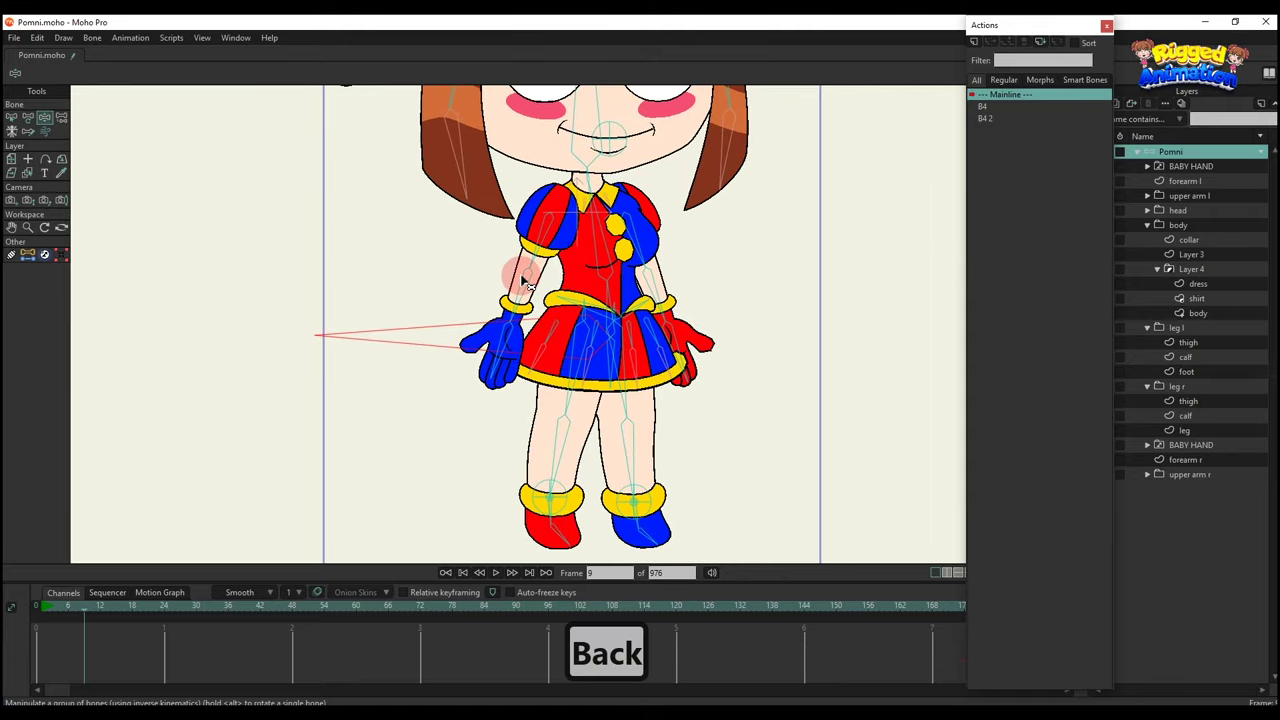
left_click_drag(493, 290, 504, 341)
left_click_drag(57, 606, 11, 606)
Add two vertical control bones beside the head, below the EYEBALLS bone, one pointing up and one down from the same point.
key("b")
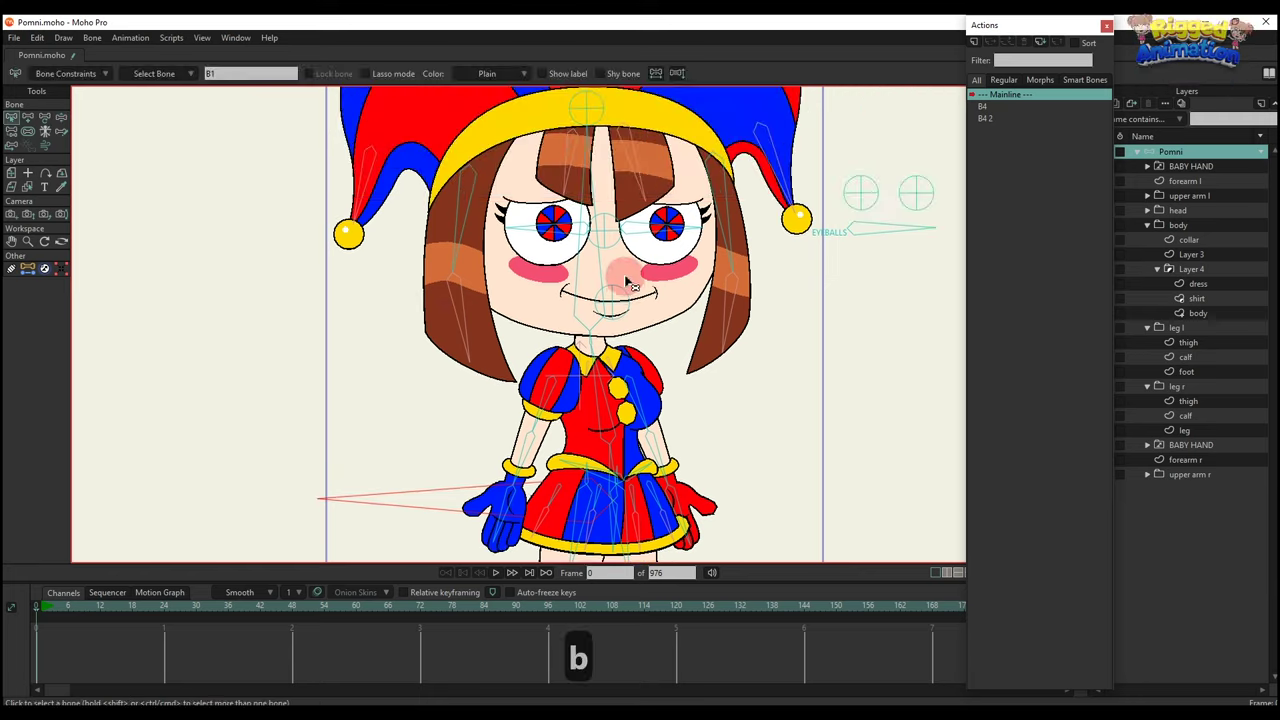
key("a")
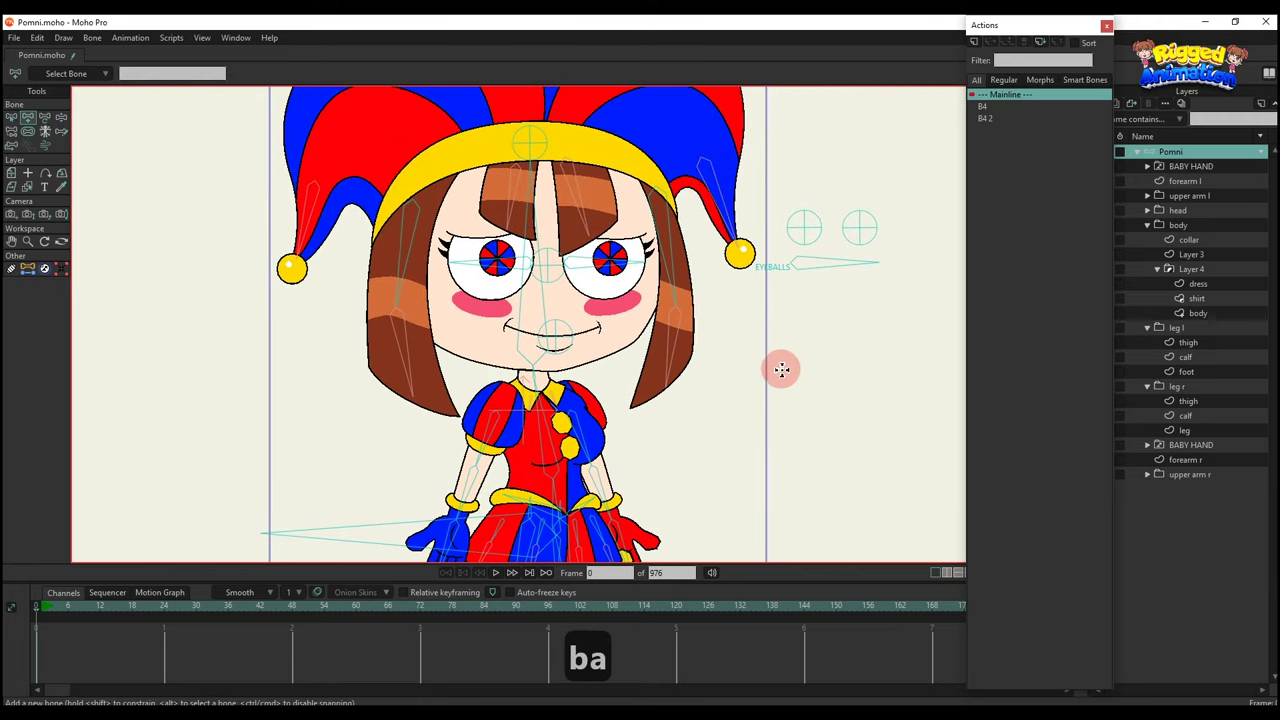
left_click_drag(785, 364, 788, 275)
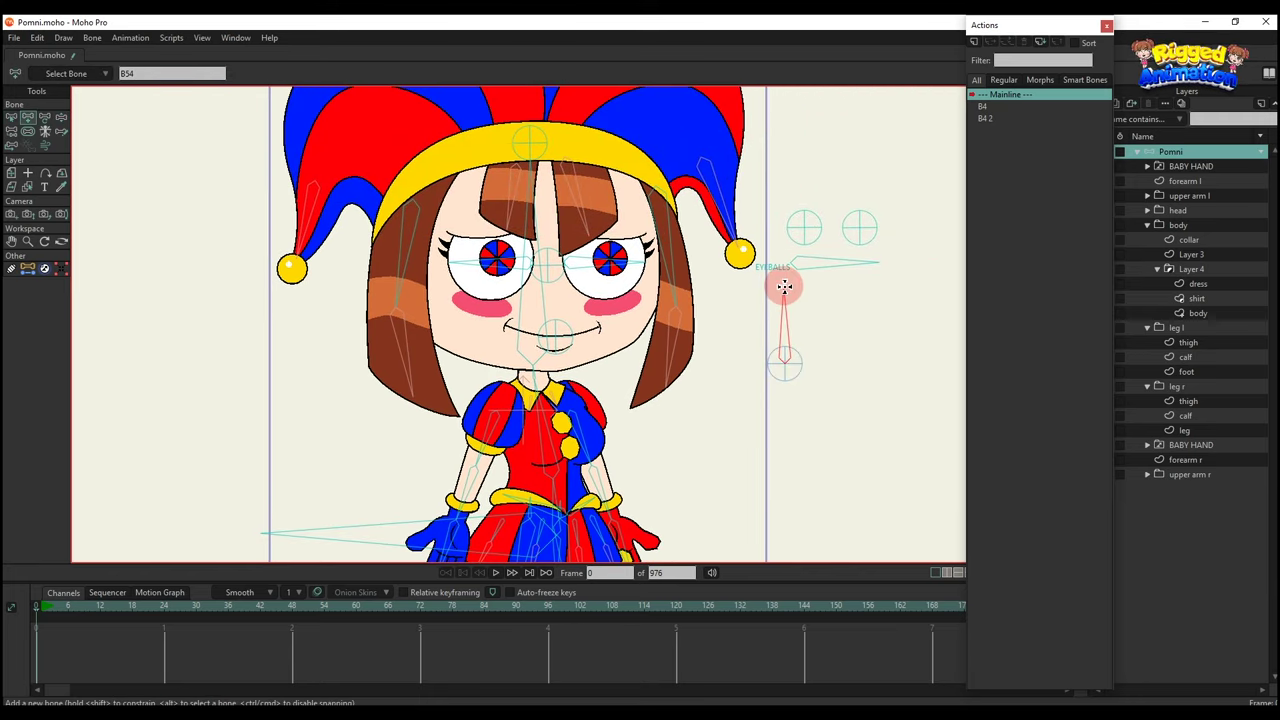
key("b")
key("a")
left_click_drag(785, 364, 786, 440)
Select the two new vertical control bones and set the bone length to 0.23.
key("b")
left_click(786, 330)
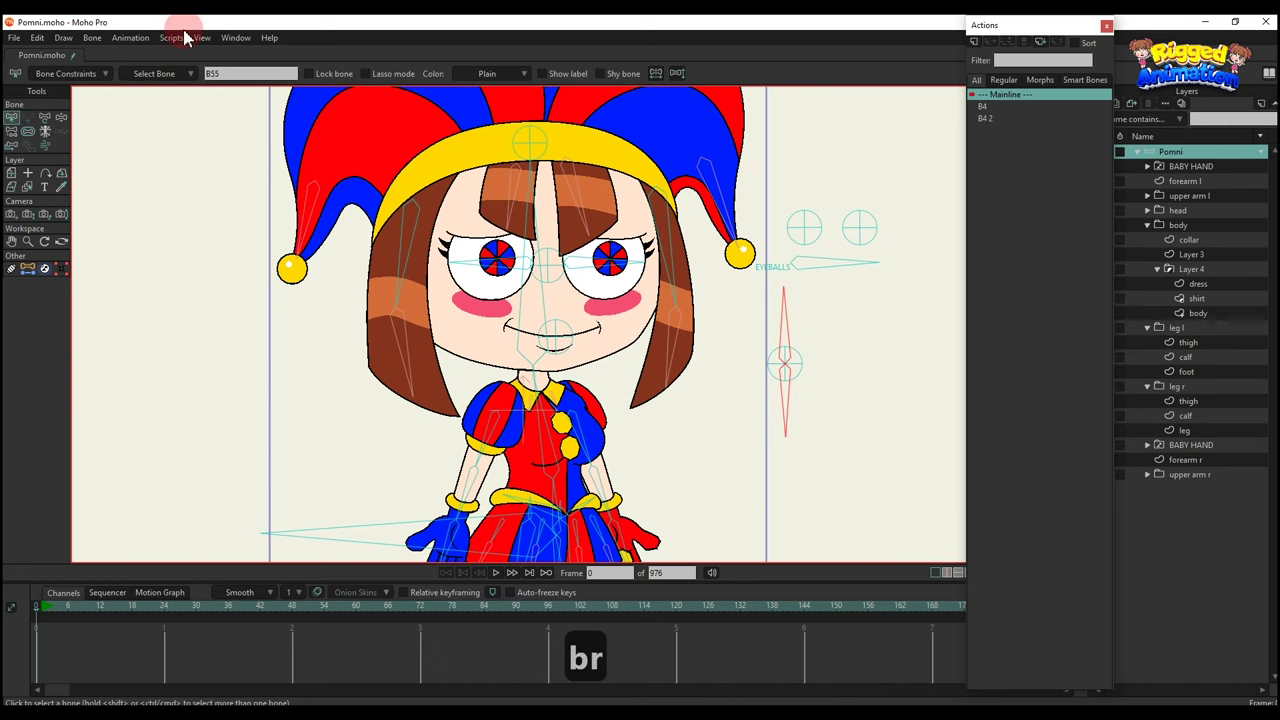
key("t")
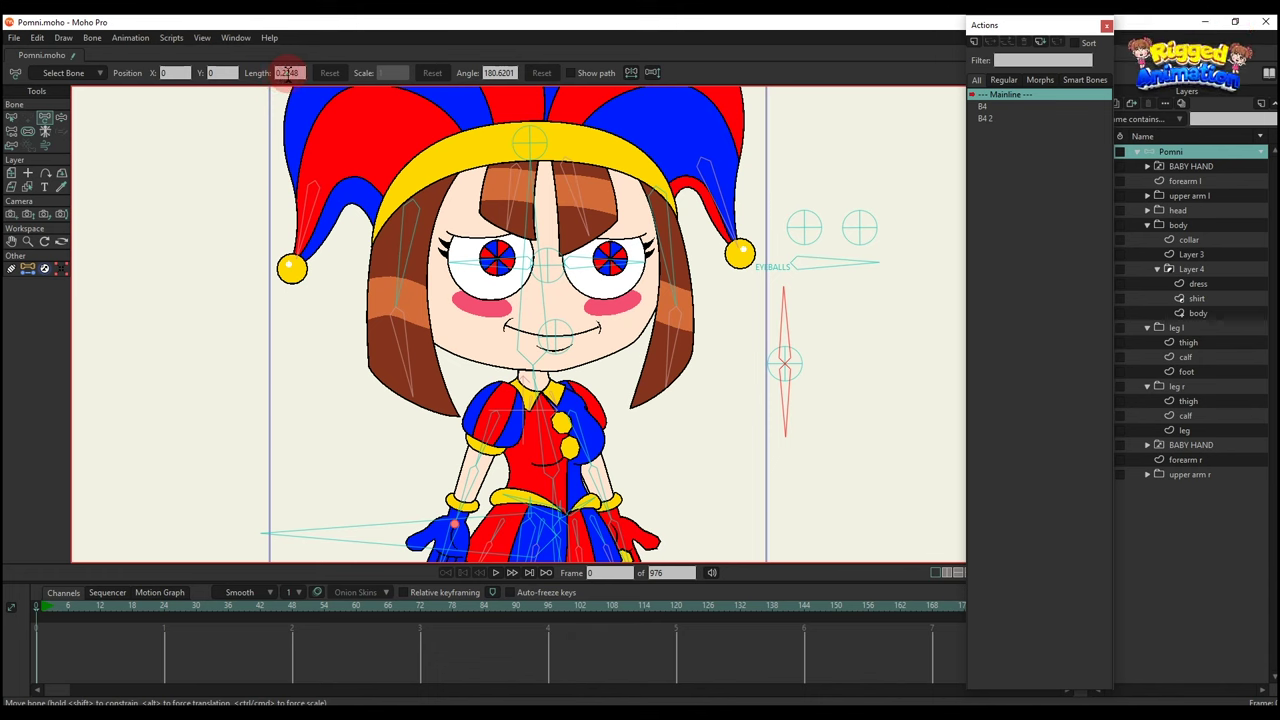
key("Return")
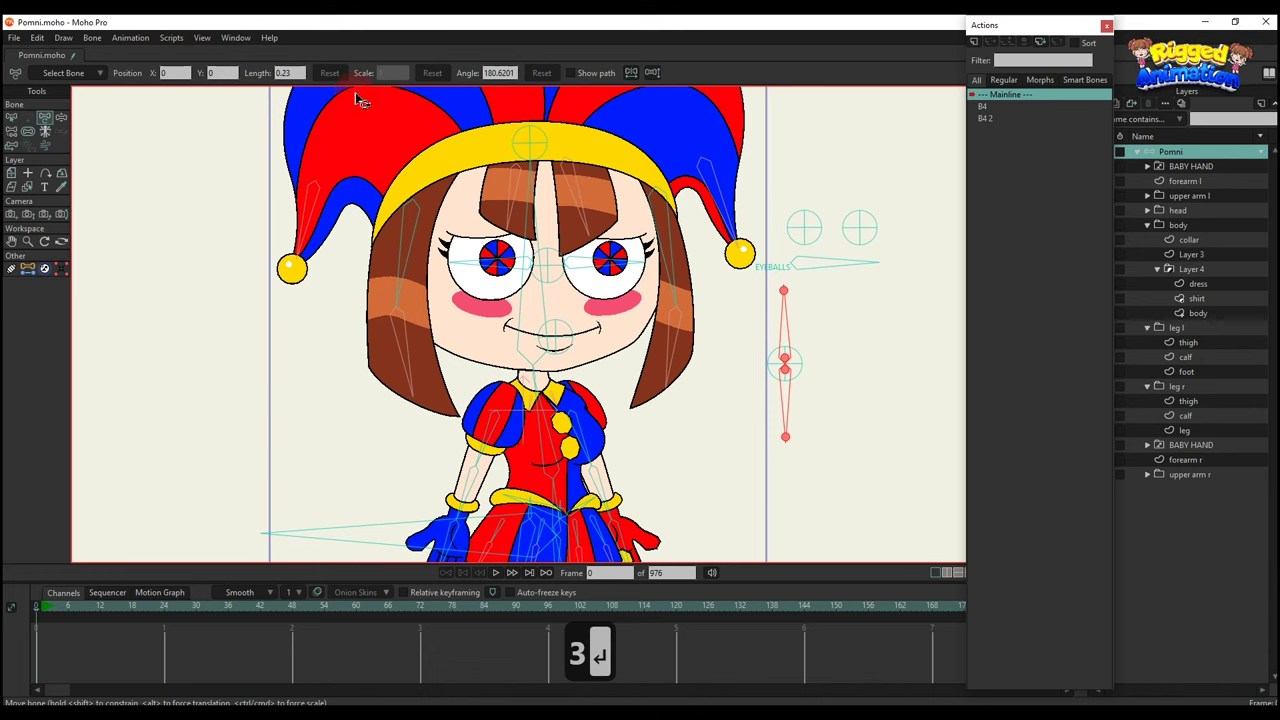
Name the circular control bone between the two vertical control bones MOUTH and show its label.
left_click(816, 233)
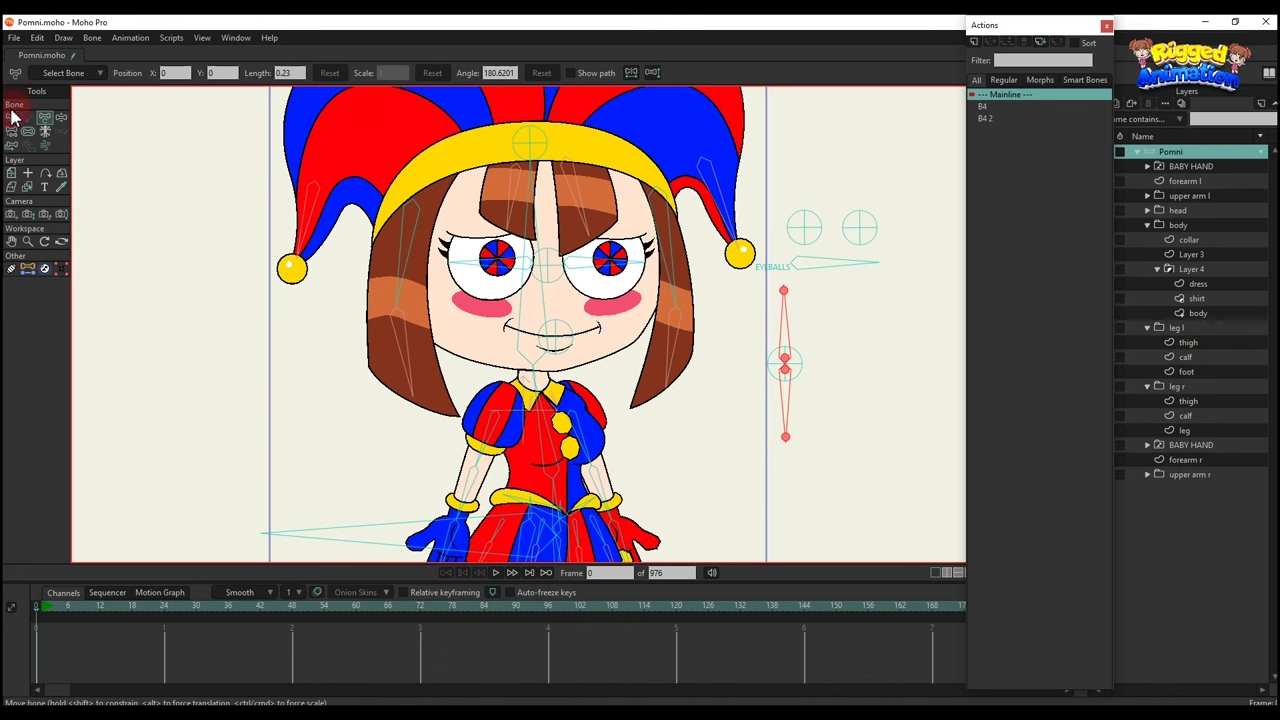
key("b")
left_click(862, 362)
left_click(800, 364)
key("t")
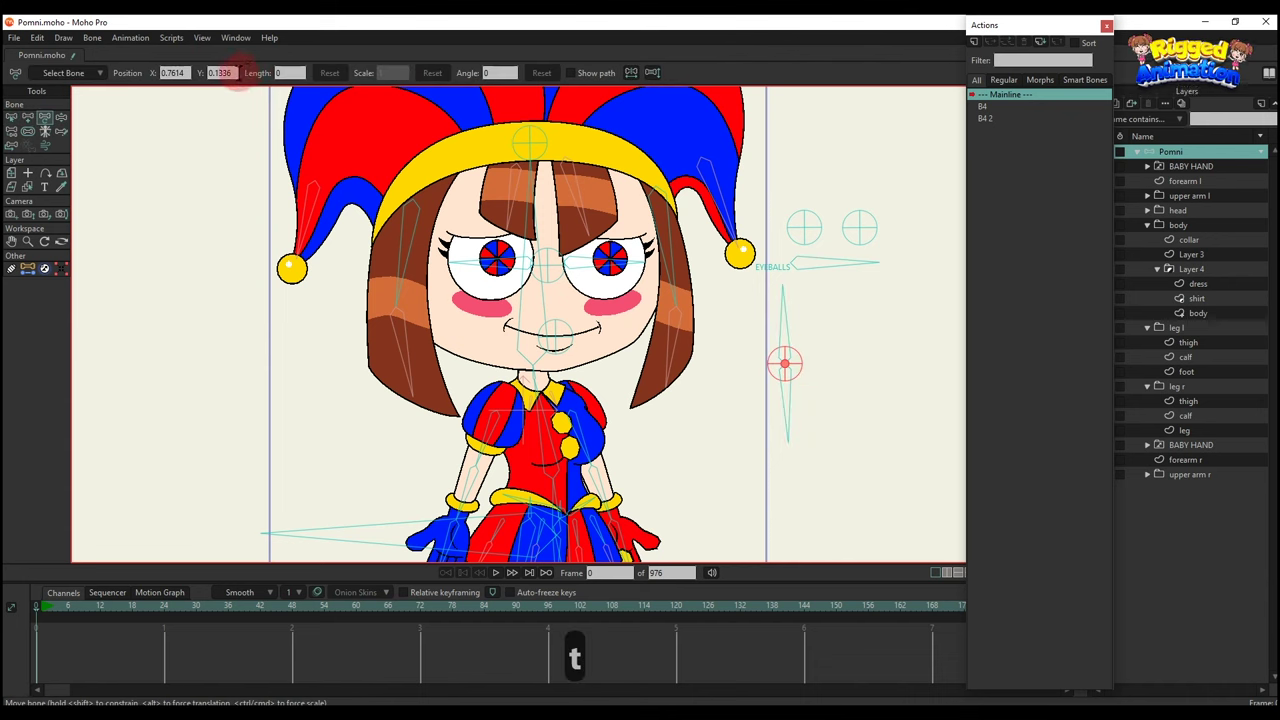
type("b")
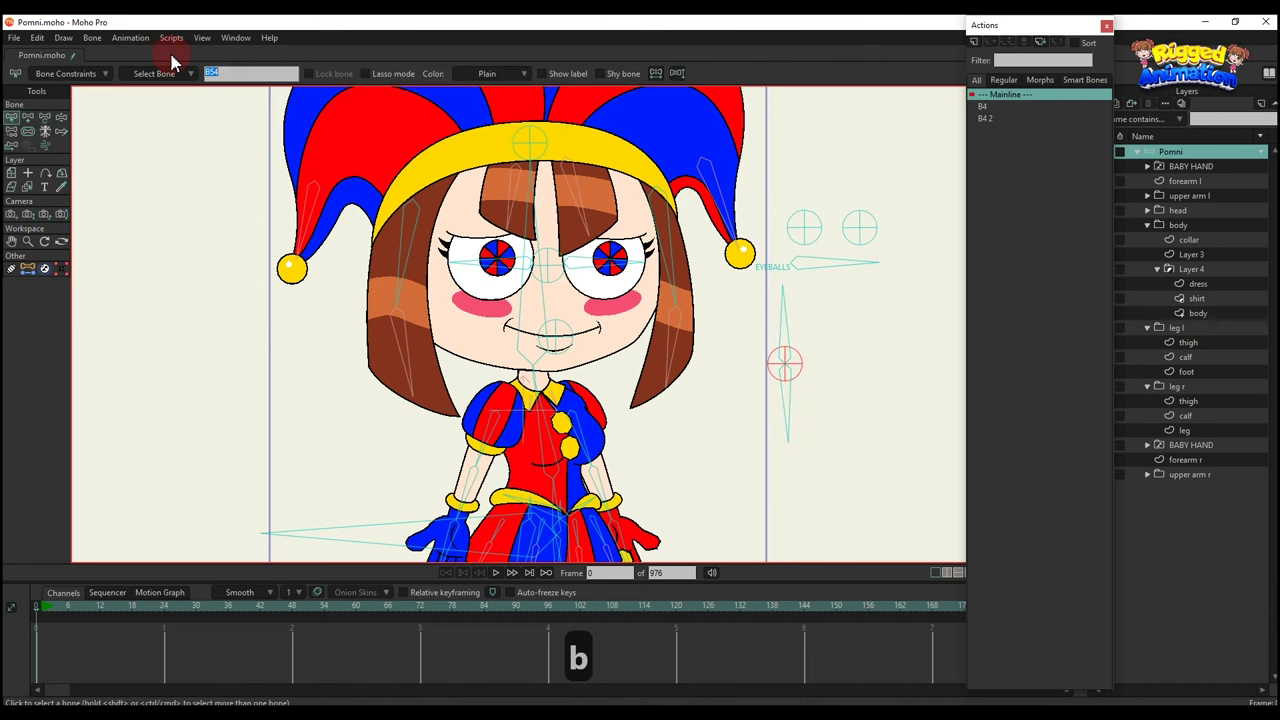
type("mo")
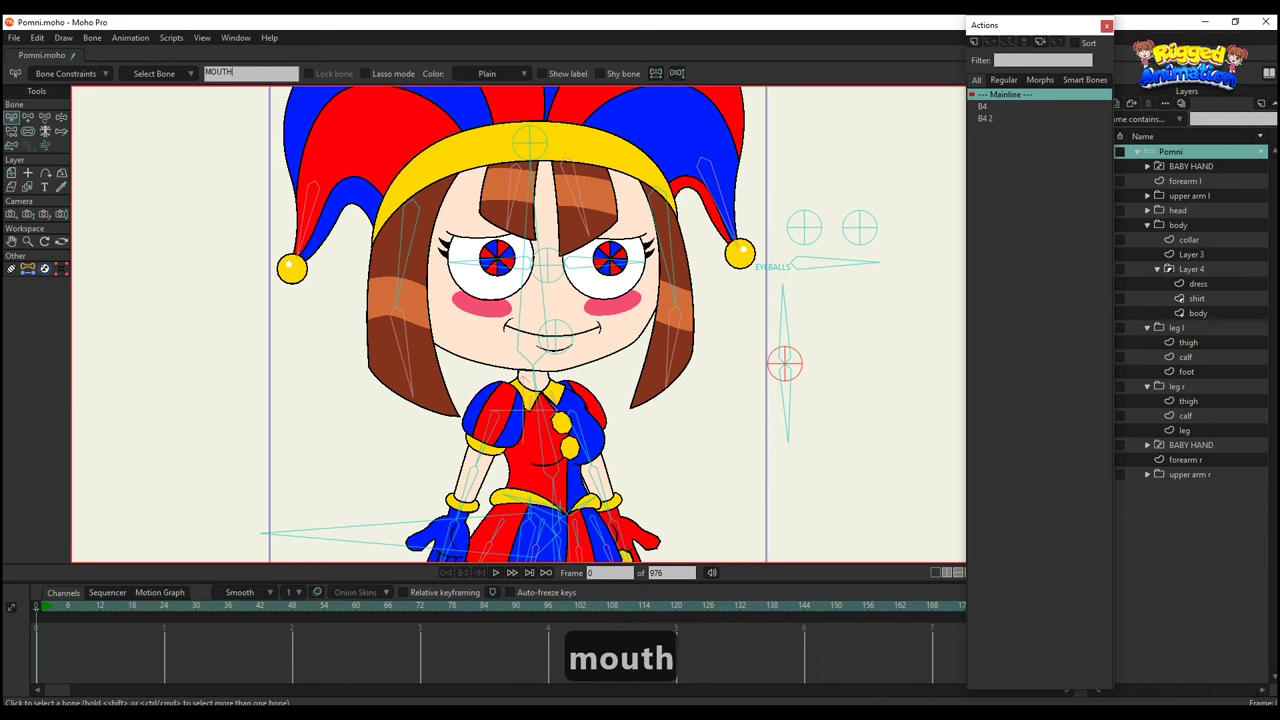
type("uth")
key("Return")
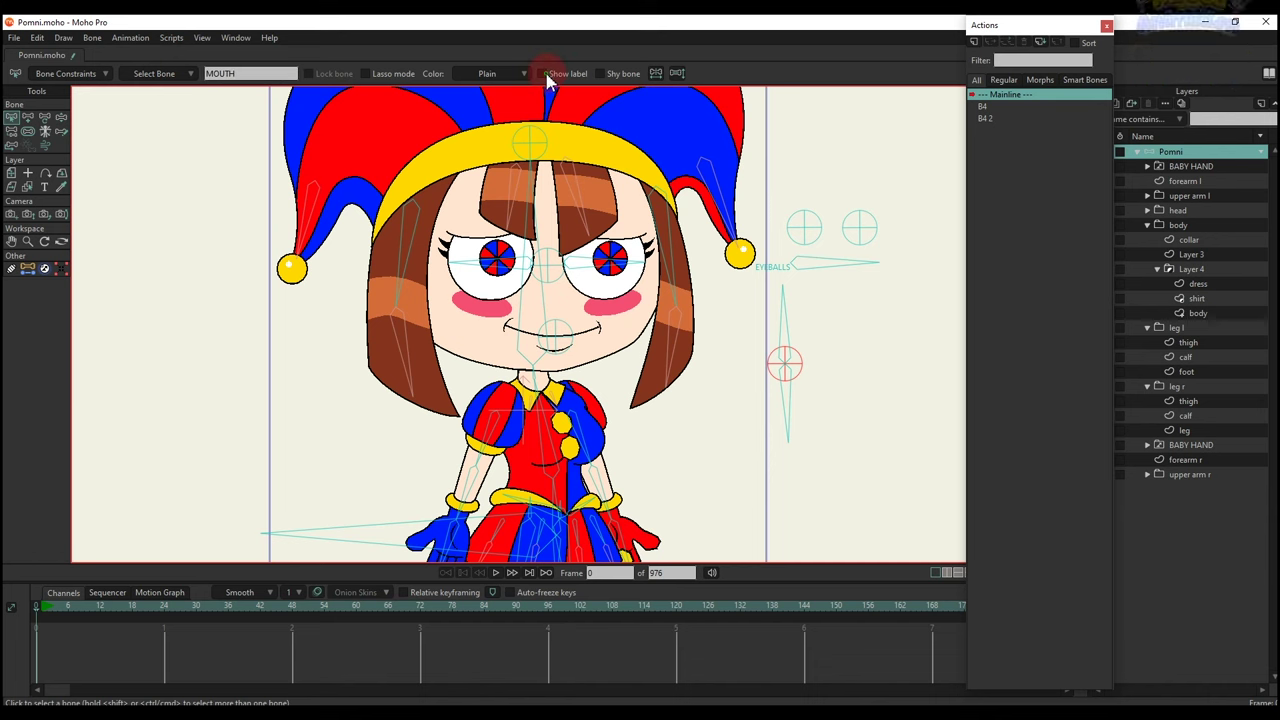
left_click(546, 74)
Enable angle constraints on the upward control bone above MOUTH, with a minimum of -70 and a maximum of 0 degrees.
key("b")
left_click(808, 376)
key("t")
left_click(783, 319)
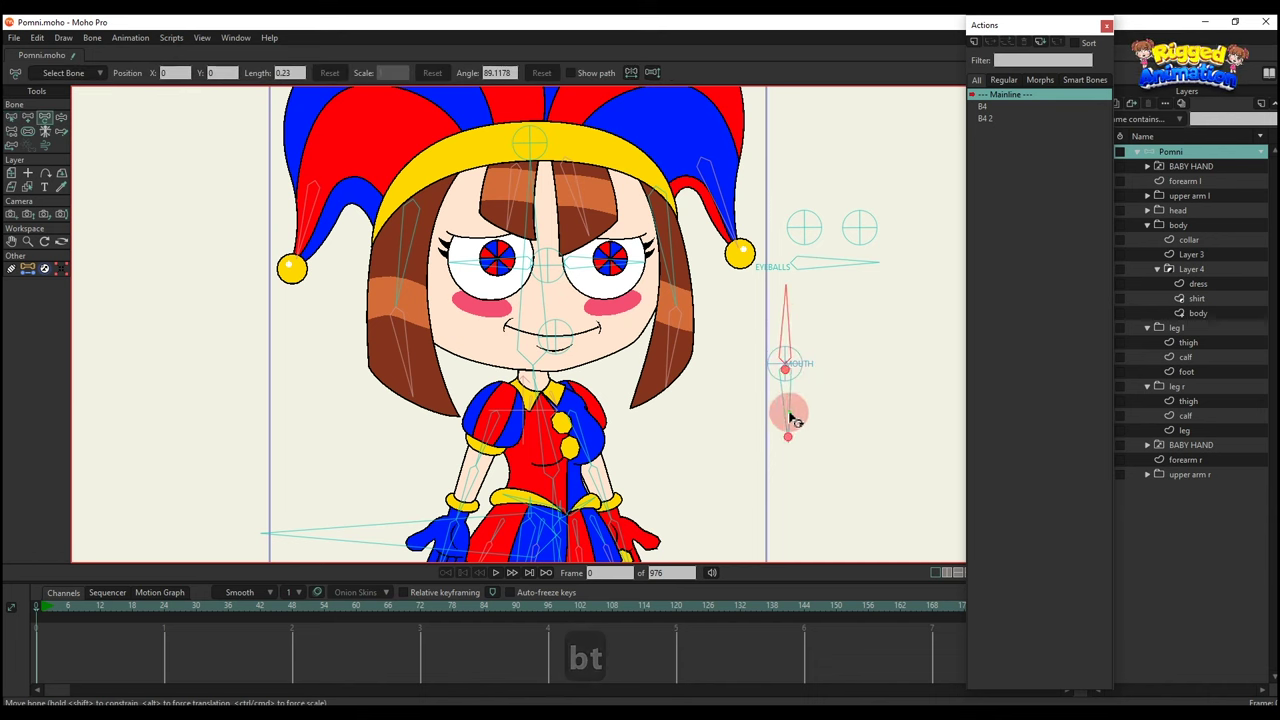
left_click(788, 418)
left_click(785, 320)
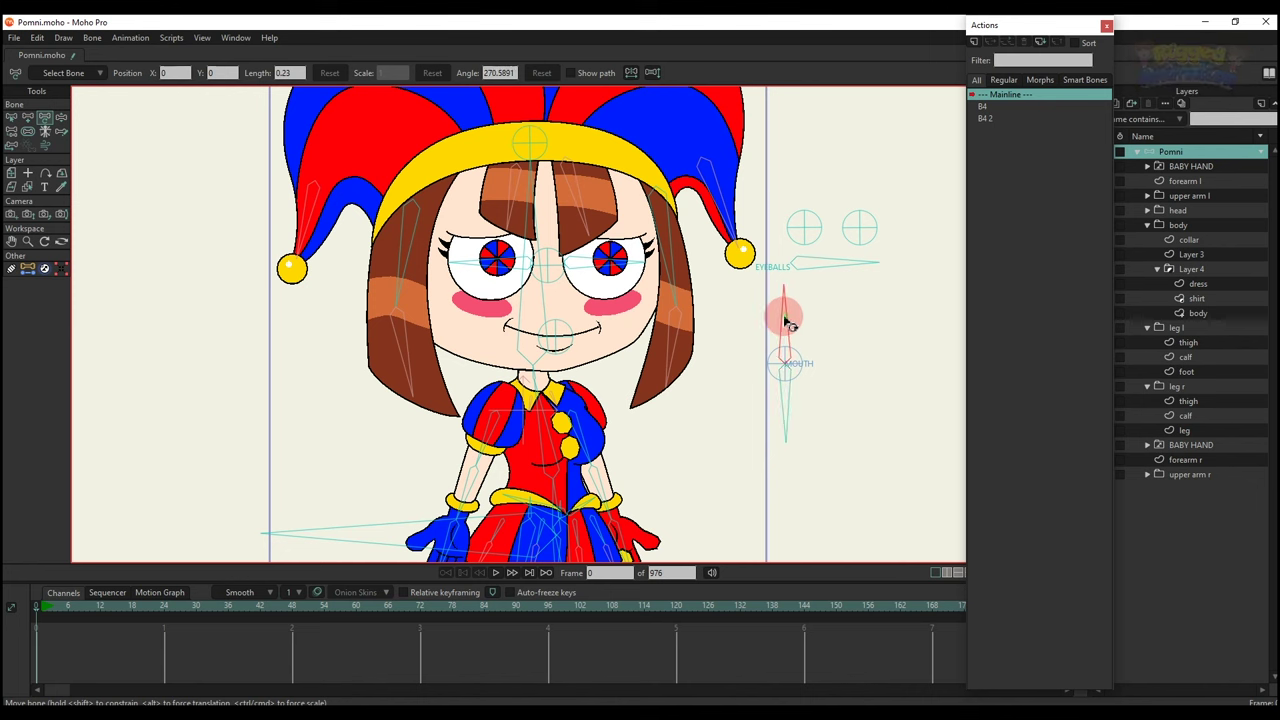
left_click(11, 117)
left_click(63, 80)
left_click(133, 108)
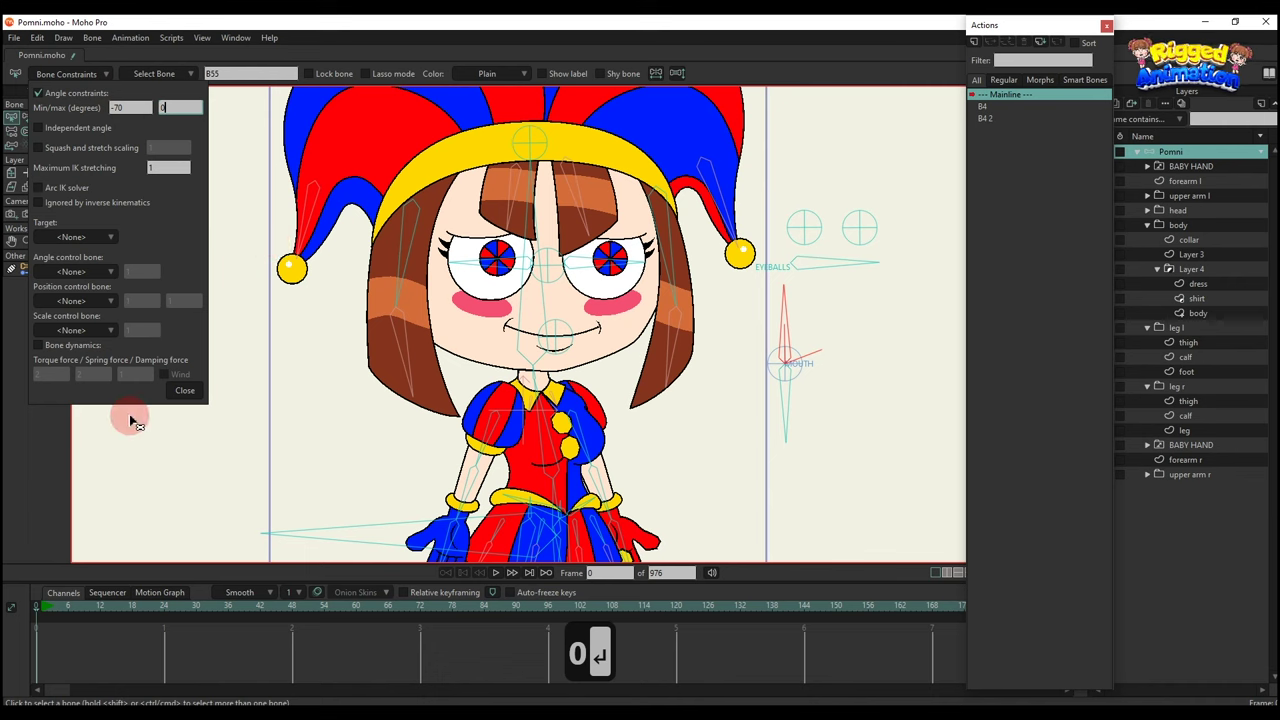
left_click(185, 390)
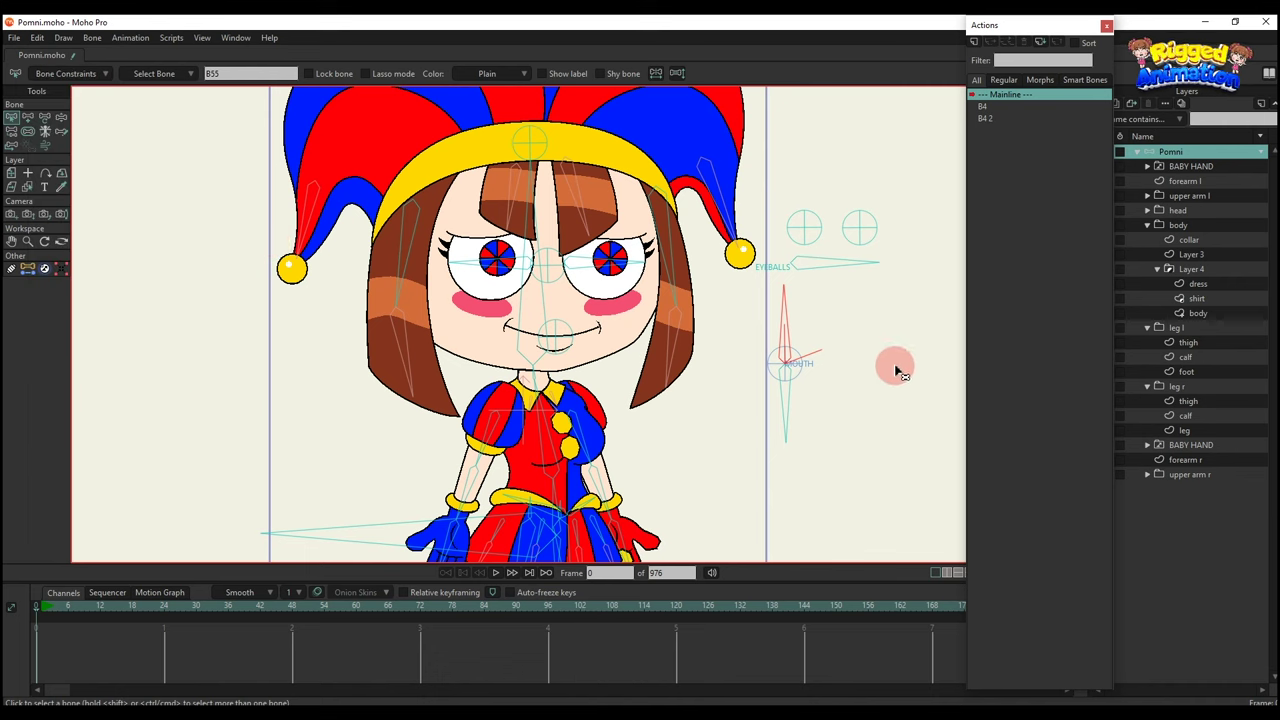
Enable angle constraints on the downward control bone below MOUTH, limiting it from -30 to 30 degrees.
left_click(57, 79)
left_click(39, 93)
left_click(132, 106)
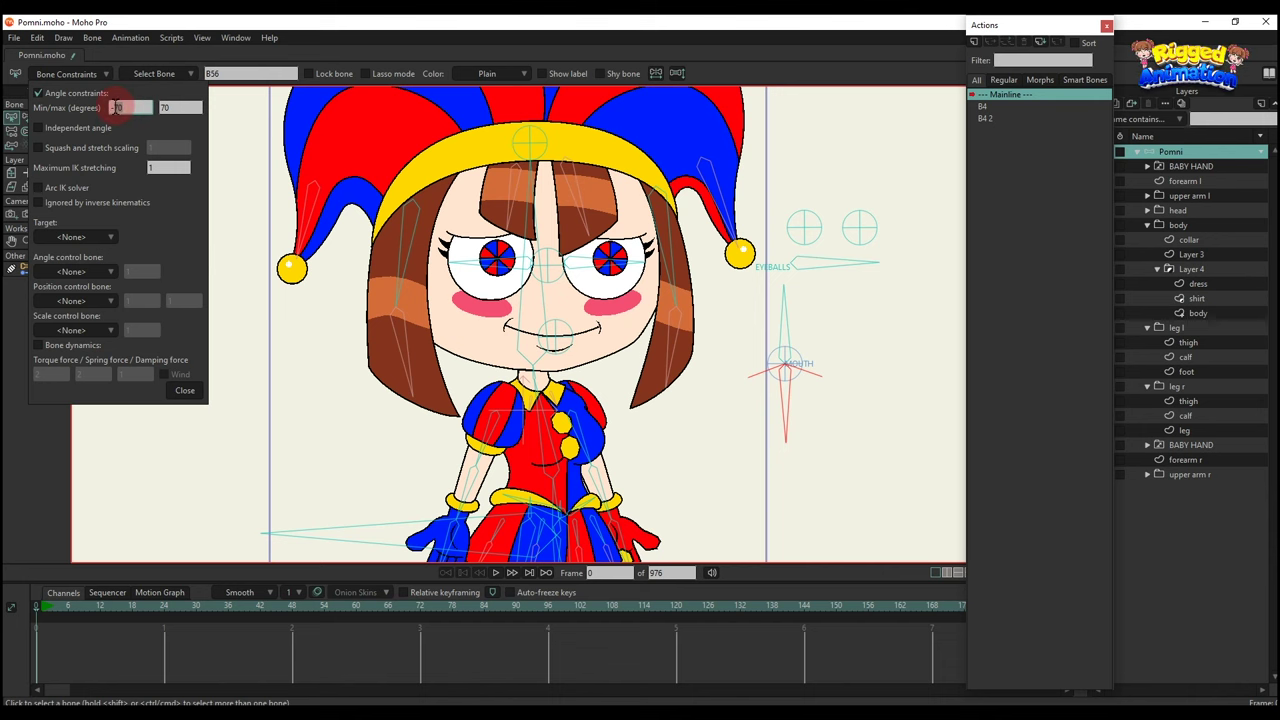
type("3030")
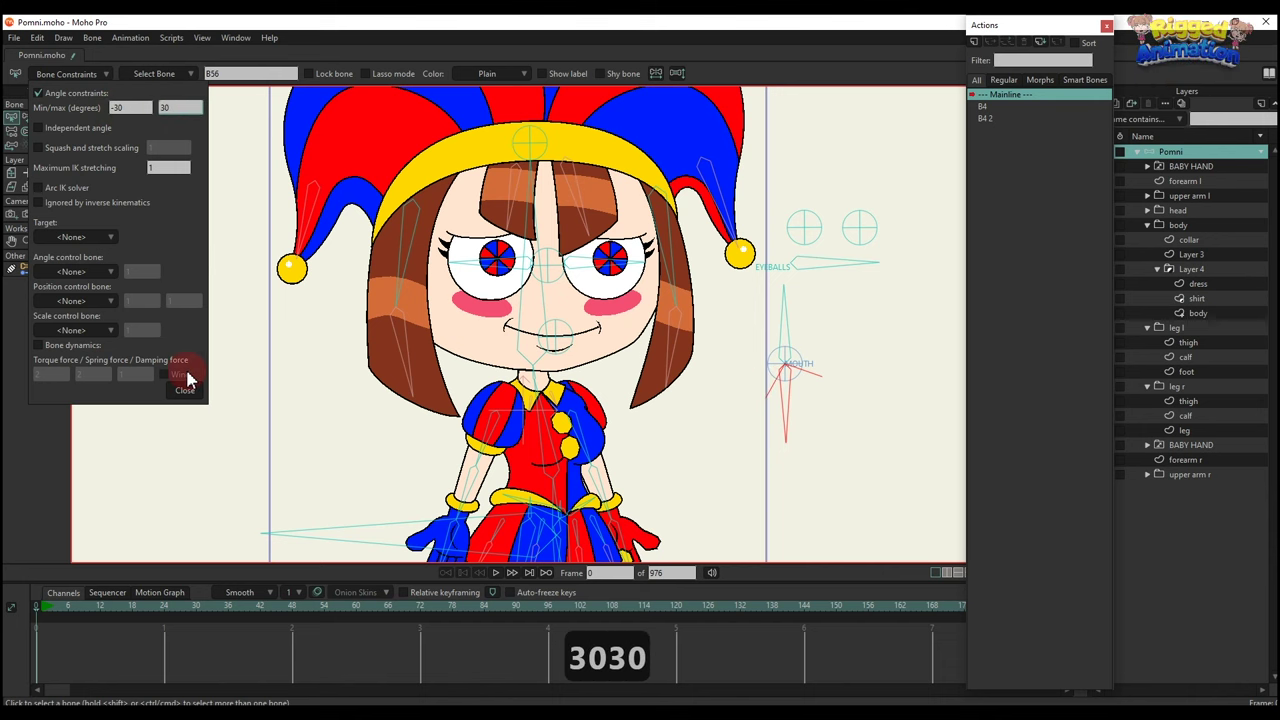
left_click(187, 388)
scroll(758, 398, "down", 2)
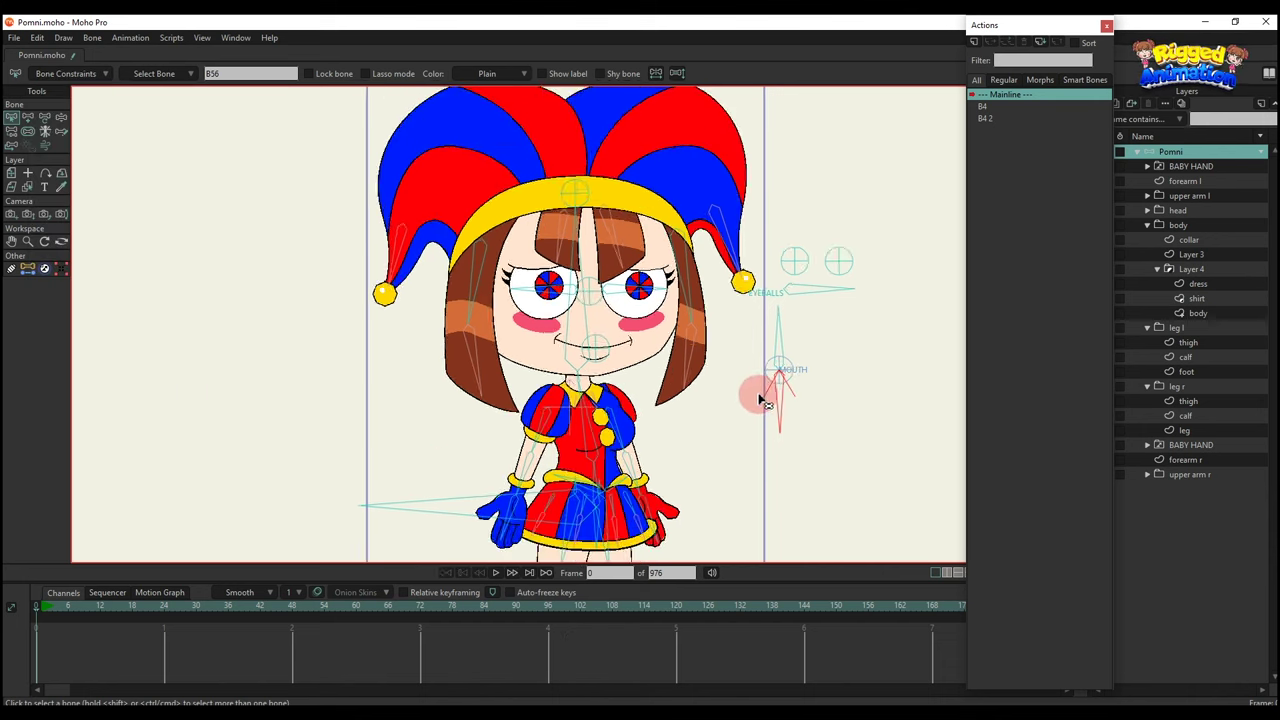
scroll(786, 343, "up", 2)
Select the upward mouth control bone, then tidy the head group's hat, hair and eye r sublayers to reach the Mouth switch layer.
left_click(767, 336)
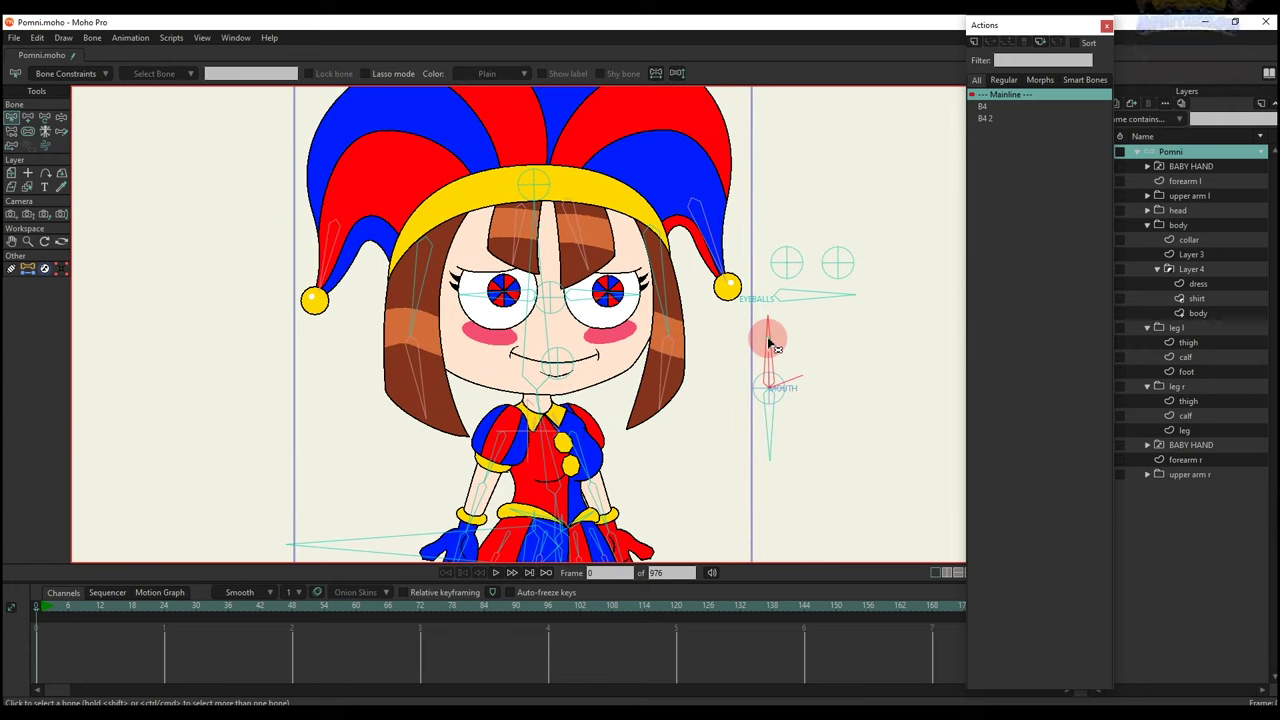
left_click(1148, 211)
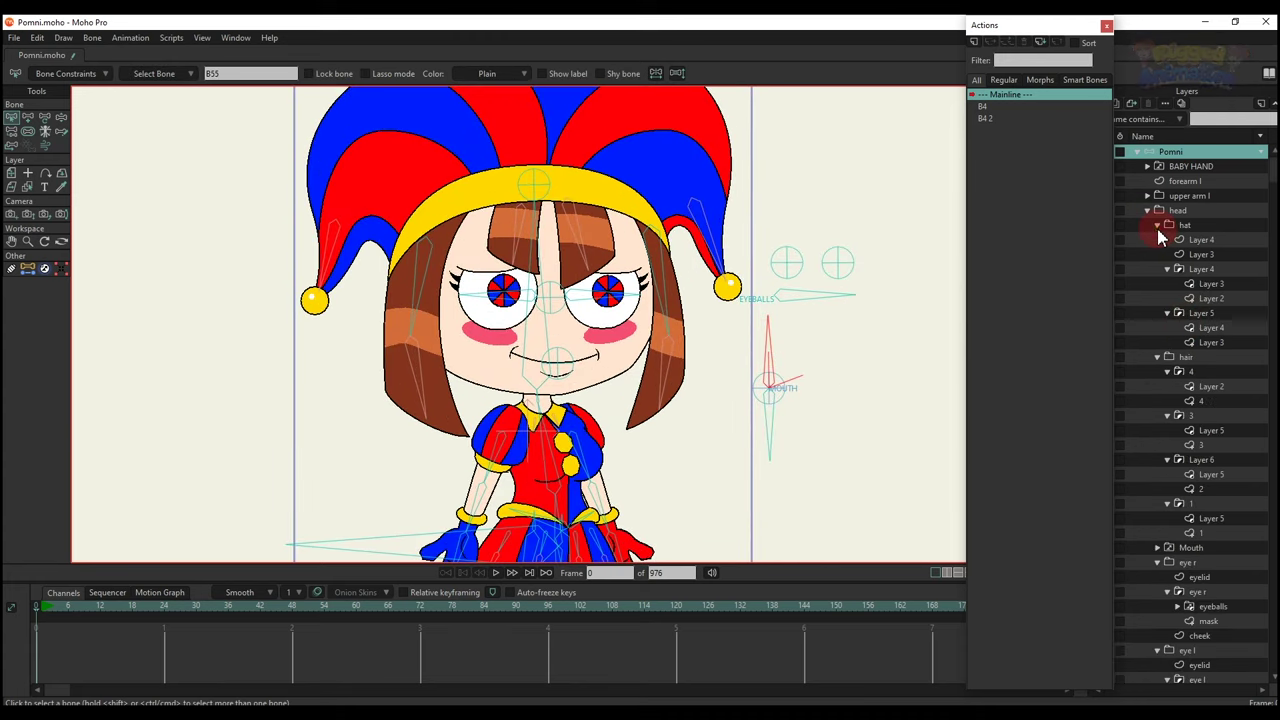
left_click(1157, 225)
left_click(1157, 240)
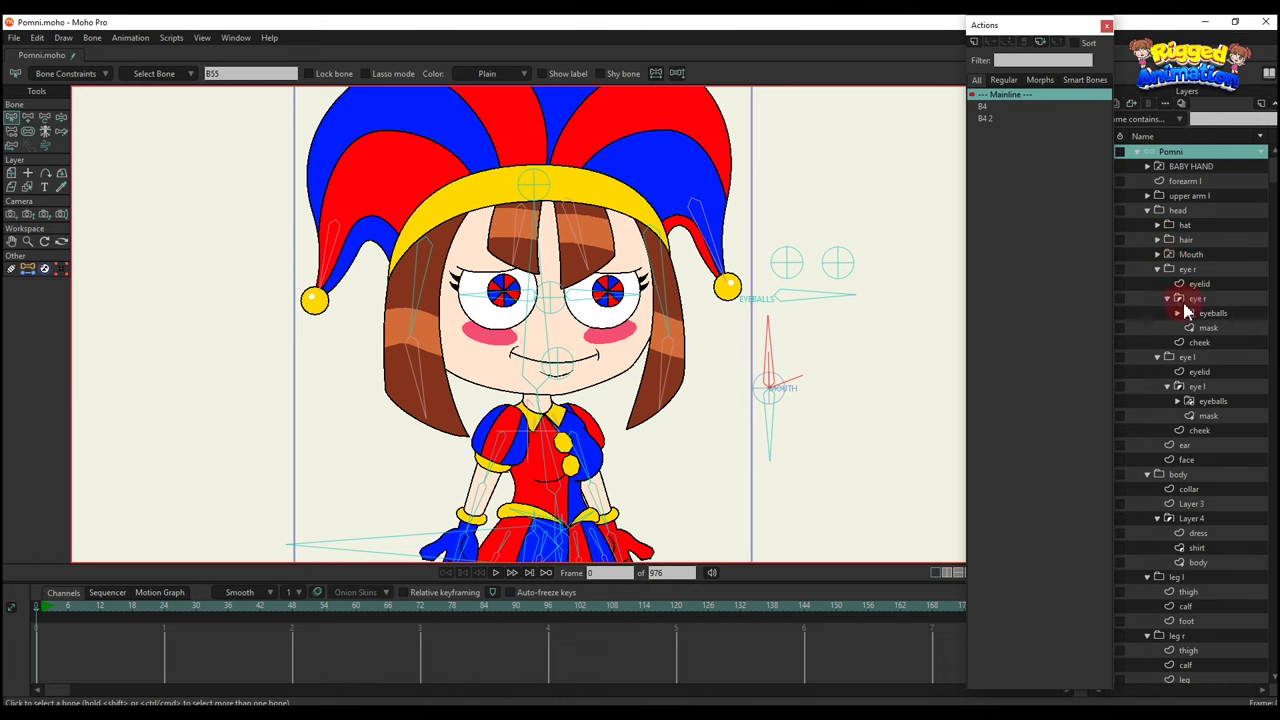
left_click(1158, 269)
left_click(1160, 256)
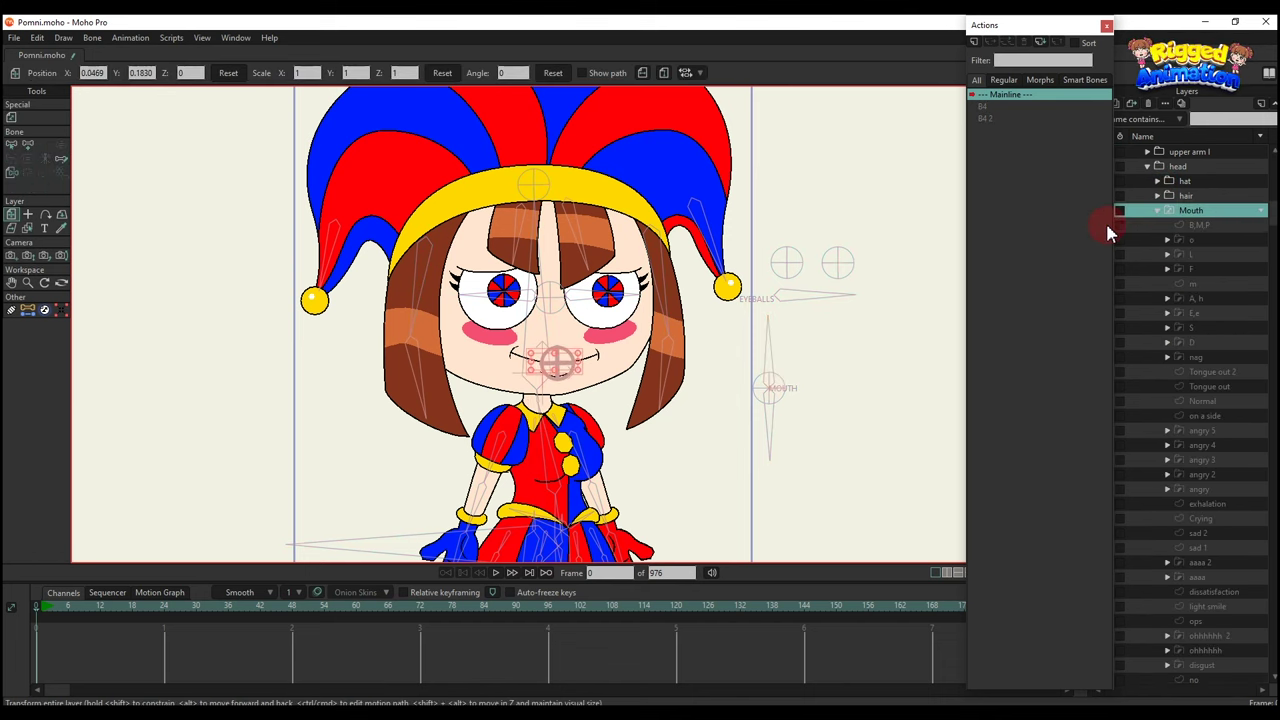
Preview the available mouth shapes on the face with the icon-based switch selector.
left_click(45, 313)
left_click(108, 76)
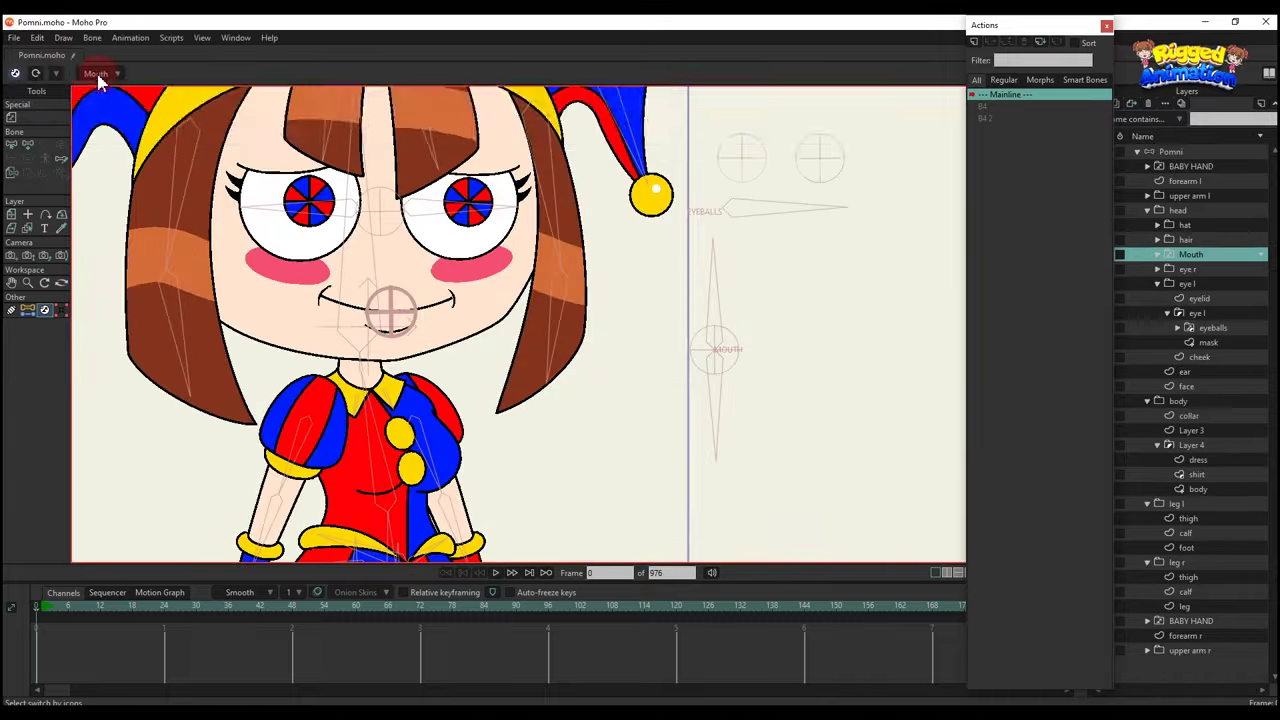
left_click(98, 73)
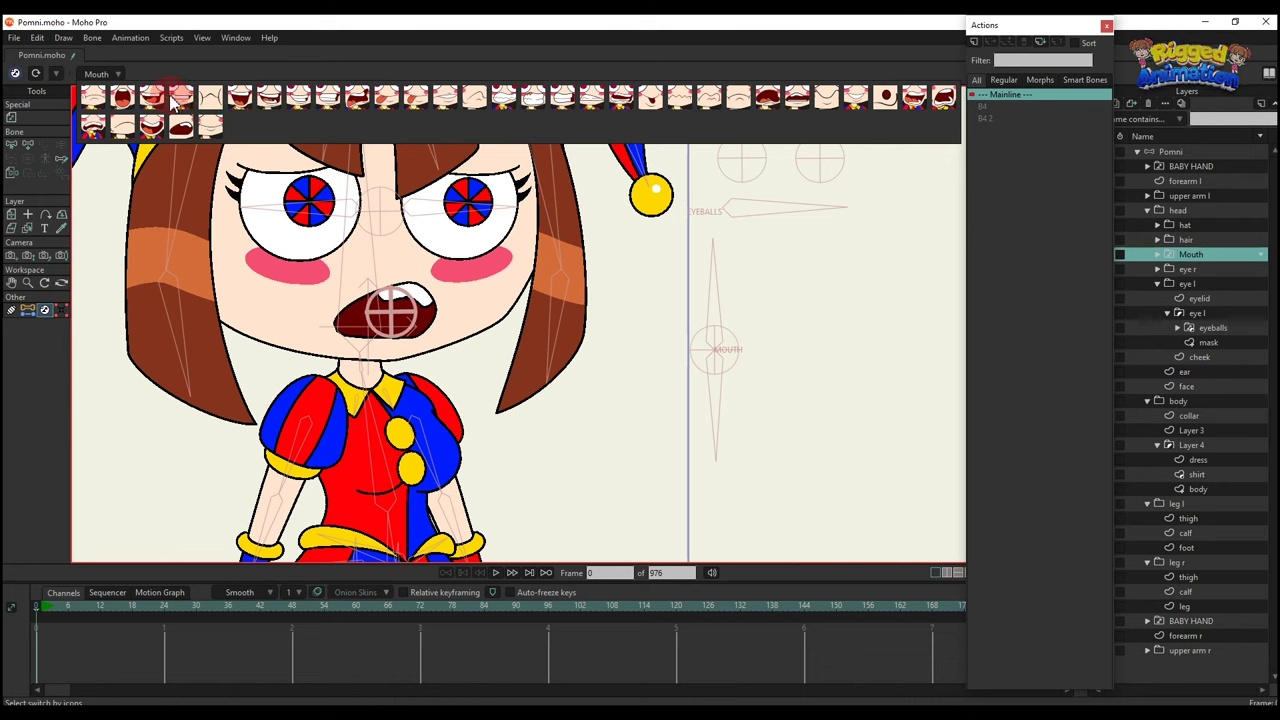
key("ctrl+shift+c")
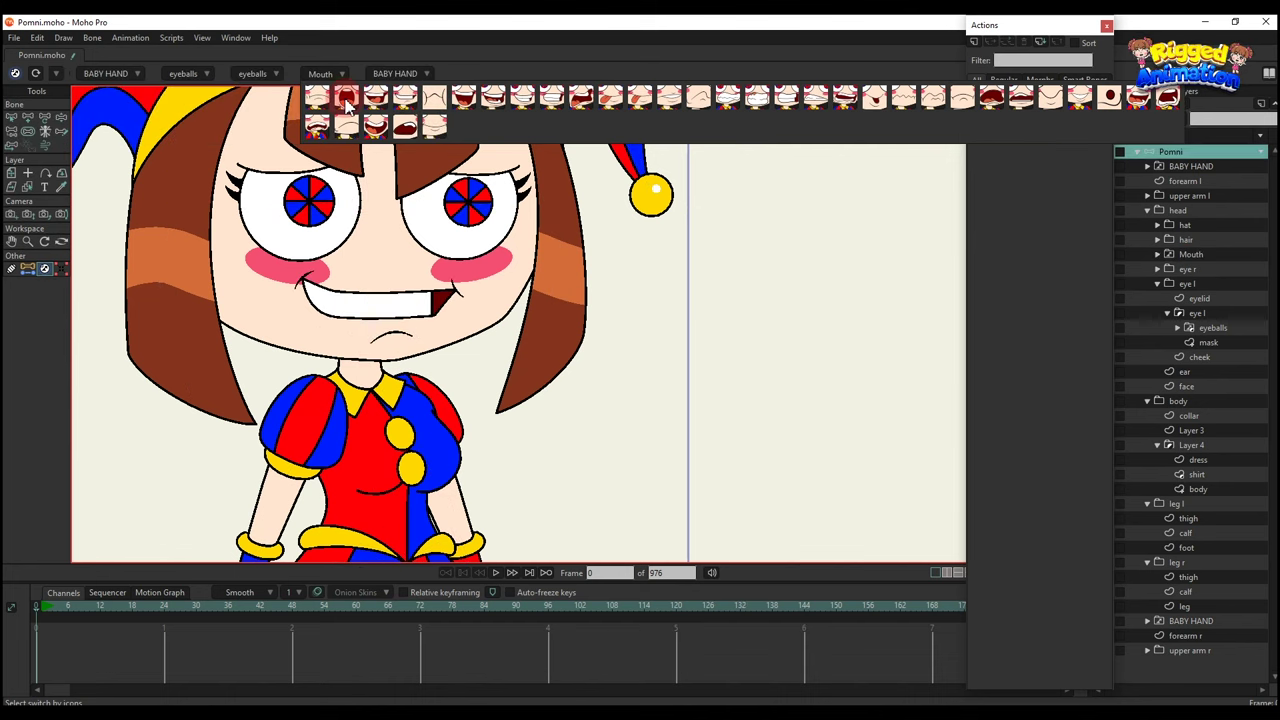
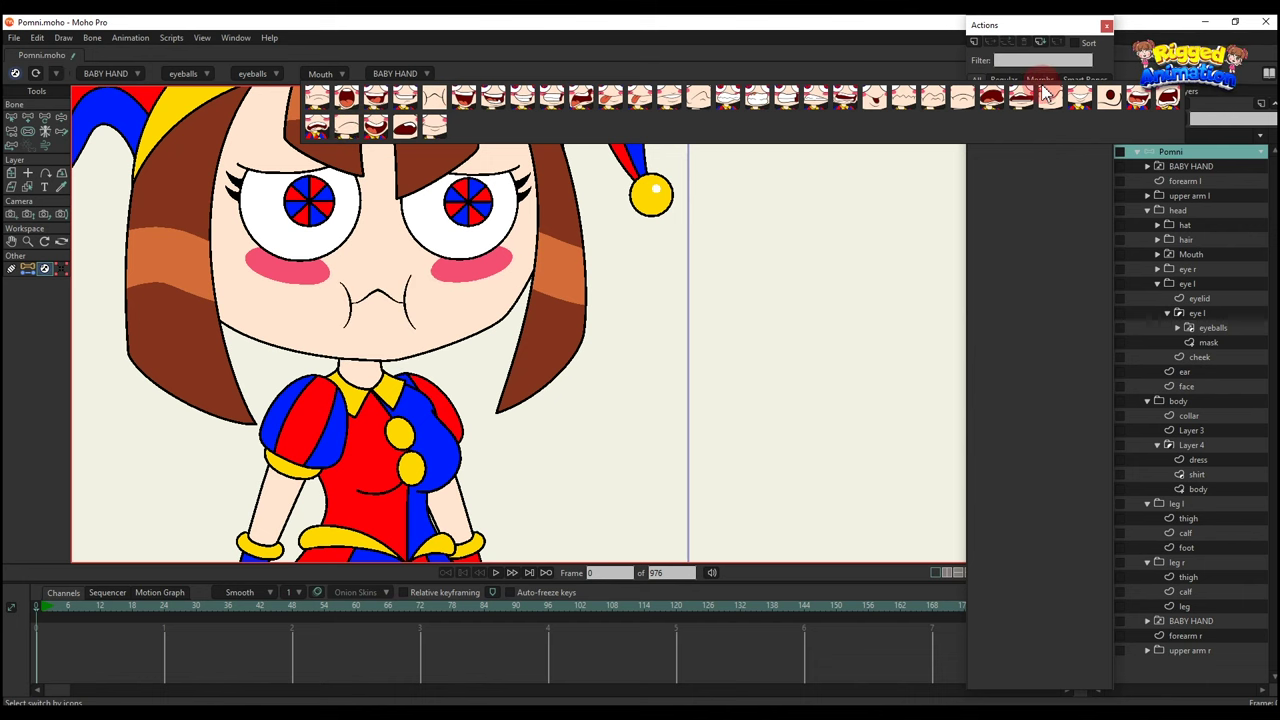
Play the animation with the chosen mouth shape, return to frame 0 and switch the mouth back to the closed smile.
key("space")
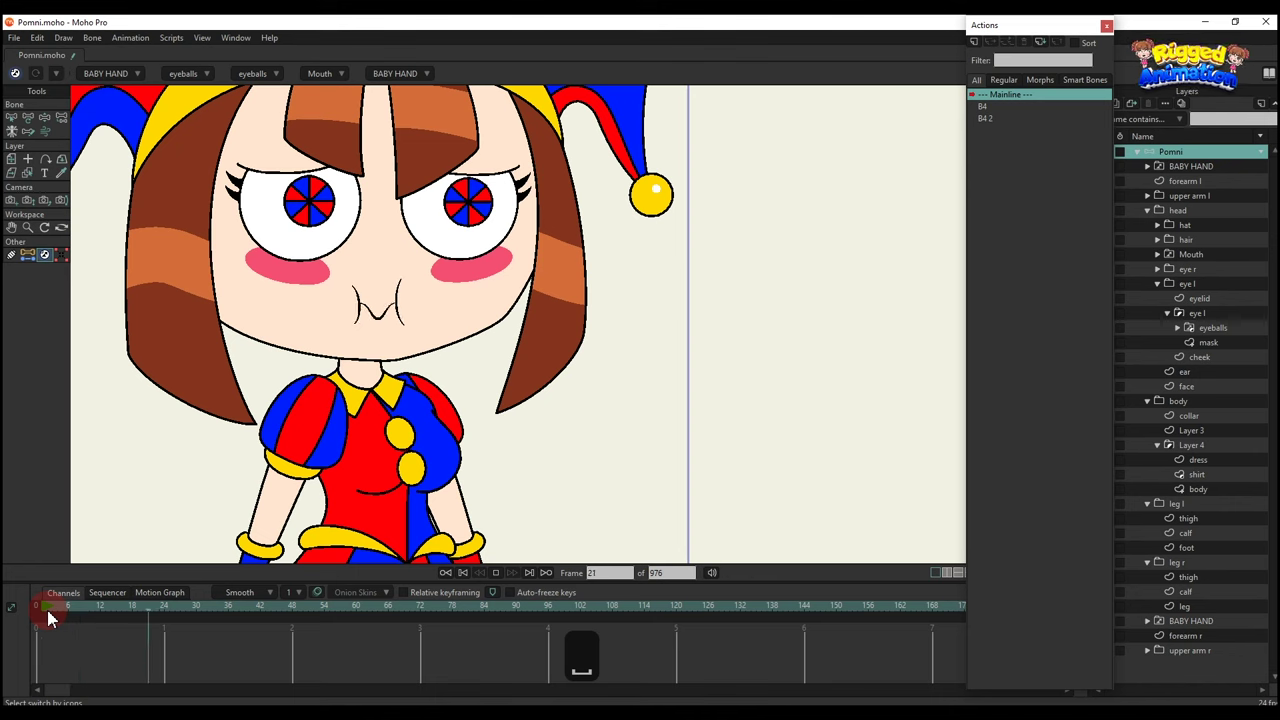
key("space")
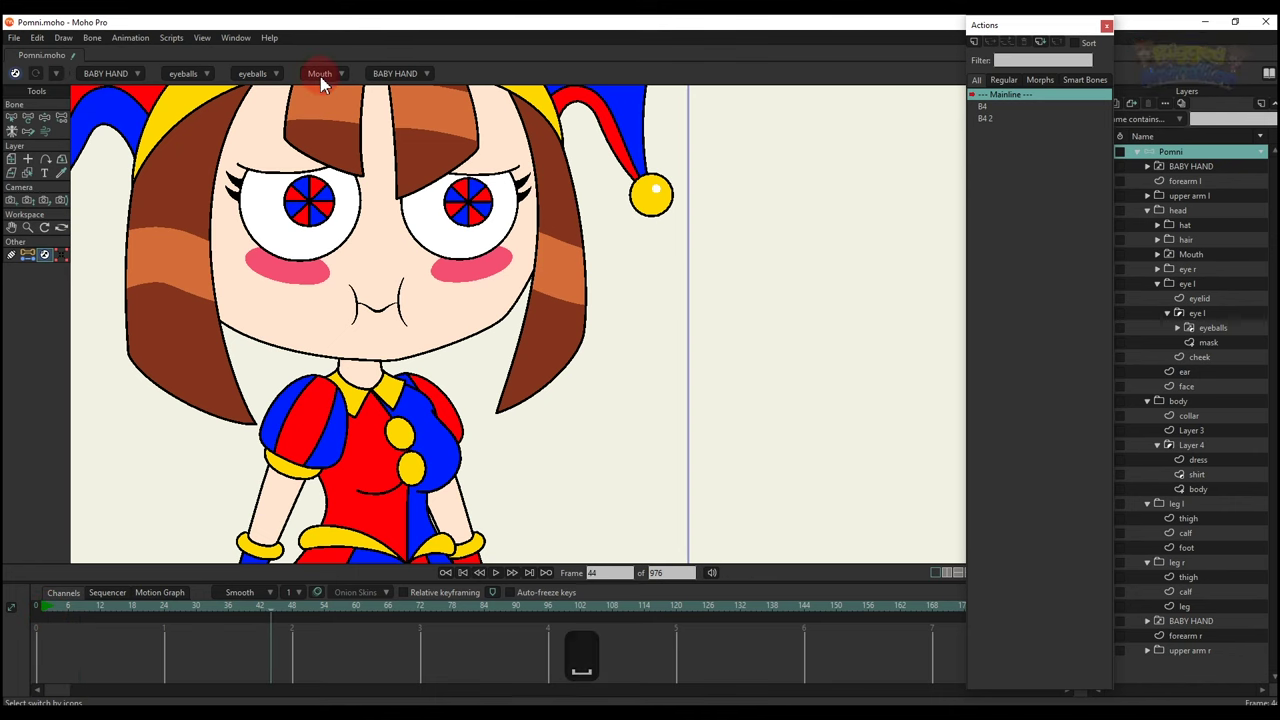
left_click_drag(54, 606, 21, 605)
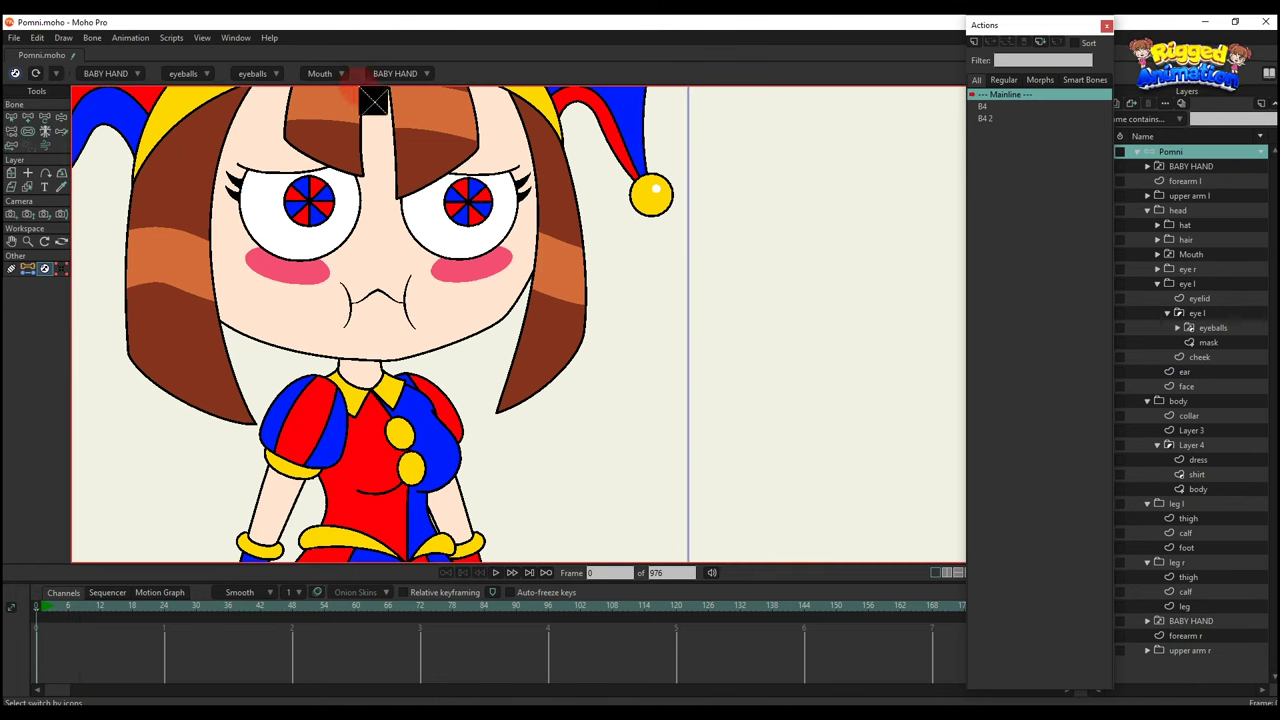
left_click(333, 74)
left_click(318, 98)
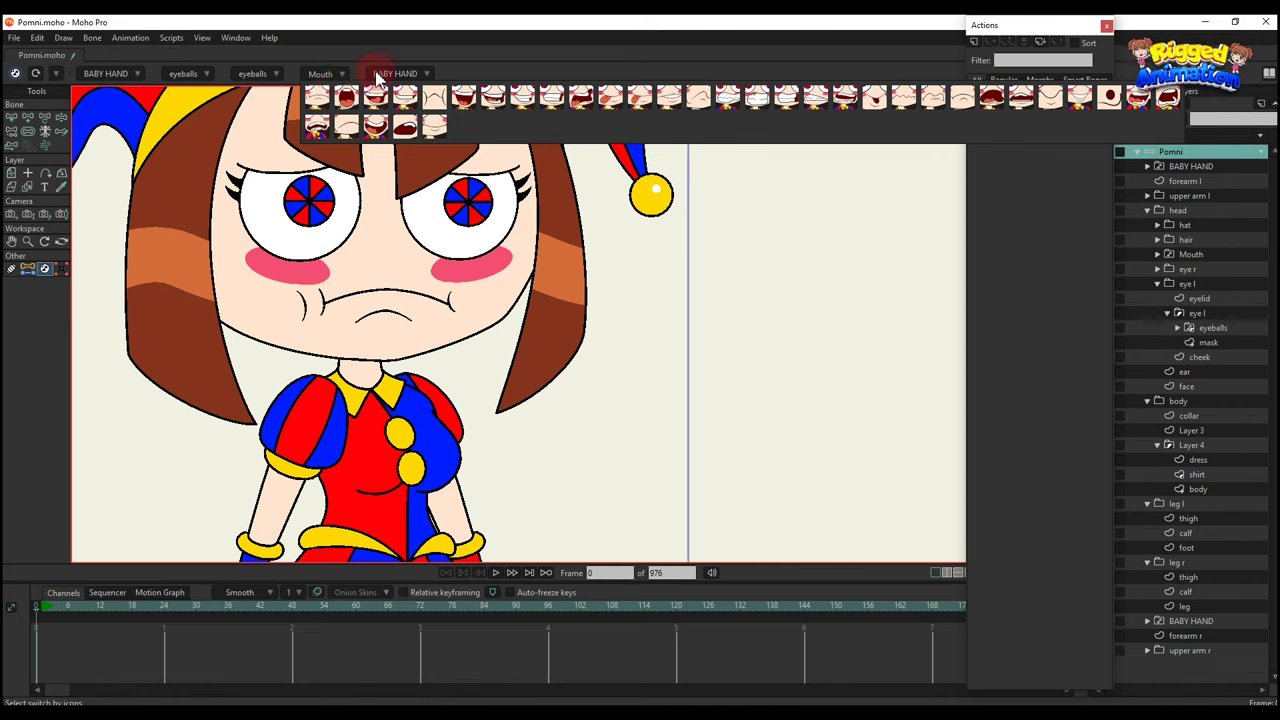
left_click(410, 118)
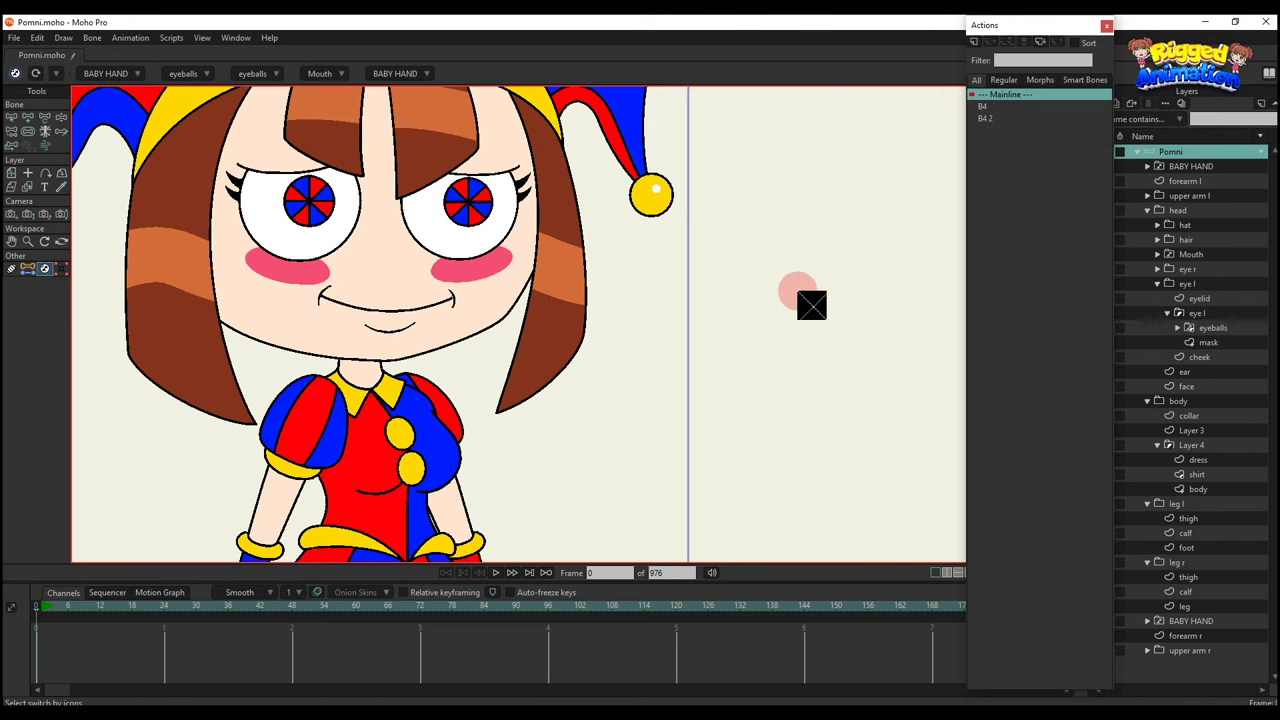
Create a smart bone action for the upward mouth bone and rotate the bone clockwise to its limit at frame 35.
scroll(735, 291, "down", 3)
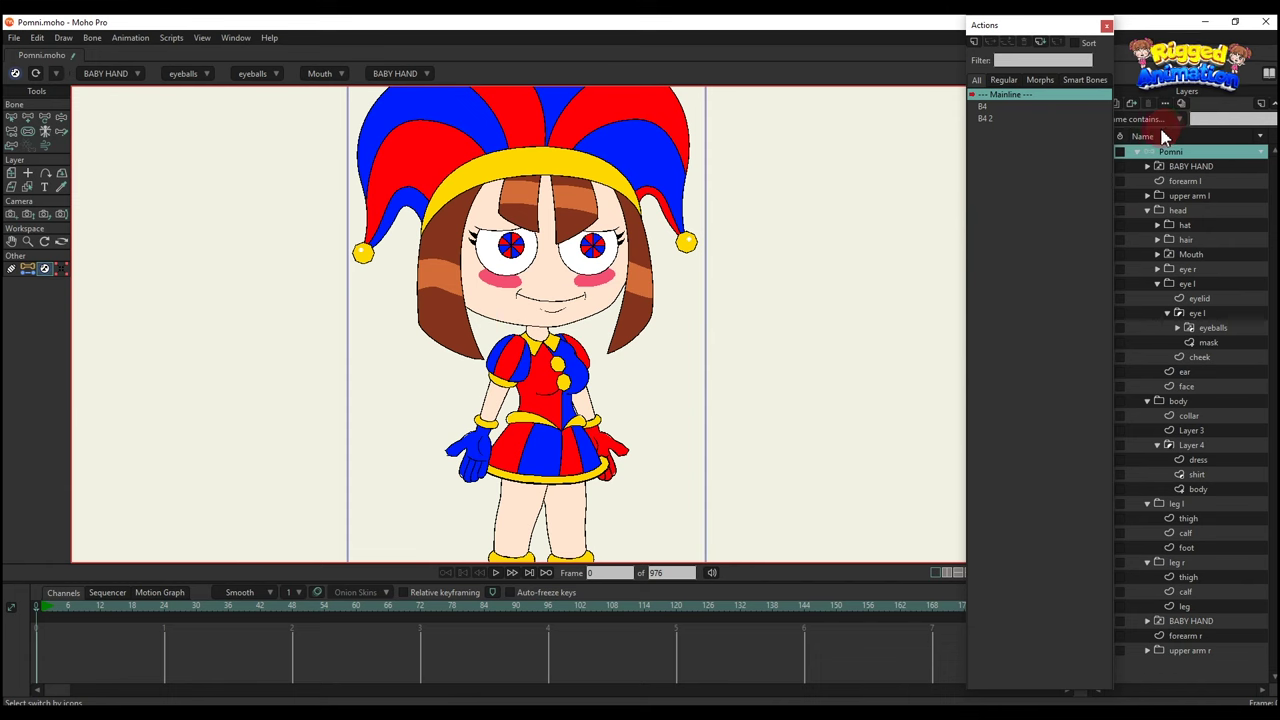
key("ctrl+shift+c")
left_click(973, 41)
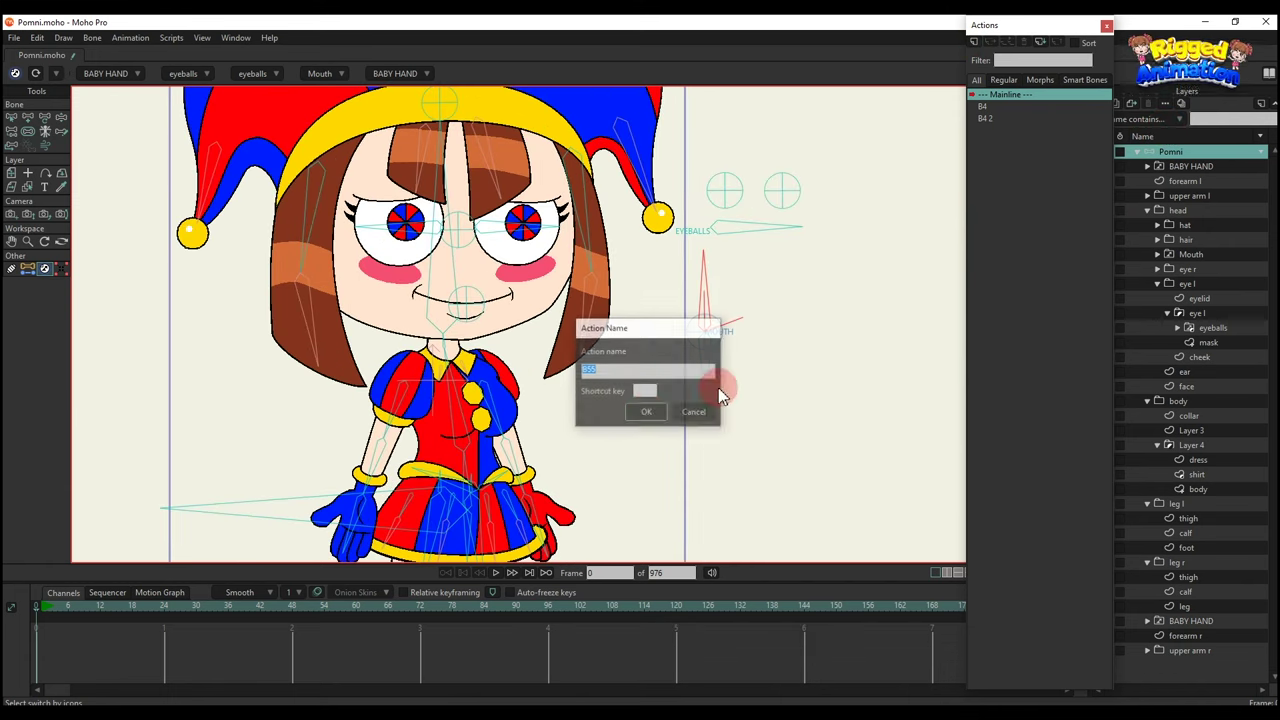
left_click(646, 411)
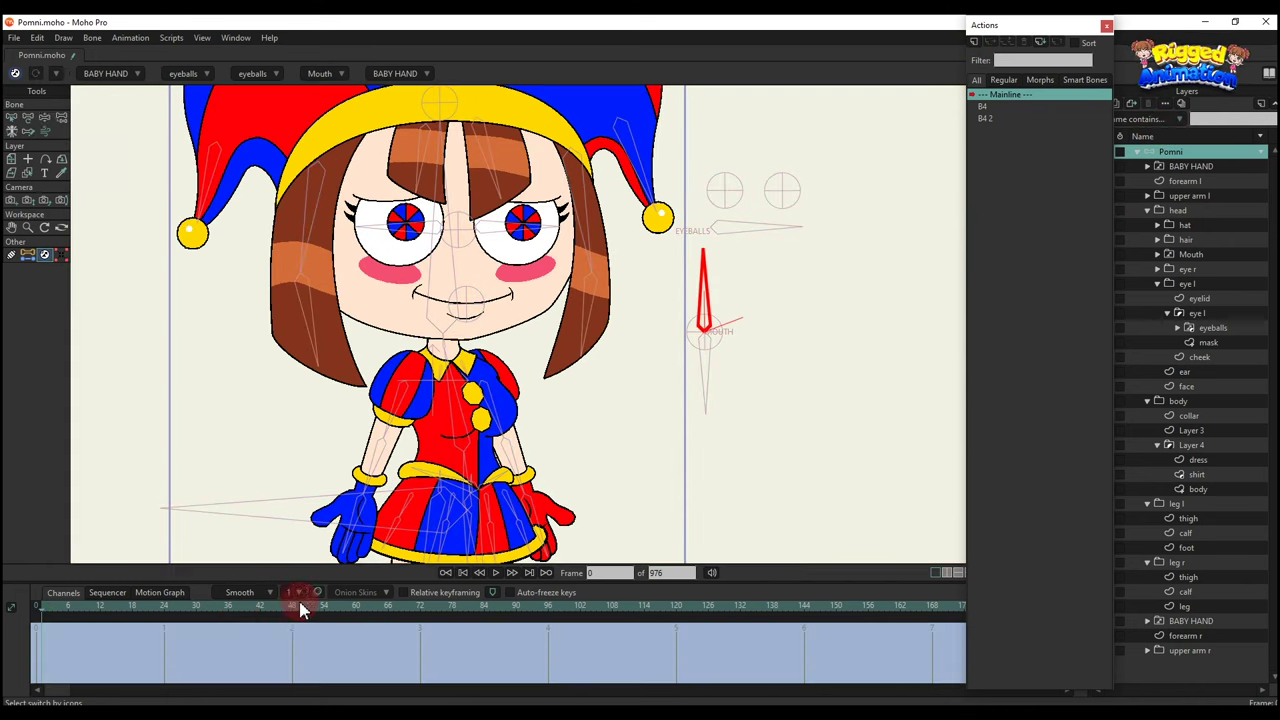
key("t")
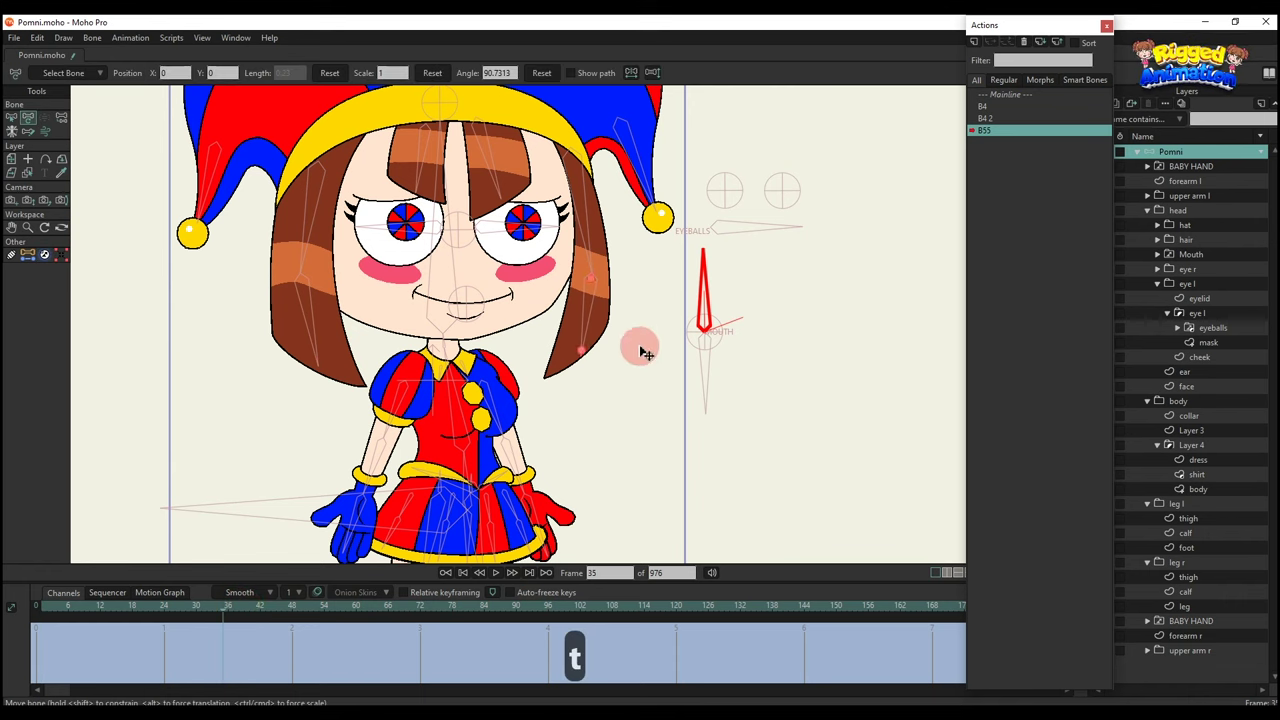
left_click_drag(717, 277, 775, 305)
left_click(38, 607)
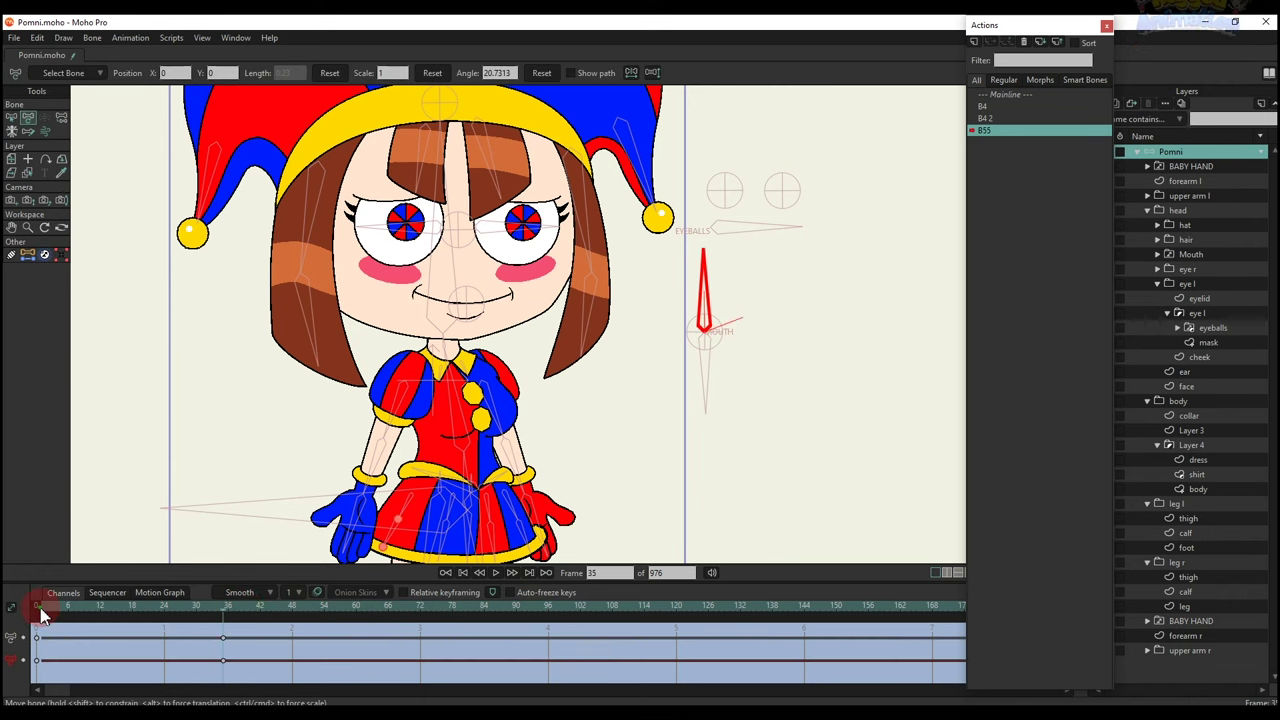
In the smart bone action, key the Mouth switch layer to neutral at frame 1 and oh no at frame 2.
left_click(1198, 257)
right_click(1192, 257)
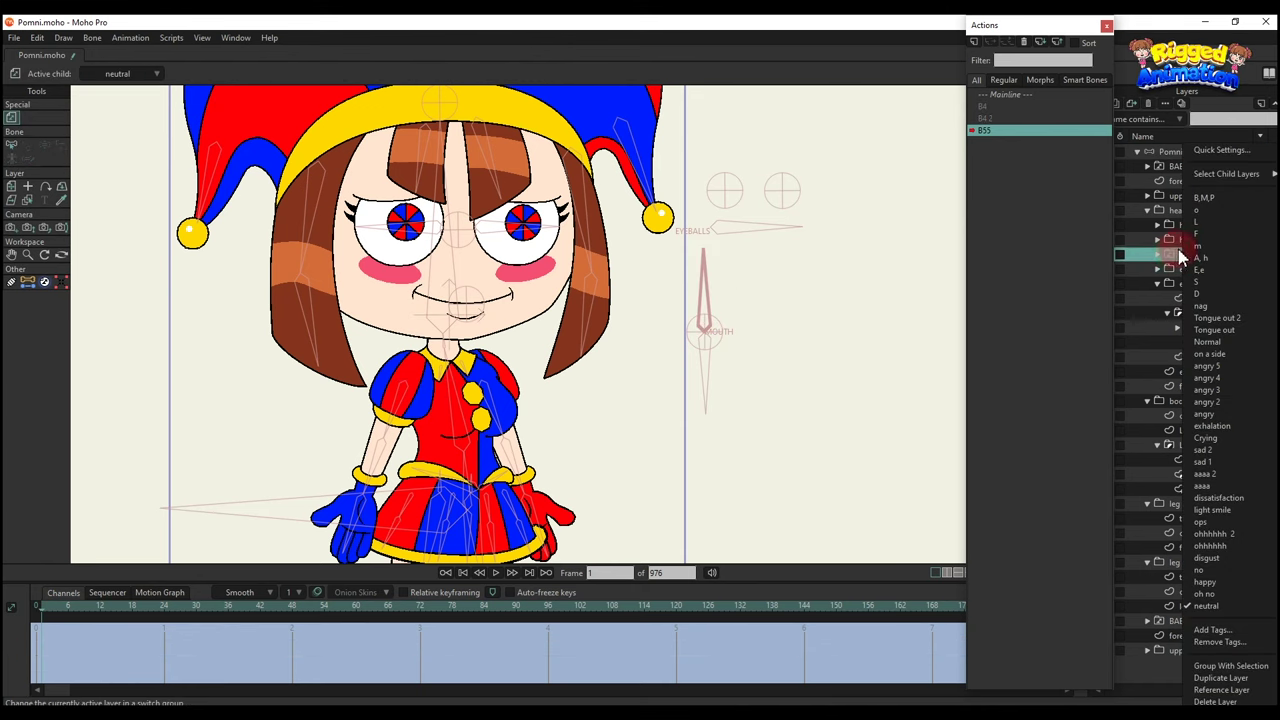
left_click(1181, 257)
key("Right")
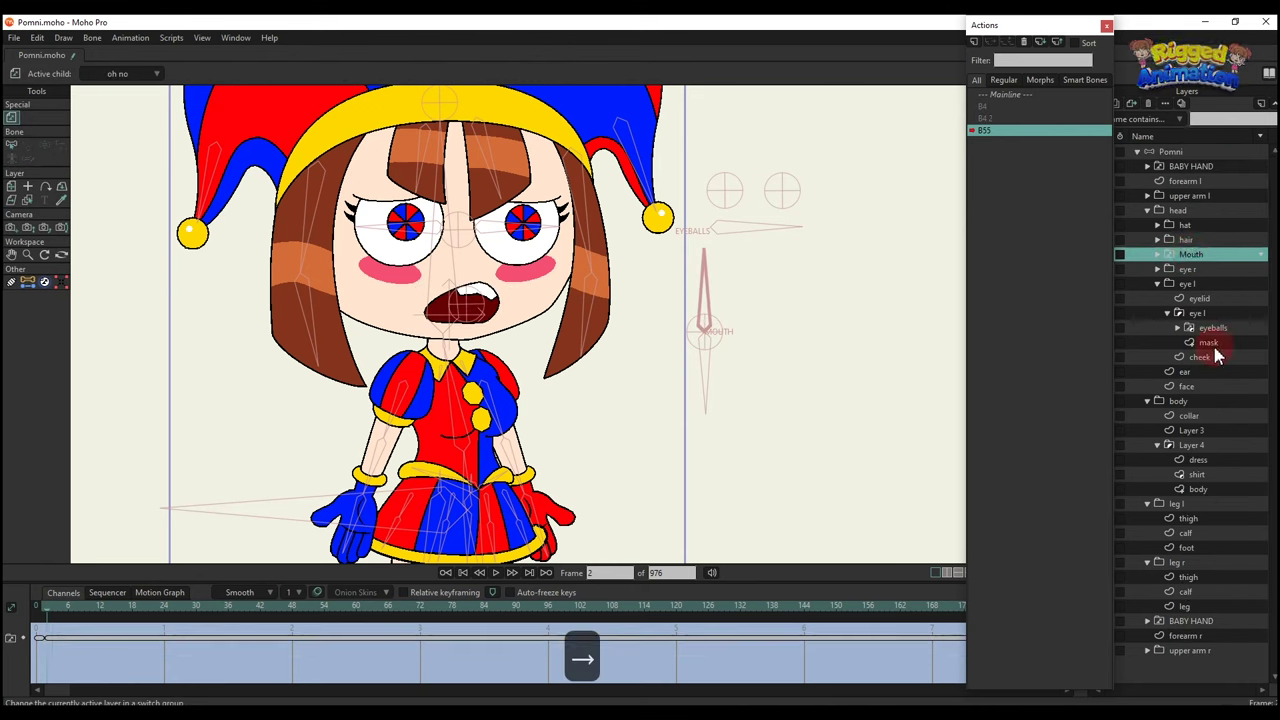
right_click(1211, 257)
right_click(1211, 257)
left_click(1214, 580)
key("Left")
key("Left")
key("Right")
key("Right")
left_click(1158, 254)
scroll(1247, 354, "down", 3)
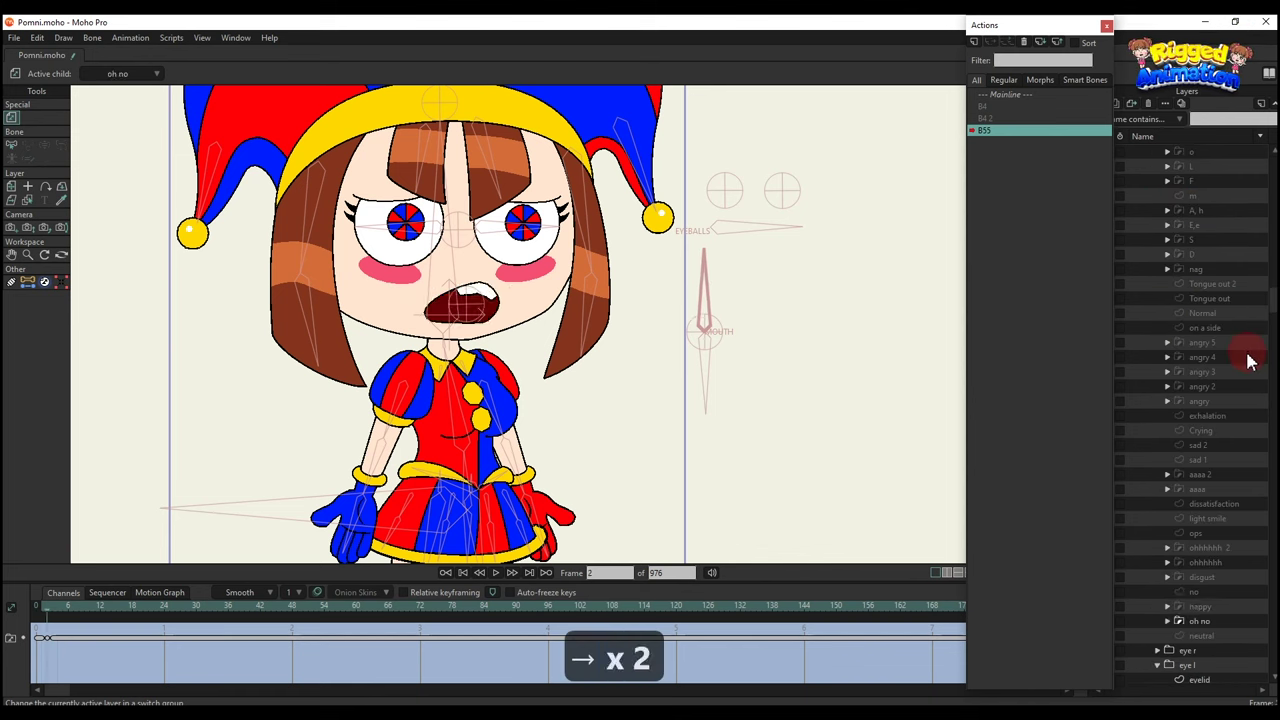
scroll(1247, 354, "up", 1)
Key the following Mouth shapes one frame apart, from happy at frame 3 up the list to light smile at frame 9.
key("Right")
right_click(1206, 152)
left_click(1211, 583)
key("Right")
right_click(1206, 152)
left_click(1211, 571)
key("Right")
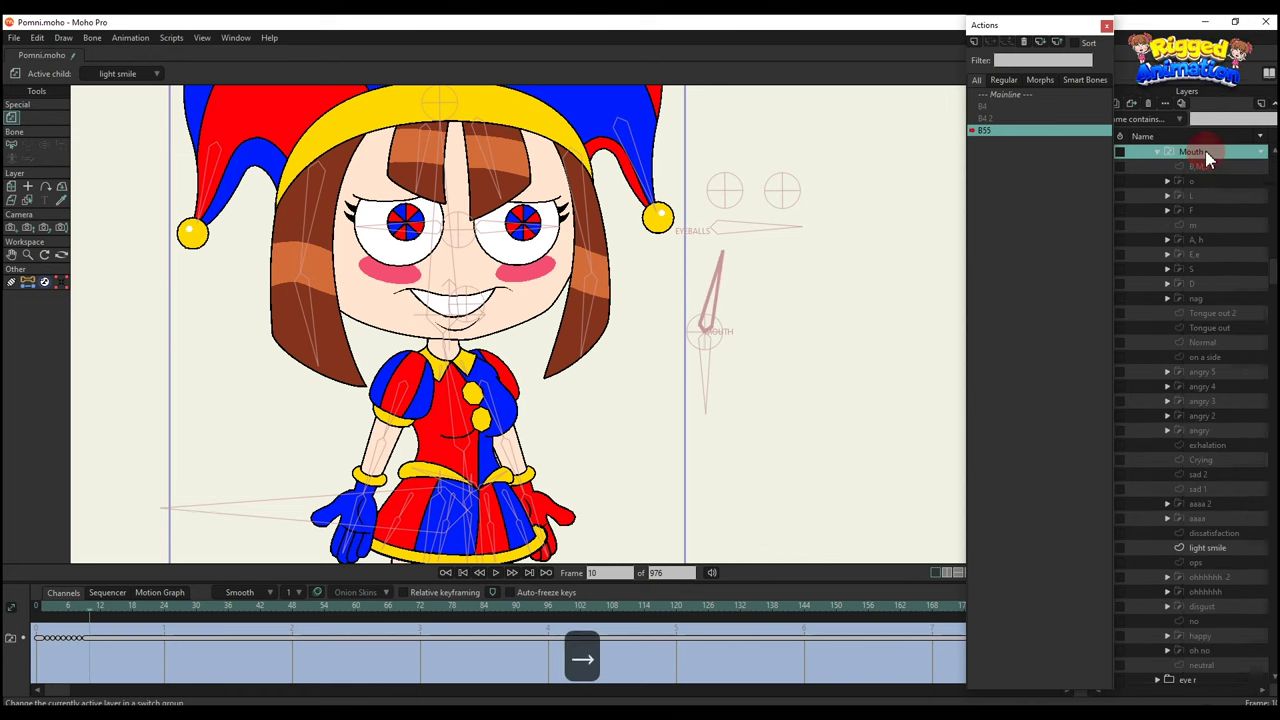
Continue keying the Mouth shapes one frame apart up the list, from dissatisfaction at frame 10 to exhalation at frame 16.
right_click(1206, 152)
key("Right")
key("Right")
right_click(1208, 154)
key("Right")
key("Right")
key("Right")
left_click(1188, 118)
right_click(1205, 154)
key("Right")
key("Right")
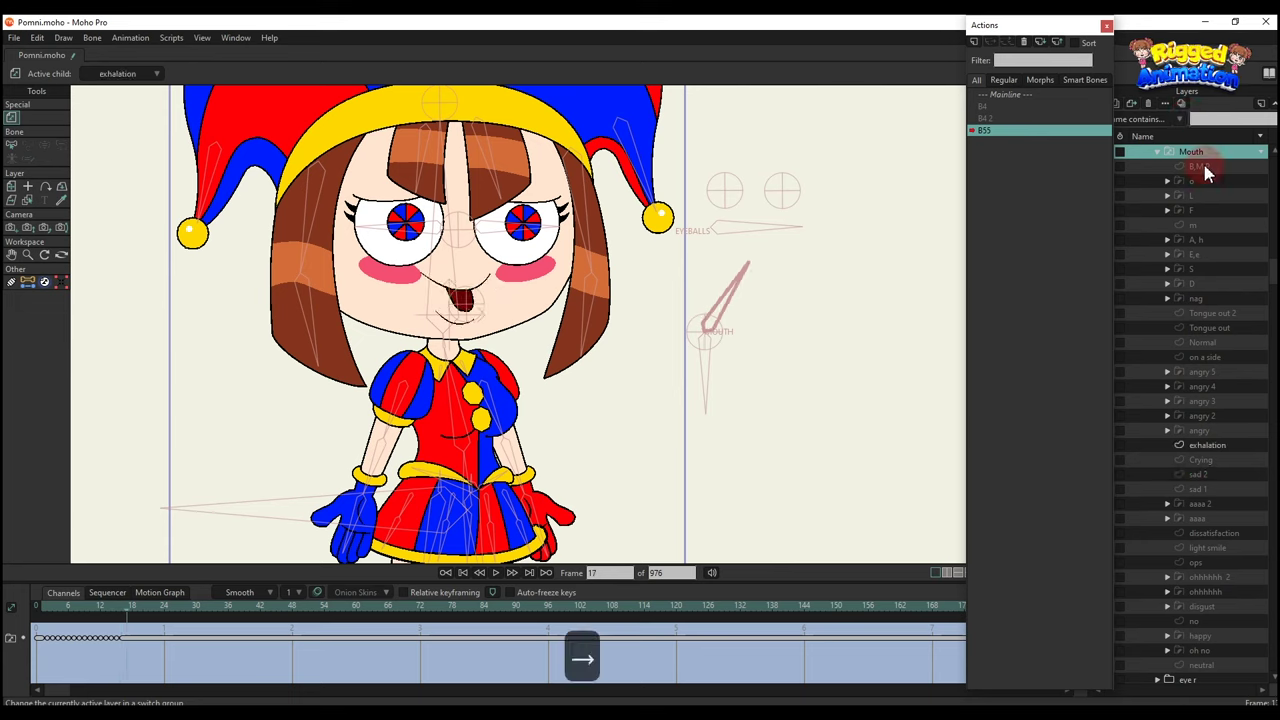
Key the next Mouth shapes one frame apart, from angry at frame 17 up the list to Normal at frame 23.
right_click(1207, 154)
left_click(1206, 414)
key("Right")
right_click(1207, 154)
left_click(1208, 378)
right_click(1207, 154)
left_click(1222, 356)
key("Right")
key("Right")
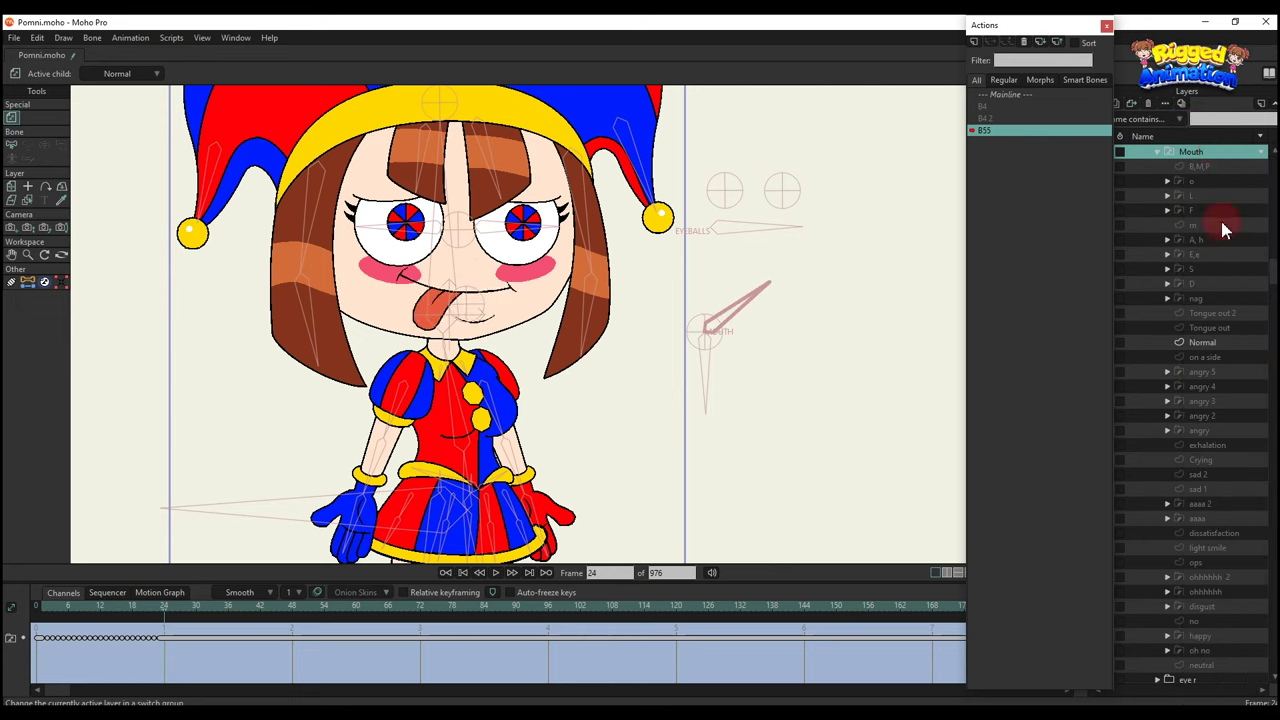
Key the remaining Mouth shapes one frame apart, from Tongue out at frame 24 to B,M,P at frame 35.
right_click(1217, 152)
left_click(1221, 320)
key("Right")
key("Right")
right_click(1218, 153)
left_click(1218, 258)
right_click(1218, 153)
left_click(1218, 222)
key("Right")
key("Right")
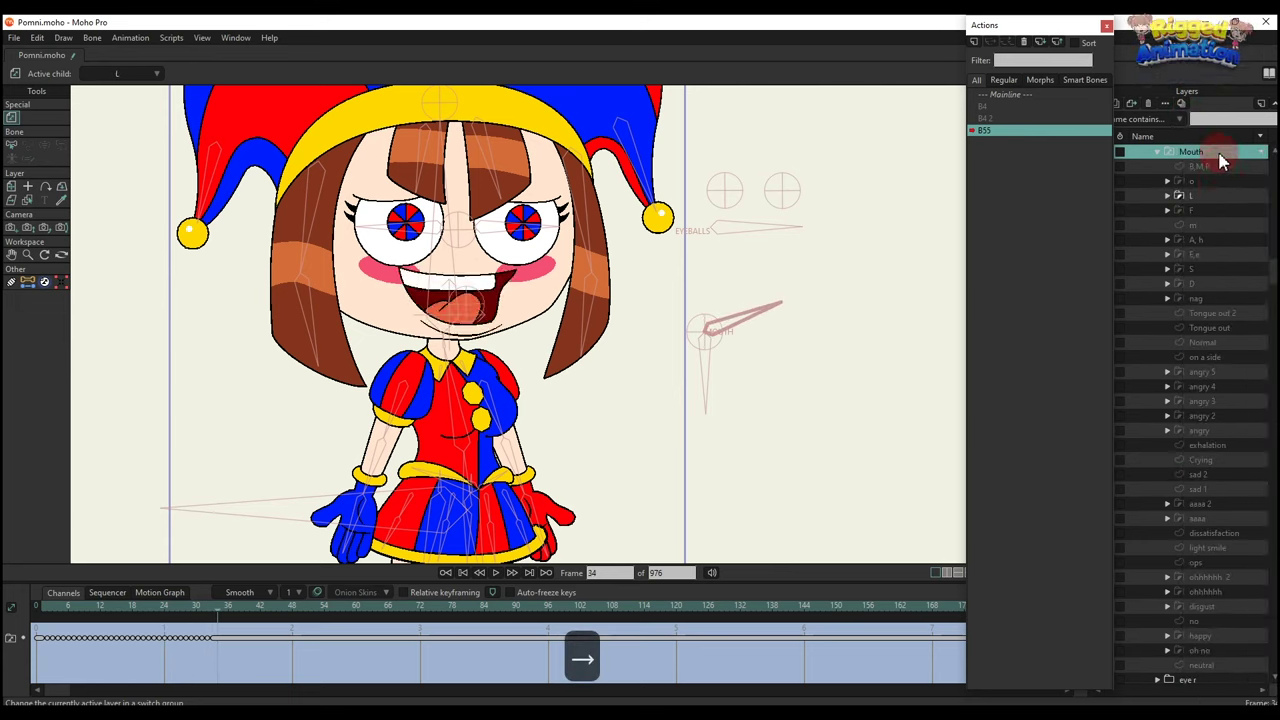
key("Right")
Return to the main timeline, select the Pomni bone layer and rotate the upward mouth bone to test the mouth switching.
left_click(1012, 96)
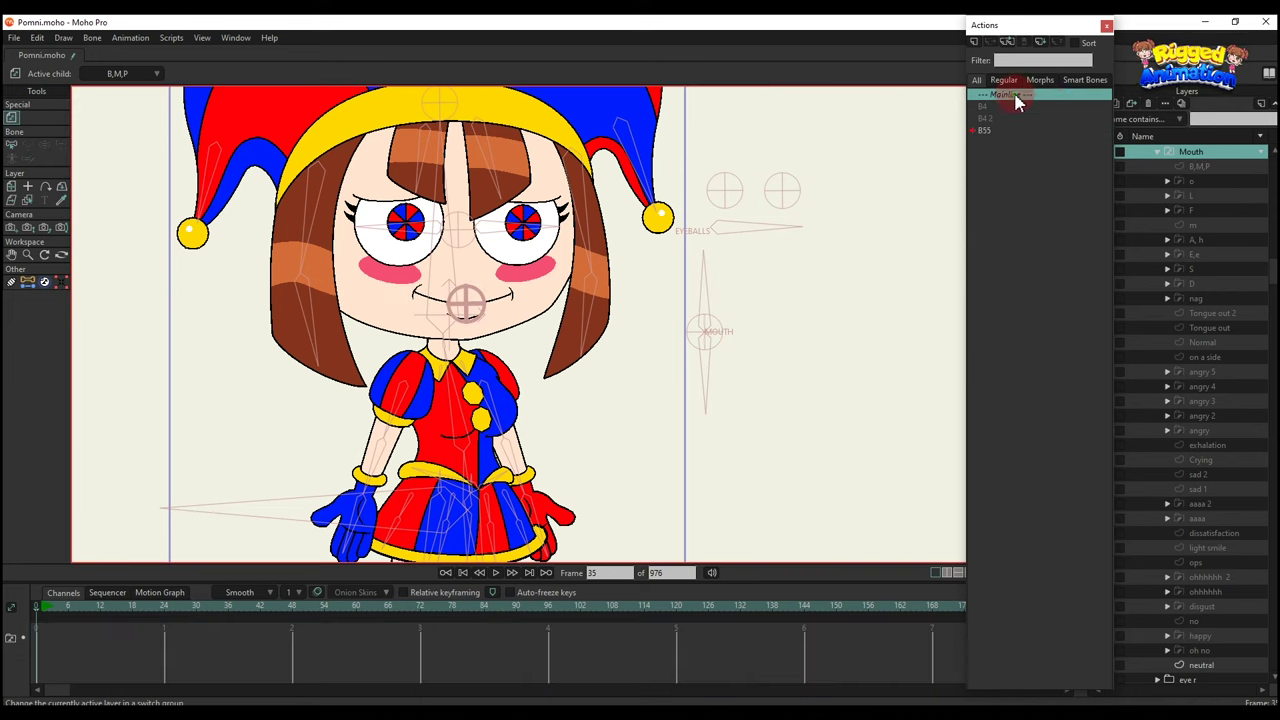
left_click(105, 605)
key("t")
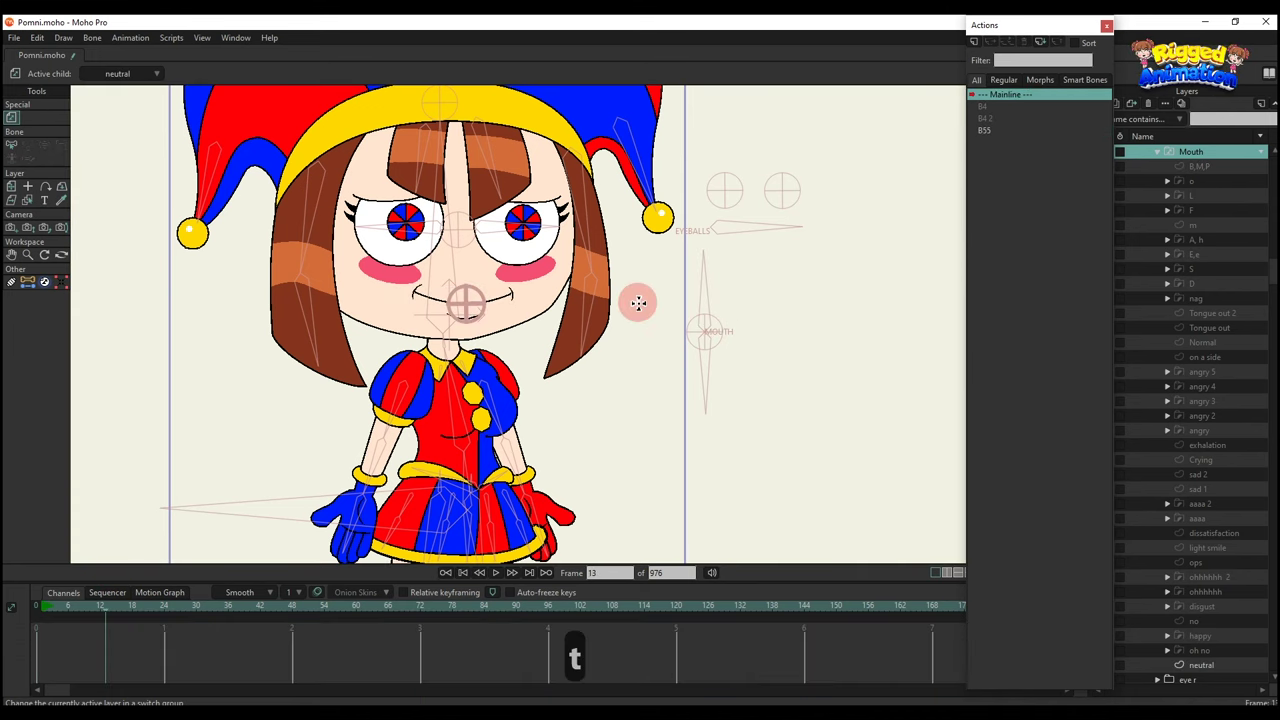
scroll(1220, 200, "up", 3)
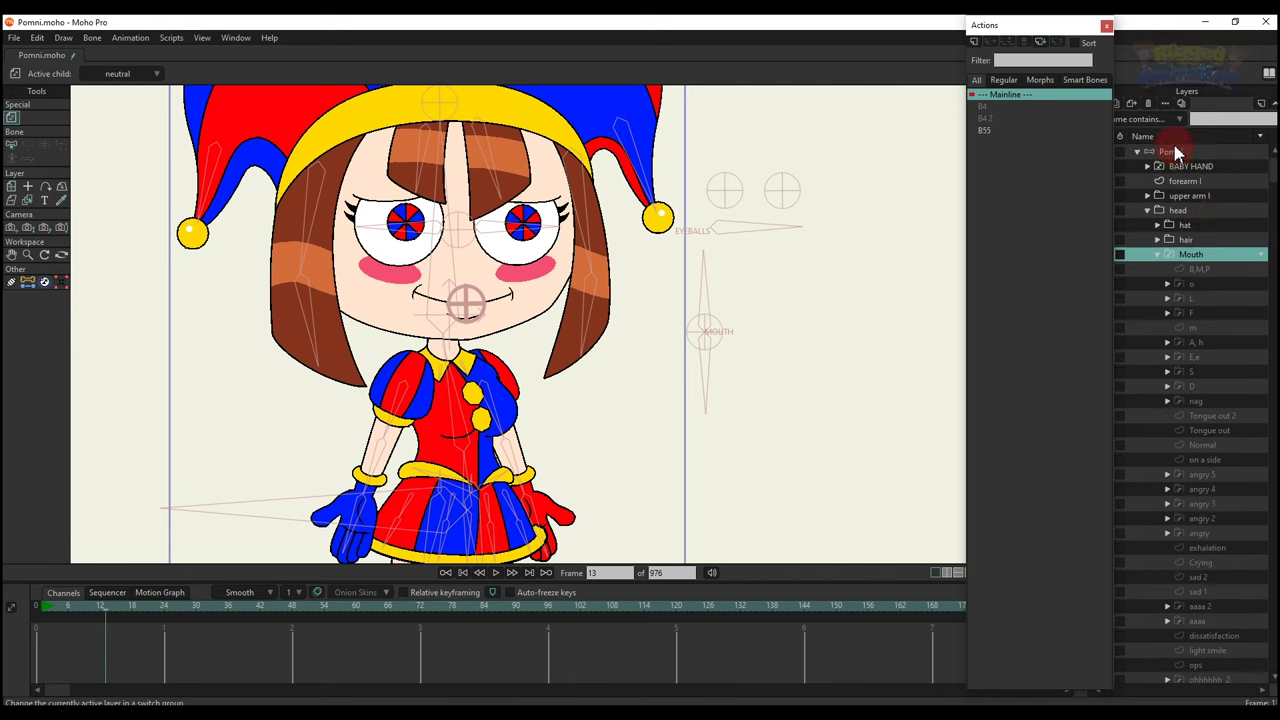
left_click(1176, 152)
left_click(1158, 255)
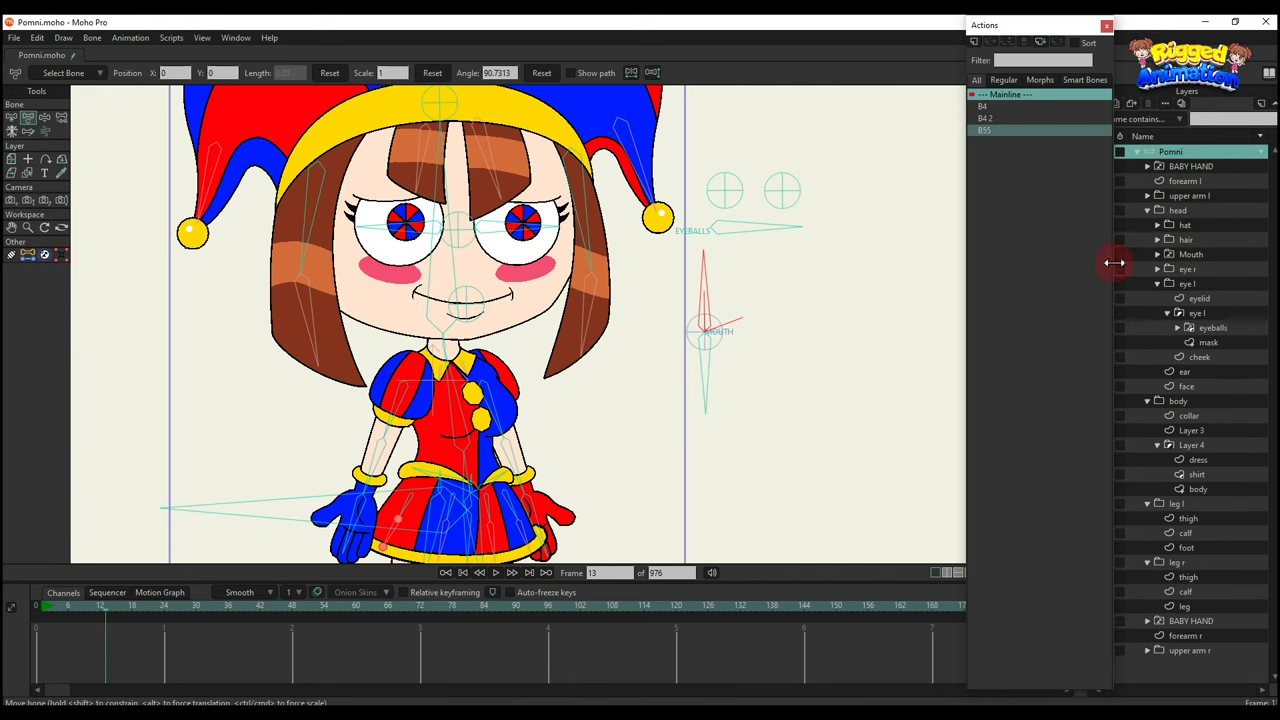
left_click_drag(743, 249, 777, 325)
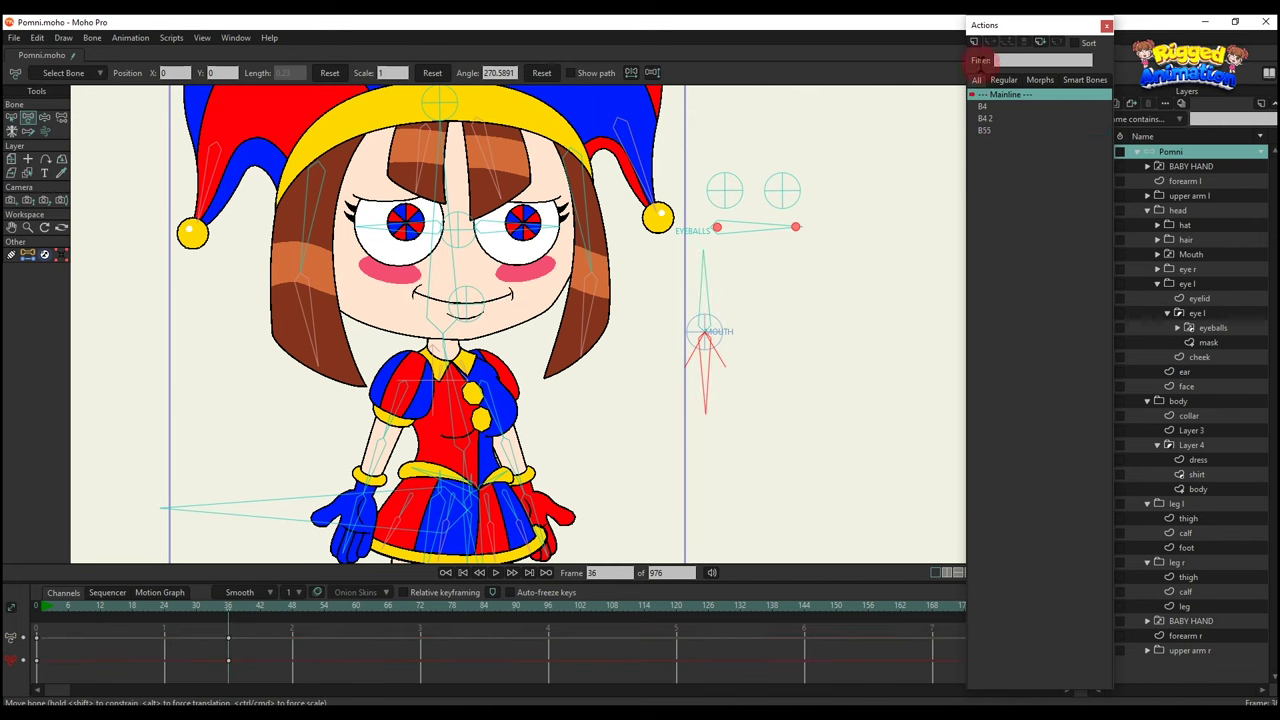
Create a smart bone action for the downward mouth bone and rotate the bone clockwise to its limit at frame 24.
left_click(974, 45)
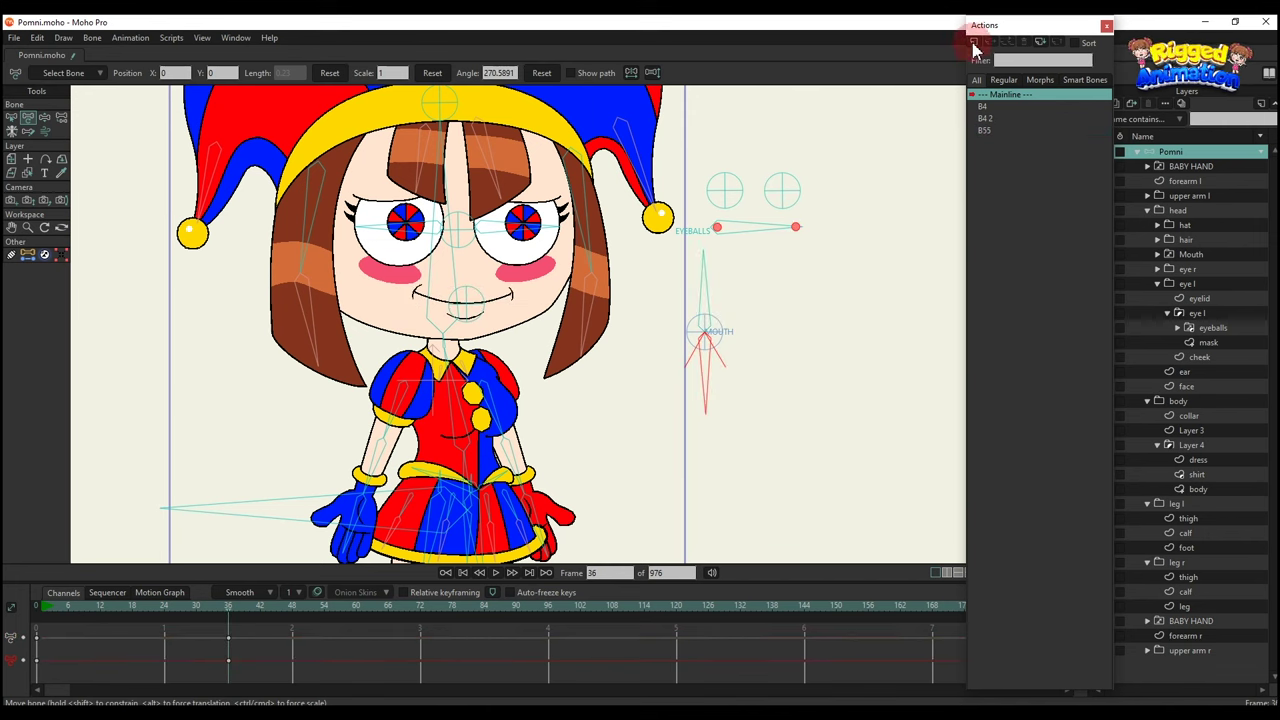
left_click(974, 45)
left_click(651, 417)
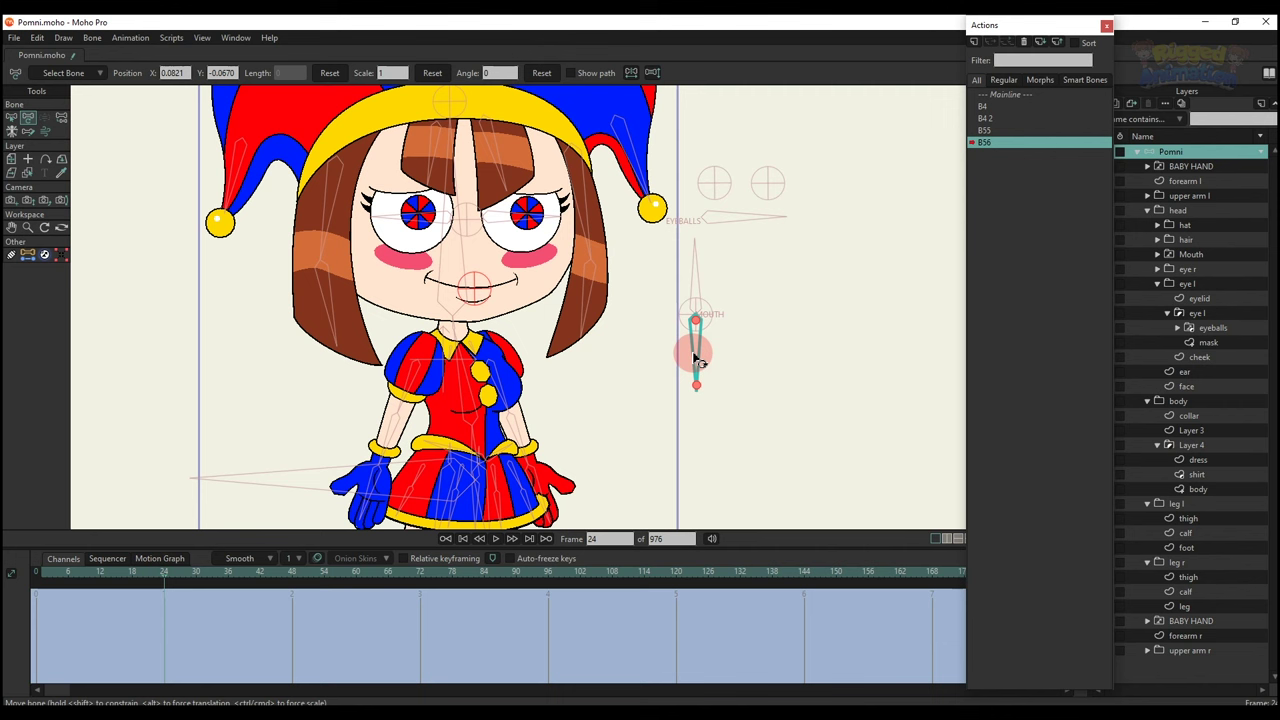
left_click_drag(692, 355, 618, 326)
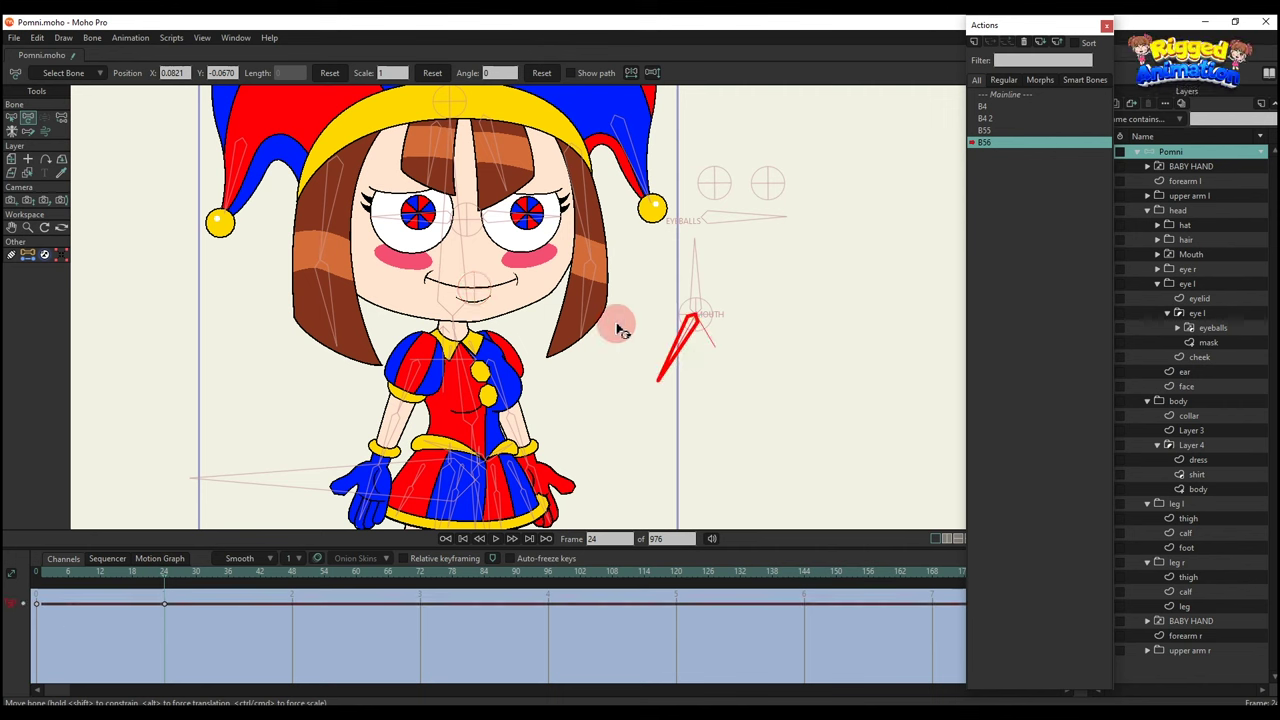
In this action, scale the bone on the character's mouth to 0.80 at frame 24 and return to the main timeline.
left_click(474, 290)
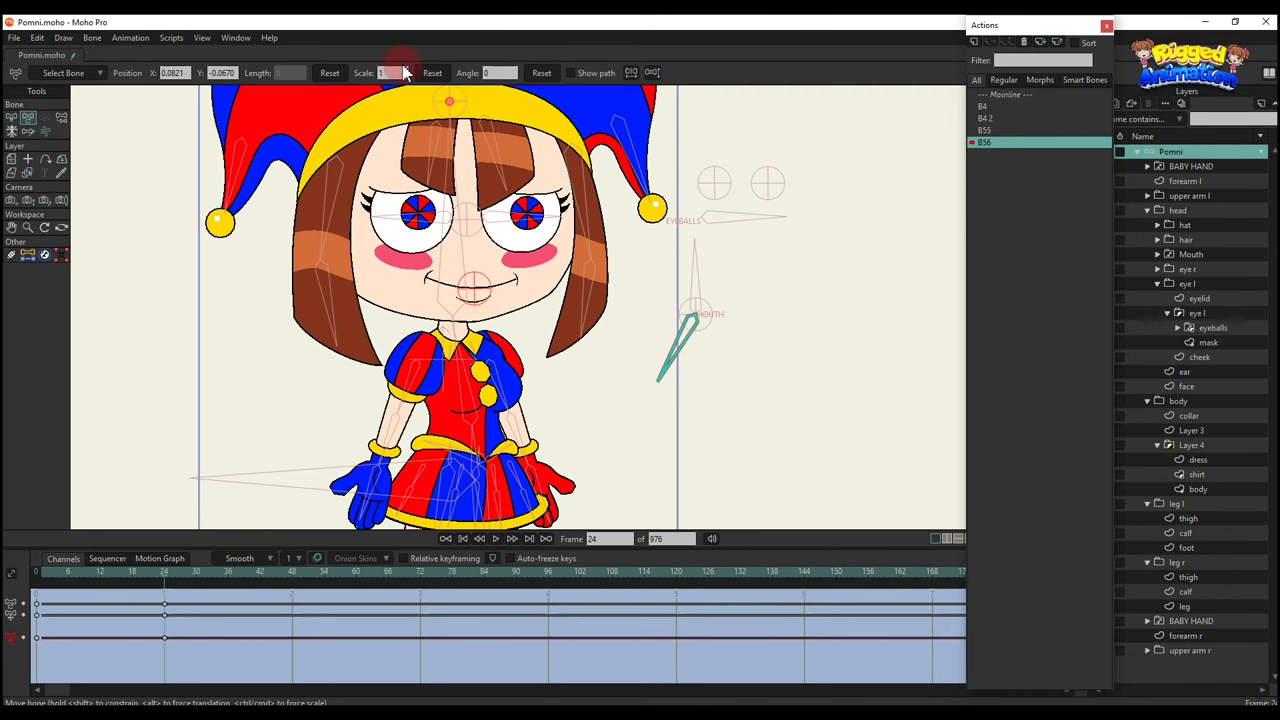
scroll(394, 71, "down", 1)
left_click(211, 478)
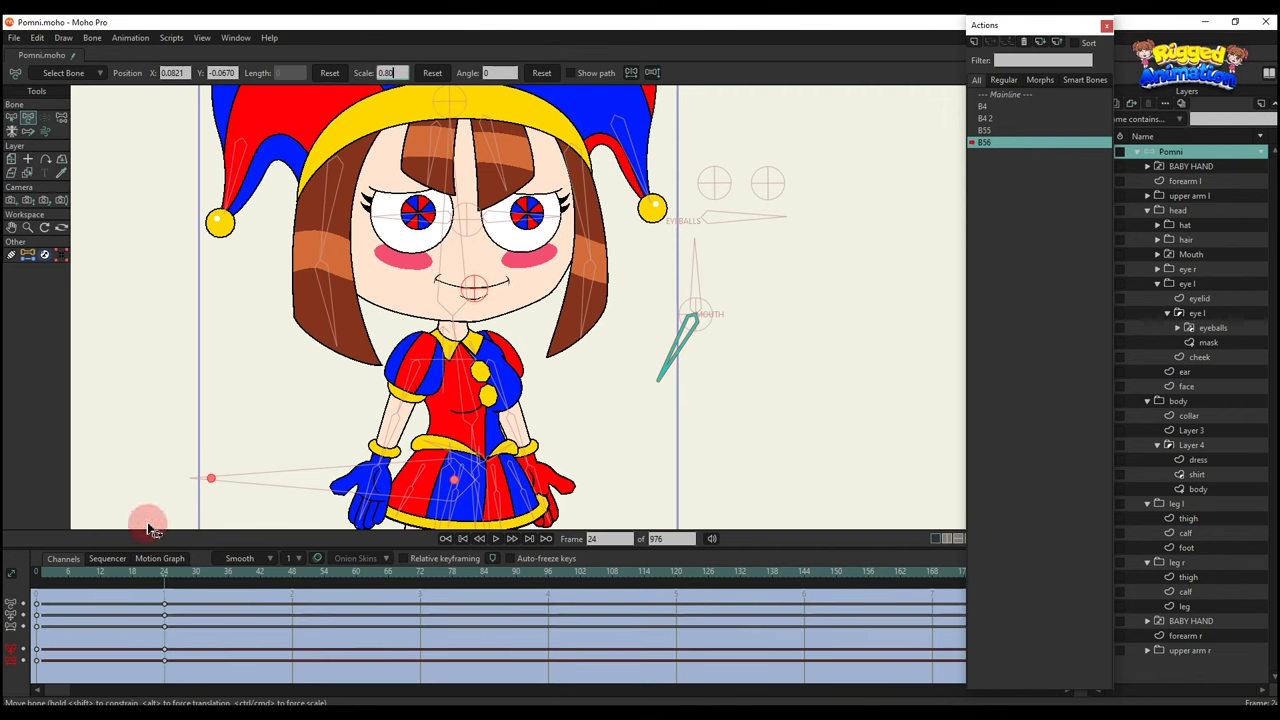
left_click_drag(46, 571, 166, 600)
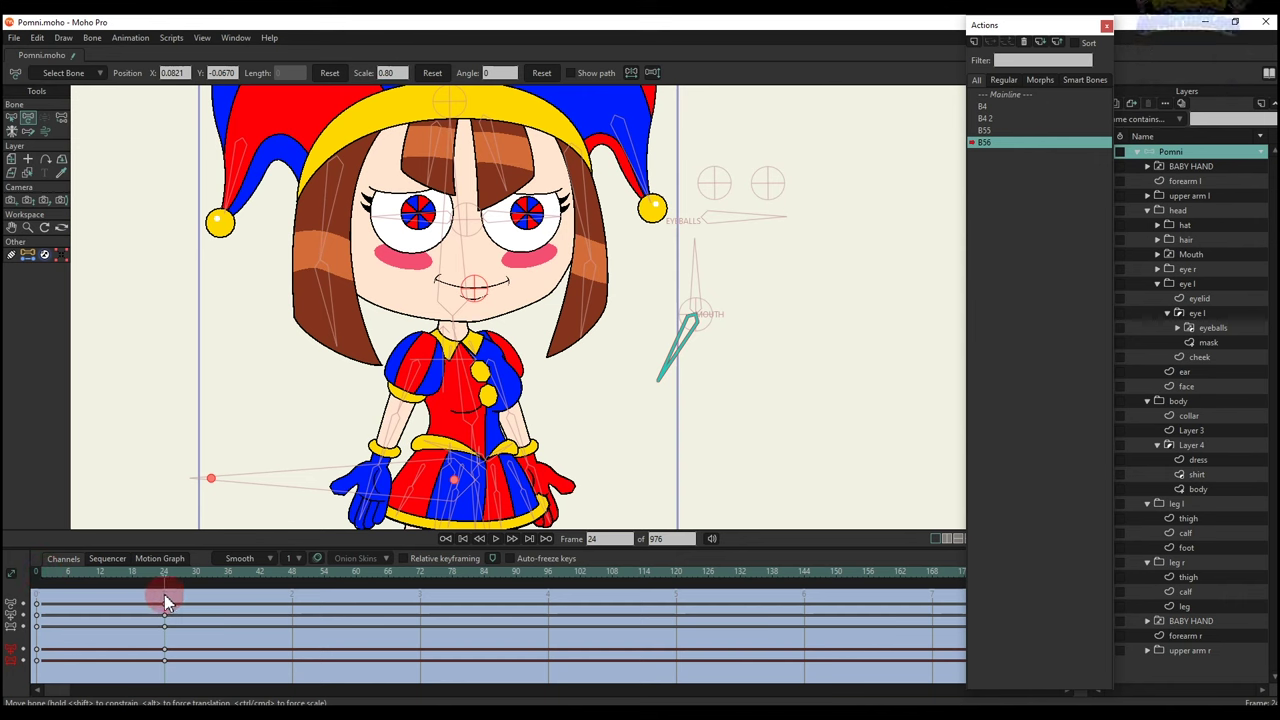
left_click(745, 216)
left_click(1010, 95)
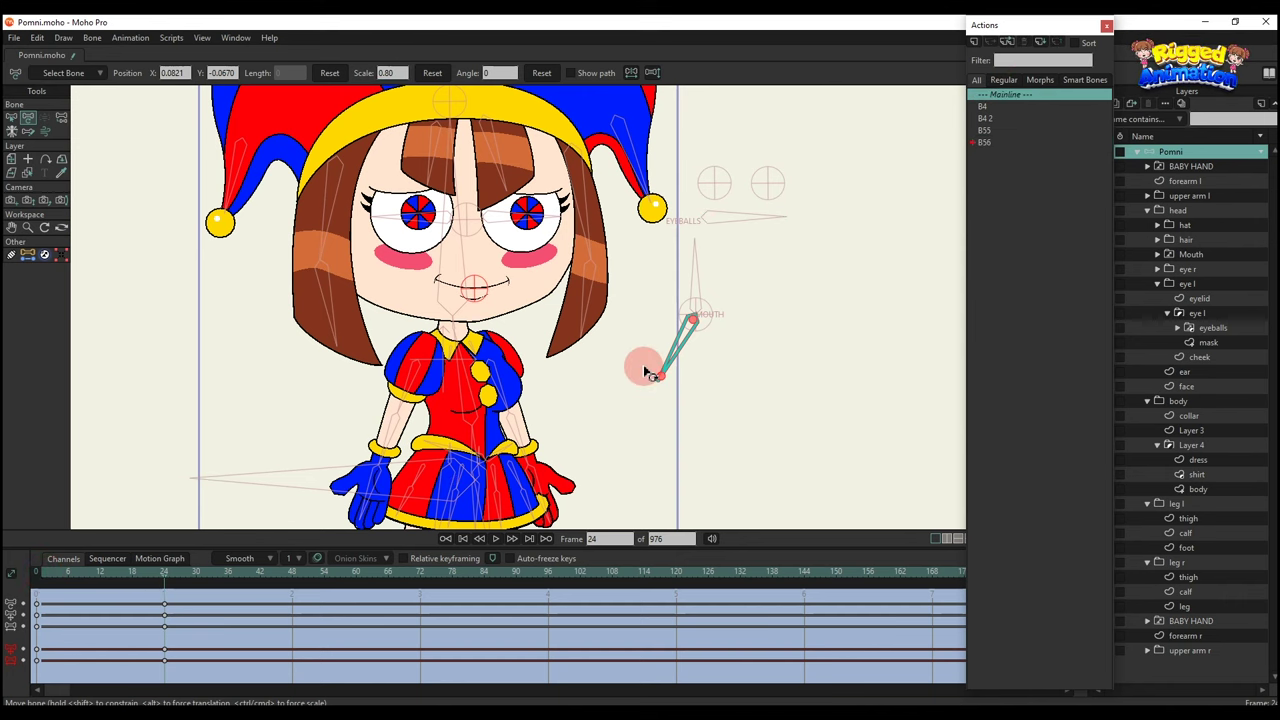
double_click(1026, 97)
Create a second smart bone action for the downward mouth bone and rotate it counterclockwise to its limit at frame 24.
left_click(699, 345)
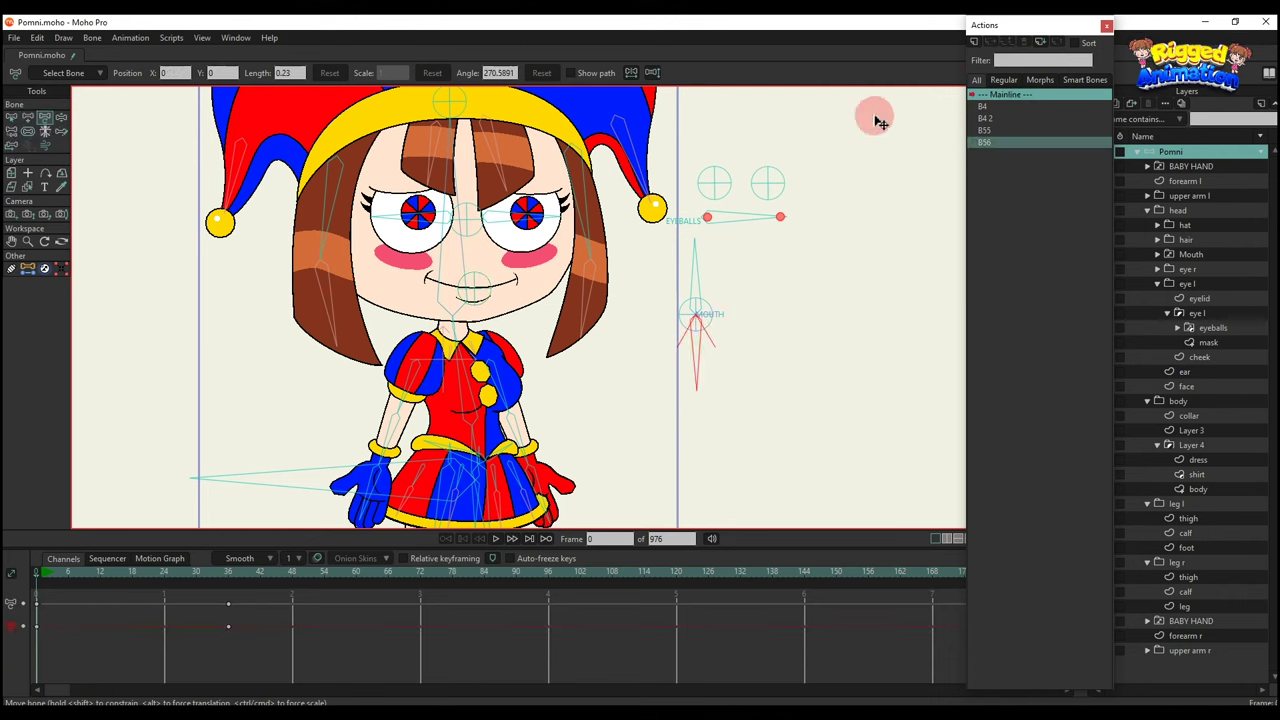
left_click(974, 42)
left_click(646, 413)
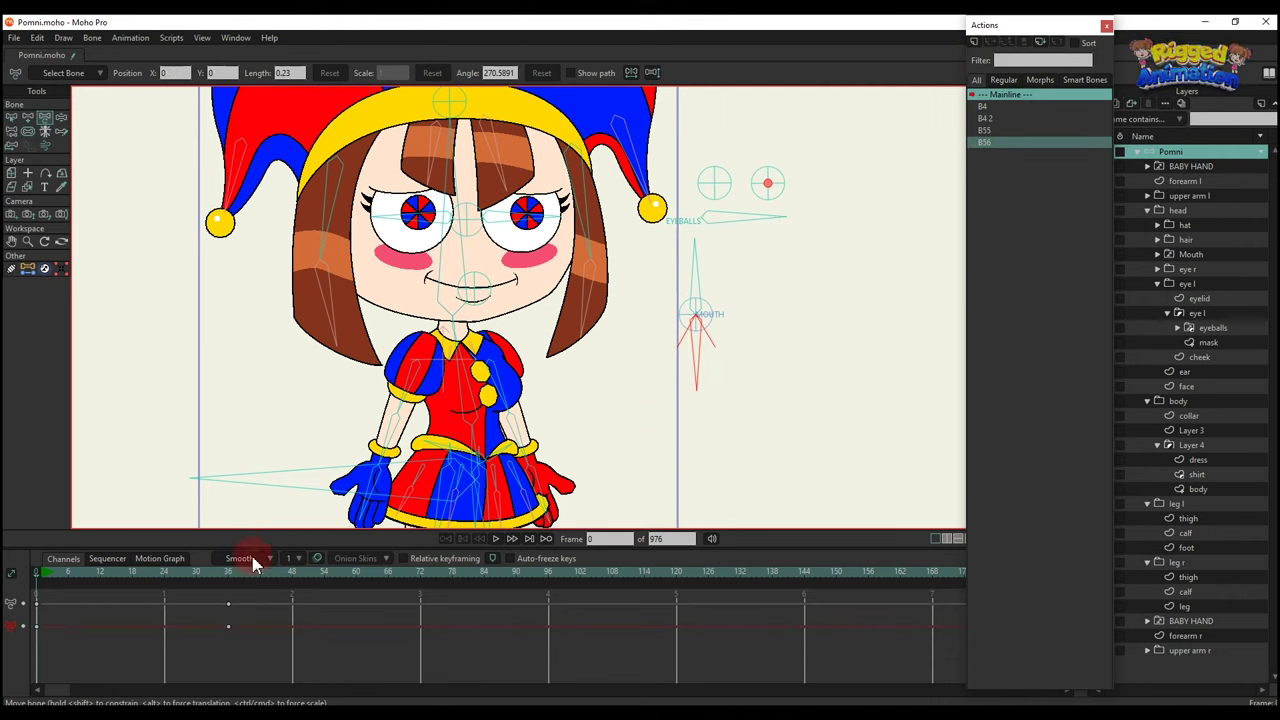
left_click(165, 571)
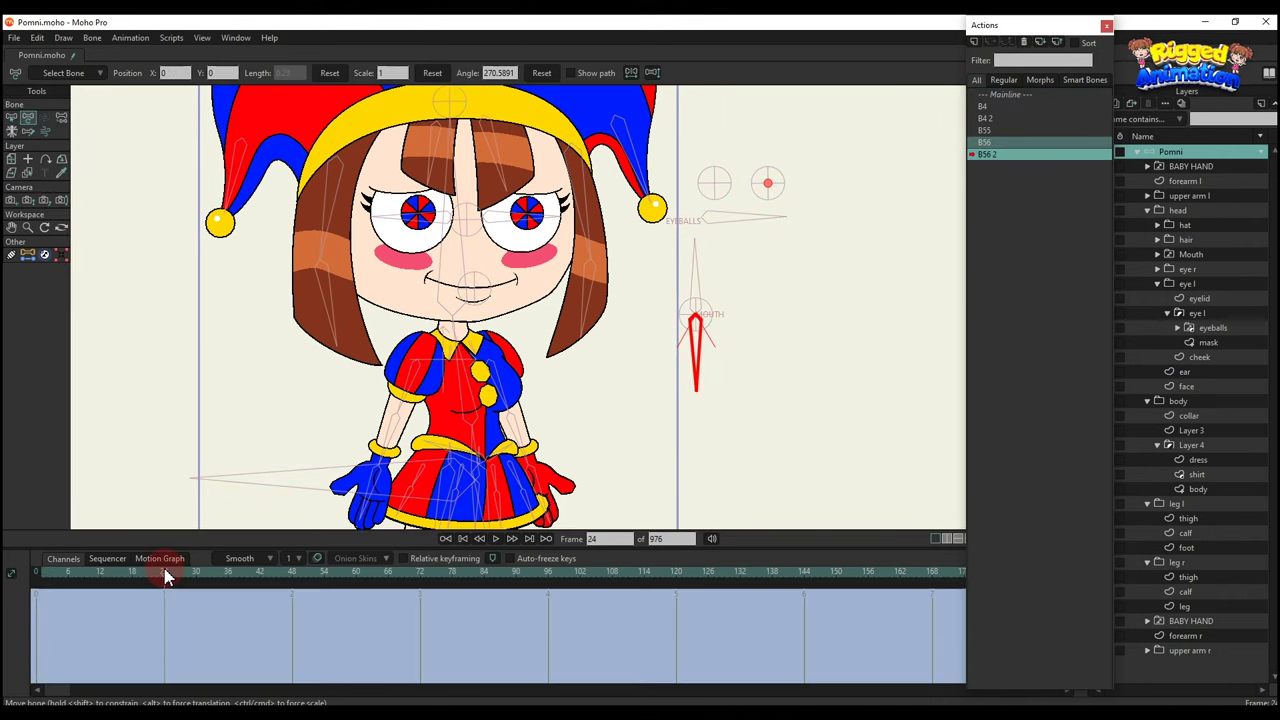
left_click_drag(702, 330, 768, 308)
In the second action, scale the bone on the character's mouth to 1.20 at frame 24 and return to the main timeline.
left_click(474, 288)
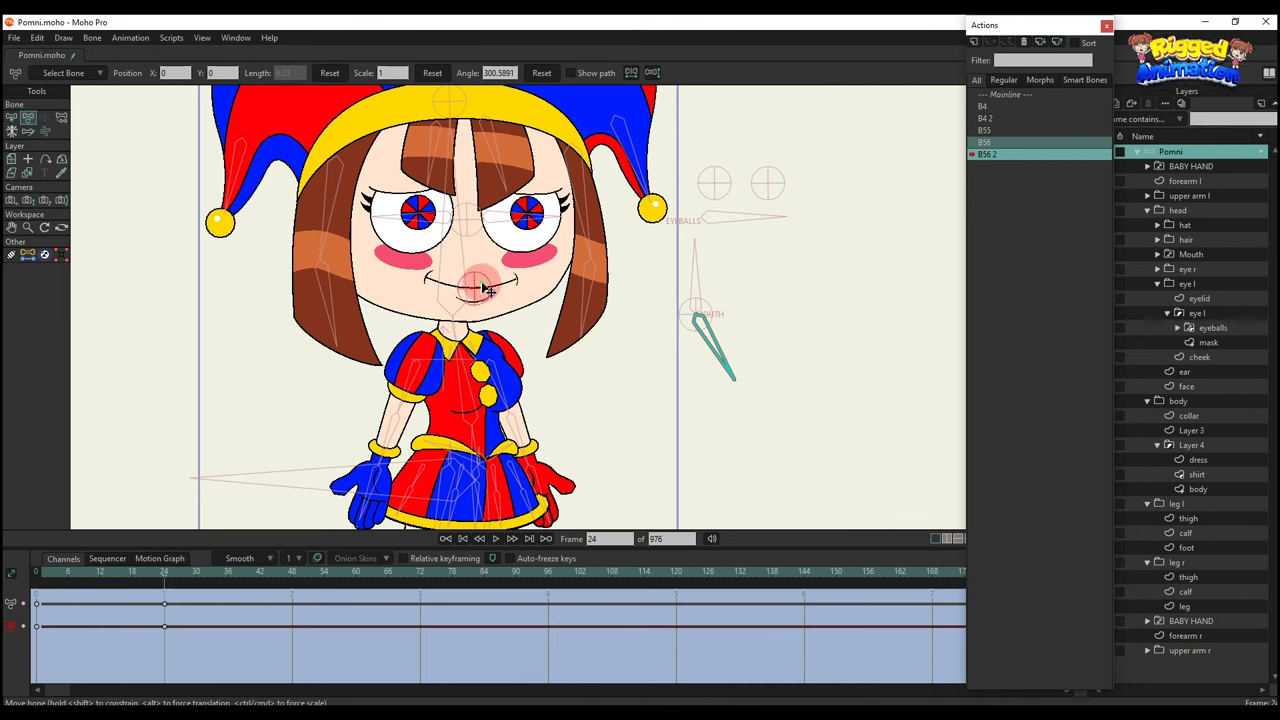
left_click(403, 73)
key("Return")
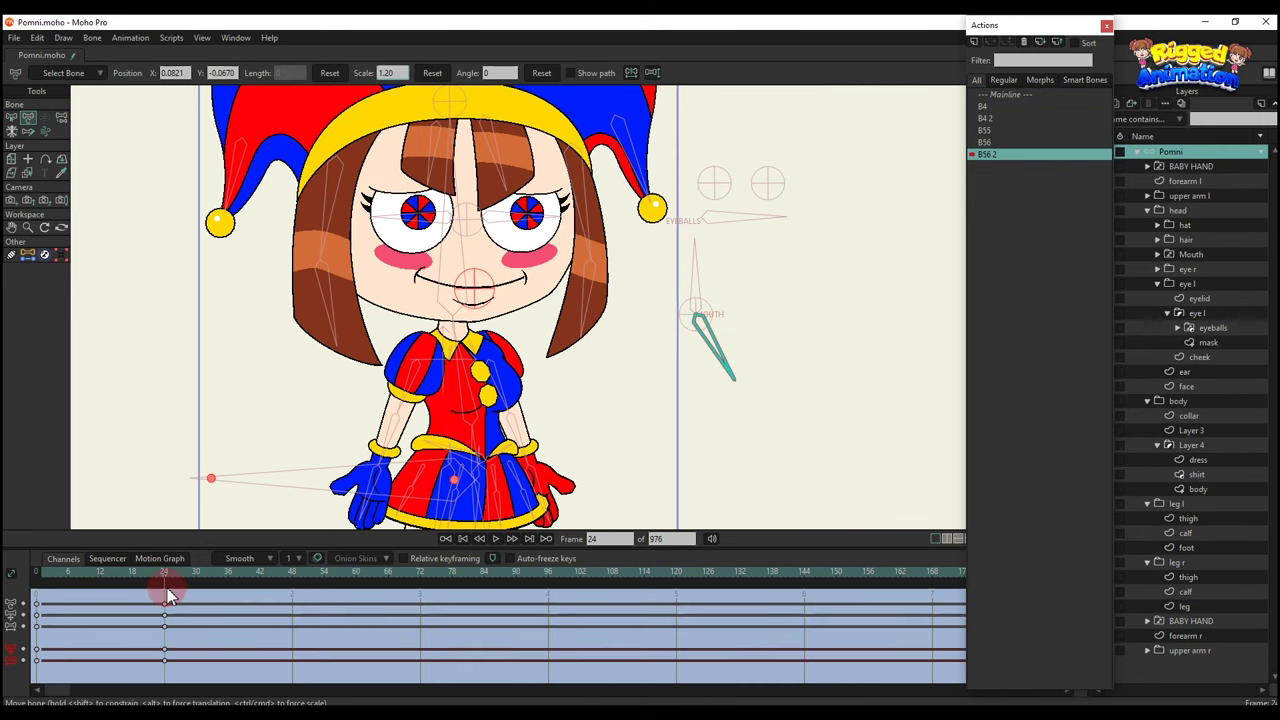
left_click(651, 322)
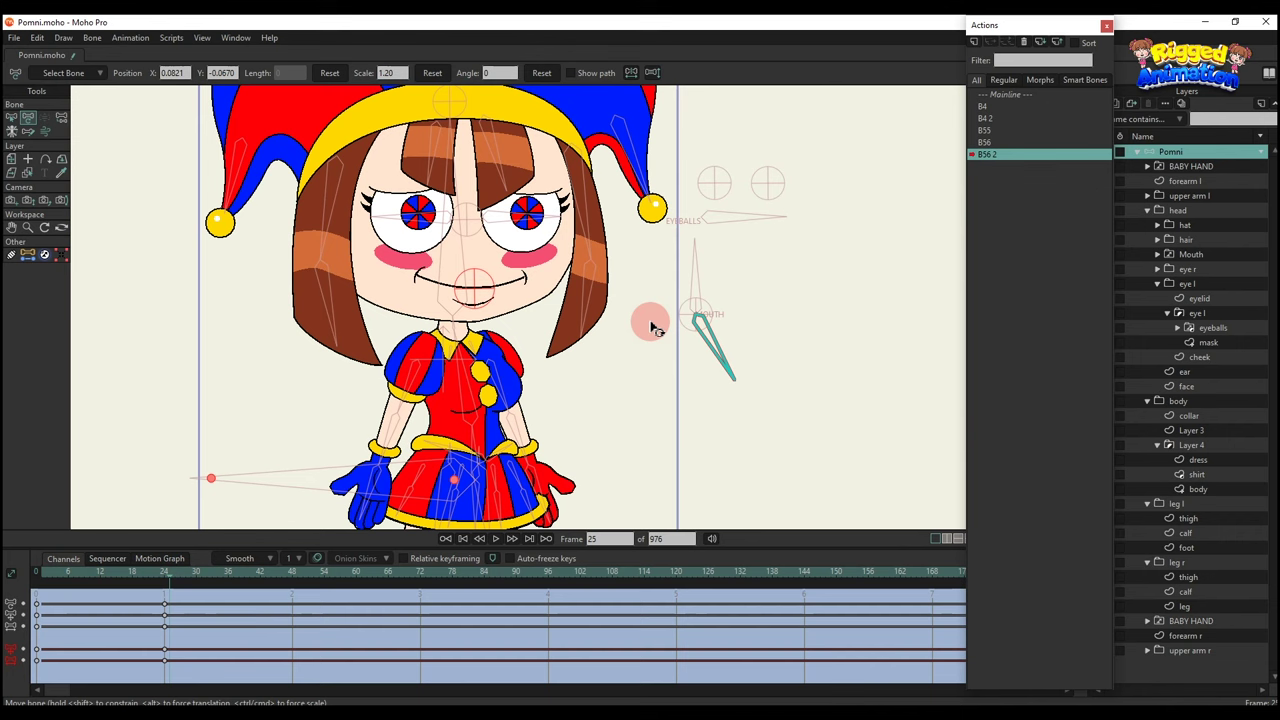
left_click(1018, 96)
double_click(1018, 96)
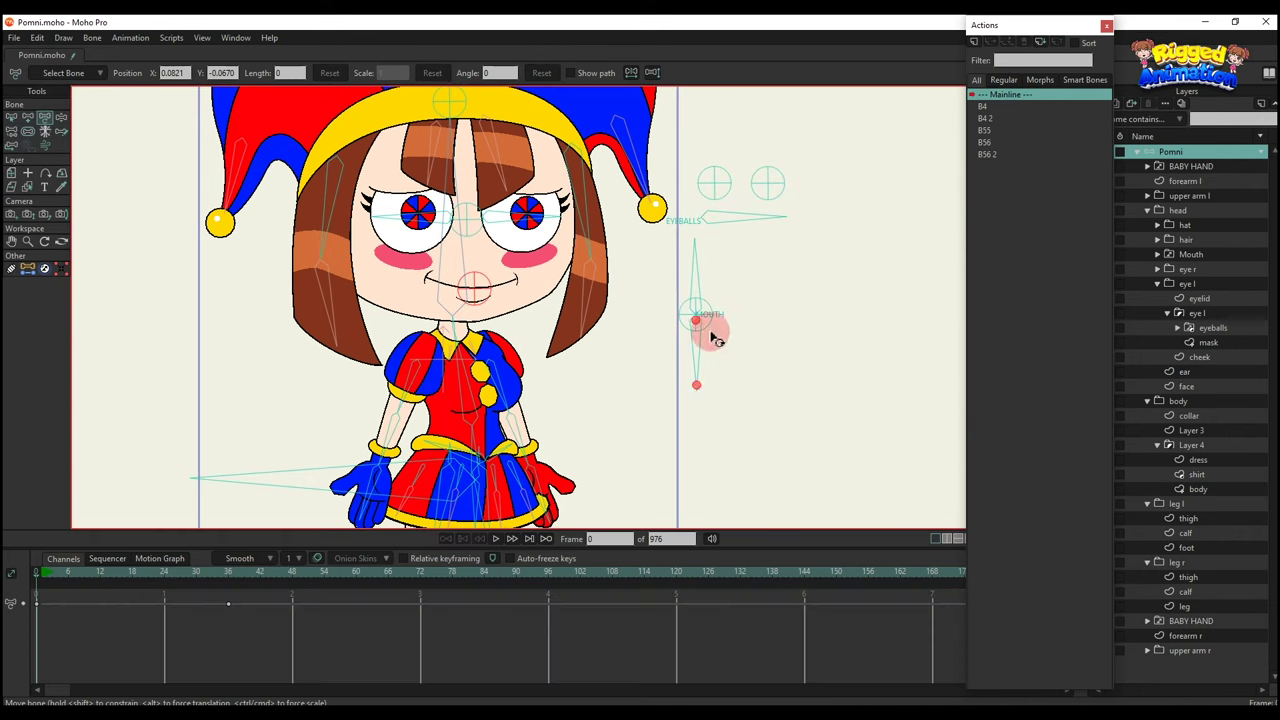
Rotate the upward and downward mouth bones on the main timeline to test them, and delete the test keyframes.
left_click(112, 572)
left_click_drag(694, 266, 708, 278)
mouse_move(697, 342)
left_mouse_down()
mouse_move(666, 360)
mouse_move(709, 360)
mouse_move(706, 257)
mouse_move(700, 314)
mouse_move(749, 360)
mouse_move(712, 360)
mouse_move(694, 260)
mouse_move(729, 343)
mouse_move(699, 342)
left_mouse_up()
key("BackSpace")
Add two upright, unparented control bones at frame 0, one beside each of the character's hands.
key("a")
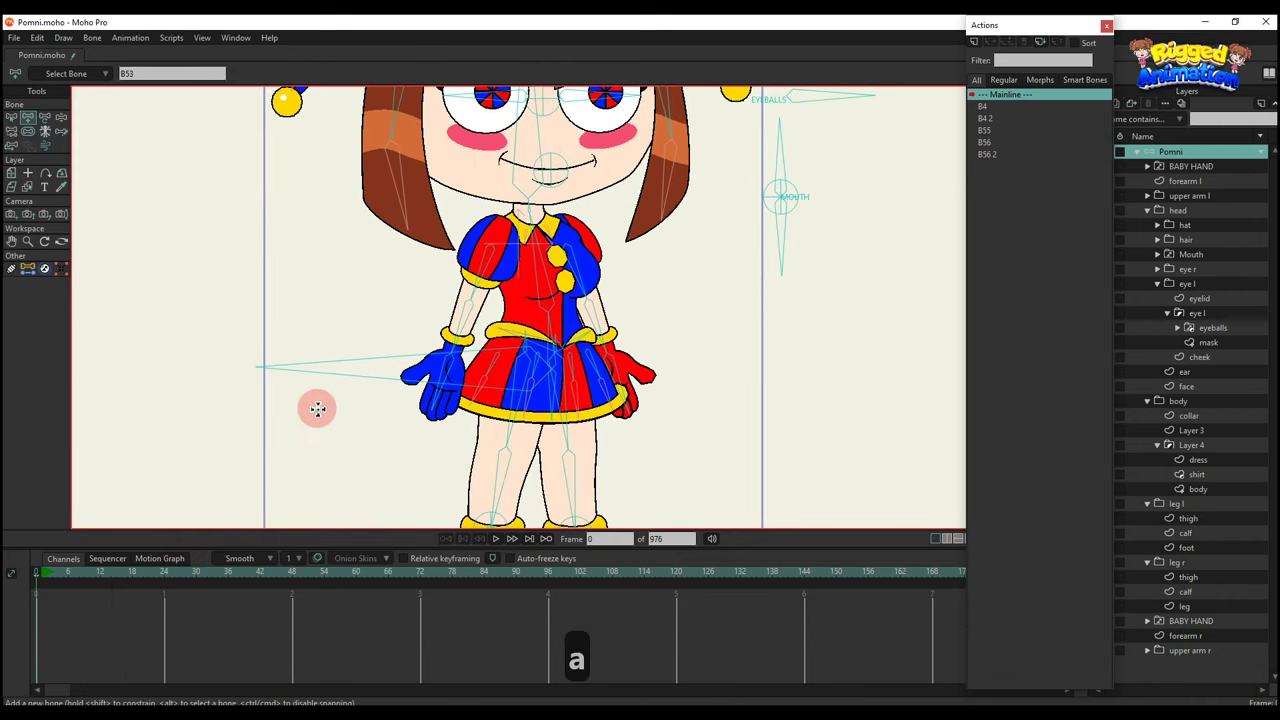
left_click_drag(317, 406, 316, 336)
key("b")
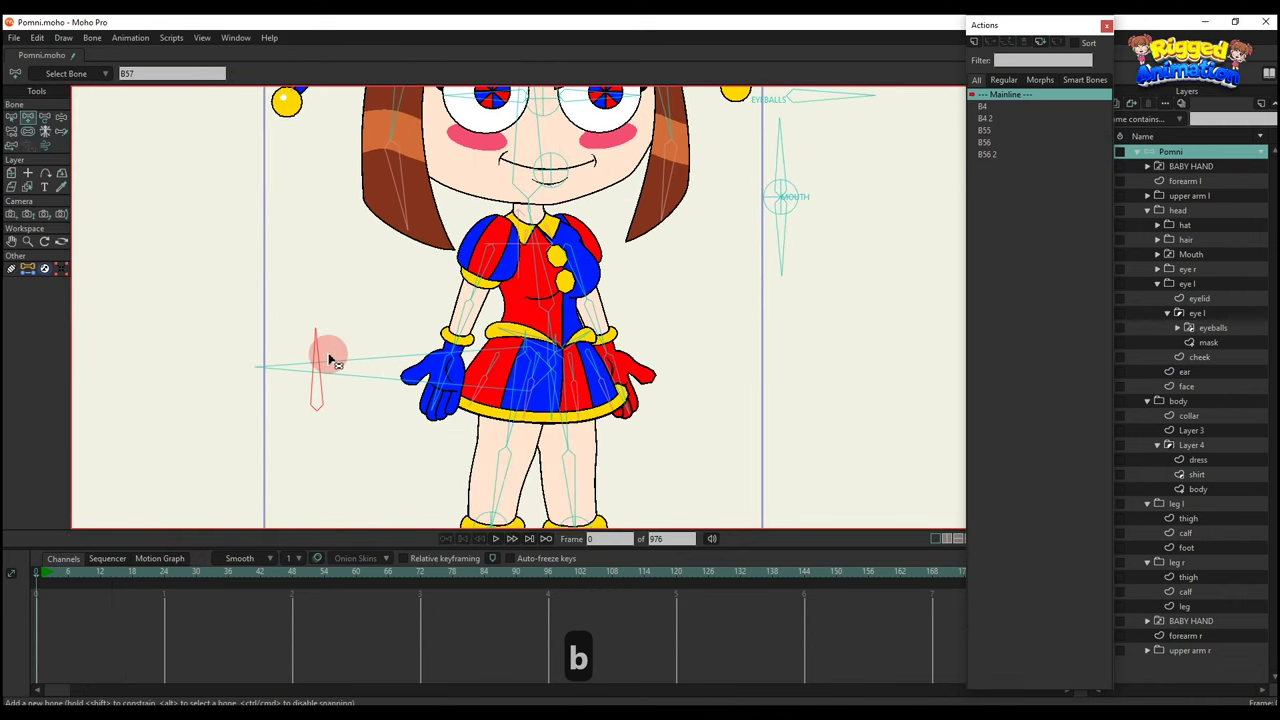
key("a")
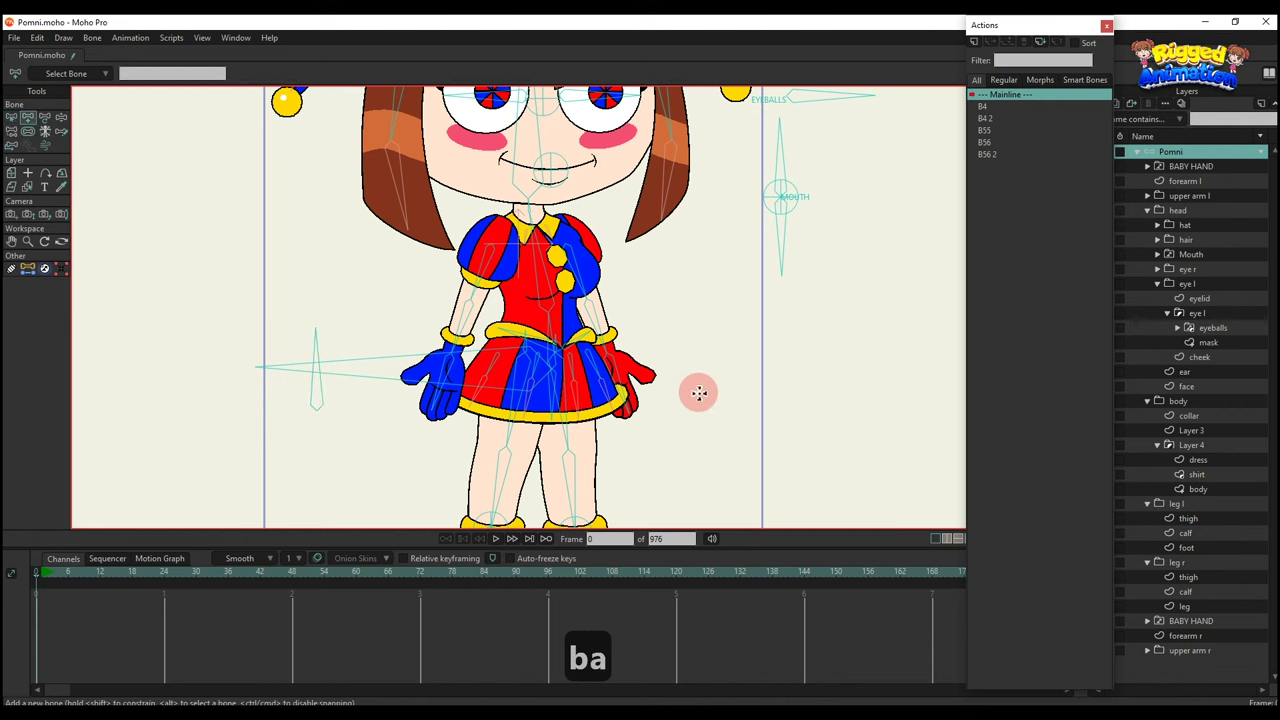
left_click_drag(711, 393, 708, 313)
Select both new hand control bones and set their length to 0.23.
key("b")
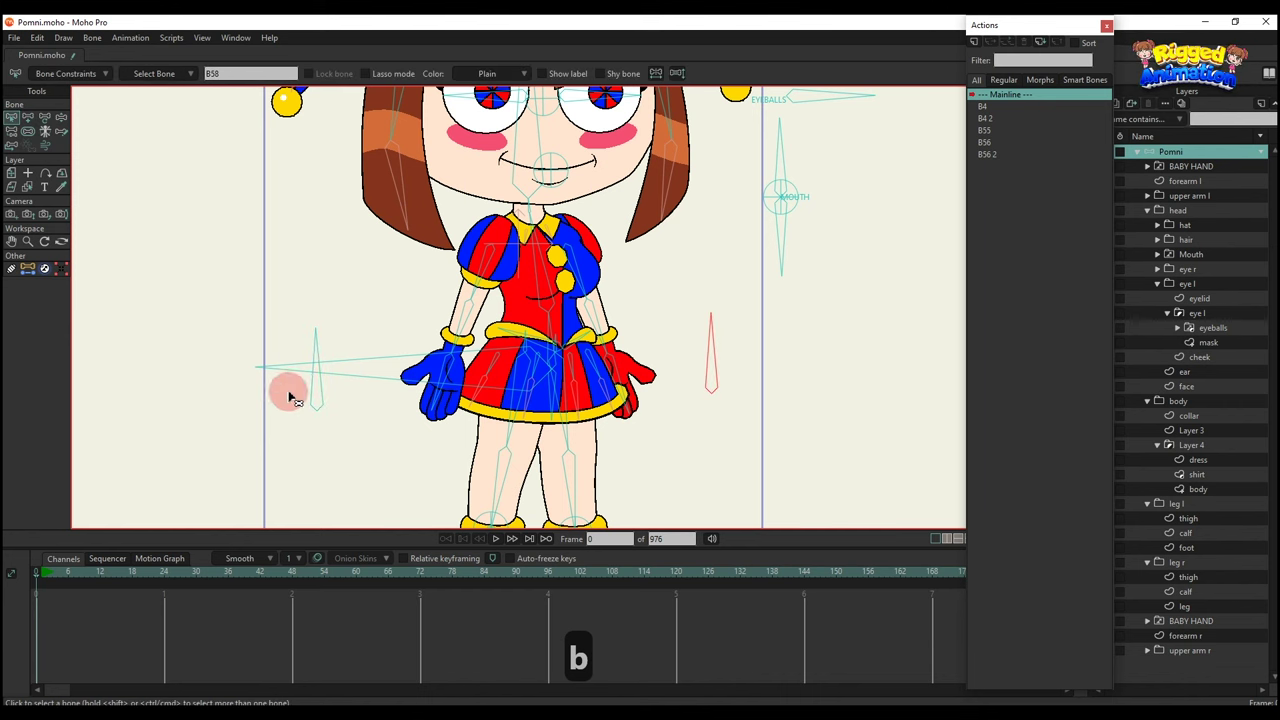
left_click(316, 395, "shift")
key("t")
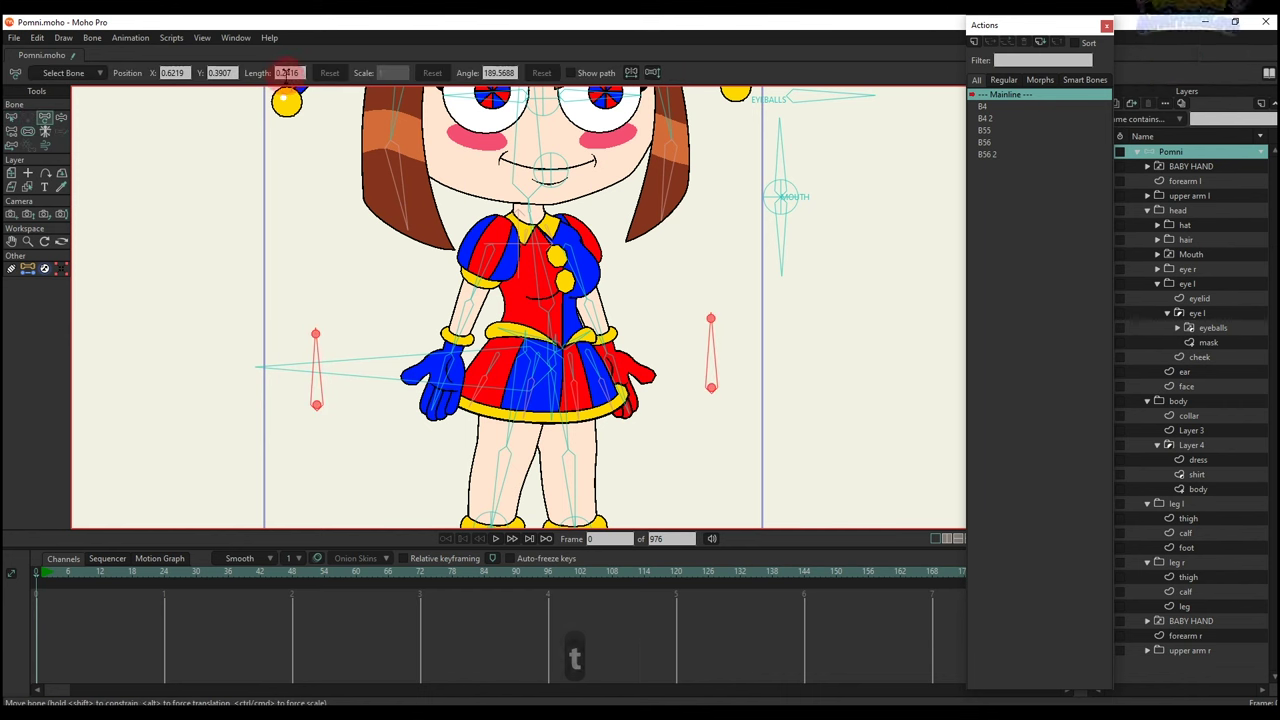
left_click(286, 73)
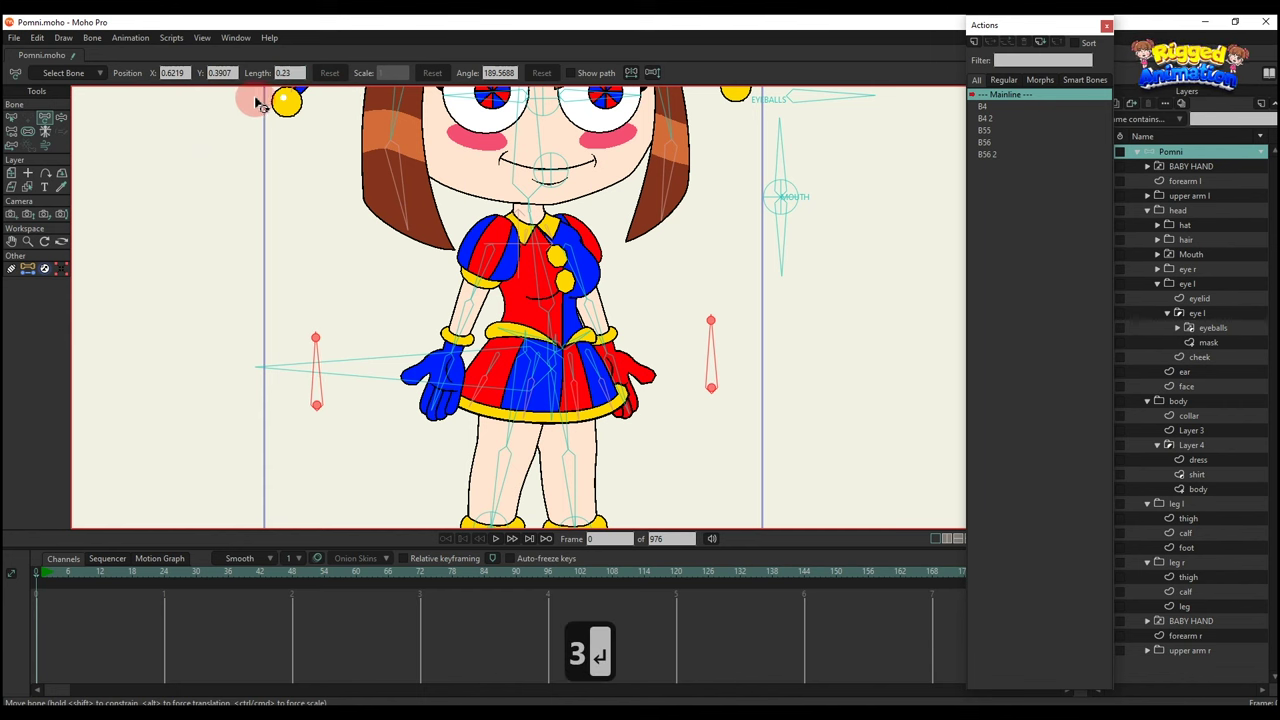
Constrain the angle of the control bone beside the blue-gloved hand to between 0 and 90 degrees.
key("b")
left_click(357, 452)
left_click(320, 395)
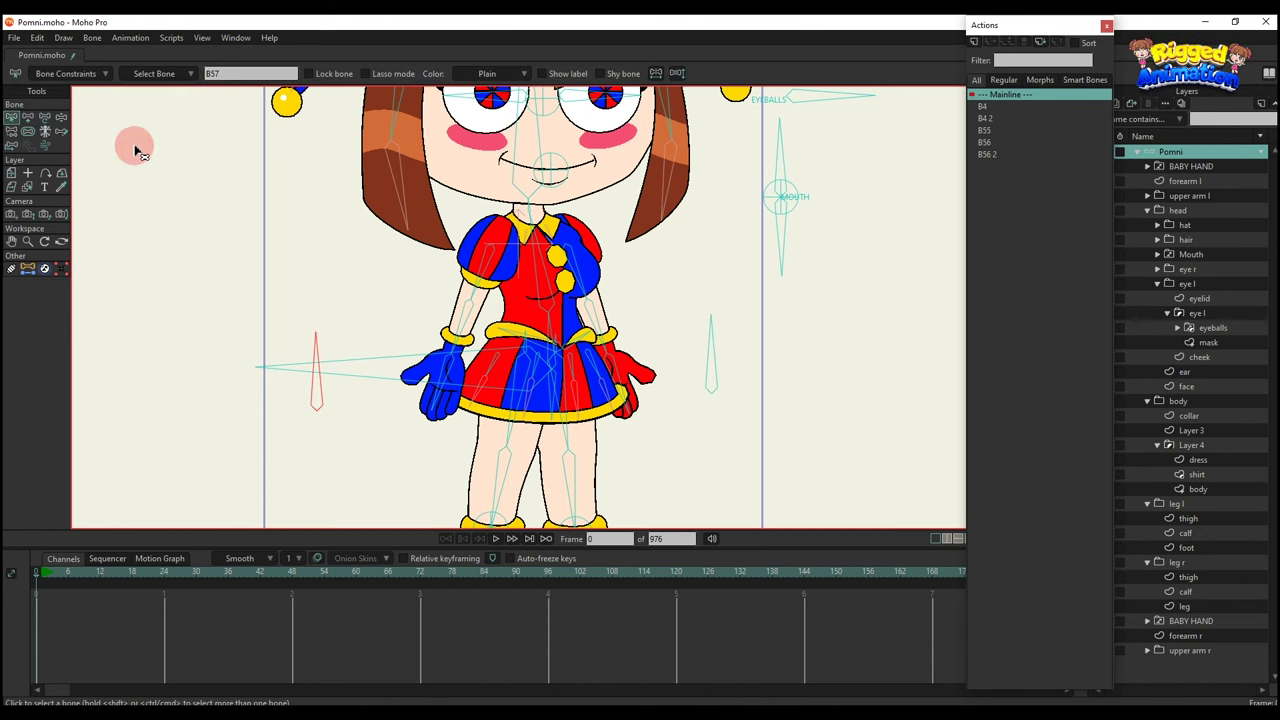
left_click(62, 74)
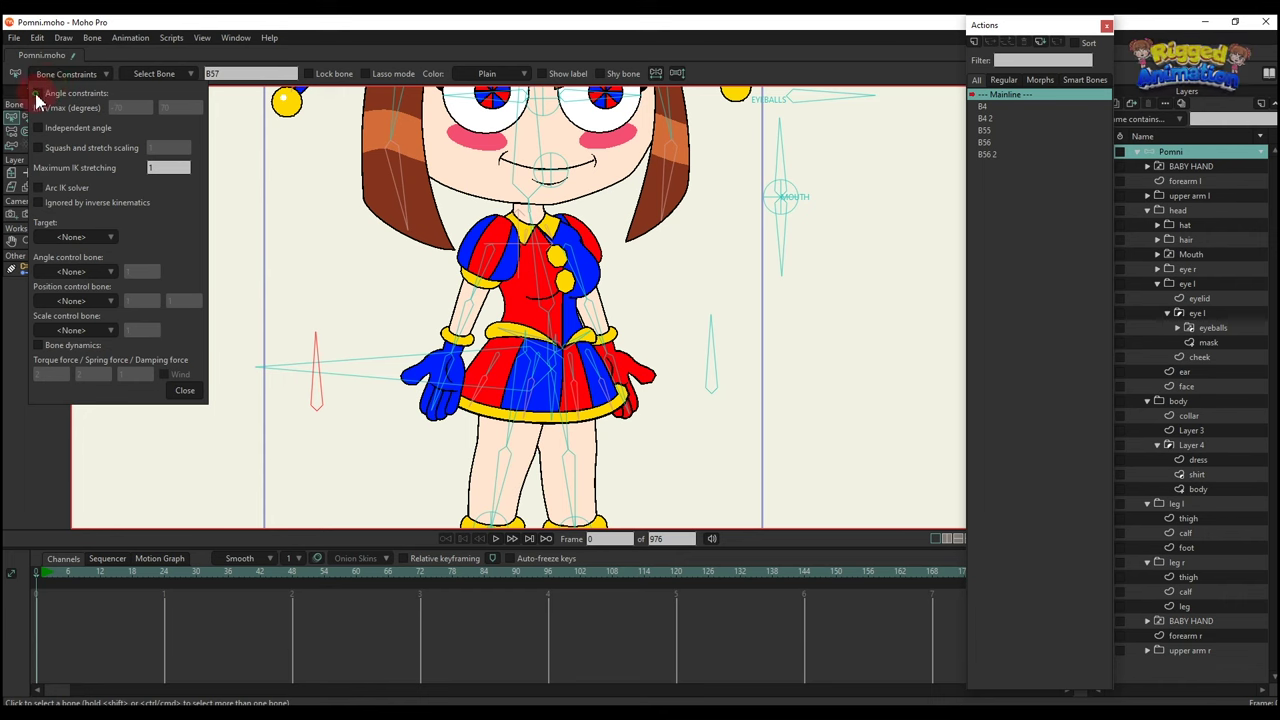
left_click(38, 93)
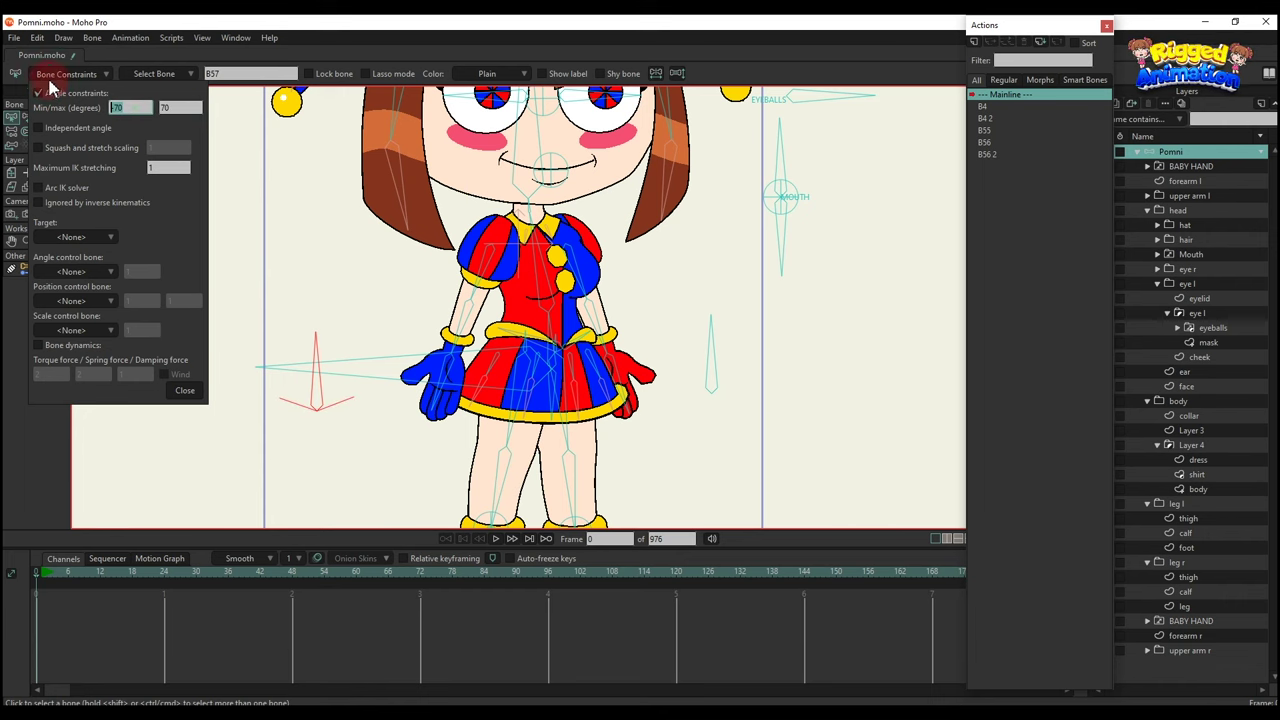
type("090")
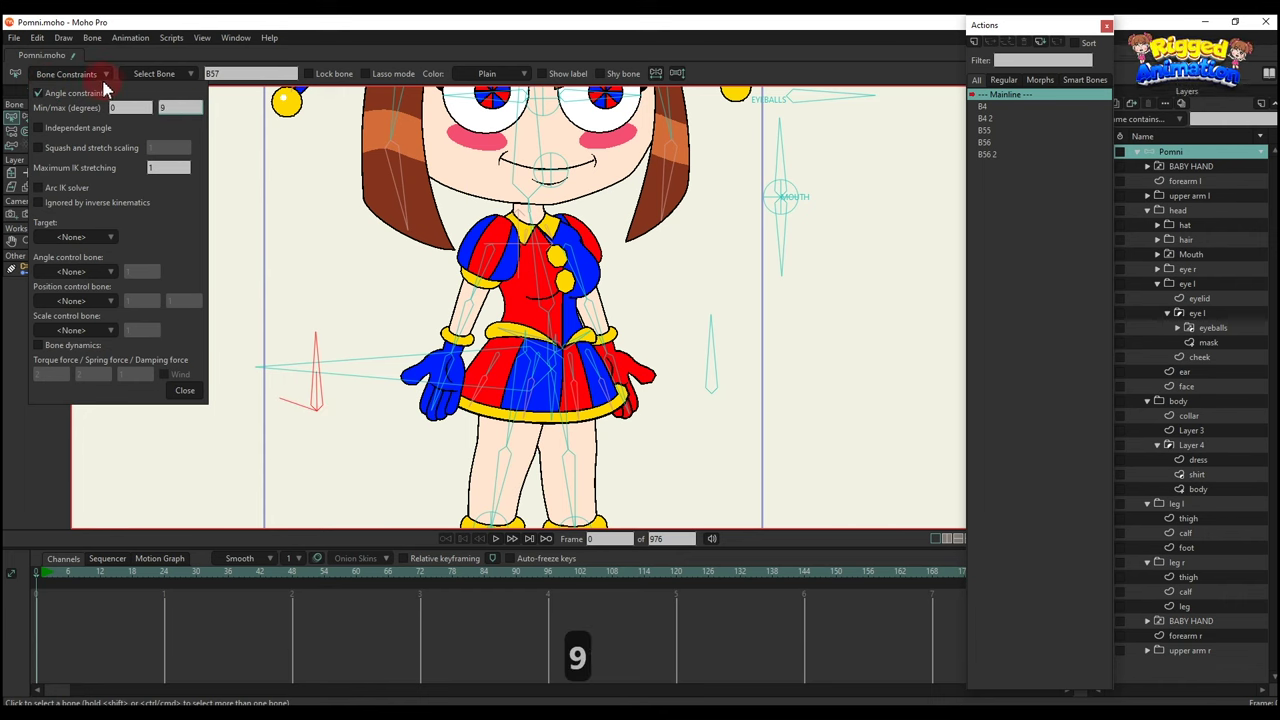
left_click(185, 390)
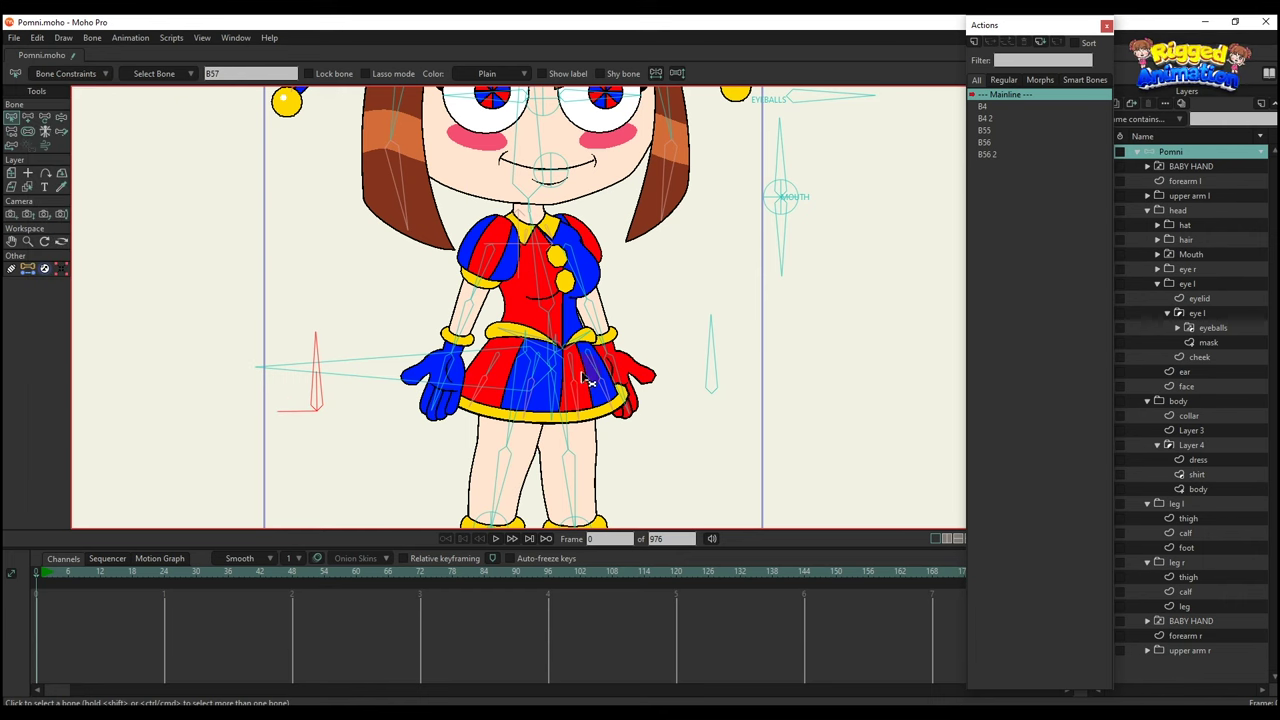
Constrain the angle of the control bone beside the red-gloved hand to between -90 and 0 degrees.
left_click(705, 357)
left_click(40, 86)
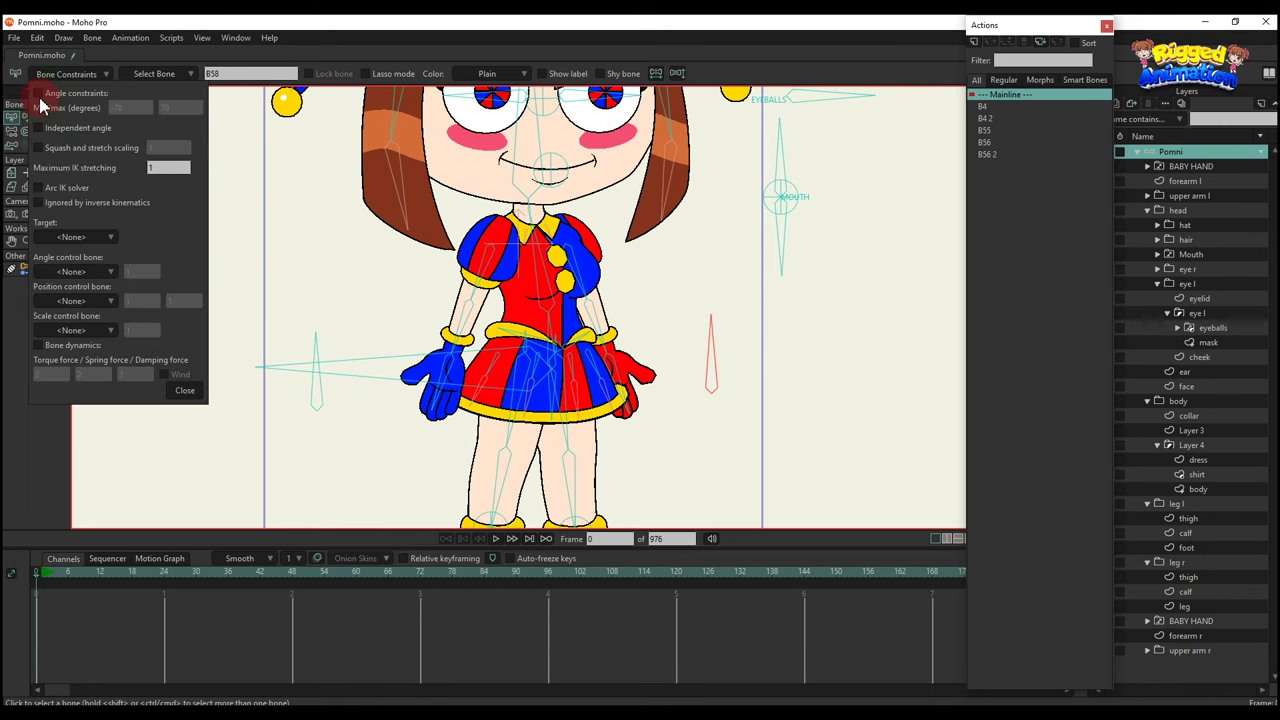
left_click(119, 104)
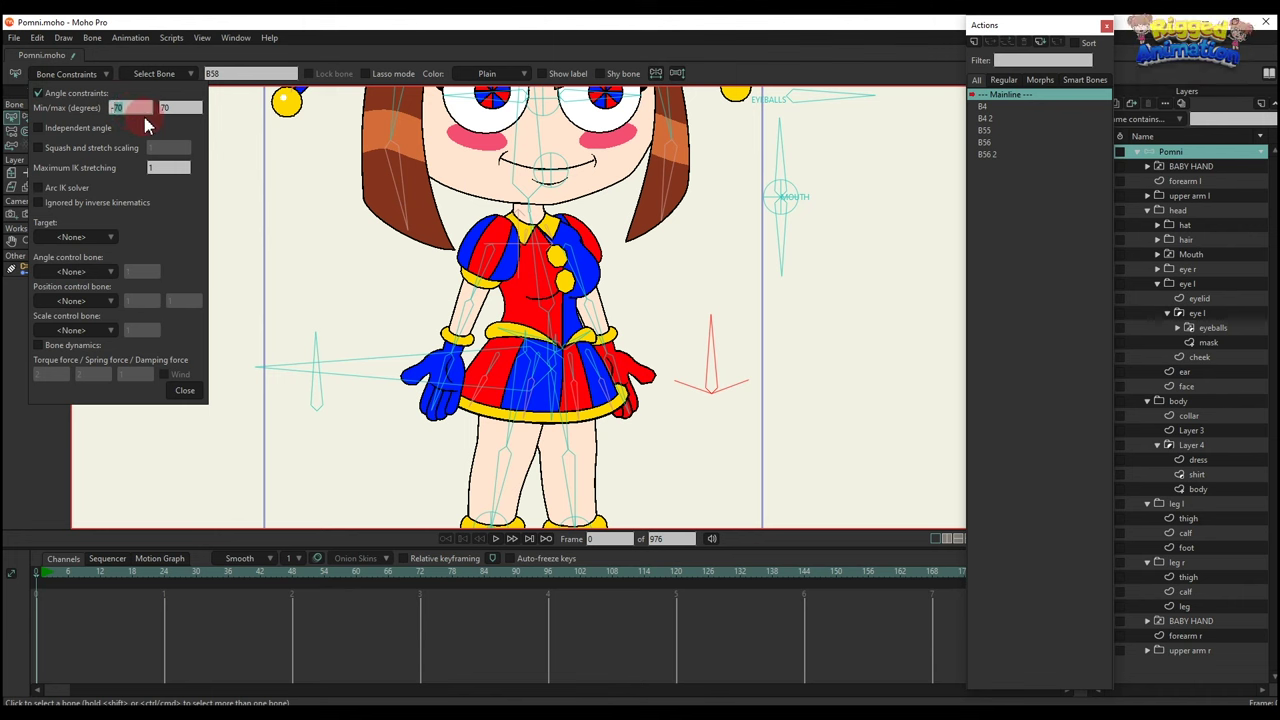
type("9090")
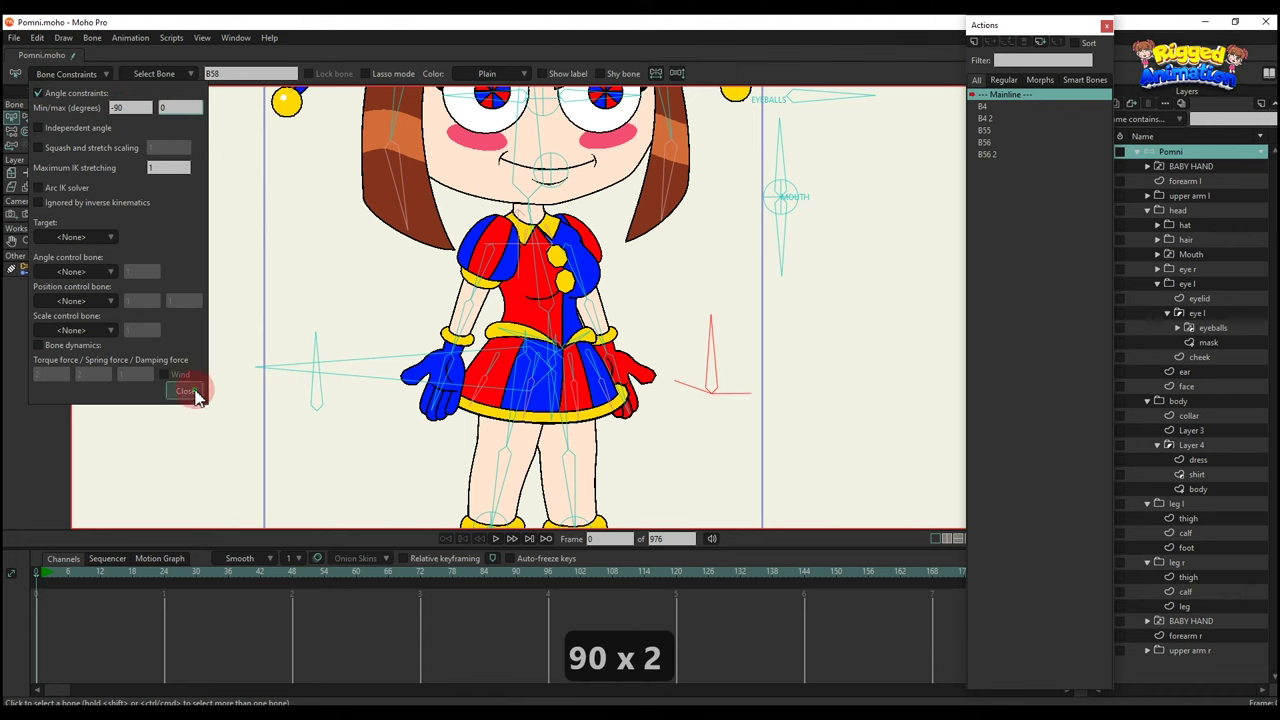
left_click(194, 395)
Name the control bone beside the blue-gloved hand HAND L and show its label.
left_click(321, 390)
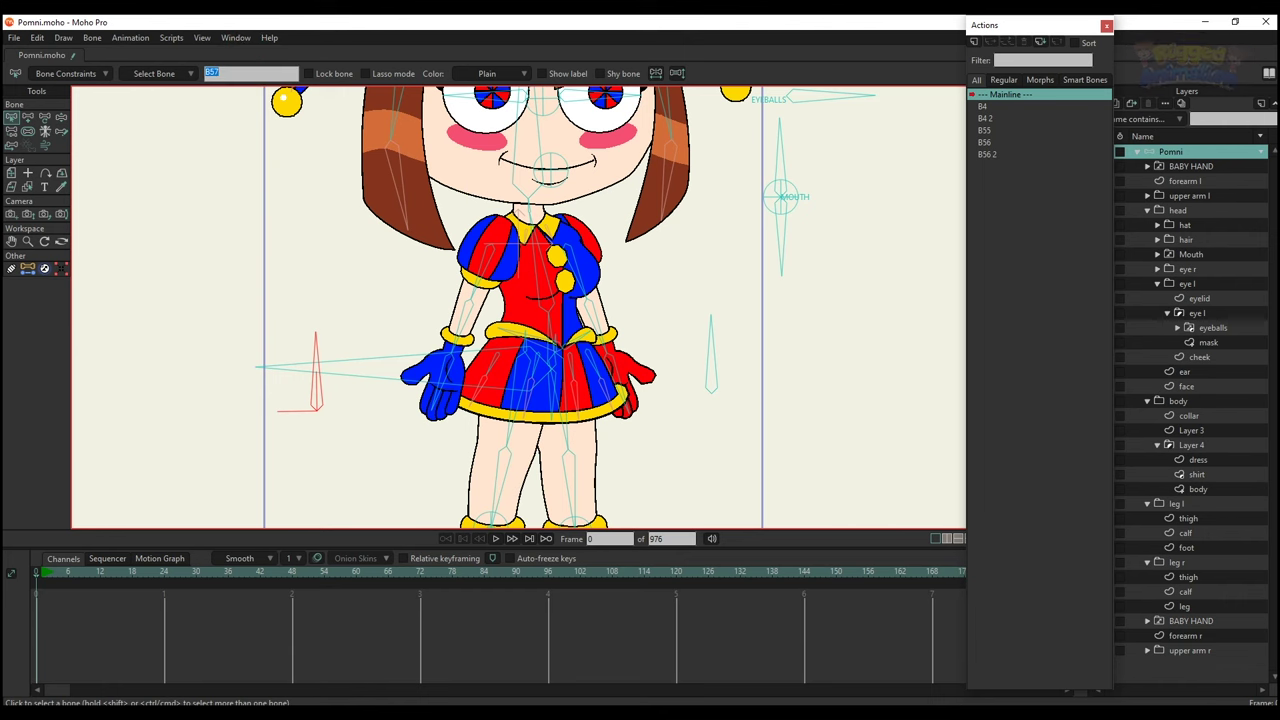
type("HAND_L")
key("Return")
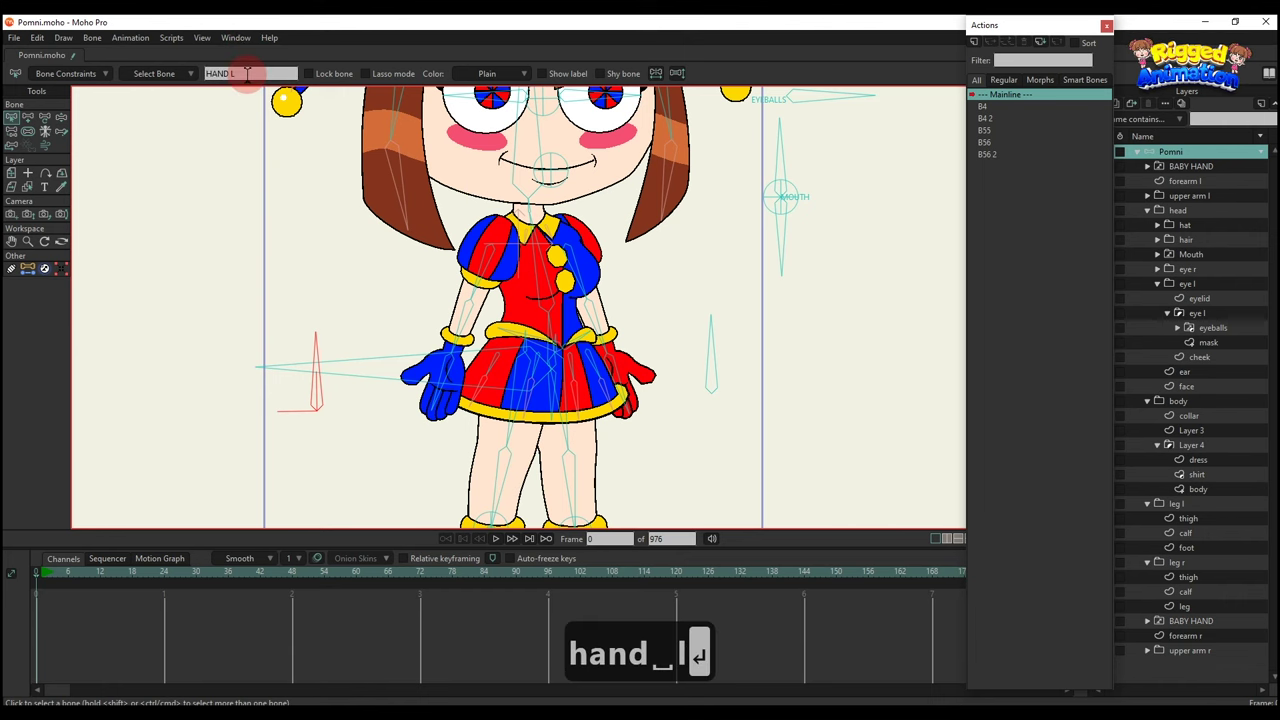
left_click(541, 73)
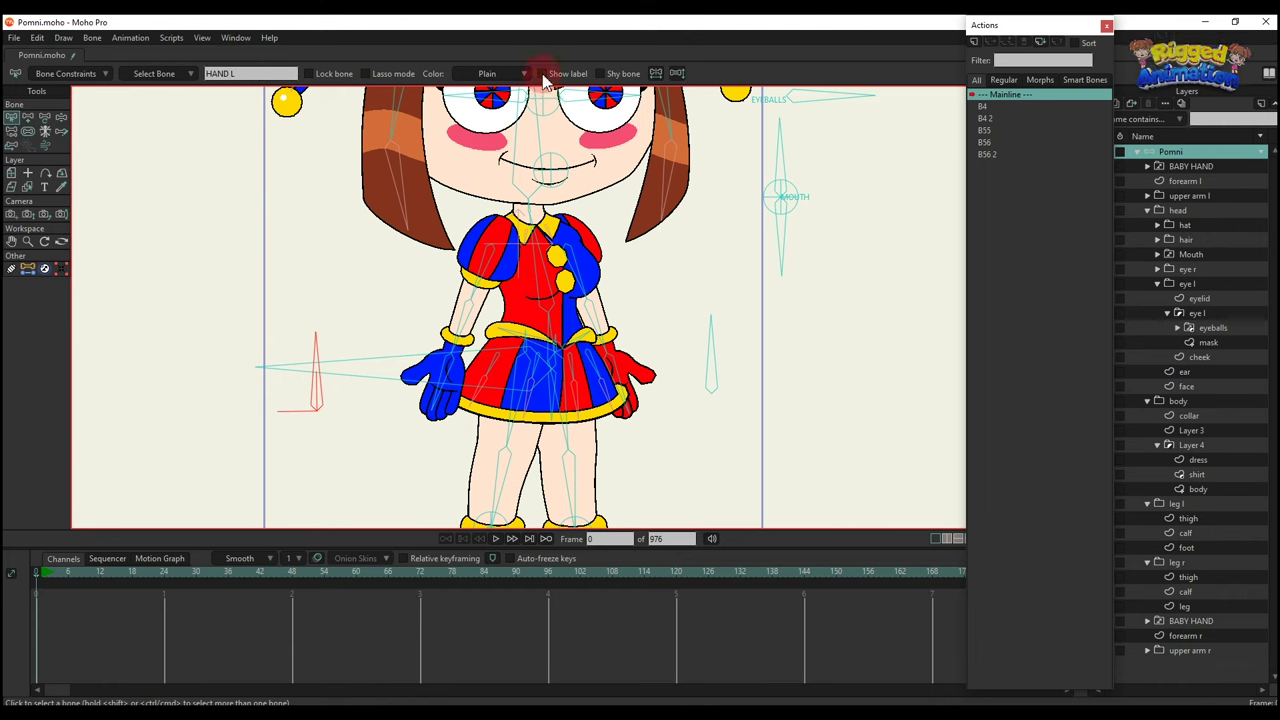
Name the control bone beside the red-gloved hand HAND R and show its label.
left_click(708, 360)
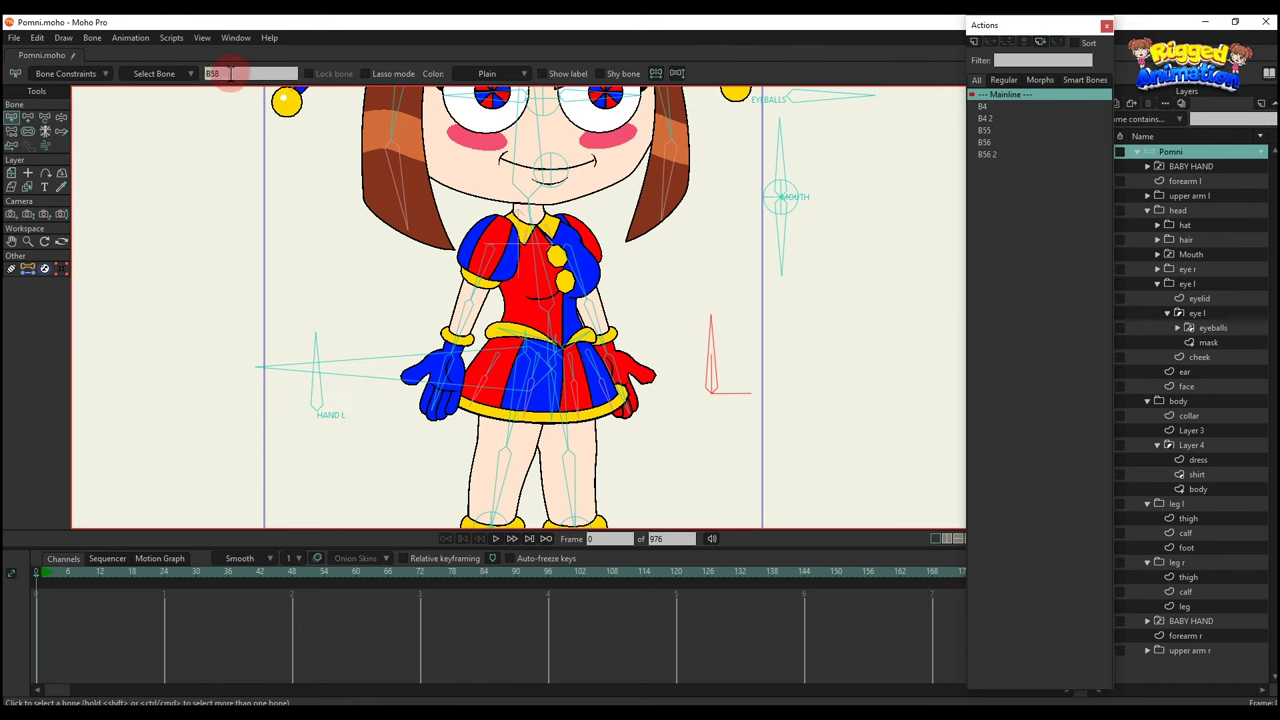
type("HAND_R")
key("Return")
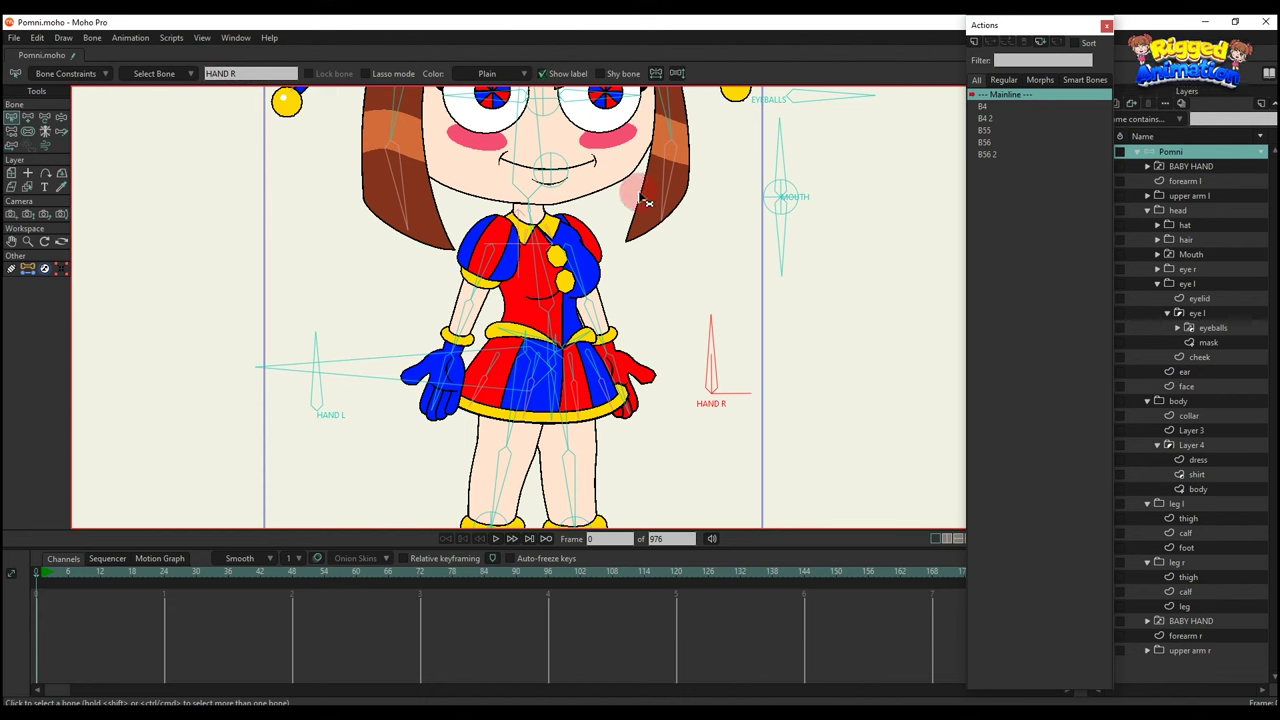
Select the HAND L bone, and set the blue-gloved hand's BABY HAND switch layer to shape 50 with the icon-based switch selector.
key("t")
left_click(490, 383)
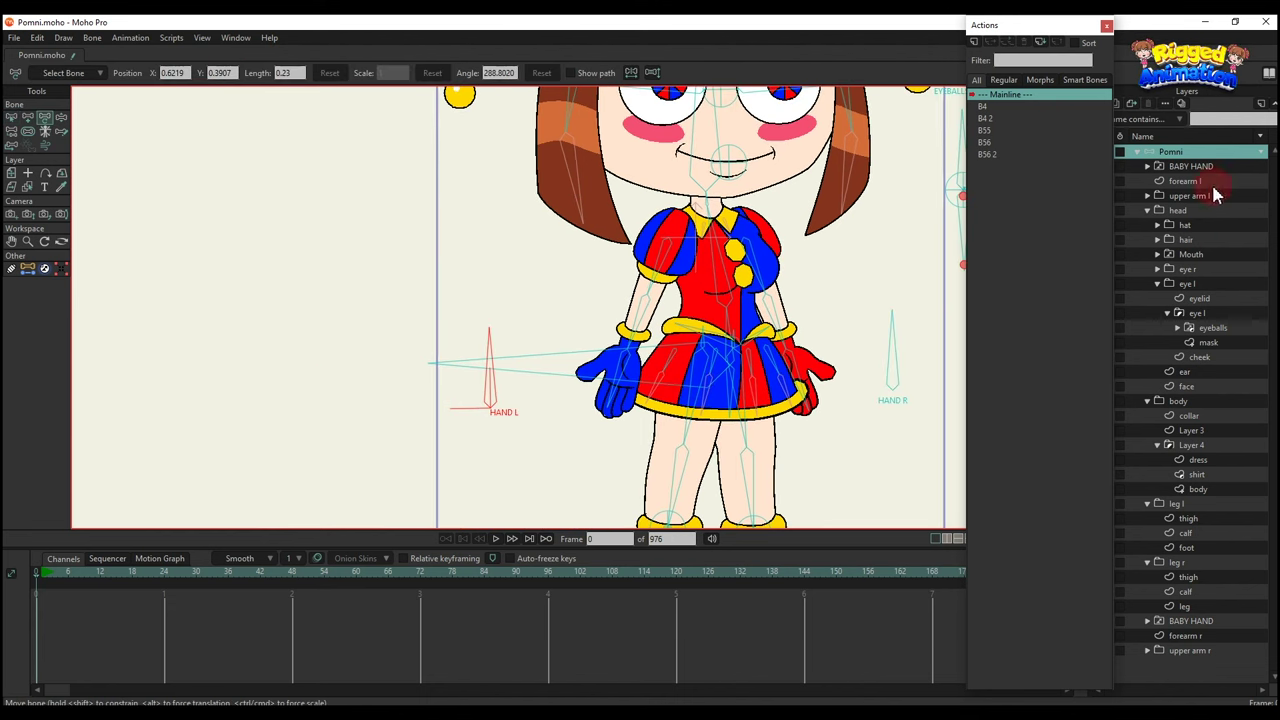
left_click(1188, 168)
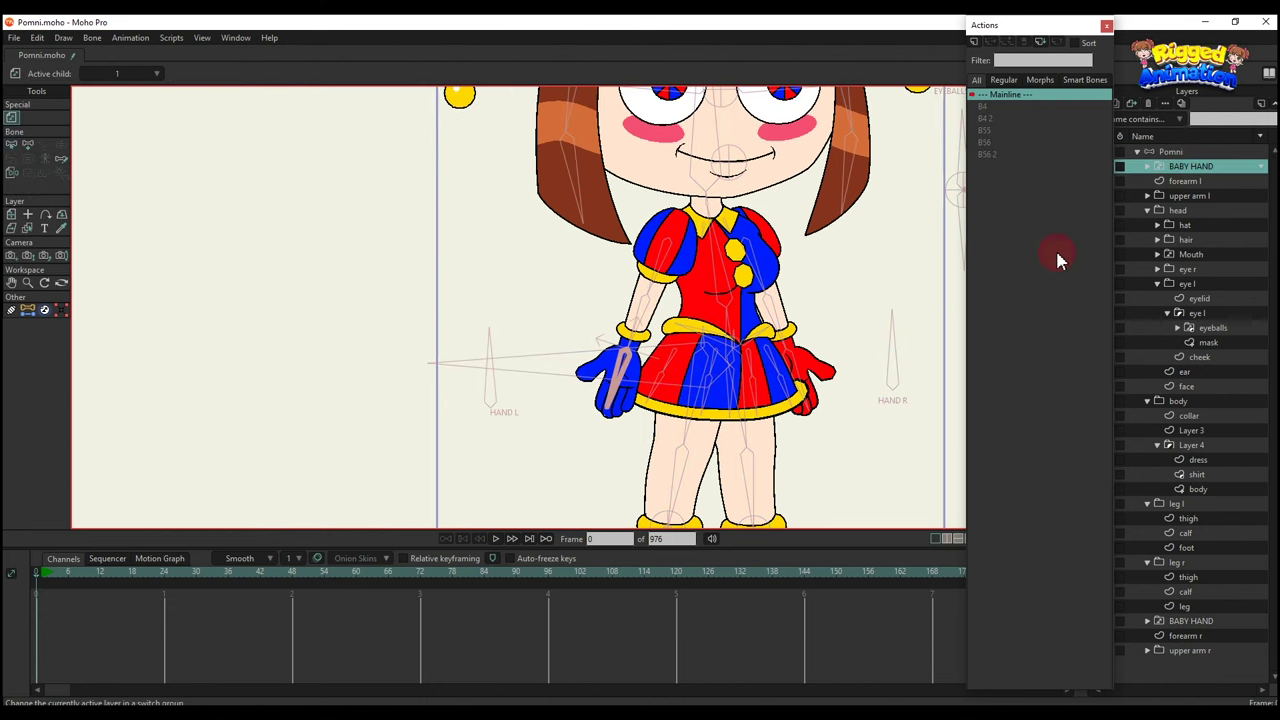
left_click(43, 312)
left_click(137, 74)
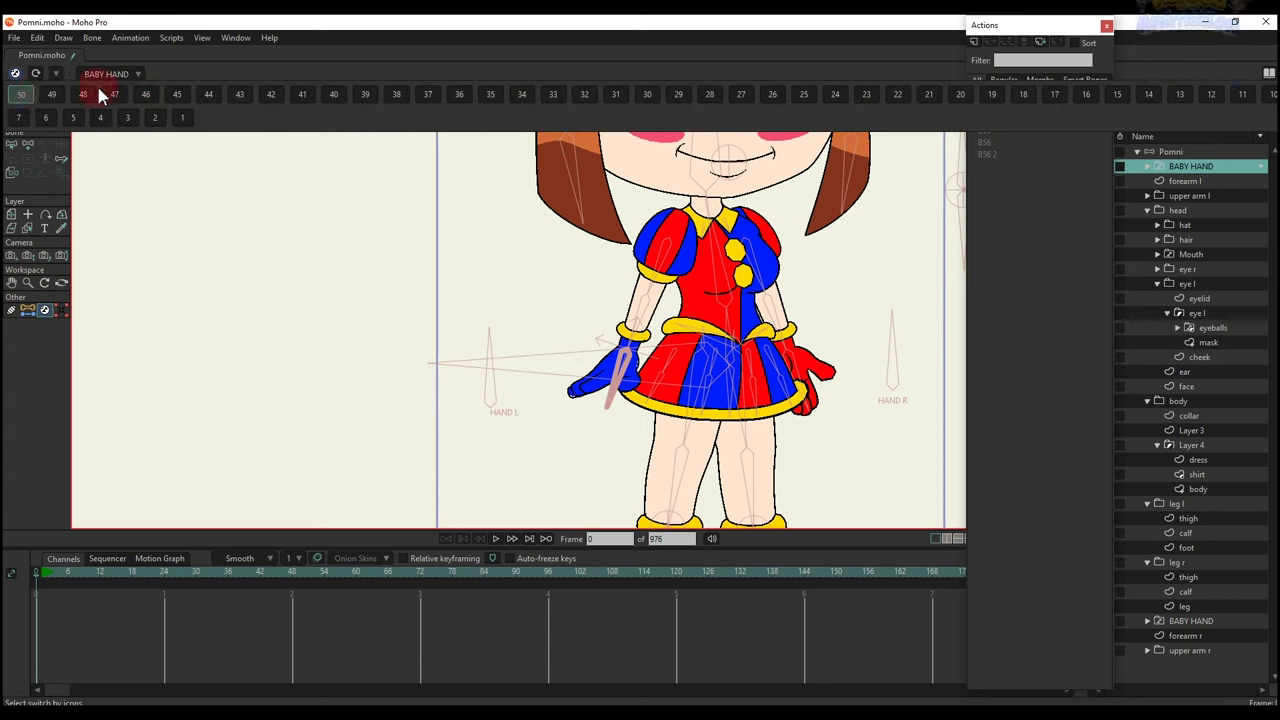
left_click(128, 78)
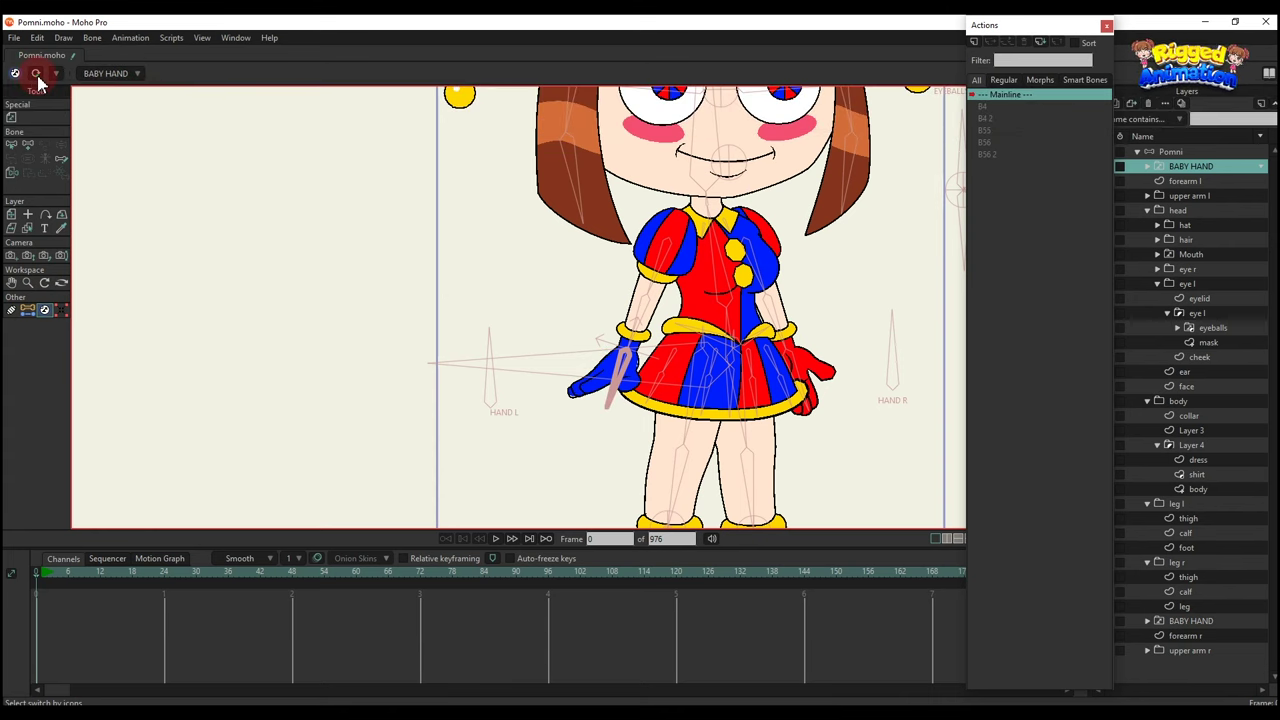
left_click(36, 74)
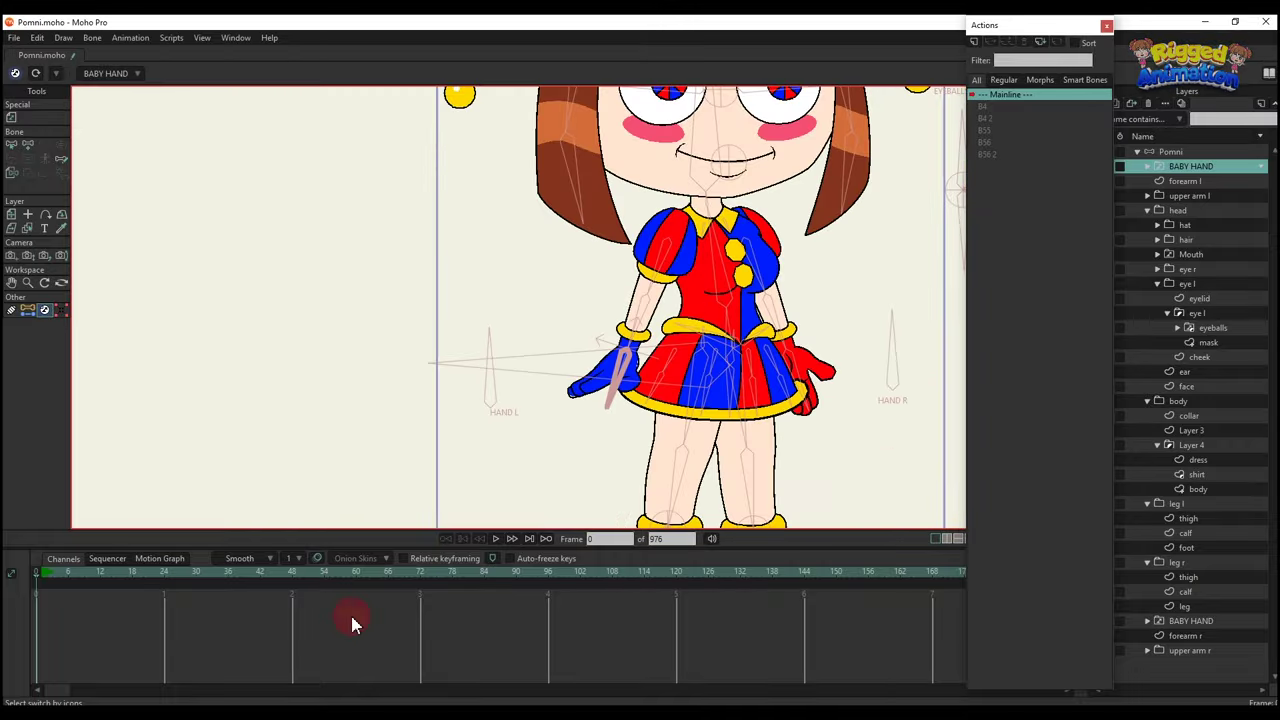
Preview several hand poses of the left BABY HAND switch layer.
left_click(136, 75)
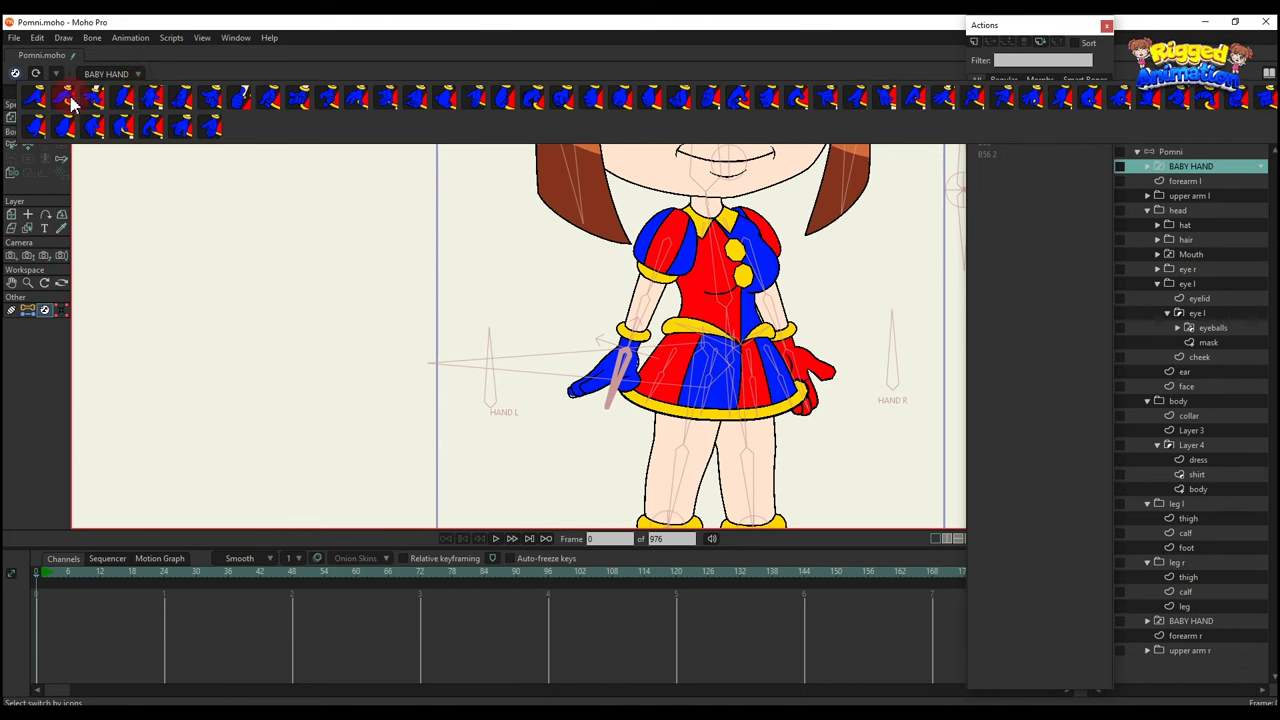
left_click(325, 98)
left_click(426, 99)
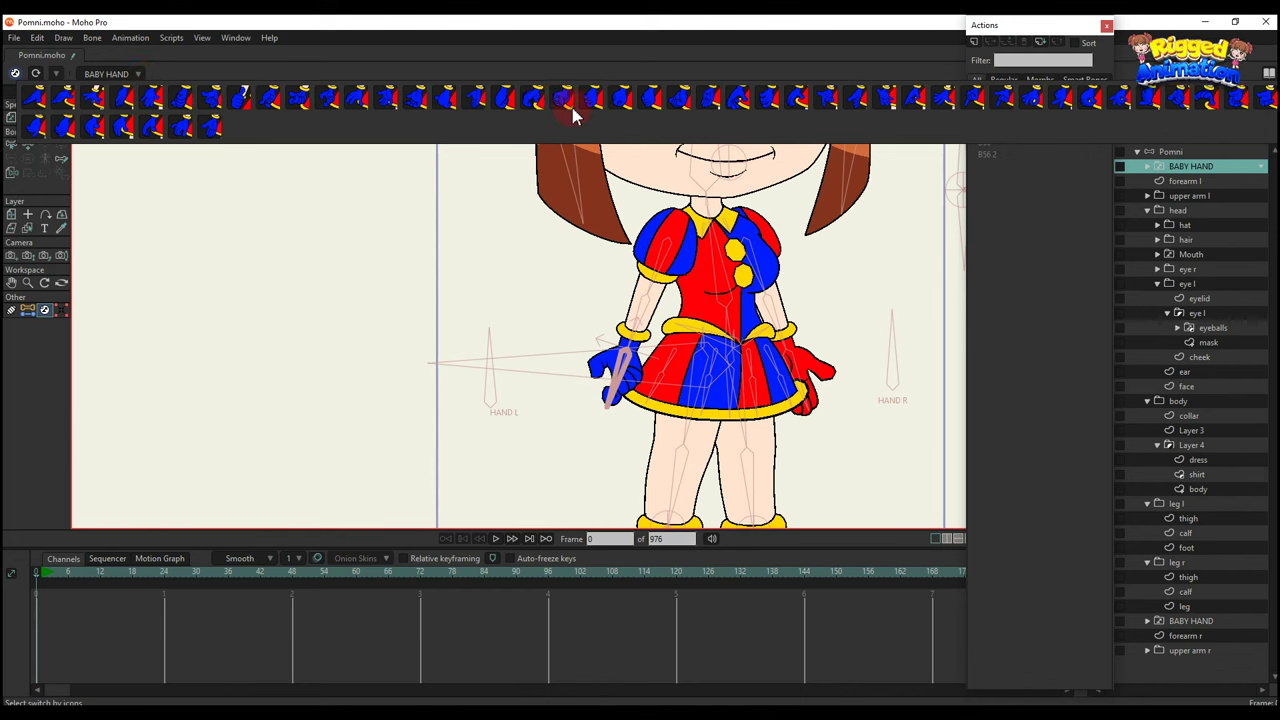
left_click(830, 97)
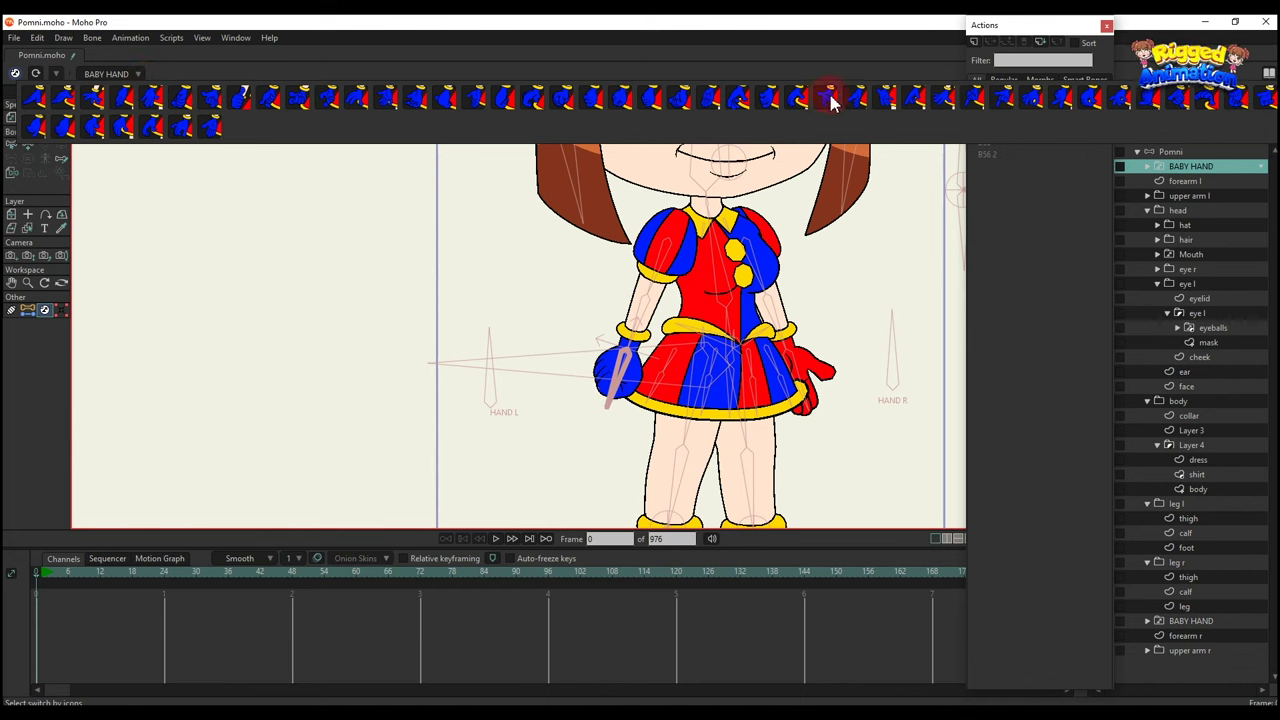
left_click(925, 95)
left_click(971, 101)
left_click(998, 104)
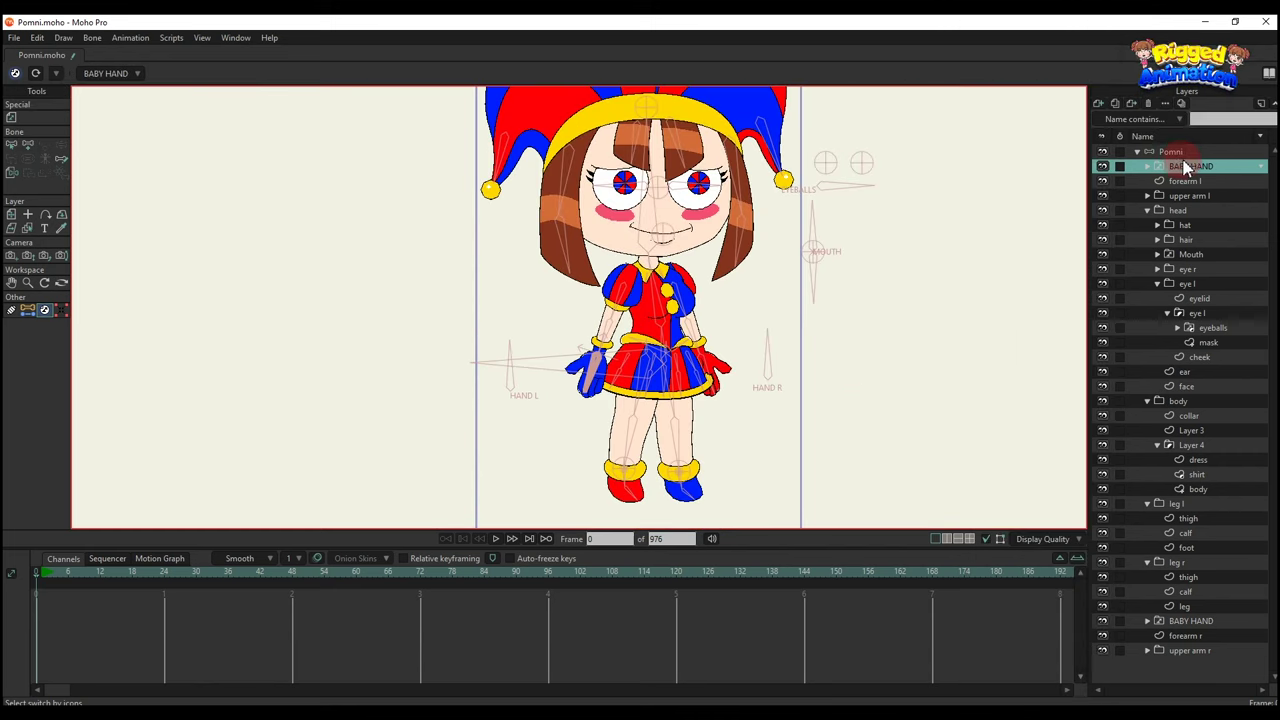
Create a smart bone action for the HAND L bone and rotate the bone outward to horizontal at frame 50.
left_click(535, 370)
key("ctrl+k")
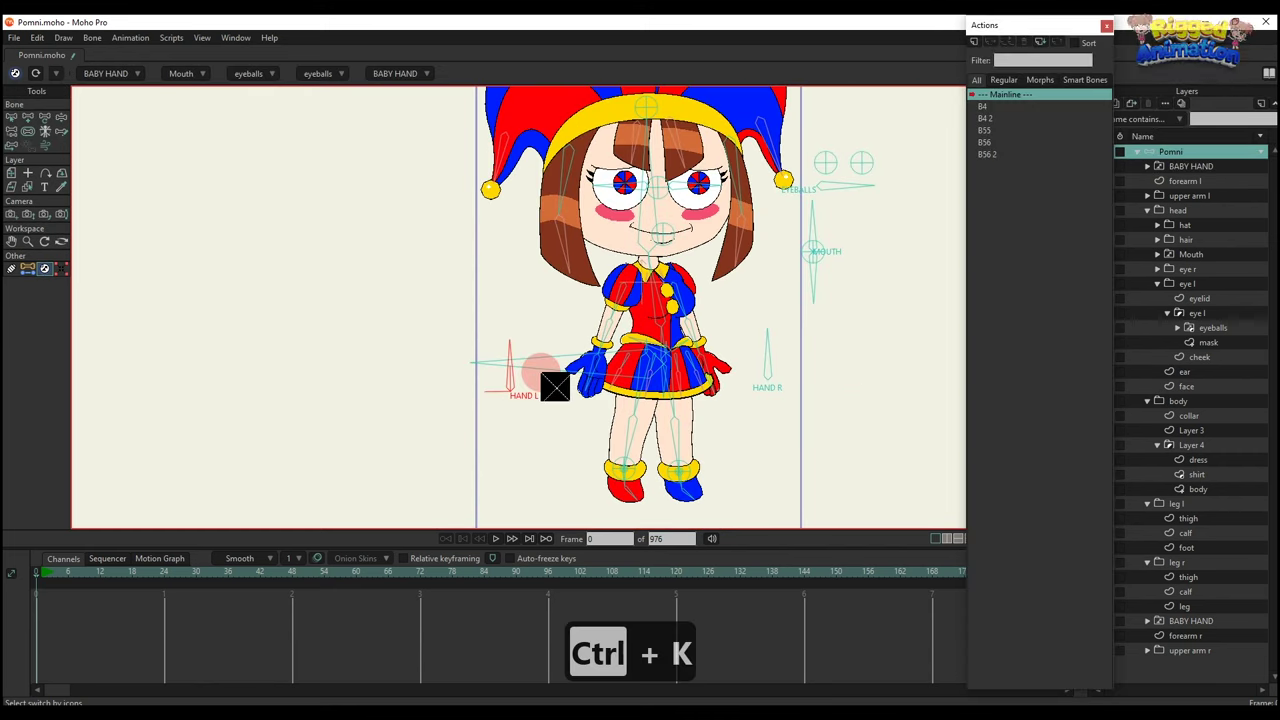
left_click(974, 44)
left_click(646, 414)
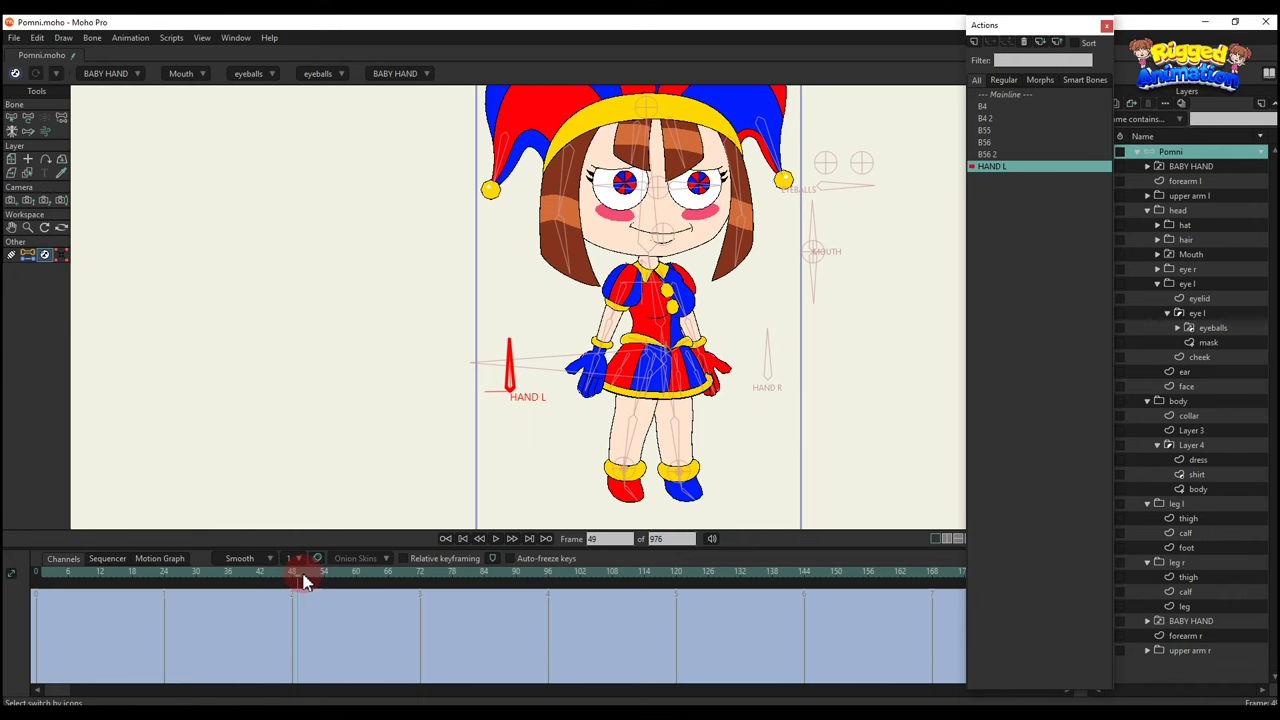
left_click(305, 578)
key("t")
left_click_drag(517, 370, 366, 463)
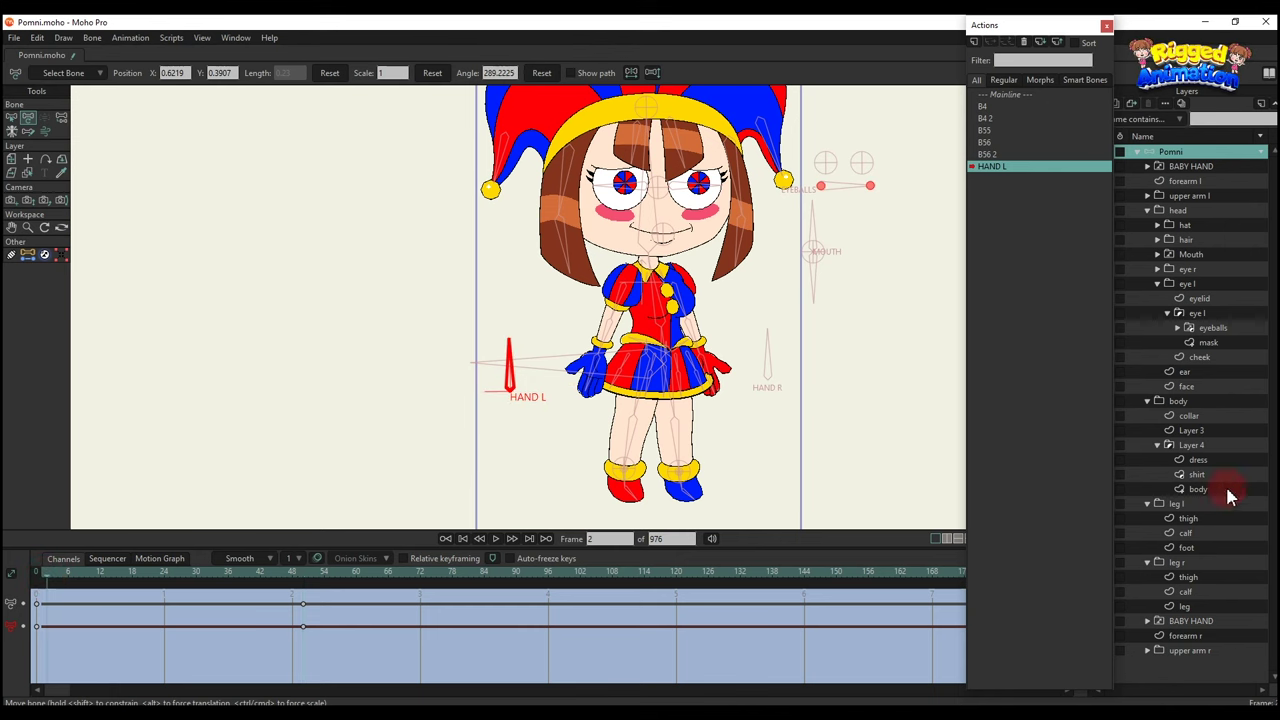
In the HAND L action, key left BABY HAND switch poses 2, 3 and 4 at frames 2, 3 and 4.
key("Right")
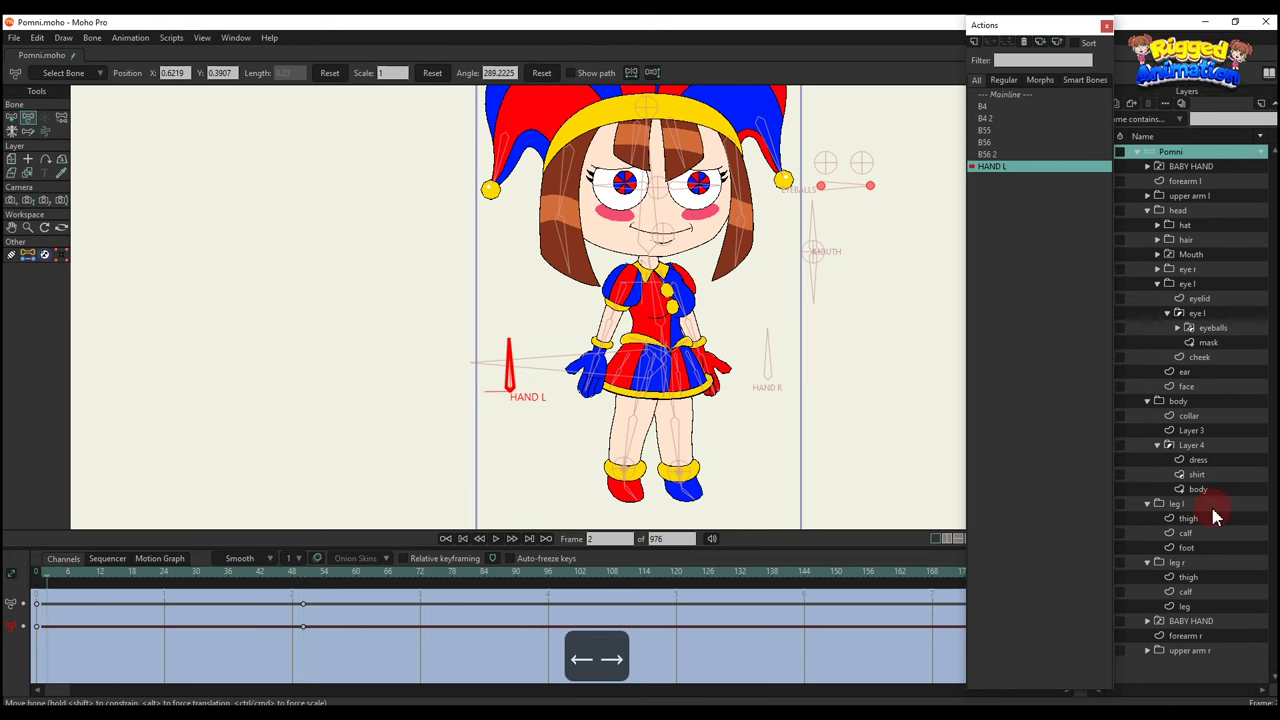
right_click(1184, 172)
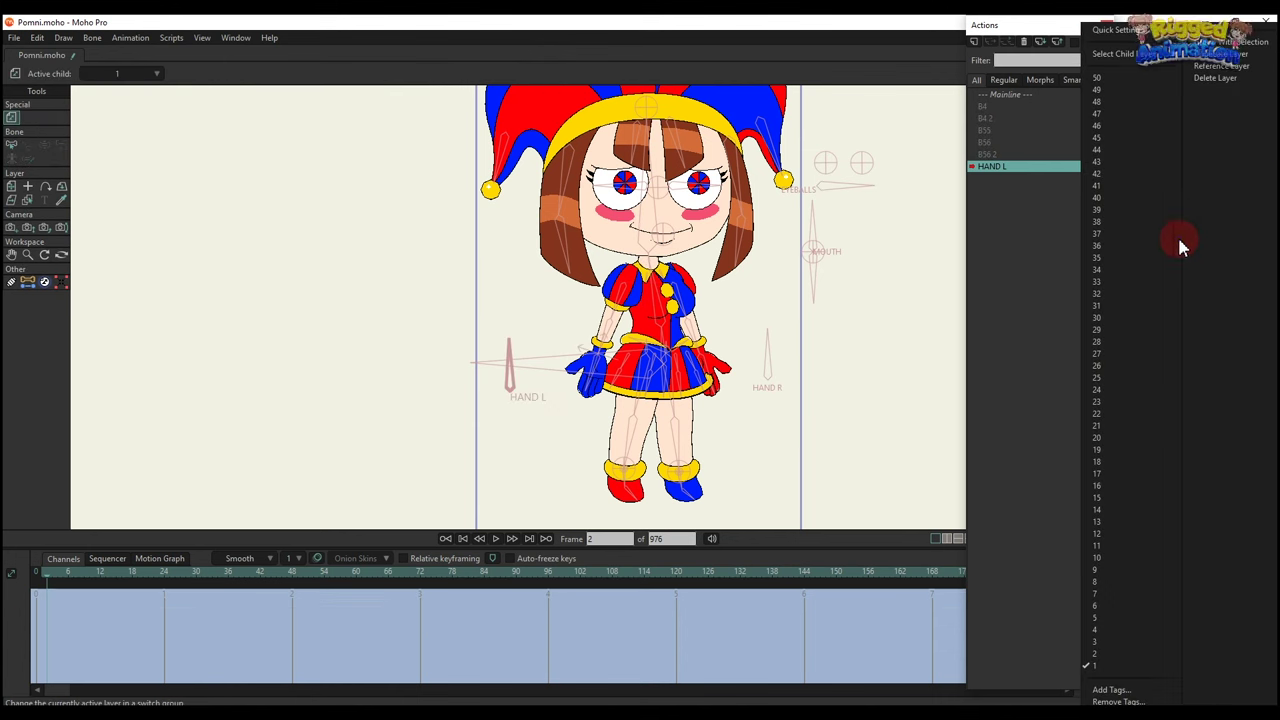
left_click(1101, 655)
key("Right")
right_click(1181, 167)
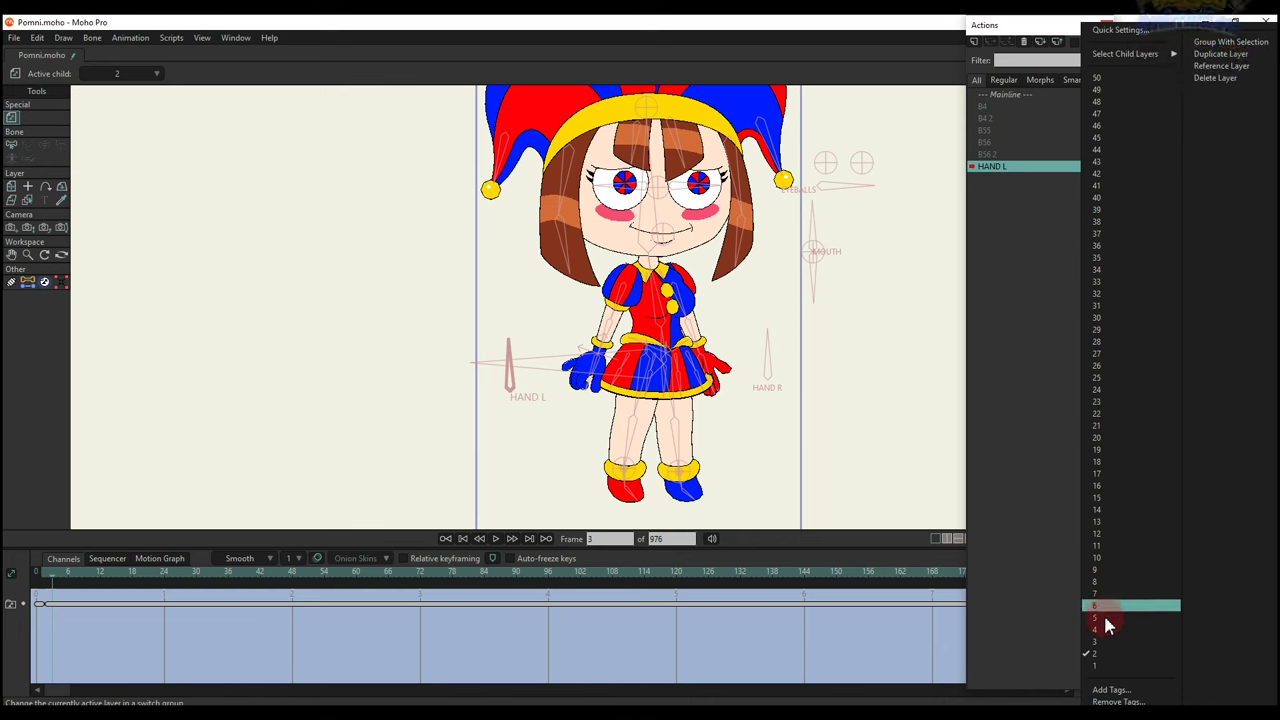
left_click(1100, 642)
key("Right")
right_click(1200, 171)
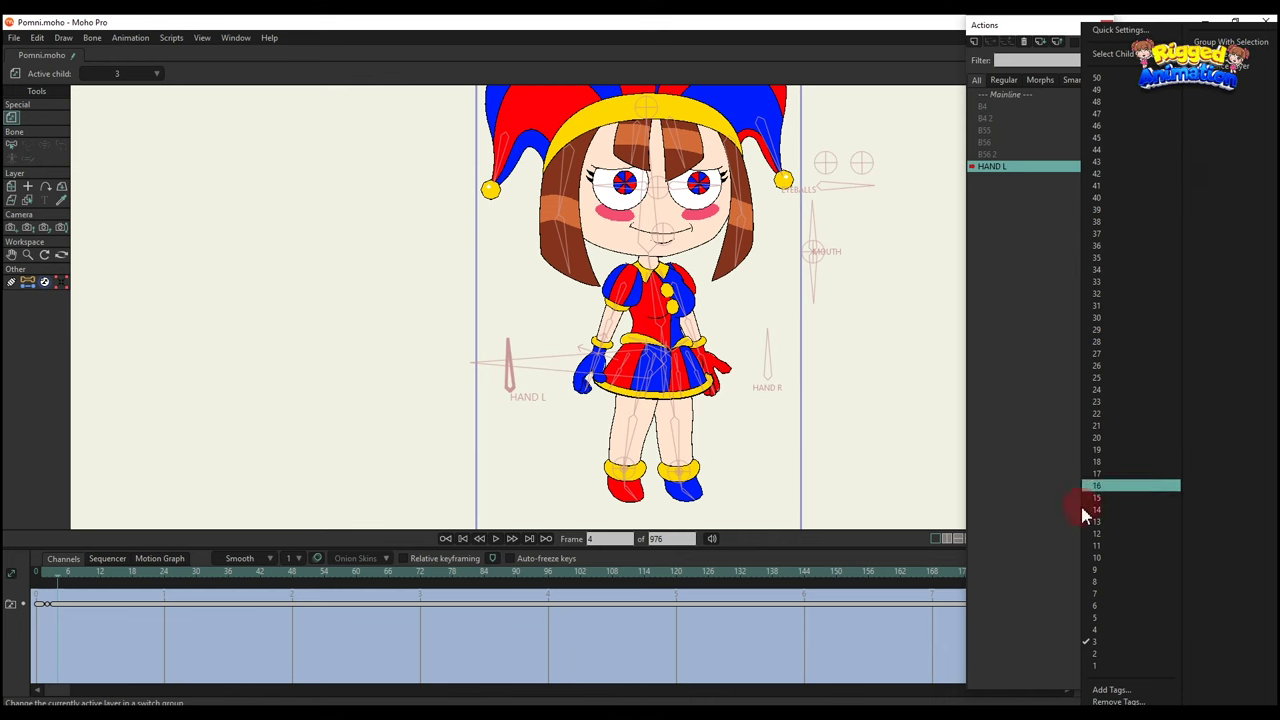
left_click(1105, 630)
key("Right")
Key left hand switch poses 5 through 15 one per frame at frames 5 to 15.
right_click(1106, 632)
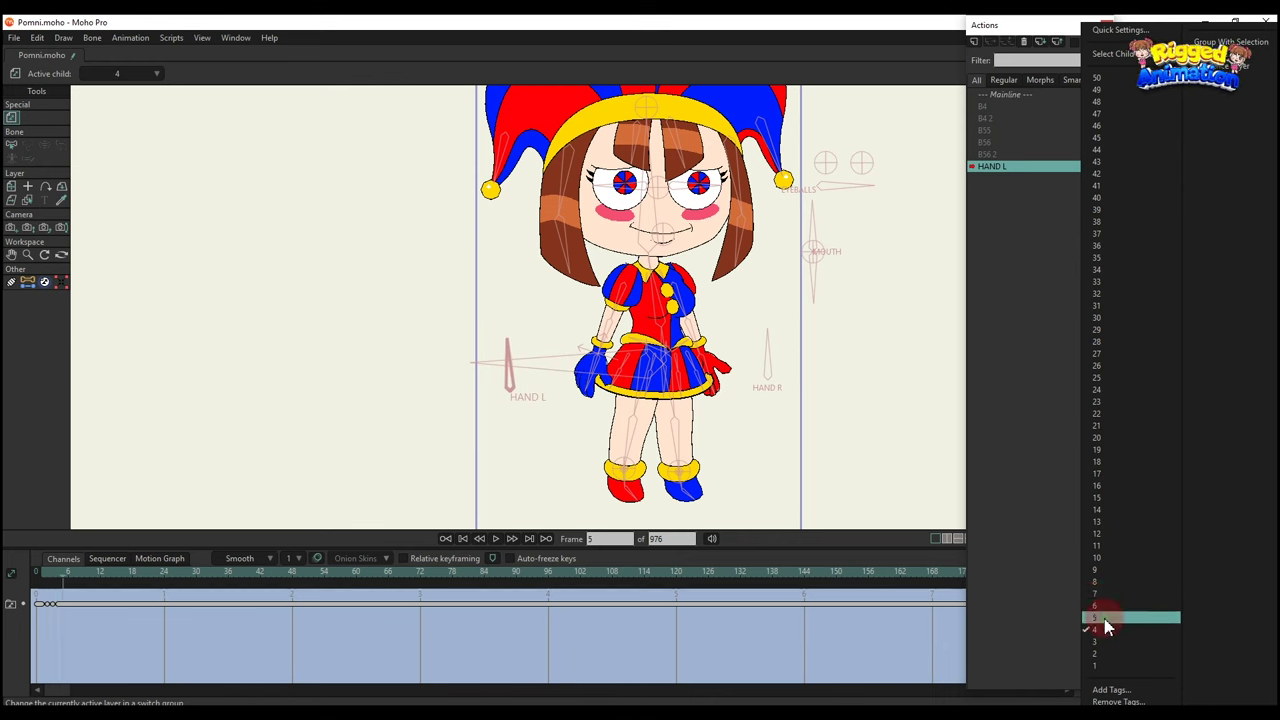
left_click(1105, 618)
key("Right")
right_click(1184, 167)
left_click(1106, 606)
key("Right")
right_click(1184, 167)
left_click(1106, 594)
key("Right")
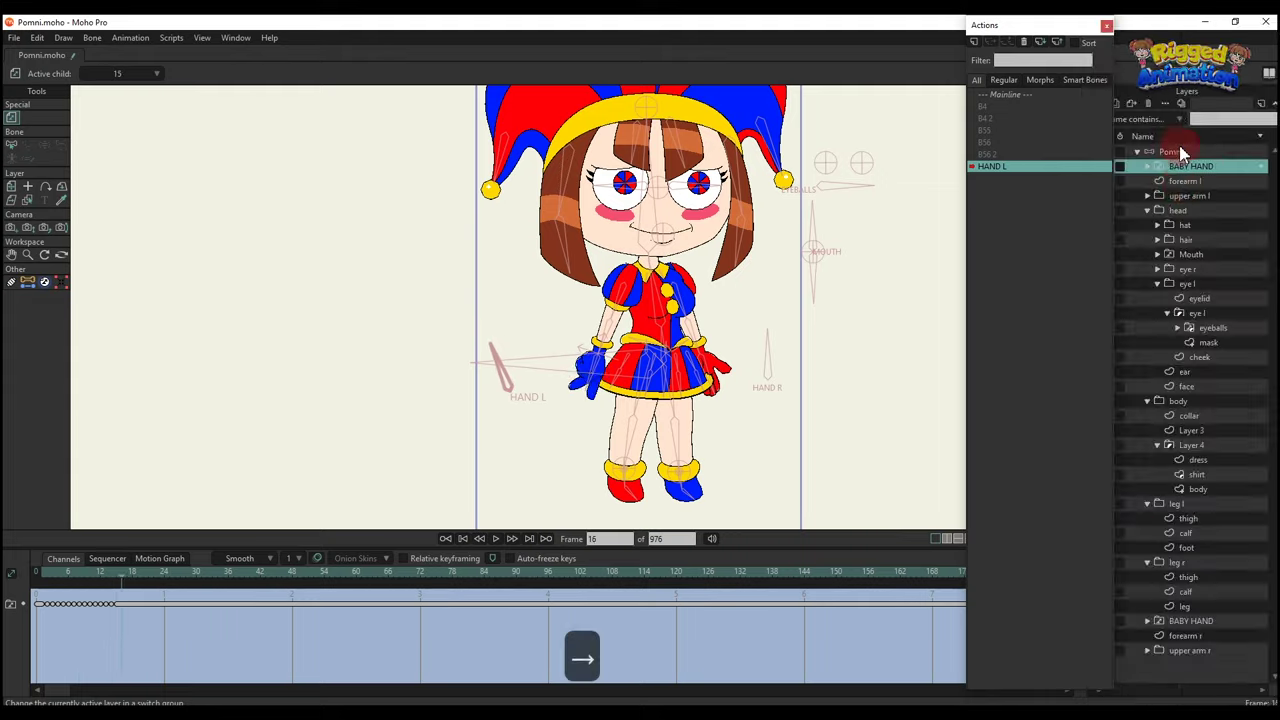
Key left hand switch poses 16 through 24 one per frame at frames 16 to 24.
right_click(1184, 167)
left_click(1100, 486)
key("Right")
right_click(1181, 153)
right_click(1184, 167)
left_click(1102, 438)
left_click(1101, 426)
Key left hand switch poses 25 through 36 one per frame at frames 25 to 36.
right_click(1181, 167)
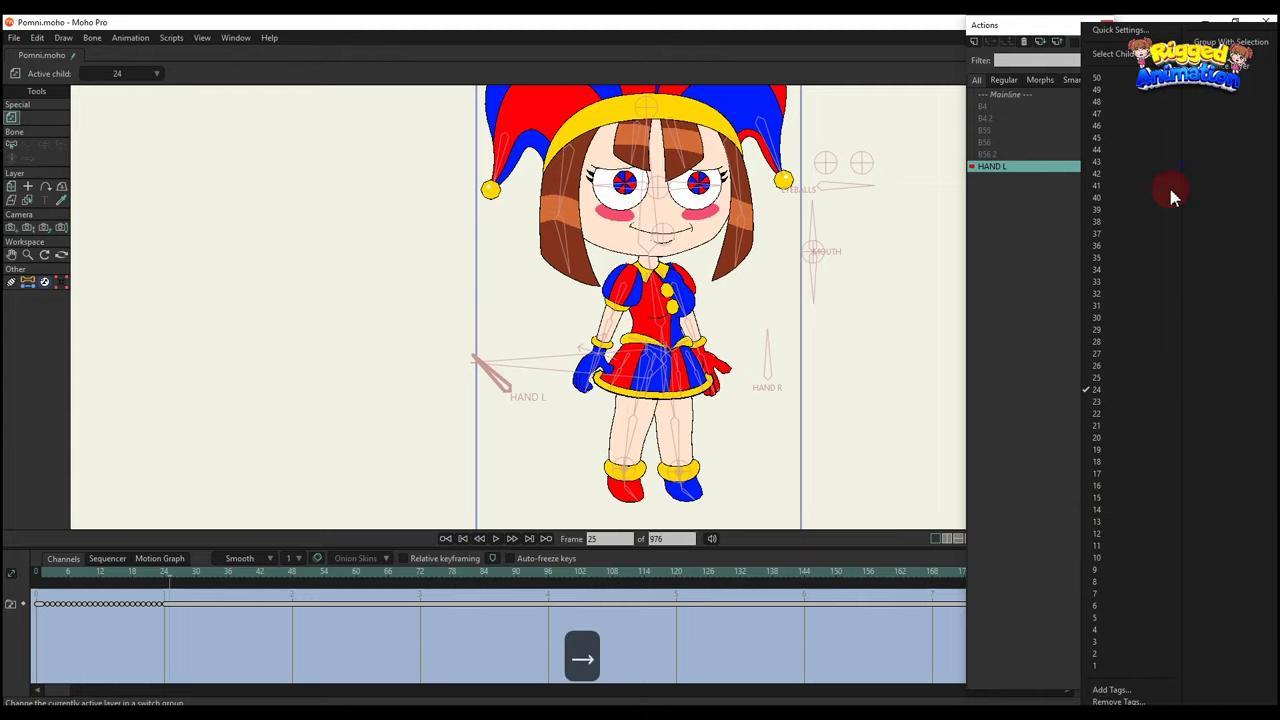
left_click(1101, 378)
key("Right")
right_click(1184, 167)
left_click(1101, 343)
key("Right")
right_click(1205, 168)
left_click(1109, 282)
key("Right")
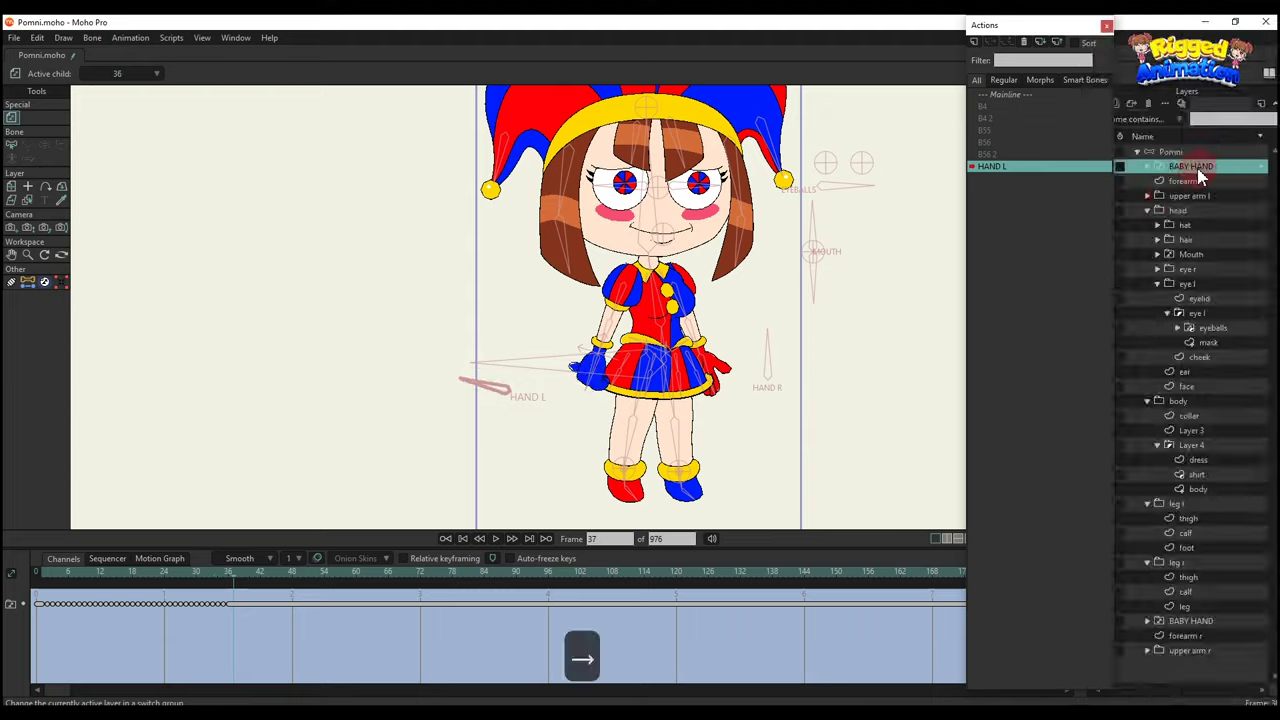
Key left hand switch poses 37 through 48 one per frame from frame 37 onward.
right_click(1200, 170)
left_click(1166, 197)
key("Right")
right_click(1184, 167)
left_click(1101, 151)
key("Right")
right_click(1184, 167)
left_click(1115, 102)
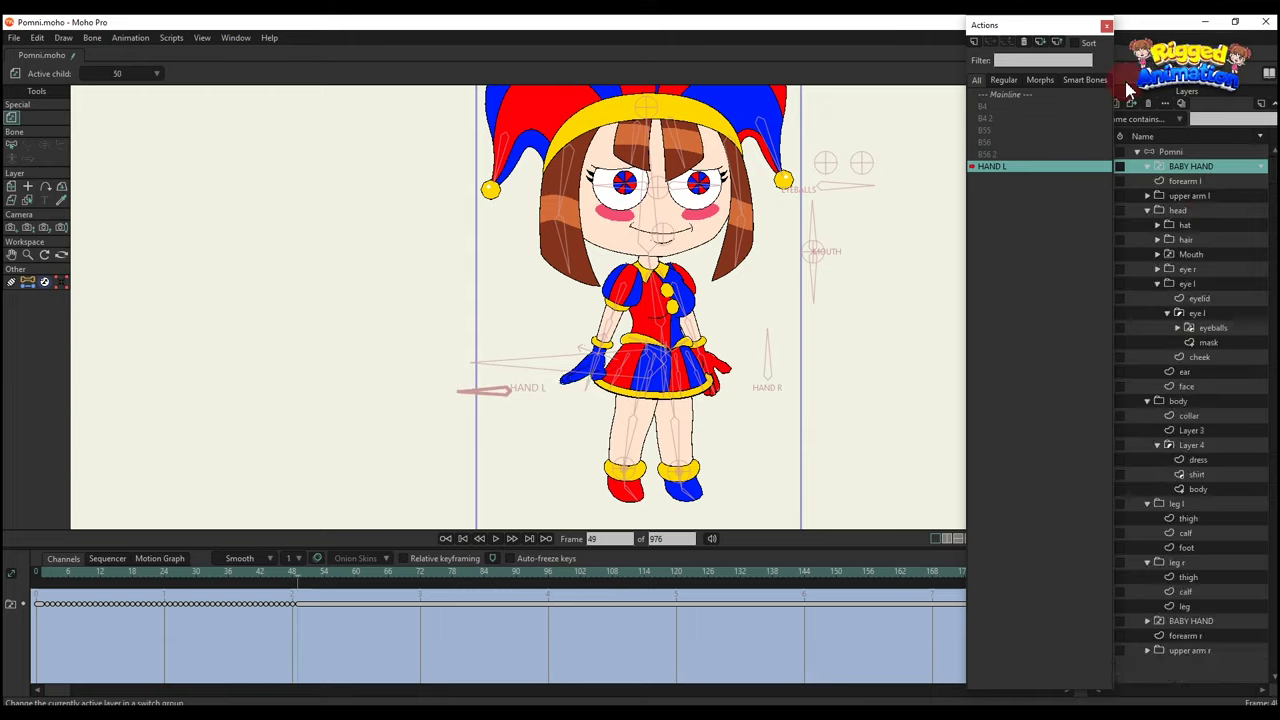
Check the last keyed left hand poses and finish the sequence with pose 50 at frame 50.
key("Left")
key("Left")
key("Left")
key("Right")
key("Right")
key("Right")
right_click(1200, 168)
left_click(1101, 80)
key("Right")
right_click(1187, 166)
left_click(1102, 68)
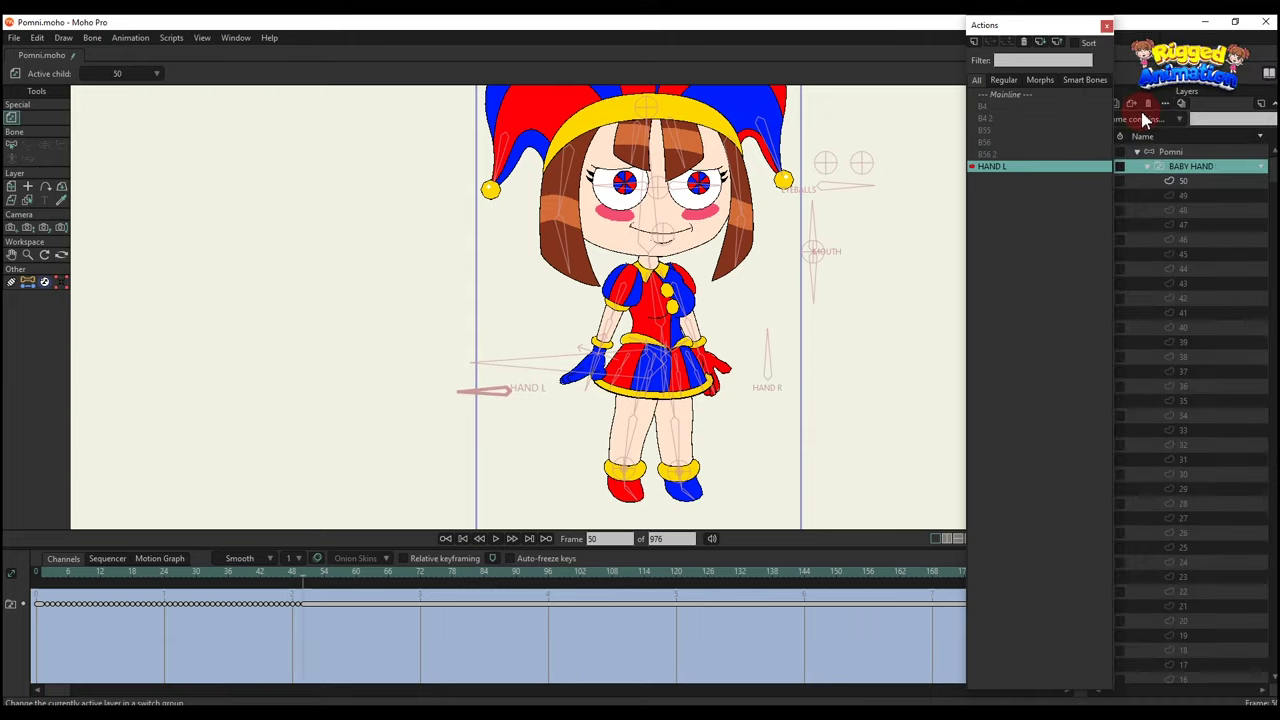
Copy all the left hand switch keyframes from the HAND L action and return to the Mainline.
scroll(552, 370, "up", 2)
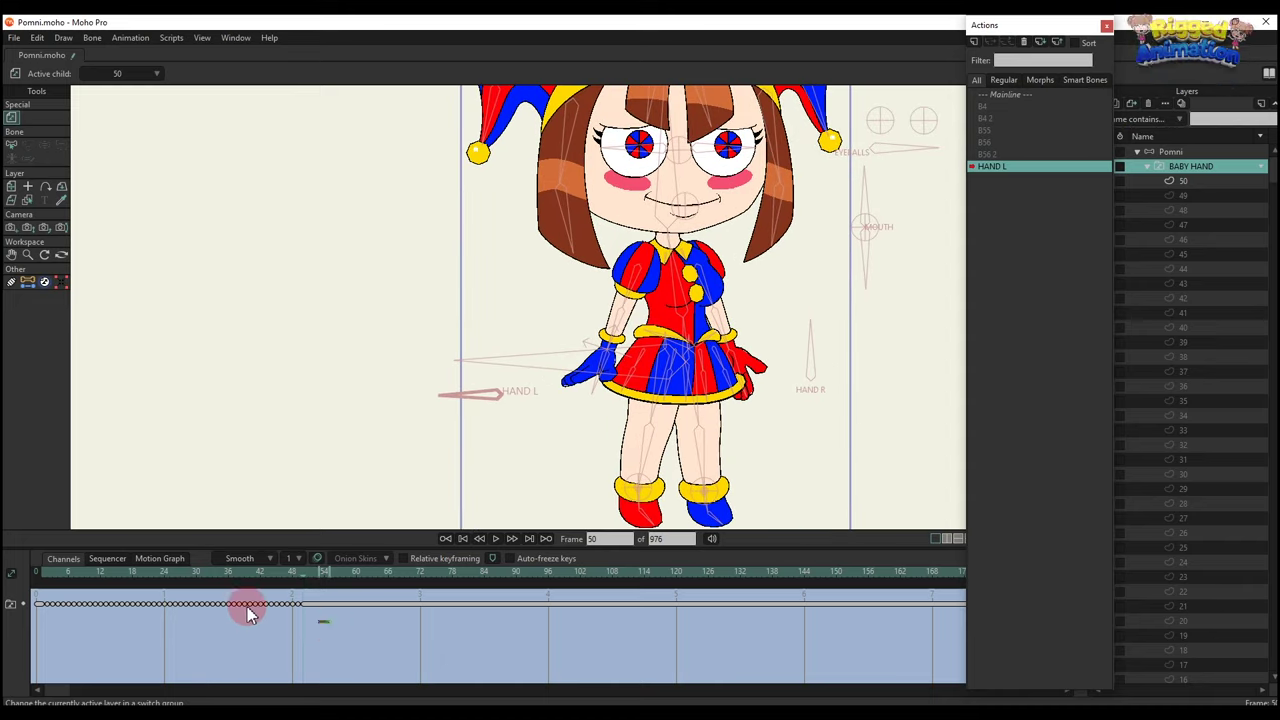
left_click_drag(250, 612, 18, 592)
key("ctrl+c")
double_click(1003, 94)
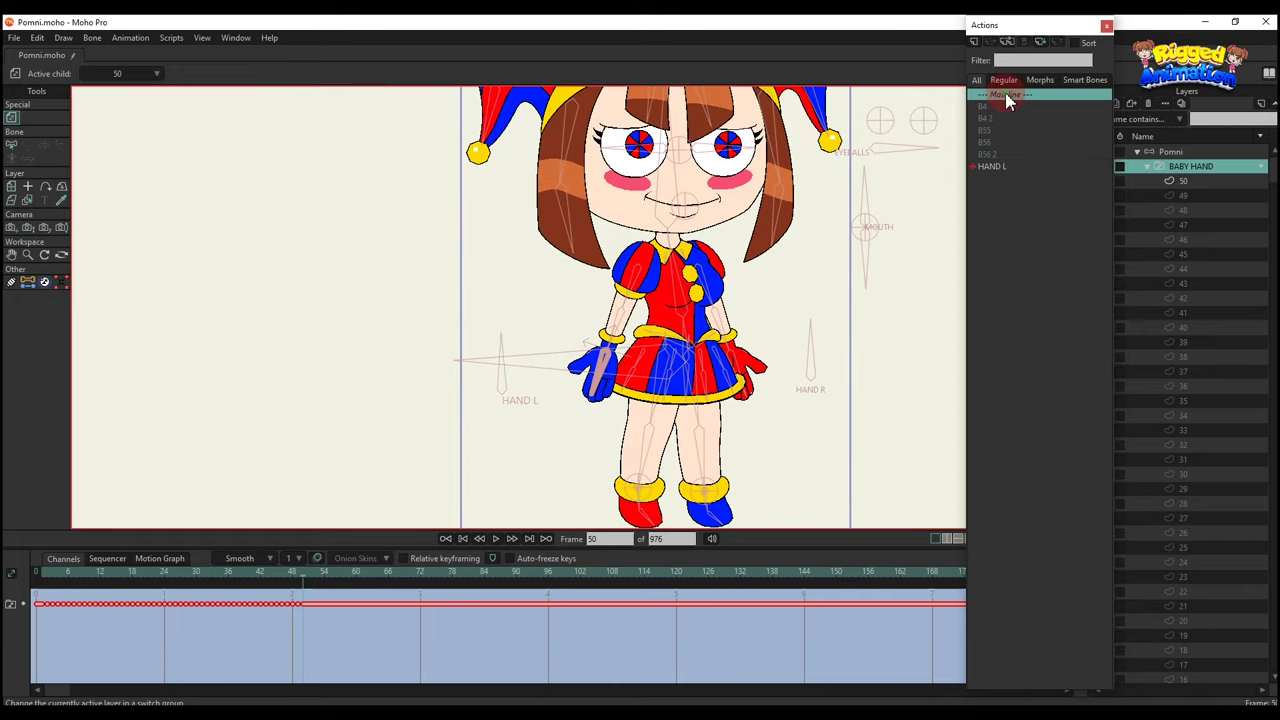
Create a smart bone action for the HAND R bone and rotate the bone to an angle of 0.3355 at frame 50.
left_click(1165, 151)
key("y")
left_click(812, 357)
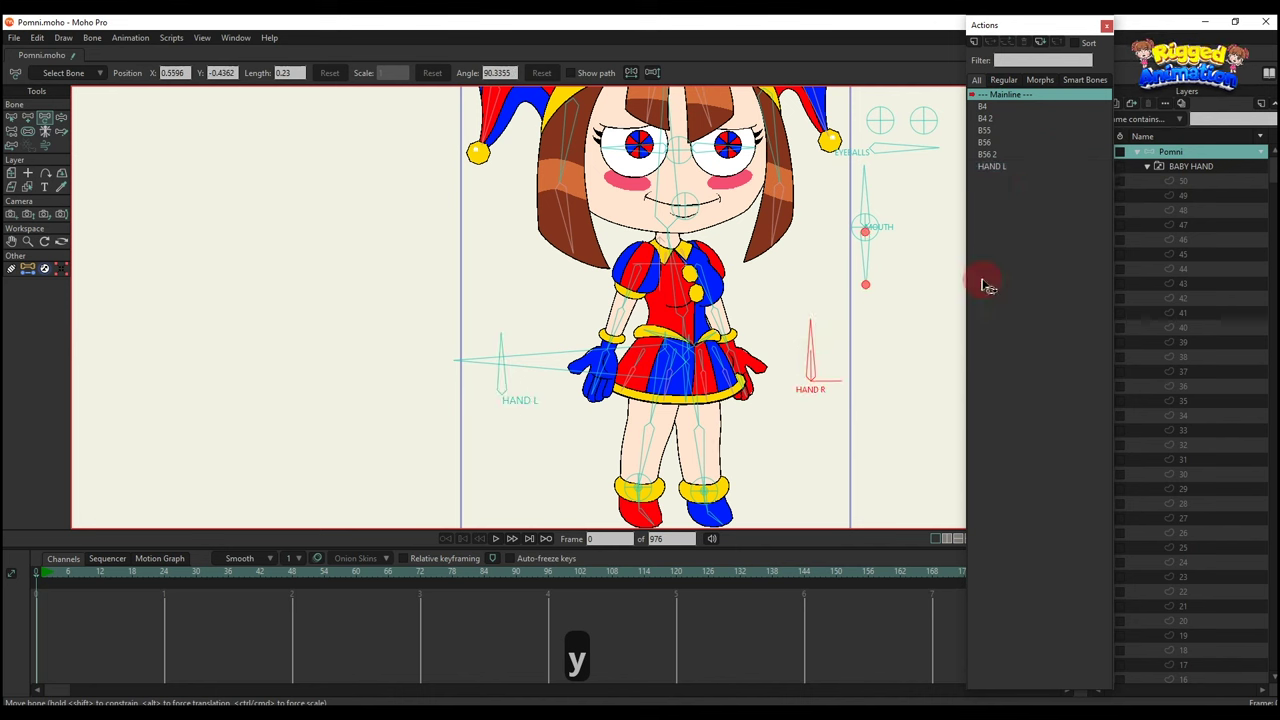
left_click(975, 43)
left_click(646, 417)
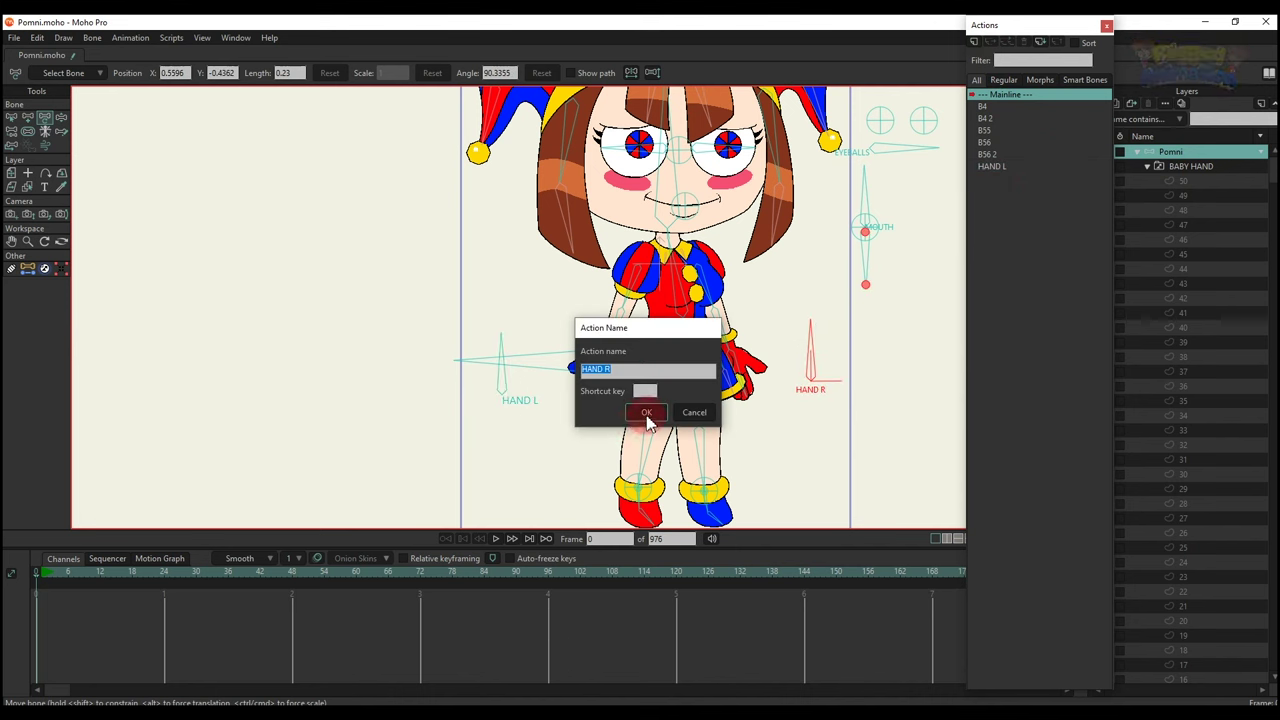
left_click(296, 575)
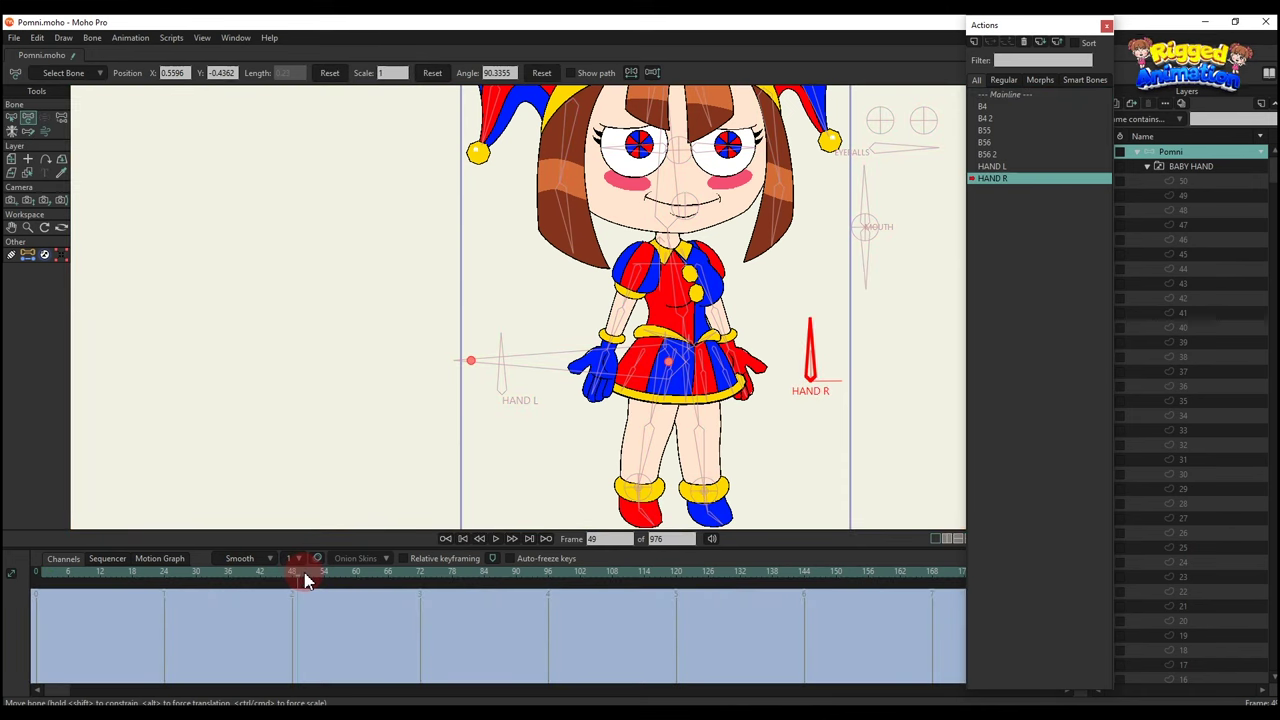
left_click_drag(843, 357, 893, 420)
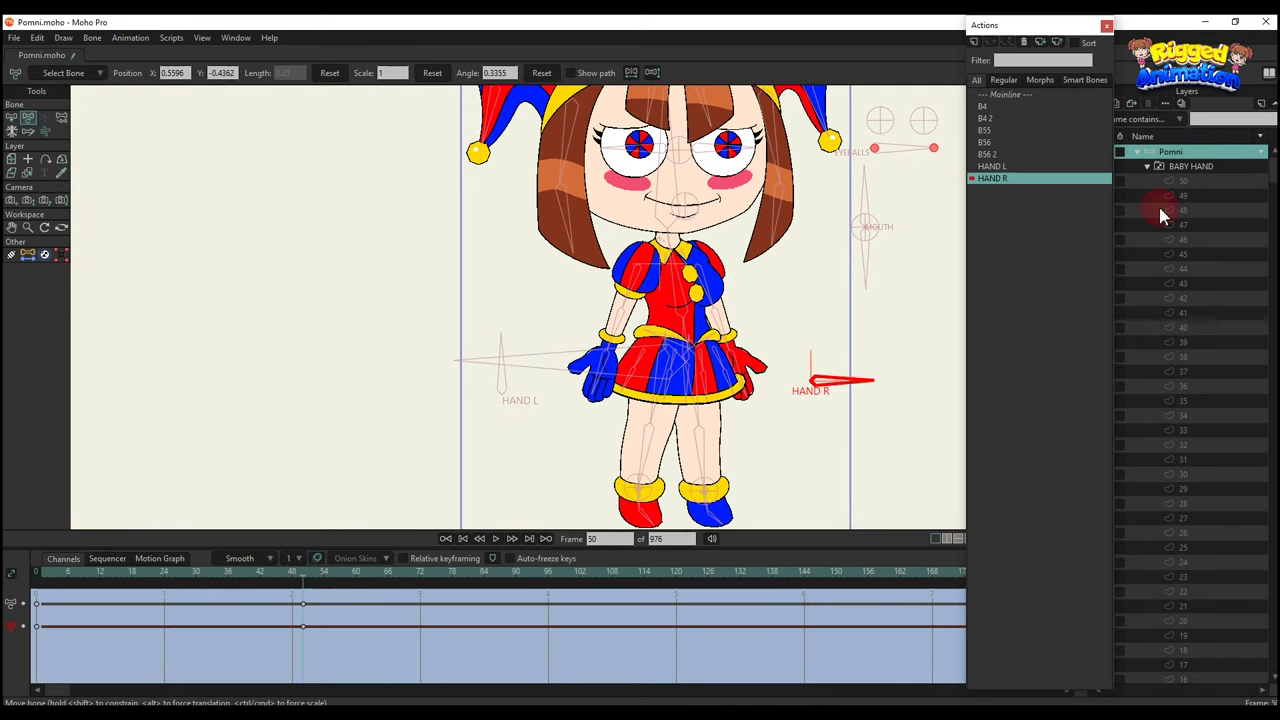
Paste the copied switch keyframes onto the right BABY HAND layer at frame 0, scrub to check them, and return to the Mainline.
left_click(1148, 167)
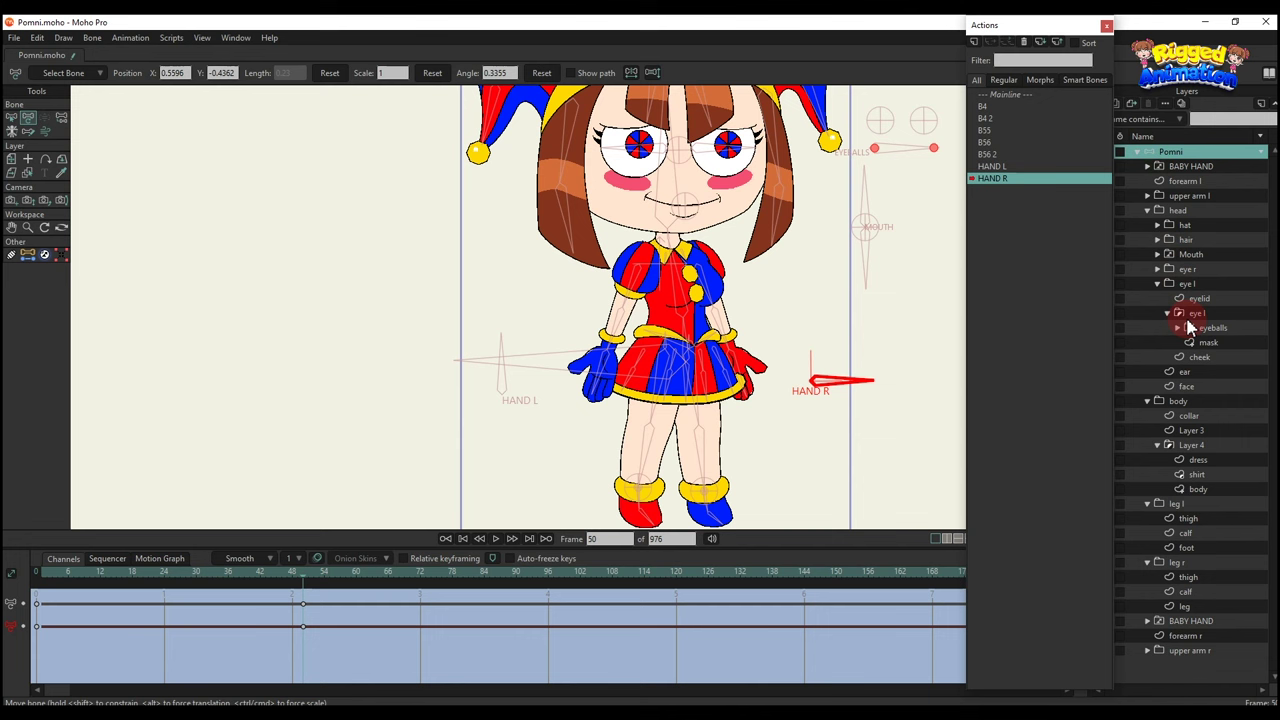
left_click(1188, 621)
left_click(38, 575)
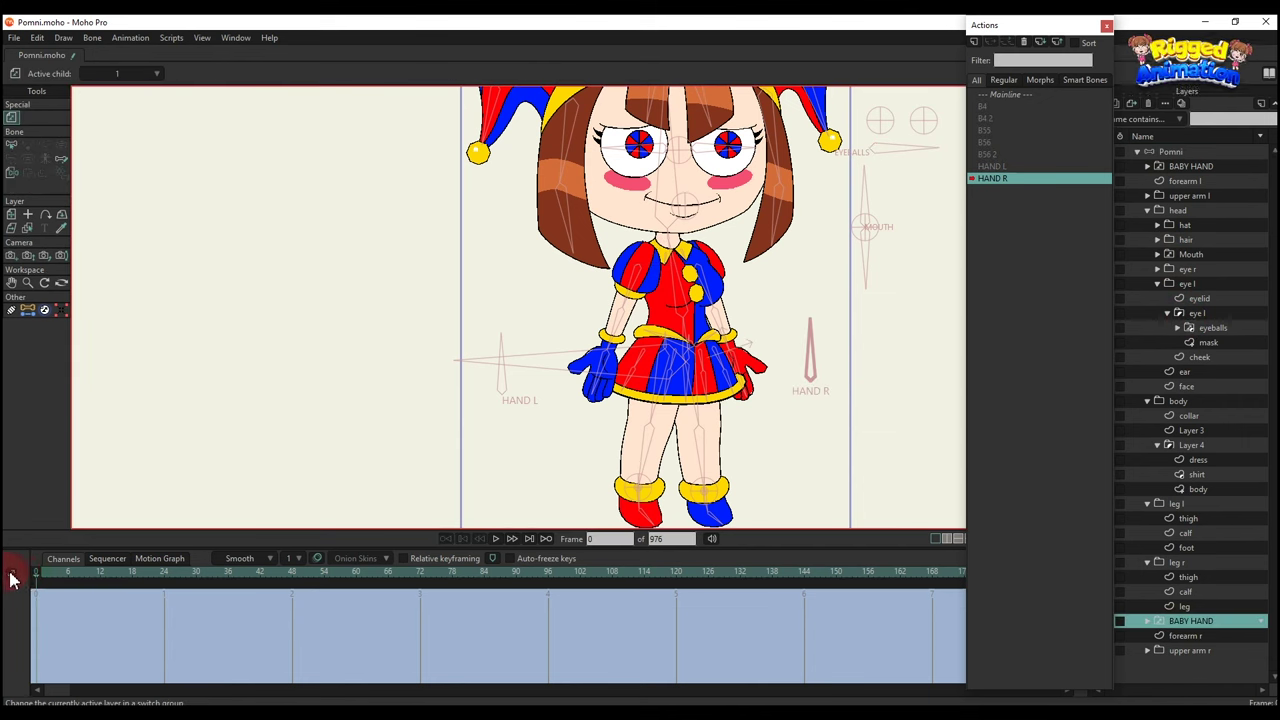
key("ctrl+v")
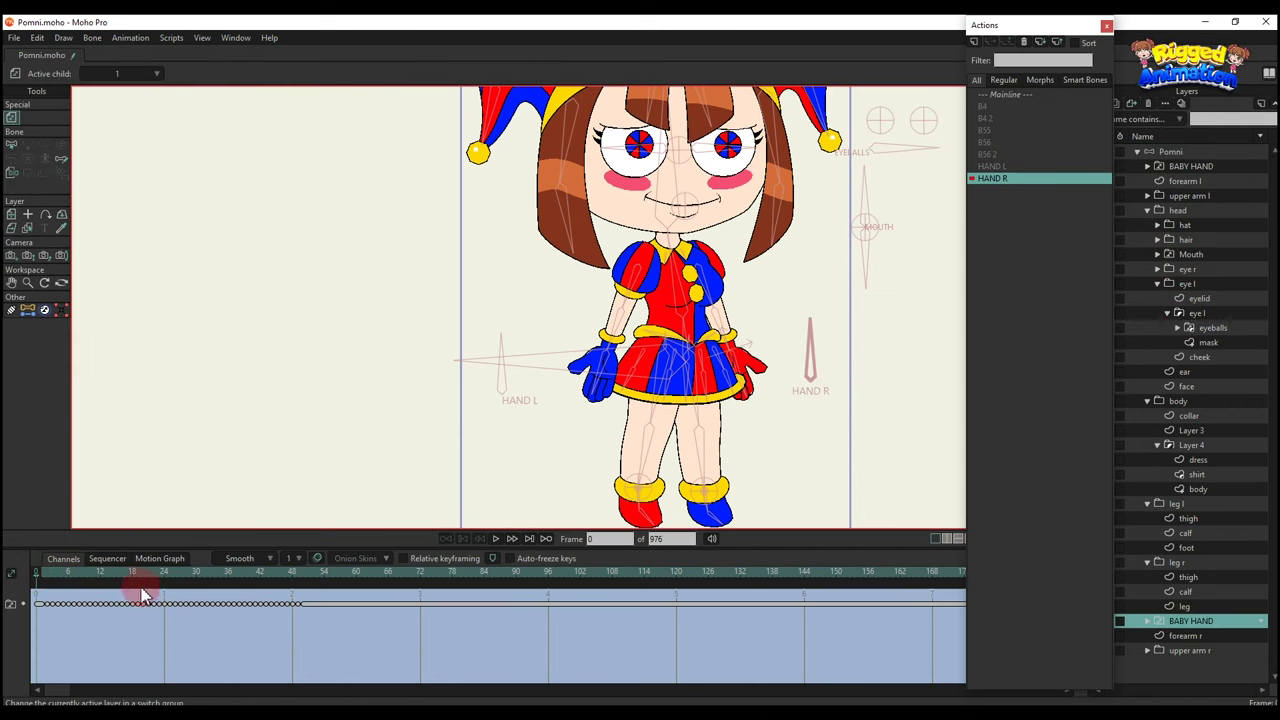
left_click_drag(142, 577, 426, 545)
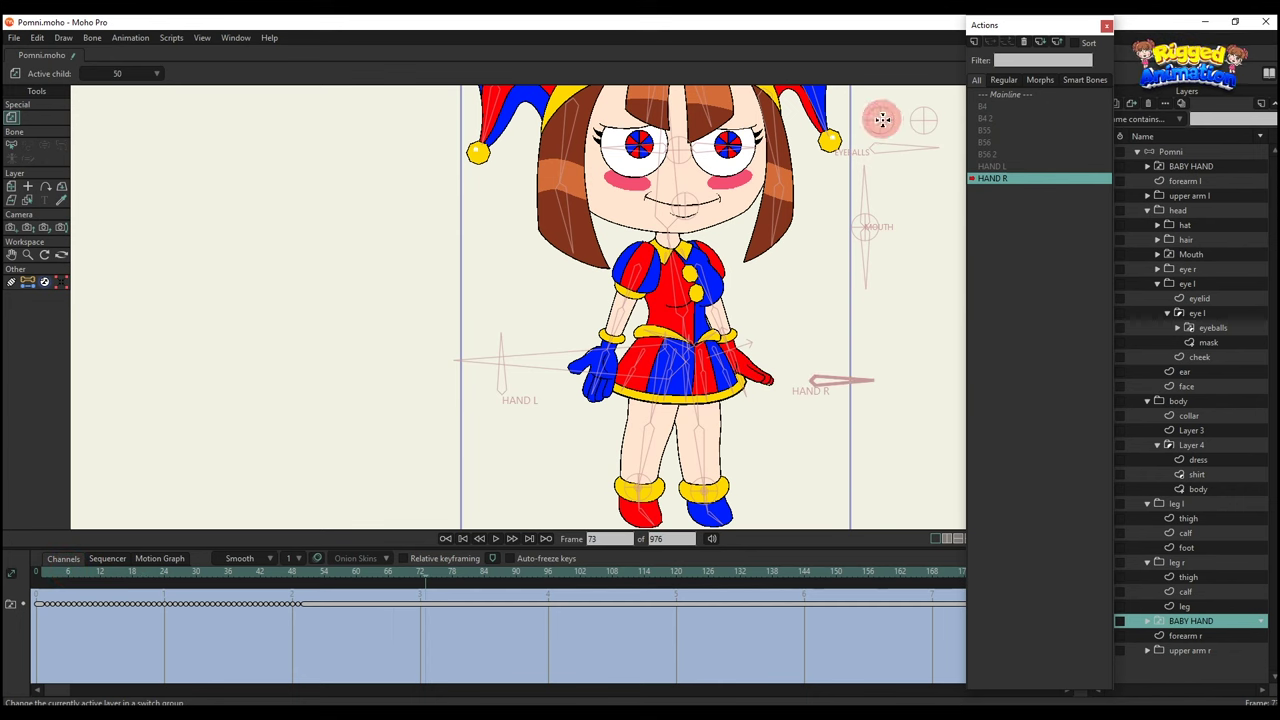
left_click(1025, 96)
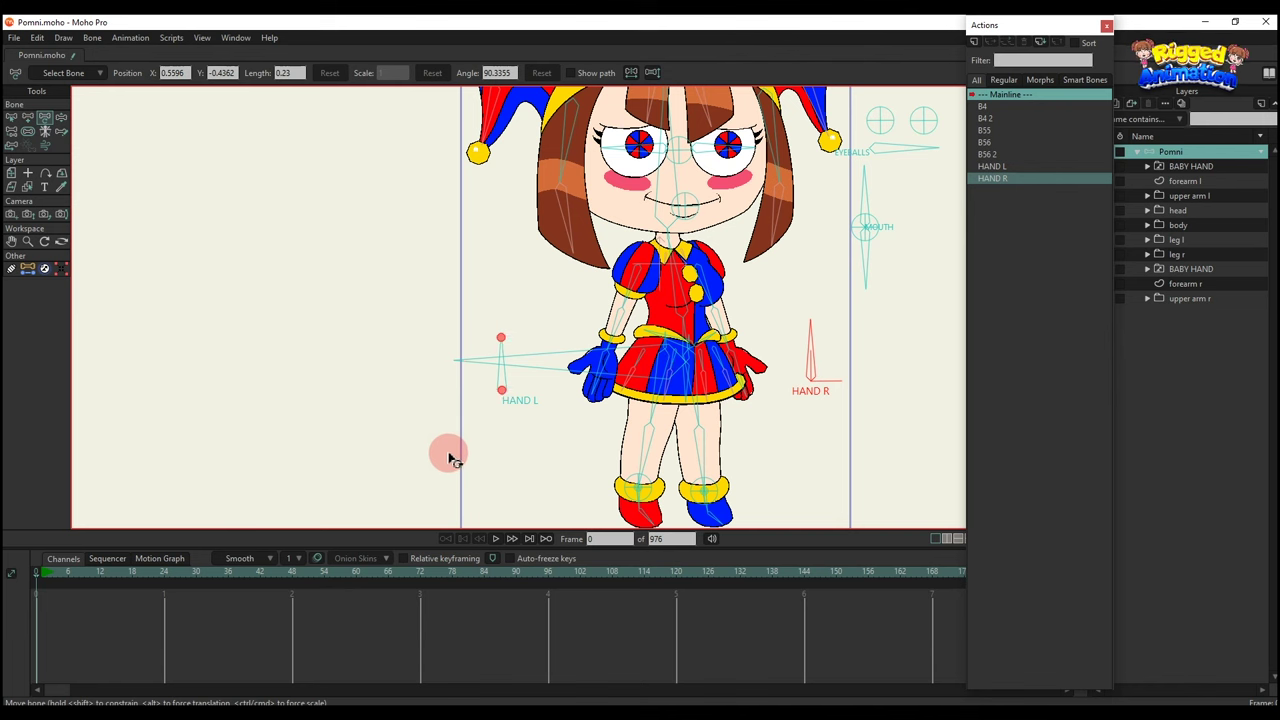
Add a new bone extending downward from the base of the HAND L bone.
key("b")
scroll(510, 415, "up", 2)
left_click(510, 425)
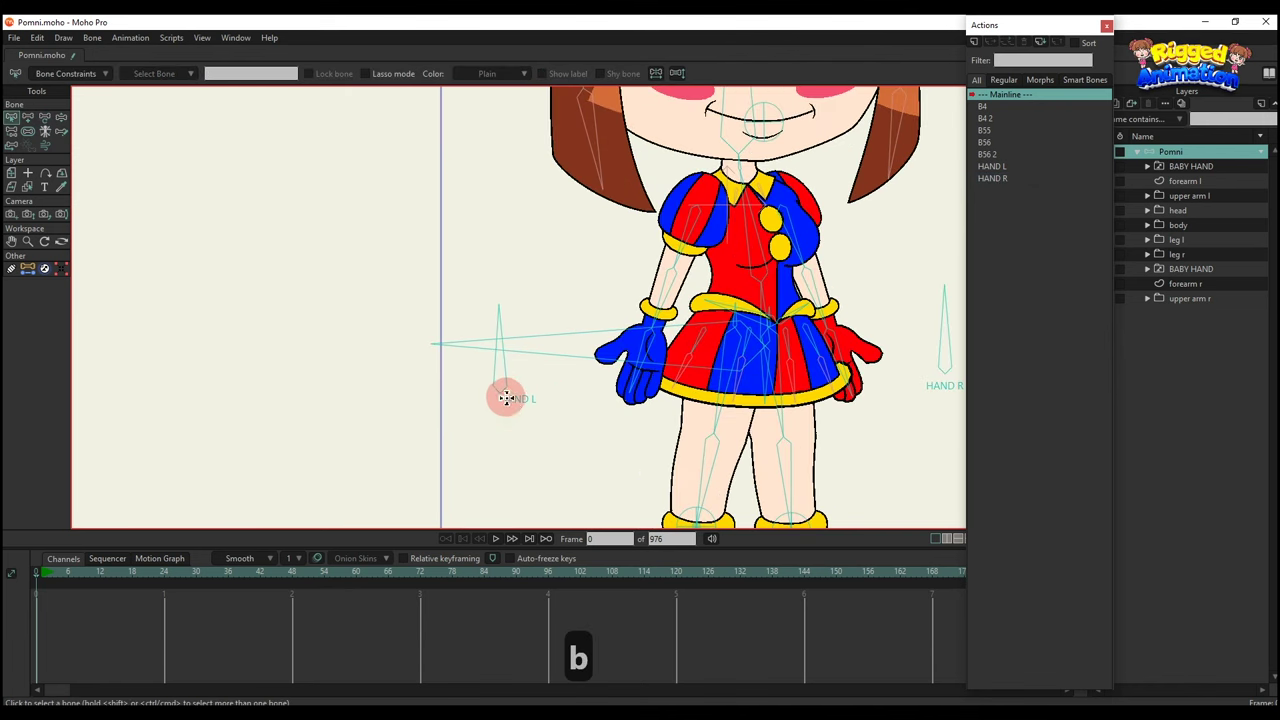
key("a")
left_click_drag(500, 393, 505, 478)
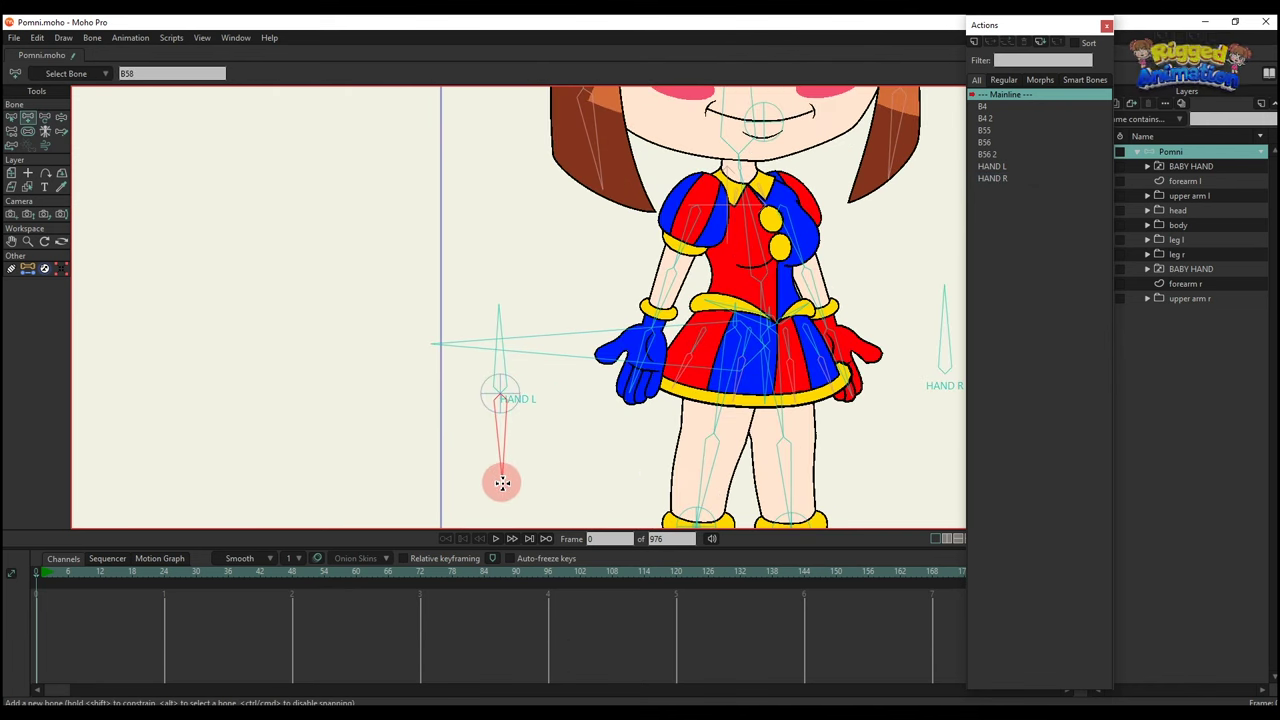
Add a matching bone extending downward from the base of the HAND R bone.
left_click_drag(837, 441, 736, 395)
key("b")
left_click(782, 400)
key("a")
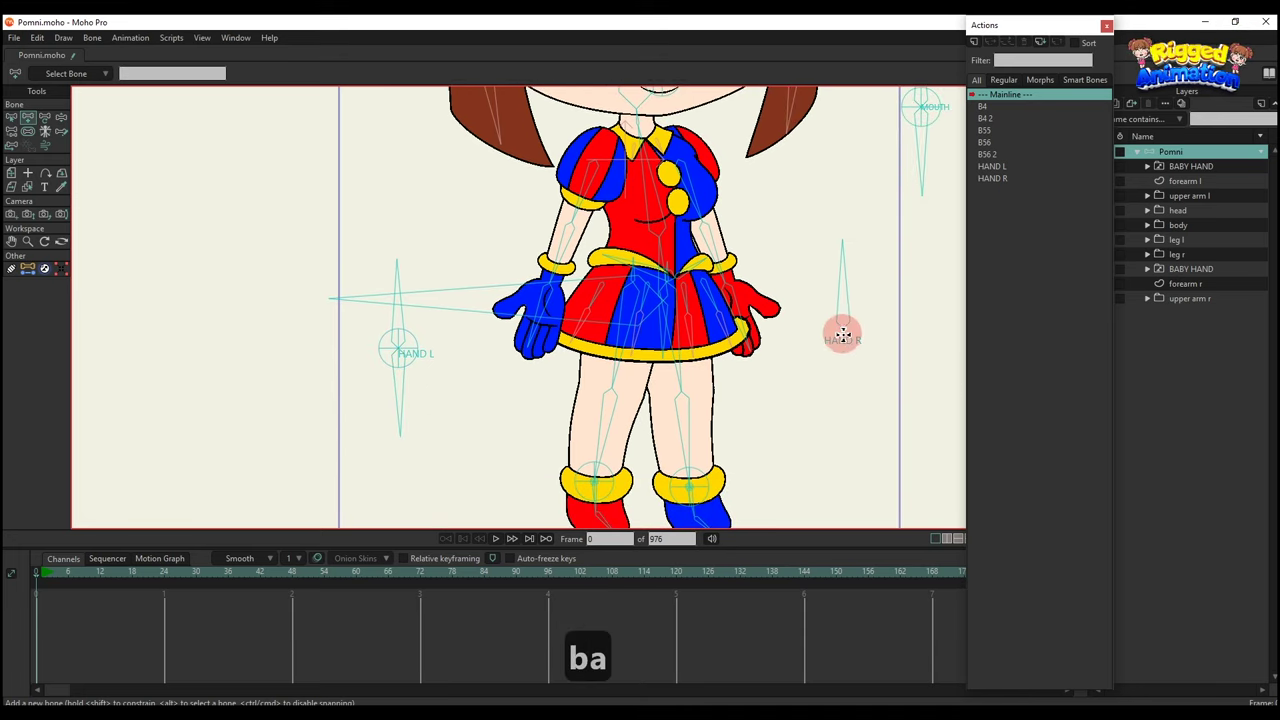
key("b")
key("a")
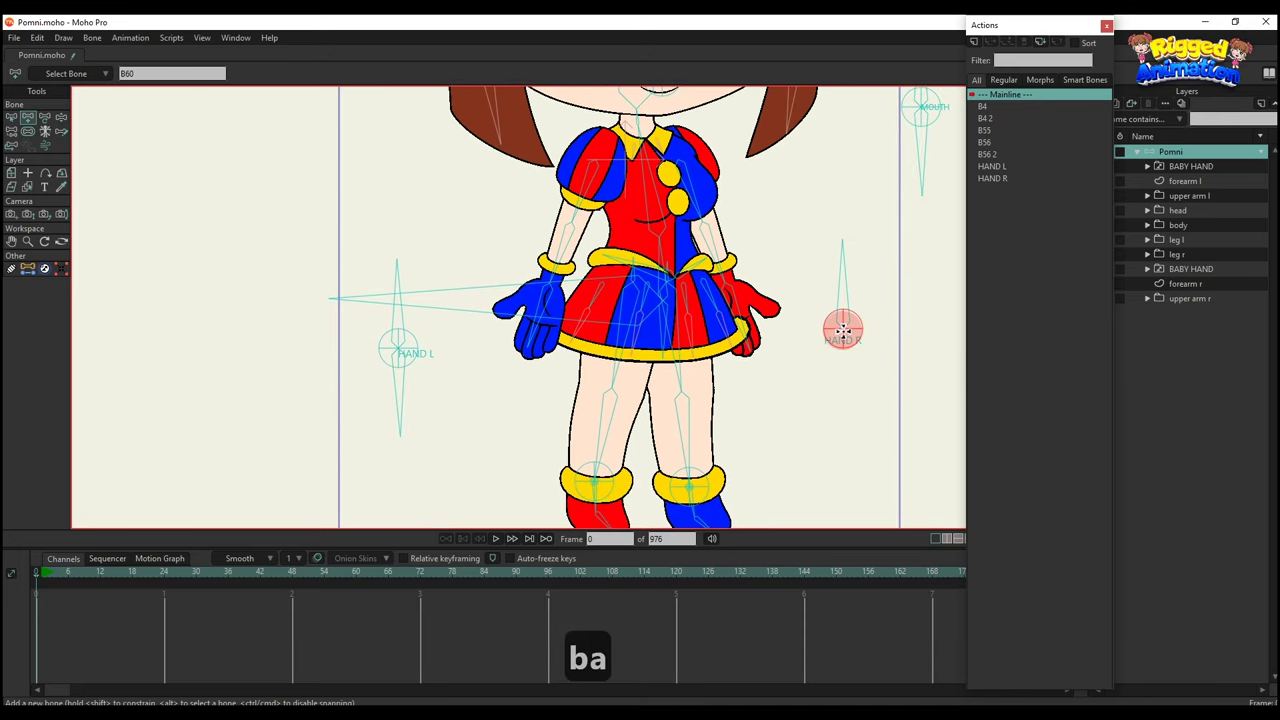
left_click_drag(843, 329, 845, 423)
Select both new bones under HAND L and HAND R and set their length to 0.23.
key("b")
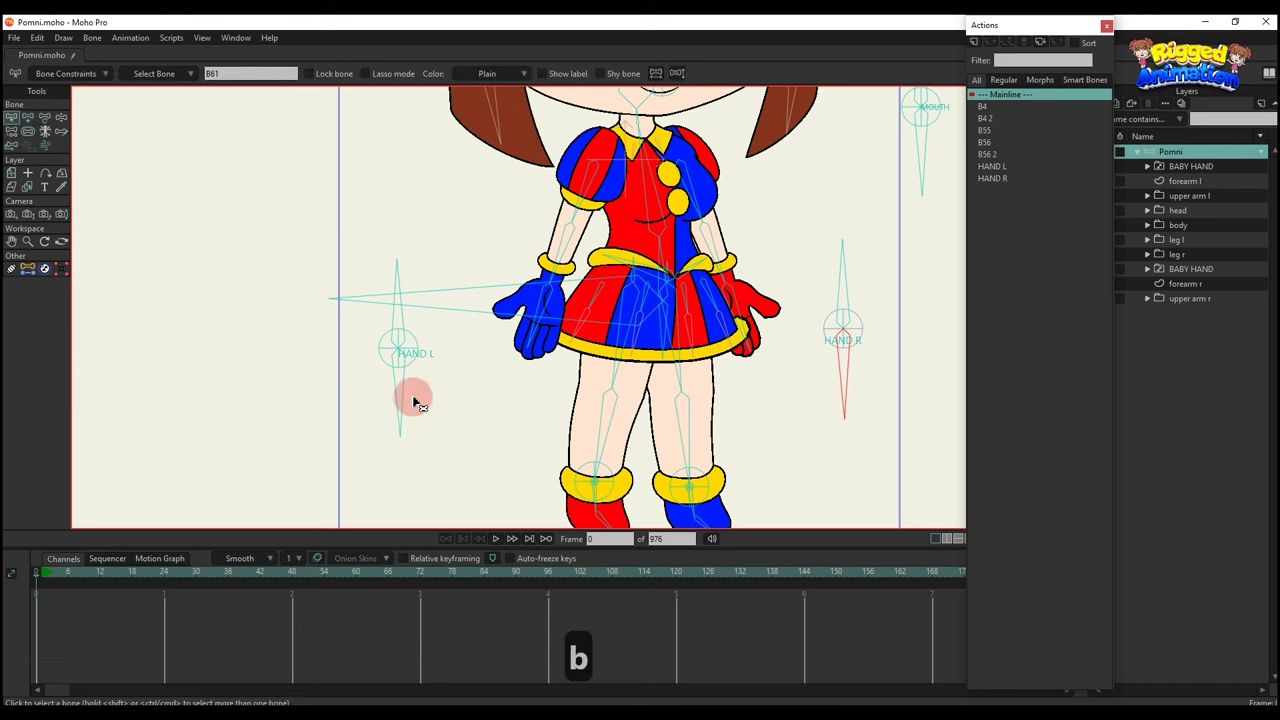
key("t")
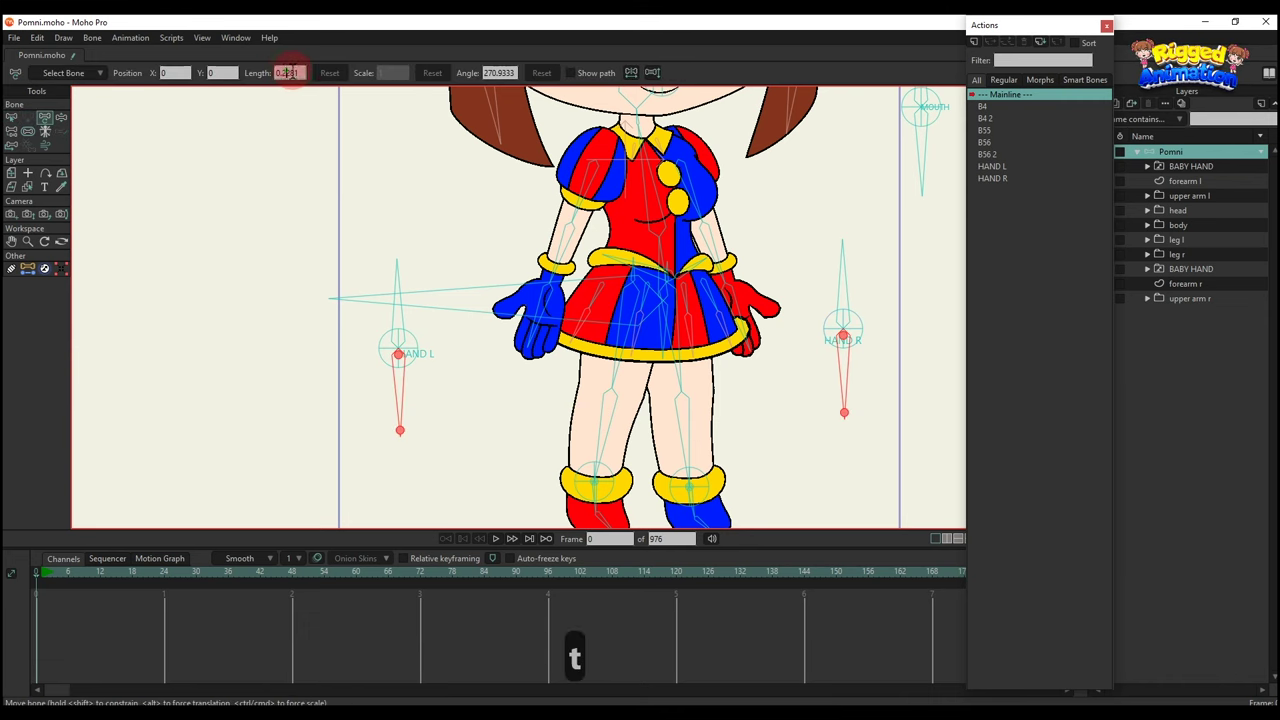
key("Return")
left_click(371, 301)
left_click(459, 435)
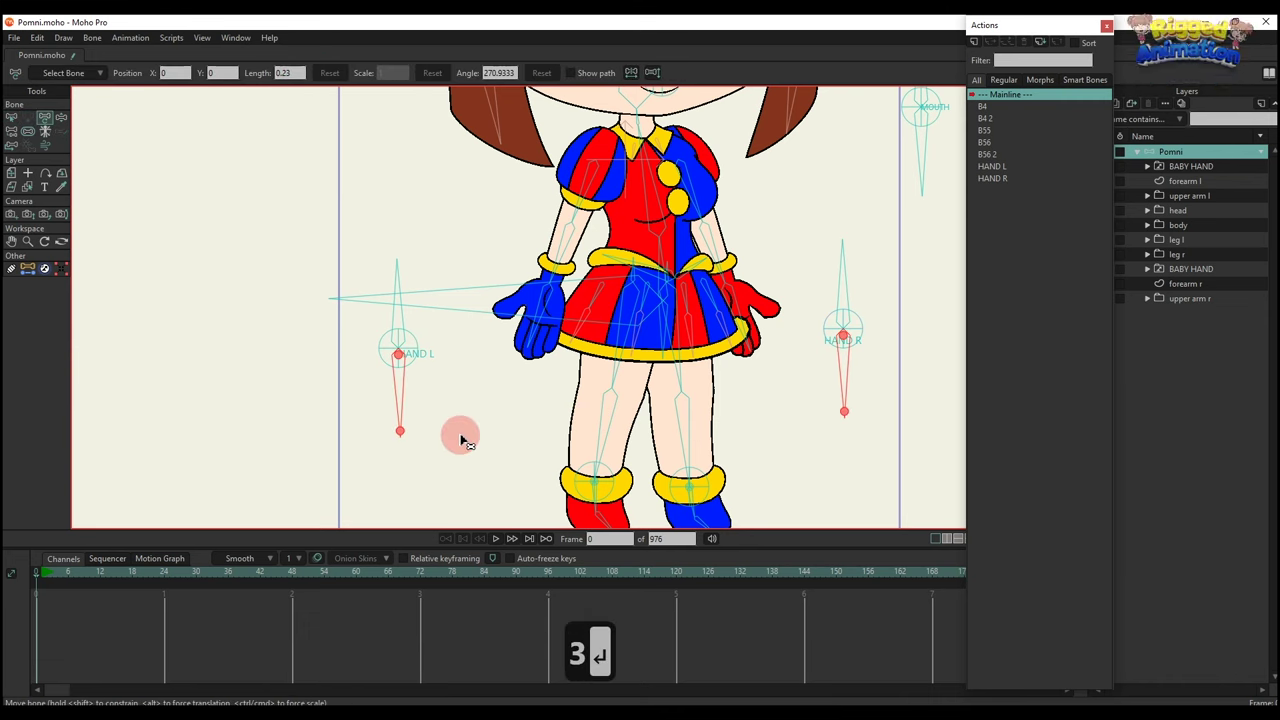
Check the parenting of the HAND L and HAND R bones and of the new bone below HAND L.
key("b")
left_click(413, 365)
key("p")
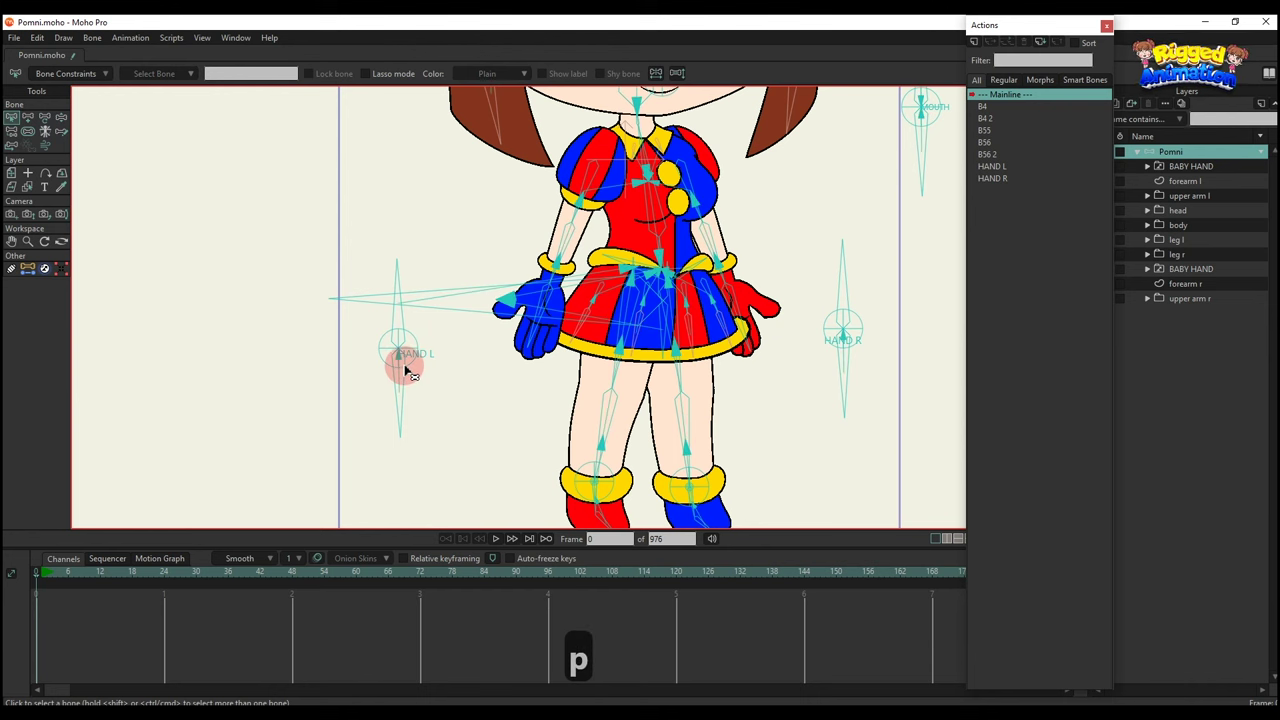
key("b")
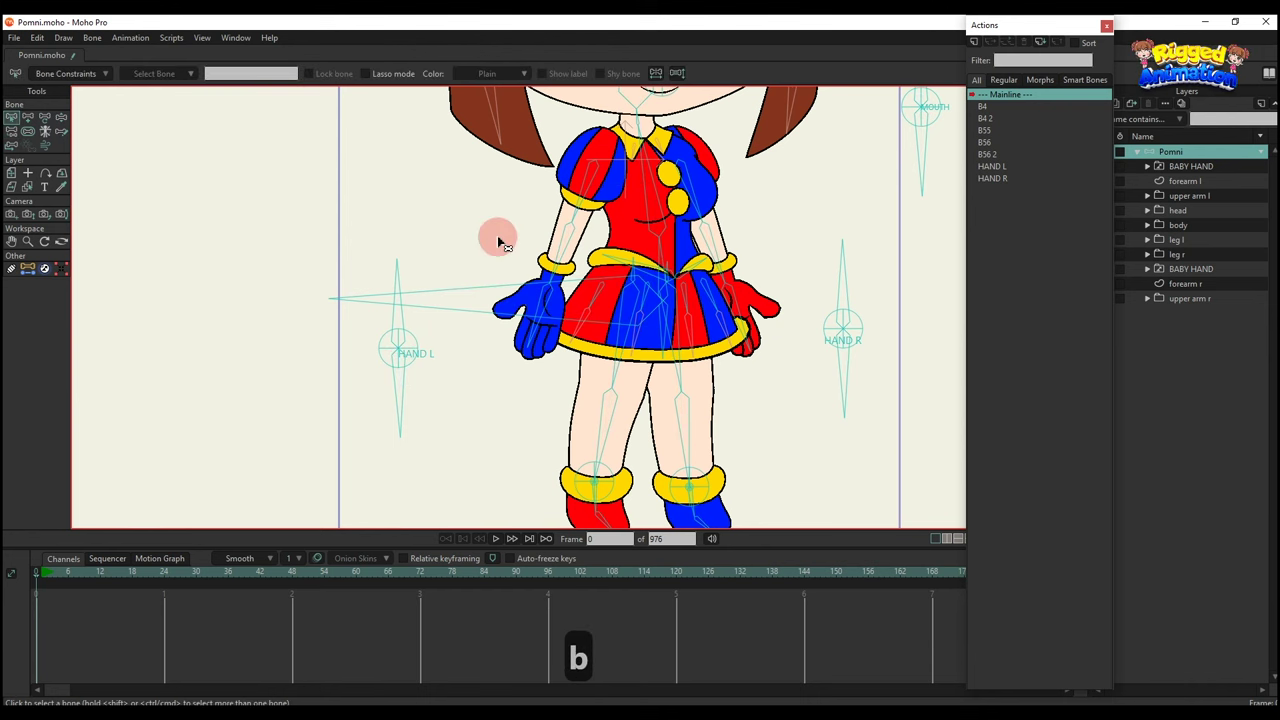
left_click(405, 335)
key("p")
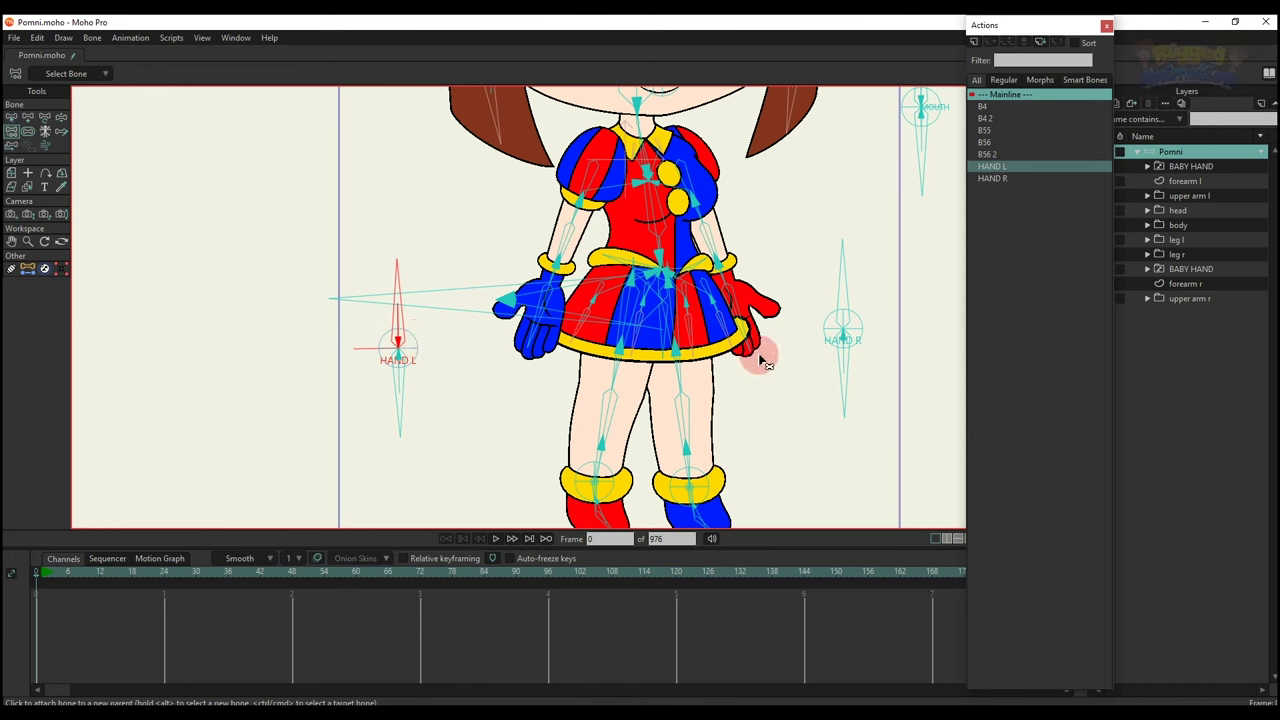
key("b")
left_click(838, 296)
key("p")
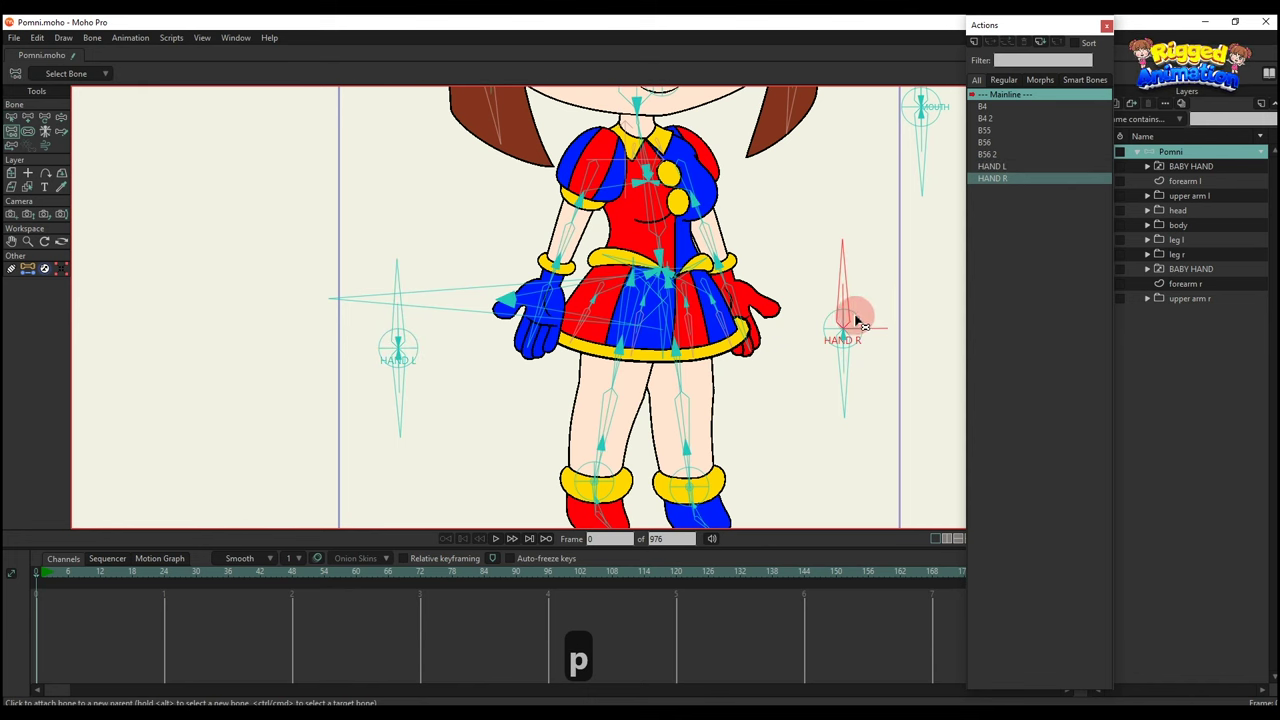
key("b")
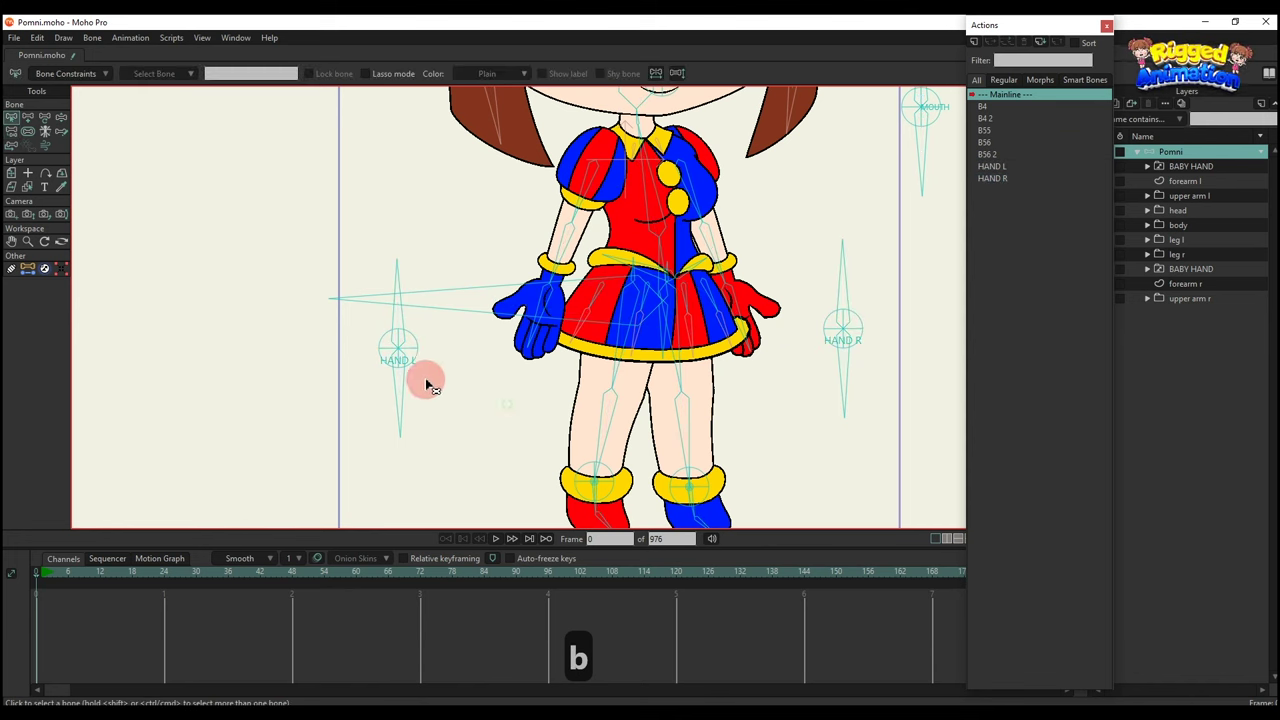
Enable angle constraints on the bone below HAND L, with a minimum of 0 and a maximum of 30 degrees.
left_click(400, 398)
left_click(52, 74)
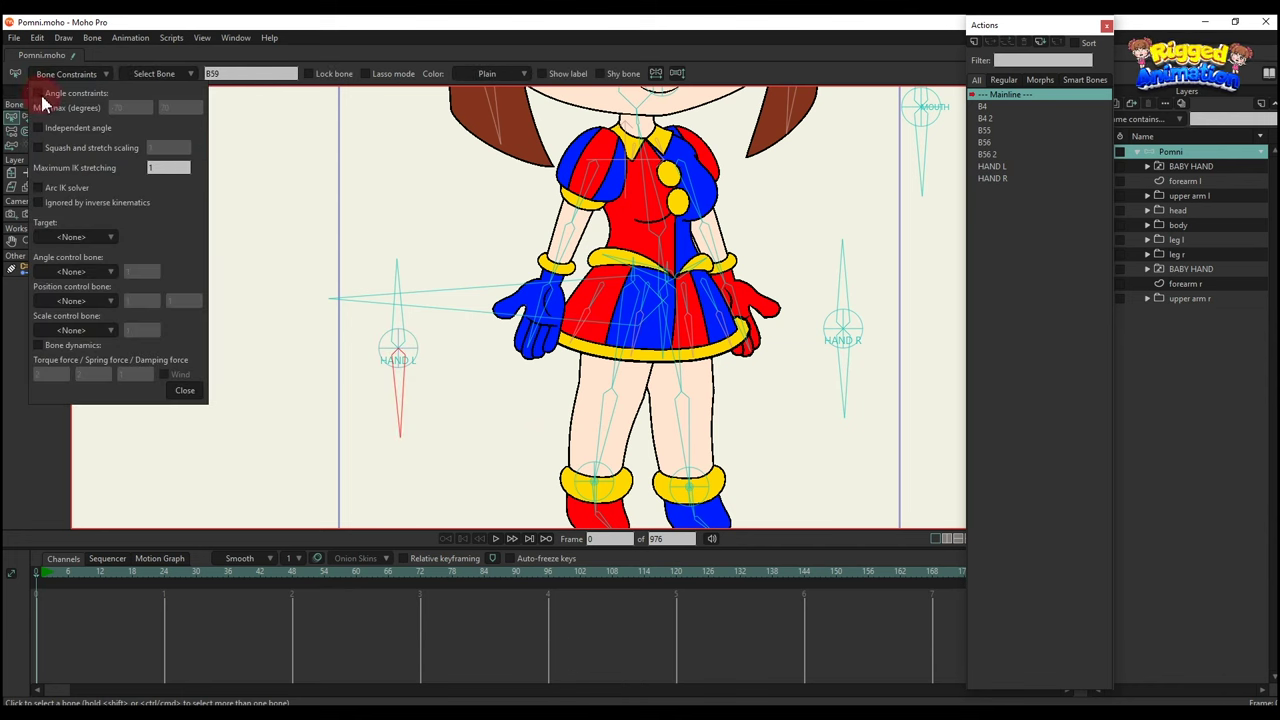
double_click(139, 107)
key("Tab")
type("70")
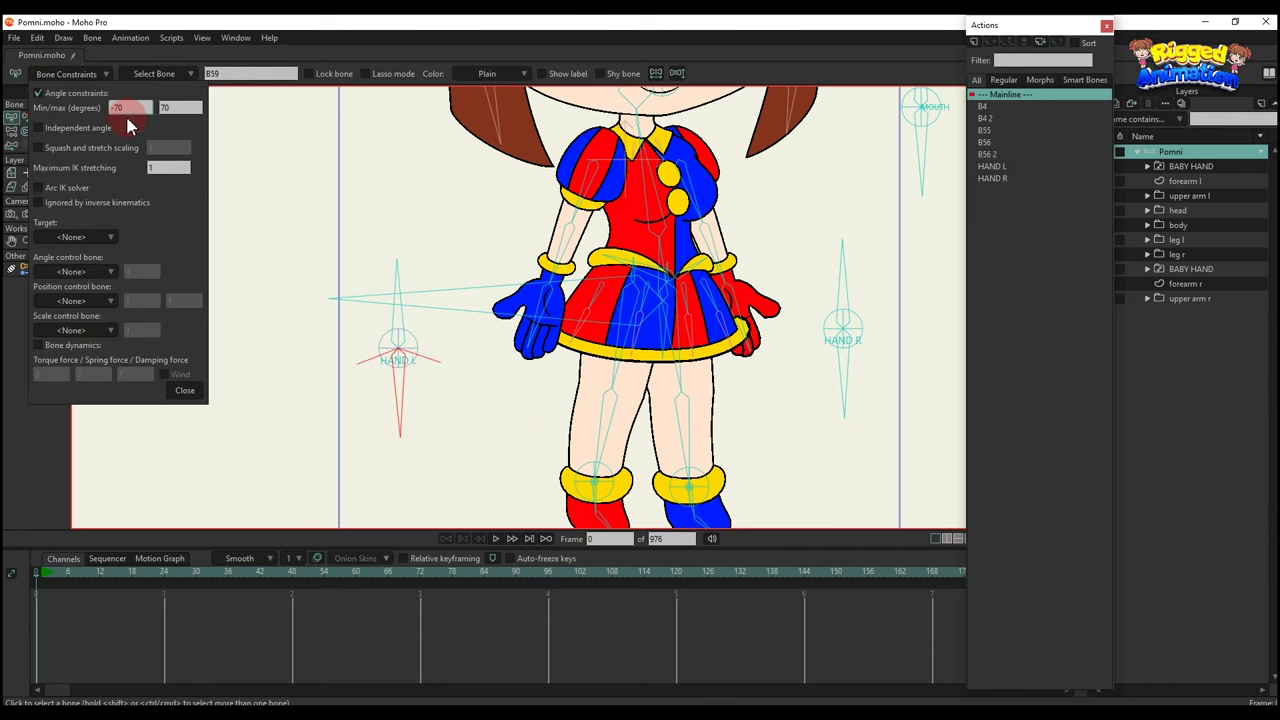
left_click_drag(125, 109, 45, 99)
type("0")
type("3")
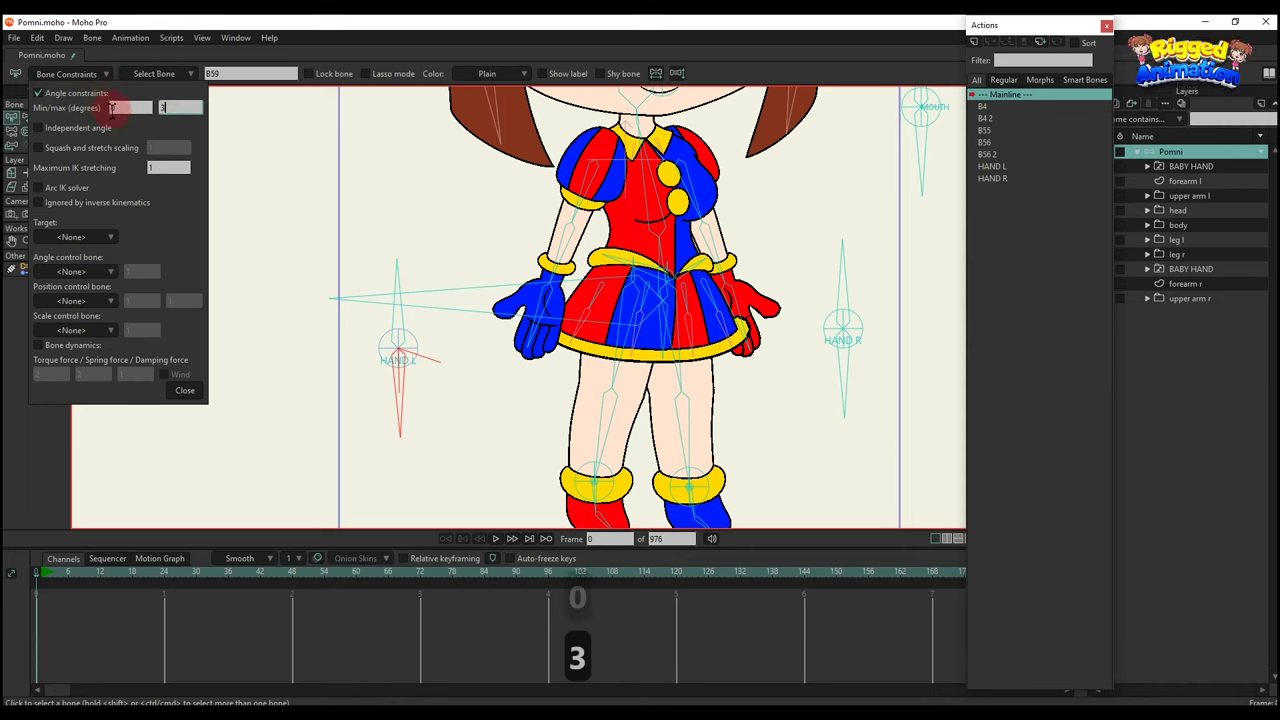
type("0")
left_click(194, 391)
left_click(393, 392)
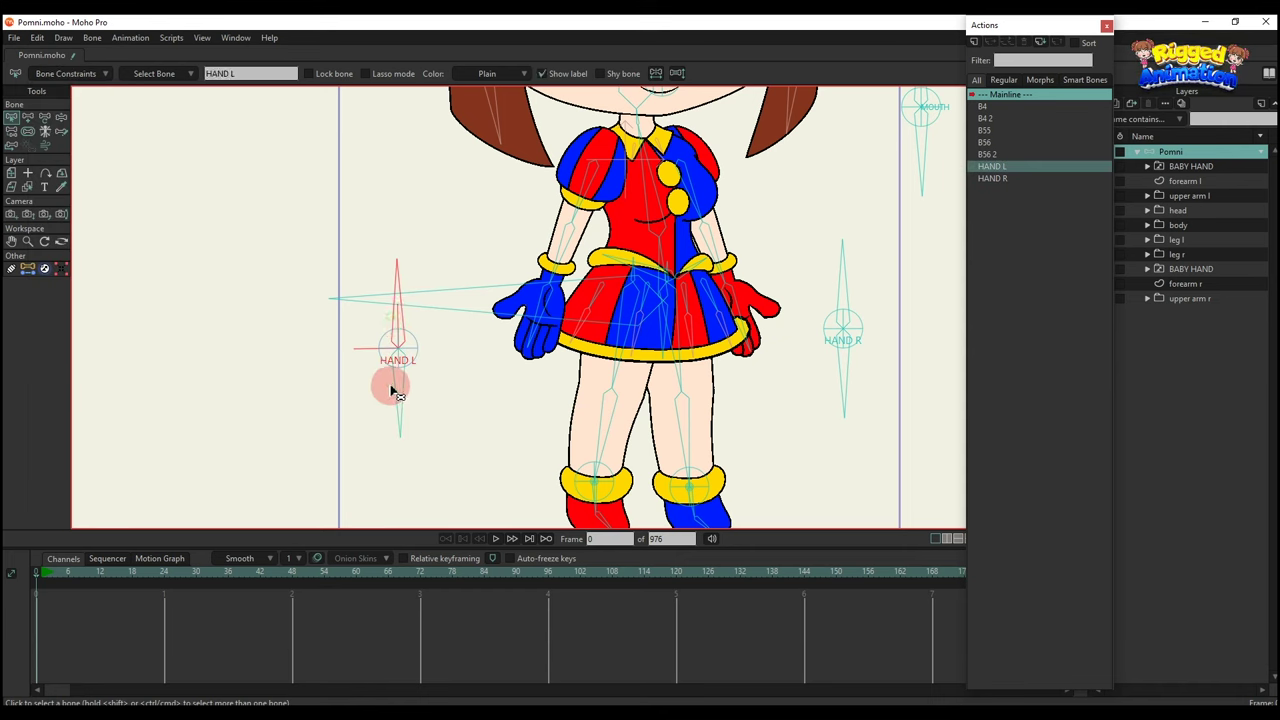
left_click(399, 400)
Enable angle constraints on the bone below HAND R, with a minimum of -30 and a maximum of 0 degrees.
left_click(845, 385)
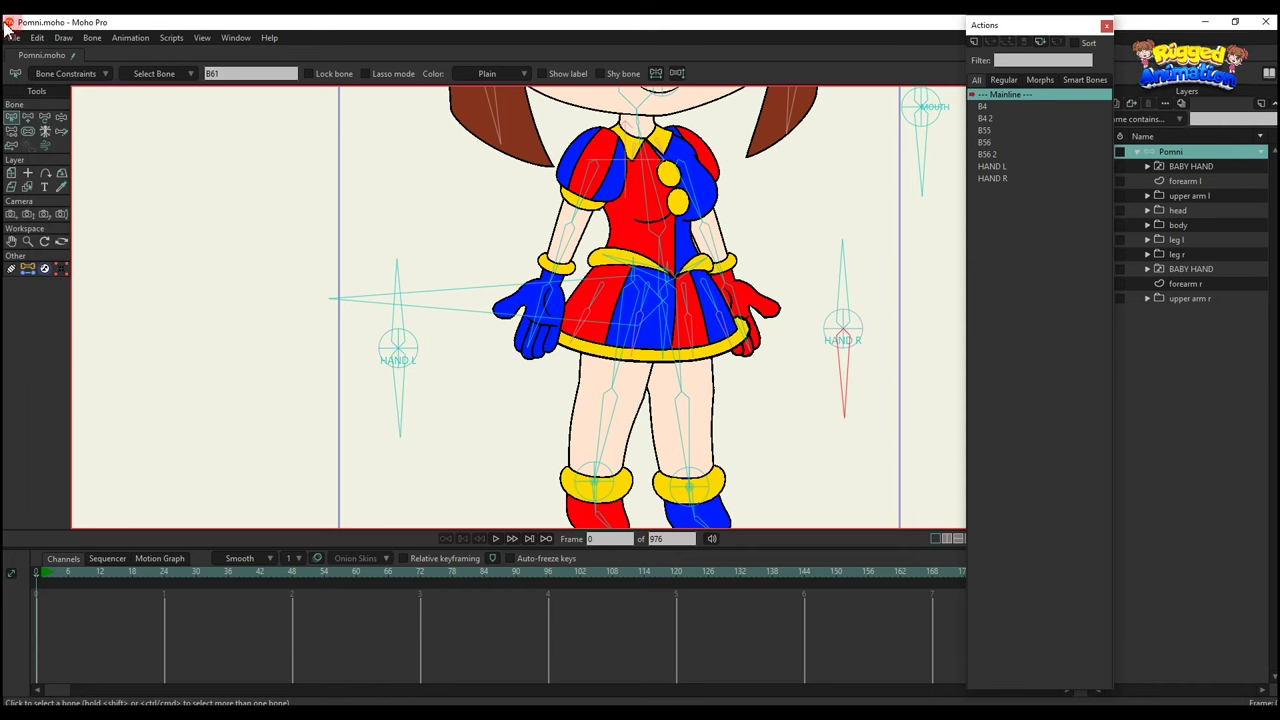
left_click(60, 74)
left_click(39, 94)
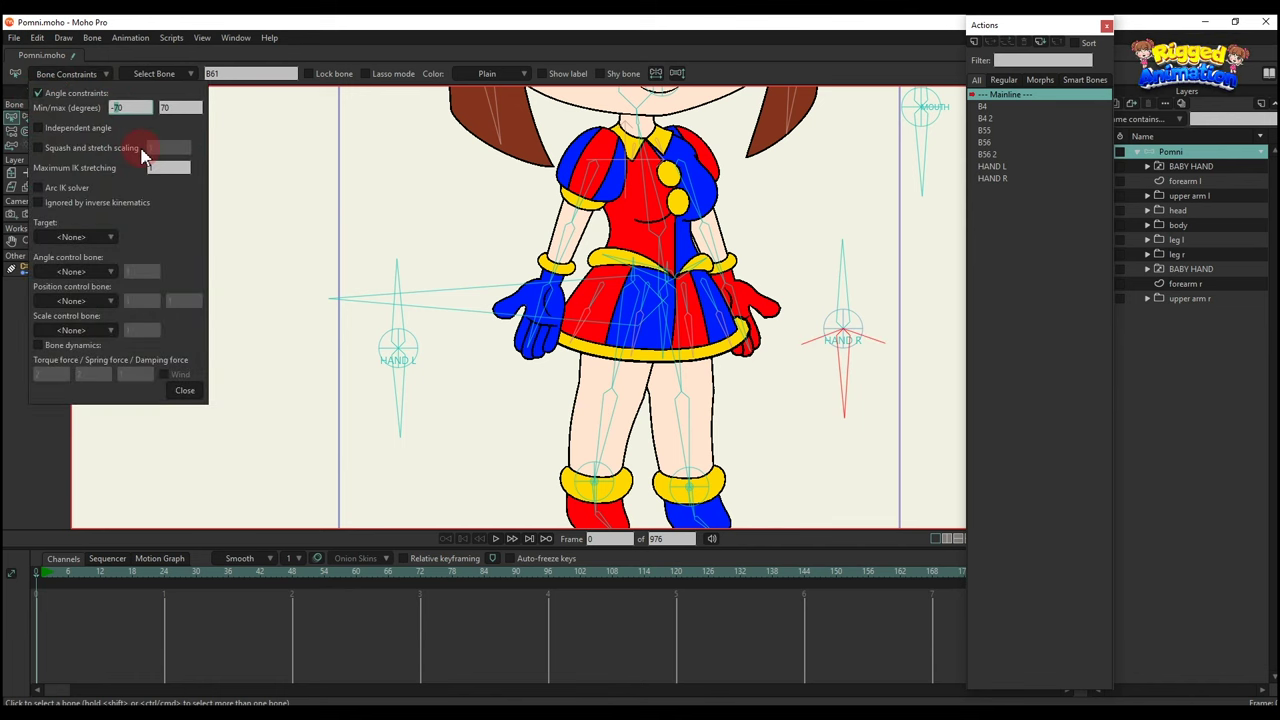
type("3")
left_click(164, 107)
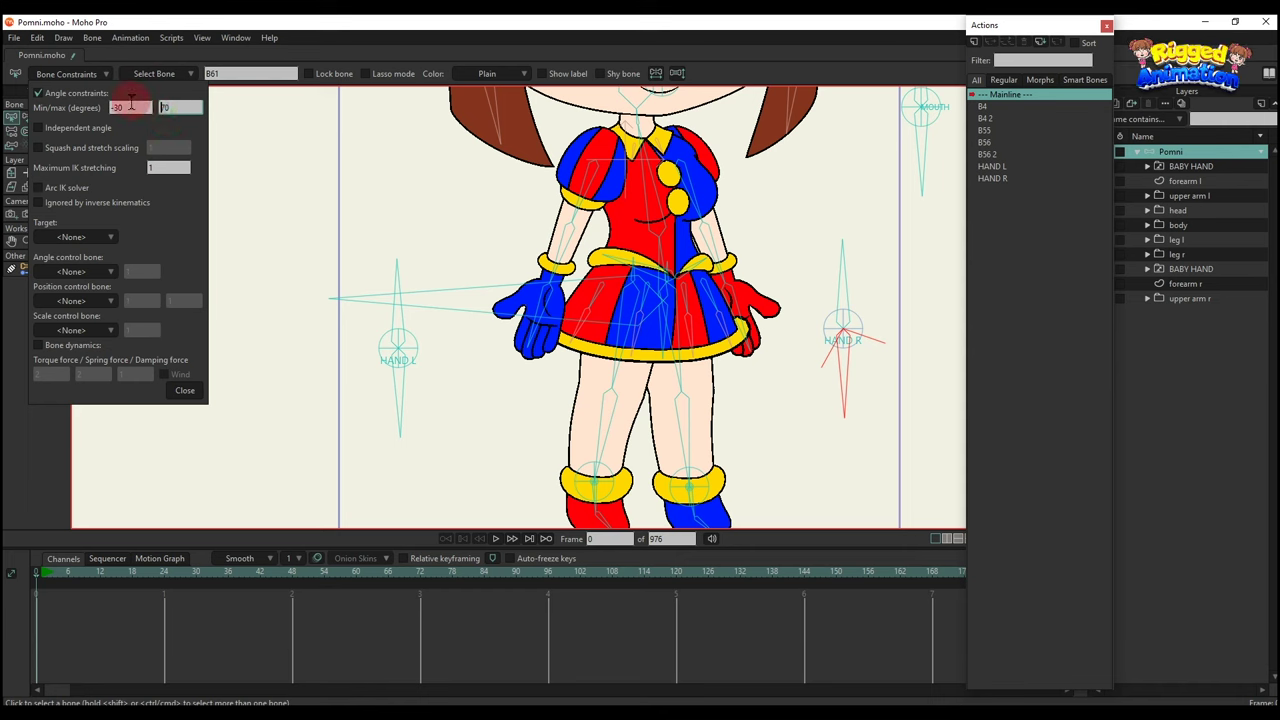
key("BackSpace")
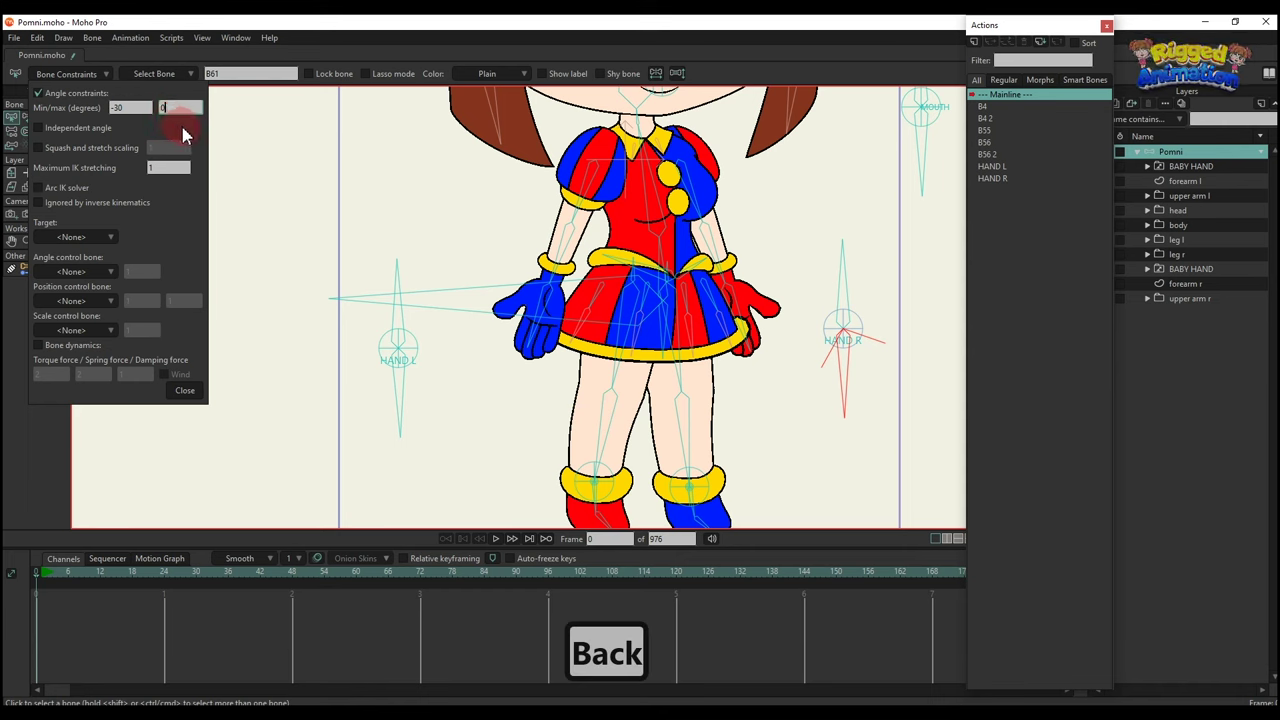
left_click(101, 393)
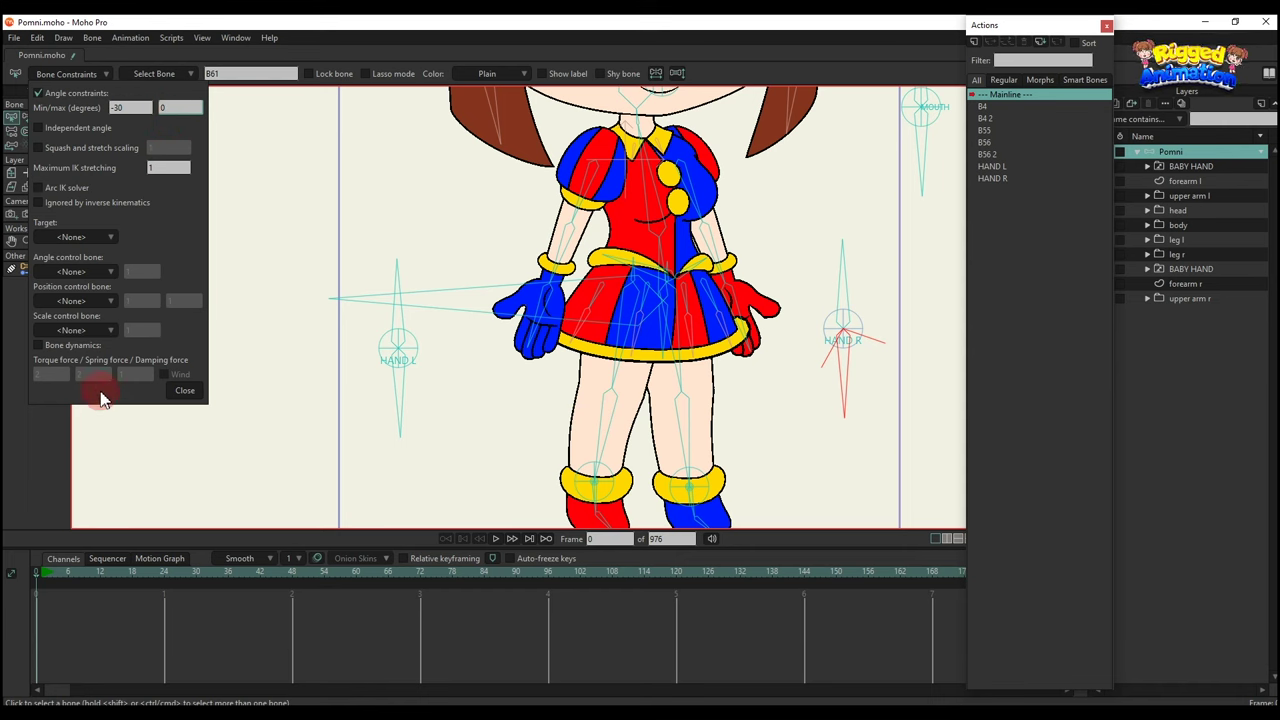
left_click(185, 391)
scroll(757, 414, "down", 2)
key("b")
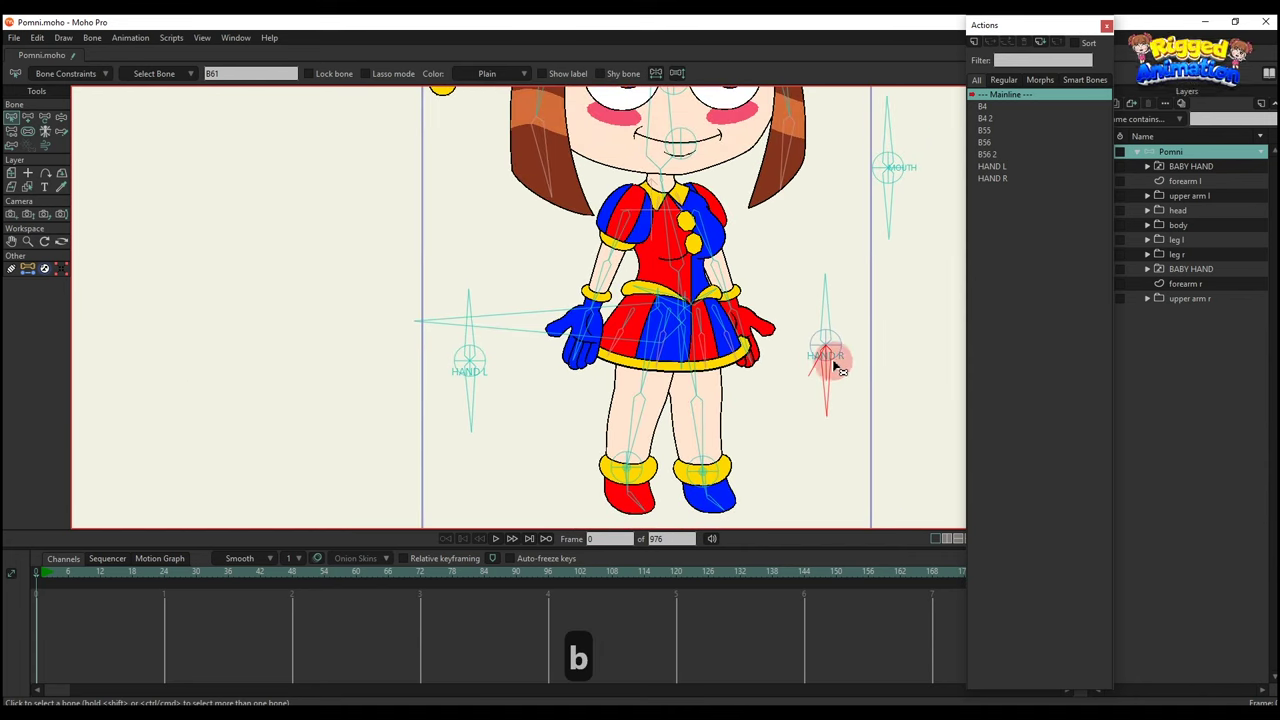
Check the animated layer order option in the Pomni layer's depth sorting settings.
left_click(1206, 270)
double_click(1190, 155)
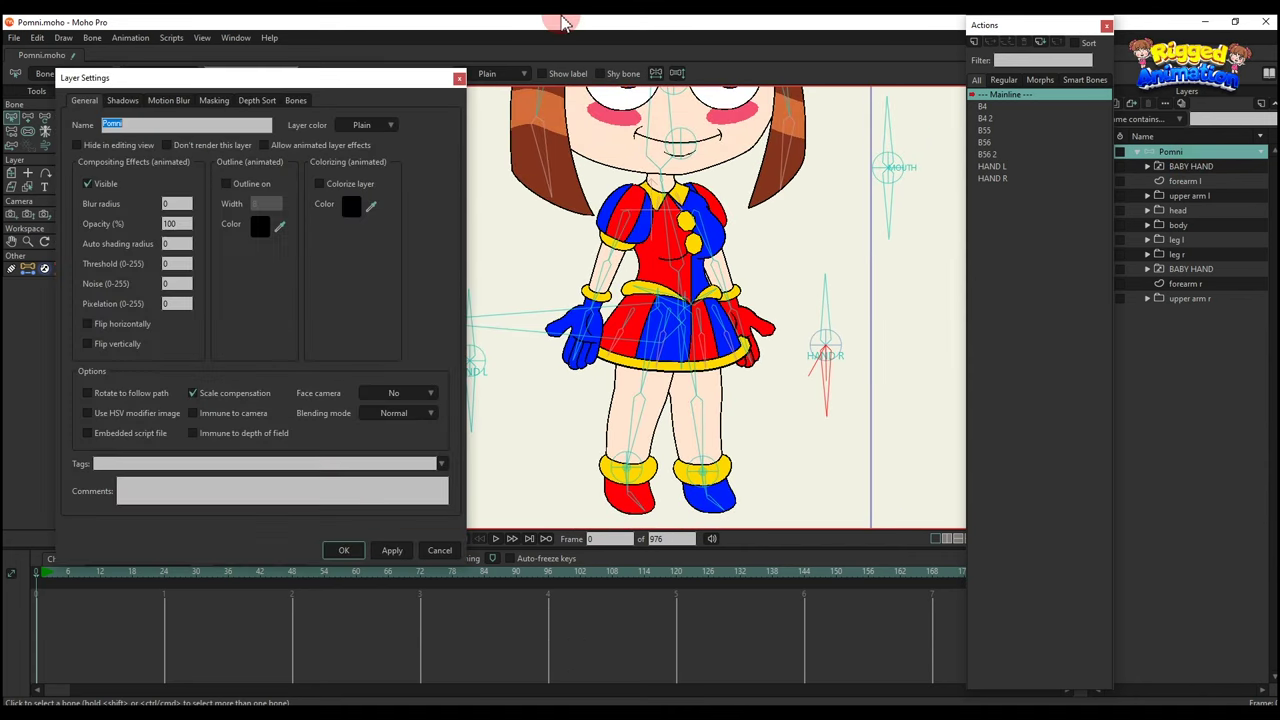
left_click(257, 100)
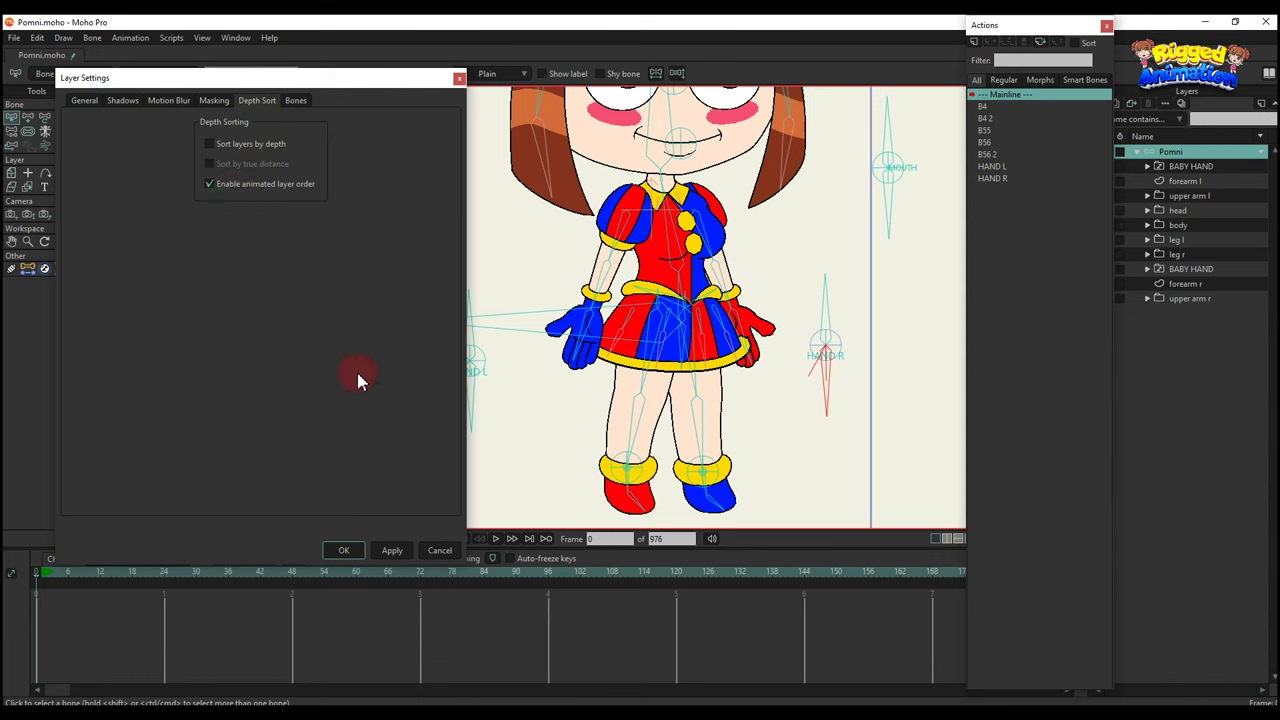
left_click(340, 551)
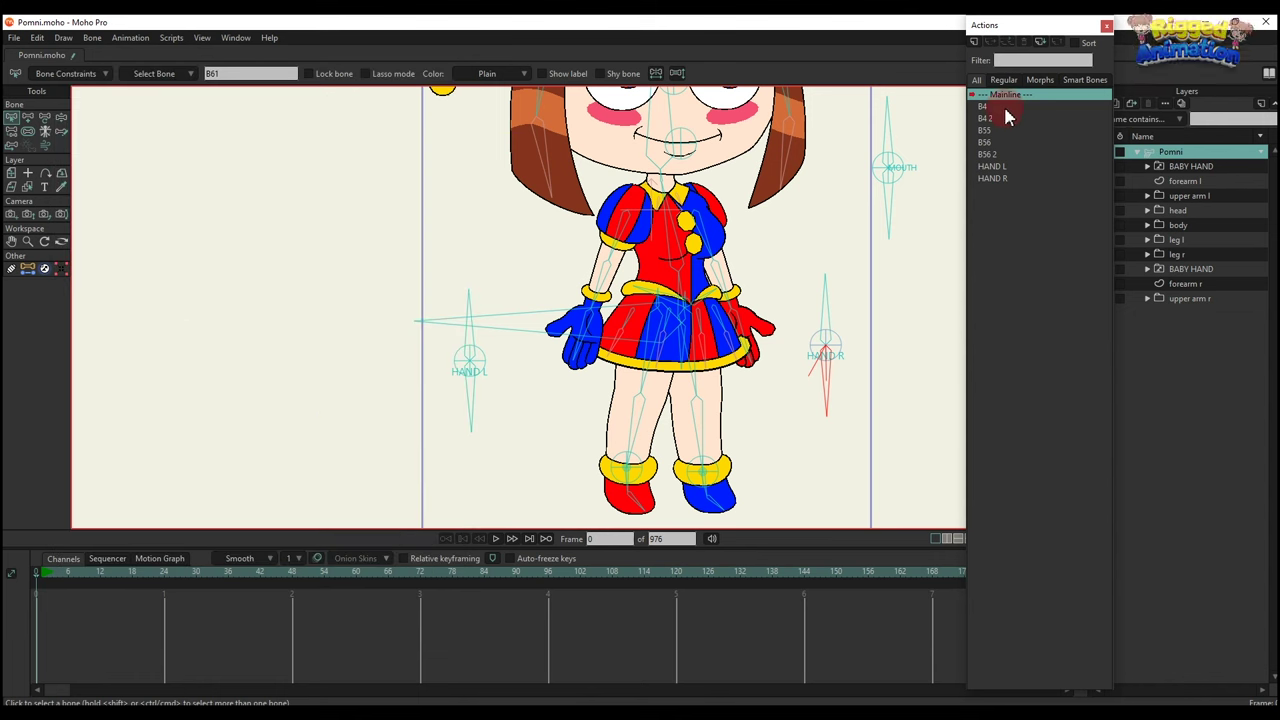
Create a smart bone action for the bone below HAND R and rotate that bone to its limit at frame 24.
left_click(974, 43)
left_click(649, 414)
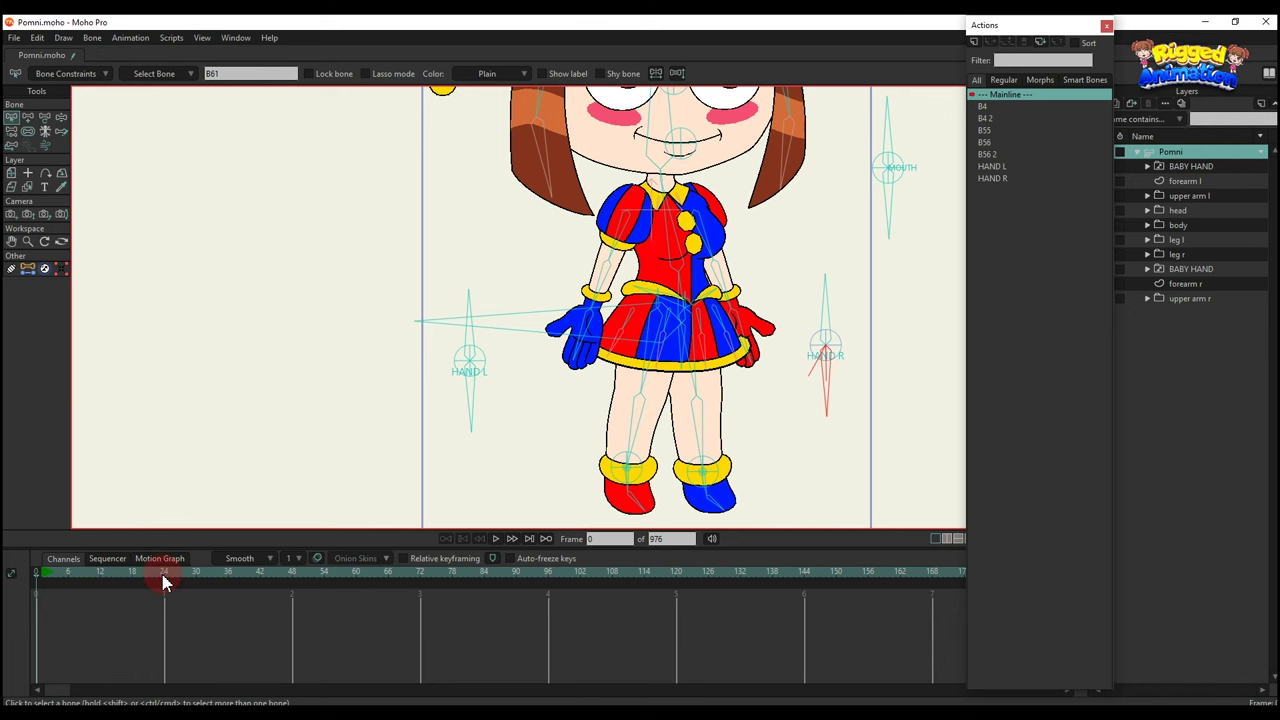
left_click(165, 580)
key("t")
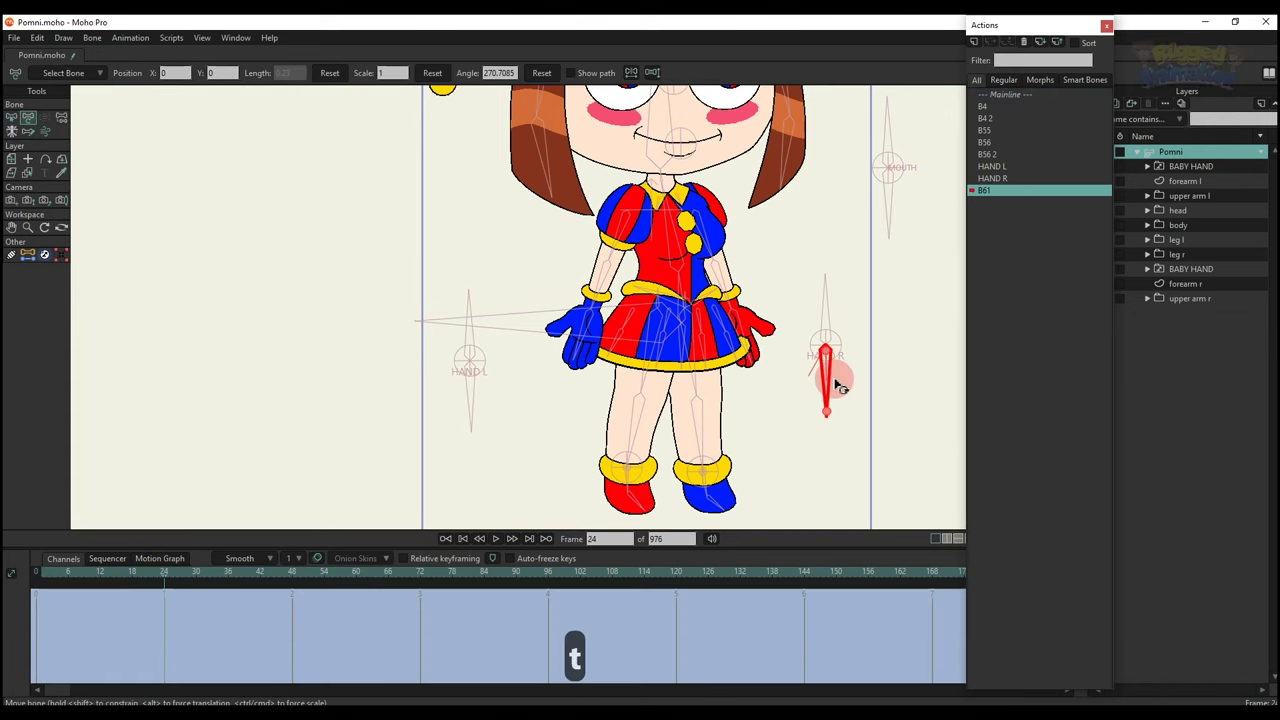
left_click_drag(834, 372, 800, 392)
Move the right BABY HAND and forearm r layers above the head layer at frame 24 of the action, and return to the Mainline.
left_click(1210, 270)
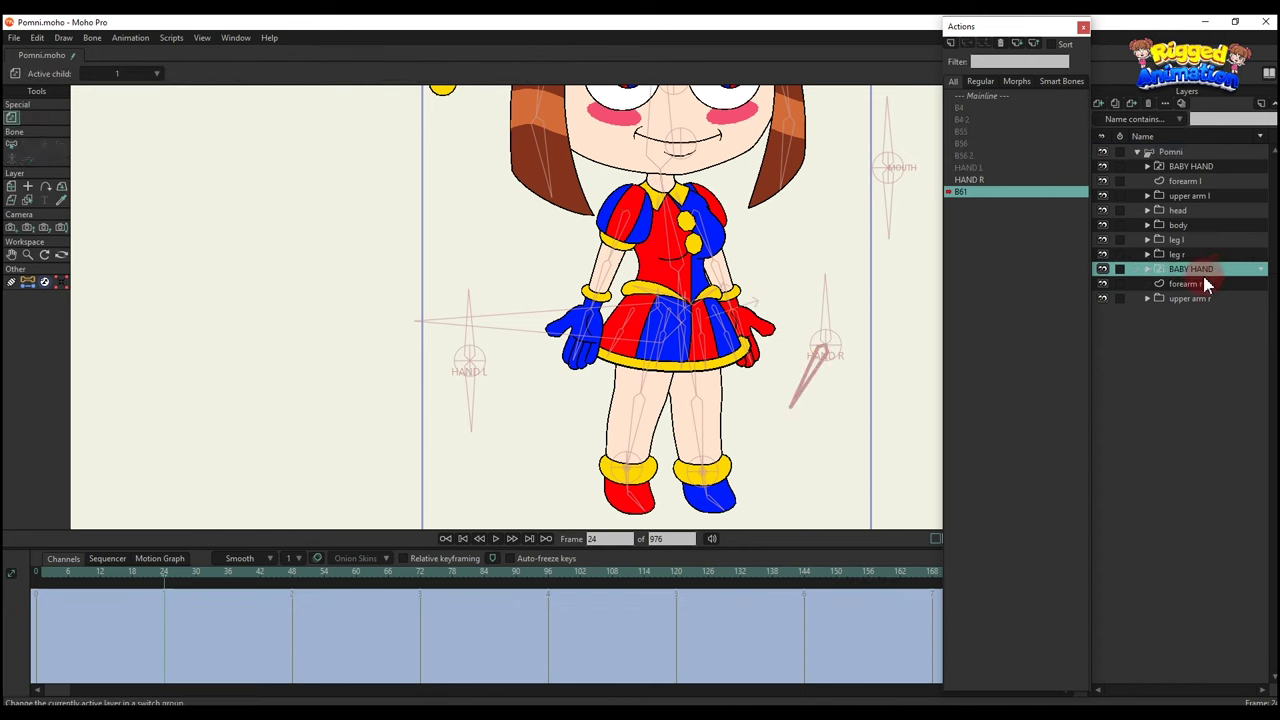
left_click(1205, 283, "shift")
left_click_drag(1211, 268, 1186, 201)
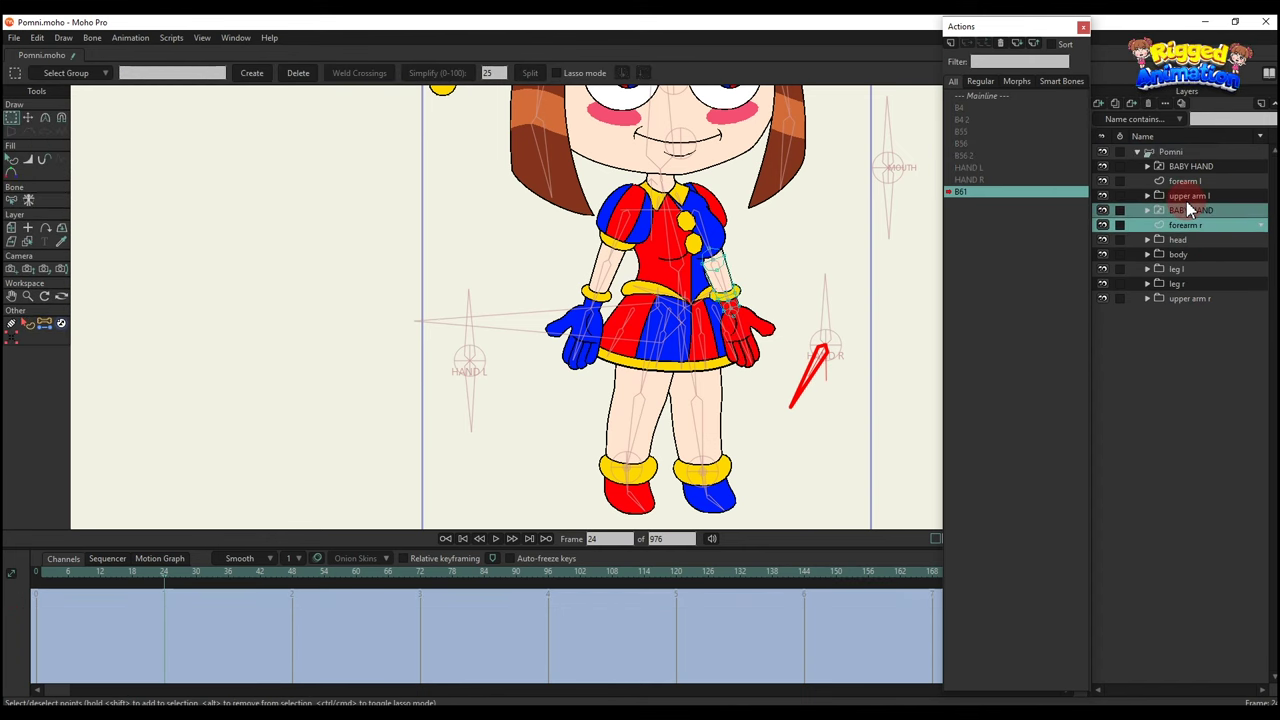
left_click(985, 95)
Group the right BABY HAND and forearm r layers and name the group "forearm r".
right_click(1186, 283)
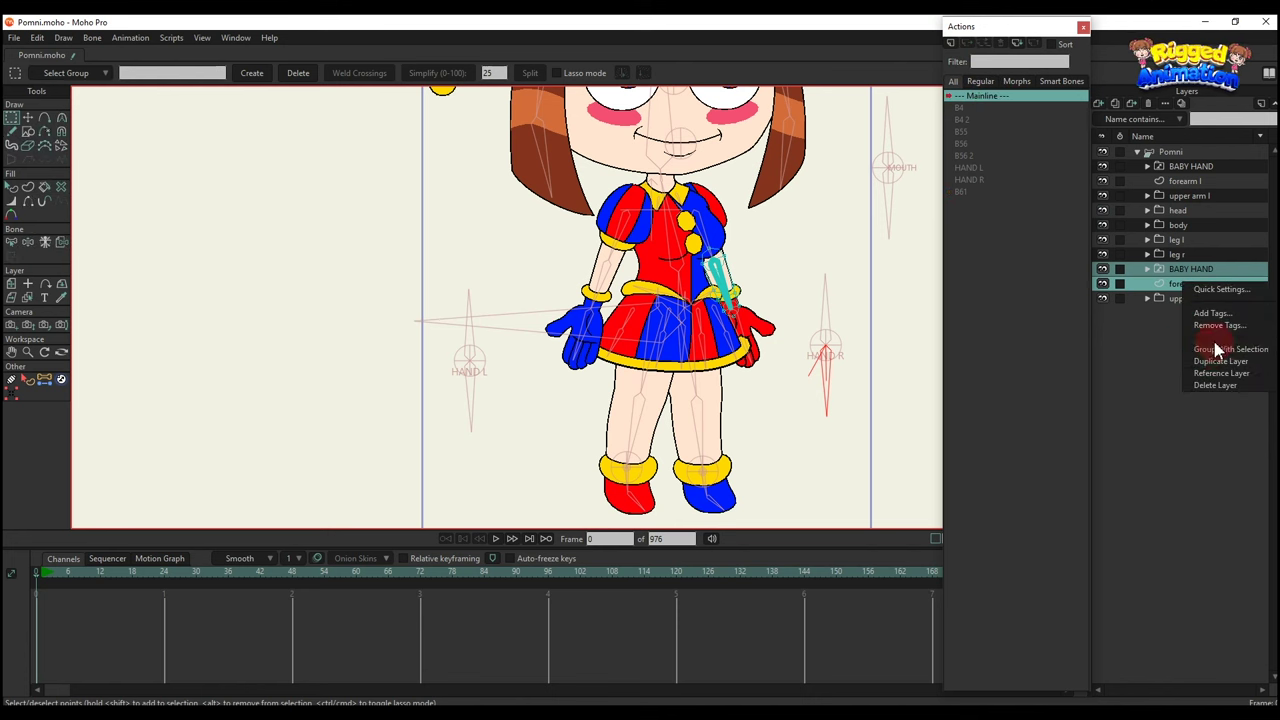
left_click(1222, 349)
left_click(1158, 271)
double_click(1185, 270)
key("BackSpace")
key("BackSpace")
key("Caps_Lock")
type("forearm r")
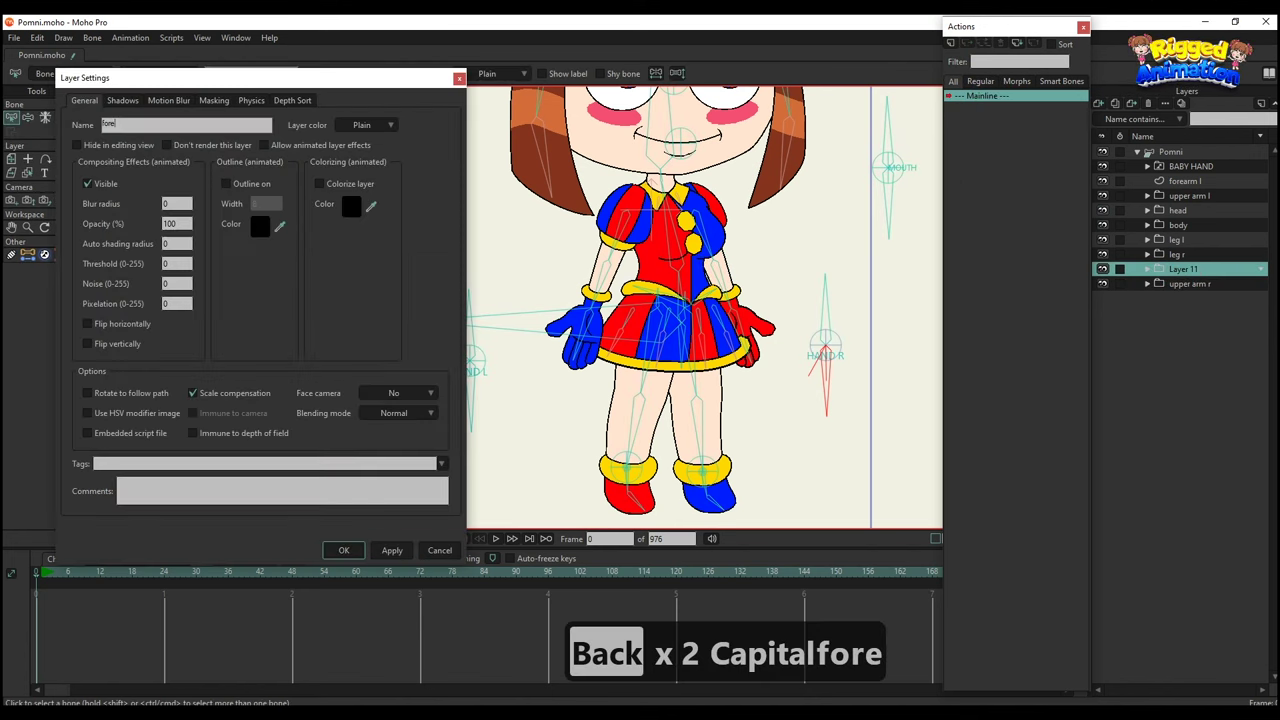
key("Return")
Group the left BABY HAND and forearm l layers and name the group "forearm l".
left_click(1182, 182)
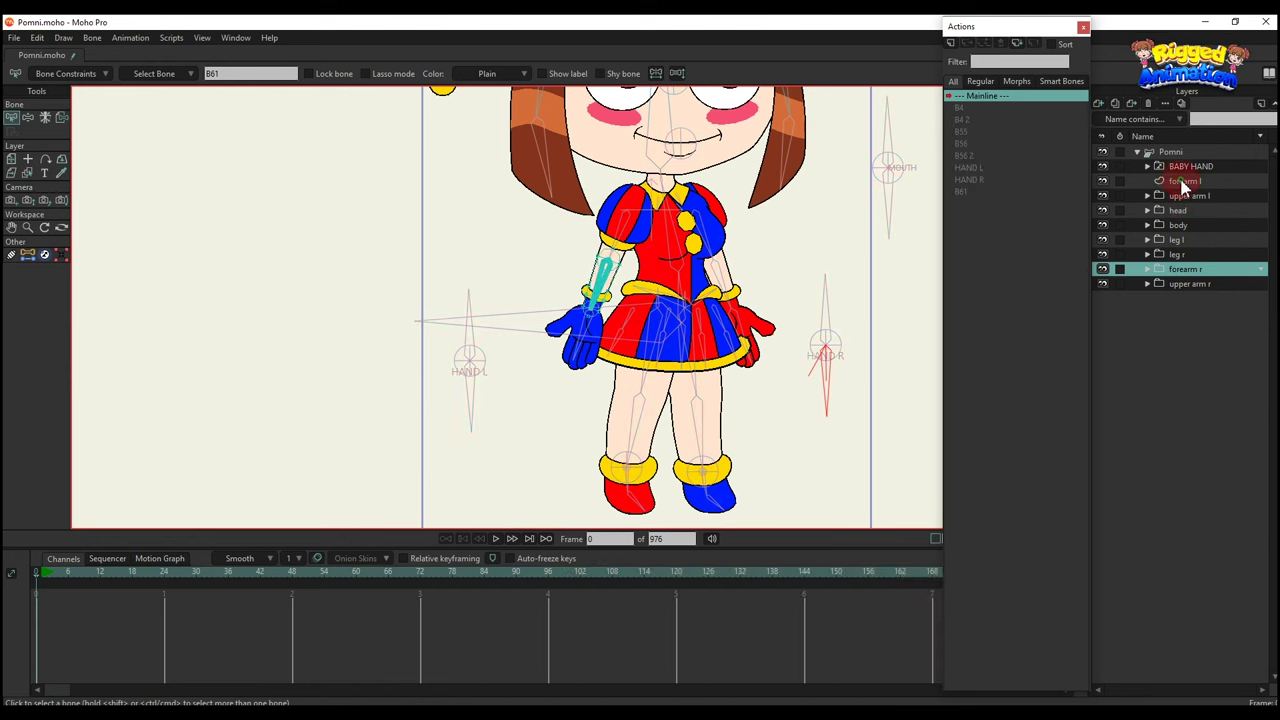
left_click(1190, 168, "shift")
right_click(1205, 194)
left_click(1225, 252)
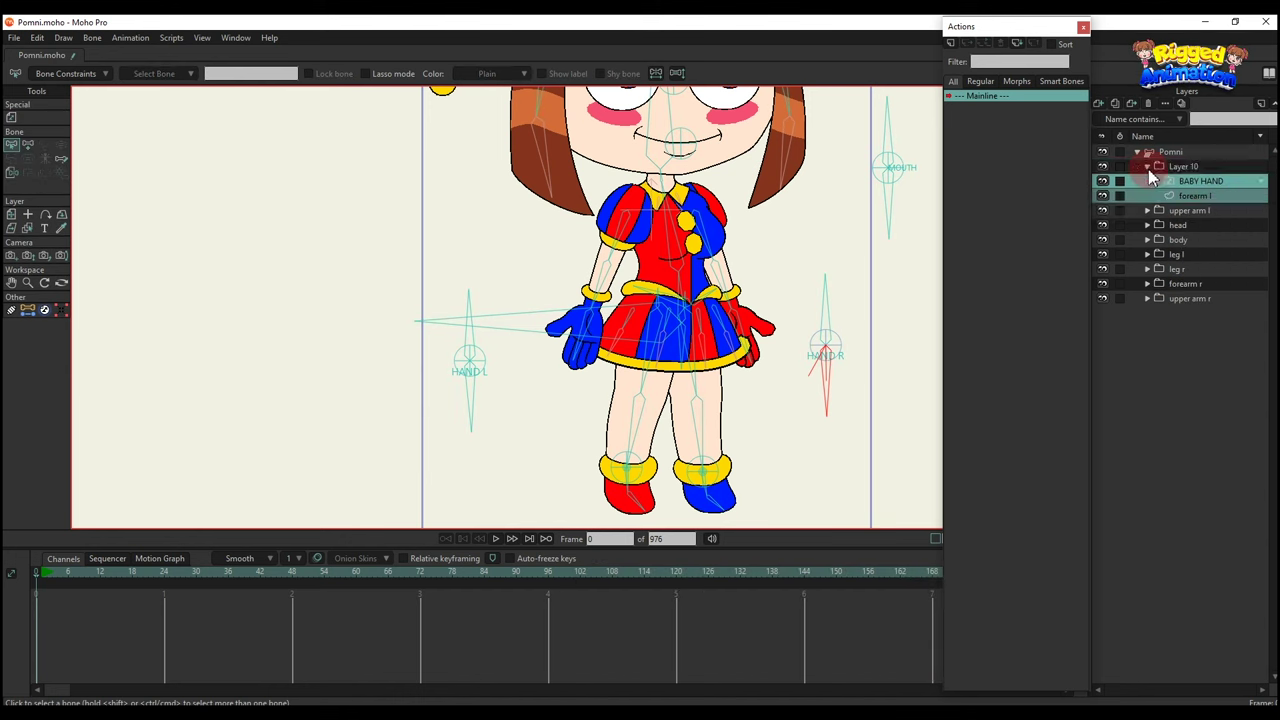
left_click(1150, 167)
double_click(1190, 168)
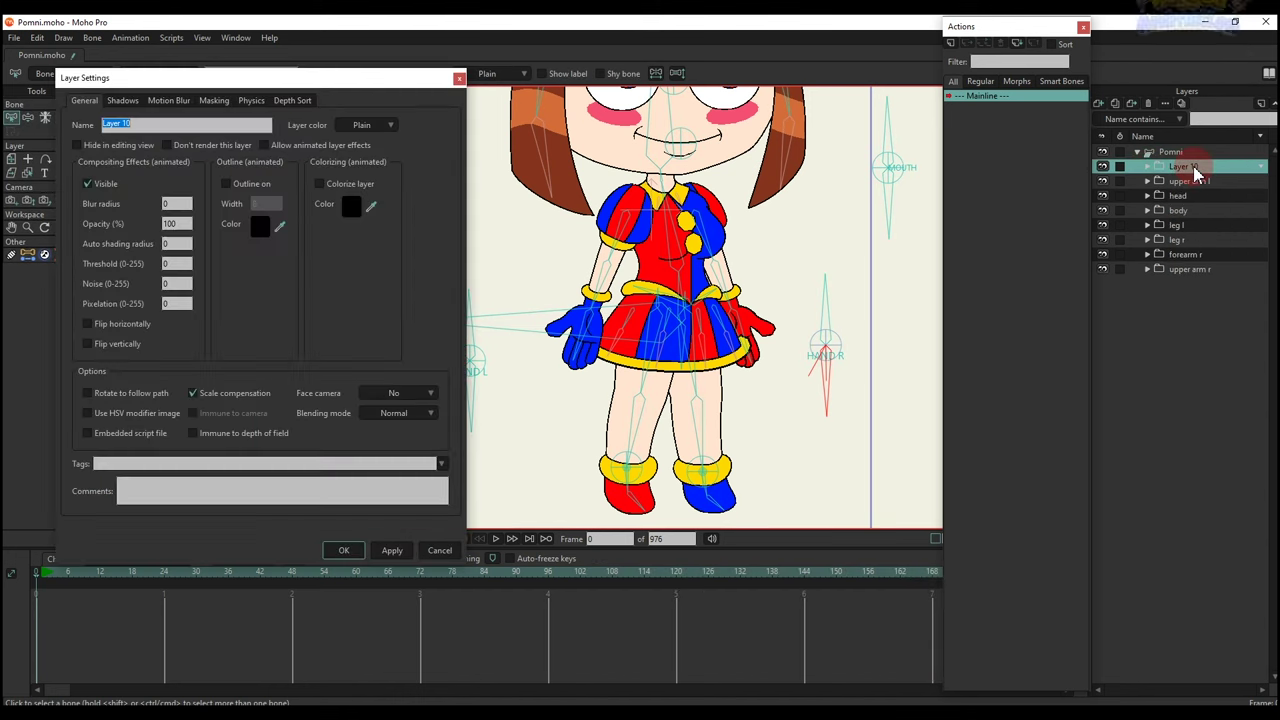
type("forearm l")
key("Return")
Expand the forearm l group and add a patch layer for the forearm l layer inside it.
left_click(1148, 166)
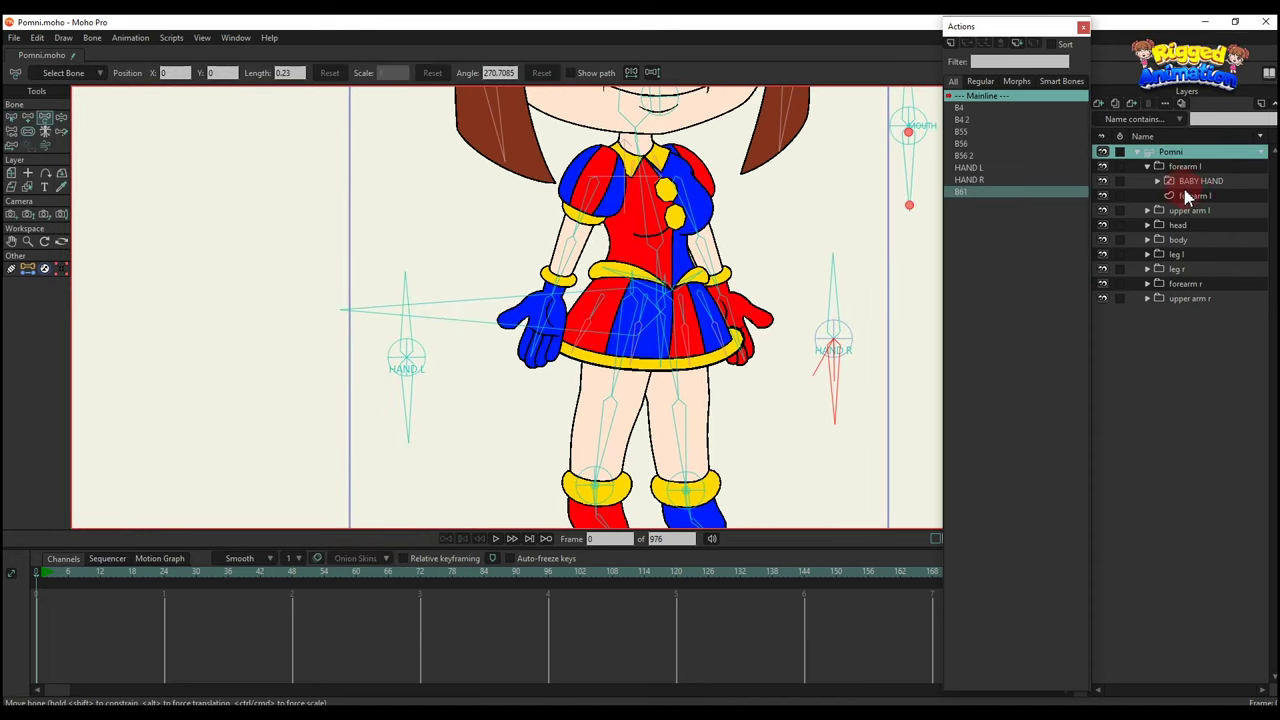
left_click(1190, 195)
left_click(1098, 108)
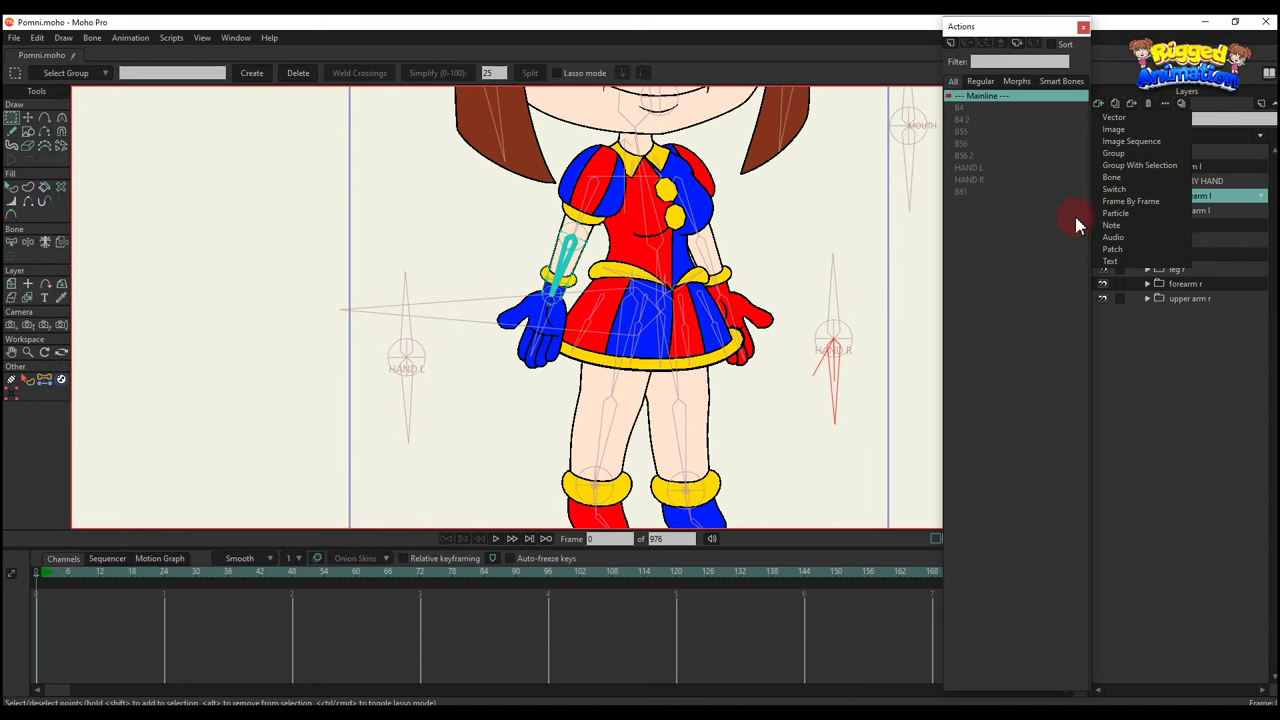
left_click(515, 223)
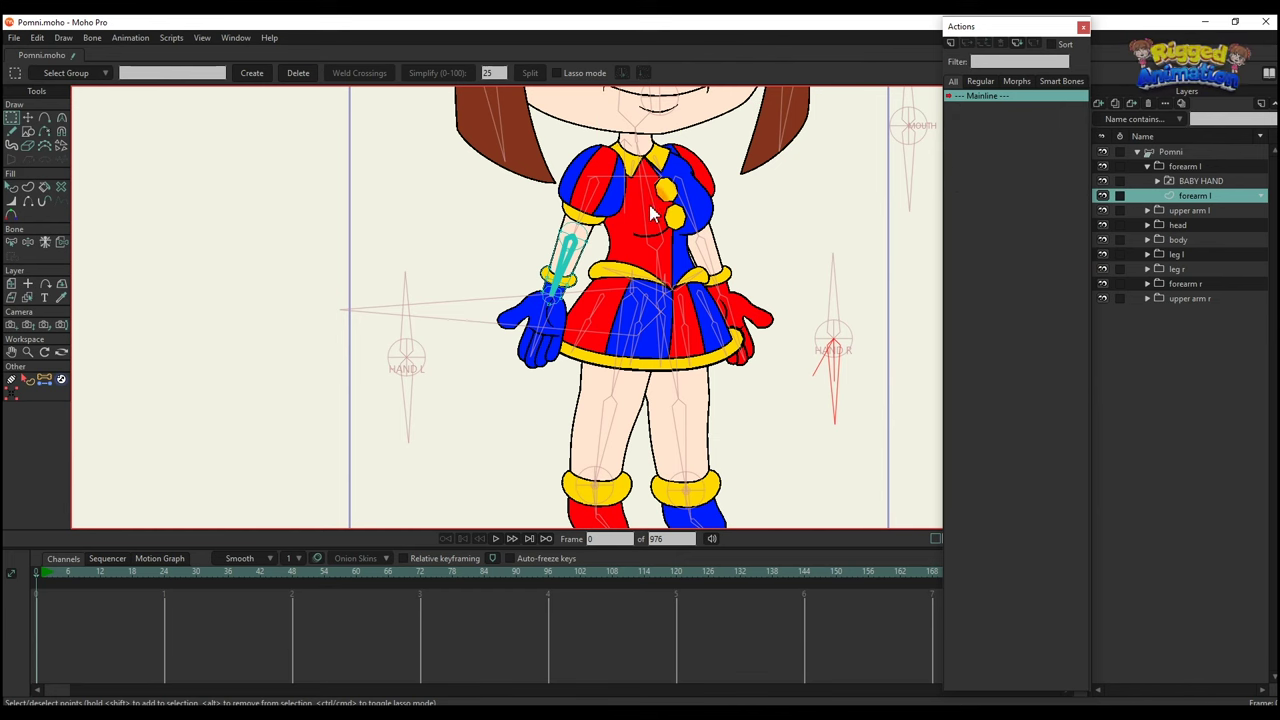
left_click(808, 432)
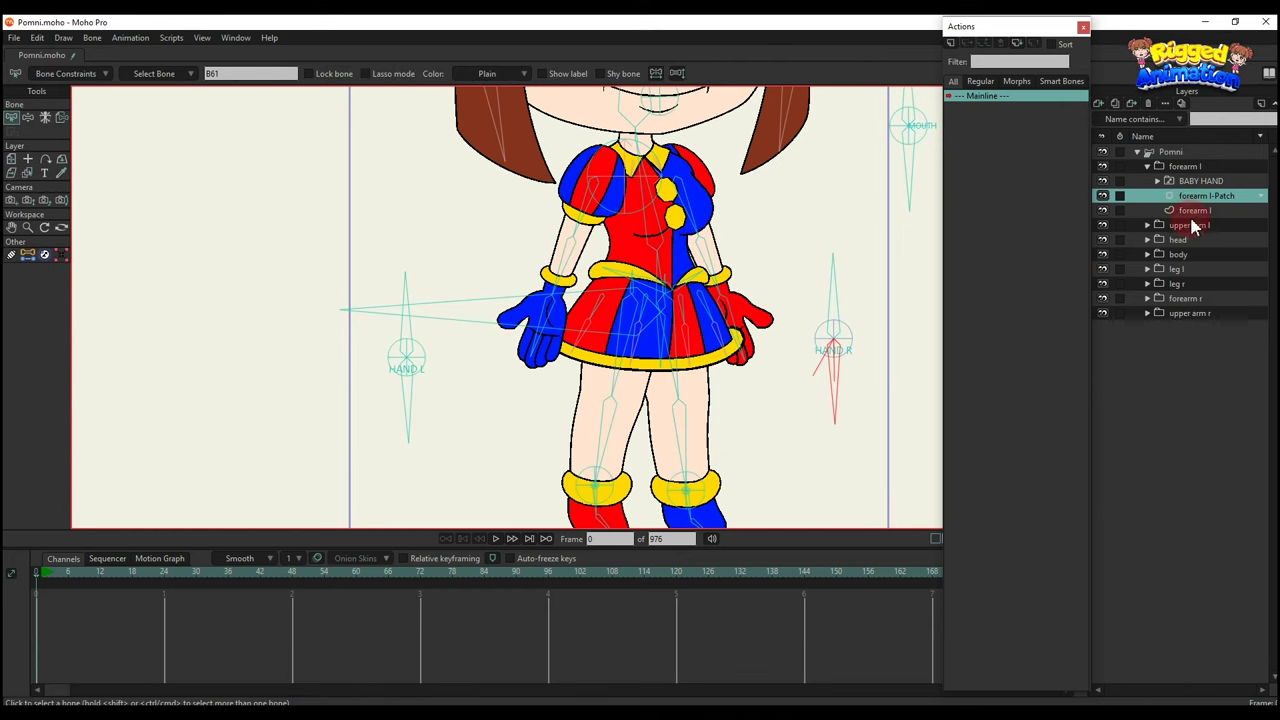
Move the forearm patch into the upper arm l group, place it over the left elbow and scale it to about 0.75.
left_click(1148, 225)
left_click_drag(1203, 200, 1206, 251)
left_click_drag(562, 300, 595, 248)
scroll(567, 307, "up", 3)
left_click_drag(666, 341, 598, 276)
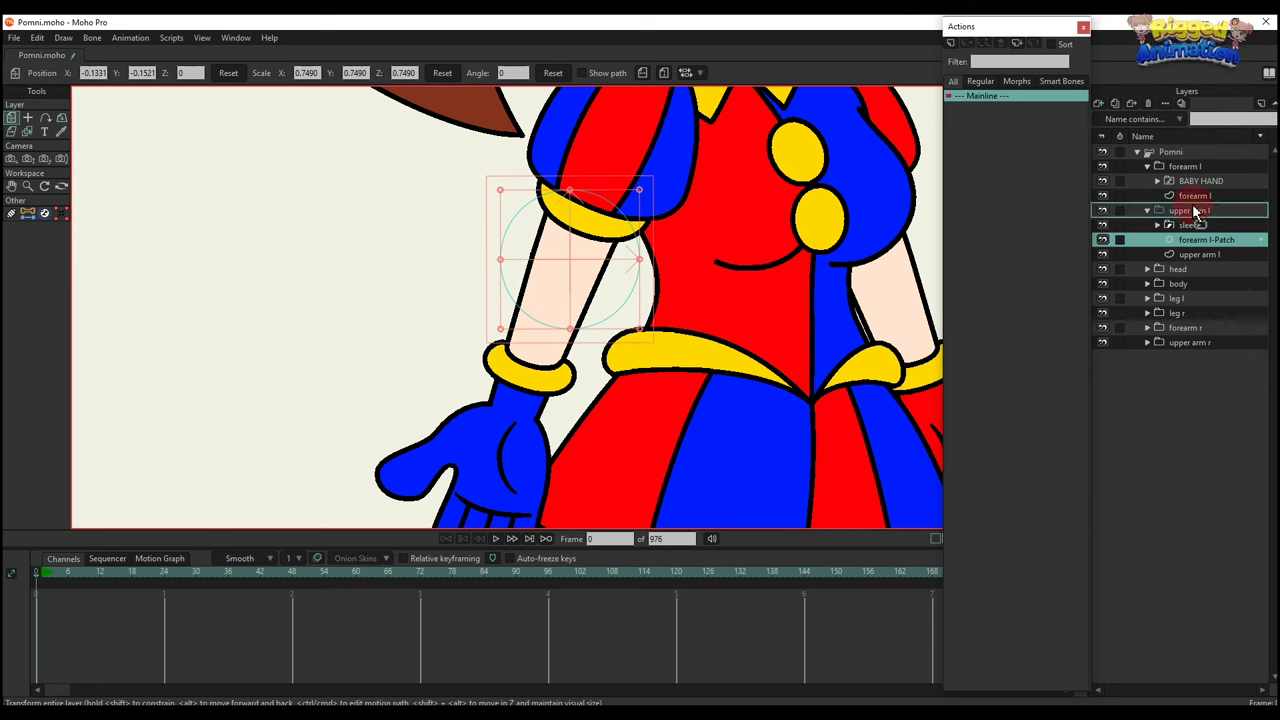
Move the forearm patch out to just above the upper arm l group, recenter it on the elbow and shrink it to about the arm's width.
left_click_drag(1197, 213, 1197, 211)
scroll(580, 271, "up", 4)
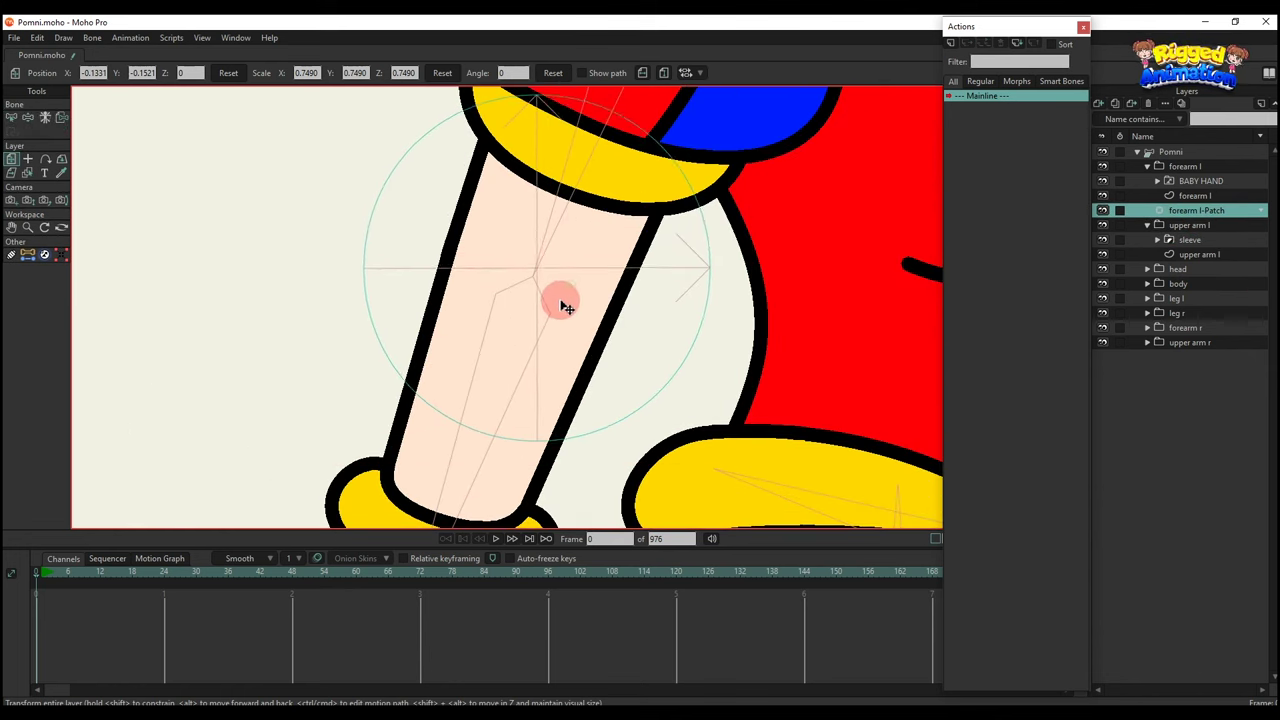
left_click_drag(561, 301, 603, 333)
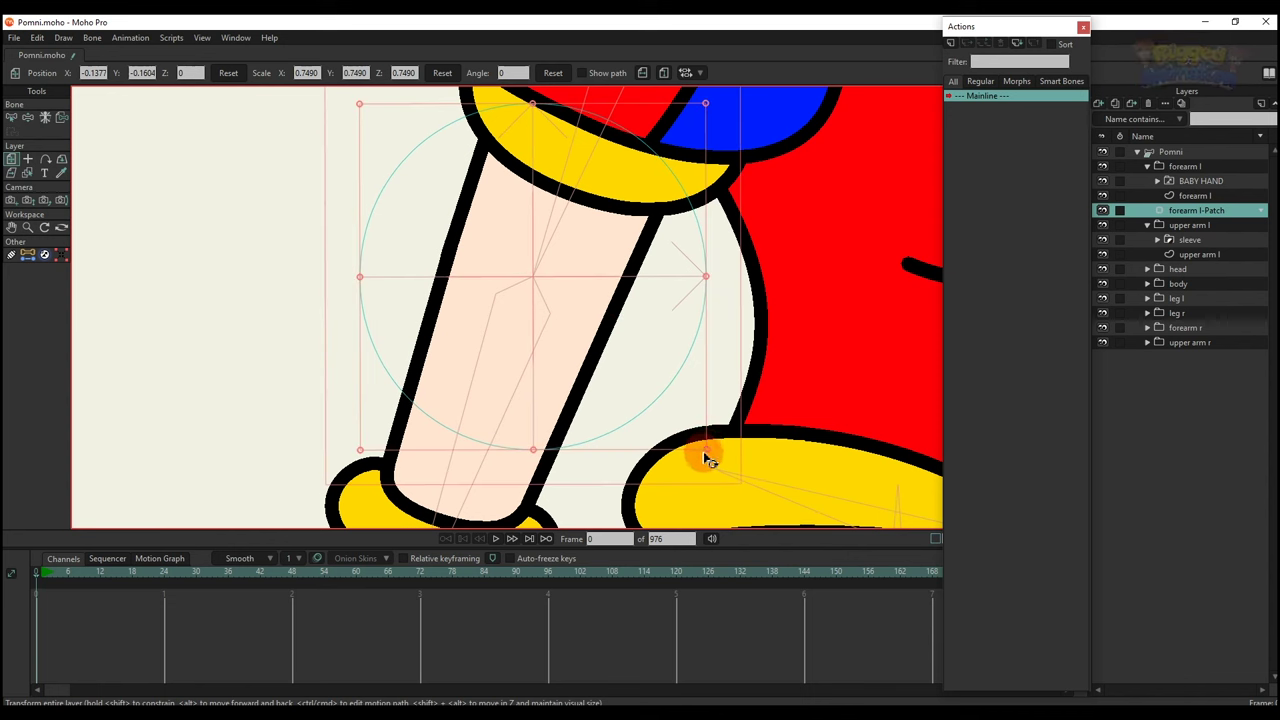
left_click_drag(707, 455, 640, 380)
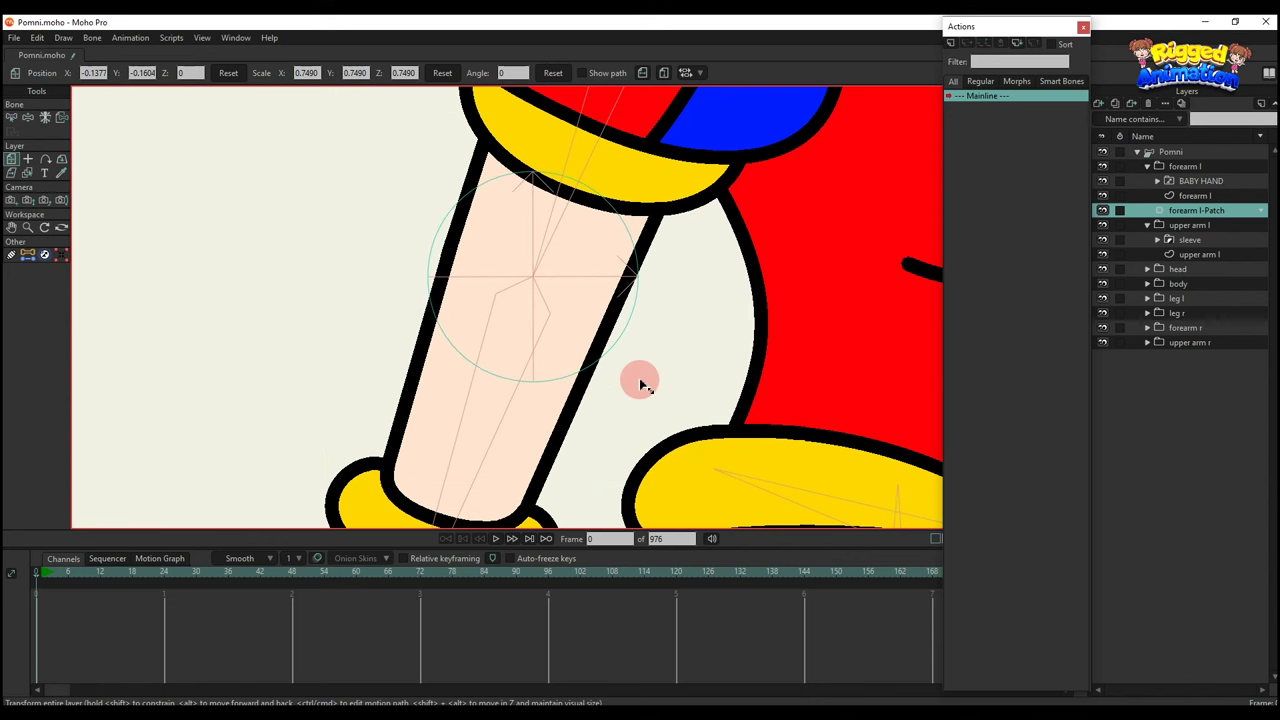
Bind the forearm patch to the left upper-arm bone and move it between the sleeve and upper arm l layers in the upper arm l group.
scroll(437, 317, "down", 2)
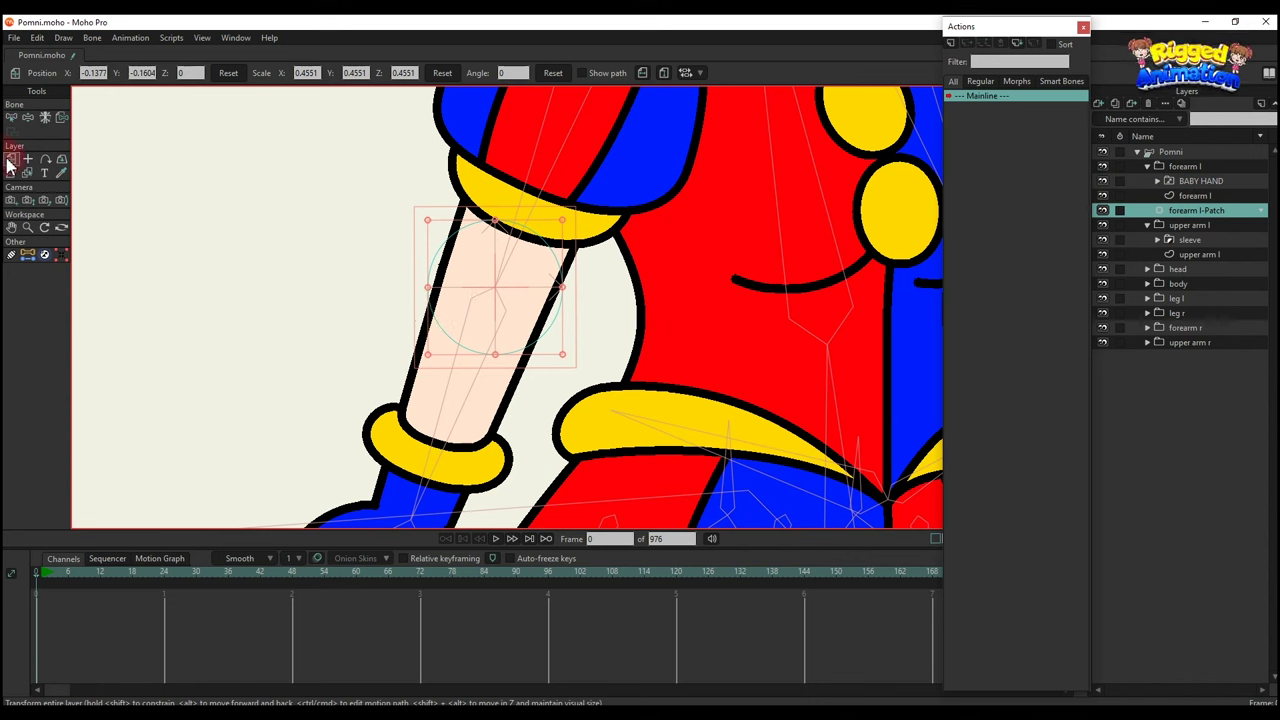
left_click(61, 118)
scroll(686, 266, "down", 1)
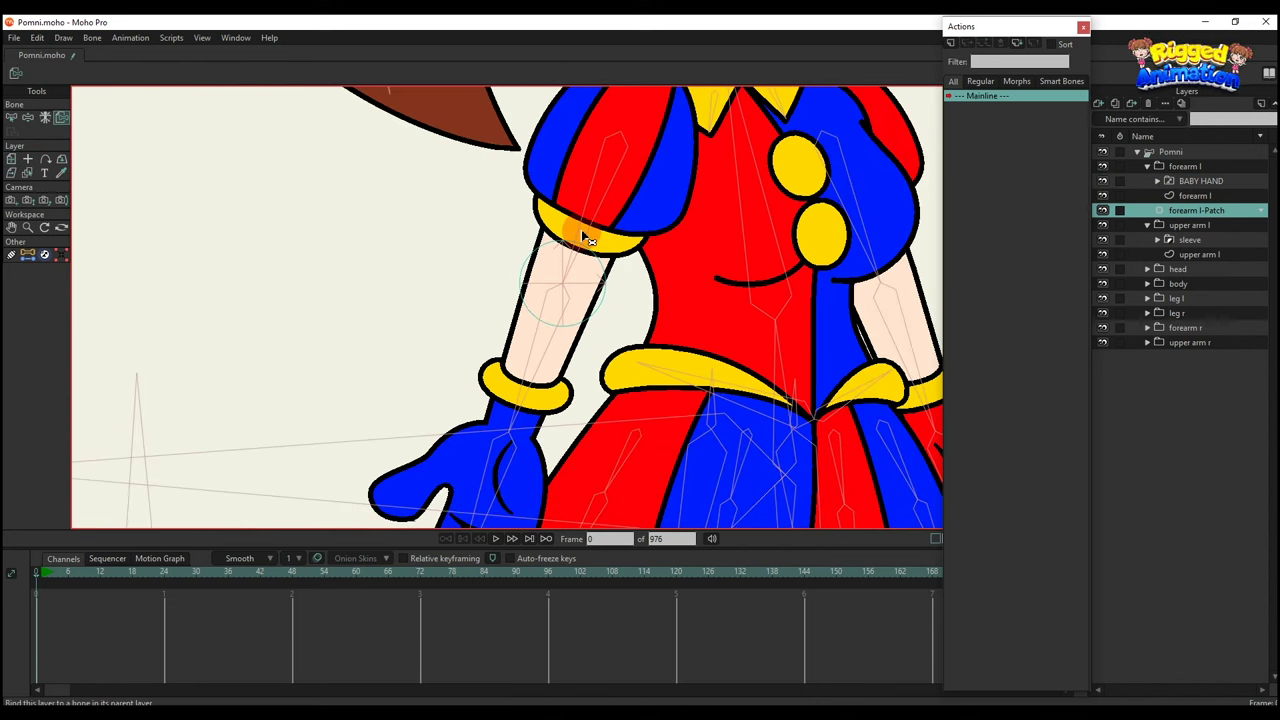
left_click_drag(1212, 255, 1203, 251)
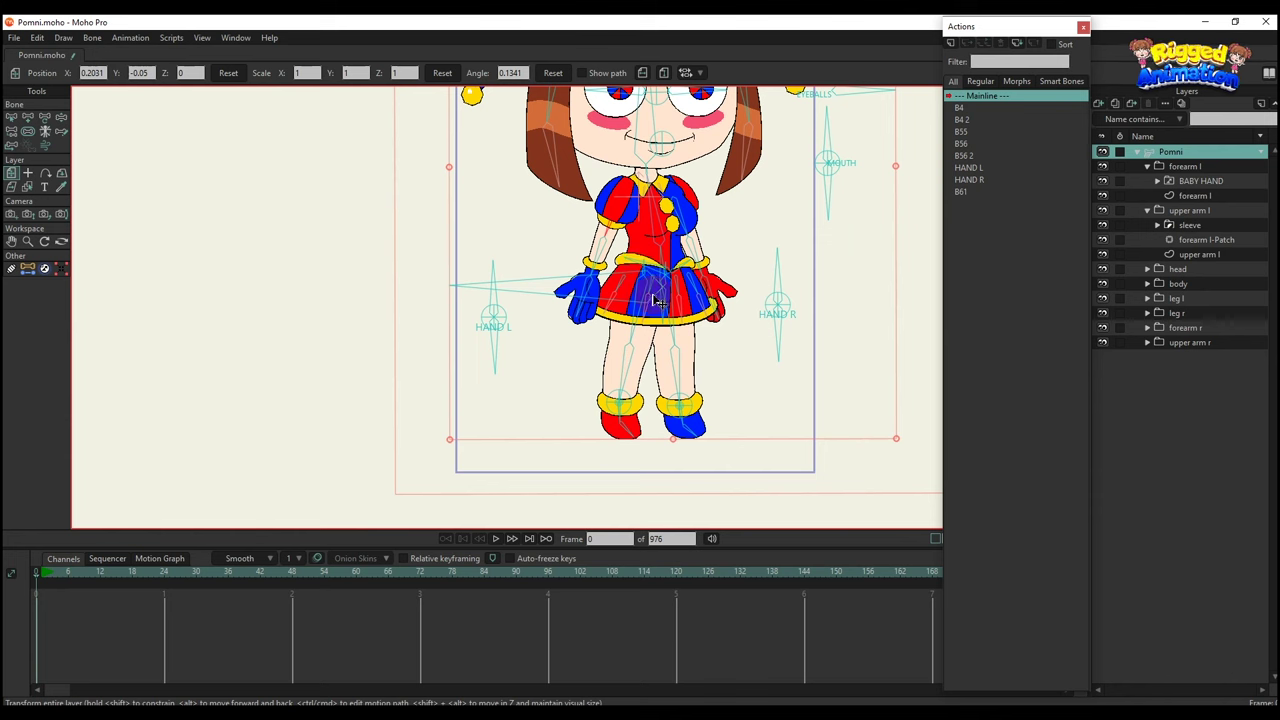
Go to frame 7 of the Pomni rig and test-rotate the lower control bone of HAND R.
left_click_drag(654, 298, 660, 346)
key("t")
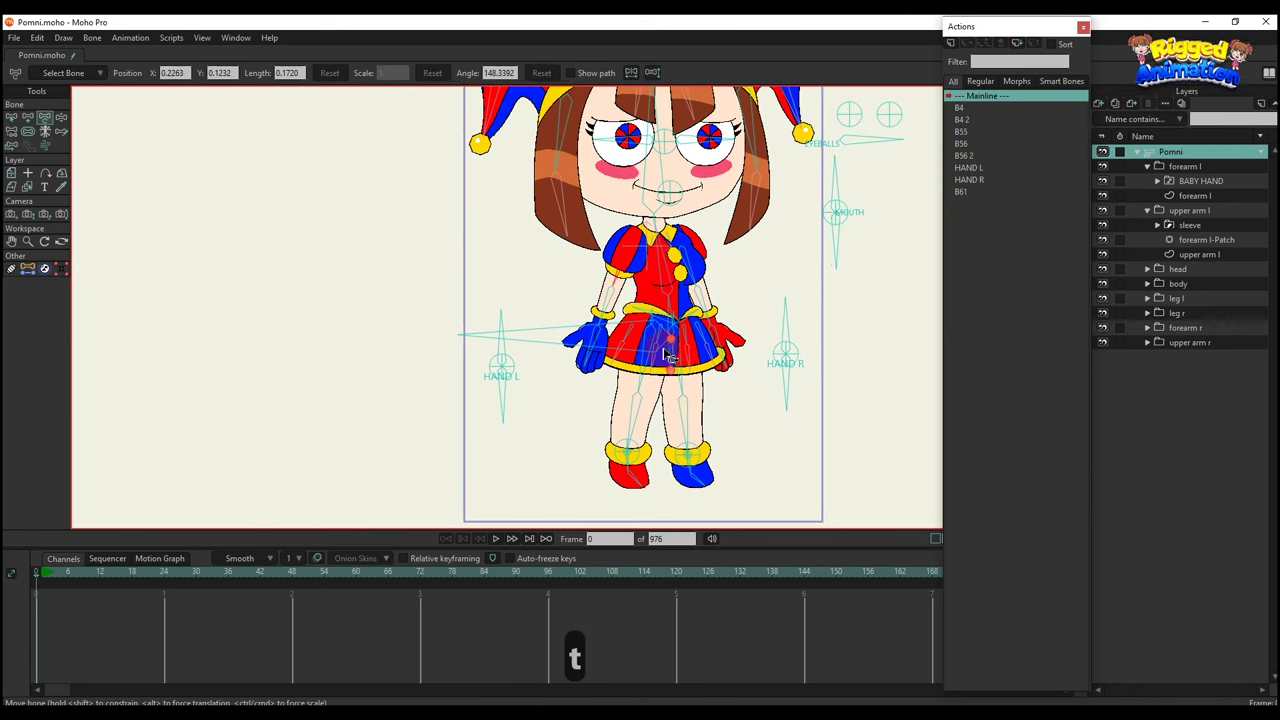
scroll(614, 350, "up", 1)
left_click(893, 322)
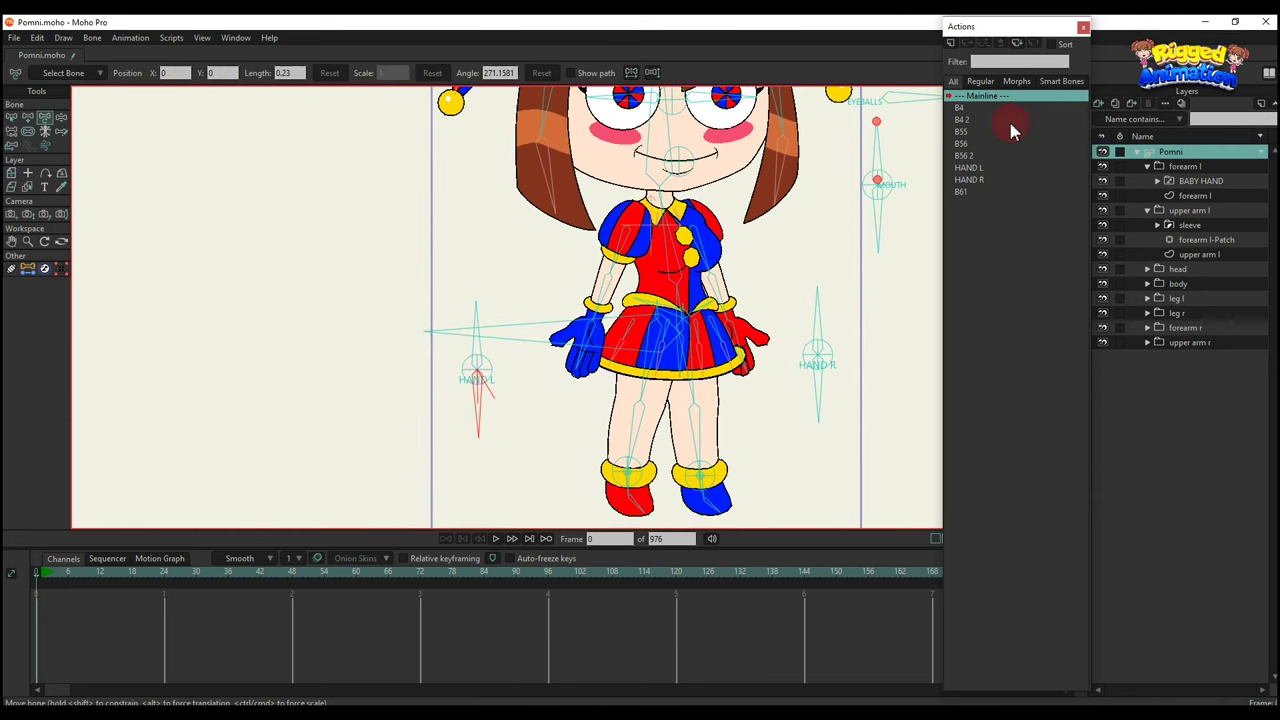
left_click(818, 393)
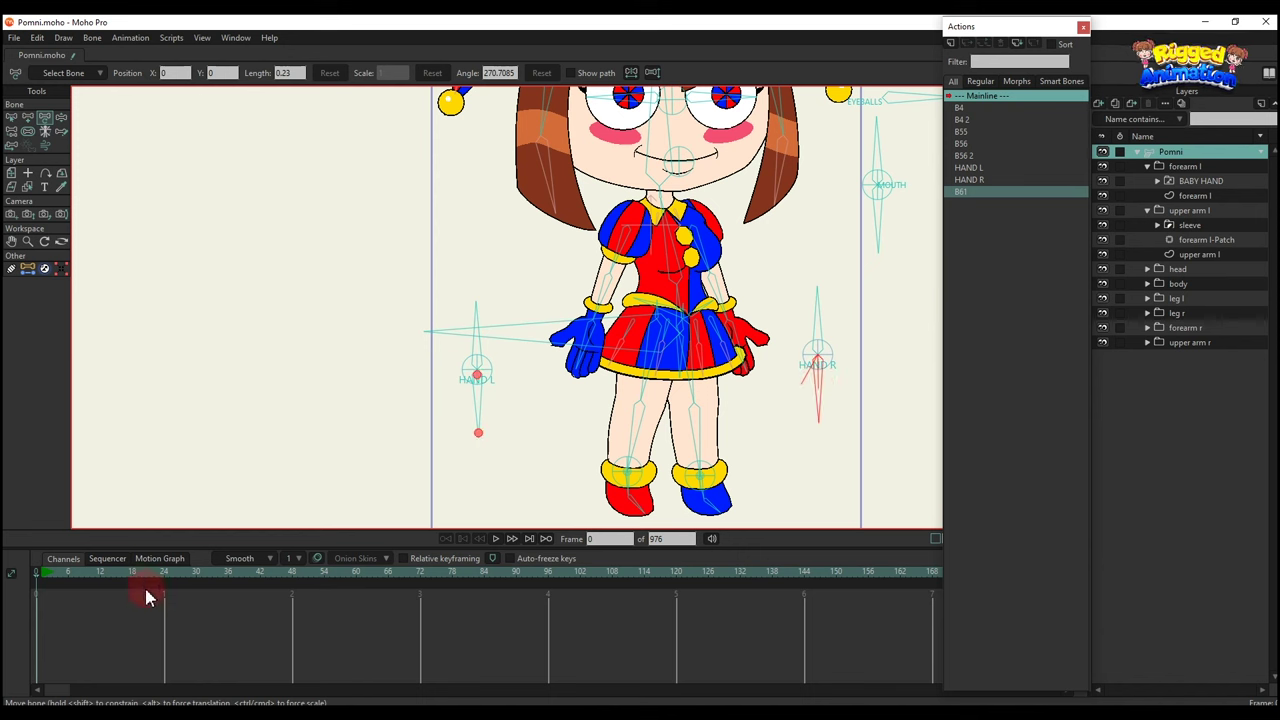
left_click(73, 577)
key("t")
left_click_drag(828, 387, 786, 408)
Raise the right forearm and hand beside the face to test the bend, and delete the test keyframes.
scroll(702, 284, "up", 2)
left_click_drag(724, 294, 740, 202)
scroll(698, 265, "up", 4)
scroll(686, 272, "down", 5)
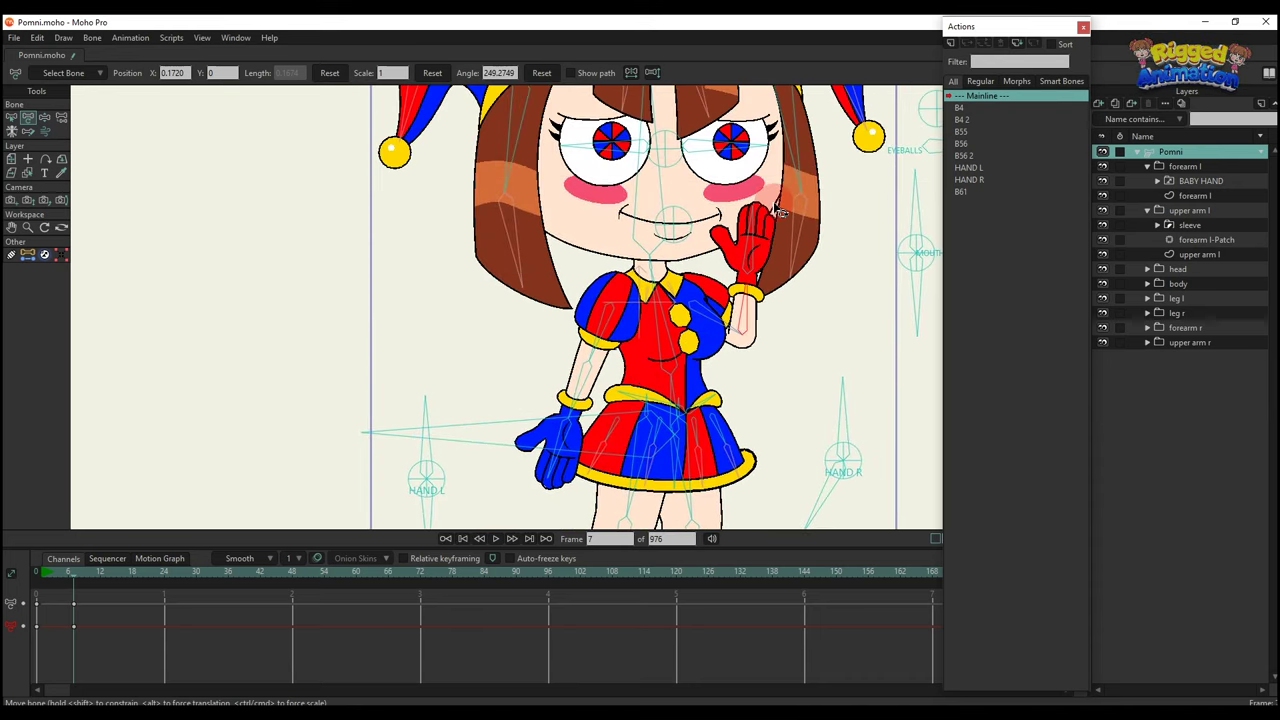
scroll(723, 208, "up", 3)
left_click_drag(757, 306, 727, 424)
left_click_drag(127, 662, 9, 500)
key("BackSpace")
scroll(507, 368, "down", 2)
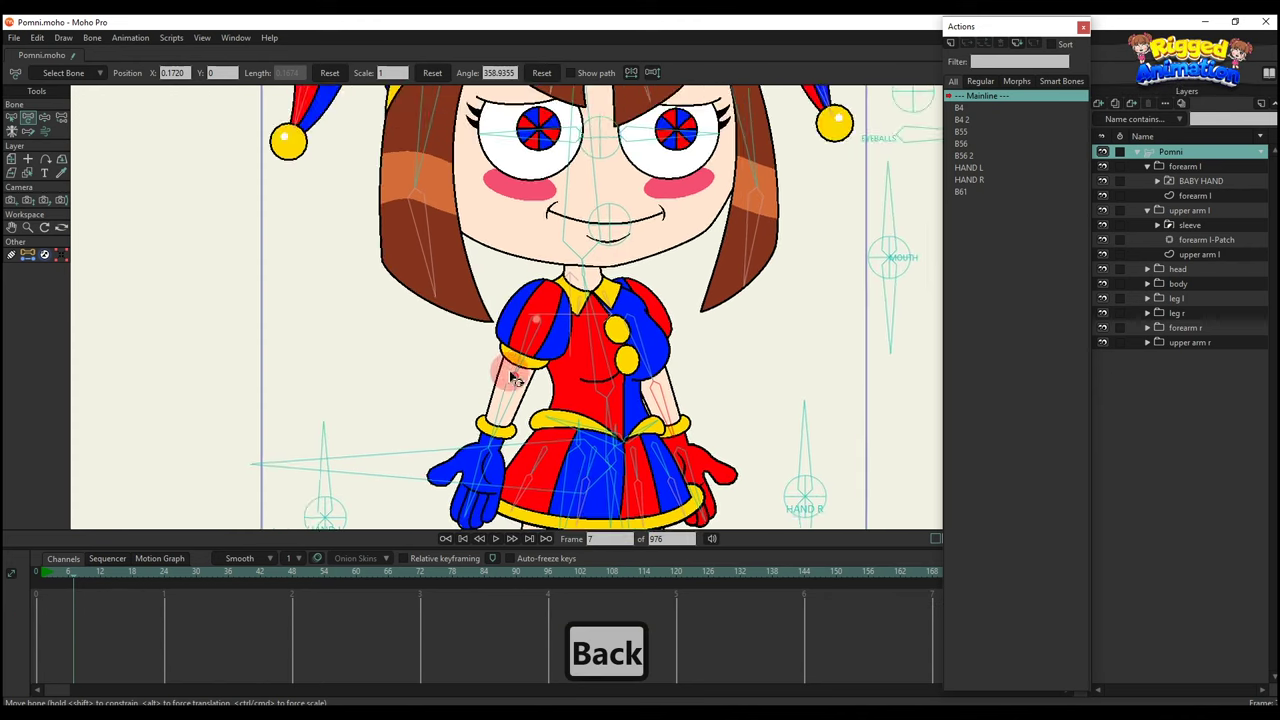
Create a smart bone action for the lower HAND L control bone and rotate the bone toward the body at frame 24.
left_click_drag(523, 306, 533, 256)
left_click_drag(350, 511, 345, 454)
left_click(334, 461)
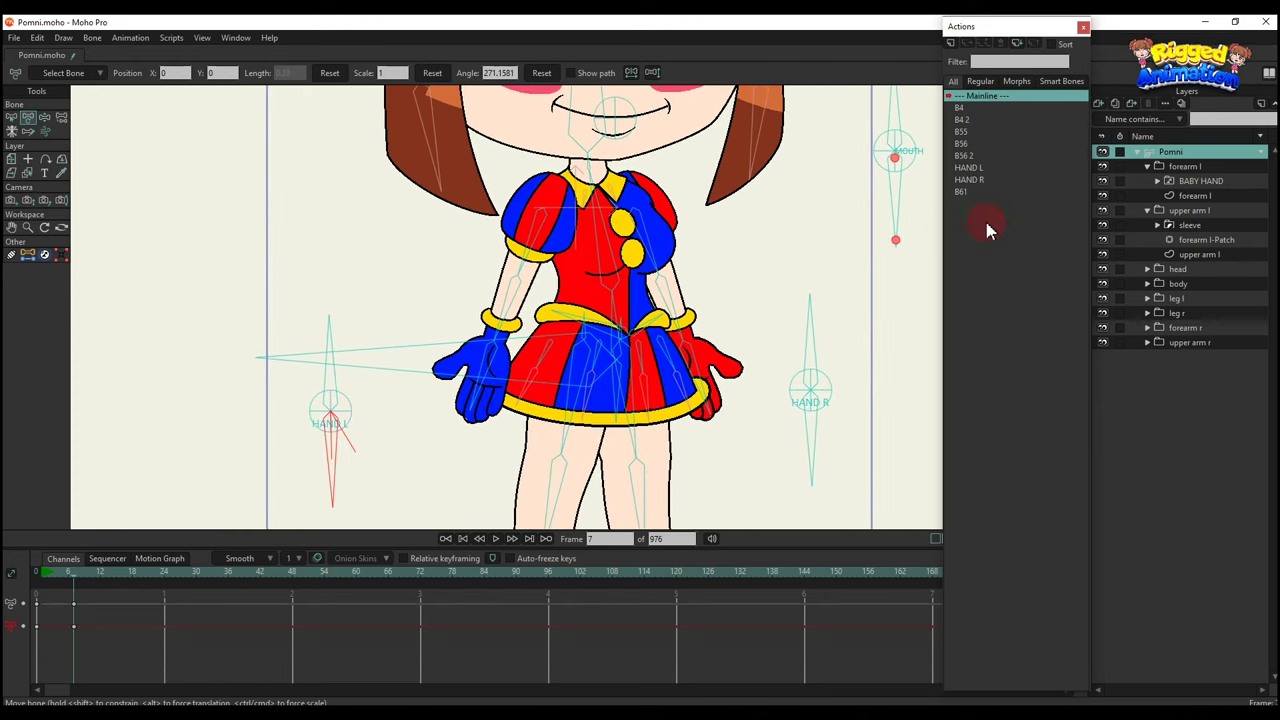
left_click(950, 45)
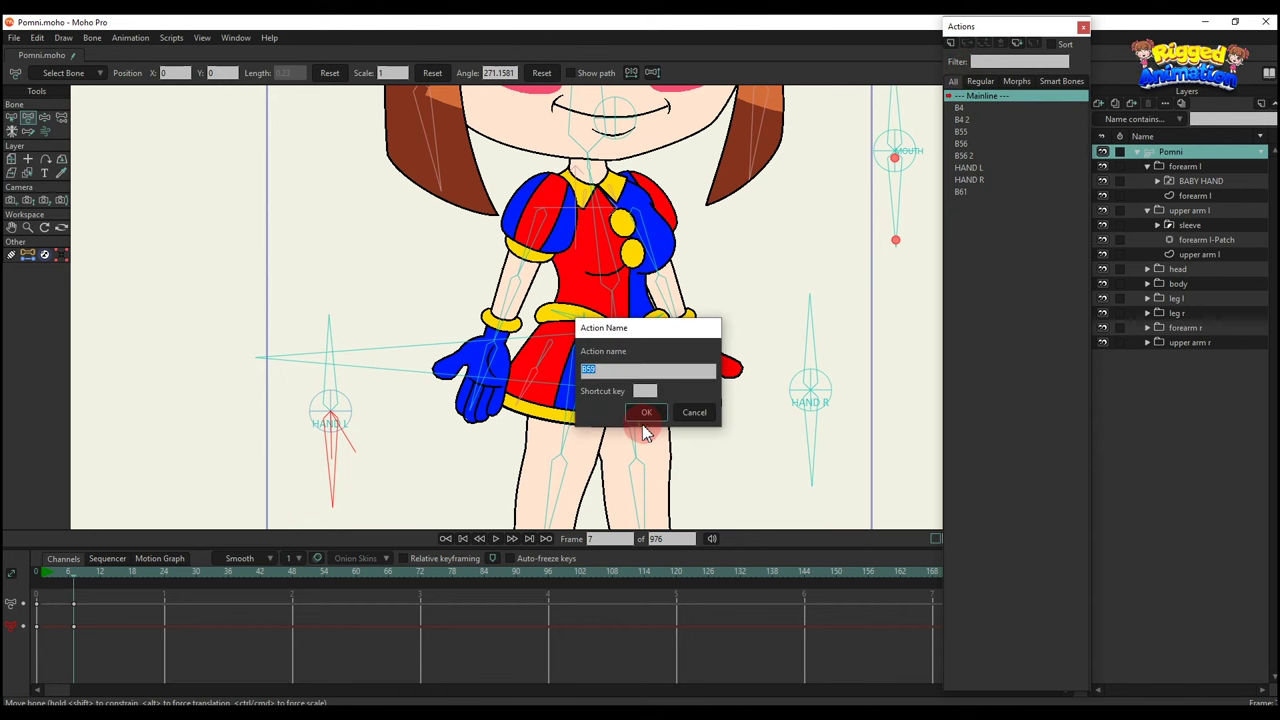
left_click(646, 415)
left_click(203, 540)
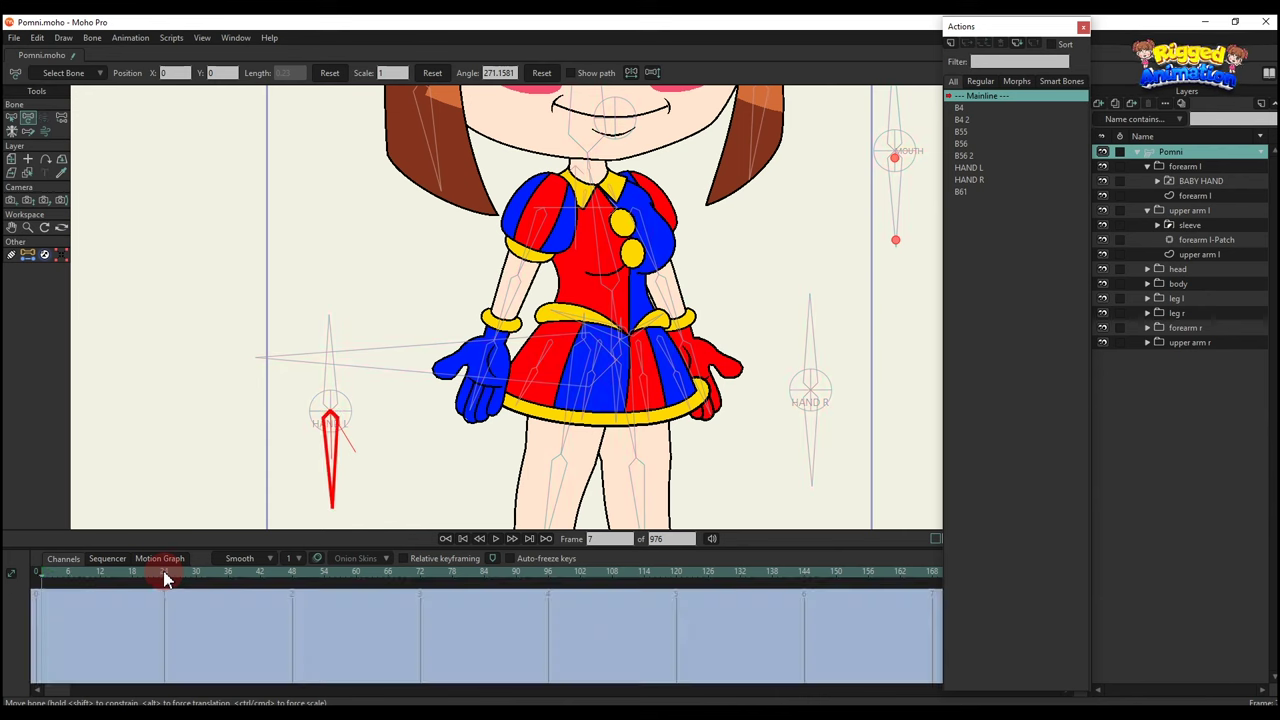
left_click_drag(309, 491, 372, 489)
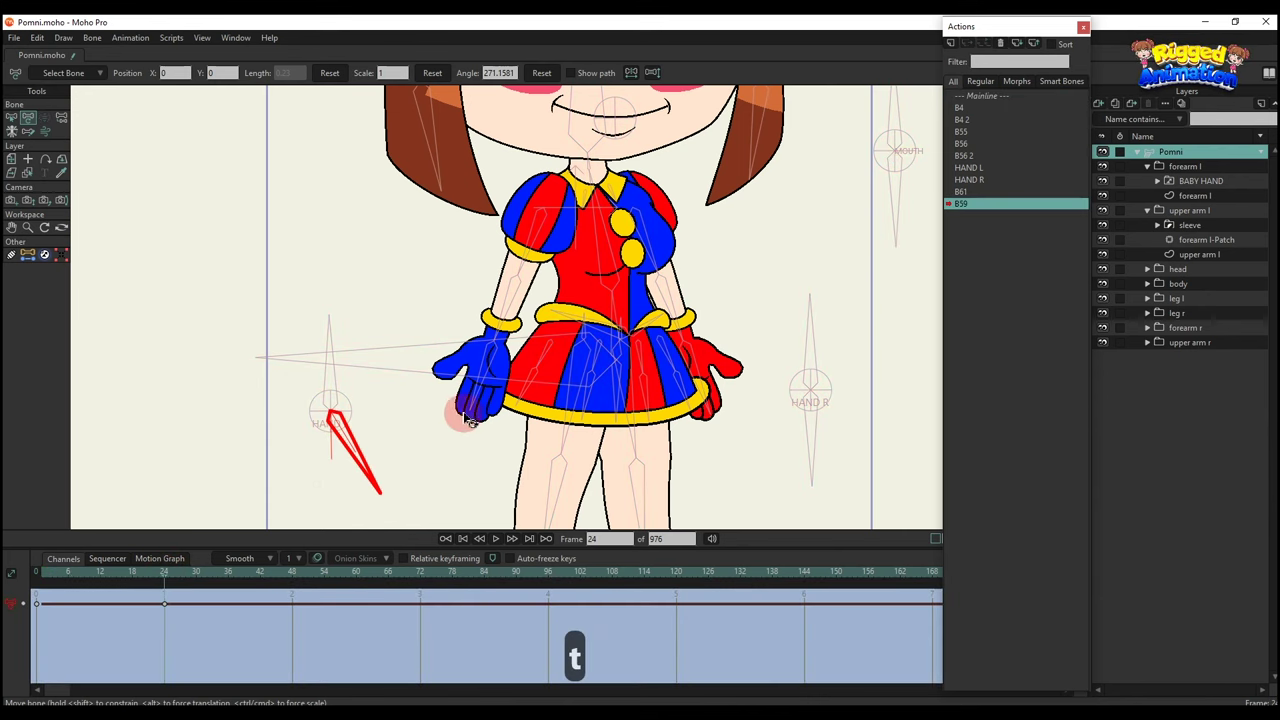
Inside the action, collapse the left arm groups, move the forearm l group directly below leg r, and return to the mainline.
left_click(1148, 167)
left_click(1148, 182)
left_click(1192, 167)
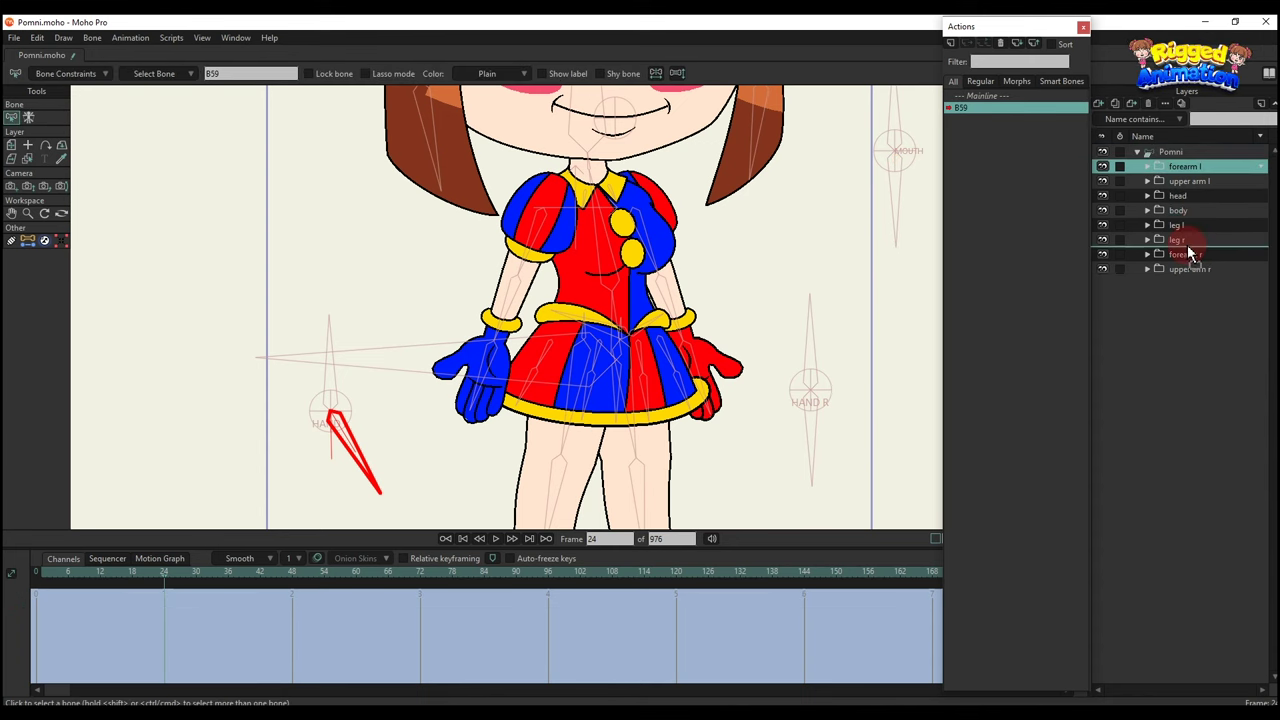
left_click_drag(1187, 244, 1187, 245)
left_click(979, 100)
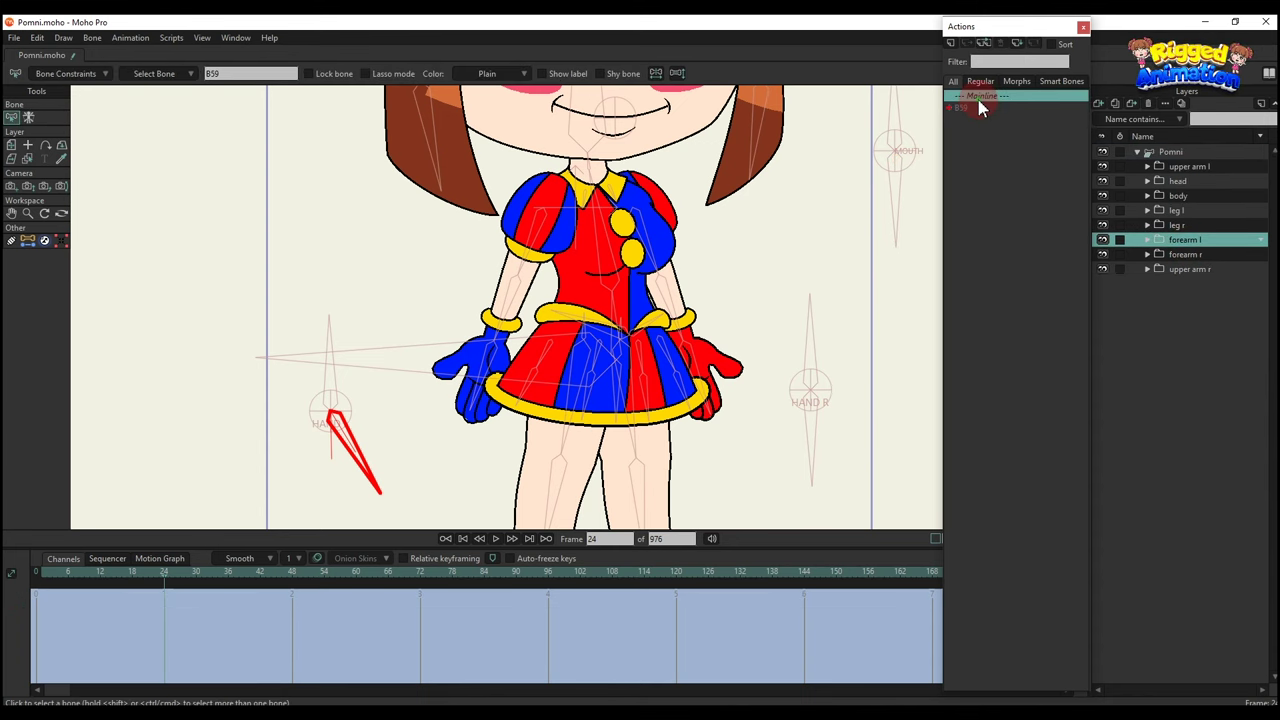
double_click(979, 101)
On frame 7 of the Pomni rig, rotate the lower HAND R control and bend the right arm across the waist.
left_click(1178, 153)
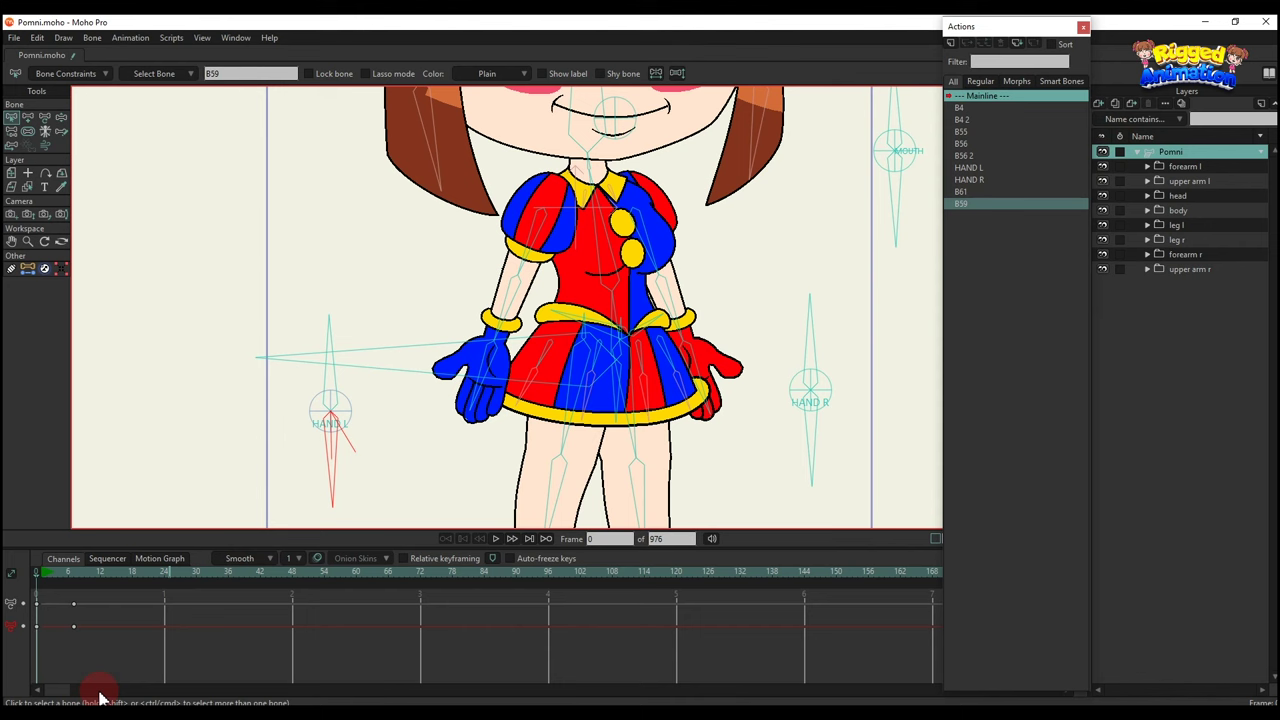
left_click(72, 571)
key("t")
left_click_drag(816, 432, 703, 383)
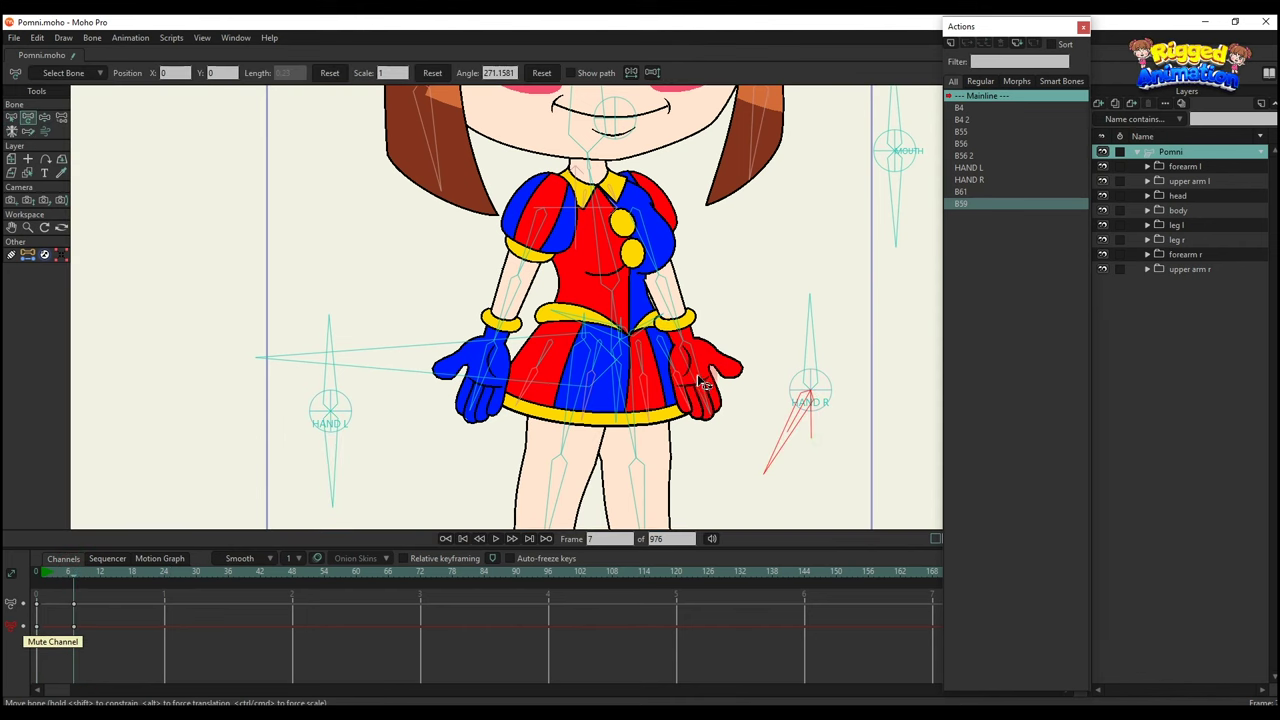
left_click(727, 400)
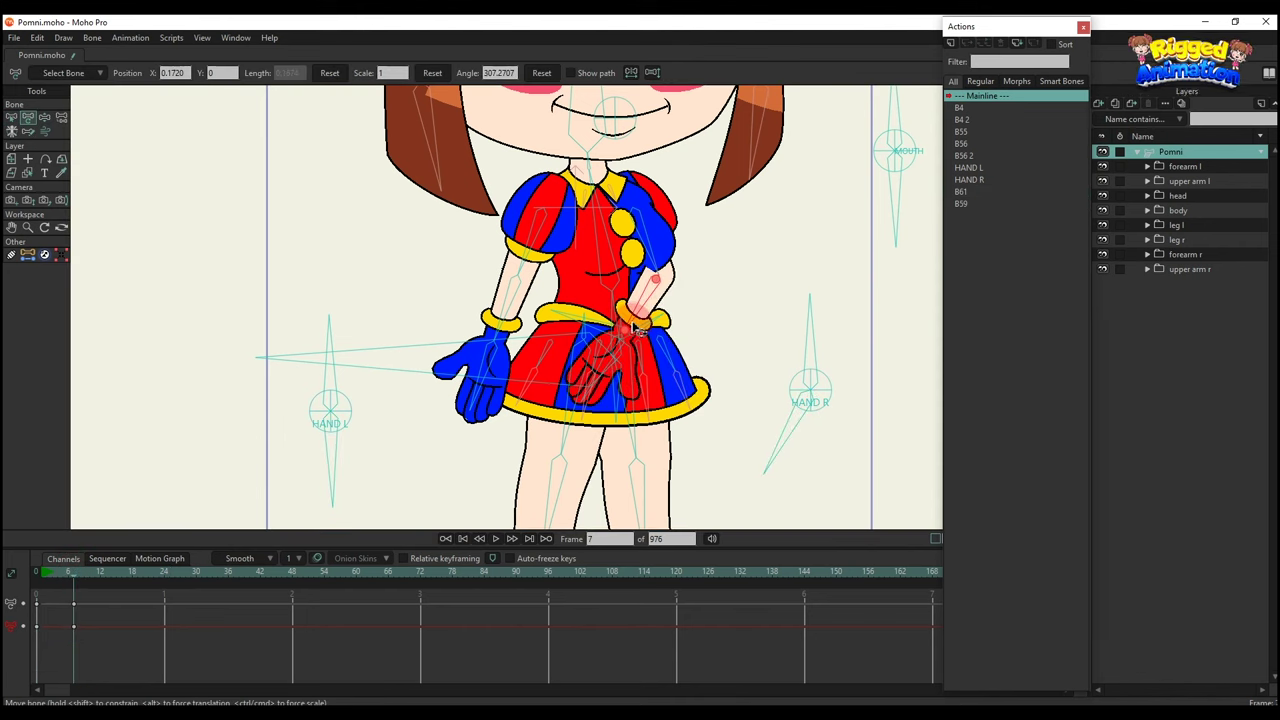
left_click(781, 433)
left_click_drag(781, 433, 705, 375)
mouse_move(648, 296)
left_mouse_down()
mouse_move(642, 285)
mouse_move(660, 340)
mouse_move(655, 305)
left_mouse_up()
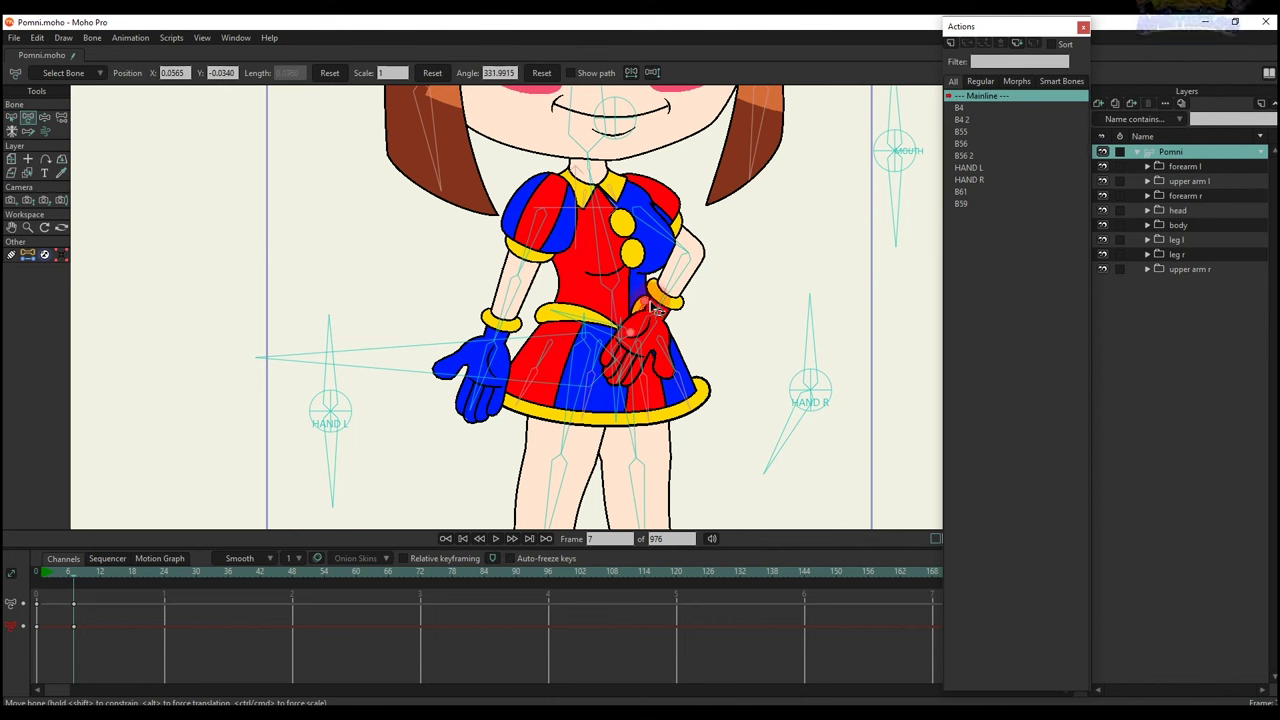
left_click_drag(669, 287, 650, 280)
Bend the left arm inward and swing the lower HAND R and HAND L controls so both hands tuck behind the body.
left_click_drag(502, 308, 566, 319)
left_click_drag(772, 442, 869, 421)
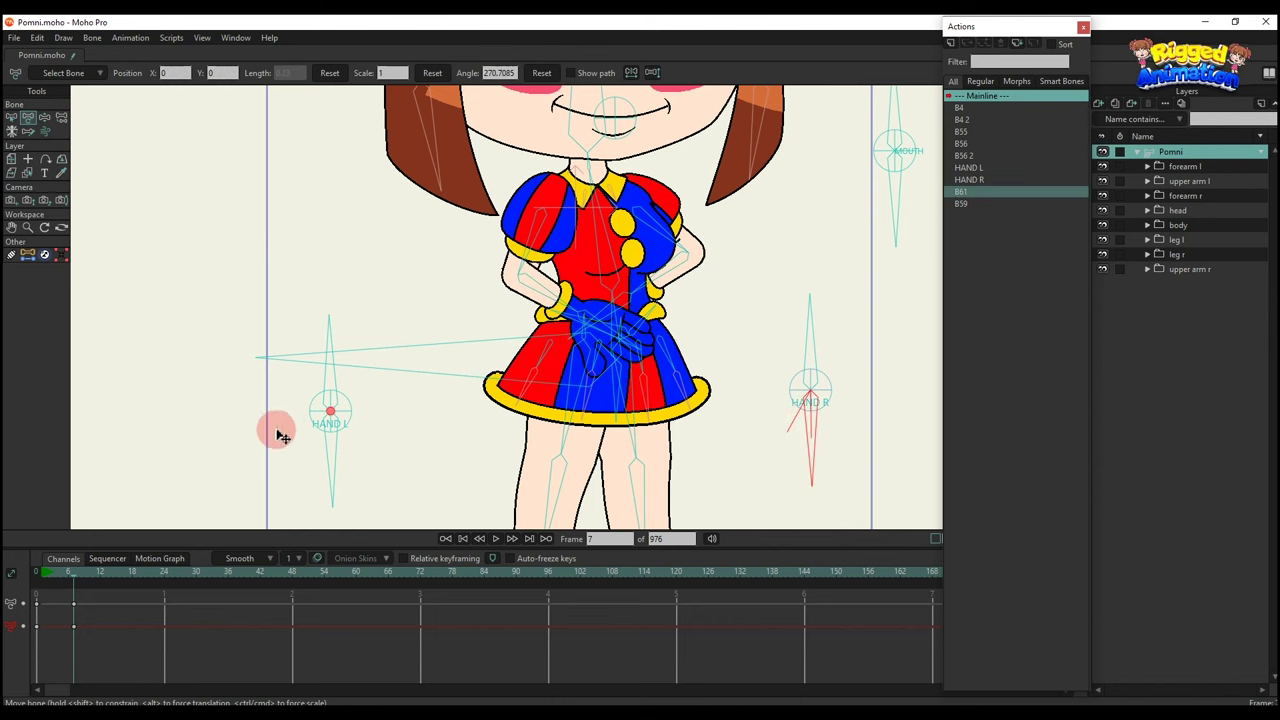
left_click_drag(337, 480, 551, 309)
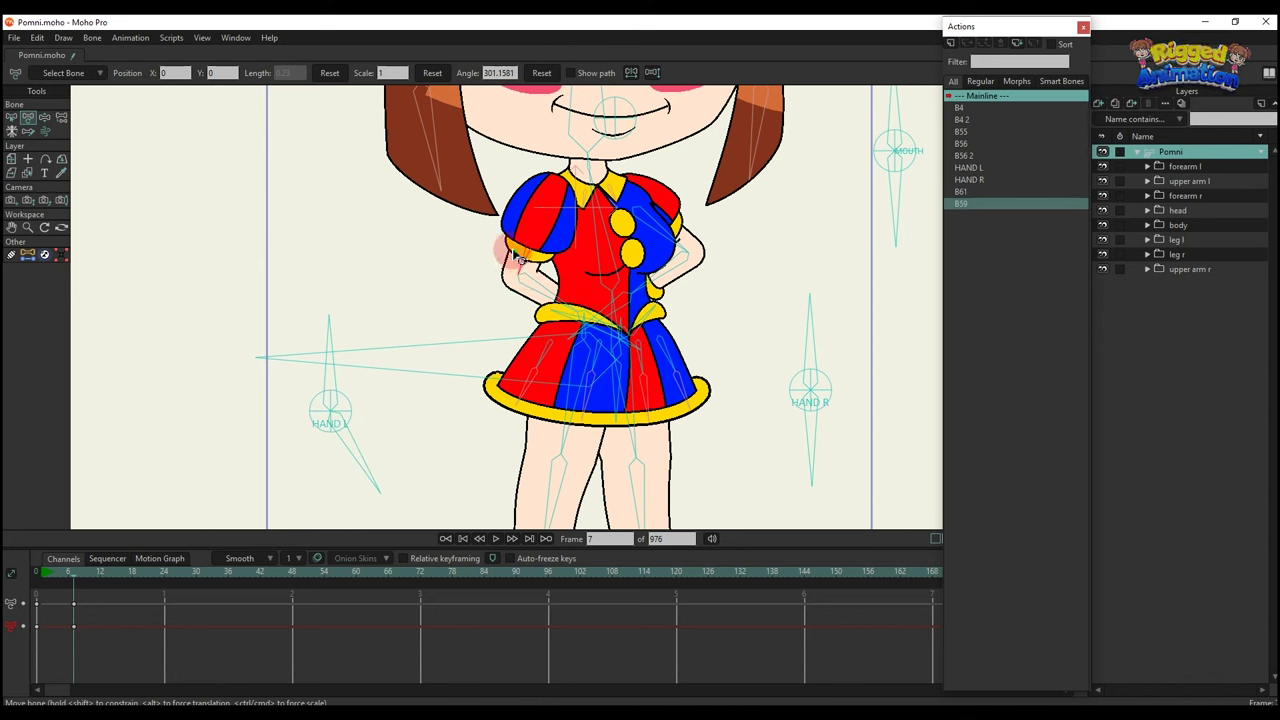
left_click_drag(515, 257, 509, 254)
left_click_drag(685, 240, 668, 264)
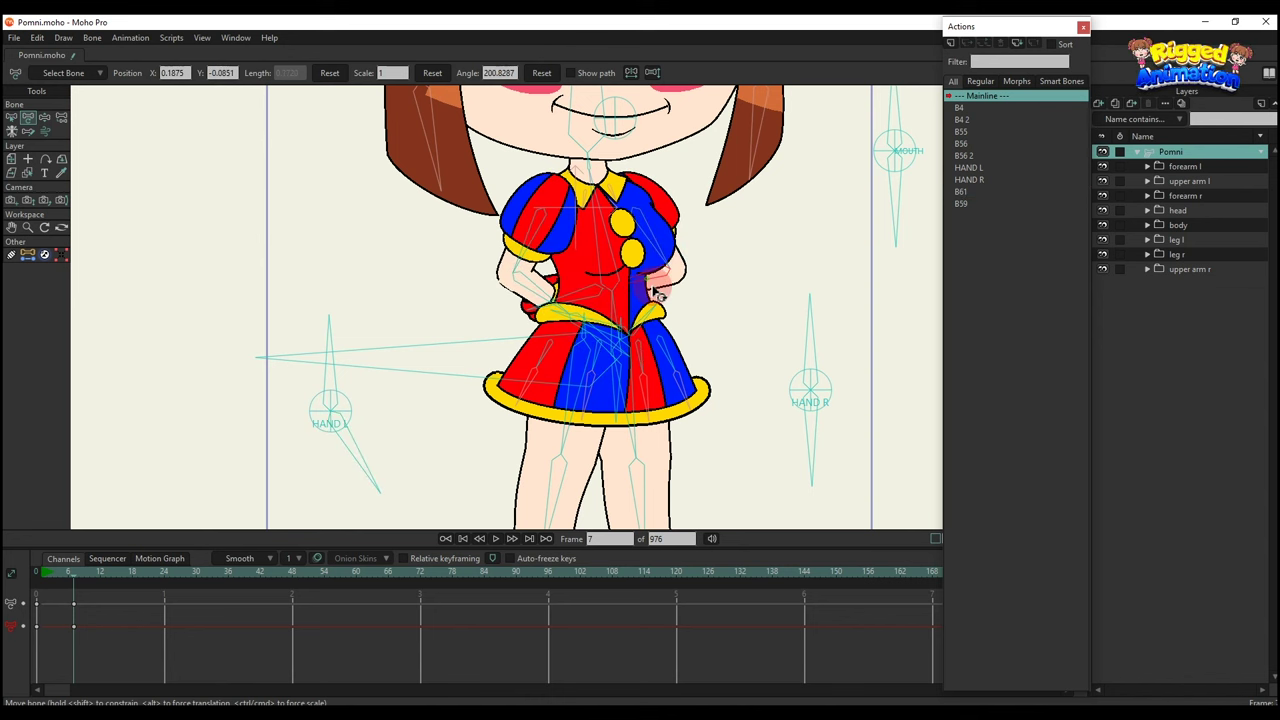
scroll(643, 303, "down", 4)
scroll(639, 312, "up", 2)
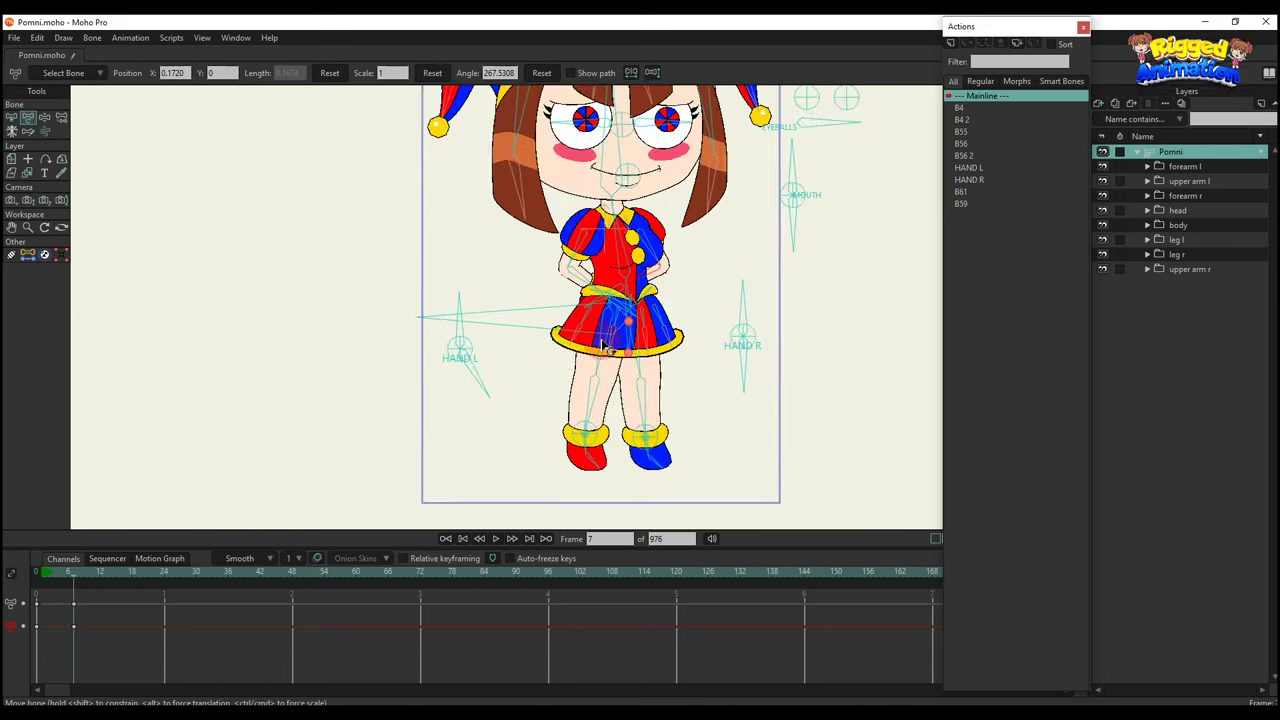
scroll(548, 339, "up", 2)
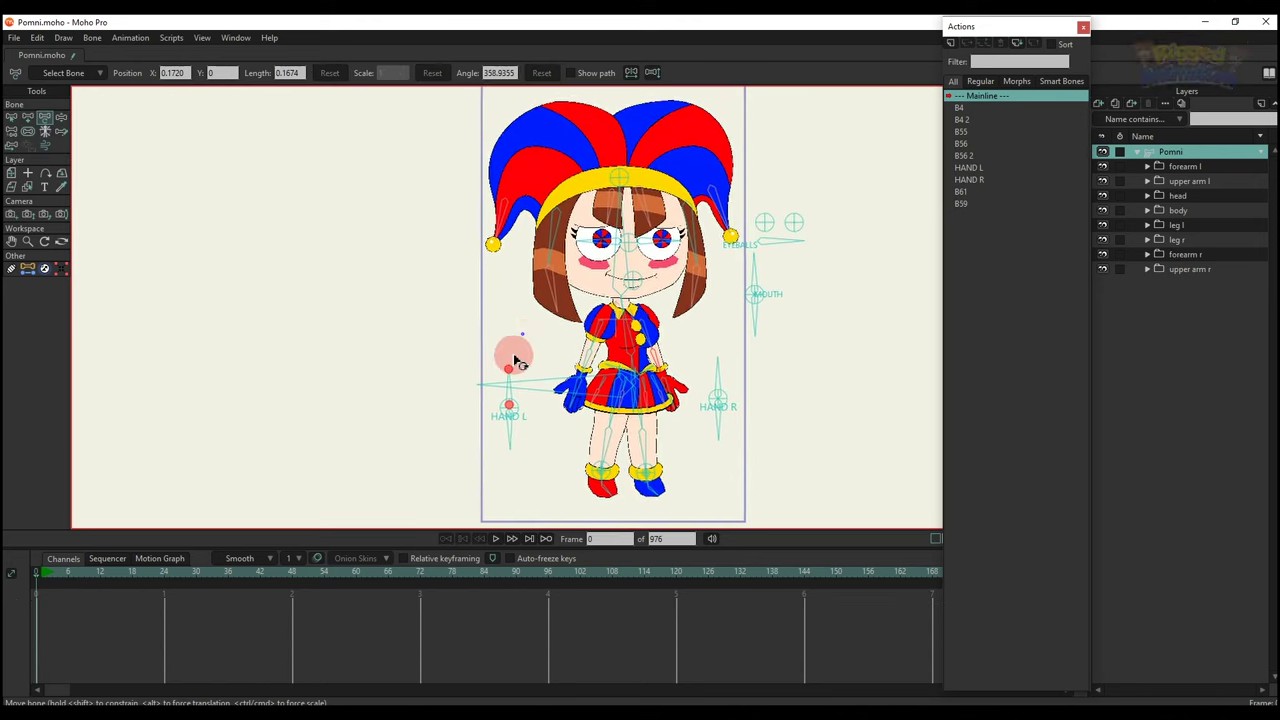
Add a point bone above the hat and another up beside it, with four bones radiating up, down, left and right from the second.
scroll(616, 213, "up", 4)
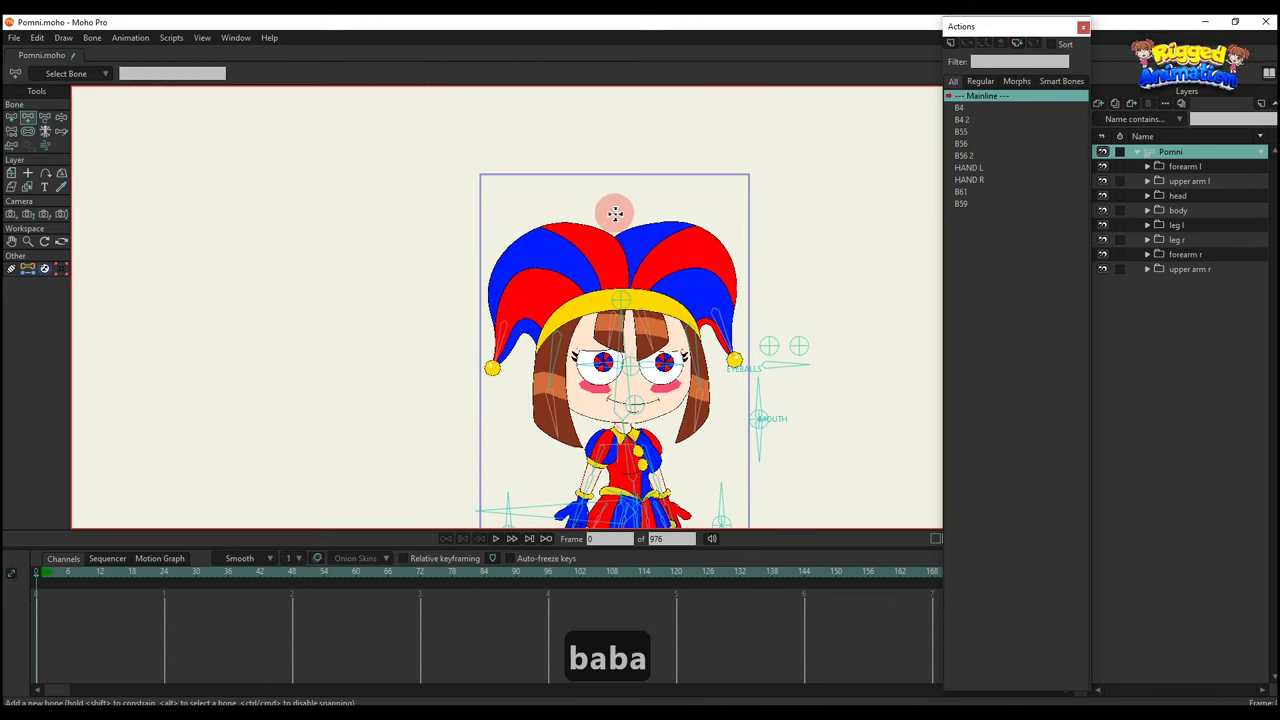
key("t")
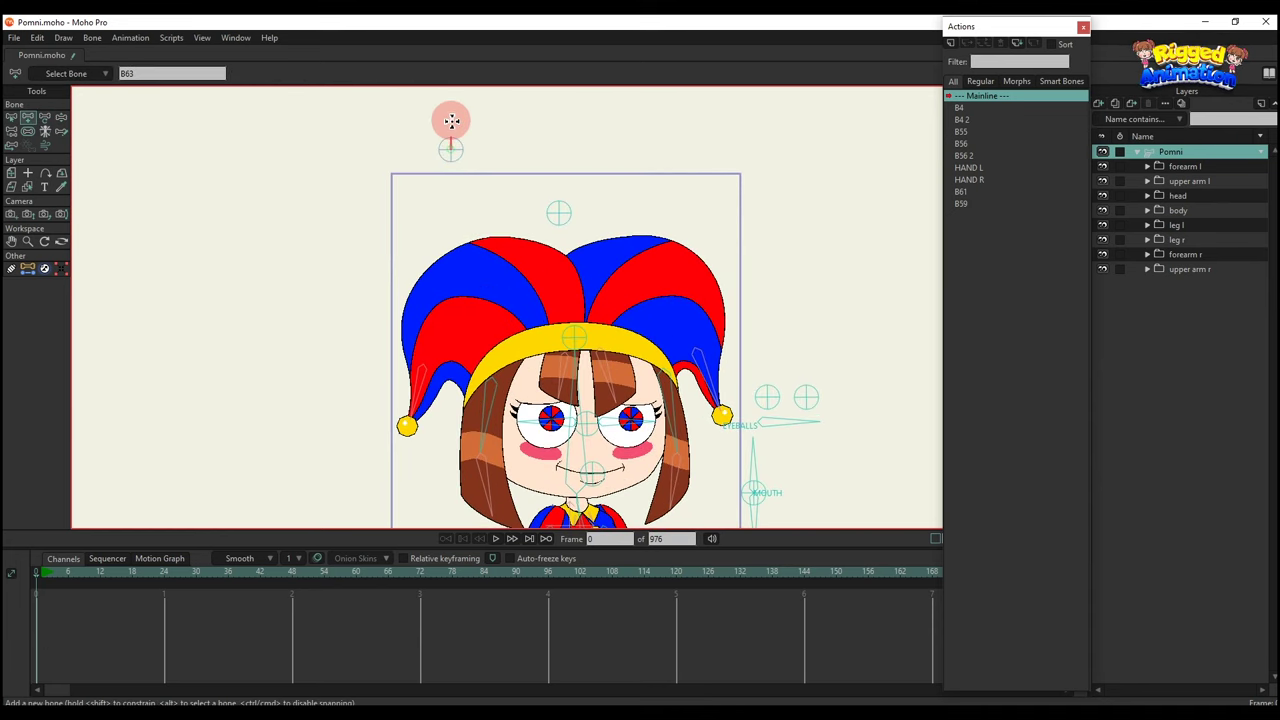
key("b")
key("a")
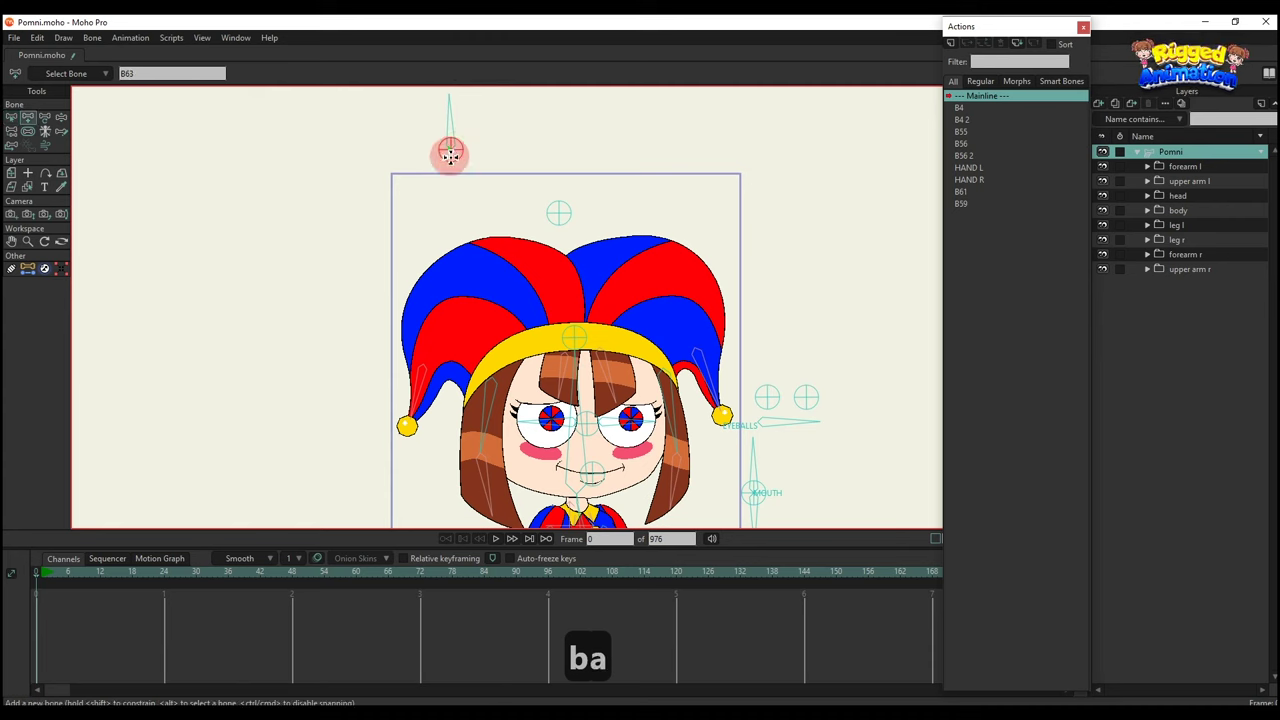
left_click_drag(450, 150, 451, 210)
key("b")
key("a")
left_click_drag(450, 150, 381, 143)
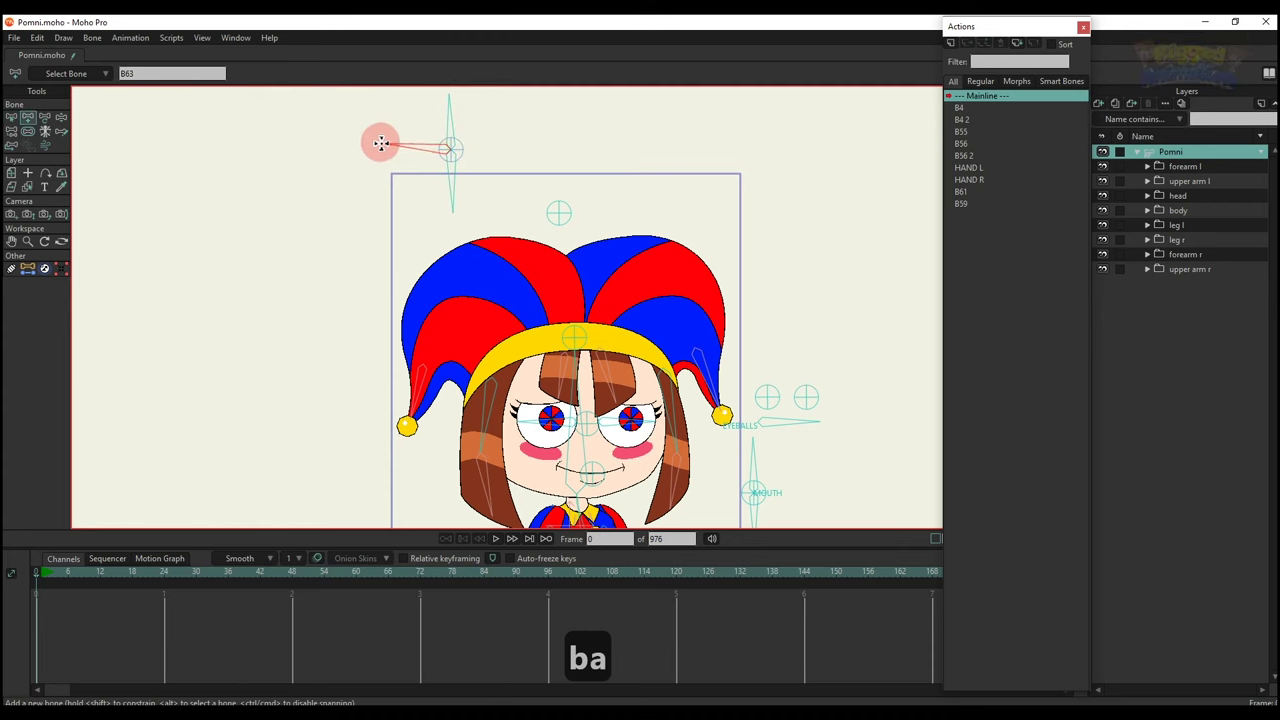
key("b")
left_click(453, 148)
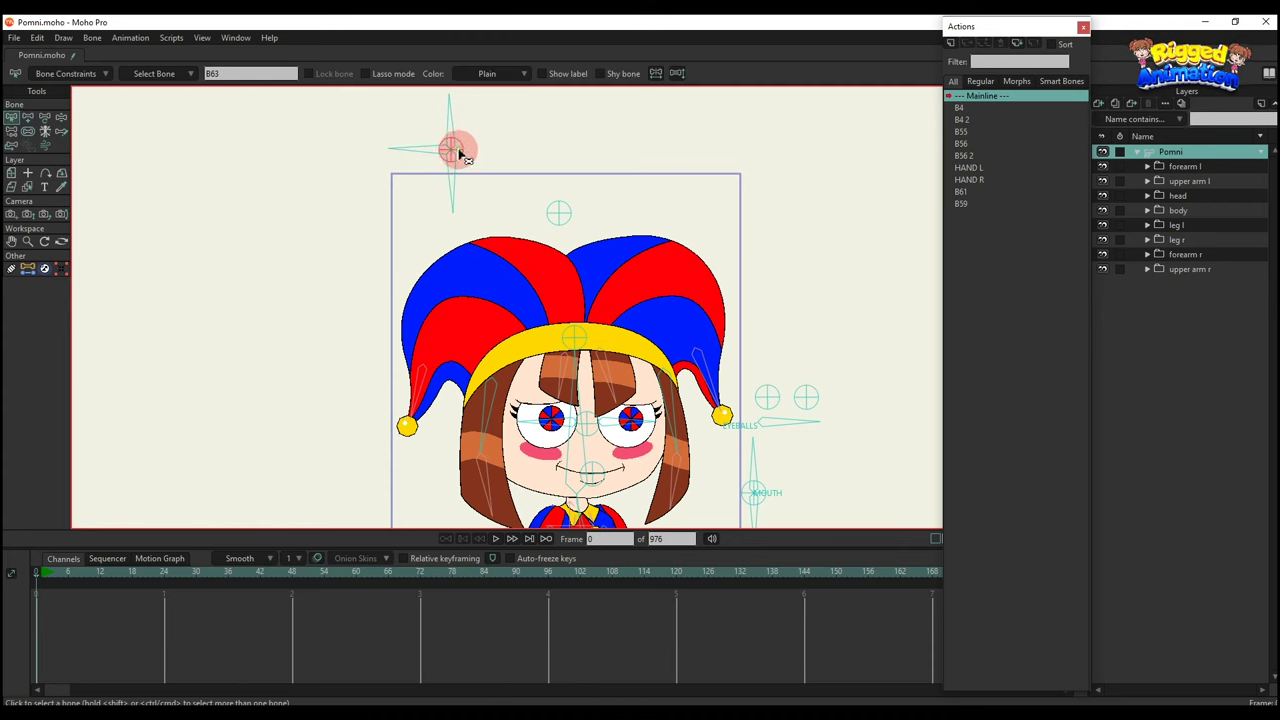
key("a")
key("b")
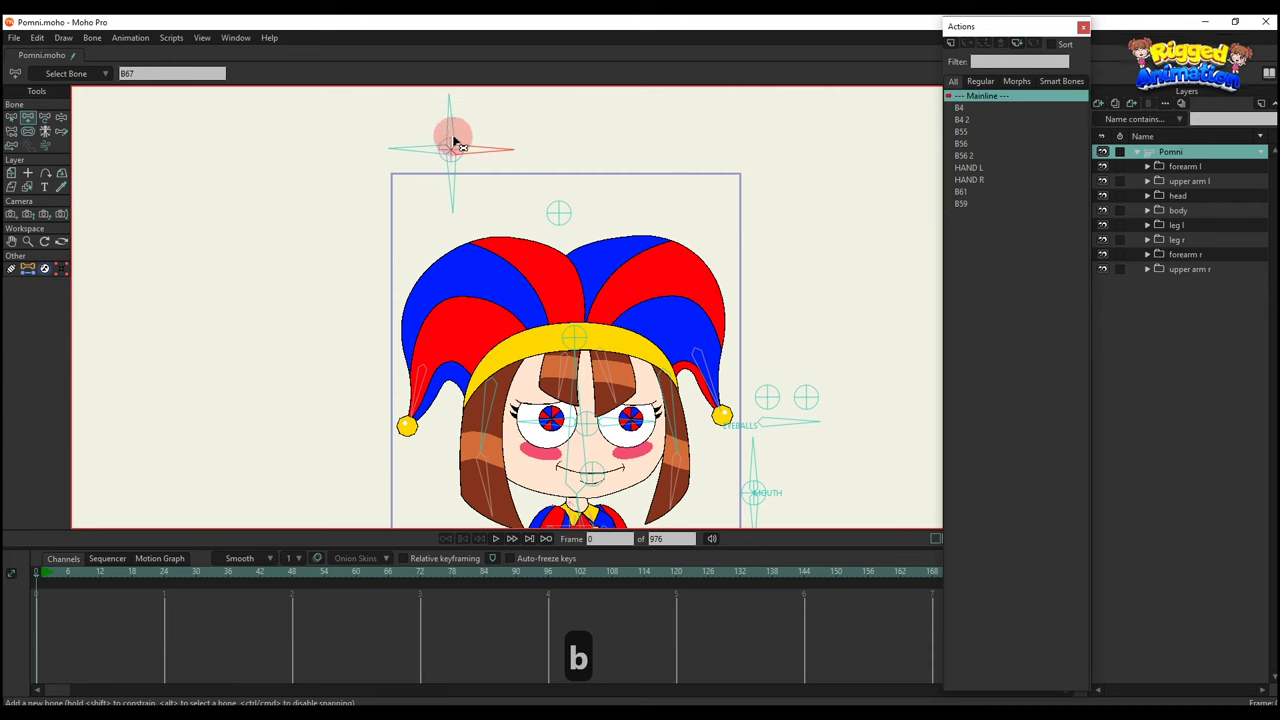
Set the length of the four radiating bones to 0.23.
left_click(447, 128)
key("t")
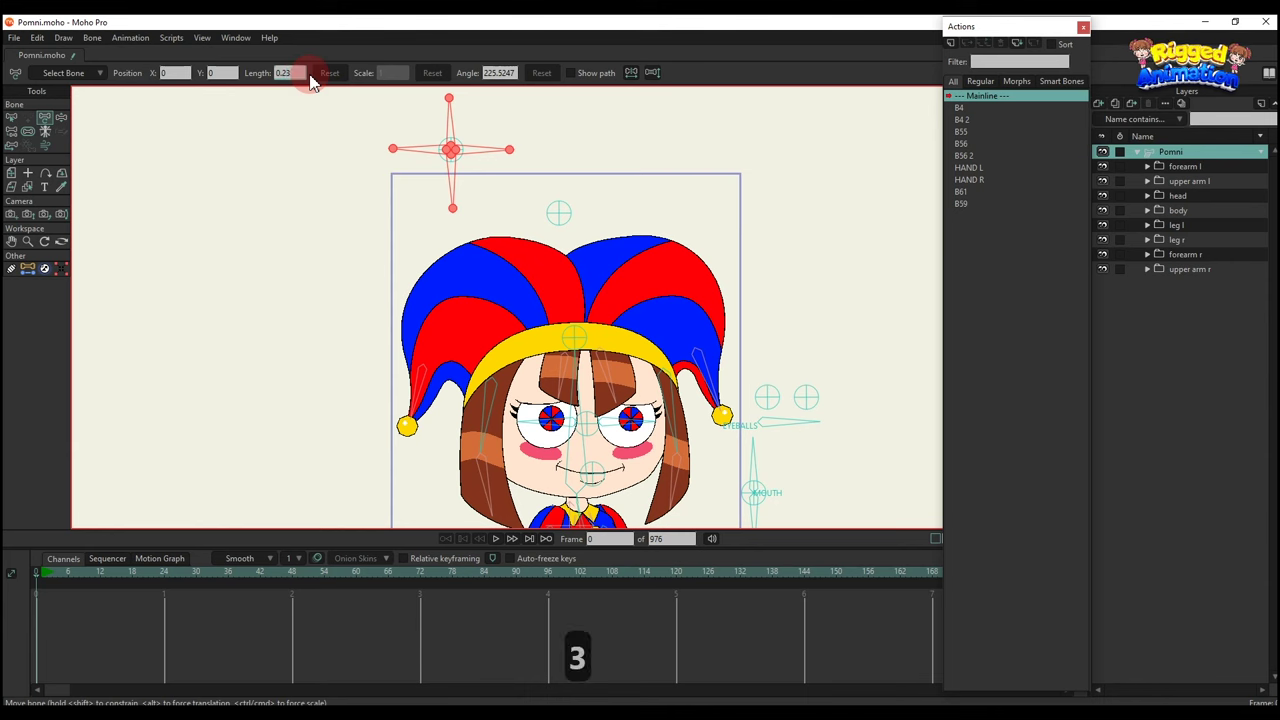
key("Return")
key("b")
left_click(558, 147)
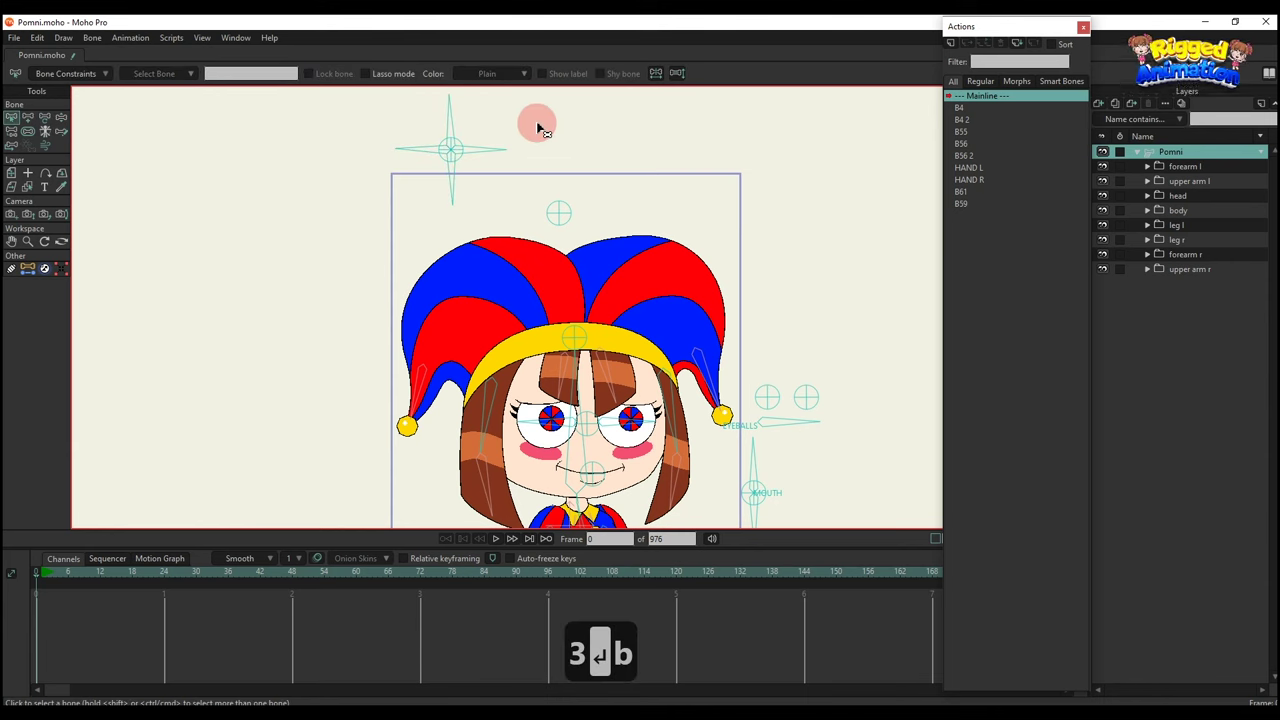
Rename the point bone at the centre of the radiating bones as BLINK L and show its label.
key("r")
key("b")
left_click(241, 74)
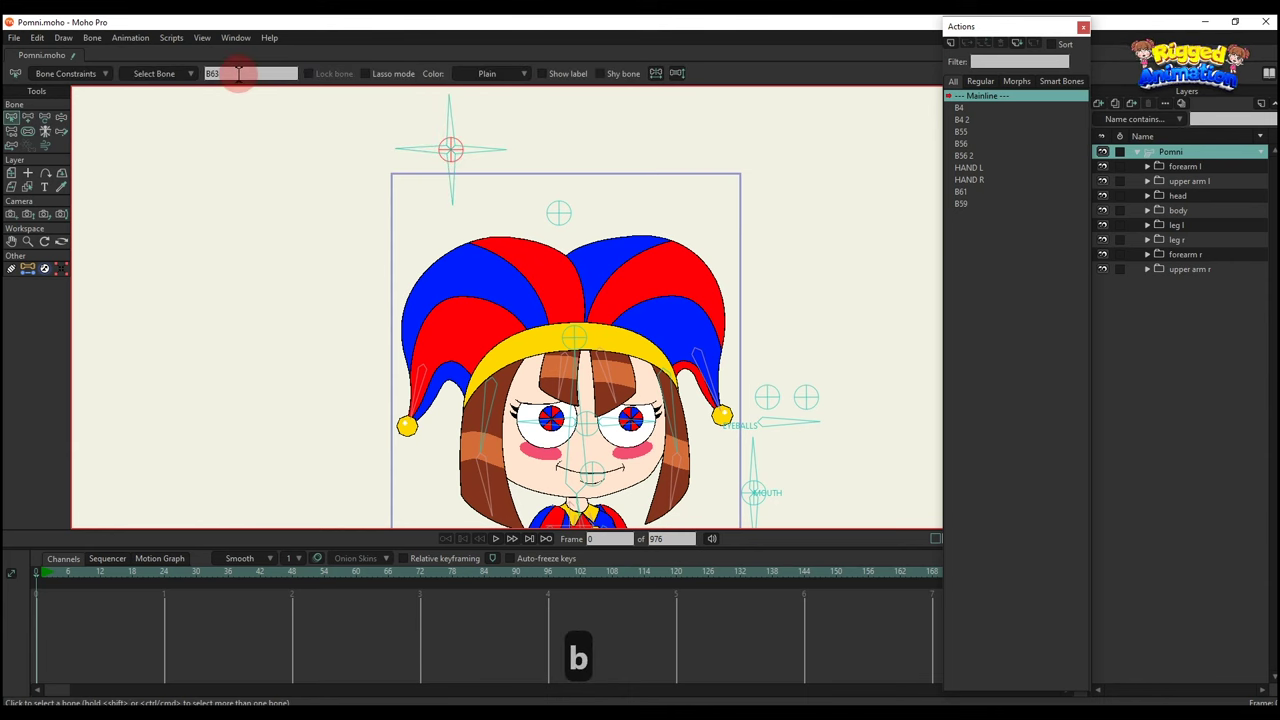
type("BLINK L")
key("Return")
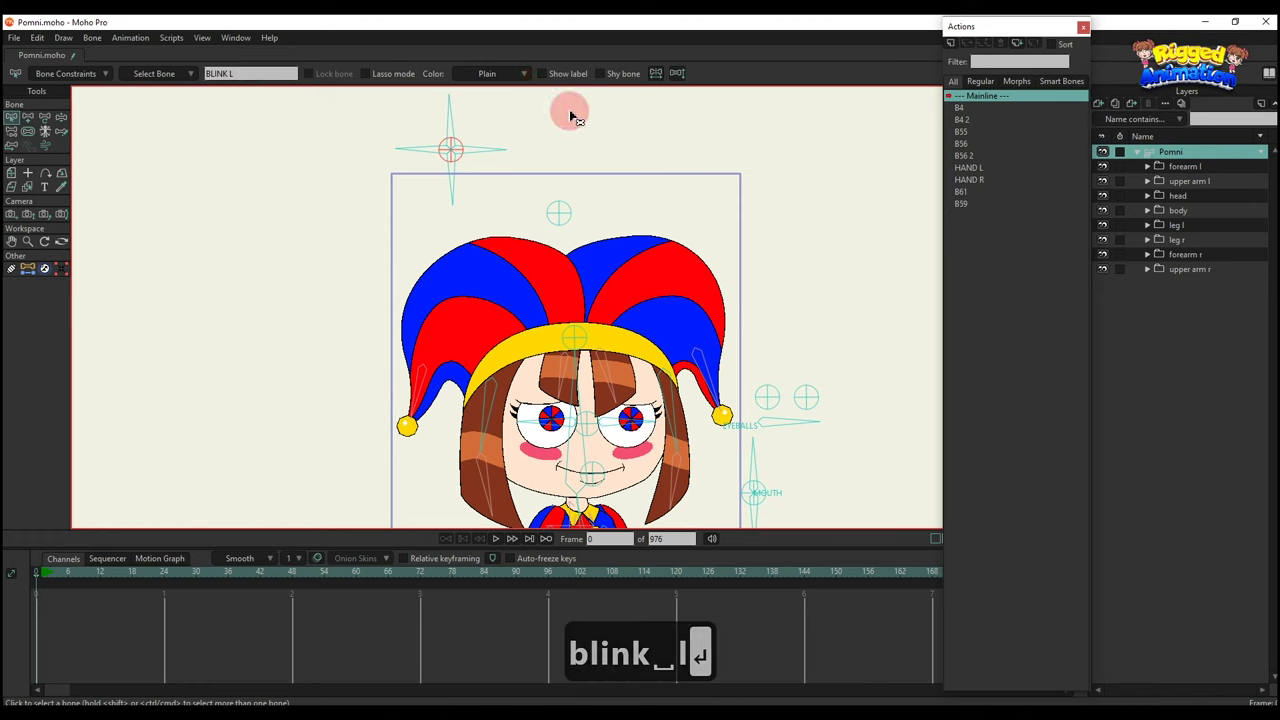
left_click(543, 75)
Limit the four radiating BLINK L bones with angle constraints from -45 to 45 degrees.
key("b")
left_click(662, 183)
scroll(385, 263, "down", 1)
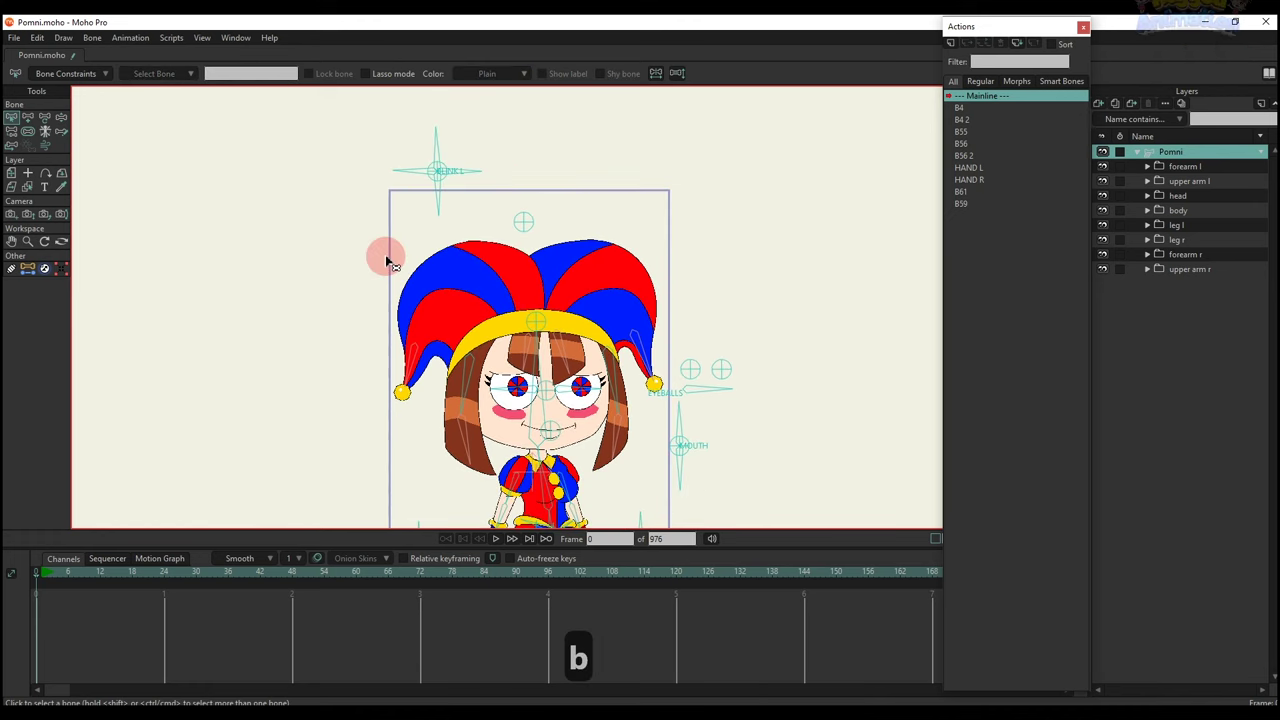
scroll(386, 260, "up", 1)
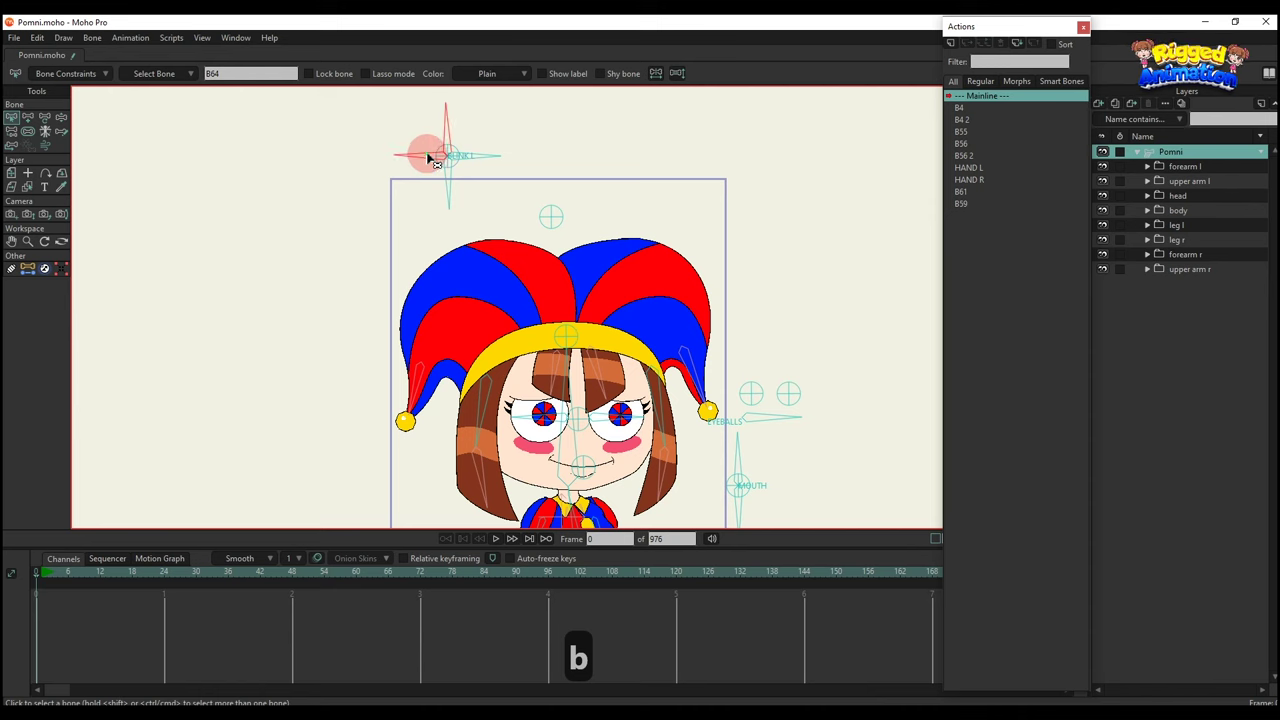
left_click(60, 74)
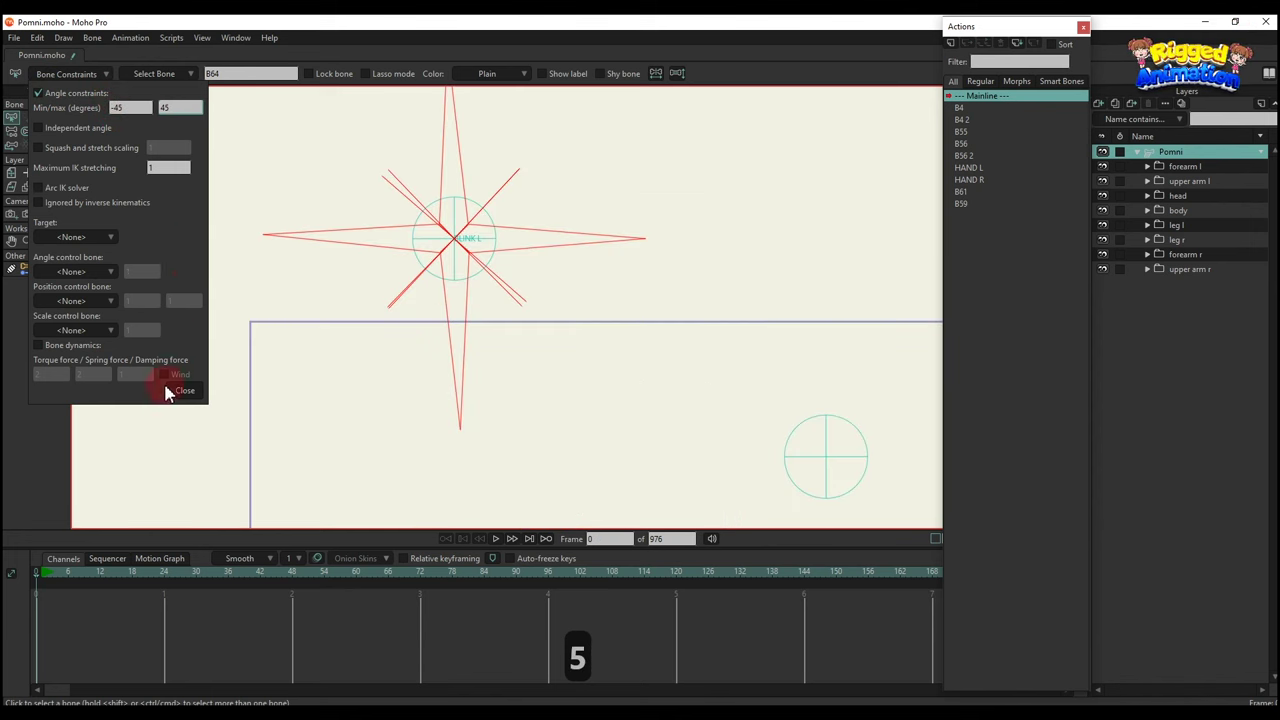
left_click(185, 391)
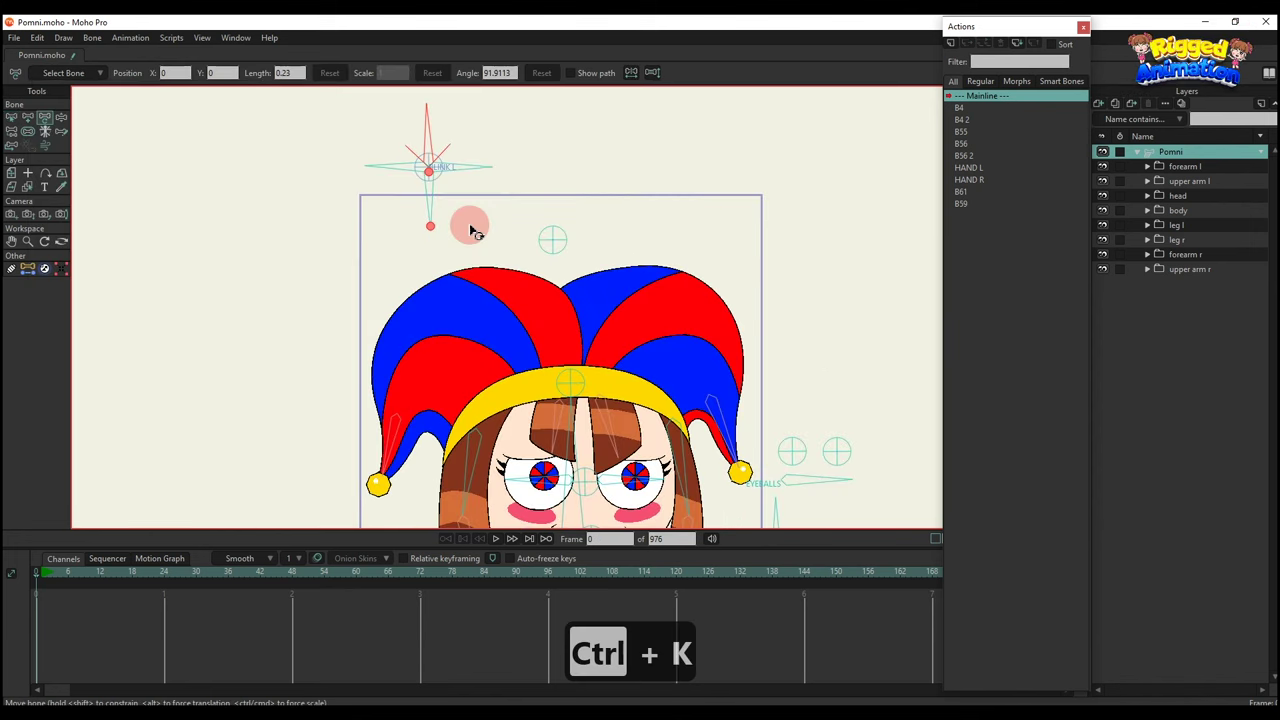
Create a smart bone action for the upper BLINK L bone and rotate it left to about 136.9 degrees at frame 24.
left_click(951, 43)
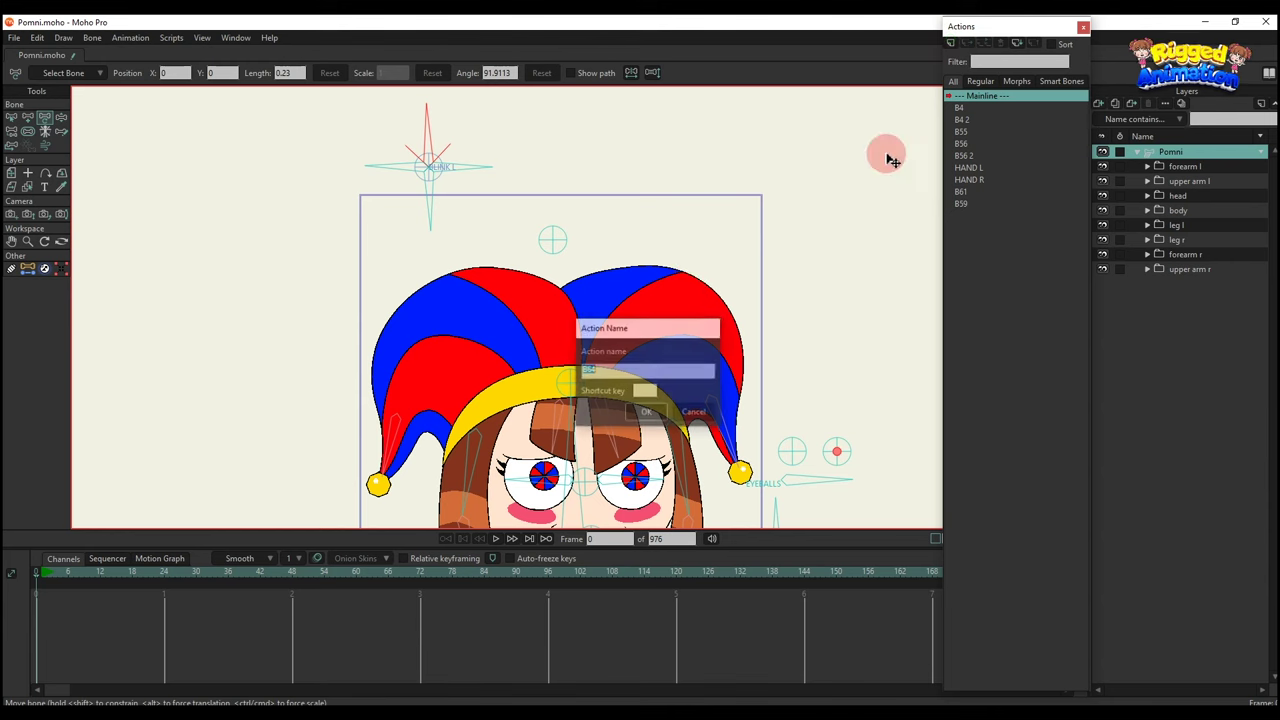
left_click(645, 412)
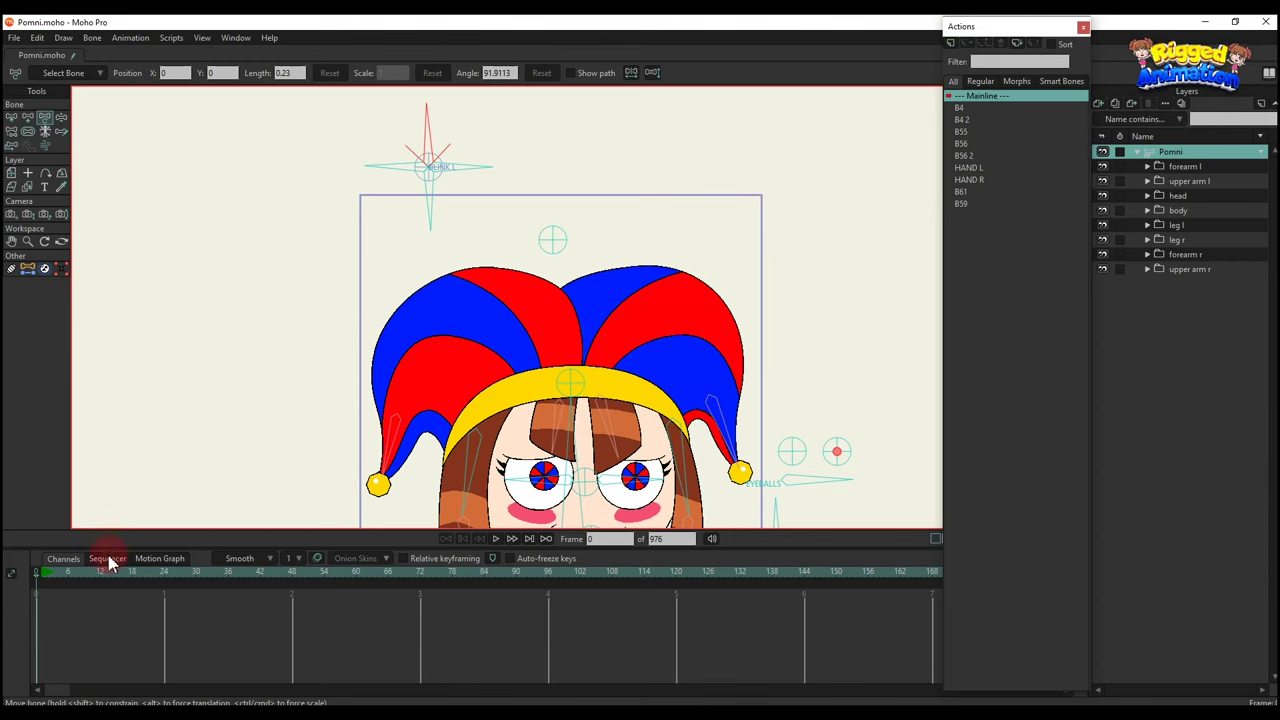
left_click(165, 573)
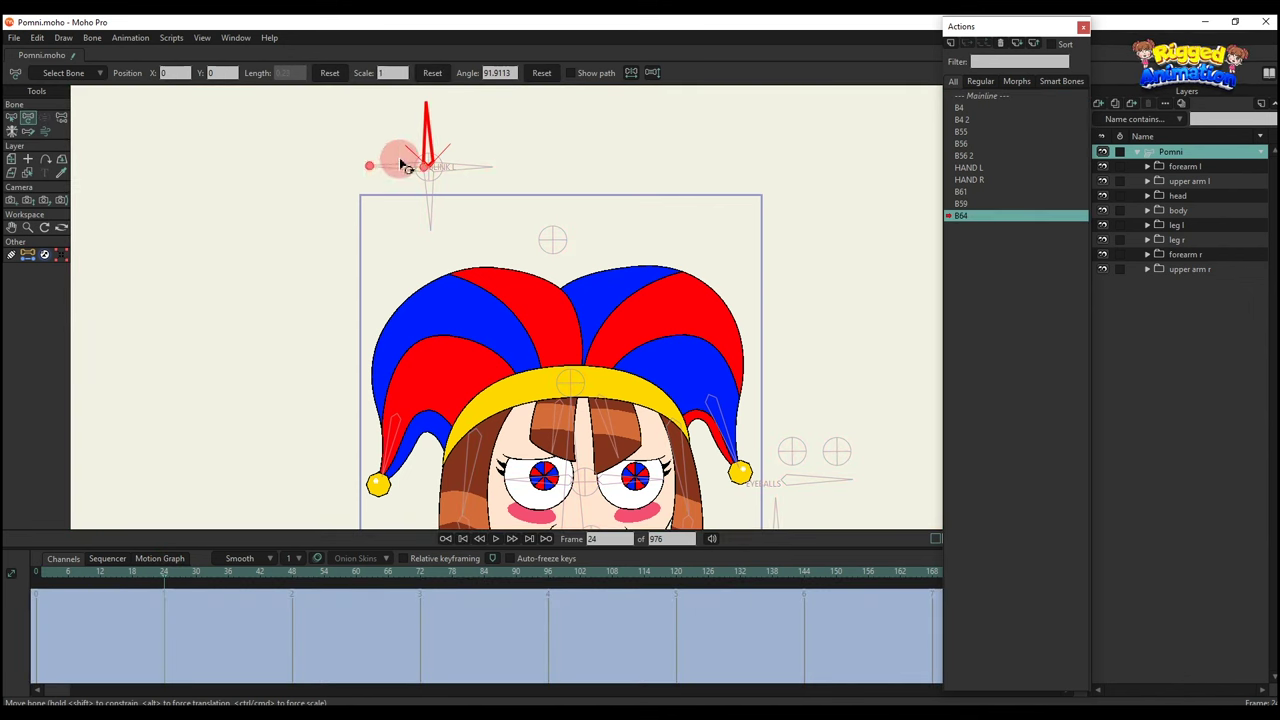
left_click_drag(402, 157, 387, 285)
left_click_drag(560, 453, 549, 360)
scroll(549, 360, "up", 4)
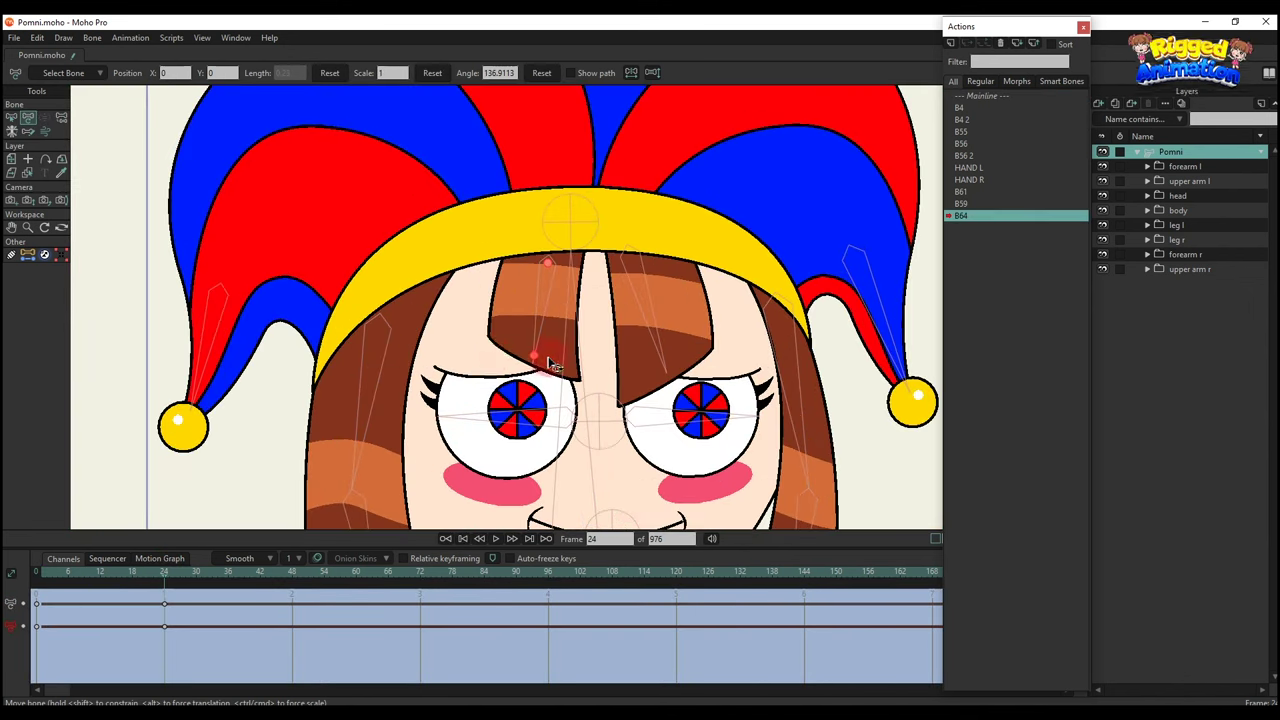
Raise the left eyelid's points clear of the eye at frame 24 of the B64 action.
left_click(490, 357, "ctrl+alt")
key("g")
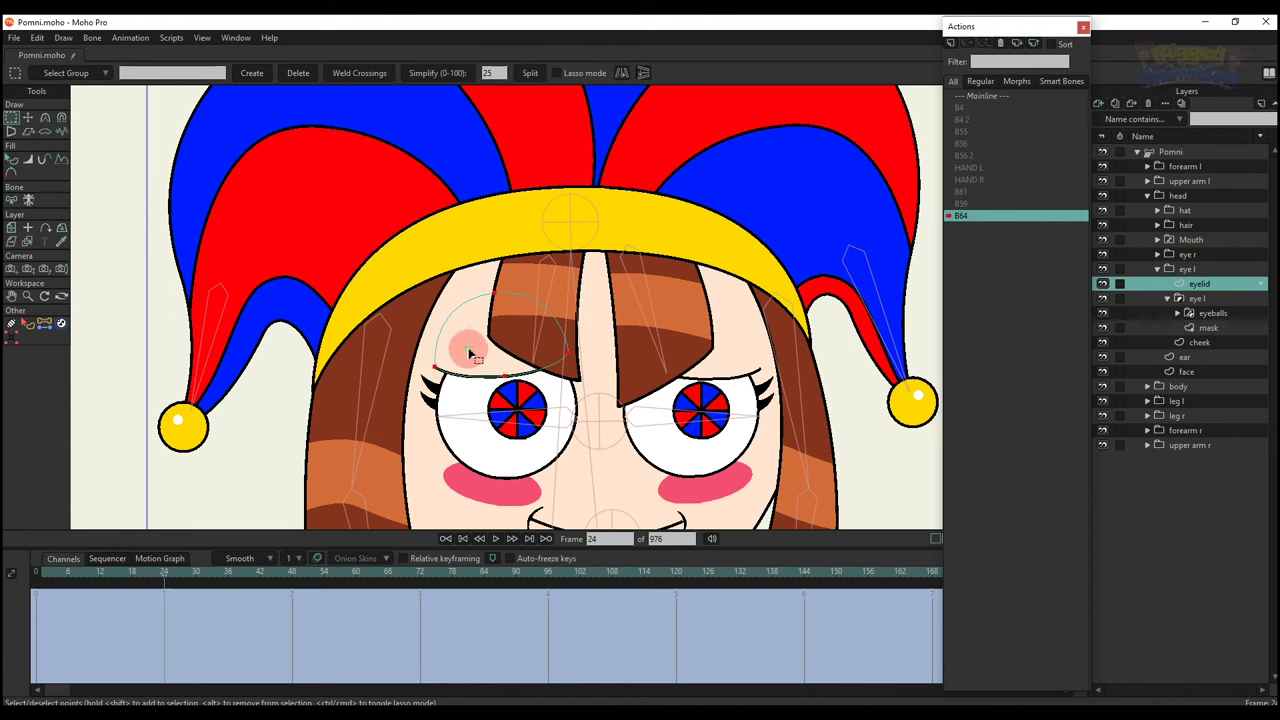
key("t")
left_click_drag(510, 367, 500, 324)
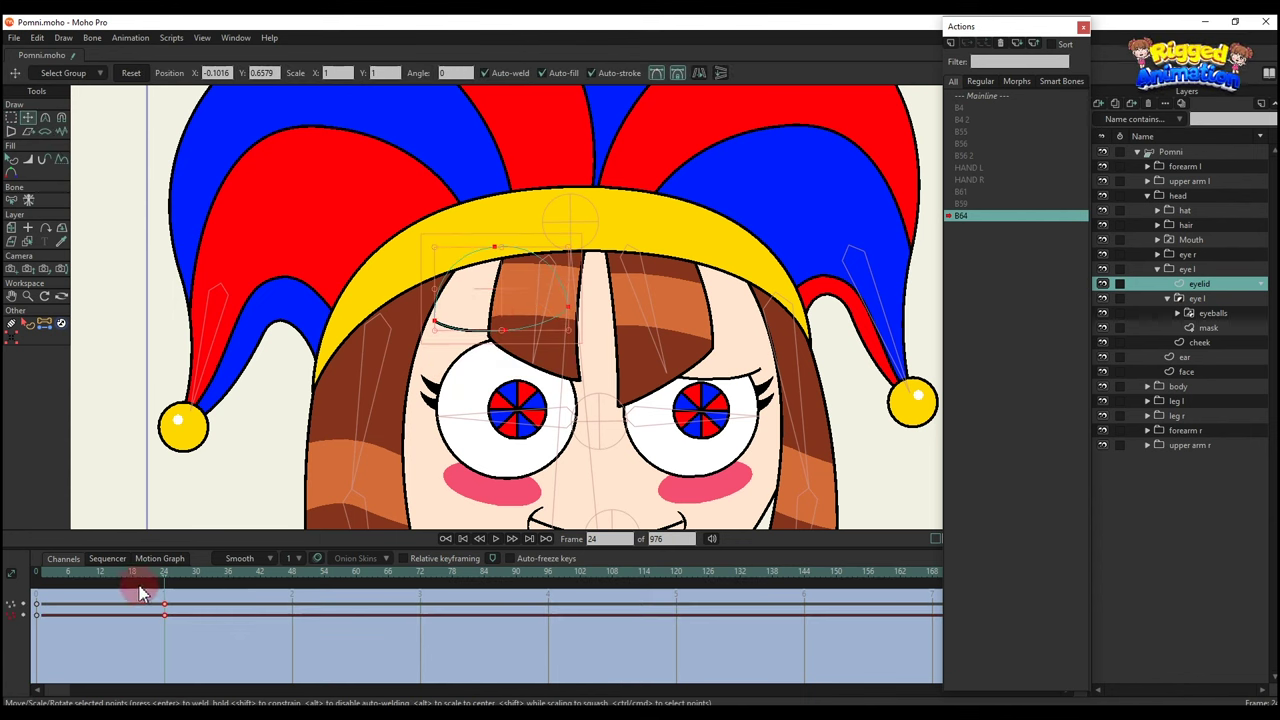
Copy the left eyelid's frame 24 keys onto the right eyelid, scrub through the motion, and return to the mainline.
key("ctrl+c")
right_click(725, 357, "alt")
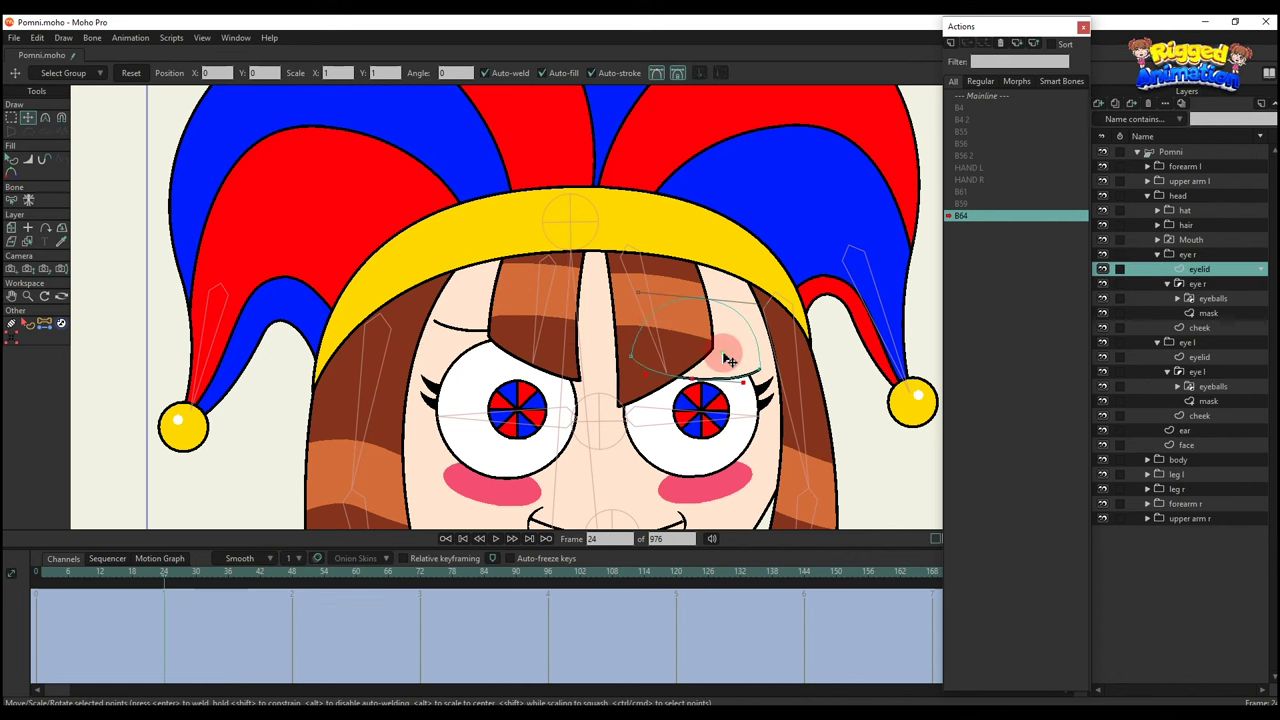
key("ctrl+v")
key("q")
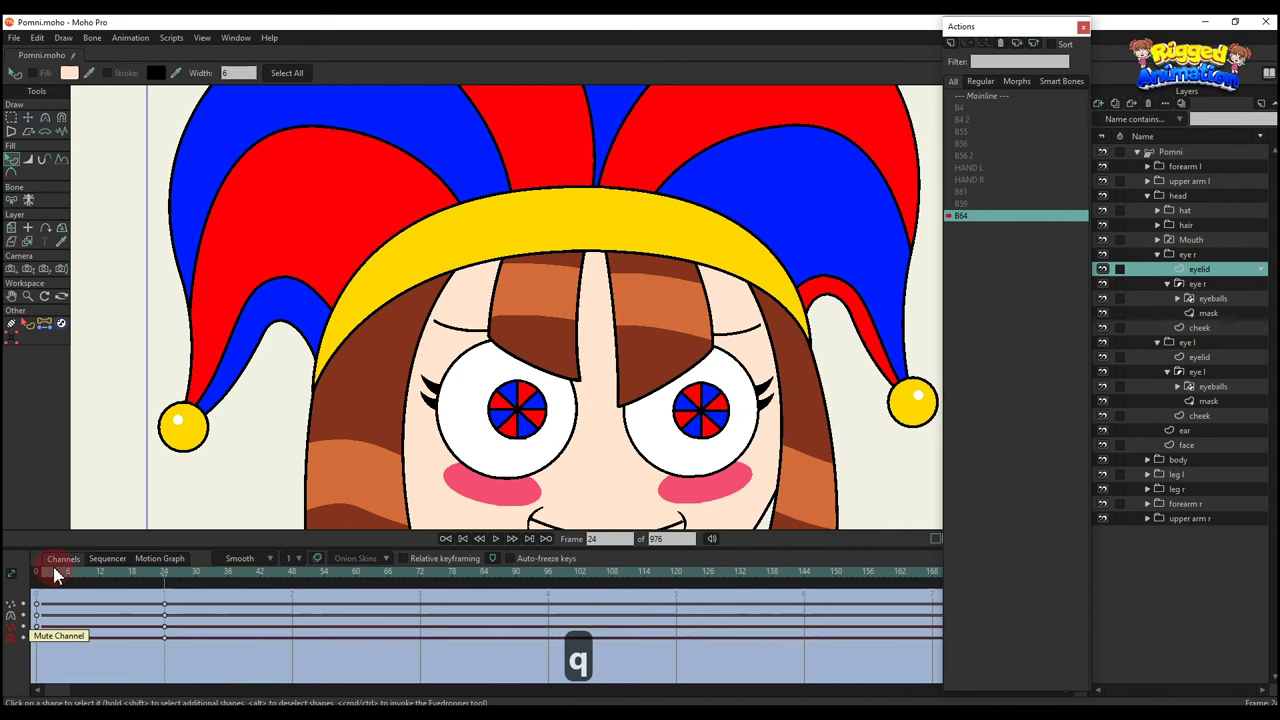
left_click_drag(53, 573, 155, 590)
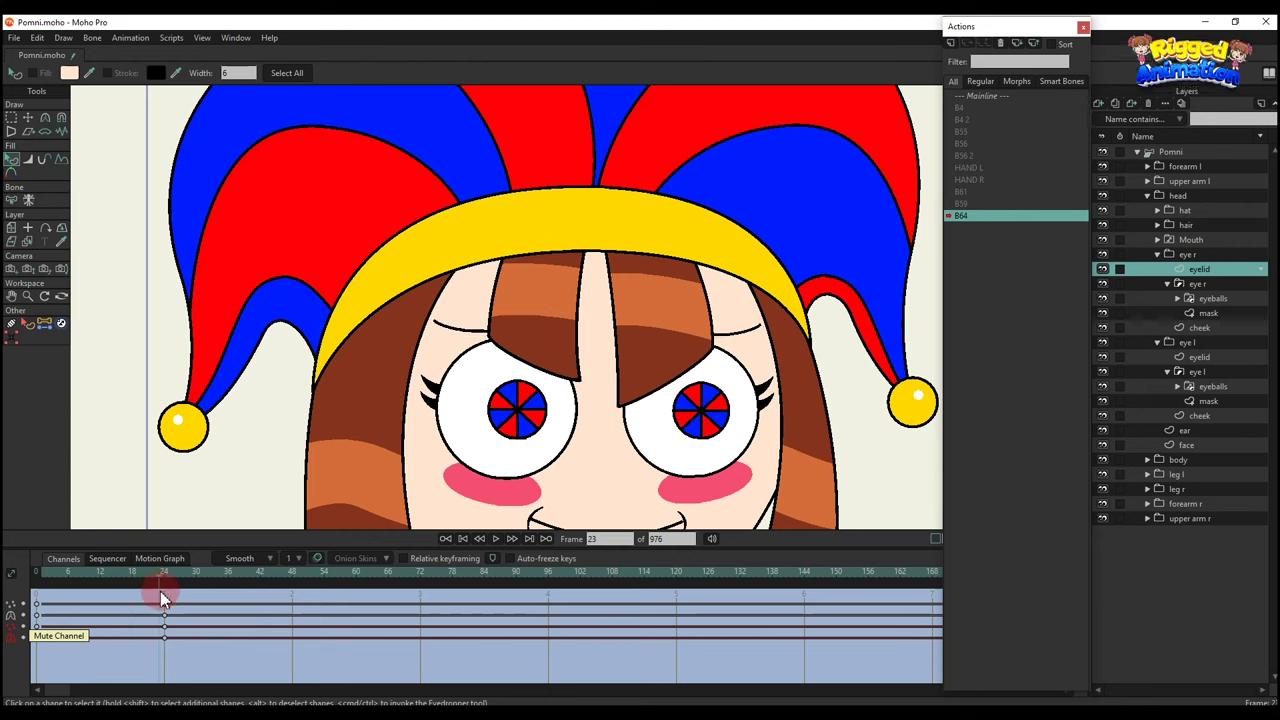
left_click(163, 591)
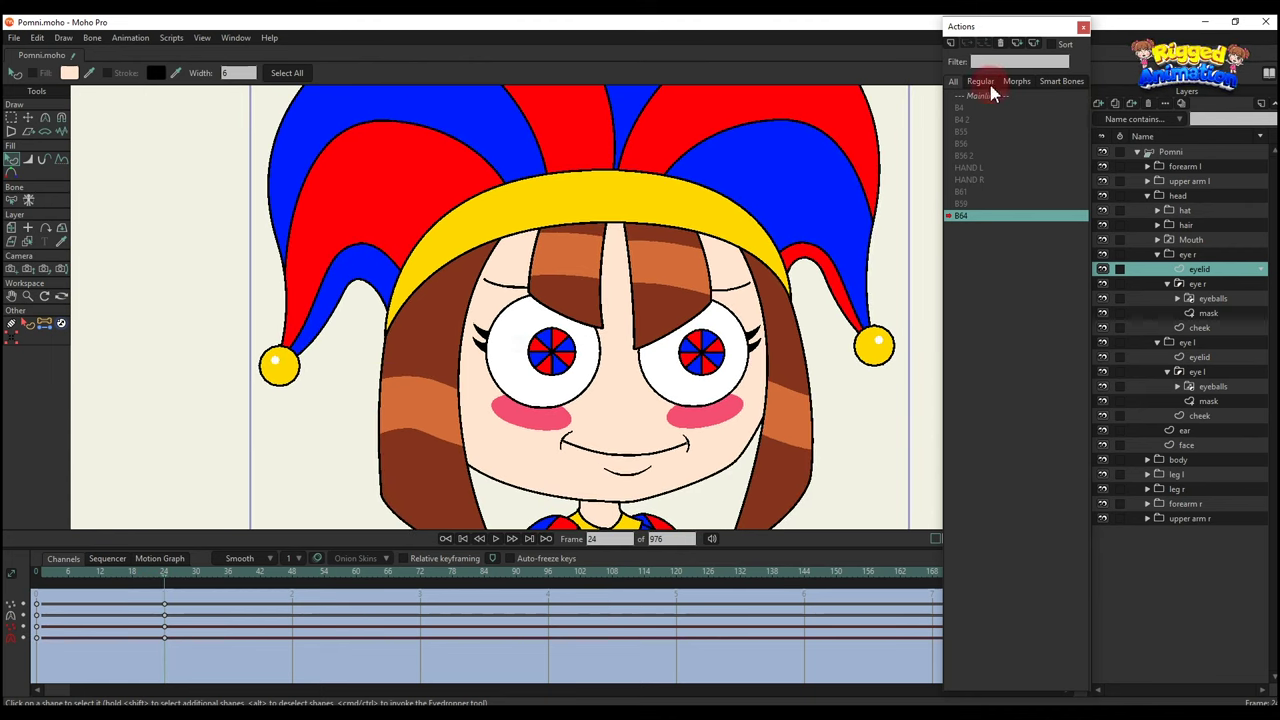
left_click(997, 100)
key("b")
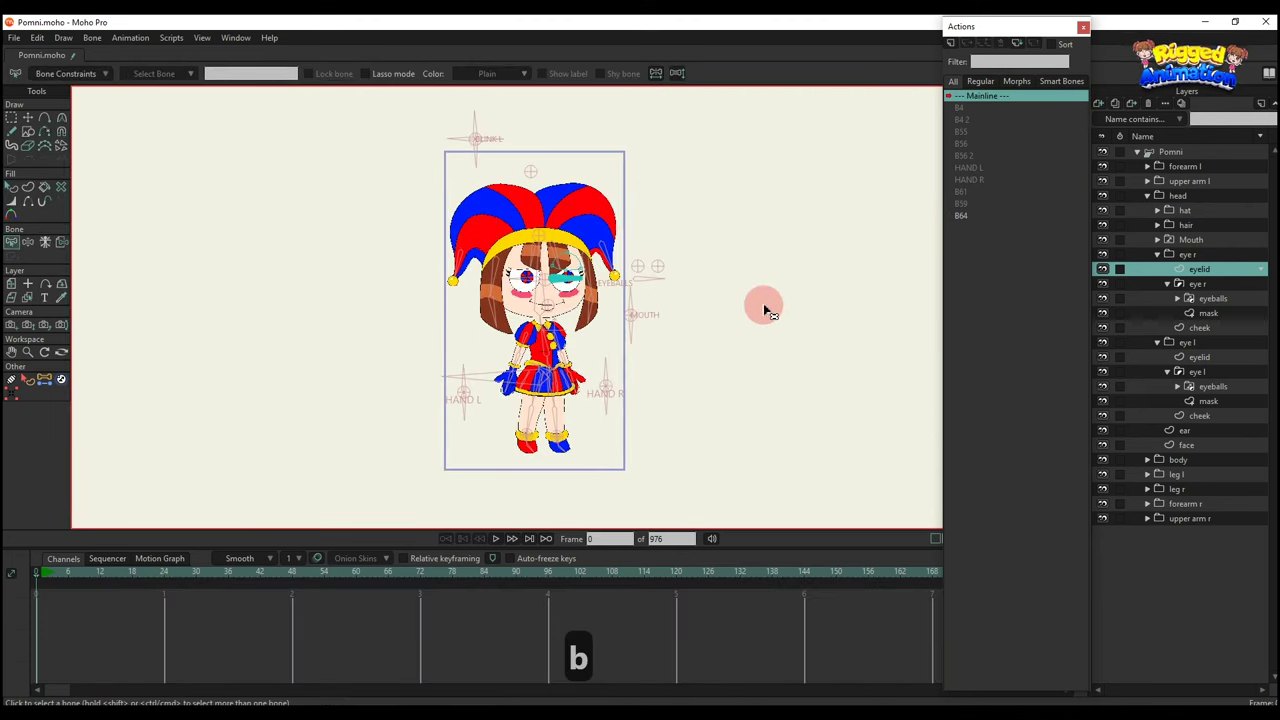
Create a second smart bone action for the upper BLINK L bone and rotate it right to about 46.9 degrees at frame 24.
left_click(1185, 155)
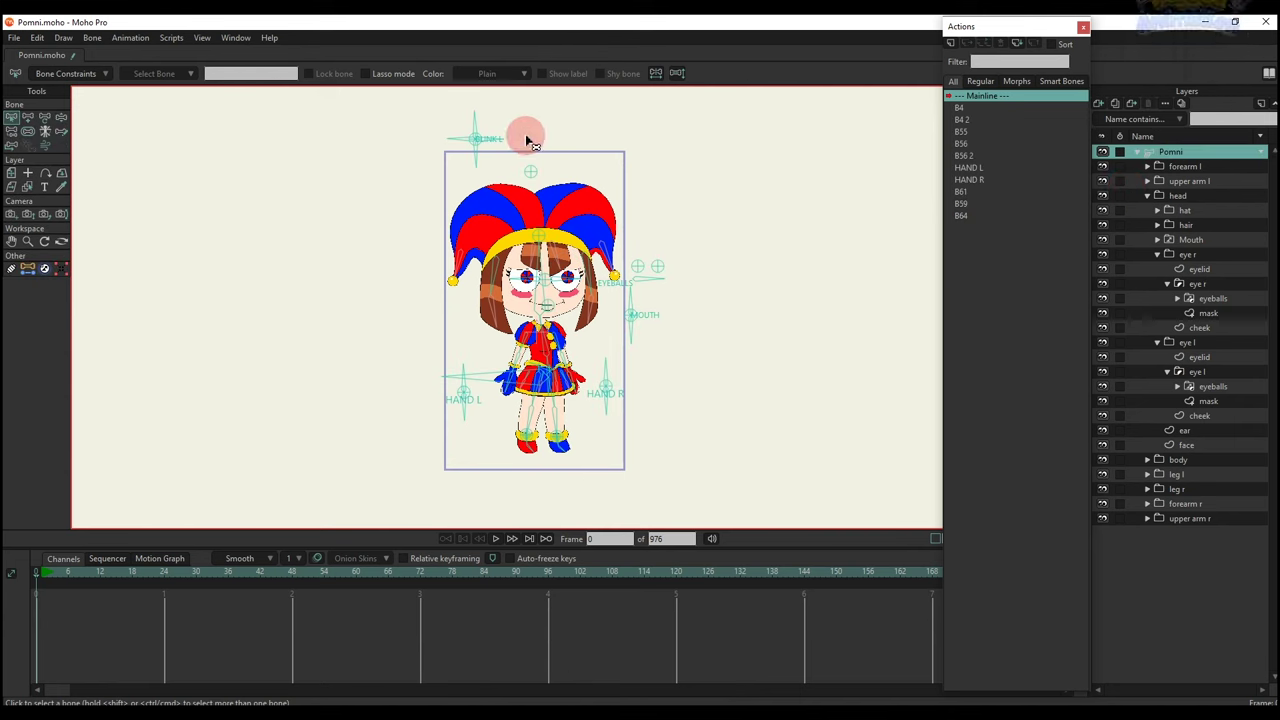
scroll(526, 137, "up", 3)
key("t")
left_click(442, 120)
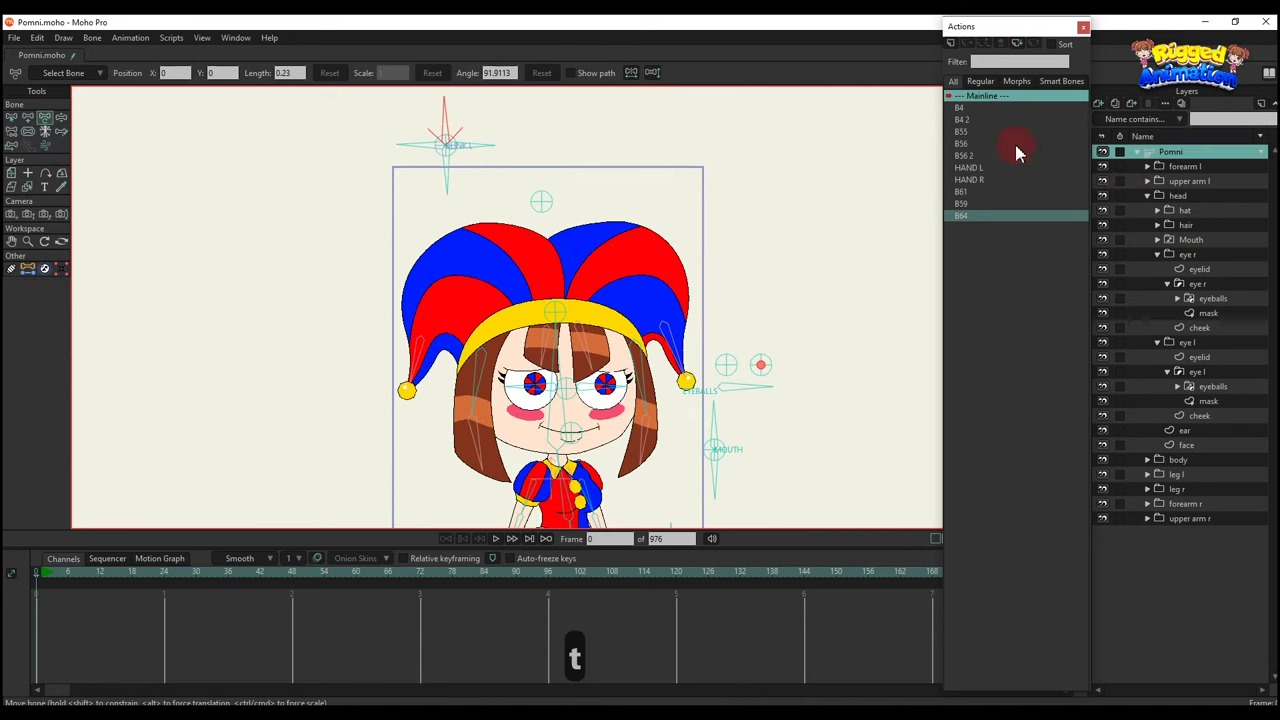
left_click(953, 45)
left_click(652, 409)
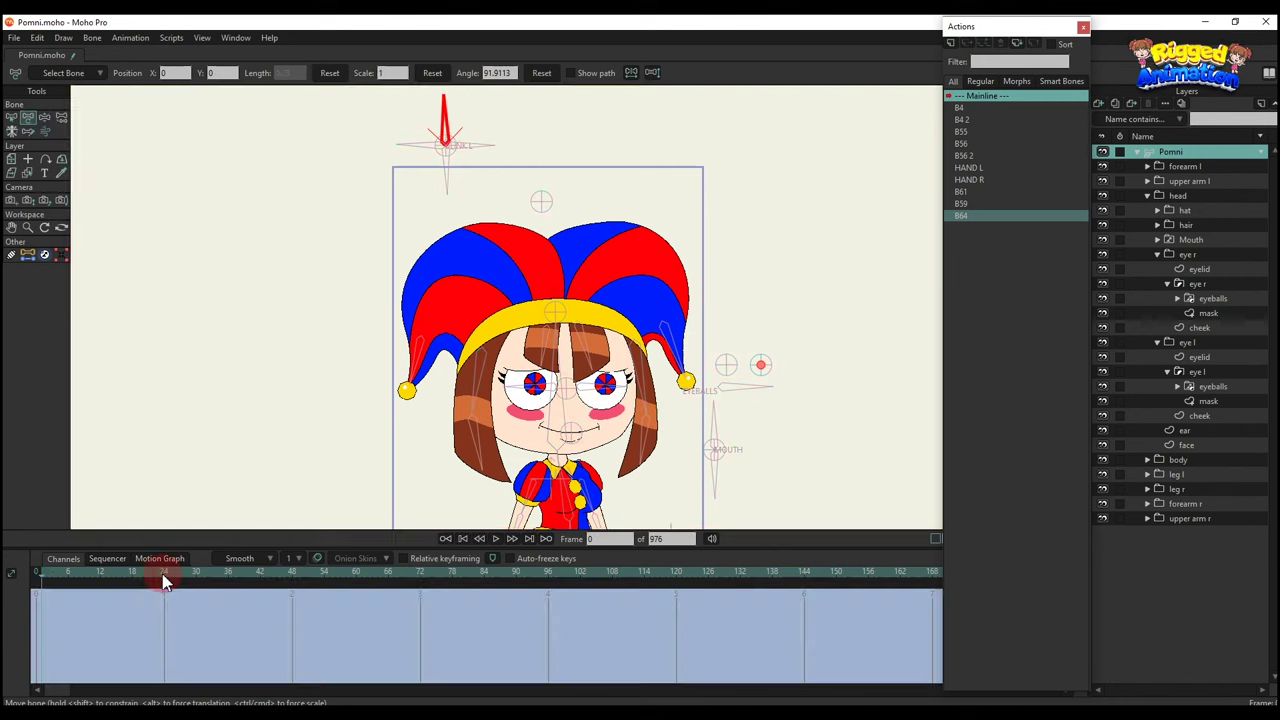
left_click(165, 580)
key("BackSpace")
scroll(445, 125, "down", 2)
left_click_drag(445, 125, 366, 246)
scroll(560, 276, "up", 5)
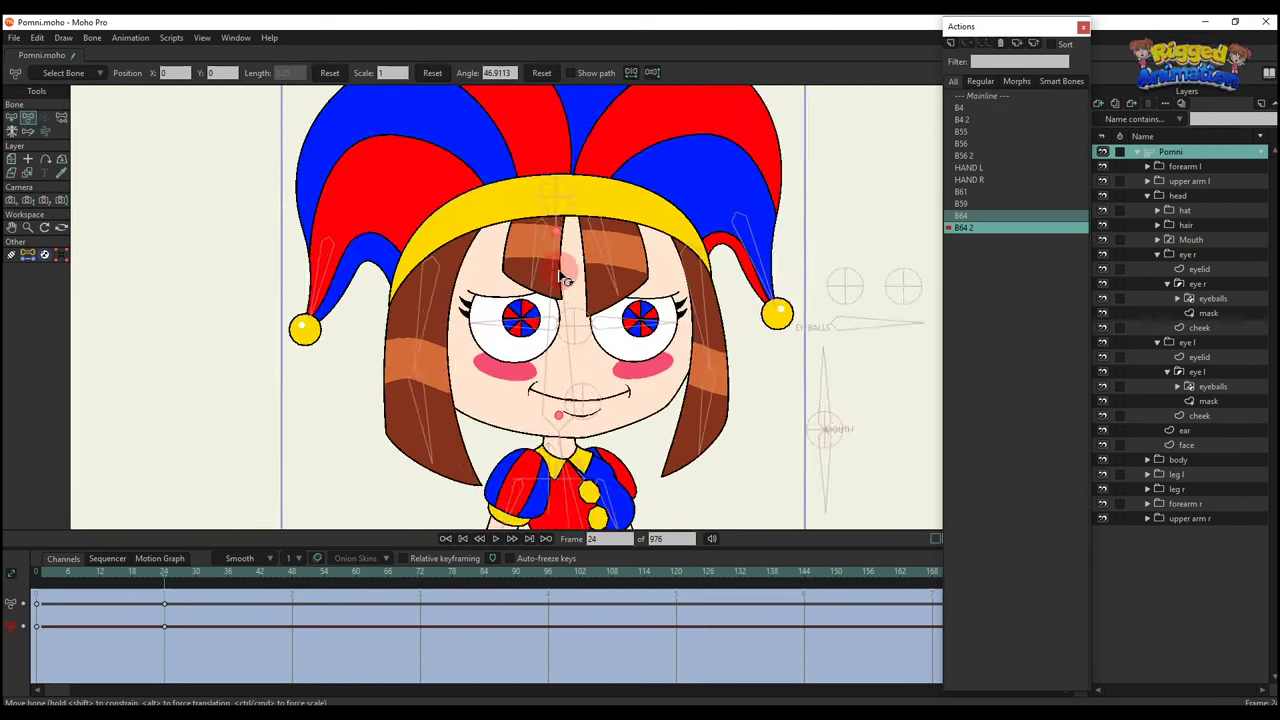
Lower the left eyelid over the upper half of the eye at frame 24 and adjust its outer corner inward.
scroll(560, 276, "up", 3)
right_click(462, 290, "alt")
key("y")
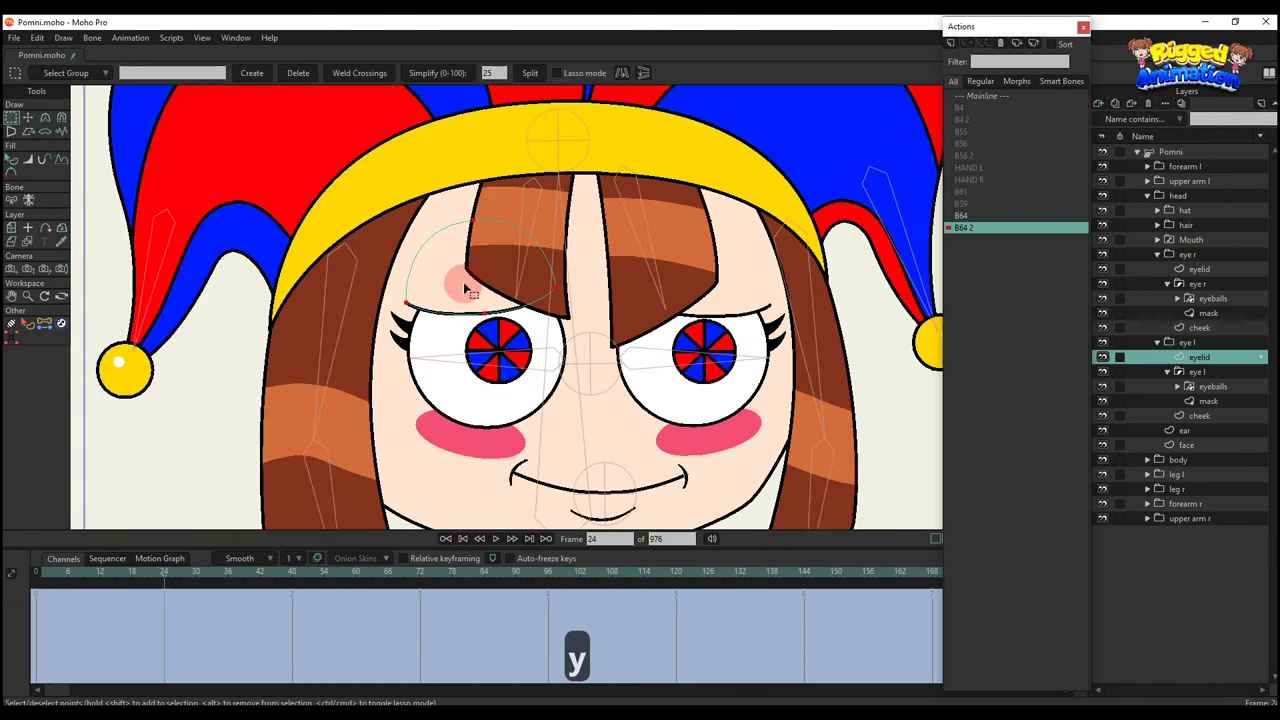
key("h")
key("y")
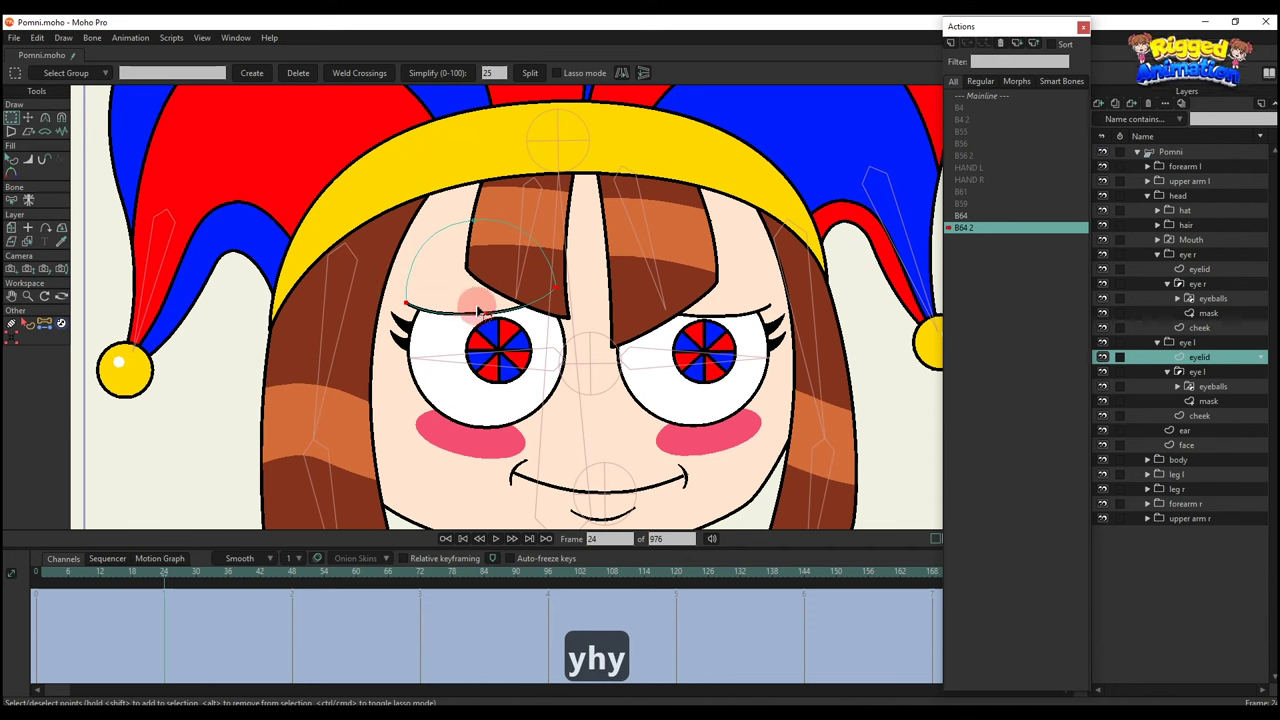
key("t")
left_click_drag(475, 300, 594, 342)
scroll(575, 348, "up", 3)
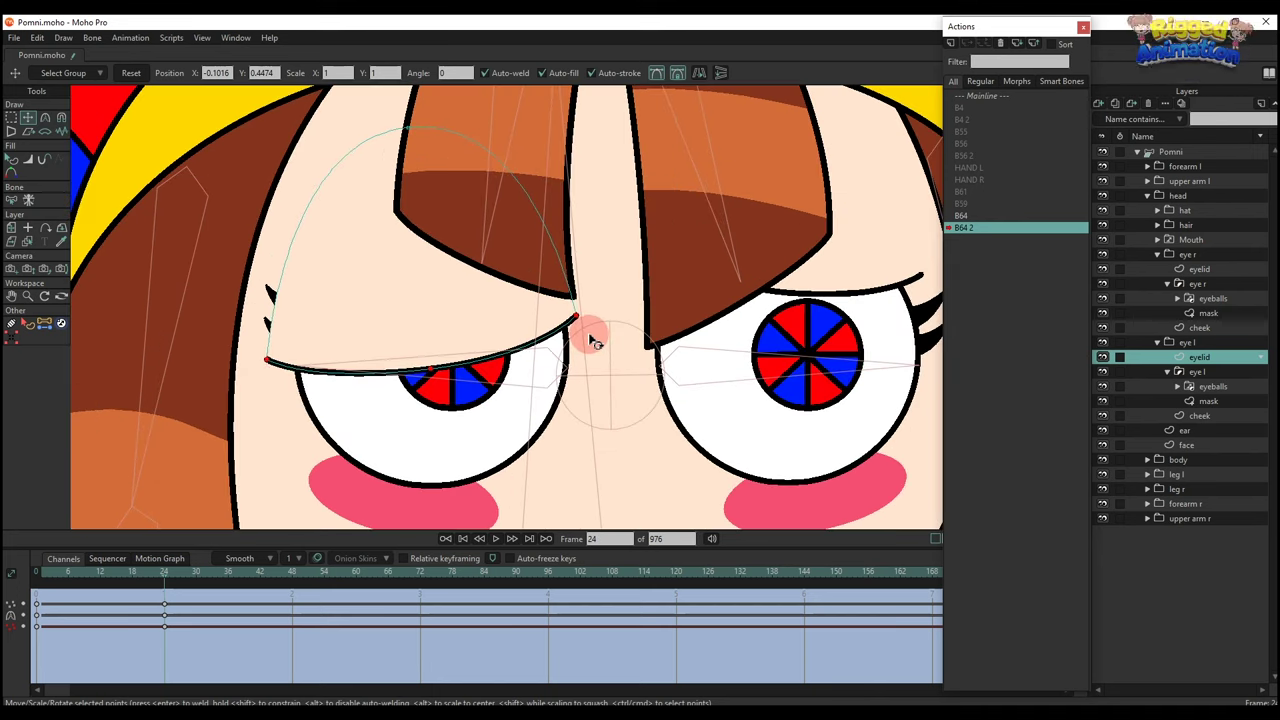
left_click_drag(270, 345, 411, 306)
key("q")
scroll(370, 355, "down", 3)
scroll(414, 307, "down", 1)
scroll(395, 315, "up", 3)
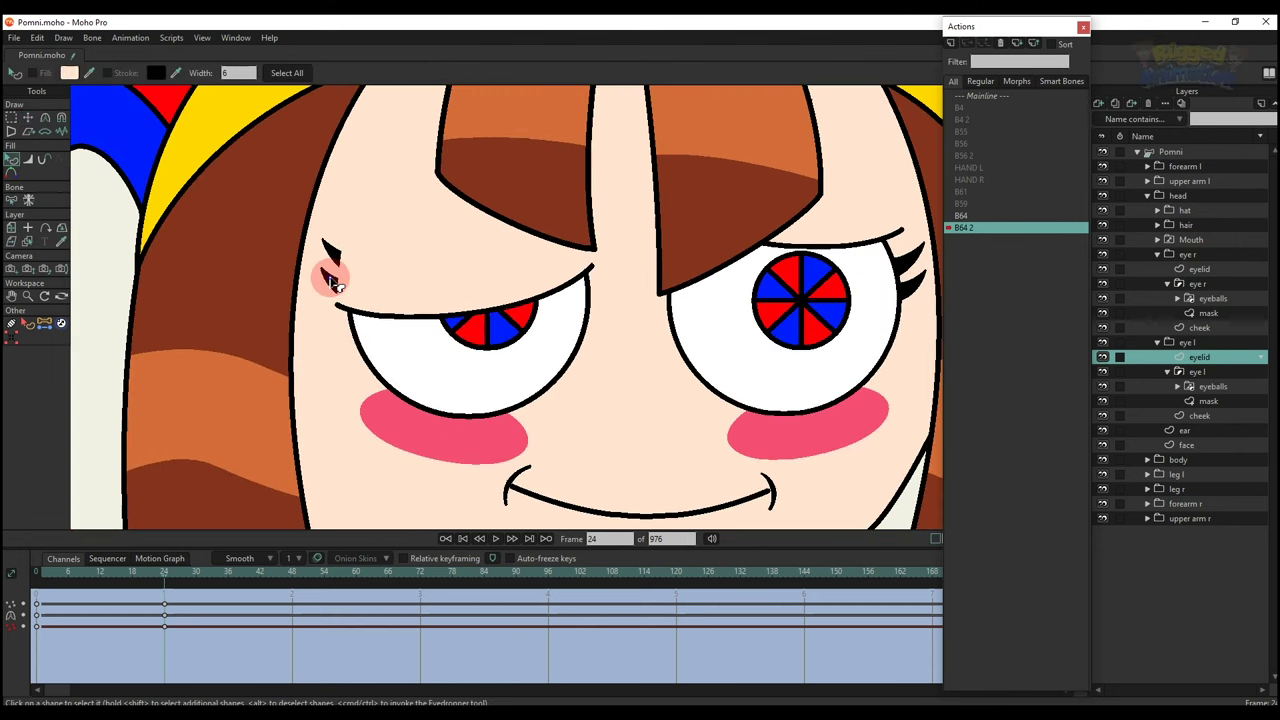
Move the left eye's two lashes down beneath the lowered eyelid's outer corner at frame 24 and scrub through the motion.
right_click(333, 283, "alt")
key("t")
scroll(333, 262, "up", 2)
left_click(344, 260)
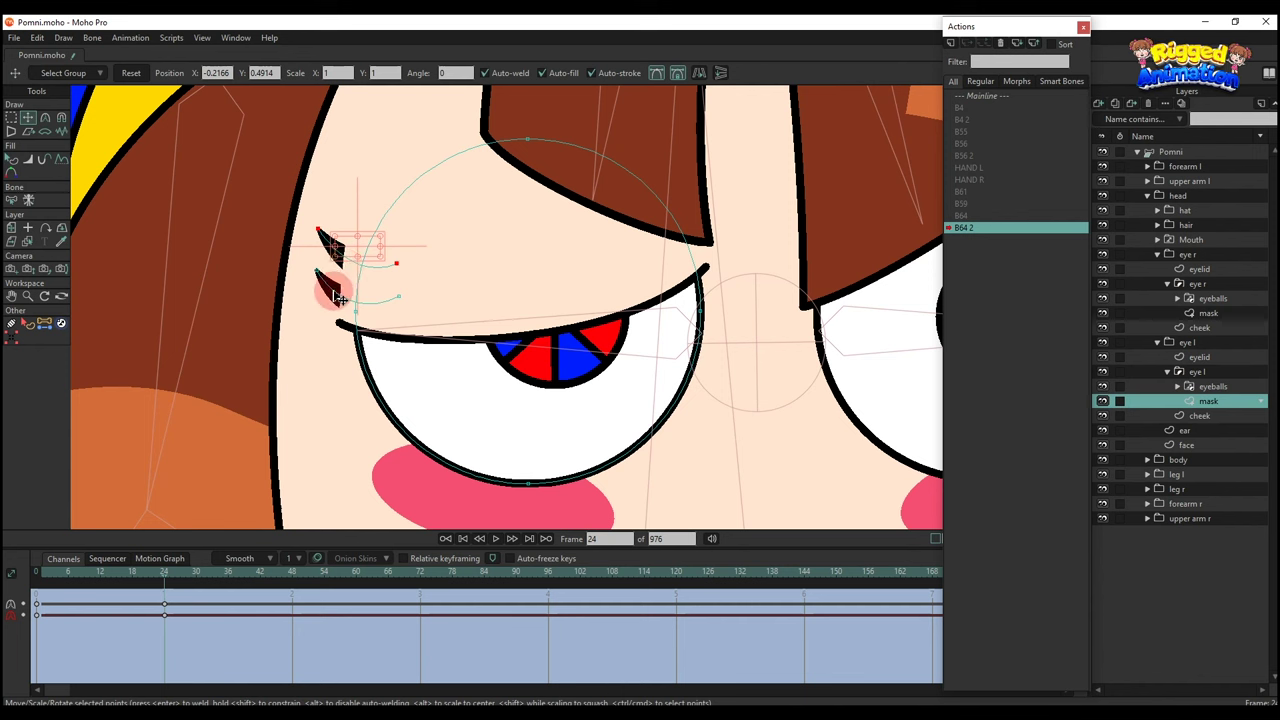
left_click_drag(338, 297, 382, 366)
scroll(410, 358, "up", 2)
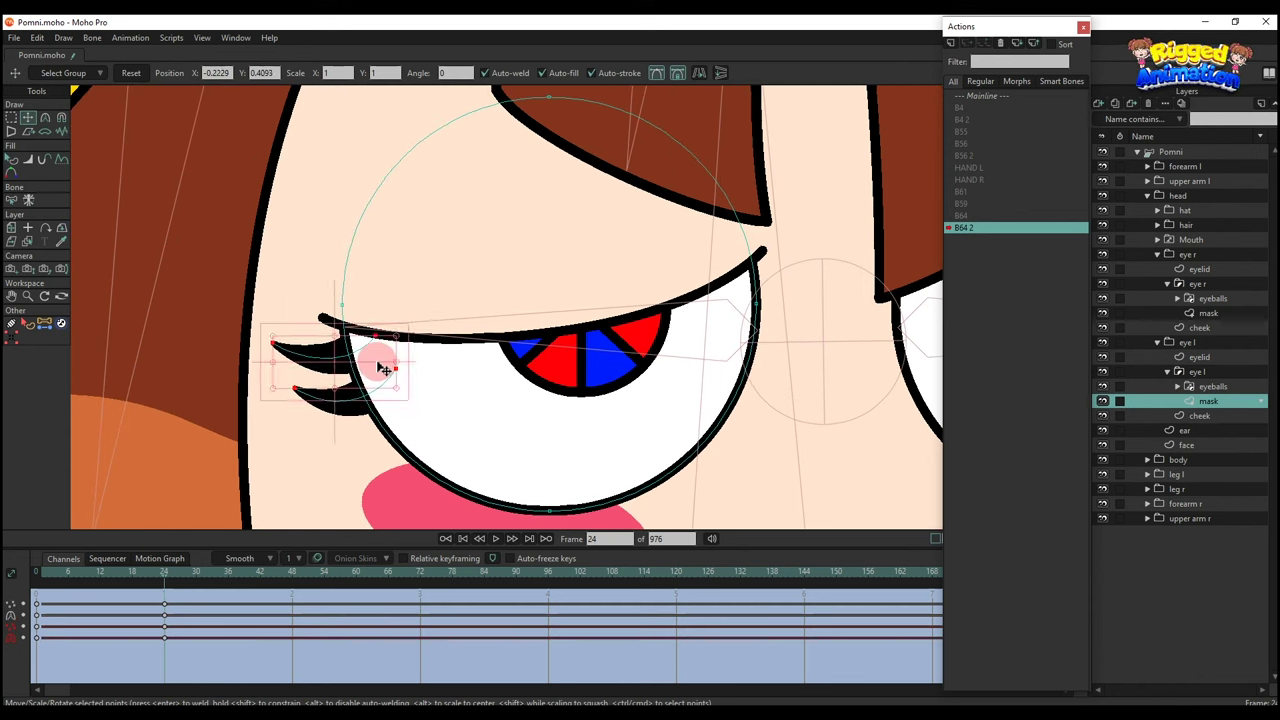
key("q")
scroll(383, 368, "down", 2)
left_click_drag(48, 582, 92, 589)
left_click_drag(73, 592, 163, 613)
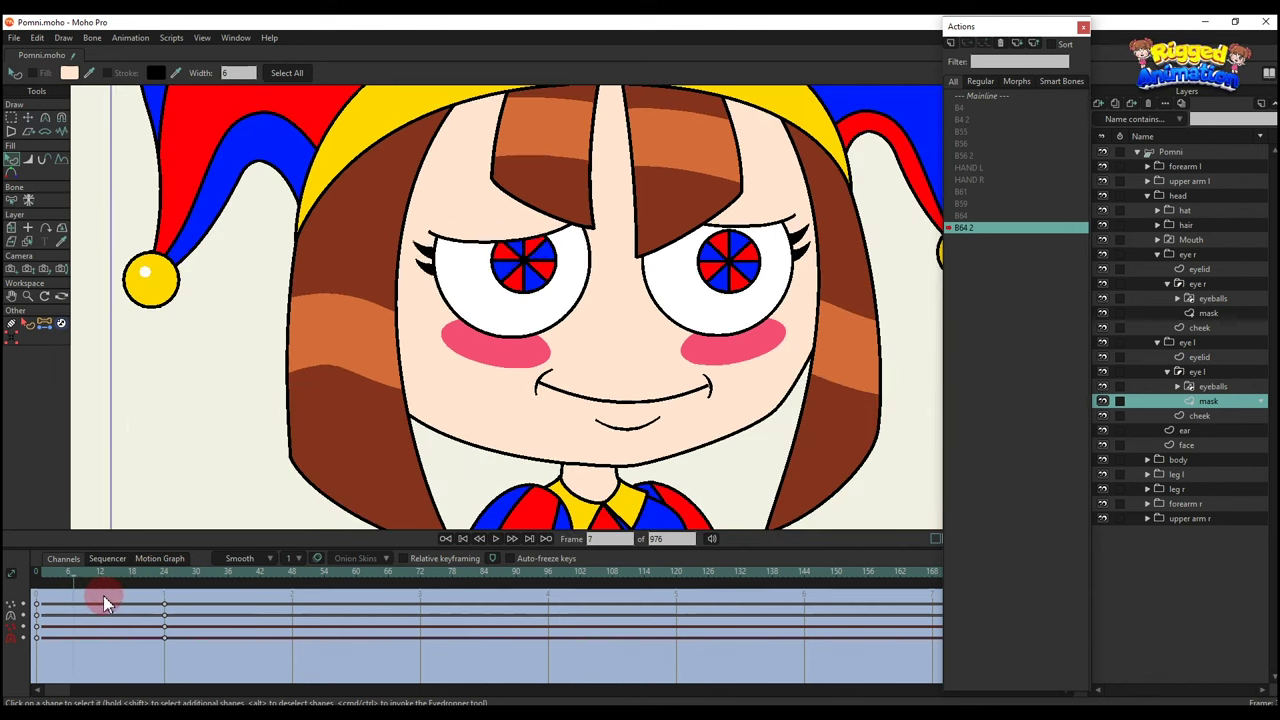
scroll(507, 285, "down", 3)
scroll(507, 285, "up", 2)
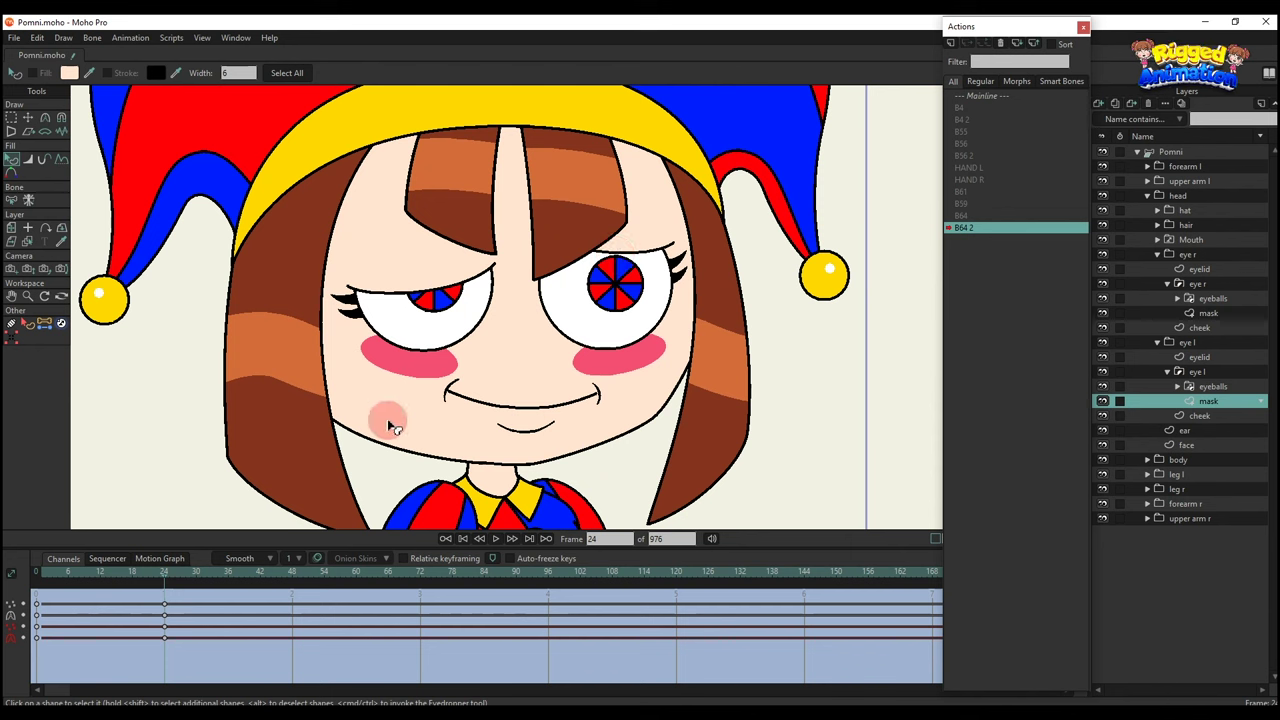
Copy the lowered left eyelid's frame 24 keys onto the right eyelid.
left_click(410, 282)
key("t")
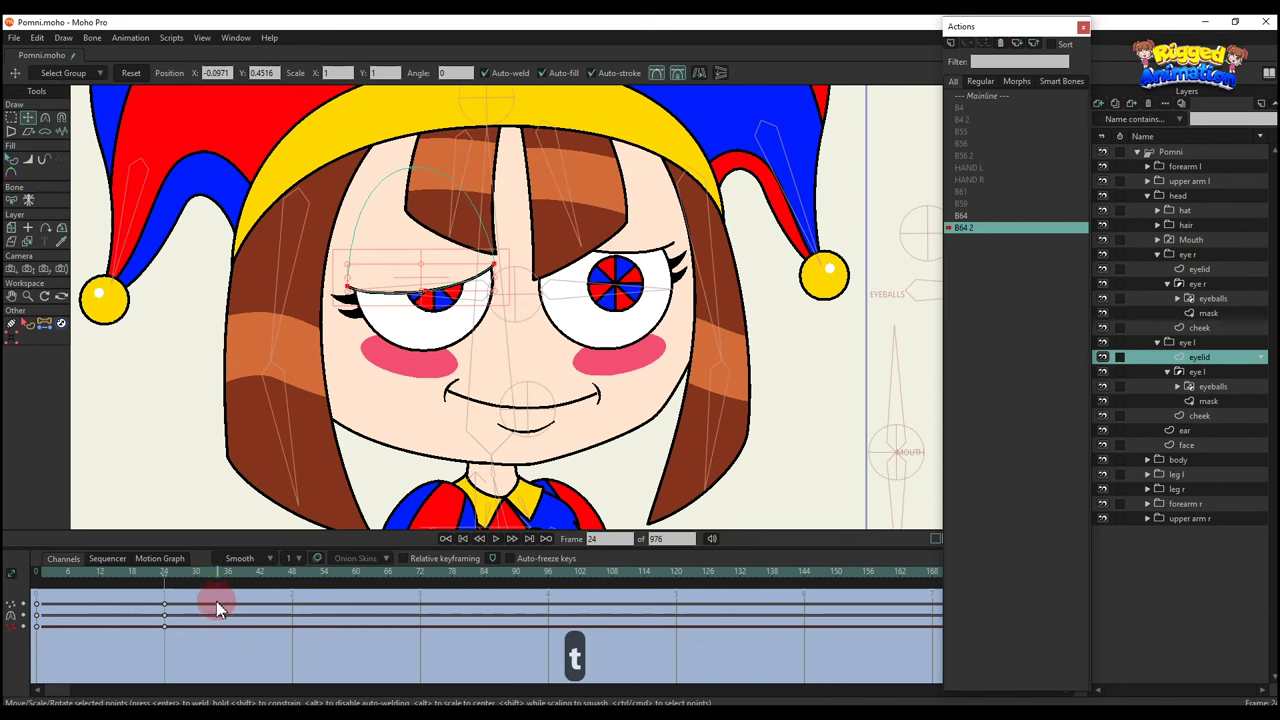
left_click(492, 334)
key("ctrl+c")
left_click(650, 238)
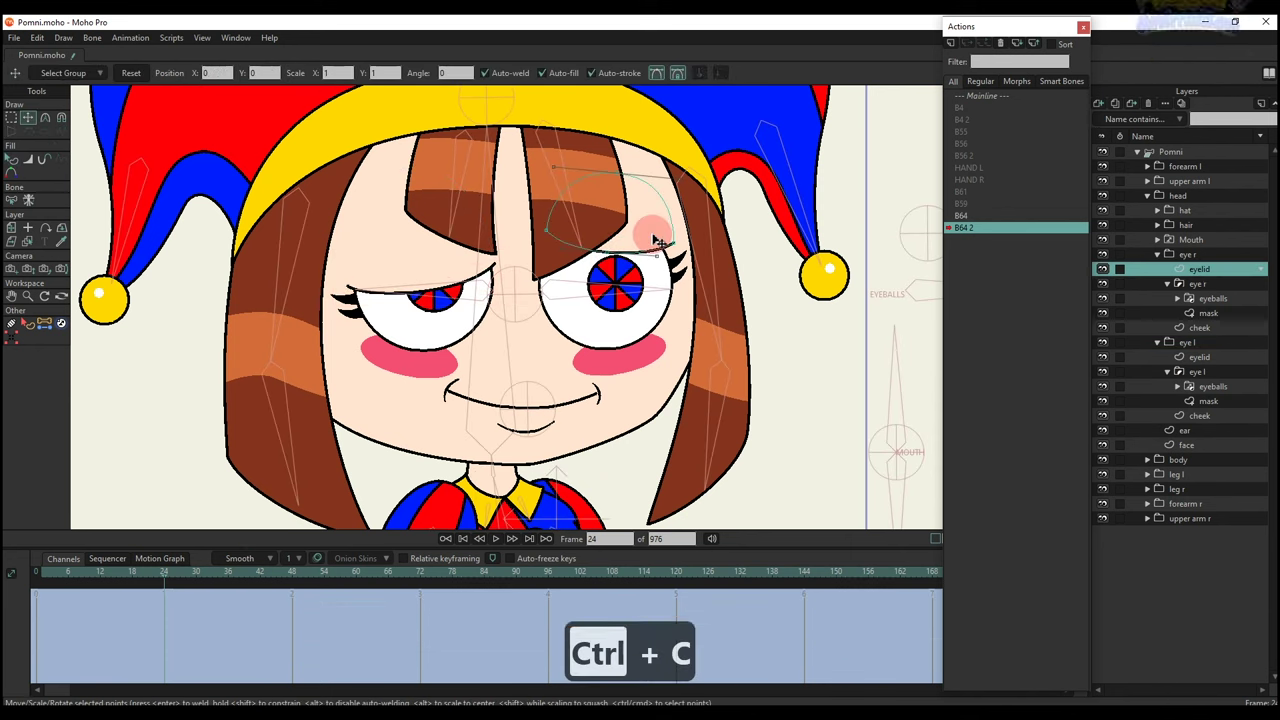
key("ctrl+v")
Copy the left eye mask's frame 24 lash keys onto the right eye's mask and return to the mainline.
left_click(348, 301)
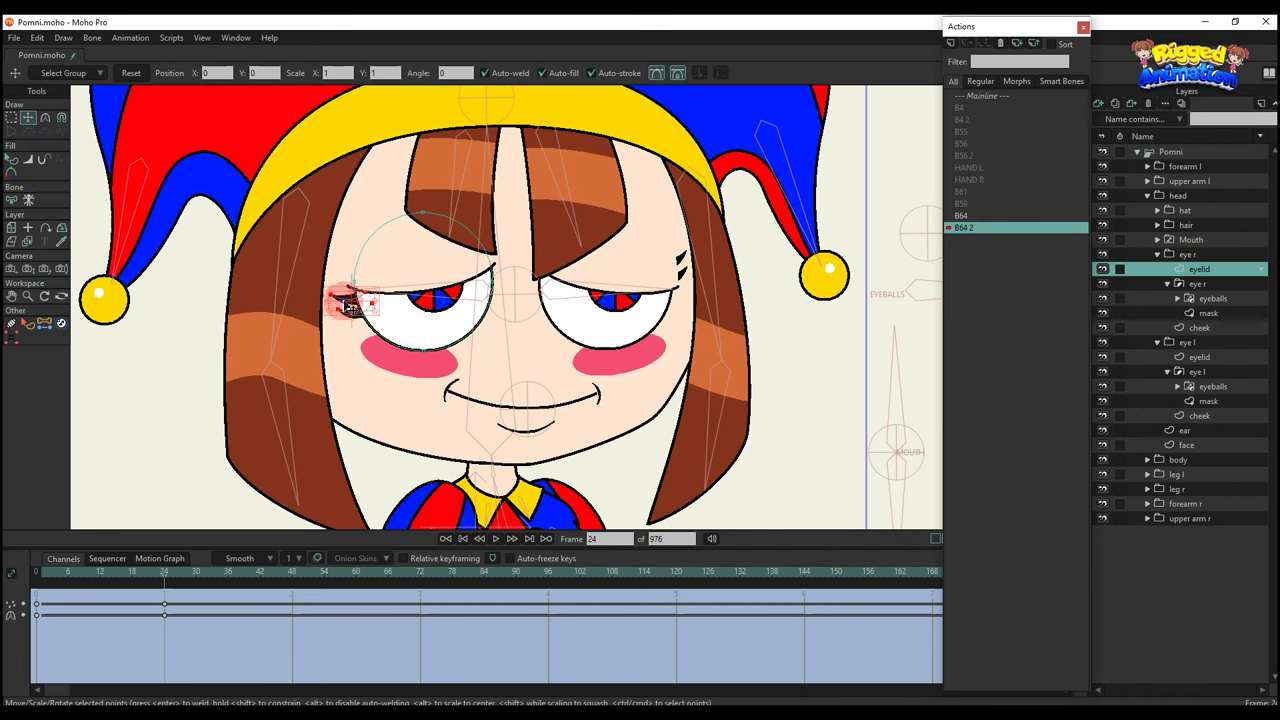
left_click_drag(199, 644, 101, 560)
key("ctrl+c")
left_click(676, 256)
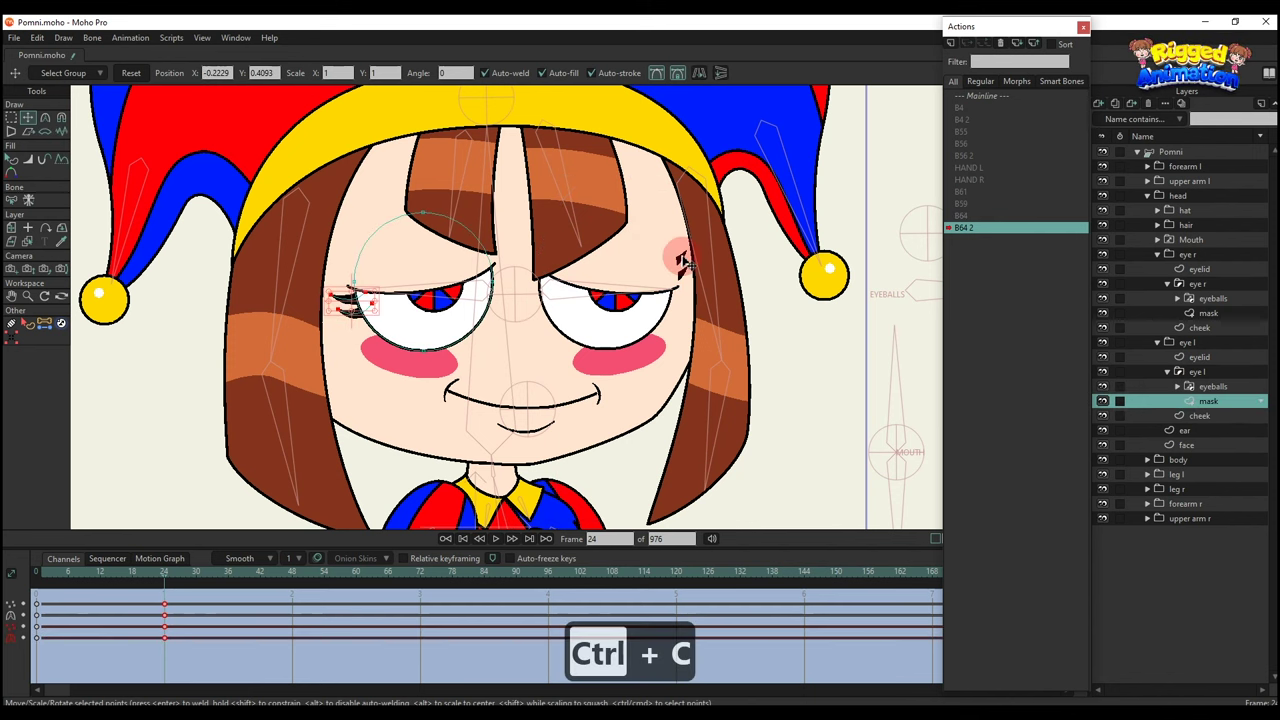
key("ctrl+v")
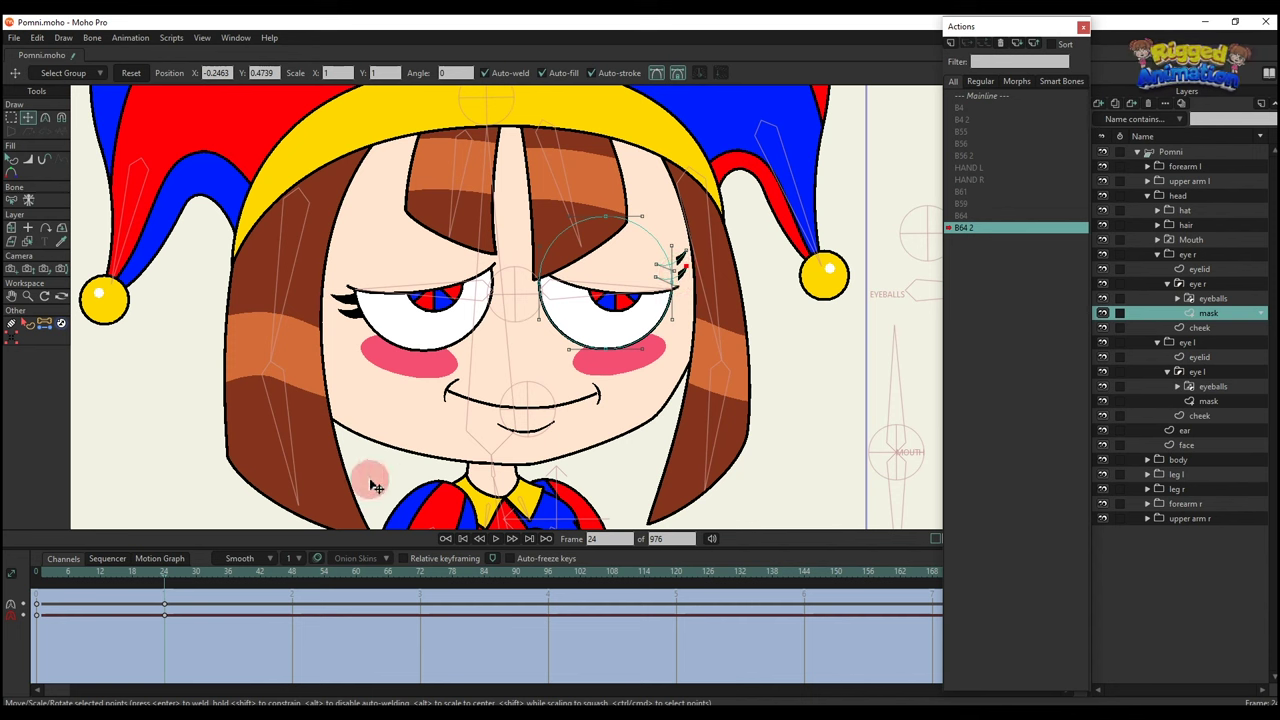
key("g")
scroll(673, 266, "up", 2)
left_click(677, 263)
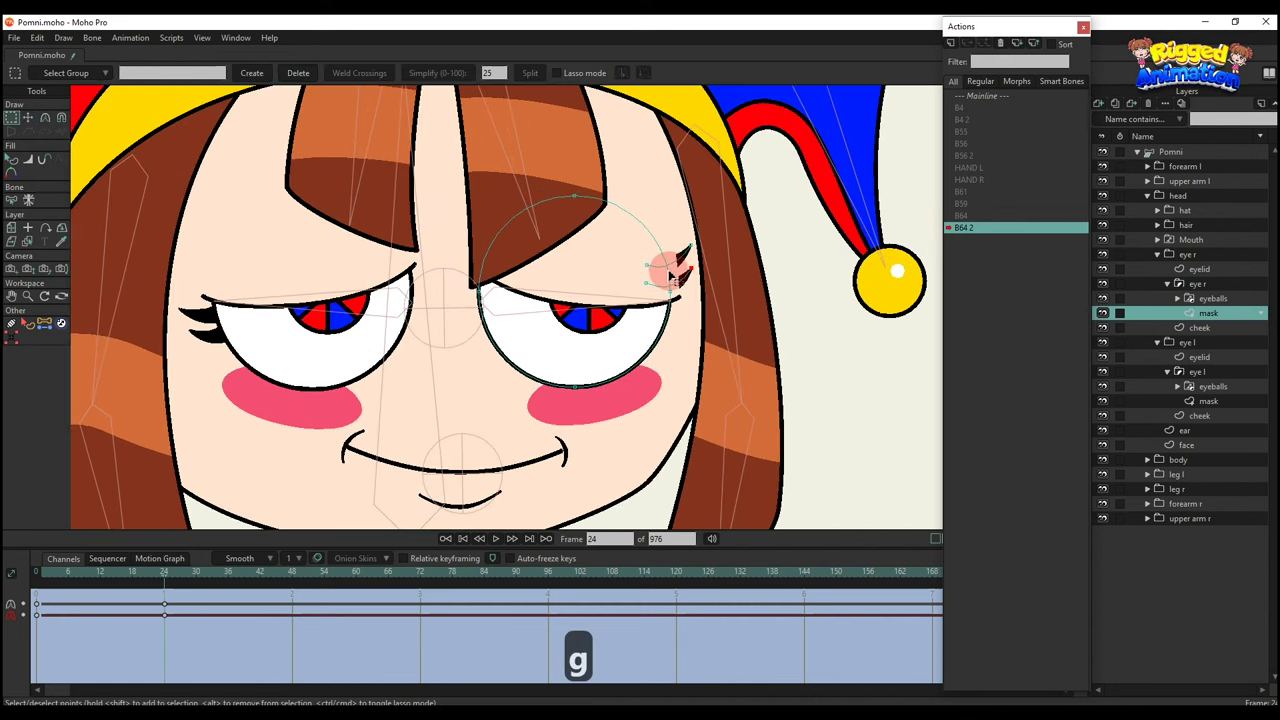
key("ctrl+v")
key("q")
scroll(602, 295, "down", 4)
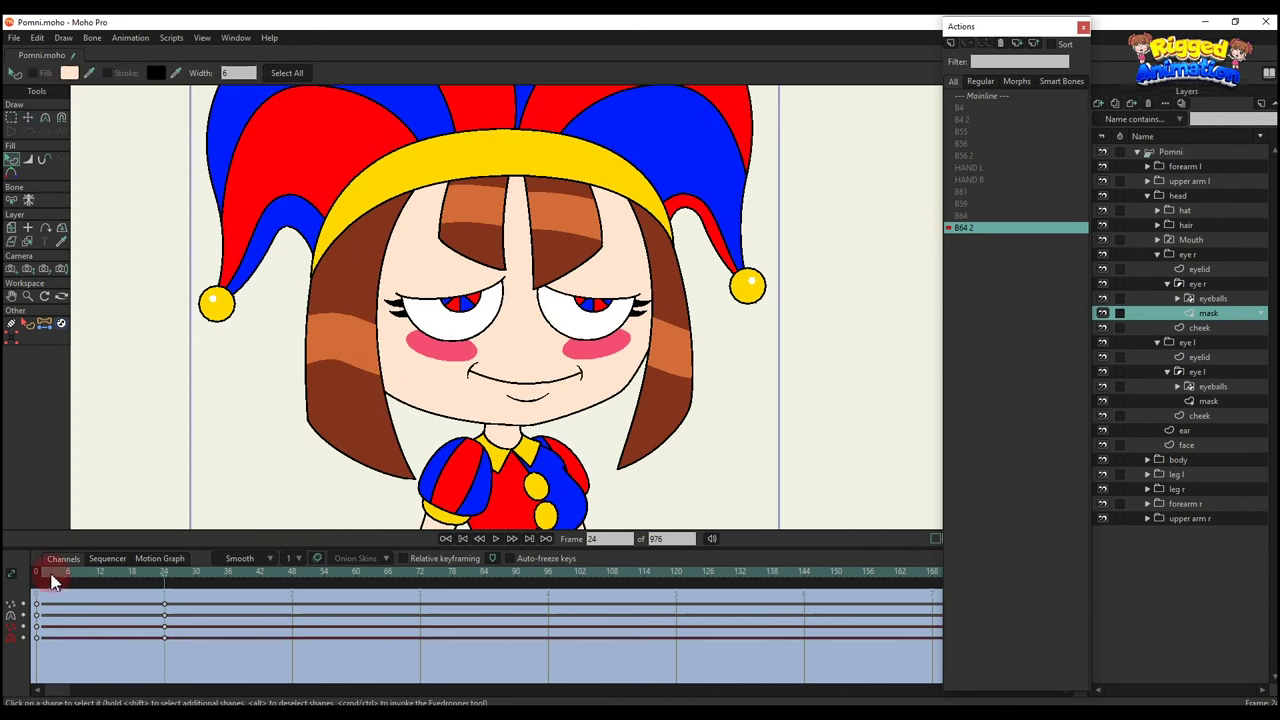
mouse_move(51, 578)
left_mouse_down()
mouse_move(184, 586)
mouse_move(60, 582)
left_mouse_up()
double_click(978, 95)
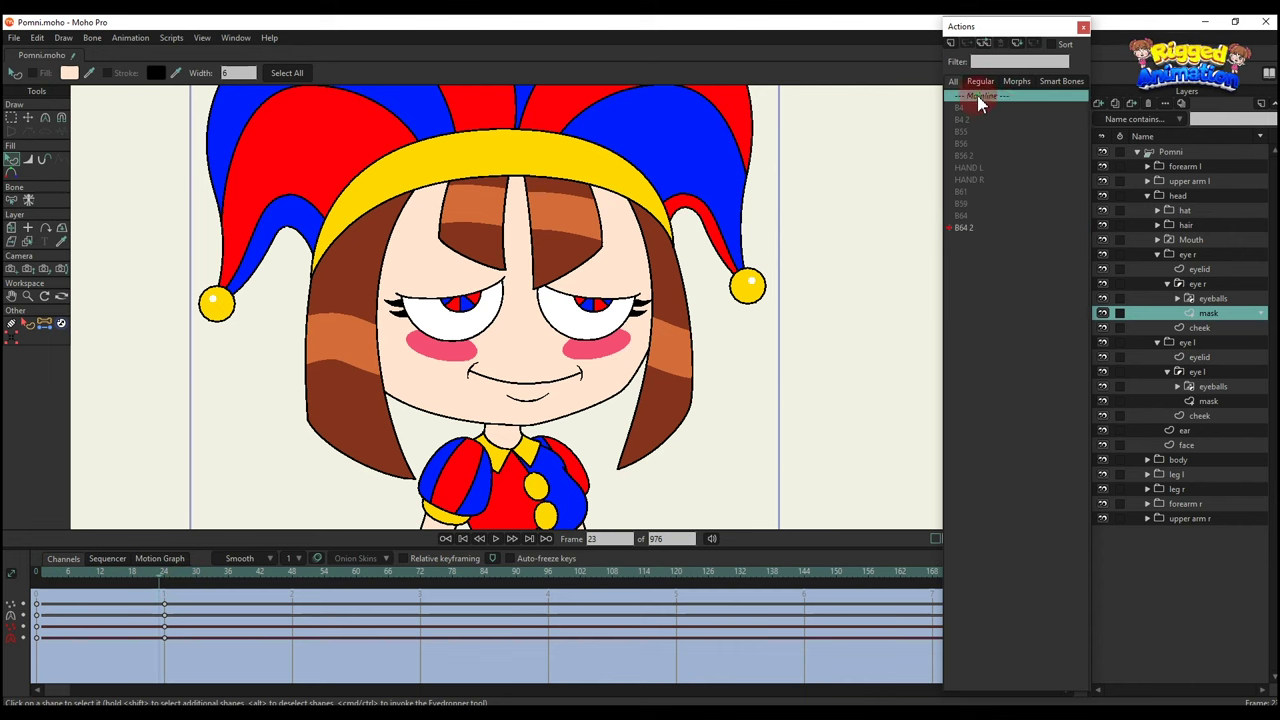
Add a new vector layer inside the left eye's mask group, above the eyeballs layer.
left_click(1187, 154)
scroll(377, 432, "up", 2)
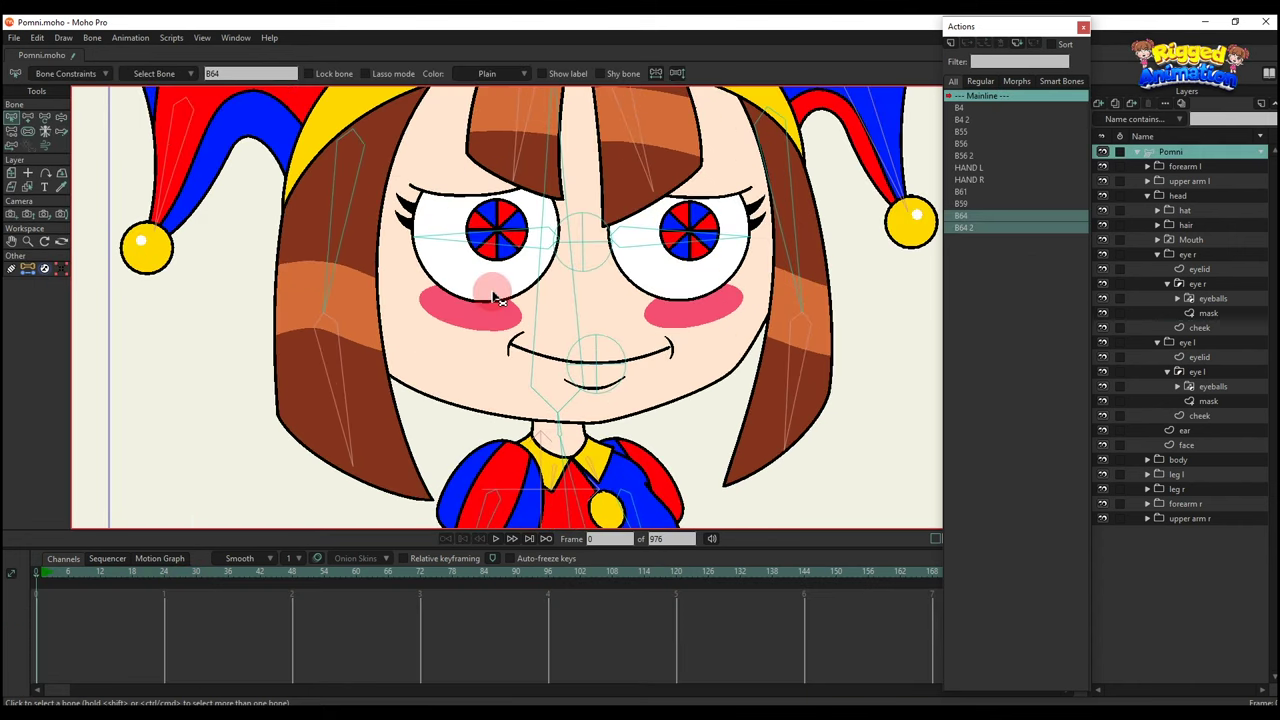
right_click(492, 293, "alt")
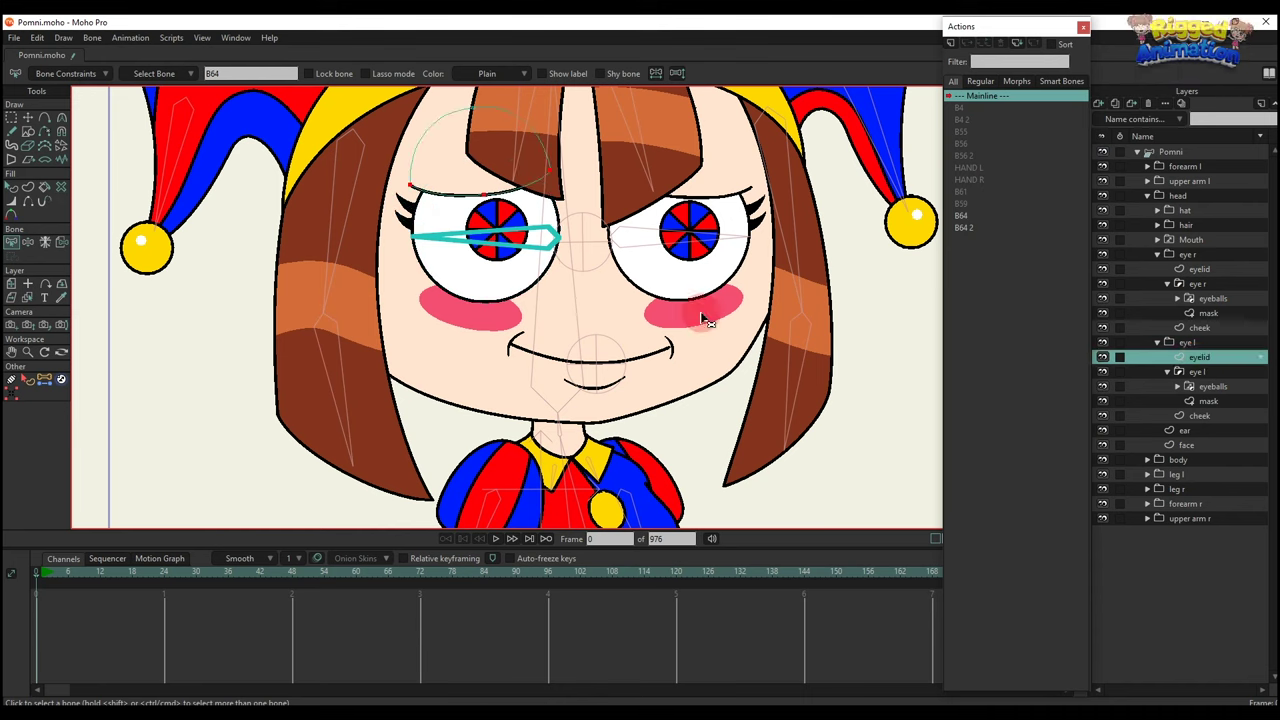
left_click(1200, 371)
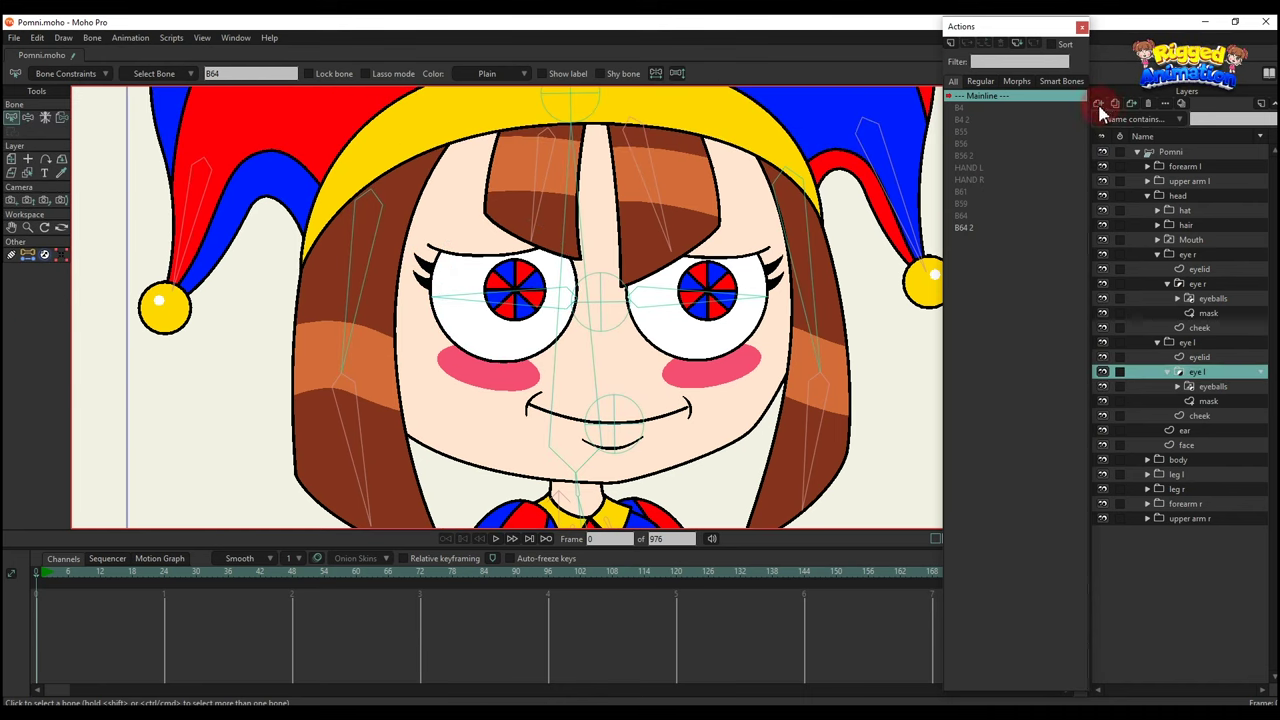
left_click(1099, 105)
left_click(1111, 120)
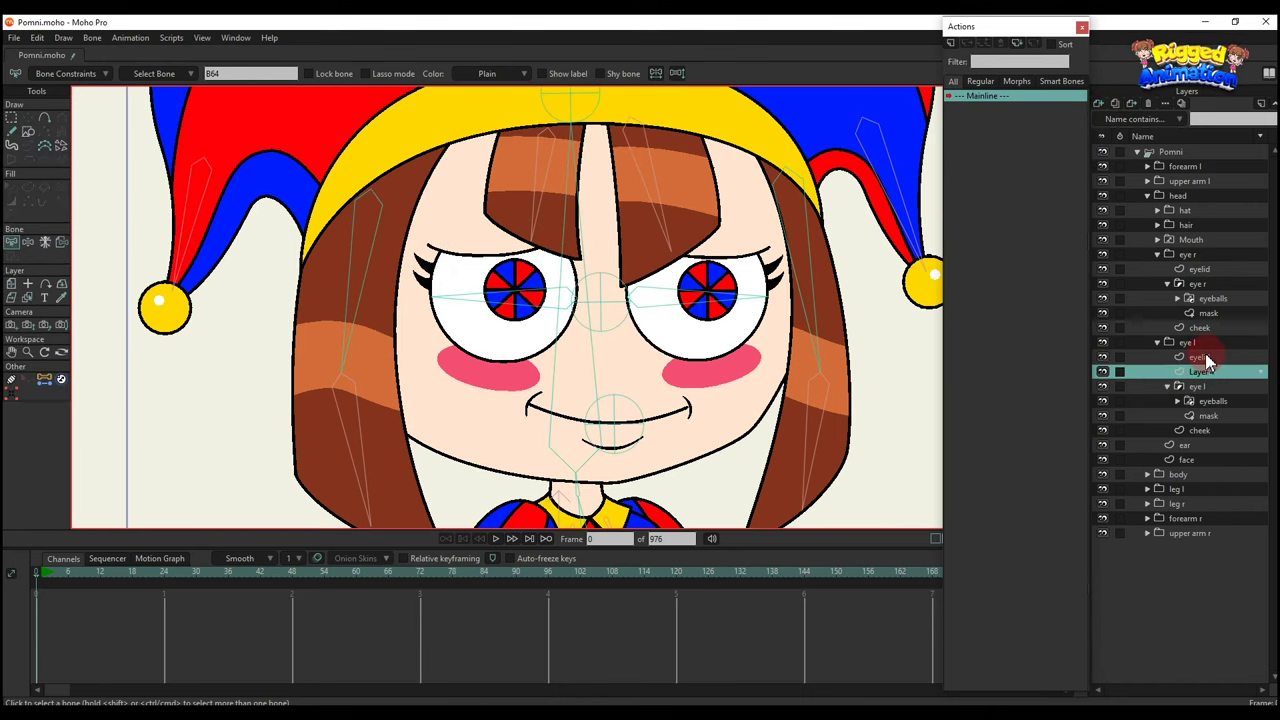
left_click_drag(1210, 401, 1207, 401)
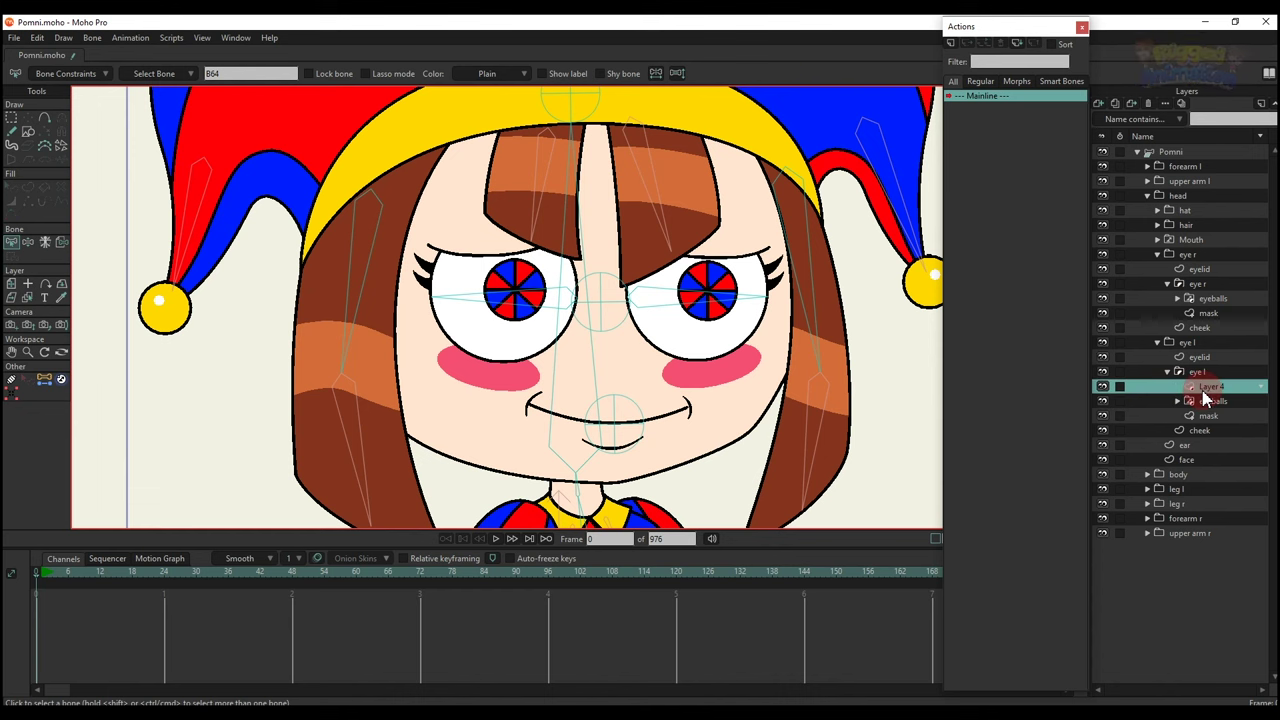
Copy the left eyelid shape into the new layer and flip it over the lower part of the eye as a lower eyelid.
left_click(1199, 357)
key("t")
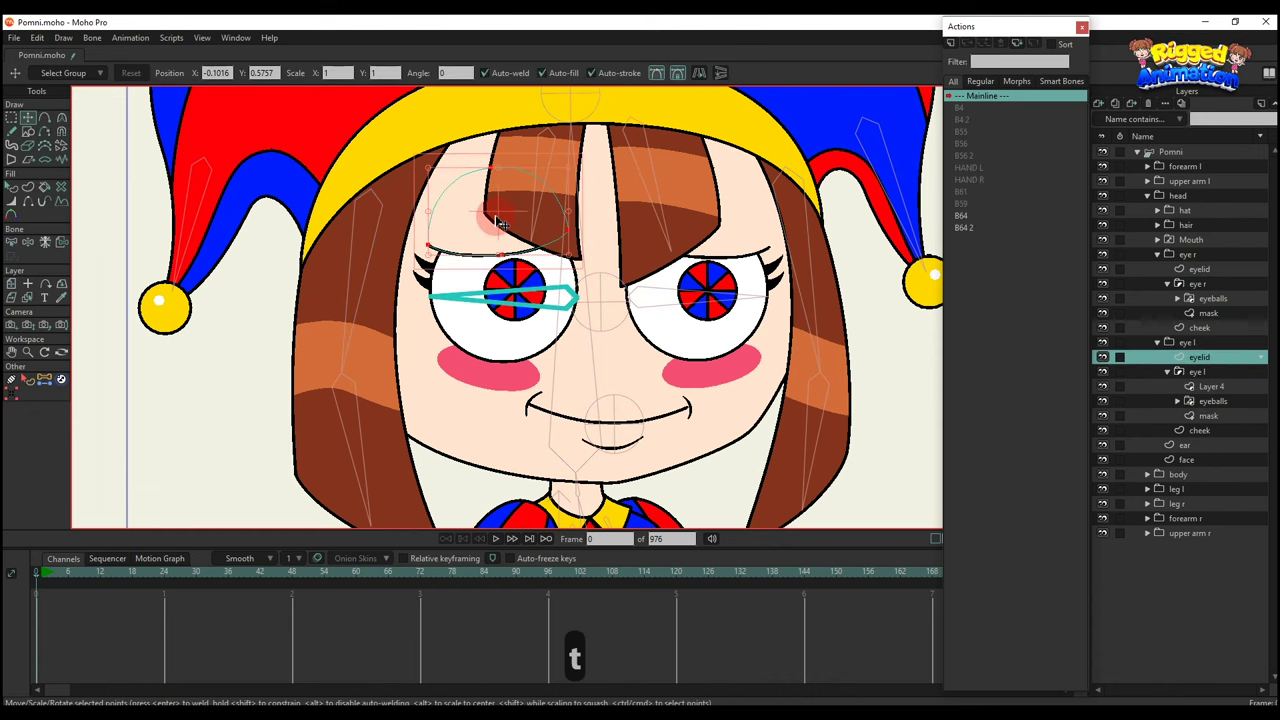
key("ctrl+c")
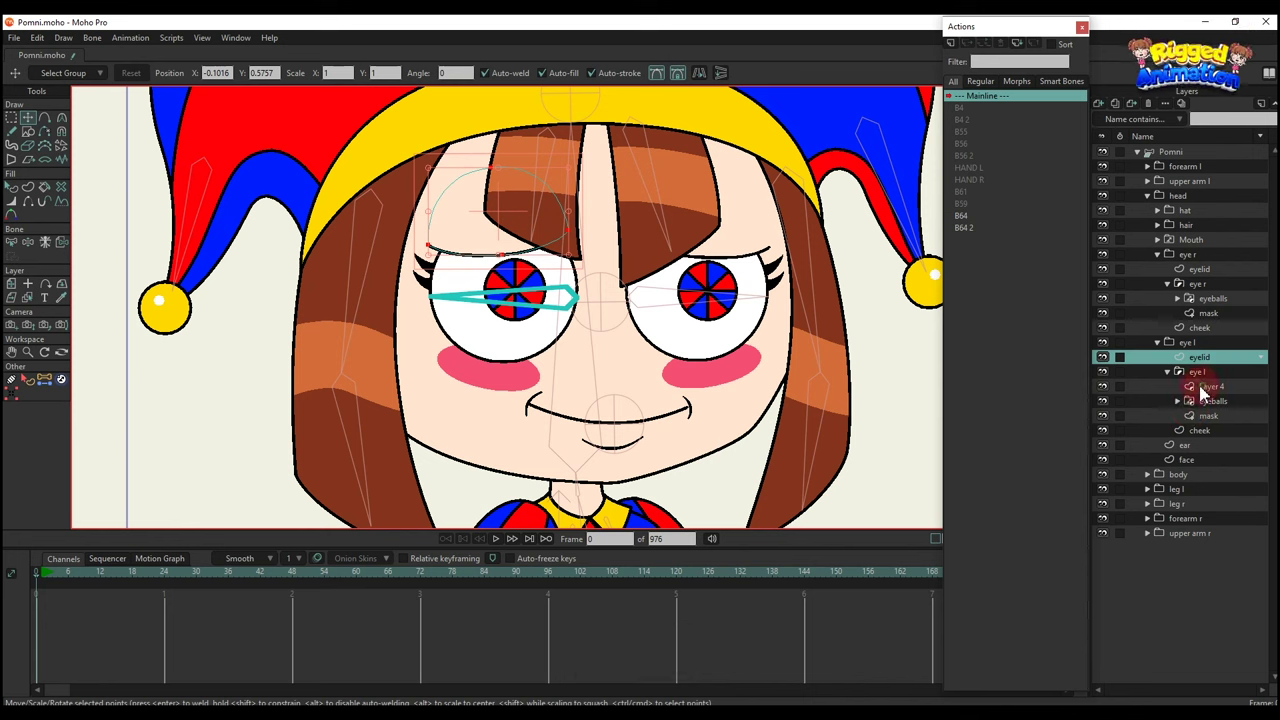
left_click(1203, 388)
key("ctrl+v")
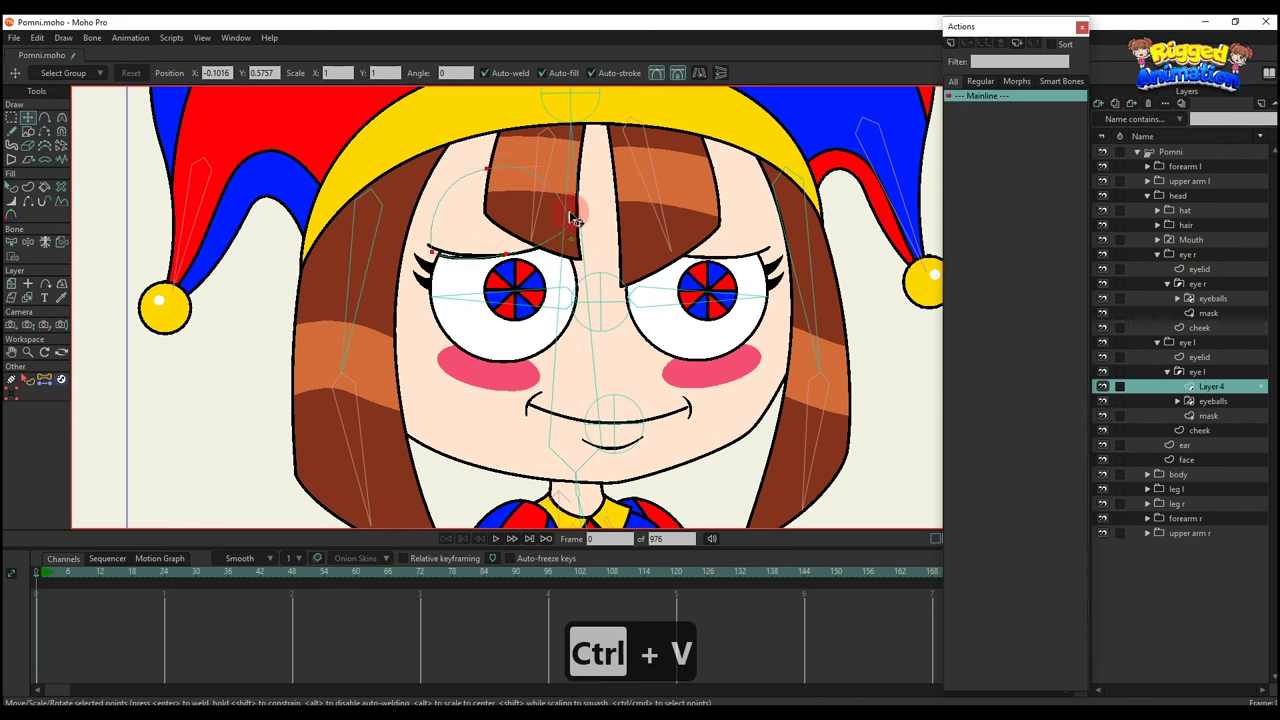
left_click_drag(430, 195, 508, 377)
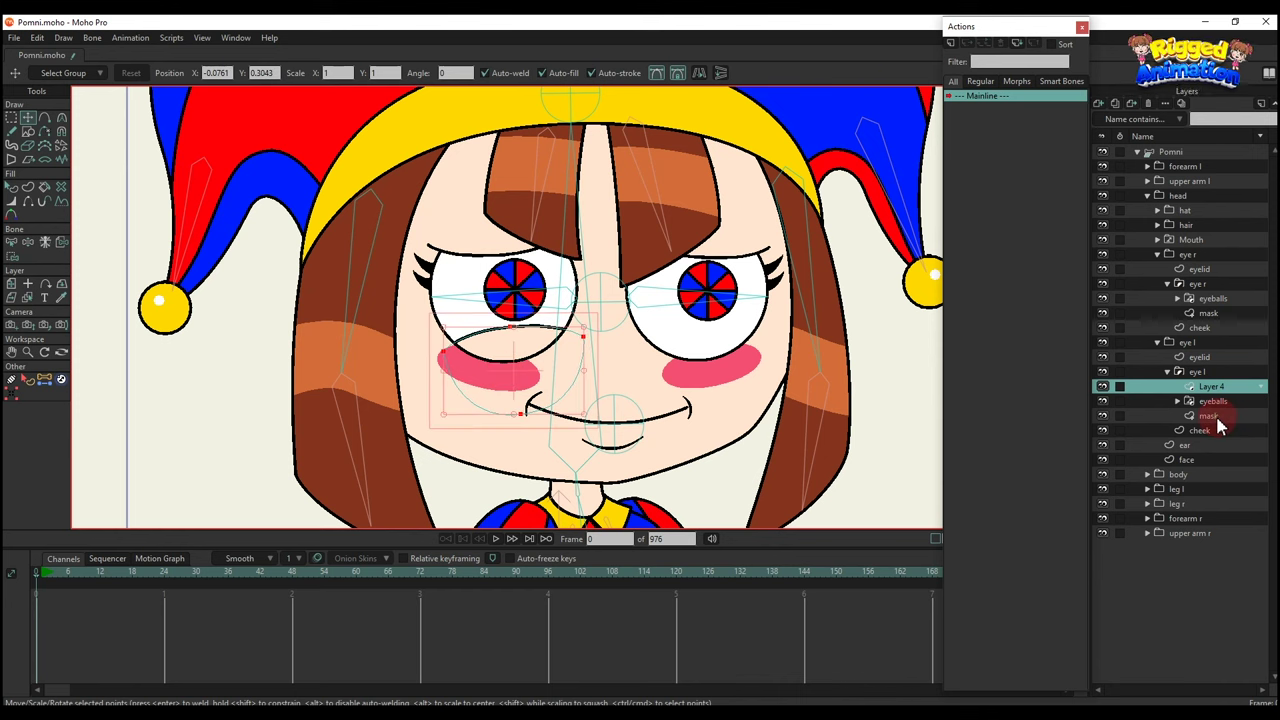
Duplicate the left eye's mask above the eyeballs, set to clear the mask and add itself invisibly, with Exclude strokes turned off.
left_click(1216, 418)
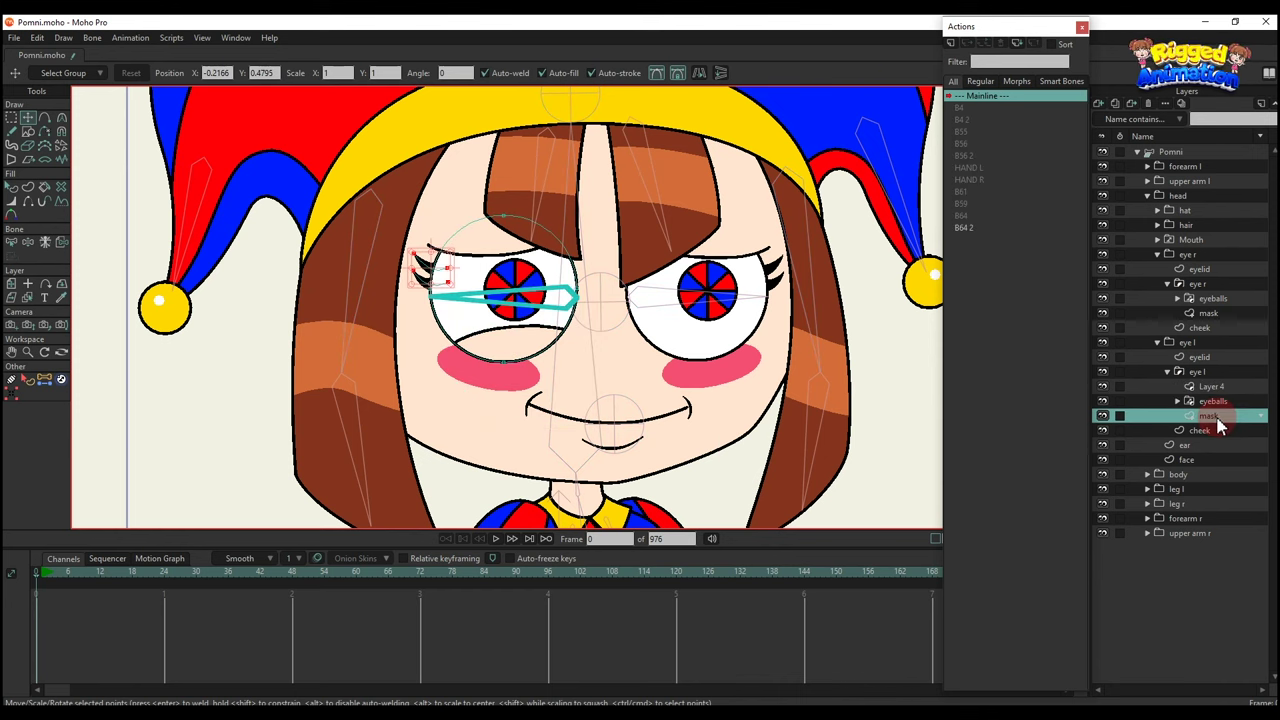
left_click(1115, 103)
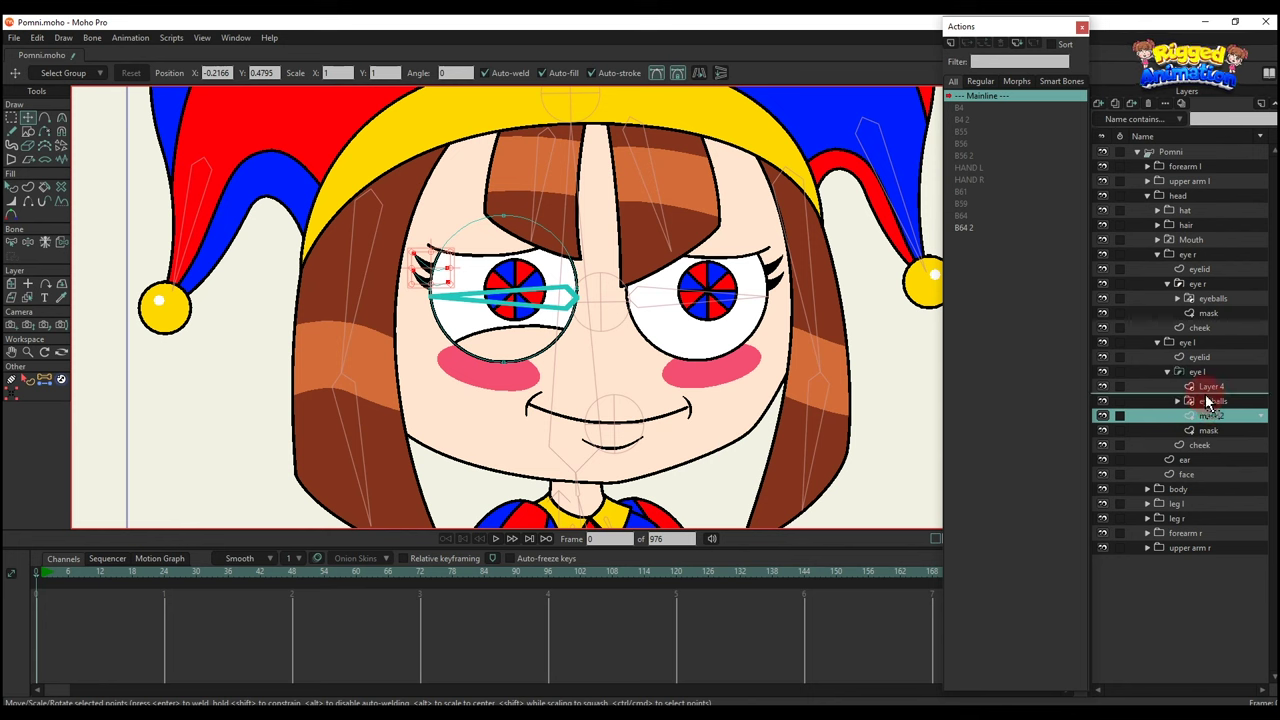
left_click_drag(1206, 400, 1206, 402)
right_click(1208, 401)
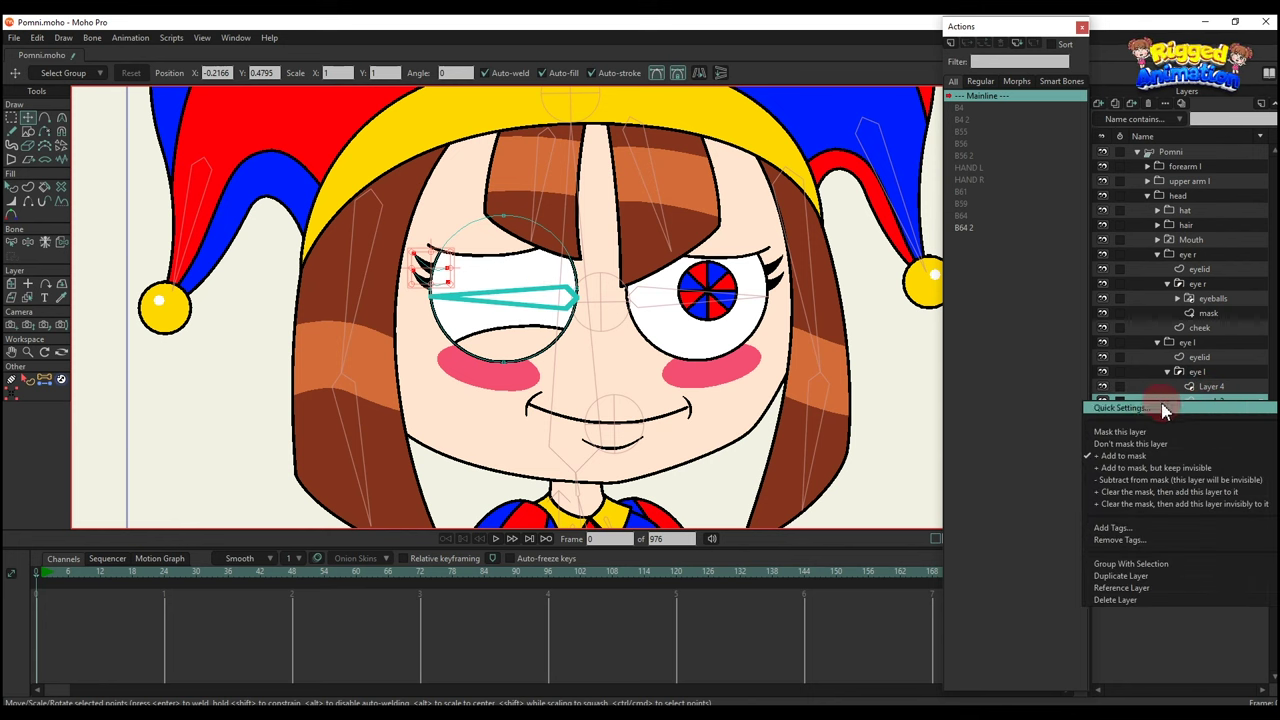
left_click(1163, 503)
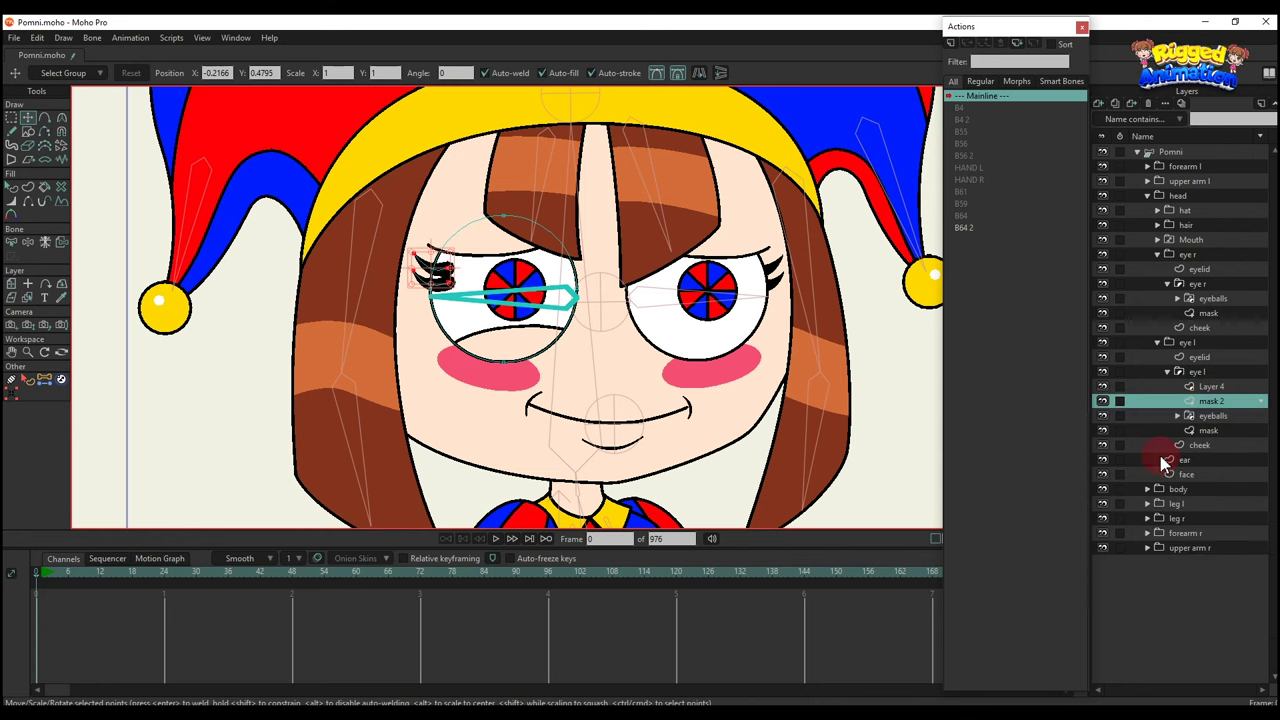
double_click(1216, 402)
left_click(213, 100)
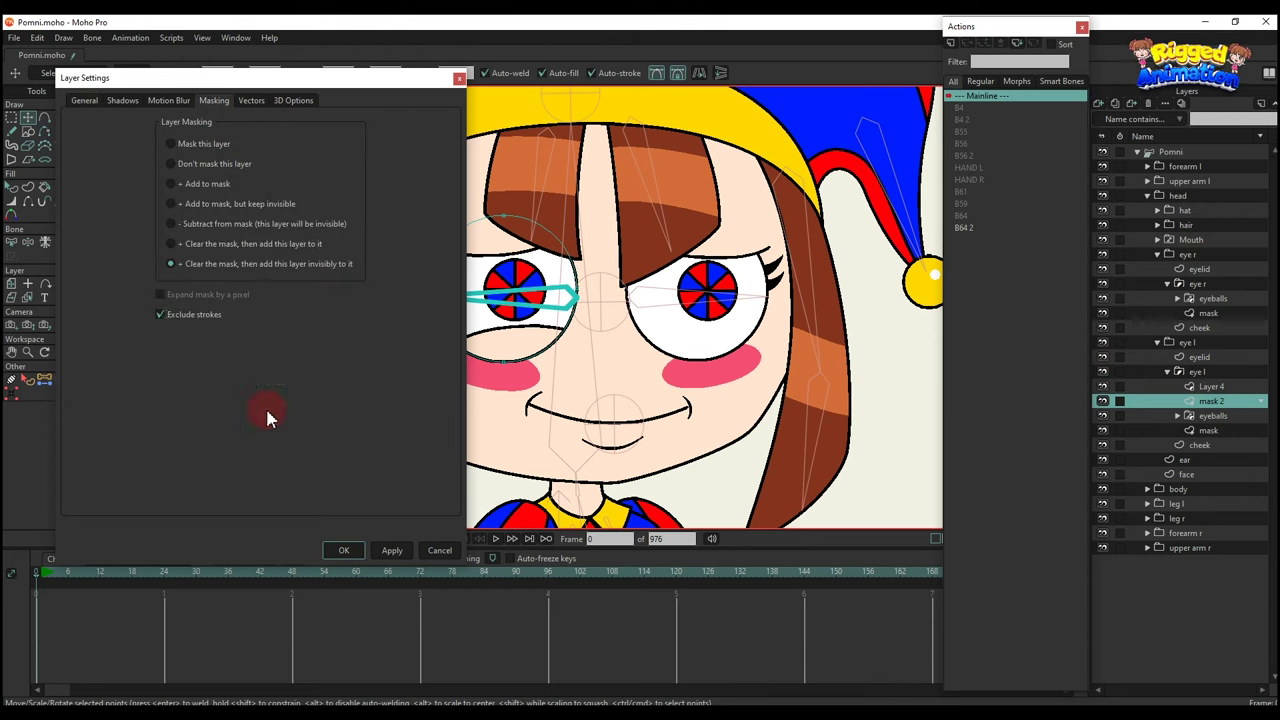
left_click(345, 550)
Delete both lash shapes from the left eye's duplicated mask.
key("q")
key("t")
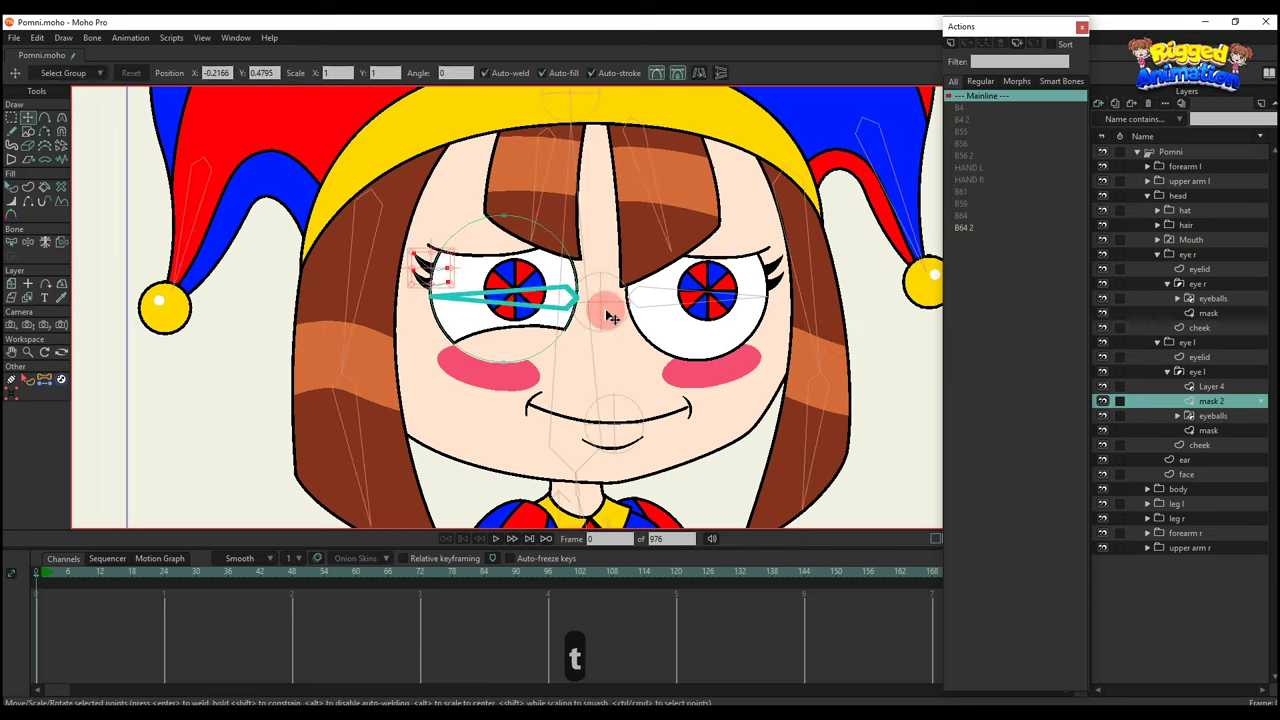
scroll(571, 286, "up", 5)
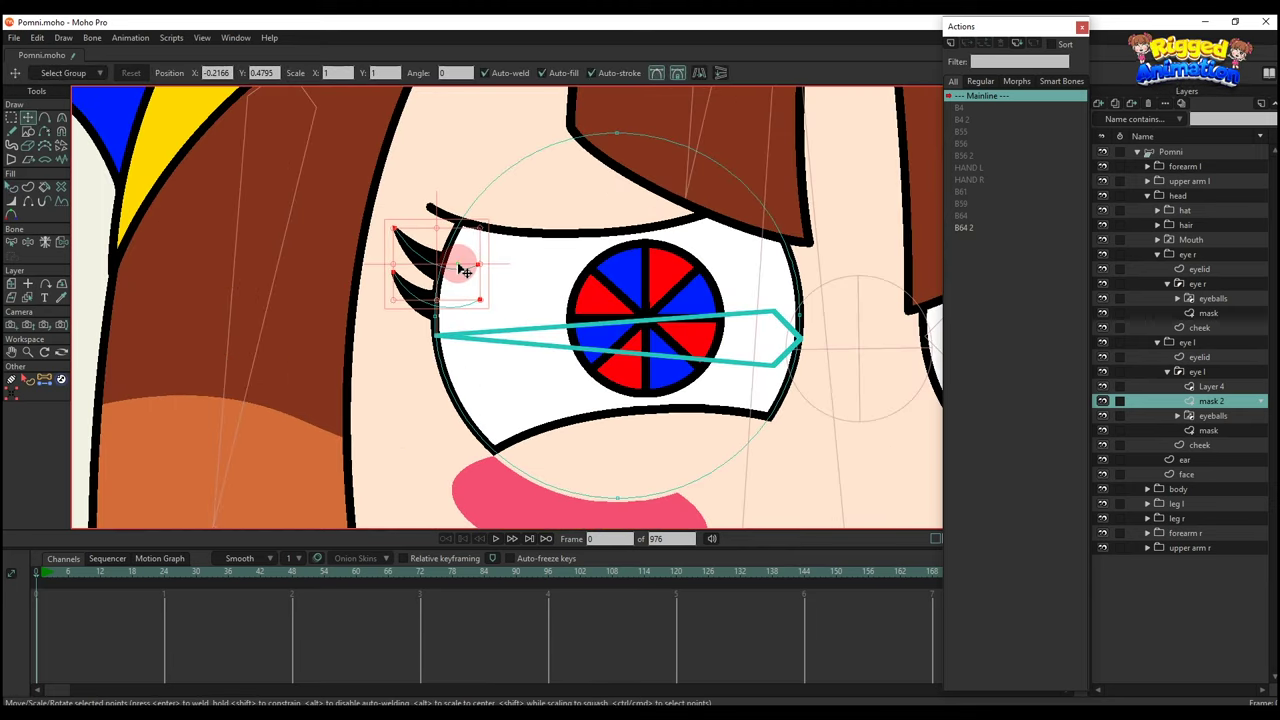
key("BackSpace")
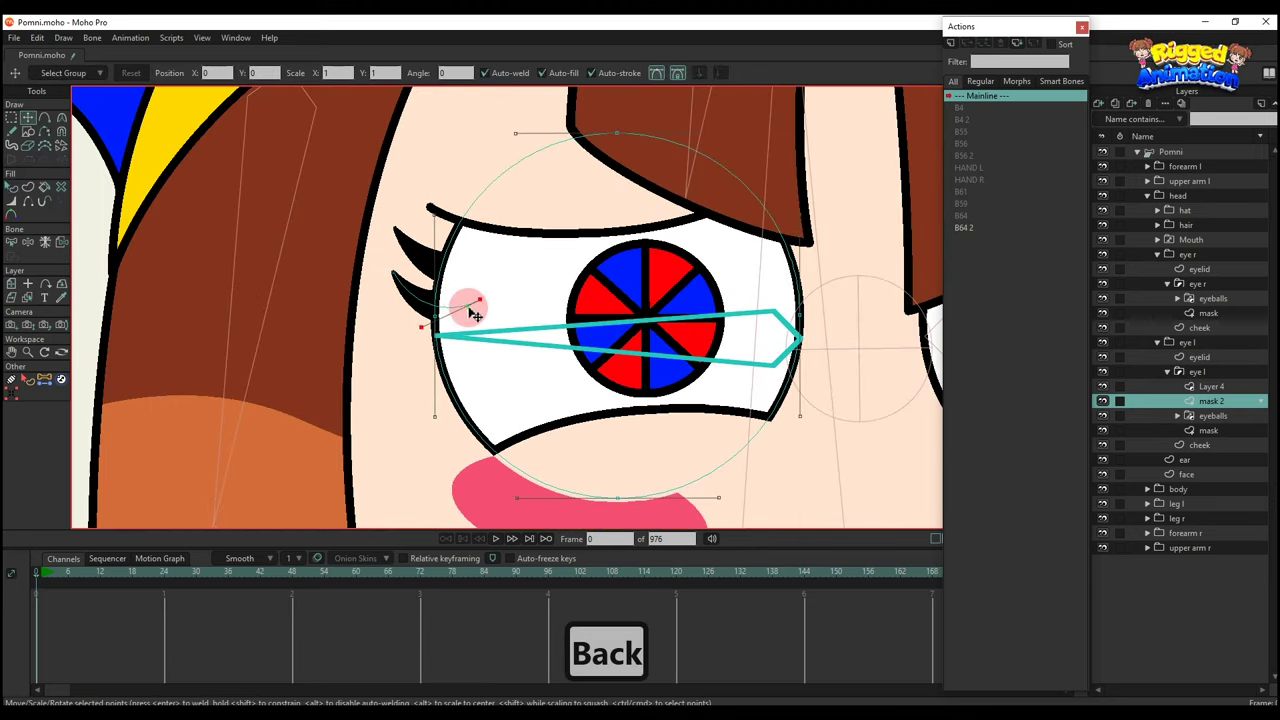
left_click(469, 309)
left_click(471, 305)
key("BackSpace")
scroll(470, 309, "down", 2)
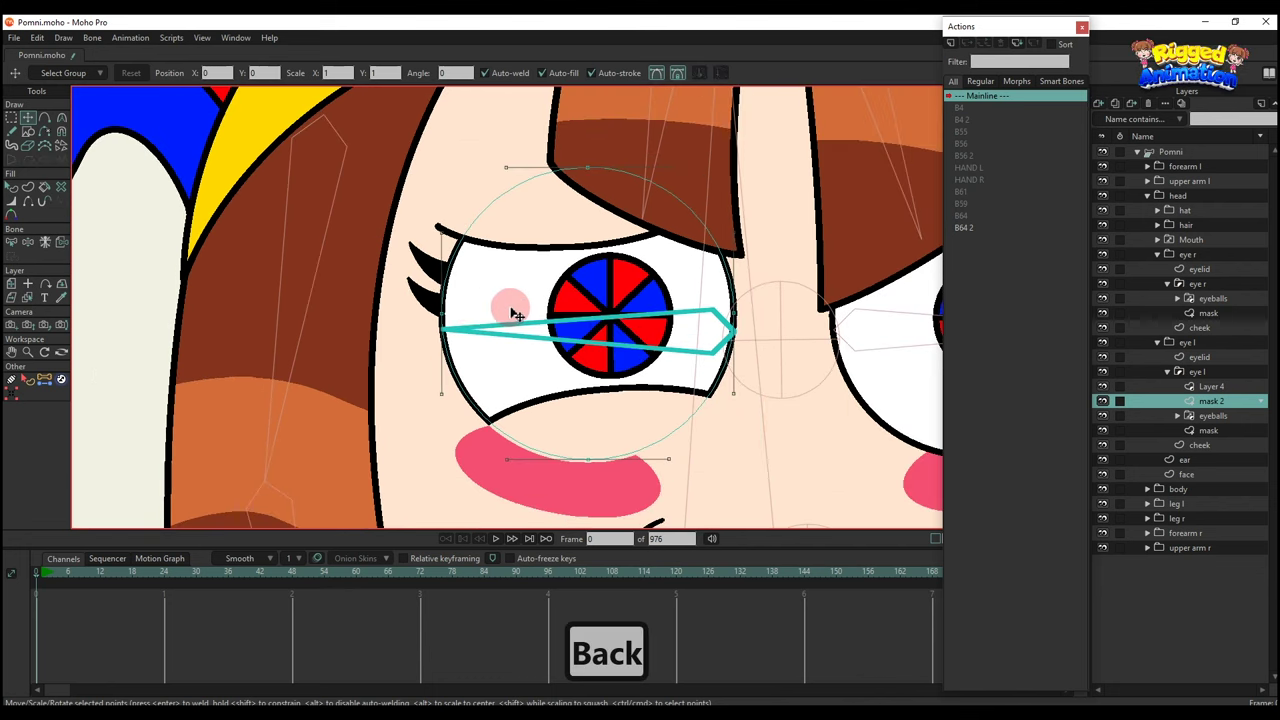
Move the left lower eyelid shape down below the eye so the whole eye is uncovered, and check the face.
key("q")
scroll(514, 314, "down", 5)
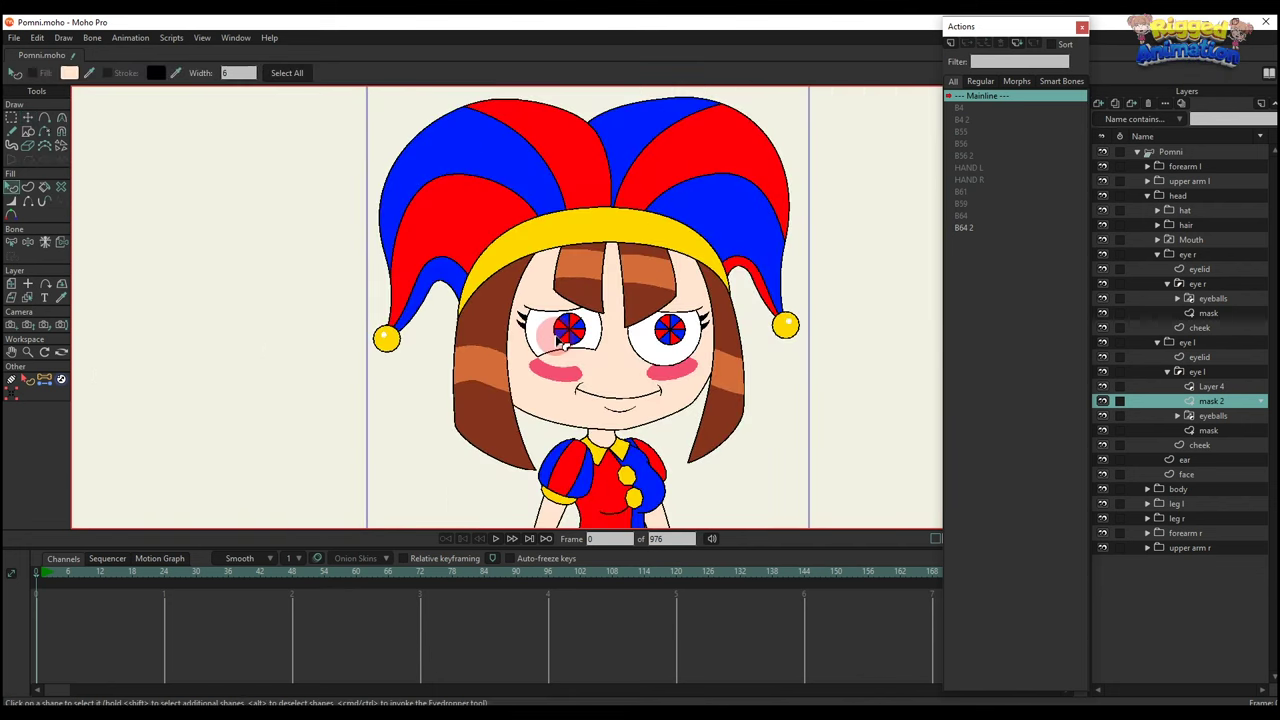
scroll(558, 341, "down", 1)
scroll(574, 361, "up", 6)
key("t")
key("q")
key("t")
right_click(575, 362, "alt")
scroll(575, 362, "up", 2)
left_click_drag(586, 383, 587, 387)
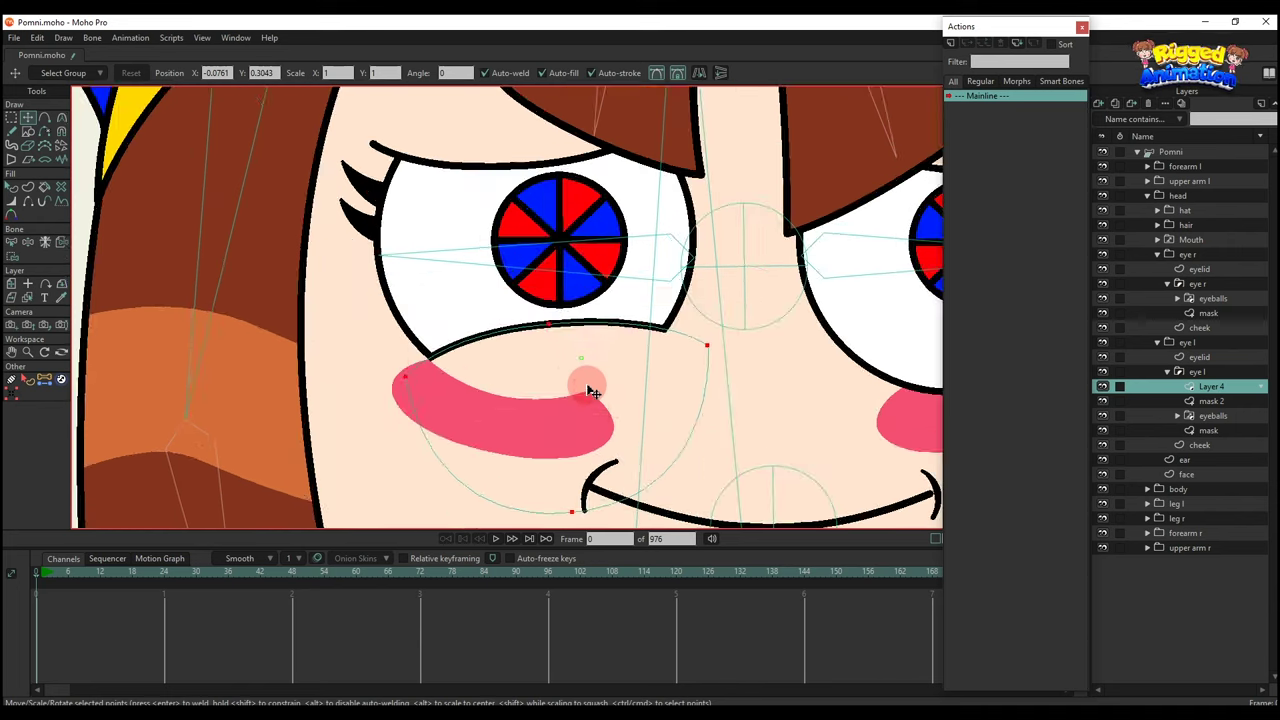
scroll(590, 420, "down", 2)
key("q")
scroll(580, 414, "down", 2)
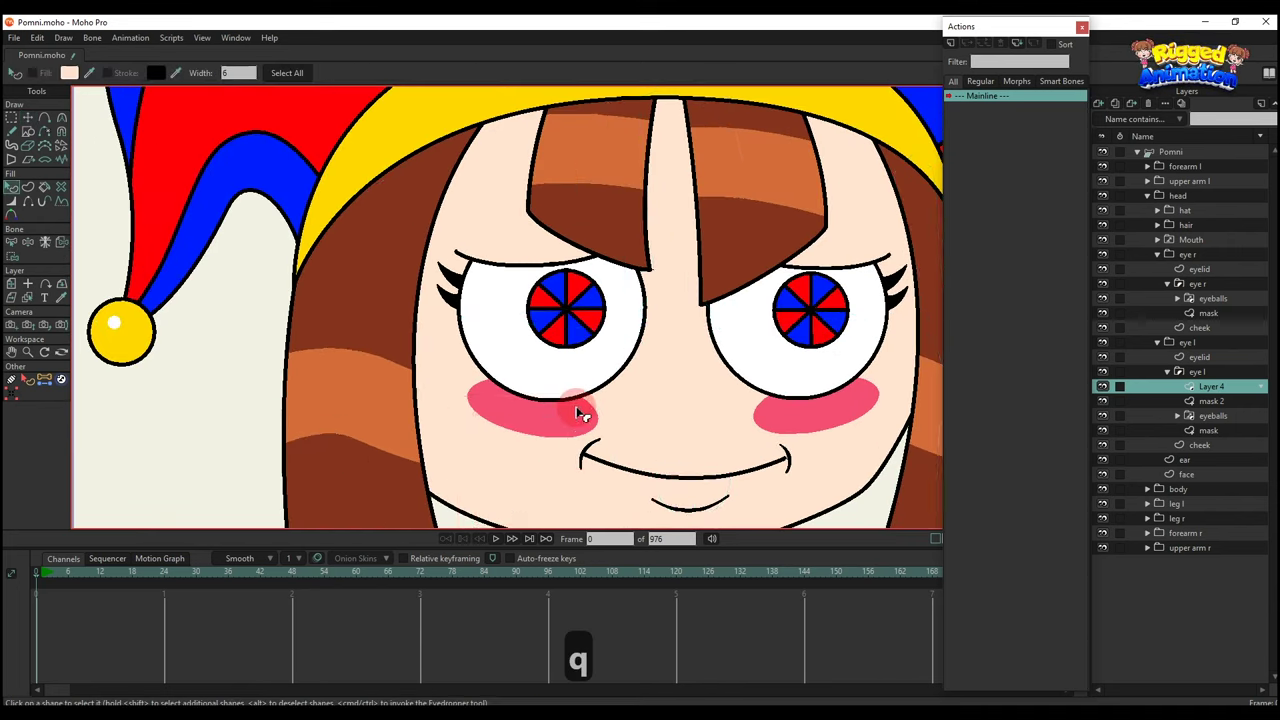
key("t")
scroll(650, 425, "up", 2)
key("q")
scroll(592, 410, "down", 3)
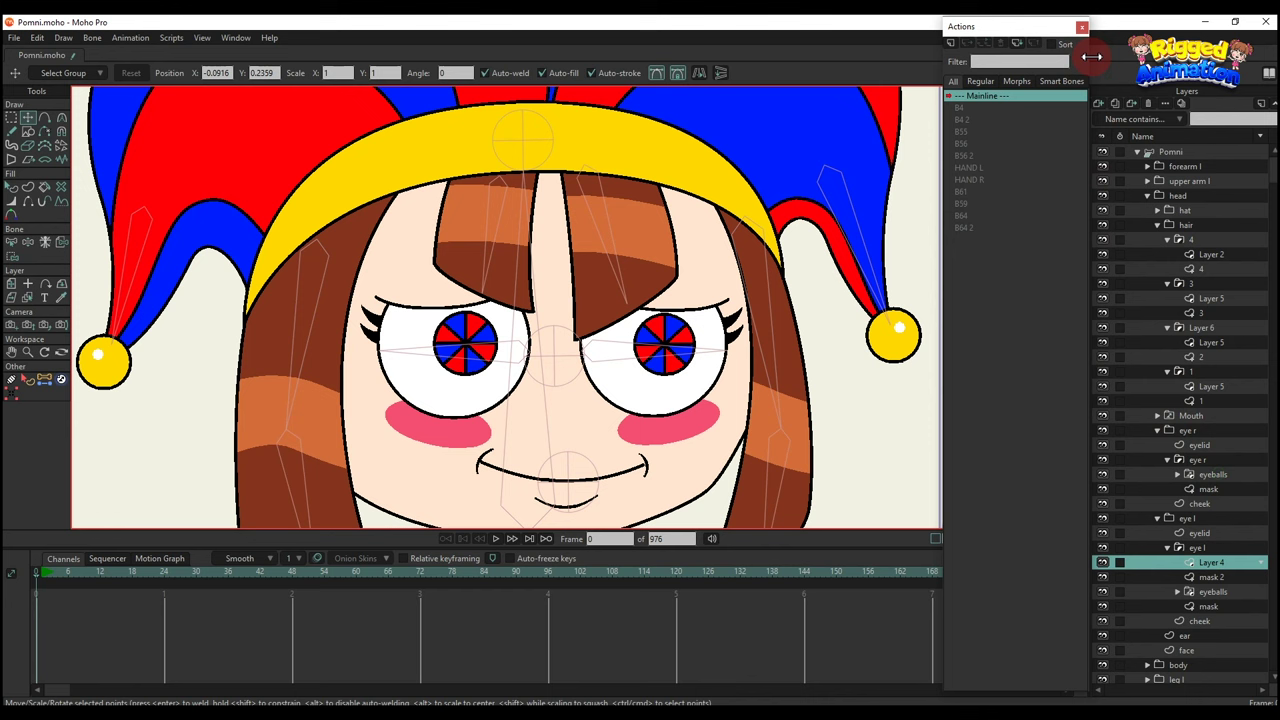
Add a vector layer above the right eye's eyeballs and paste the lower eyelid shape into it.
left_click(1213, 474)
left_click(1098, 104)
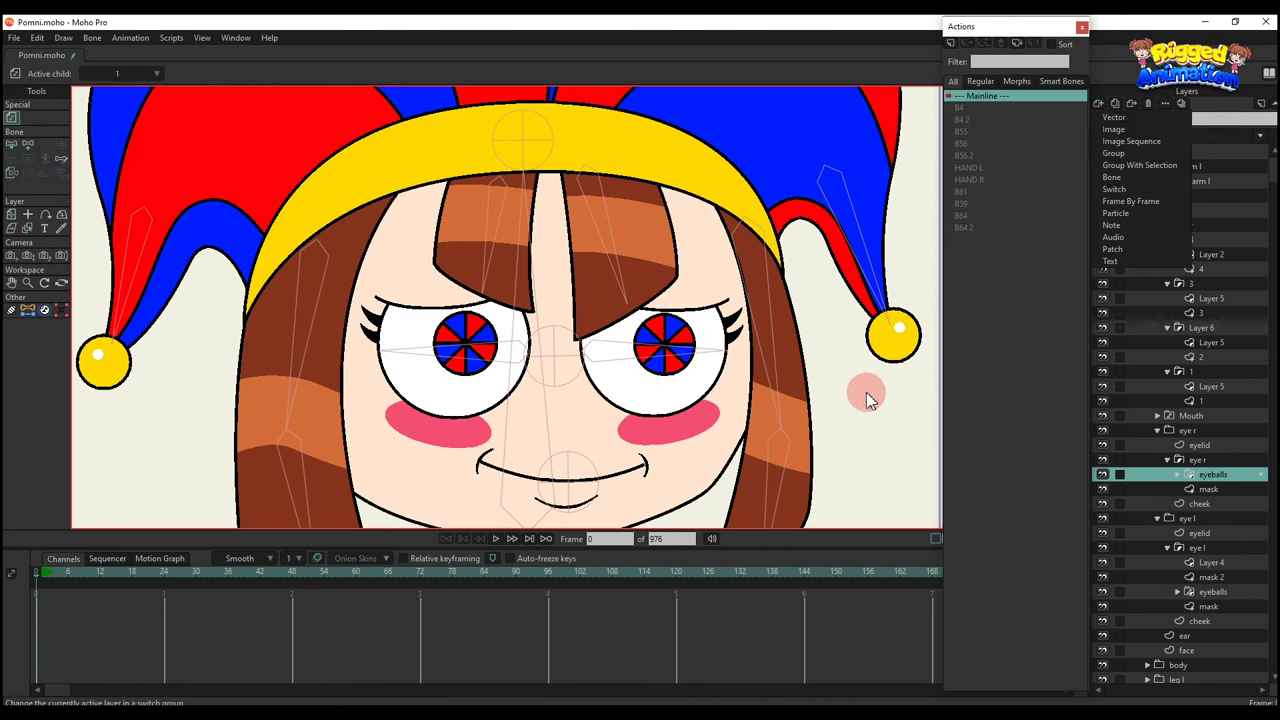
left_click(1114, 117)
key("Return")
key("ctrl+v")
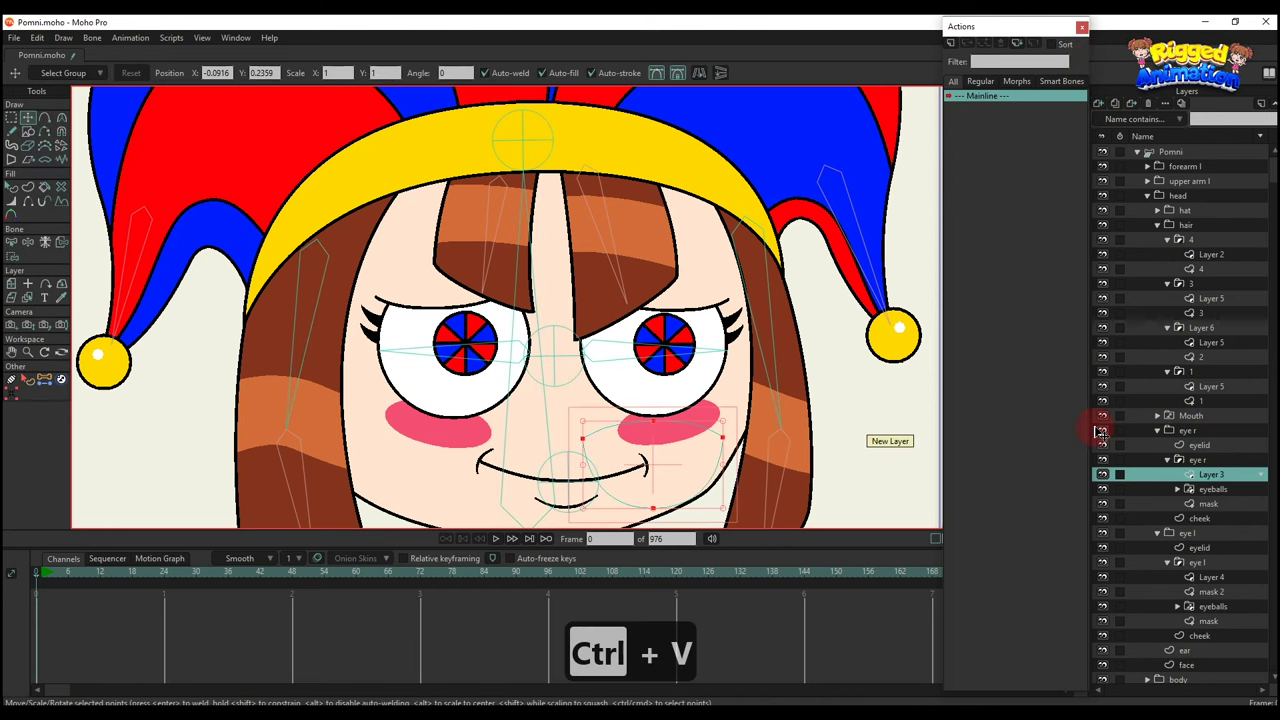
Duplicate the right eye's mask above its eyeballs, set to clear the mask and add itself invisibly, with Exclude strokes turned off.
left_click(1216, 505)
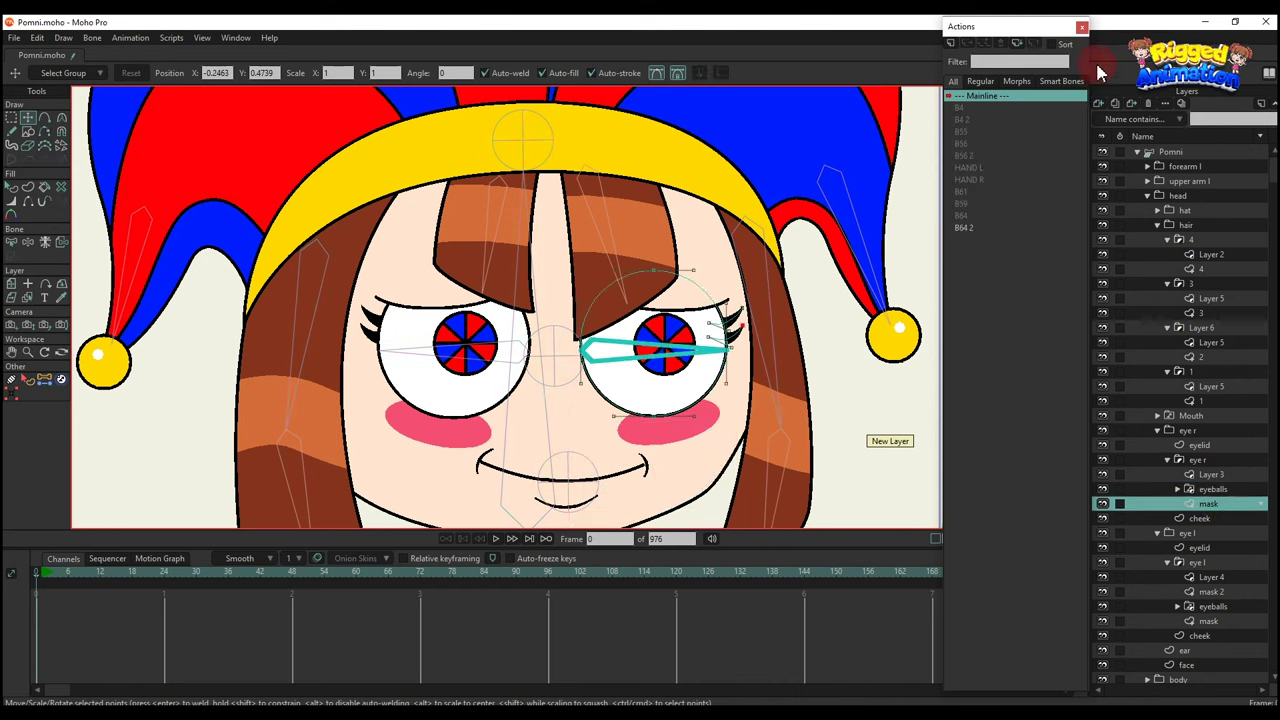
left_click(1115, 103)
double_click(1208, 503)
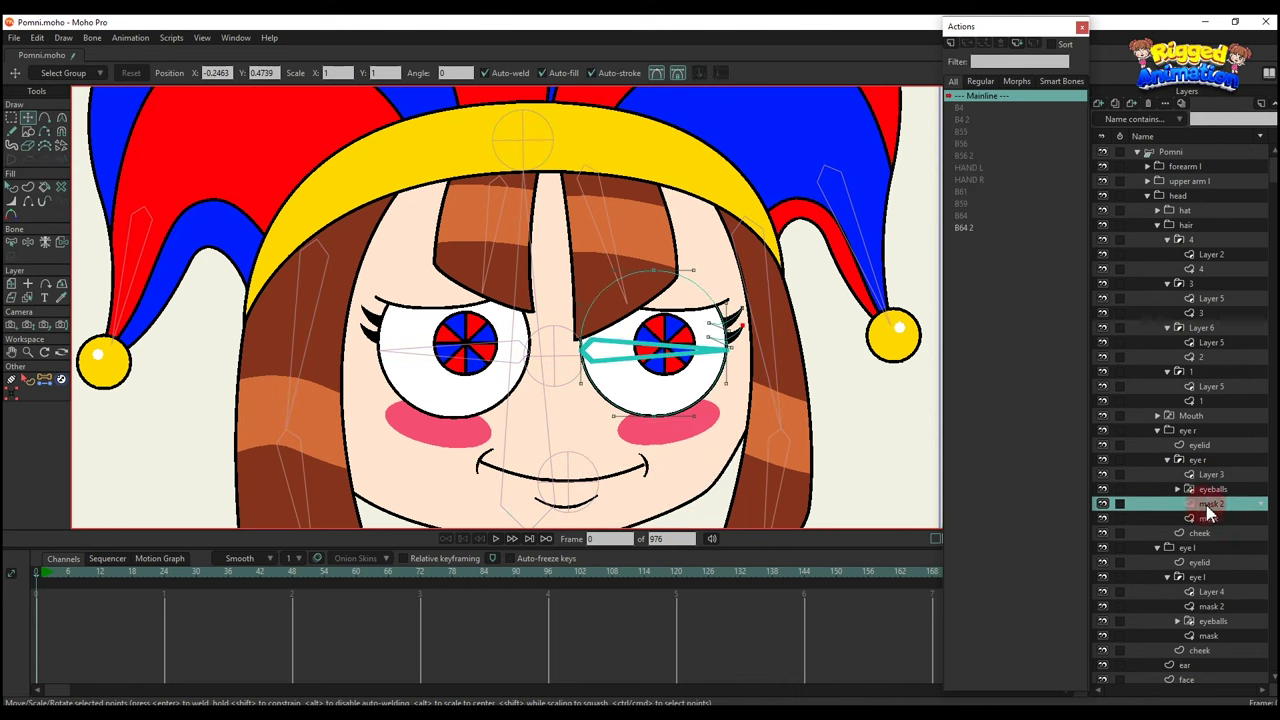
left_click_drag(1215, 490, 1211, 492)
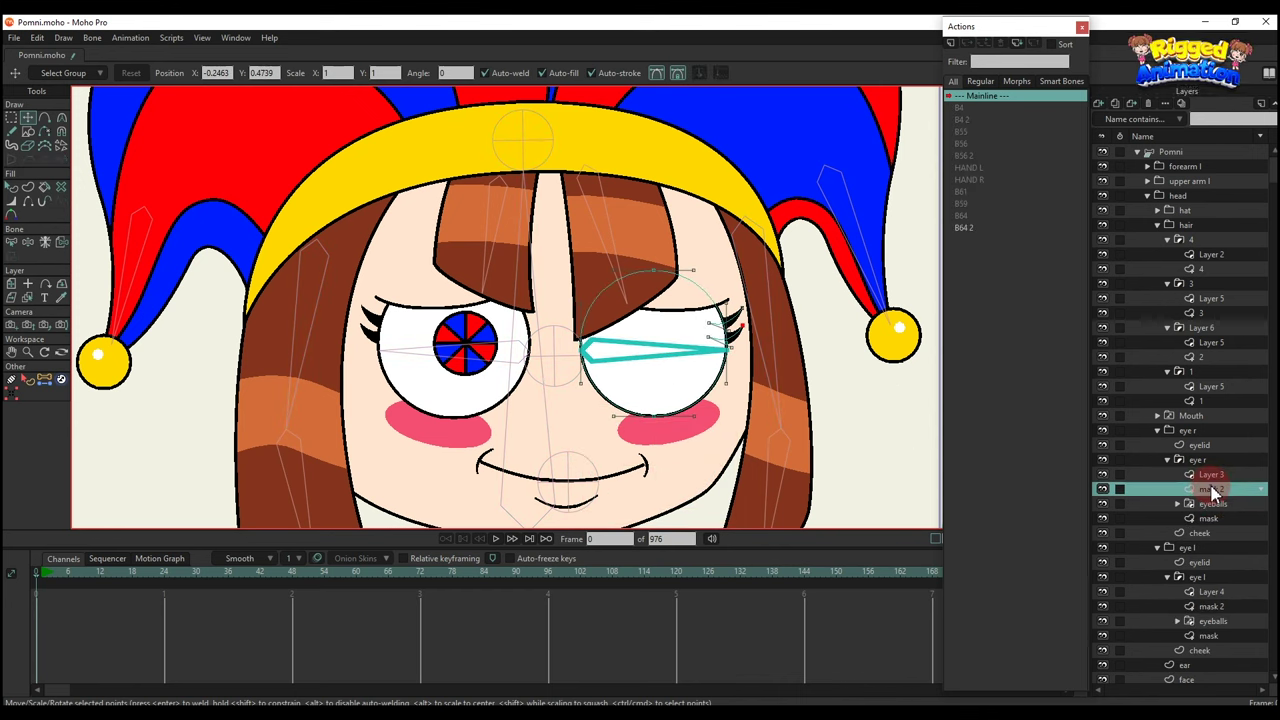
right_click(1212, 491)
left_click(1170, 590)
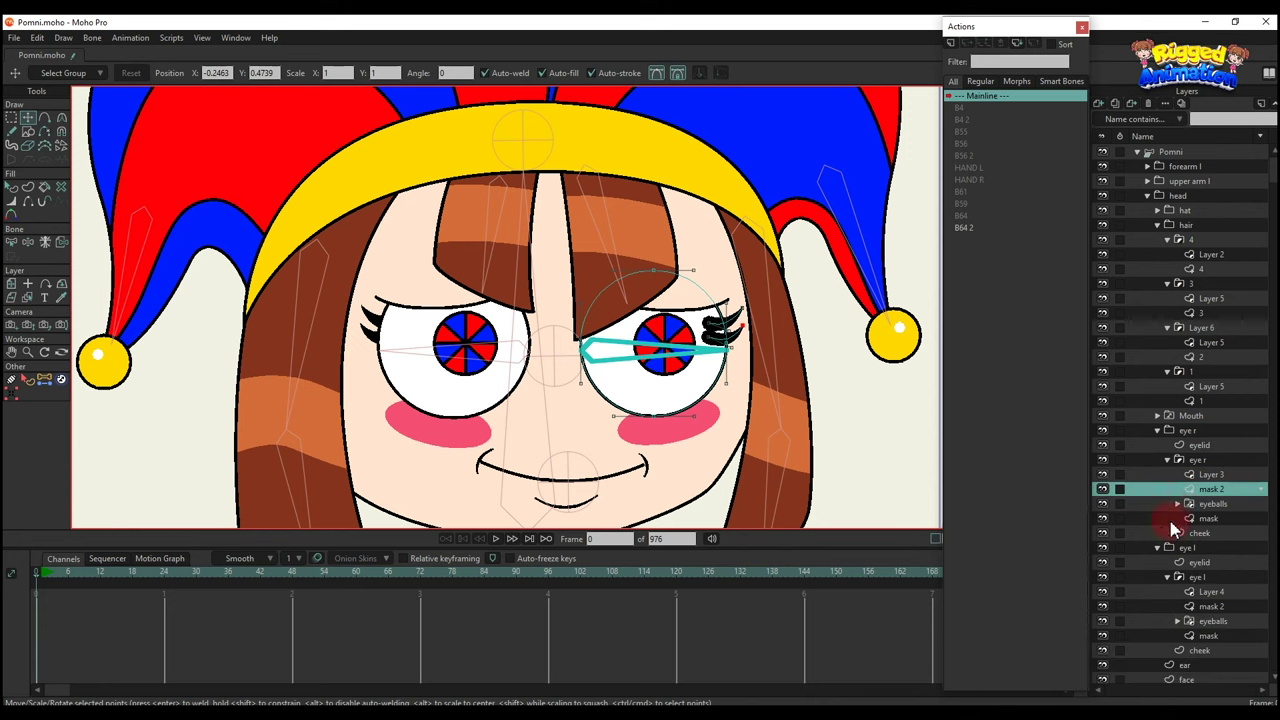
double_click(1212, 490)
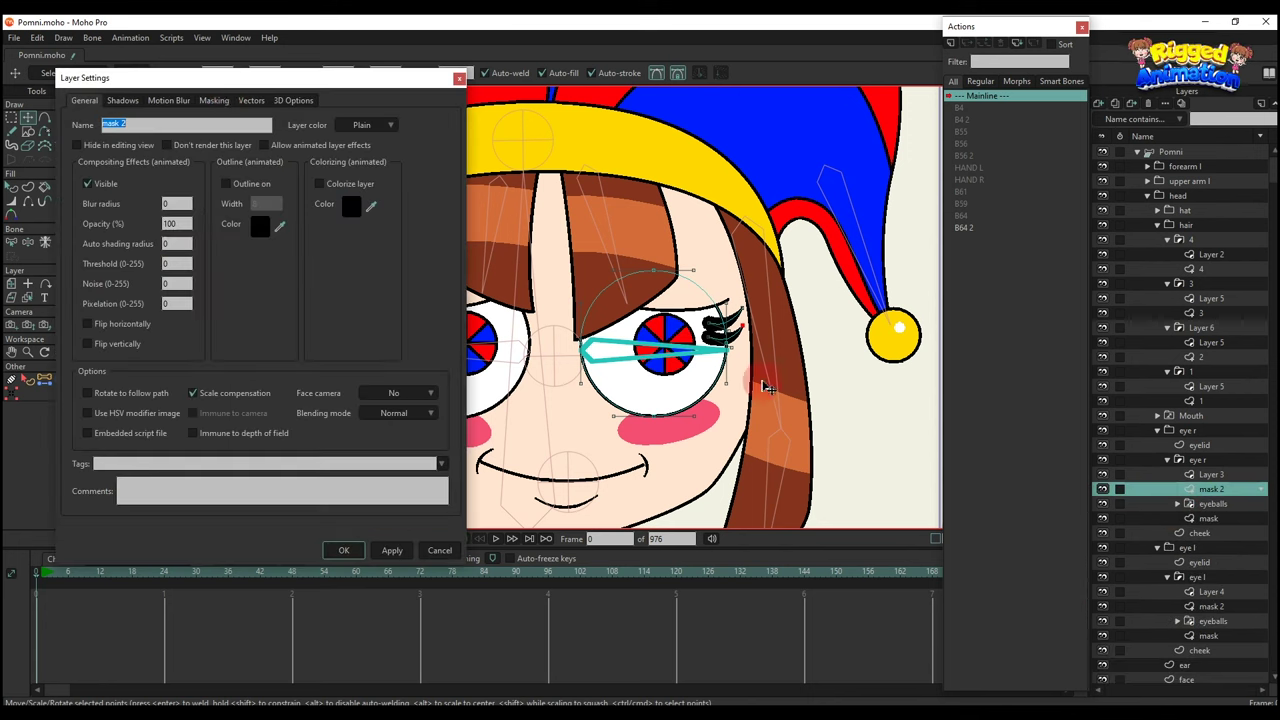
left_click(215, 100)
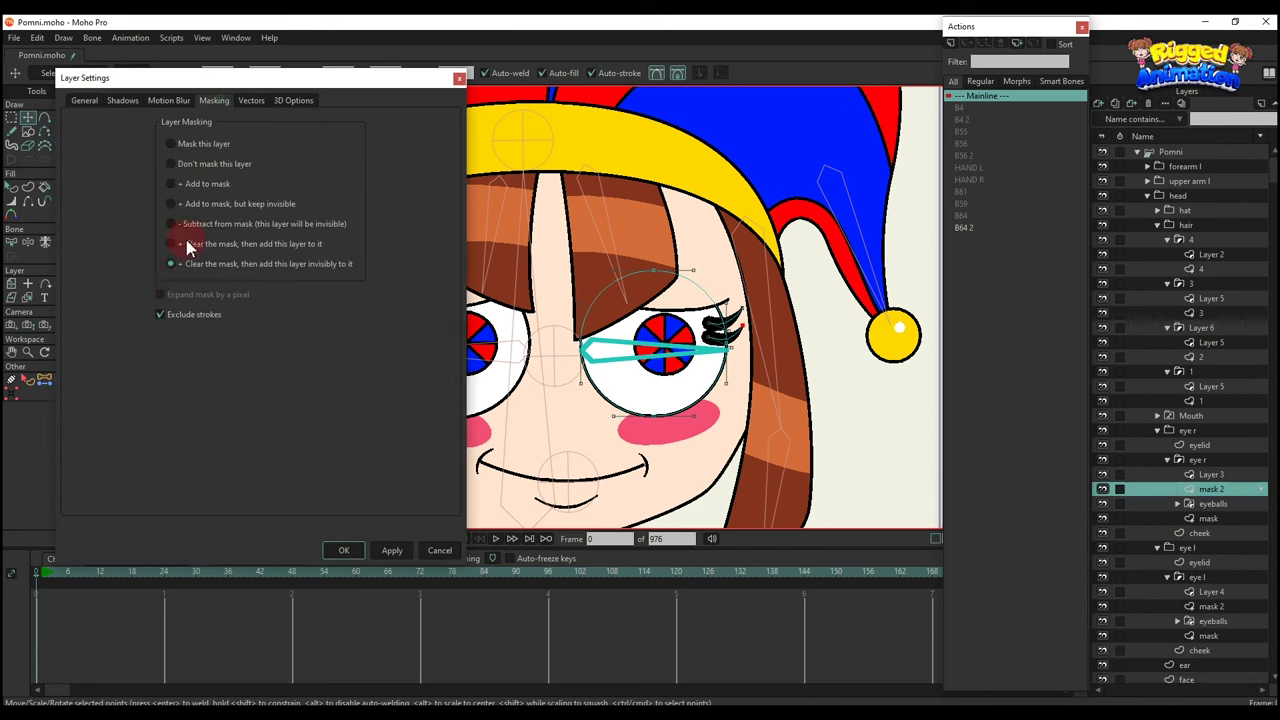
left_click(344, 551)
Delete both lash shapes from the right eye's duplicated mask and check the right lower eyelid's placement.
scroll(698, 320, "up", 3)
key("g")
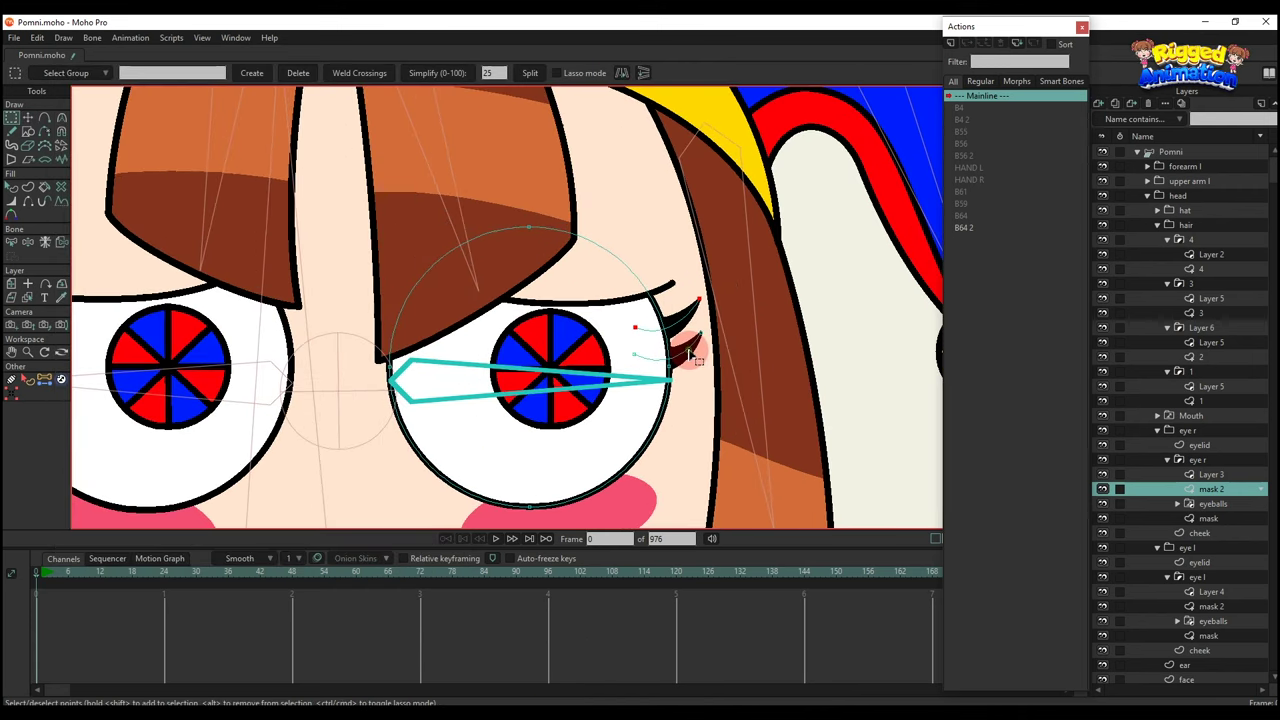
key("BackSpace")
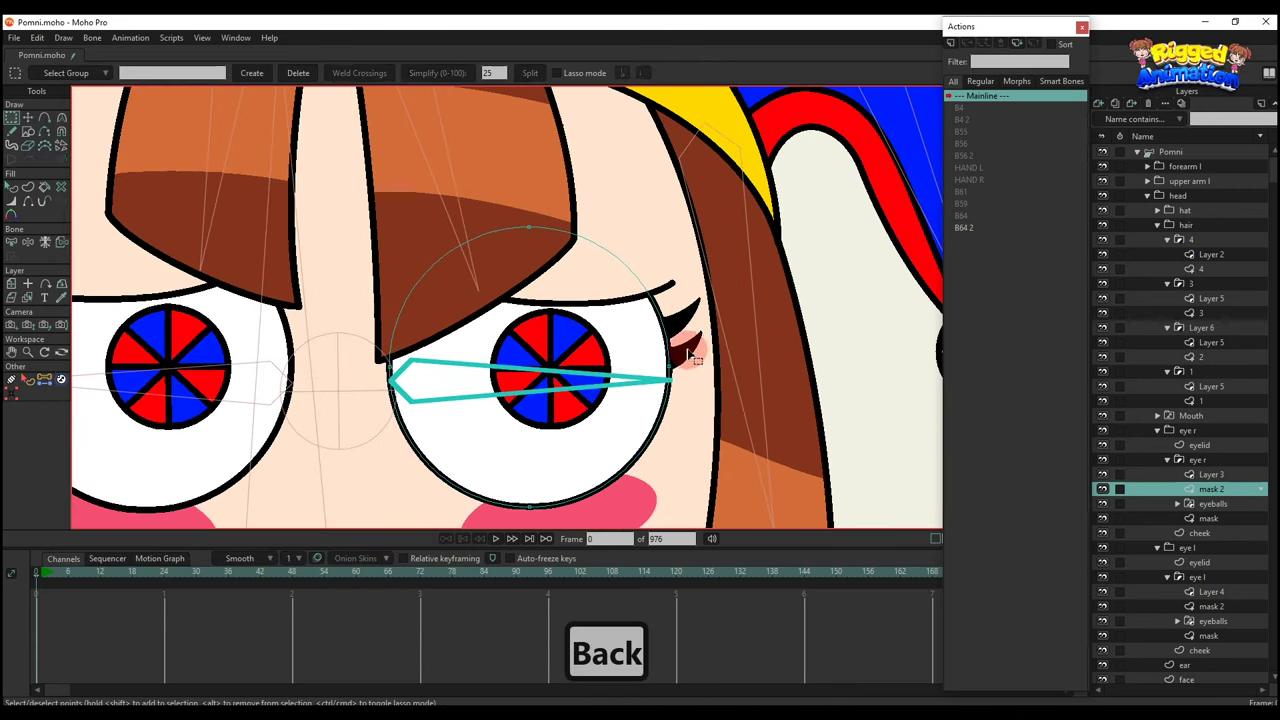
key("q")
key("t")
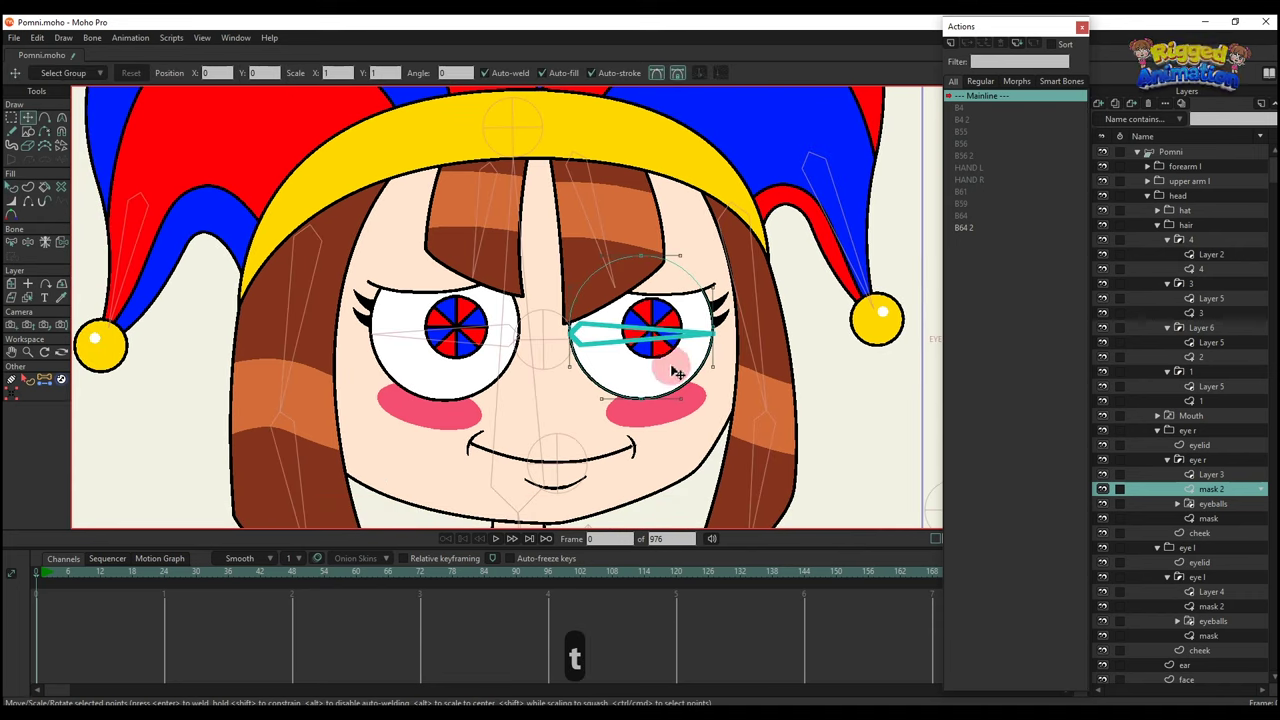
left_click(1212, 476)
left_click(745, 398)
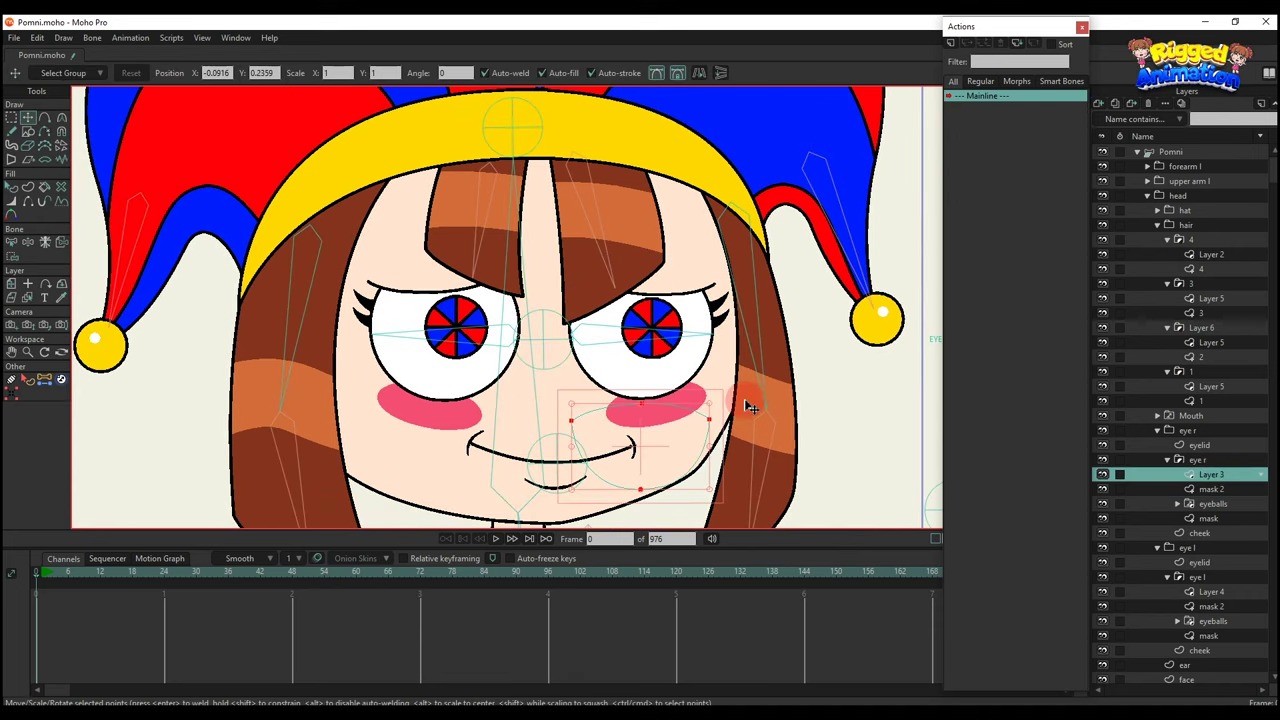
key("q")
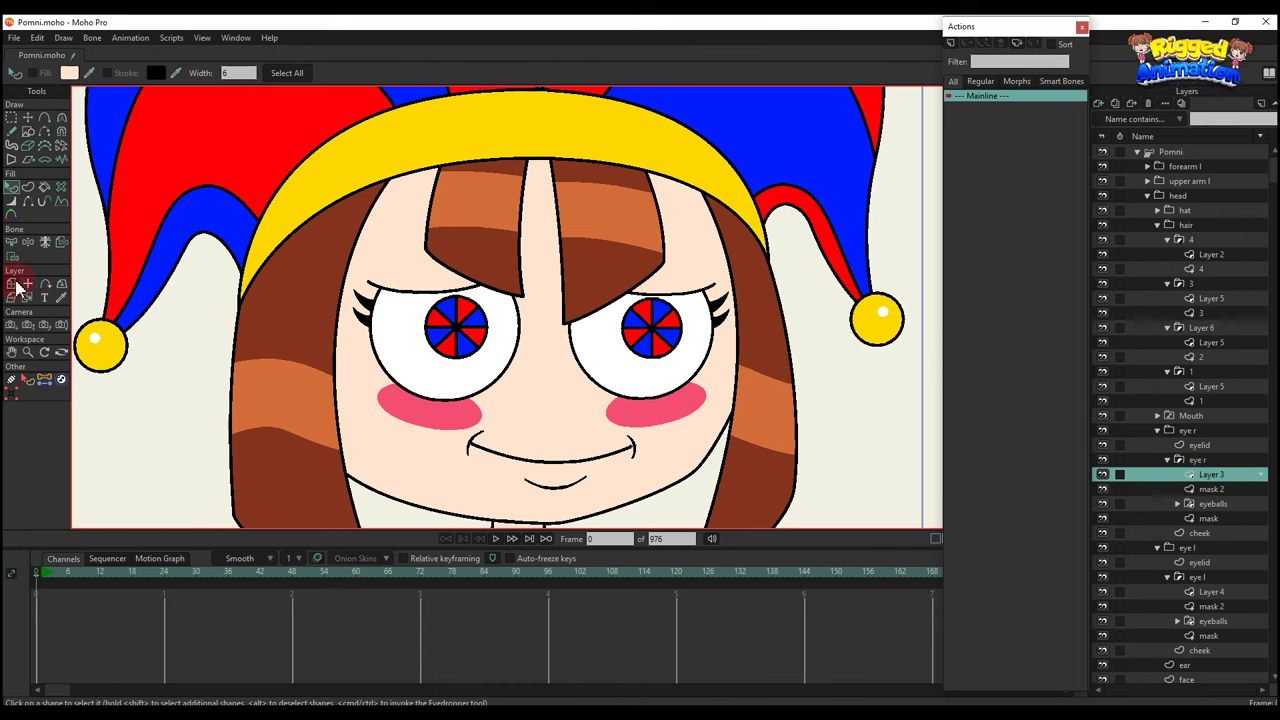
Check which bones the right lower eyelid layer and the left eye's duplicated mask are bound to.
left_click(61, 242)
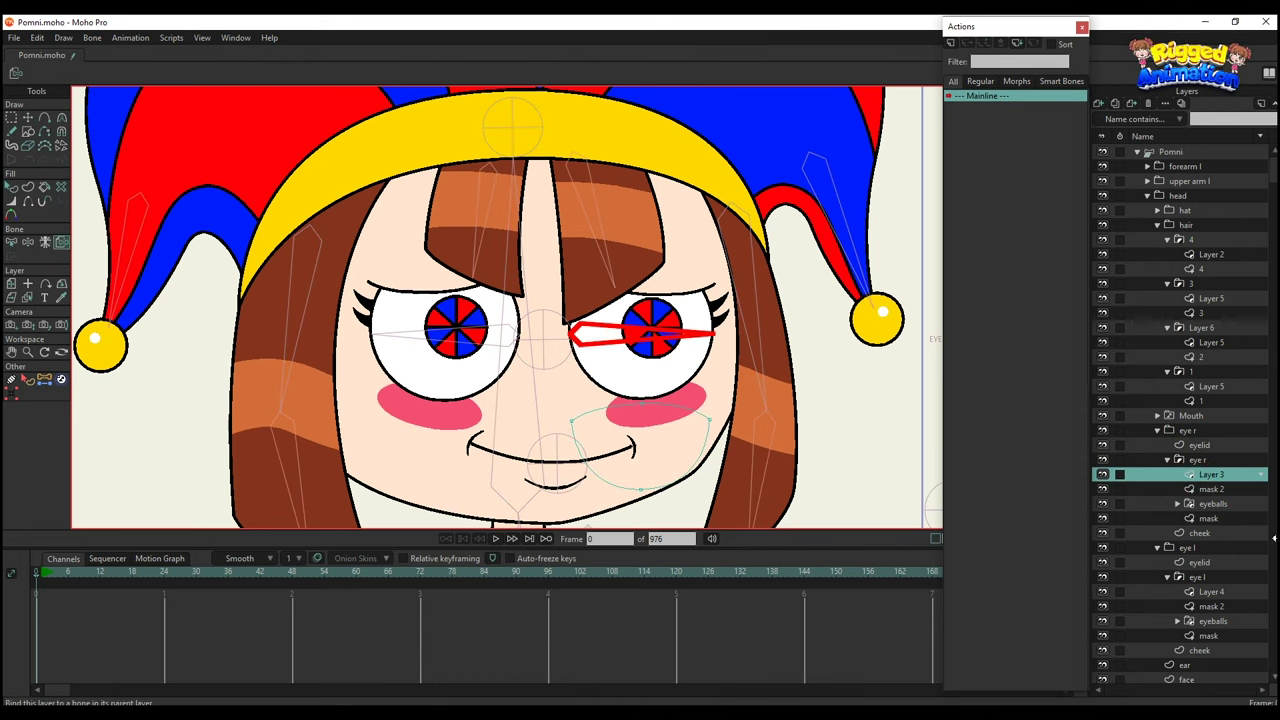
scroll(1236, 610, "down", 1)
left_click(1209, 566)
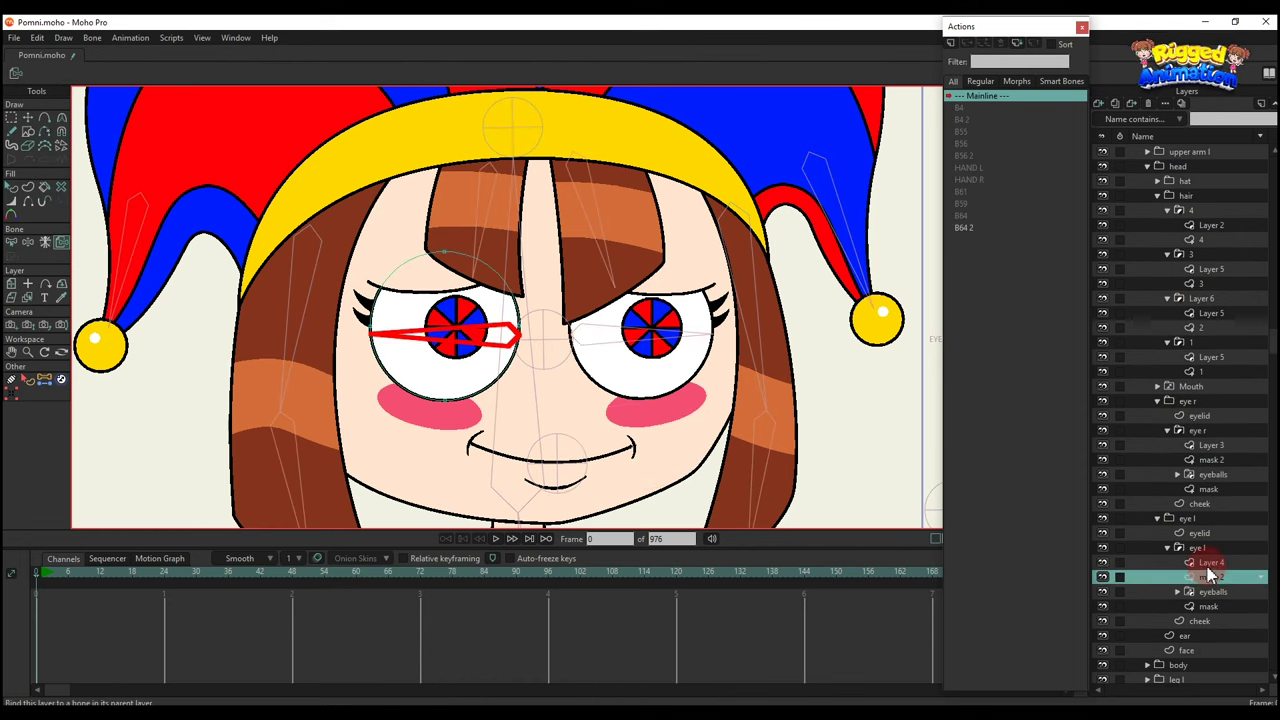
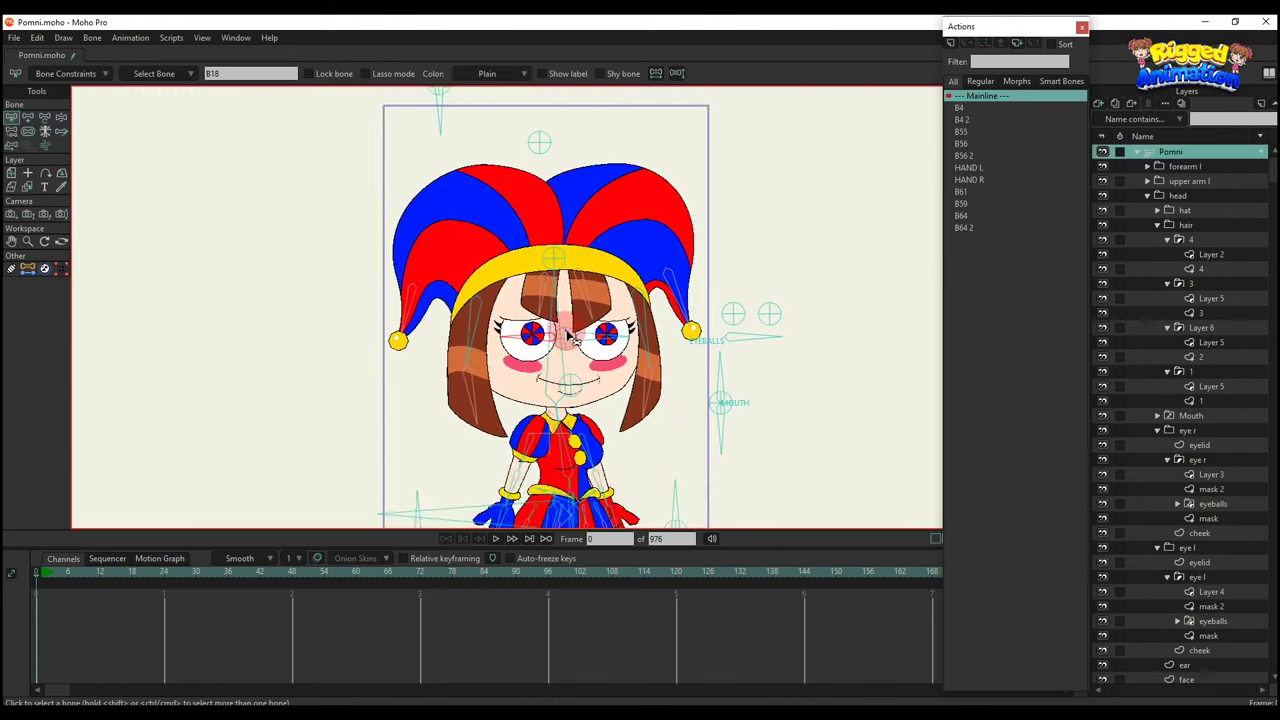
Select the blink control's upward bone, activate its B64 2 action, and go to frame 24.
key("t")
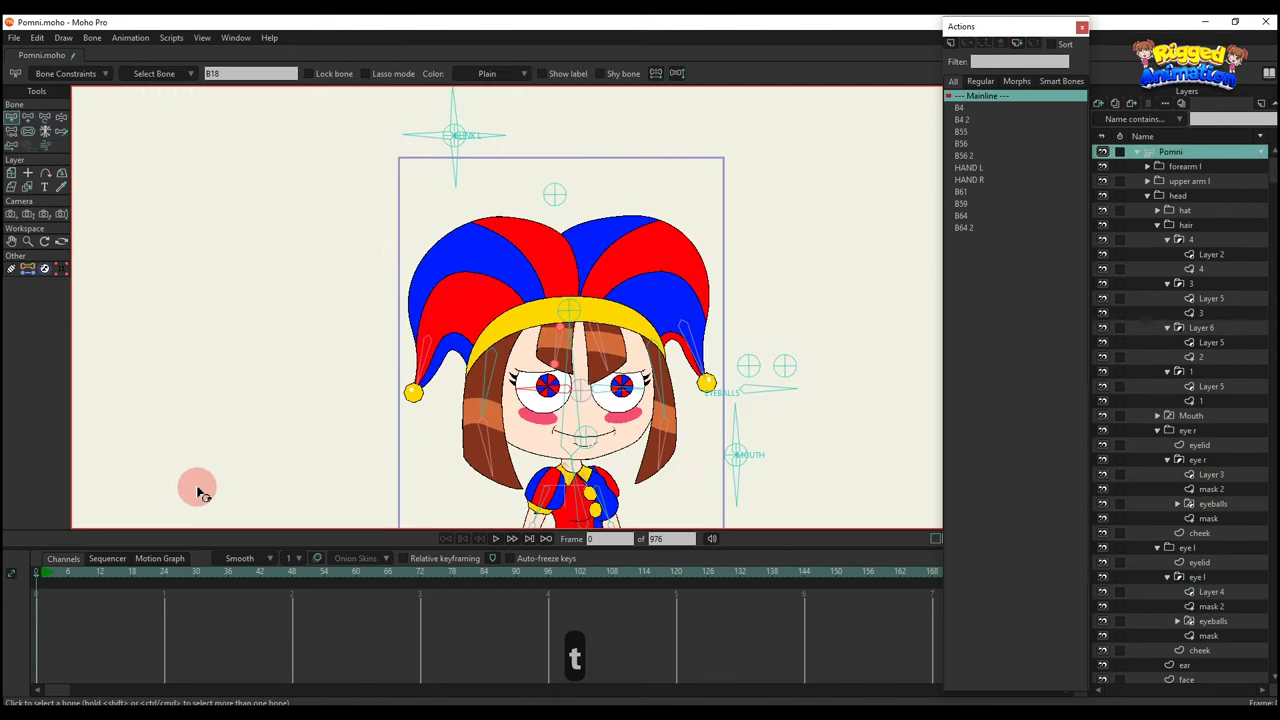
scroll(560, 330, "up", 2)
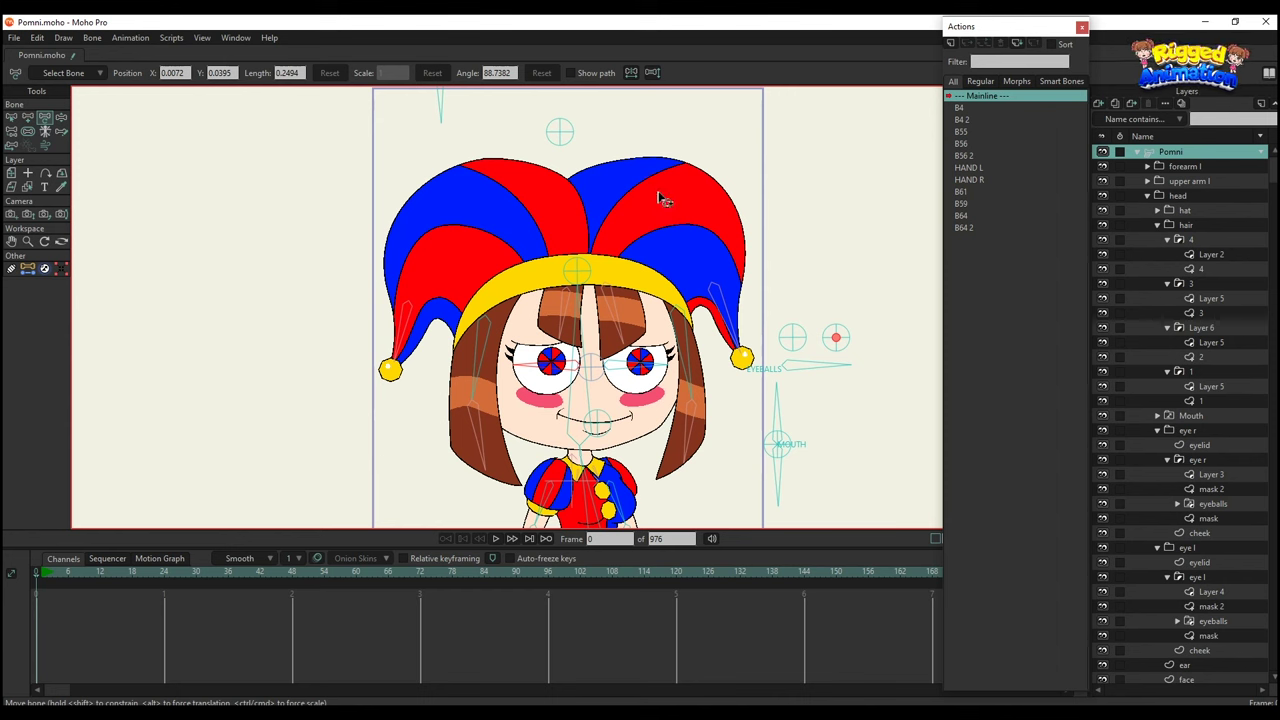
scroll(600, 192, "down", 5)
left_click_drag(530, 171, 540, 203)
left_click(499, 156)
key("t")
double_click(965, 227)
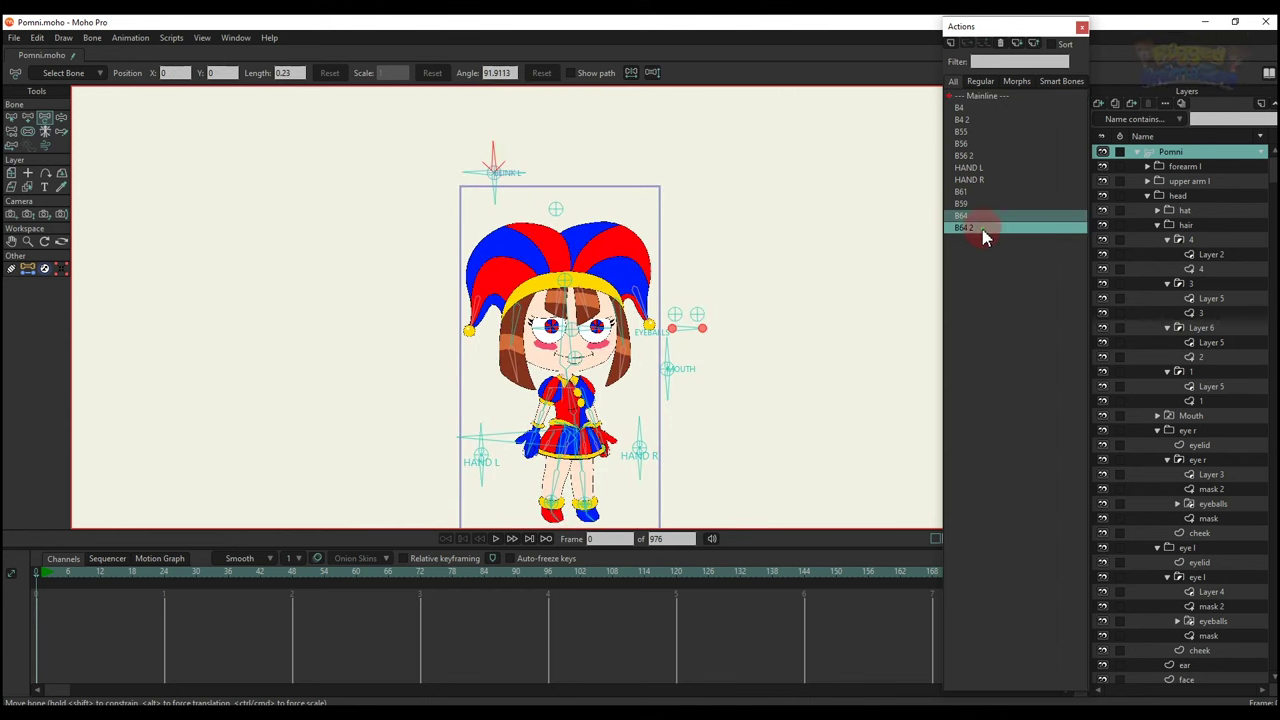
scroll(475, 462, "up", 3)
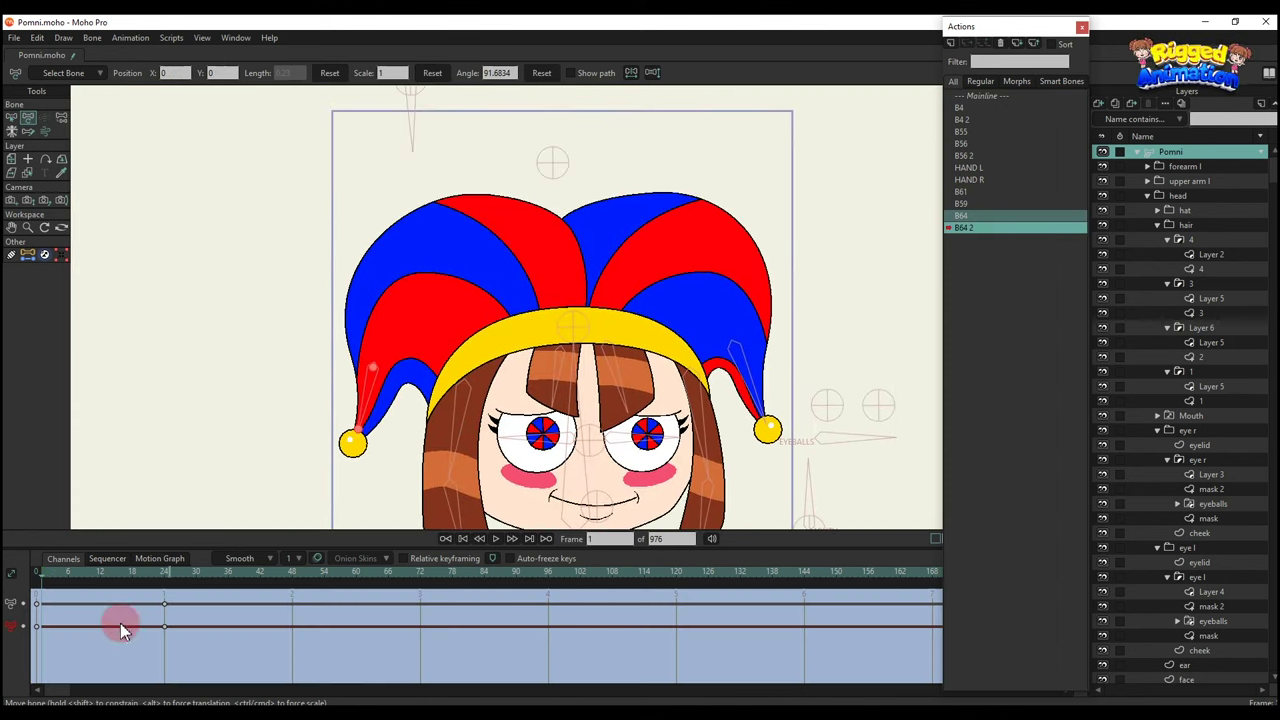
left_click_drag(57, 579, 159, 592)
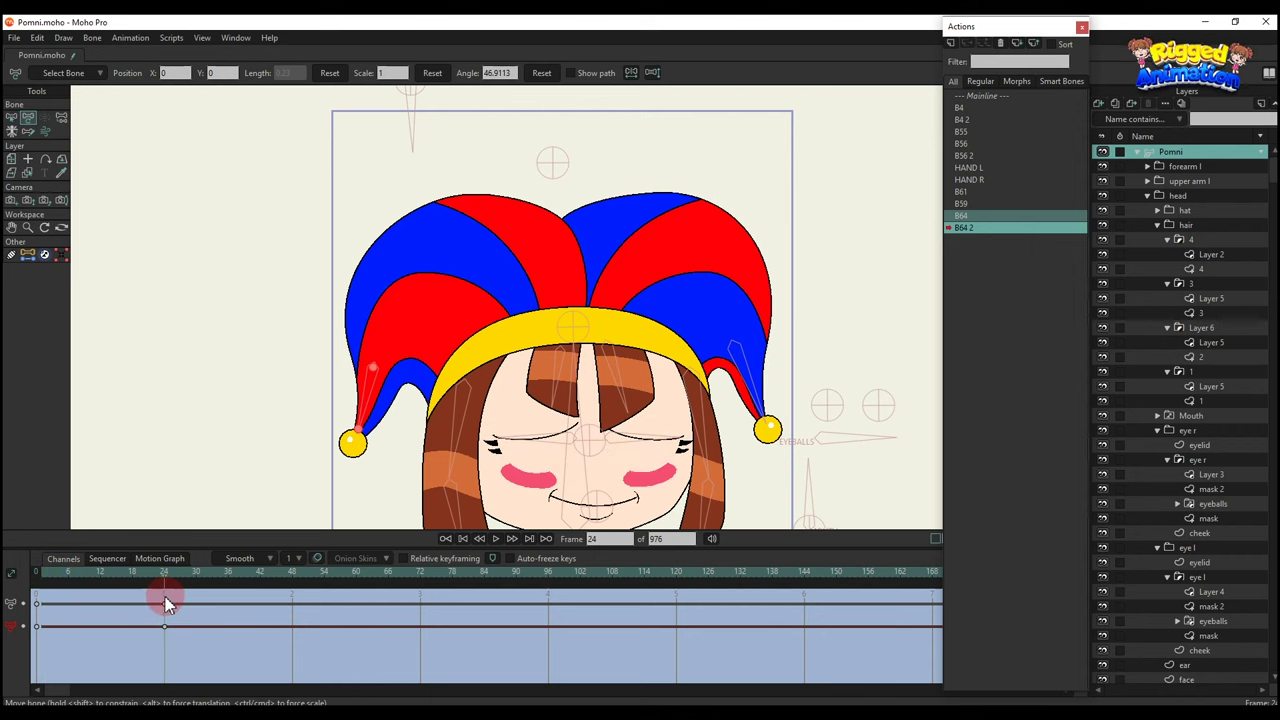
Delete the frame 24 keyframes of both lower eyelid layers in the B64 2 action and check the face.
scroll(565, 468, "up", 3)
left_click(551, 456)
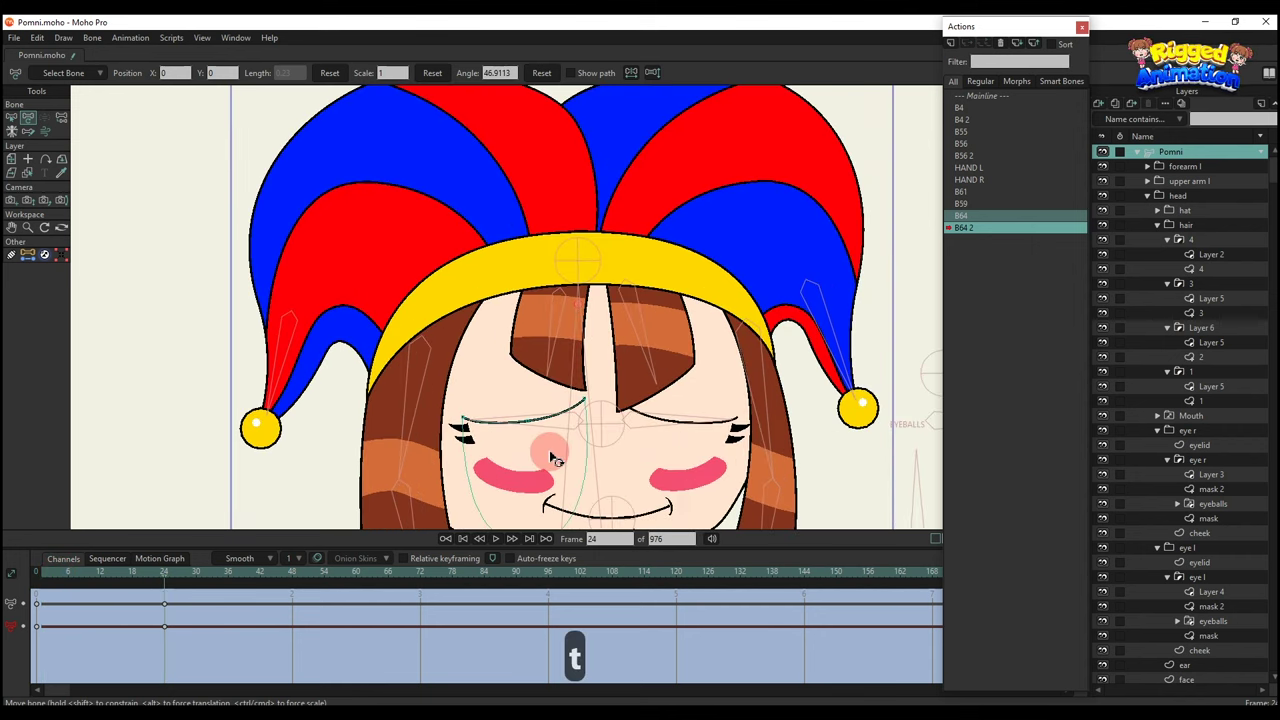
scroll(546, 447, "up", 2)
left_click_drag(531, 444, 530, 360)
left_click_drag(255, 633, 150, 578)
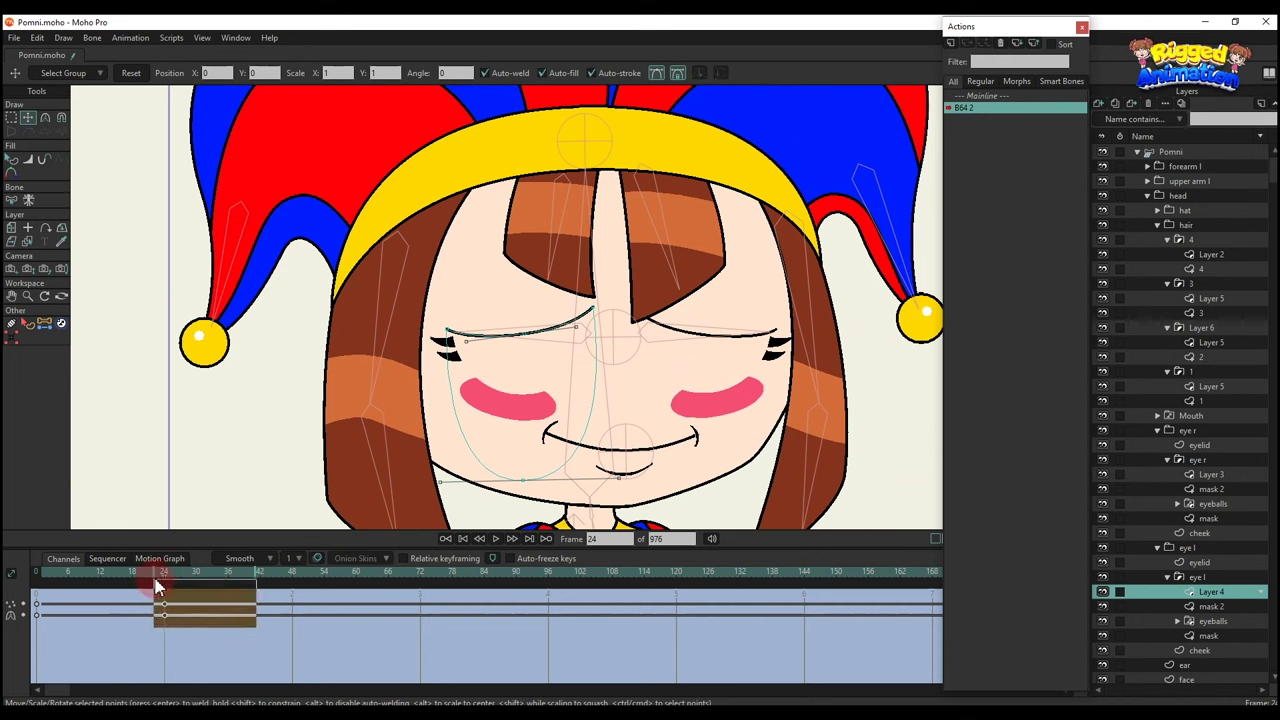
key("BackSpace")
left_click(703, 363)
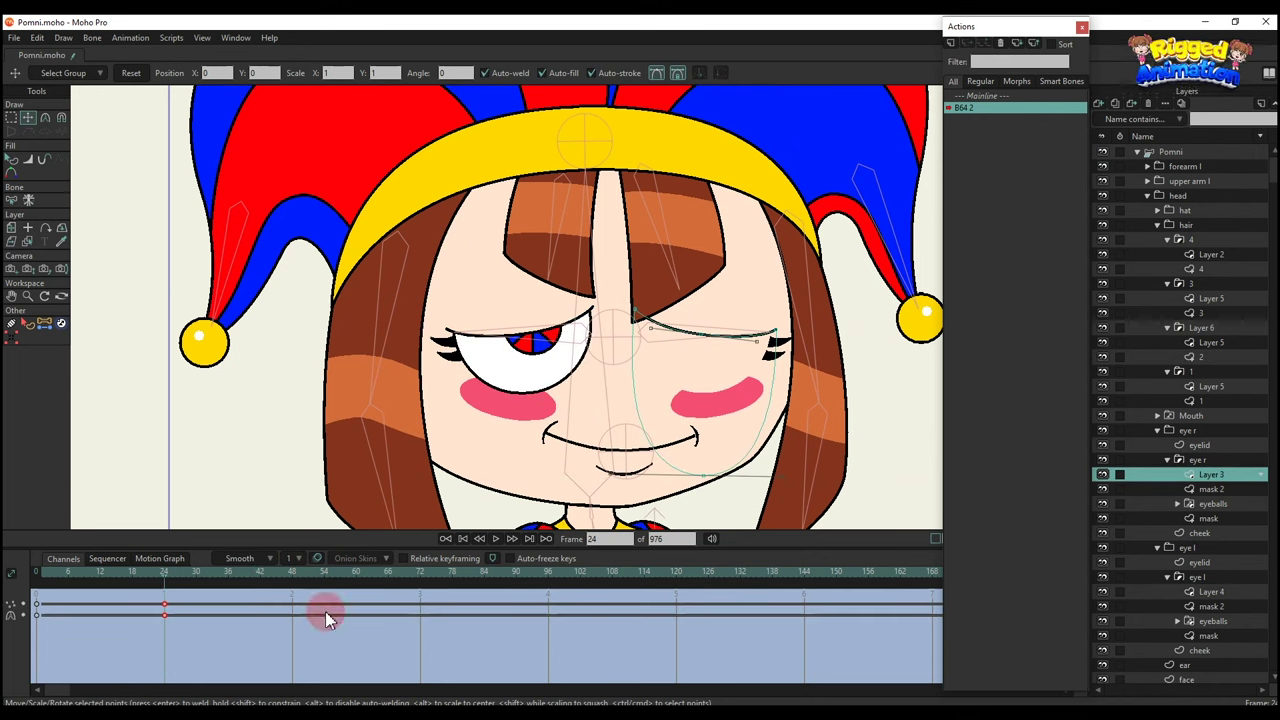
left_click_drag(232, 648, 167, 595)
key("BackSpace")
key("q")
scroll(596, 427, "down", 2)
Raise the right lower eyelid shape at frame 24 so it covers the bottom of the eye.
key("t")
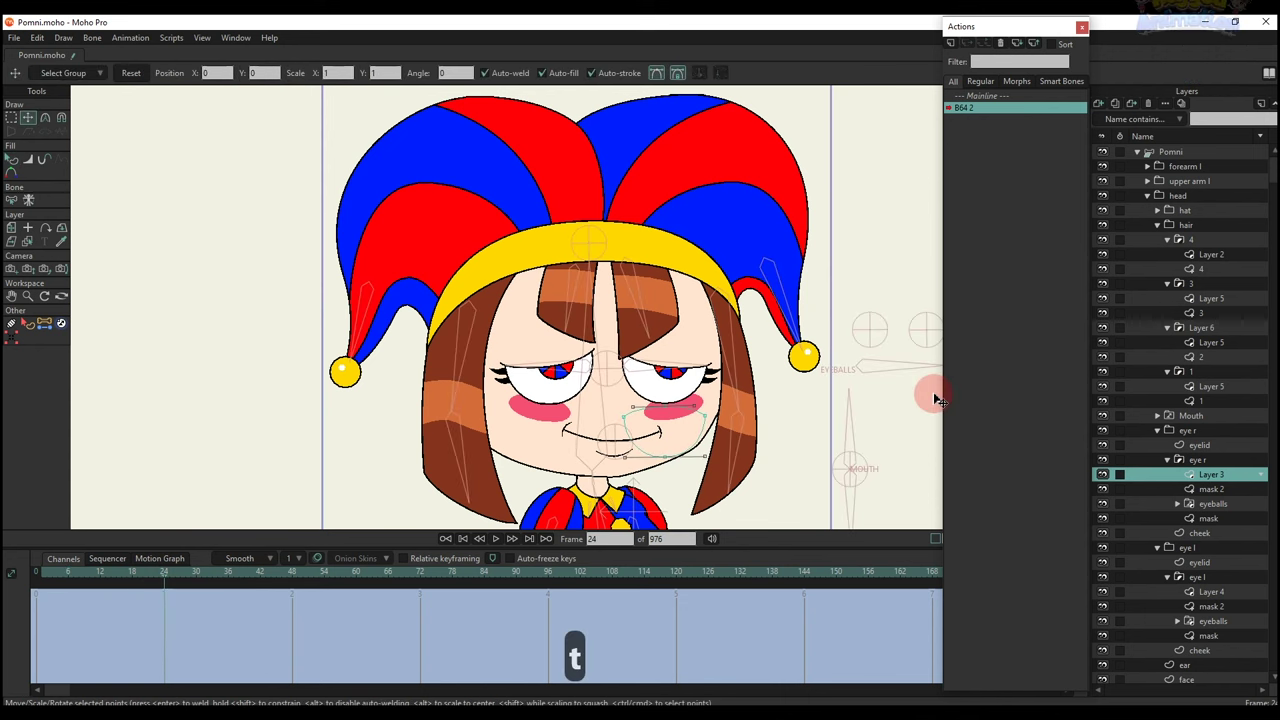
scroll(650, 420, "up", 5)
left_click(656, 460)
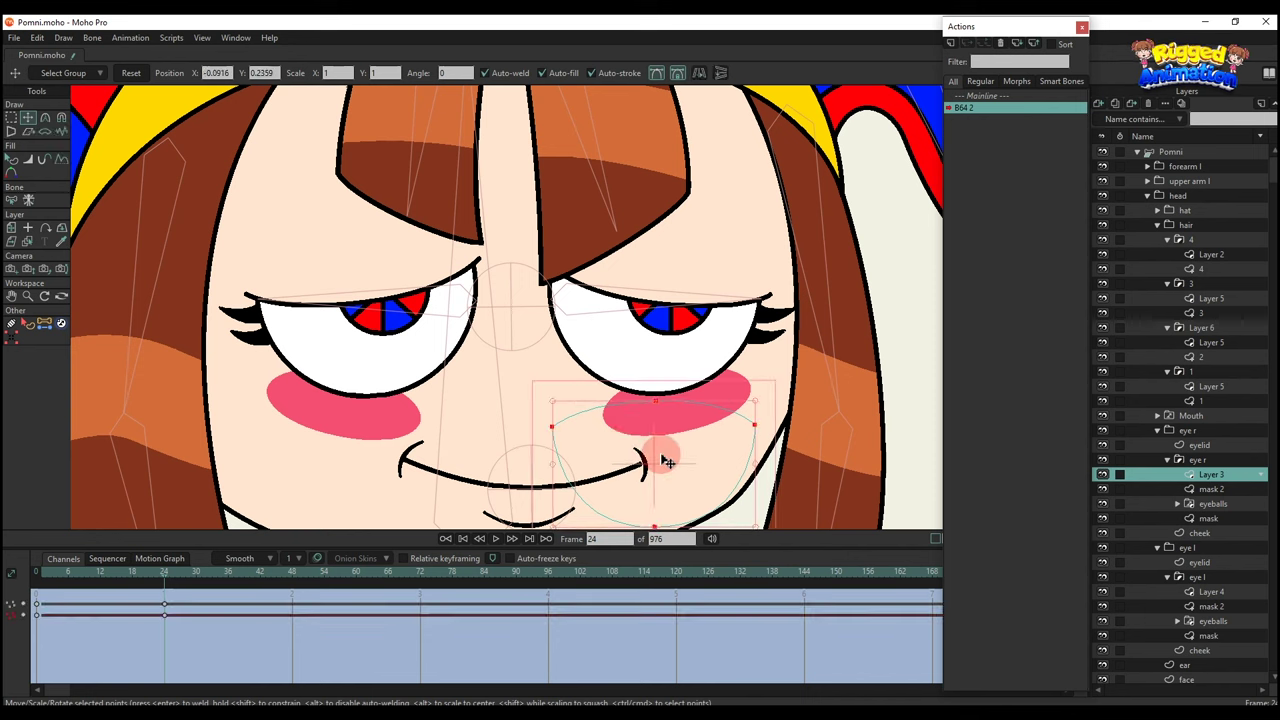
left_click_drag(656, 460, 657, 414)
key("q")
scroll(658, 414, "down", 5)
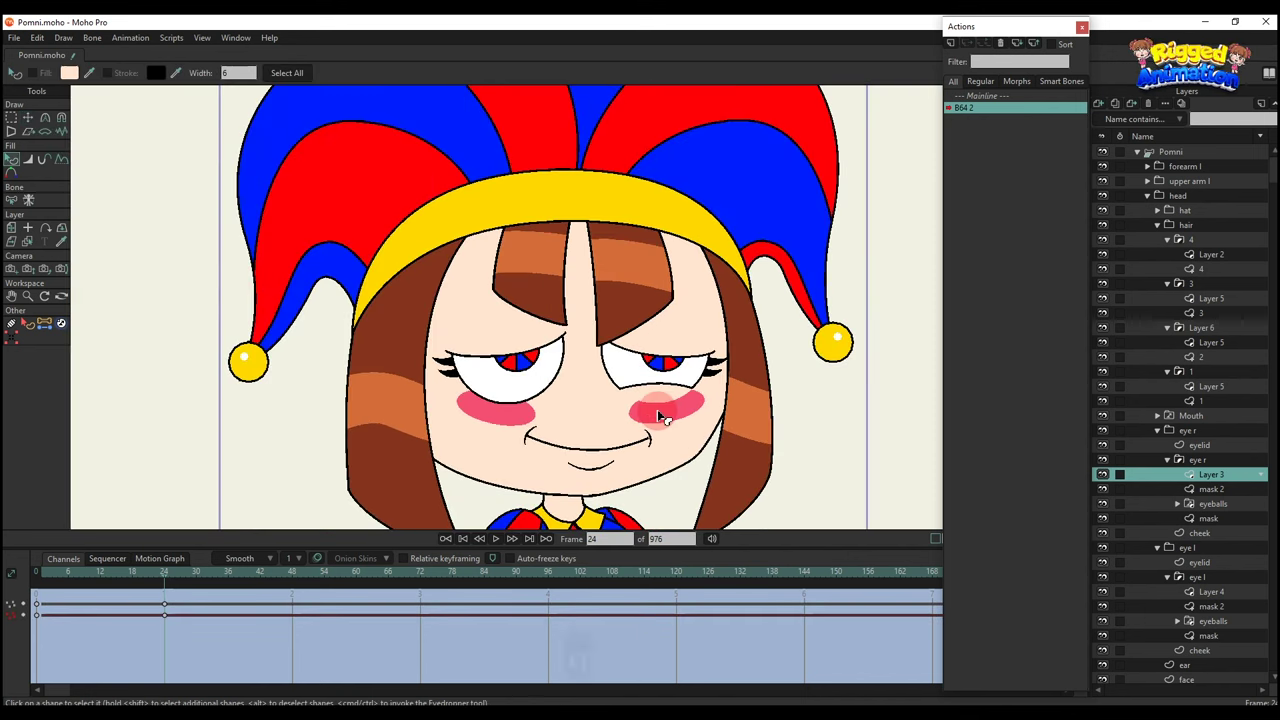
Nudge the right lower eyelid slightly higher at frame 24 and scrub the B64 2 action from frame 0 to 24.
key("t")
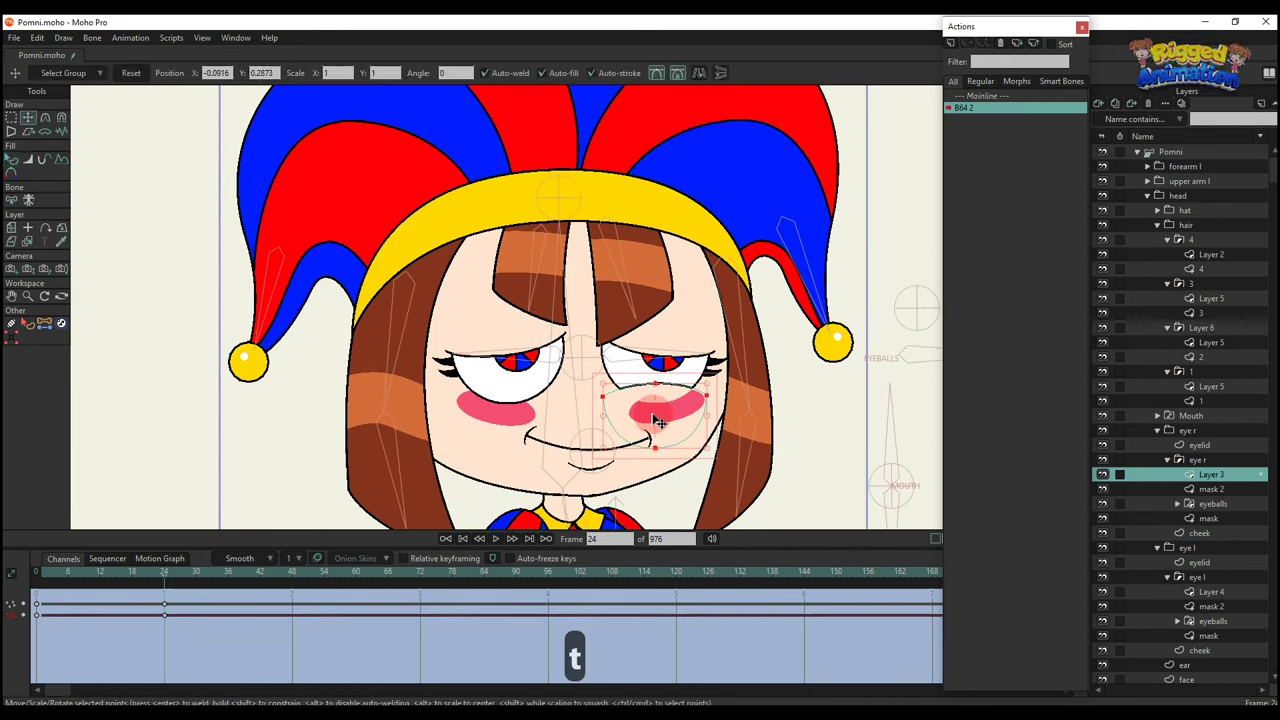
key("q")
key("t")
scroll(655, 411, "up", 3)
left_click_drag(654, 412, 657, 407)
key("q")
scroll(657, 408, "down", 5)
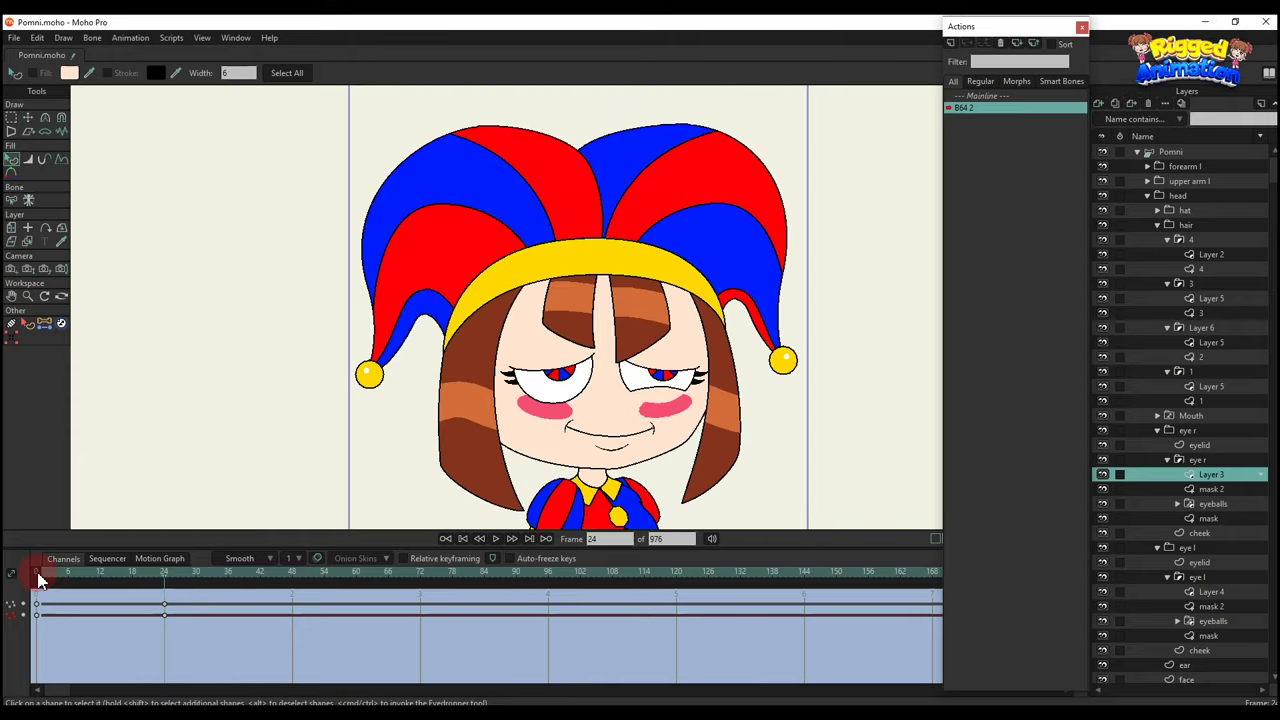
left_click_drag(38, 580, 165, 605)
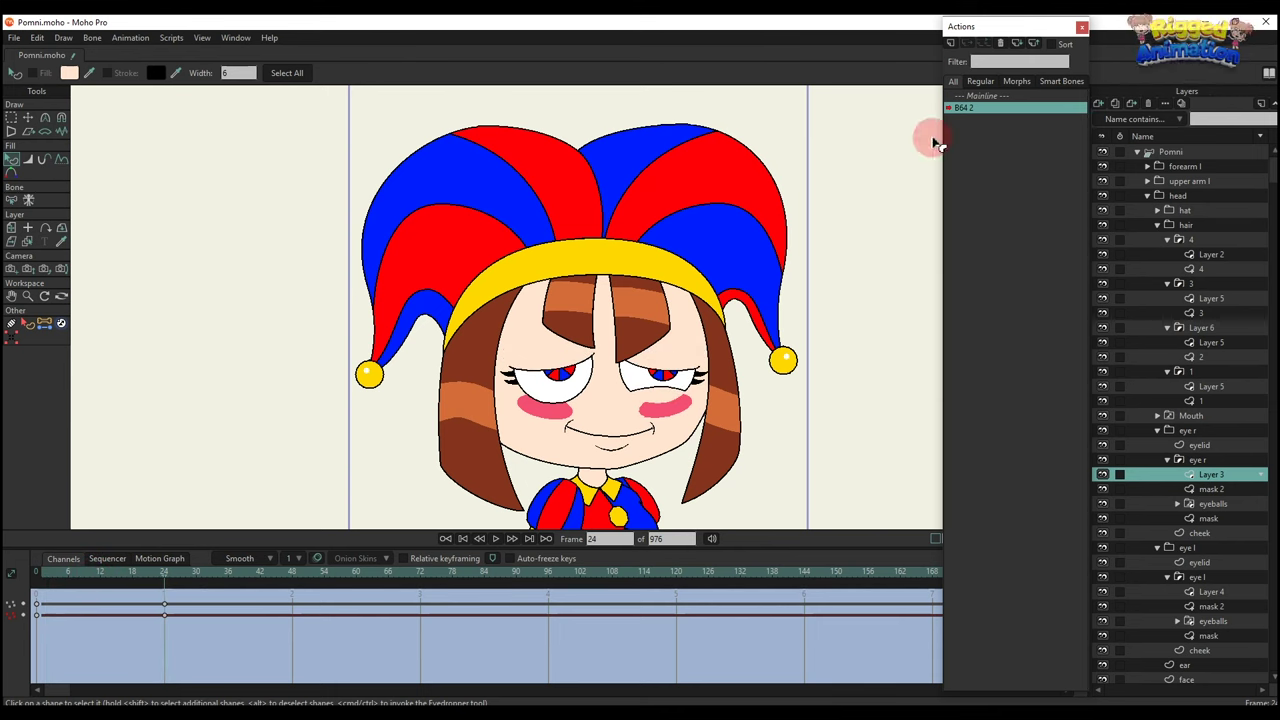
Return to the Mainline, select bone B66 of the blink control on the Pomni layer, and save the file.
double_click(975, 96)
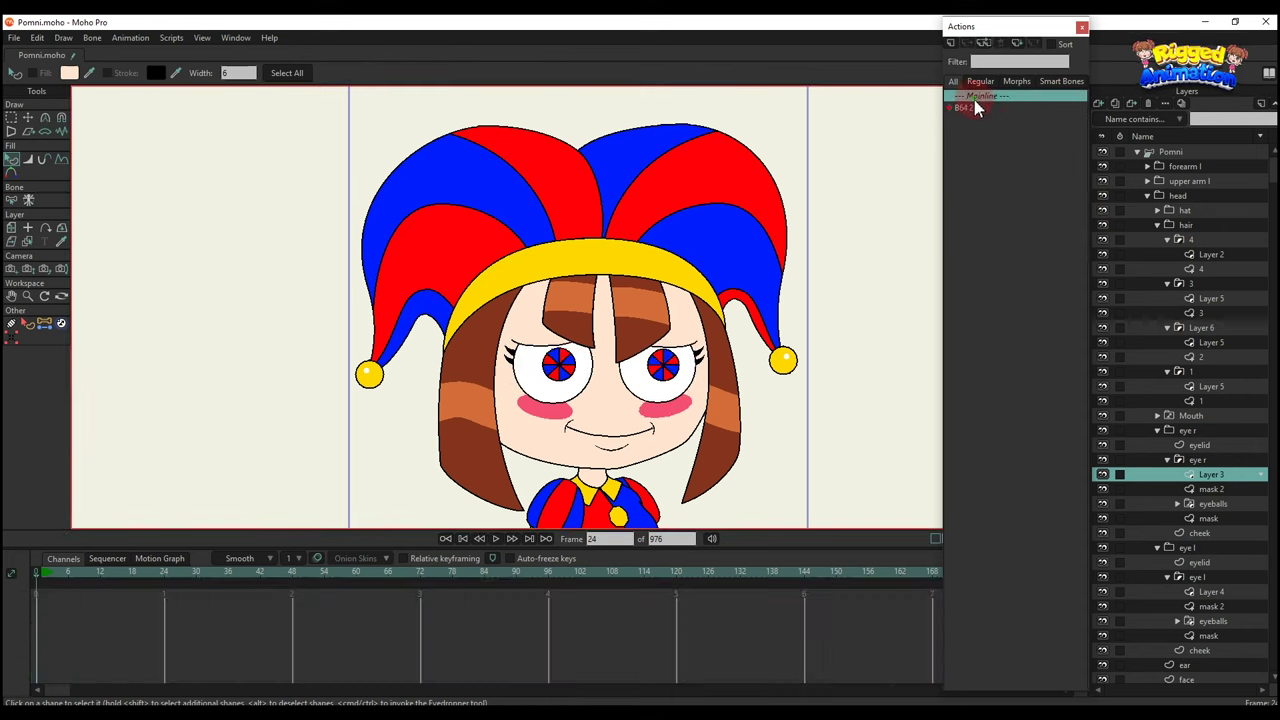
left_click(1185, 152)
left_click(497, 165)
left_click(482, 162)
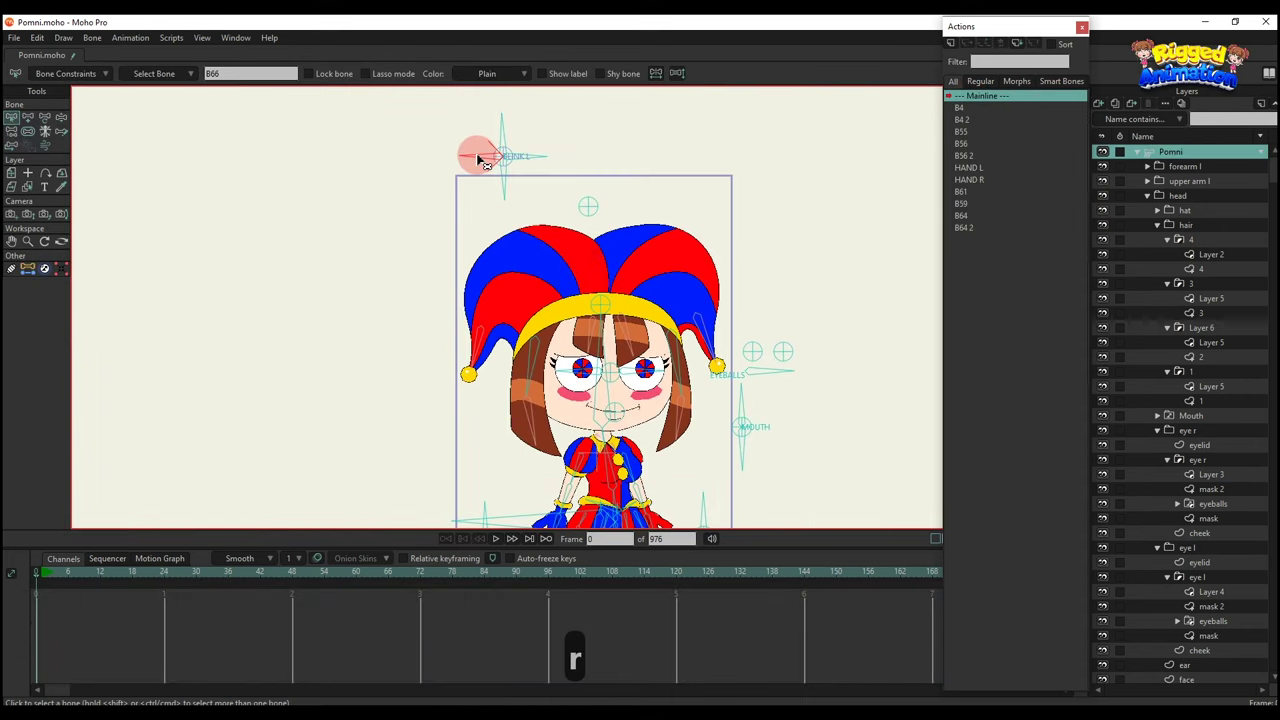
key("ctrl+s")
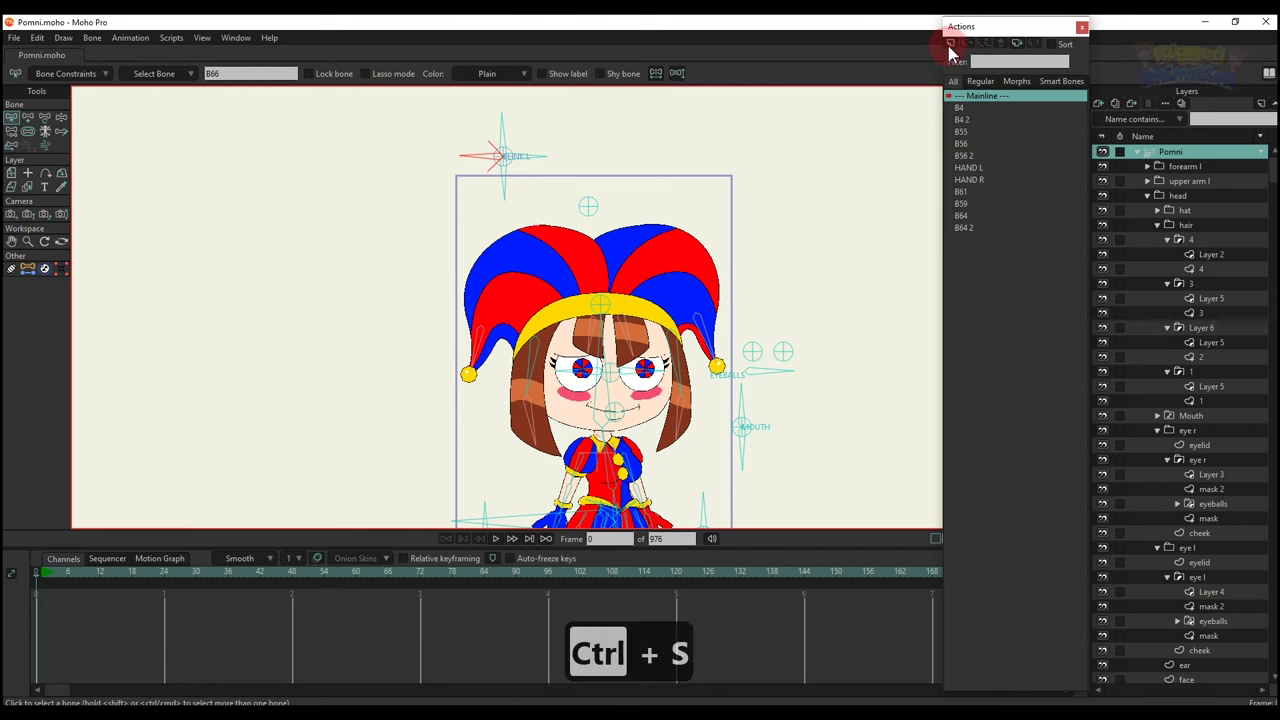
Create a new action named B66 and rotate its bone upward at frame 24.
left_click(950, 43)
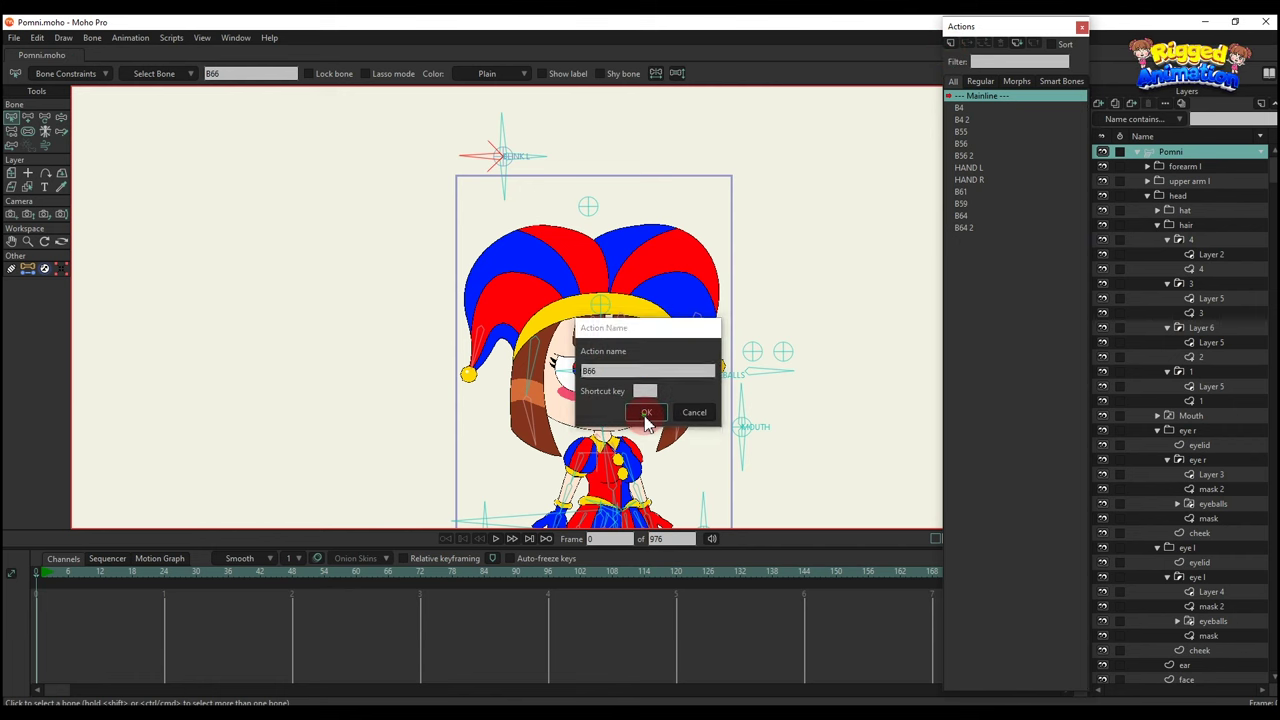
left_click(647, 411)
key("t")
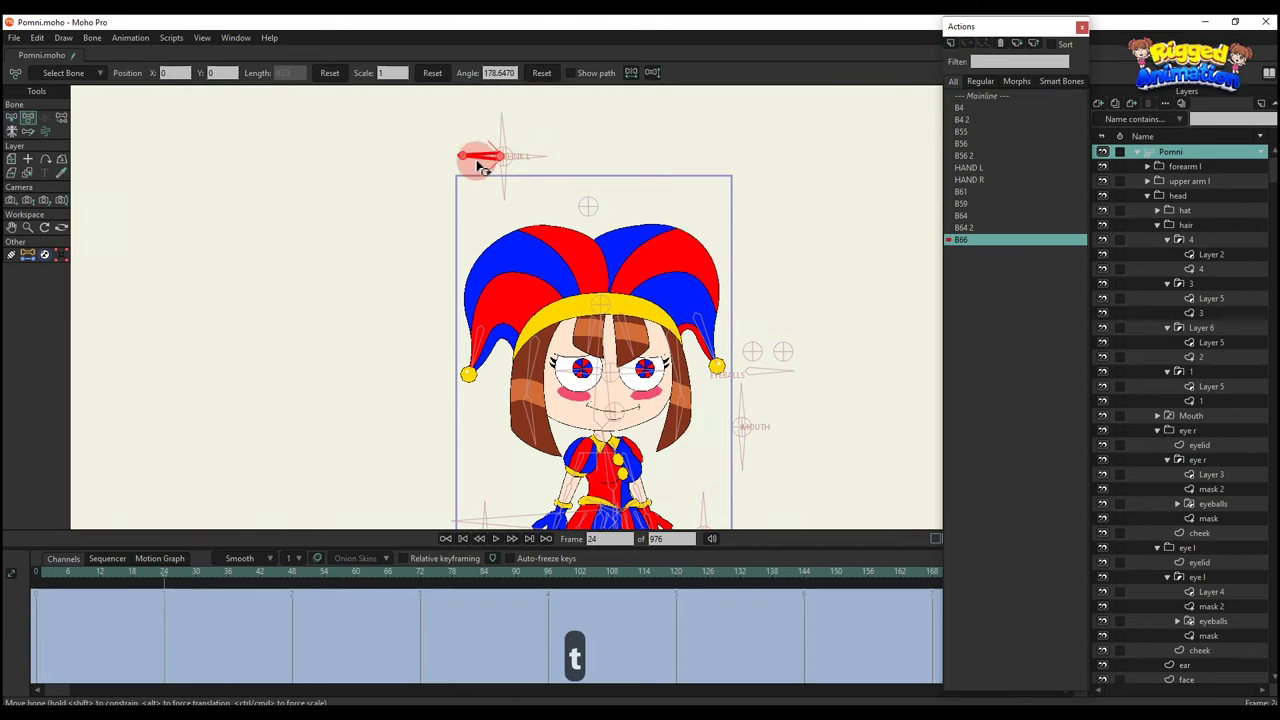
left_click_drag(477, 157, 486, 134)
Slant the left upper eyelid at frame 24 by rotating and moving its lower edge points down toward the nose.
scroll(607, 385, "up", 3)
right_click(602, 378, "alt")
scroll(598, 350, "up", 3)
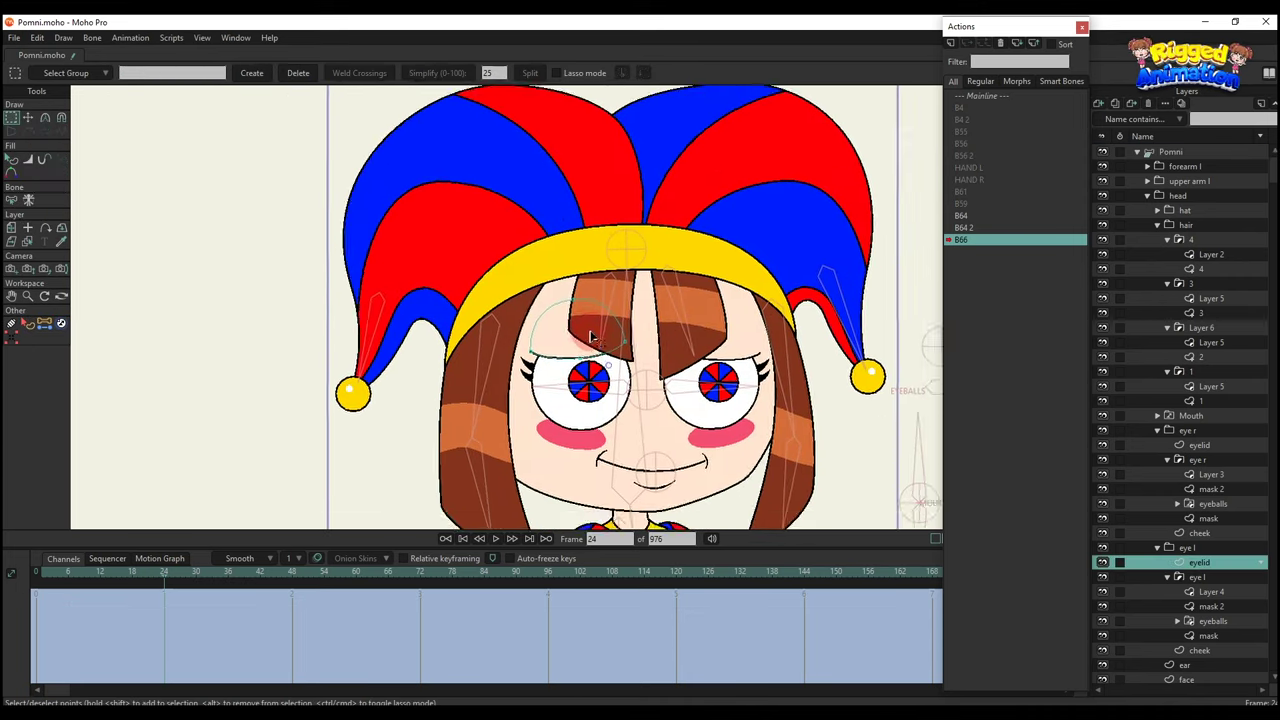
key("g")
left_click_drag(464, 316, 689, 383)
key("t")
scroll(648, 330, "up", 3)
left_click_drag(648, 340, 580, 418)
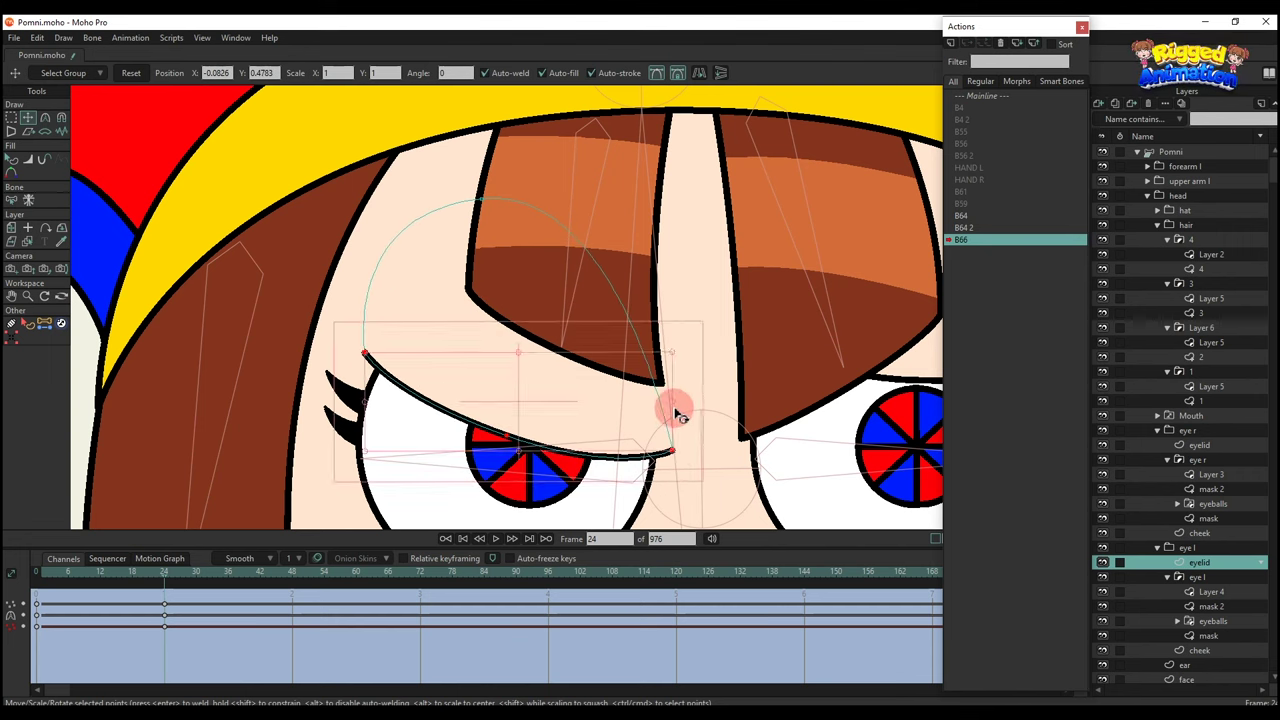
left_click_drag(686, 412, 630, 426)
key("r")
Adjust the curve handles and position of the left upper eyelid's top point to round the tilted shape.
left_click(351, 362)
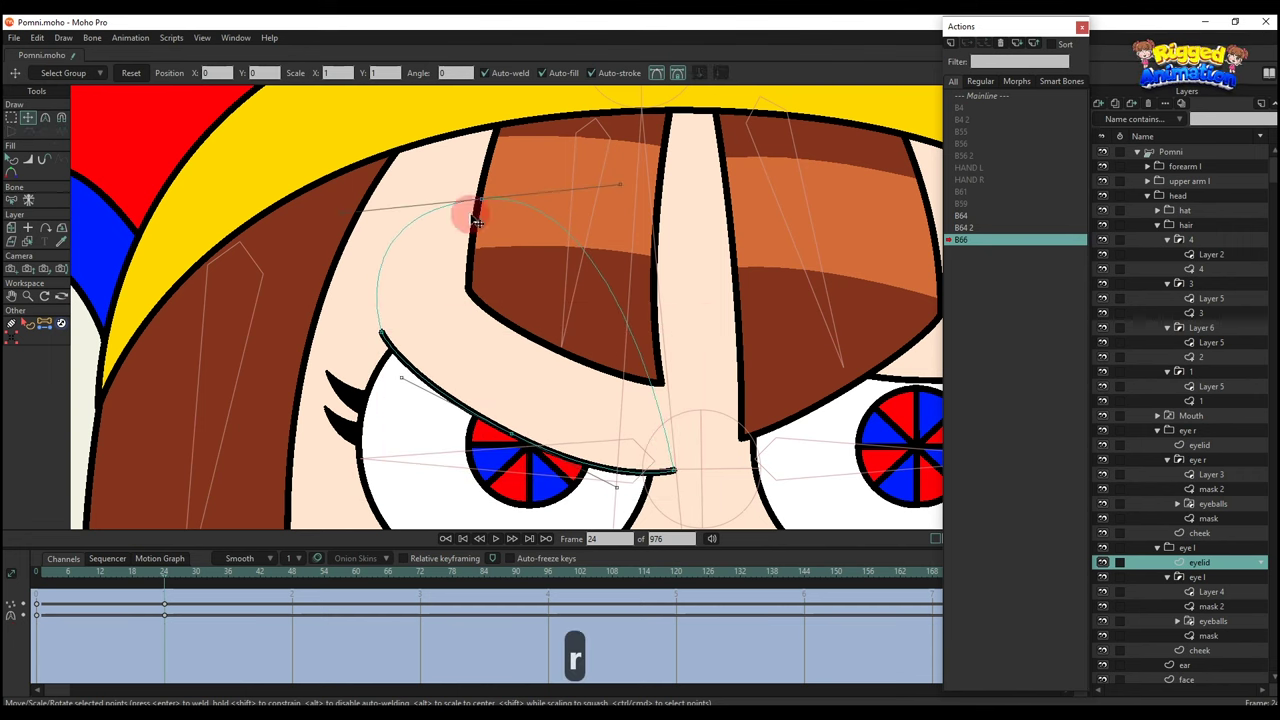
left_click_drag(620, 186, 713, 190)
left_click_drag(376, 198, 500, 203)
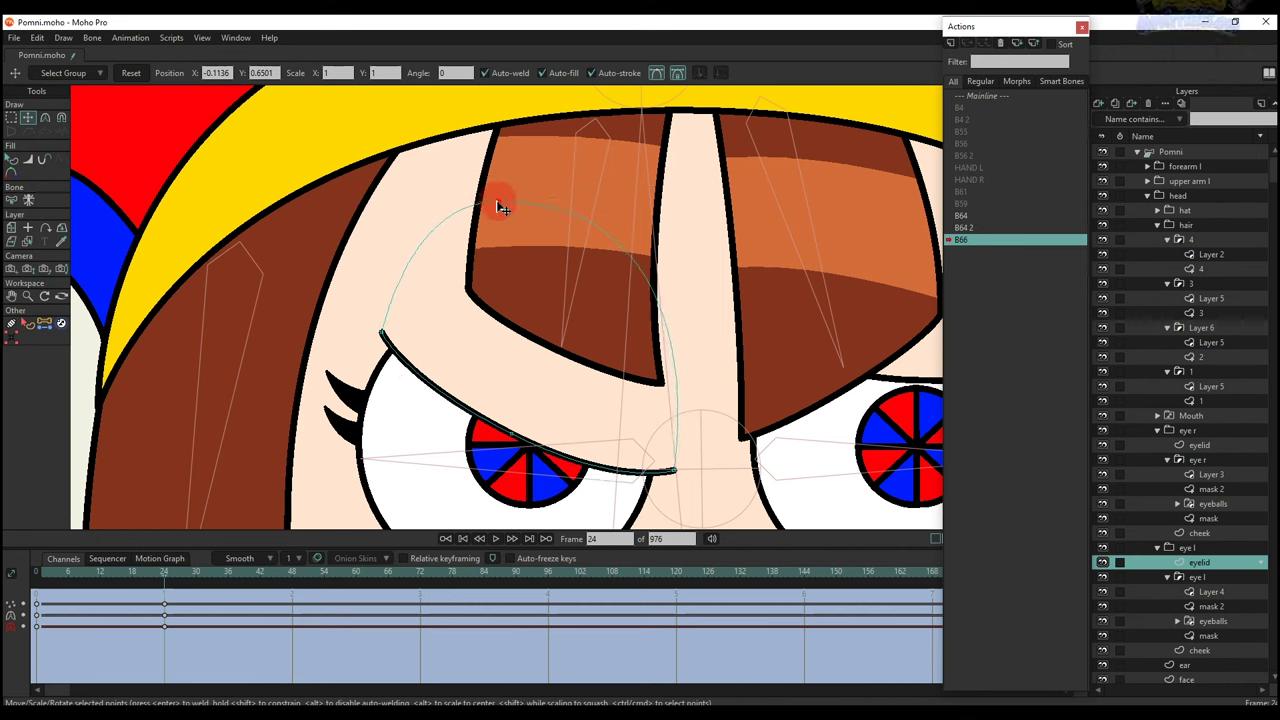
scroll(500, 203, "down", 2)
key("q")
Copy the left upper eyelid's frame 24 keyframes to the right upper eyelid and check both eyes.
key("t")
left_click(500, 338)
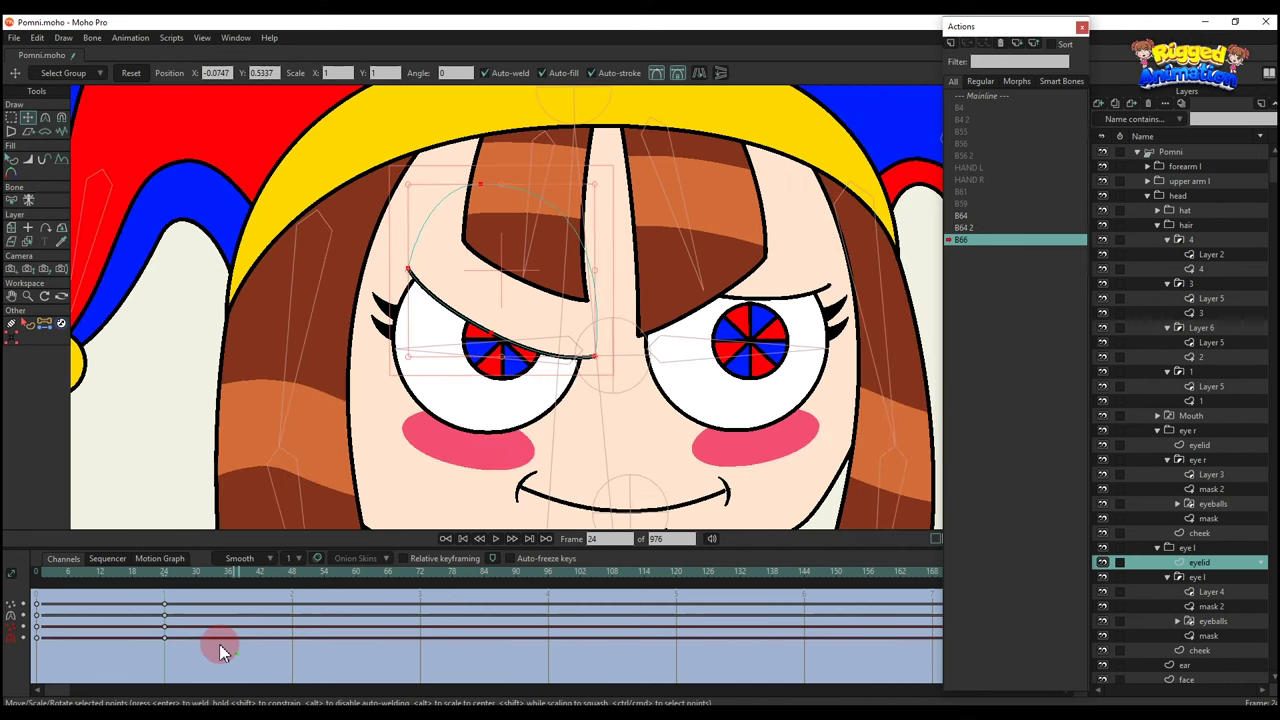
key("ctrl+c")
left_click(777, 271)
key("ctrl+v")
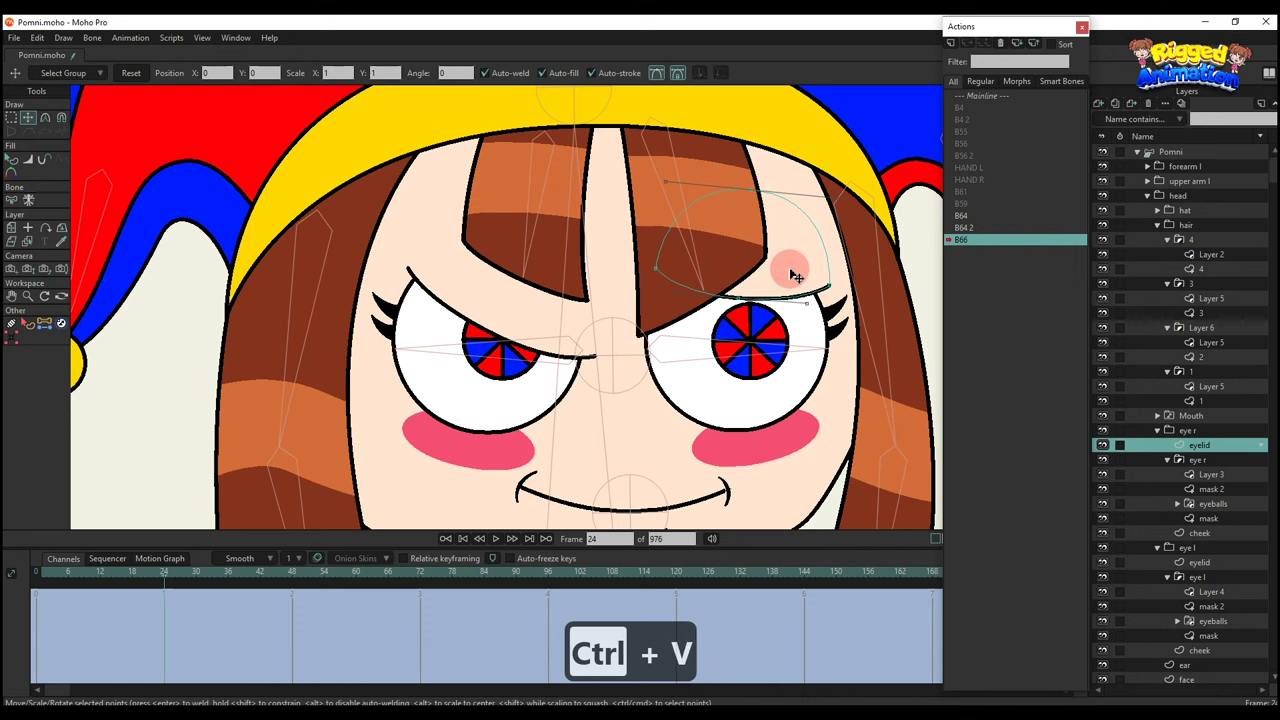
key("q")
scroll(760, 282, "down", 4)
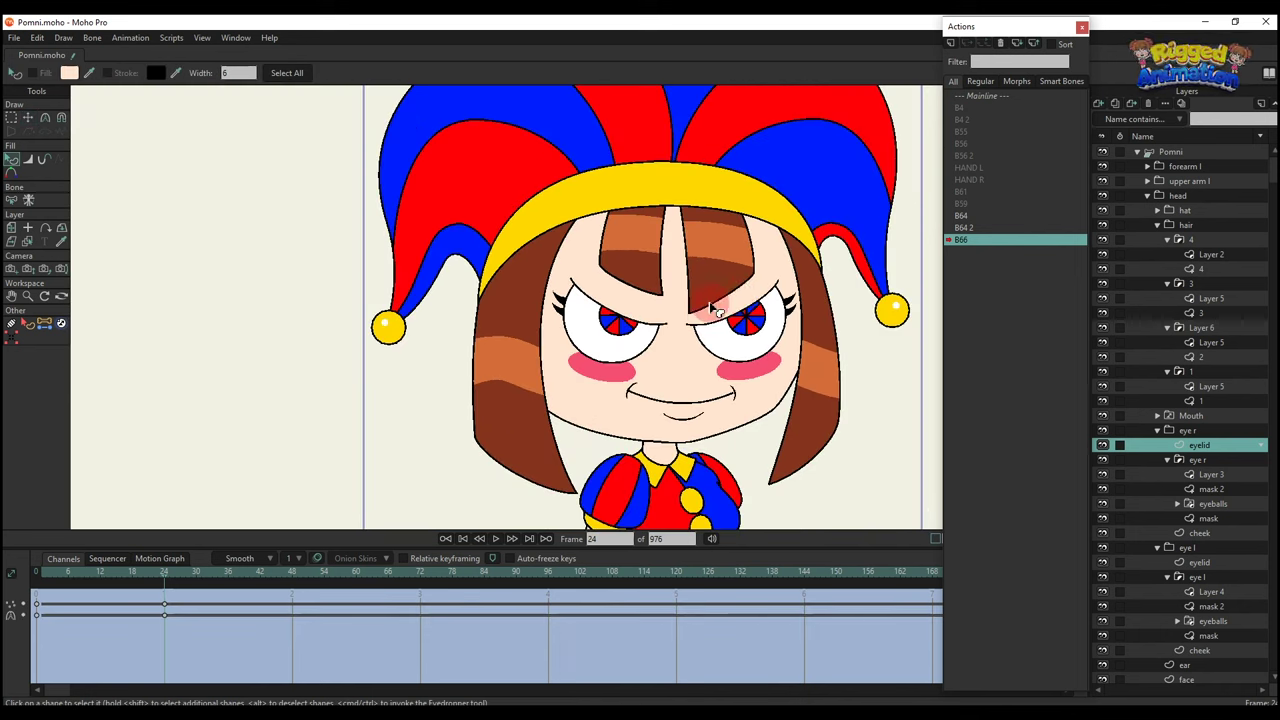
Reshape the right upper eyelid's inner corner at frame 24 so its line curls up beside the nose.
key("r")
scroll(685, 327, "up", 4)
key("t")
scroll(685, 335, "up", 2)
left_click_drag(699, 325, 676, 305)
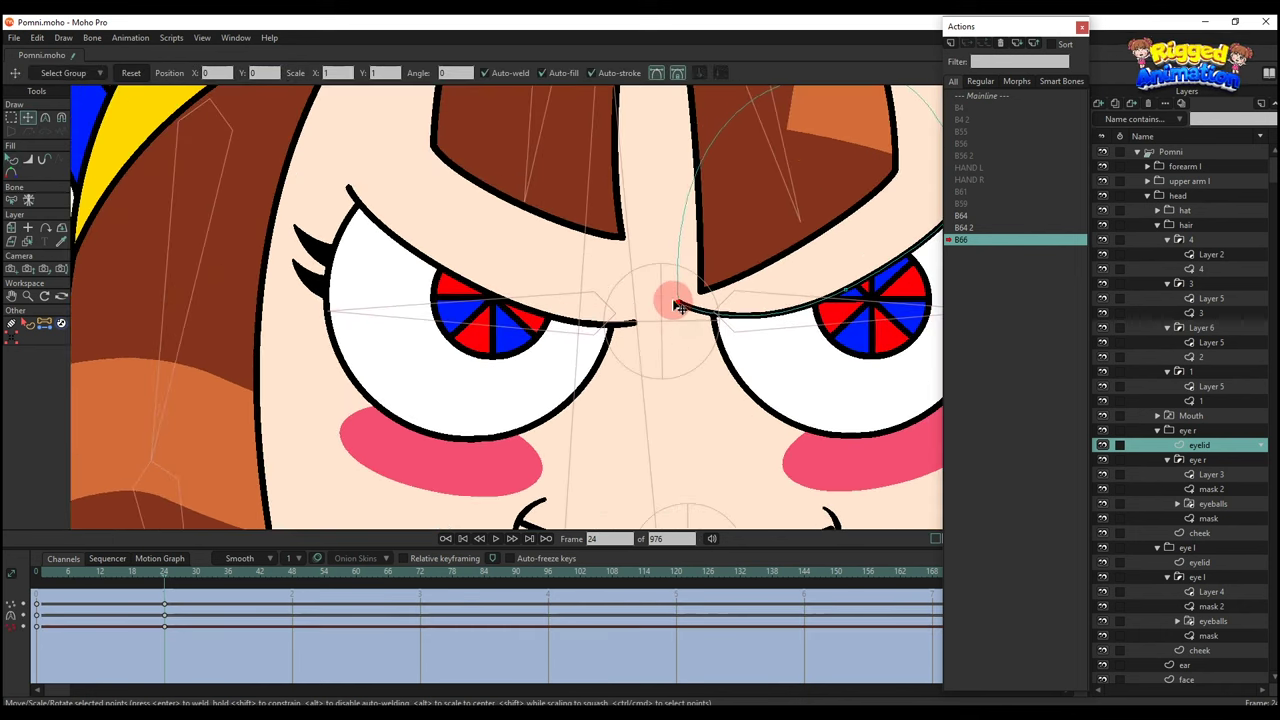
left_click_drag(766, 331, 702, 352)
scroll(695, 365, "down", 4)
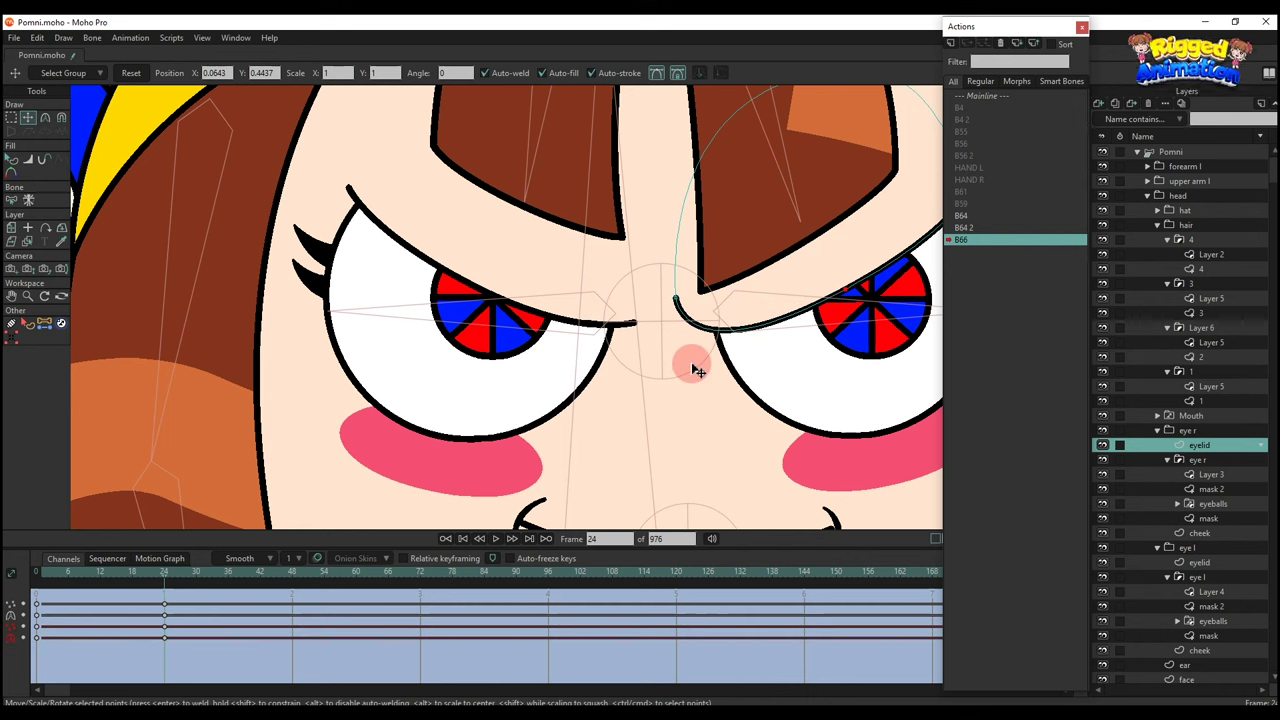
key("q")
Copy the right upper eyelid's frame 24 keyframes to the left upper eyelid and scrub the B66 action.
key("t")
left_click(619, 379)
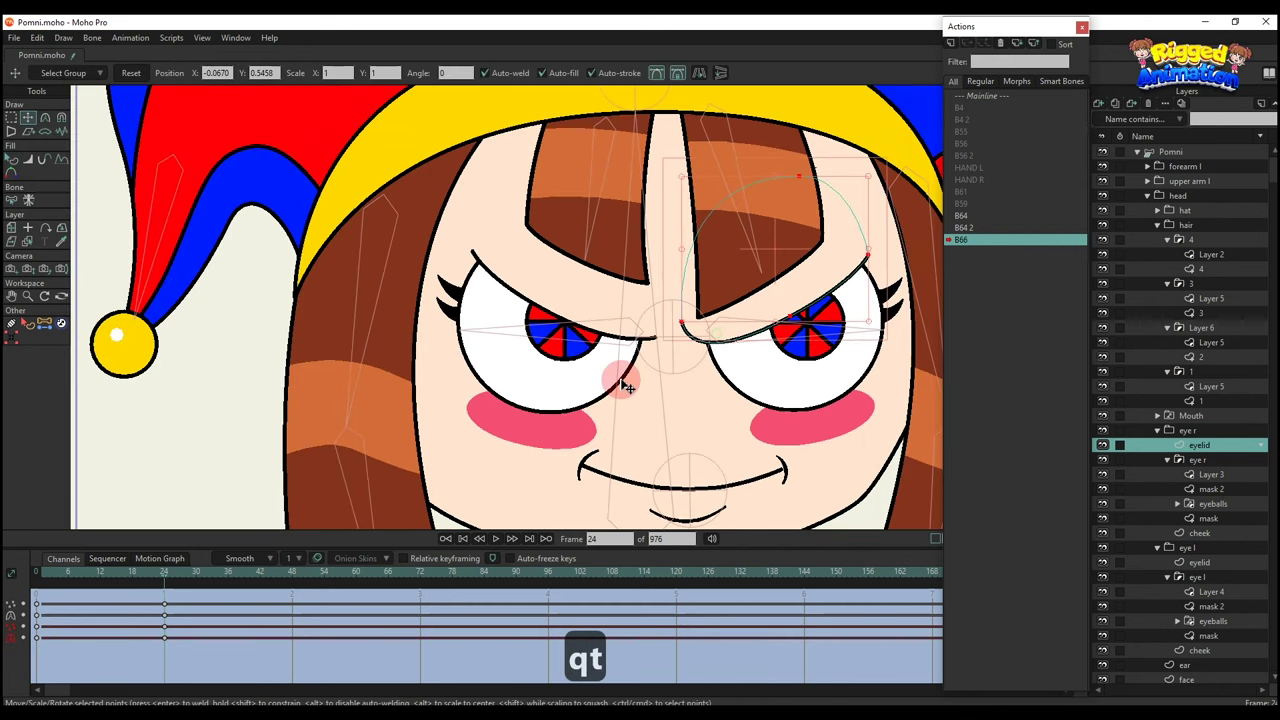
left_click_drag(223, 655, 144, 594)
key("ctrl+c")
left_click(551, 279)
left_click(553, 283, "ctrl+alt")
key("ctrl+v")
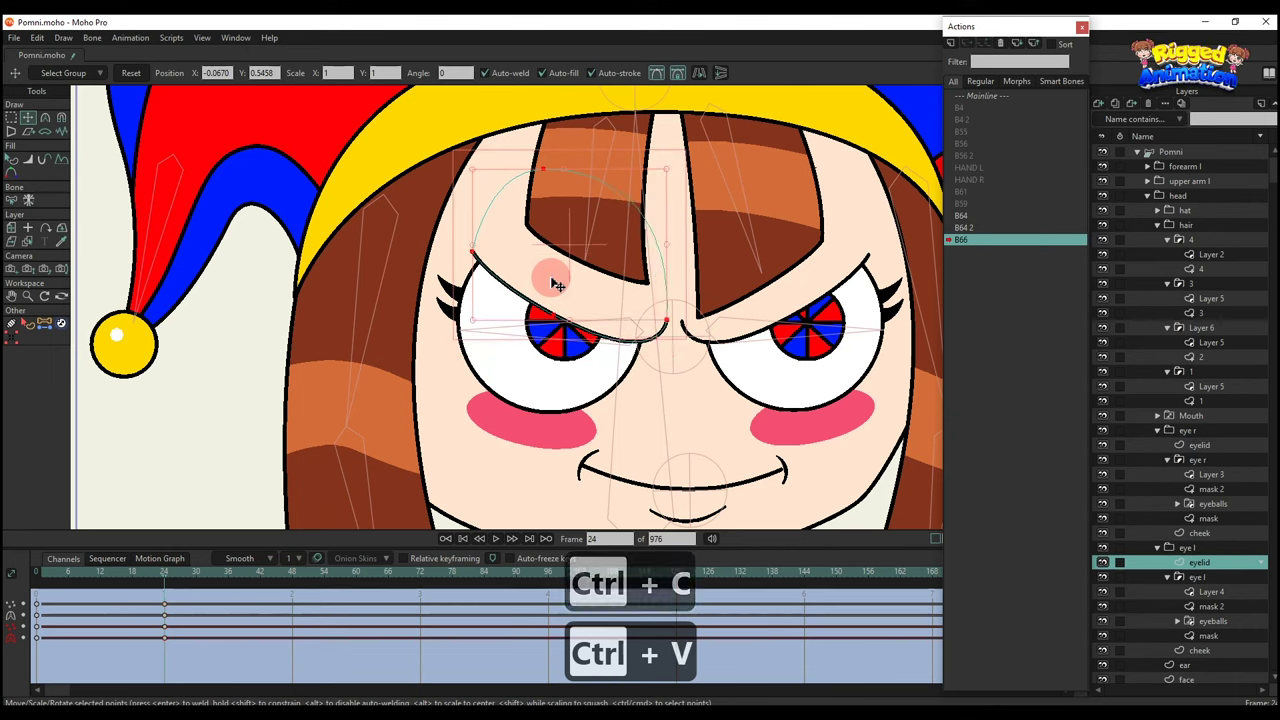
key("q")
scroll(551, 280, "down", 3)
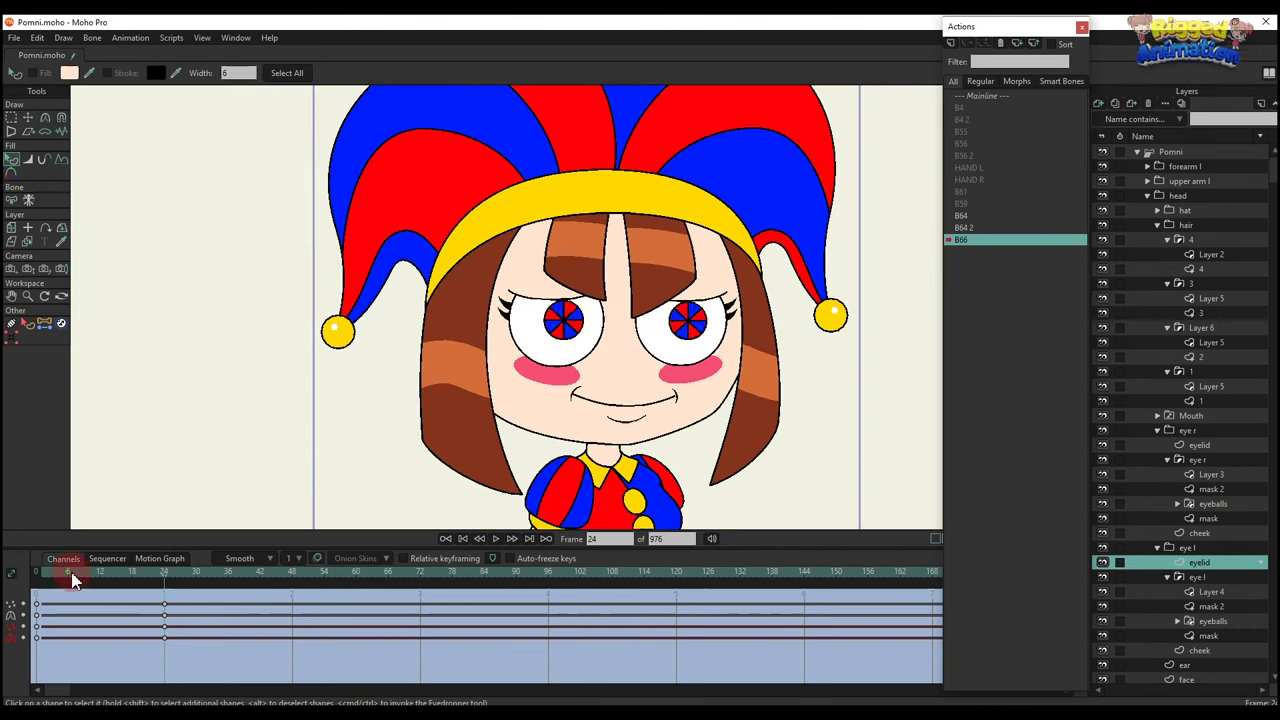
left_click_drag(163, 596, 165, 589)
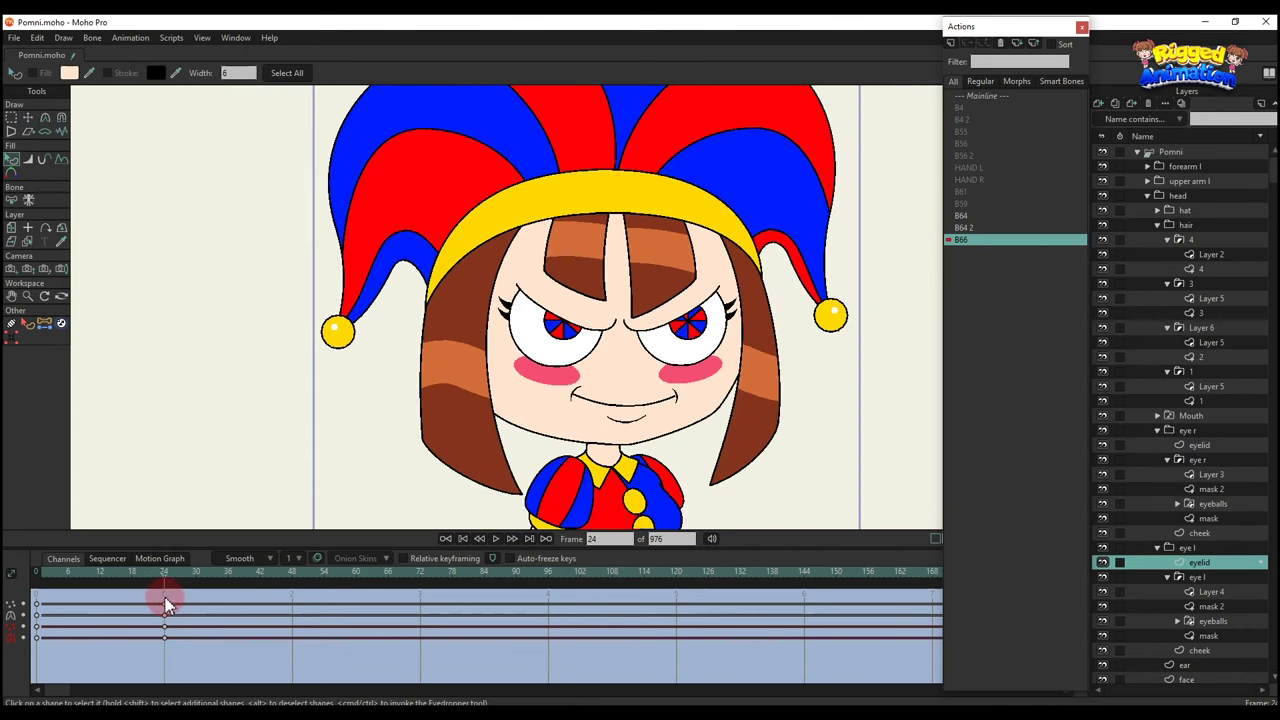
Tilt the left eyelashes upward at frame 24 and position them against the eye's outer edge to match the angry expression.
scroll(472, 358, "up", 4)
left_click(460, 349, "ctrl+alt")
key("t")
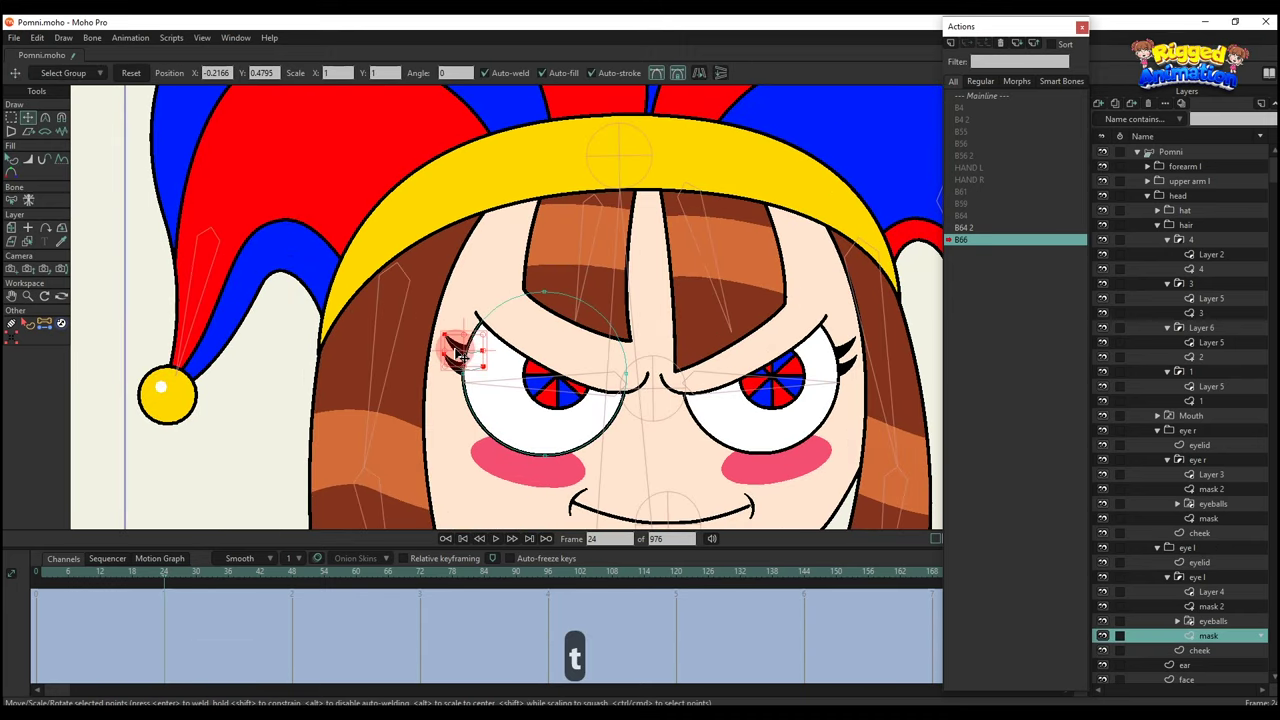
scroll(460, 351, "up", 5)
left_click_drag(464, 376, 476, 315)
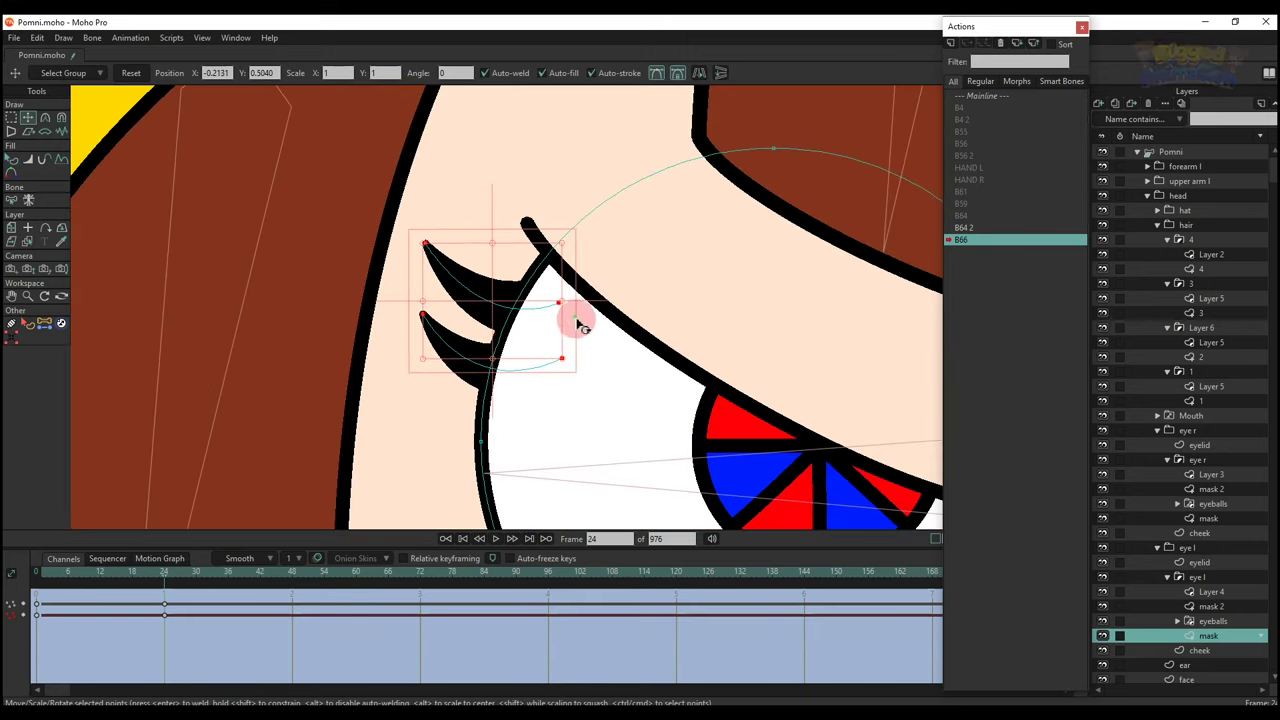
left_click_drag(585, 354, 577, 360)
left_click_drag(501, 350, 509, 341)
Copy the left eyelashes' frame 24 keyframes to the right eye's mask layer and scrub the B66 action.
left_click_drag(210, 660, 154, 608)
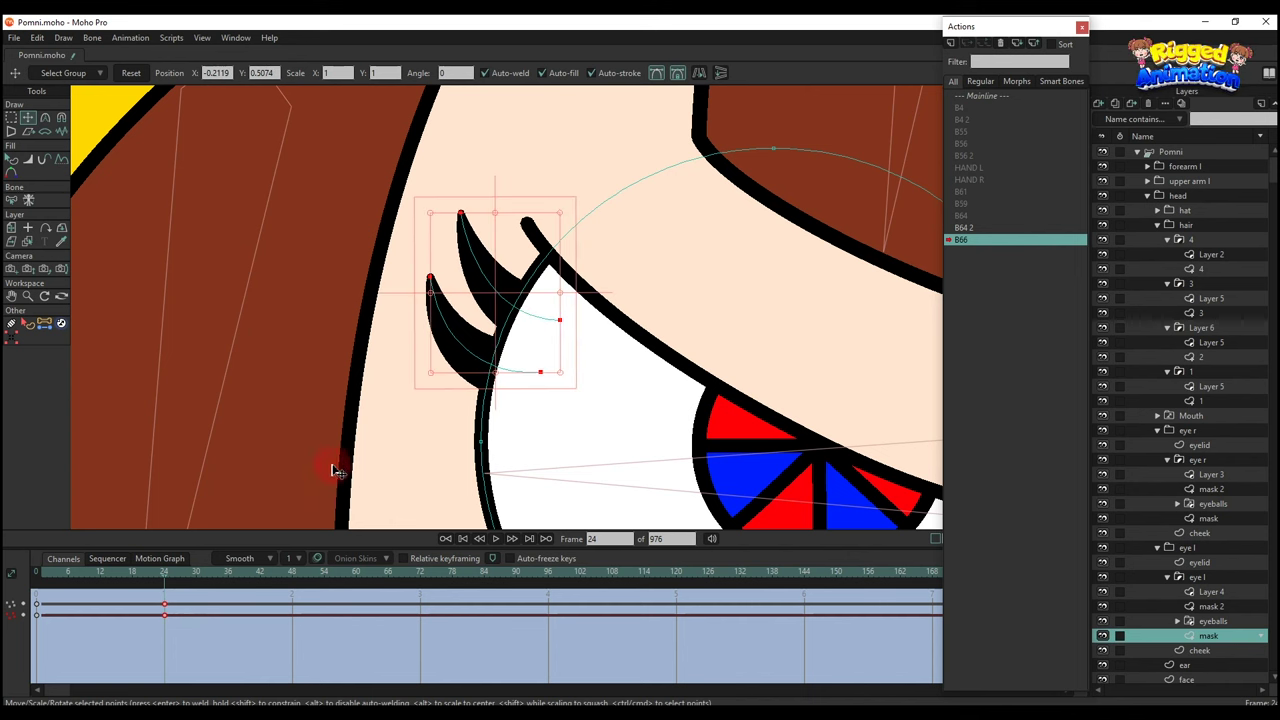
key("ctrl+c")
scroll(678, 292, "down", 4)
left_click_drag(731, 310, 376, 317)
left_click(917, 321, "ctrl+alt")
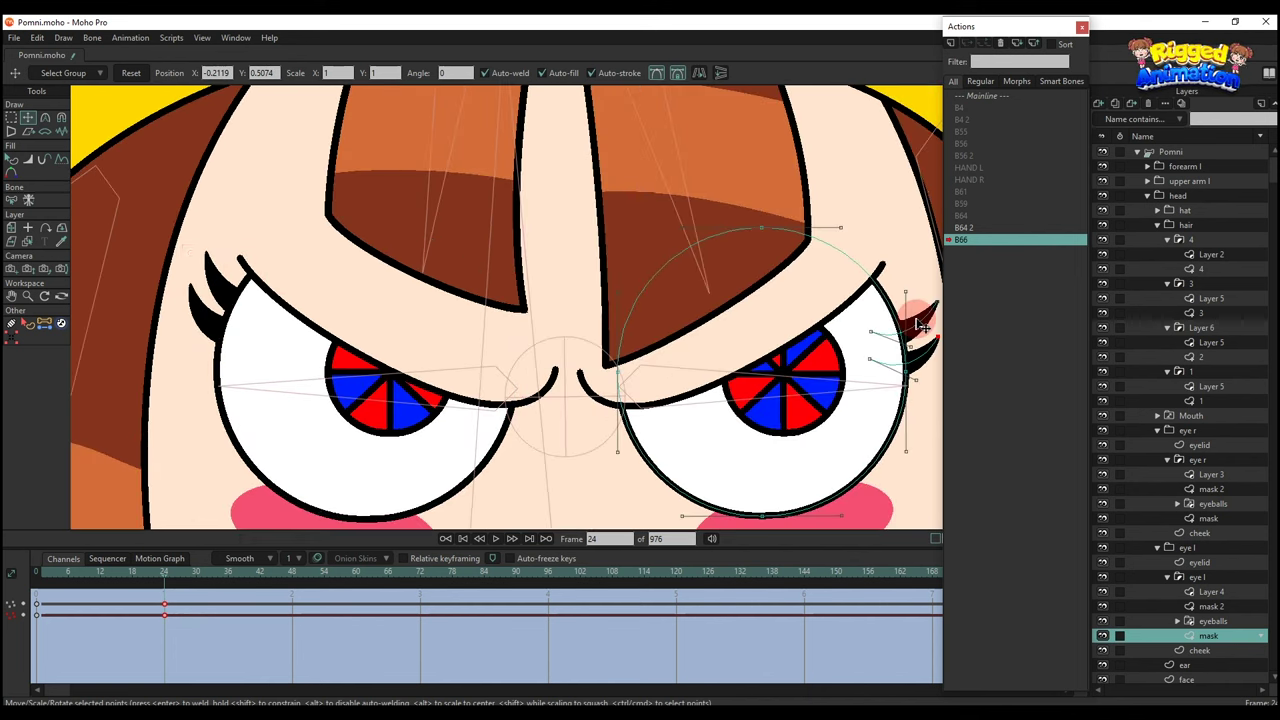
key("ctrl+v")
key("q")
scroll(871, 323, "down", 5)
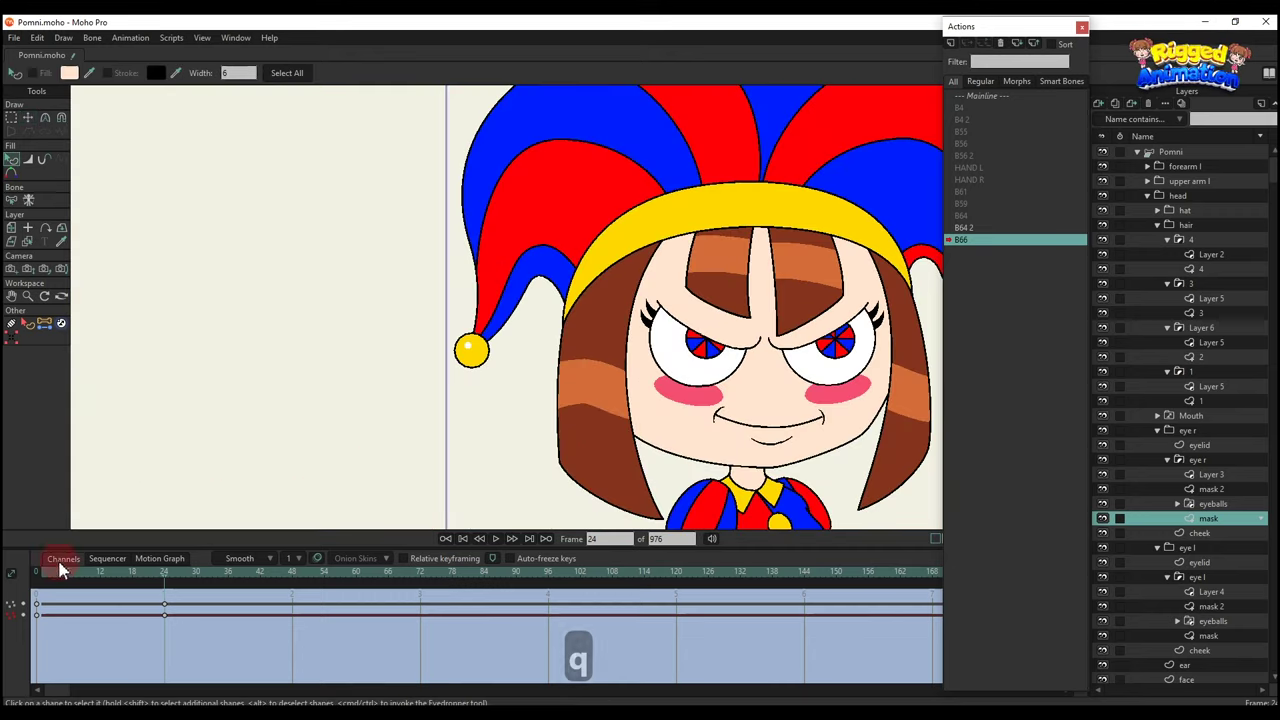
left_click_drag(52, 580, 182, 611)
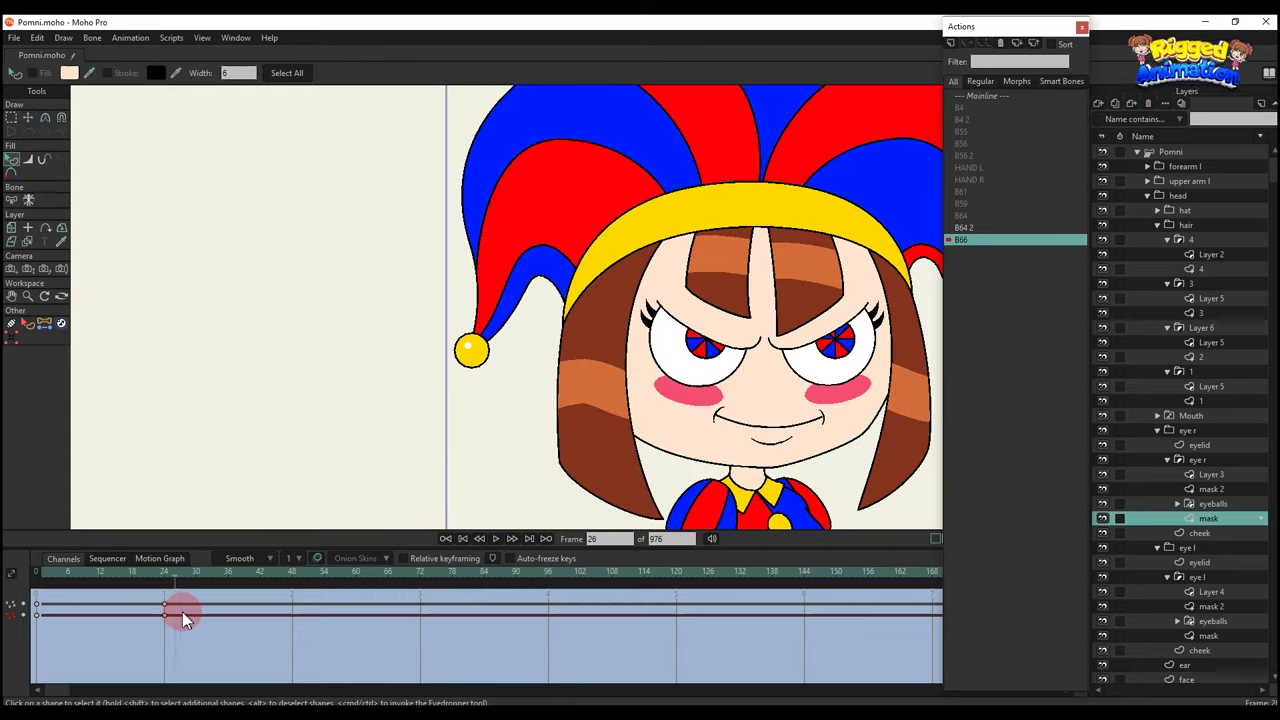
left_click(165, 606)
scroll(900, 206, "down", 3)
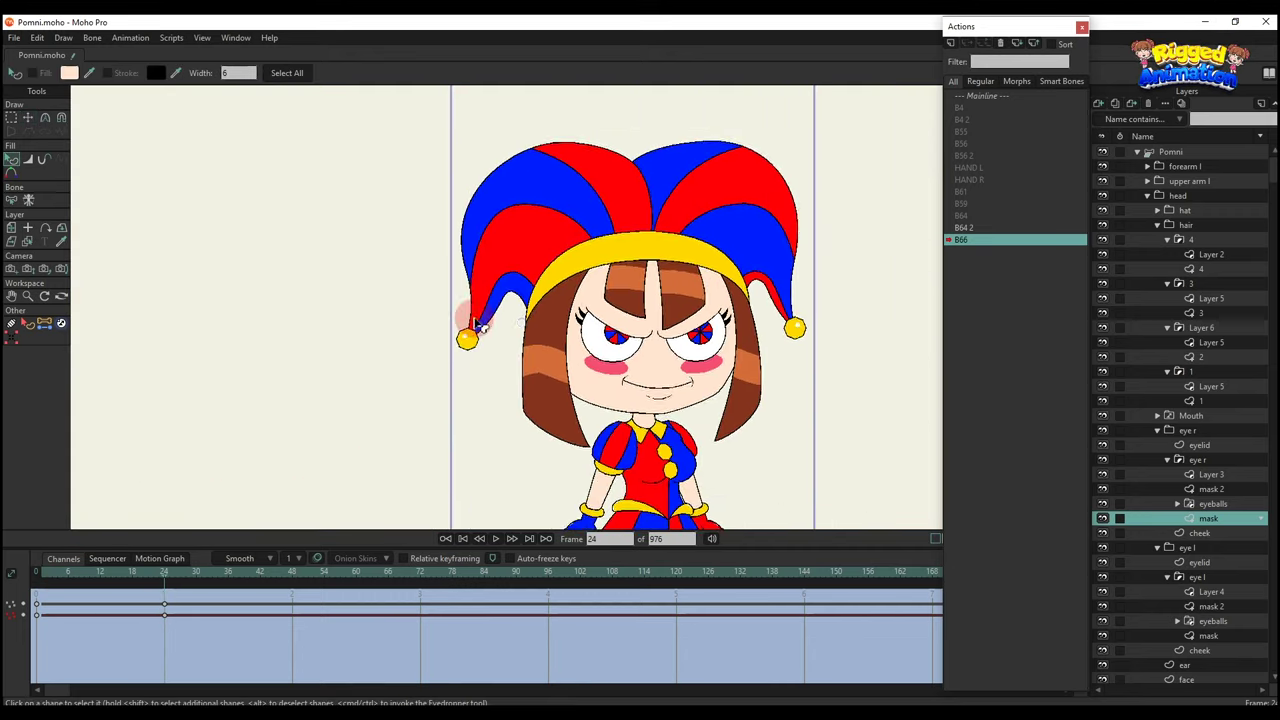
Return to the mainline and swing the B66 control bone on the Pomni layer at frame 6 to test the angry expression.
left_click(980, 98)
left_click(1170, 153)
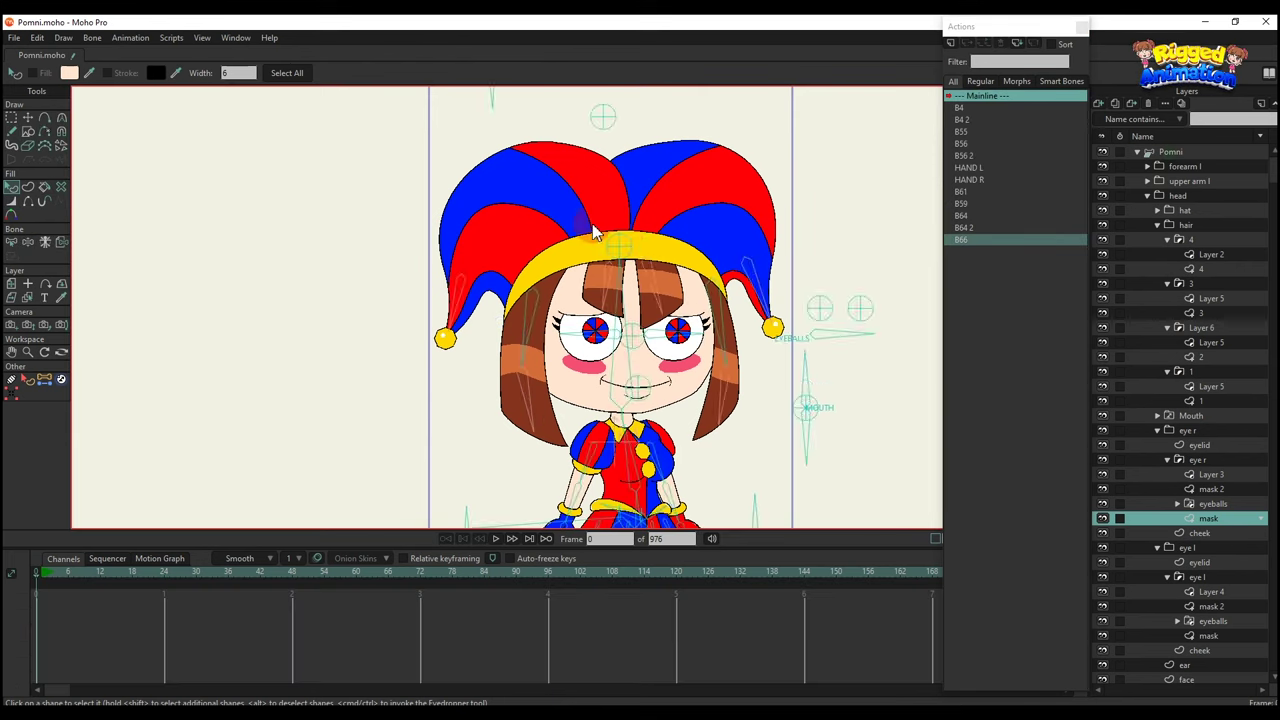
scroll(529, 206, "down", 2)
key("t")
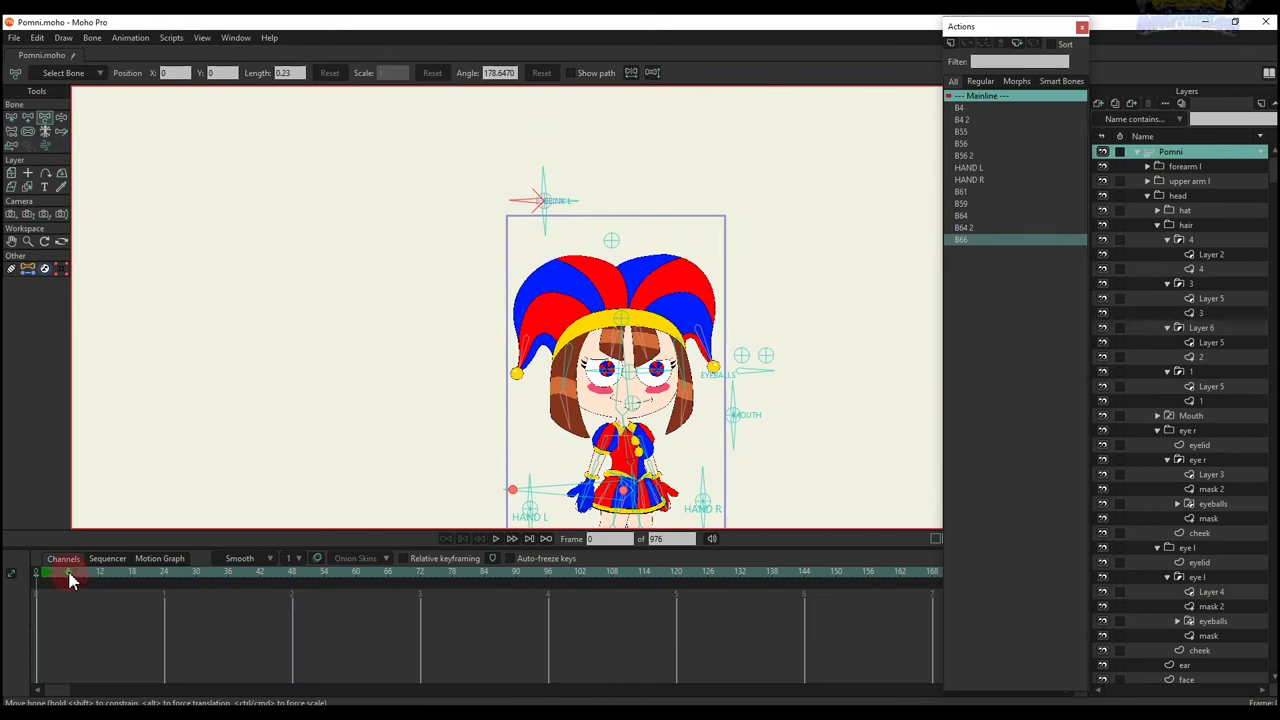
left_click(68, 575)
scroll(509, 189, "up", 3)
left_click_drag(529, 194, 547, 296)
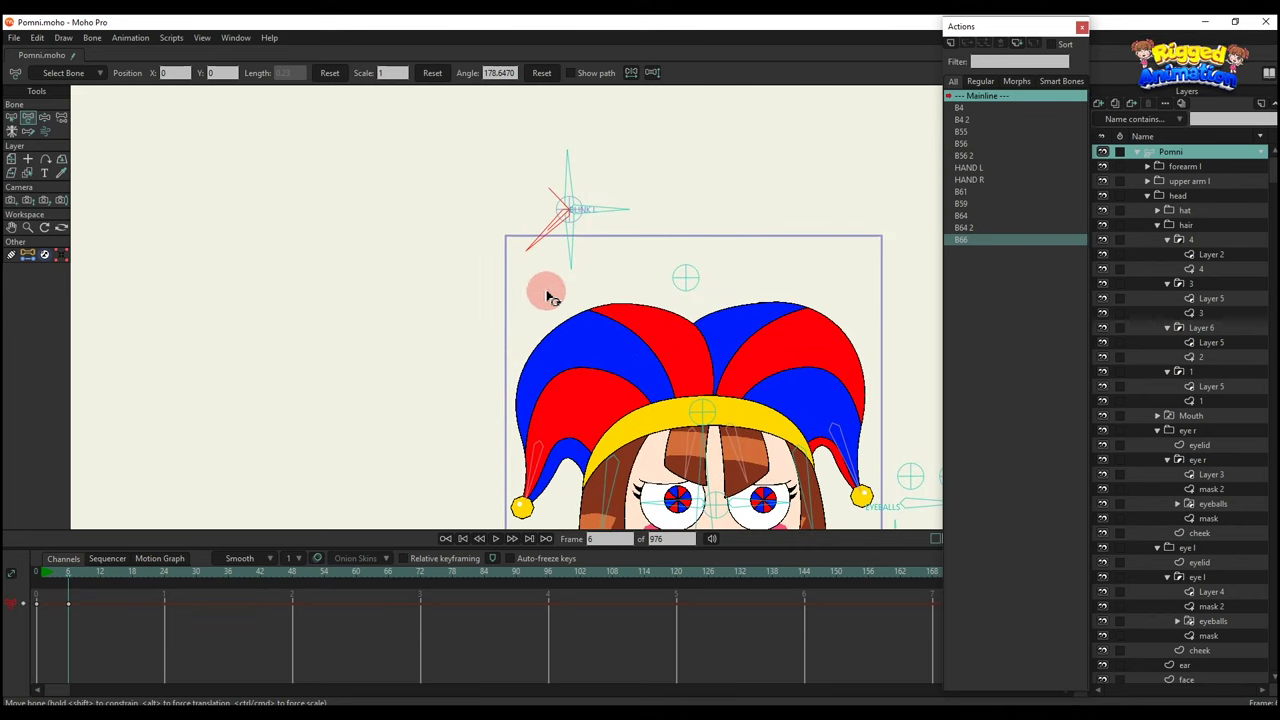
Create the B66 2 smart bone action and rotate the control bone to 223.6470 degrees at frame 24.
left_click(990, 34)
left_click(950, 43)
left_click(651, 411)
left_click(164, 576)
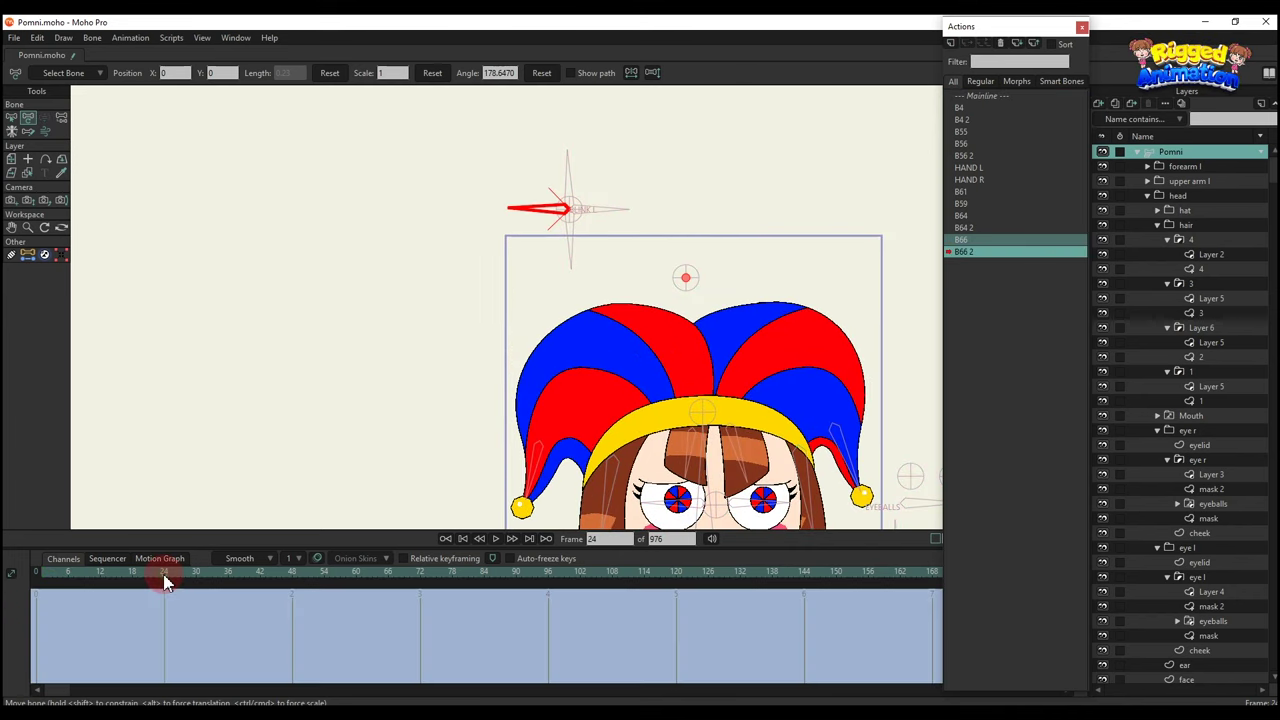
left_click_drag(491, 341, 452, 264)
key("t")
left_click_drag(512, 143, 563, 229)
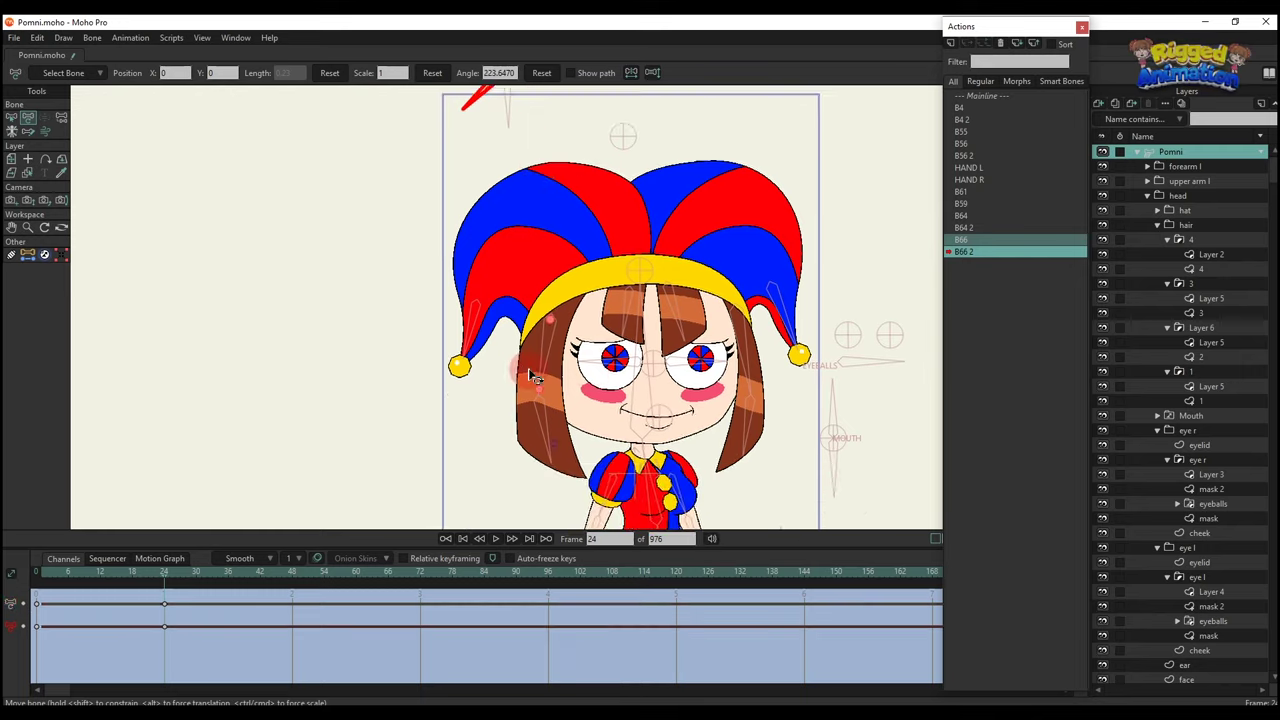
Slant the left upper eyelid at frame 24 so its line drops toward the outer corner for a sad expression.
scroll(562, 312, "up", 5)
right_click(560, 309, "alt")
key("g")
left_click_drag(495, 273, 812, 408)
key("t")
left_click_drag(698, 310, 677, 348)
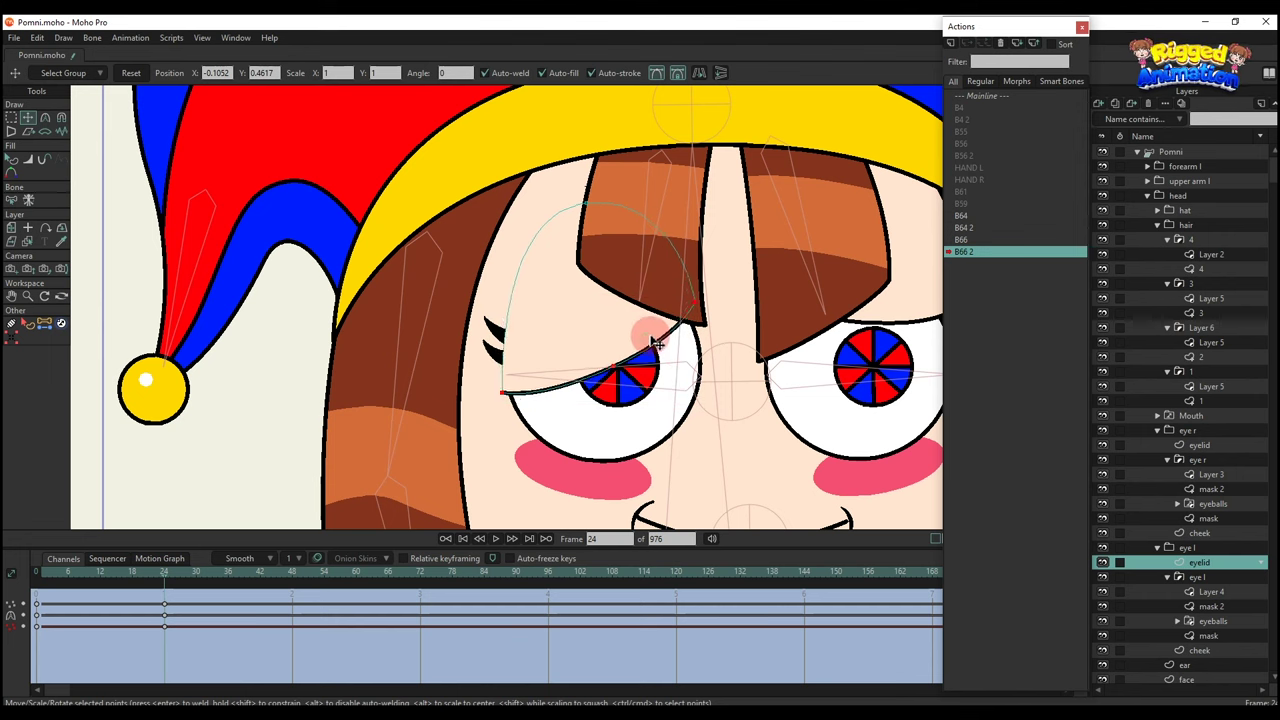
key("q")
scroll(632, 350, "down", 5)
Lower and rotate the left eyelashes to meet the drooping eyelid's outer corner at frame 24, and scrub the B66 2 action.
scroll(560, 338, "up", 4)
key("t")
right_click(538, 308, "alt")
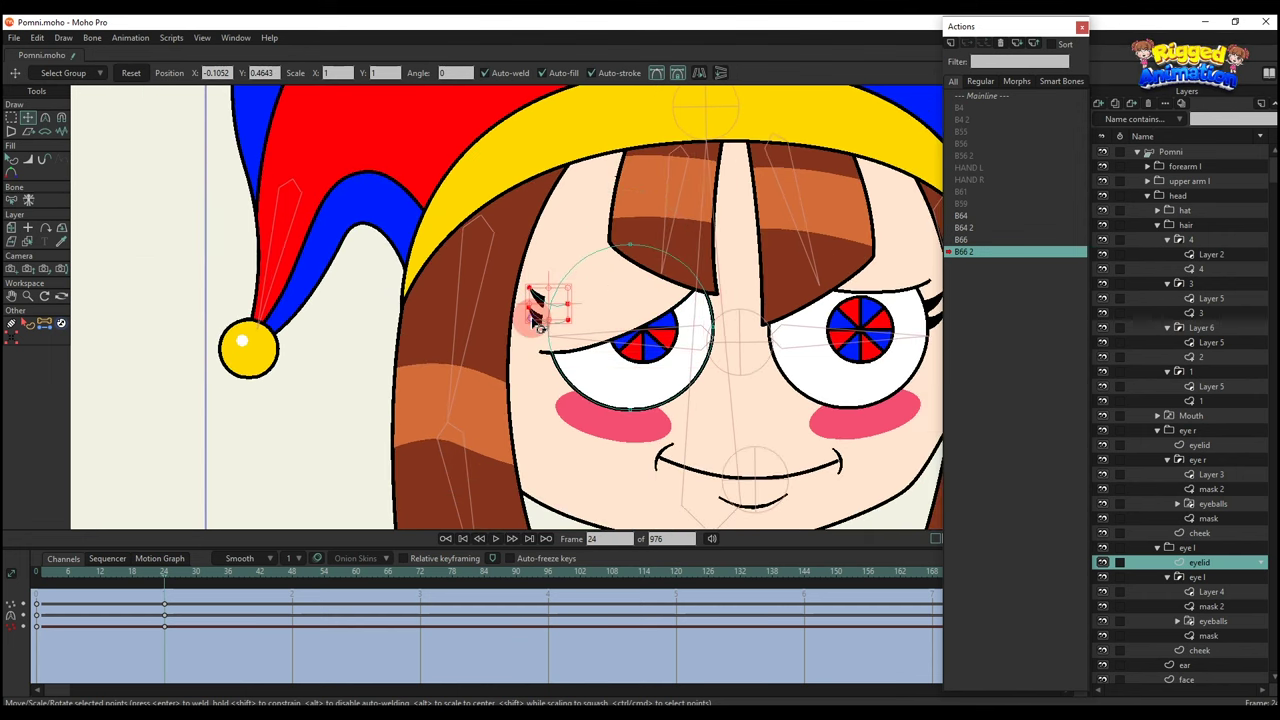
scroll(536, 317, "up", 3)
key("t")
scroll(598, 392, "up", 3)
left_click_drag(556, 309, 620, 410)
left_click_drag(630, 390, 618, 335)
left_click_drag(597, 368, 580, 421)
scroll(575, 435, "down", 4)
key("q")
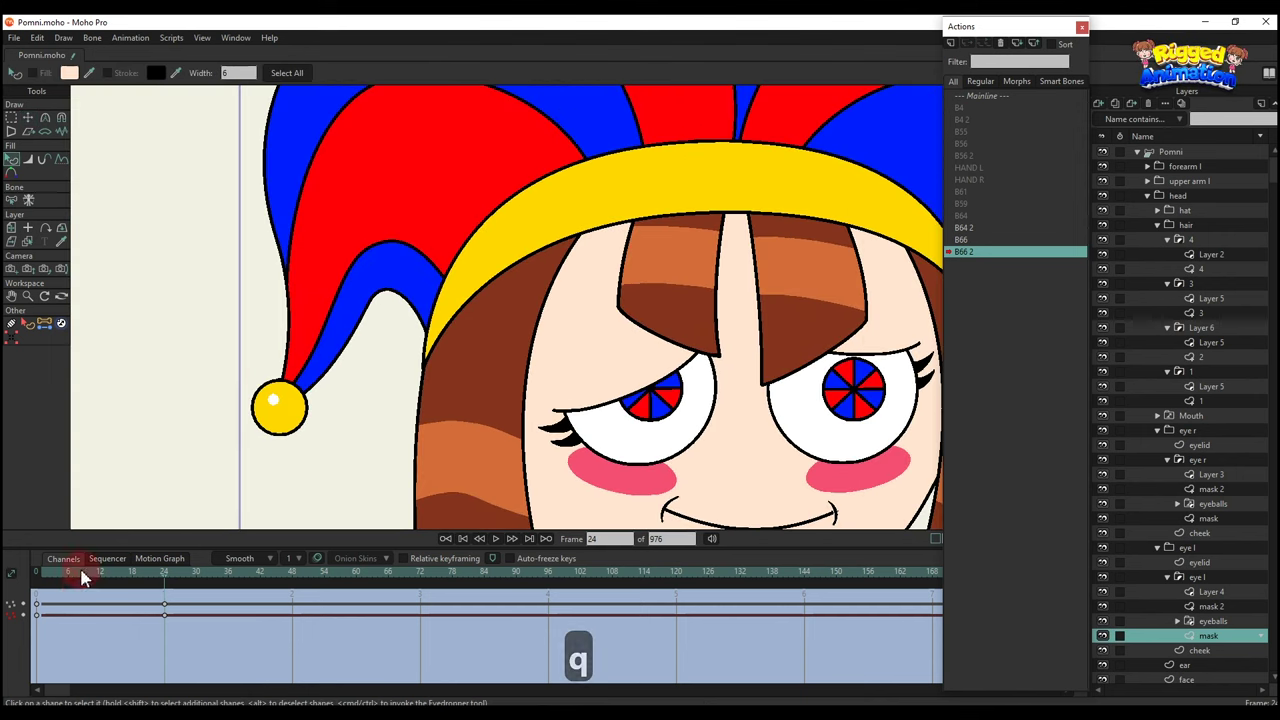
left_click_drag(49, 573, 163, 594)
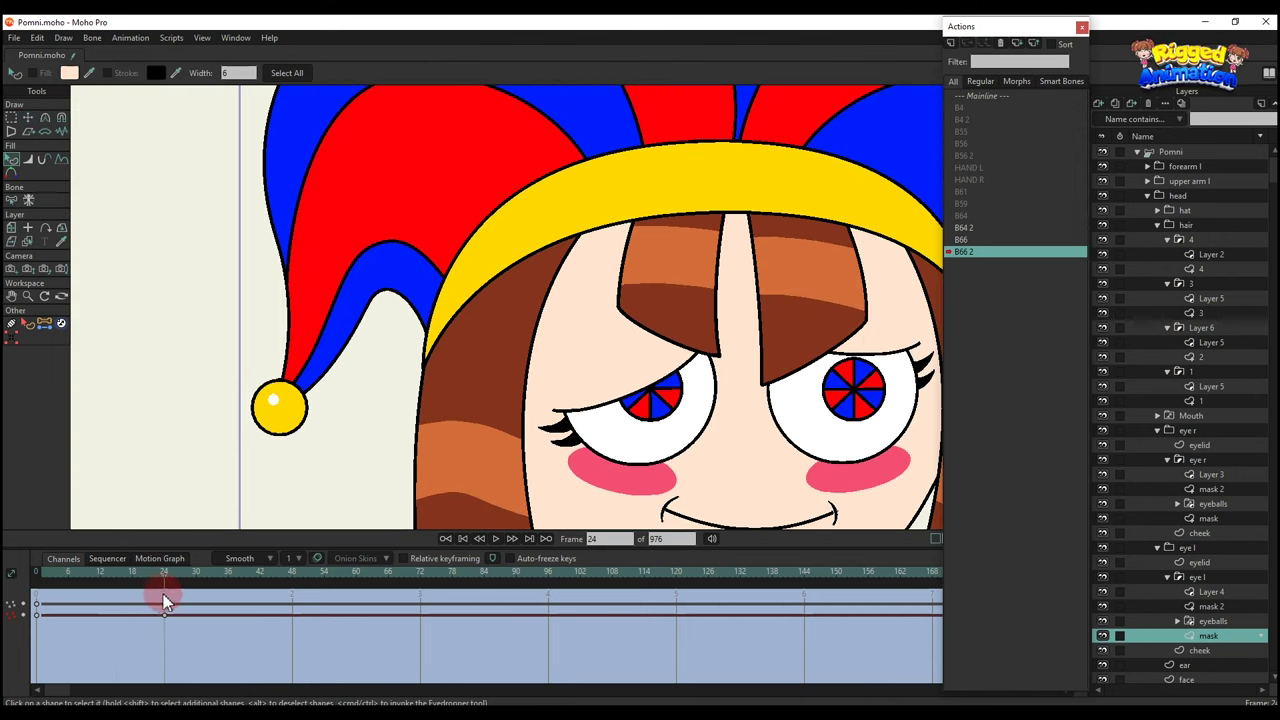
scroll(330, 440, "down", 5)
Copy the left upper eyelid's frame 24 keyframes to the right upper eyelid in the B66 2 action.
scroll(476, 386, "up", 3)
left_click(490, 410)
key("t")
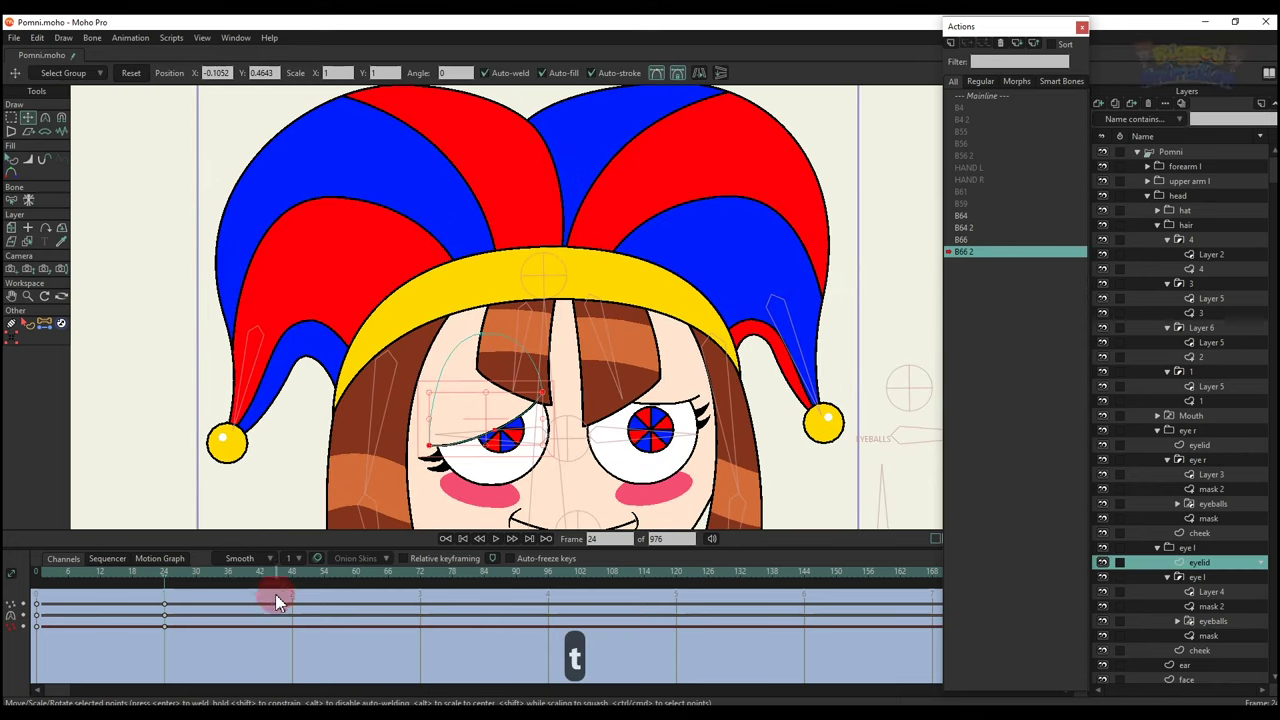
left_click_drag(245, 660, 130, 566)
key("ctrl+c")
key("ctrl+c")
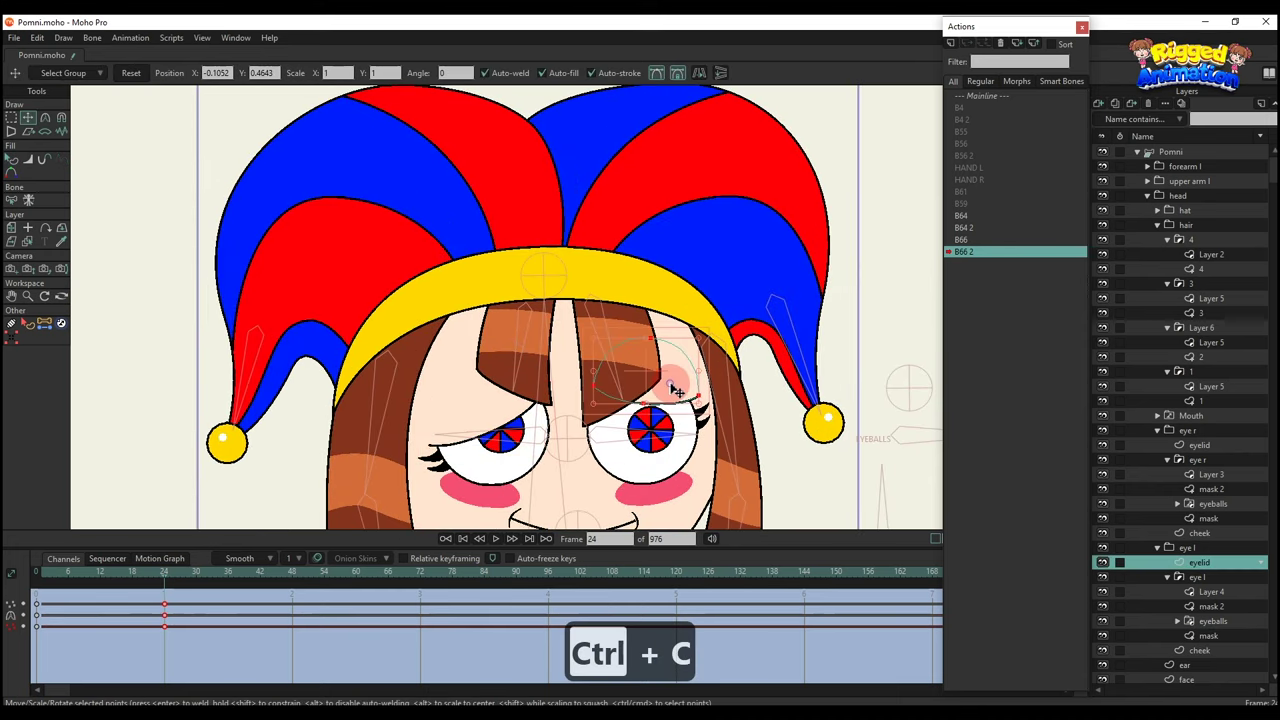
left_click(672, 390)
key("ctrl+v")
key("q")
left_click_drag(566, 472, 570, 397)
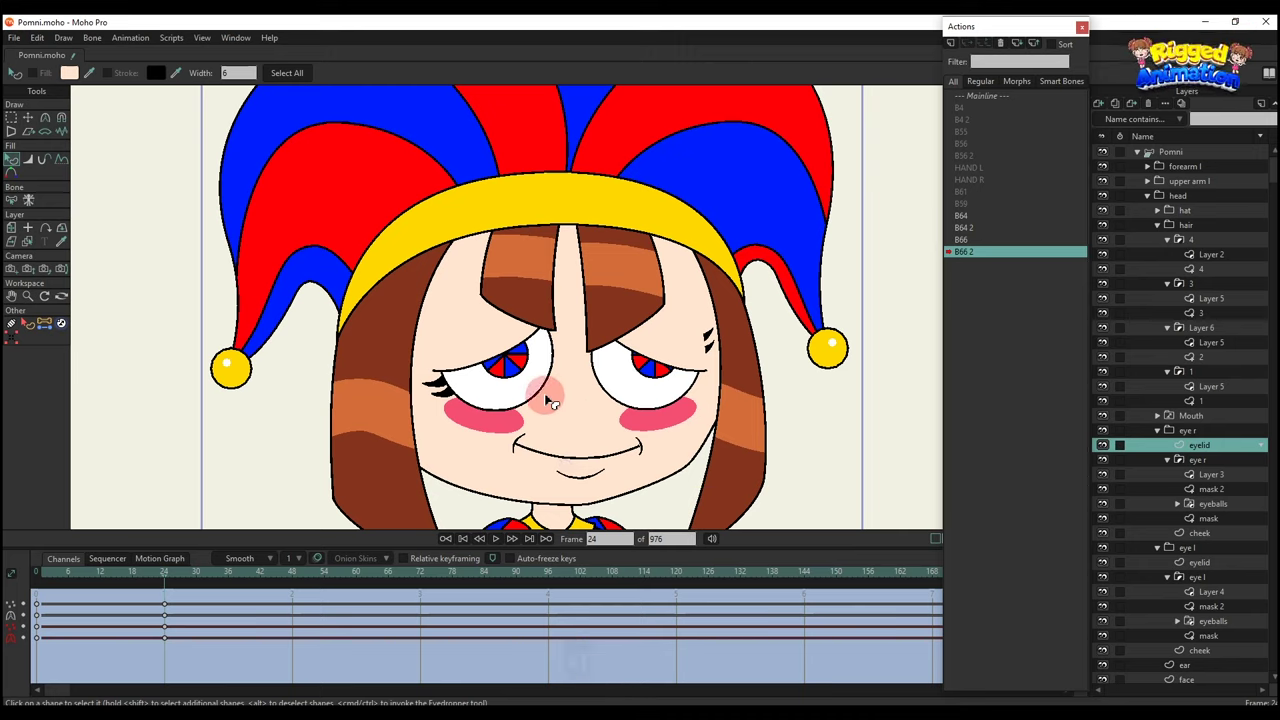
Copy the left eyelashes' frame 24 keyframes to the right eye's mask layer in the B66 2 action and check both eyes.
scroll(548, 400, "up", 2)
left_click(396, 397)
key("t")
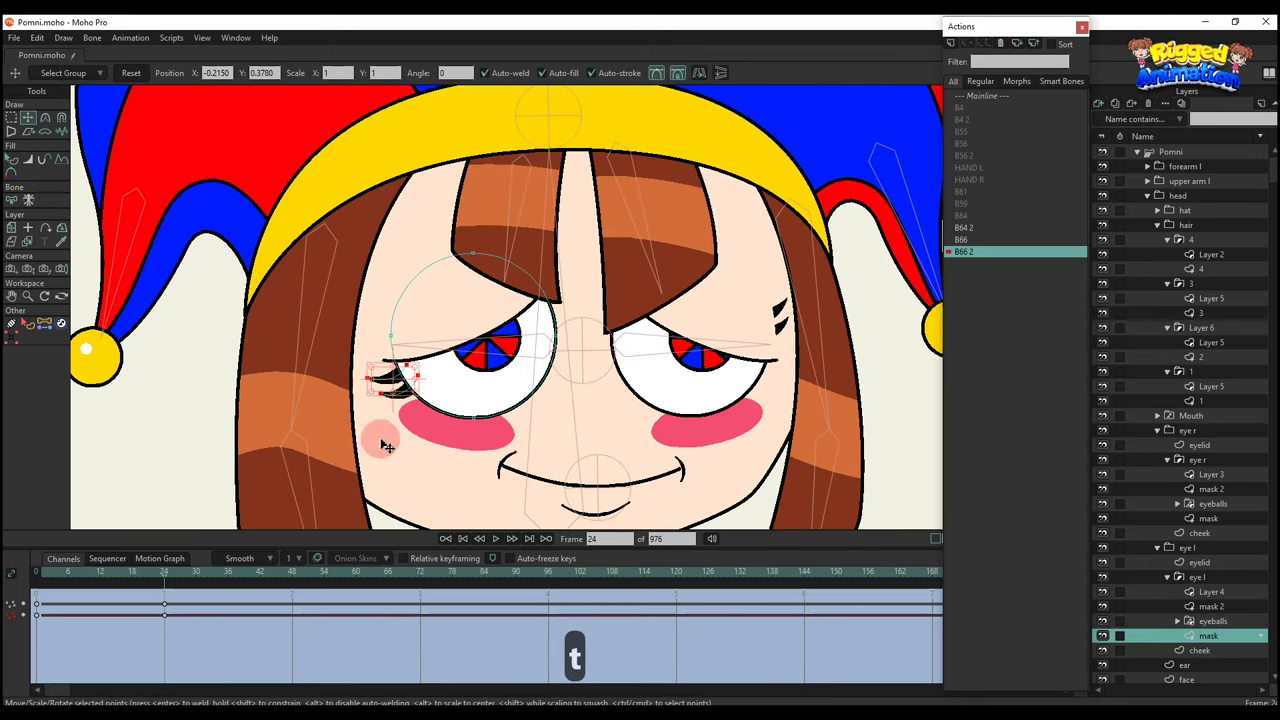
key("ctrl+c")
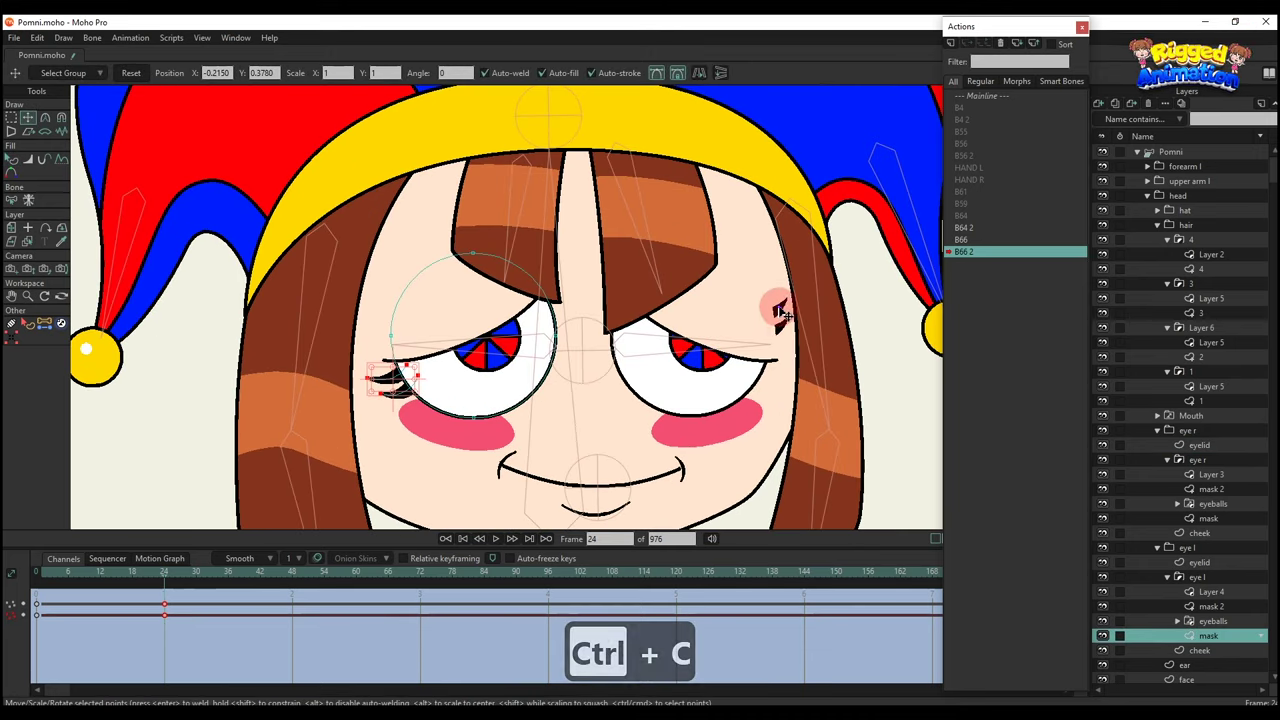
left_click(774, 303, "ctrl+alt")
key("ctrl+v")
key("q")
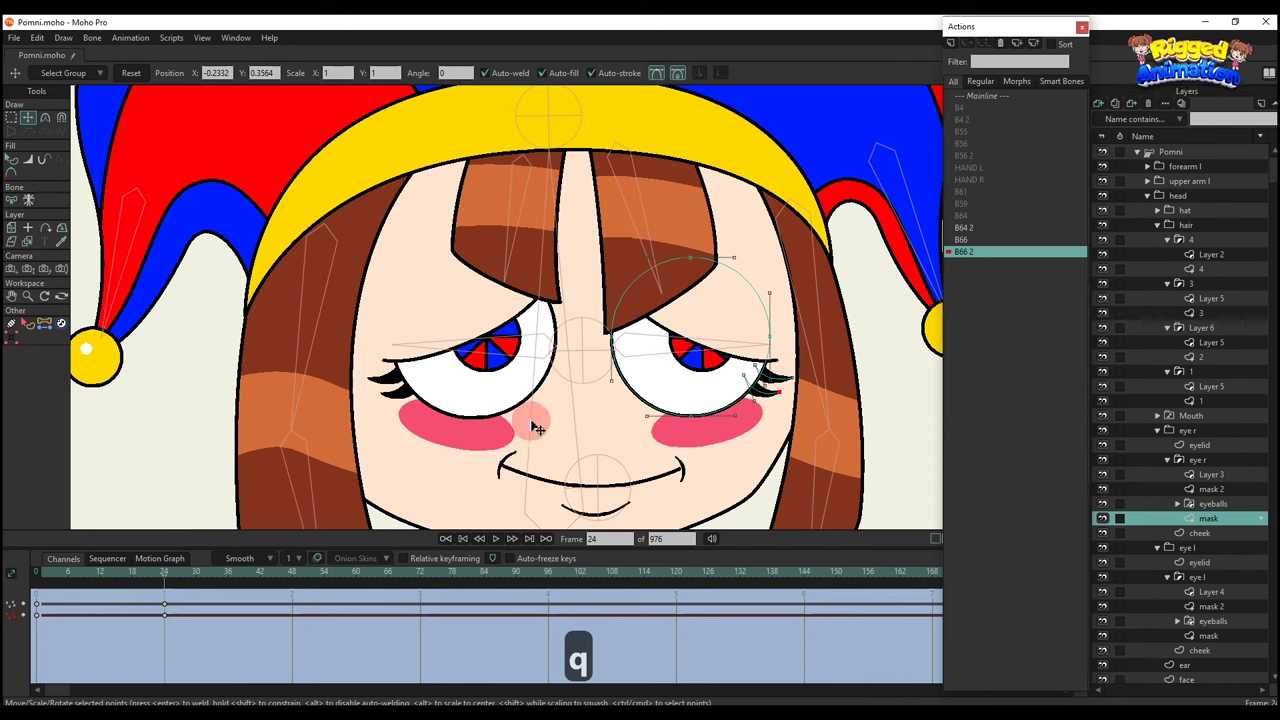
scroll(430, 440, "down", 10)
scroll(490, 458, "up", 3)
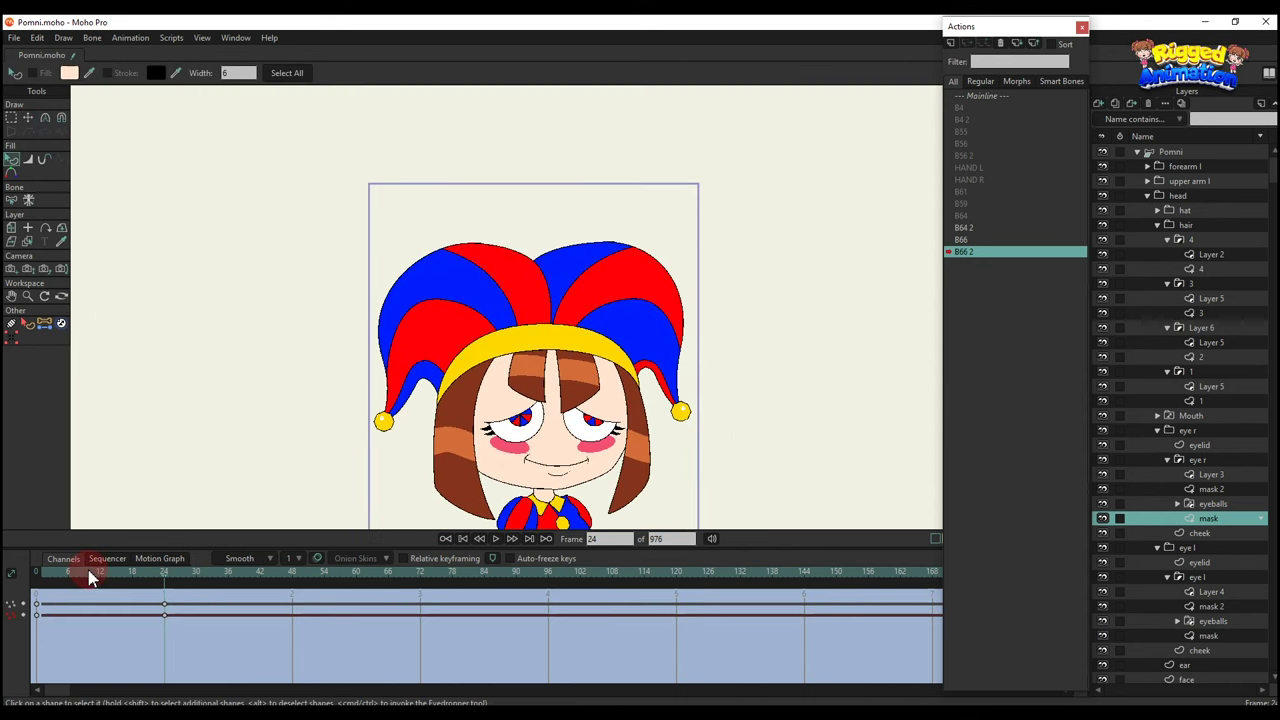
Return to the mainline and swing the B66 bone both ways at frame 6 to test the angry and sad expressions.
left_click(968, 97)
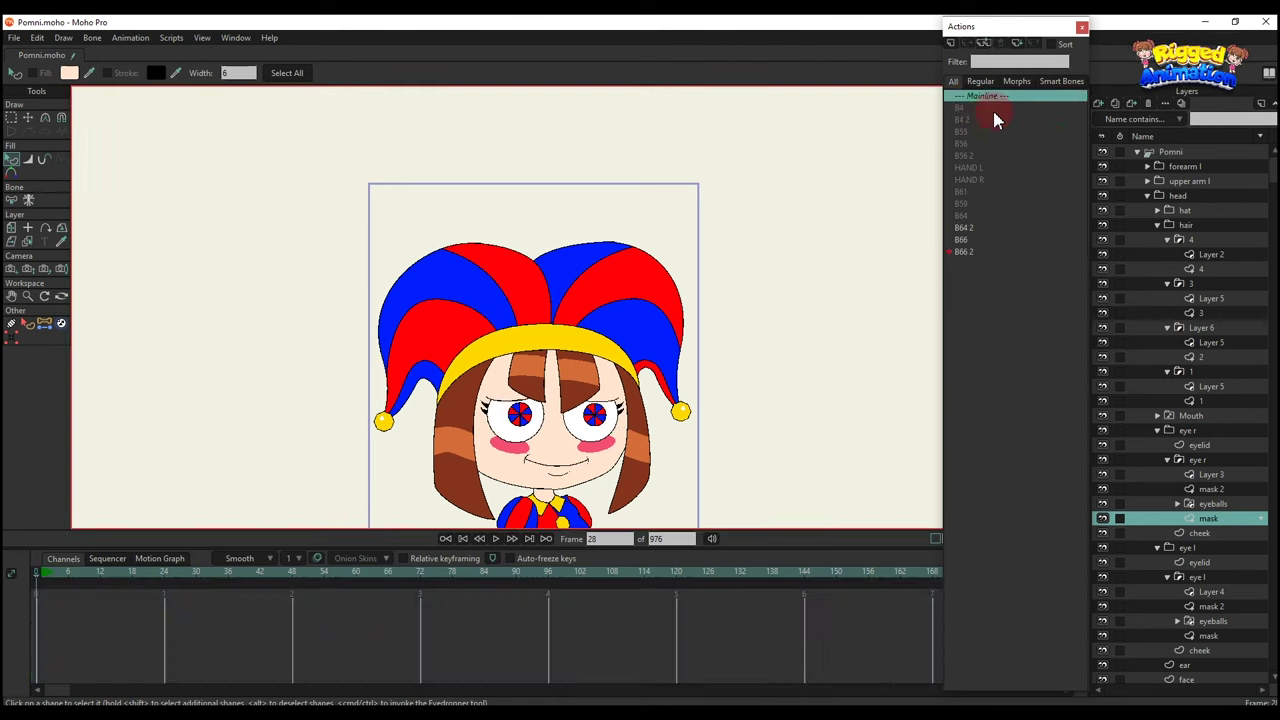
left_click(1168, 151)
left_click(68, 573)
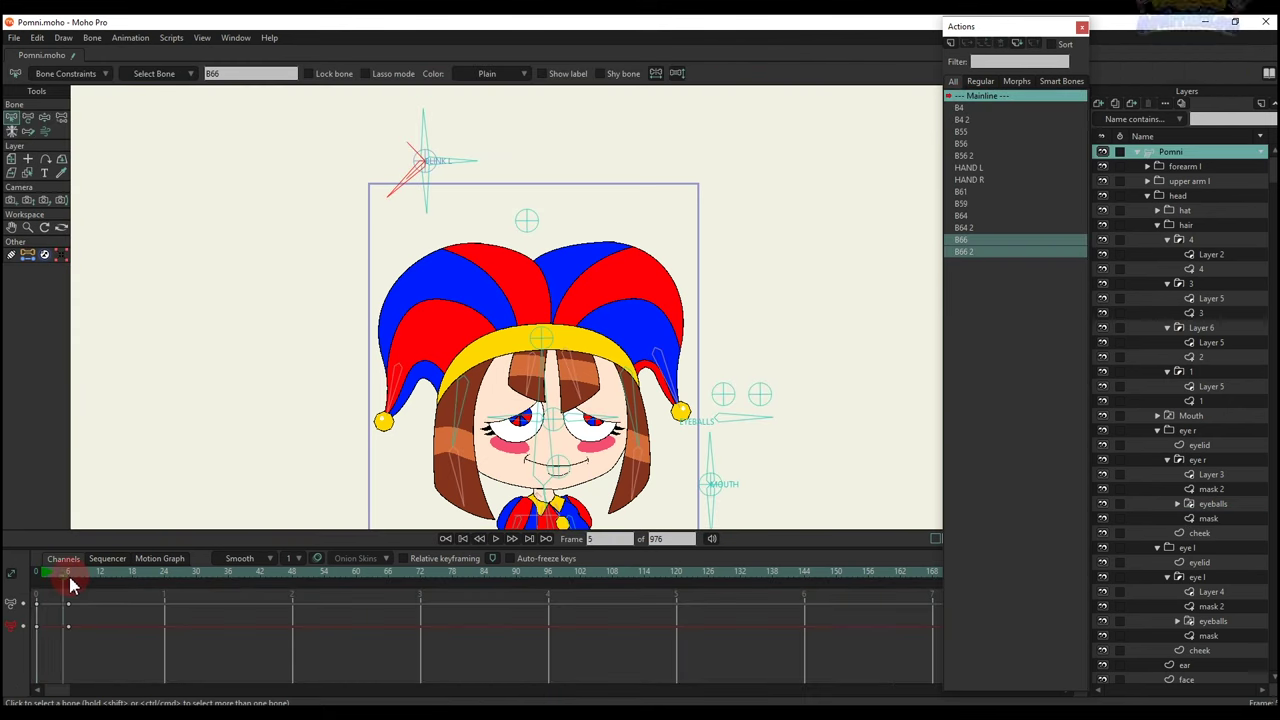
left_click_drag(250, 382, 259, 400)
key("t")
left_click_drag(411, 194, 426, 90)
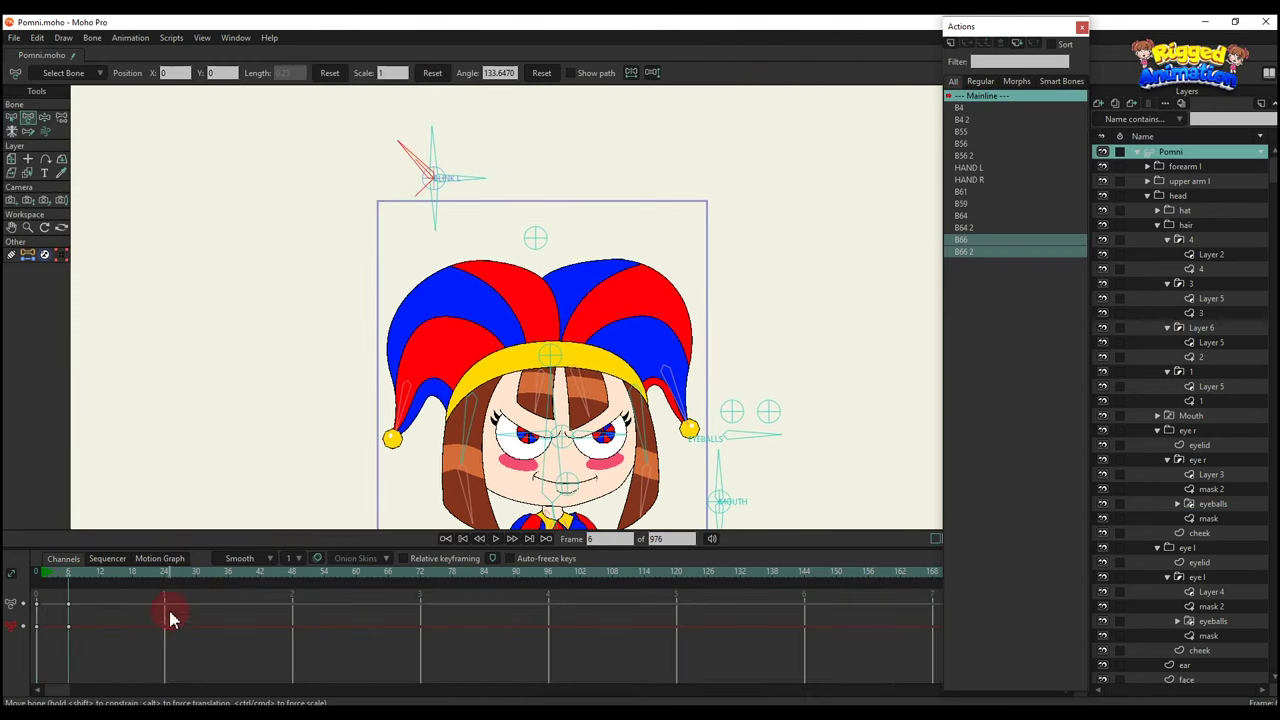
Create the B65 smart bone action for the downward-pointing blink bone and rotate that bone to 226.6746 degrees at frame 24.
key("BackSpace")
left_click(1010, 170)
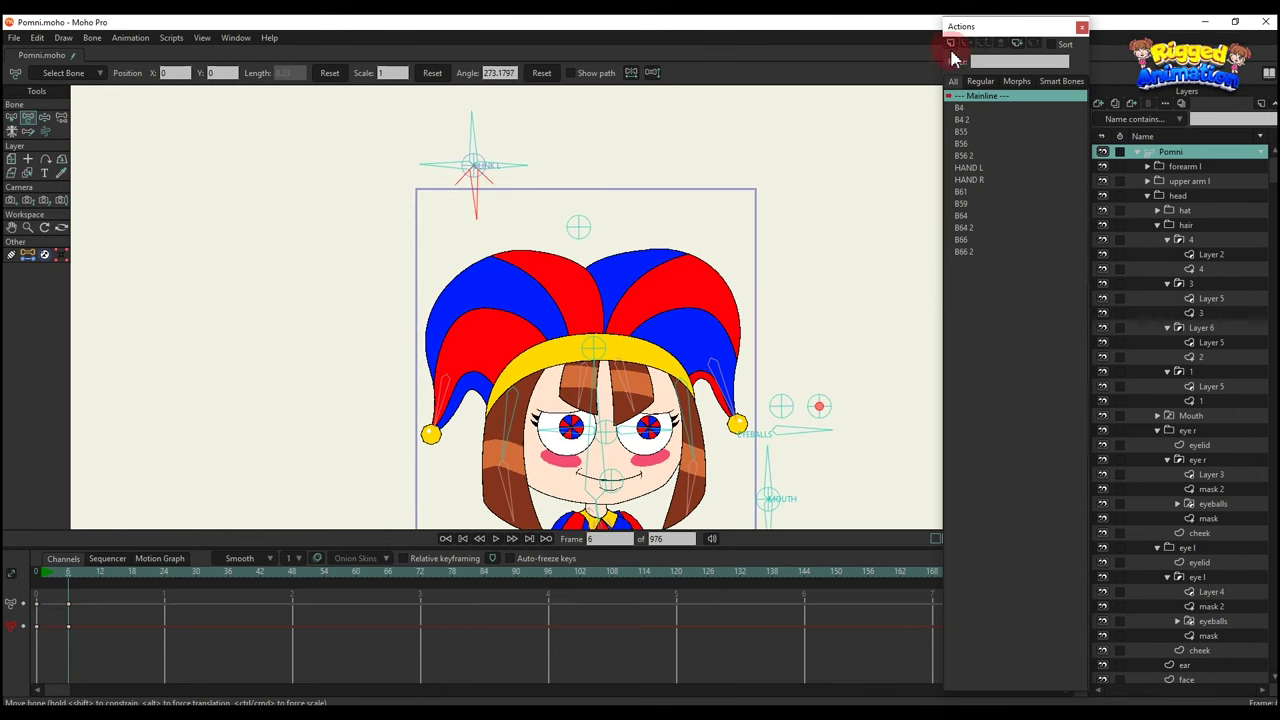
left_click(951, 44)
type("B65")
left_click(662, 412)
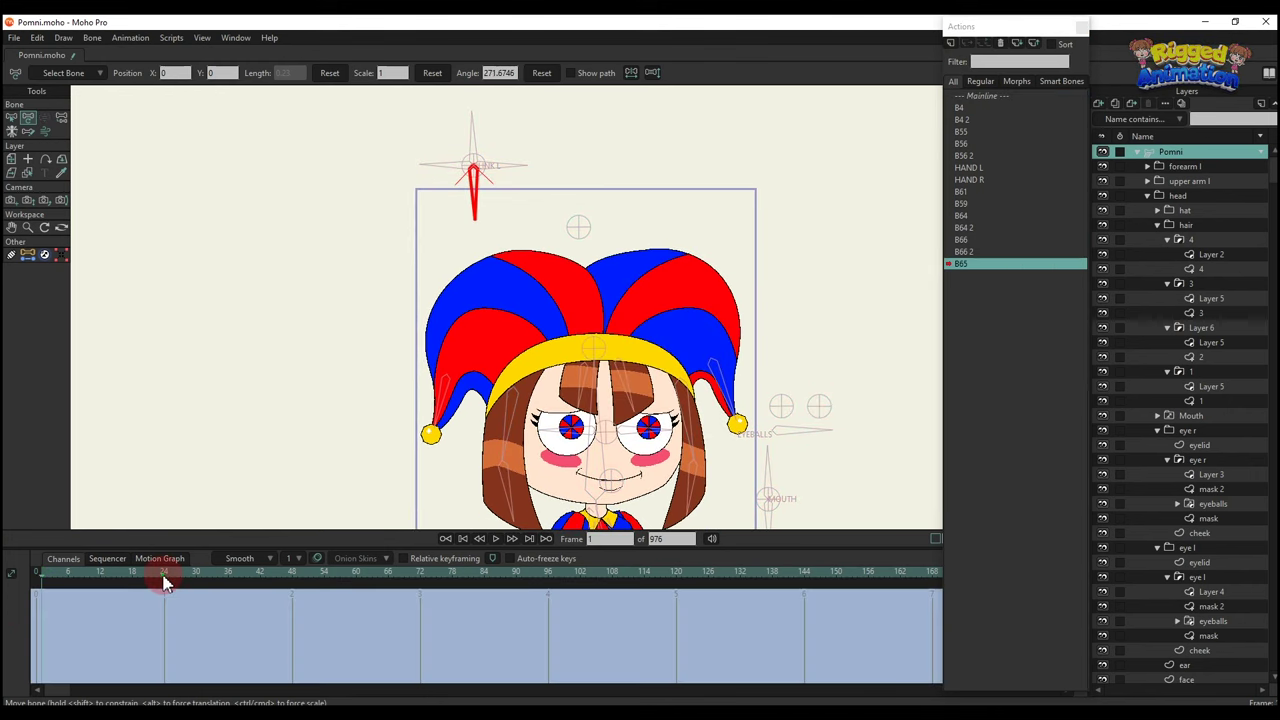
left_click_drag(477, 202, 421, 199)
scroll(594, 495, "up", 5)
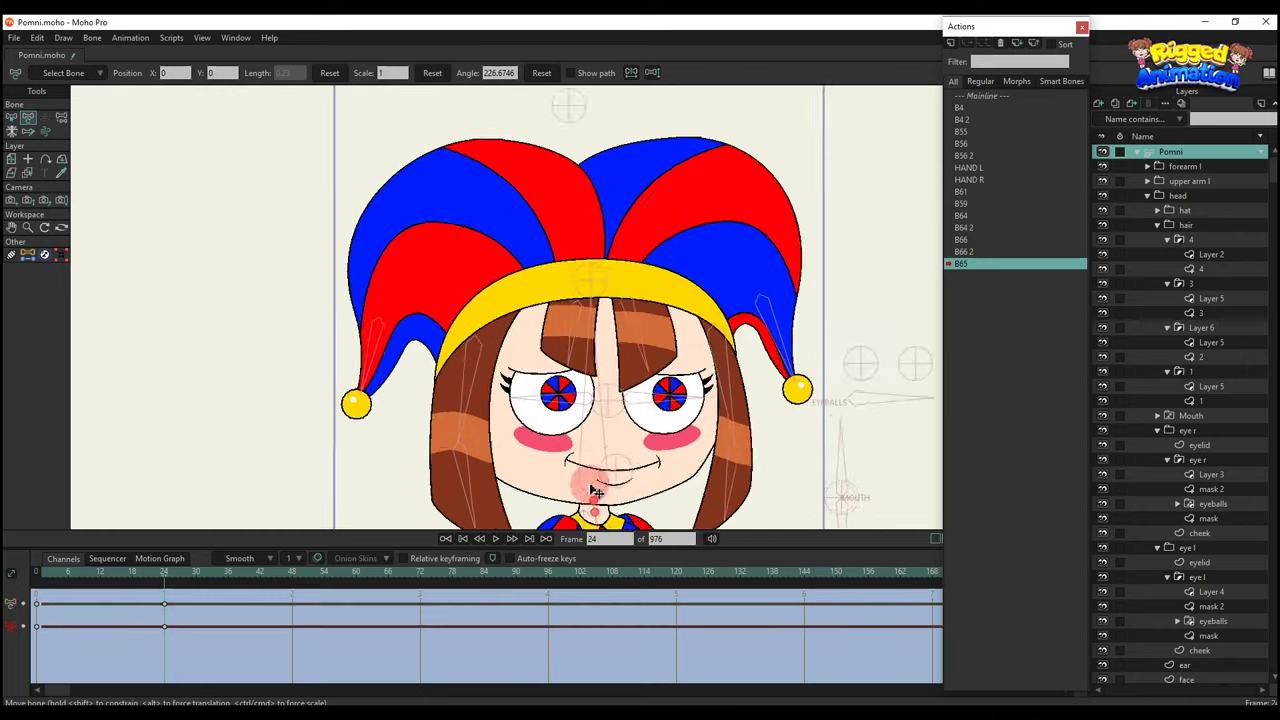
Pull the left upper eyelid's lower edge and corner points down at frame 24 so the lid covers the pupil.
right_click(530, 323, "alt")
scroll(535, 330, "up", 2)
key("t")
left_click_drag(537, 331, 702, 490)
left_click_drag(600, 476, 580, 424)
left_click_drag(700, 400, 683, 392)
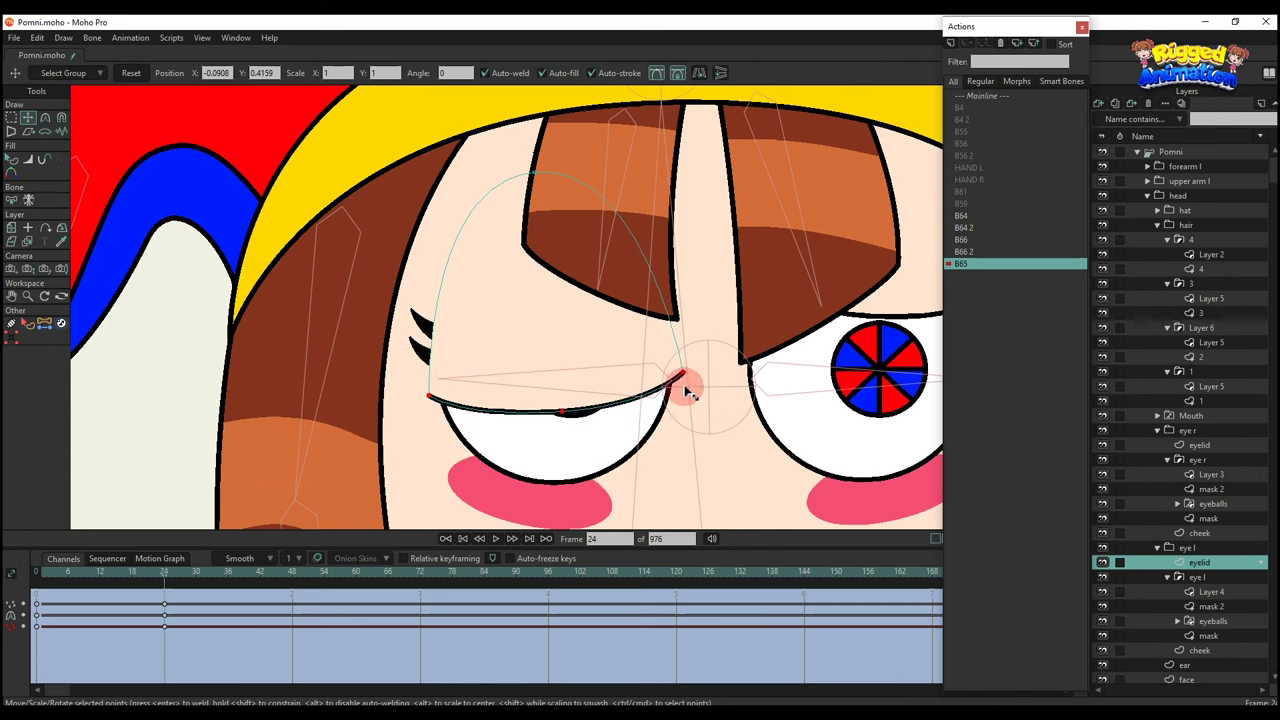
Adjust the left upper eyelid's top point and lower its middle point onto the eye's lower rim to close the eye.
left_click(533, 177)
left_click_drag(568, 182, 618, 195)
key("c")
key("q")
scroll(566, 492, "up", 1)
key("g")
key("r")
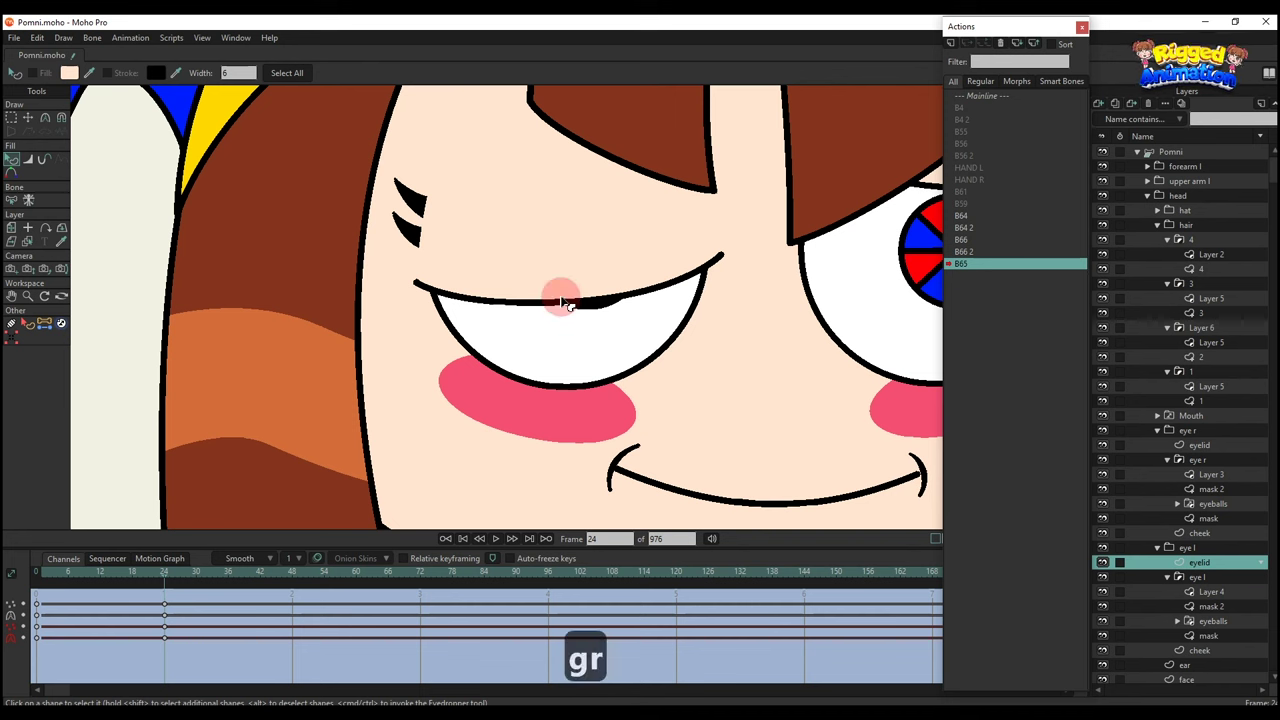
key("t")
left_click_drag(563, 294, 588, 393)
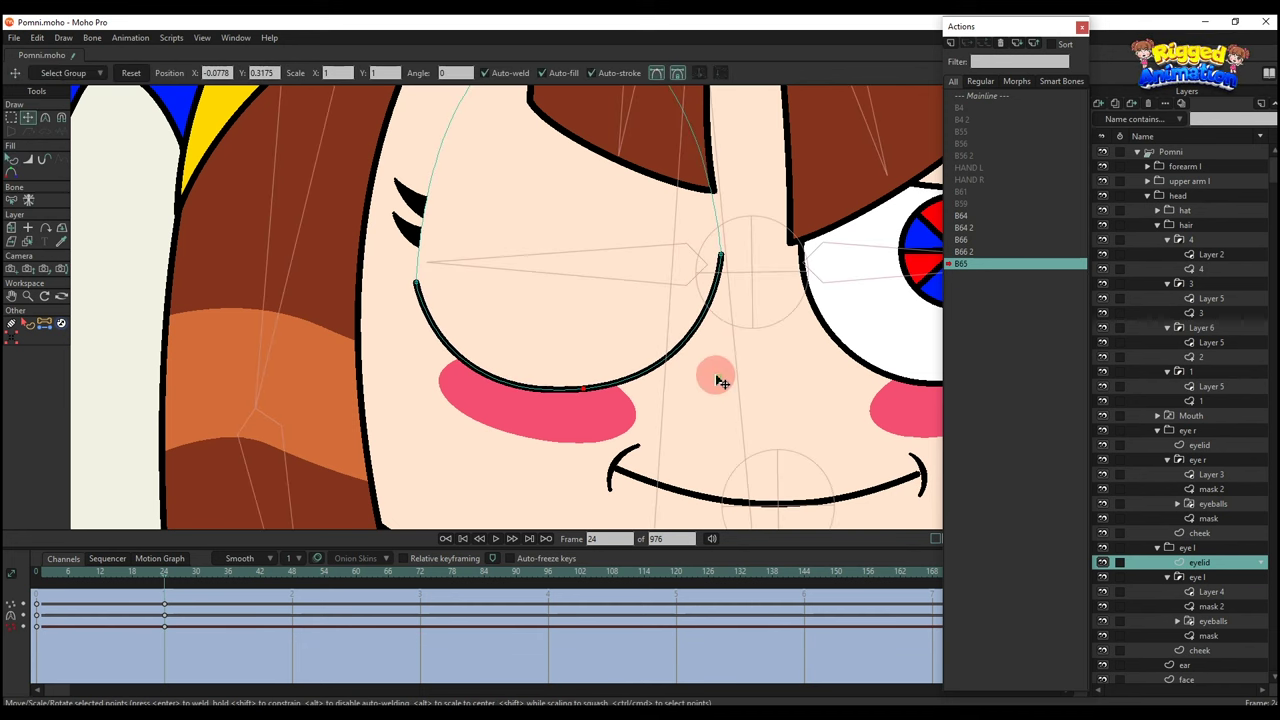
Refine the closed left eyelid's curve at frame 24 by readjusting its lower edge points.
key("q")
scroll(643, 378, "down", 6)
scroll(635, 345, "up", 3)
key("g")
left_click_drag(490, 300, 702, 334)
key("t")
scroll(617, 333, "up", 3)
left_click_drag(620, 337, 607, 450)
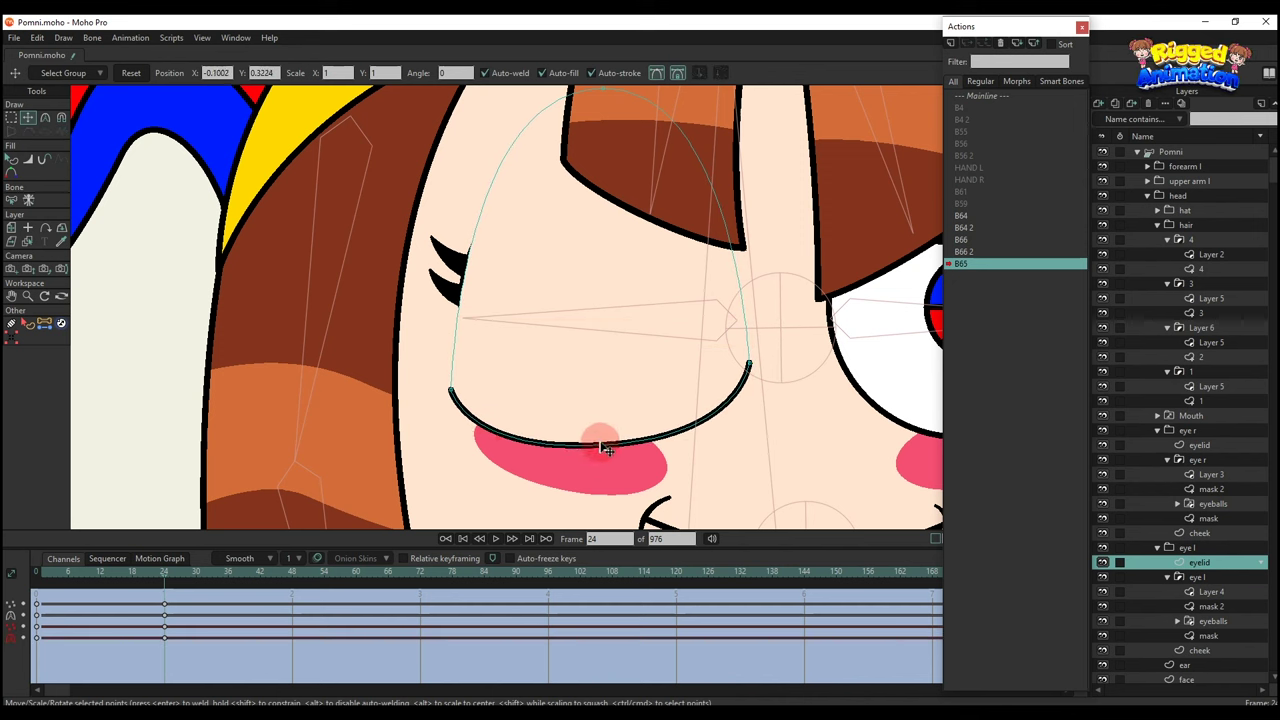
left_click_drag(777, 428, 771, 430)
key("q")
scroll(640, 410, "down", 5)
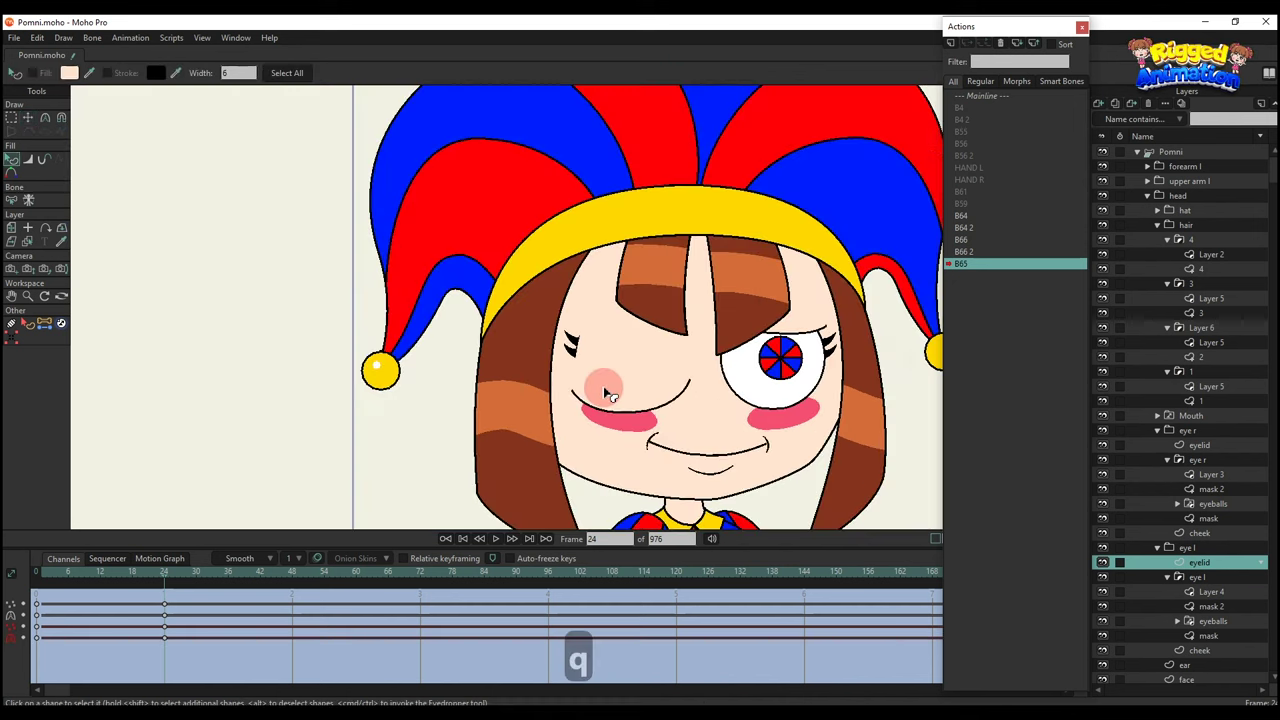
Lower the left eyelashes at frame 24 to sit at the outer end of the closed eyelid line.
scroll(575, 345, "up", 3)
key("t")
left_click(574, 342)
scroll(591, 342, "up", 2)
left_click_drag(592, 344, 588, 303)
scroll(590, 444, "up", 2)
key("q")
scroll(576, 461, "down", 2)
key("t")
left_click(572, 260)
key("q")
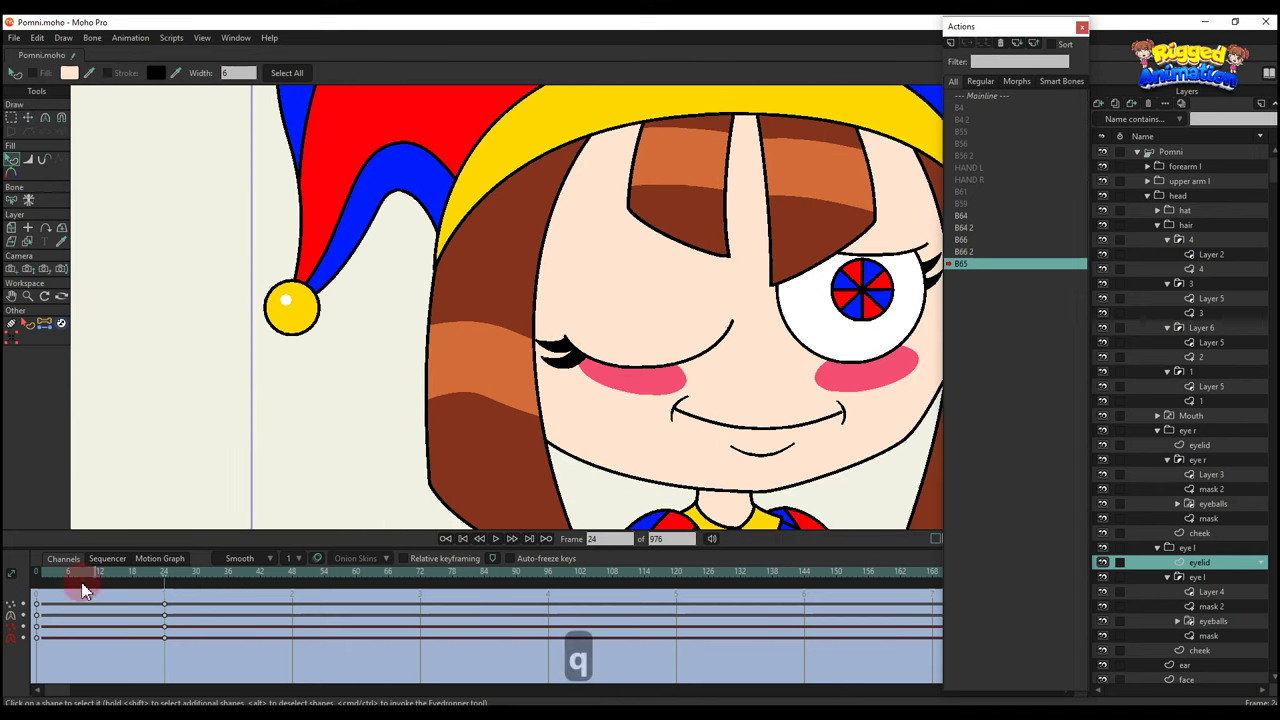
Copy the left upper eyelid's closed-pose keys at frame 24 and paste them onto the right upper eyelid.
left_click_drag(55, 580, 270, 567)
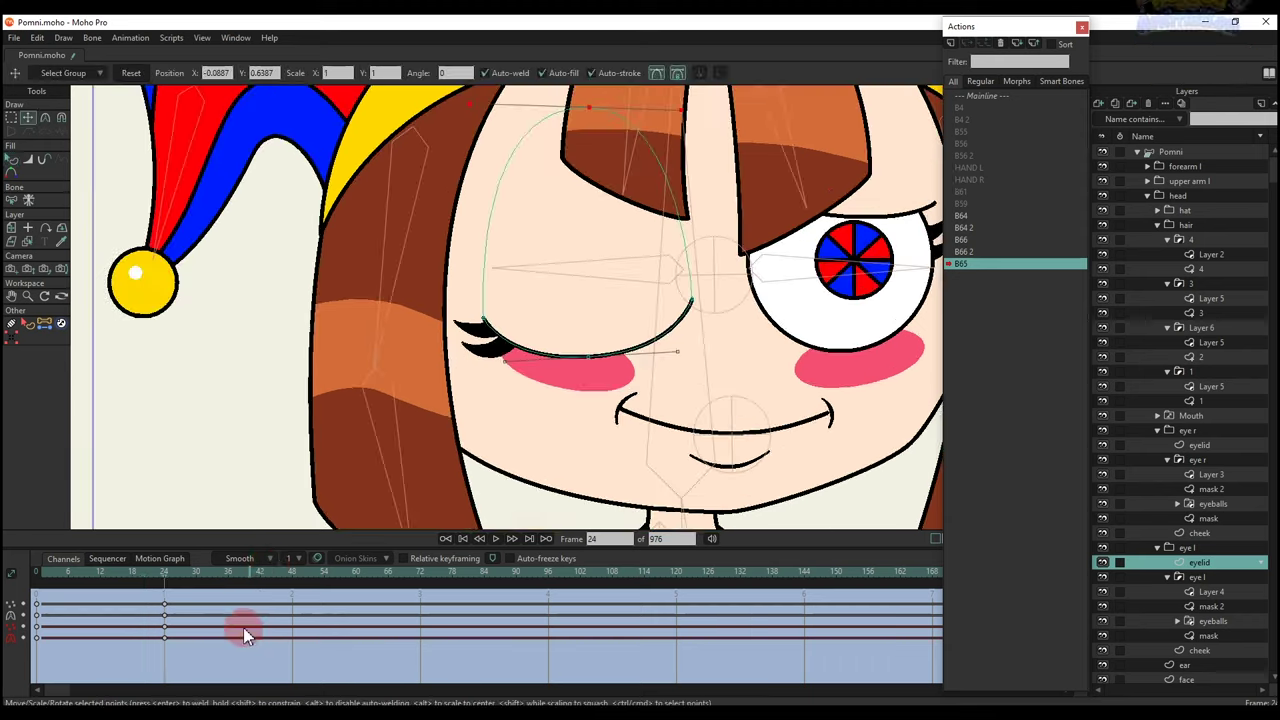
left_click_drag(137, 585, 137, 587)
key("ctrl+c")
left_click(740, 292)
left_click(865, 180)
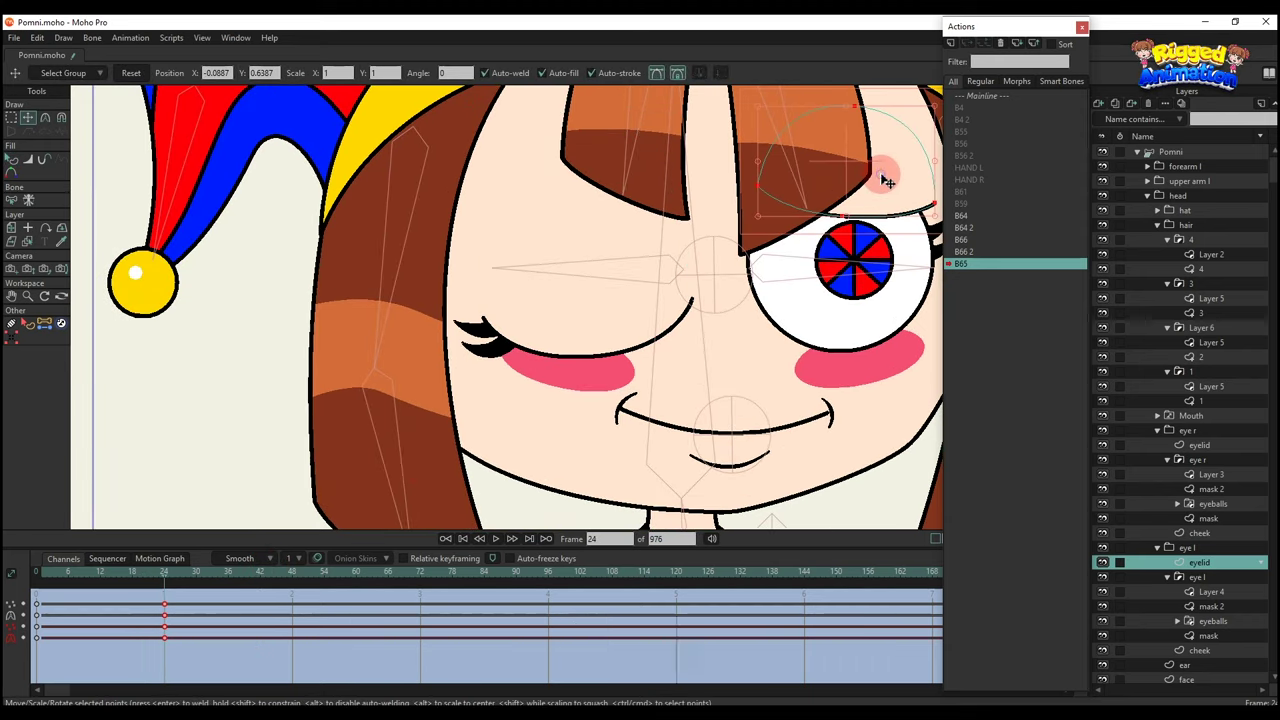
key("ctrl+v")
scroll(612, 316, "up", 2)
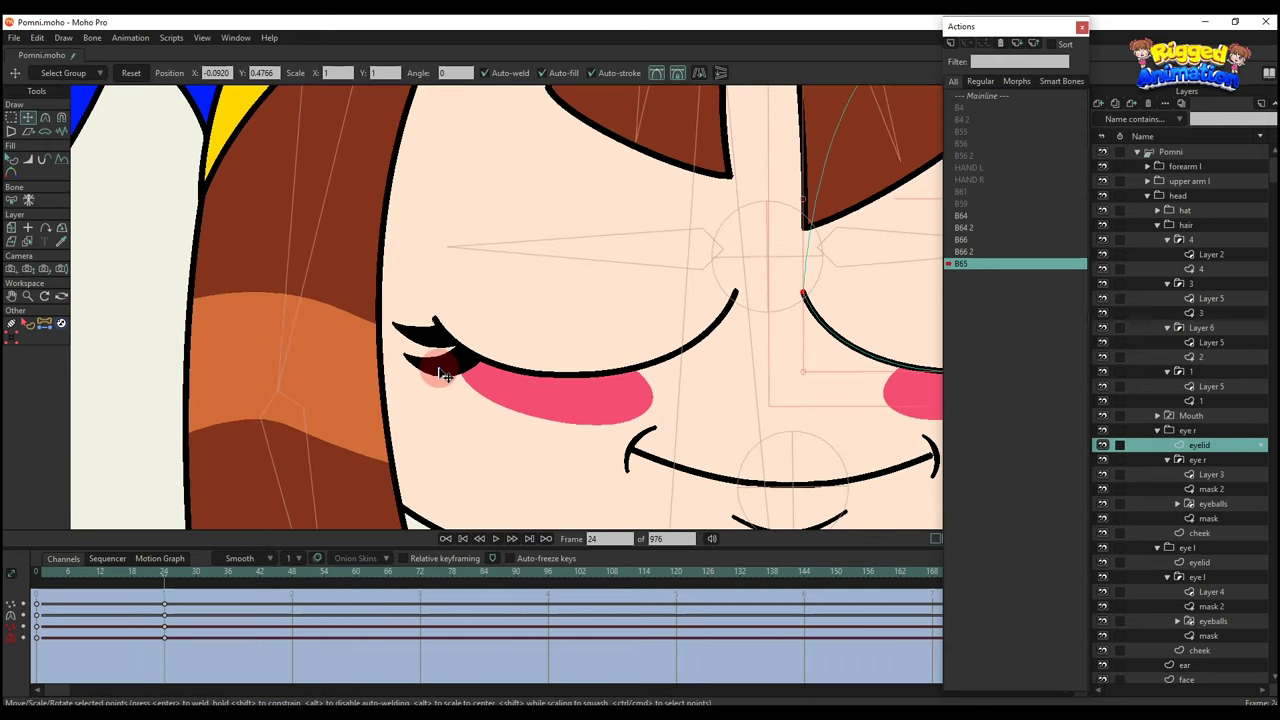
Copy the left eyelashes' frame 24 keys onto the right eye's mask layer and preview the blink.
right_click(441, 372)
left_click(445, 345)
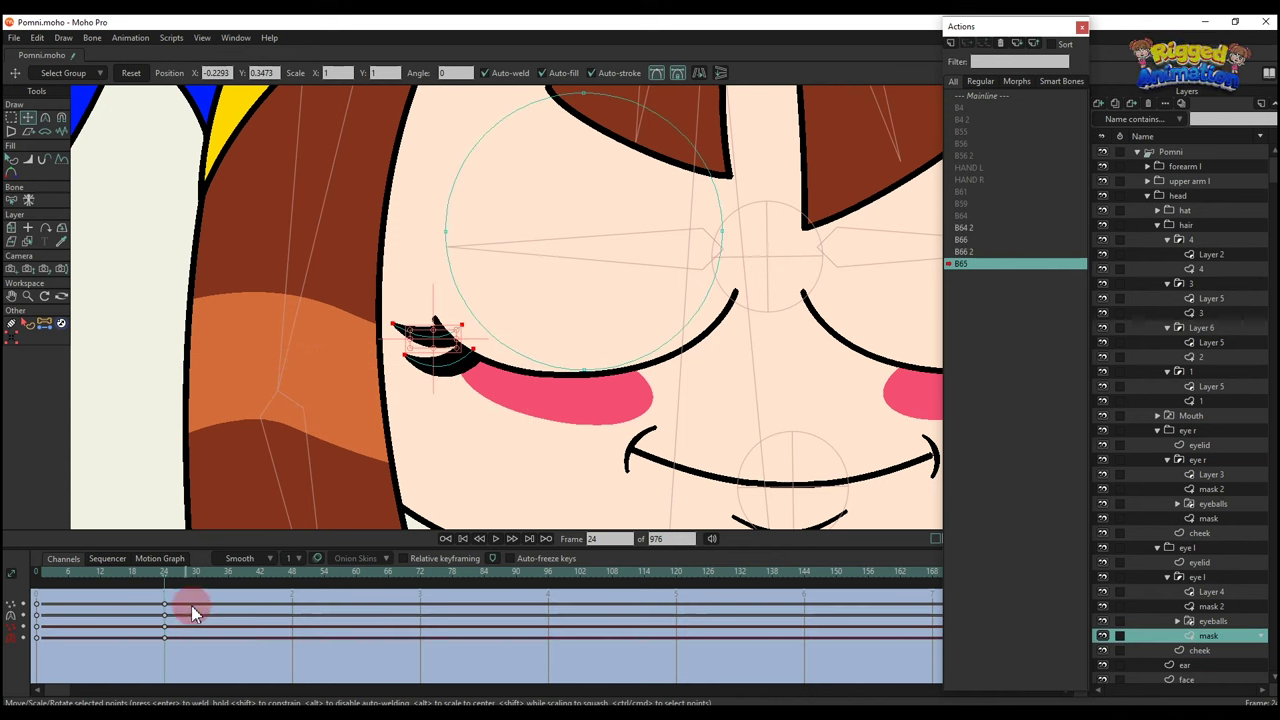
scroll(329, 443, "down", 2)
key("ctrl+c")
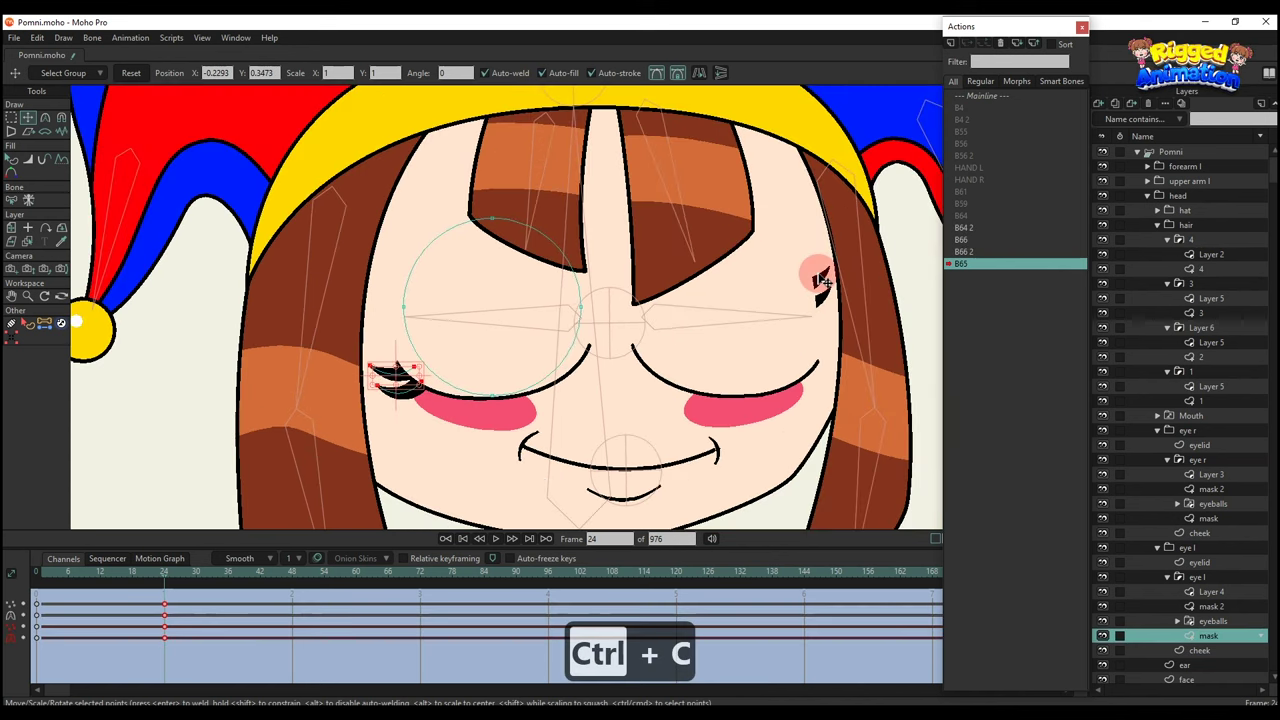
right_click(820, 279)
key("ctrl+v")
key("q")
scroll(815, 278, "down", 4)
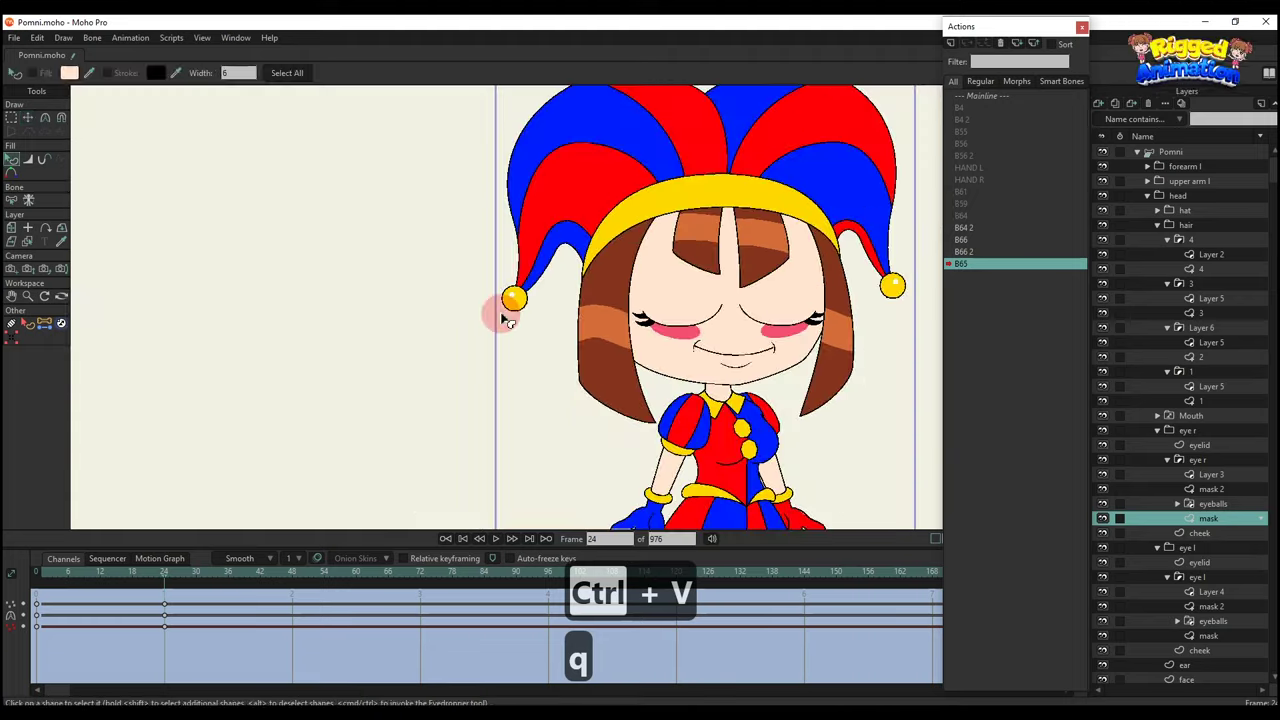
left_click(63, 644)
left_click_drag(40, 579, 123, 604)
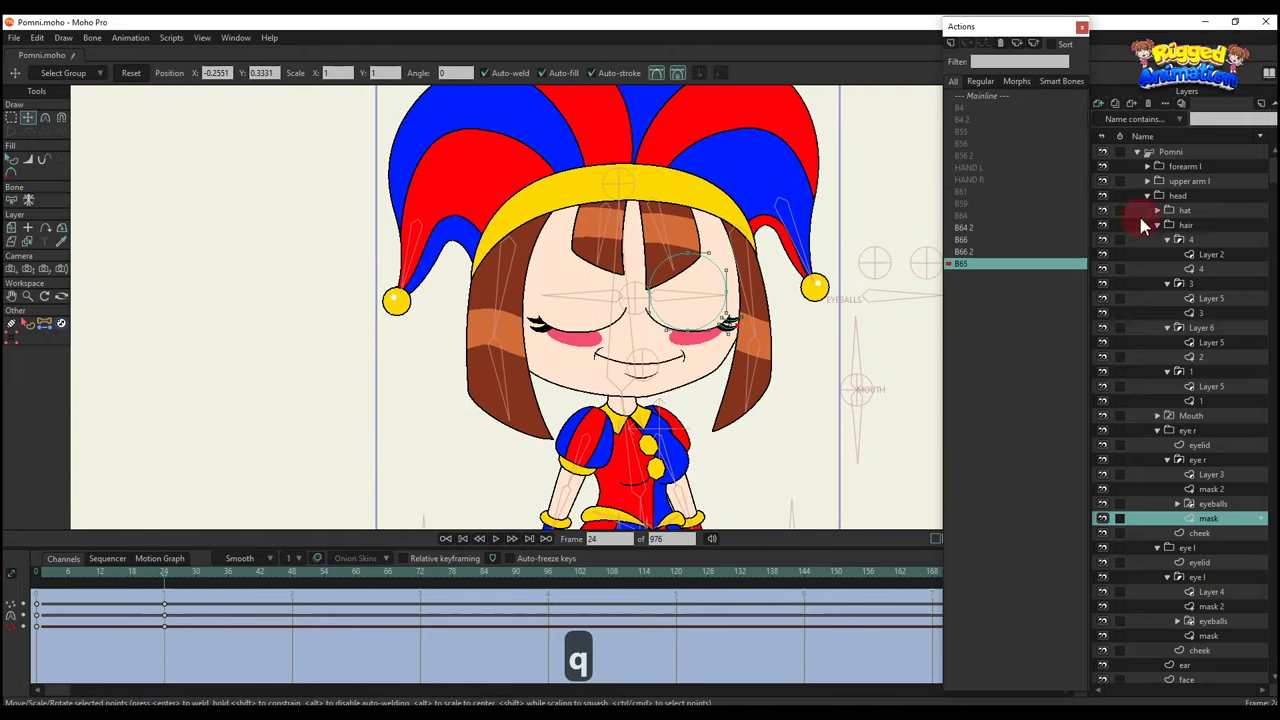
key("q")
Return to the mainline on the Pomni bone layer and create the second bone action, B65 2.
left_click(1136, 158)
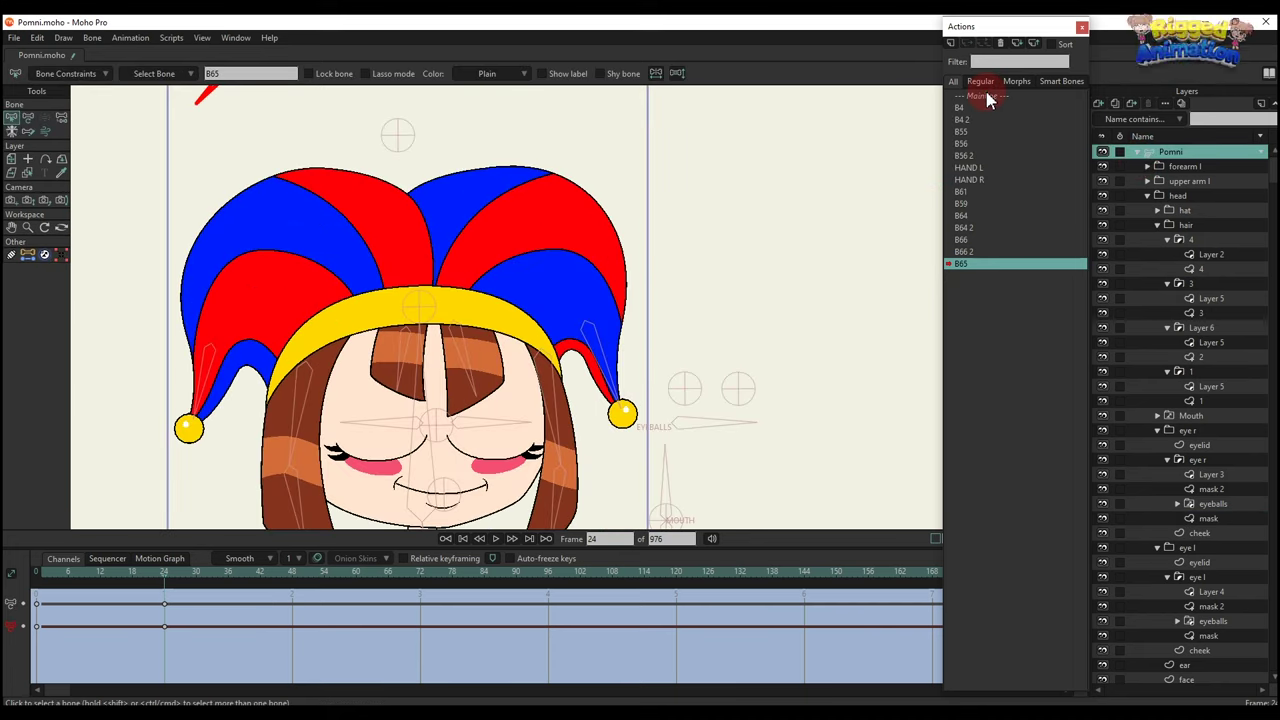
left_click(985, 96)
left_click(951, 47)
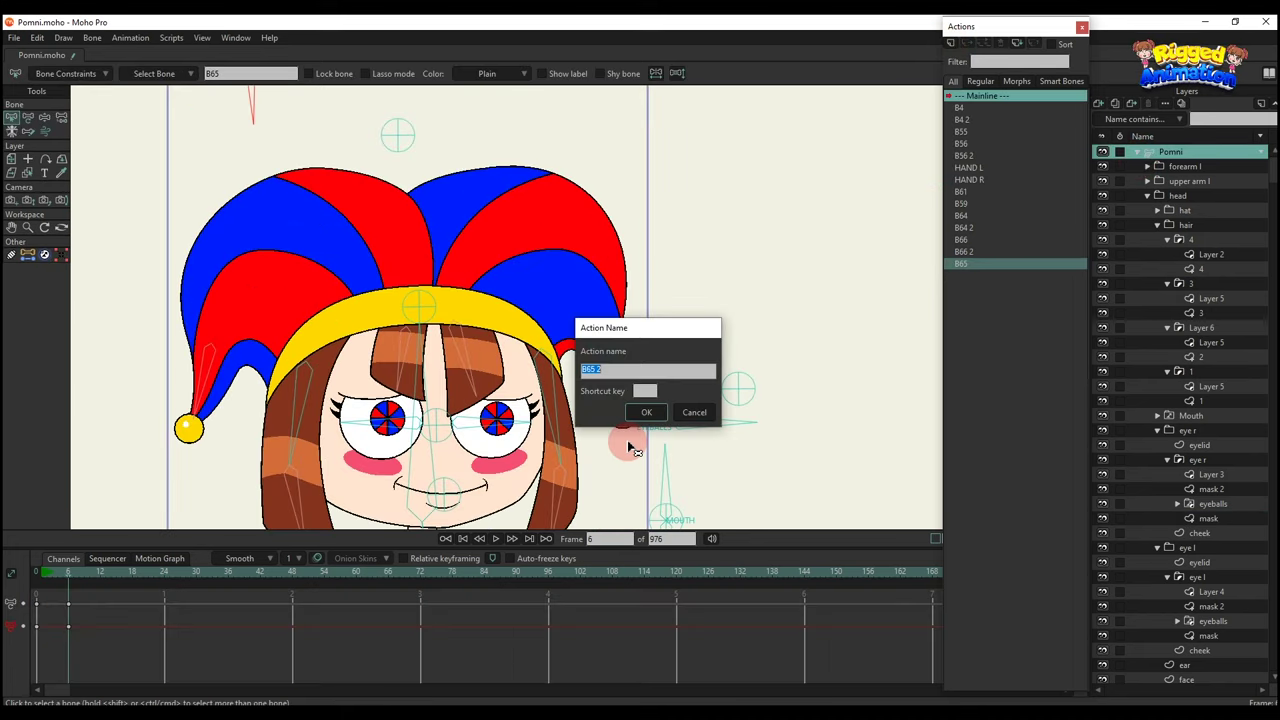
left_click(645, 413)
Flatten the left upper eyelid's lower edge at frame 24 and lower it over the top of the pupil.
key("g")
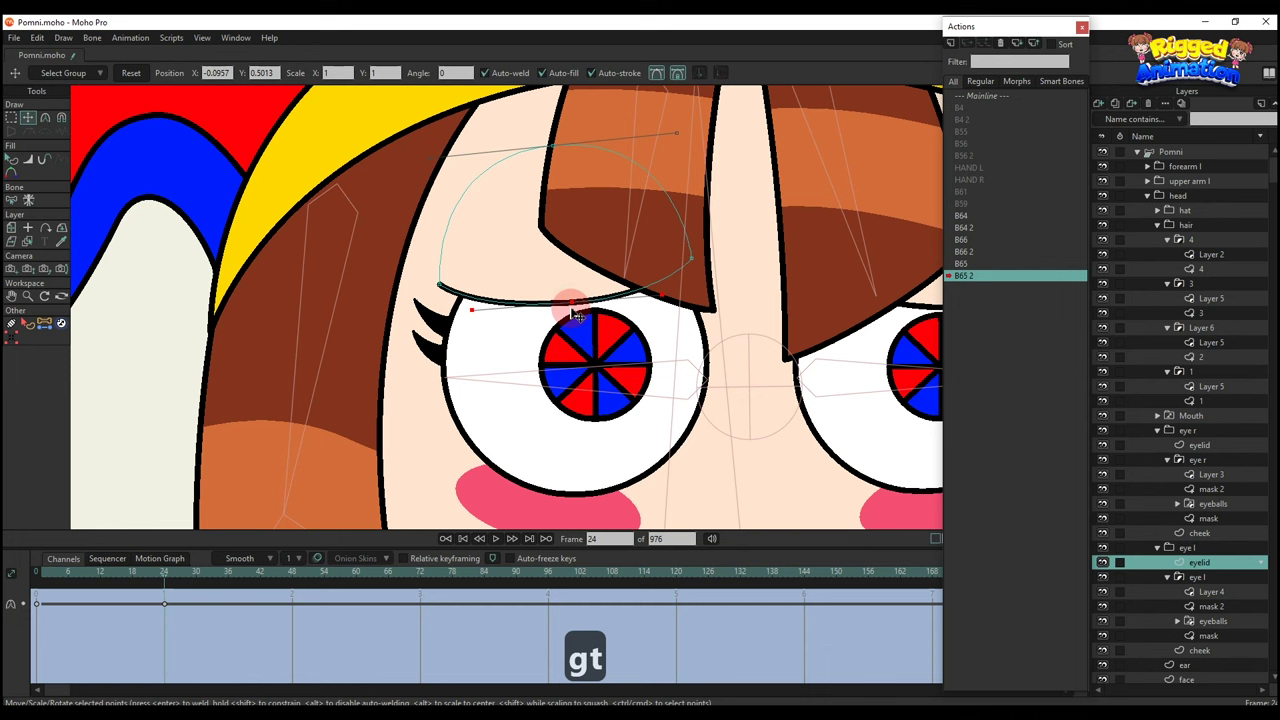
left_click_drag(576, 316, 577, 285)
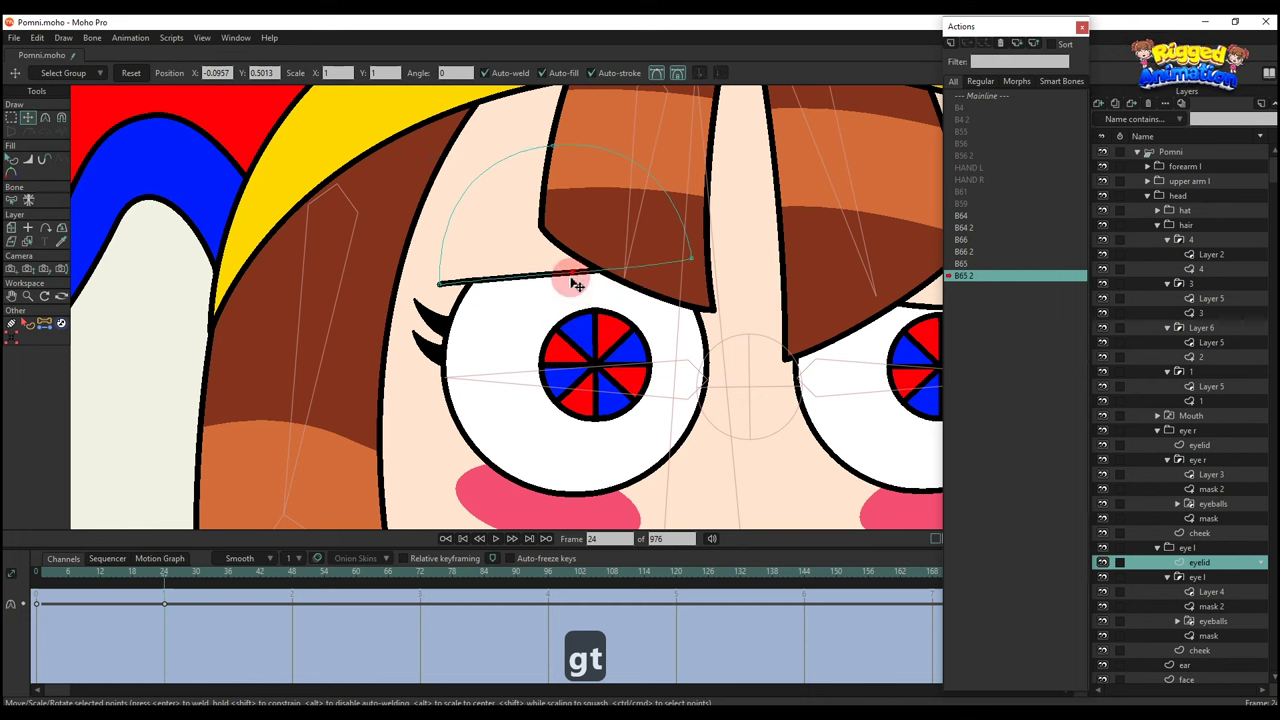
key("g")
left_click_drag(386, 249, 727, 308)
key("t")
scroll(670, 263, "up", 2)
left_click_drag(648, 313, 657, 415)
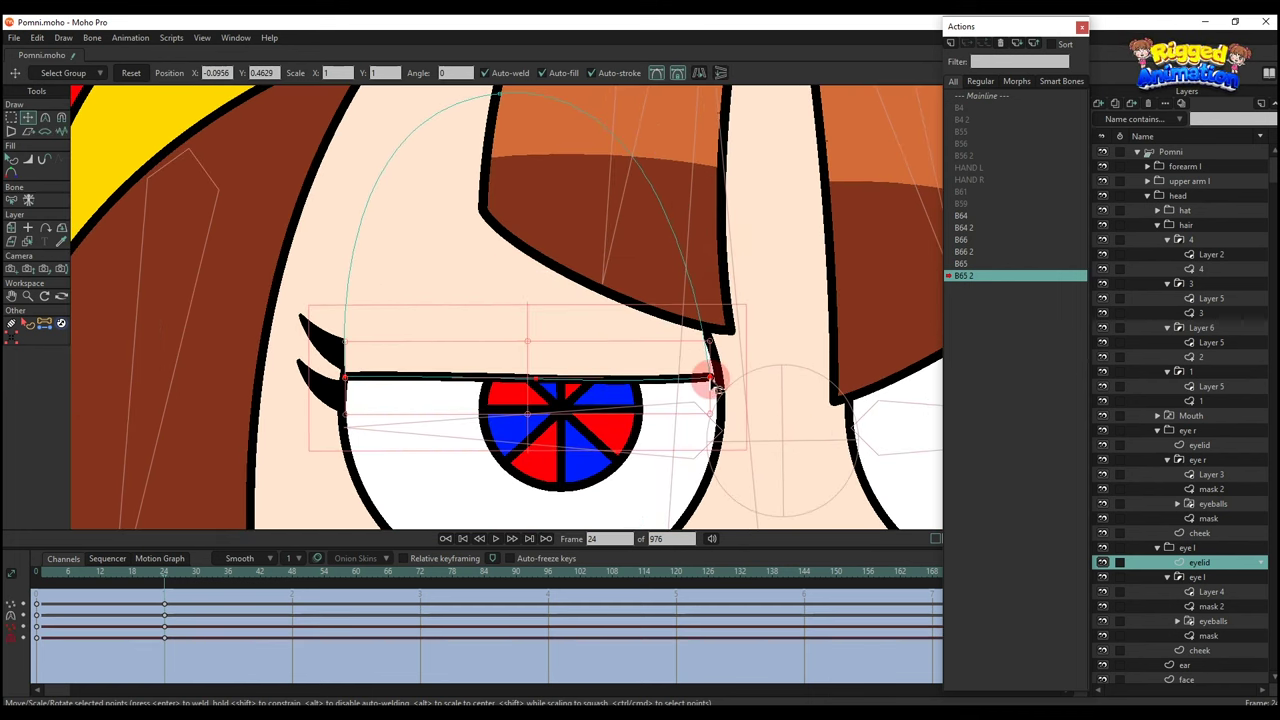
Extend both ends of the flat left upper eyelid line slightly beyond the eye's sides.
left_click_drag(711, 379, 720, 377)
left_click_drag(634, 381, 647, 381)
key("q")
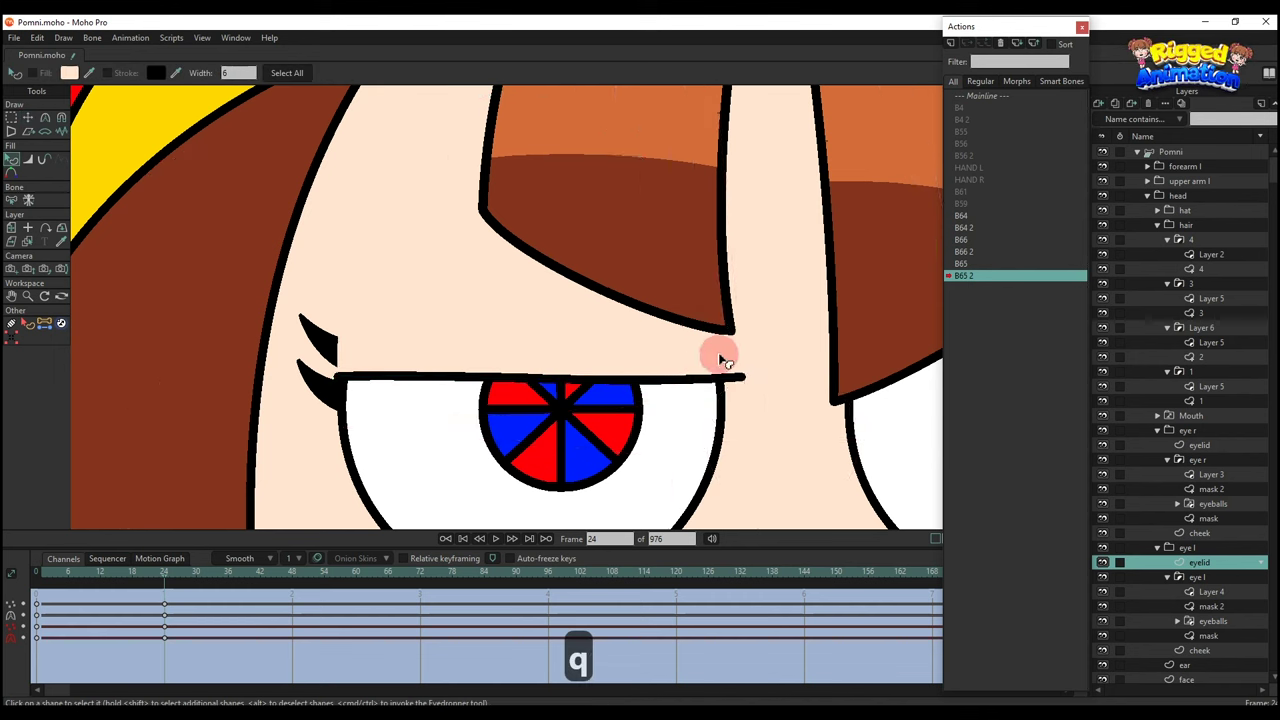
key("t")
left_click(747, 340)
left_click_drag(339, 375, 330, 375)
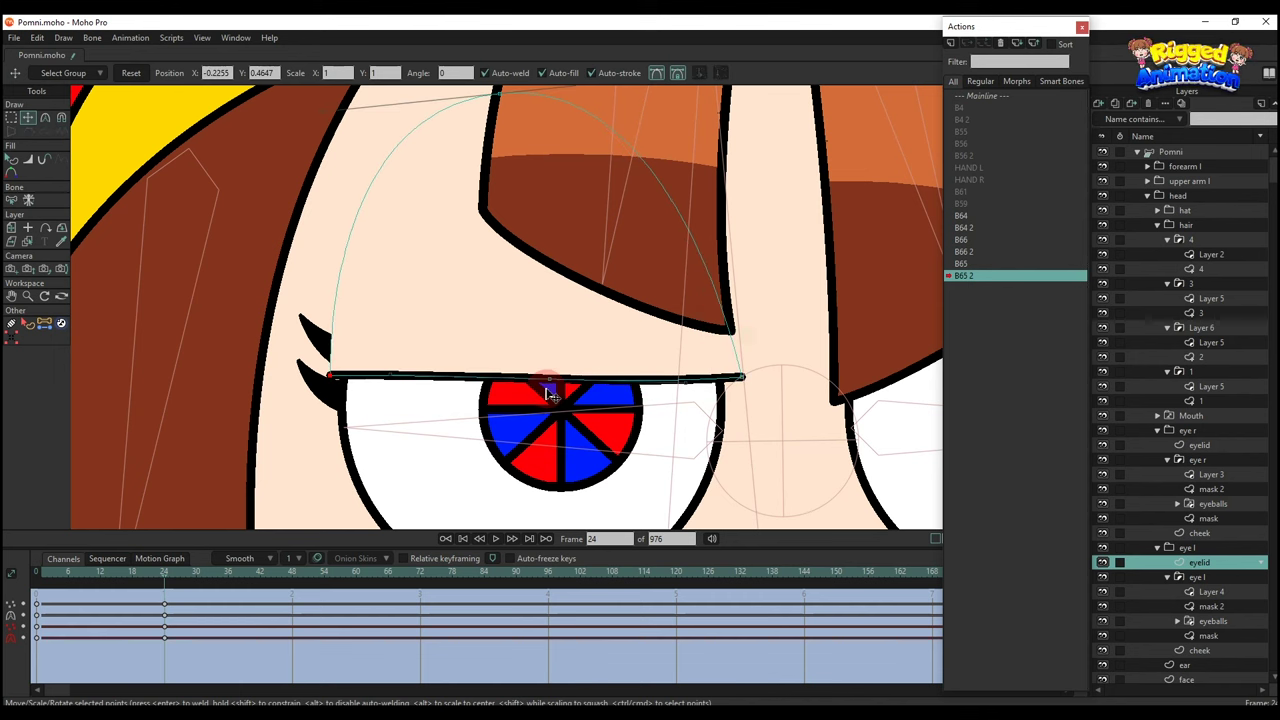
left_click_drag(548, 385, 625, 468)
scroll(646, 385, "down", 4)
Straighten the top edge of the left lower eyelid on Layer 4 at frame 24, making its corner points sharp.
right_click(660, 446, "alt")
key("g")
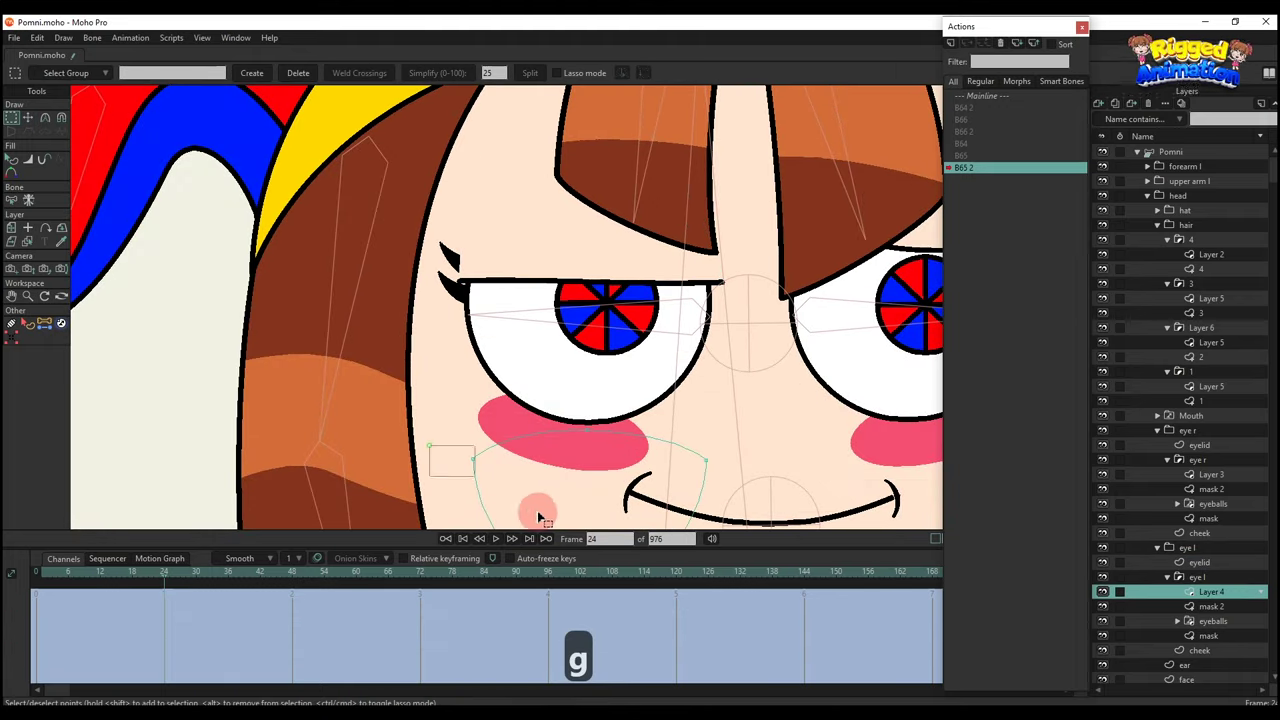
left_click_drag(538, 516, 540, 518)
left_click_drag(678, 442, 750, 490)
key("c")
left_click(194, 73)
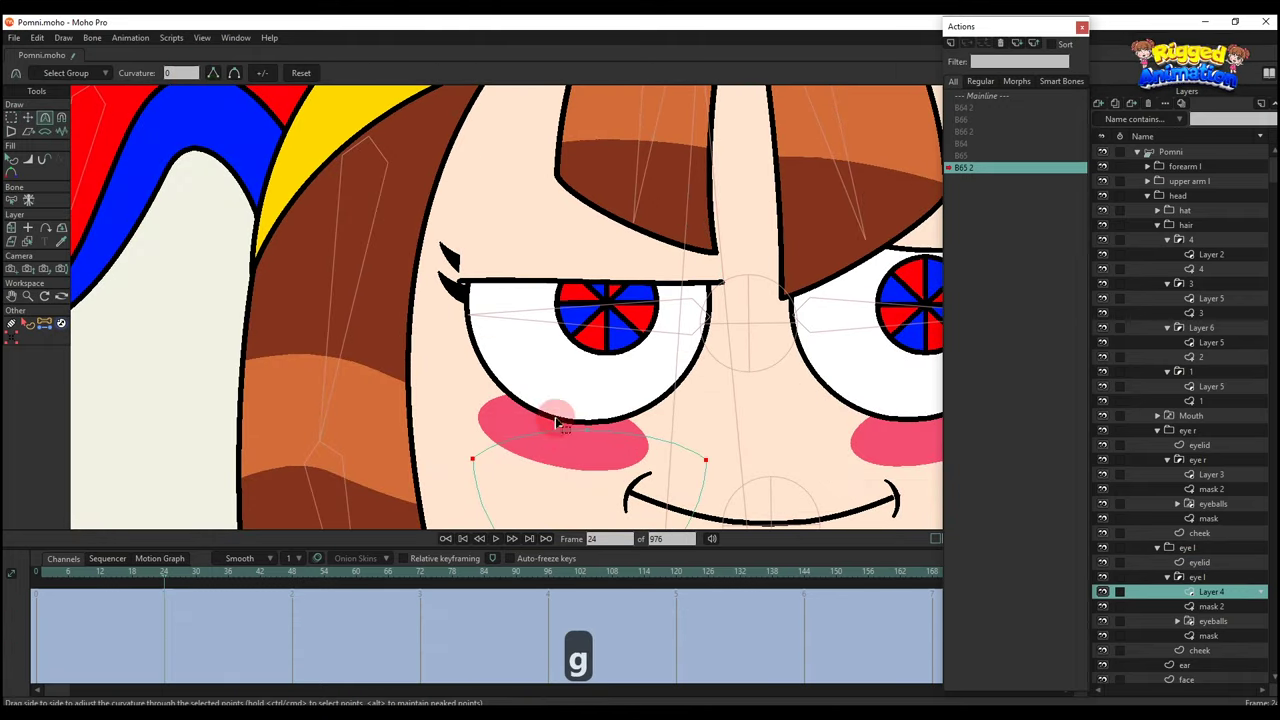
key("t")
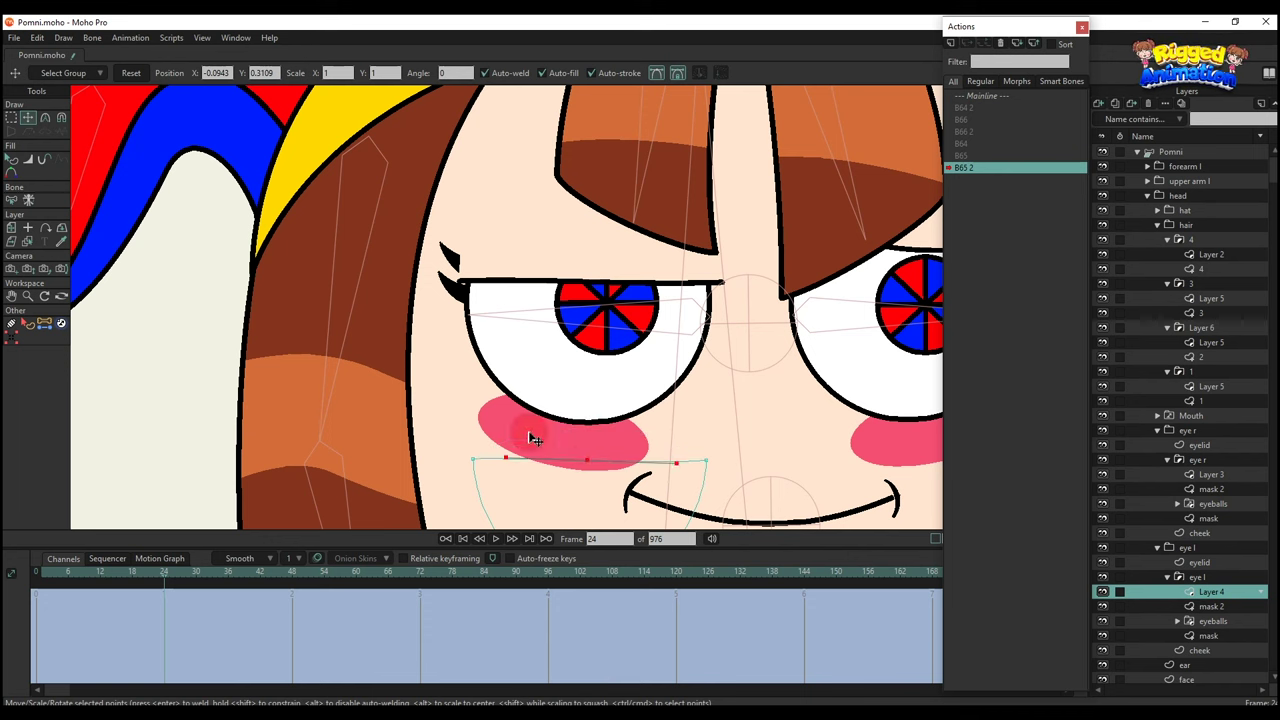
Raise the left lower eyelid's flat top edge at frame 24 to just beneath the pupil.
key("g")
left_click_drag(425, 418, 739, 523)
key("t")
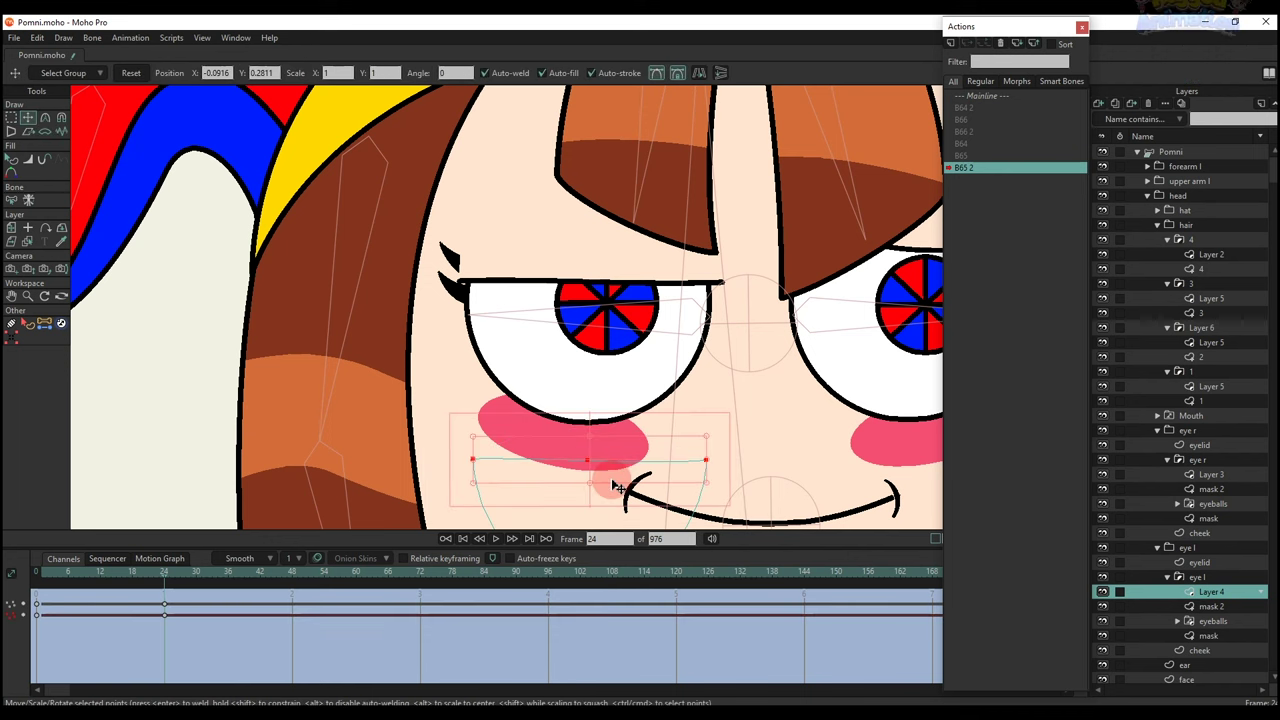
left_click_drag(612, 478, 615, 383)
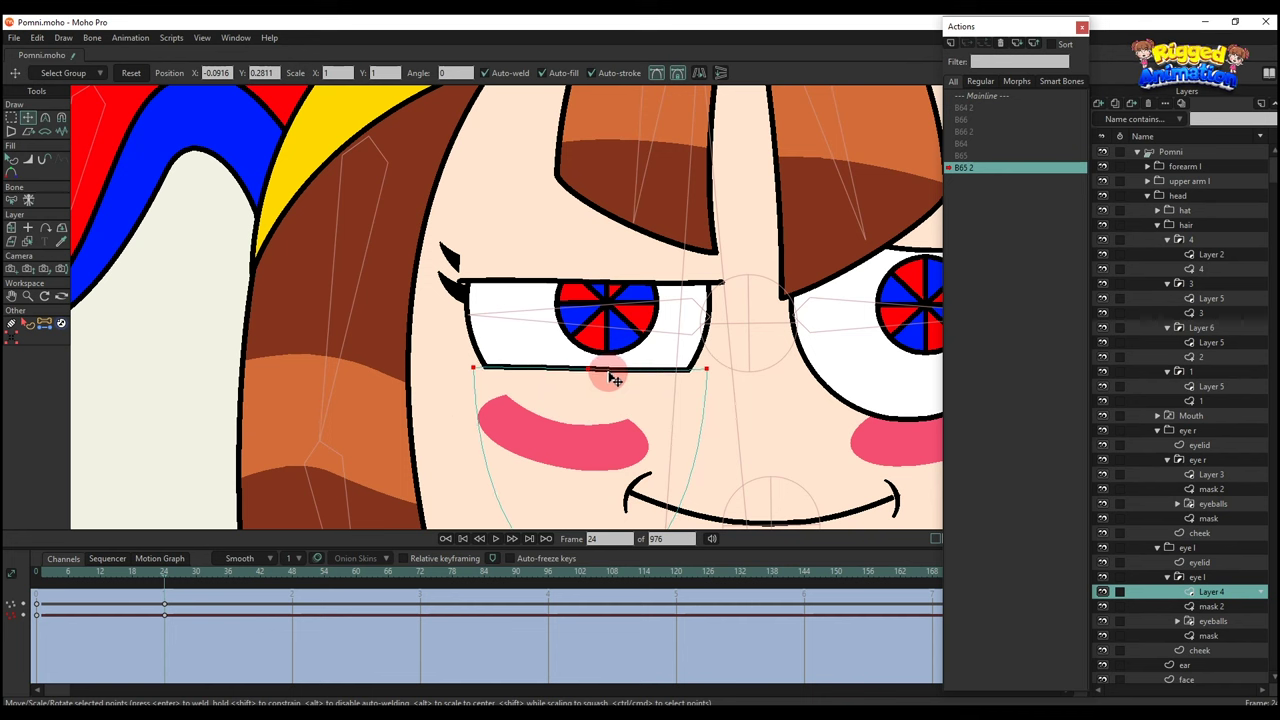
key("q")
scroll(677, 374, "down", 4)
scroll(678, 380, "up", 3)
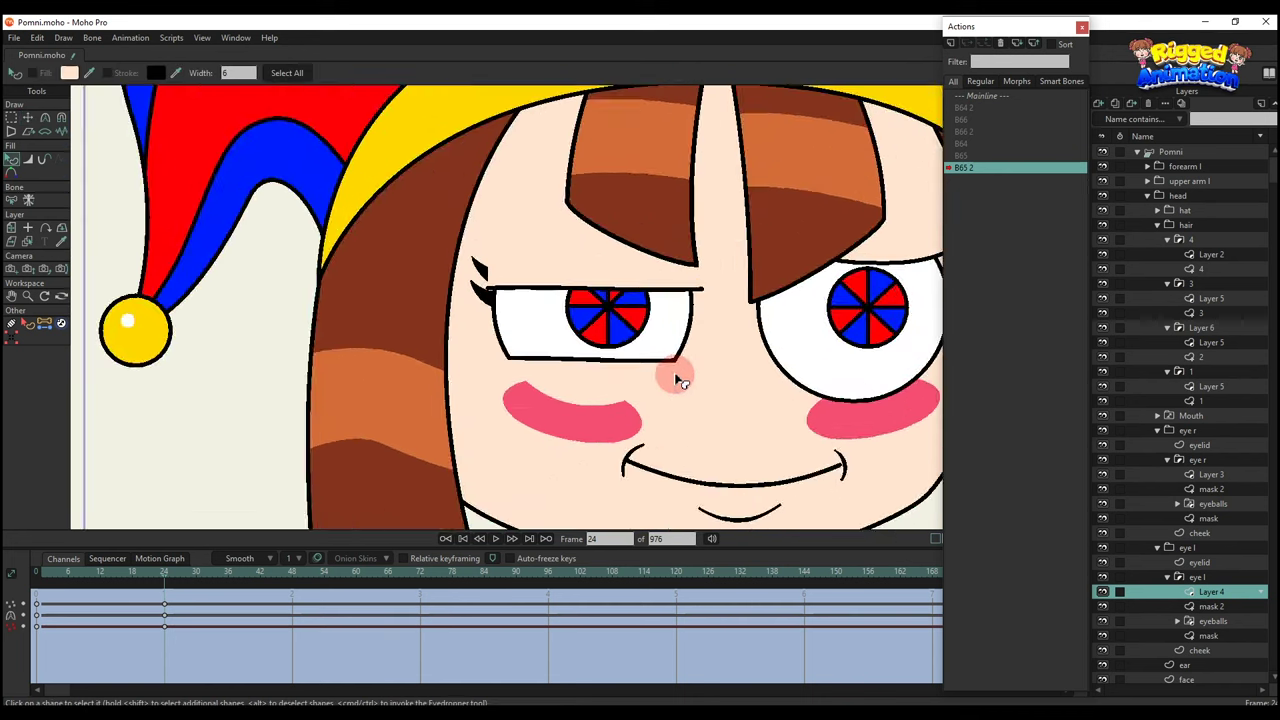
Move the left eyelashes on the mask layer down to the outer end of the flat eyelid line at frame 24.
scroll(677, 380, "up", 2)
key("t")
key("q")
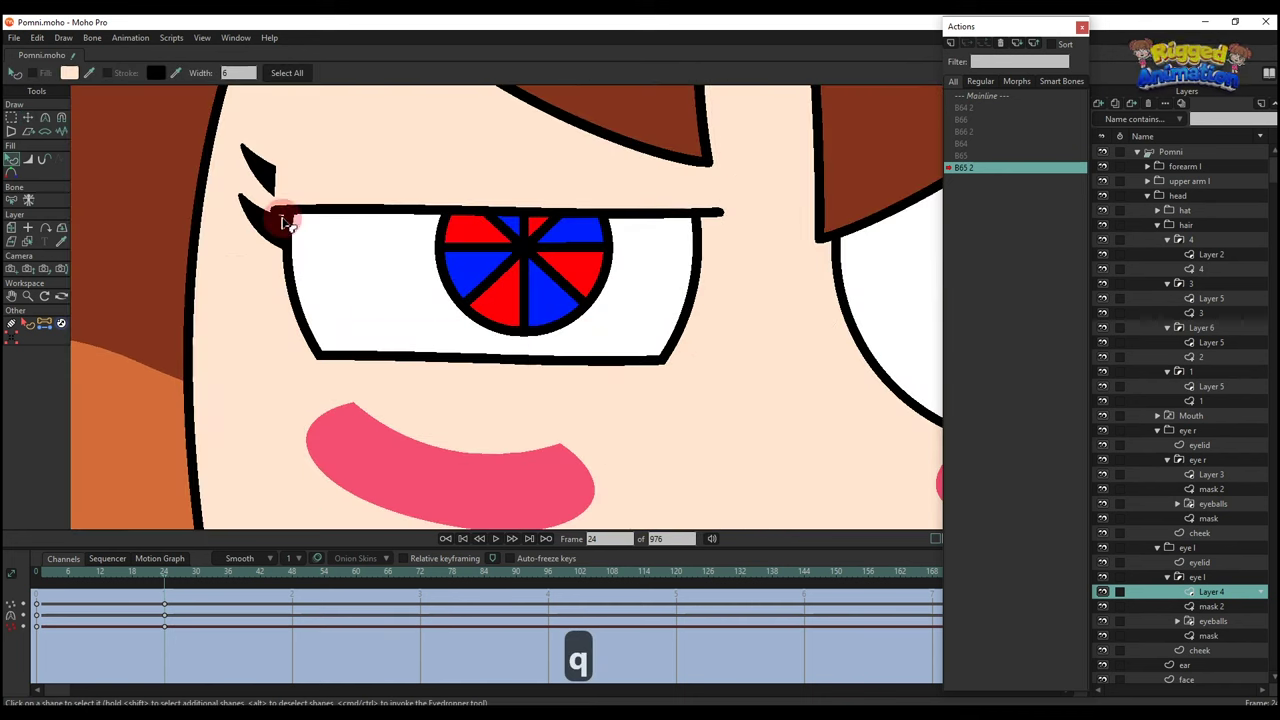
left_click(265, 218)
key("t")
left_click(267, 174)
left_click(258, 217)
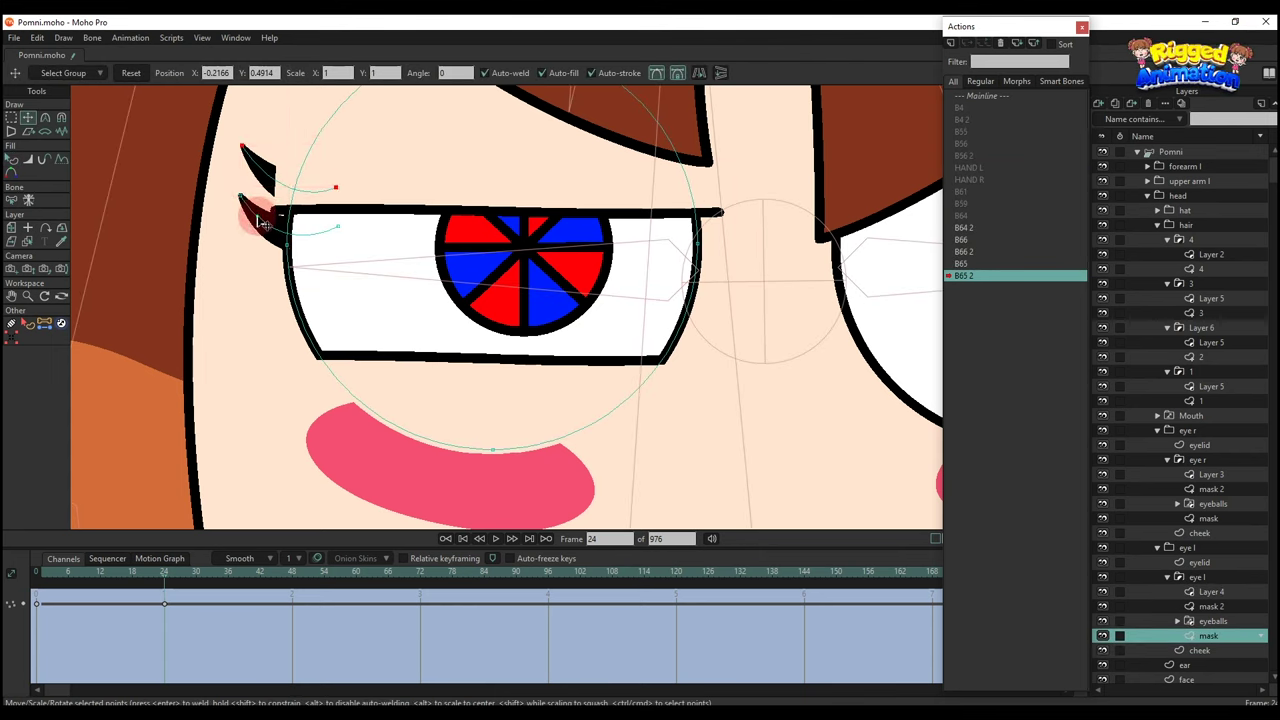
left_click_drag(264, 221, 250, 268)
scroll(307, 241, "up", 2)
left_click_drag(335, 241, 334, 217)
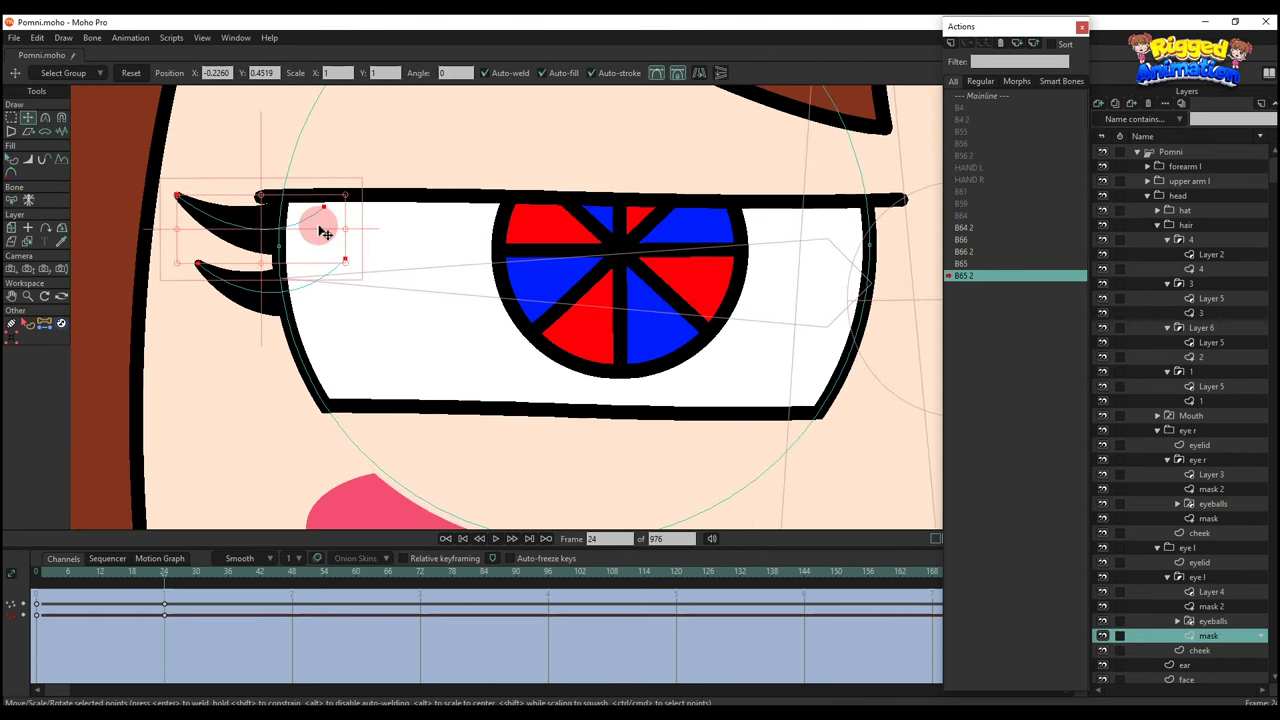
scroll(318, 236, "down", 4)
key("q")
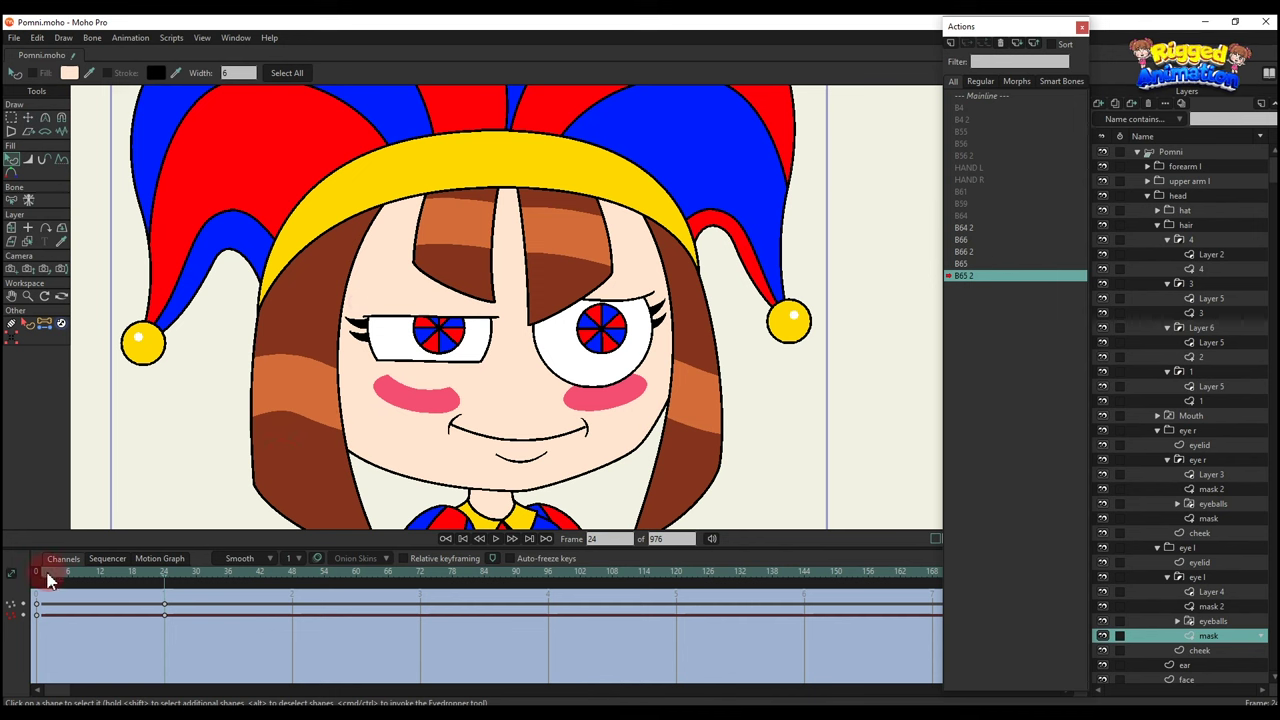
left_click_drag(47, 574, 170, 618)
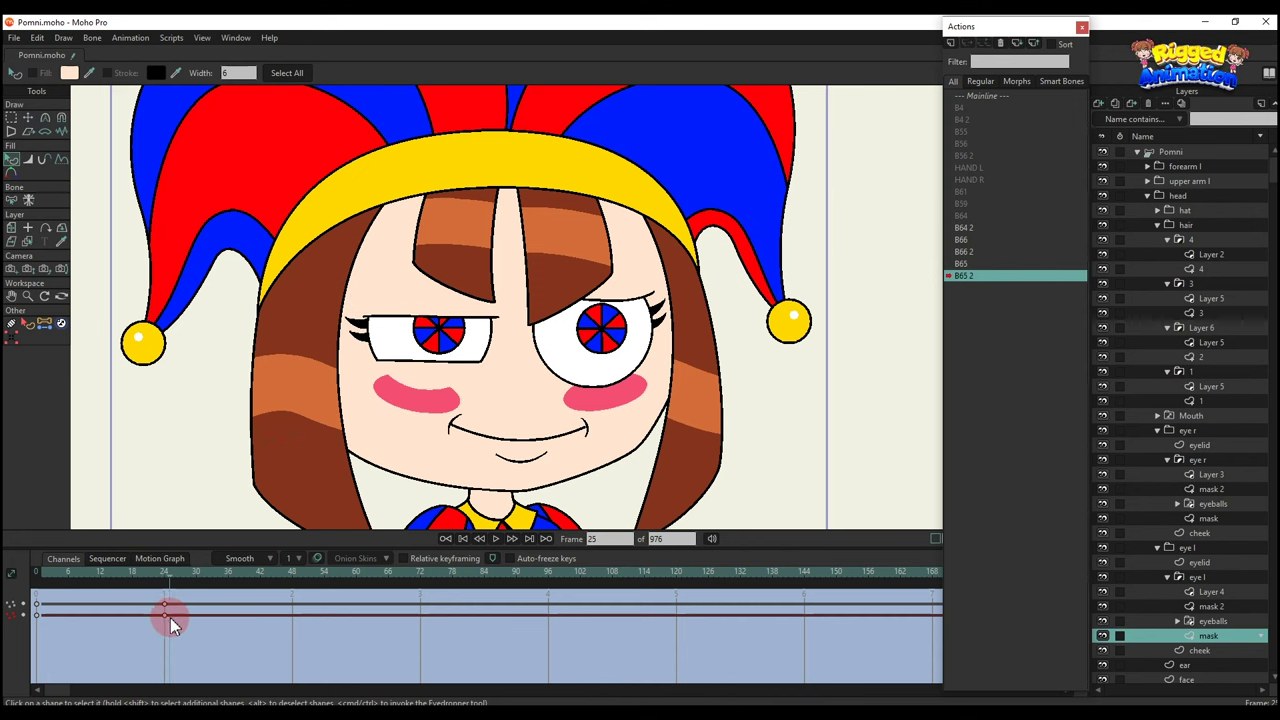
Copy the left upper eyelid's keys and paste them onto the right upper eyelid at frame 24.
scroll(380, 420, "down", 3)
scroll(466, 340, "up", 4)
key("t")
right_click(411, 334)
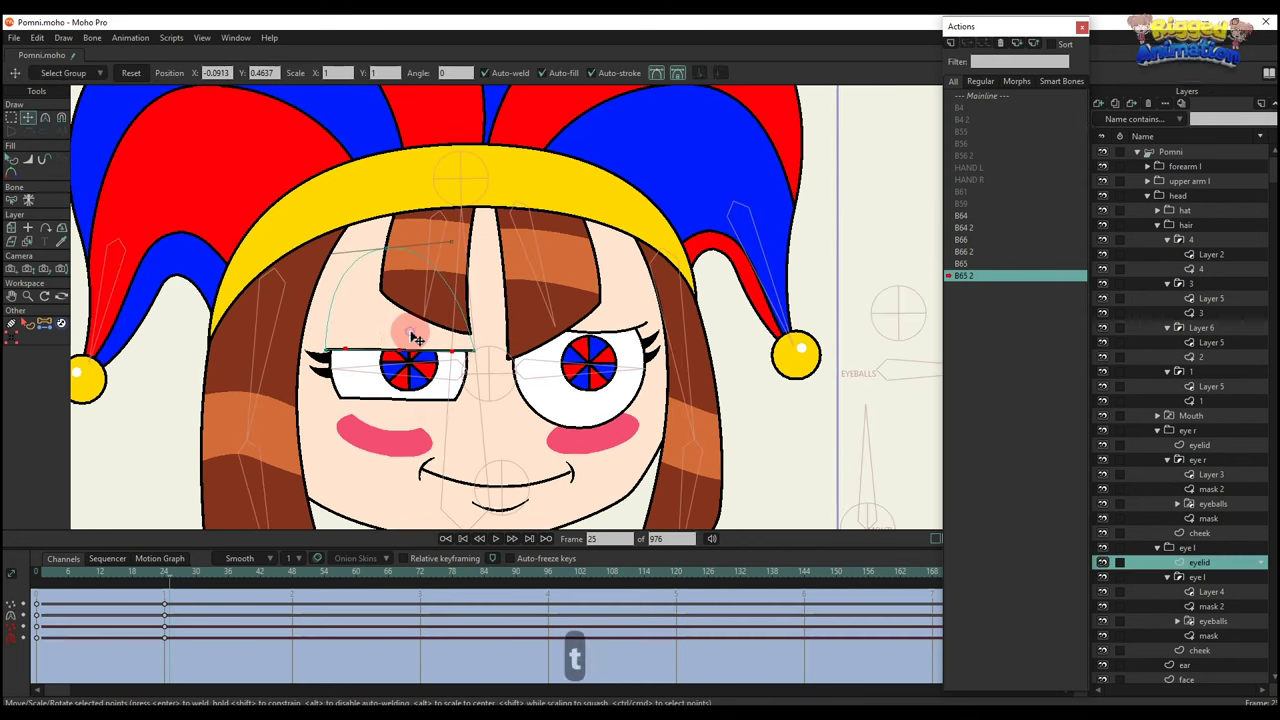
key("ctrl+c")
right_click(623, 319)
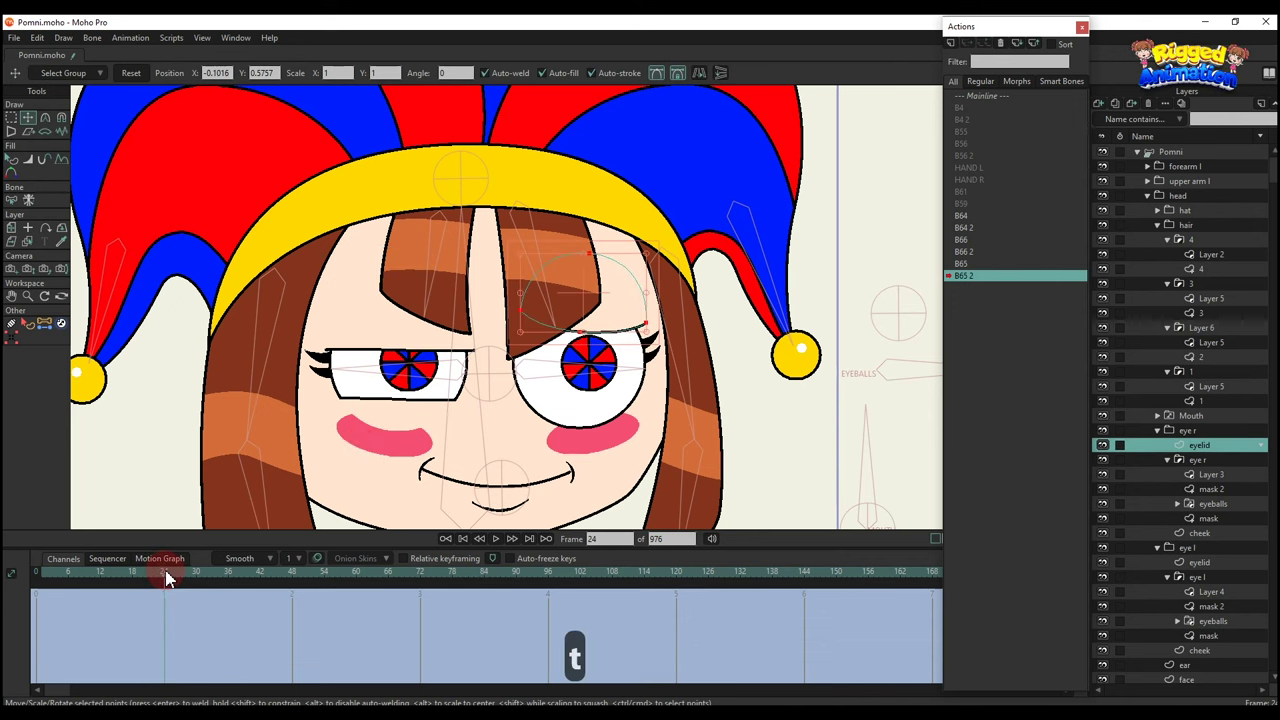
key("ctrl+v")
scroll(414, 424, "up", 1)
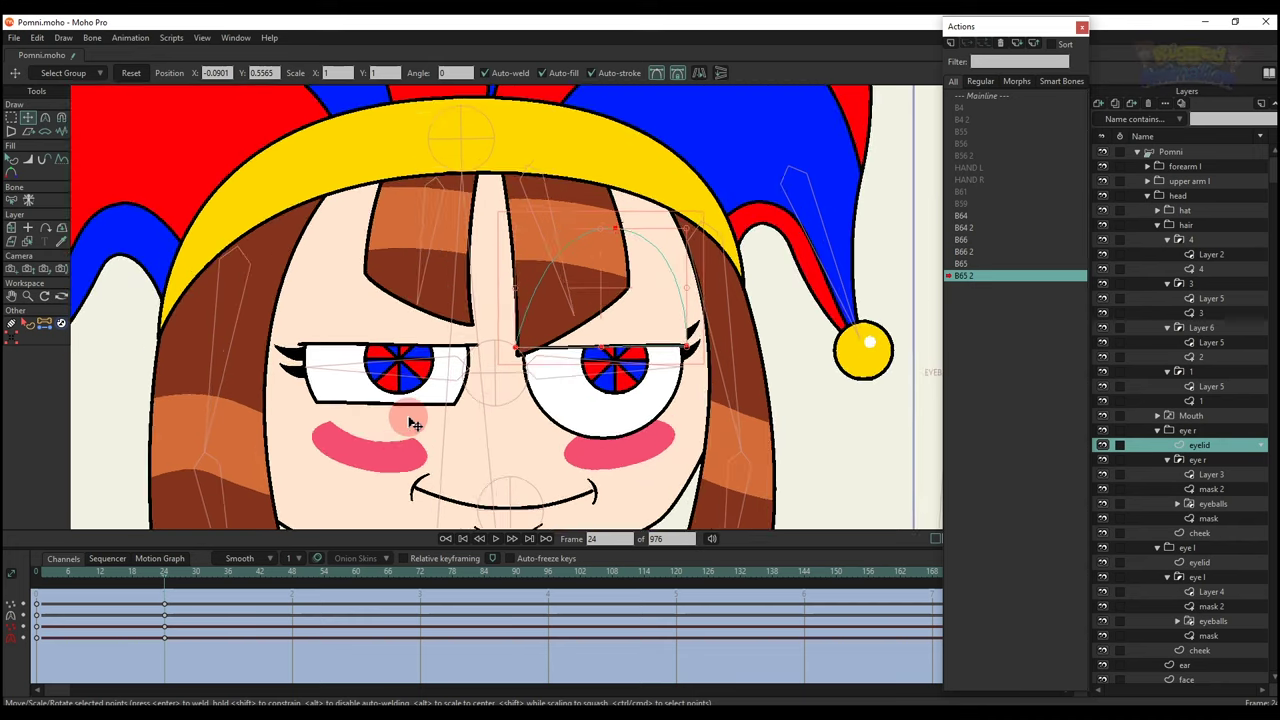
Copy the left lower eyelid's frame 24 keys onto the right lower eyelid on Layer 3.
left_click(414, 424, "alt")
key("ctrl+c")
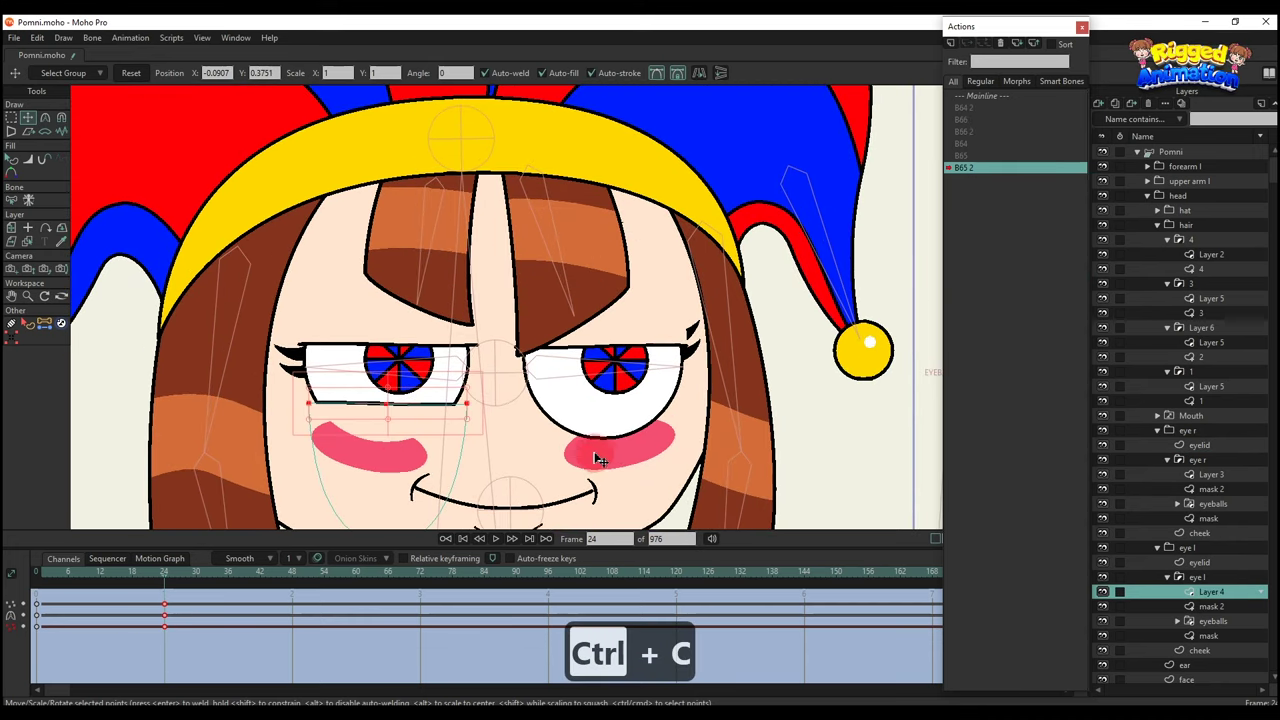
left_click(542, 446, "alt")
key("ctrl+v")
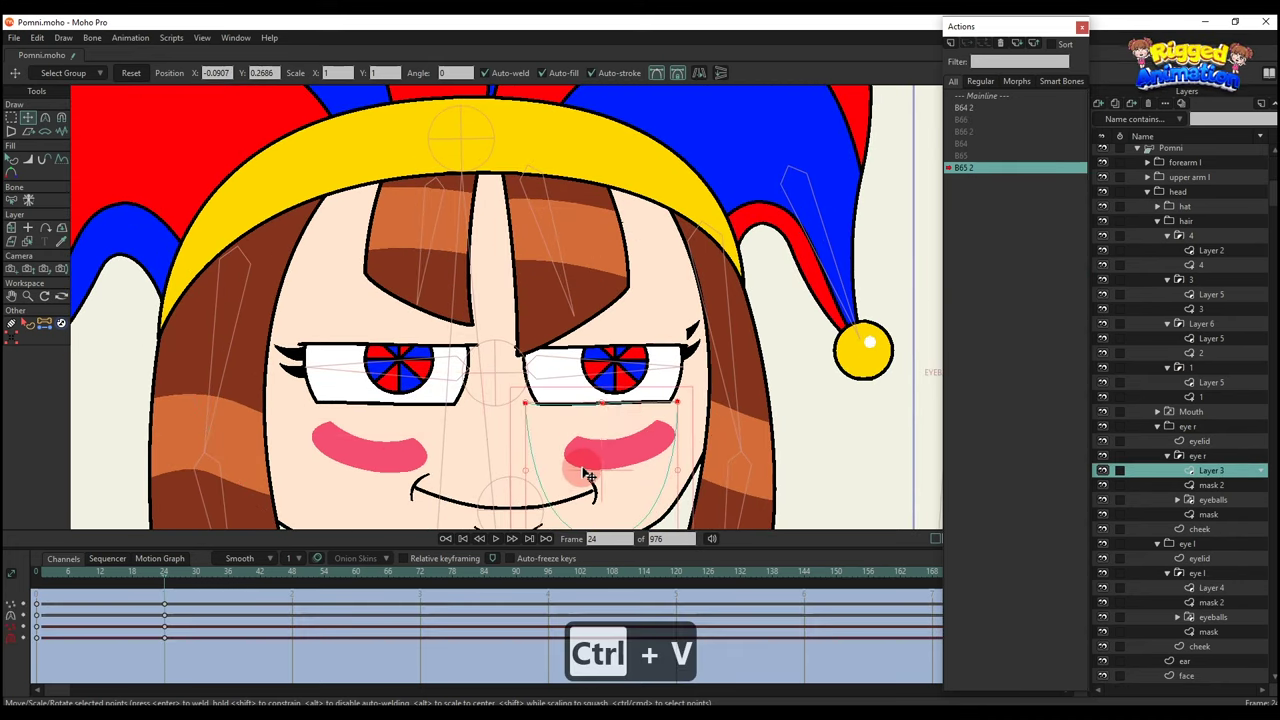
Copy the left eyelashes' squint keys onto the right eye's mask layer at frame 24.
left_click(297, 370, "alt")
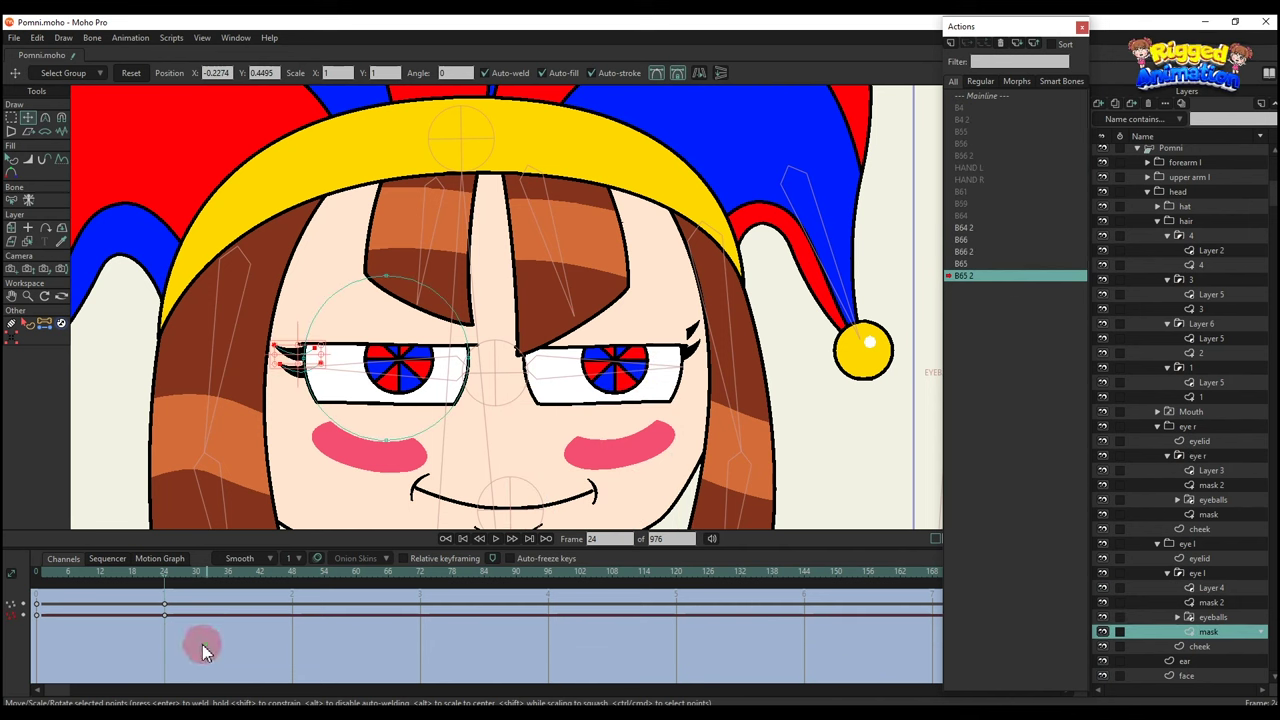
key("ctrl+c")
left_click(697, 330, "alt")
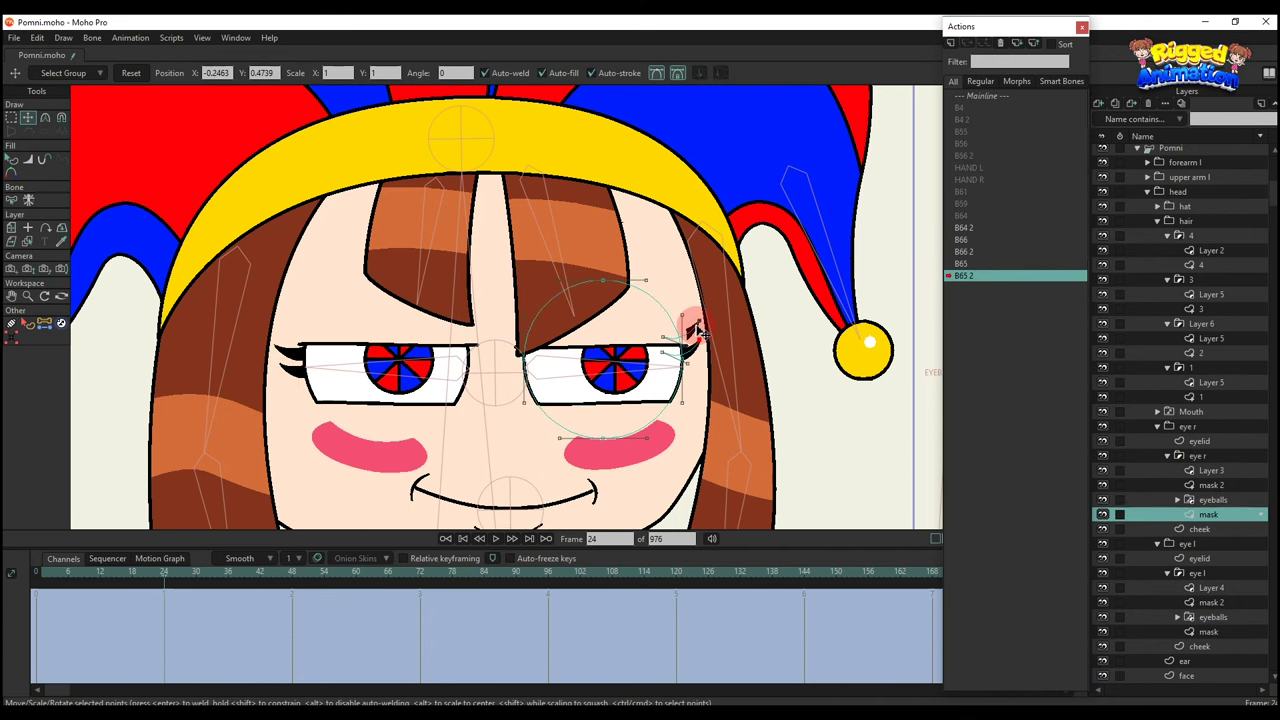
key("ctrl+v")
key("q")
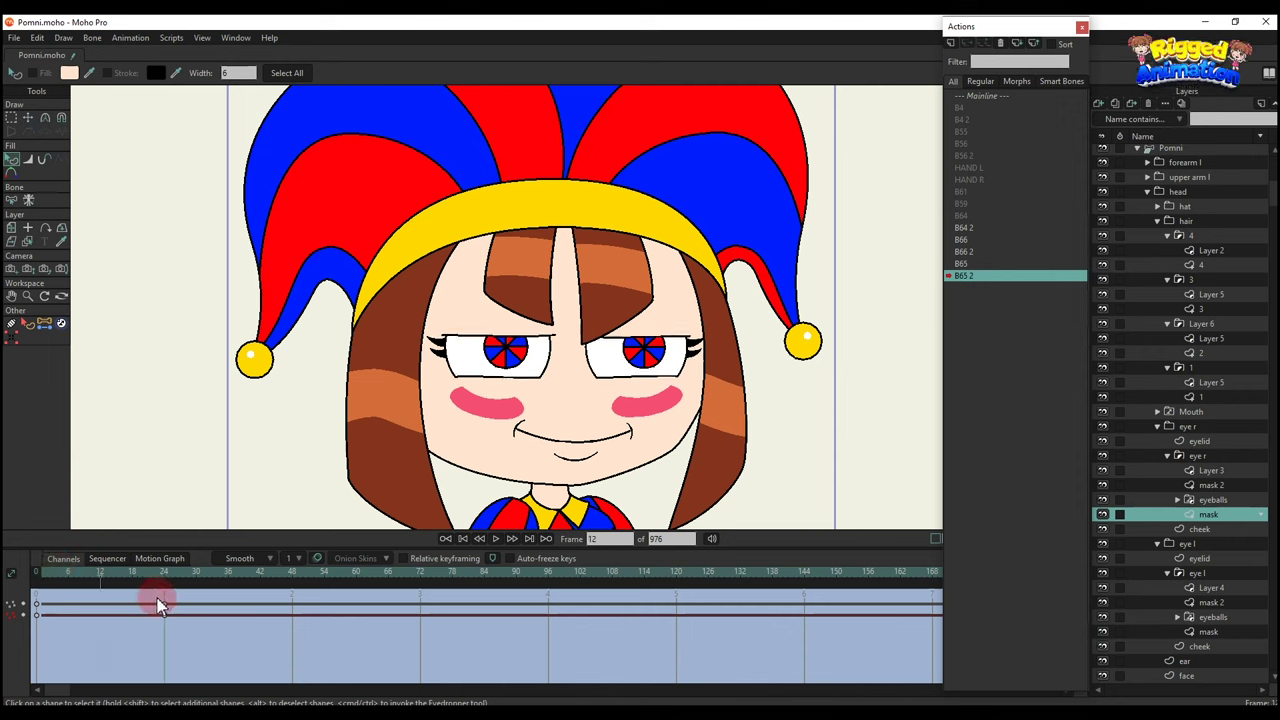
Preview the squint action, then return to the mainline and select the Pomni bone layer.
mouse_move(157, 598)
left_mouse_down()
mouse_move(71, 591)
mouse_move(211, 590)
left_mouse_up()
left_click(865, 220)
left_click(980, 95)
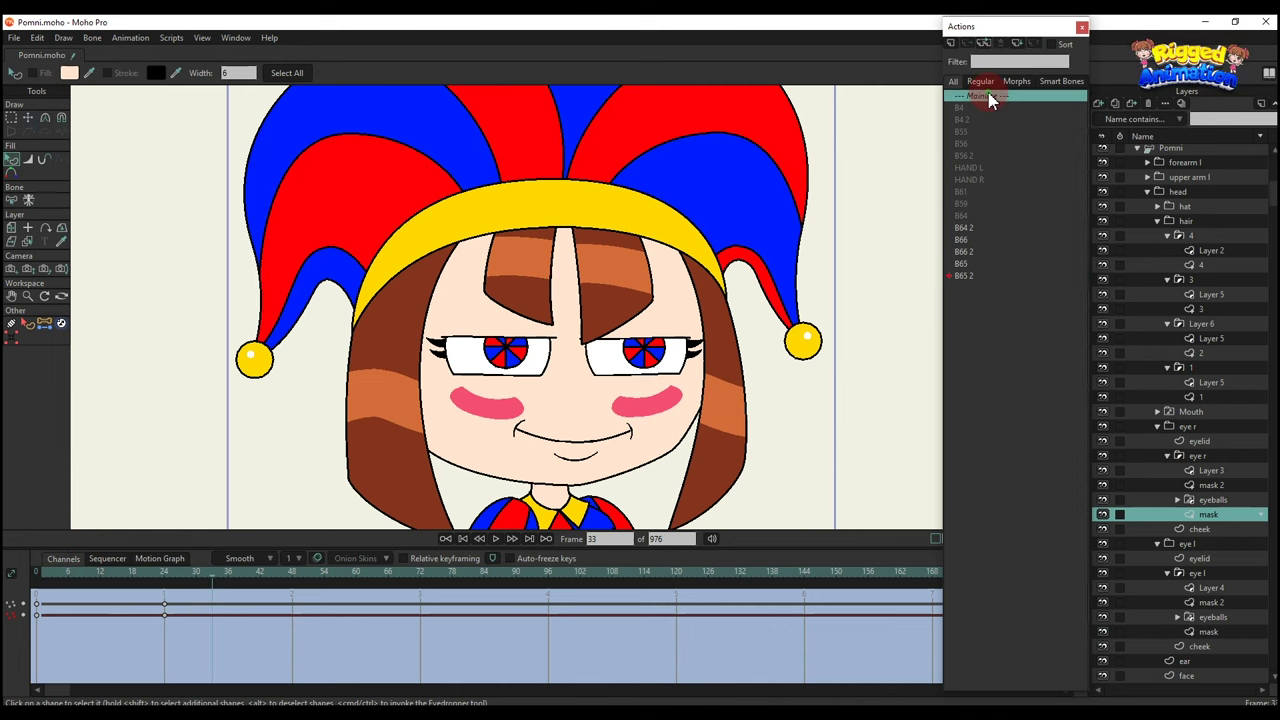
left_click(1170, 155)
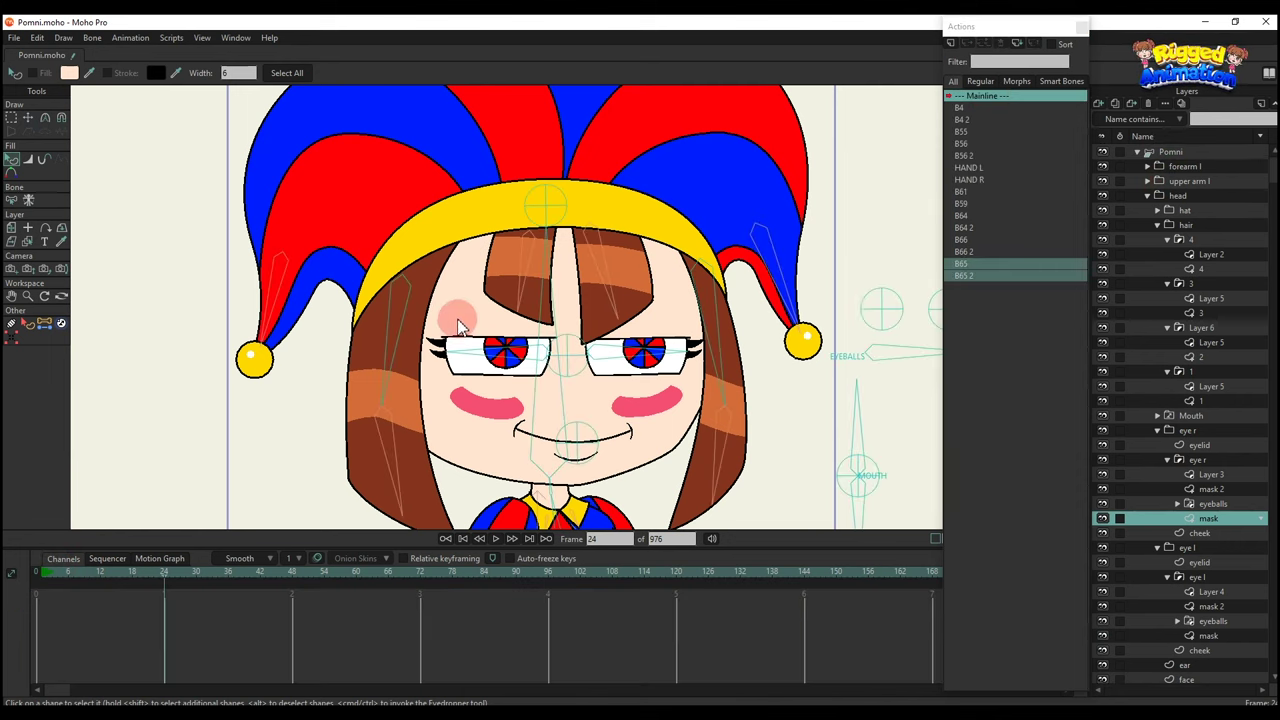
Delete the downward-pointing blink bone's keyframes from the mainline timeline.
scroll(459, 320, "down", 5)
left_click_drag(85, 642, 5, 490)
key("BackSpace")
scroll(493, 282, "up", 3)
Create smart bone action B67 for the right-pointing bone of the BLINK L control.
key("t")
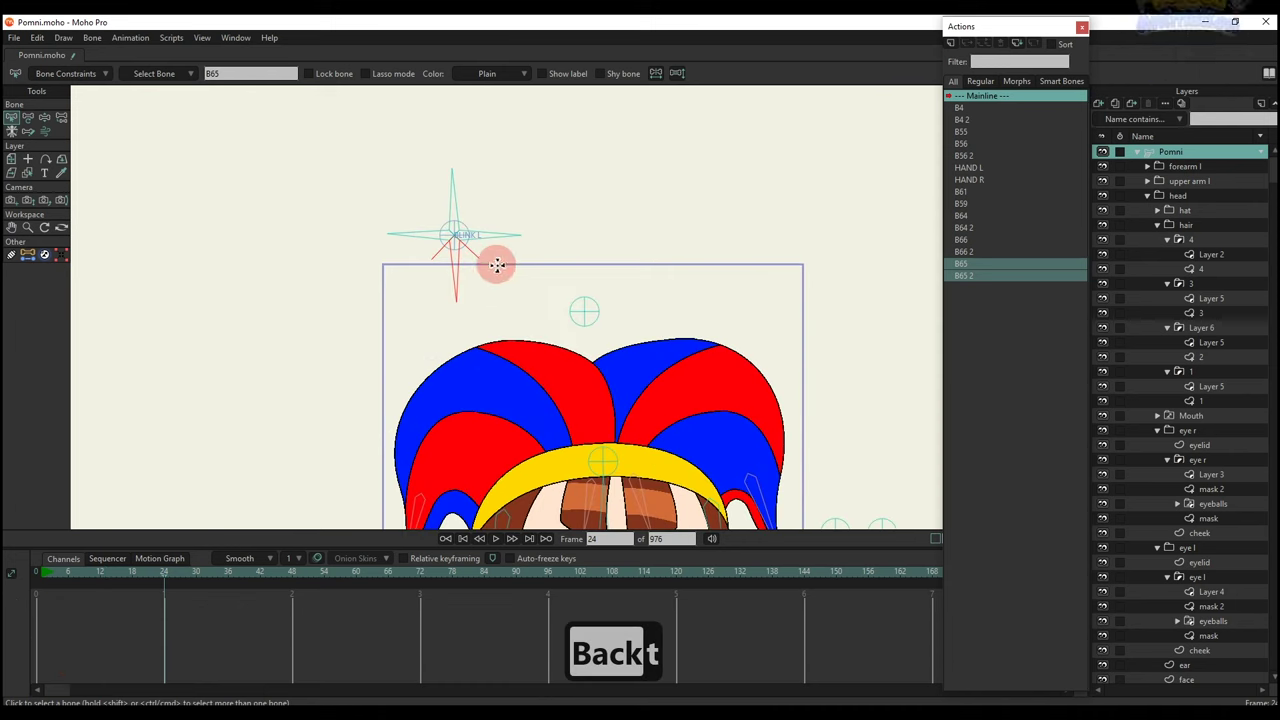
left_click(497, 233)
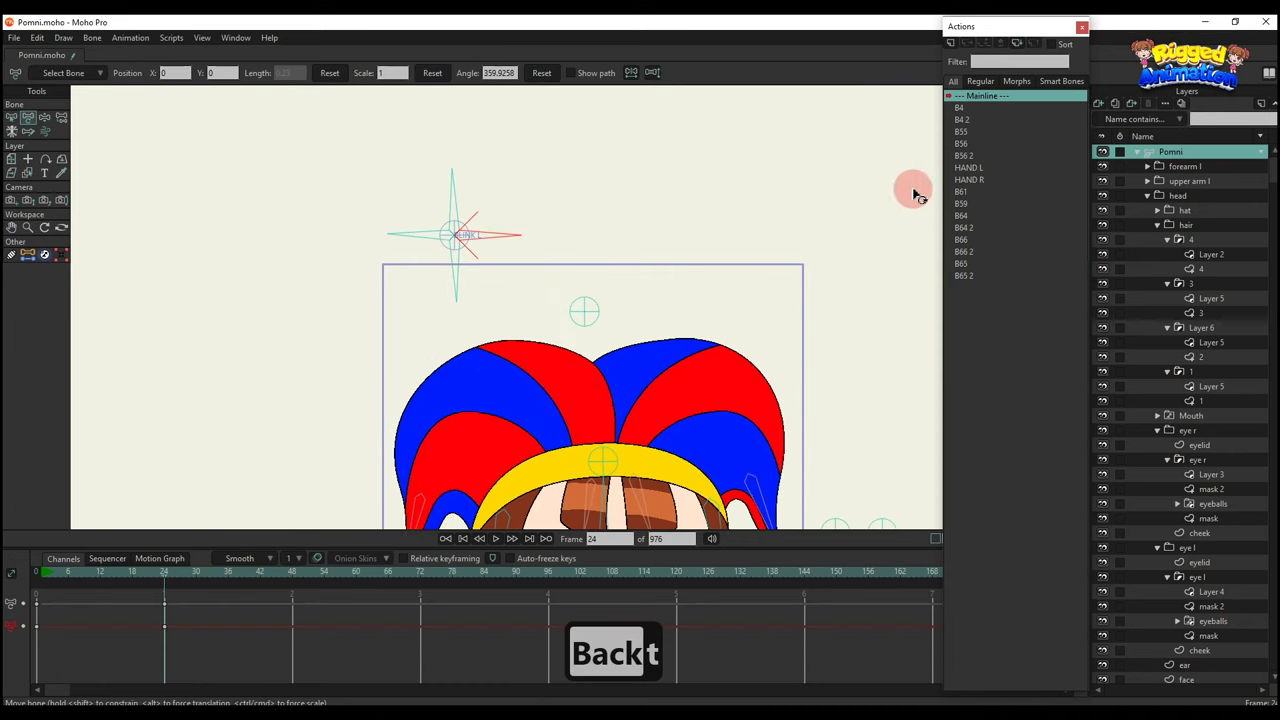
left_click(950, 46)
left_click(645, 408)
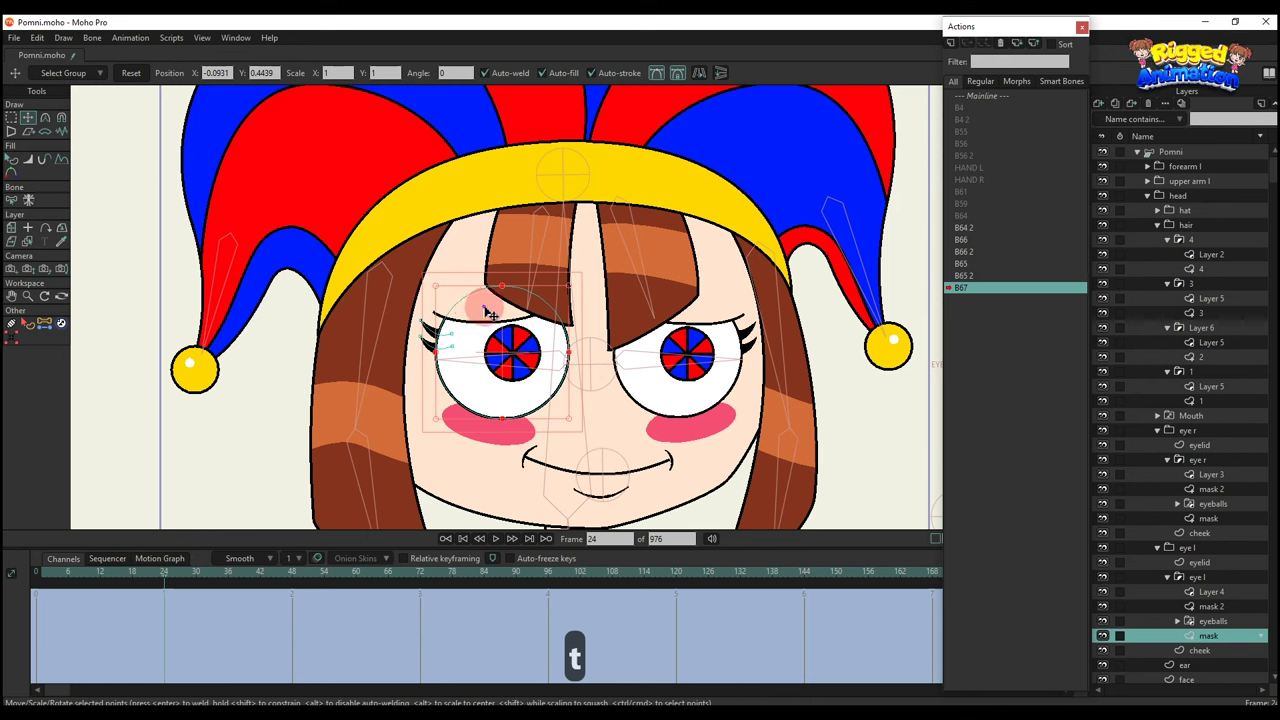
Save the project and lower the left upper eyelid partly over the iris at frame 24 of action B67.
right_click(485, 312)
key("ctrl+s")
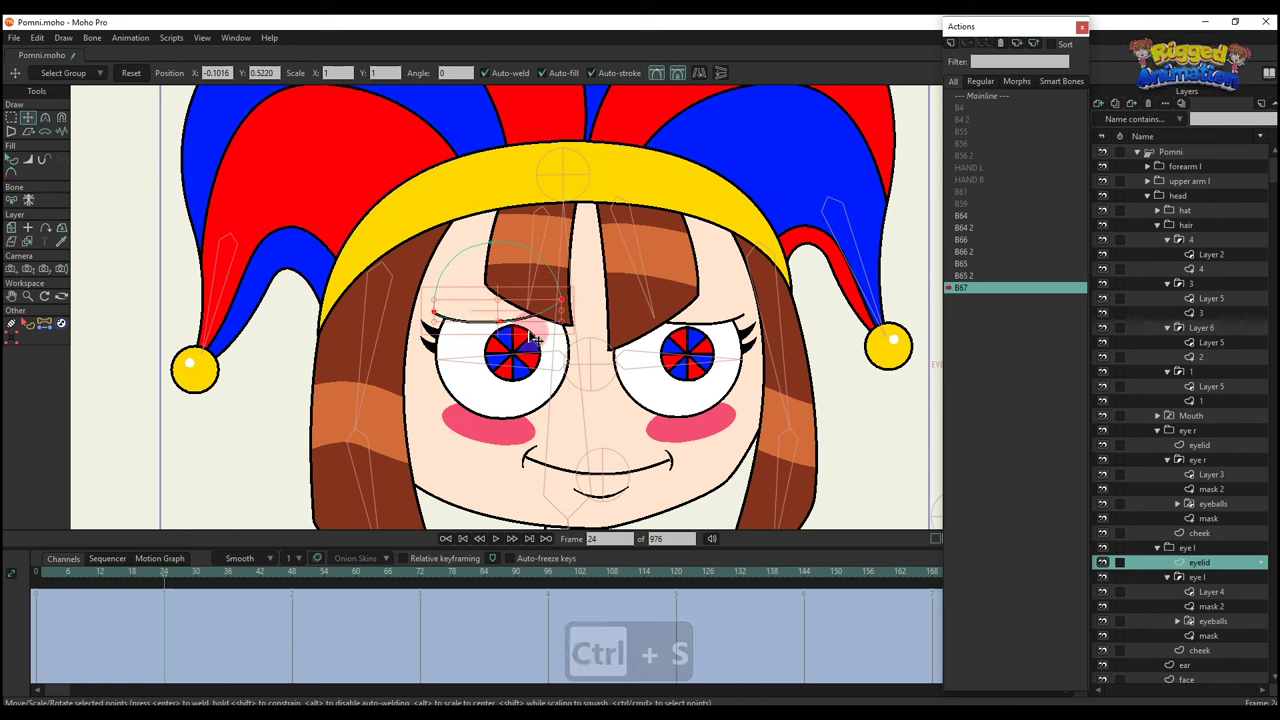
scroll(505, 290, "up", 2)
left_click_drag(506, 323, 506, 378)
left_click_drag(592, 377, 547, 390)
Raise the left lower eyelid on Layer 4 over the bottom of the eye at frame 24.
key("t")
left_click(527, 502, "ctrl+alt")
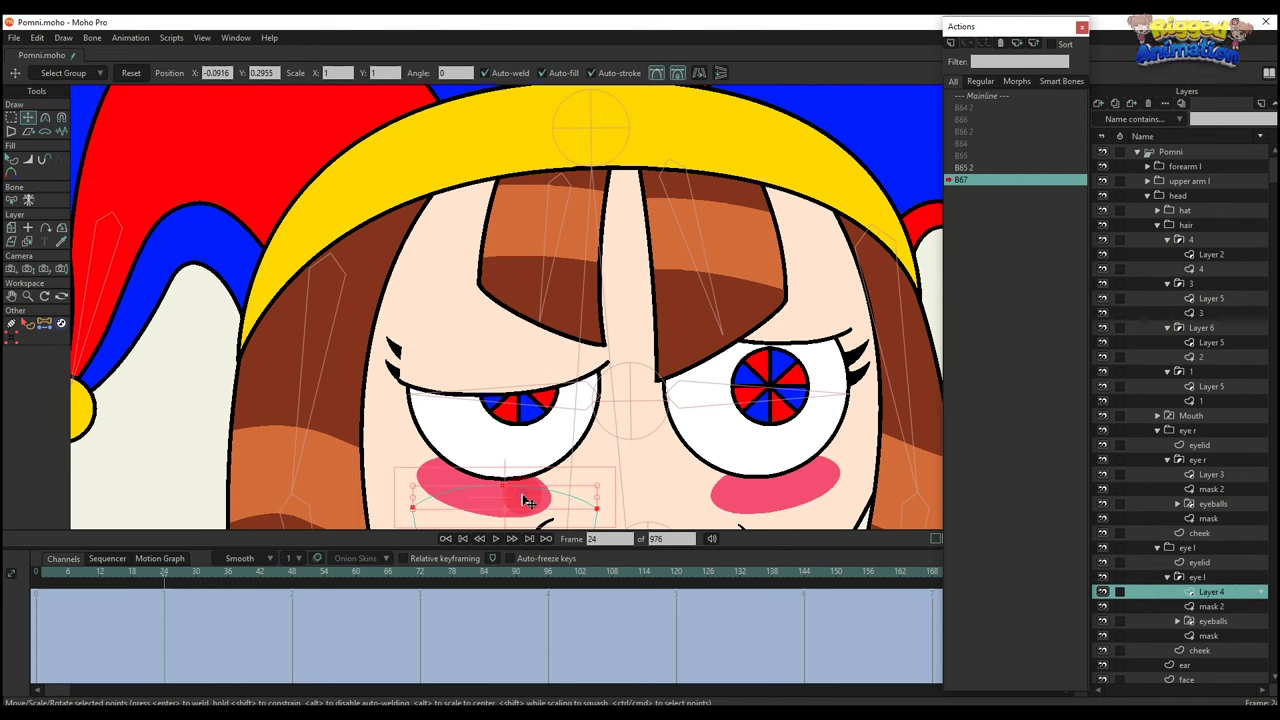
left_click_drag(504, 500, 520, 451)
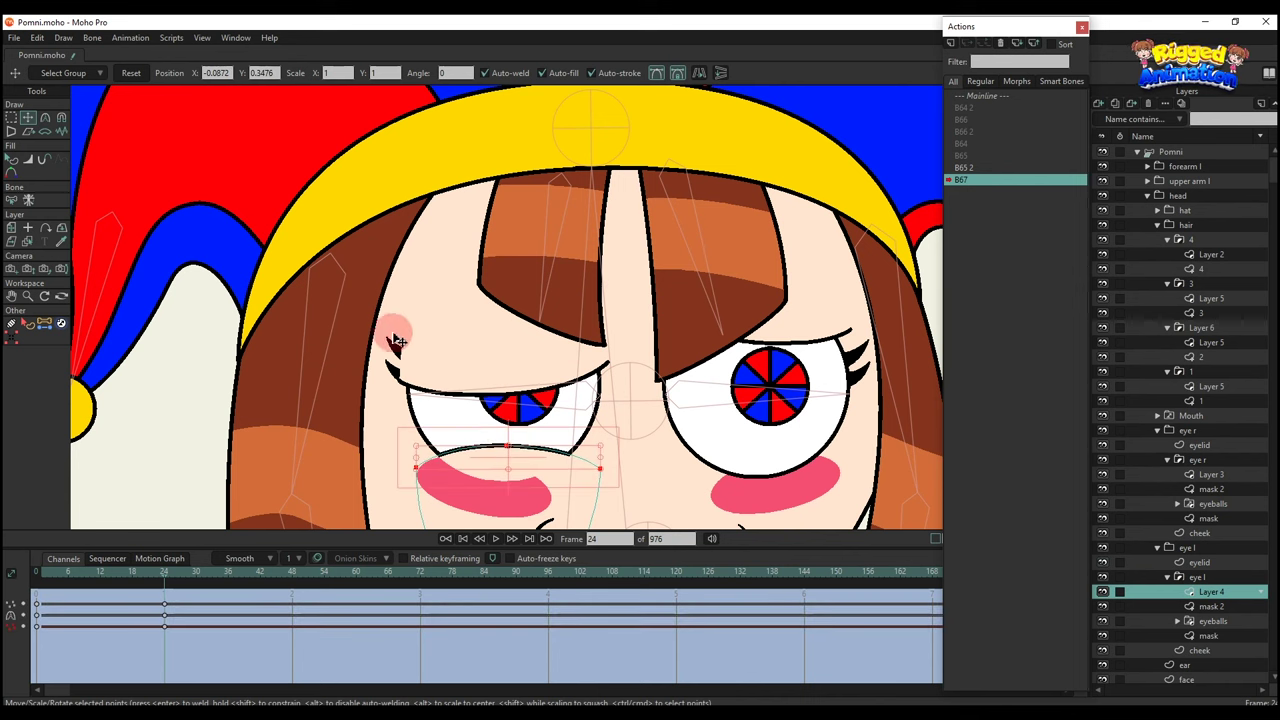
Move the left eyelashes on the mask layer down to meet the lowered upper eyelid at frame 24.
scroll(399, 343, "up", 3)
left_click(398, 345, "ctrl+alt")
key("g")
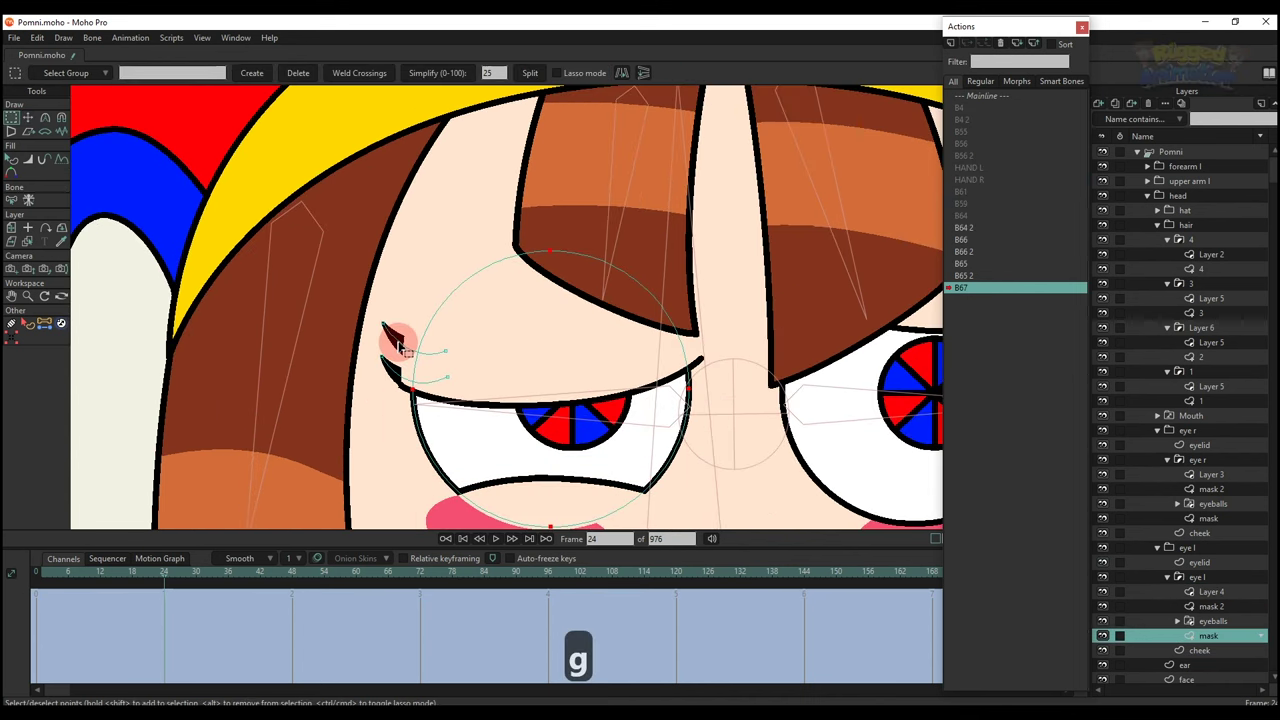
key("t")
left_click_drag(418, 356, 455, 414)
scroll(428, 420, "up", 3)
left_click(424, 440)
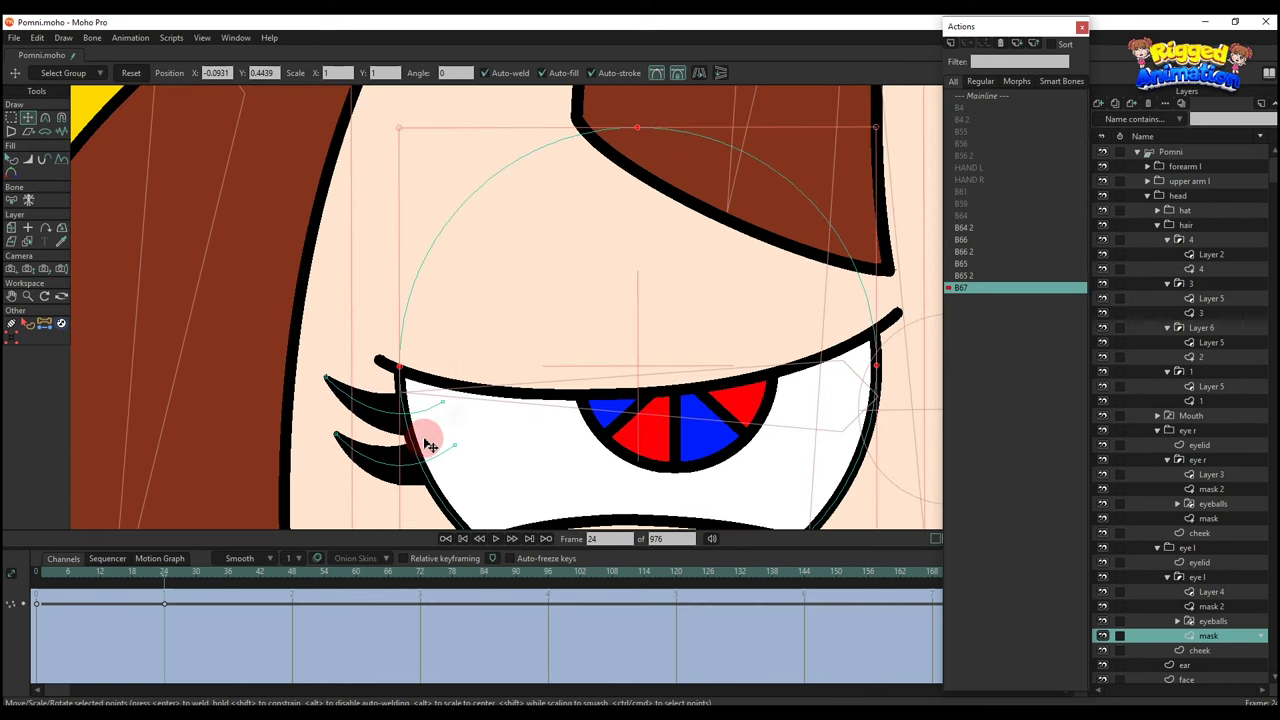
Preview the B67 half-closed left eye by scrubbing the action up to frame 24.
key("q")
scroll(425, 440, "down", 3)
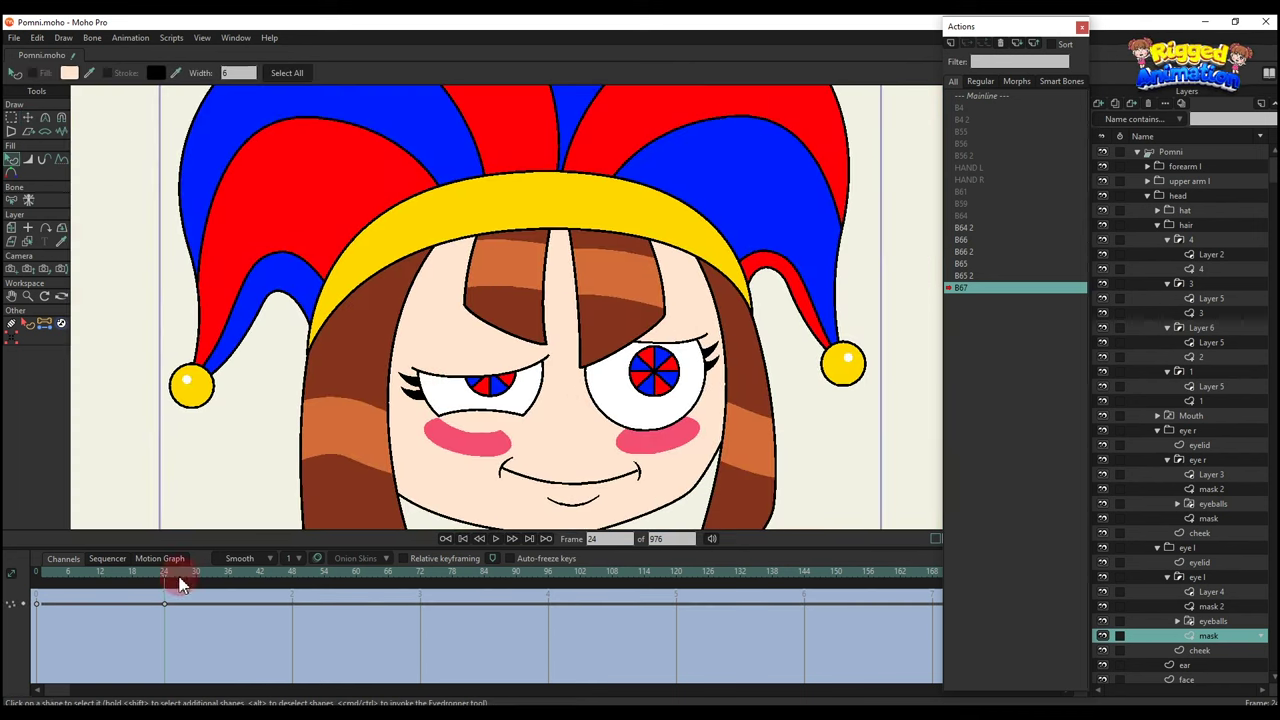
left_click_drag(42, 585, 166, 597)
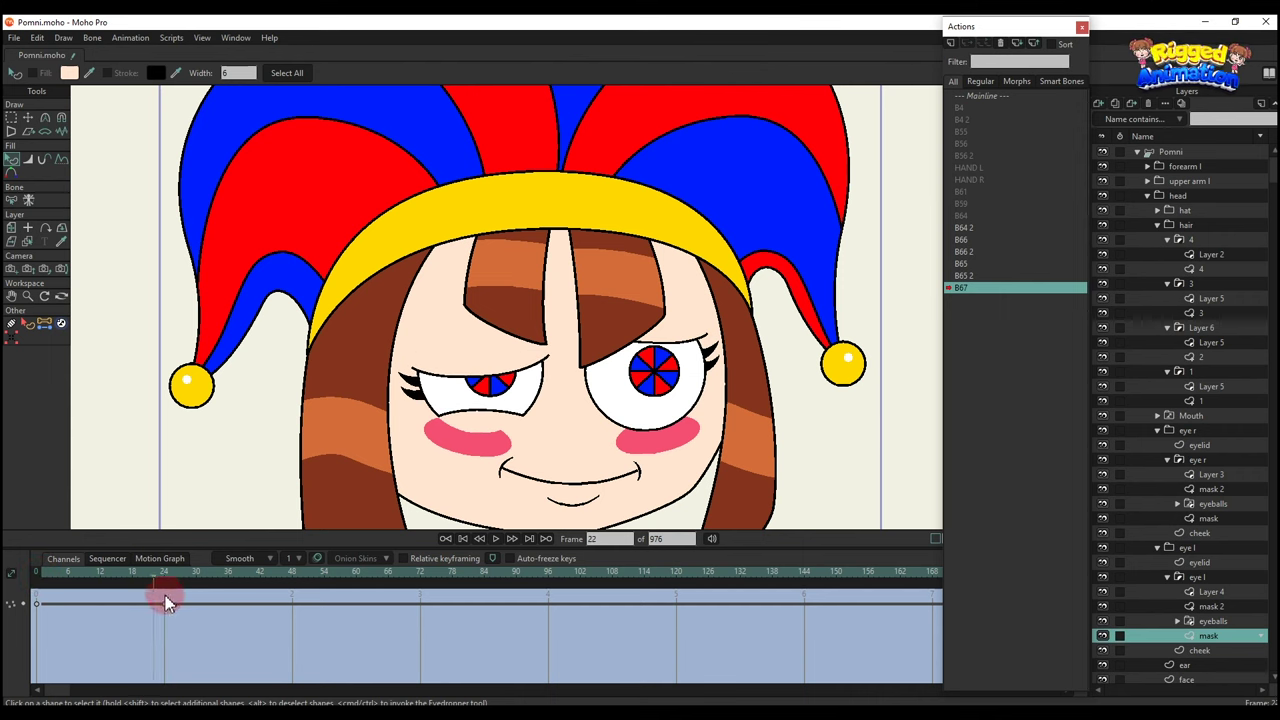
scroll(550, 318, "down", 2)
left_click_drag(605, 360, 659, 361)
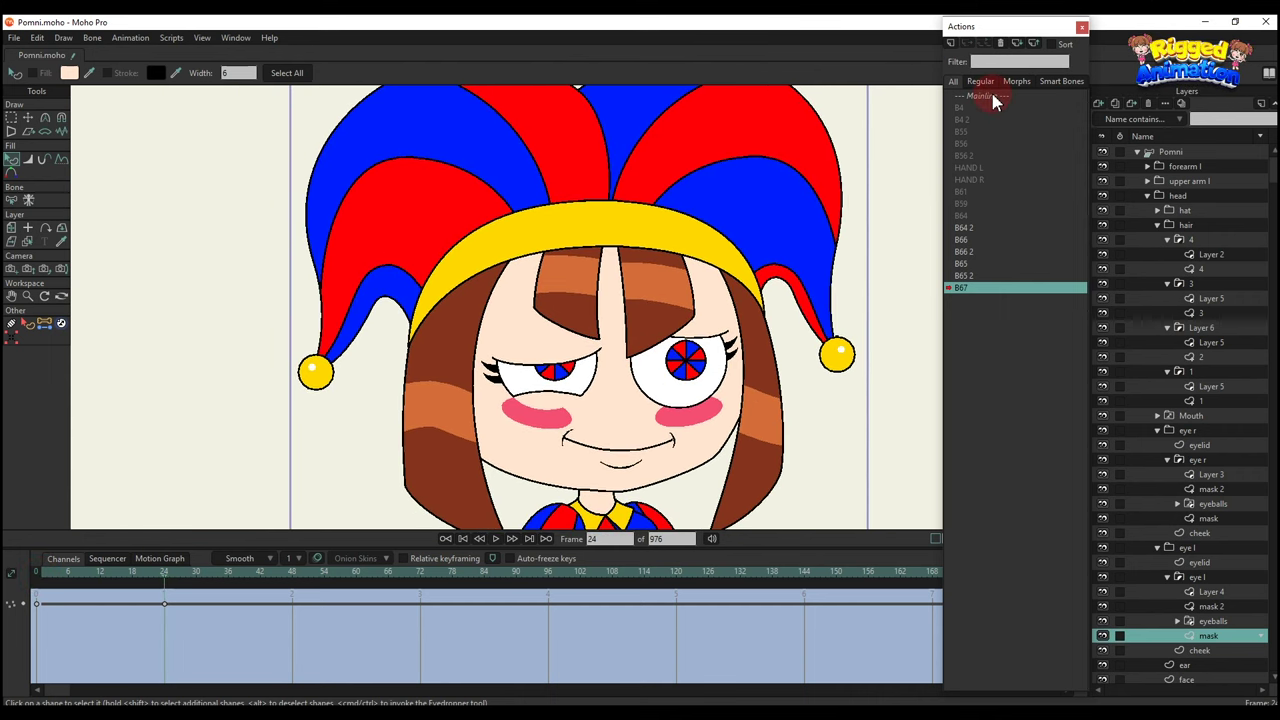
Return to the mainline, test bone B67's rotation on the Pomni layer, and delete its keyframes.
double_click(990, 96)
left_click(1168, 153)
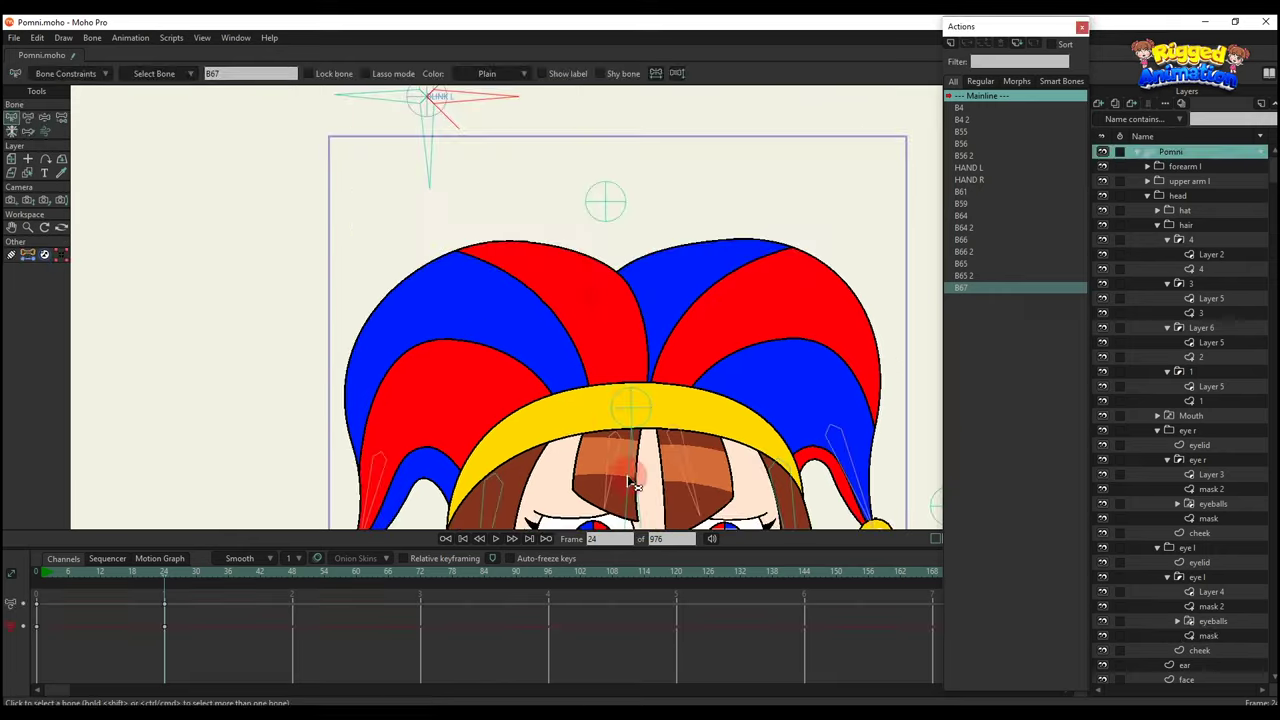
key("t")
left_click_drag(485, 90, 520, 175)
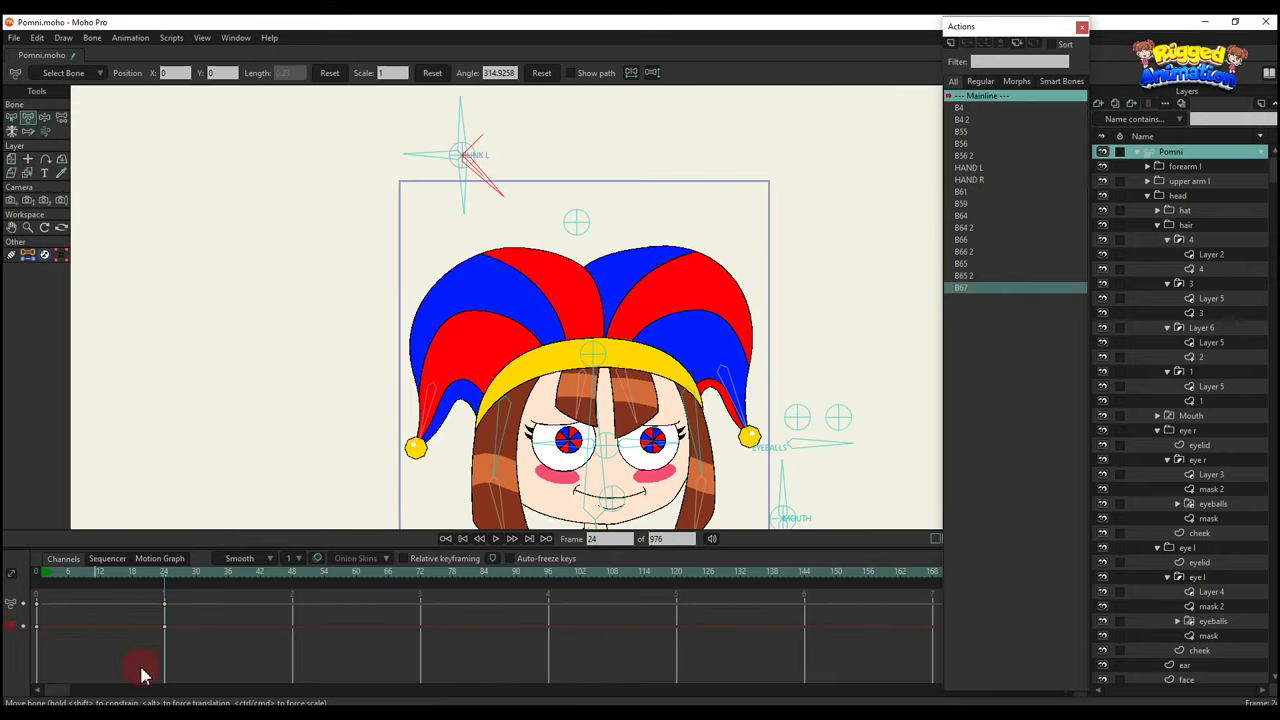
key("BackSpace")
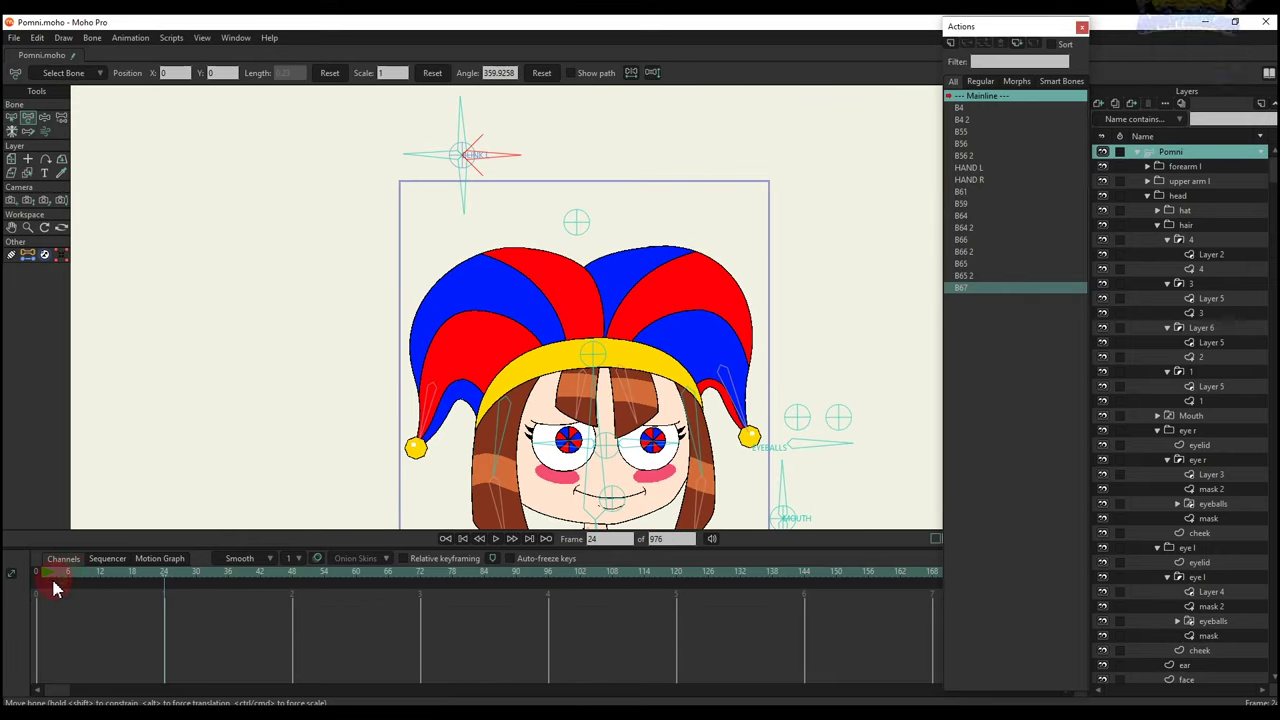
Create action B67 2 and rotate bone B67 downward to about 315° at frame 24.
left_click(887, 224)
left_click(952, 48)
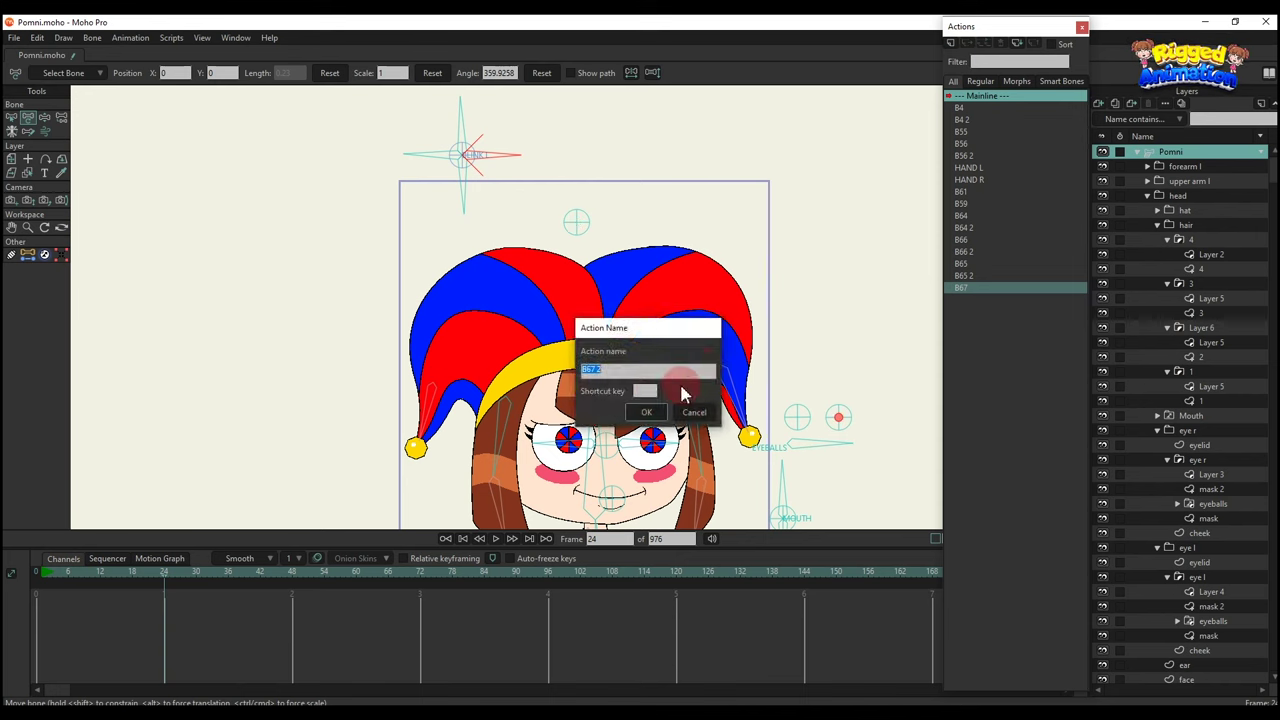
key("Return")
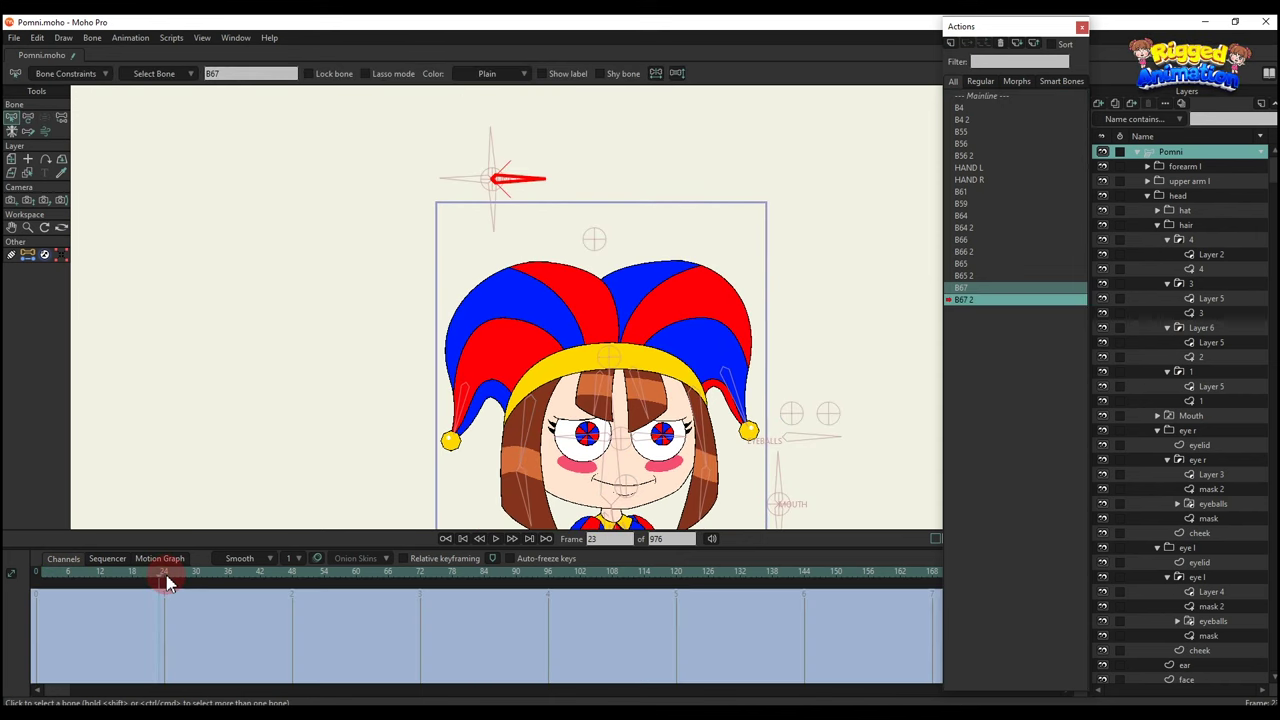
key("t")
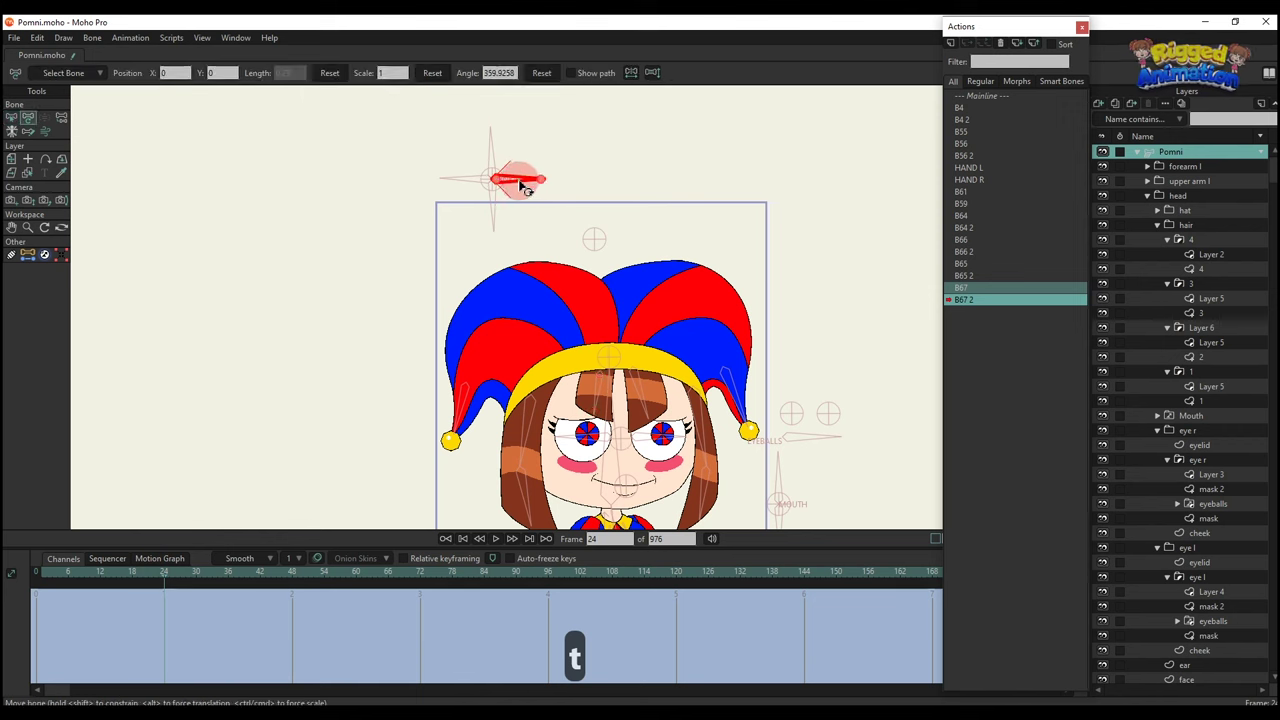
left_click_drag(514, 178, 423, 357)
Lower the left upper eyelid's inner and outer points so it slants down toward the nose at frame 24.
scroll(563, 445, "up", 3)
scroll(563, 445, "up", 4)
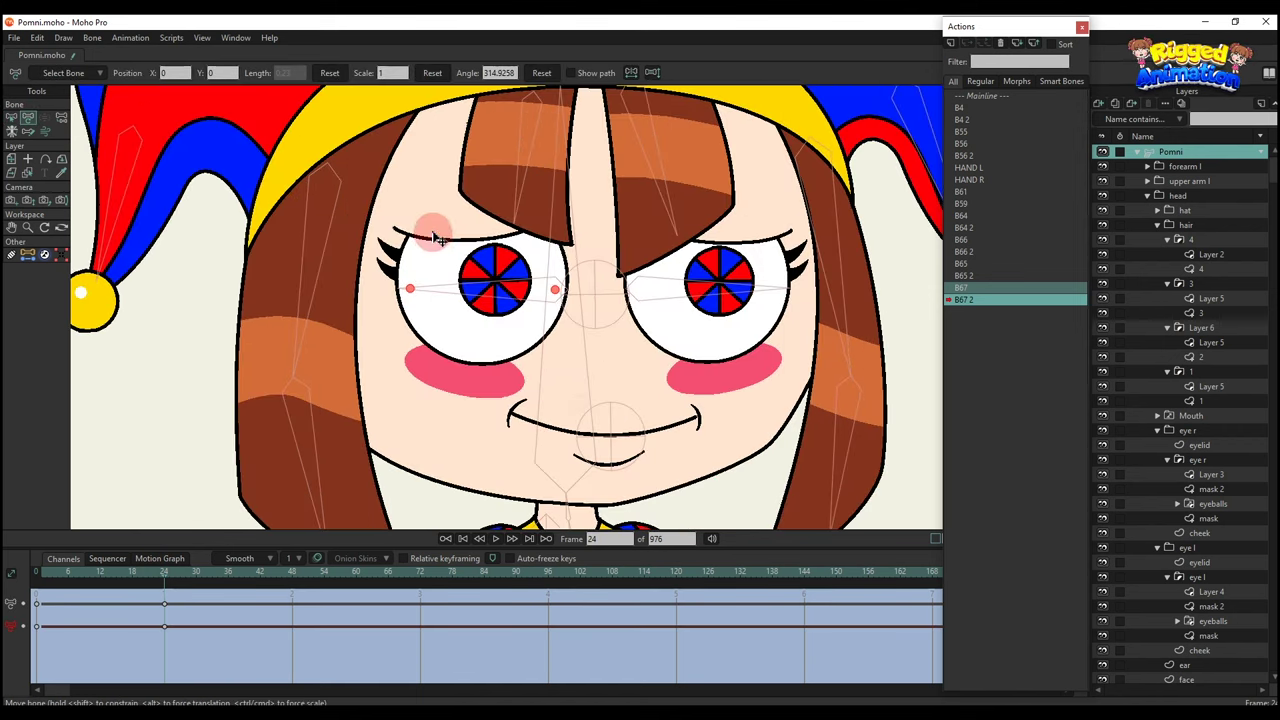
left_click(430, 224, "ctrl+alt")
key("g")
left_click_drag(596, 278, 598, 280)
key("t")
left_click_drag(533, 244, 505, 285)
left_click(590, 334)
left_click_drag(397, 231, 399, 253)
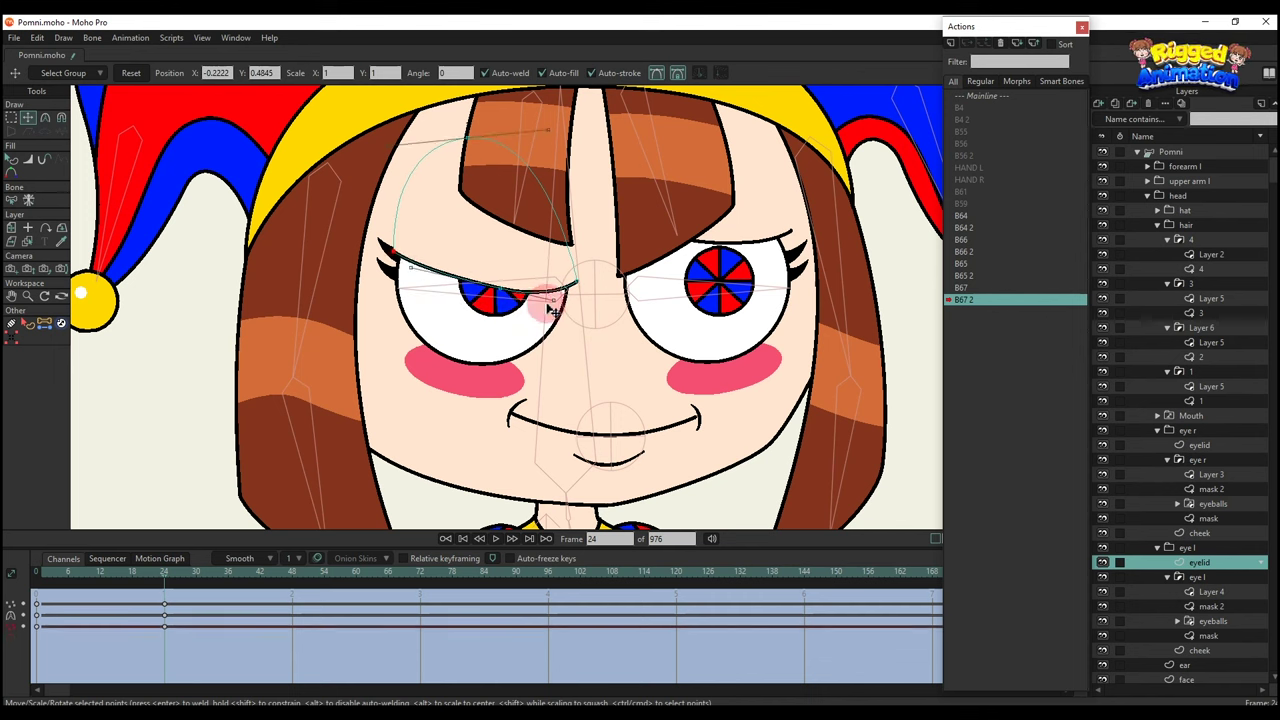
Reshape the left upper eyelid's curve so it arches at the outer side and dips sharply near the nose.
left_click_drag(549, 300, 461, 348)
scroll(378, 252, "up", 8)
right_click(434, 260, "alt")
left_click_drag(568, 308, 557, 309)
scroll(556, 309, "down", 10)
key("w")
scroll(549, 295, "up", 7)
key("y")
right_click(612, 274, "alt")
key("t")
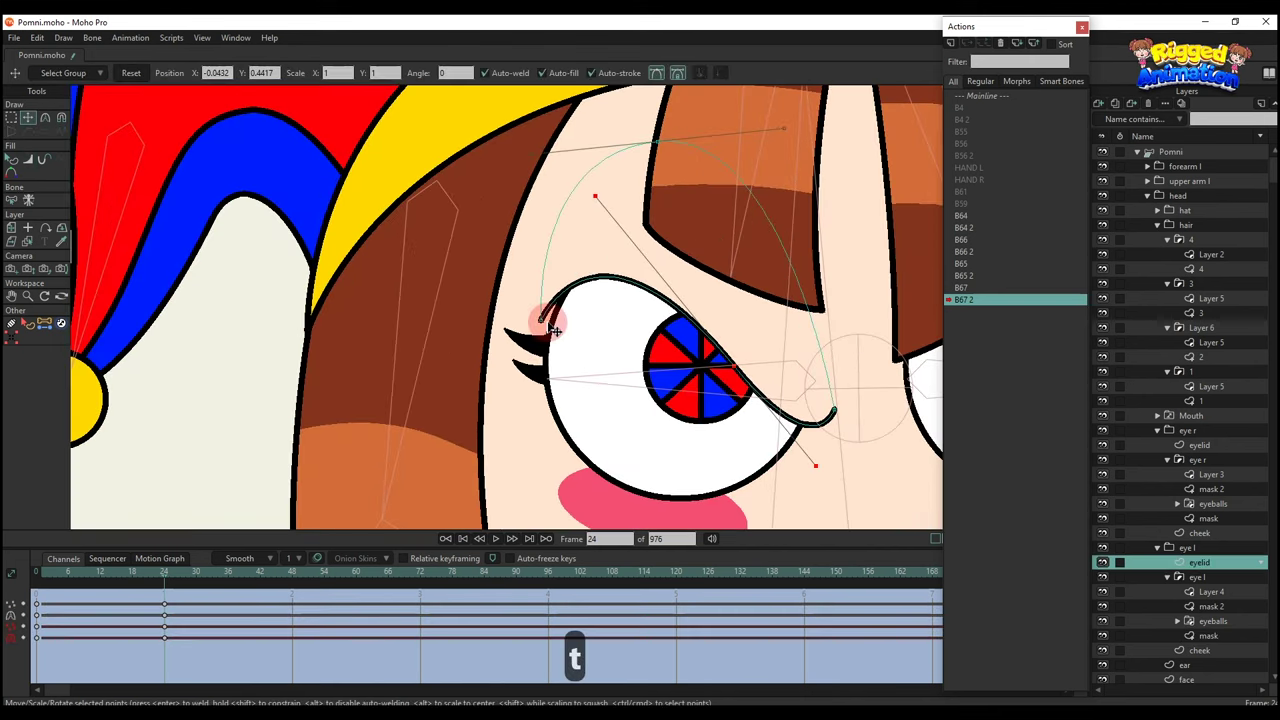
Preview the left eyelid's angry shape by scrubbing action B67 2 up to frame 24.
key("q")
scroll(516, 376, "down", 5)
left_click_drag(85, 589, 168, 618)
scroll(530, 345, "up", 2)
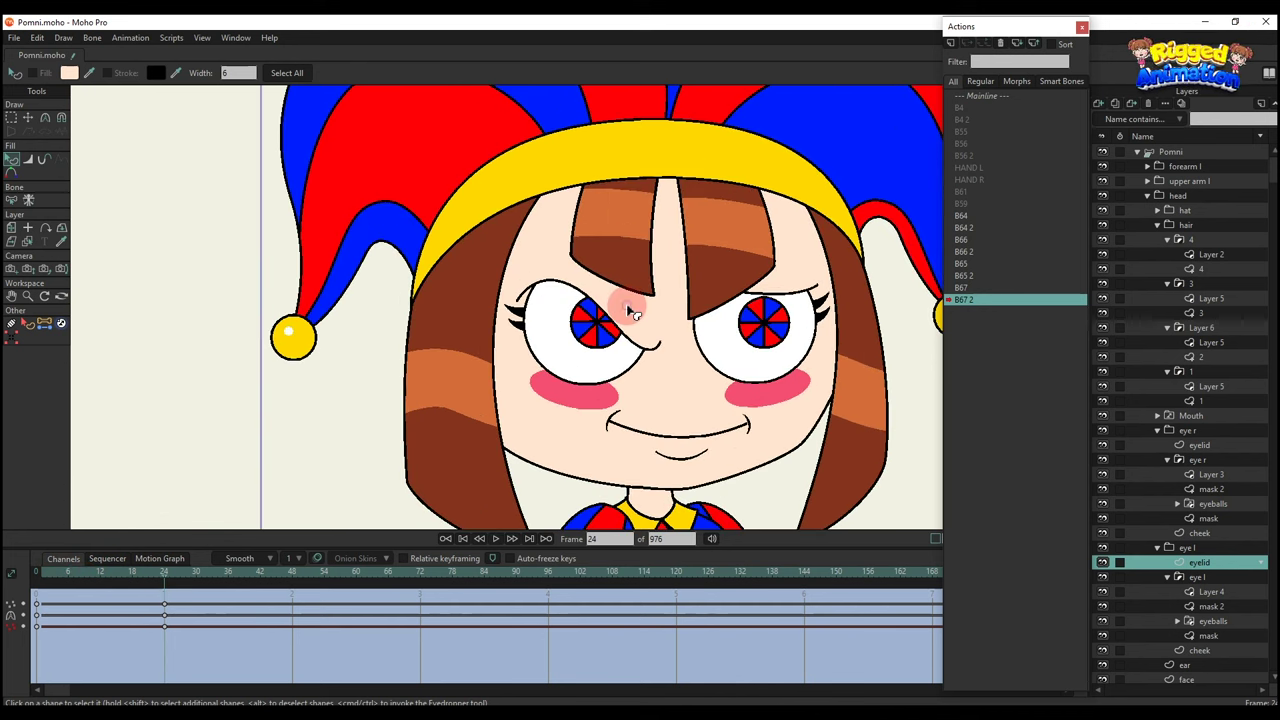
Copy the left upper eyelid's frame 24 keys and paste them onto the right upper eyelid.
key("t")
left_click_drag(194, 652, 145, 597)
key("ctrl+c")
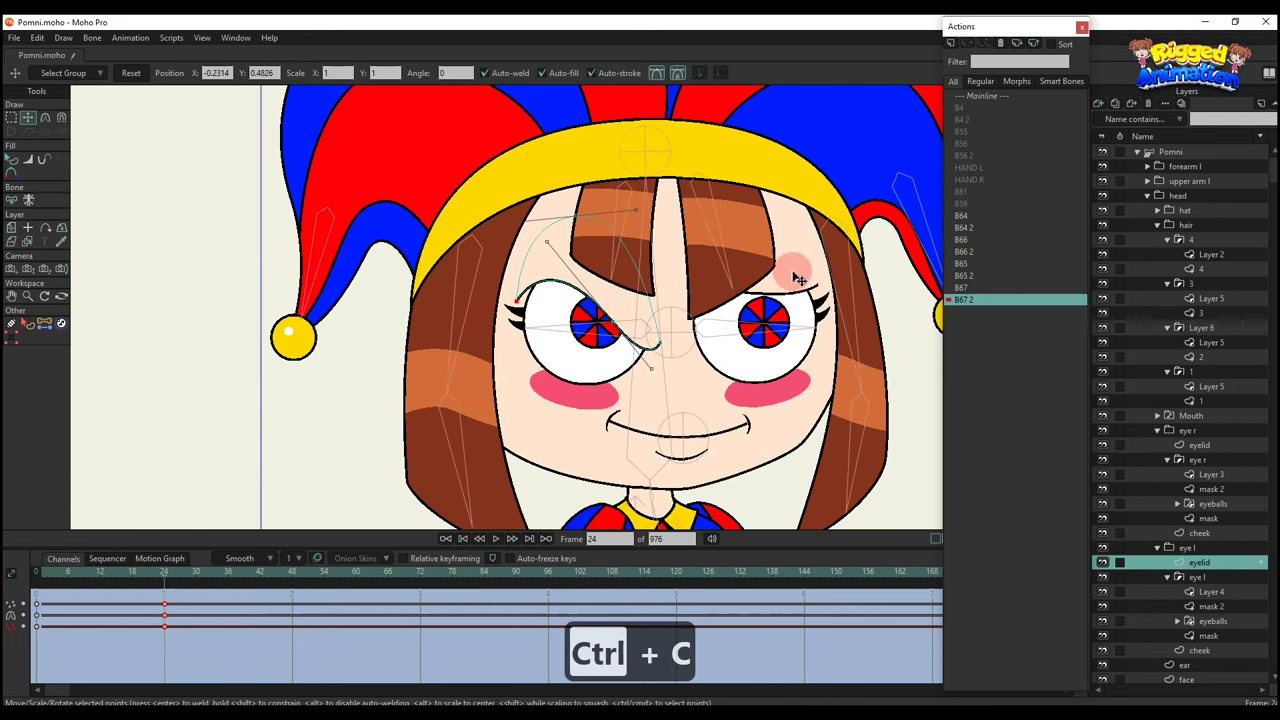
right_click(796, 278, "alt")
key("ctrl+v")
key("q")
scroll(775, 297, "down", 2)
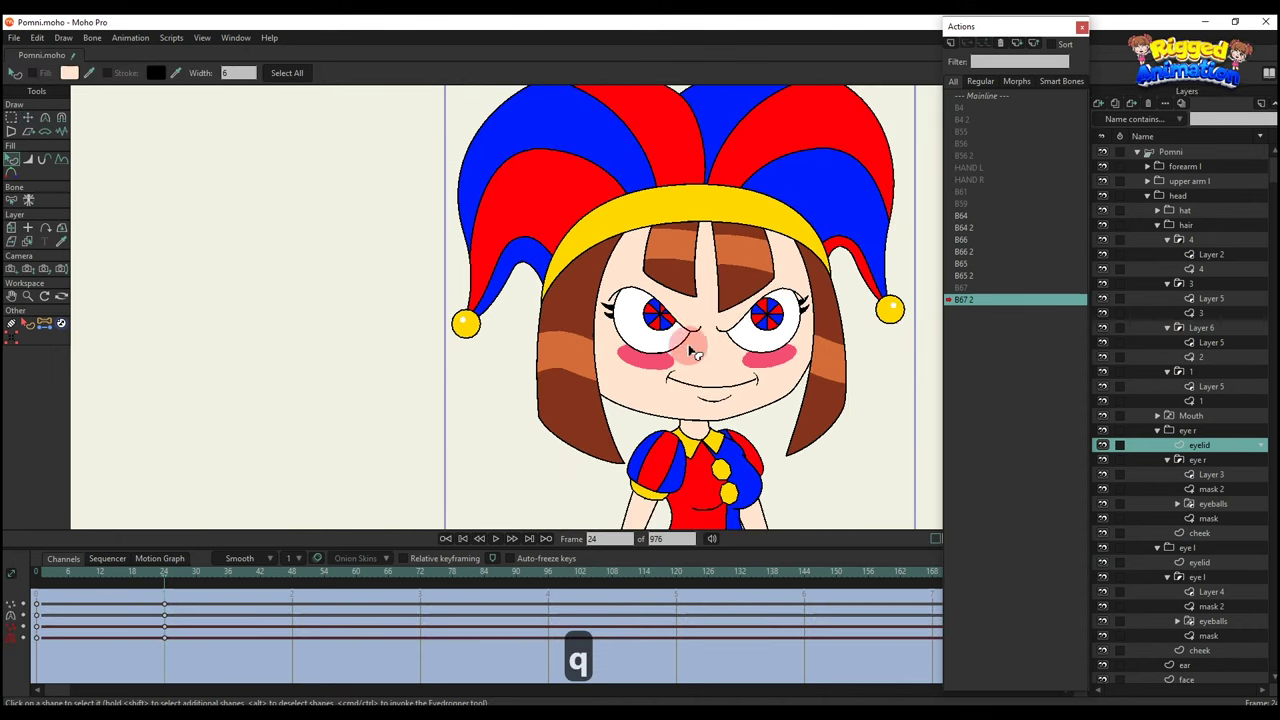
Copy the left eyelashes' frame 24 keys from the mask layer onto the right eye's mask layer.
scroll(814, 277, "up", 4)
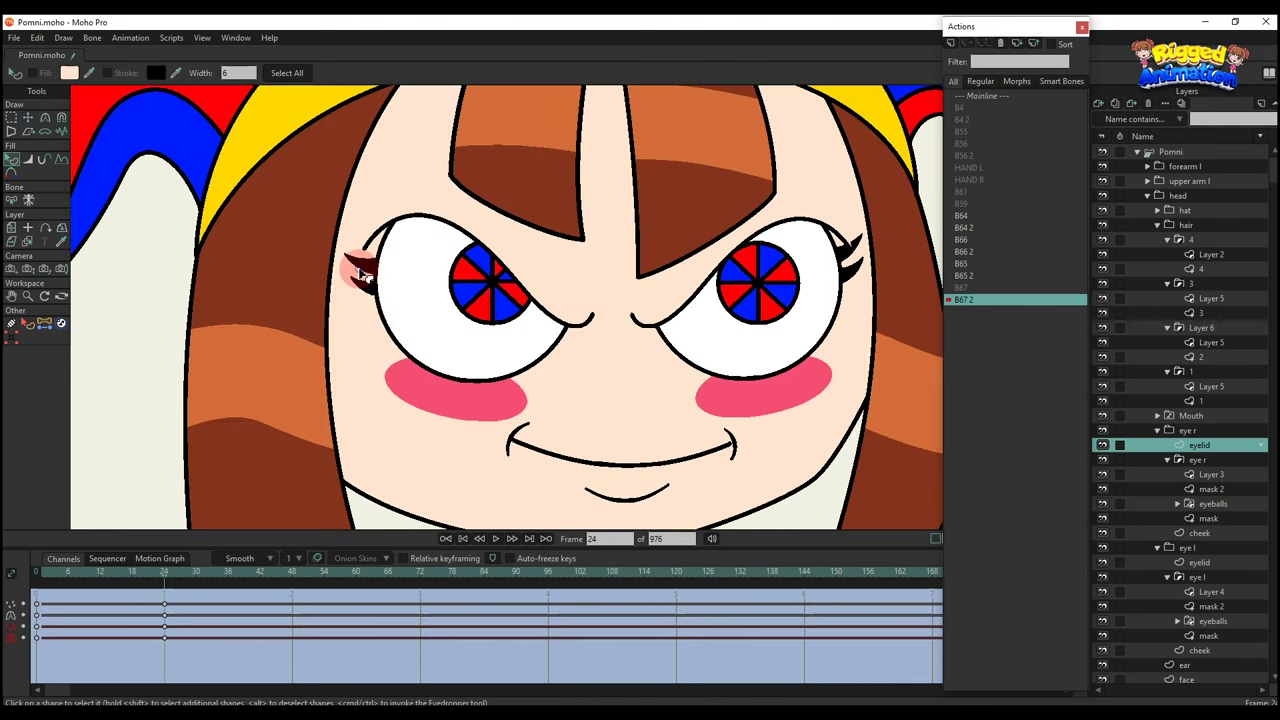
left_click(362, 275)
key("t")
left_click_drag(140, 592, 185, 632)
key("ctrl+c")
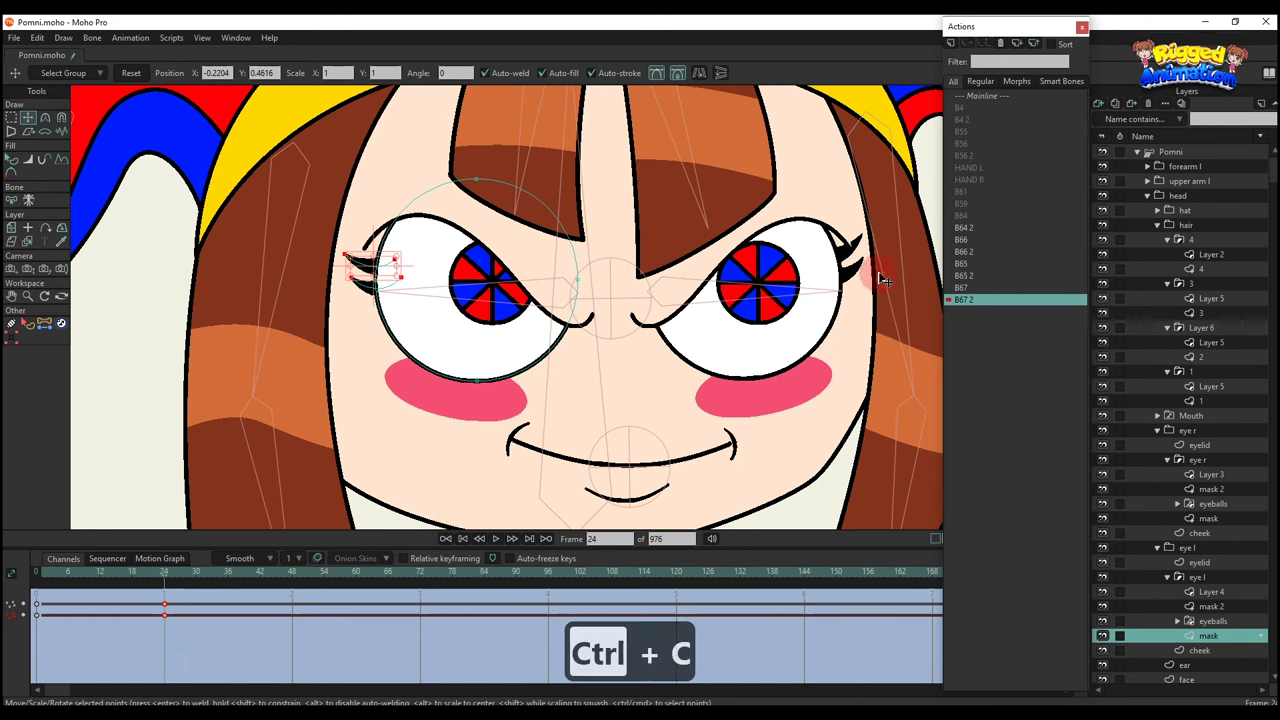
right_click(862, 274, "alt")
key("ctrl+v")
key("q")
Preview the angry expression on both eyes by scrubbing through action B67 2.
scroll(858, 285, "down", 5)
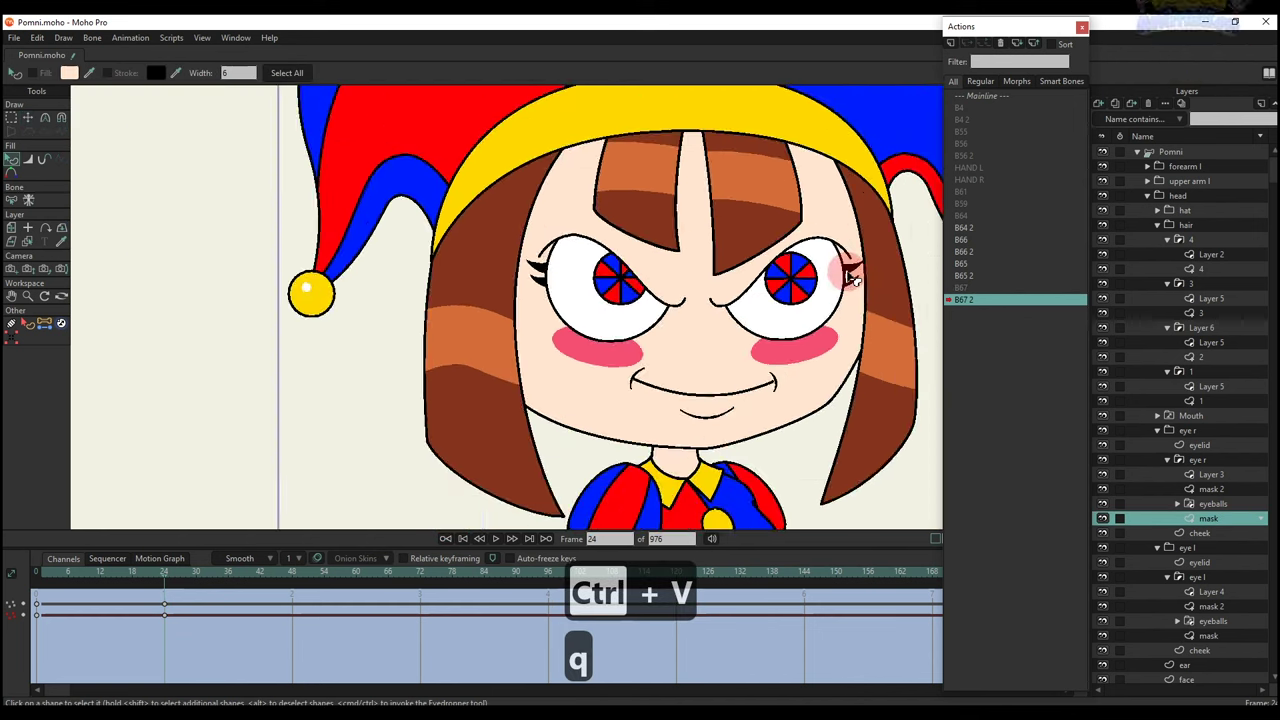
left_click_drag(530, 362, 492, 402)
left_click_drag(79, 579, 167, 593)
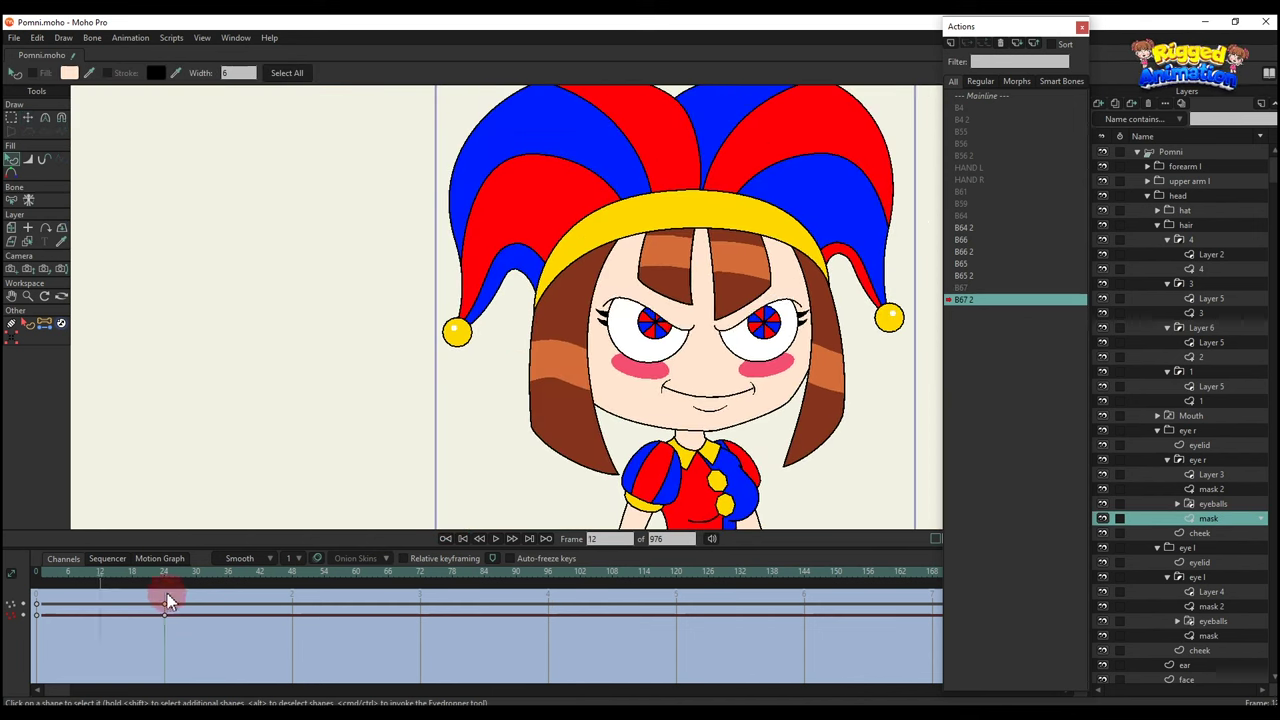
left_click(205, 597)
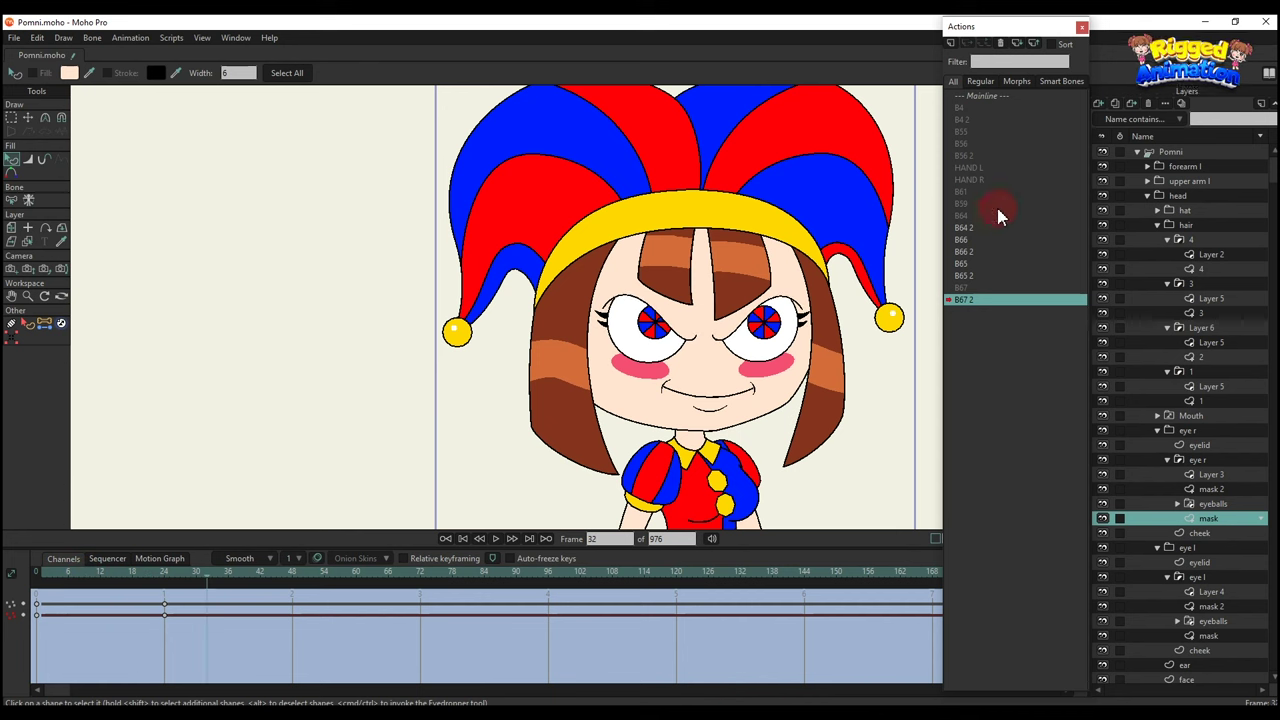
On the mainline Pomni layer, build a second blink control above the hat from a pin bone and four radiating bones.
left_click(968, 100)
left_click(1180, 155)
scroll(581, 337, "down", 5)
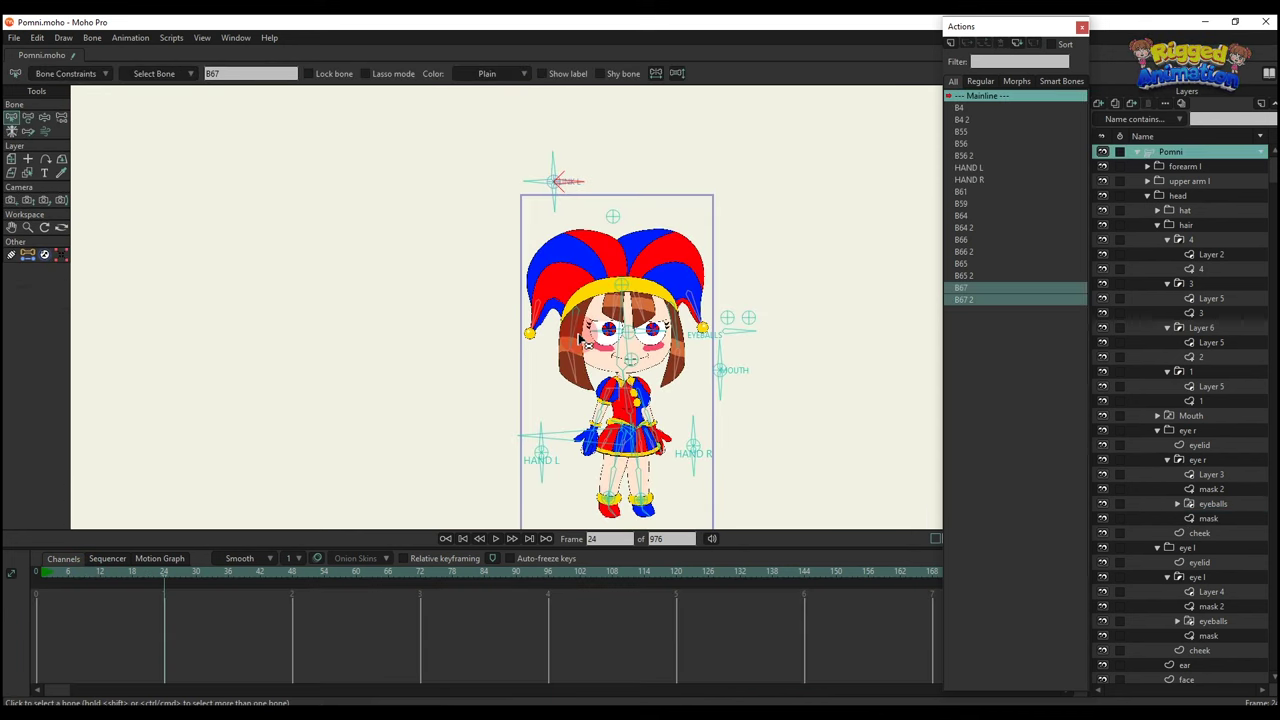
scroll(662, 155, "up", 5)
key("a")
left_click(703, 237)
left_click_drag(703, 237, 704, 177)
key("b")
left_click_drag(703, 237, 772, 239)
key("b")
left_click(704, 209, "shift")
left_click(705, 273, "shift")
Set the length of the new control's four radiating bones to 0.23.
key("t")
left_click_drag(284, 73, 337, 78)
type("23")
key("Return")
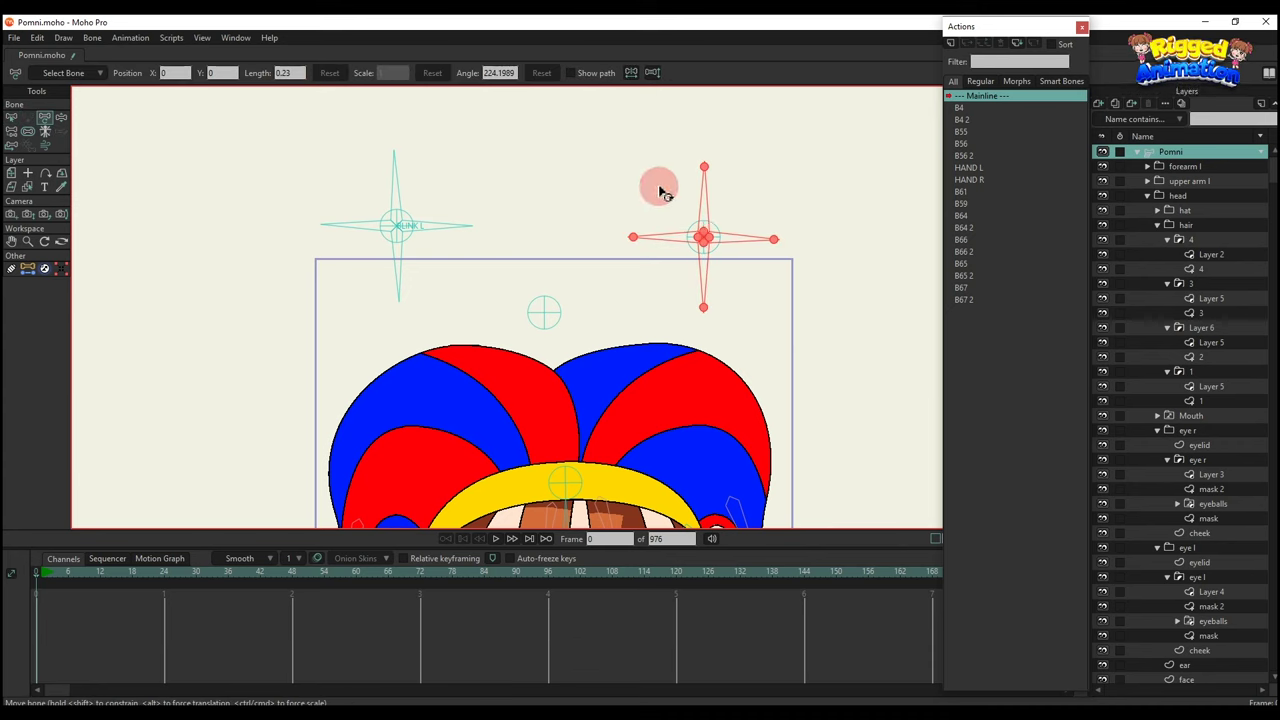
Name the new control's central pin bone BLINK R and show its label.
key("b")
left_click(714, 226)
left_click_drag(207, 73, 240, 73)
type("BLINK R")
key("Return")
left_click(560, 73)
Enable angle constraints on the four BLINK R radiating bones with a minimum of -45 and maximum of 45 degrees.
key("b")
left_click(704, 205)
left_click(674, 237, "shift")
left_click(740, 239, "shift")
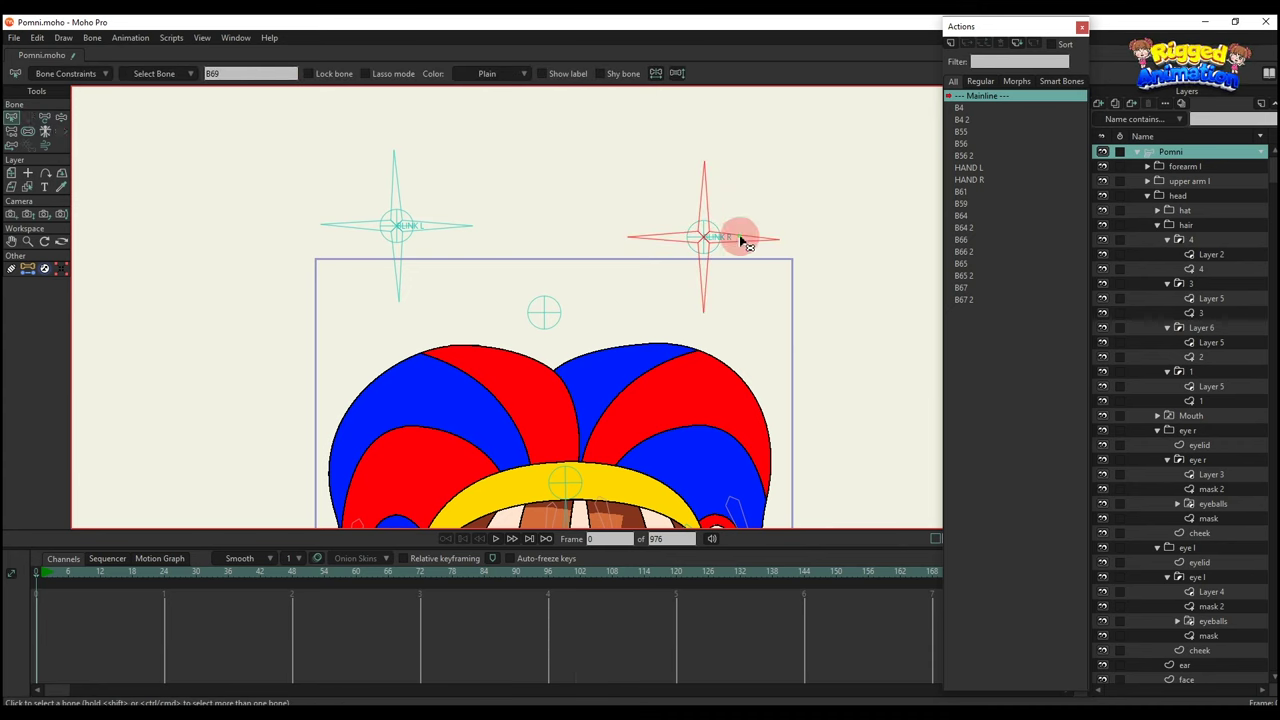
left_click(72, 74)
left_click(39, 93)
left_click_drag(116, 107, 139, 104)
type("45")
key("Tab")
type("45")
key("Return")
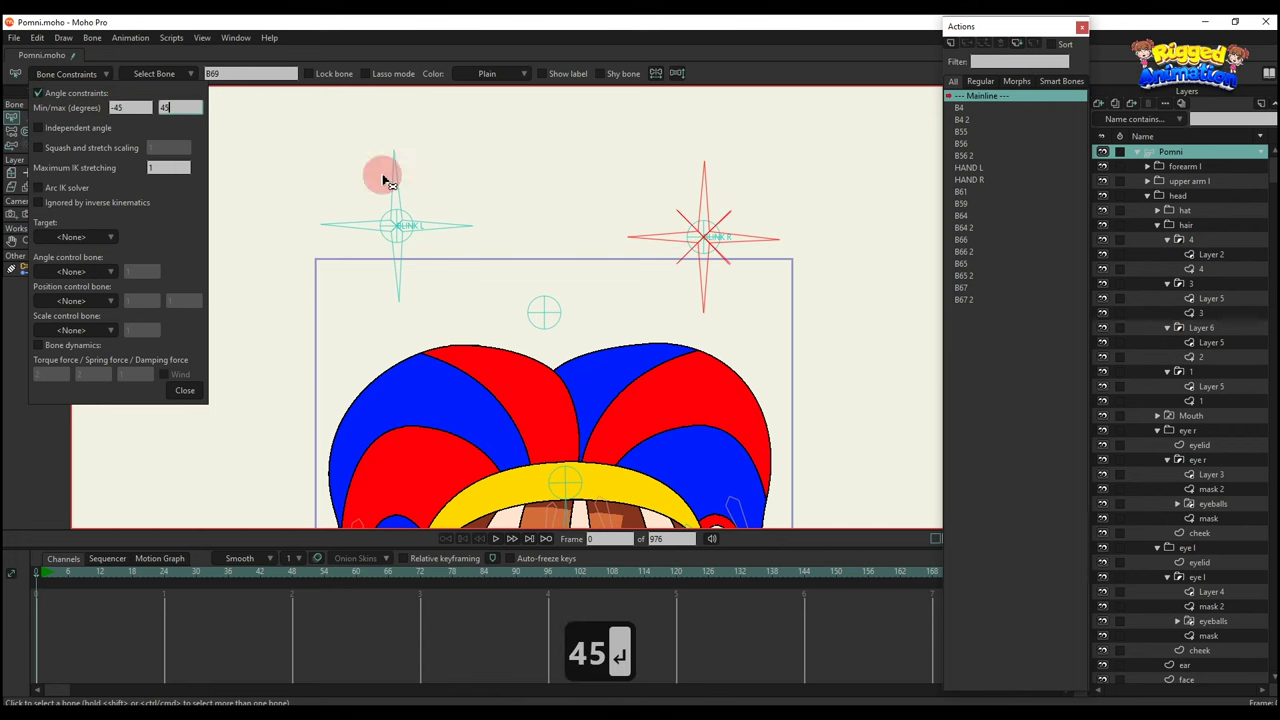
Accept the angle constraints and create a new action named B69 for the upward-pointing bone of the BLINK R control.
left_click(185, 390)
key("b")
left_click(748, 271)
scroll(748, 271, "down", 2)
scroll(750, 272, "up", 3)
key("t")
left_click(694, 189)
left_click(950, 43)
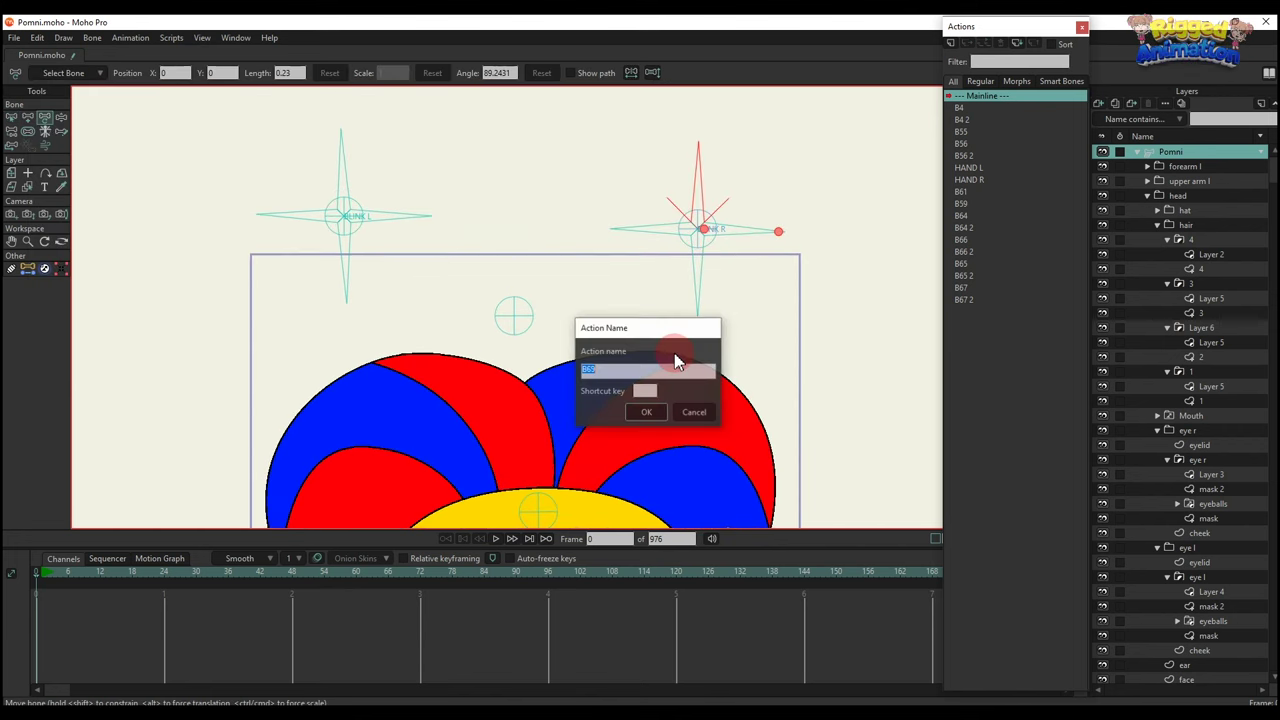
left_click(649, 408)
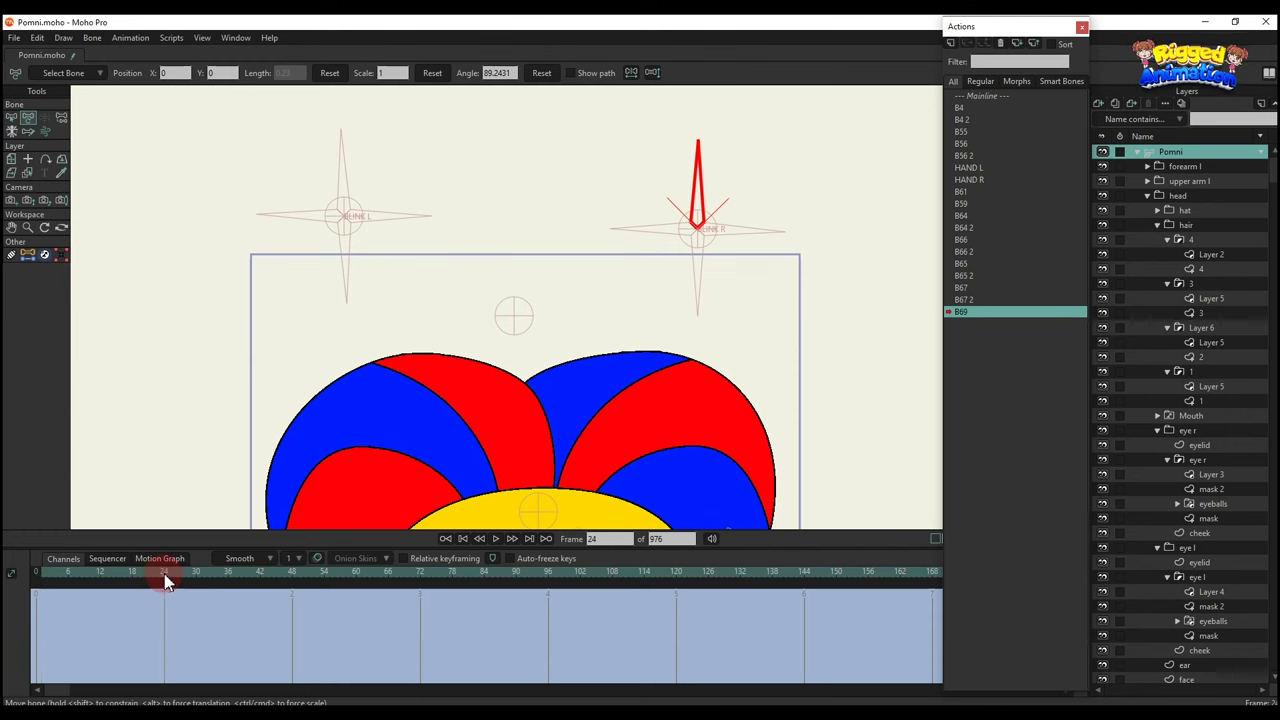
At frame 24 of action B69, rotate the upward BLINK R bone counterclockwise to its angle limit.
scroll(487, 370, "down", 2)
left_click_drag(626, 319, 663, 140)
scroll(675, 157, "down", 1)
scroll(655, 137, "up", 1)
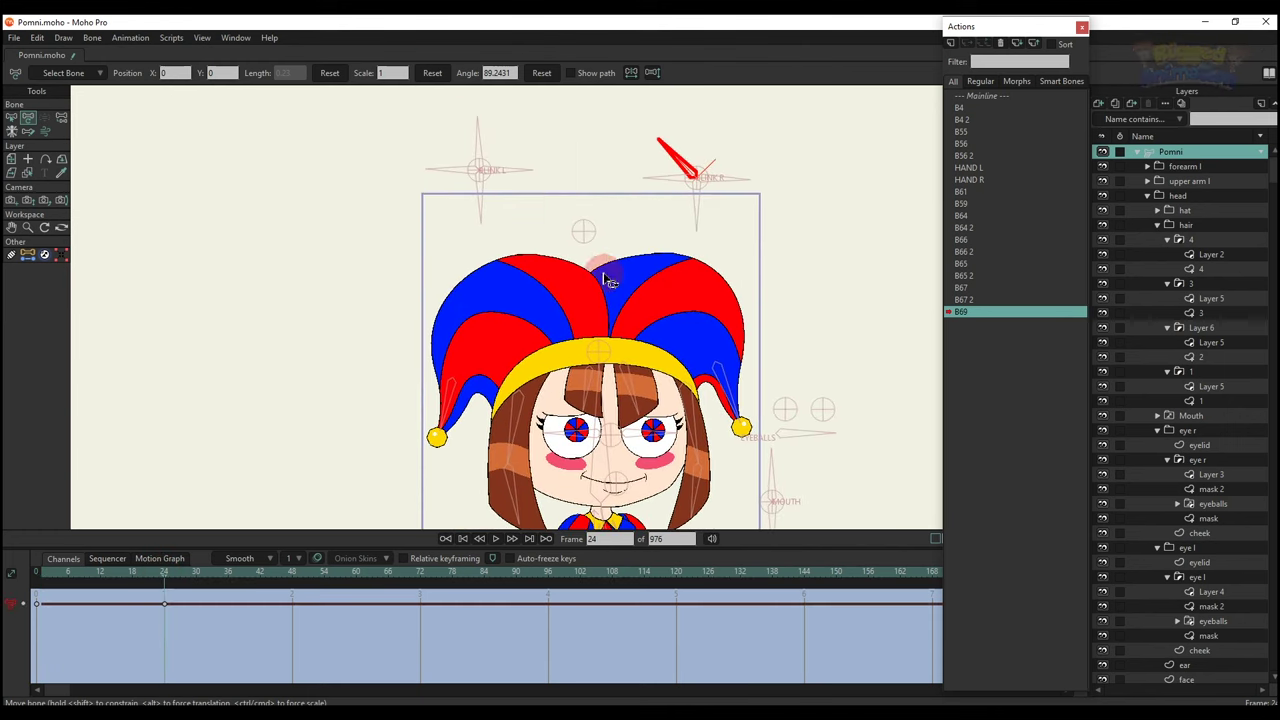
Select the eyelid layer of eye l and raise the eyelid to a Y position of about 0.66 at frame 24.
scroll(603, 370, "up", 2)
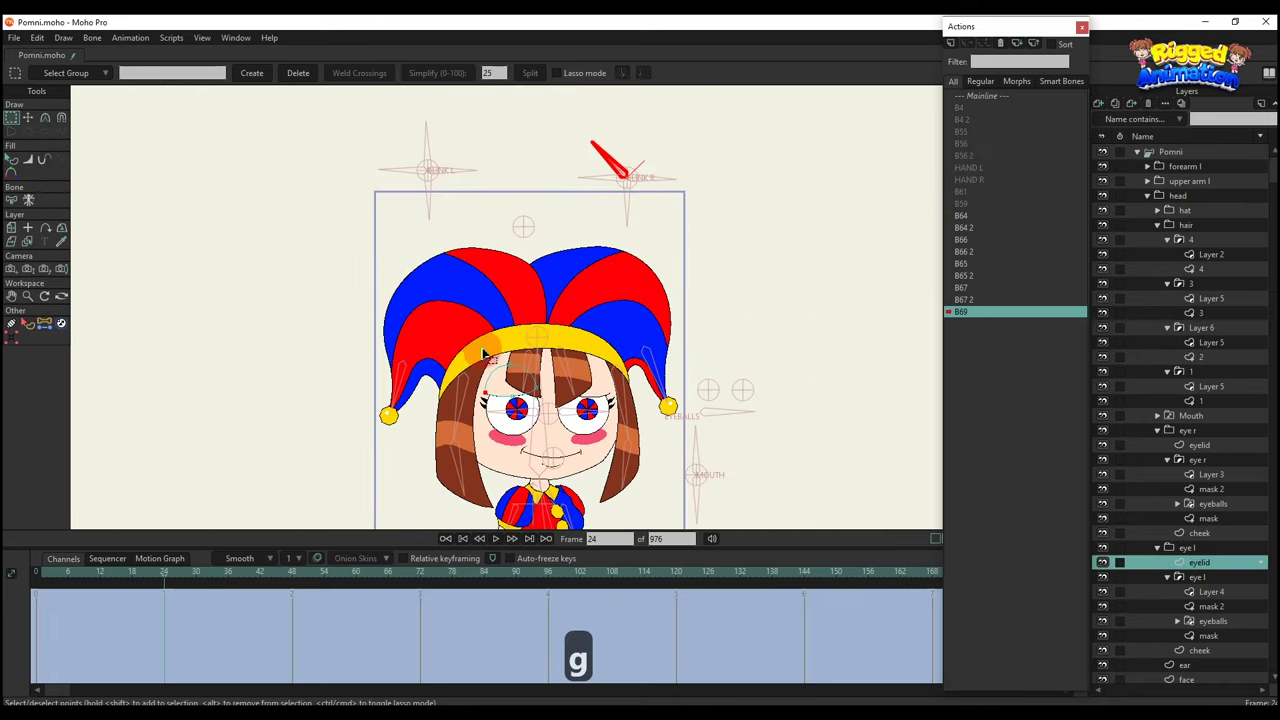
scroll(557, 413, "up", 2)
key("t")
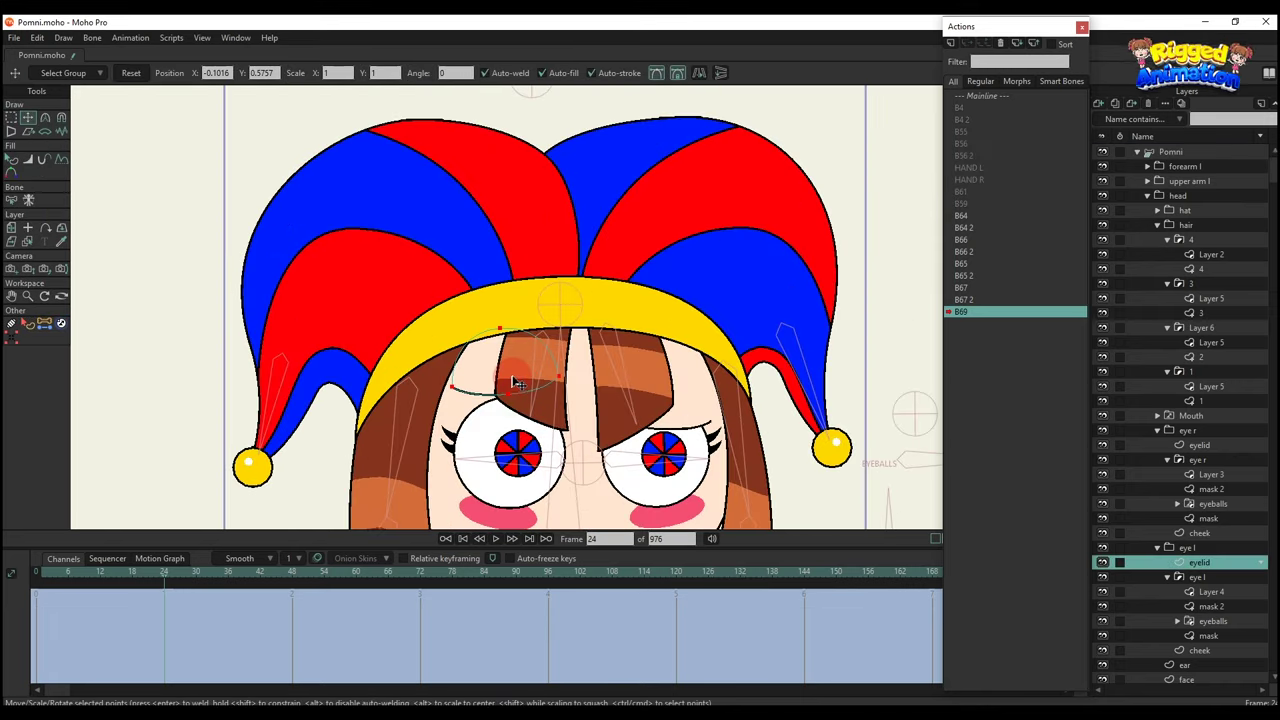
left_click_drag(517, 383, 548, 393)
scroll(548, 393, "up", 2)
Copy the eye l eyelid's frame 24 keyframes and paste them onto the eye r eyelid layer.
left_click(167, 602)
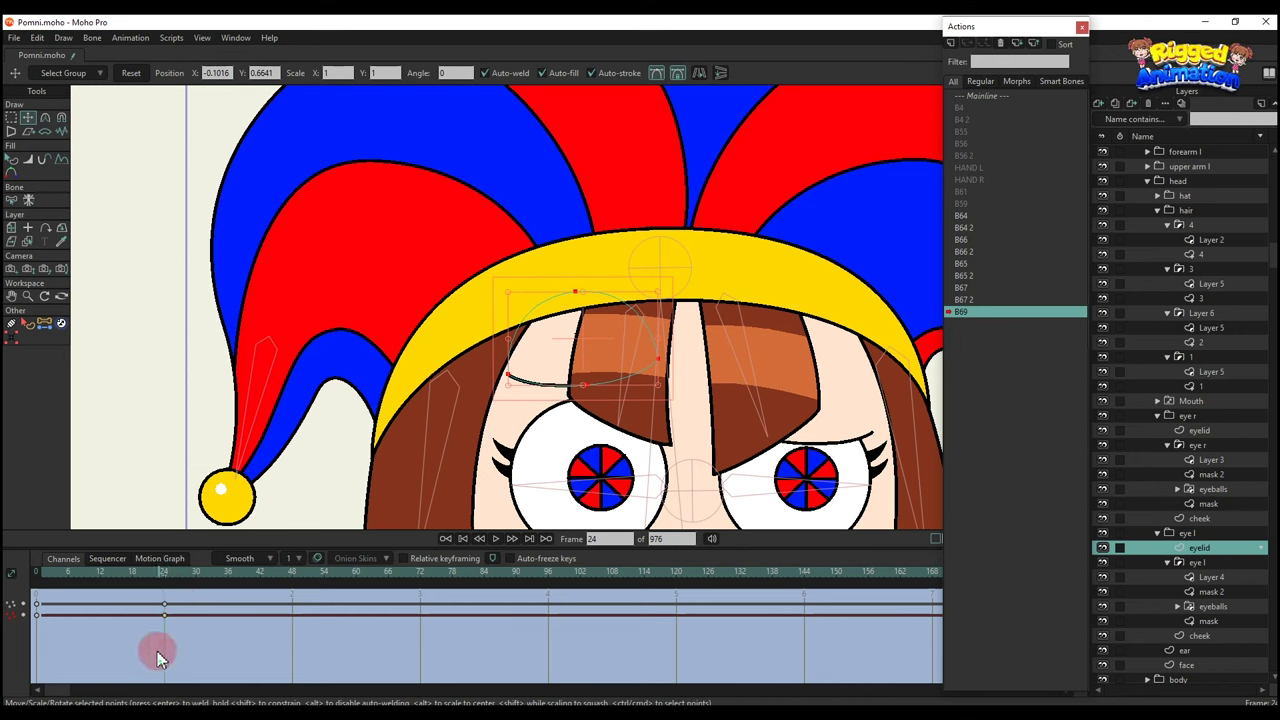
key("ctrl+c")
scroll(727, 400, "down", 2)
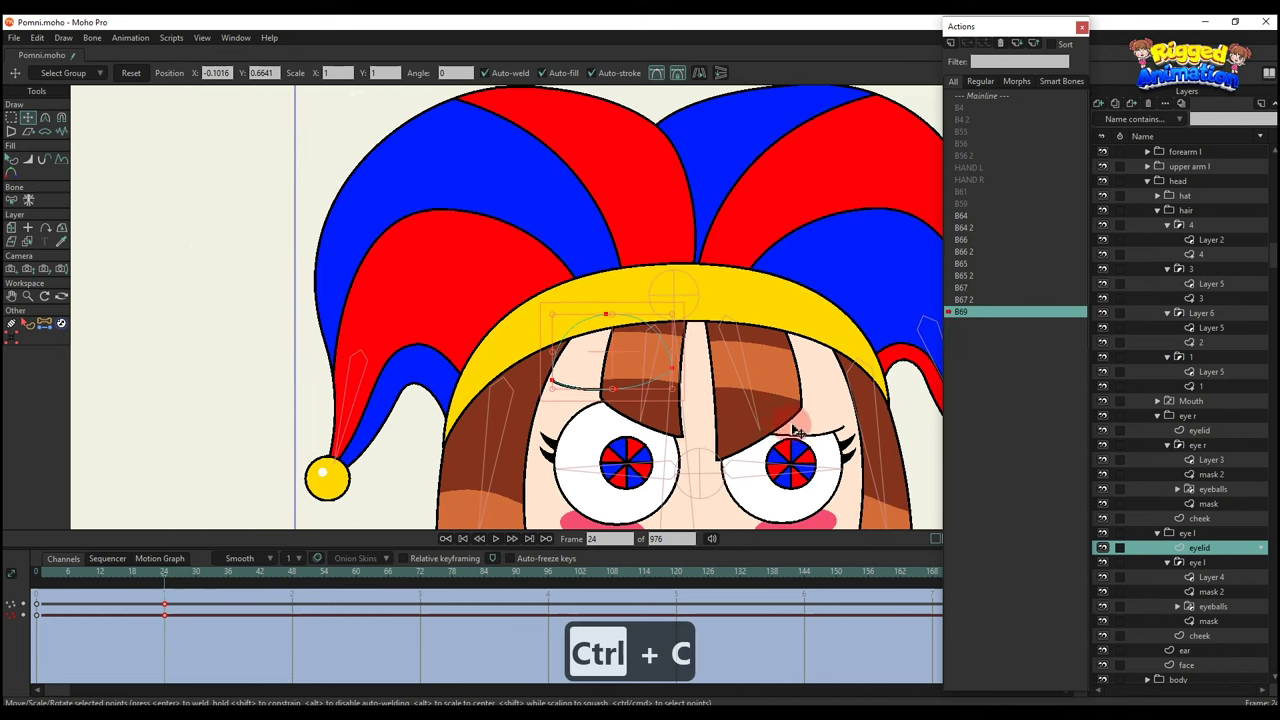
right_click(803, 433, "alt")
key("ctrl+v")
key("q")
scroll(806, 432, "down", 3)
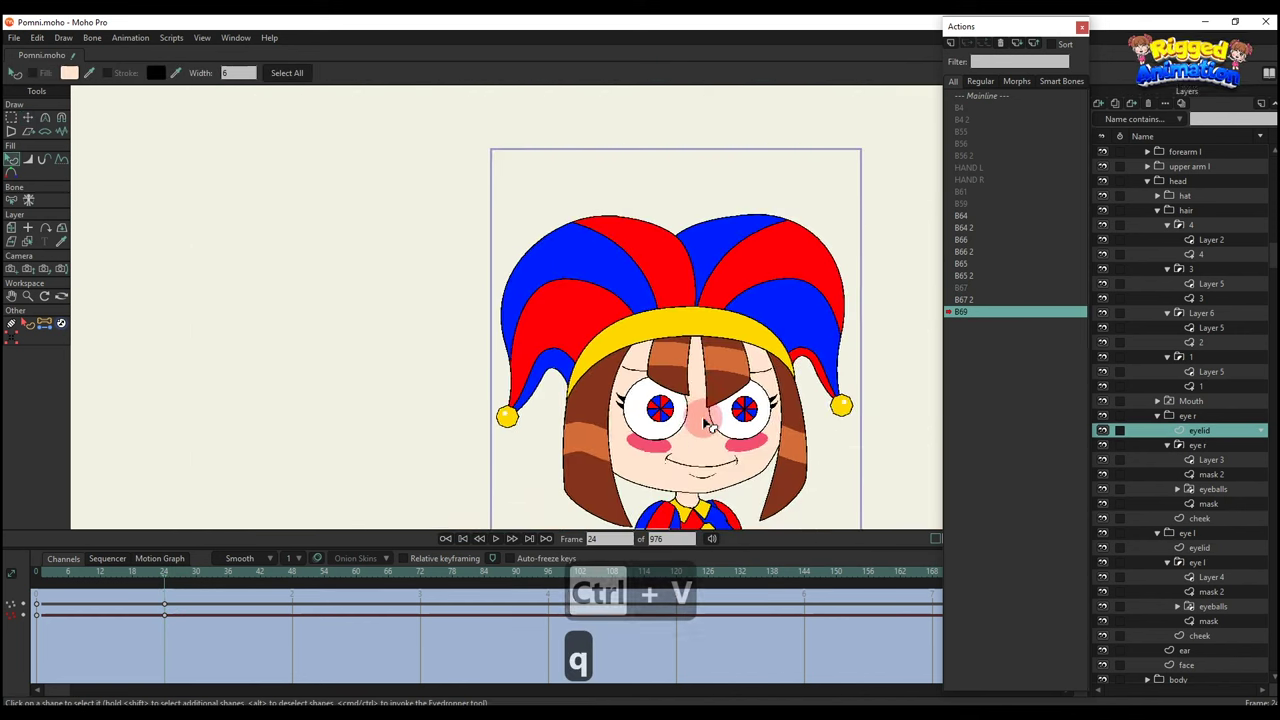
Place the eye r layer's origin at the eye's centre and stretch the layer vertically to a Y scale of about 1.26.
left_click(1199, 446)
left_click(1167, 444)
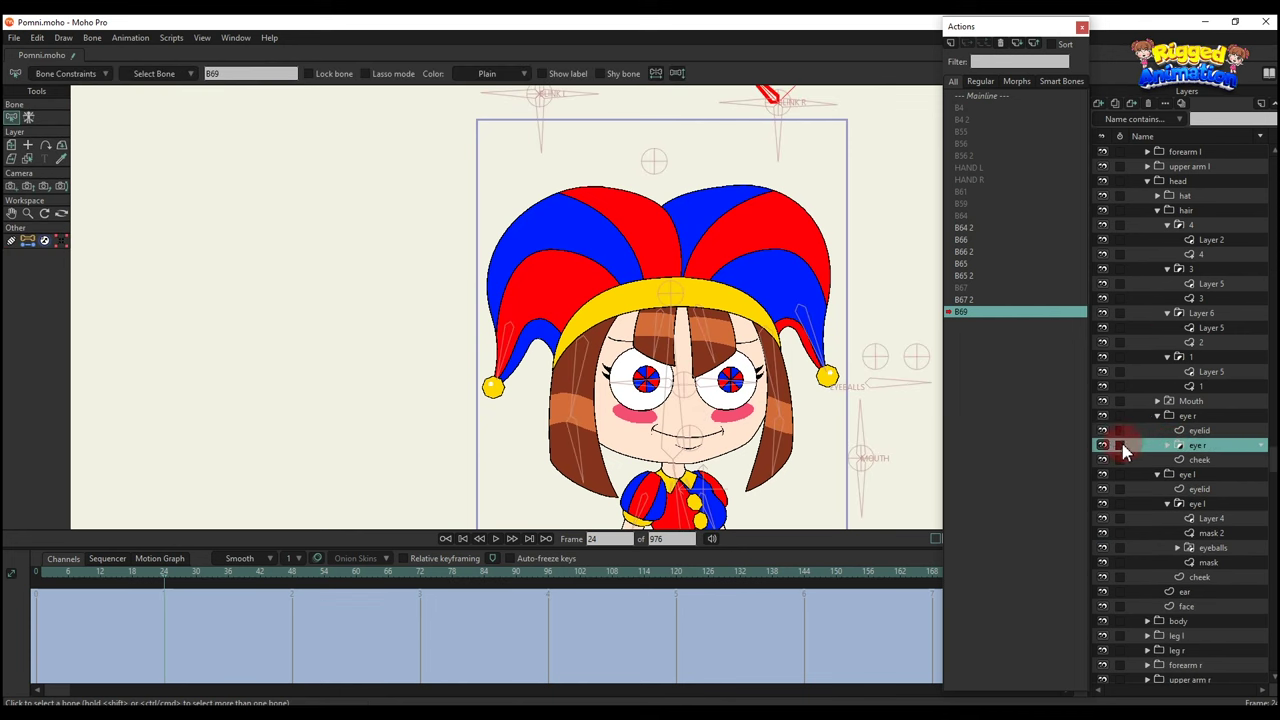
scroll(728, 378, "up", 3)
key("o")
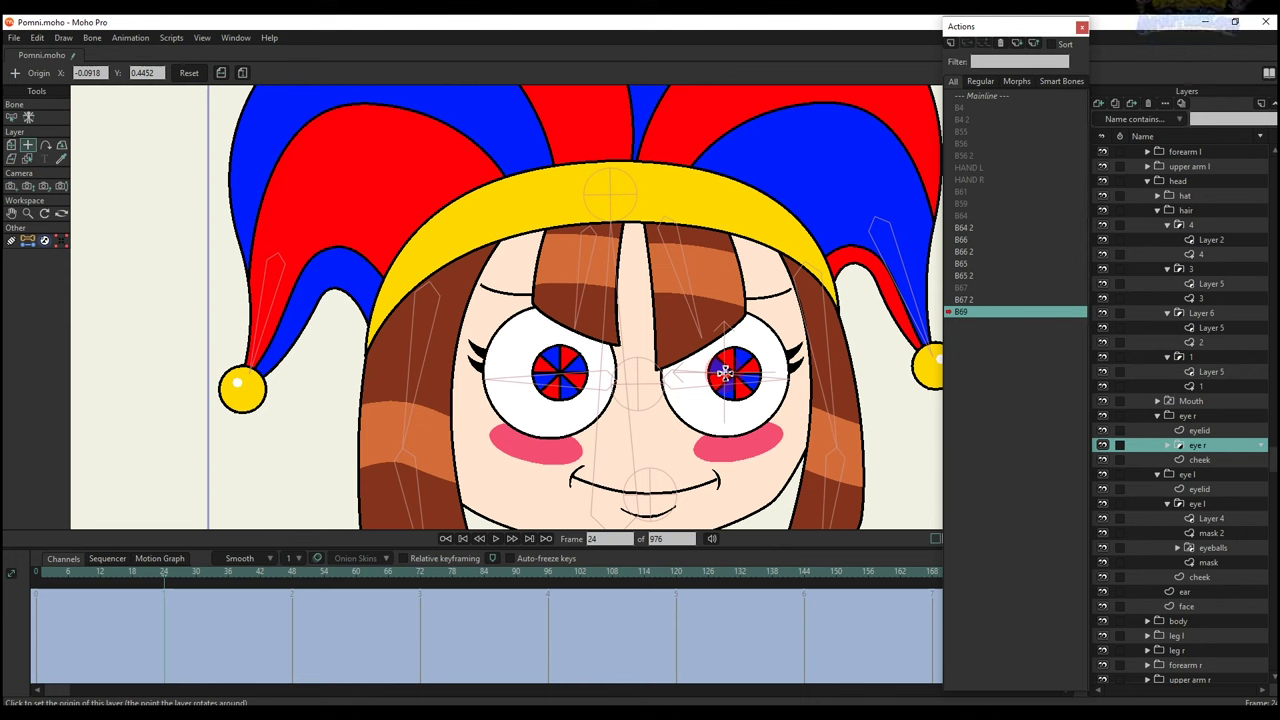
key("m")
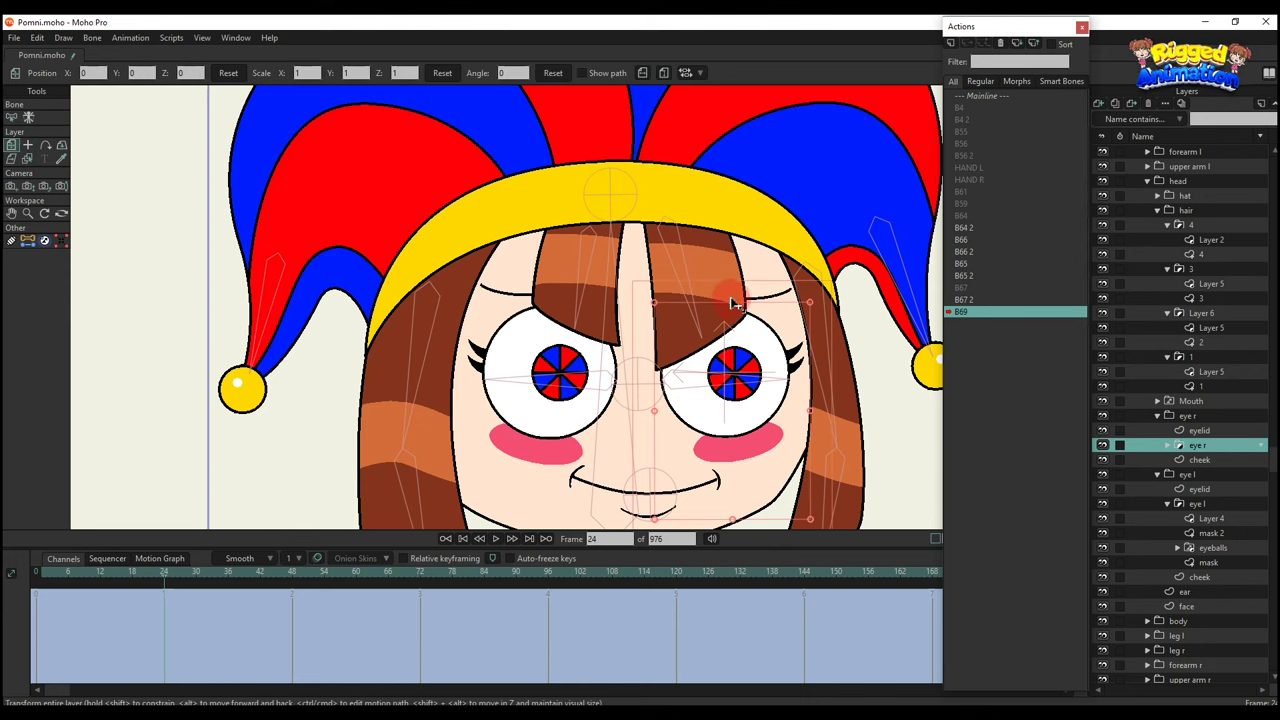
left_click_drag(735, 303, 731, 286)
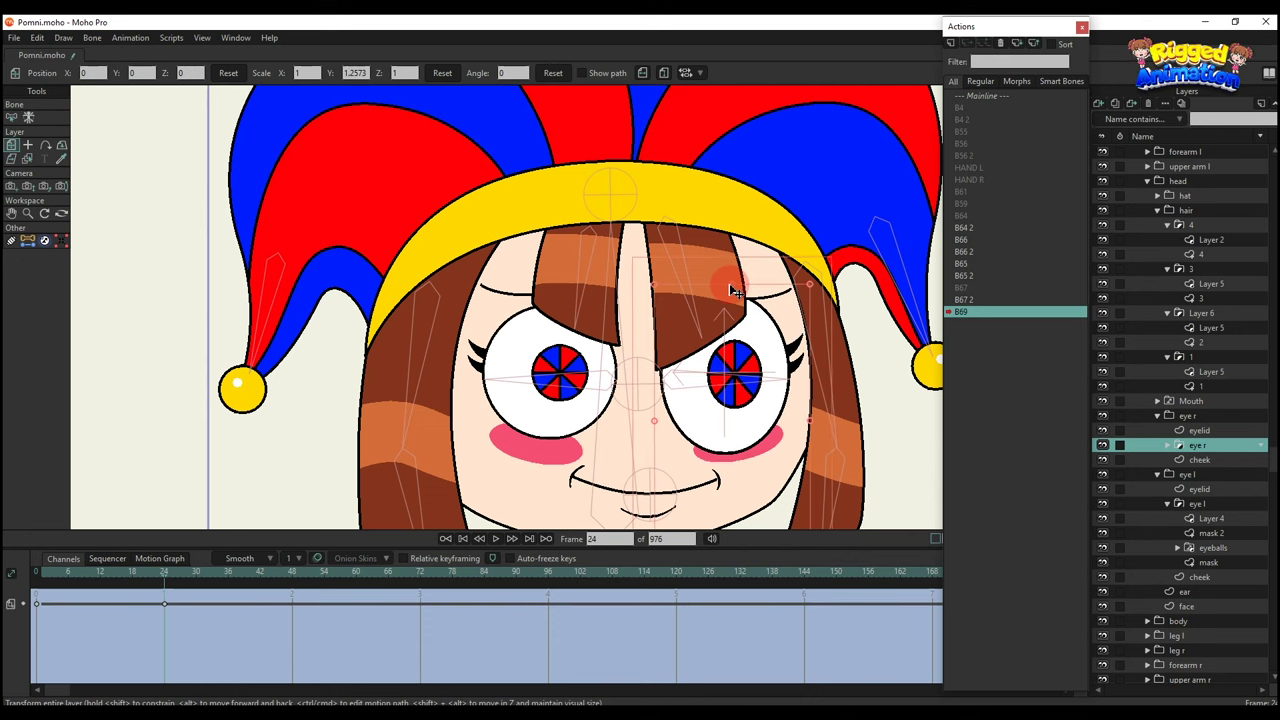
Check the eye opening between frames 0 and 24 and widen the eye r layer slightly.
scroll(732, 312, "down", 2)
left_click_drag(48, 578, 165, 621)
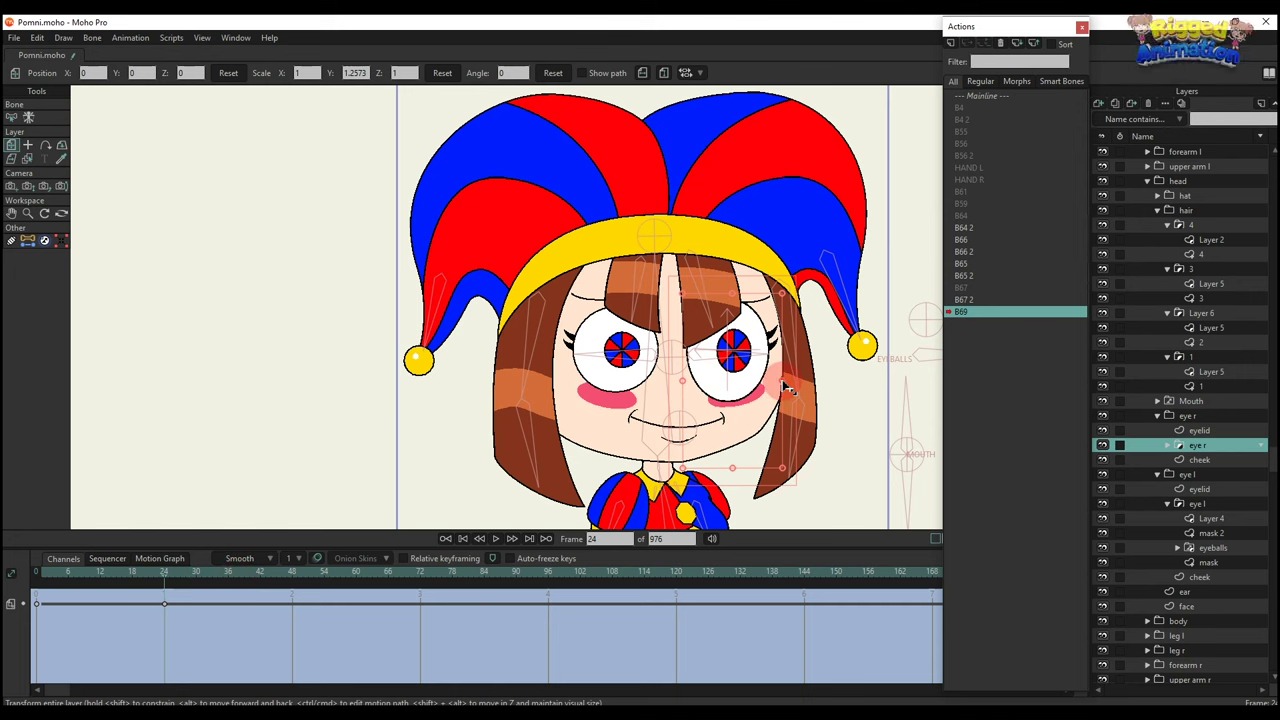
left_click_drag(787, 381, 788, 381)
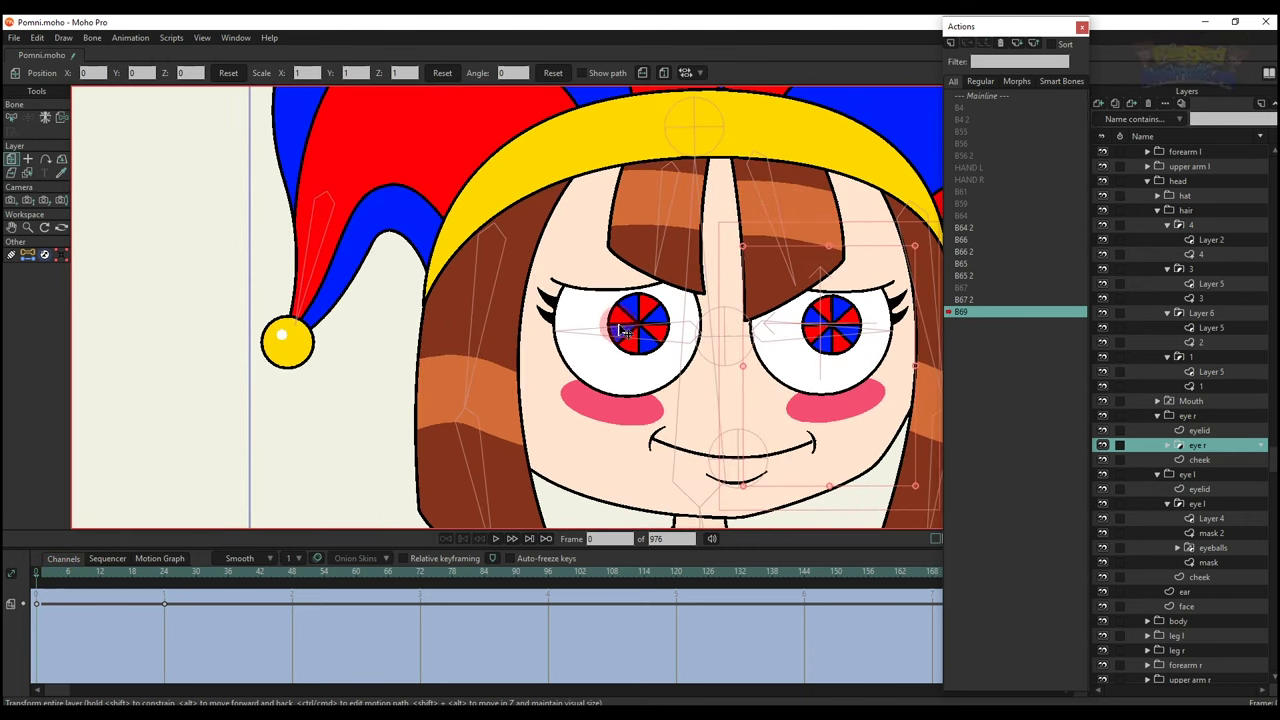
Centre the eye l layer's origin on the eye and paste eye r's frame 24 scale keyframe onto it at frame 24.
key("o")
left_click(1200, 505)
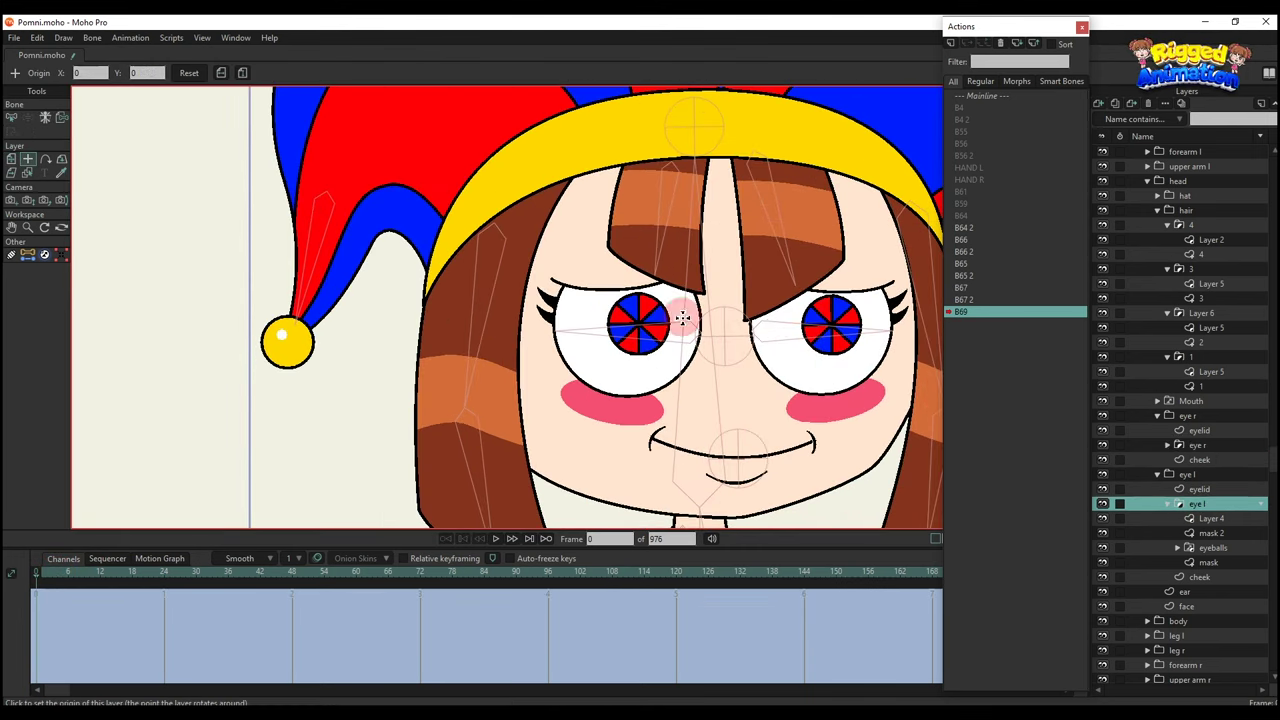
left_click(1197, 446)
left_click_drag(208, 645, 145, 565)
key("ctrl+c")
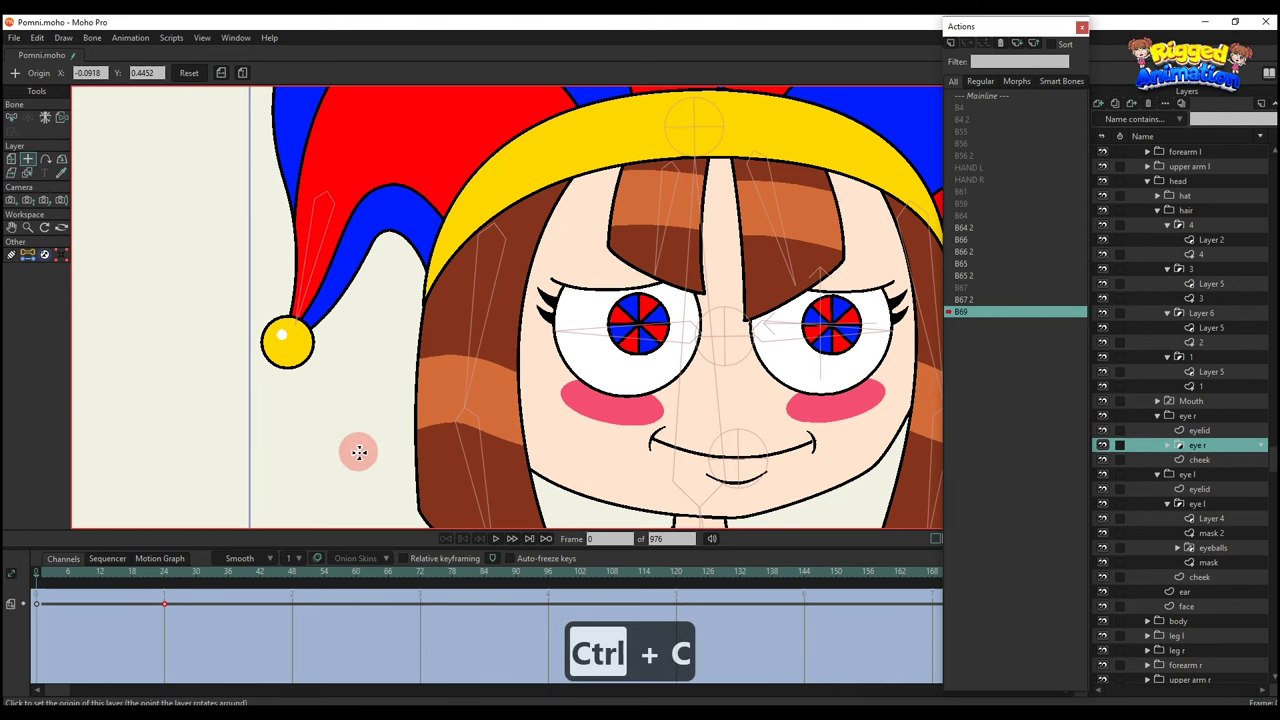
left_click(66, 655)
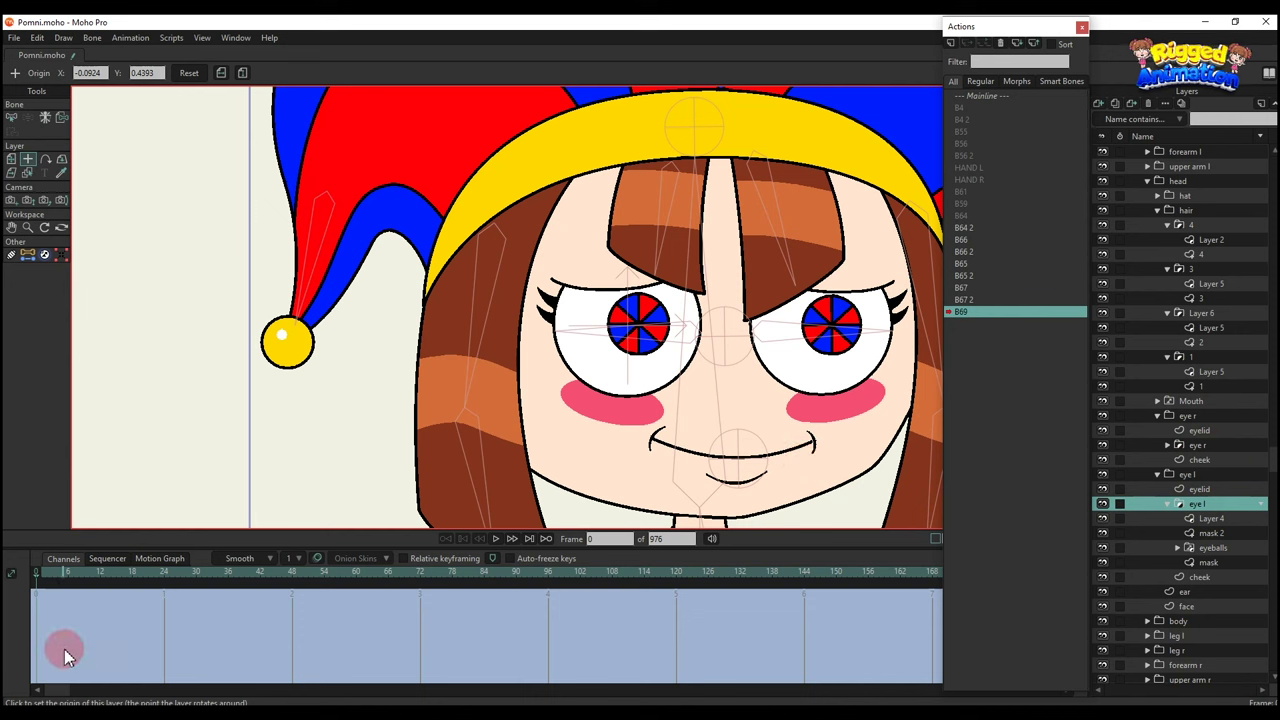
left_click(165, 580)
key("ctrl+v")
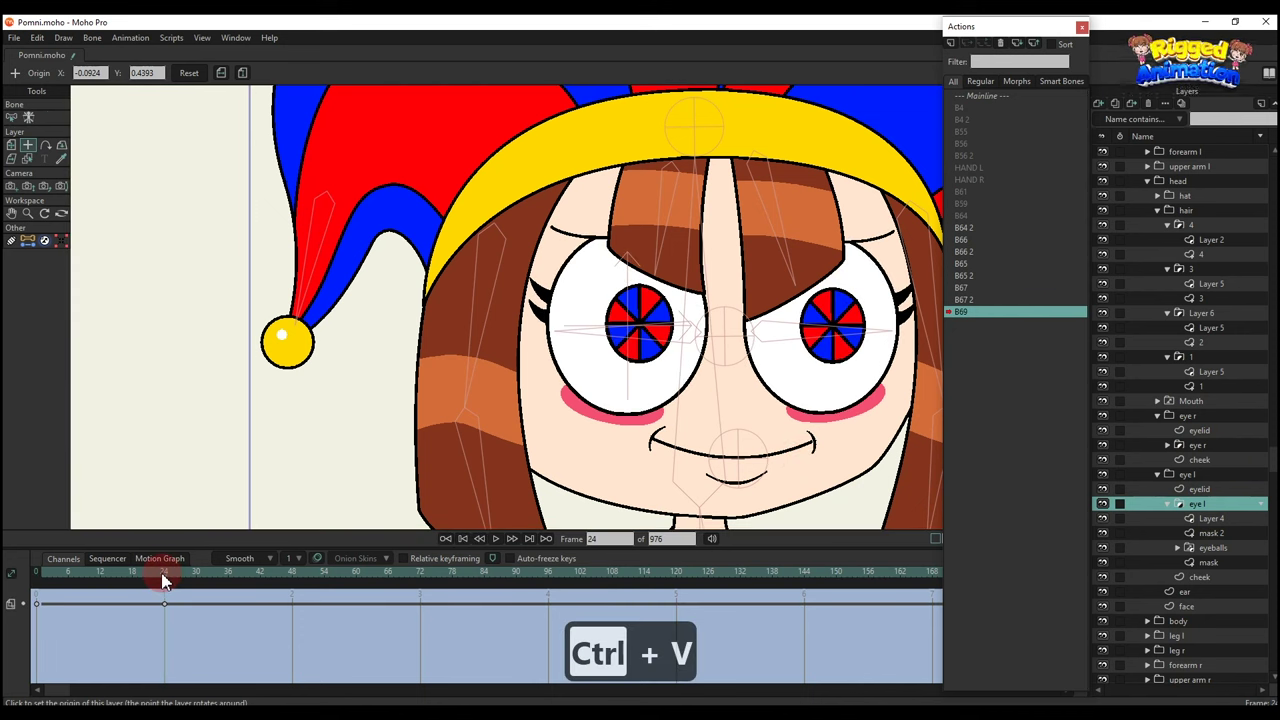
scroll(594, 322, "down", 1)
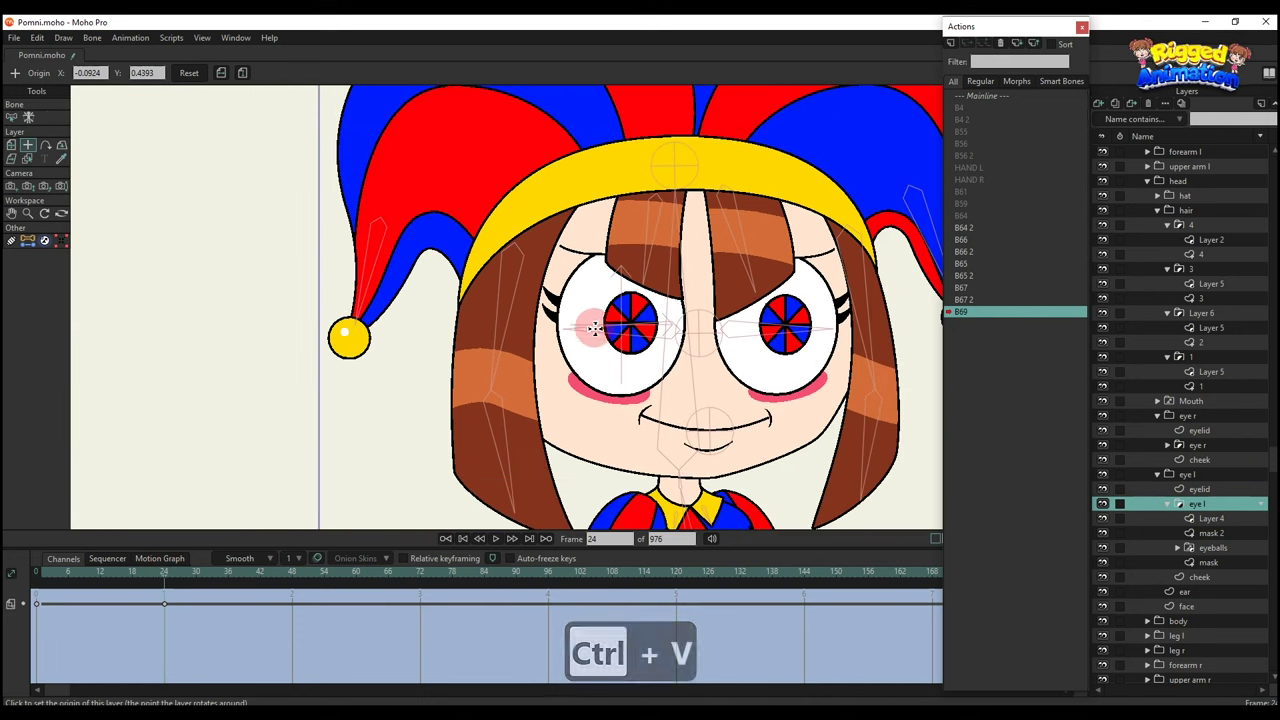
Check the widening of both eyes and raise the eye l eyelid further to a Y position of about 0.68.
left_click(55, 577)
left_click_drag(65, 576, 162, 596)
left_click(641, 241)
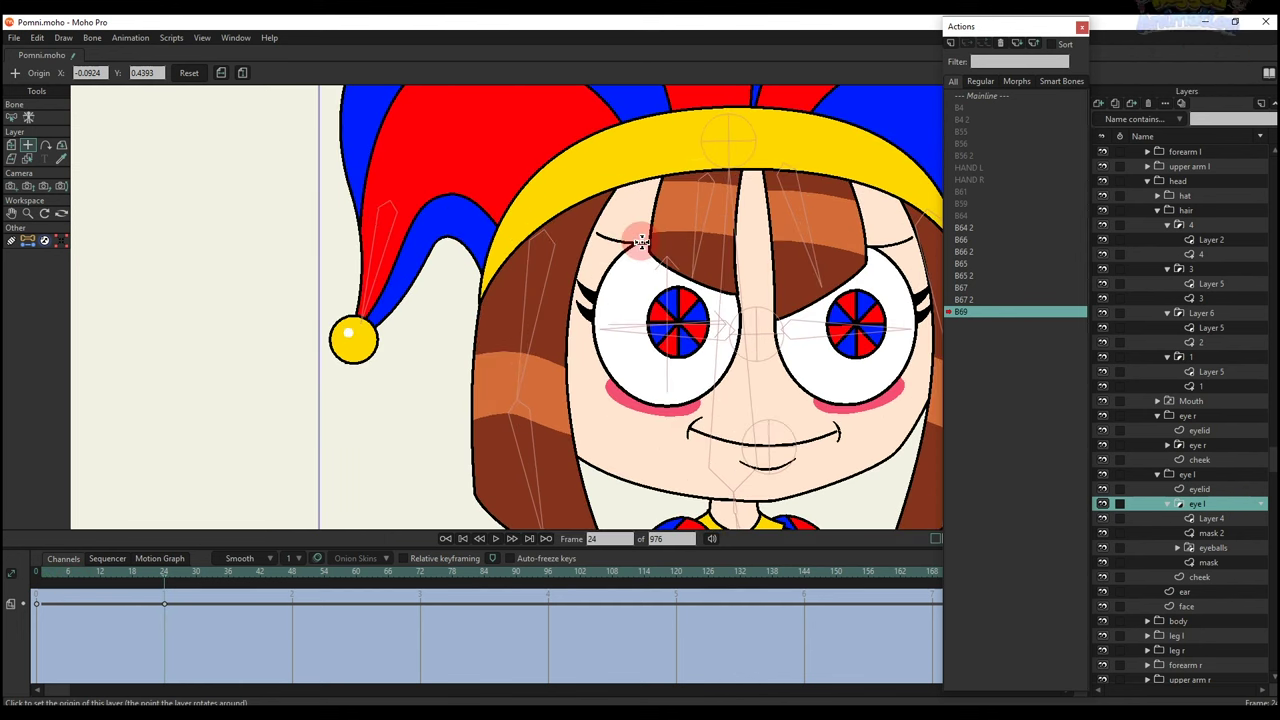
right_click(640, 229, "alt")
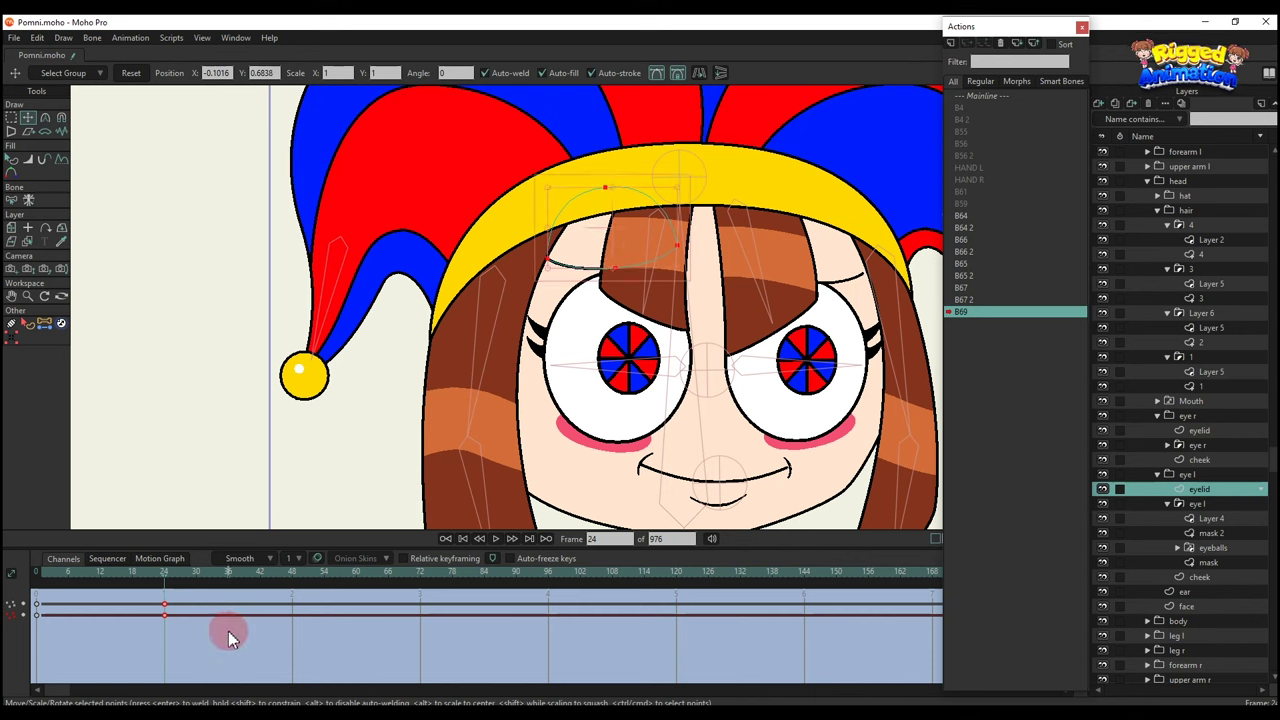
Copy the raised eye l eyelid's frame 24 keyframes to the eye r eyelid and preview the motion up to frame 24.
key("ctrl+c")
right_click(855, 278, "alt")
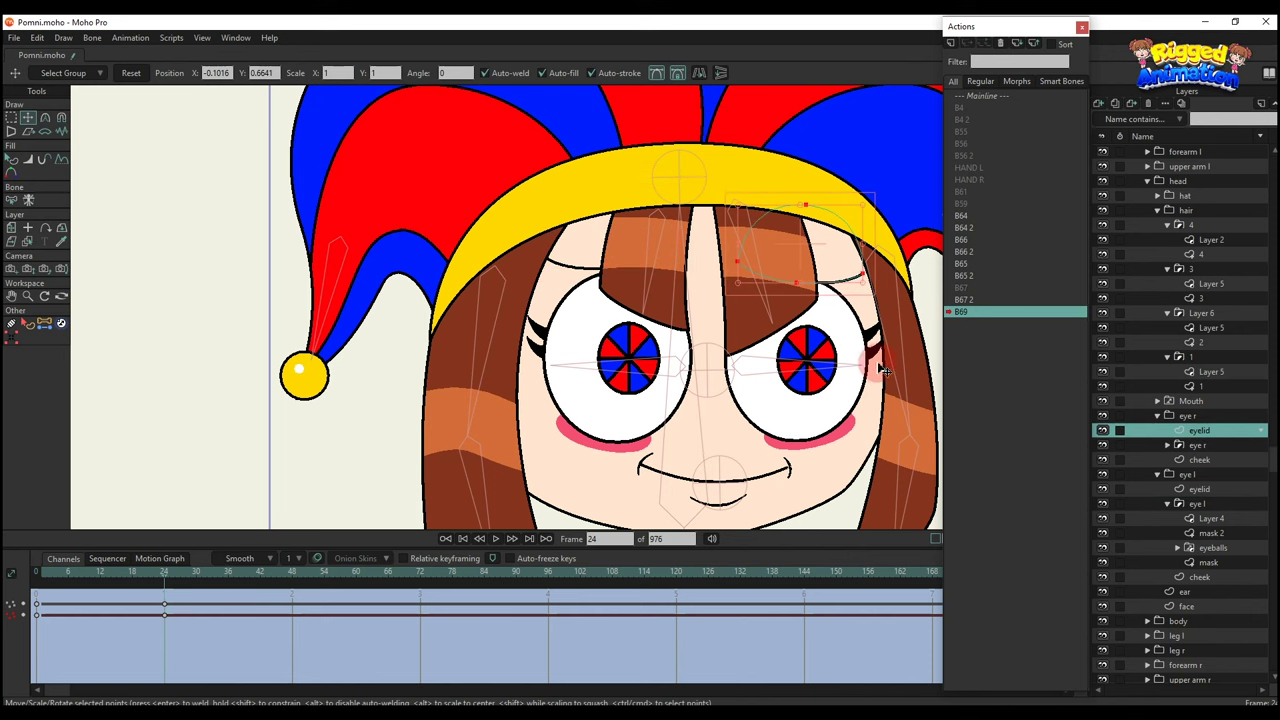
key("ctrl+v")
key("q")
scroll(742, 350, "down", 5)
left_click_drag(69, 580, 163, 613)
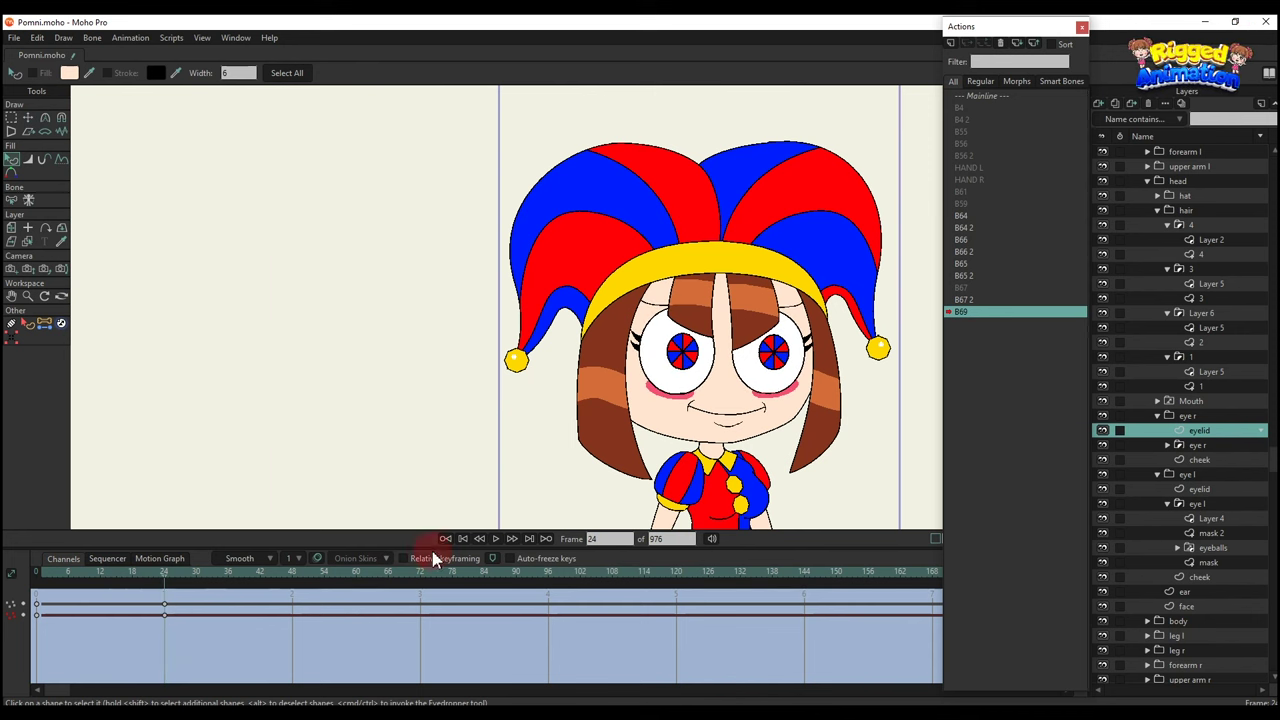
Set the origin of eye r's eyeballs layer at the pupil's centre and scale the layer down uniformly to about 0.27.
left_click(1177, 445)
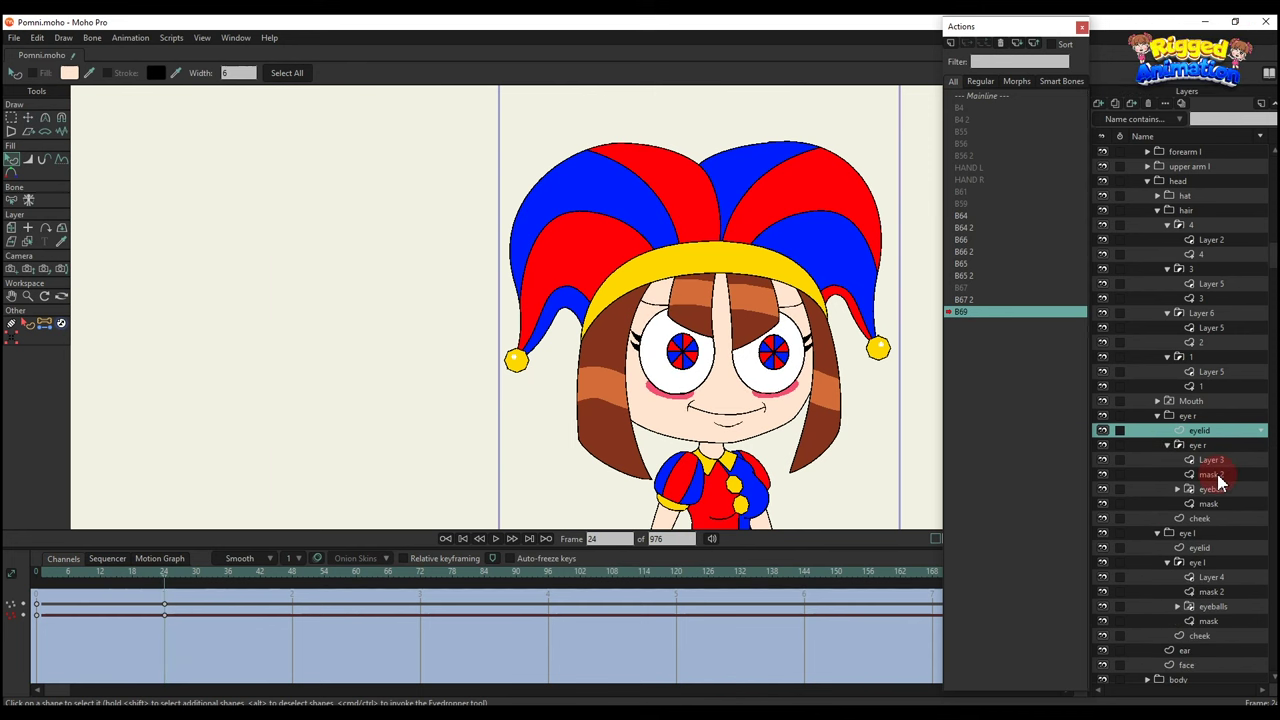
left_click(1212, 489)
scroll(815, 343, "up", 8)
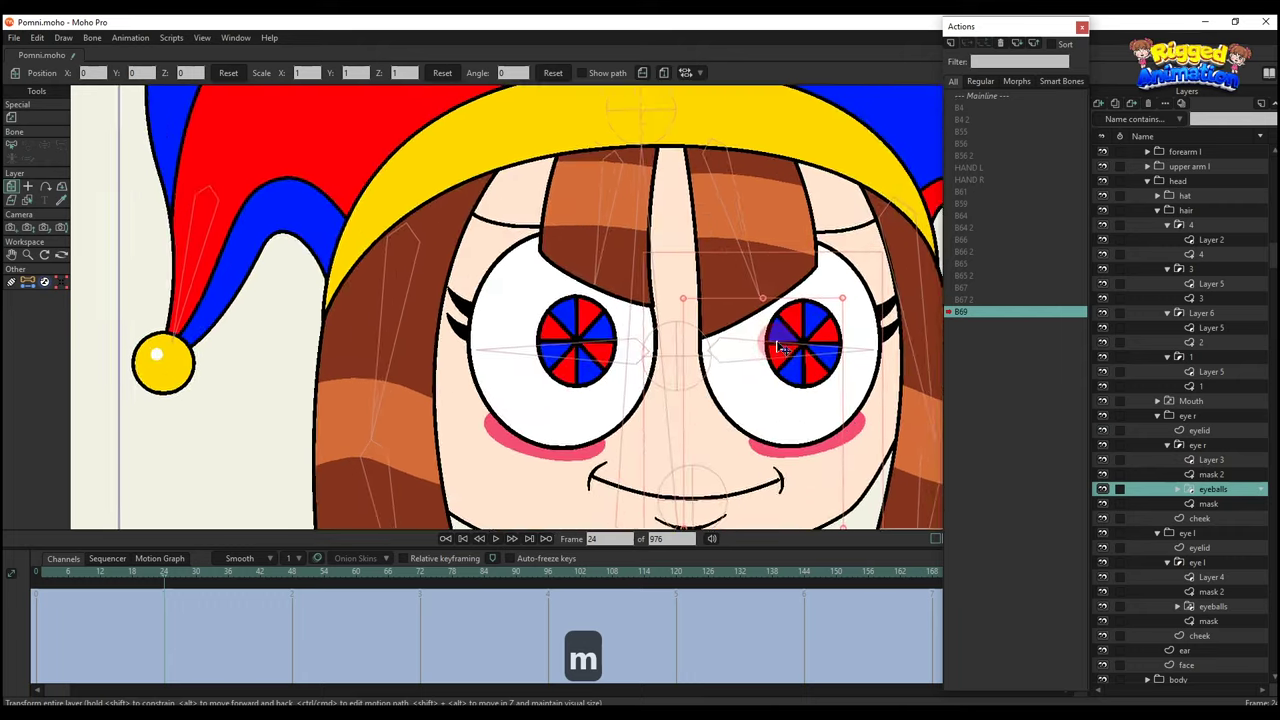
key("o")
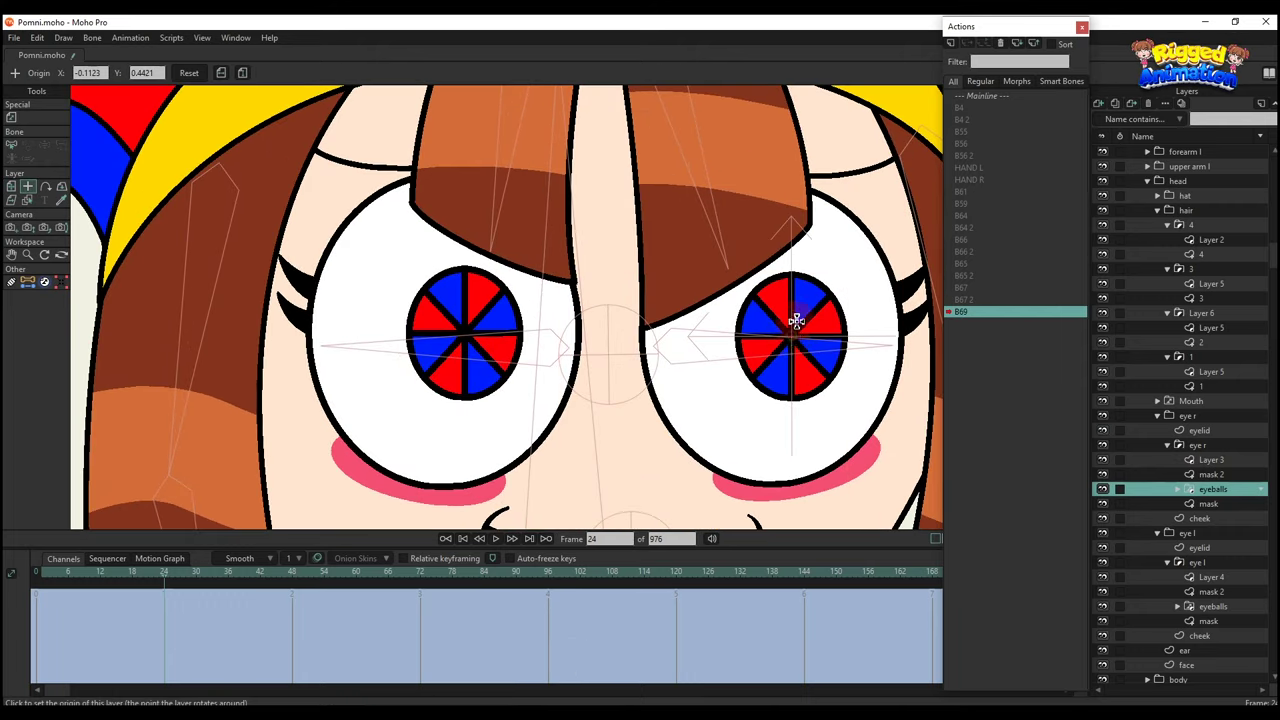
scroll(792, 337, "down", 3)
key("m")
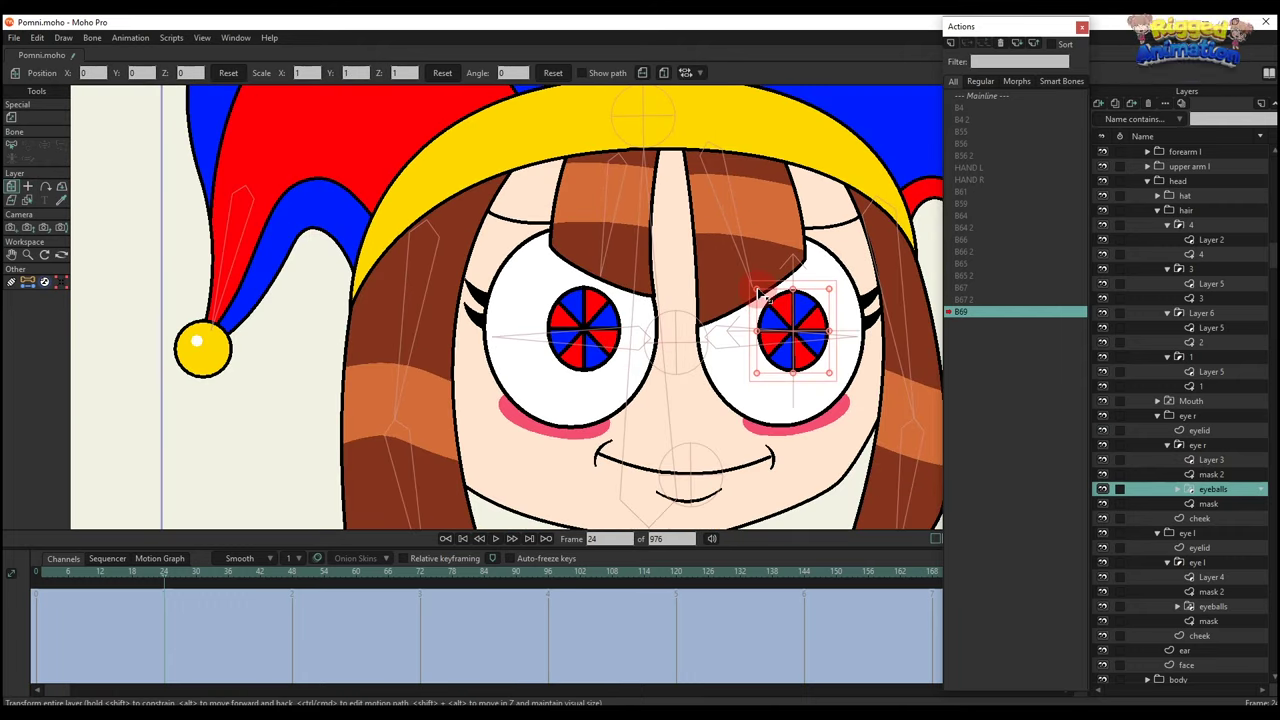
left_click_drag(769, 299, 817, 351)
scroll(808, 326, "down", 1)
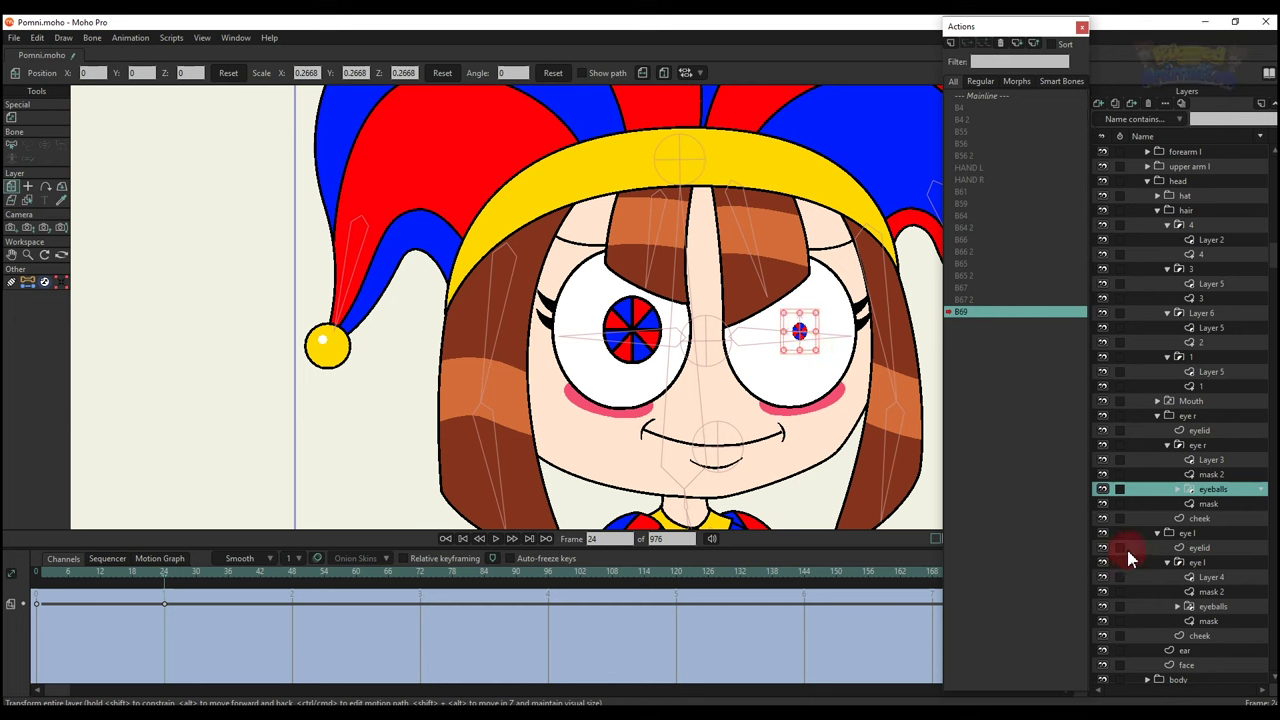
Centre the origin of eye l's eyeballs layer on its pupil and shrink the layer uniformly to a scale of about 0.27.
left_click(1213, 606)
scroll(594, 320, "up", 2)
key("0")
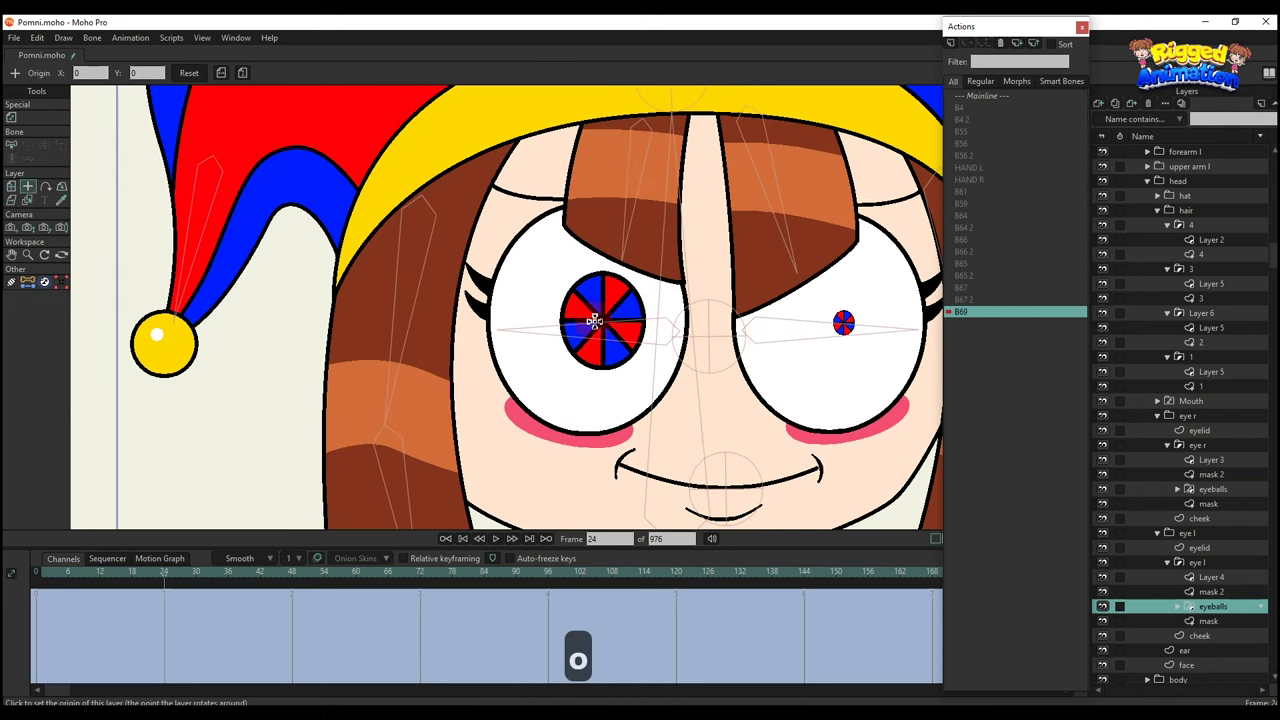
key("m")
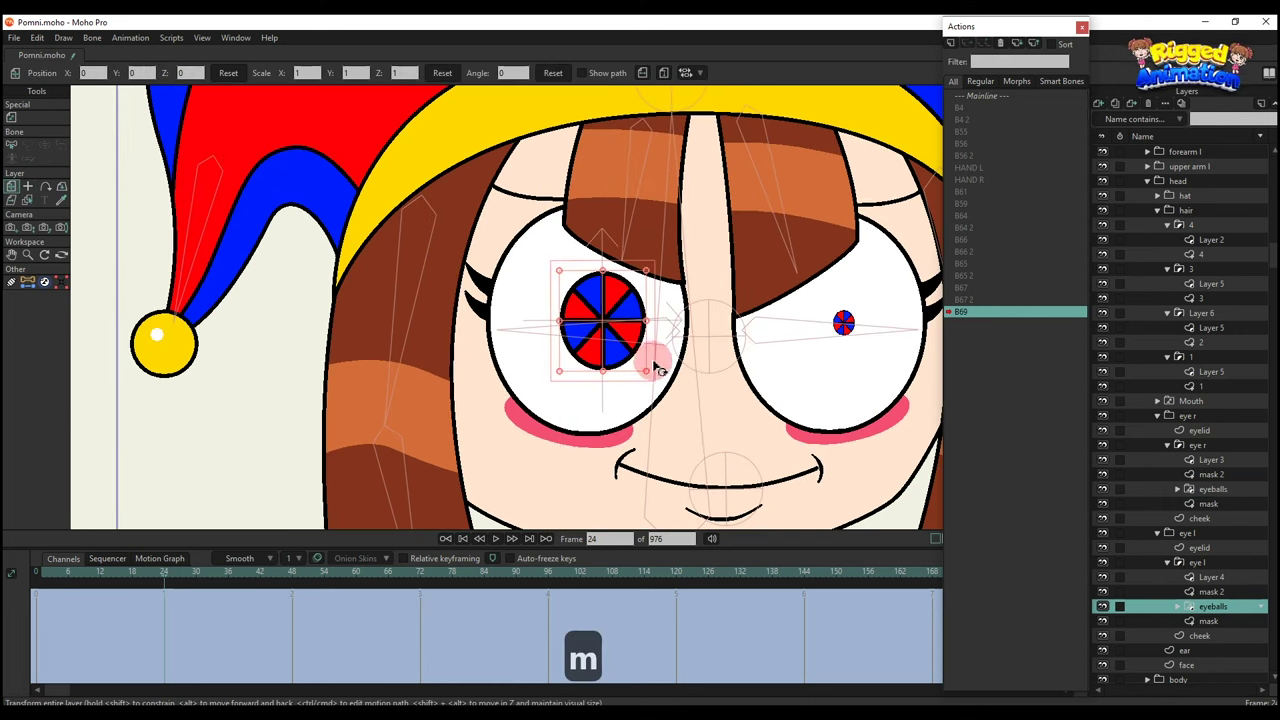
left_click_drag(648, 372, 614, 344)
scroll(614, 344, "down", 2)
scroll(1172, 188, "up", 1)
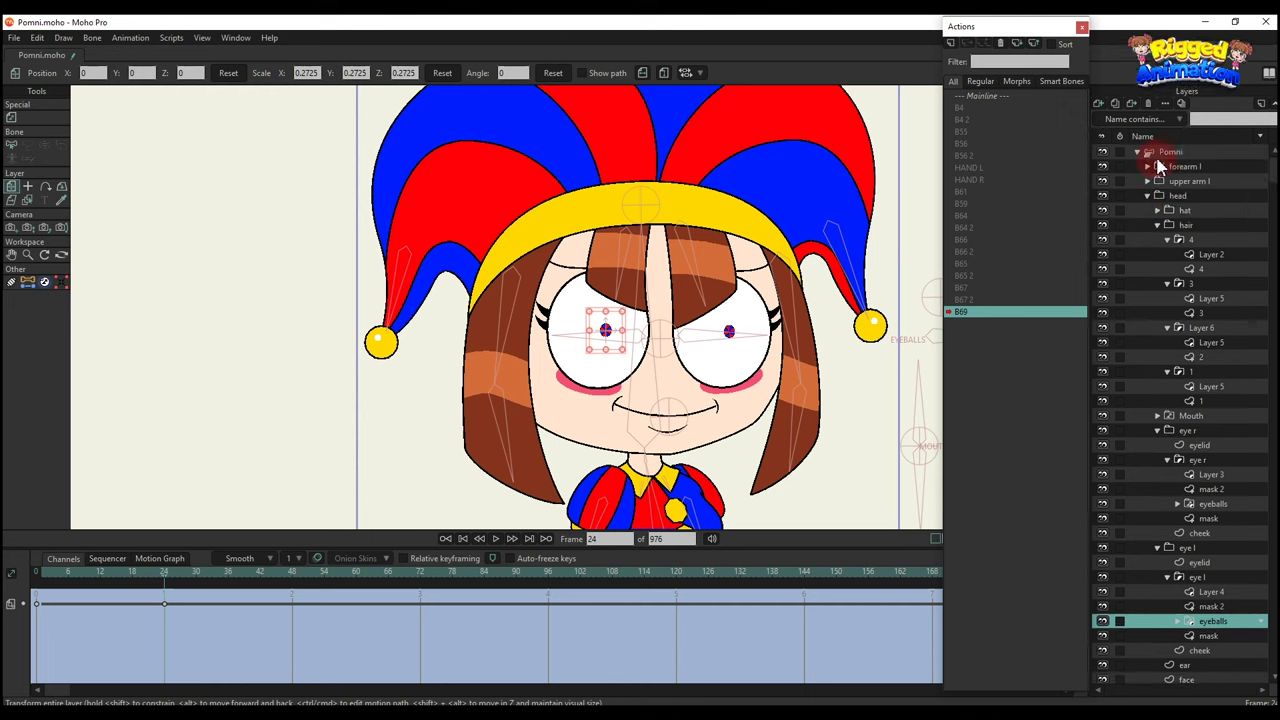
Preview action B69 from the start to frame 24 with the Pomni bone layer selected.
left_click(1166, 153)
scroll(757, 300, "down", 4)
left_click_drag(52, 582, 166, 593)
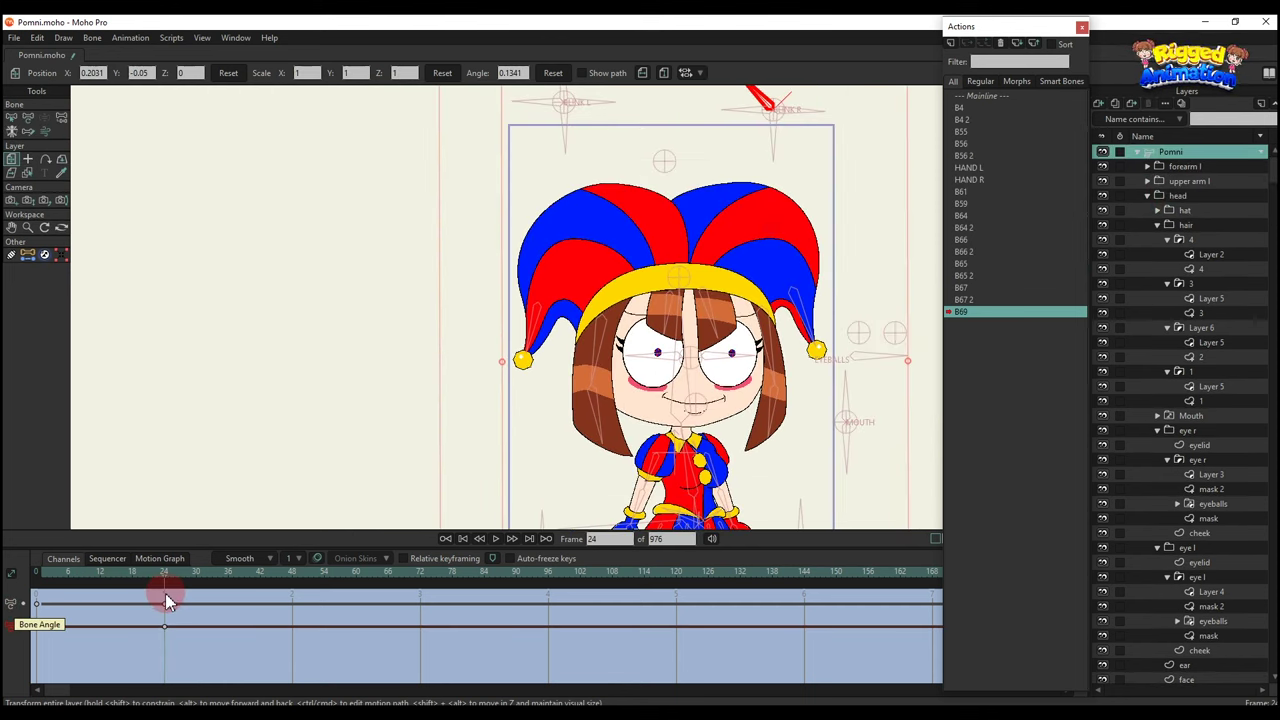
scroll(500, 410, "down", 2)
Test action B69 on the mainline by rotating the BLINK R bone counter-clockwise, and remove the test rotation.
left_click(990, 96)
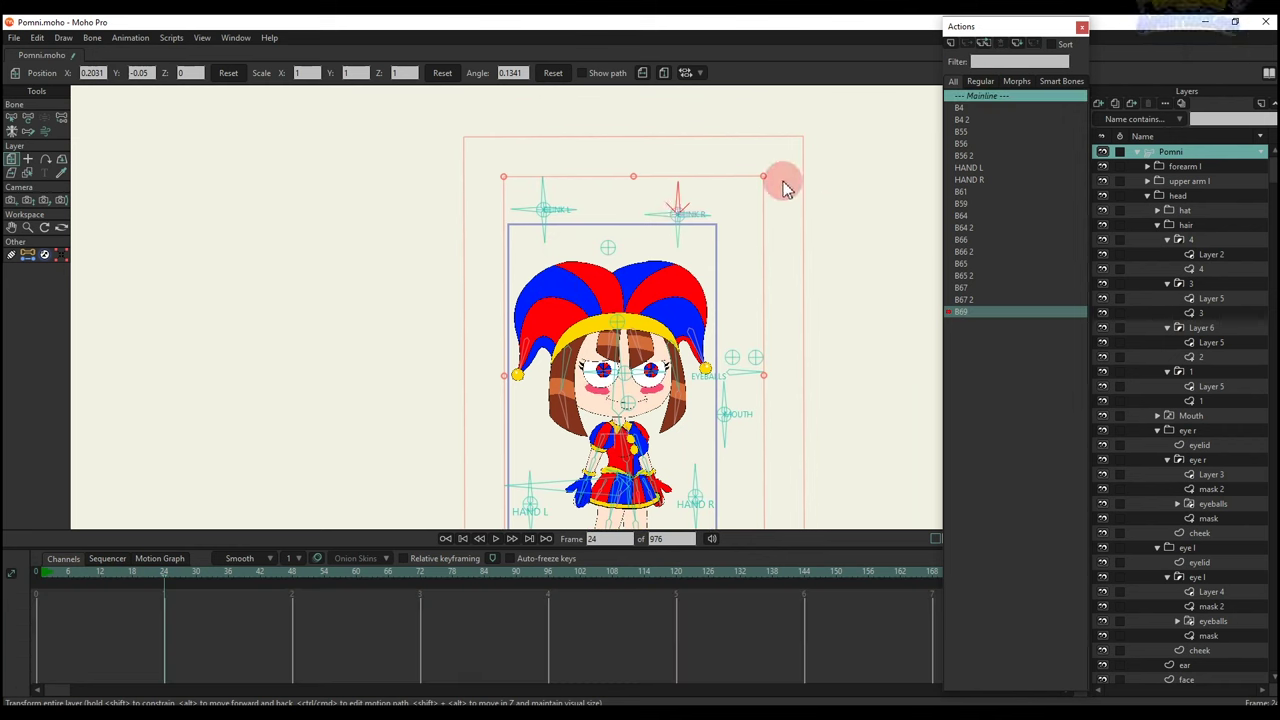
scroll(643, 200, "up", 2)
key("t")
key("t")
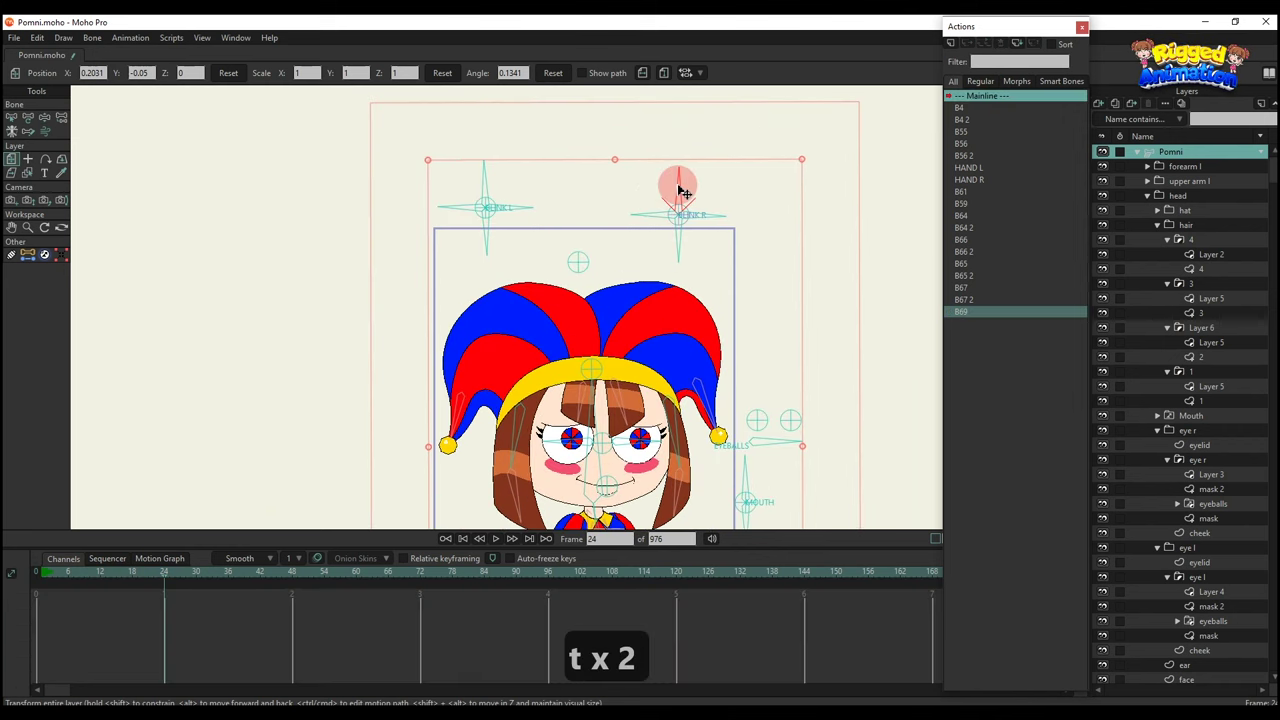
key("t")
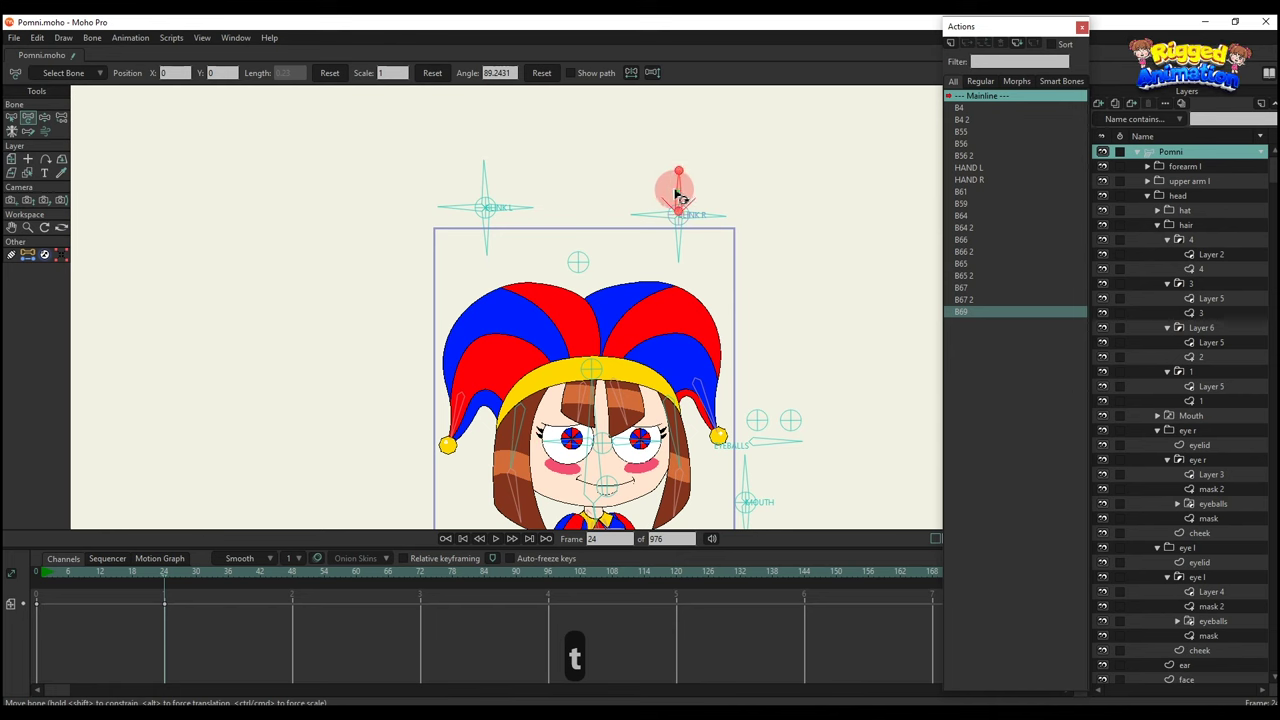
left_click_drag(677, 196, 625, 252)
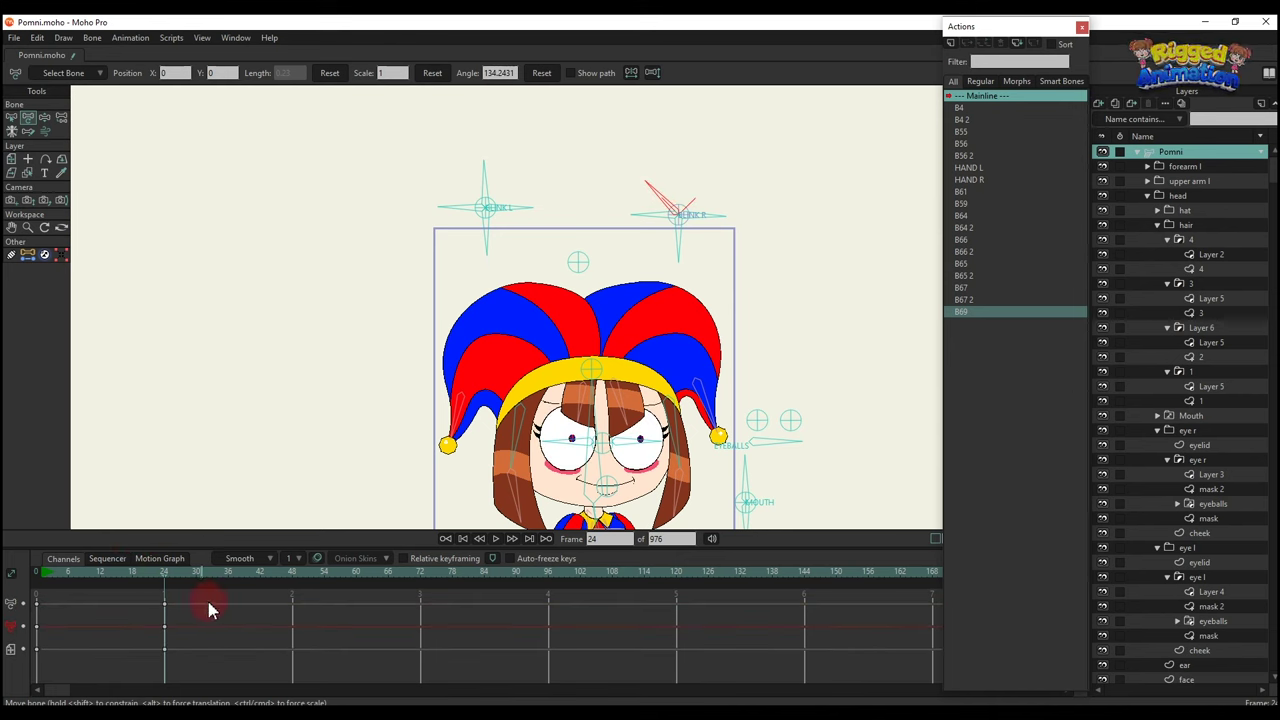
key("BackSpace")
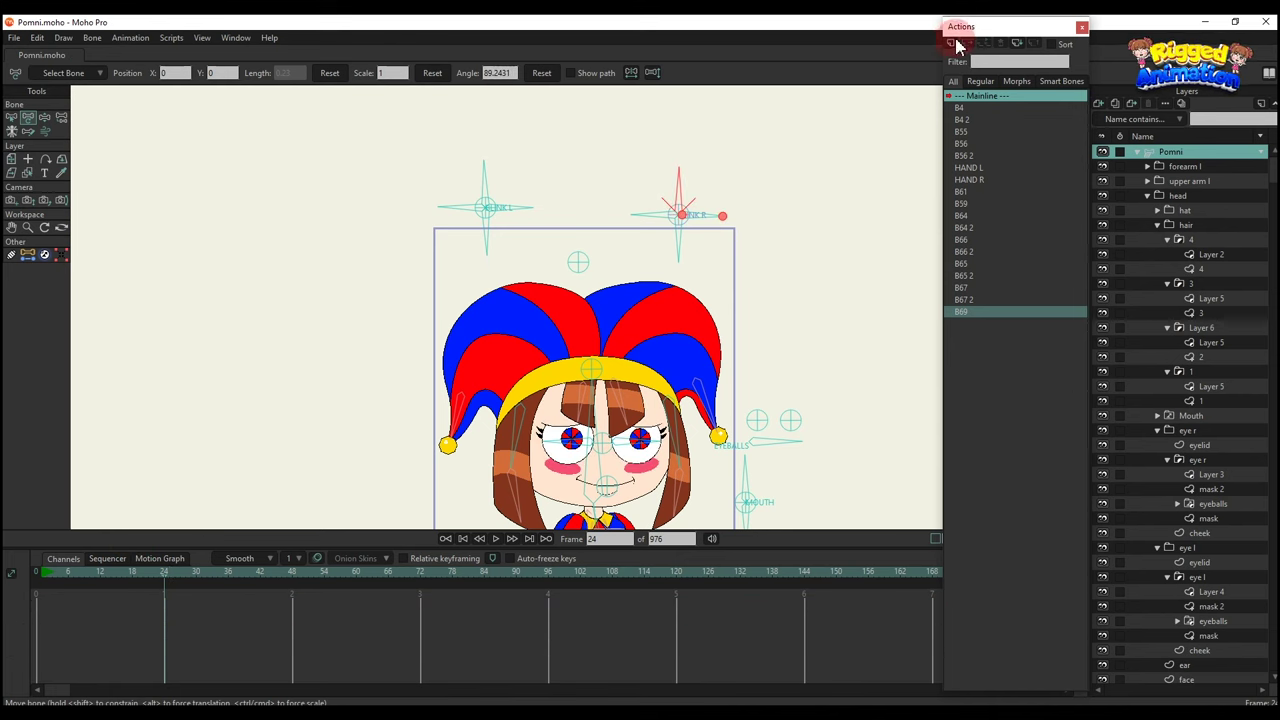
Create the smart bone action B69 2 and rotate the BLINK R bone clockwise to about 44.24° at frame 24.
left_click(951, 42)
key("Return")
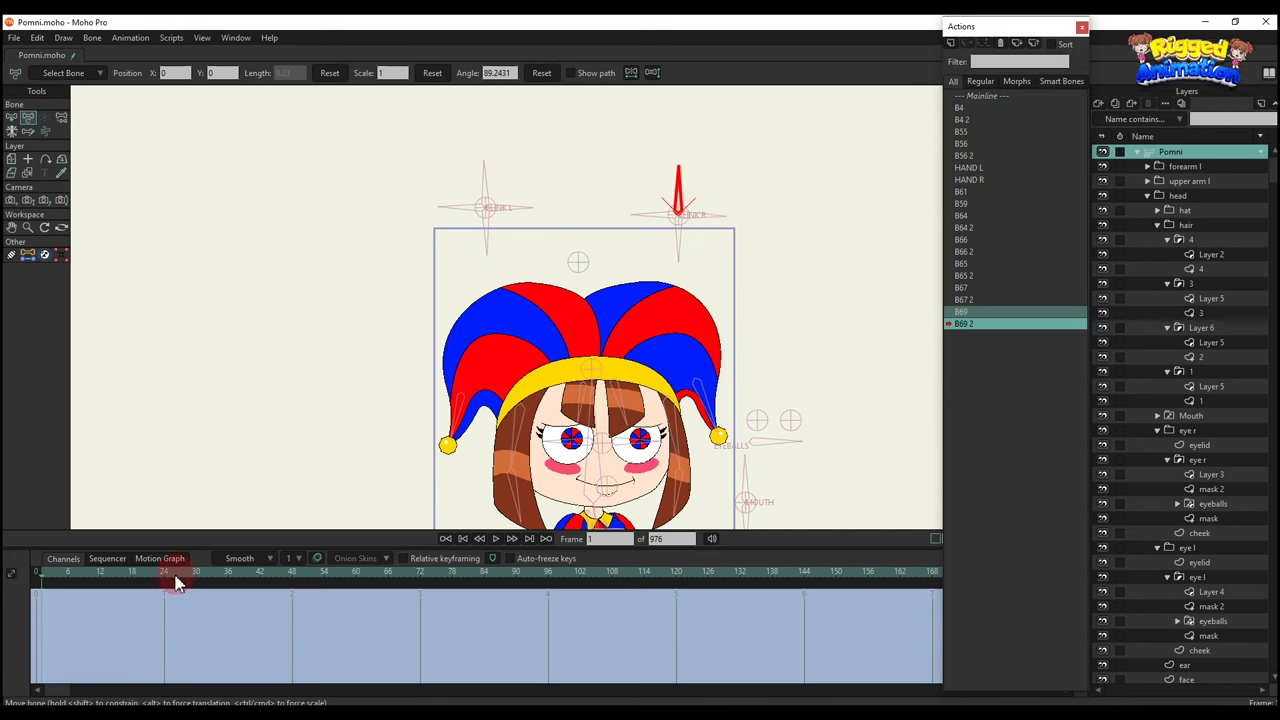
key("t")
left_click_drag(678, 168, 737, 214)
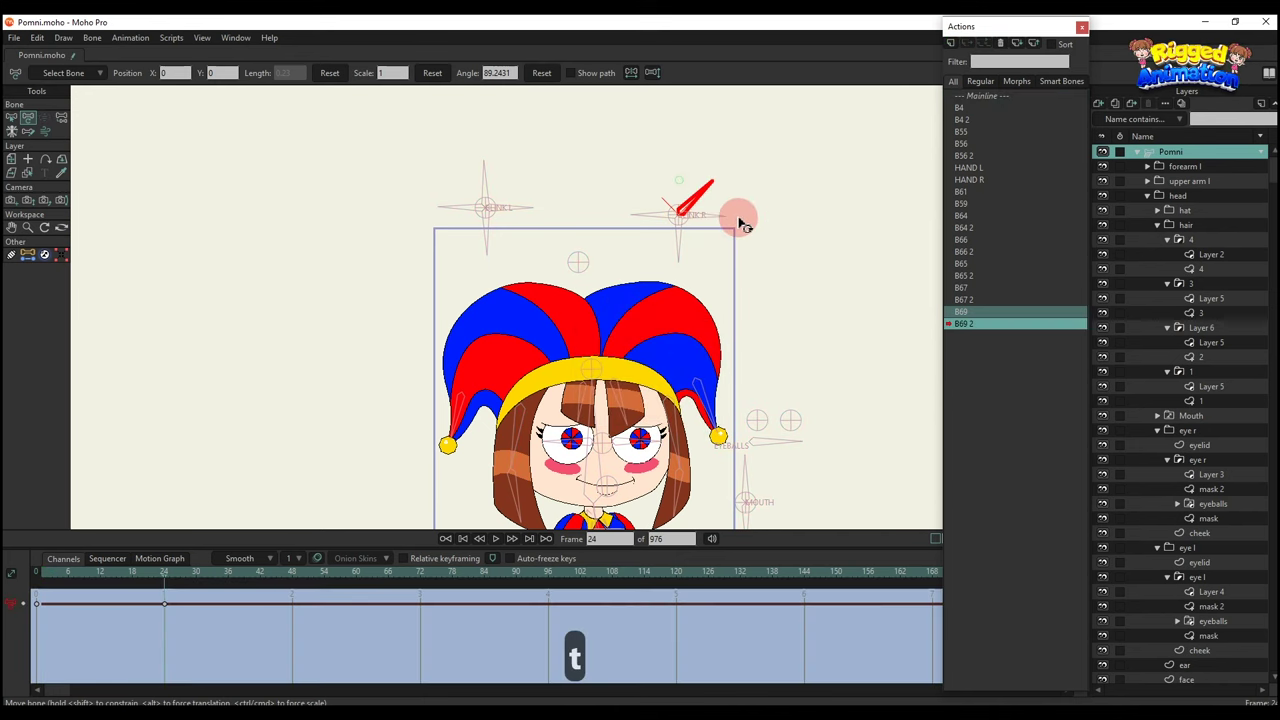
Raise eye l's lower lid shape at frame 24 so it arches over the bottom of the eyeball.
scroll(545, 520, "up", 1)
scroll(550, 480, "up", 2)
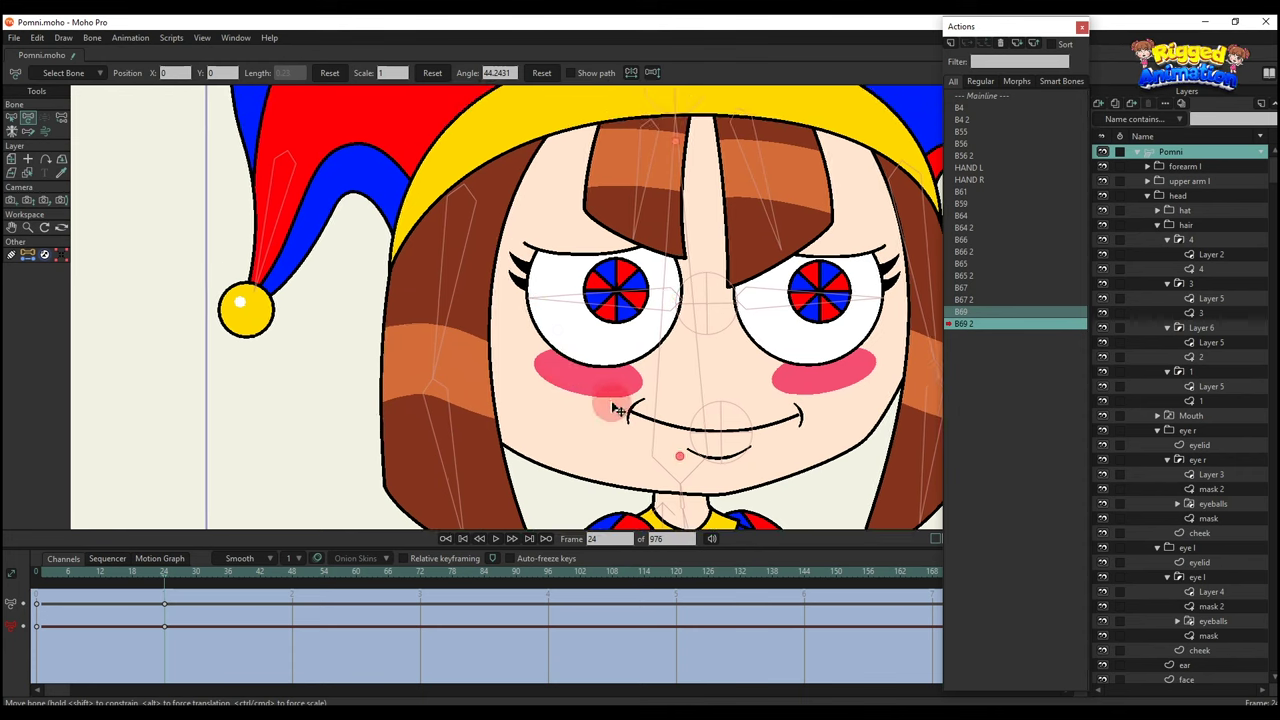
left_click(604, 384, "ctrl+alt")
key("t")
left_click_drag(627, 387, 688, 322)
scroll(620, 315, "up", 2)
Reshape eye l's upper eyelid at frame 24 so its lower edge slopes down towards the nose.
key("q")
left_click(549, 304, "ctrl+alt")
key("t")
mouse_move(591, 292)
left_mouse_down()
mouse_move(584, 200)
mouse_move(590, 276)
left_mouse_up()
key("g")
left_click(593, 236)
key("t")
key("ctrl+a")
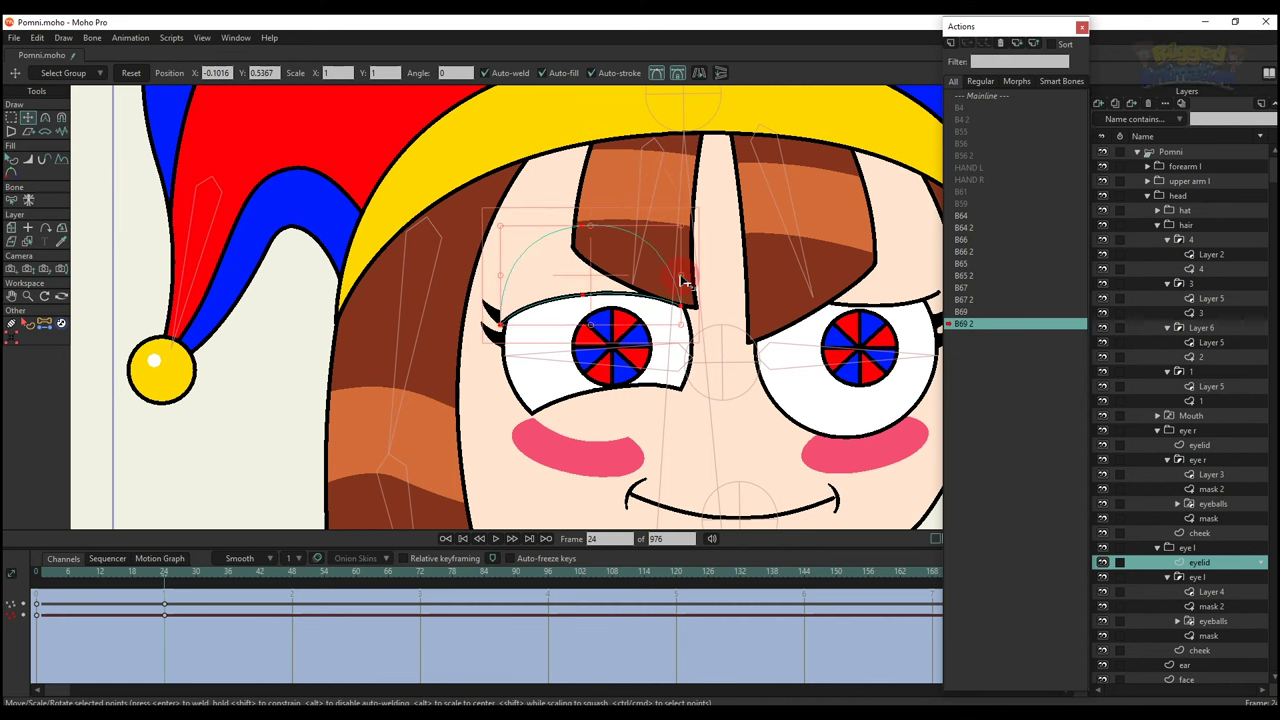
left_click_drag(682, 276, 690, 281)
key("g")
left_click_drag(470, 278, 710, 345)
key("t")
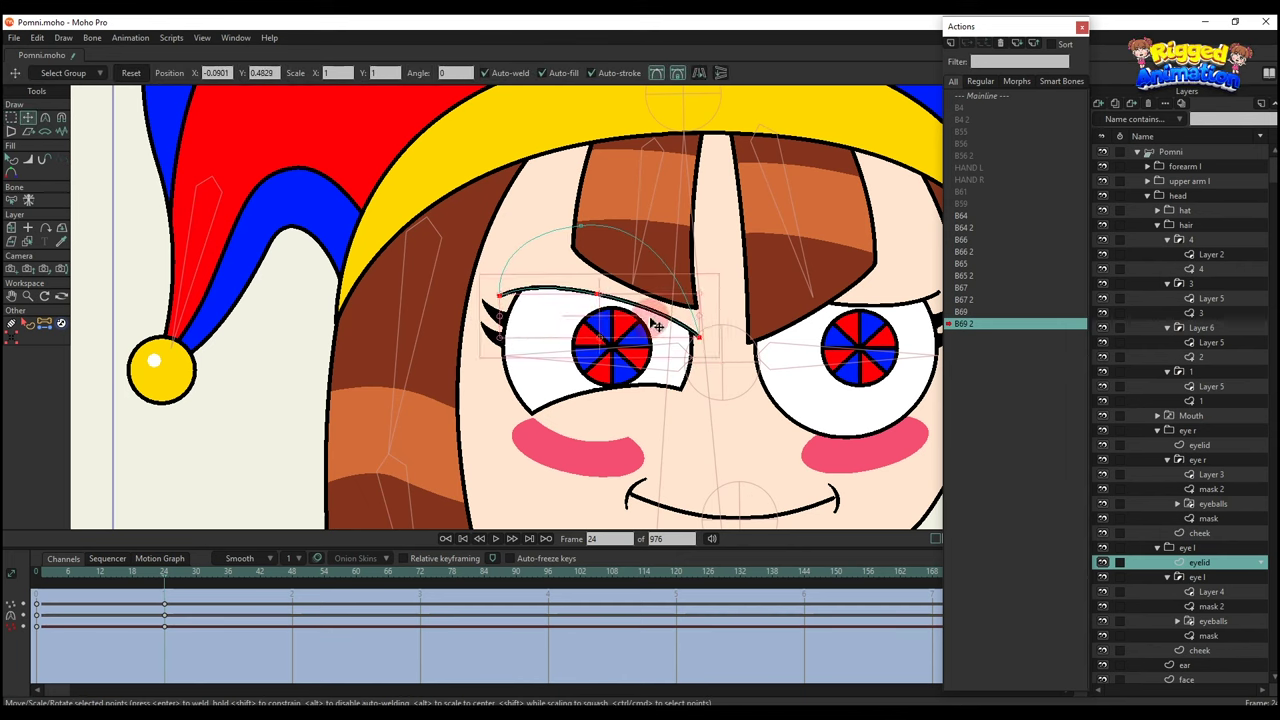
Adjust the curve handles of the middle point on eye l's upper eyelid edge to smooth the slanted curve.
key("q")
key("t")
scroll(668, 252, "up", 2)
left_click(580, 317)
left_click_drag(503, 310, 500, 303)
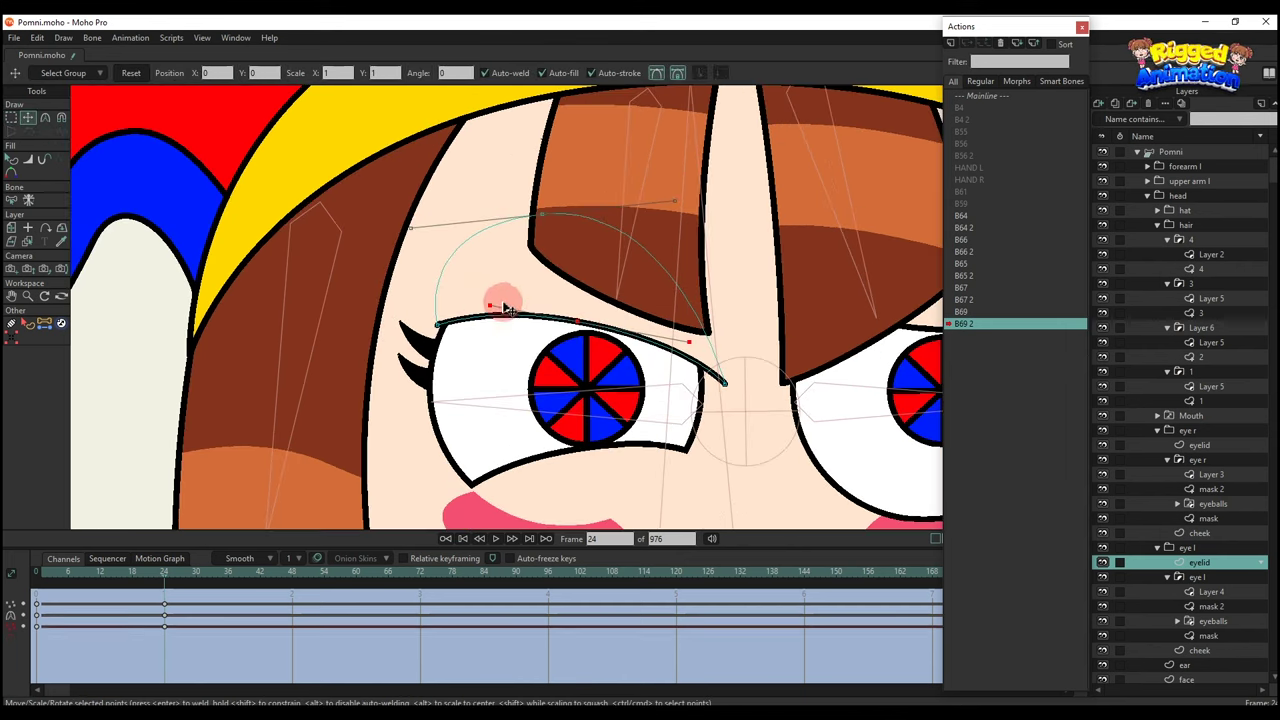
left_click_drag(603, 317, 676, 339)
key("g")
key("t")
key("q")
scroll(490, 287, "down", 5)
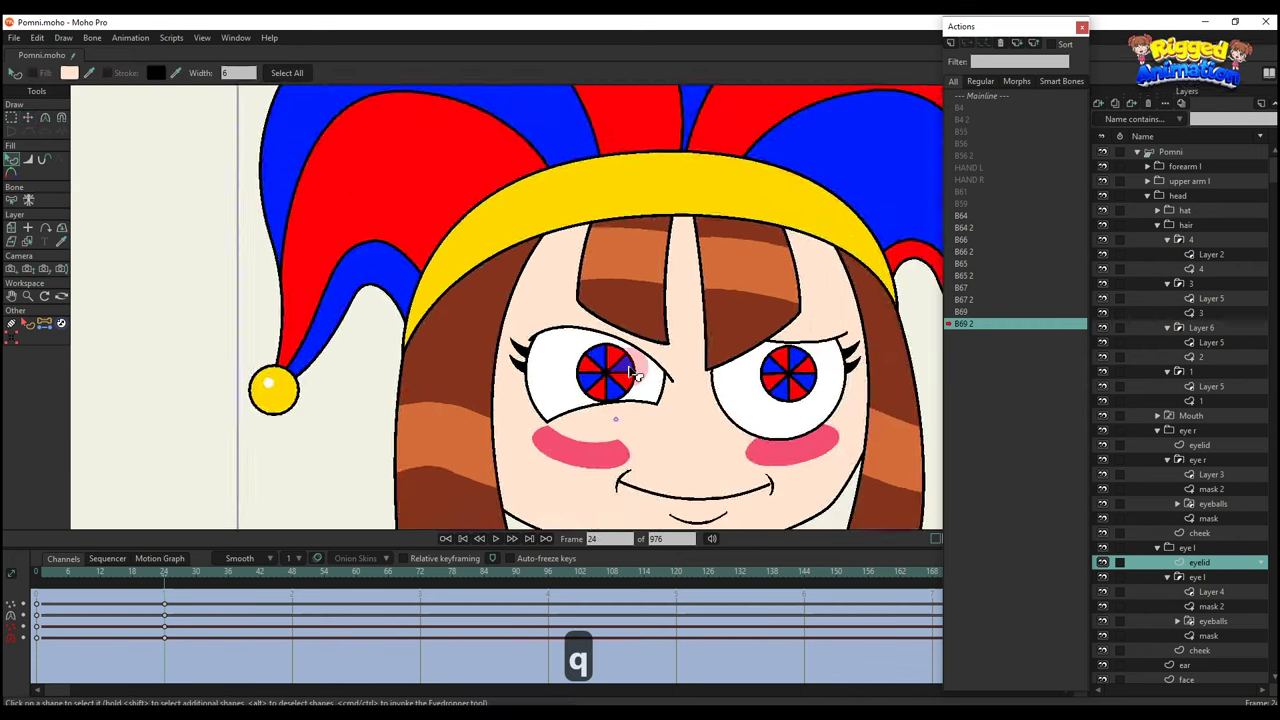
Reposition eye l's eyelashes on the mask layer at frame 24 to fit the narrowed eye, and preview the action.
scroll(623, 371, "up", 5)
key("t")
key("t")
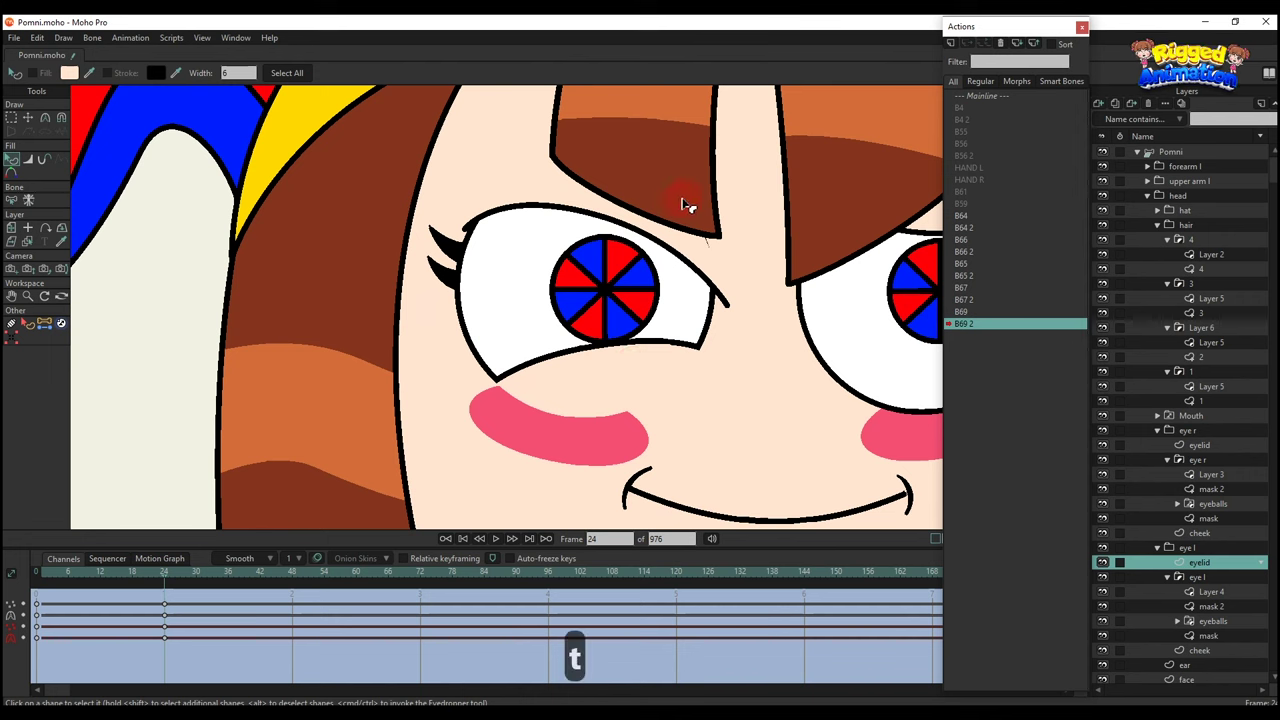
scroll(686, 200, "down", 2)
key("q")
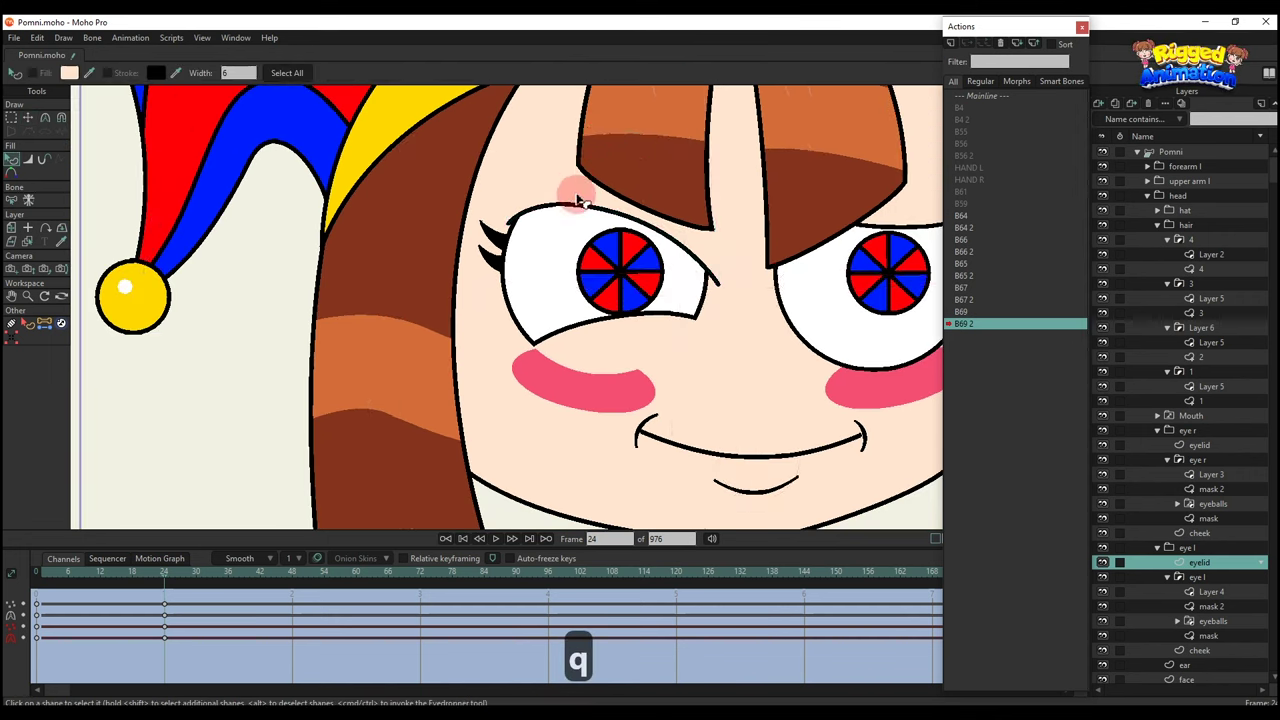
scroll(590, 150, "down", 5)
scroll(540, 250, "up", 6)
key("t")
scroll(560, 260, "up", 4)
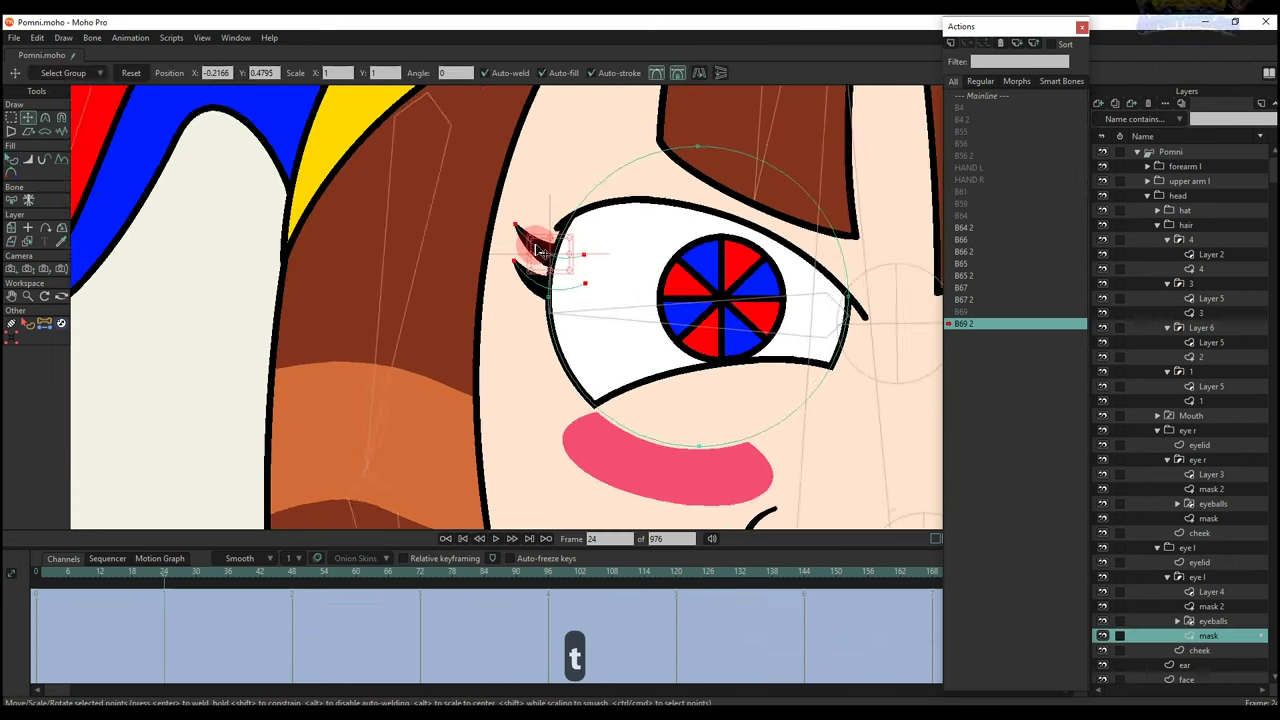
key("q")
scroll(578, 285, "down", 5)
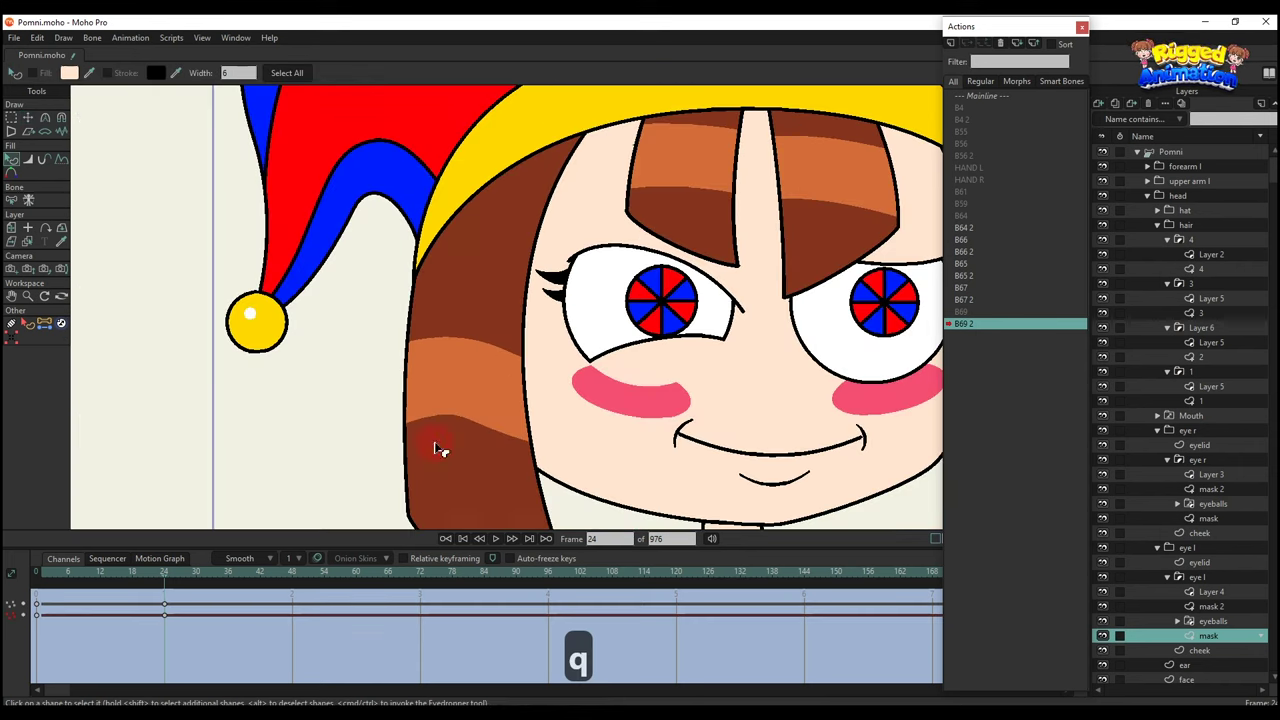
scroll(690, 318, "up", 2)
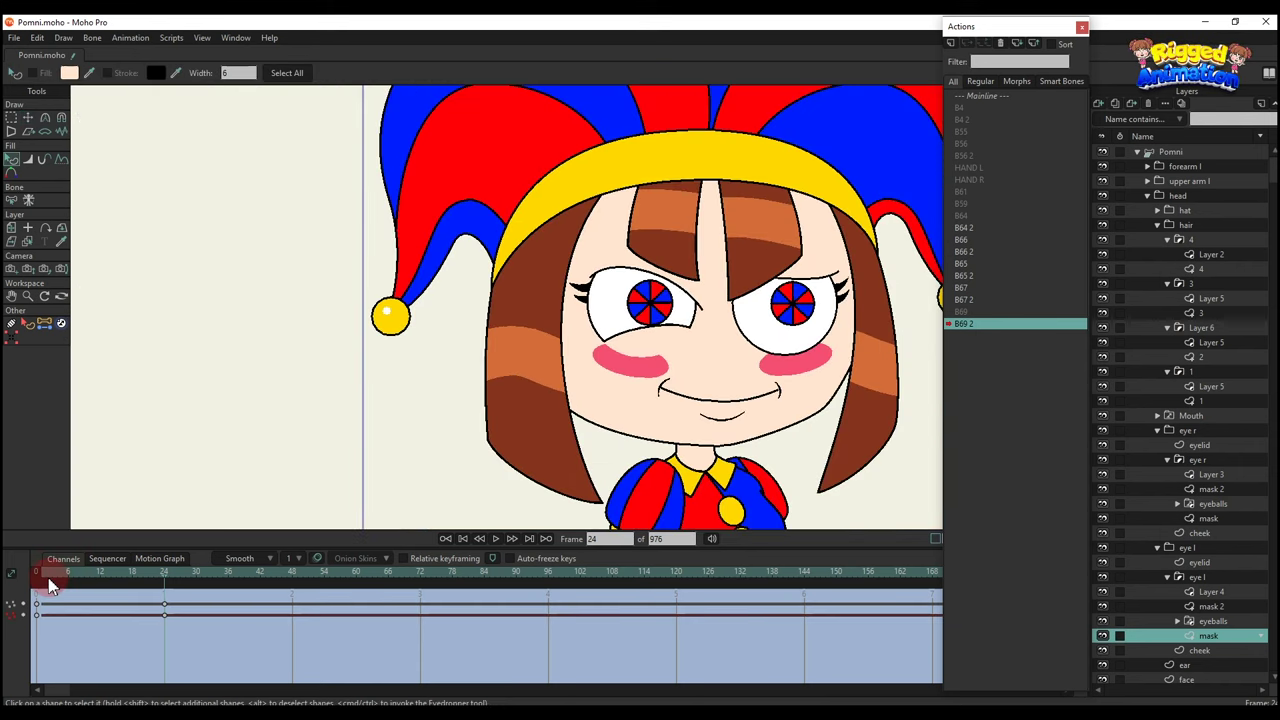
left_click_drag(52, 586, 163, 627)
Copy the eye l eyelid's frame 24 keyframes to the eye r eyelid and scrub through the action.
scroll(551, 343, "up", 3)
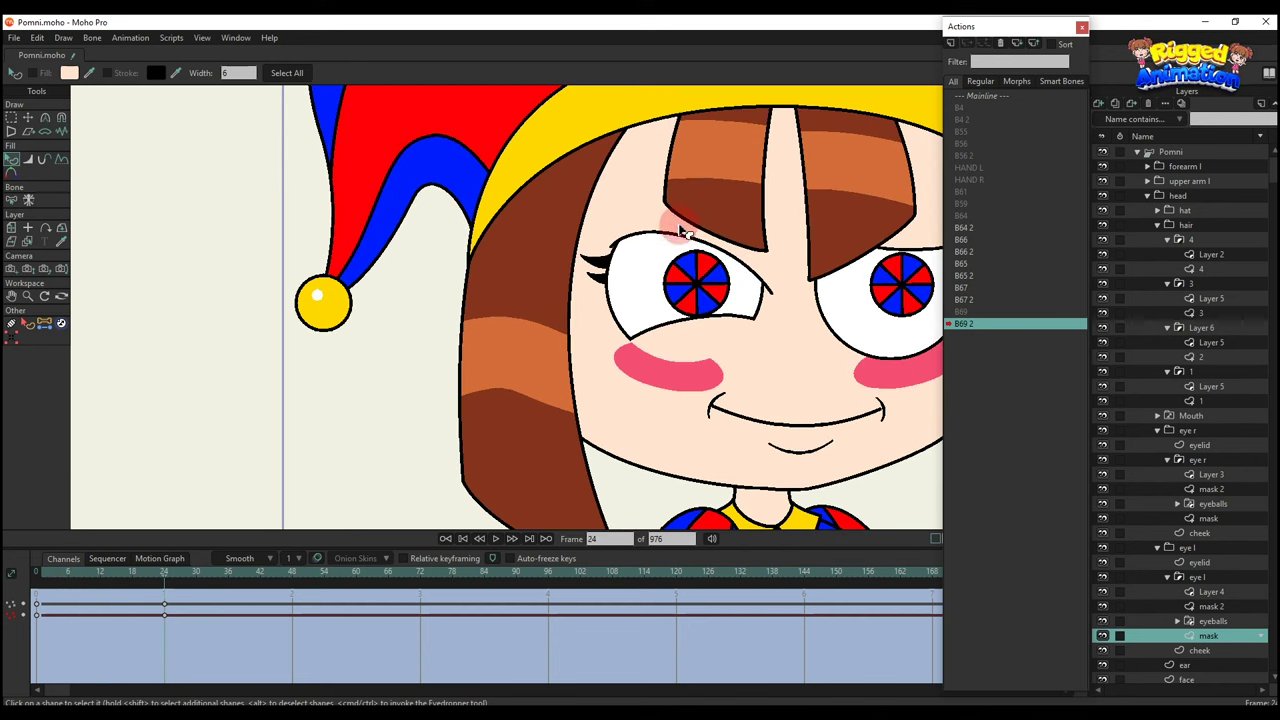
left_click(680, 232, "ctrl+alt")
key("t")
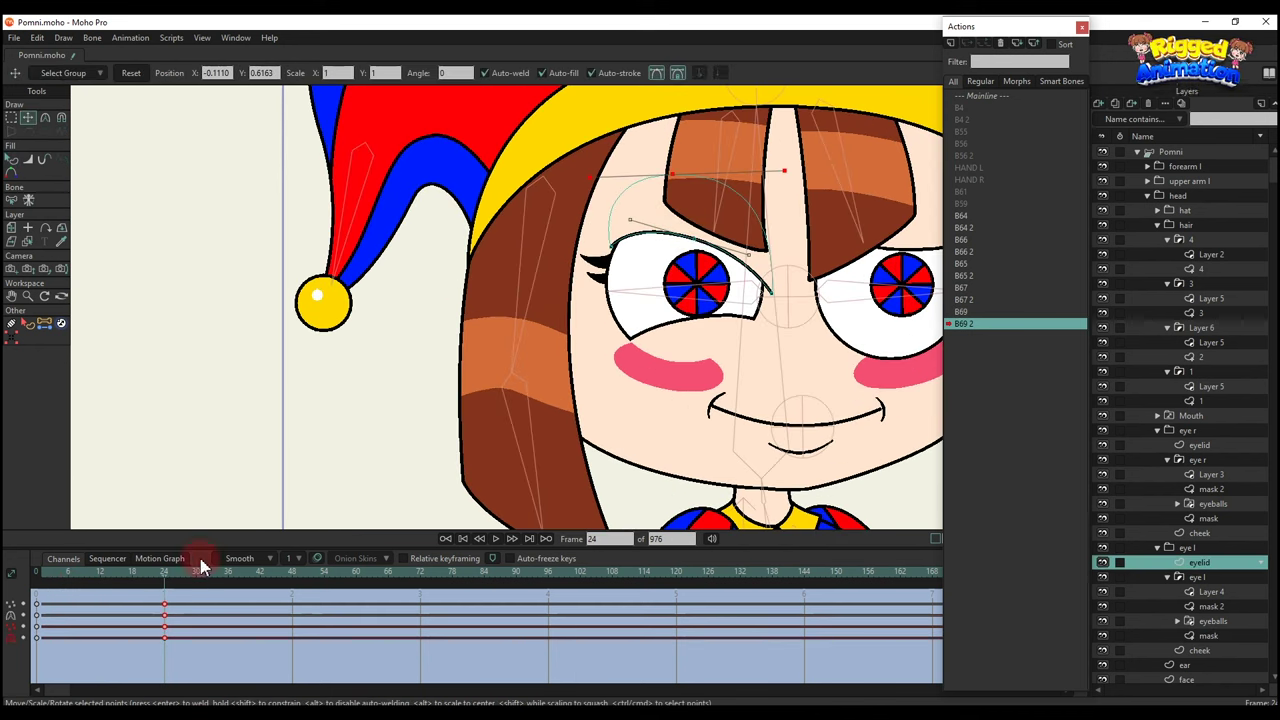
key("ctrl+c")
scroll(543, 312, "down", 4)
scroll(764, 274, "up", 3)
left_click(796, 280, "ctrl+alt")
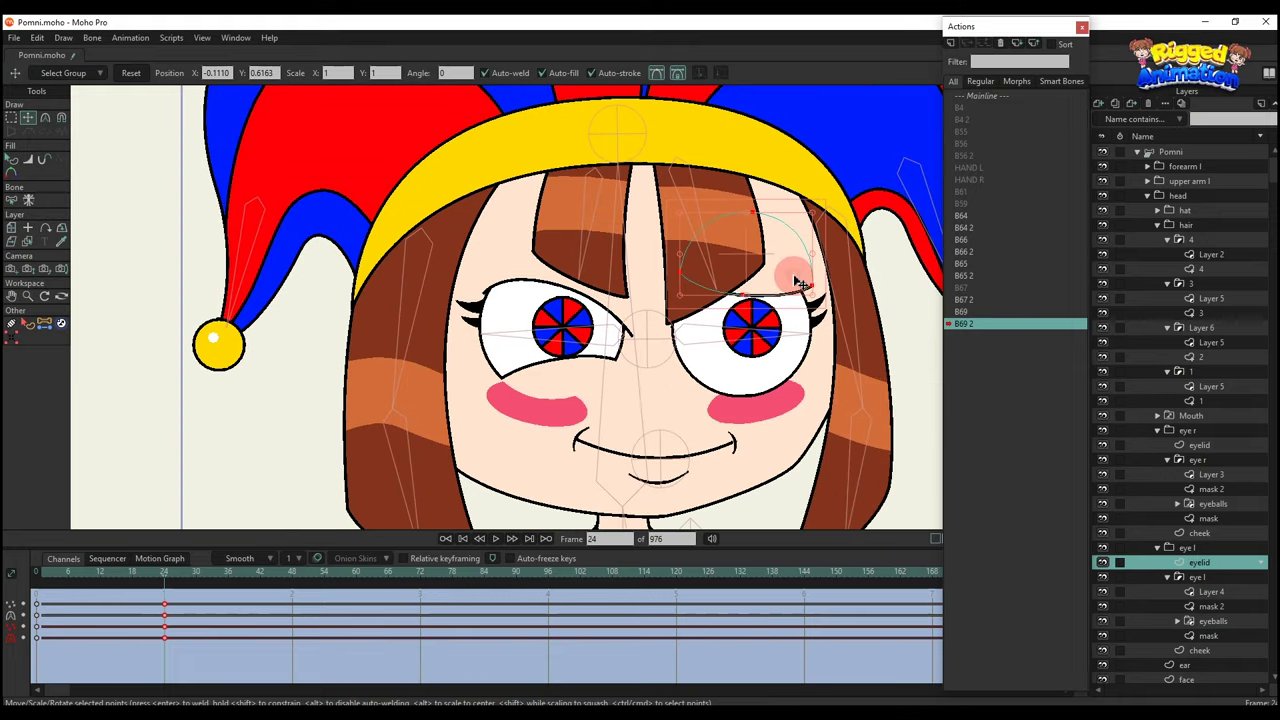
left_click(800, 283, "ctrl+alt")
key("ctrl+v")
key("q")
scroll(740, 330, "down", 2)
left_click(740, 328)
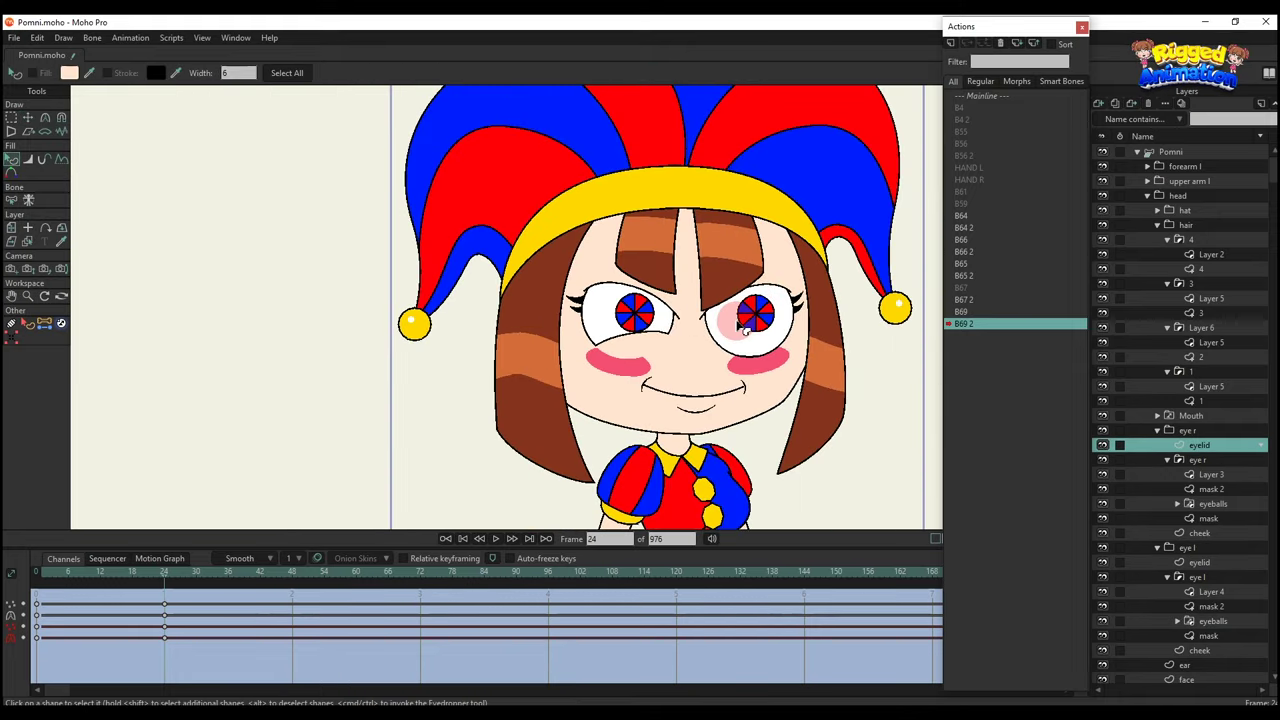
scroll(633, 351, "up", 2)
scroll(633, 355, "down", 3)
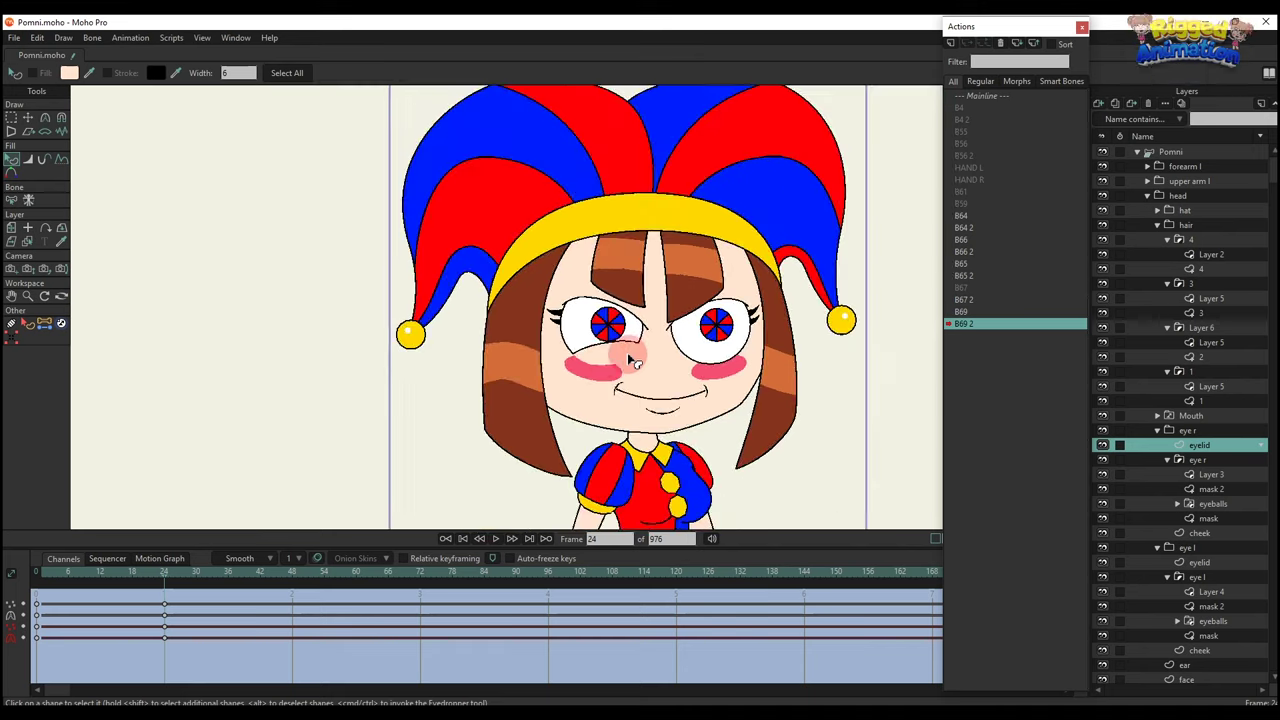
left_click_drag(43, 578, 88, 580)
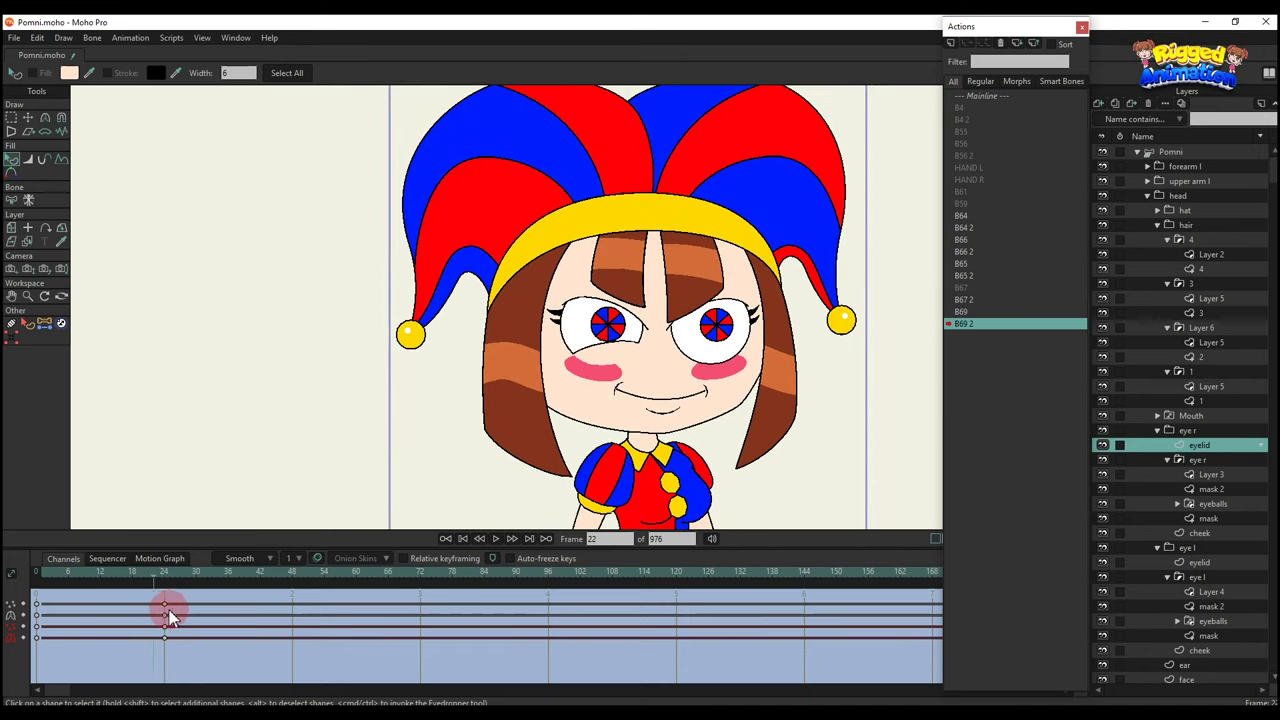
Copy the frame 24 keyframes of eye l's lower lid on Layer 4 to eye r's Layer 3.
scroll(650, 354, "up", 2)
right_click(600, 358, "alt")
key("t")
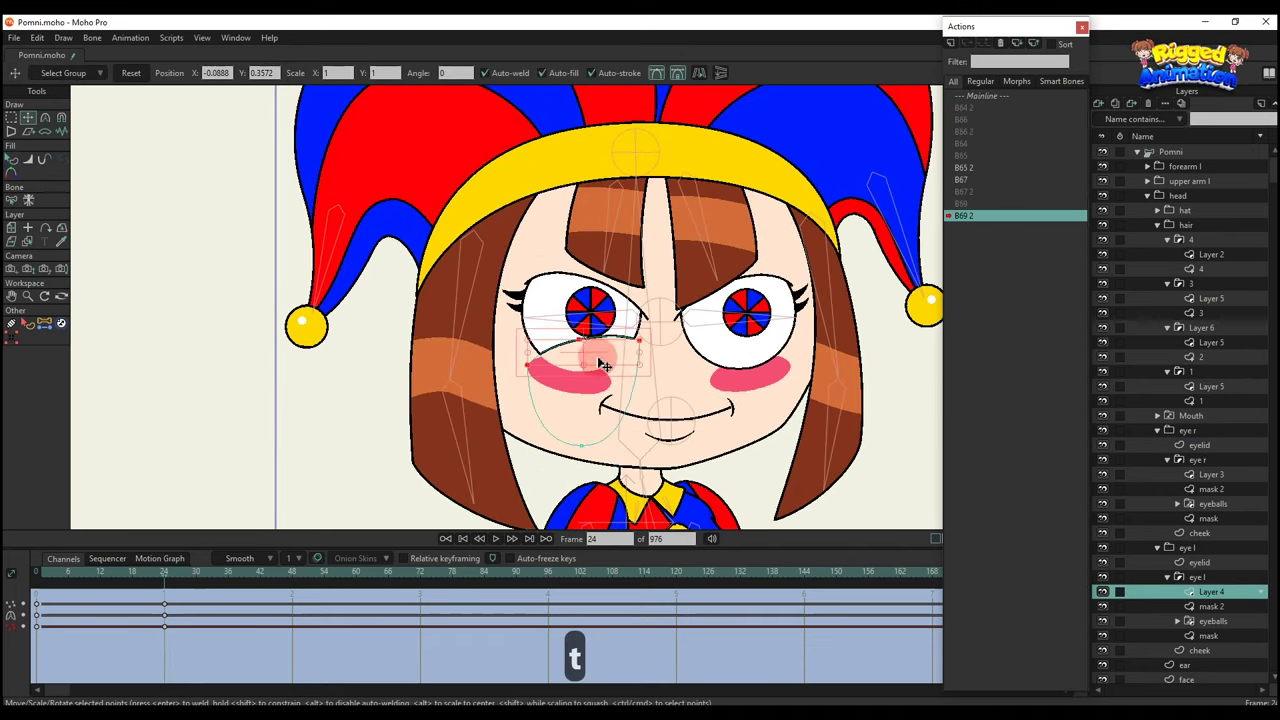
left_click(710, 392, "ctrl+alt")
left_click(712, 397, "ctrl+alt")
key("ctrl+v")
key("q")
scroll(663, 371, "down", 3)
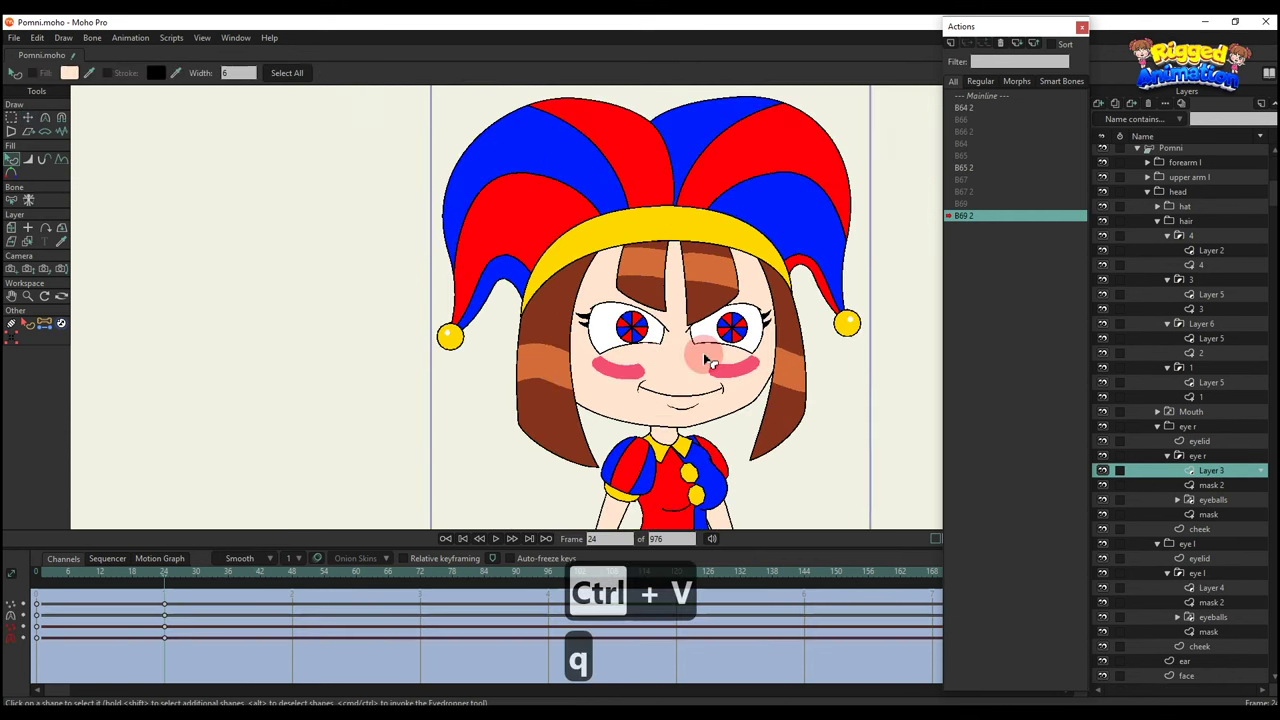
left_click(463, 444)
Copy the eyelash keyframes at frame 24 from eye l's mask layer to eye r's mask layer.
scroll(556, 350, "up", 3)
left_click(556, 350)
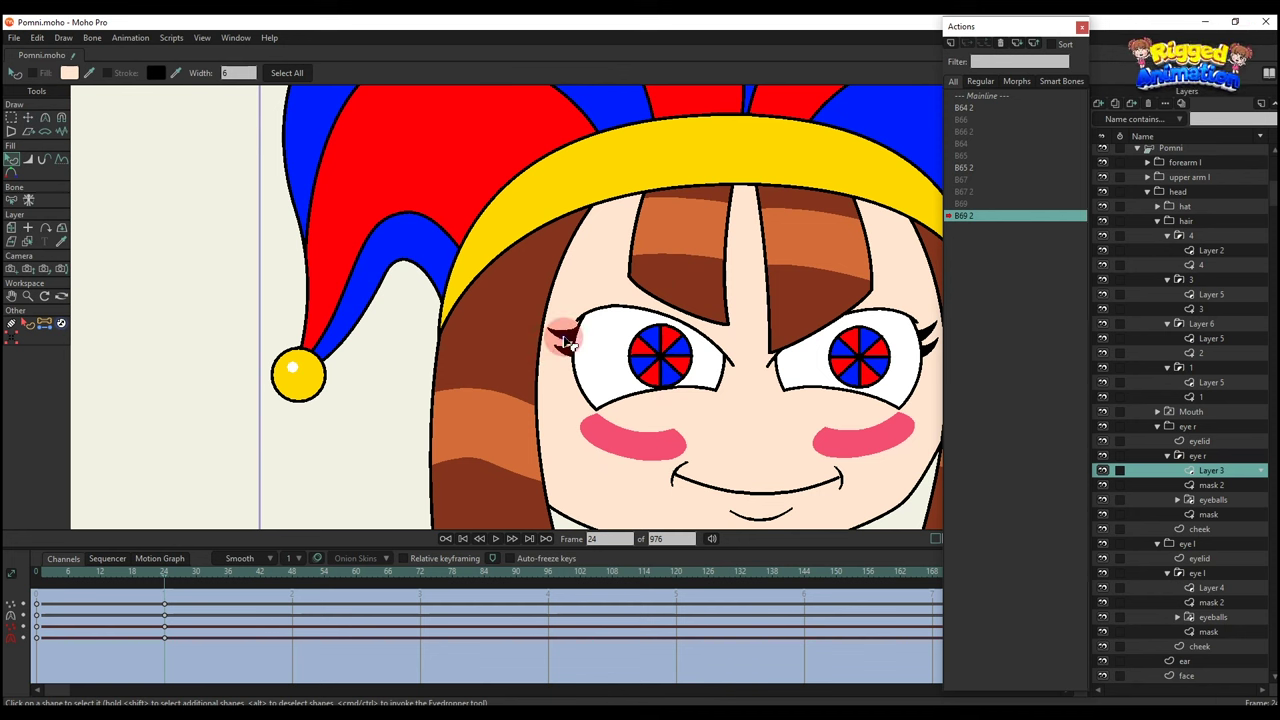
left_click(503, 397, "ctrl+alt")
key("t")
key("ctrl+c")
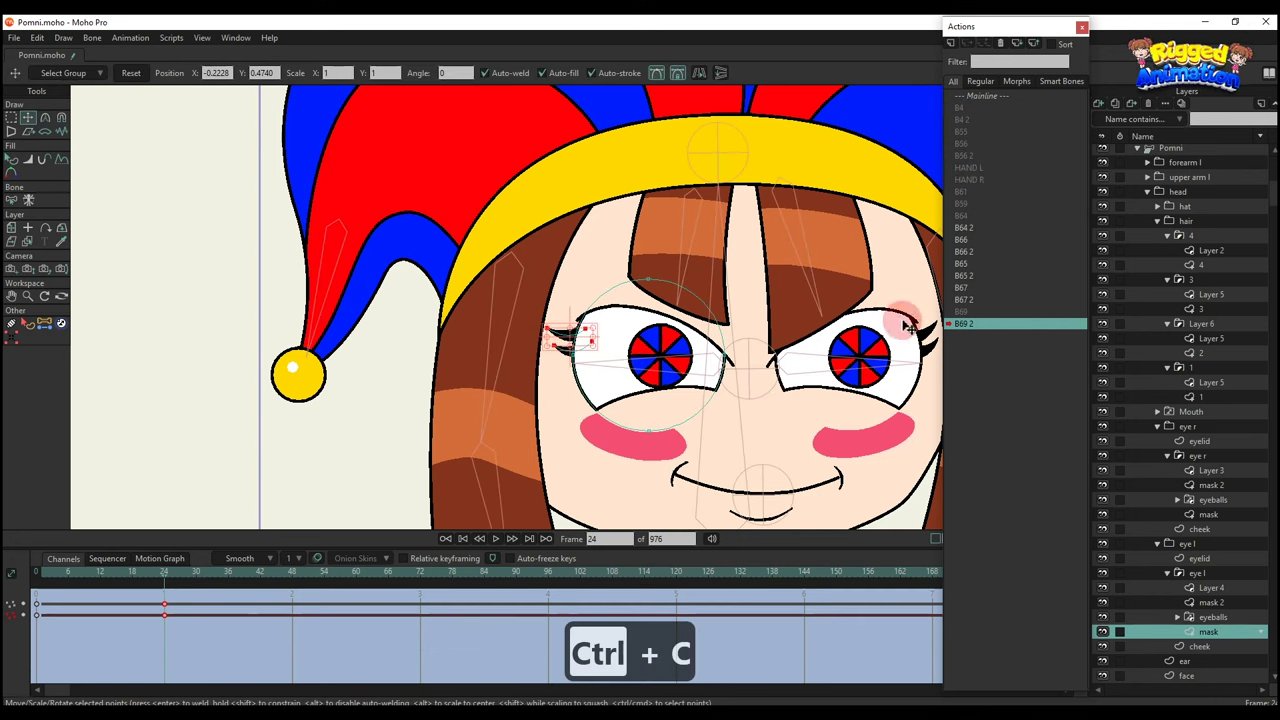
left_click(927, 328, "ctrl+alt")
right_click(928, 332, "alt")
key("ctrl+v")
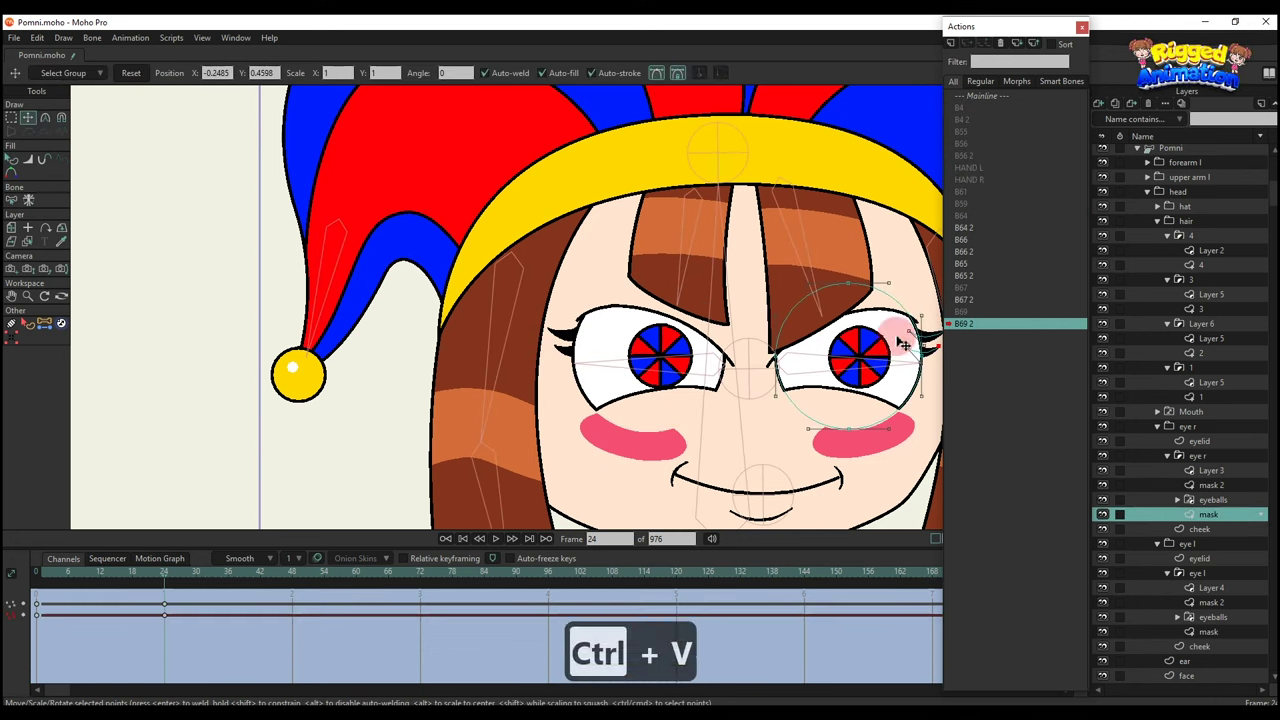
Preview action B69 2 from the start to frame 24 and return to the mainline.
key("q")
scroll(846, 345, "down", 3)
left_click_drag(848, 348, 757, 368)
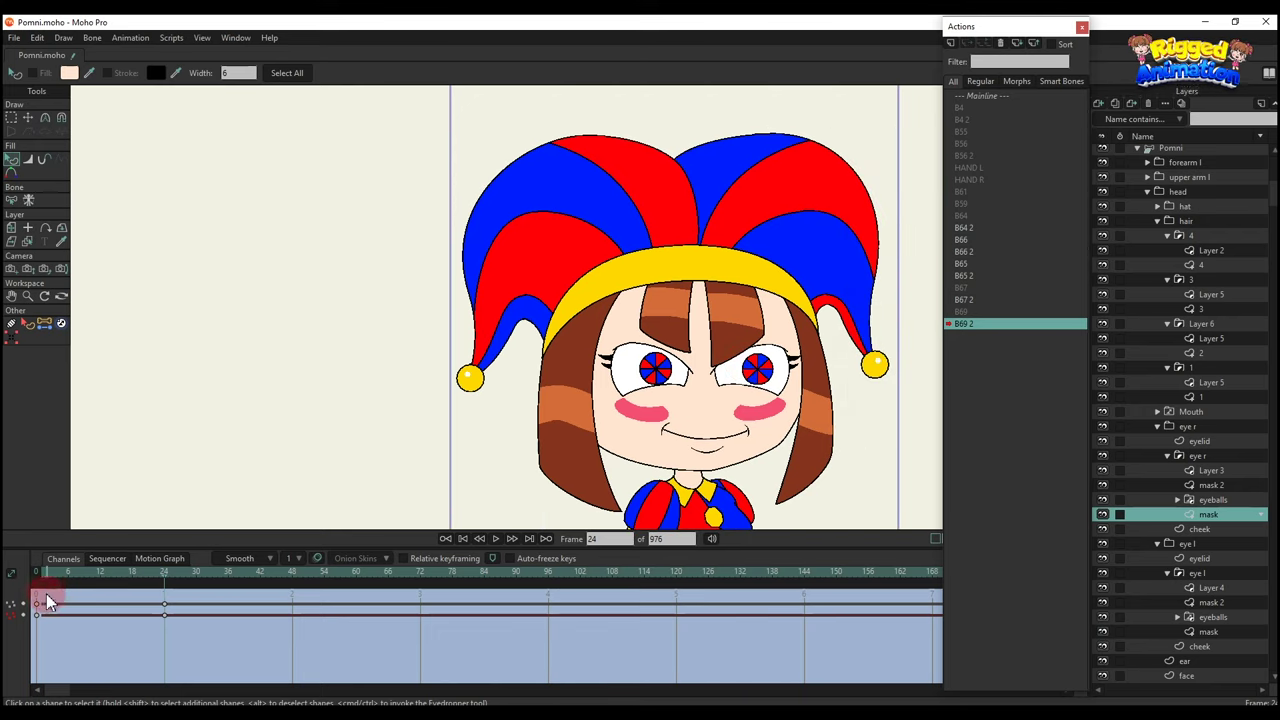
left_click_drag(44, 579, 167, 603)
double_click(981, 96)
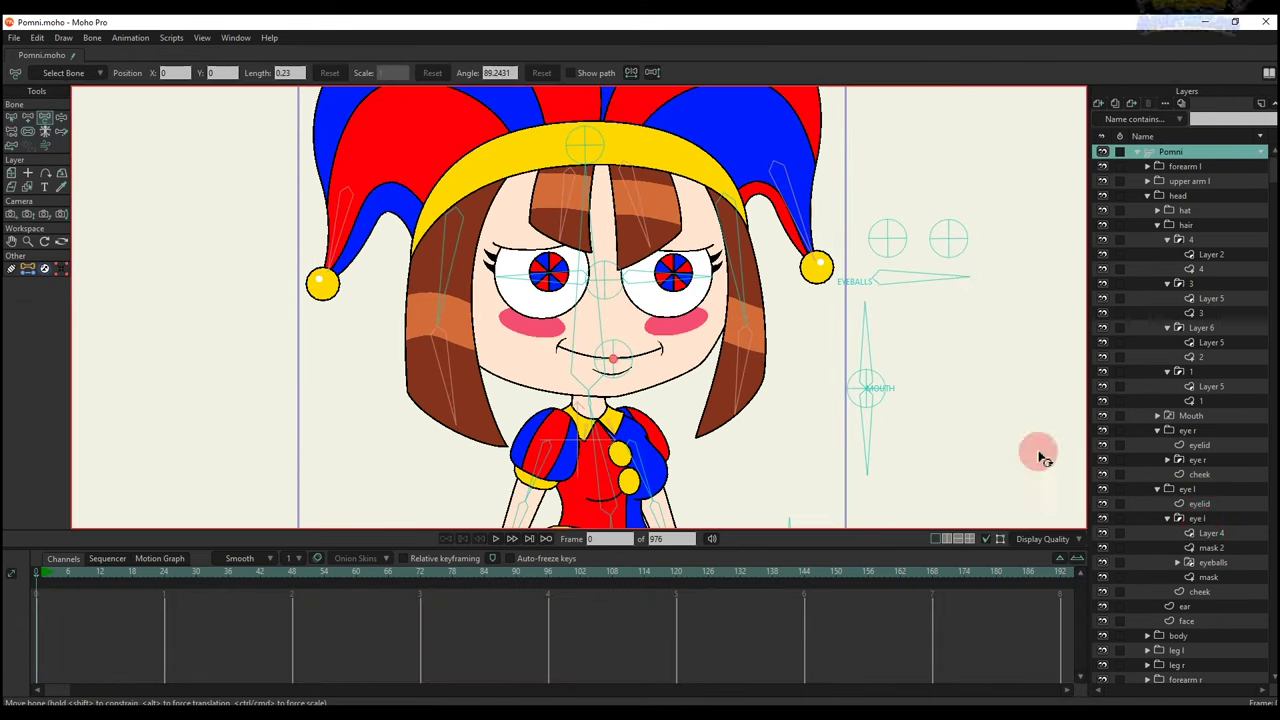
Group the eyelid and inner eye l layers inside the eye l folder and name the new group eye.
left_click(1168, 520)
left_click(1197, 506)
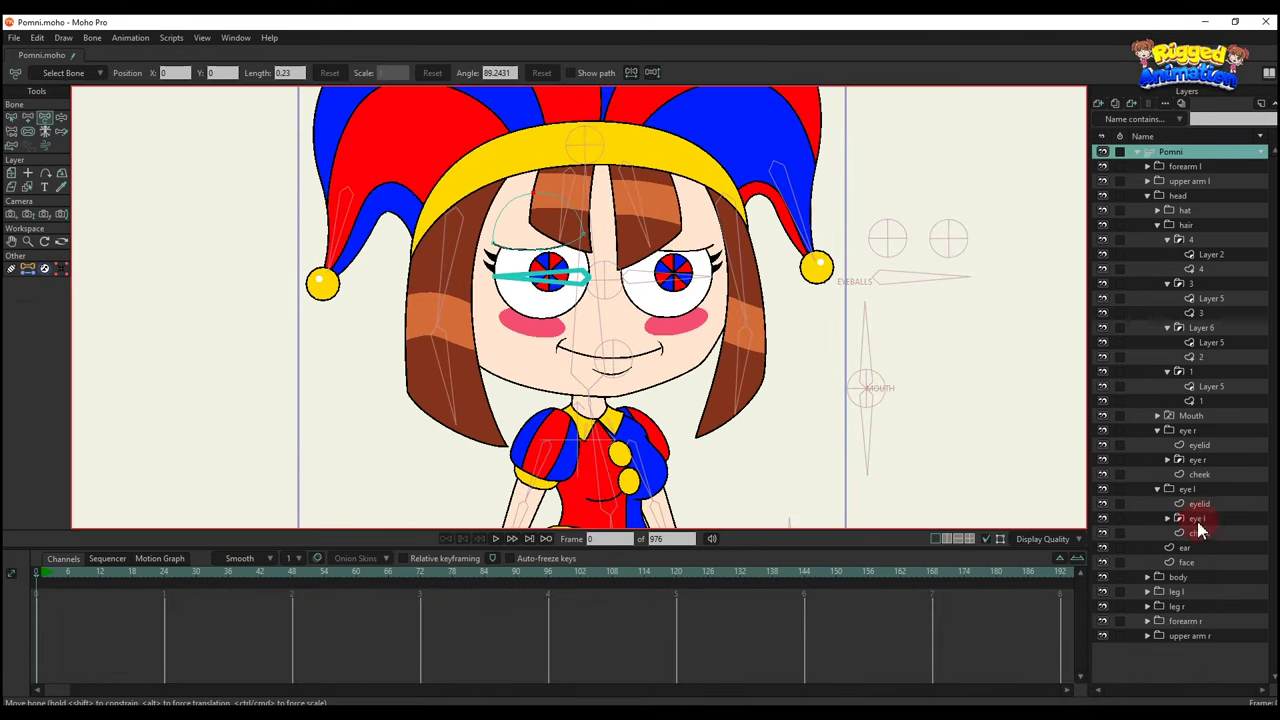
left_click(1200, 520, "shift")
right_click(1209, 508)
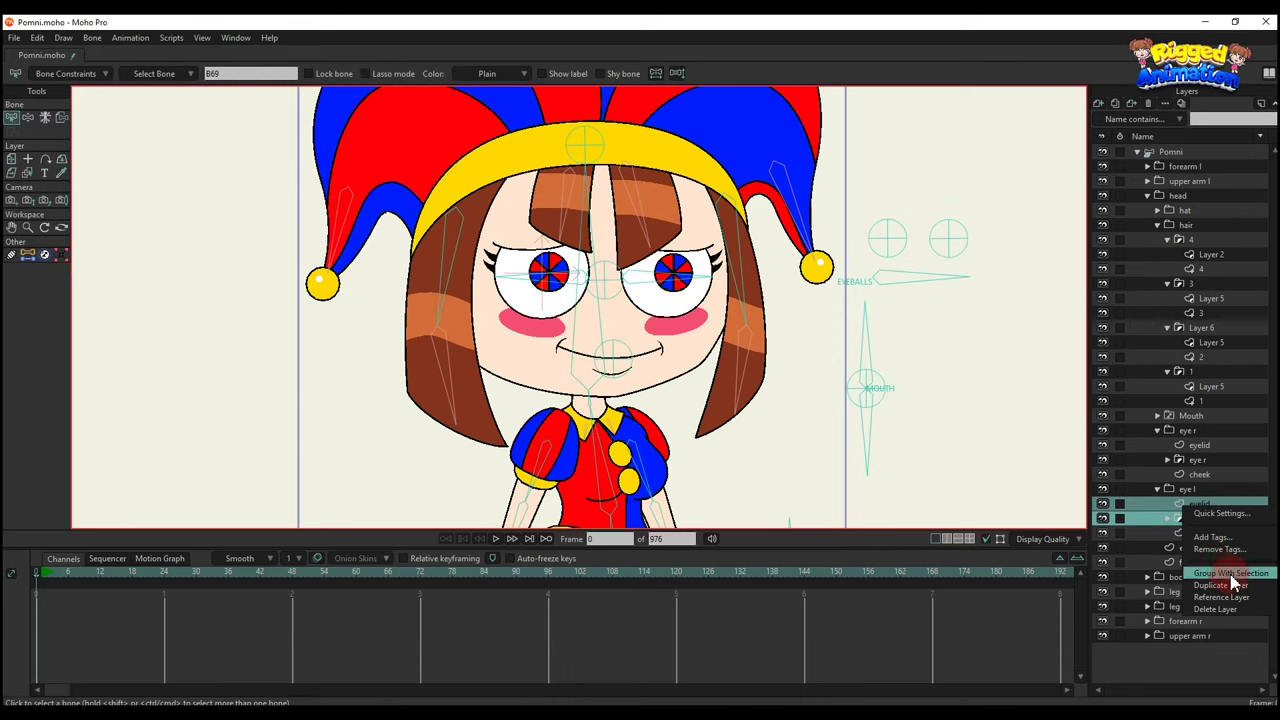
left_click(1232, 576)
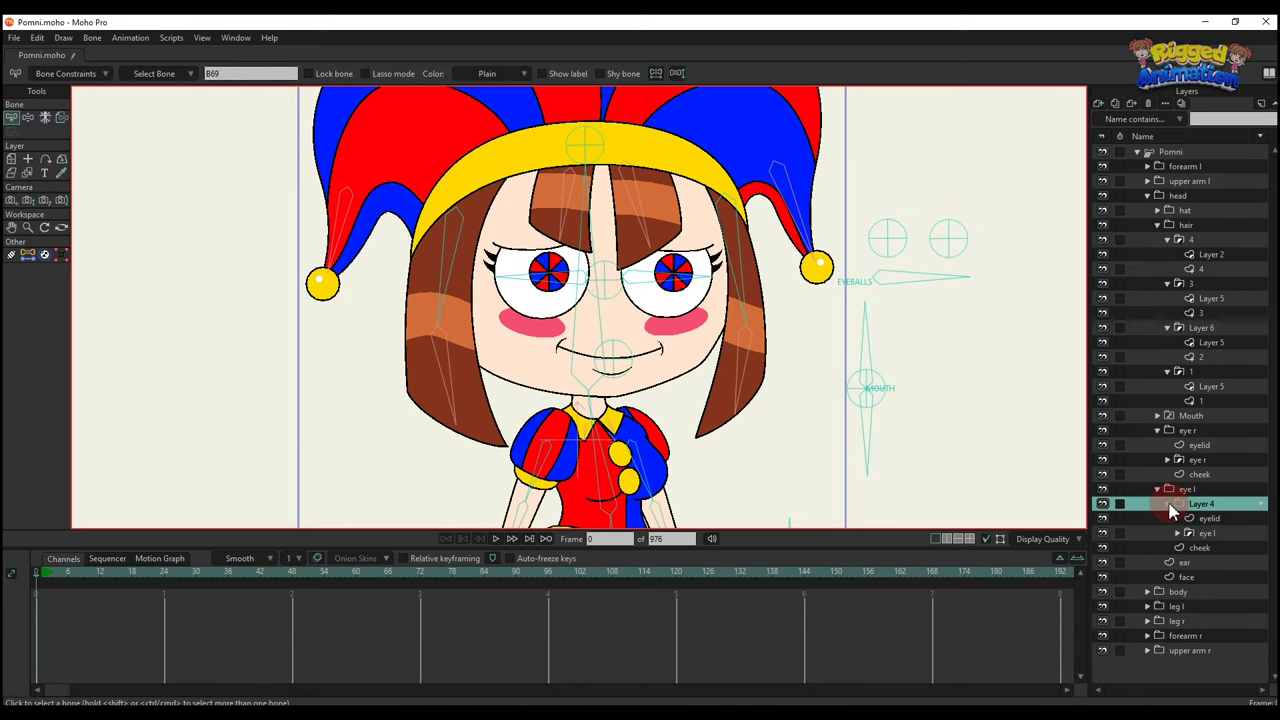
left_click(1177, 504)
double_click(1199, 506)
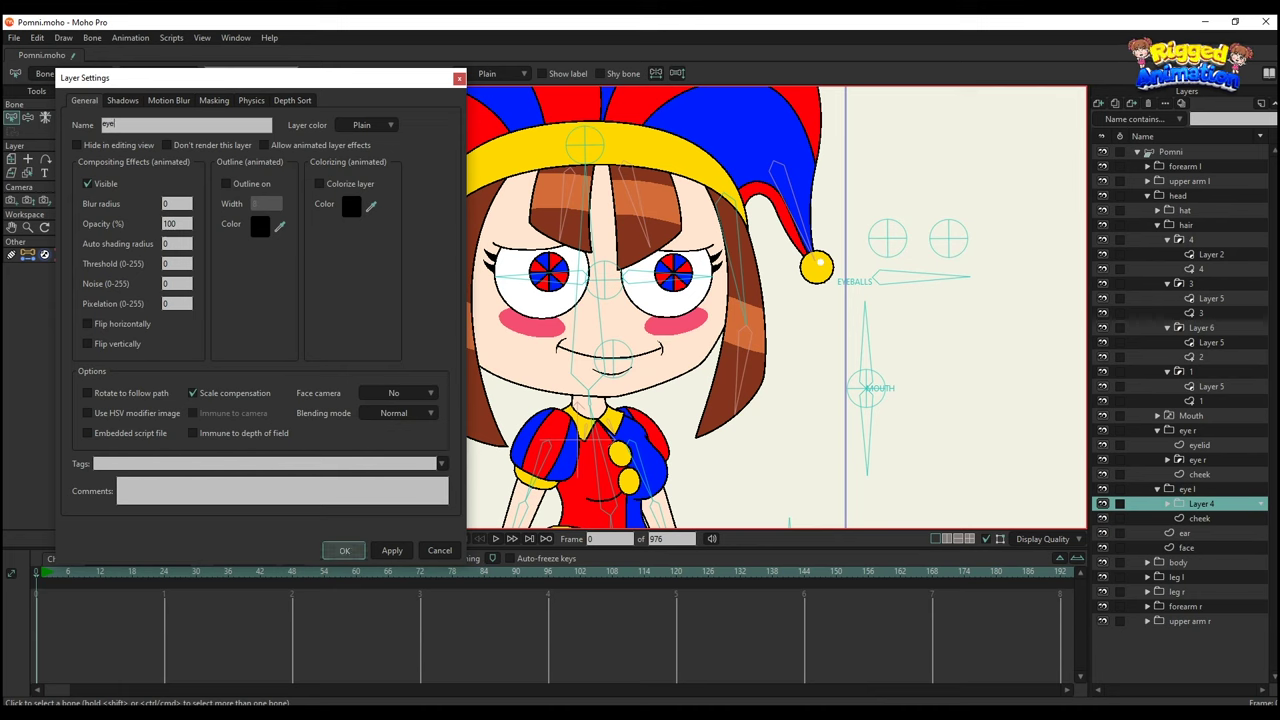
type("eye")
key("Return")
Name the new vector layer below eye l's eye group wink and hide the eye group.
double_click(1200, 518)
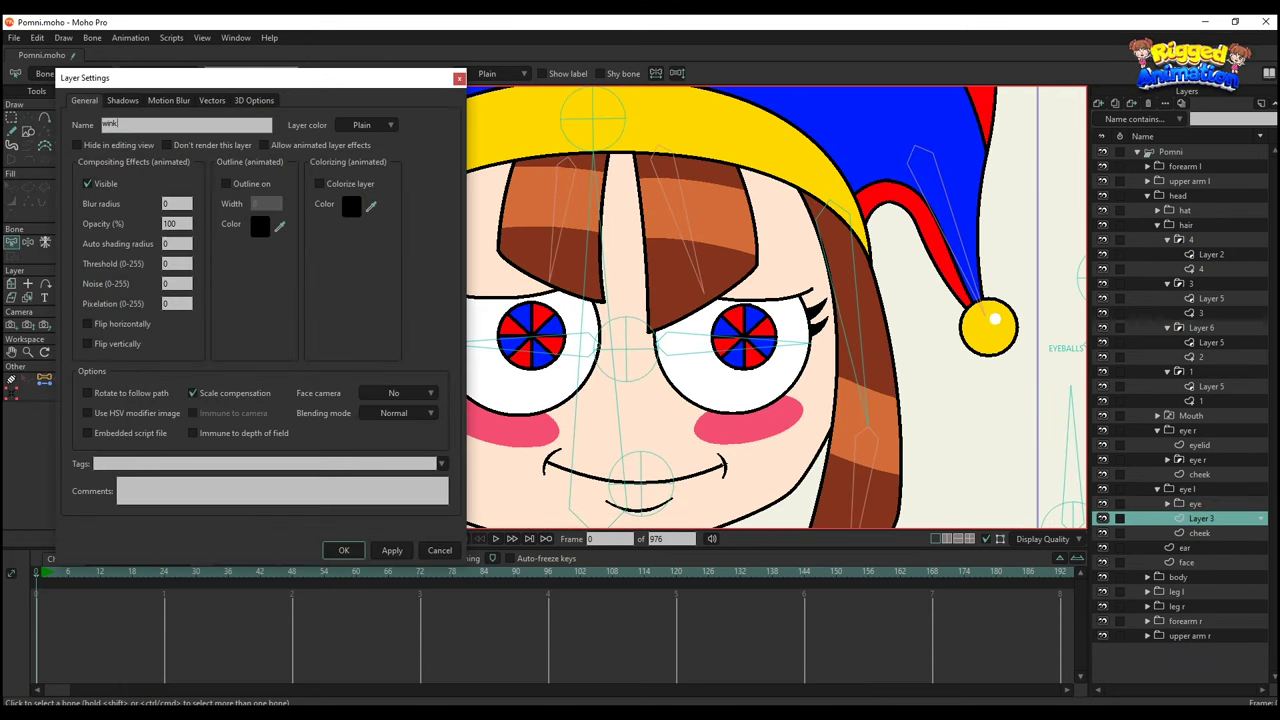
key("Return")
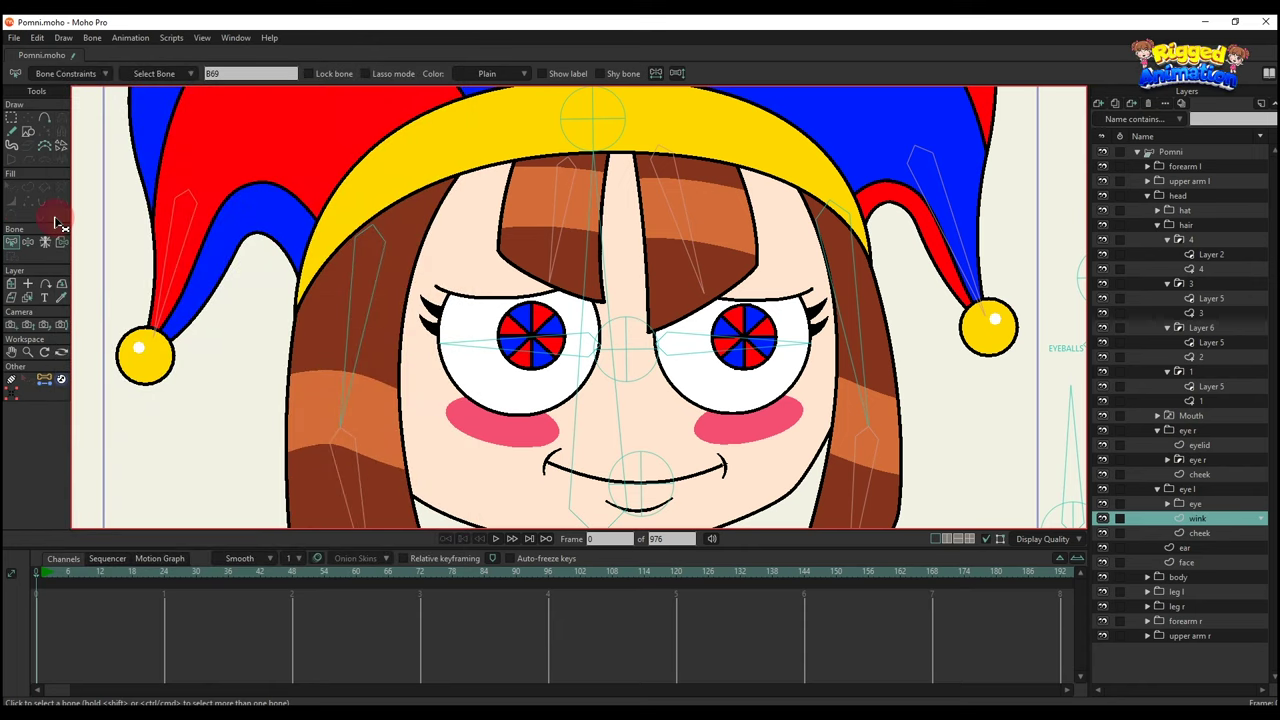
left_click(12, 118)
scroll(478, 438, "up", 3)
left_click(1102, 504)
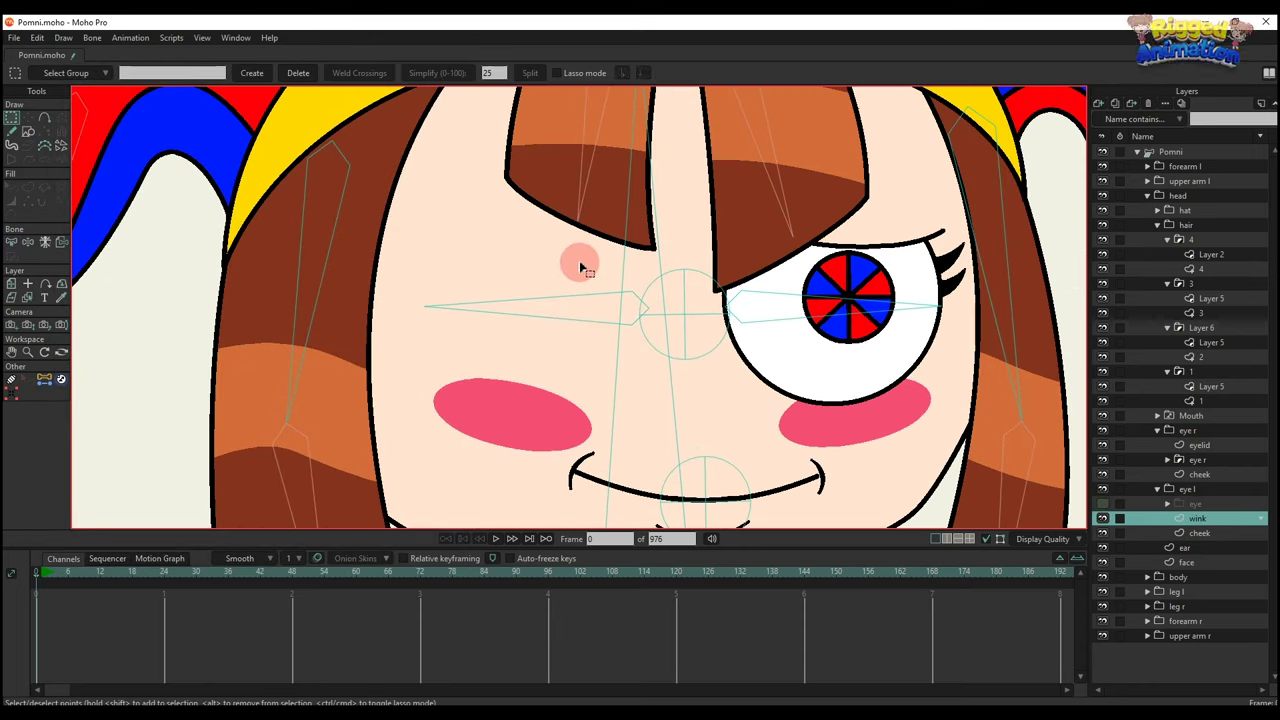
Draw a three-point wedge pointing toward the nose on the wink layer and make its middle point a sharp corner.
scroll(503, 268, "up", 2)
key("a")
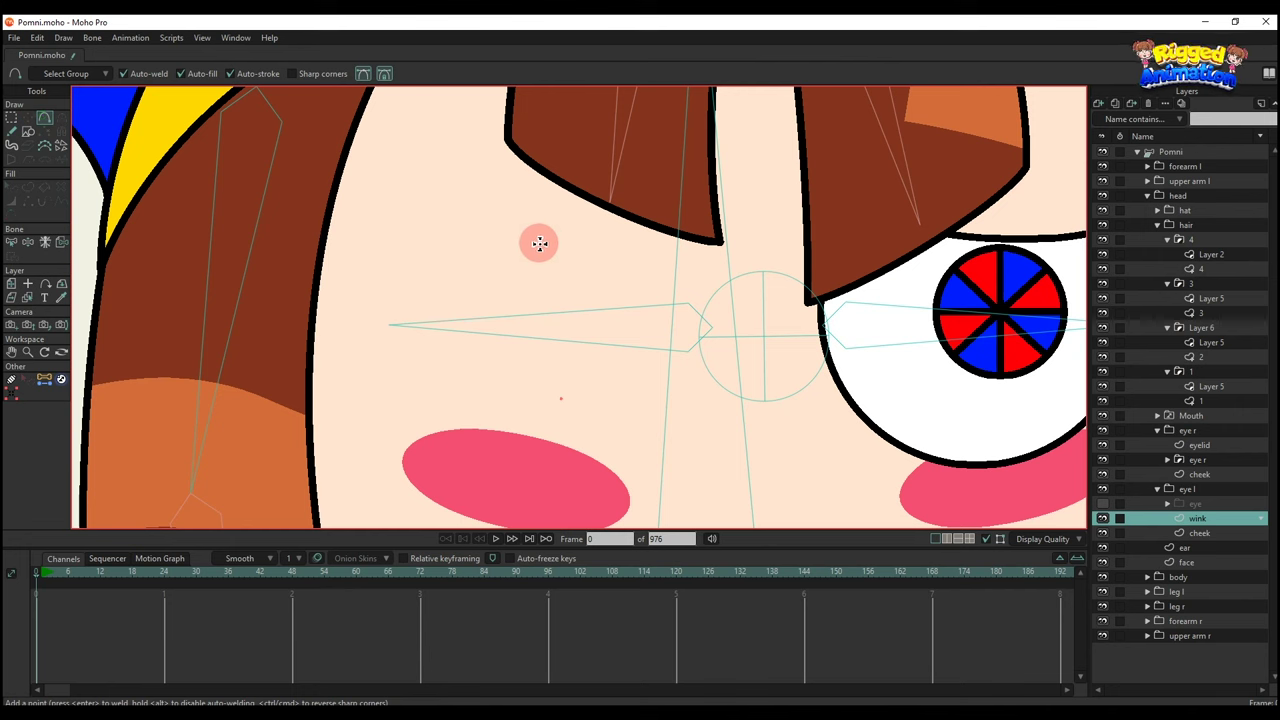
left_click_drag(538, 268, 562, 396)
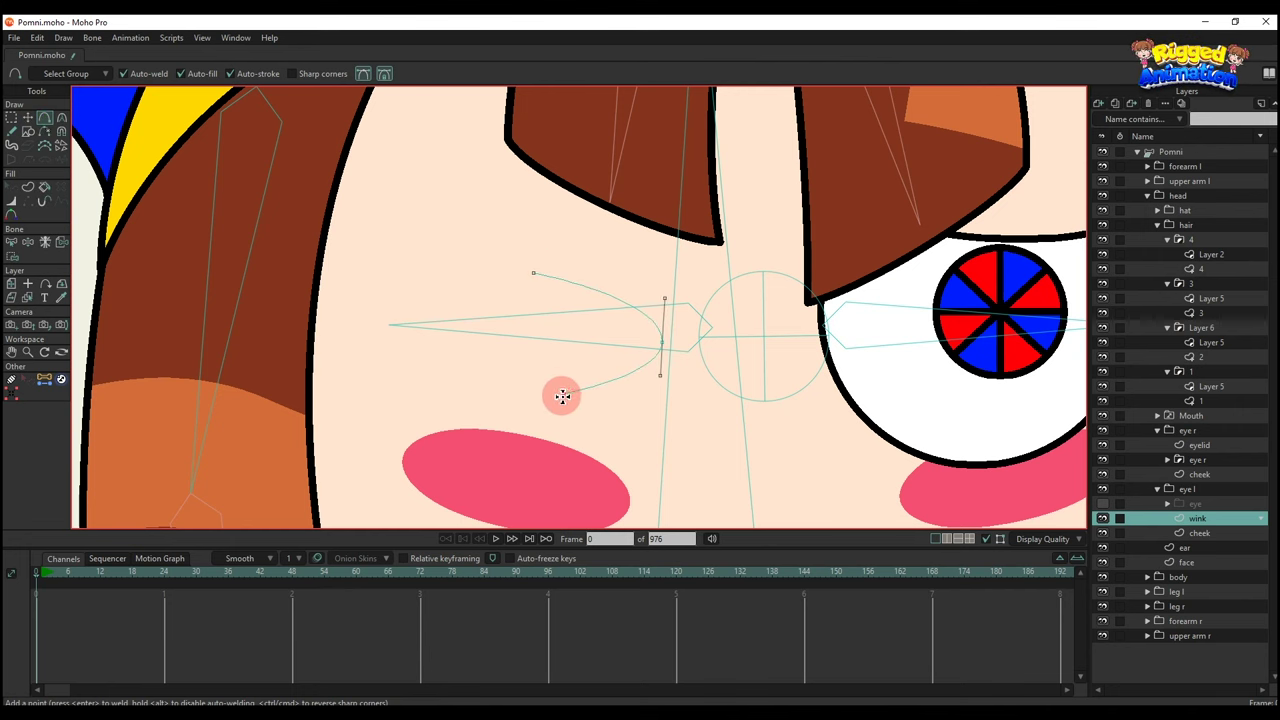
key("t")
left_click(665, 346)
key("c")
left_click_drag(499, 348, 94, 435)
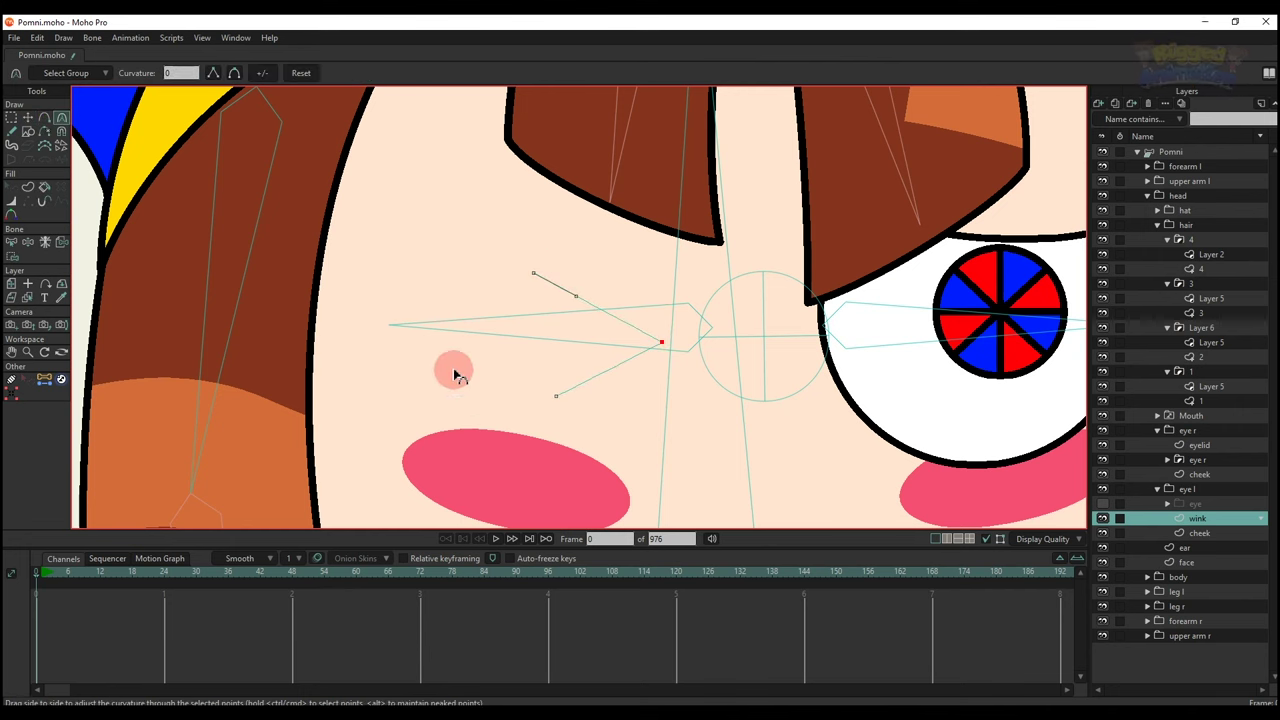
Create a shape from all the wedge's points with a black stroke 30 wide and no fill.
key("g")
left_click_drag(509, 238, 728, 434)
left_click(27, 190)
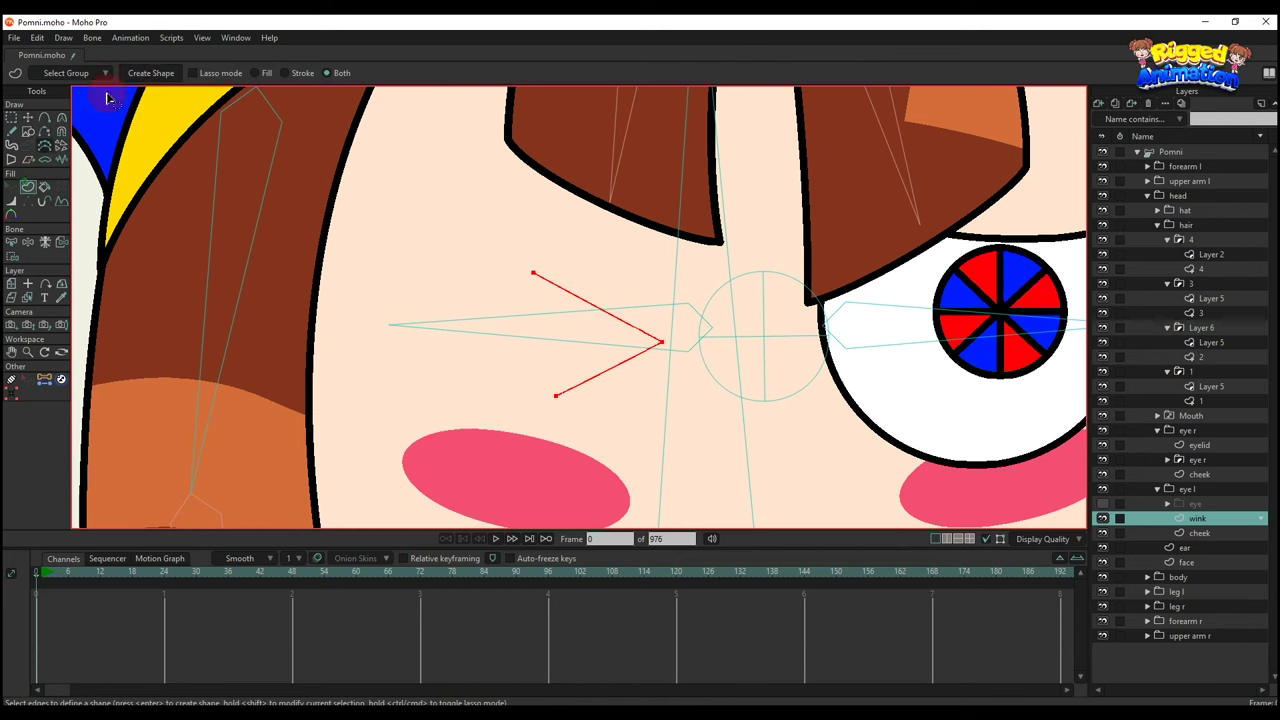
key("Return")
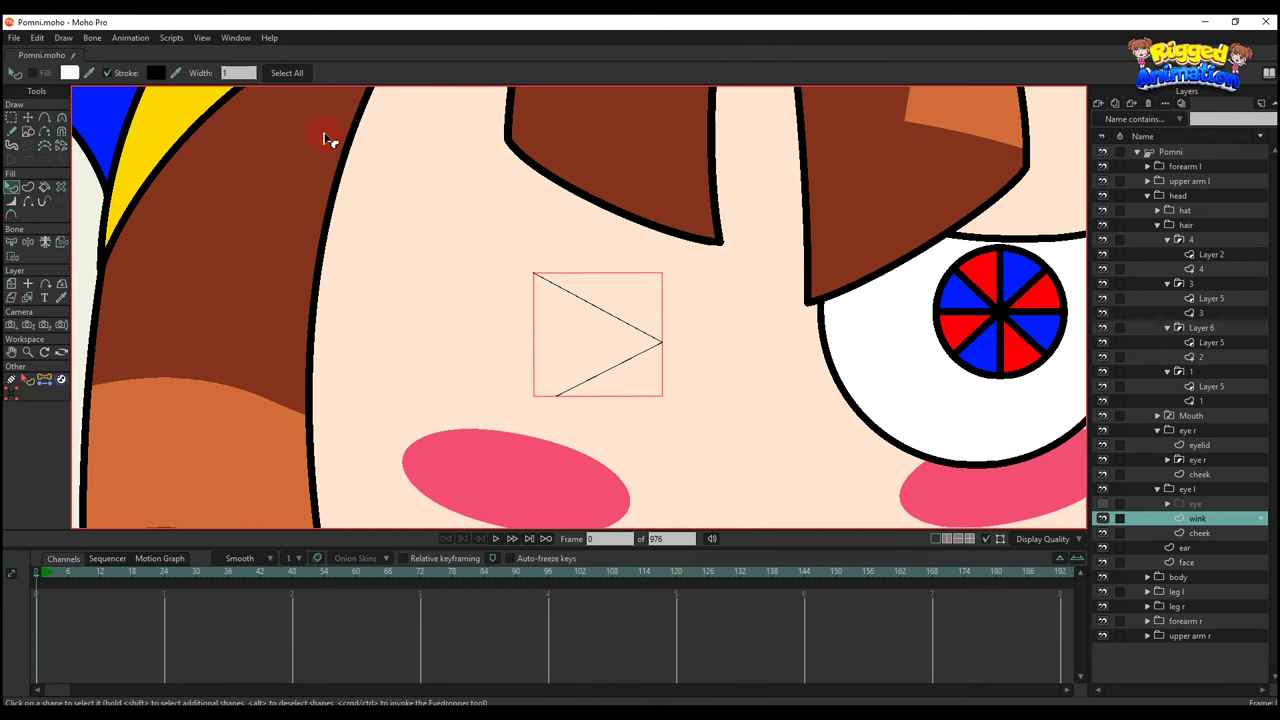
type("30")
key("Return")
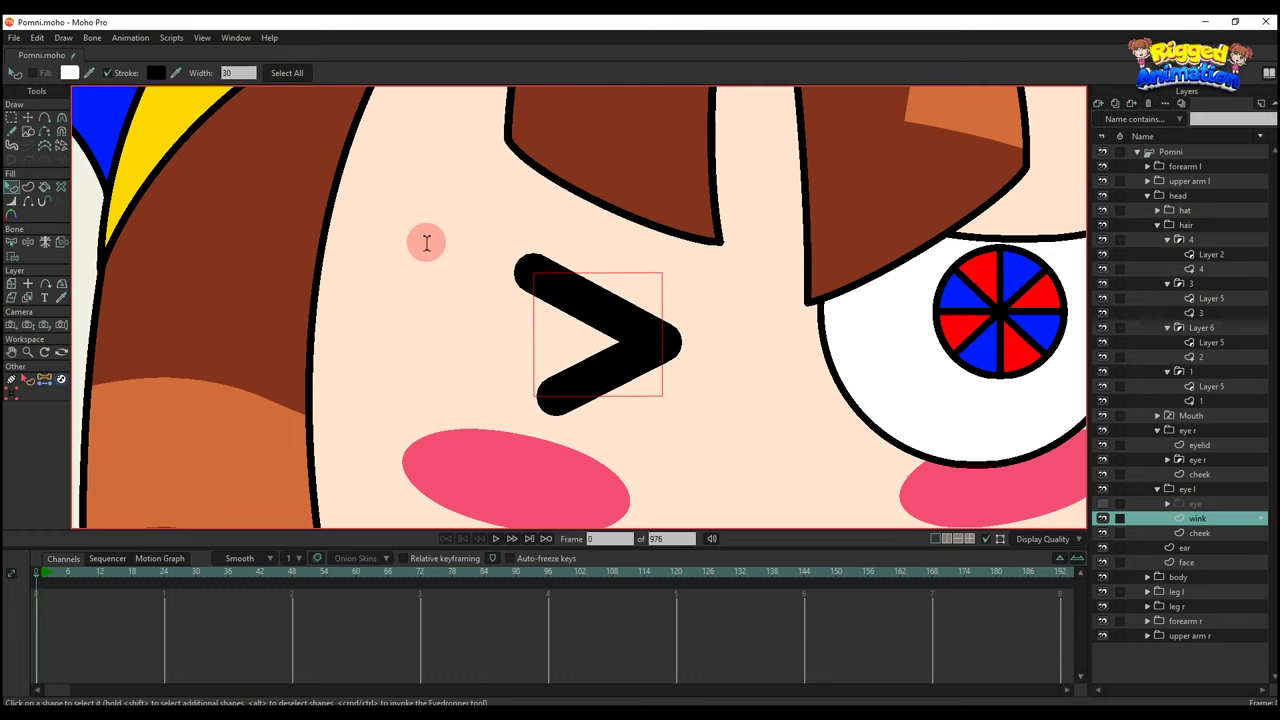
Bend the upper and lower arms of the wink stroke into upward-bulging curves.
scroll(620, 367, "down", 4)
key("t")
scroll(595, 340, "up", 5)
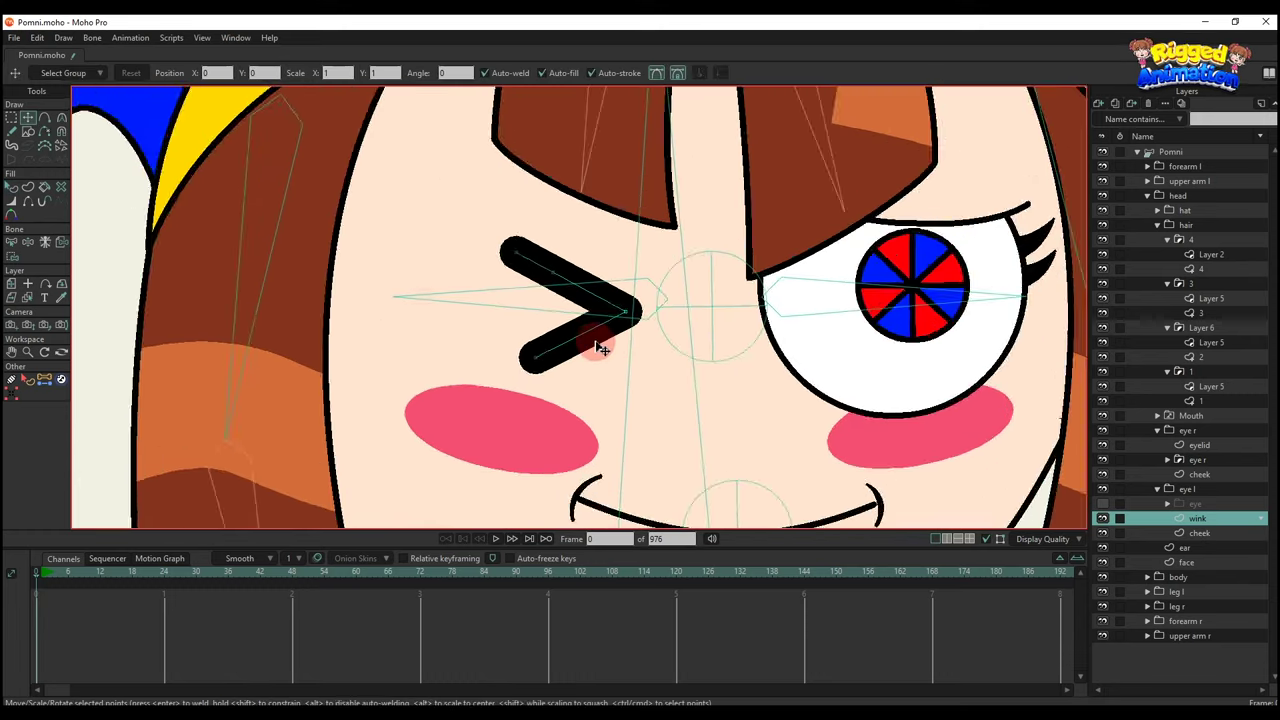
key("c")
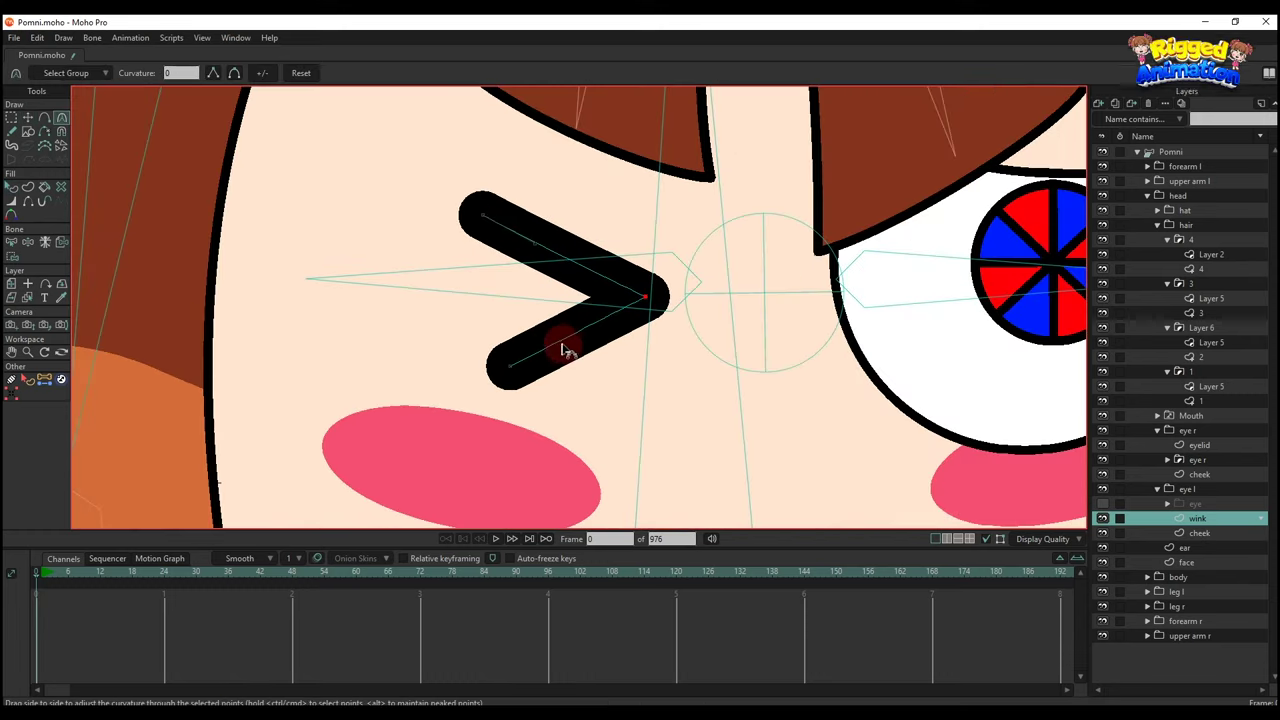
mouse_move(563, 343)
left_mouse_down()
mouse_move(543, 329)
mouse_move(573, 313)
left_mouse_up()
left_click_drag(557, 223, 576, 238)
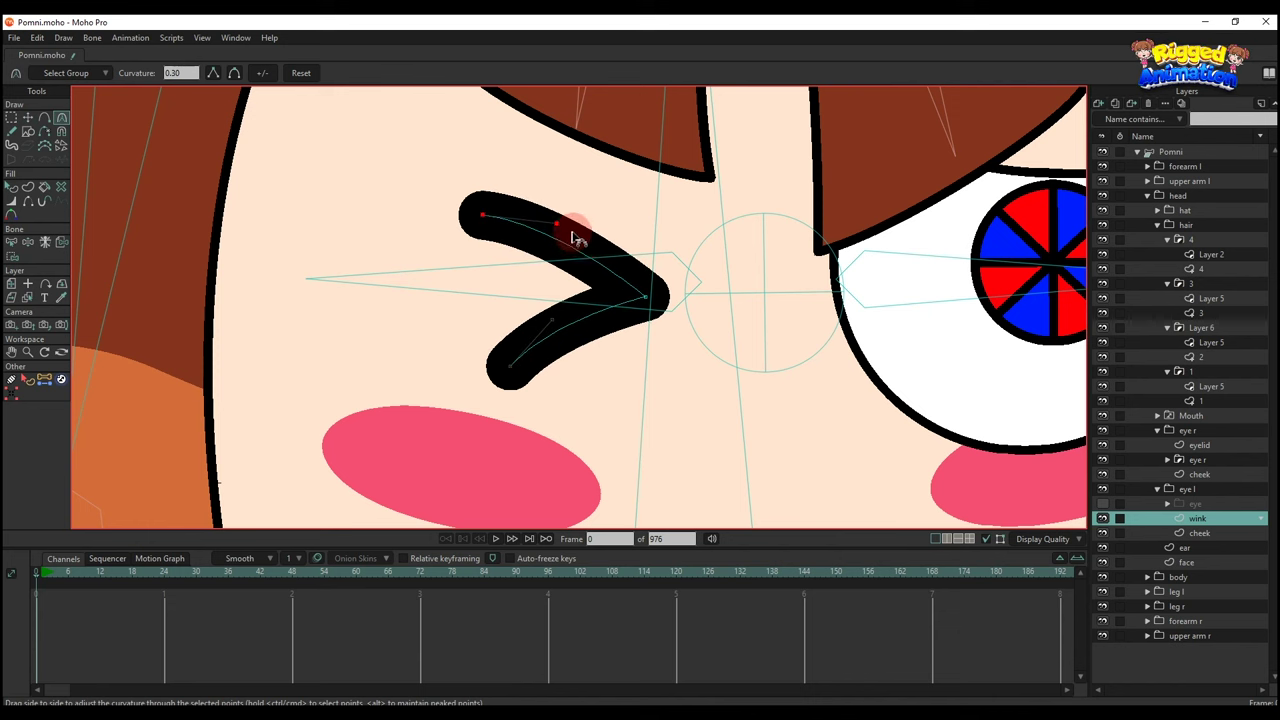
Move the end point of the wink's lower arm slightly toward the nose and check the shape against the whole face.
key("t")
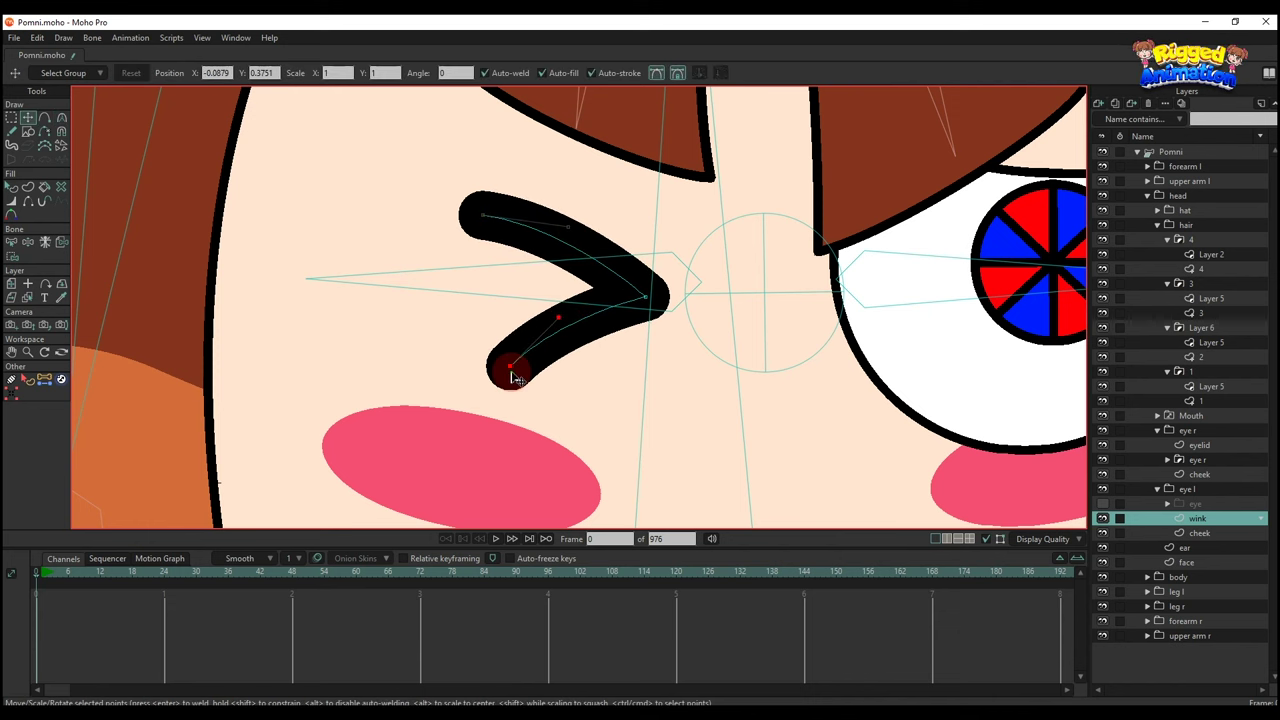
left_click_drag(509, 366, 531, 364)
key("q")
scroll(563, 355, "down", 10)
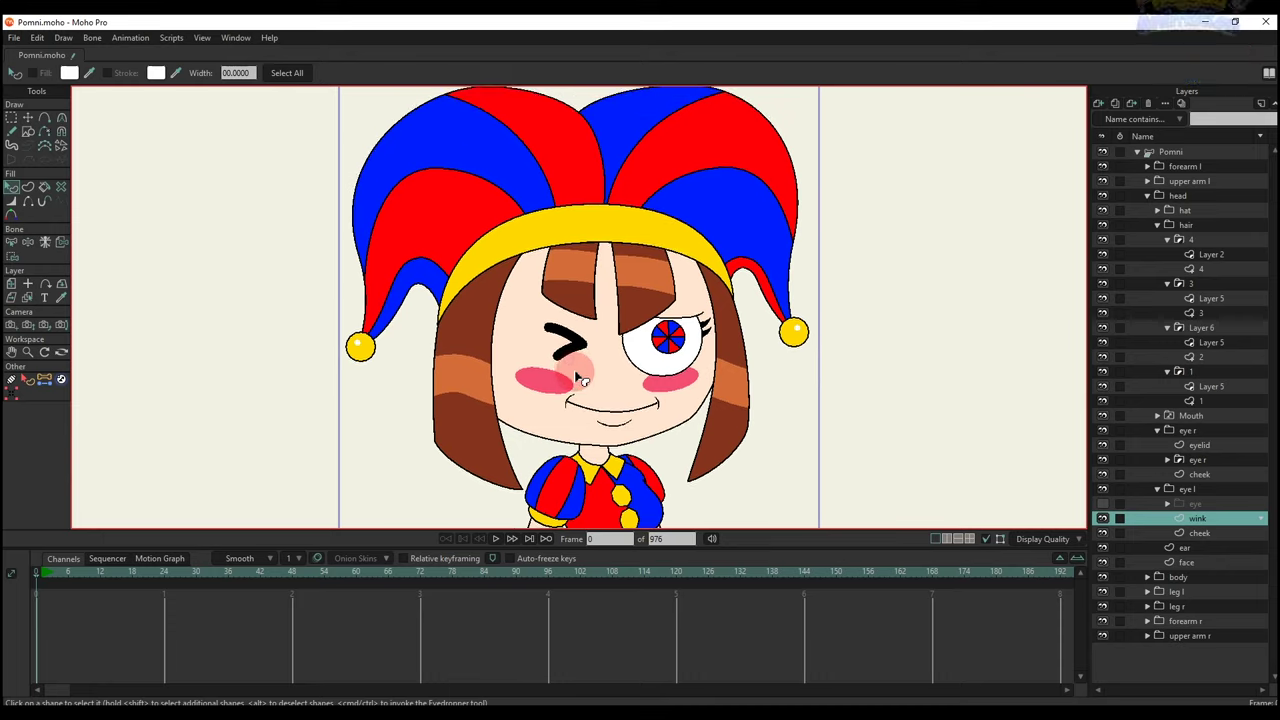
scroll(575, 377, "up", 5)
scroll(563, 347, "up", 4)
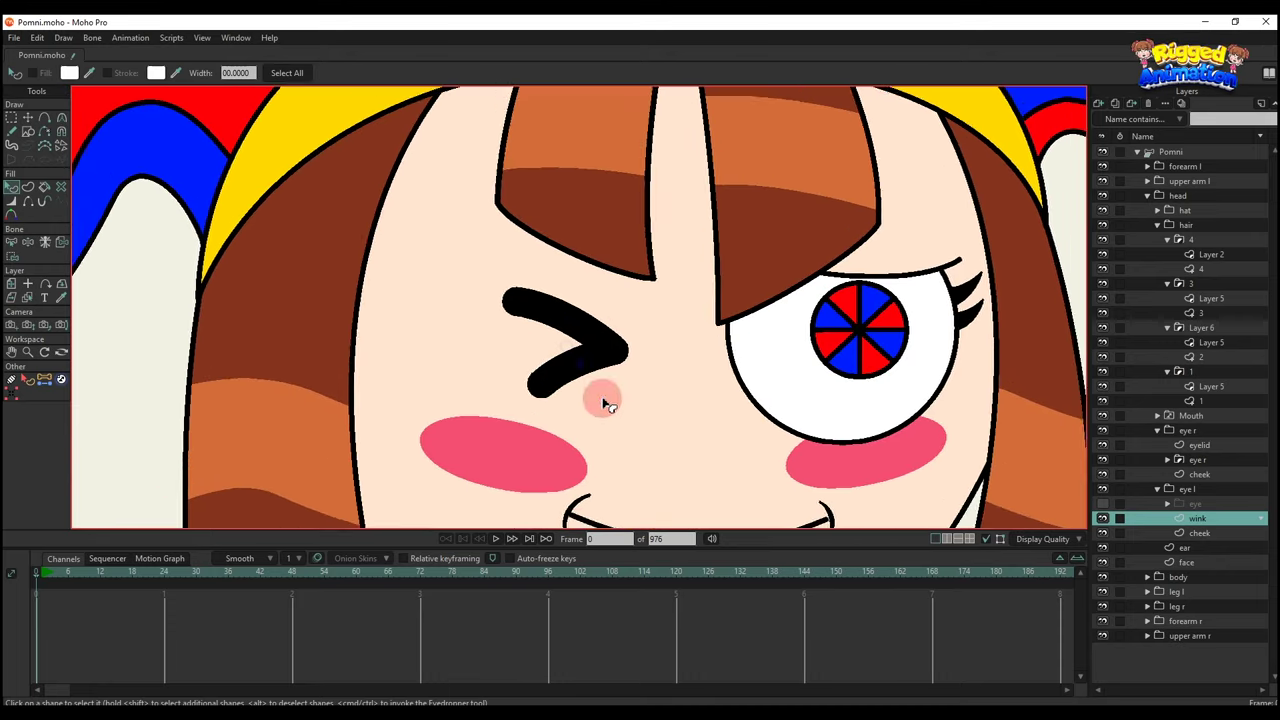
Show eye l's eye group again and group it with the wink layer.
left_click(1172, 475)
left_click(1103, 503)
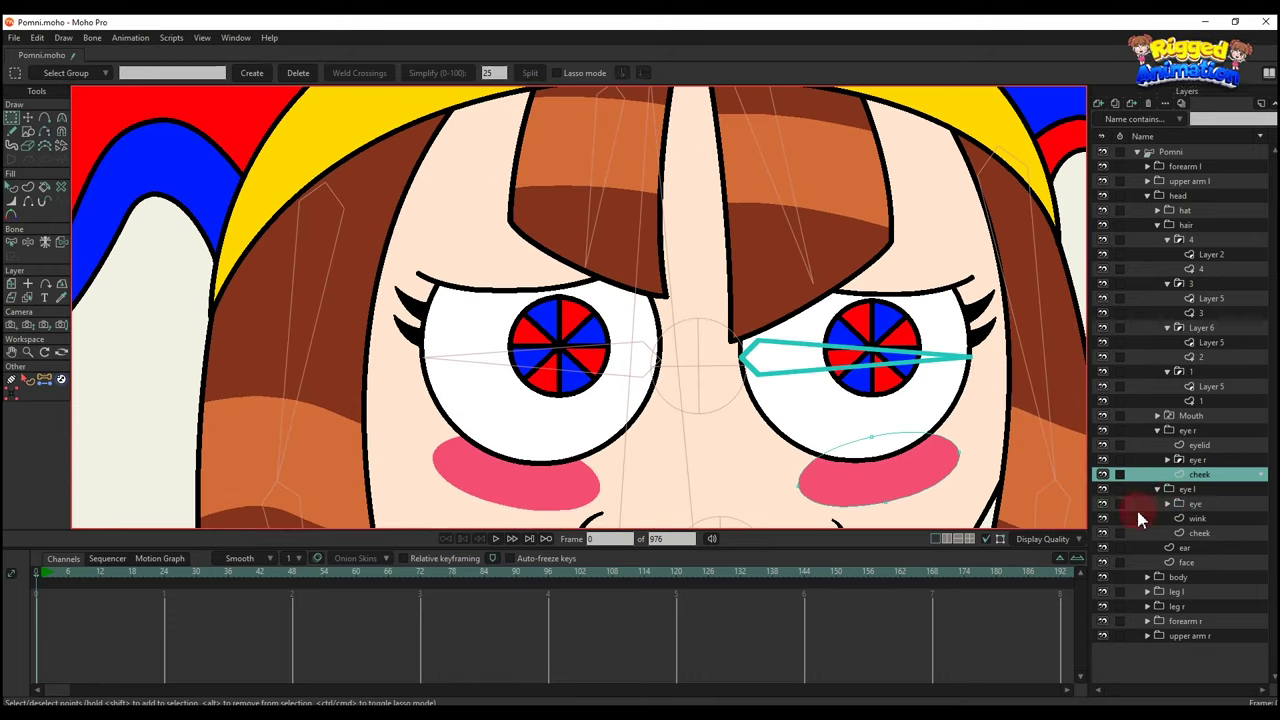
left_click(1201, 505)
left_click(1204, 518, "shift")
right_click(1206, 521)
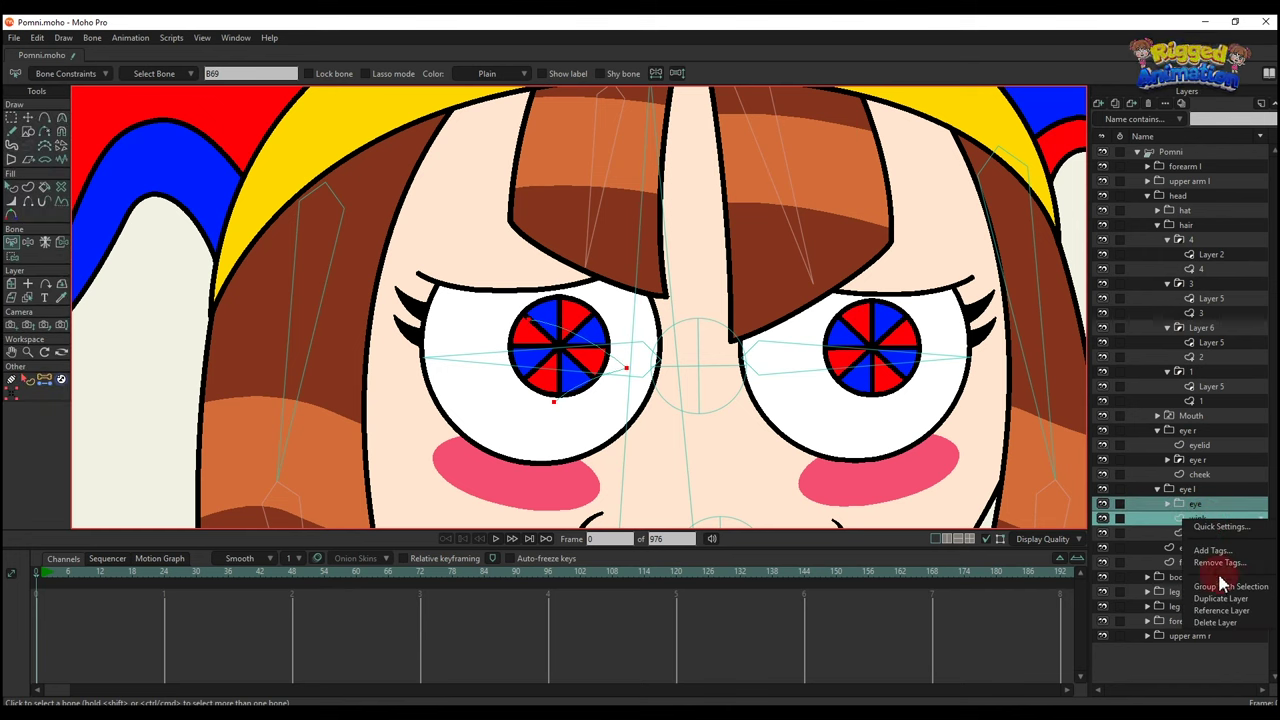
left_click(1230, 588)
Rename the new group in the eye l folder switch eye and convert it to a switch layer.
left_click(1171, 504)
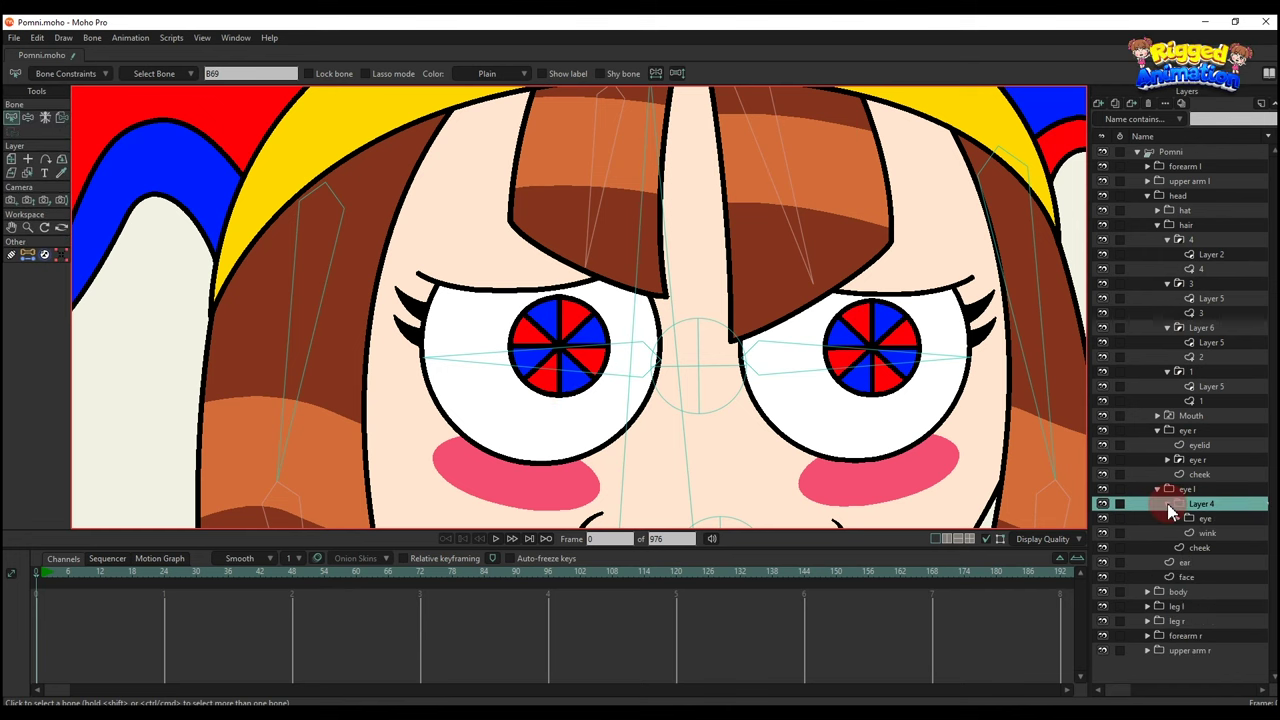
double_click(1203, 508)
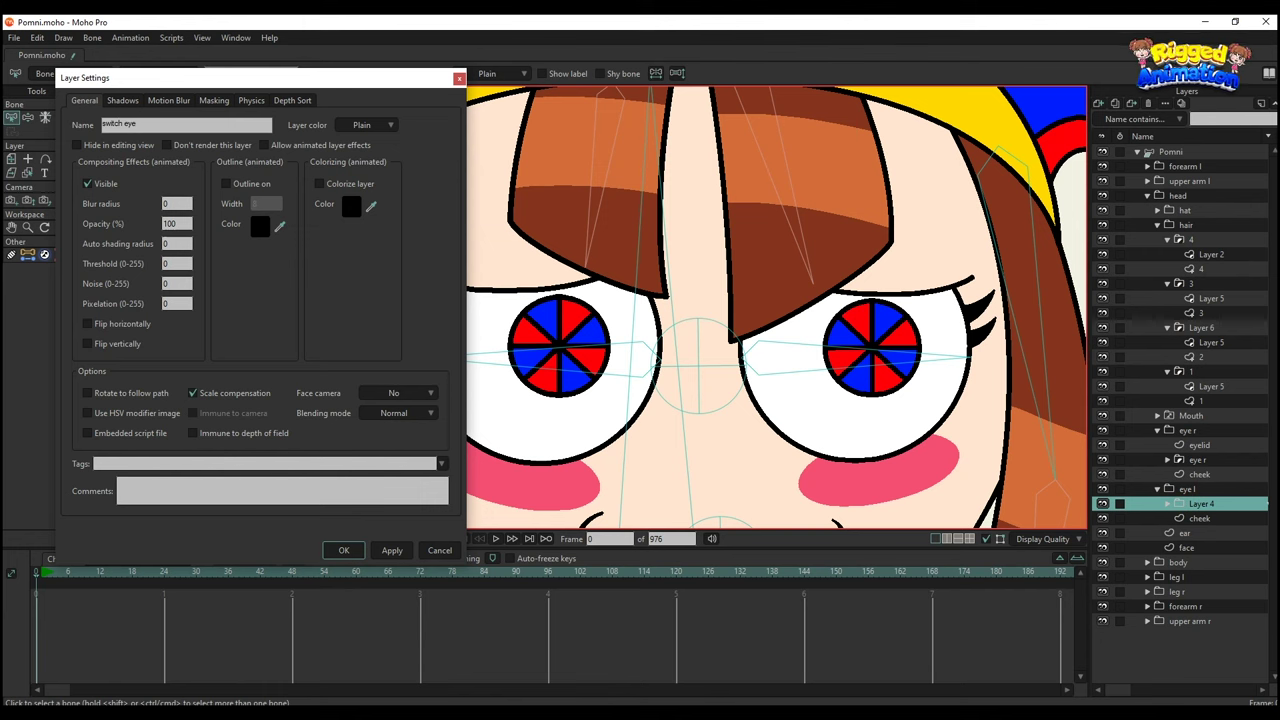
type("switch eye")
key("Return")
right_click(1205, 513)
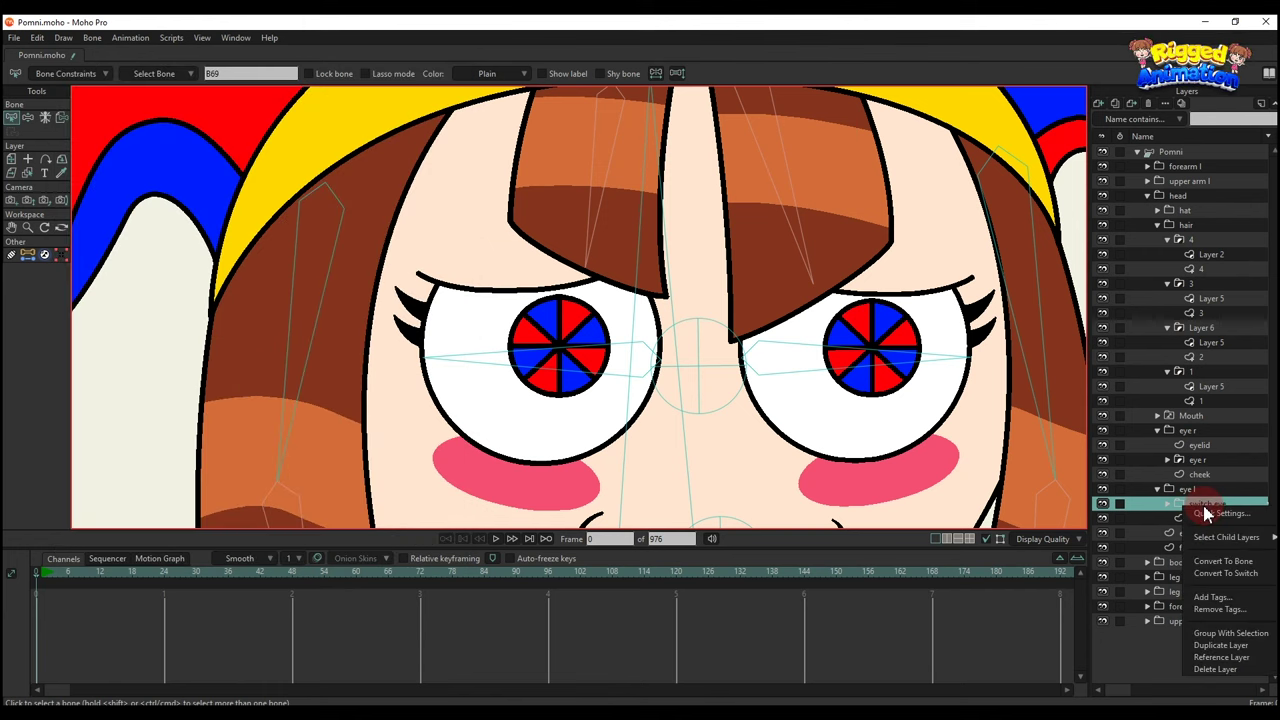
left_click(1226, 576)
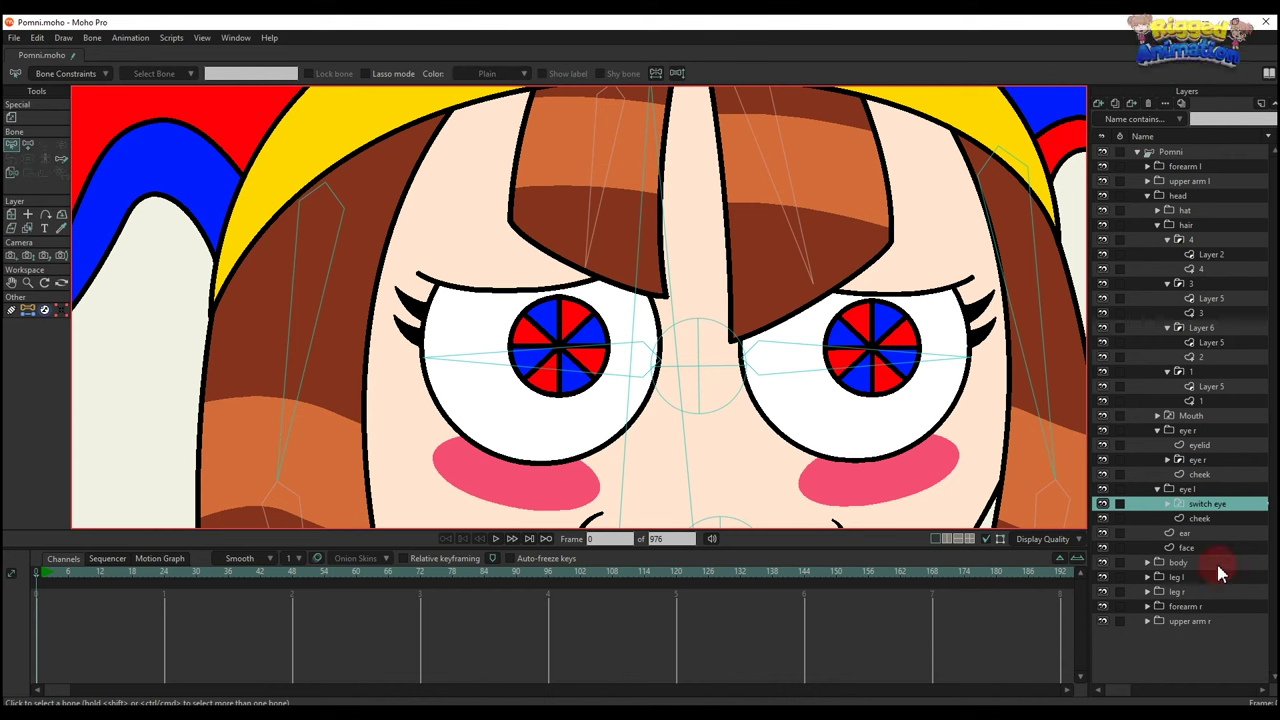
Set eye l's switch eye layer to display wink and check it on the face.
right_click(1195, 504)
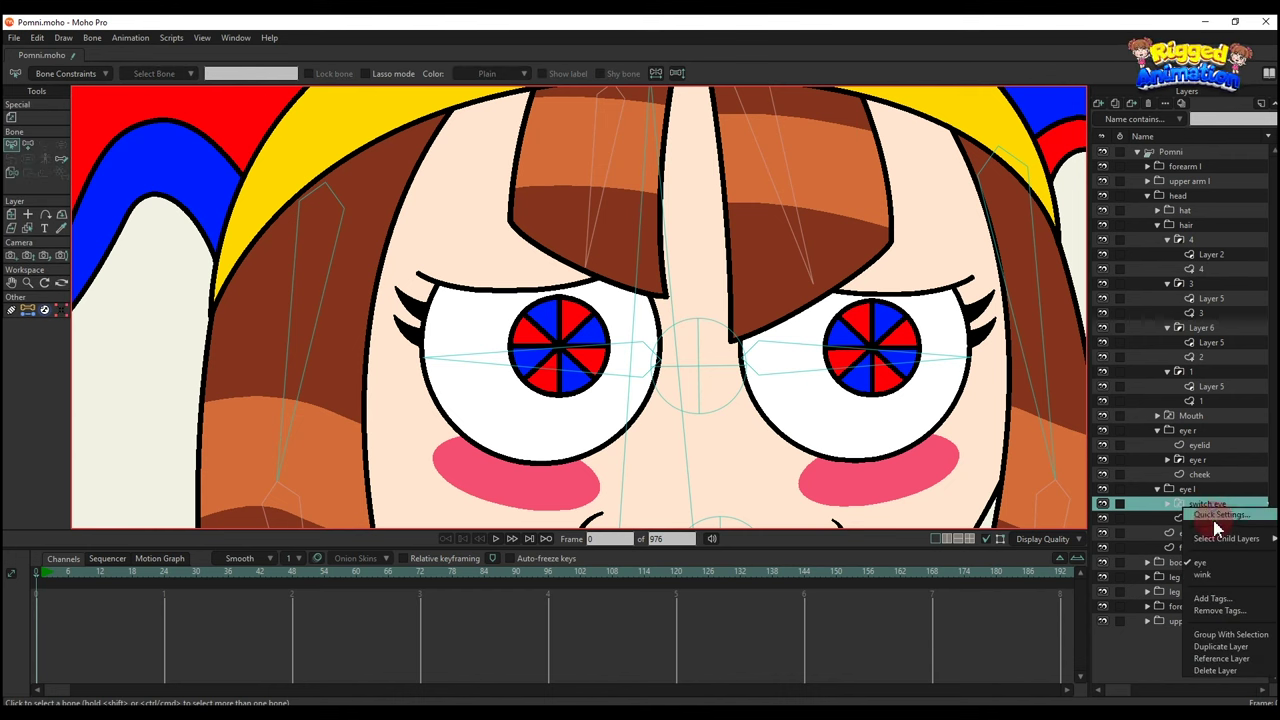
left_click(1212, 581)
scroll(663, 383, "down", 3)
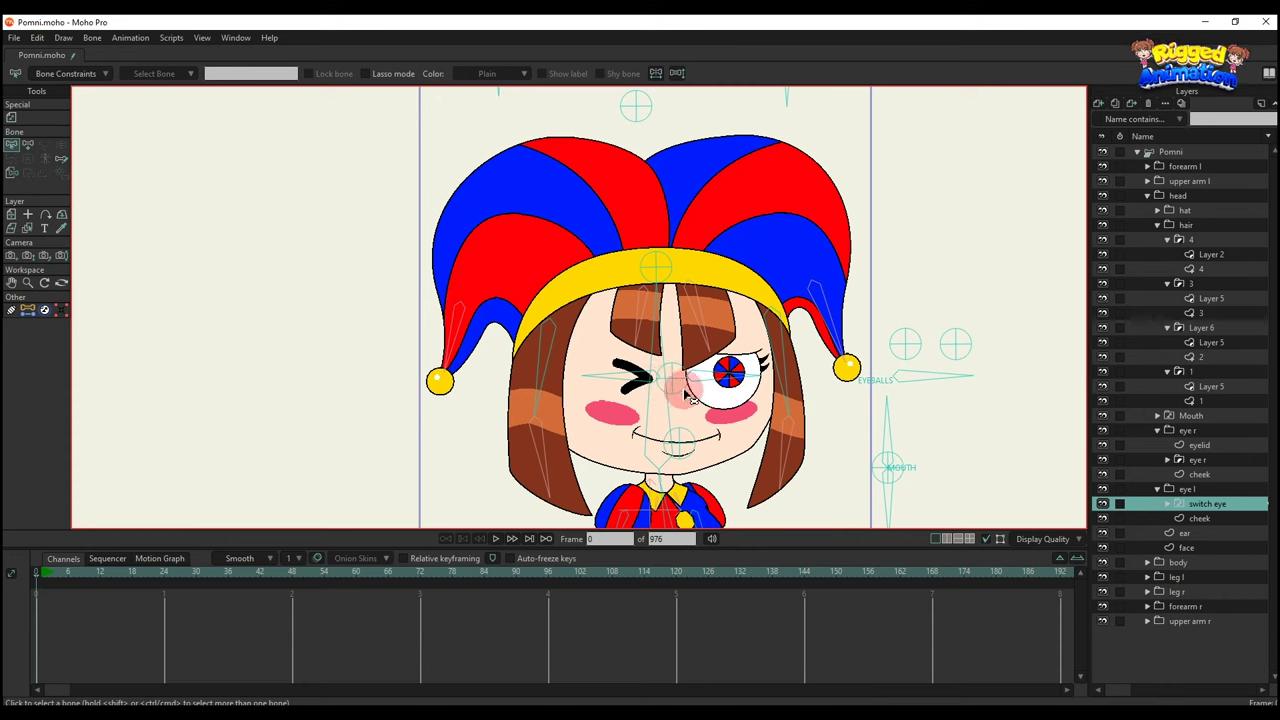
scroll(677, 391, "up", 1)
scroll(738, 398, "up", 1)
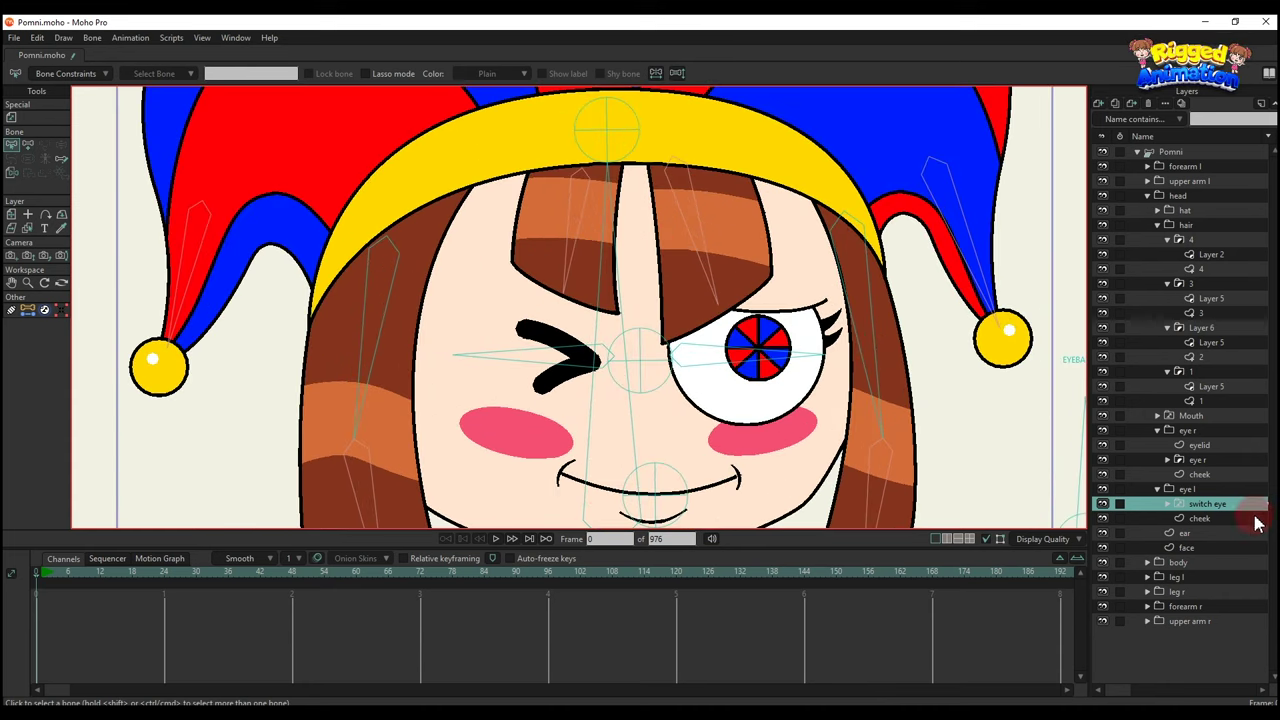
Group the eyelid and inner eye r layers inside the eye r folder and name the new group eye.
left_click(1205, 460)
left_click(1200, 445, "ctrl")
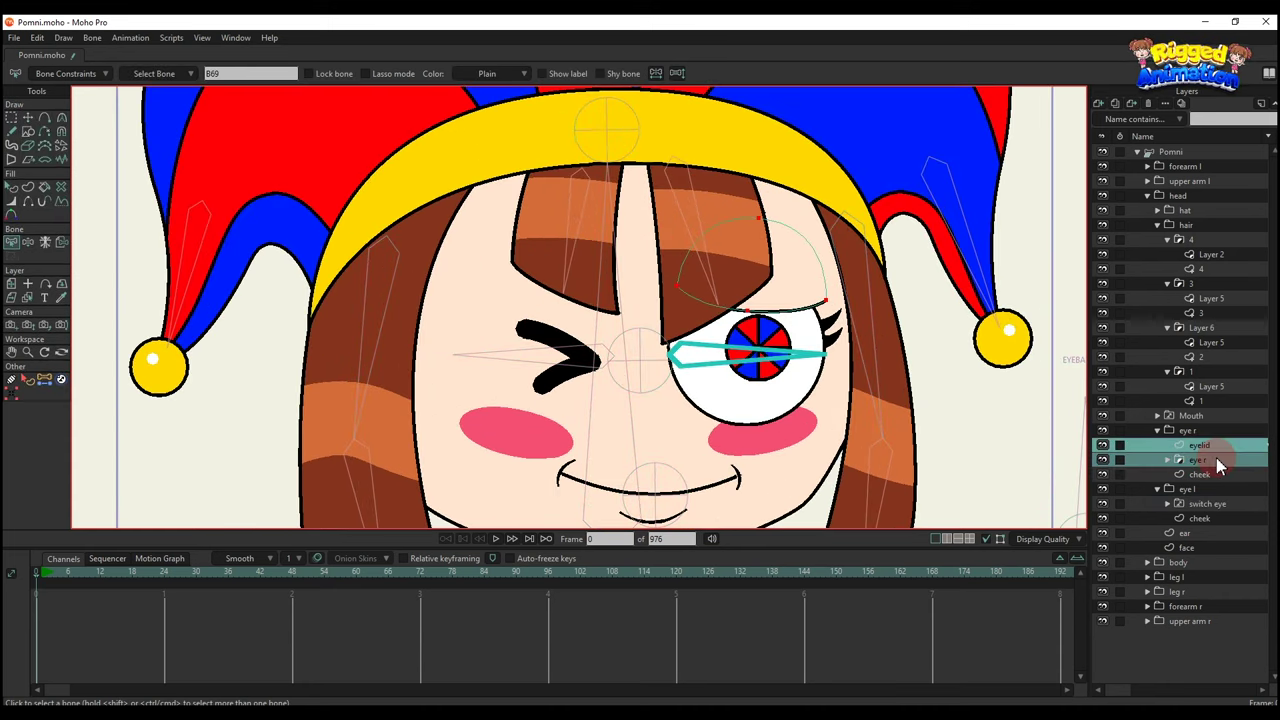
key("ctrl+g")
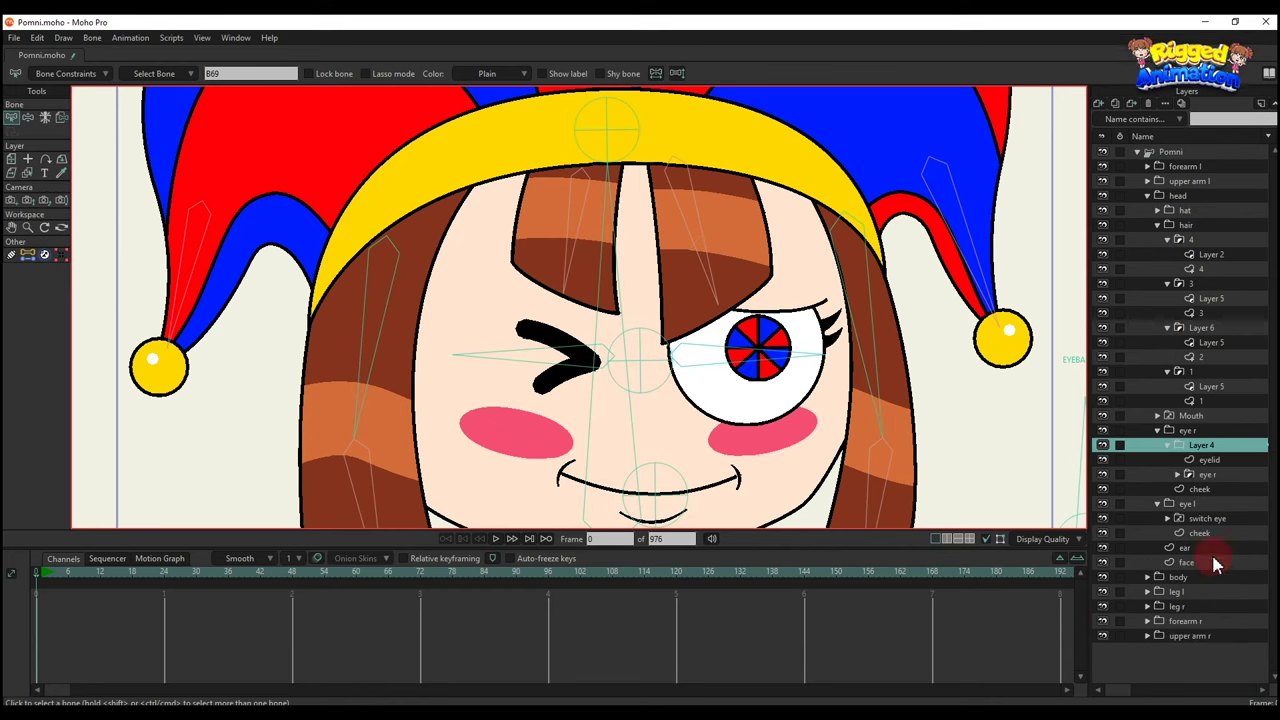
left_click(1174, 446)
double_click(1201, 447)
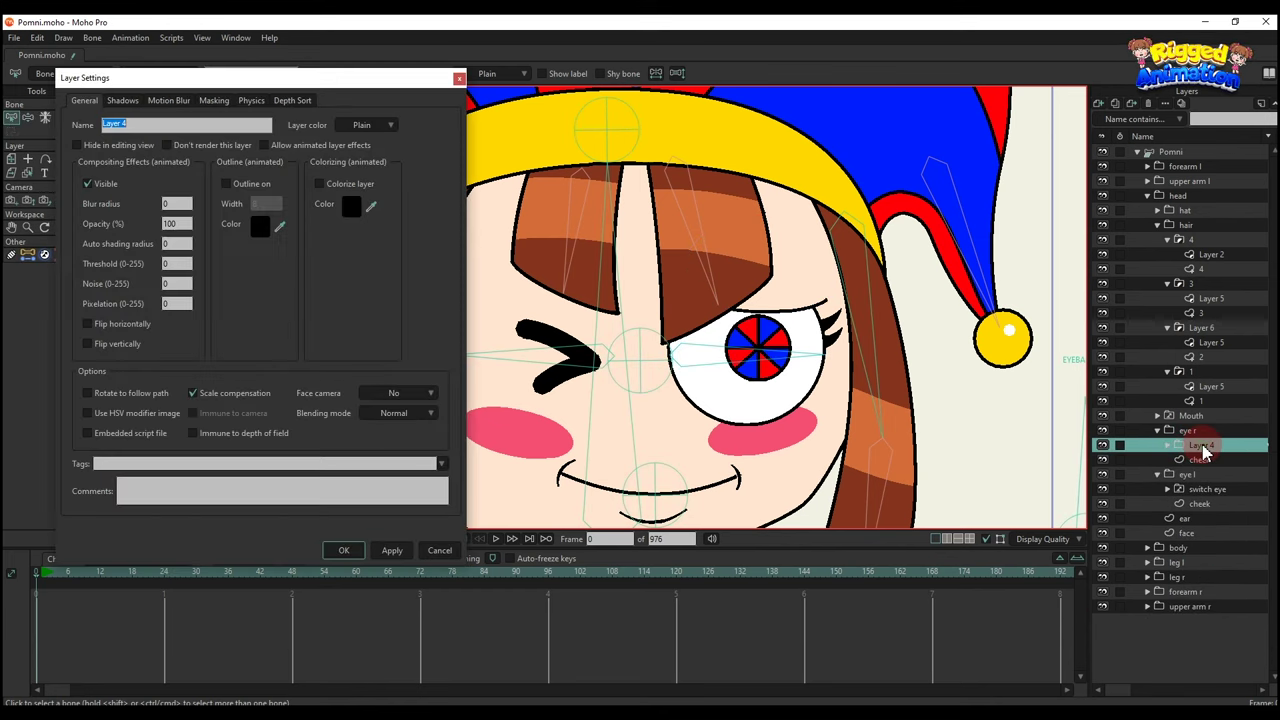
type("eye")
key("Return")
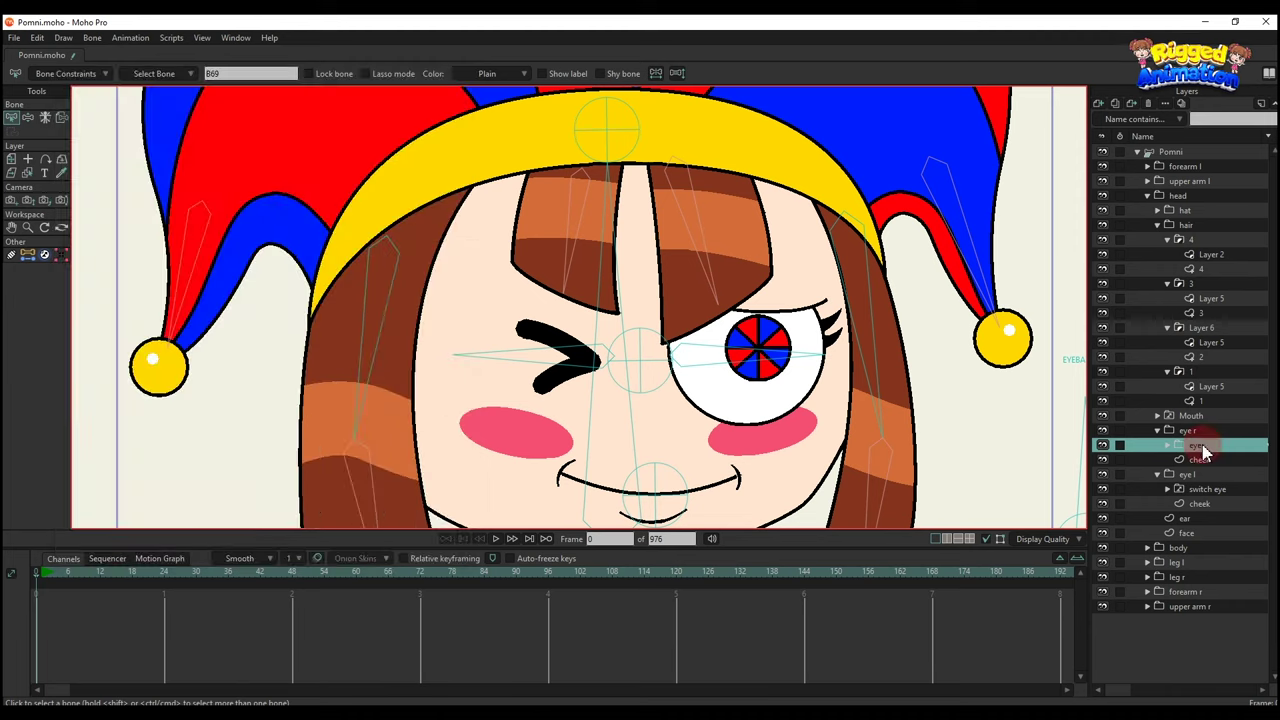
Add a vector layer between the eye group and cheek in the eye r folder and name it wink.
left_click(1202, 460)
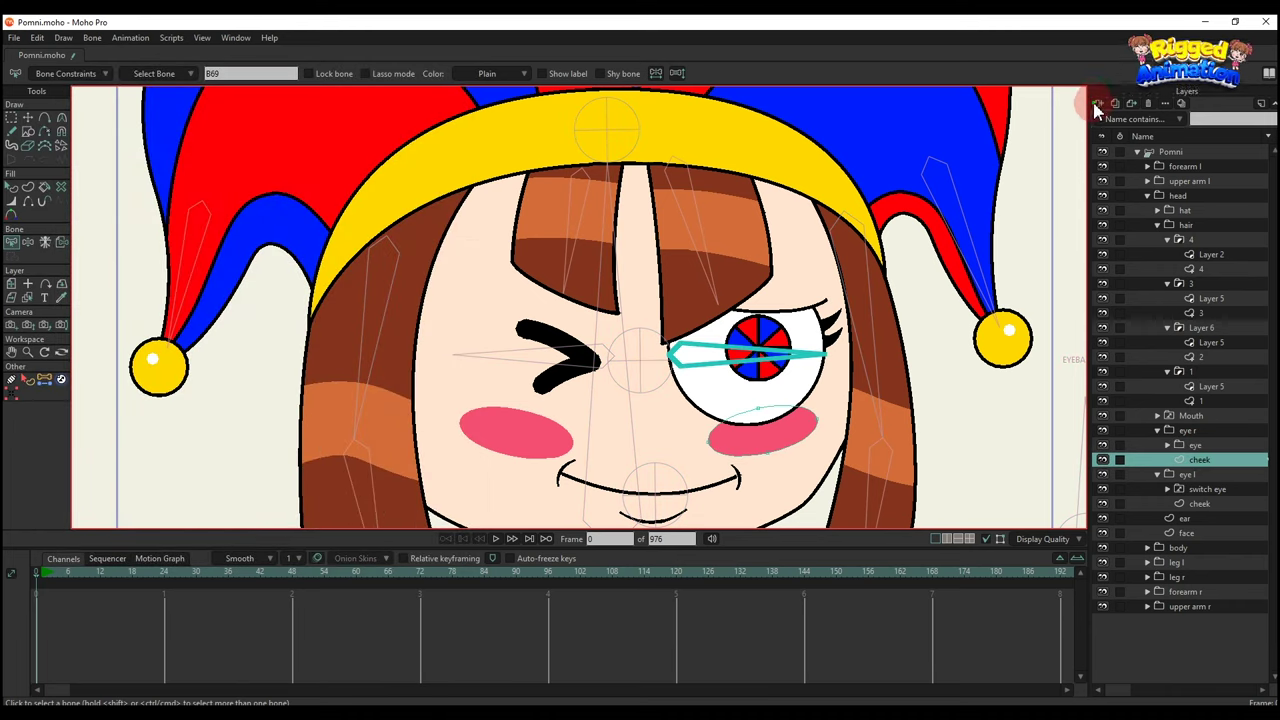
left_click(1096, 105)
left_click(1114, 122)
double_click(1192, 459)
double_click(1204, 464)
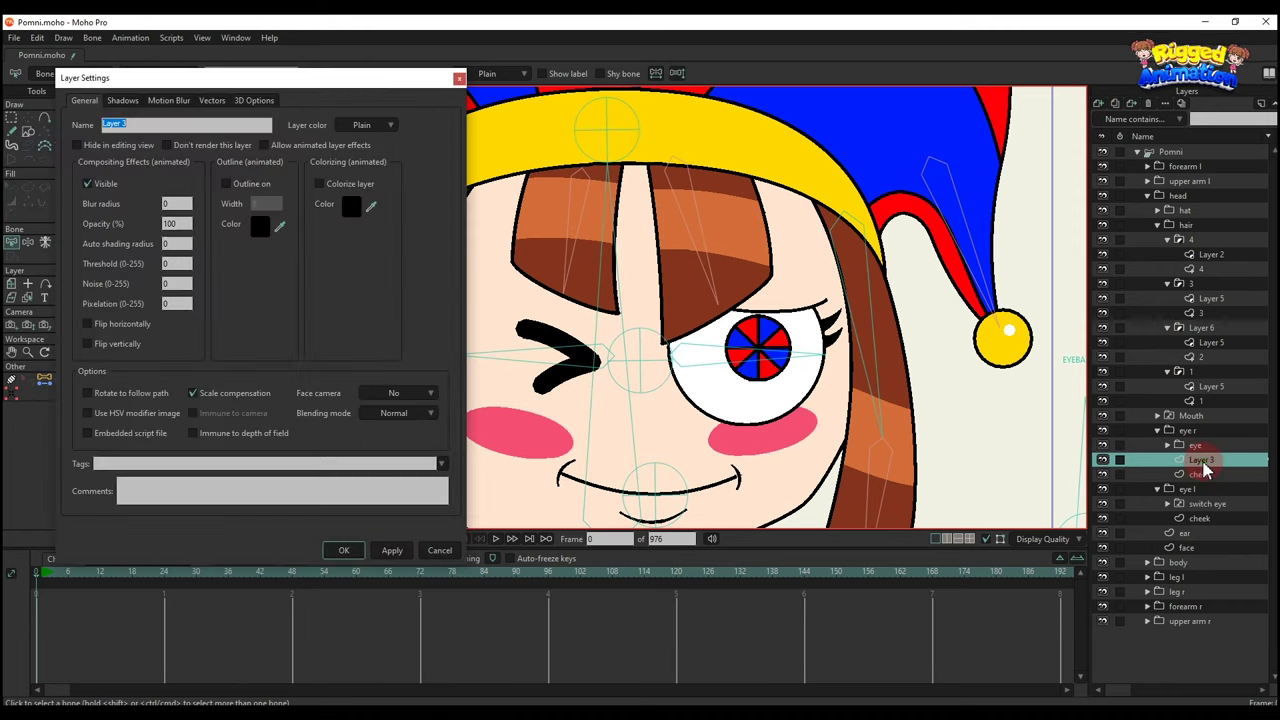
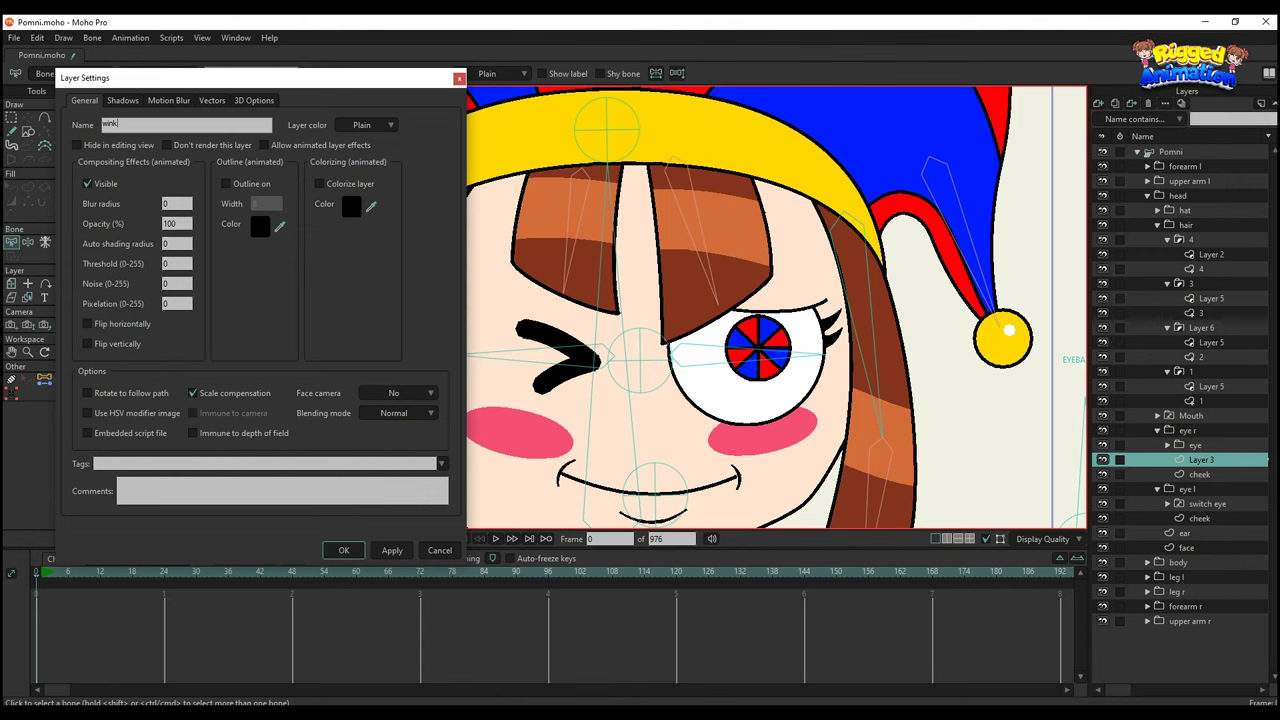
key("Return")
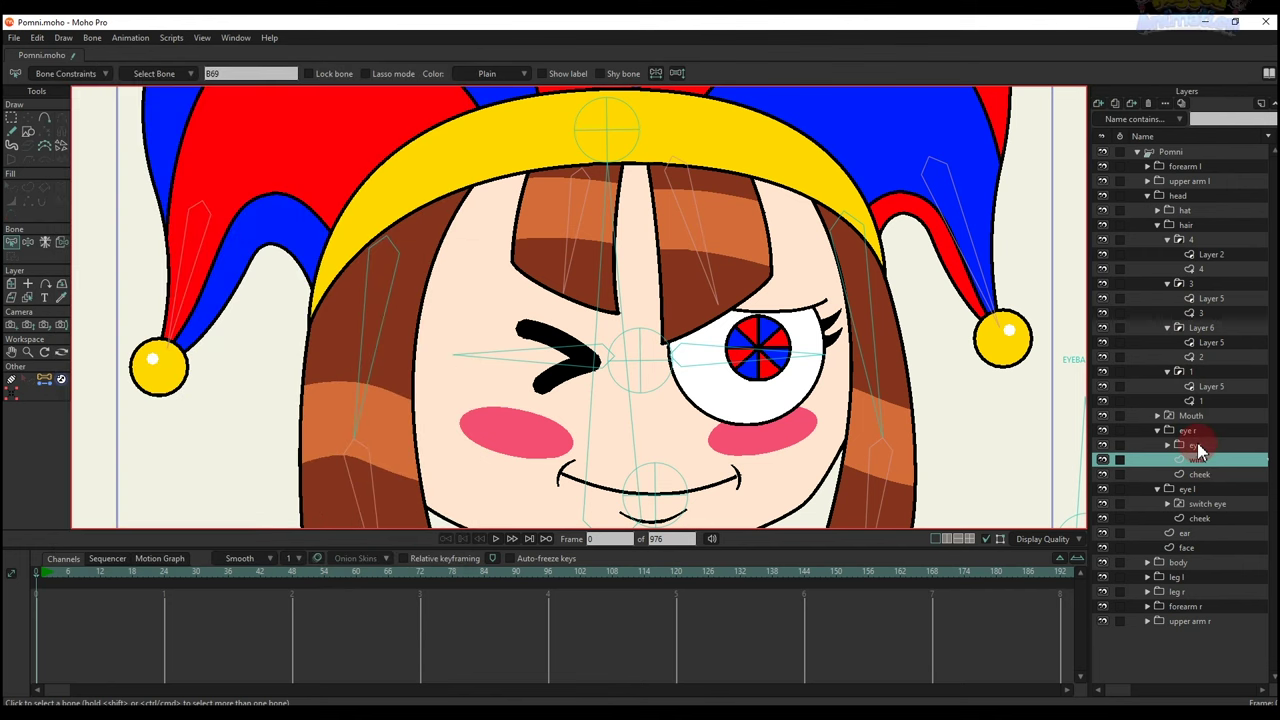
Group eye r's eye group and wink layer and name the new group switch eye.
left_click(1199, 446, "ctrl")
right_click(1205, 466)
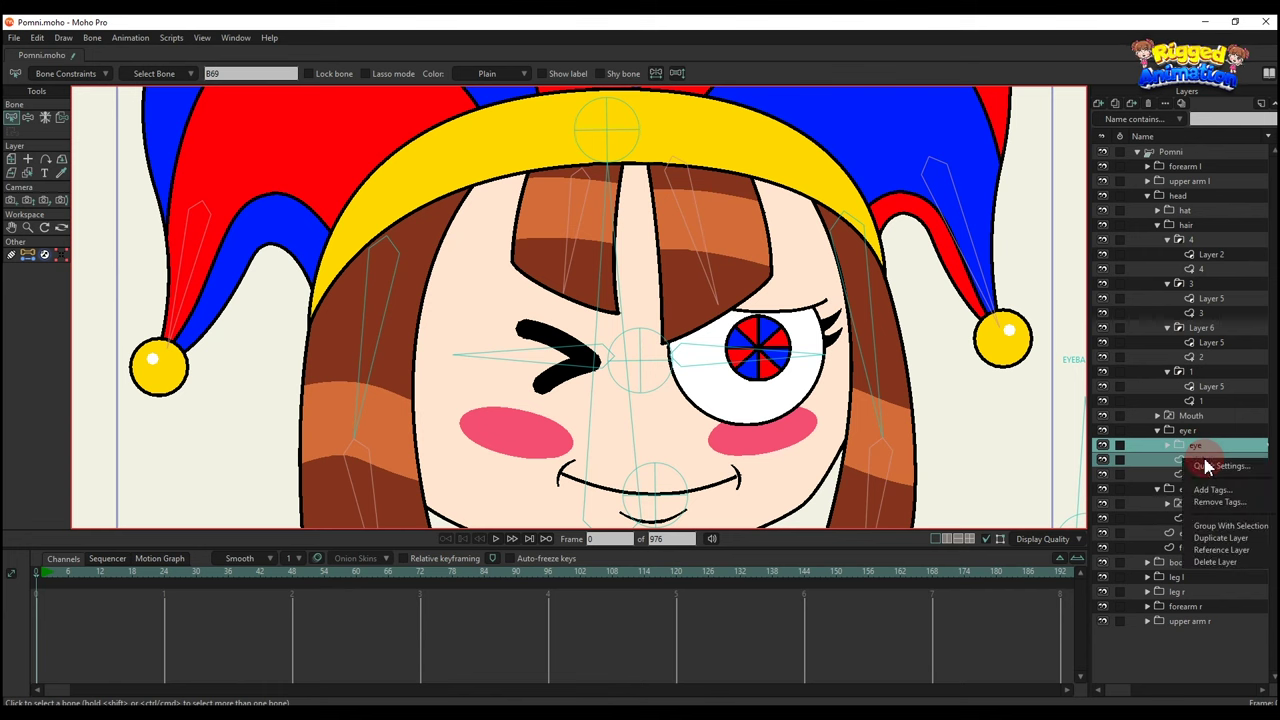
left_click(1231, 527)
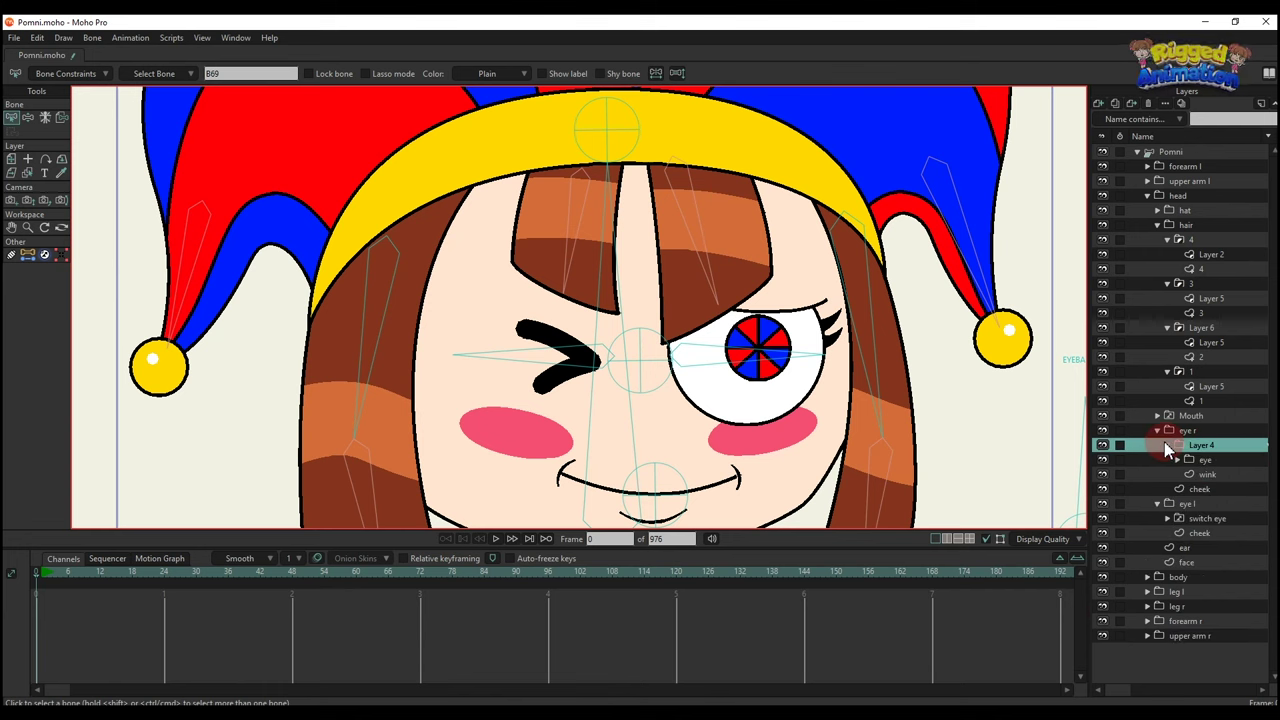
left_click(1167, 445)
double_click(1210, 450)
type("switch eye")
key("Return")
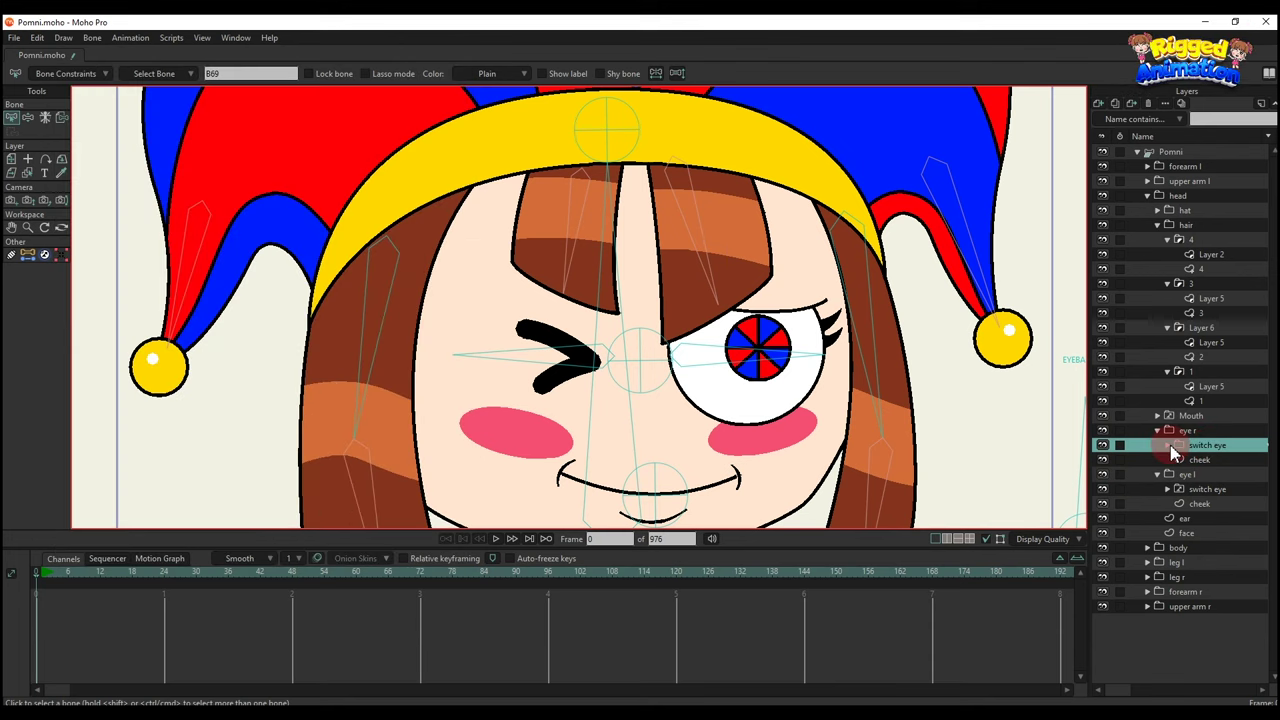
Convert eye r's switch eye group to a switch layer.
left_click(1169, 446)
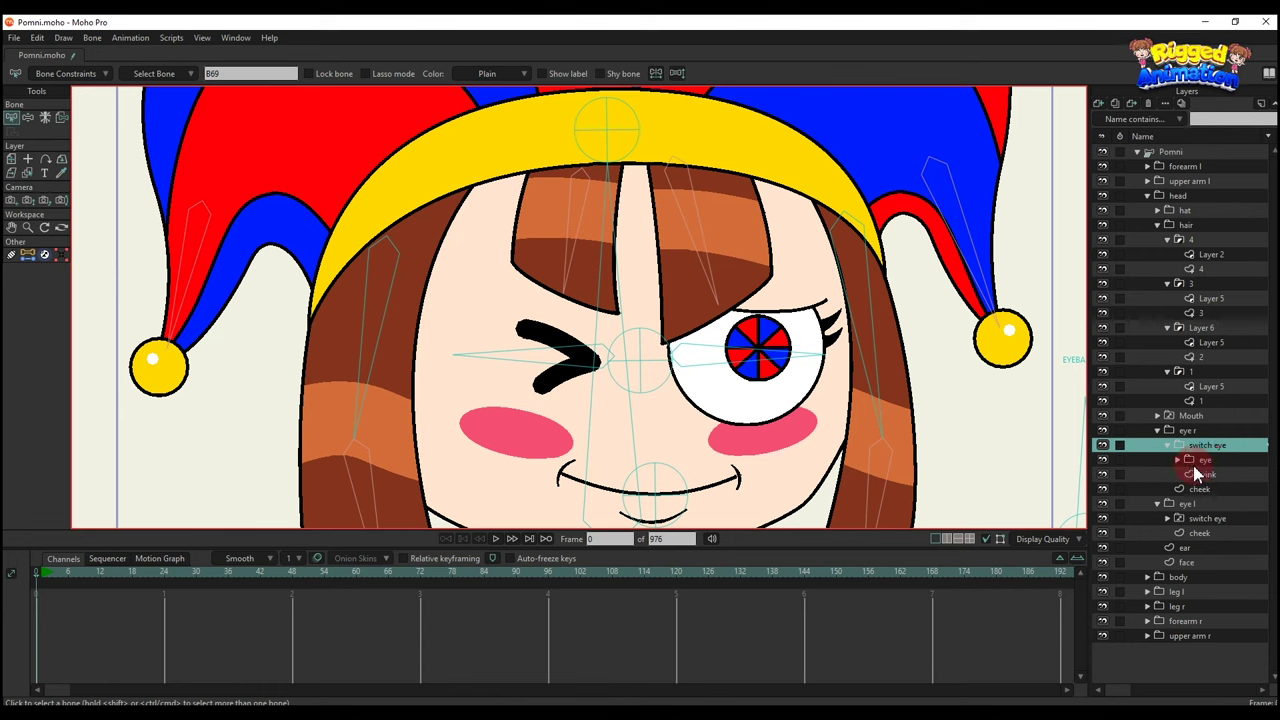
right_click(1219, 447)
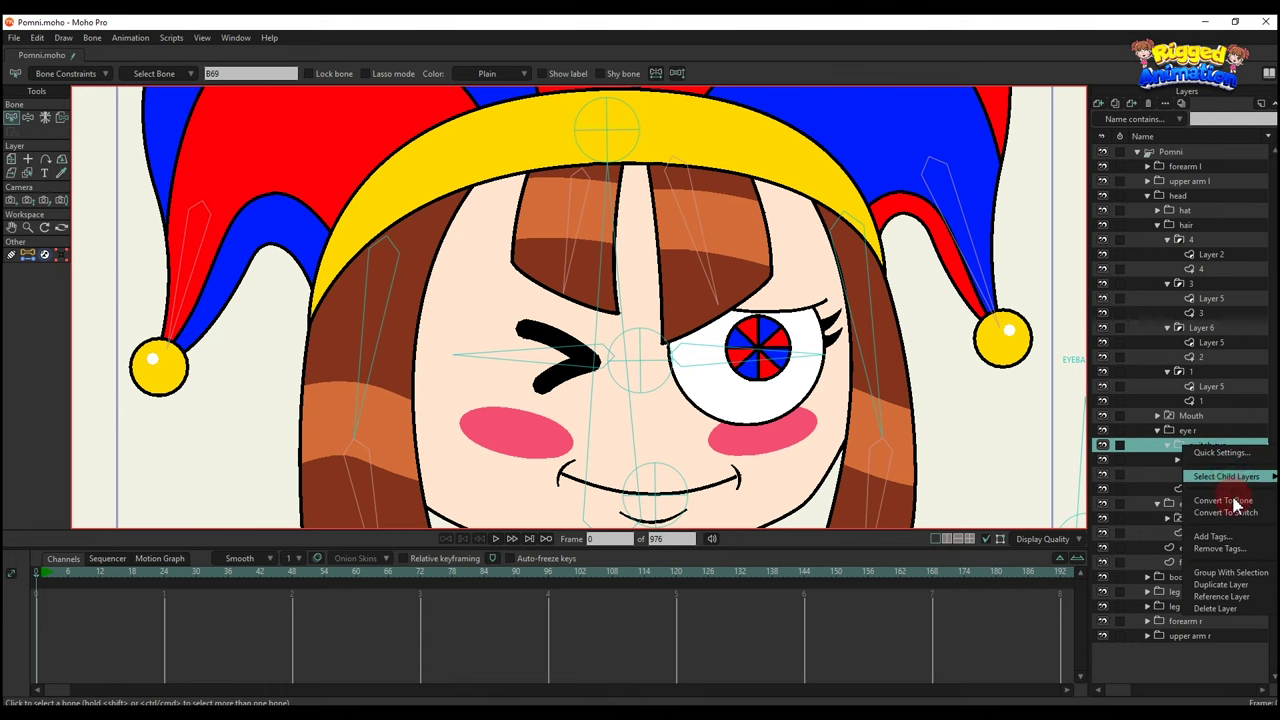
left_click(1238, 514)
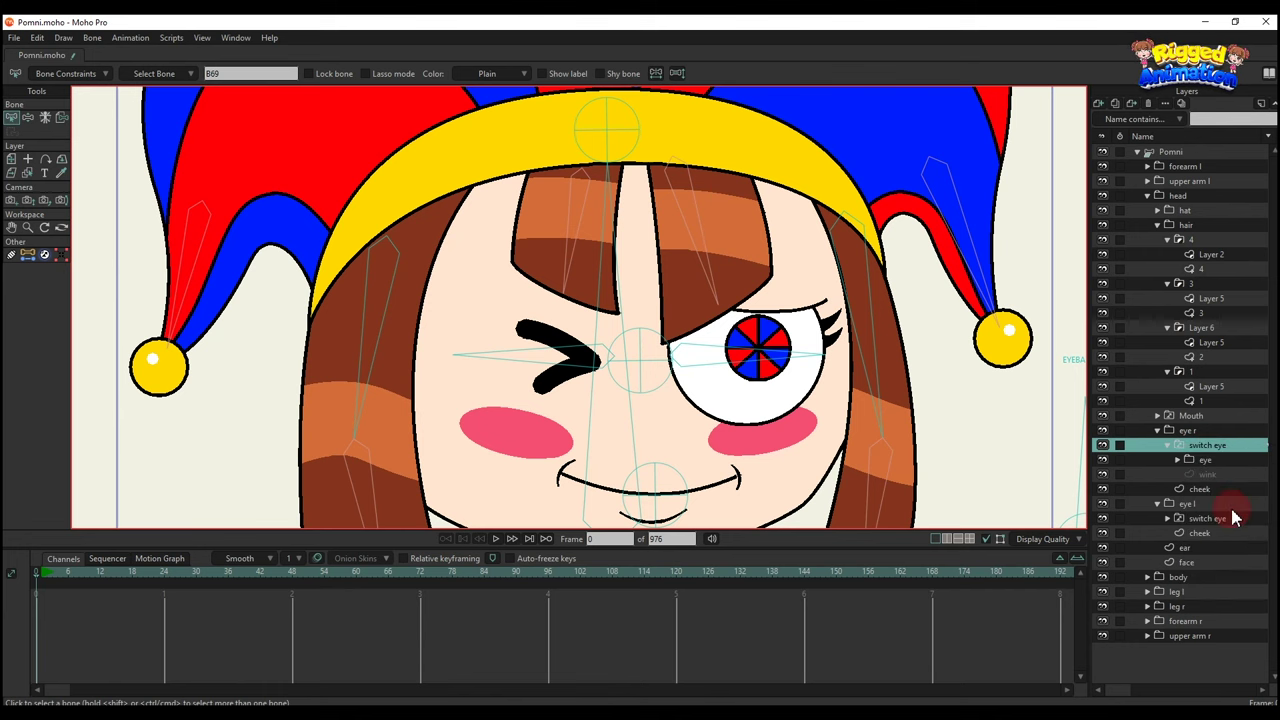
right_click(1189, 432)
left_click(1185, 444)
left_click(1168, 445)
left_click(1209, 447)
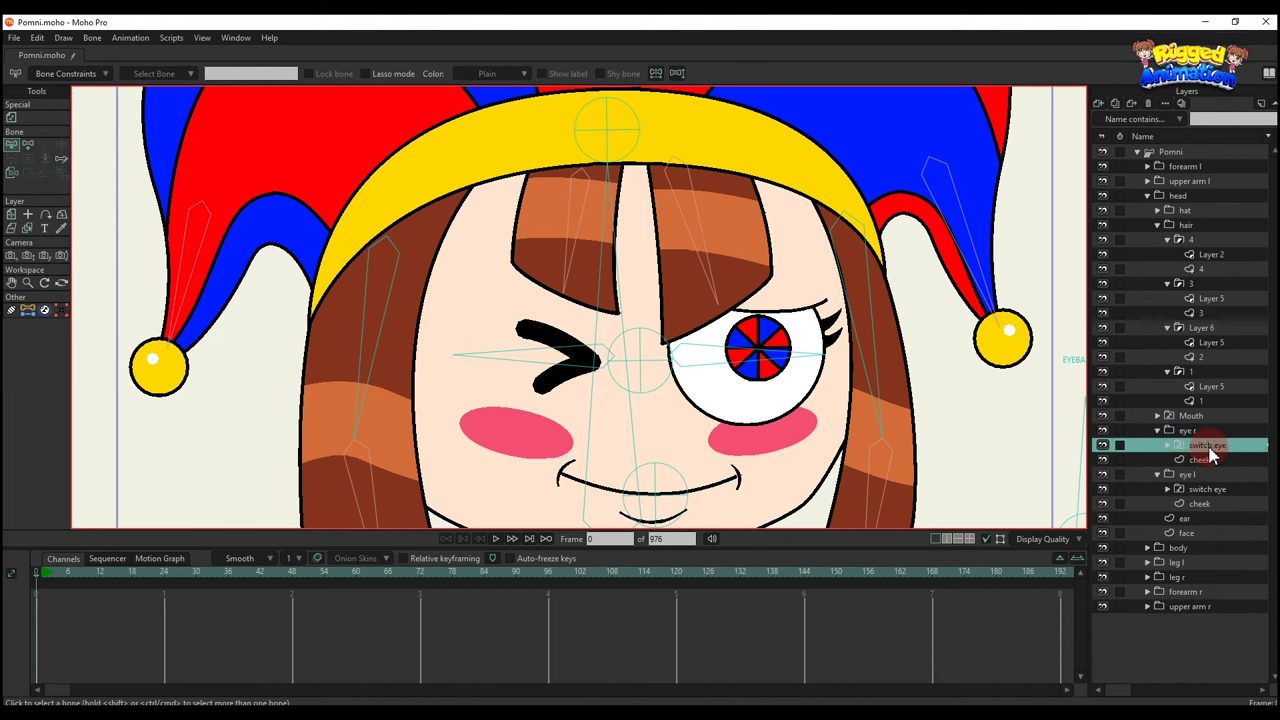
Set eye r's switch eye layer to display wink and reveal its child layers.
right_click(1210, 452)
mouse_move(1225, 478)
left_click(1205, 513)
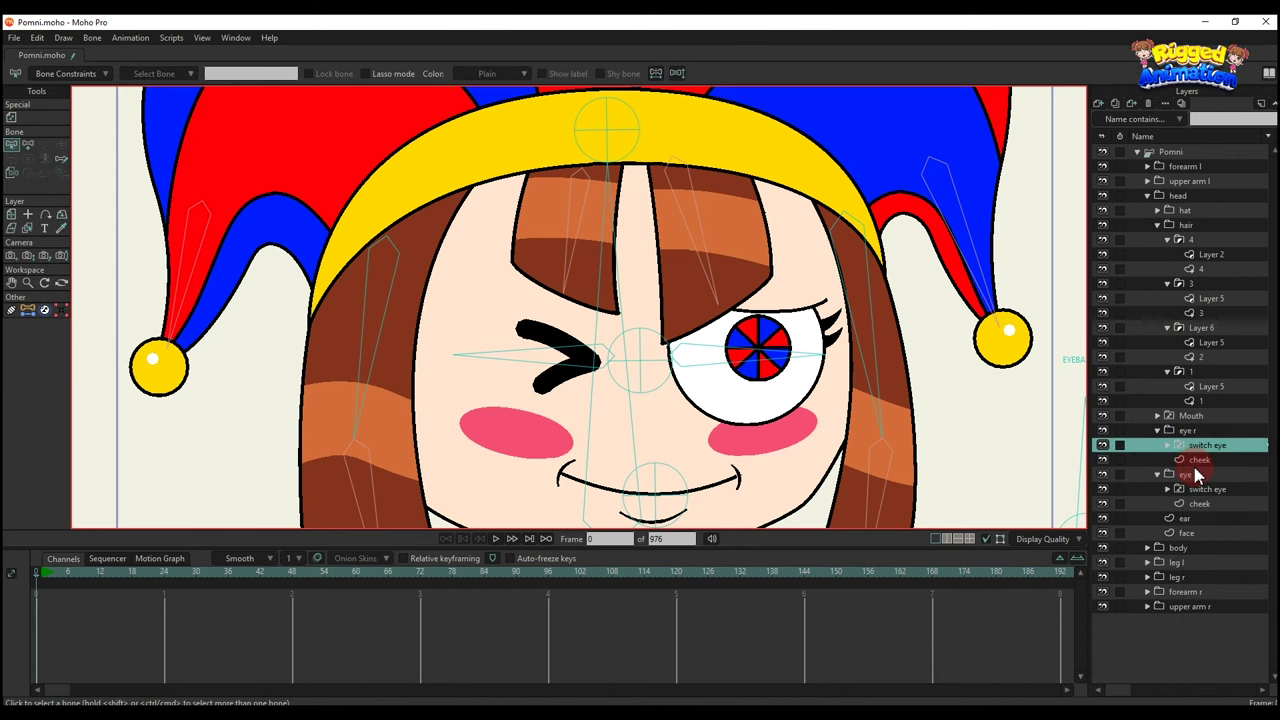
left_click(1167, 446)
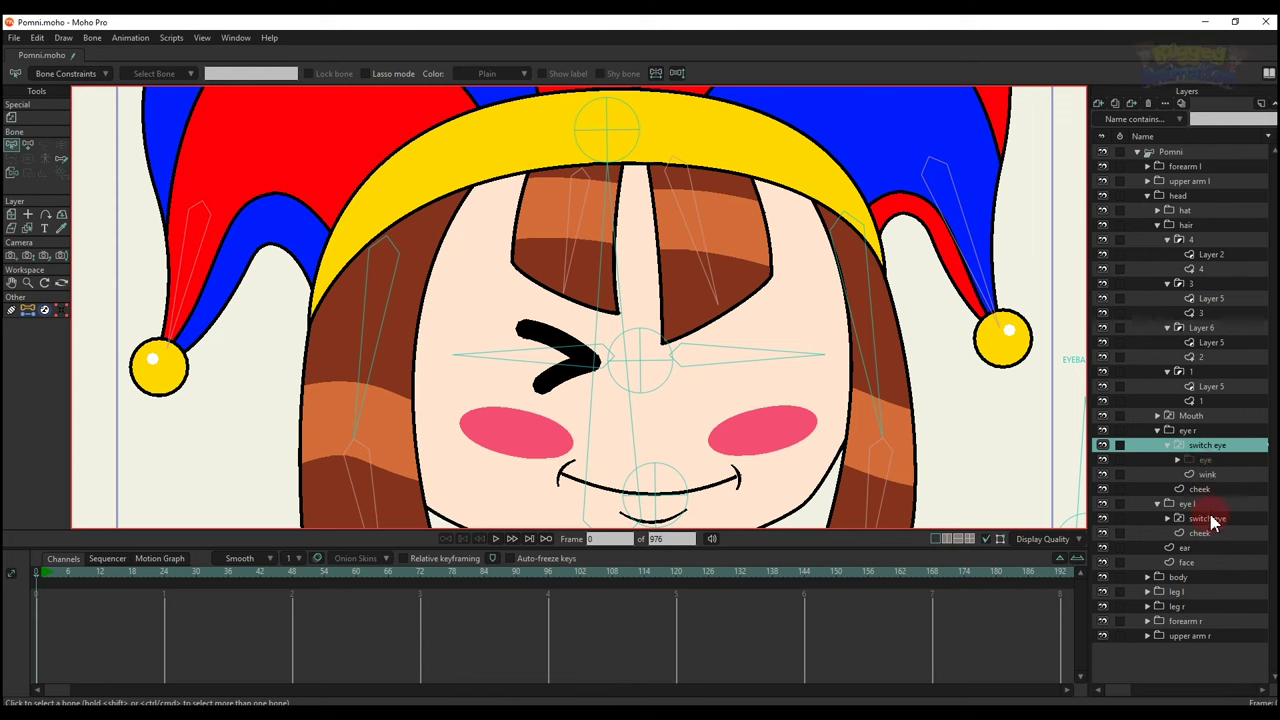
Copy the drawn wink from eye l's wink layer into eye r's wink layer, mirrored over the opposite eye, and preview it.
left_click(1168, 519)
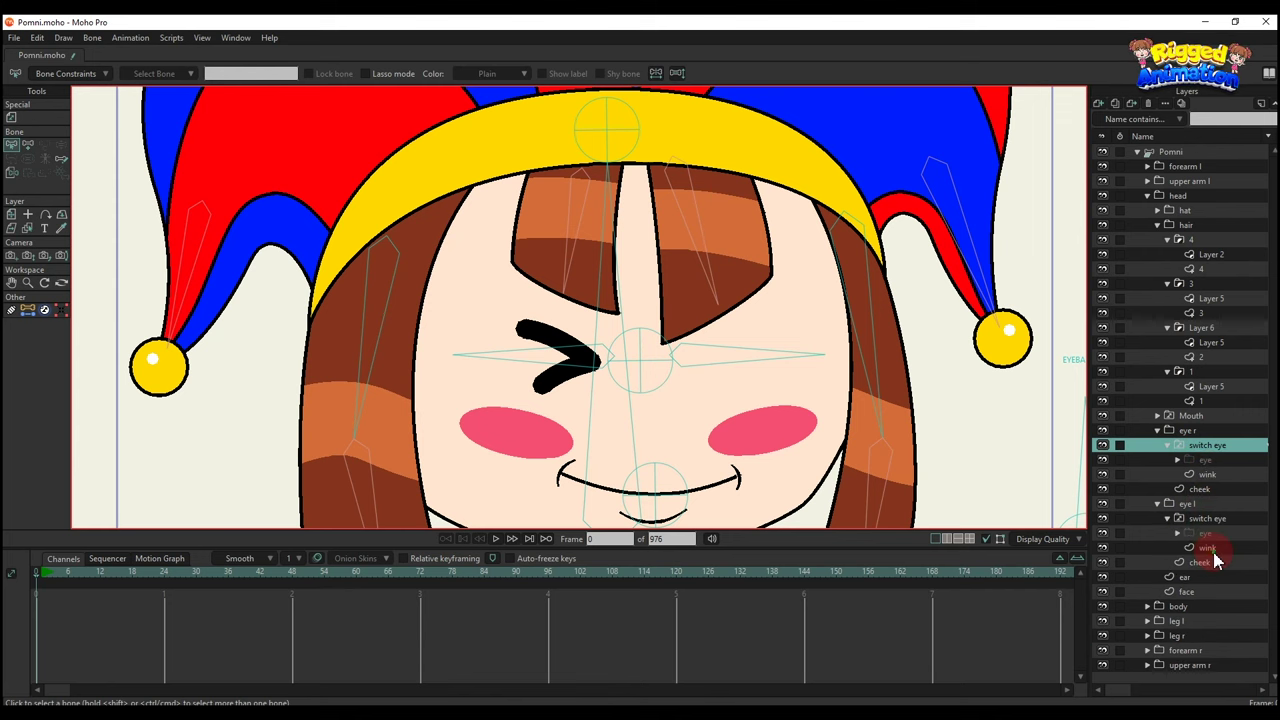
left_click(1207, 548)
left_click_drag(499, 297, 642, 432)
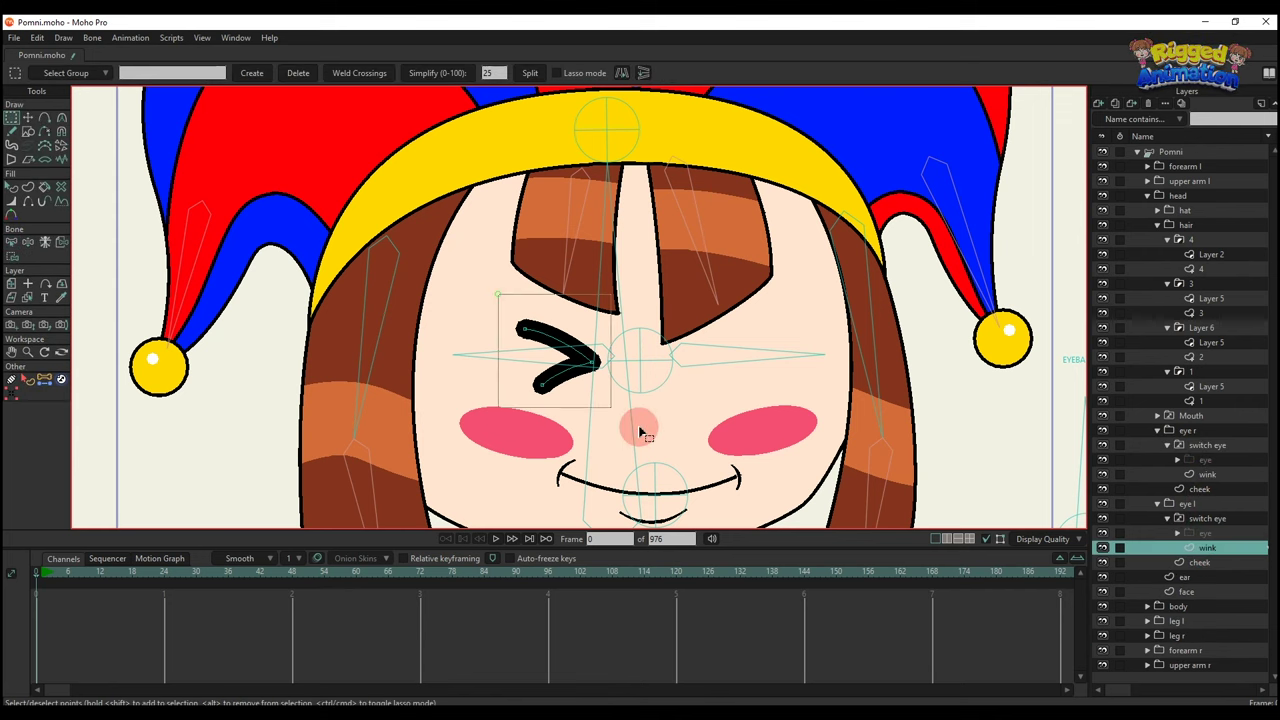
left_click(1210, 475)
key("ctrl+v")
key("q")
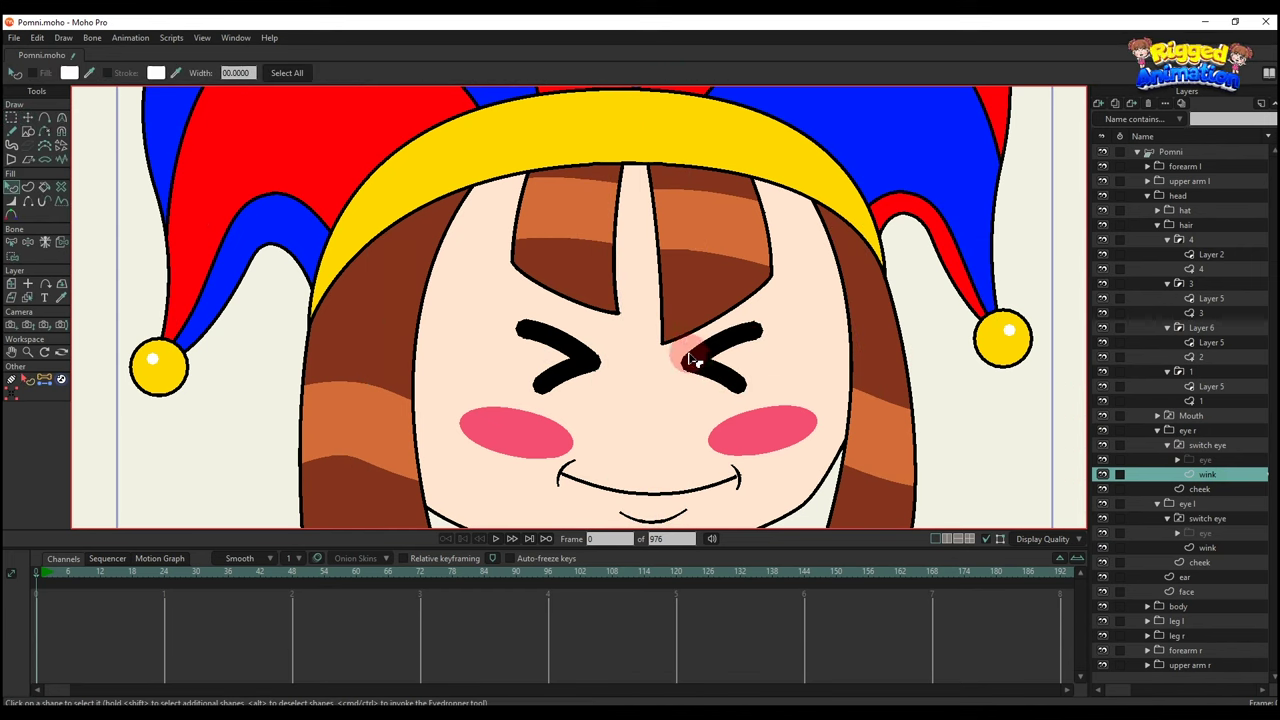
key("ctrl+r")
scroll(728, 428, "up", 2)
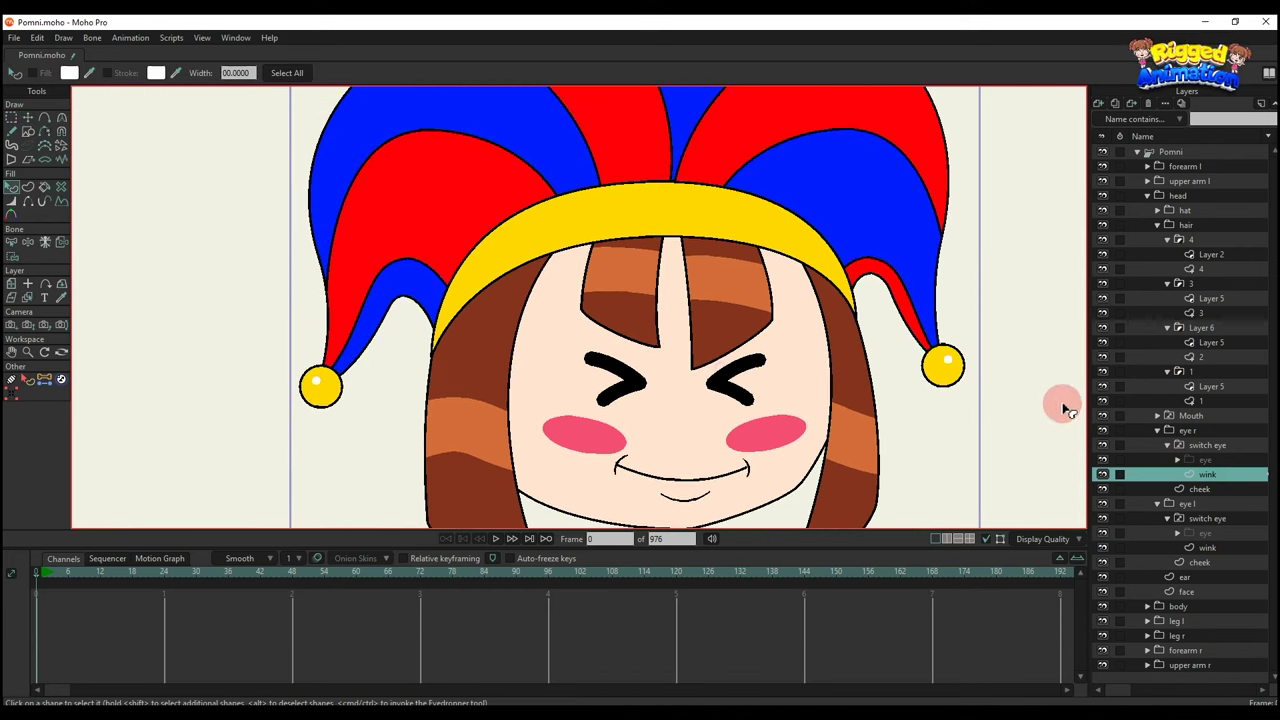
Set eye r's switch eye layer back to display eye.
left_click(1208, 446)
left_click(794, 339)
scroll(761, 391, "down", 3)
scroll(761, 391, "up", 4)
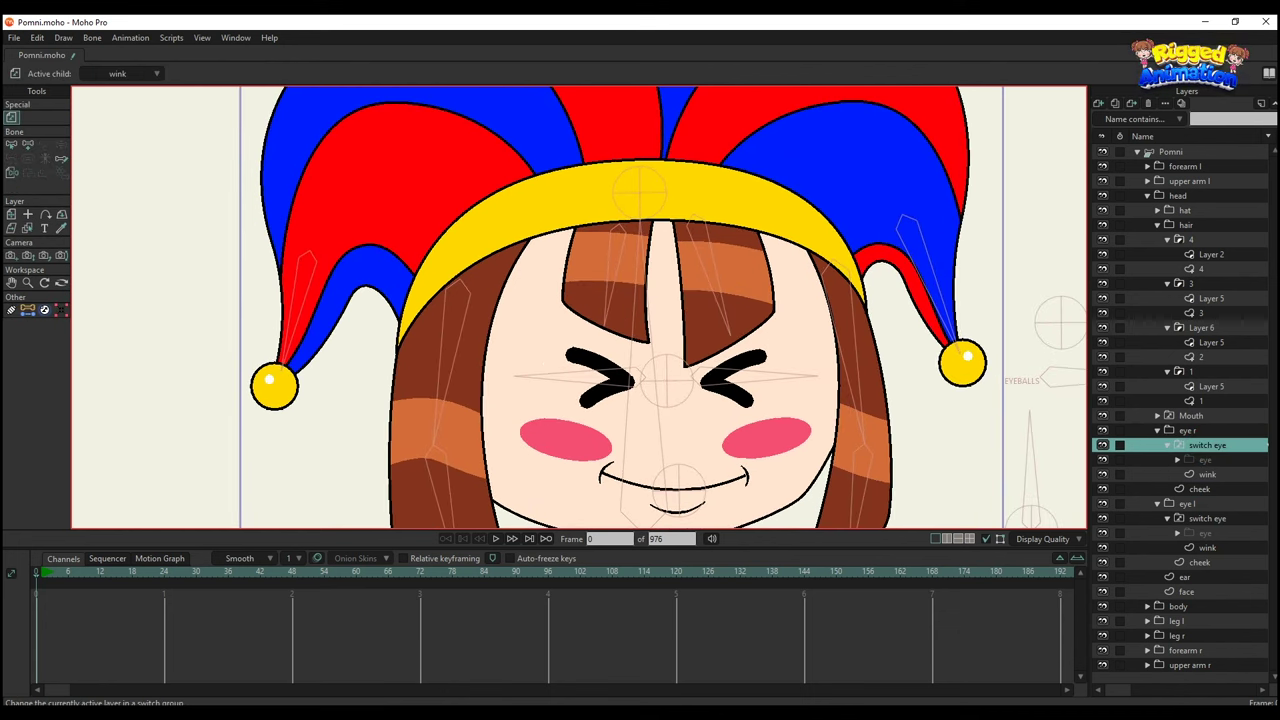
right_click(1224, 459)
mouse_move(1222, 483)
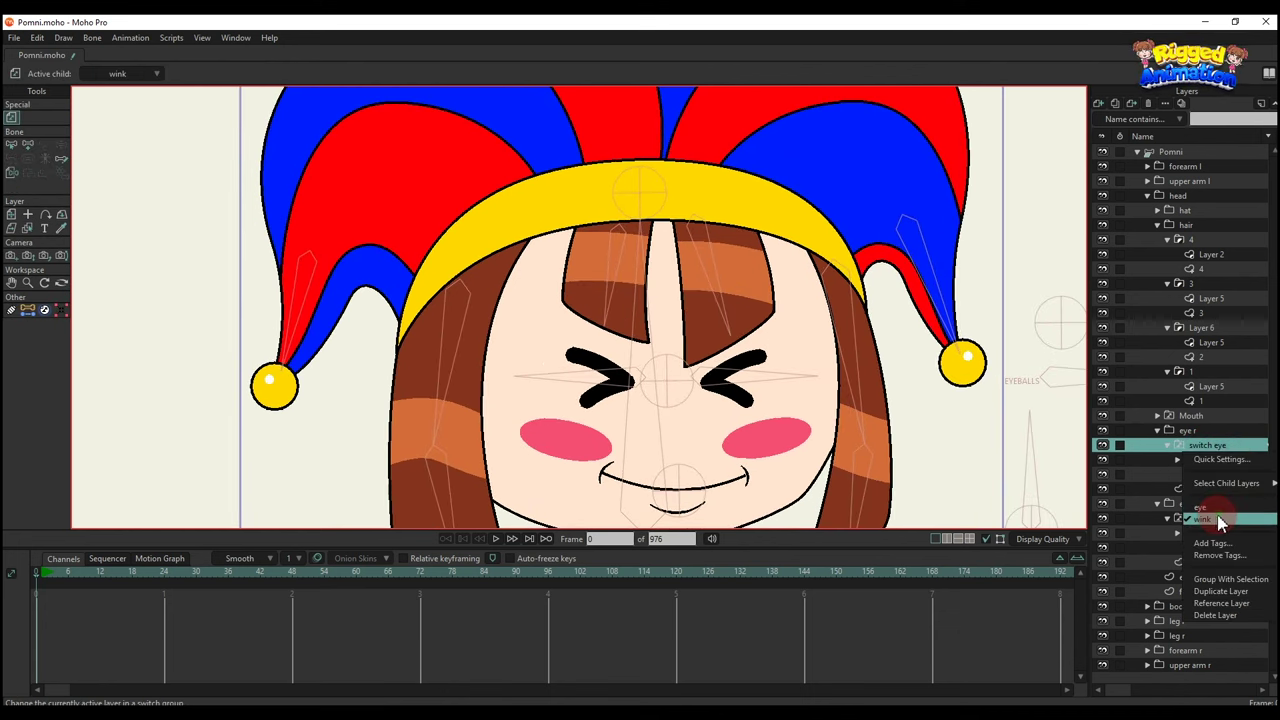
left_click(1214, 516)
right_click(1210, 448)
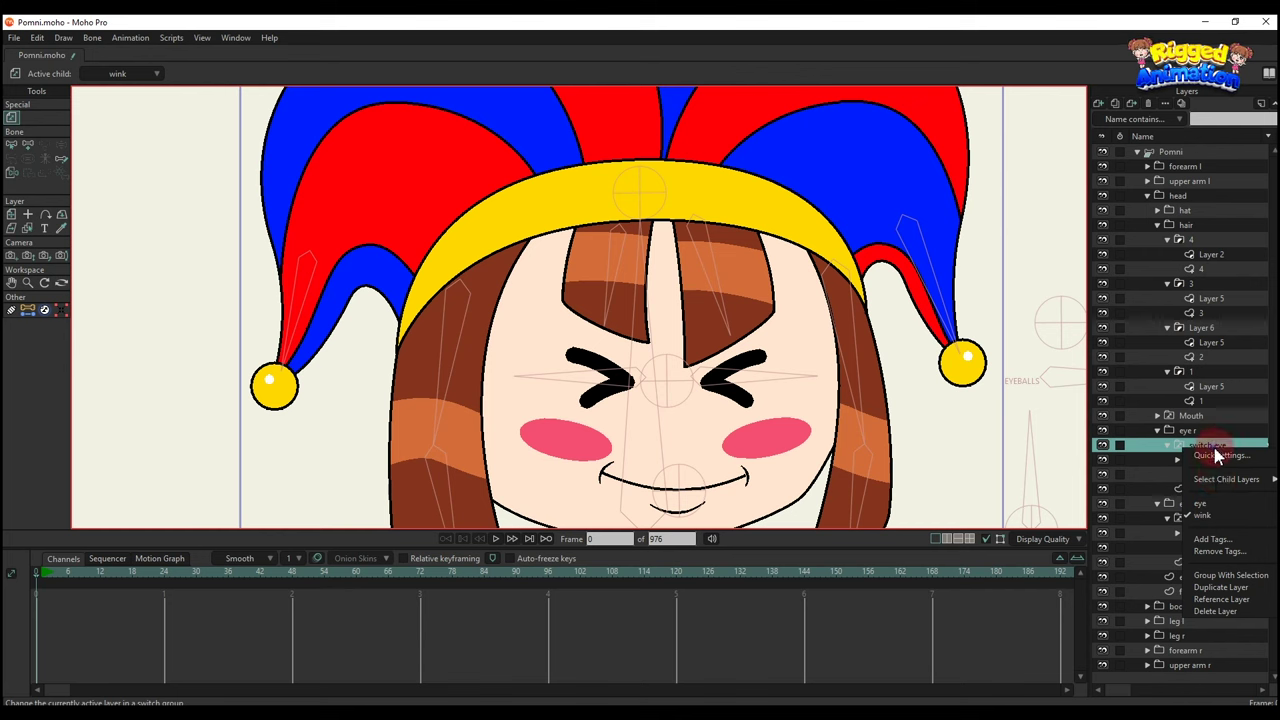
left_click(1203, 503)
Set eye l's switch eye layer back to display eye.
left_click(1212, 520)
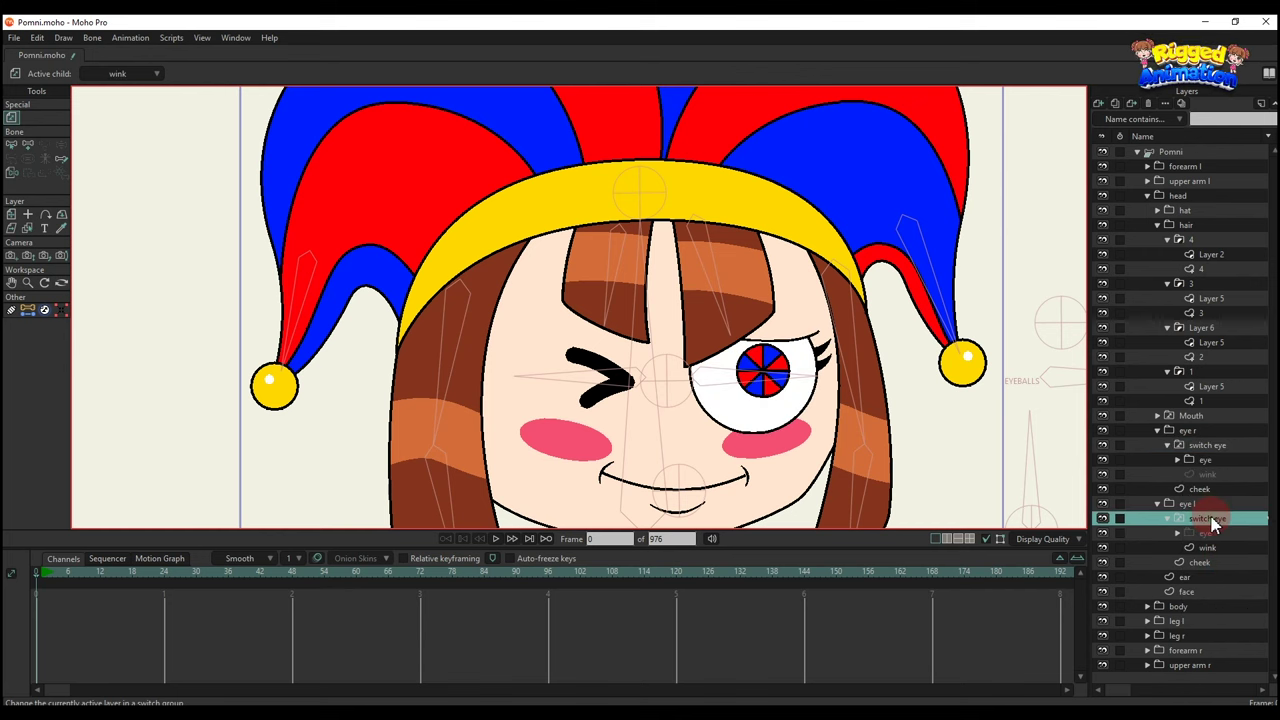
right_click(1212, 519)
mouse_move(1215, 548)
left_click(1208, 574)
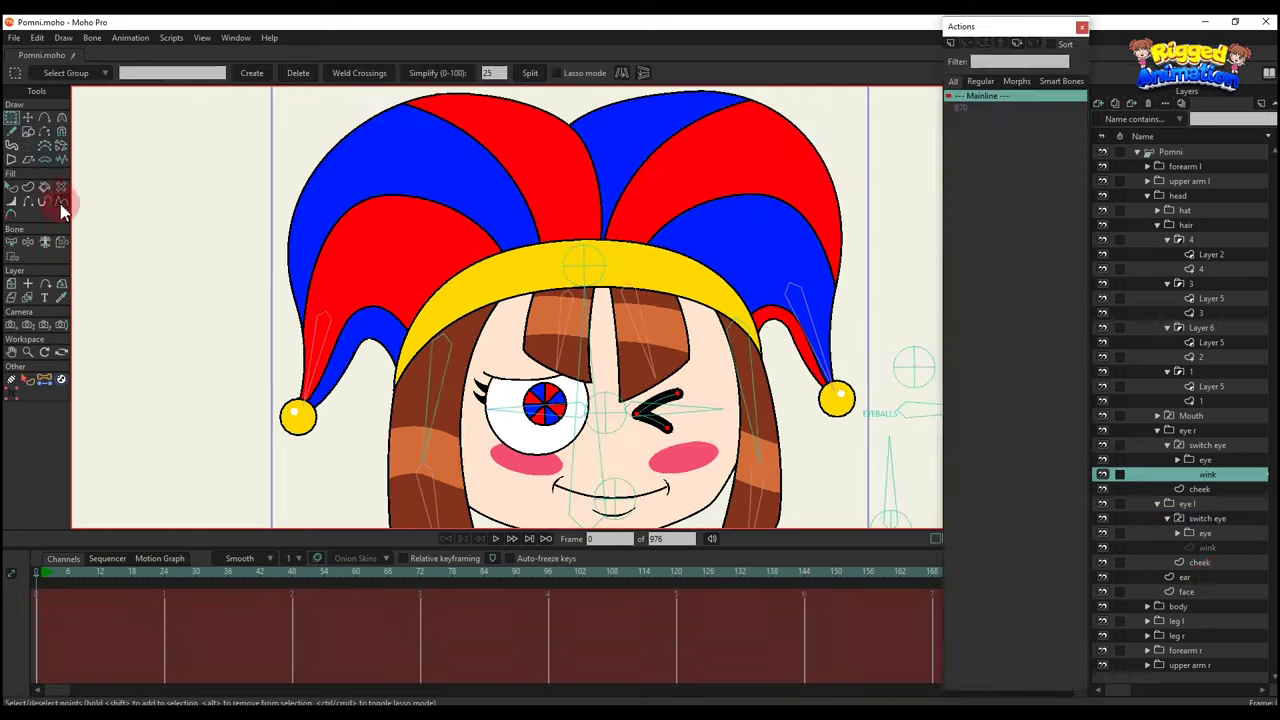
Bind the wink layers of eye r and eye l to the eye bones on their respective sides of the face.
left_click(61, 242)
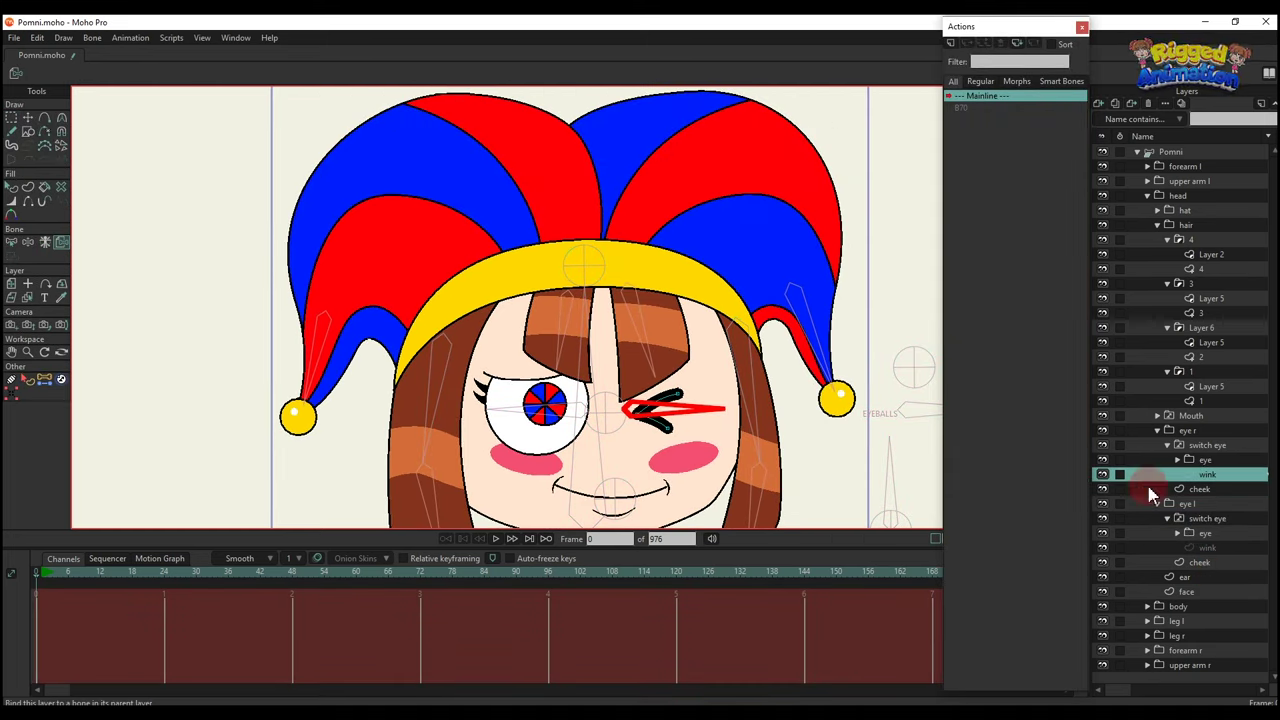
left_click(1202, 549)
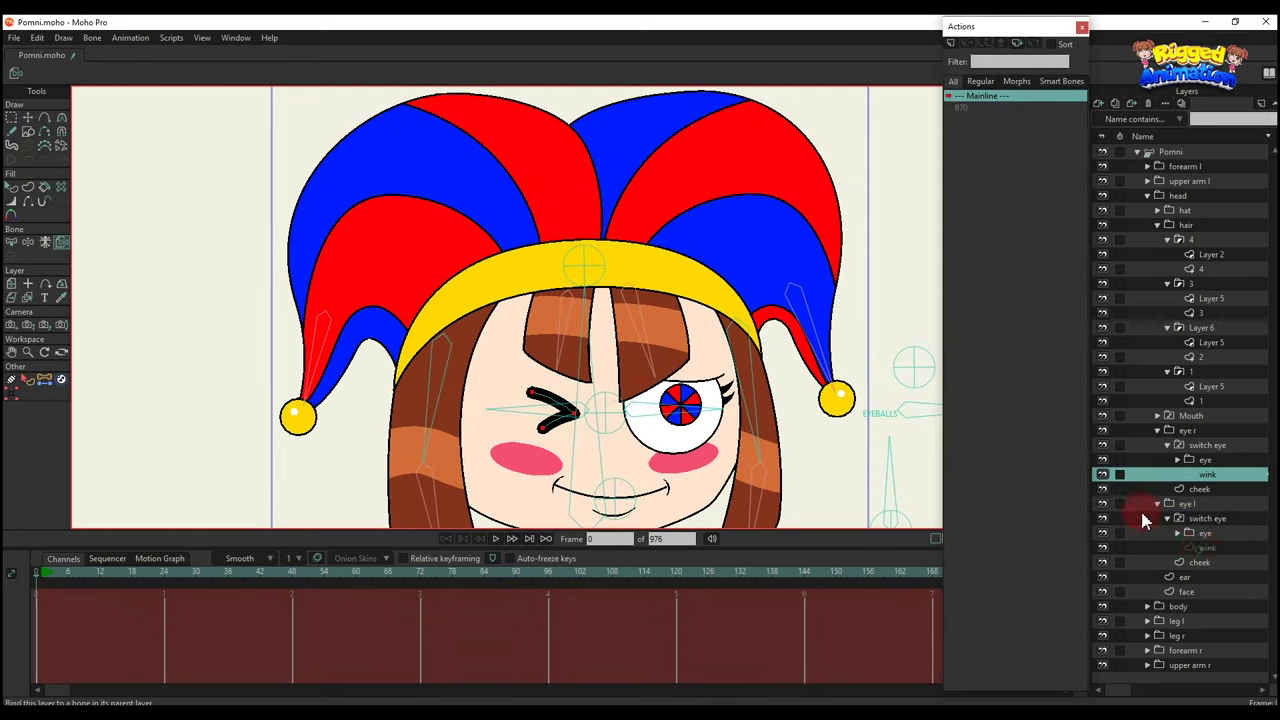
left_click(546, 411)
Create a smart bone action named B70 for the horizontal control bone of the BLINK R dial.
scroll(561, 375, "down", 3)
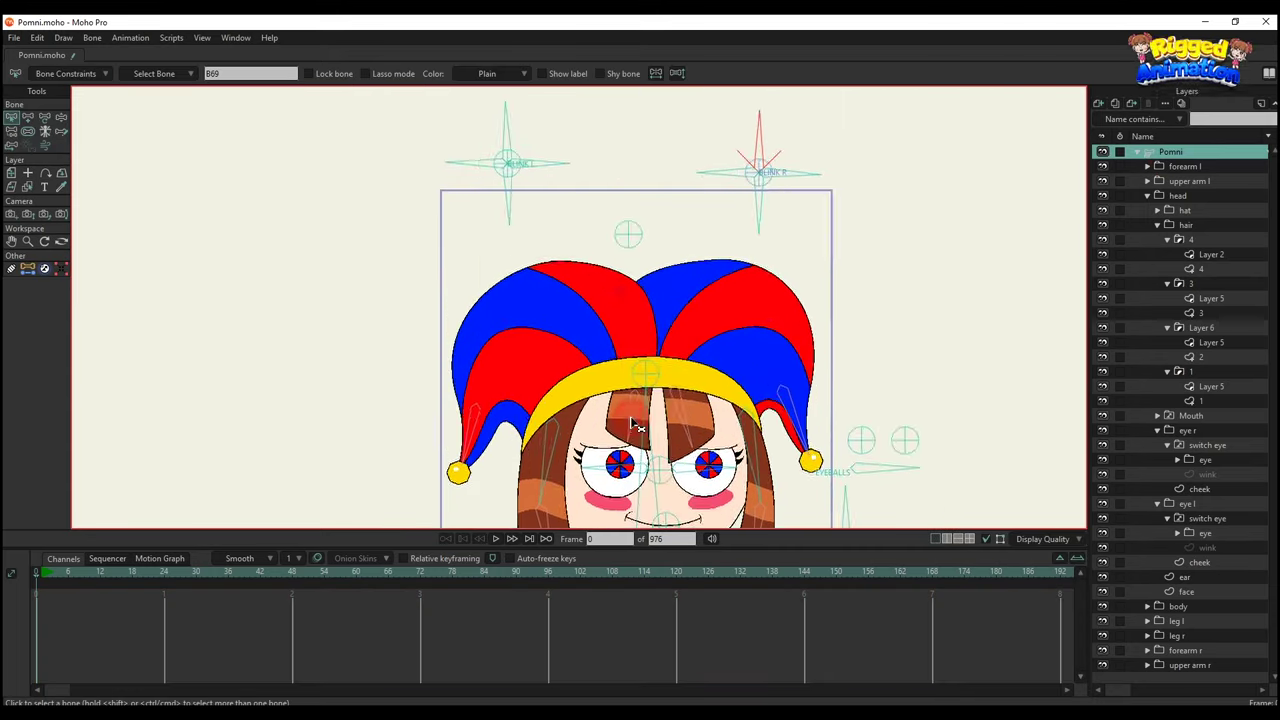
left_click(709, 220)
key("t")
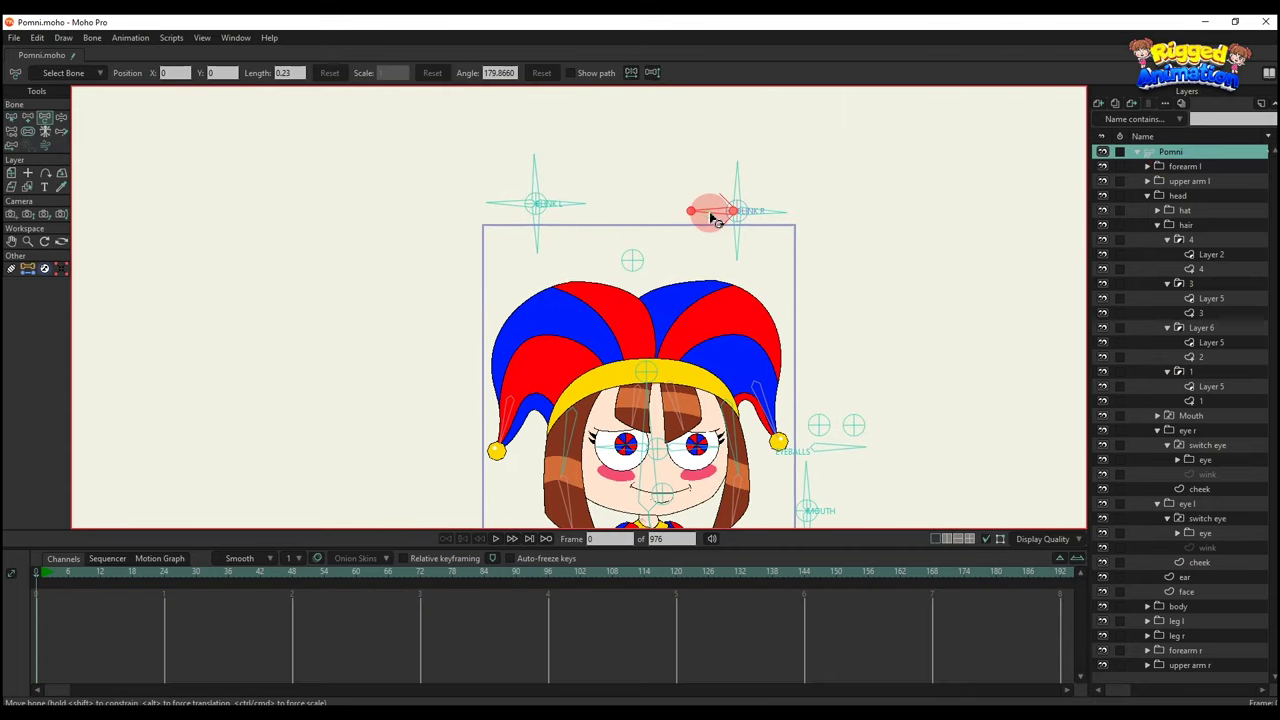
key("ctrl+shift+a")
left_click(952, 44)
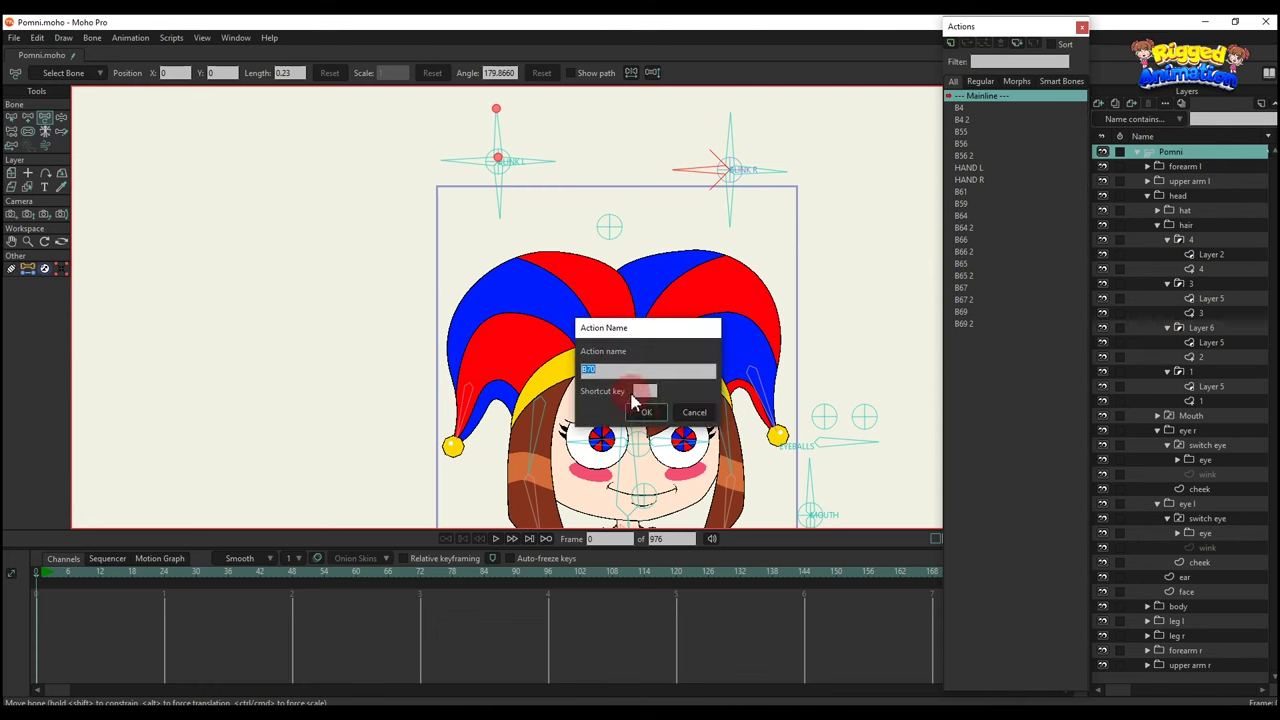
left_click(646, 412)
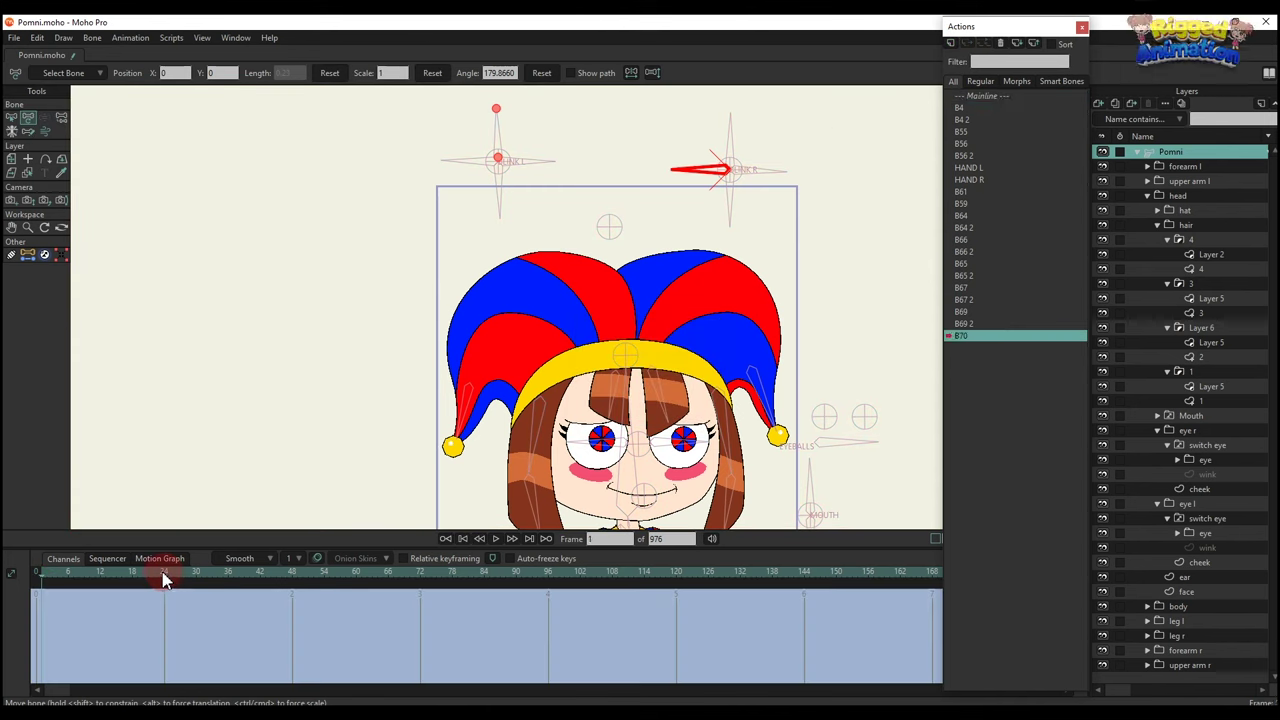
At frame 24 of action B70, rotate the control bone to the diagonal stop and switch eye r's switch eye layer to wink.
left_click(165, 578)
left_click(1185, 430)
right_click(1188, 430)
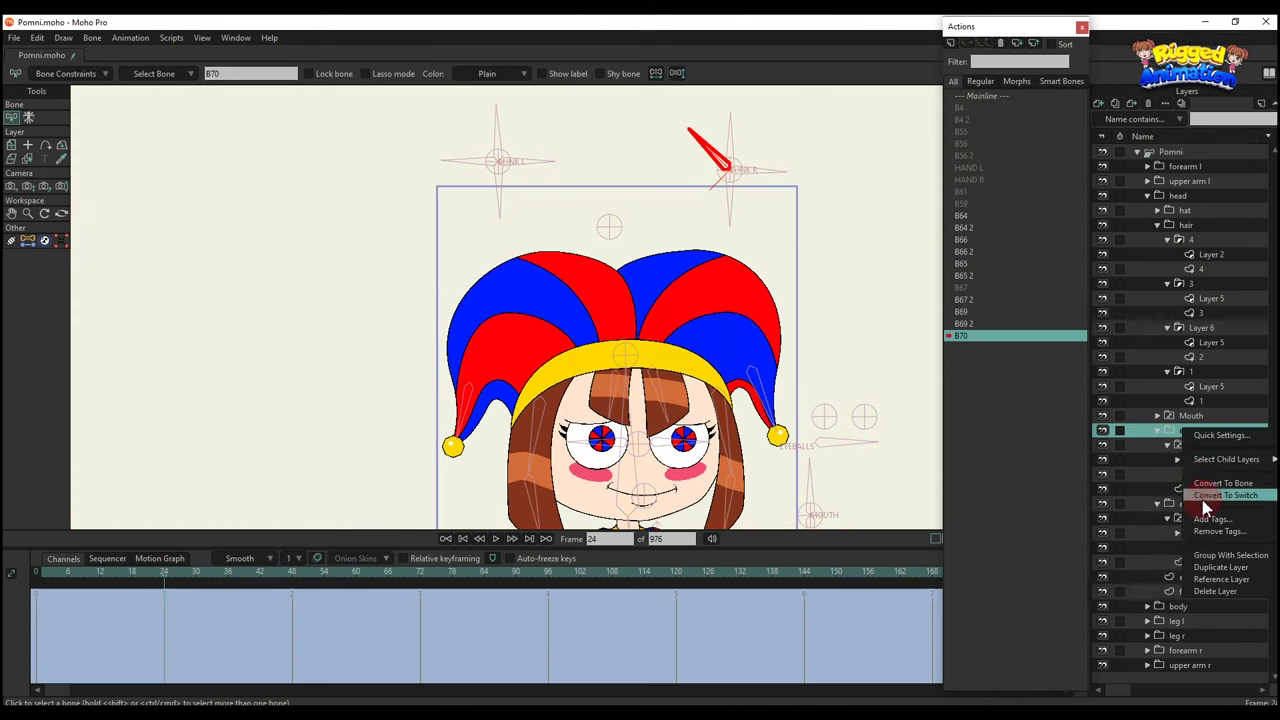
left_click(1205, 497)
left_click(1190, 447)
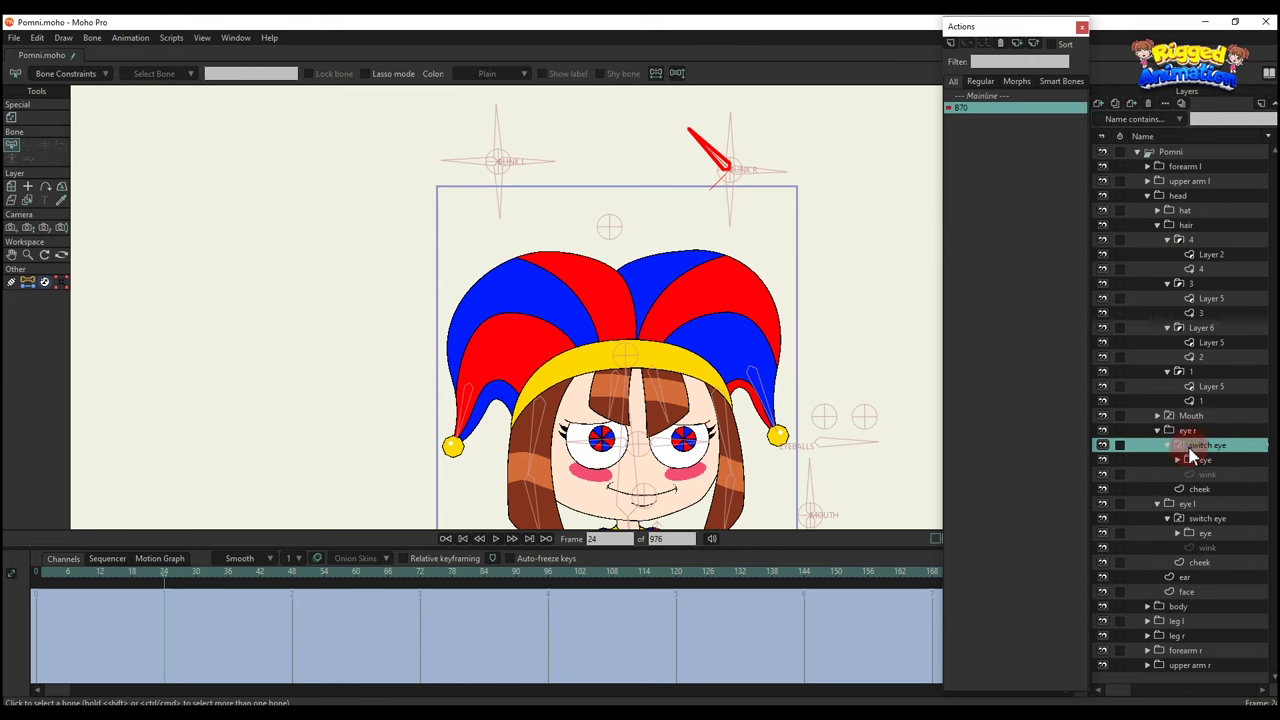
right_click(1190, 452)
left_click(1208, 520)
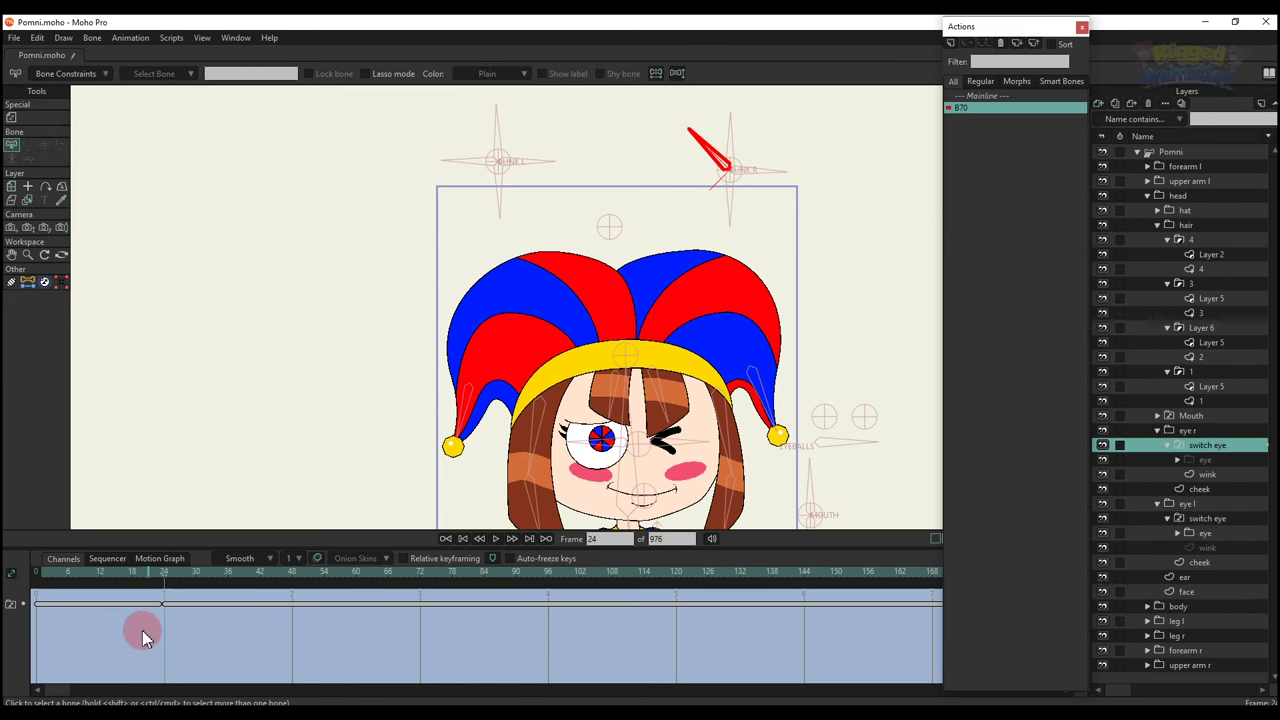
left_click(195, 576)
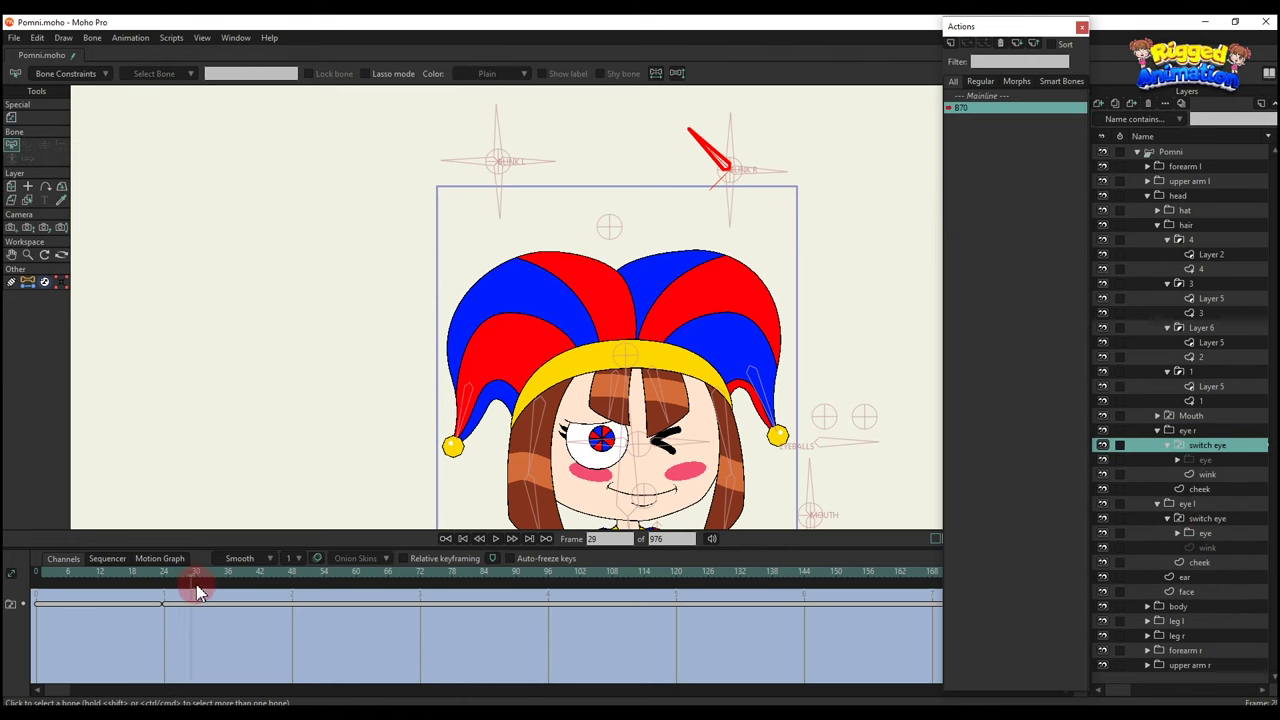
Return to Mainline and rotate the BLINK L and BLINK R control bones to test the winks.
double_click(990, 95)
left_click(1188, 158)
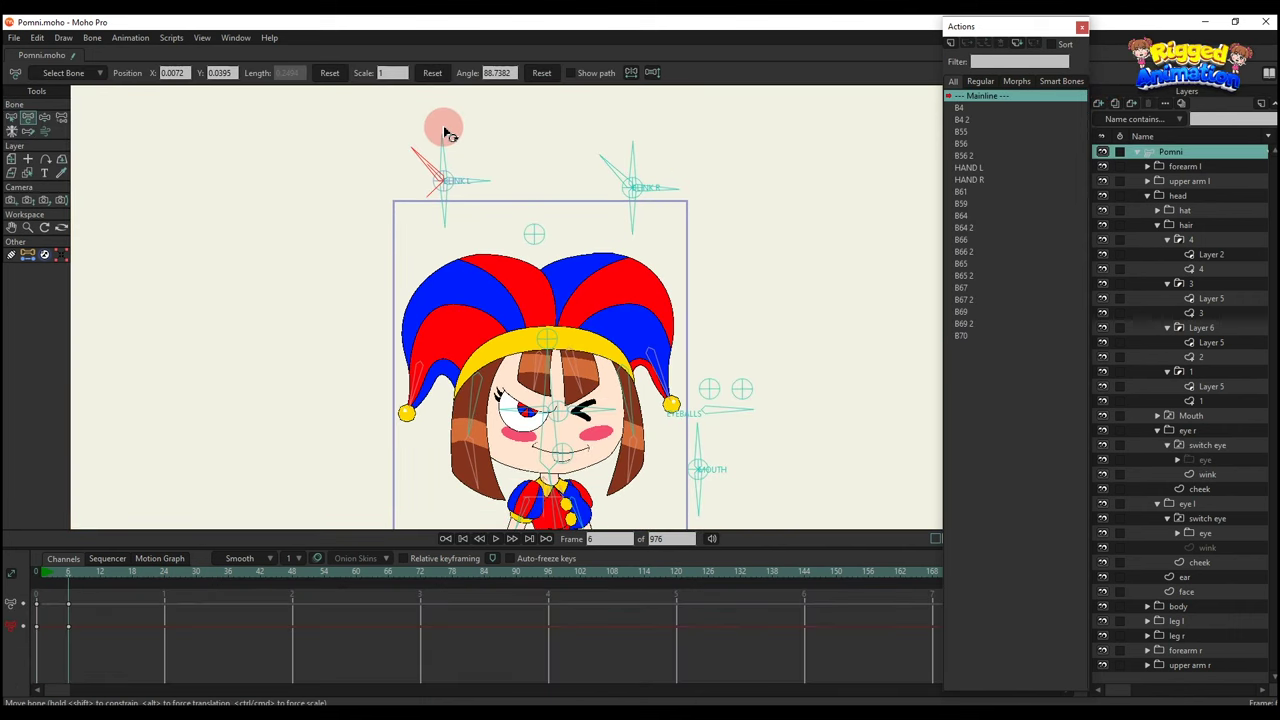
left_click_drag(445, 132, 449, 141)
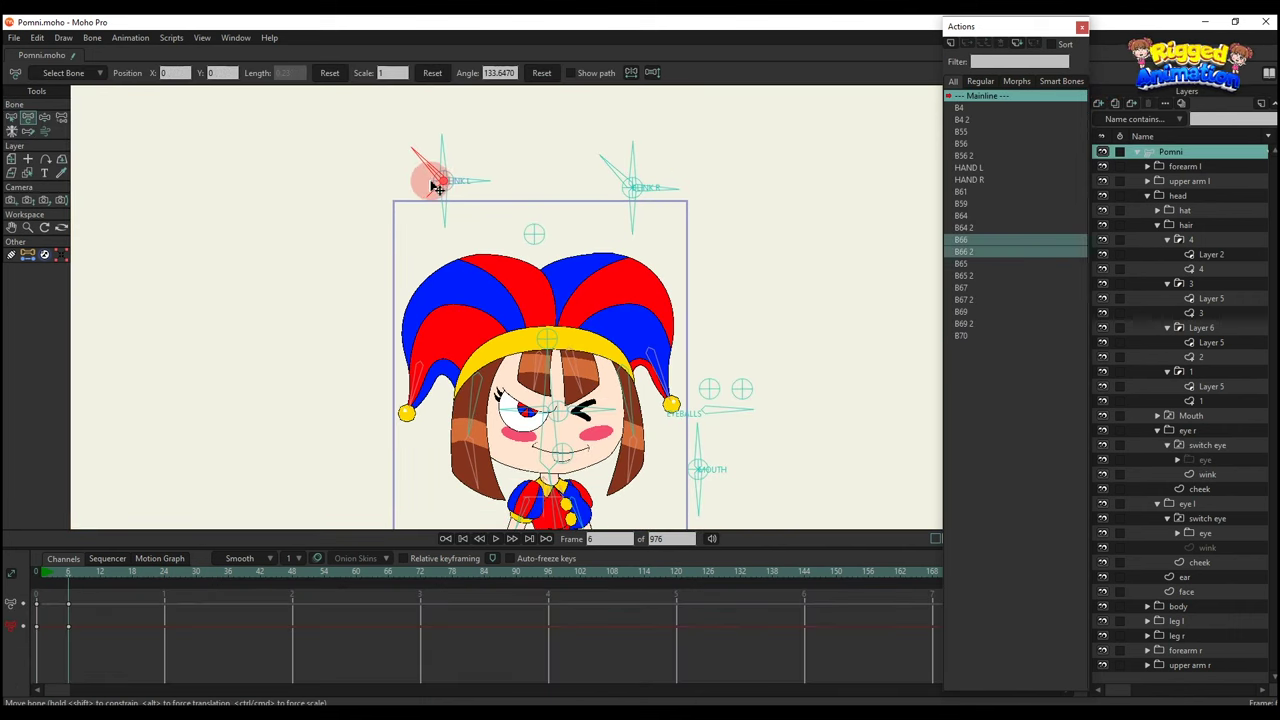
left_click_drag(614, 174, 632, 127)
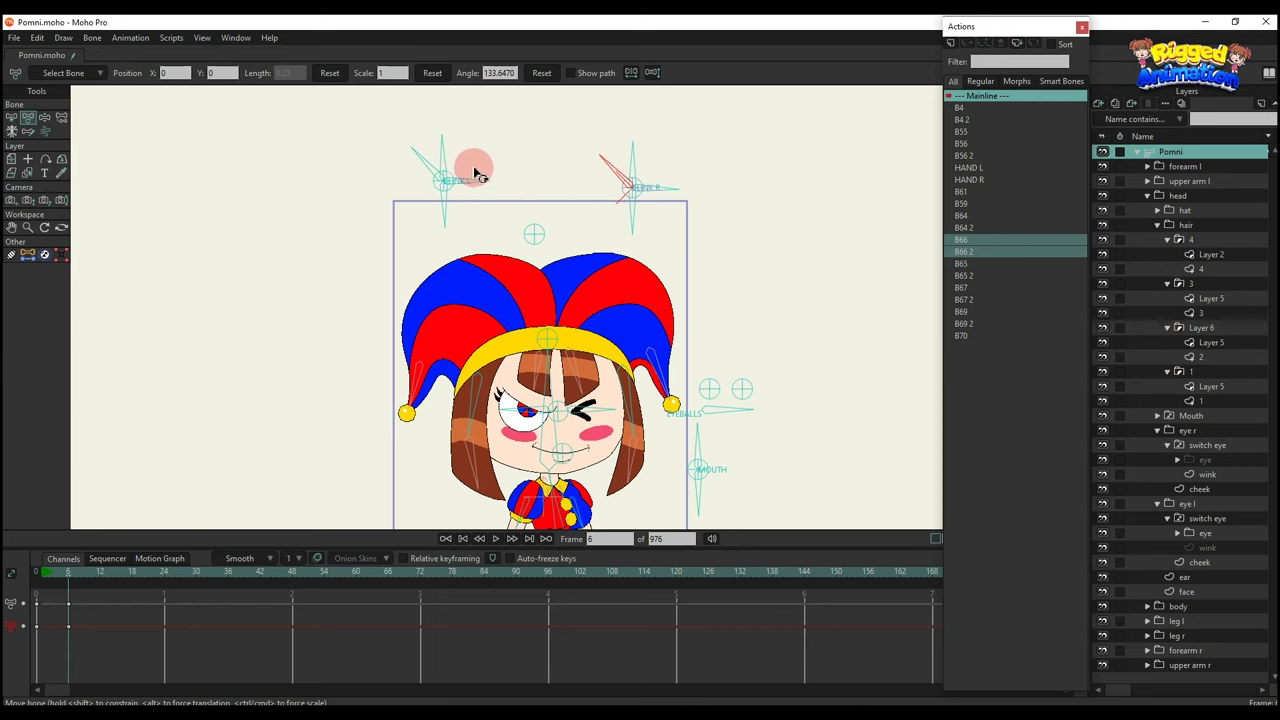
Open the BLINK L bone's B66 action and switch eye l's switch eye layer to wink at frame 24.
left_click(424, 165)
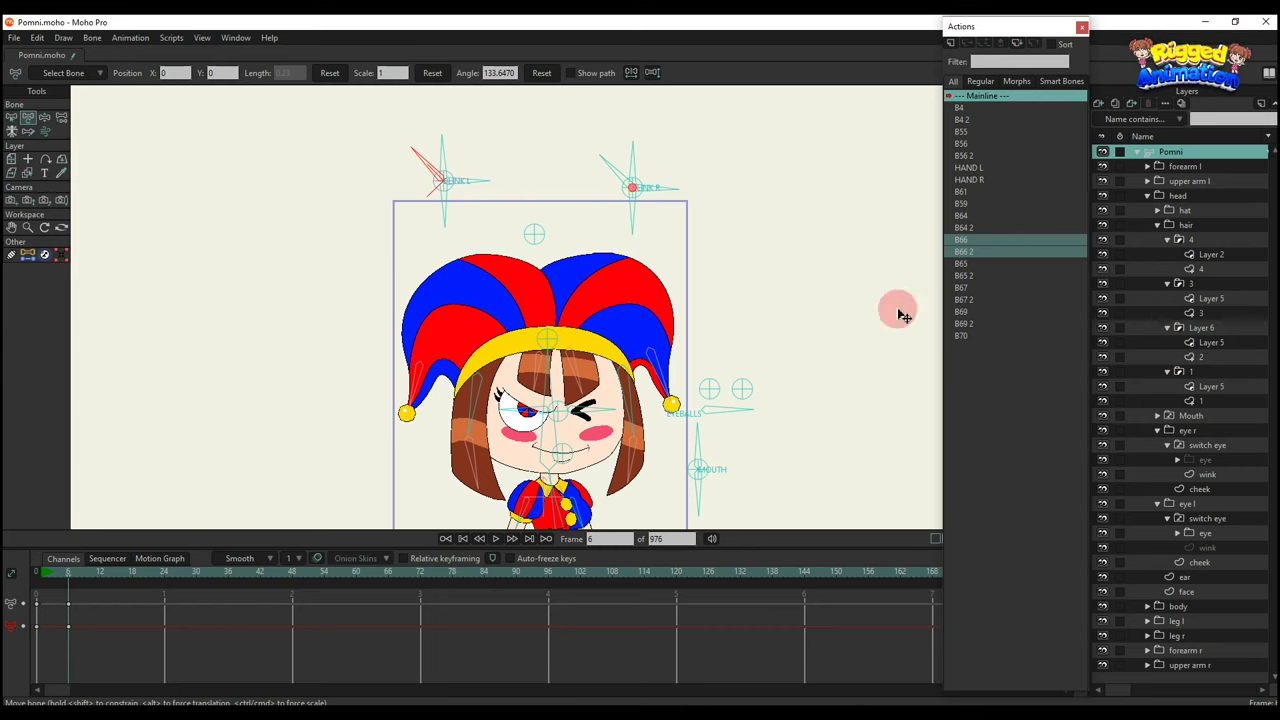
double_click(979, 245)
left_click(88, 580)
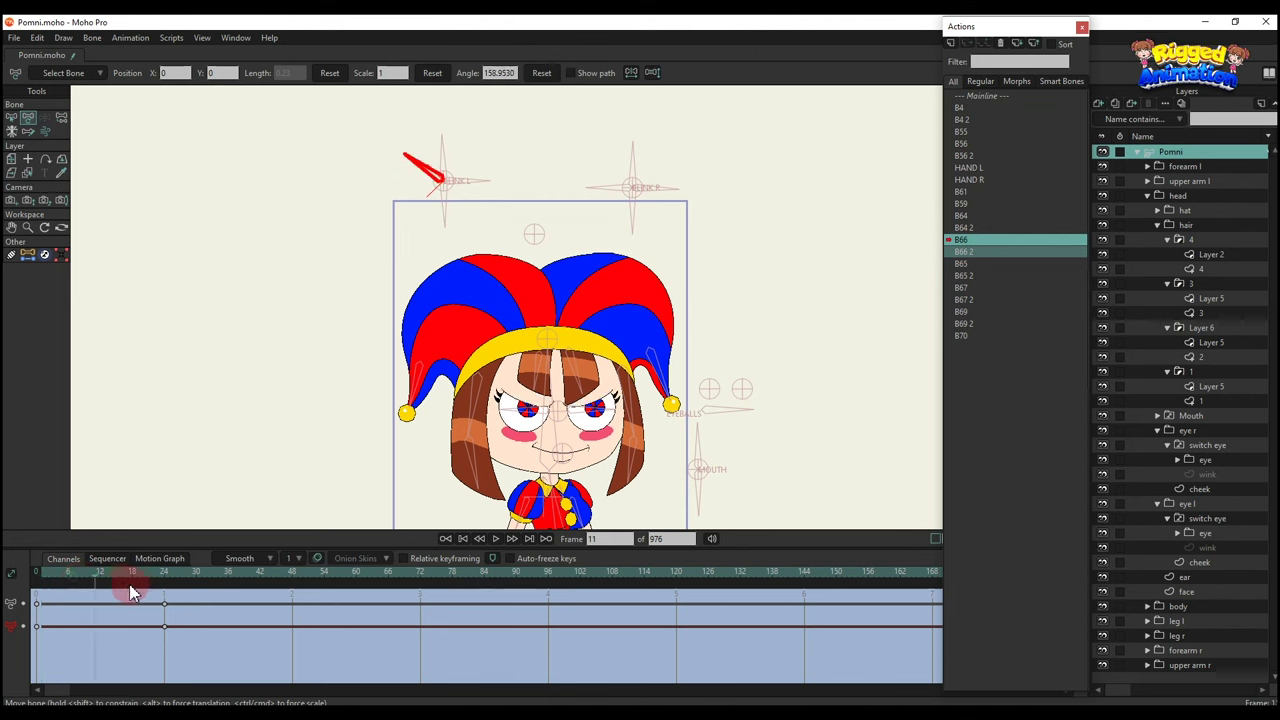
scroll(549, 432, "up", 4)
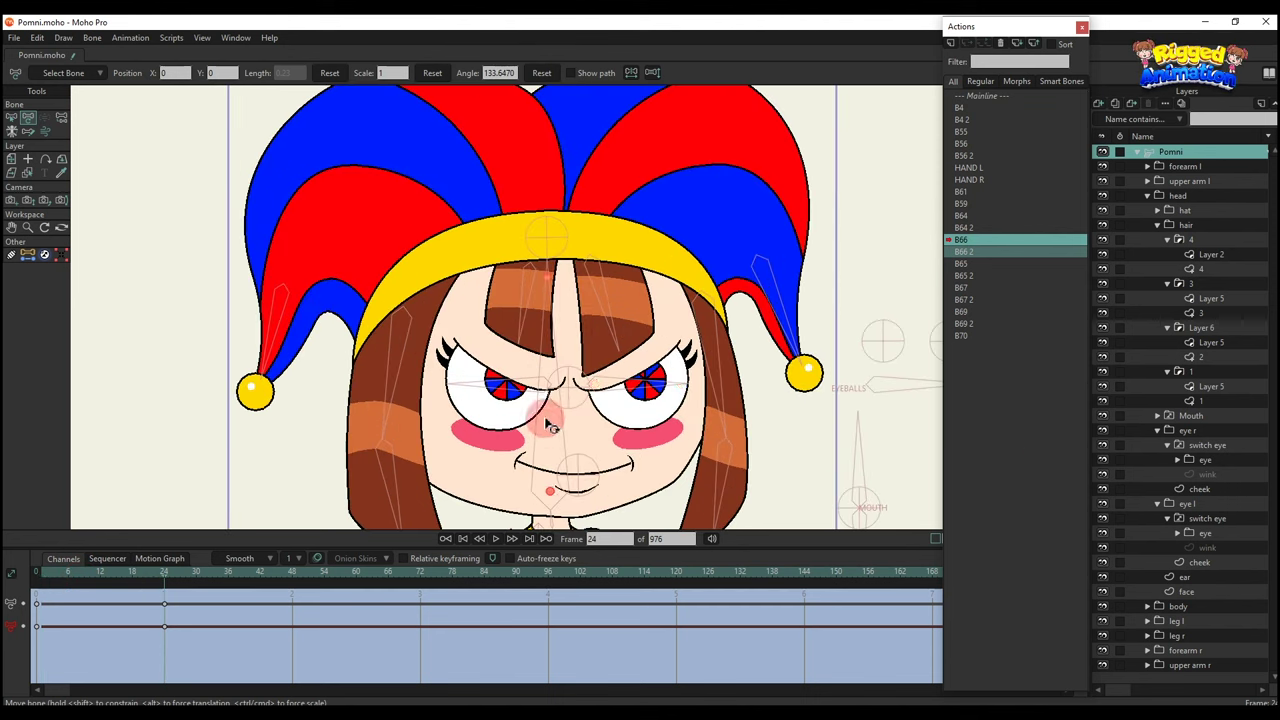
left_click(1200, 519)
right_click(1206, 521)
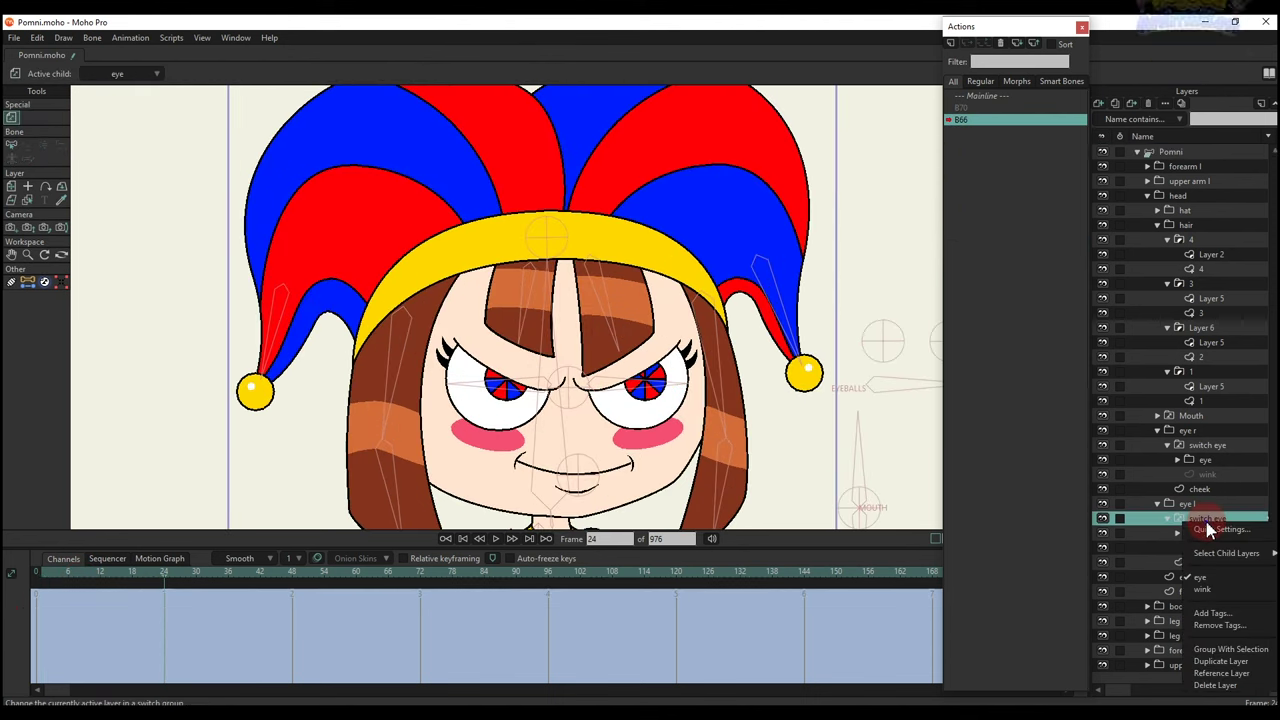
left_click(1215, 590)
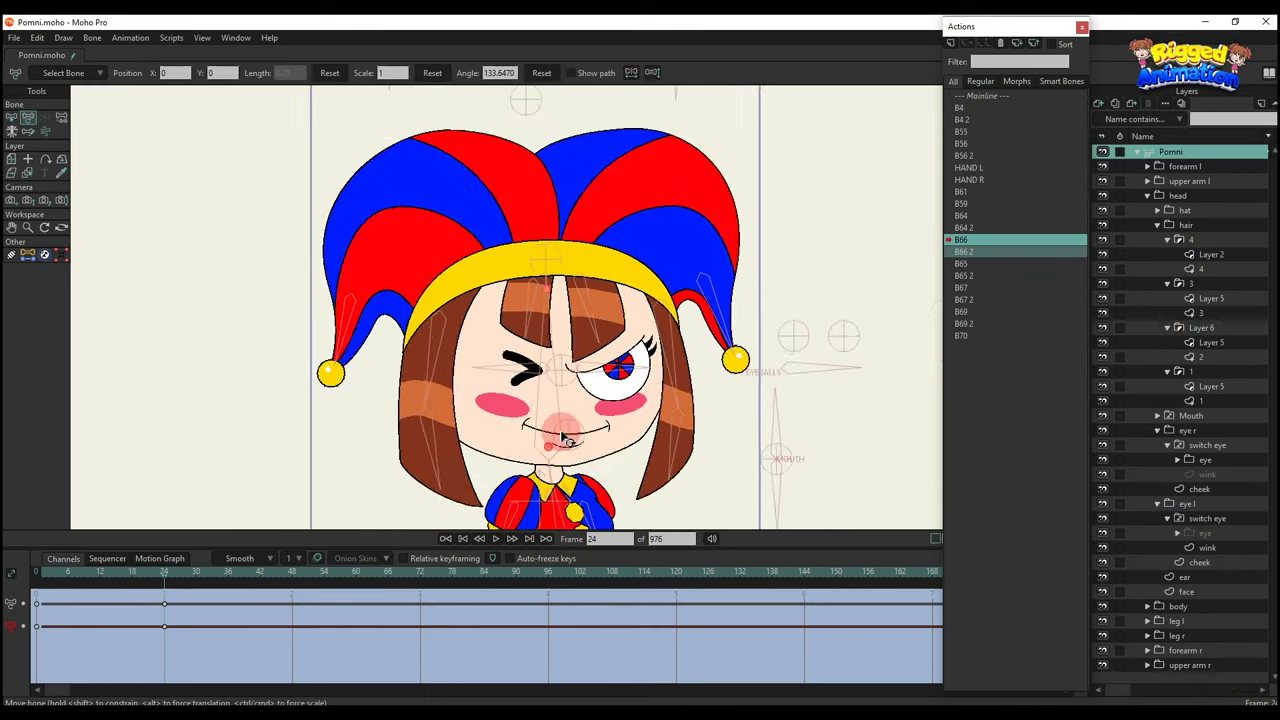
Delete the frame 24 keyframes of eye r's eyelid and mask layers in action B66.
scroll(606, 364, "up", 3)
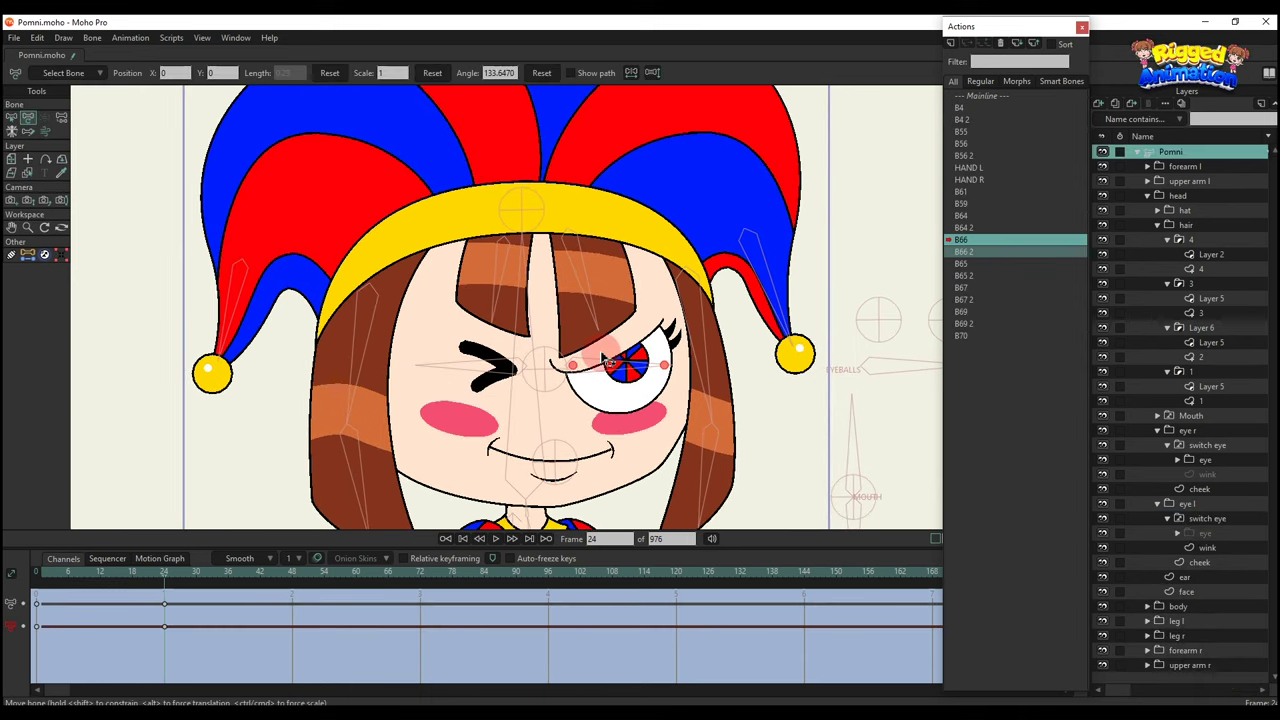
left_click(612, 360, "ctrl+alt")
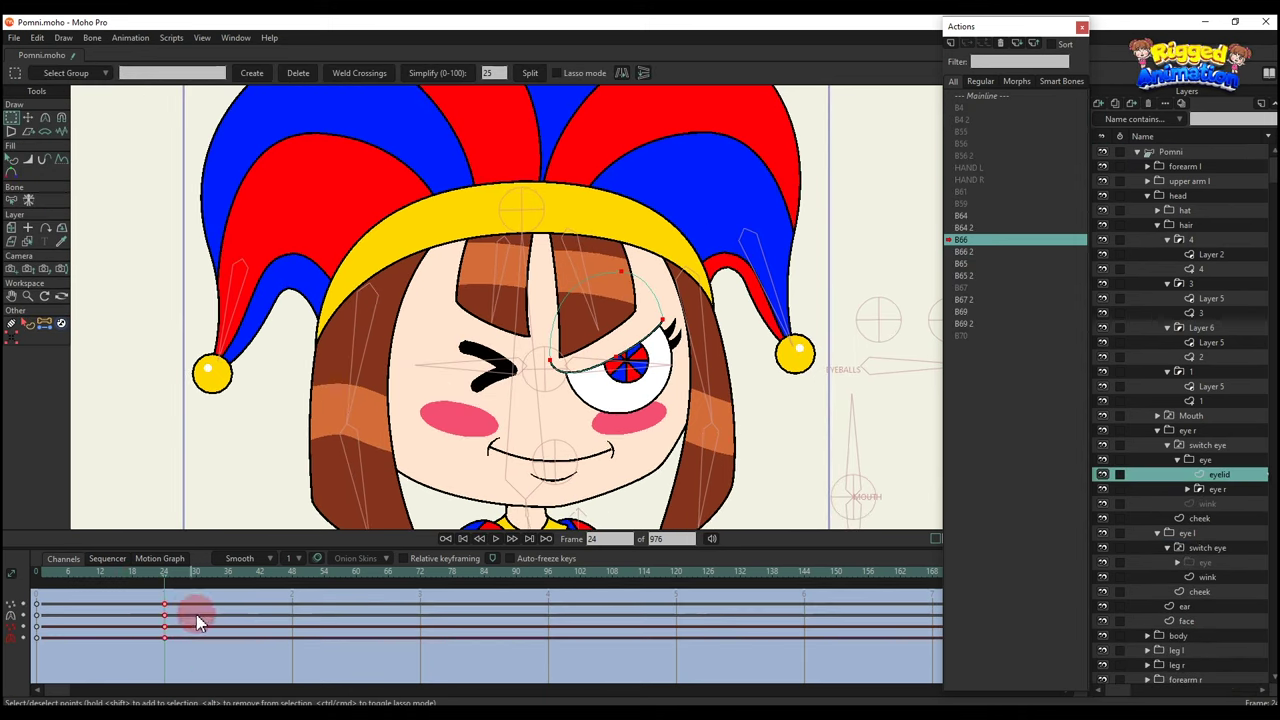
key("Delete")
scroll(664, 352, "up", 3)
left_click(652, 354, "ctrl+alt")
left_click_drag(200, 640, 131, 549)
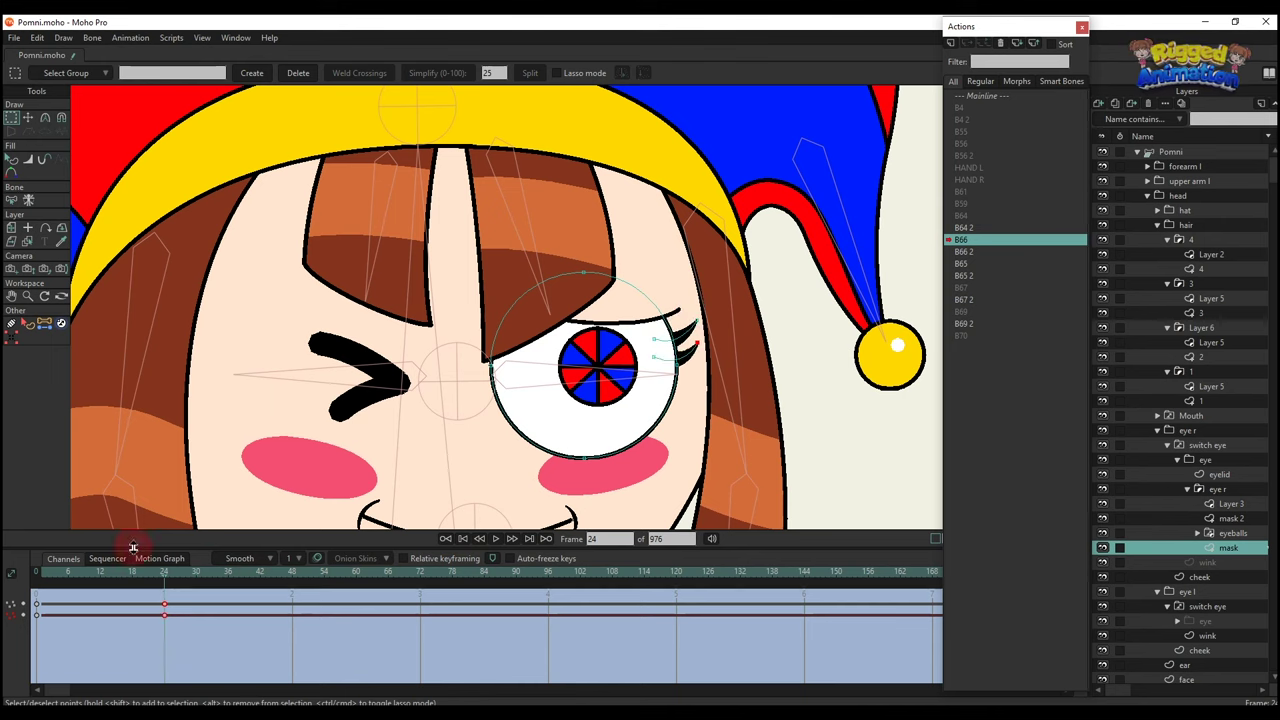
key("Delete")
scroll(590, 358, "down", 2)
key("q")
Test the BLINK R control bones in Mainline and clear the bone test keyframes at frame 6.
left_click(972, 95)
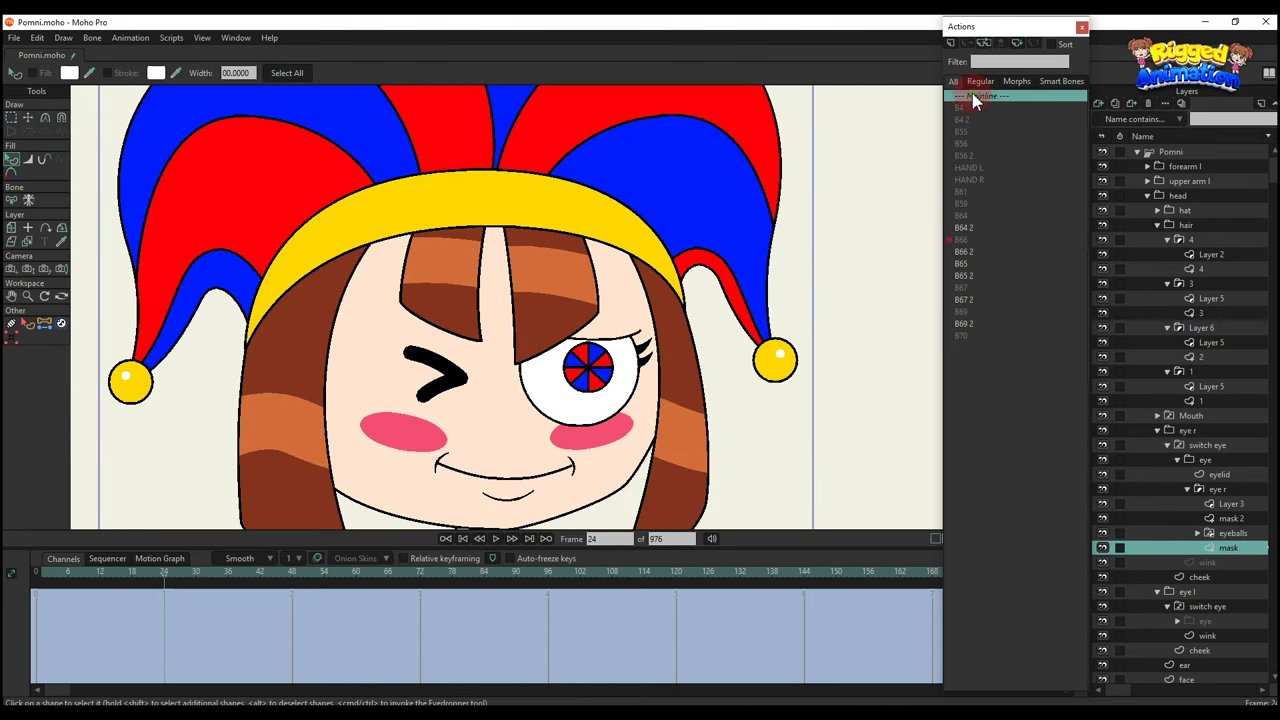
left_click(1183, 160)
scroll(415, 230, "down", 3)
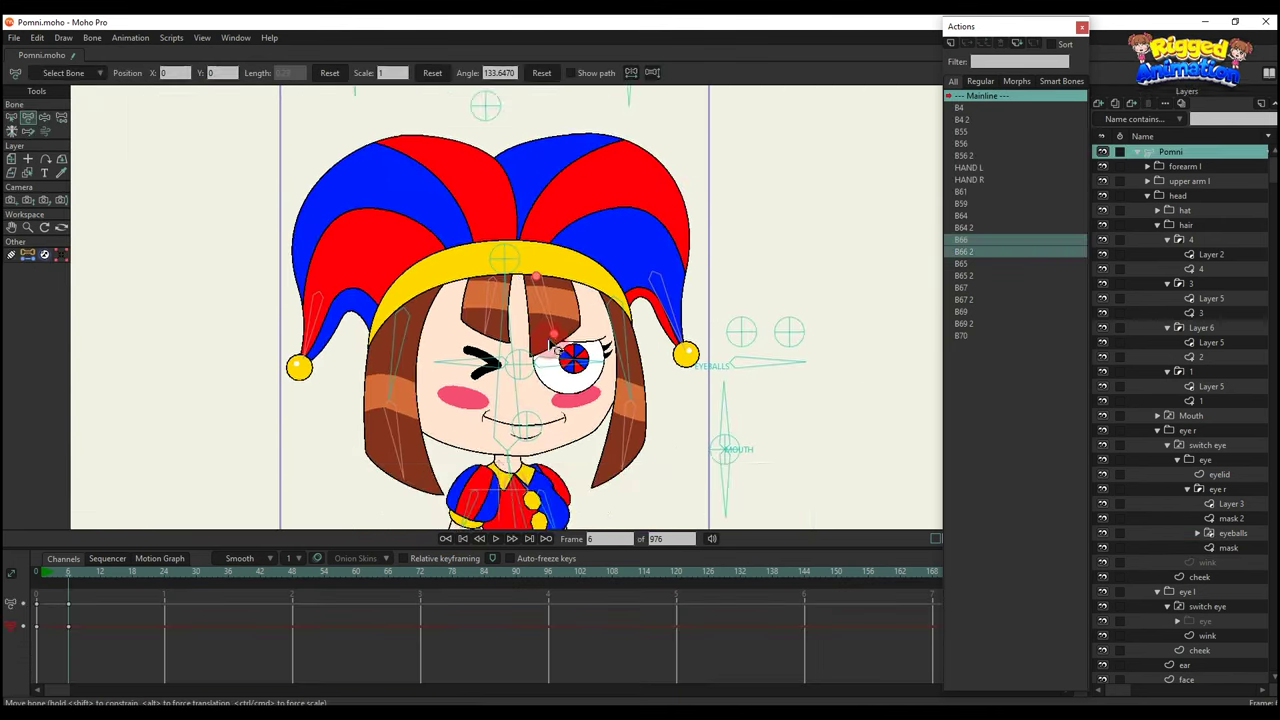
mouse_move(397, 145)
left_mouse_down()
mouse_move(400, 209)
mouse_move(406, 134)
mouse_move(398, 148)
left_mouse_up()
left_click_drag(630, 162, 669, 114)
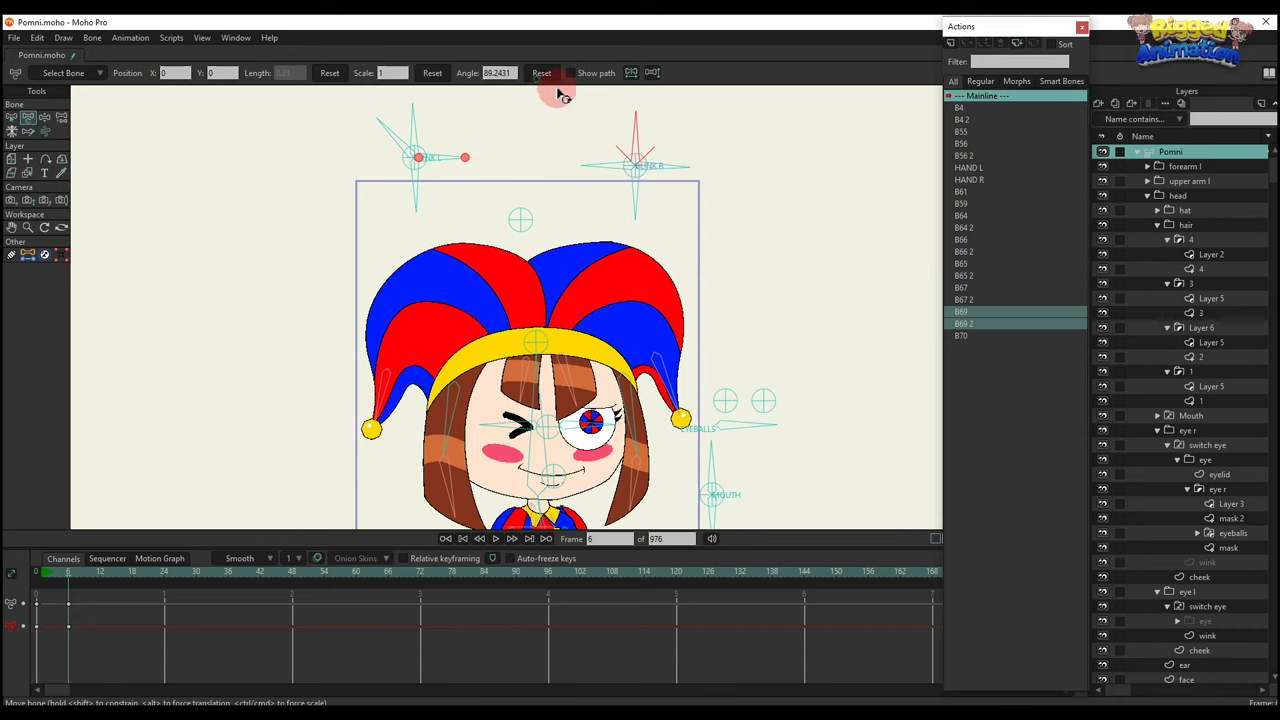
left_click_drag(599, 172, 611, 217)
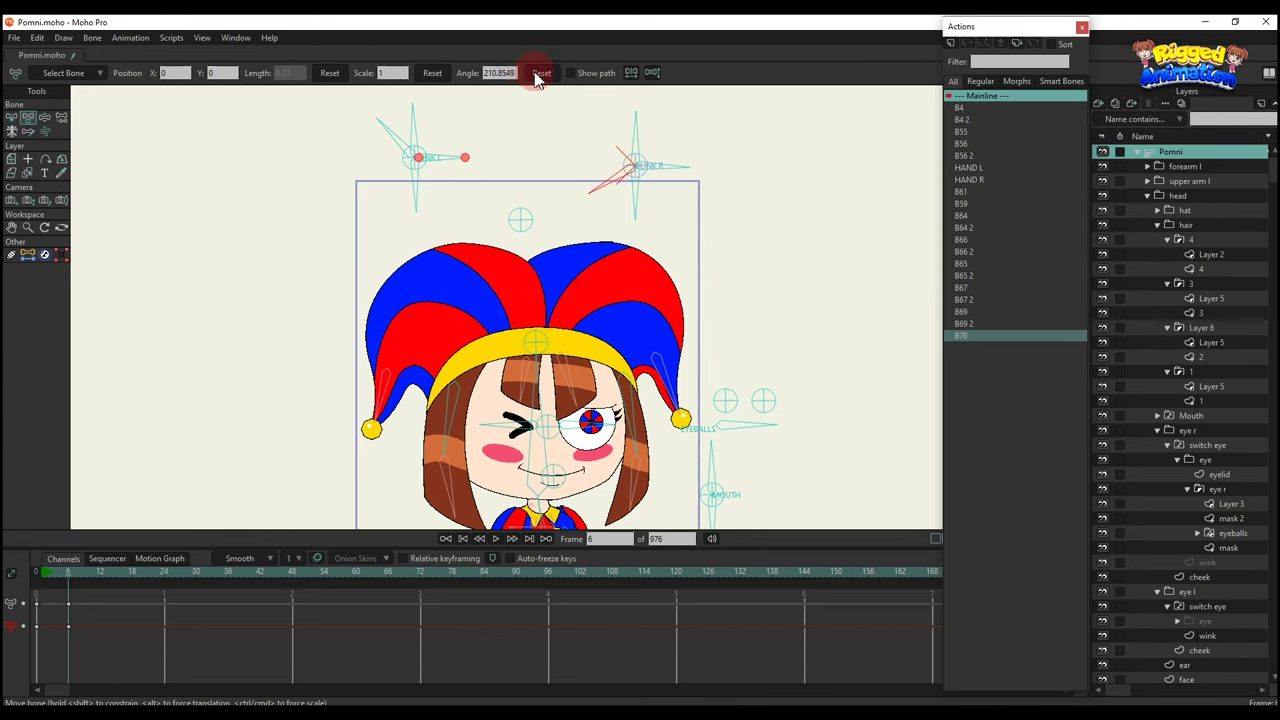
left_click(541, 76)
left_click_drag(580, 287, 620, 314)
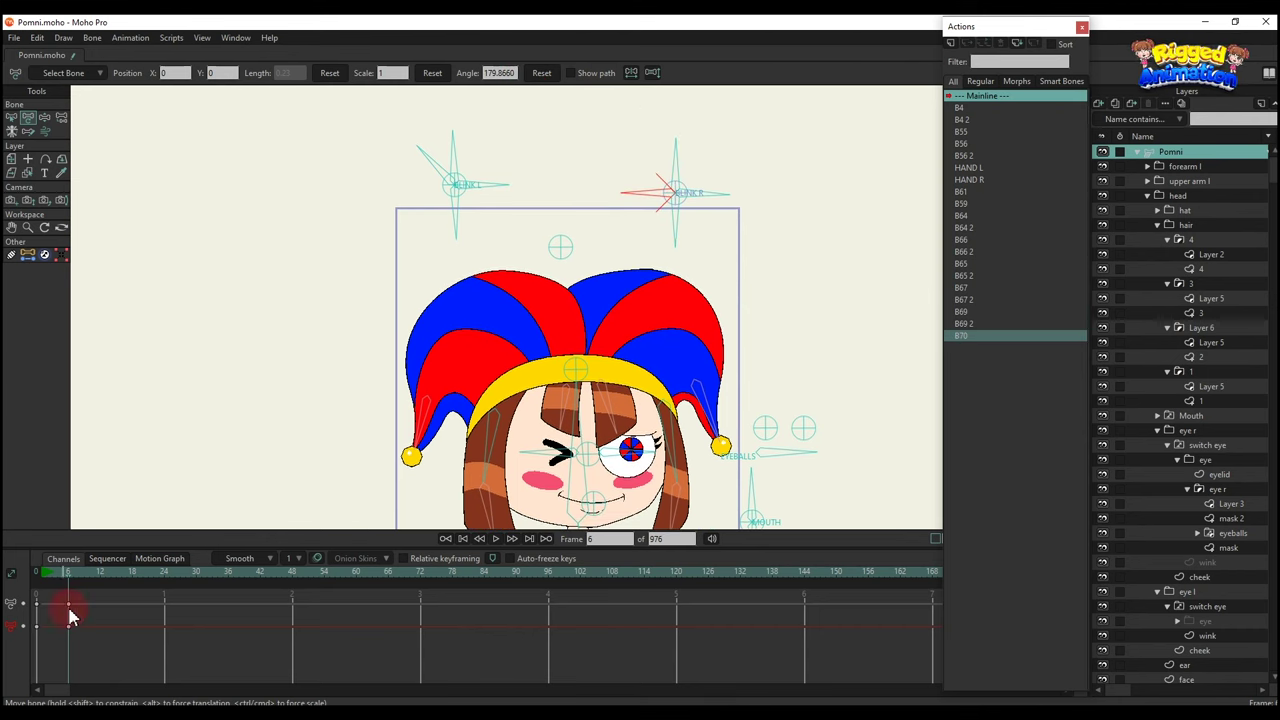
left_click(312, 495)
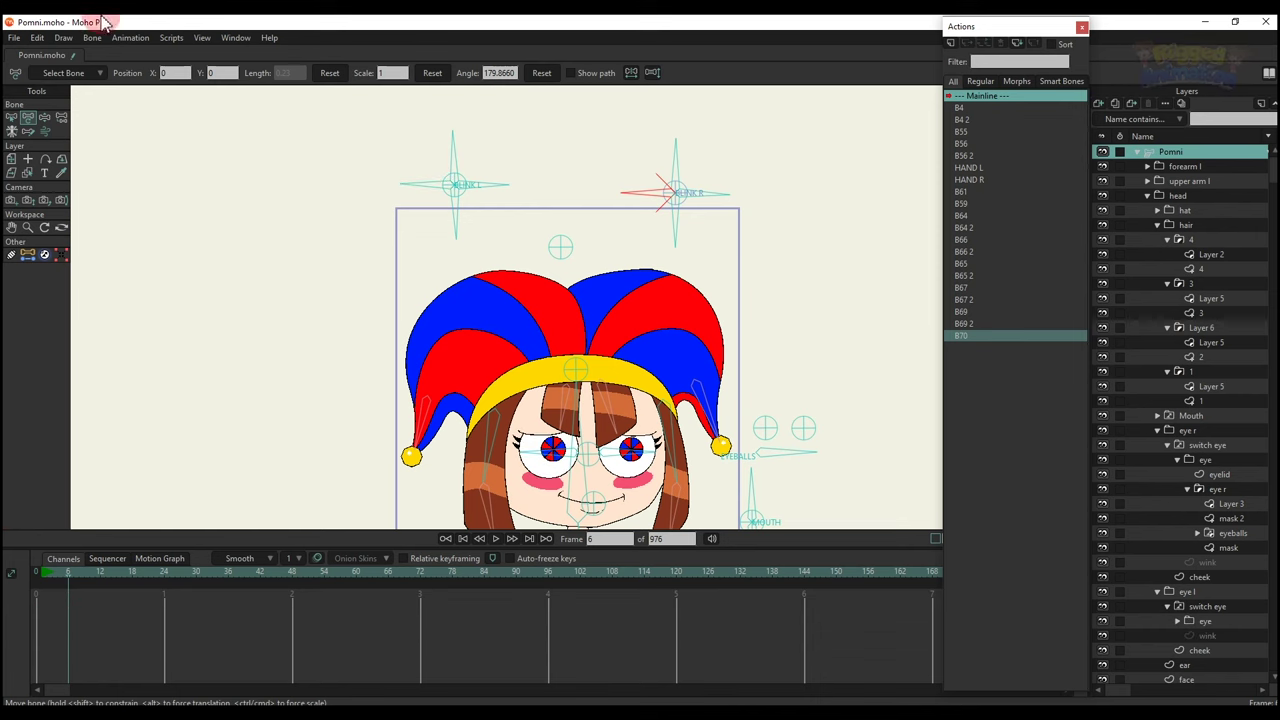
Create smart bone action B70 2 for the BLINK R control bone and rotate the bone to 224.8660 degrees at frame 24.
left_click(952, 52)
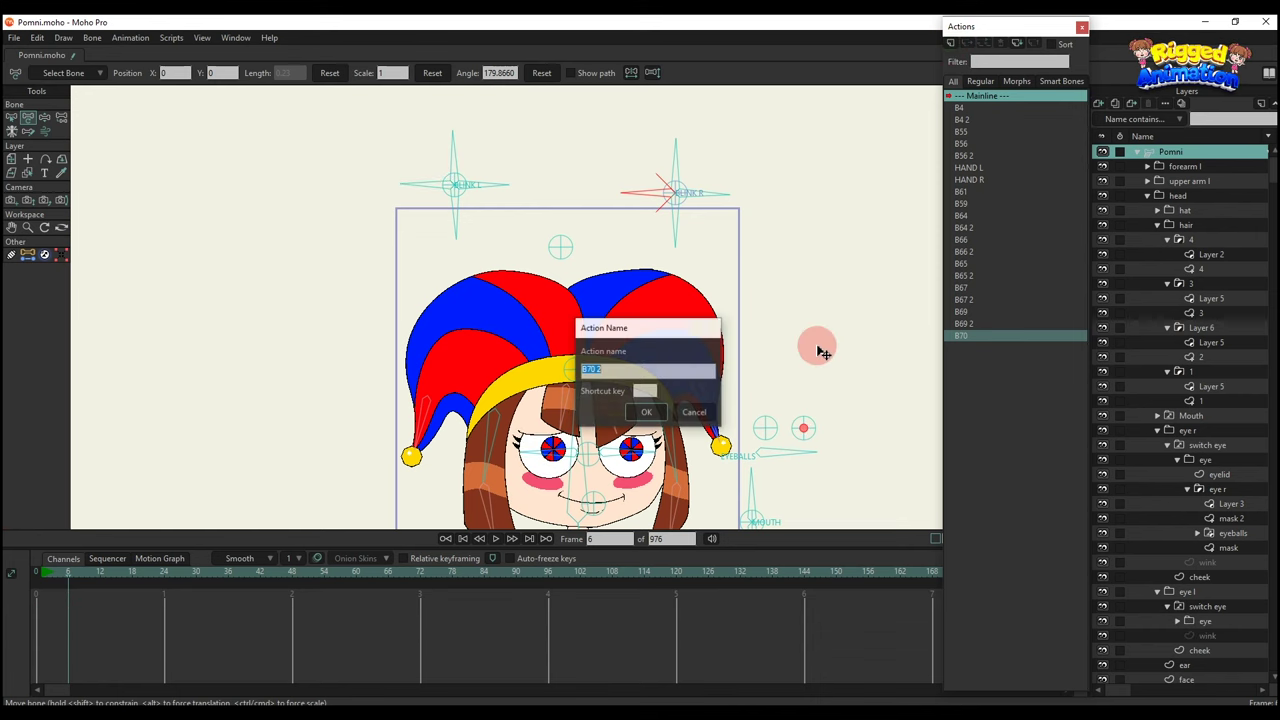
left_click(645, 410)
left_click(163, 571)
left_click_drag(707, 272, 712, 281)
Pull the inner end of eye l's eyelid down toward the nose at frame 24 of action B70 2.
scroll(565, 505, "up", 10)
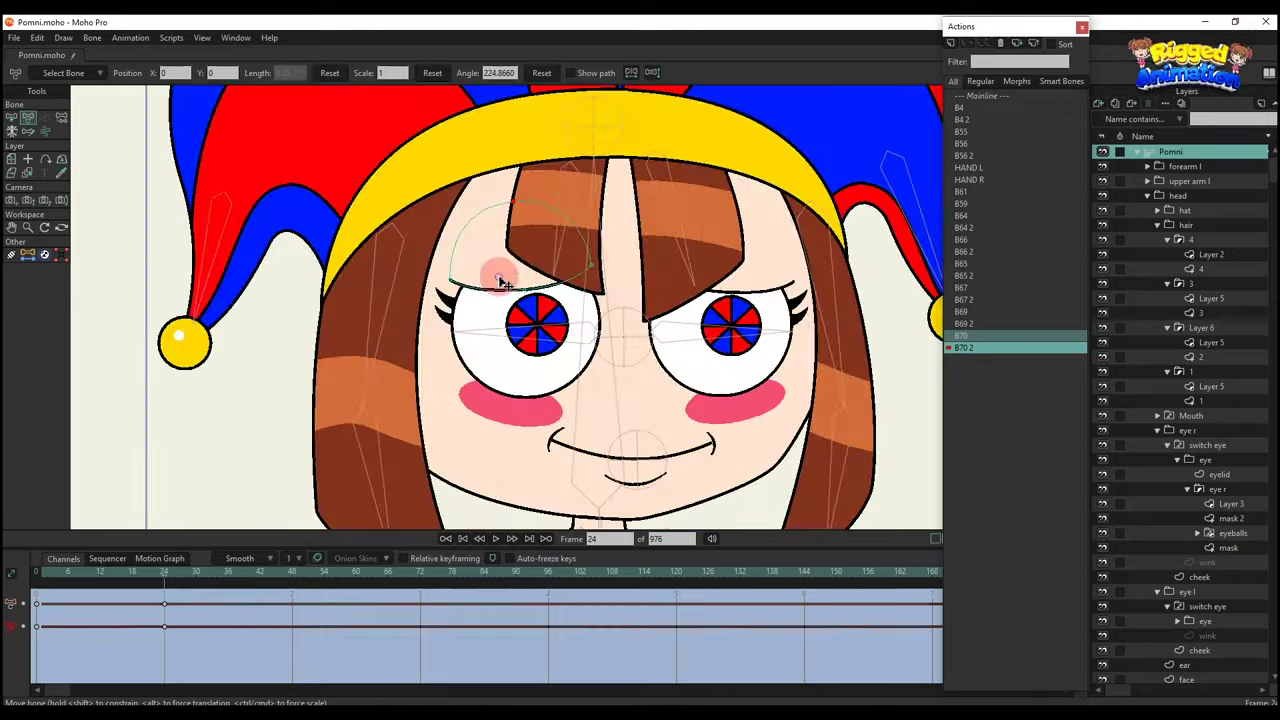
right_click(502, 274, "alt")
scroll(500, 265, "up", 3)
key("t")
scroll(604, 298, "down", 8)
scroll(624, 290, "up", 12)
left_click_drag(622, 307, 662, 402)
scroll(468, 382, "down", 5)
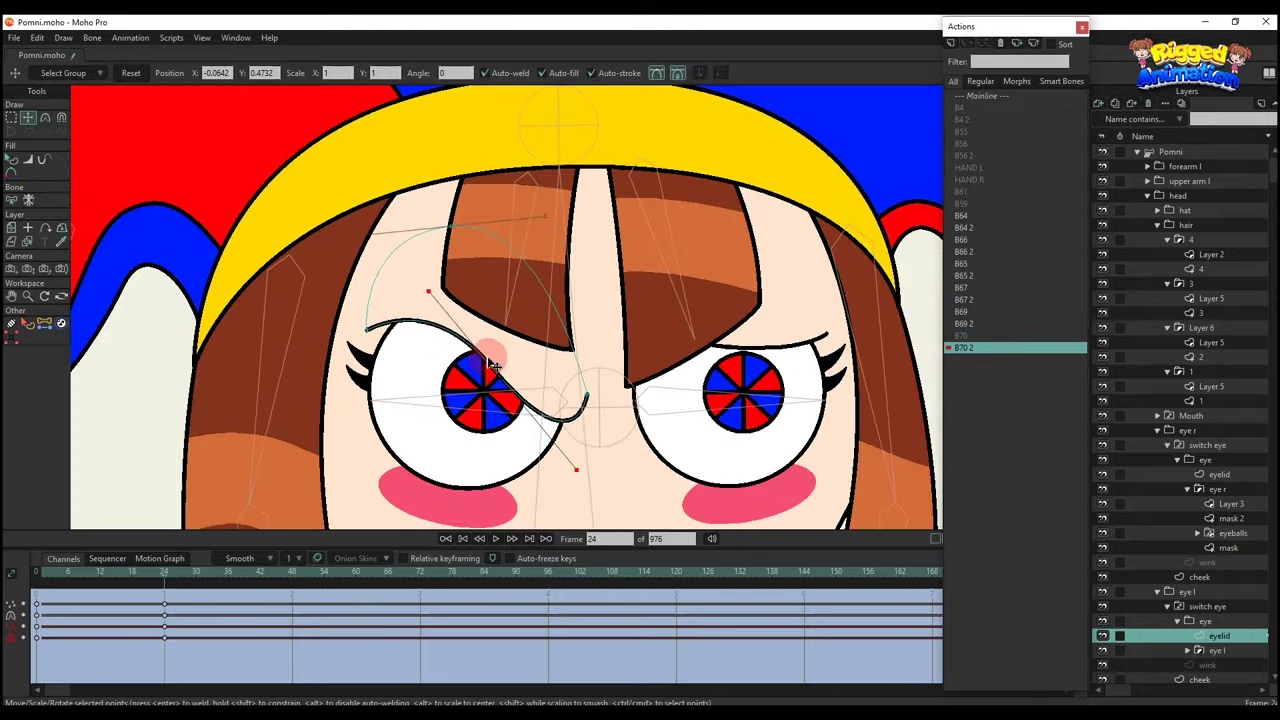
Adjust the points and curve handles of eye l's eyelid into a smooth angry slope toward the nose.
mouse_move(576, 467)
left_mouse_down()
mouse_move(522, 372)
mouse_move(465, 371)
mouse_move(545, 424)
mouse_move(583, 410)
mouse_move(580, 457)
left_mouse_up()
left_click(466, 384)
scroll(484, 388, "up", 1)
left_click_drag(470, 384, 474, 396)
scroll(556, 408, "up", 3)
left_click(632, 418)
left_click_drag(630, 417, 633, 395)
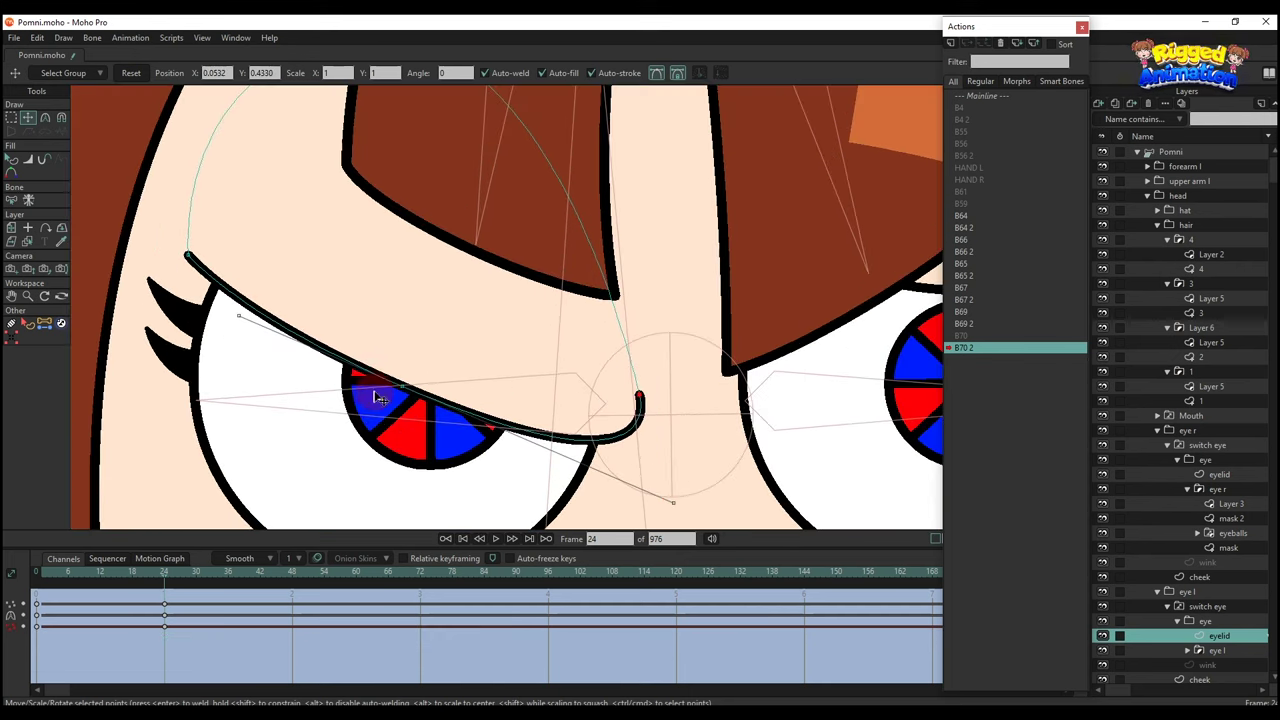
left_click_drag(370, 378, 403, 370)
scroll(566, 375, "down", 3)
left_click_drag(605, 418, 608, 405)
left_click_drag(611, 450, 574, 430)
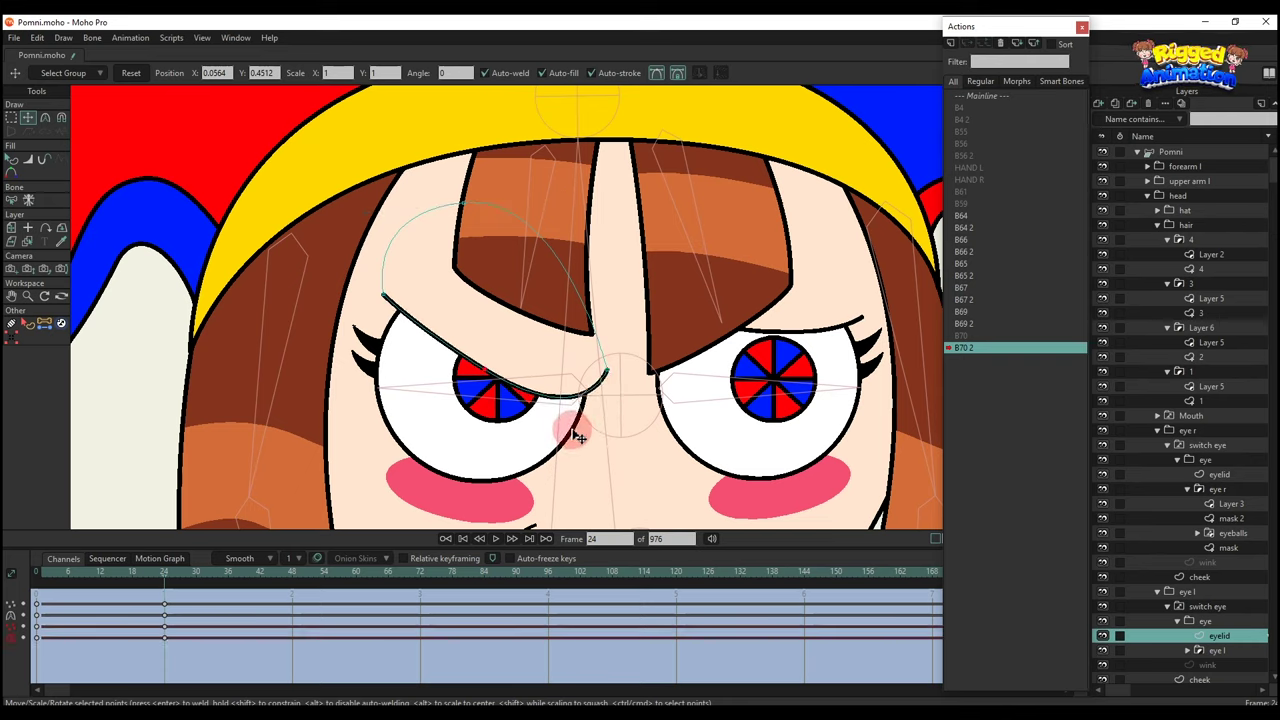
Move the upper eyelash on eye l's mask layer closer to the eyelid at frame 24 and preview the motion.
key("q")
scroll(454, 337, "down", 3)
scroll(415, 345, "up", 4)
left_click(425, 312, "alt")
key("g")
scroll(428, 312, "up", 5)
scroll(430, 310, "down", 3)
key("t")
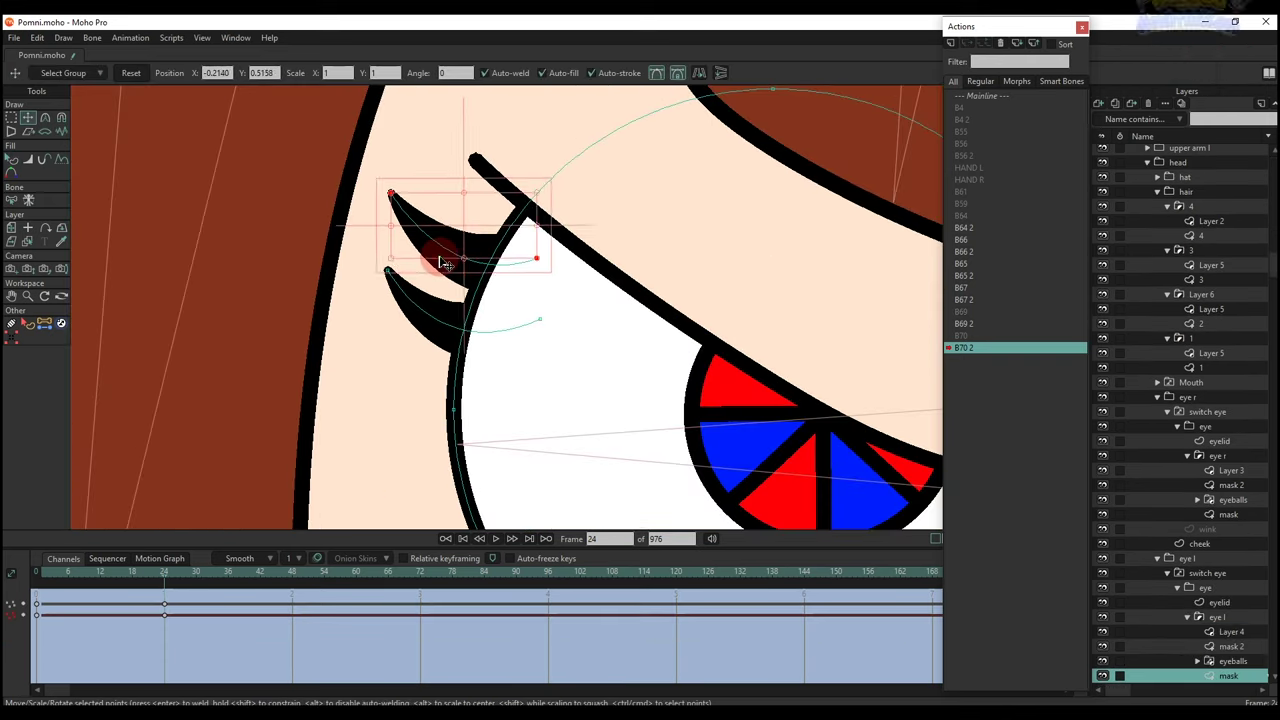
left_click_drag(443, 257, 457, 277)
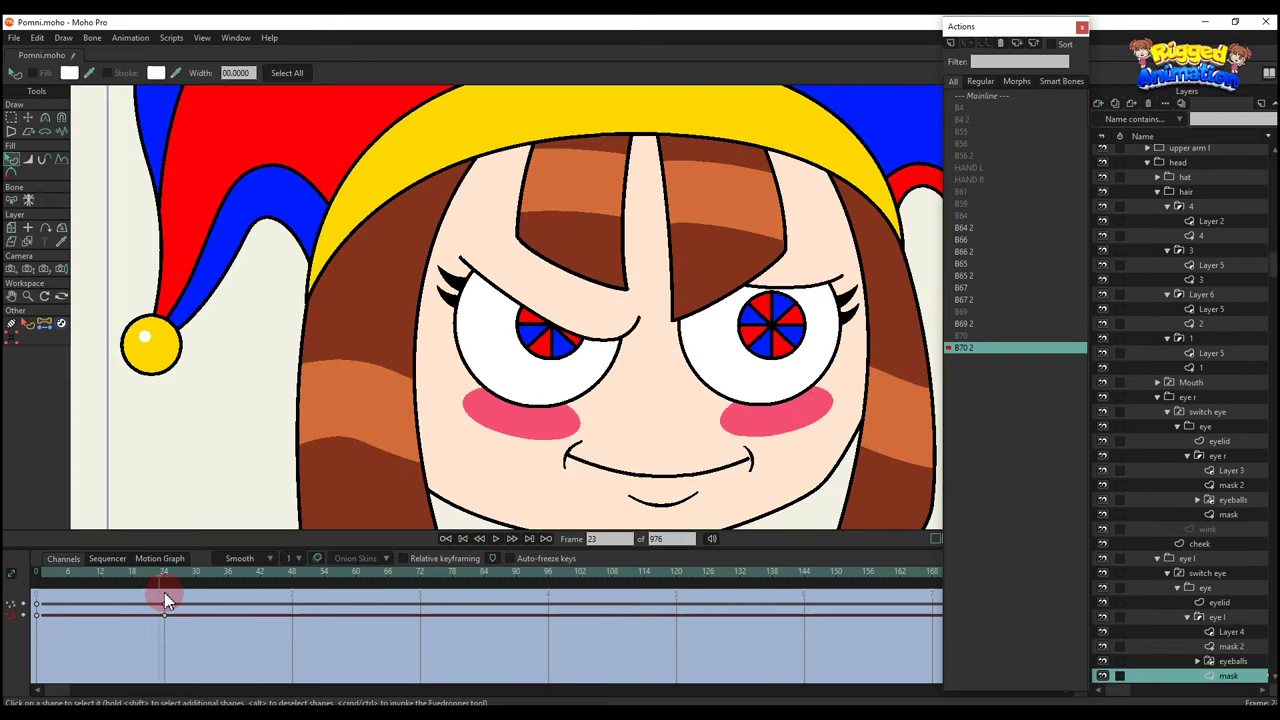
left_click(165, 592)
Refine the lower curve of eye l's eyelid at frame 24 to smooth the angry slope.
scroll(620, 290, "up", 2)
key("t")
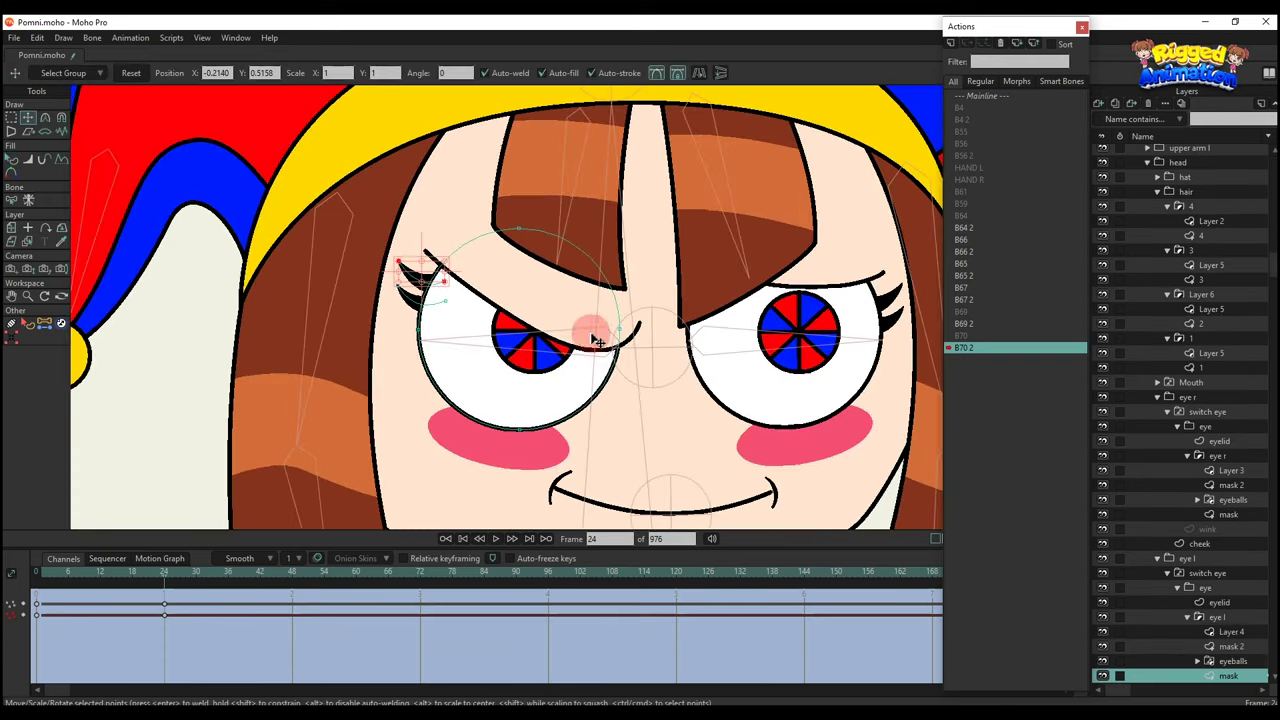
left_click(591, 337, "alt")
left_click_drag(574, 350, 625, 387)
left_click_drag(517, 321, 508, 338)
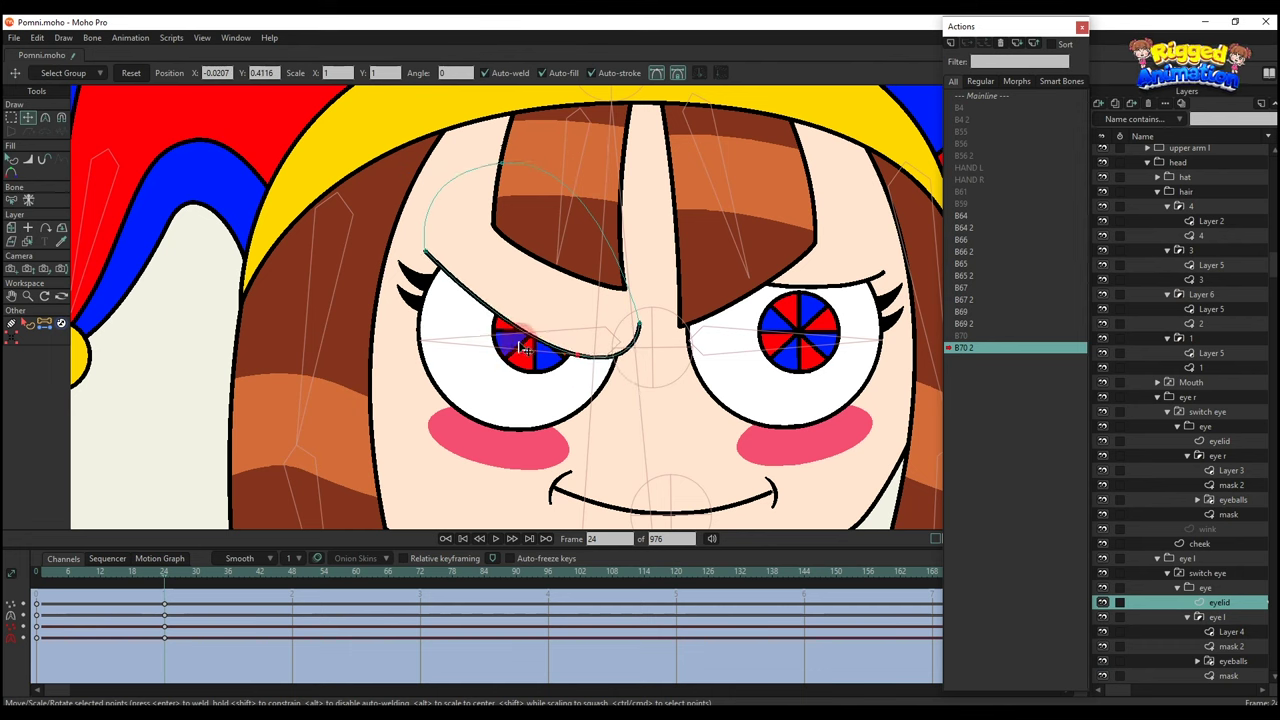
key("q")
scroll(530, 328, "down", 2)
Copy the frame 24 keyframes of eye l's eyelid and paste them onto eye r's eyelid.
key("t")
scroll(556, 332, "up", 1)
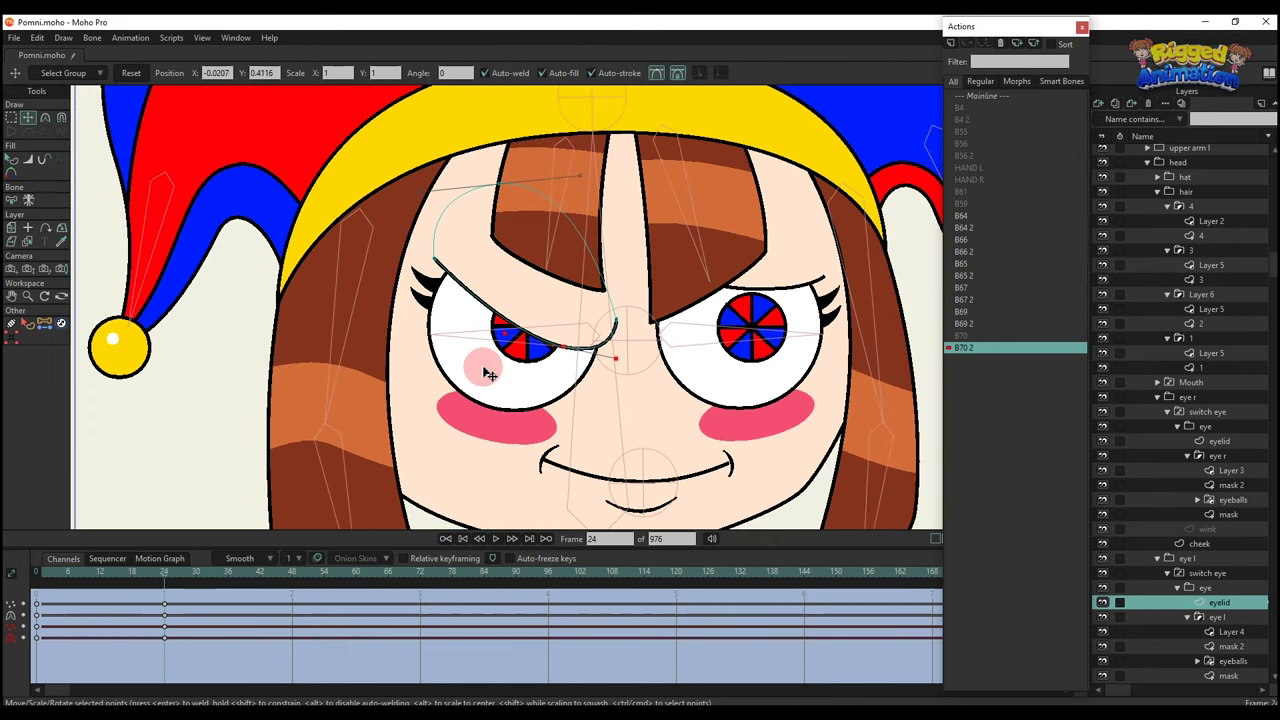
left_click_drag(229, 652, 149, 574)
left_click(794, 273, "alt")
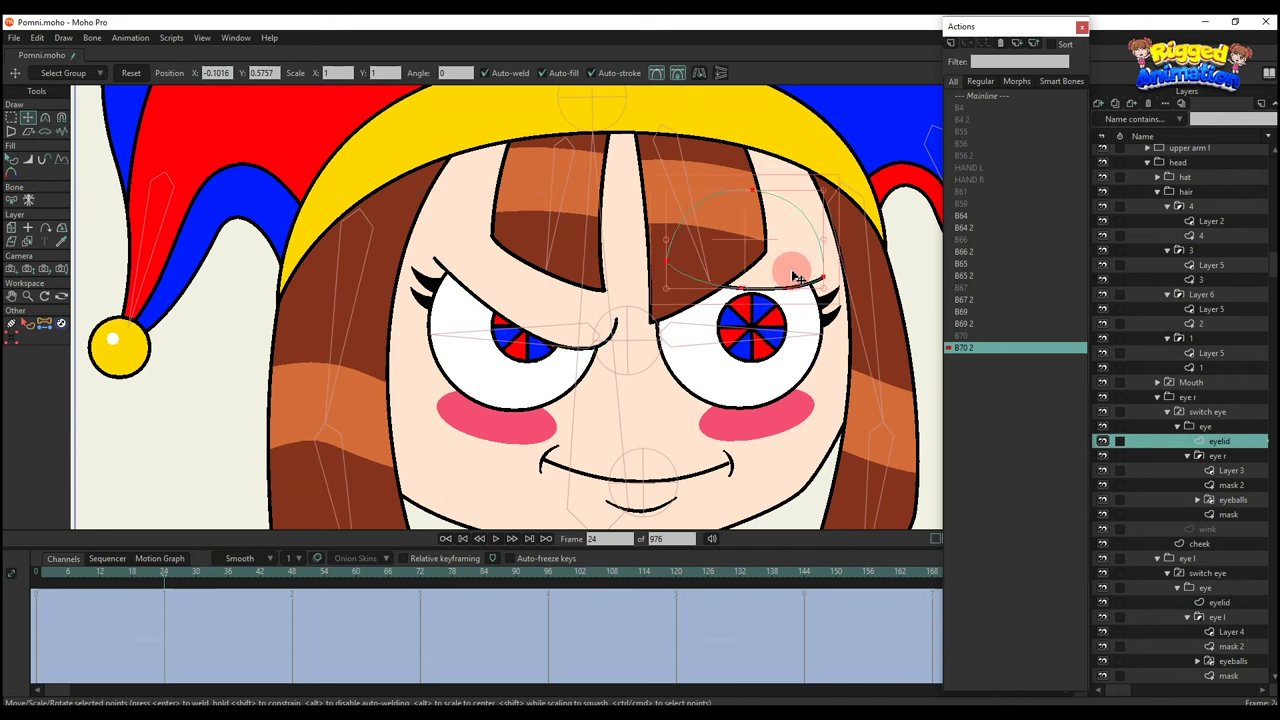
key("ctrl+v")
key("q")
scroll(713, 305, "down", 2)
scroll(760, 319, "up", 2)
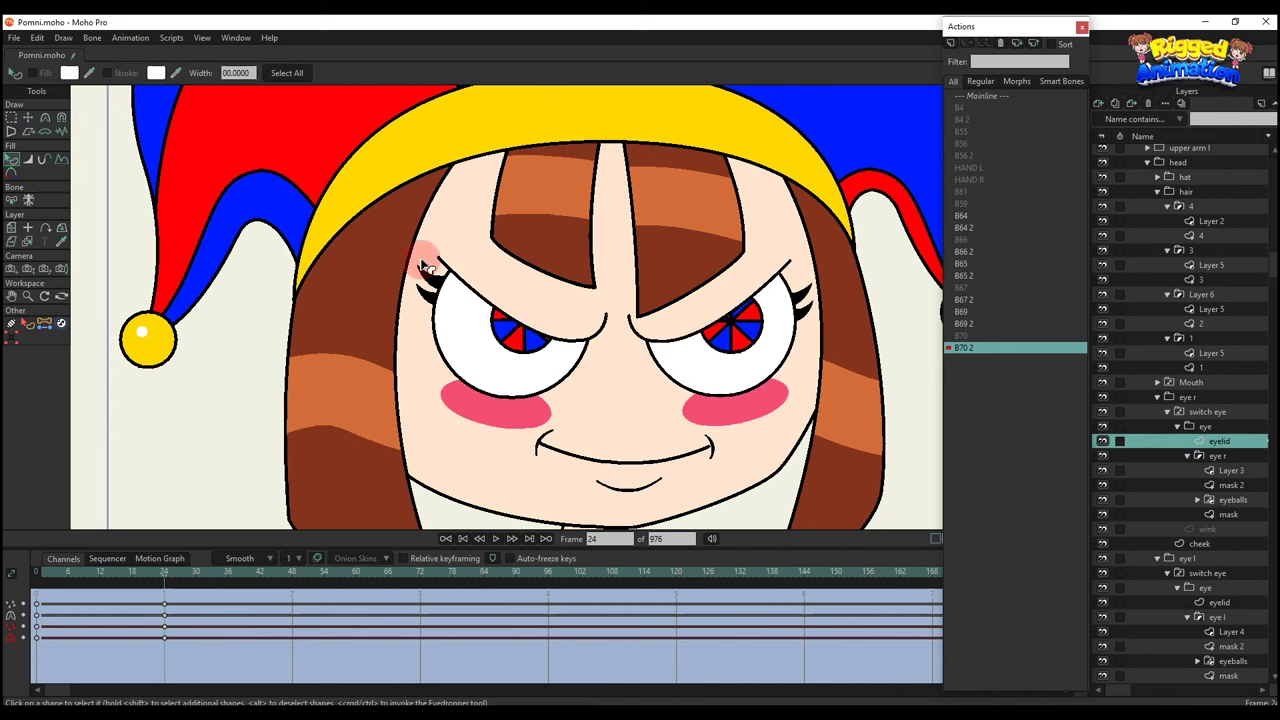
Copy the frame 24 keyframes of eye l's mask to eye r's mask and scrub through the result.
left_click(429, 275)
key("t")
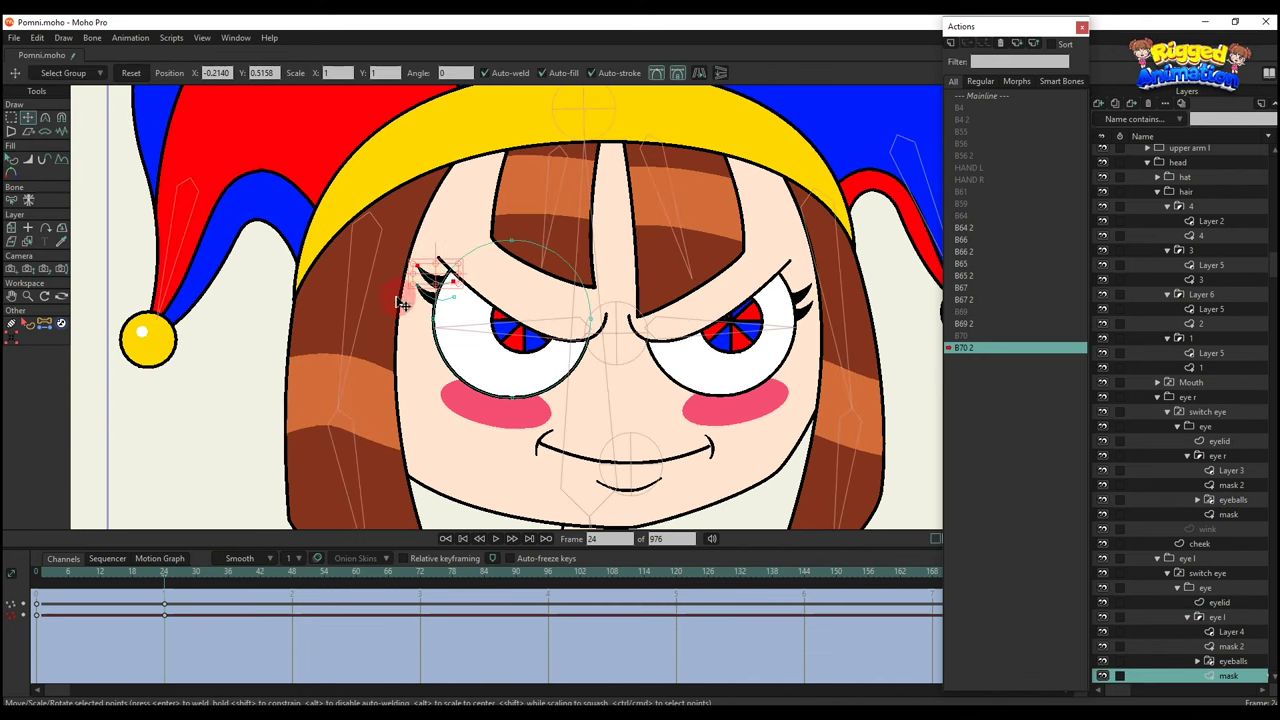
left_click_drag(186, 609, 148, 571)
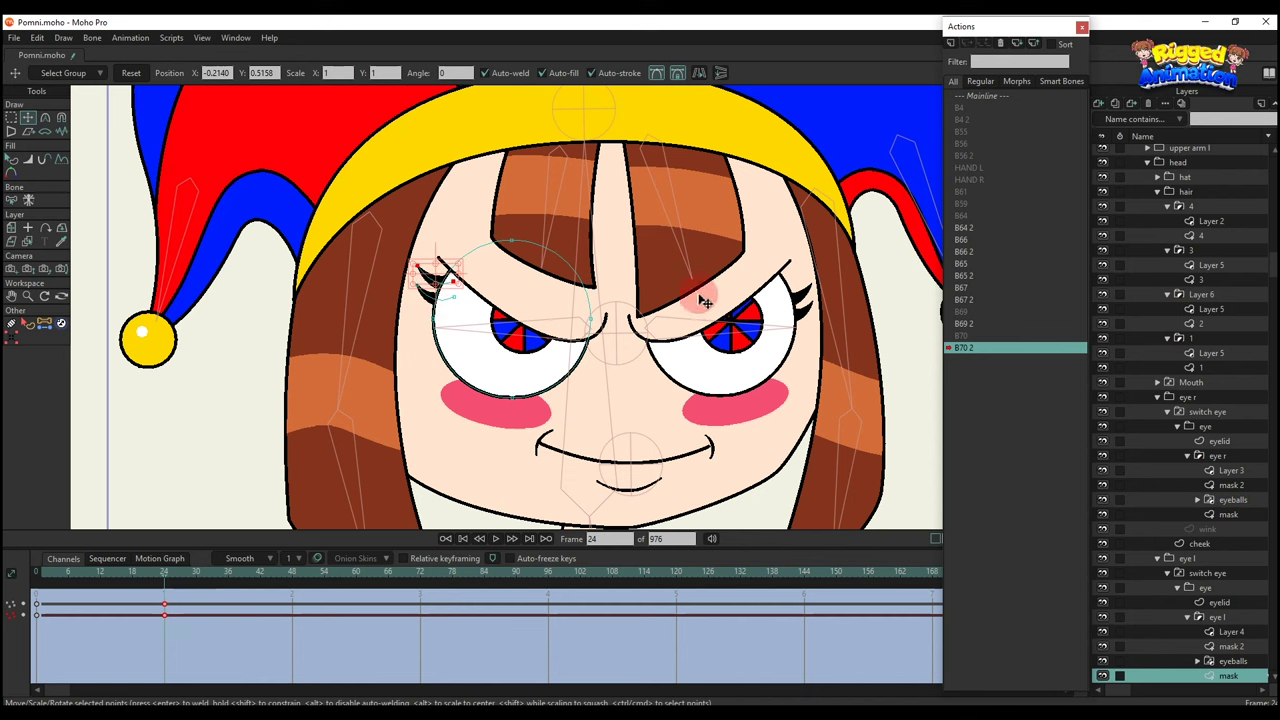
left_click(803, 296)
key("q")
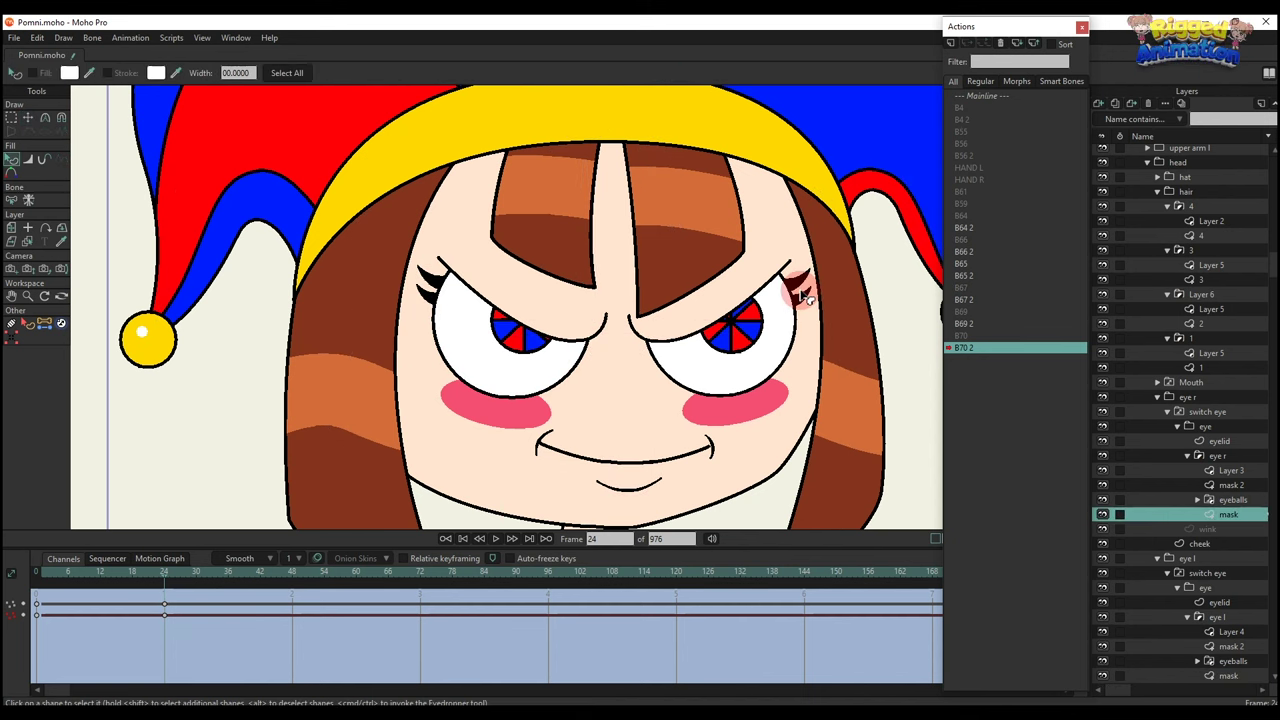
scroll(799, 287, "down", 2)
left_click_drag(62, 583, 148, 578)
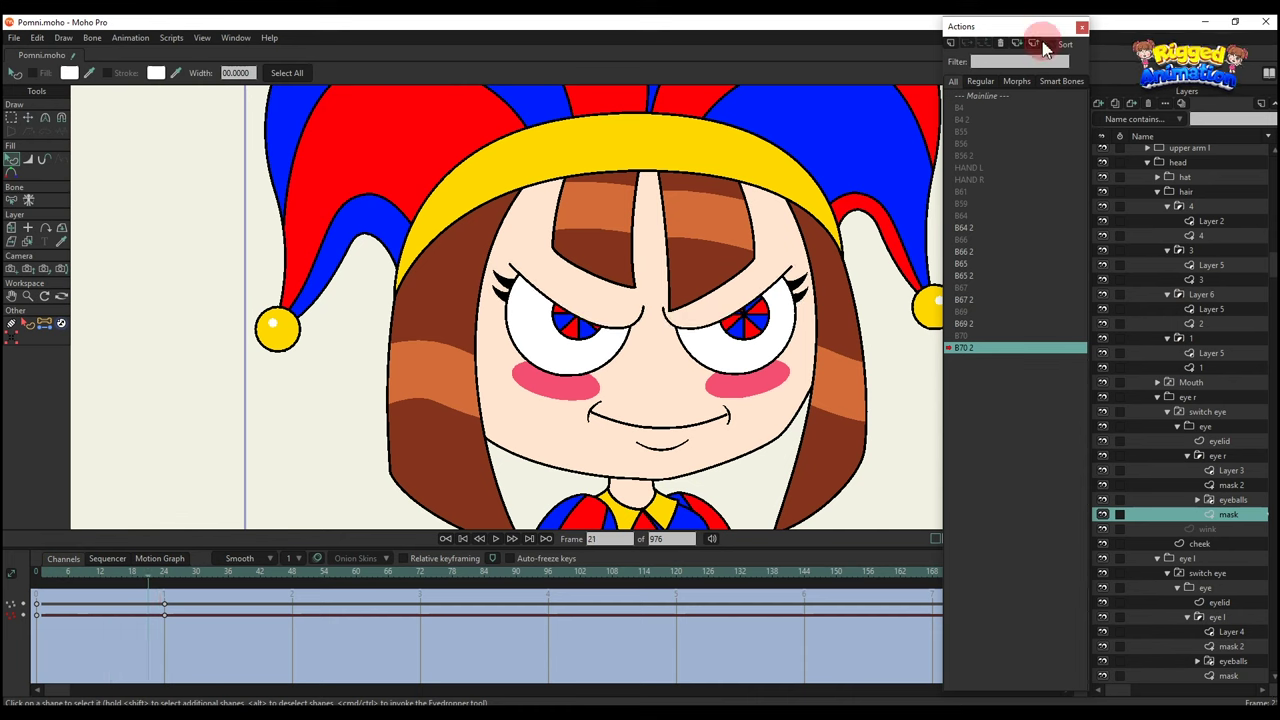
From Mainline, create smart bone action B71 for the downward BLINK R control bone and rotate it to 224.8658 degrees at frame 24.
scroll(1192, 173, "up", 1)
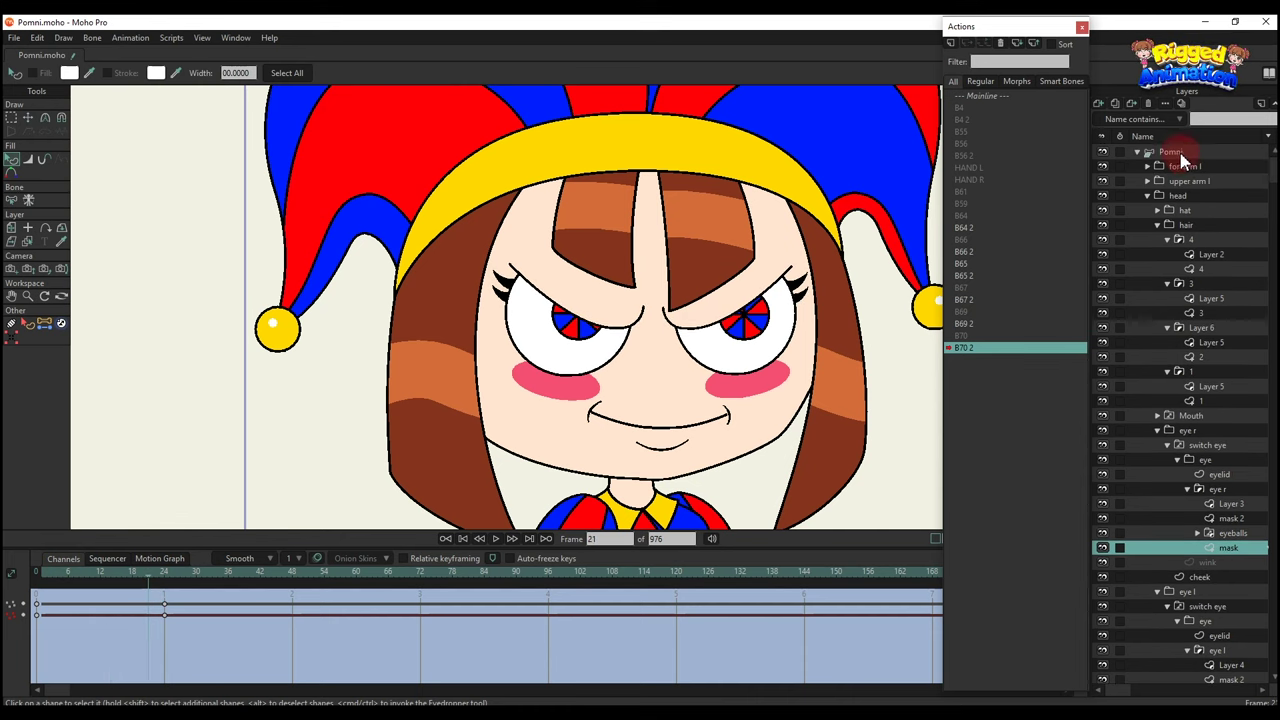
left_click(1172, 152)
key("ctrl+r")
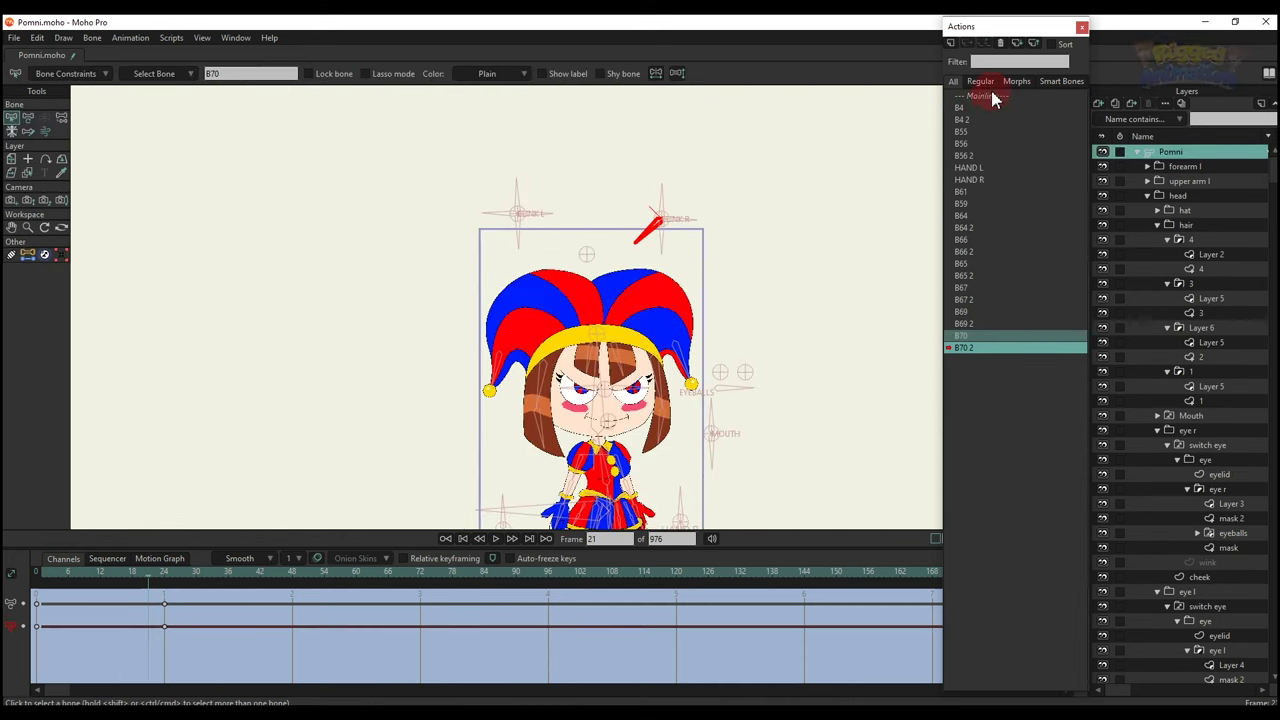
left_click(985, 96)
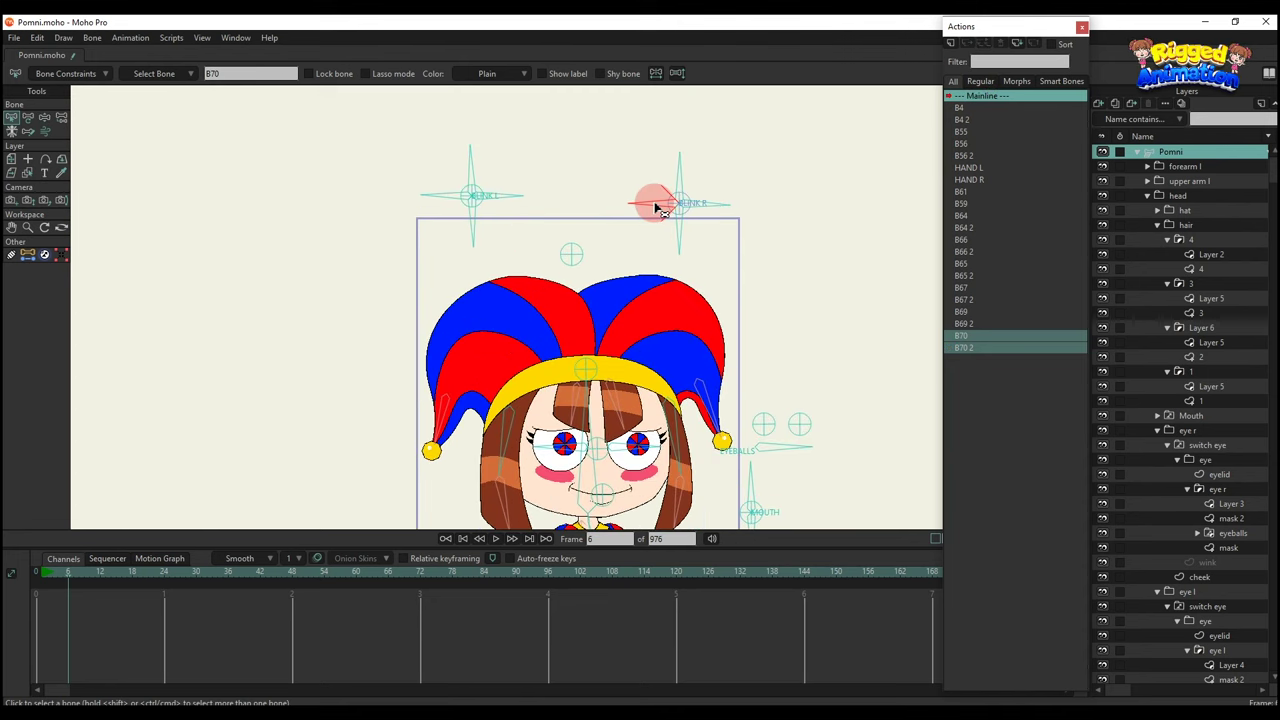
key("t")
left_click_drag(666, 194, 706, 260)
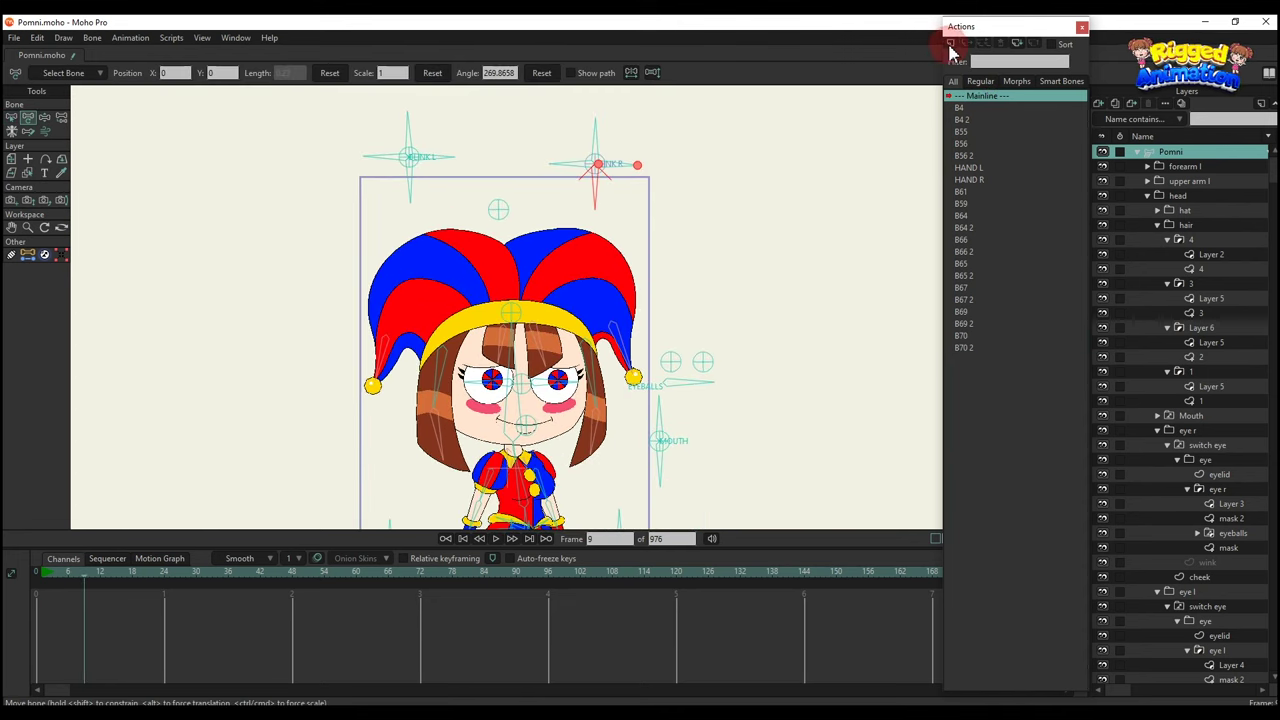
left_click(950, 44)
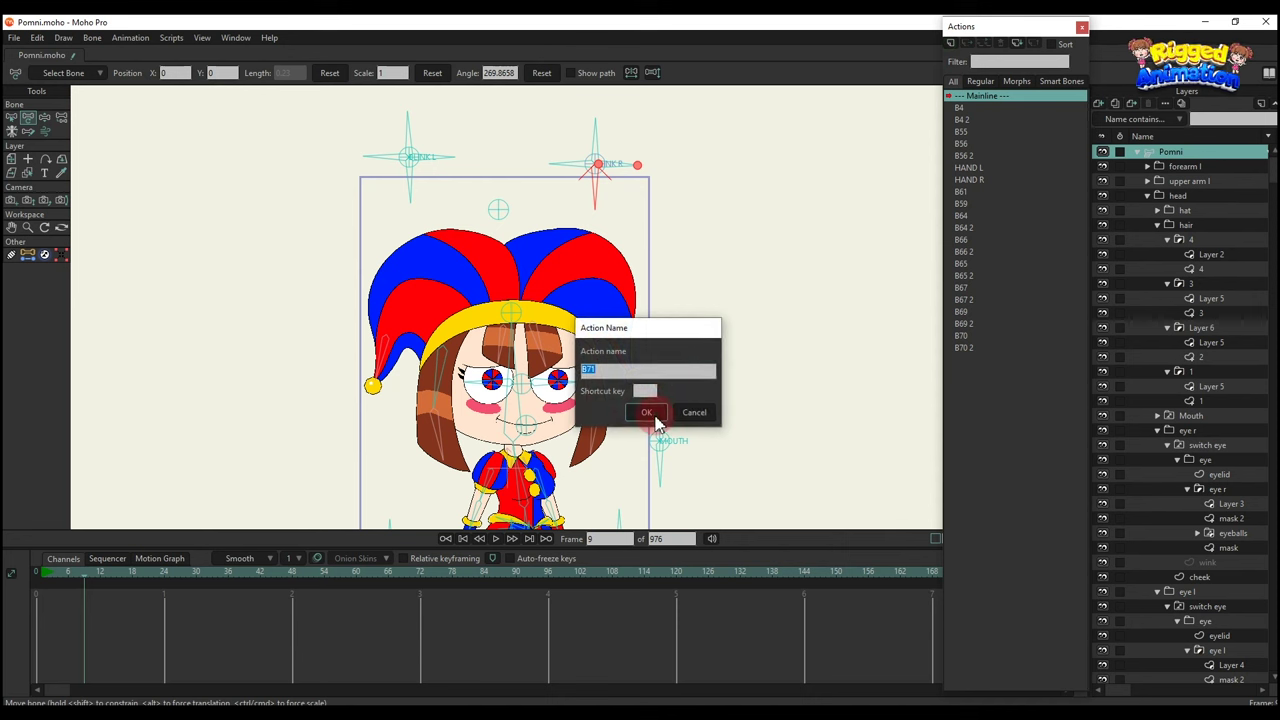
left_click(651, 410)
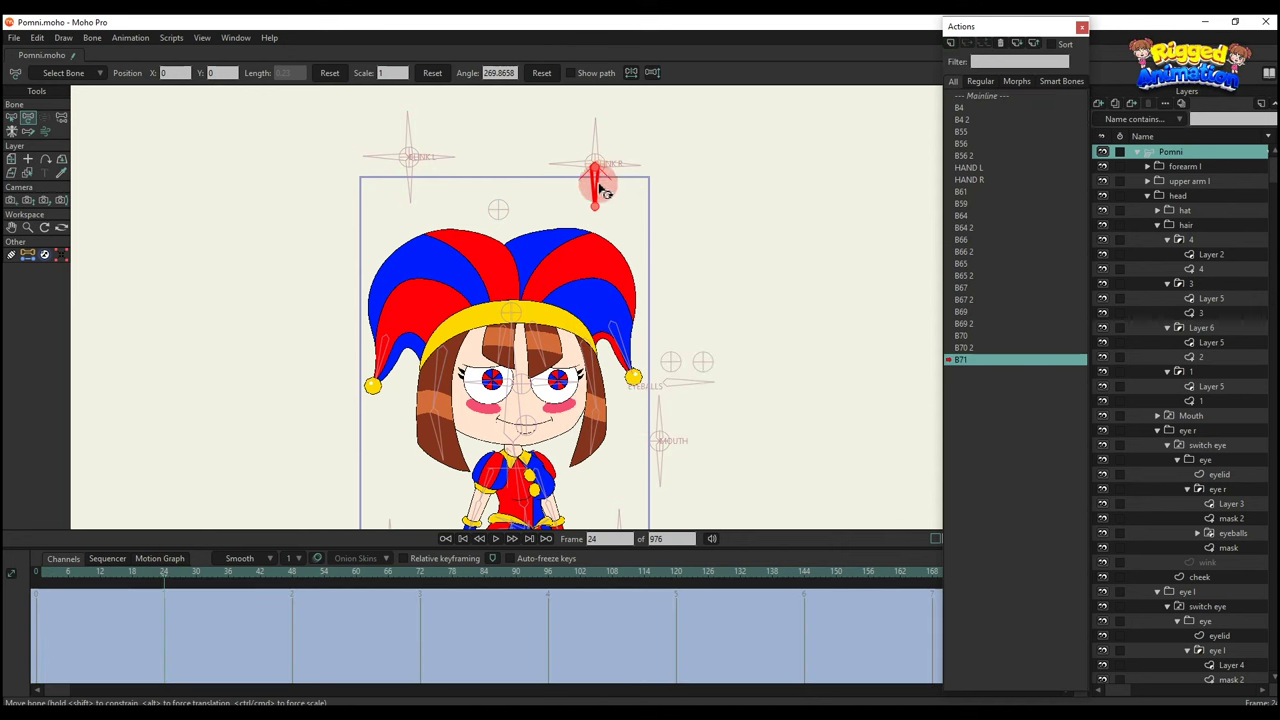
left_click_drag(599, 192, 528, 165)
Lower the bottom edge of eye l's upper eyelid over the top of the iris in action B71.
scroll(535, 367, "up", 5)
scroll(497, 372, "up", 4)
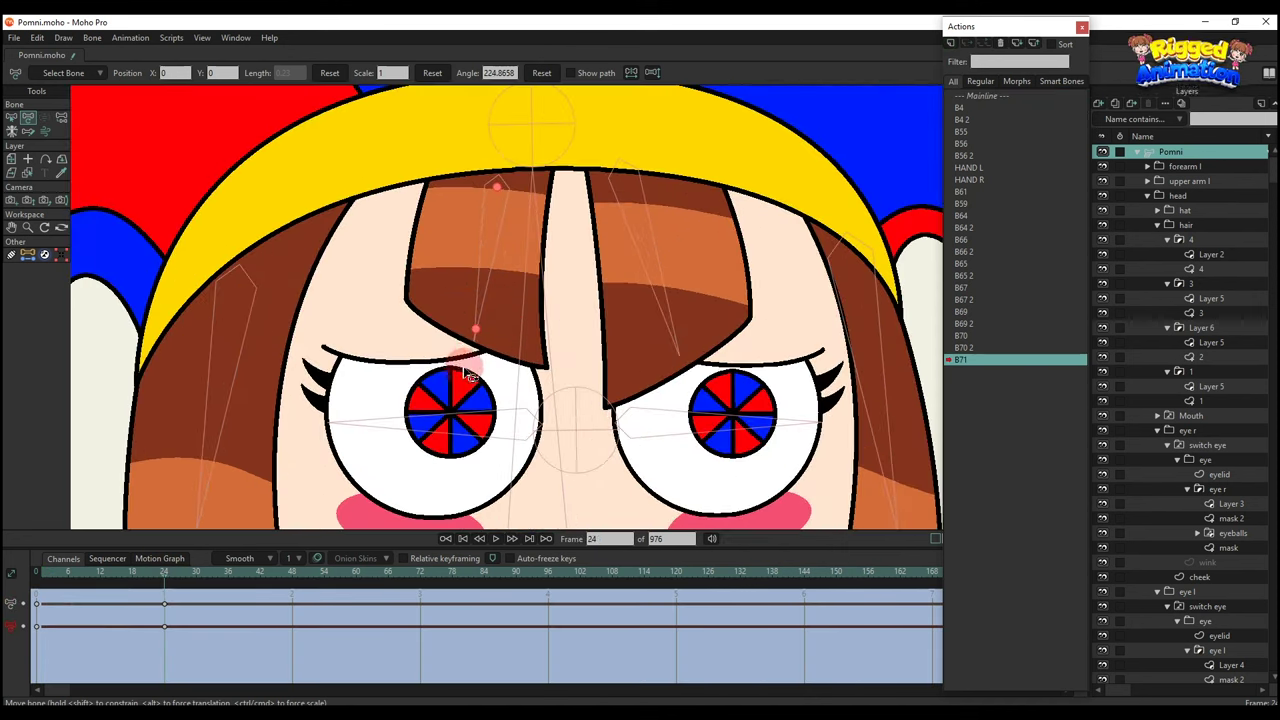
right_click(434, 300, "alt")
scroll(433, 305, "down", 1)
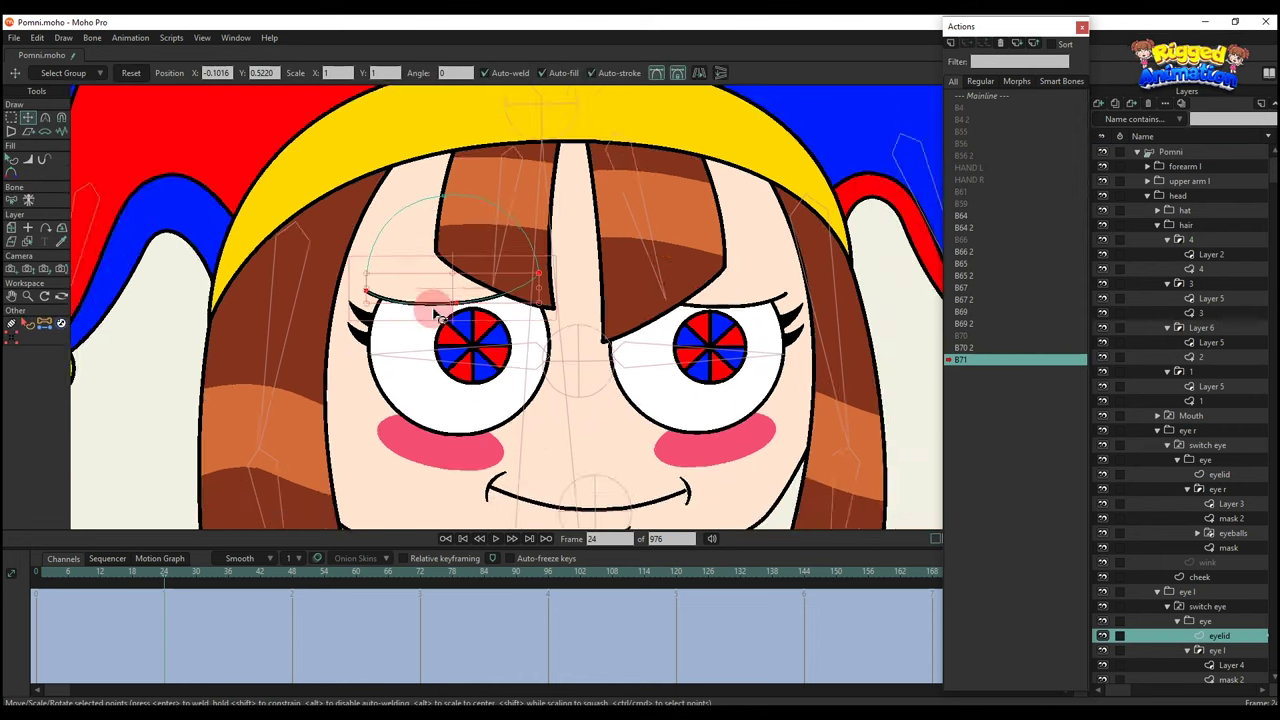
scroll(434, 309, "up", 1)
left_click_drag(467, 303, 467, 342)
scroll(456, 484, "up", 2)
scroll(459, 484, "down", 2)
Raise the lower eyelid shape on eye l's Layer 4 to cover the bottom of the eye.
right_click(464, 482, "alt")
key("g")
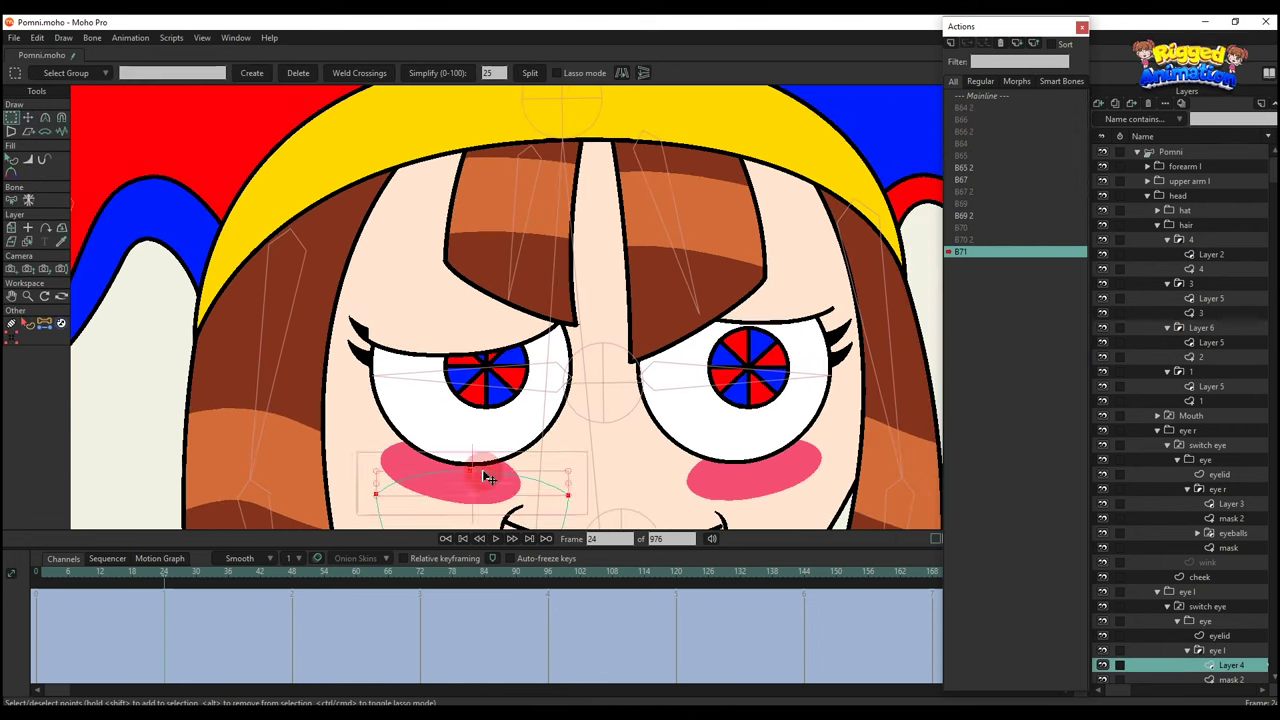
key("t")
left_click_drag(482, 469, 503, 378)
scroll(486, 438, "down", 4)
key("q")
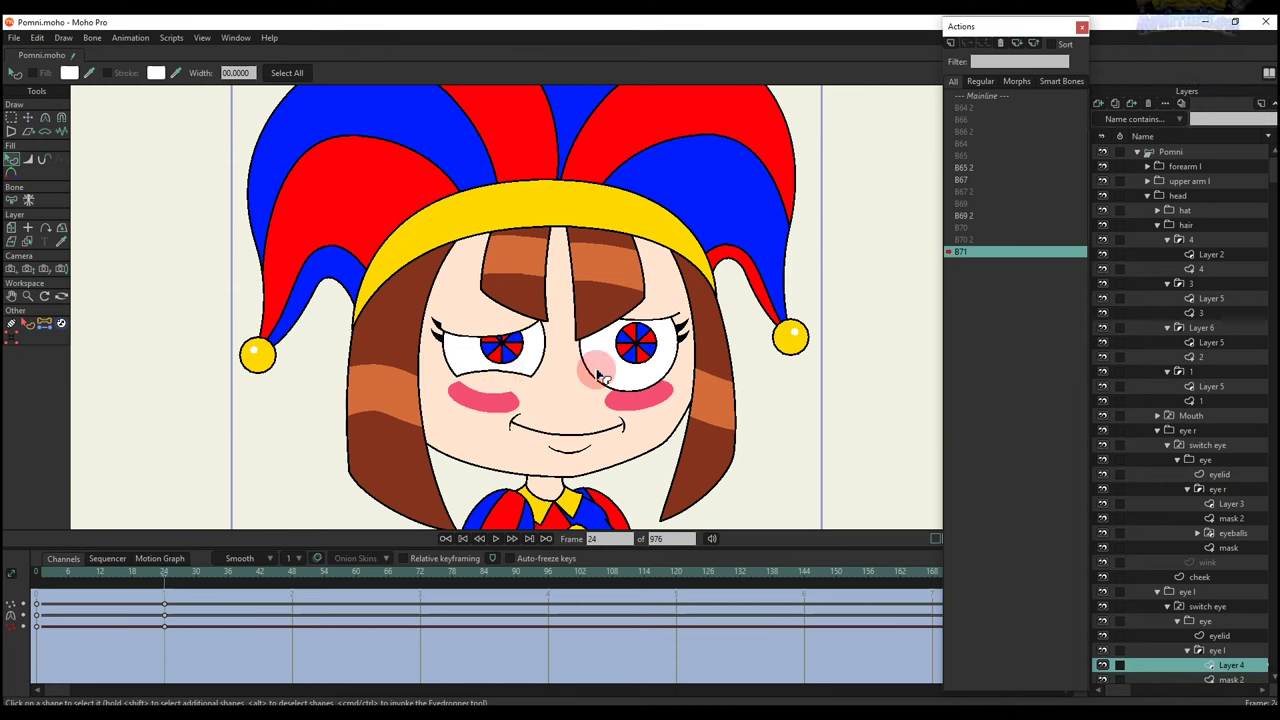
Pull the inner end of eye r's upper eyelid edge down toward the nose in action B71.
scroll(598, 375, "up", 2)
right_click(651, 296, "alt")
key("g")
scroll(630, 300, "up", 2)
left_click_drag(514, 237, 808, 335)
key("t")
scroll(680, 280, "up", 1)
left_click_drag(669, 305, 609, 335)
key("g")
left_click(612, 358)
key("t")
Straighten the edge of eye r's upper eyelid and lower it over the top of the iris.
key("g")
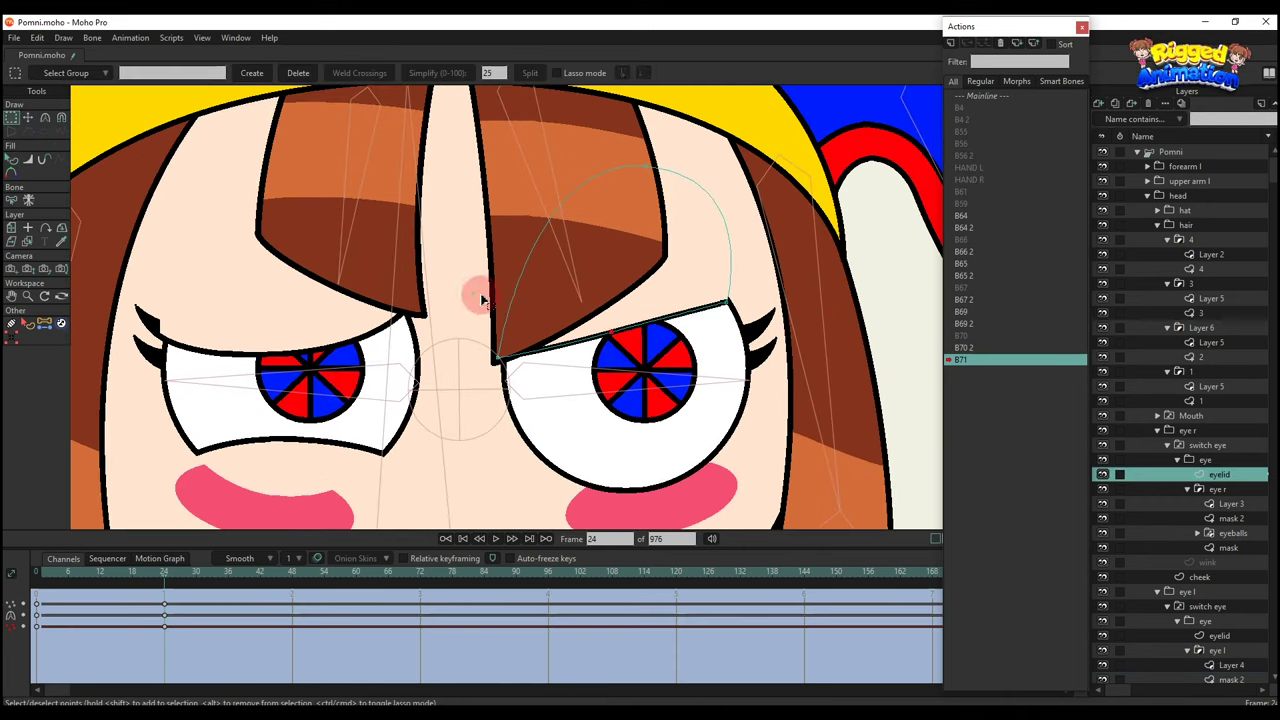
left_click_drag(480, 297, 756, 380)
key("t")
left_click_drag(753, 340, 752, 348)
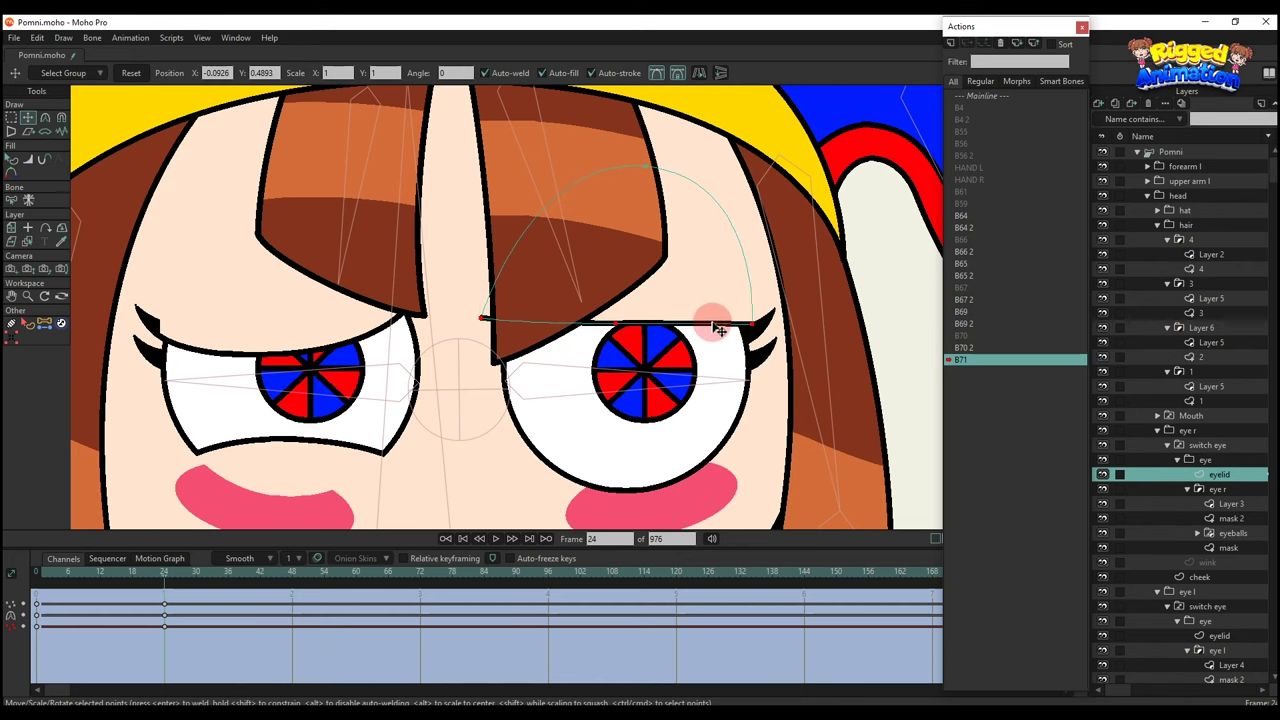
key("q")
scroll(678, 310, "down", 4)
key("t")
scroll(671, 314, "up", 4)
left_click_drag(754, 339, 758, 354)
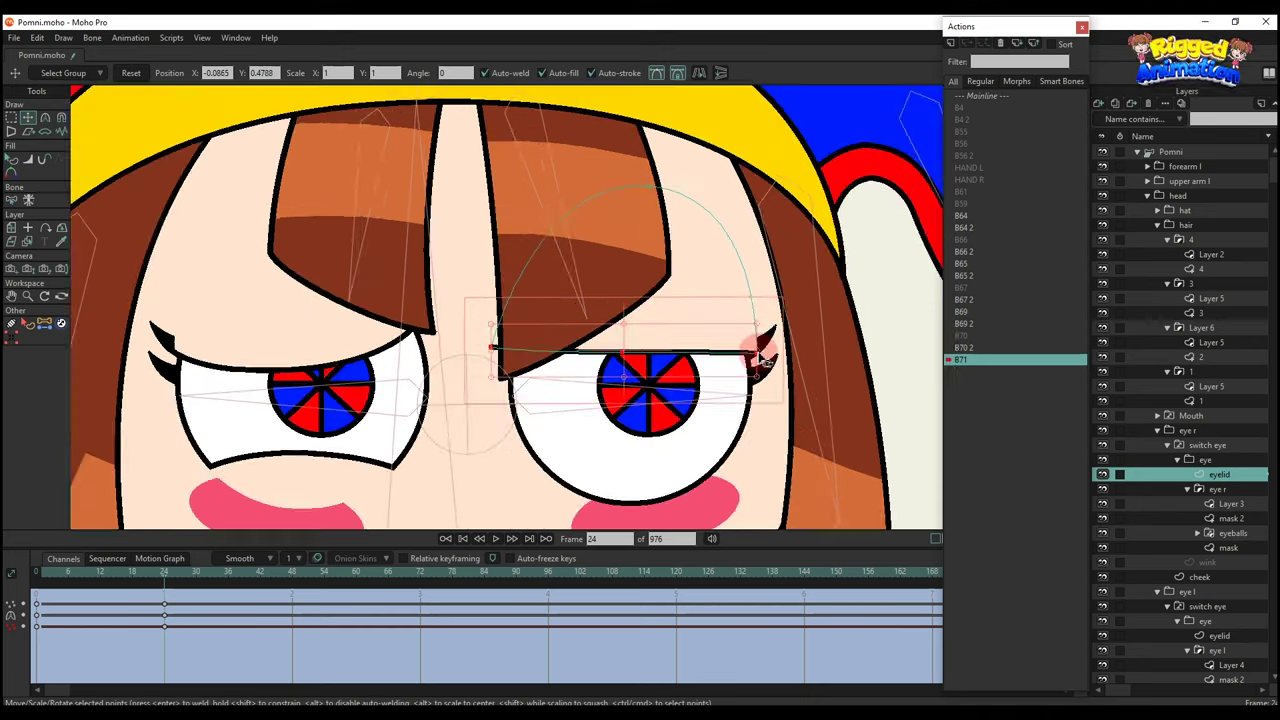
key("q")
scroll(752, 332, "down", 5)
scroll(522, 295, "up", 5)
Move the eyelashes on eye l's mask layer down to follow the lowered eyelid.
left_click(515, 337)
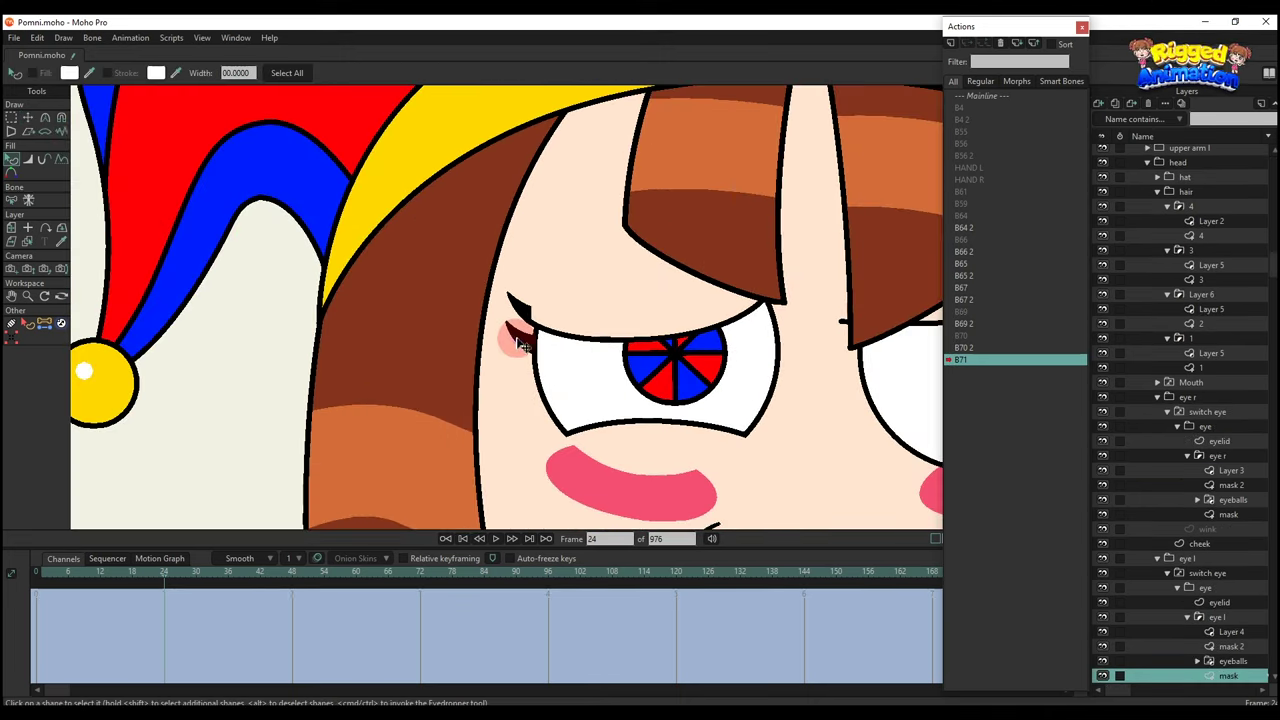
key("t")
scroll(517, 342, "up", 4)
left_click_drag(532, 358, 527, 405)
scroll(538, 377, "down", 6)
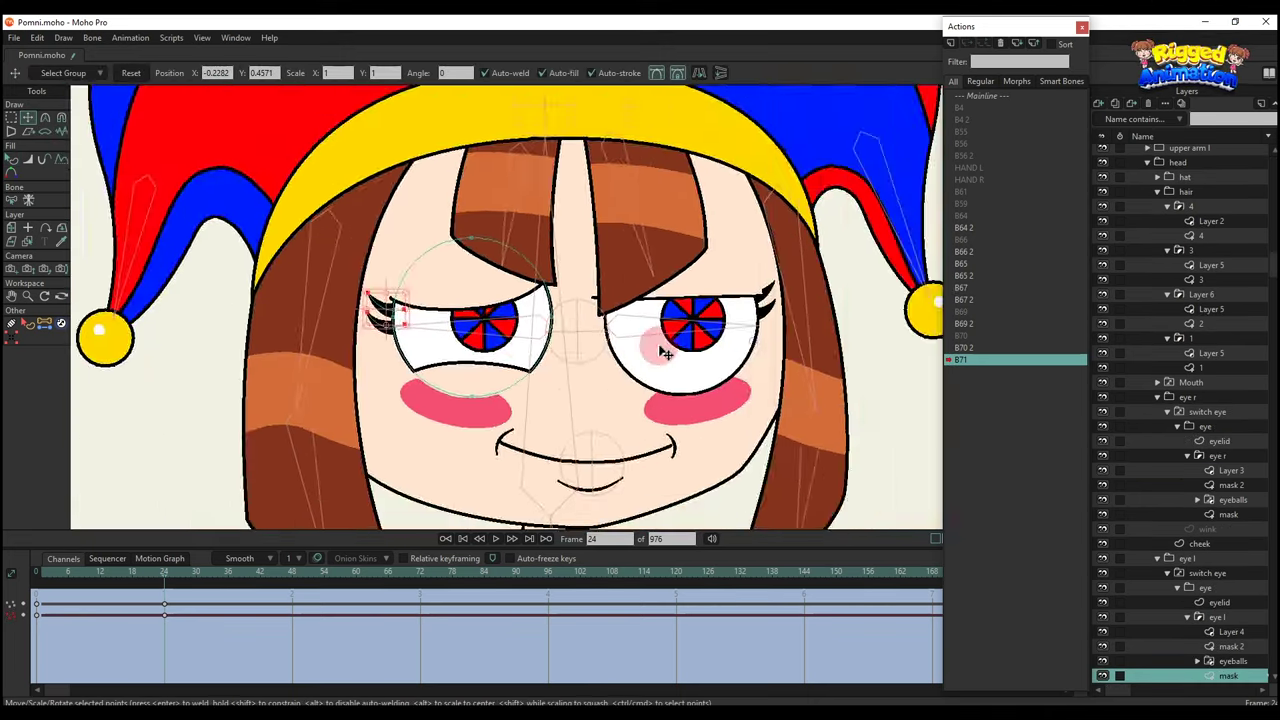
Move the eyelashes on eye r's mask layer down to the lowered eyelid and scrub through the action.
scroll(768, 302, "up", 5)
left_click(774, 272)
left_click_drag(778, 275, 765, 315)
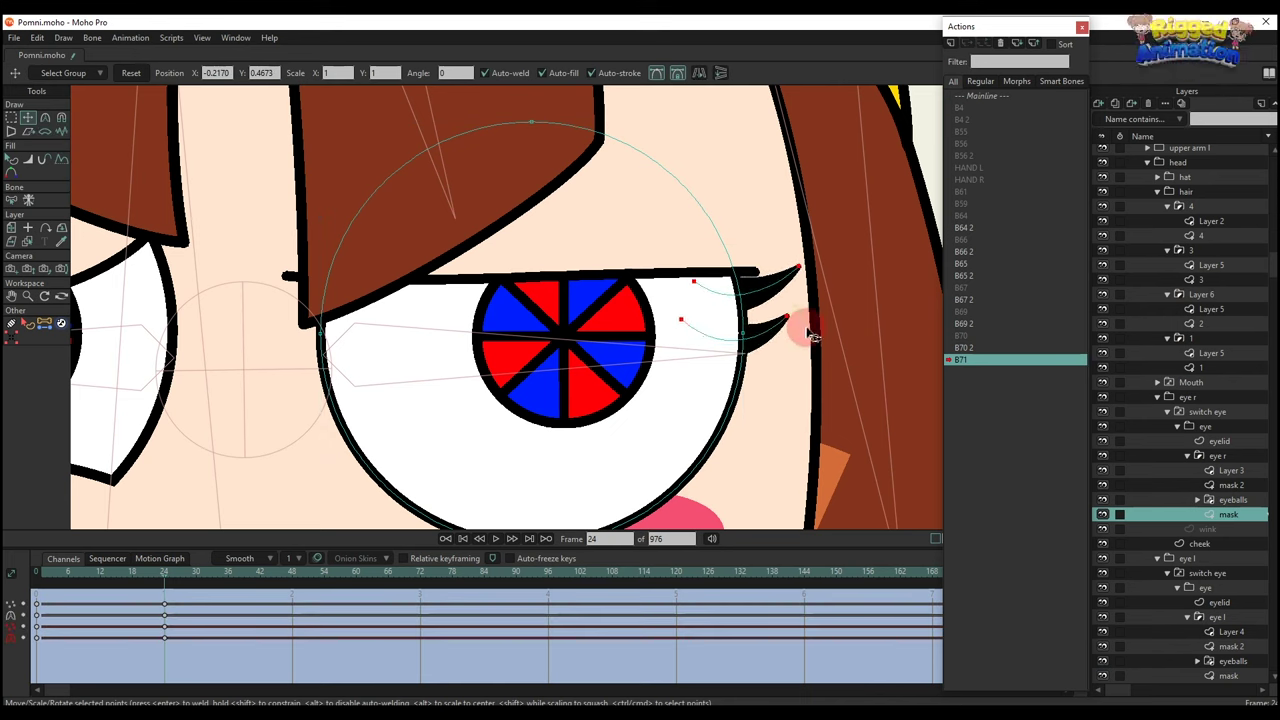
key("q")
scroll(750, 326, "down", 4)
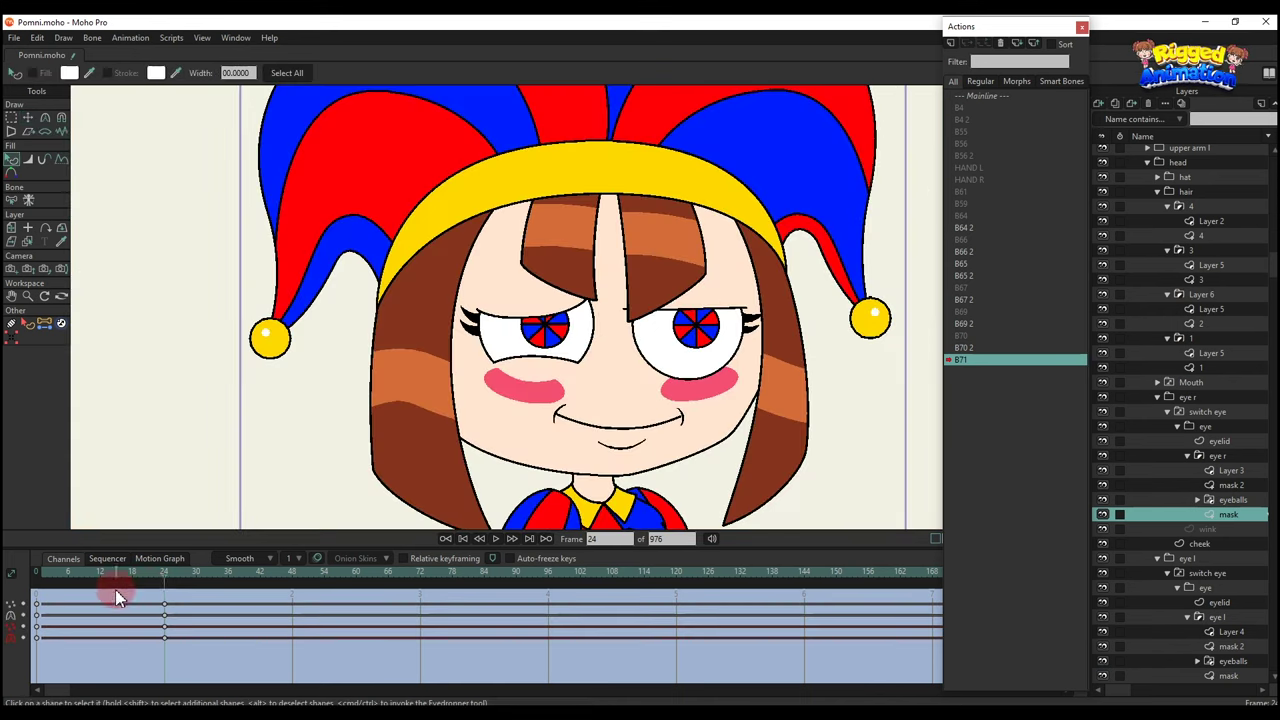
left_click_drag(115, 589, 178, 597)
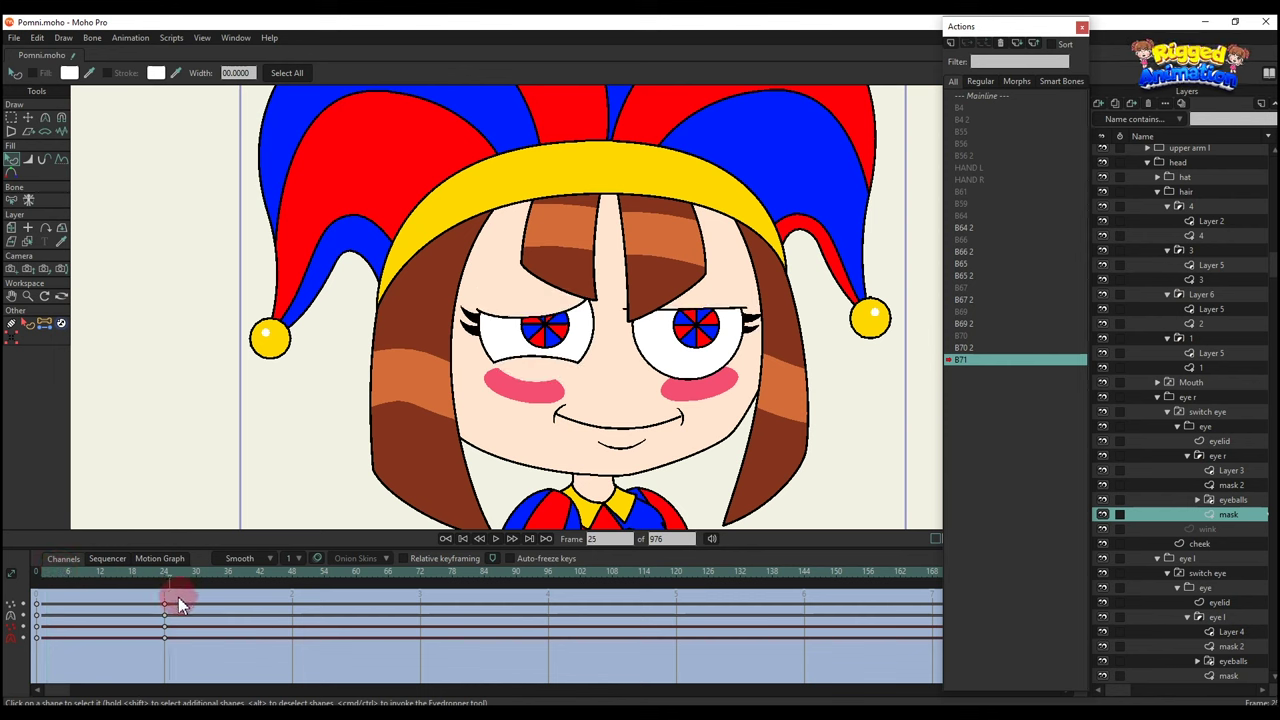
From Mainline, create smart bone action B71 2 for the downward BLINK R control bone and rotate it to 314.8658 degrees at frame 24.
left_click(983, 97)
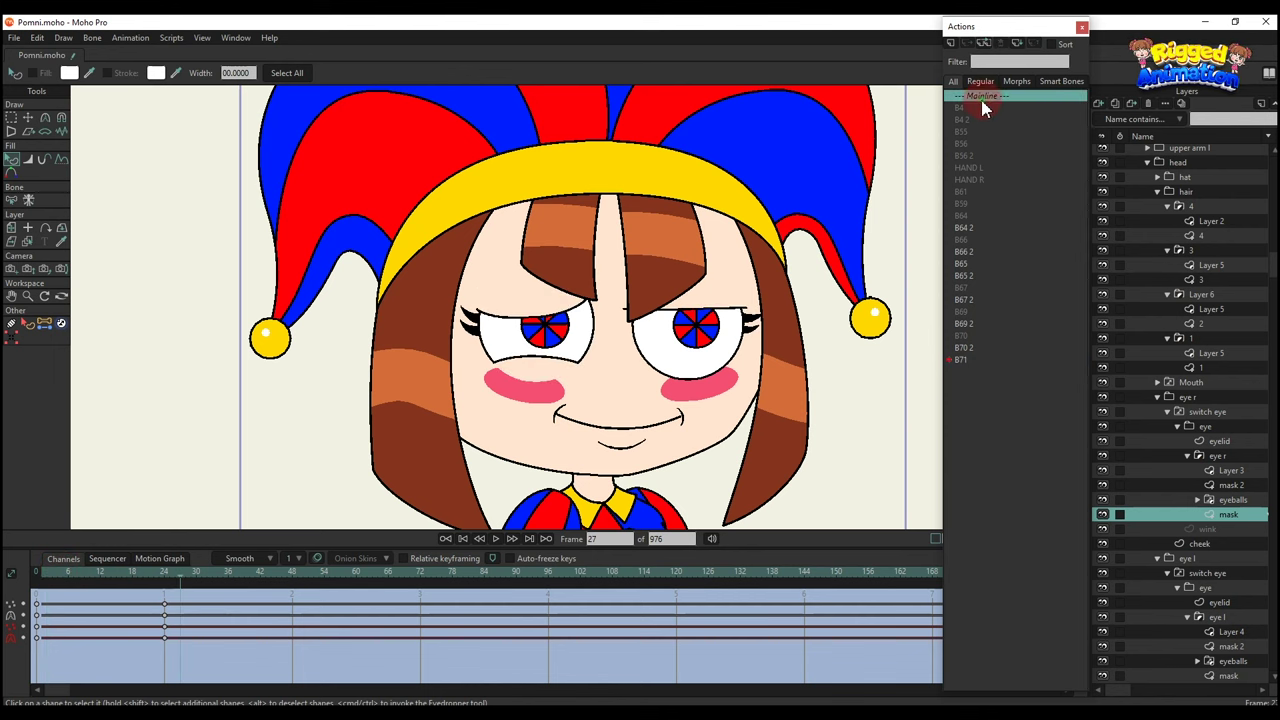
scroll(1165, 190, "up", 2)
left_click(1173, 153)
scroll(654, 294, "down", 1)
left_click_drag(654, 294, 671, 366)
scroll(670, 366, "down", 2)
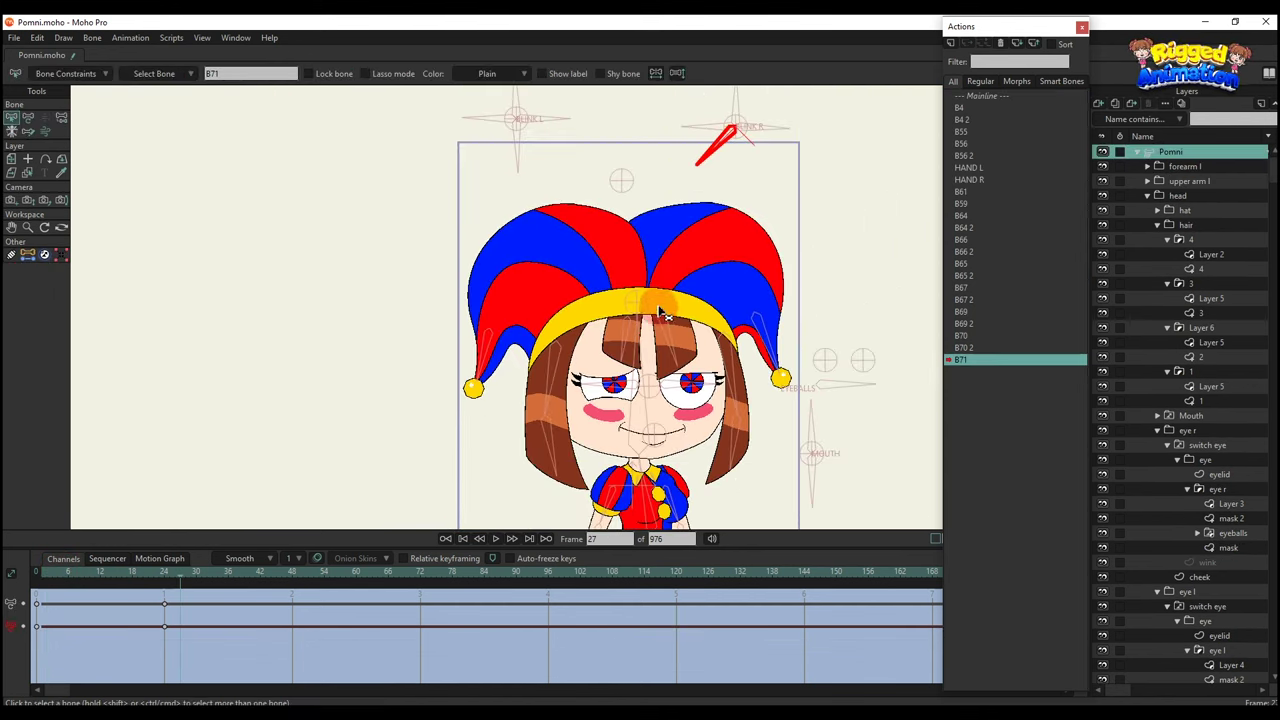
left_click(979, 95)
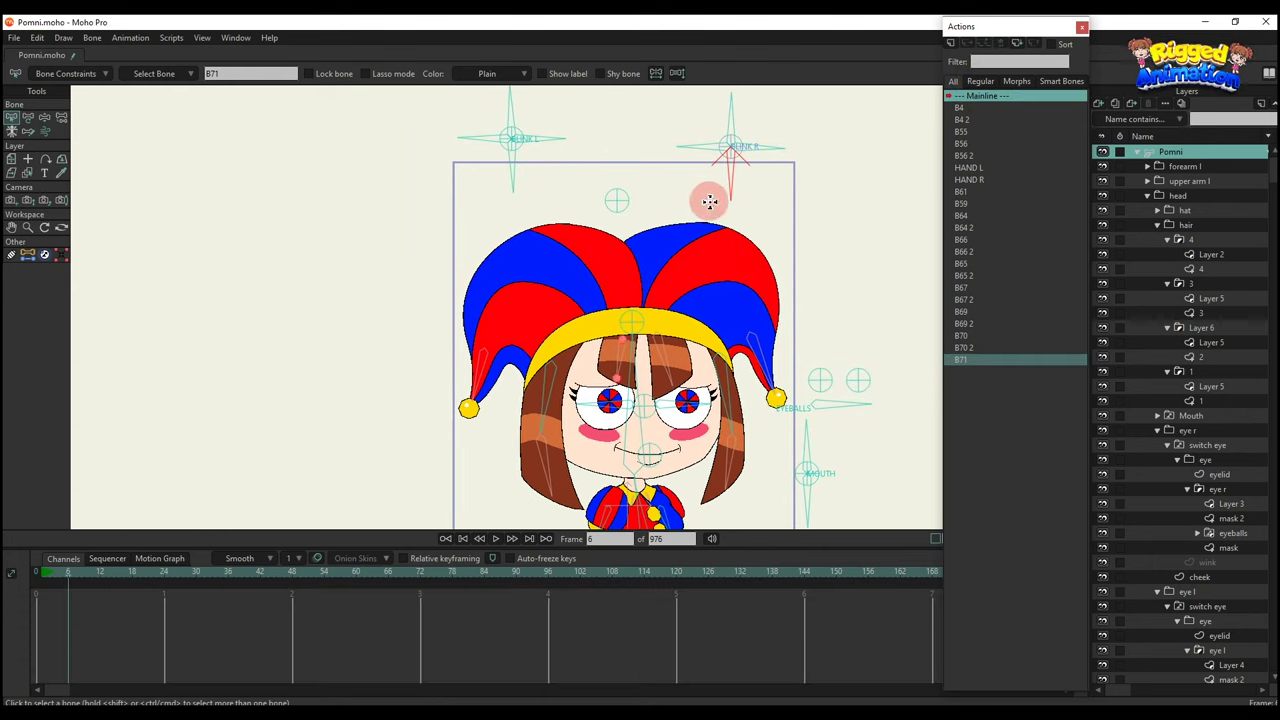
key("t")
left_click(950, 43)
left_click(645, 413)
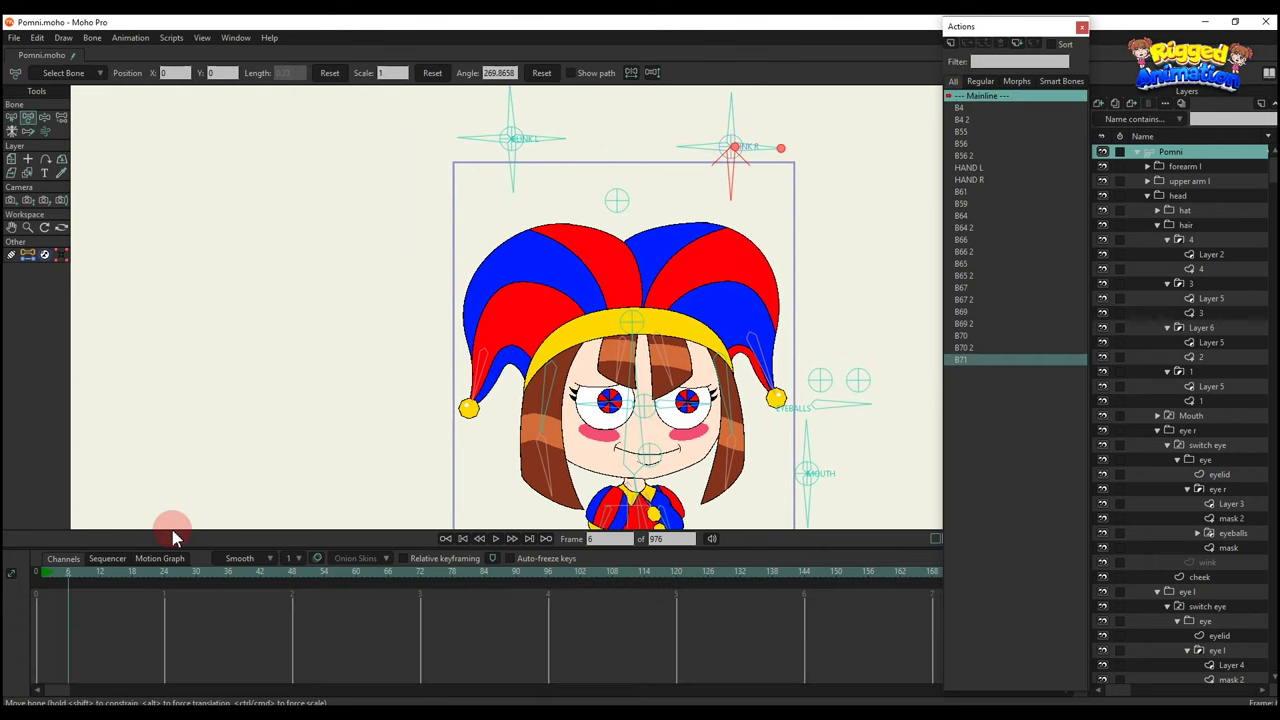
left_click(165, 574)
left_click_drag(745, 163, 784, 157)
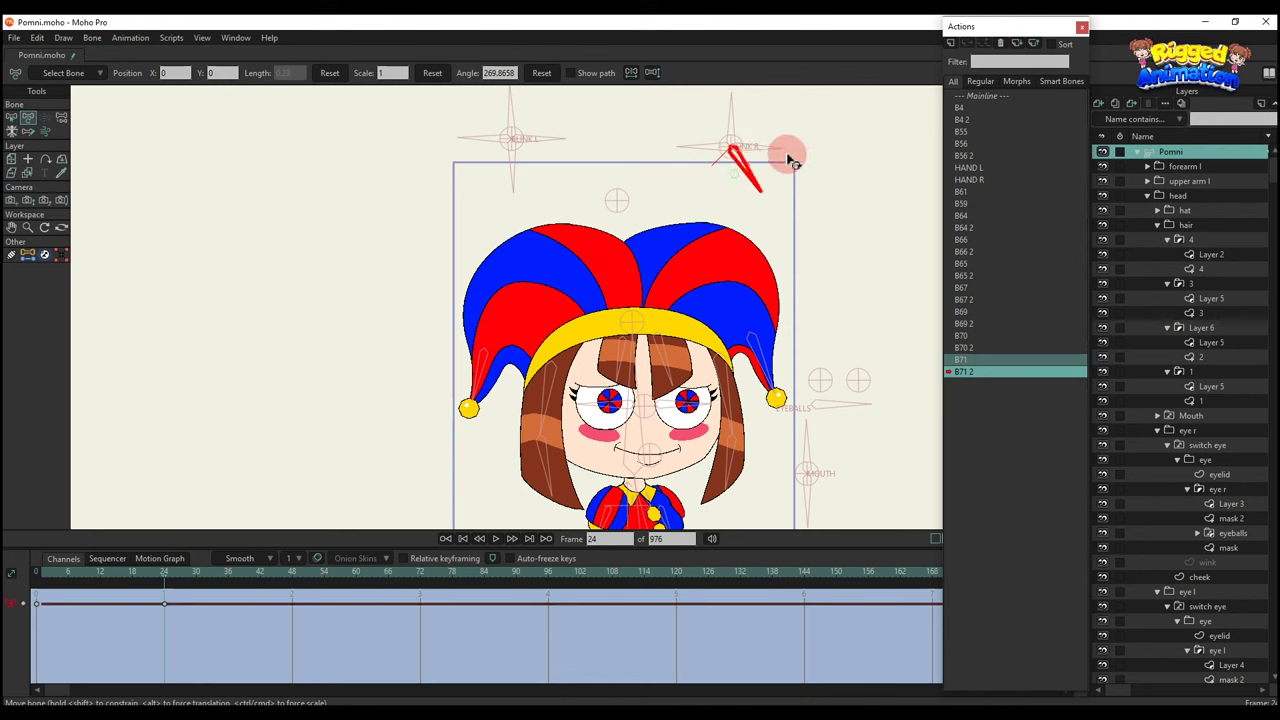
Lower the bottom edge of eye r's upper eyelid over the top of the iris in action B71 2.
scroll(512, 310, "up", 5)
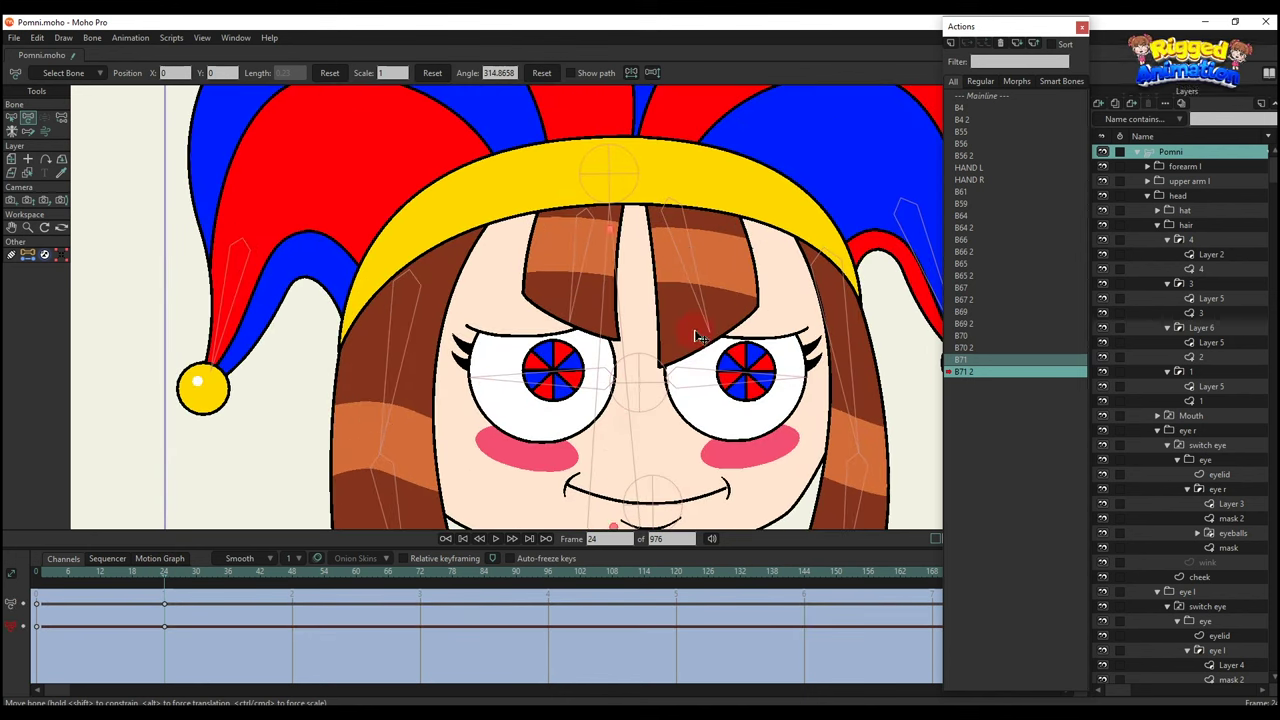
right_click(768, 331, "alt")
key("g")
left_click_drag(812, 356, 585, 326)
scroll(749, 323, "up", 4)
key("t")
left_click_drag(710, 334, 760, 338)
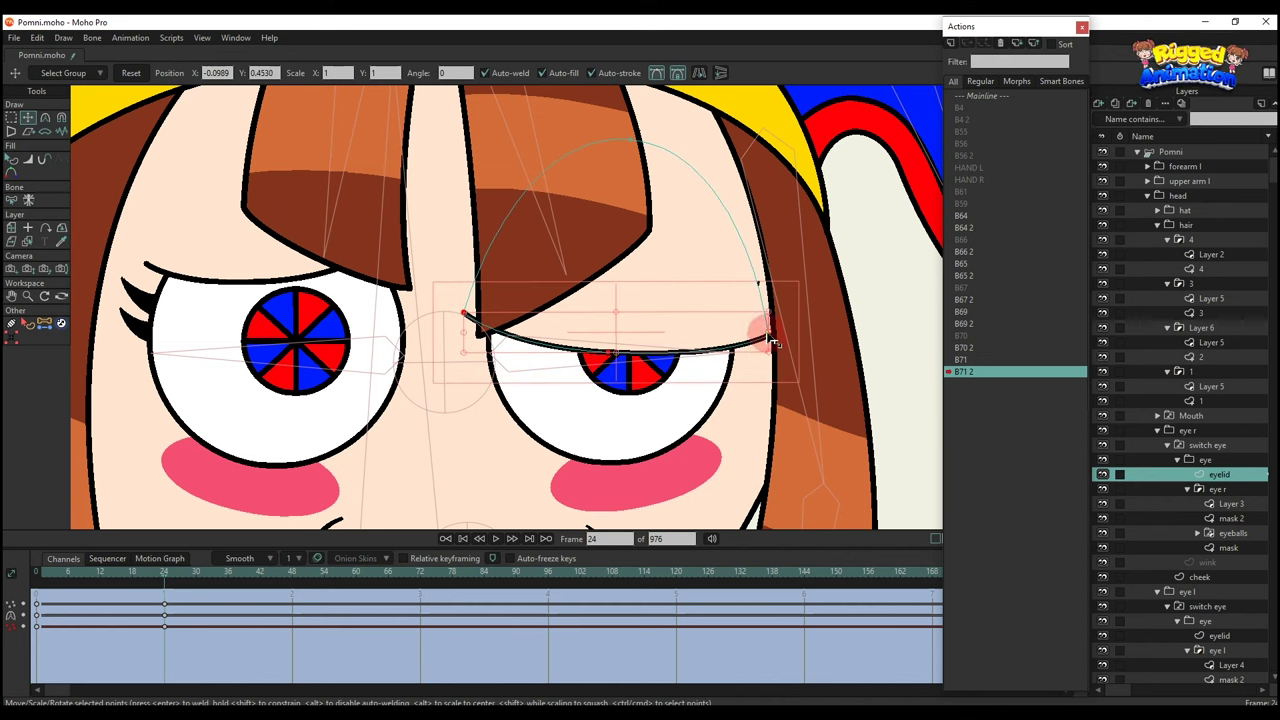
Pull the inner end of eye r's upper eyelid down into a hook beside the nose.
left_click(511, 318)
scroll(511, 318, "up", 2)
left_click_drag(471, 311, 502, 370)
left_click_drag(628, 357, 502, 372)
left_click_drag(456, 377, 474, 408)
key("q")
scroll(620, 357, "down", 5)
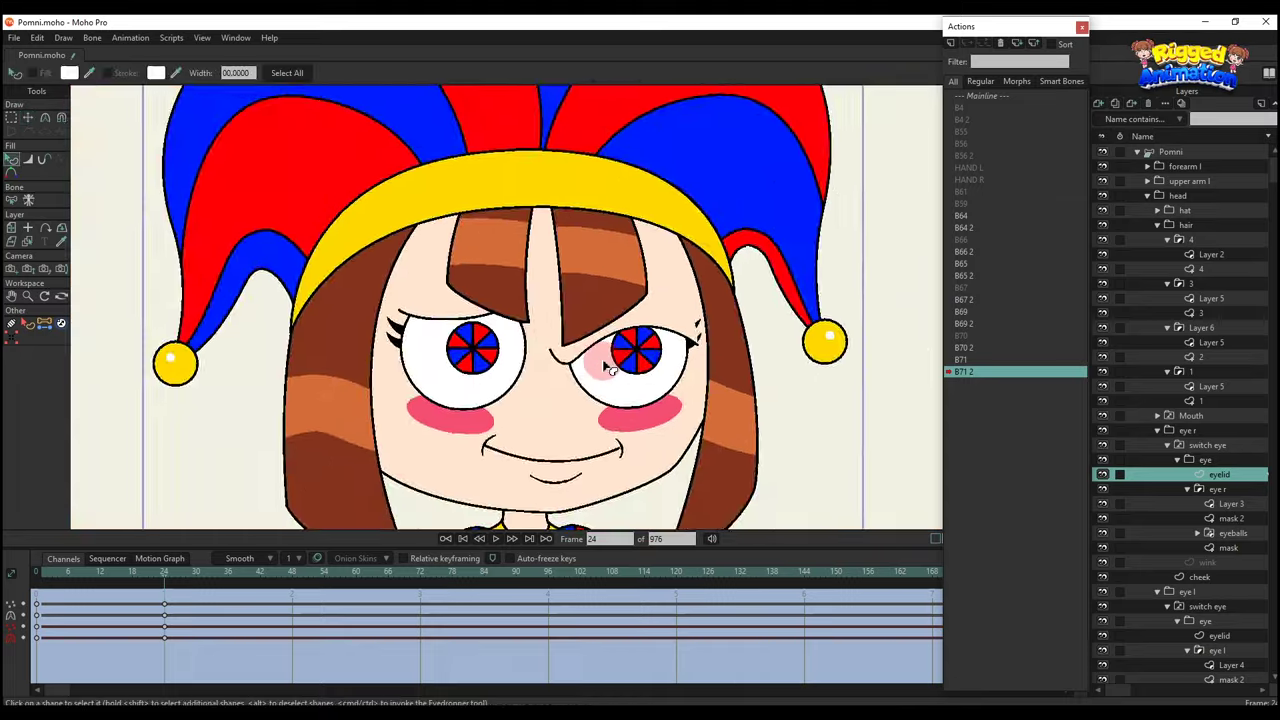
Bend the edge of eye r's upper eyelid upward into an arch over the iris.
scroll(602, 363, "up", 4)
key("t")
left_click_drag(622, 300, 716, 224)
key("q")
scroll(640, 325, "down", 4)
Lower the bottom edge of eye l's upper eyelid over the top of the iris in action B71 2.
scroll(431, 291, "up", 5)
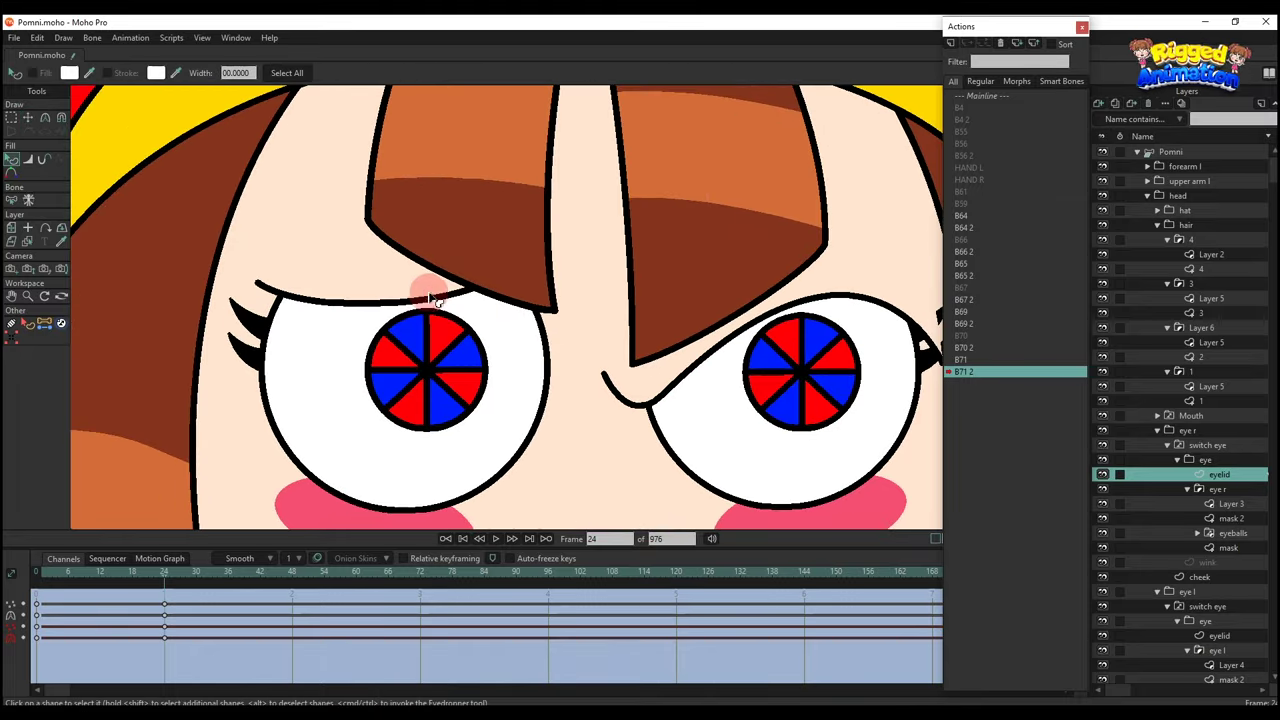
left_click(429, 291)
key("g")
key("t")
left_click_drag(471, 277, 453, 338)
left_click_drag(531, 332, 560, 336)
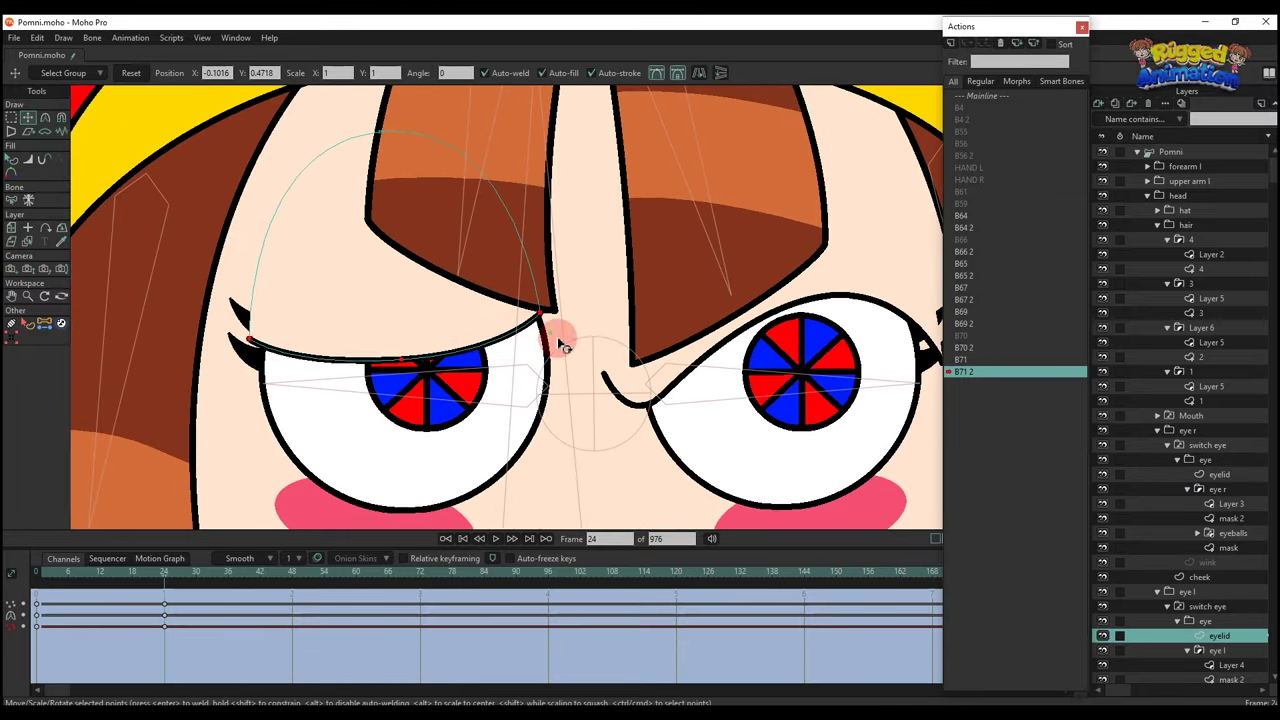
Flatten eye l's upper eyelid edge into a nearly horizontal line across the upper iris.
left_click_drag(238, 344, 250, 331)
left_click_drag(385, 363, 395, 330)
key("g")
left_click_drag(215, 283, 656, 360)
key("t")
left_click_drag(542, 326, 600, 253)
key("q")
scroll(555, 363, "down", 5)
key("t")
scroll(580, 367, "up", 4)
Lower the eyelashes on eye l's mask layer to match the flattened eyelid.
scroll(419, 184, "up", 5)
left_click_drag(419, 184, 430, 237)
right_click(430, 237, "alt")
left_click_drag(430, 342, 432, 347)
scroll(428, 346, "down", 4)
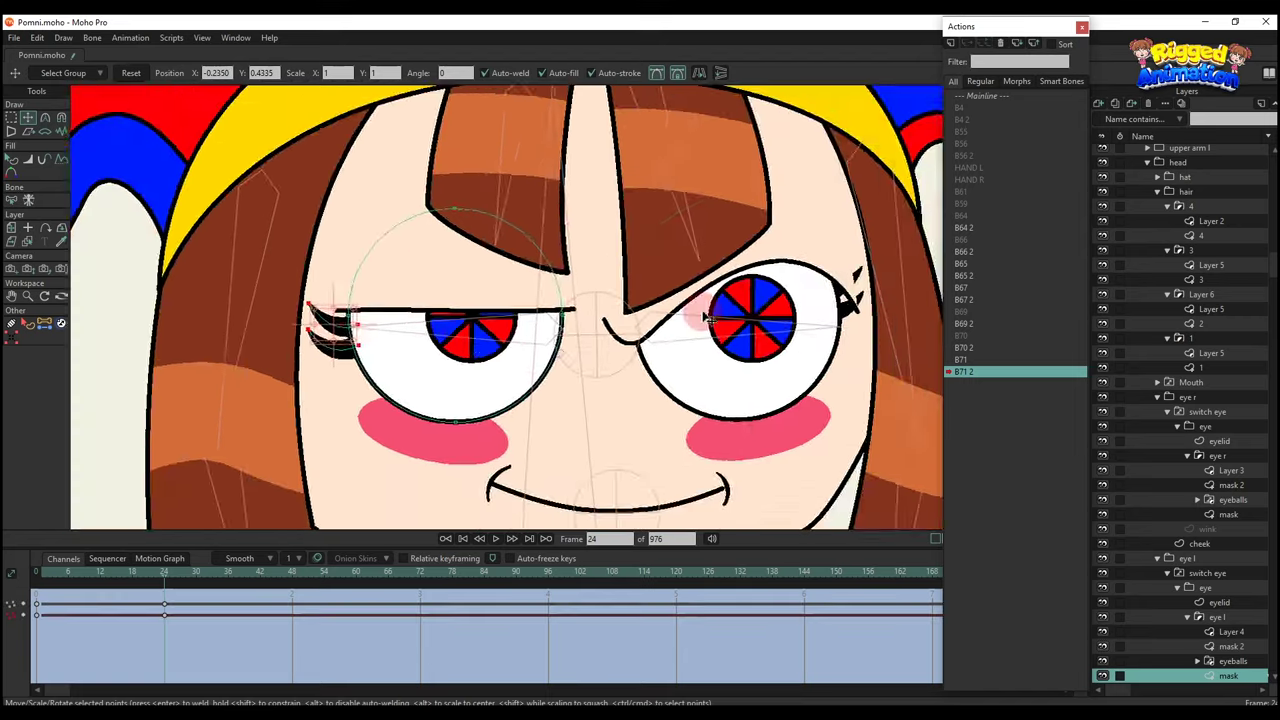
Reposition the eyelashes on eye r's mask layer against the eye's outer edge and scrub through action B71 2.
scroll(763, 306, "up", 3)
left_click(1228, 514)
scroll(902, 324, "up", 4)
left_click_drag(891, 271, 910, 365)
left_click_drag(870, 347, 872, 358)
key("q")
scroll(838, 354, "down", 8)
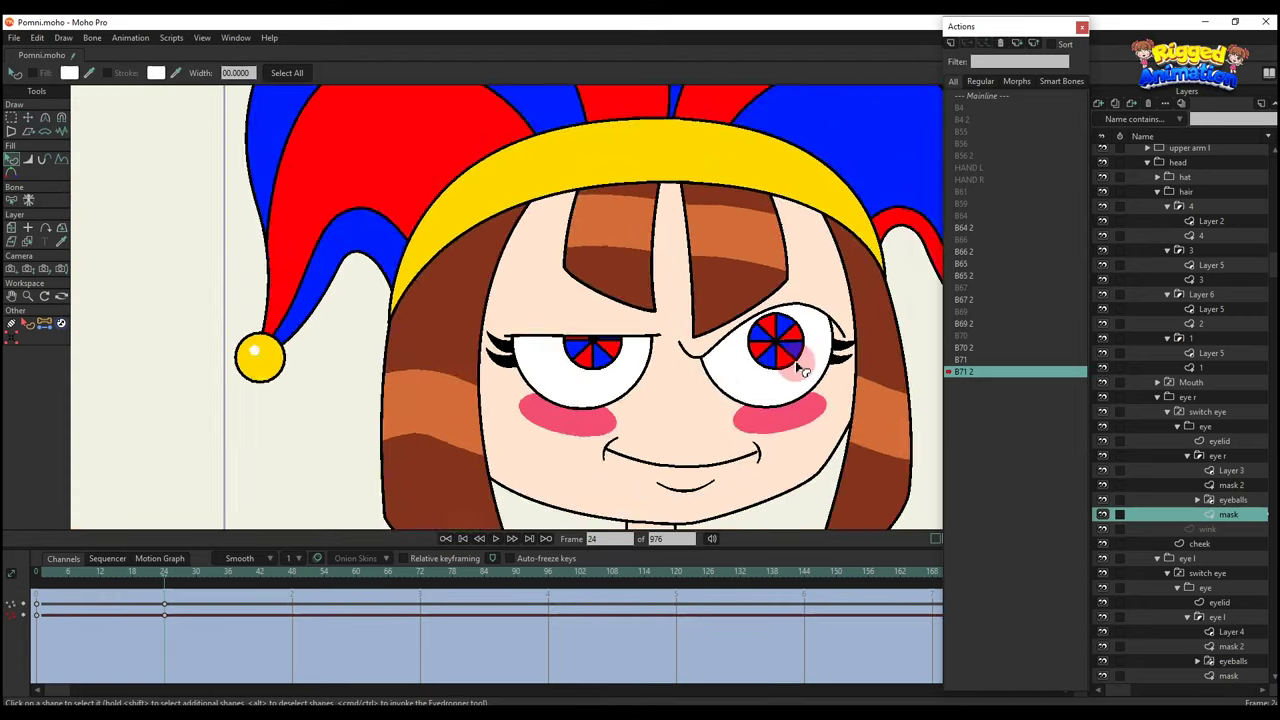
left_click_drag(50, 582, 166, 604)
Refine the curve of eye r's arched upper eyelid edge and its inner hook.
key("t")
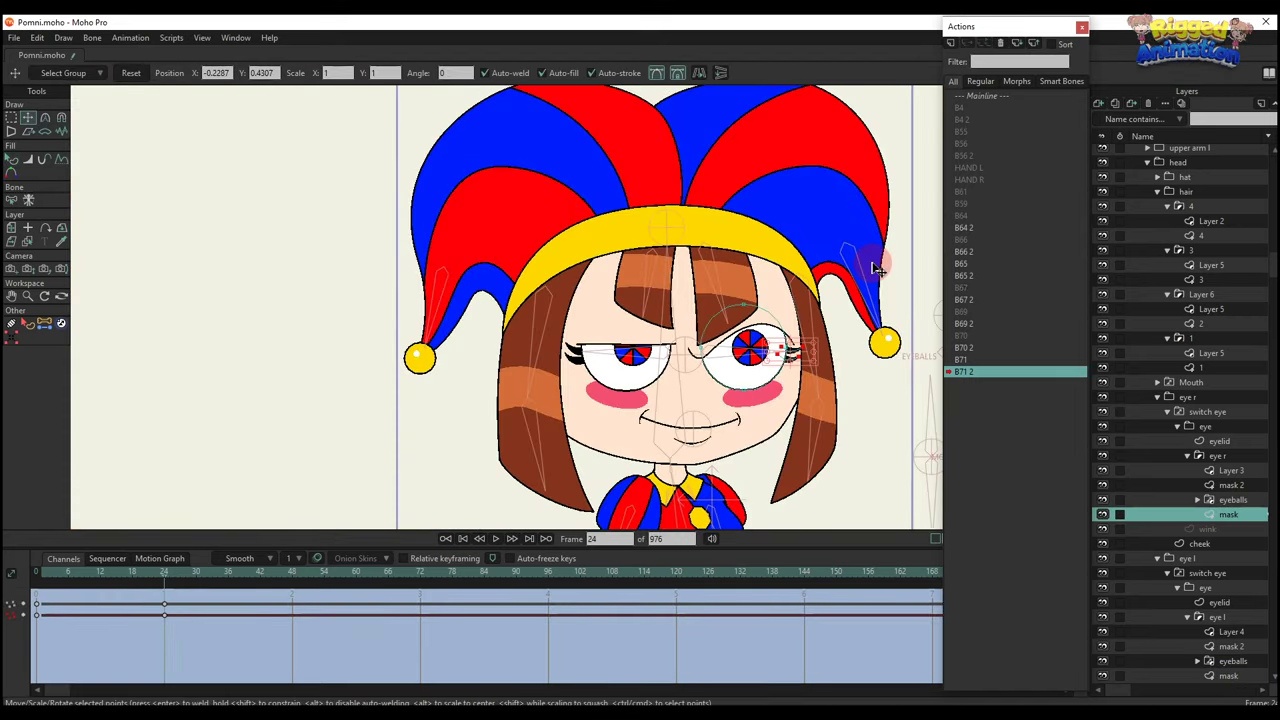
scroll(806, 278, "up", 5)
left_click(1219, 441)
left_click_drag(717, 316, 766, 299)
left_click_drag(566, 487, 607, 458)
scroll(650, 410, "down", 5)
key("q")
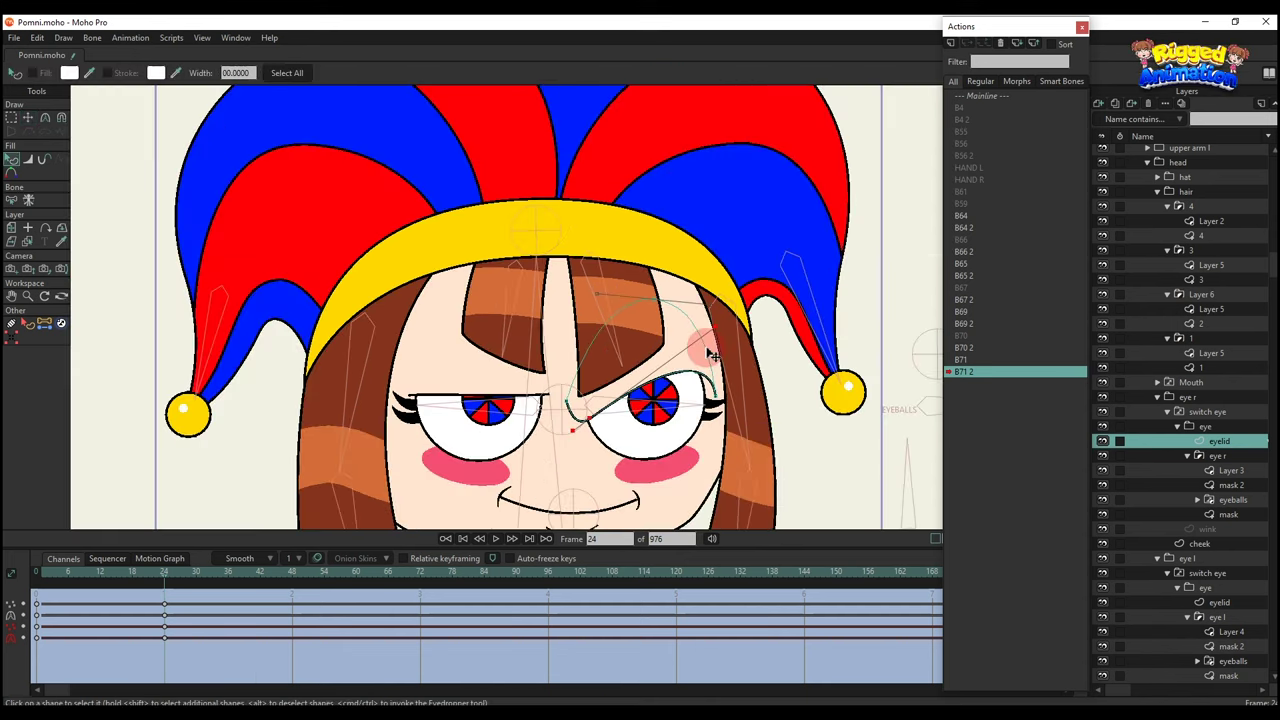
From Mainline, create smart bone action B72 for the right-pointing BLINK R control bone and rotate it to 402.8205 degrees at frame 24.
left_click(994, 97)
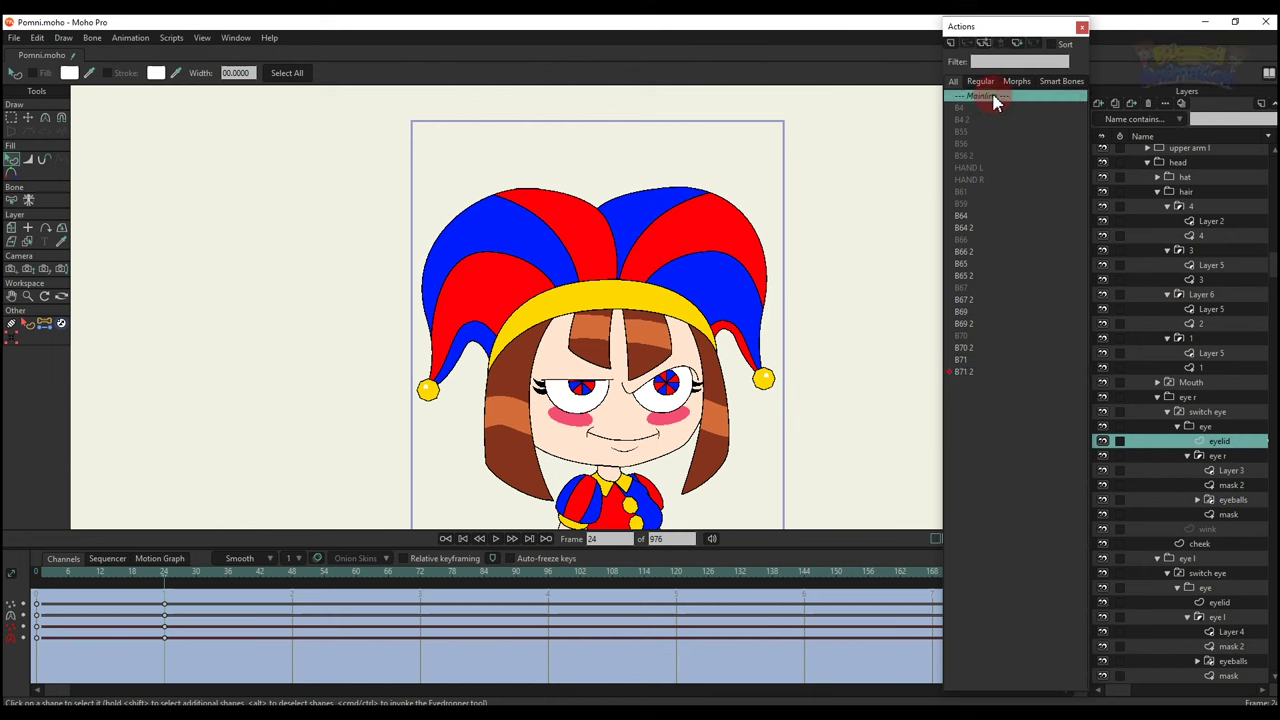
double_click(1008, 97)
scroll(1201, 195, "up", 1)
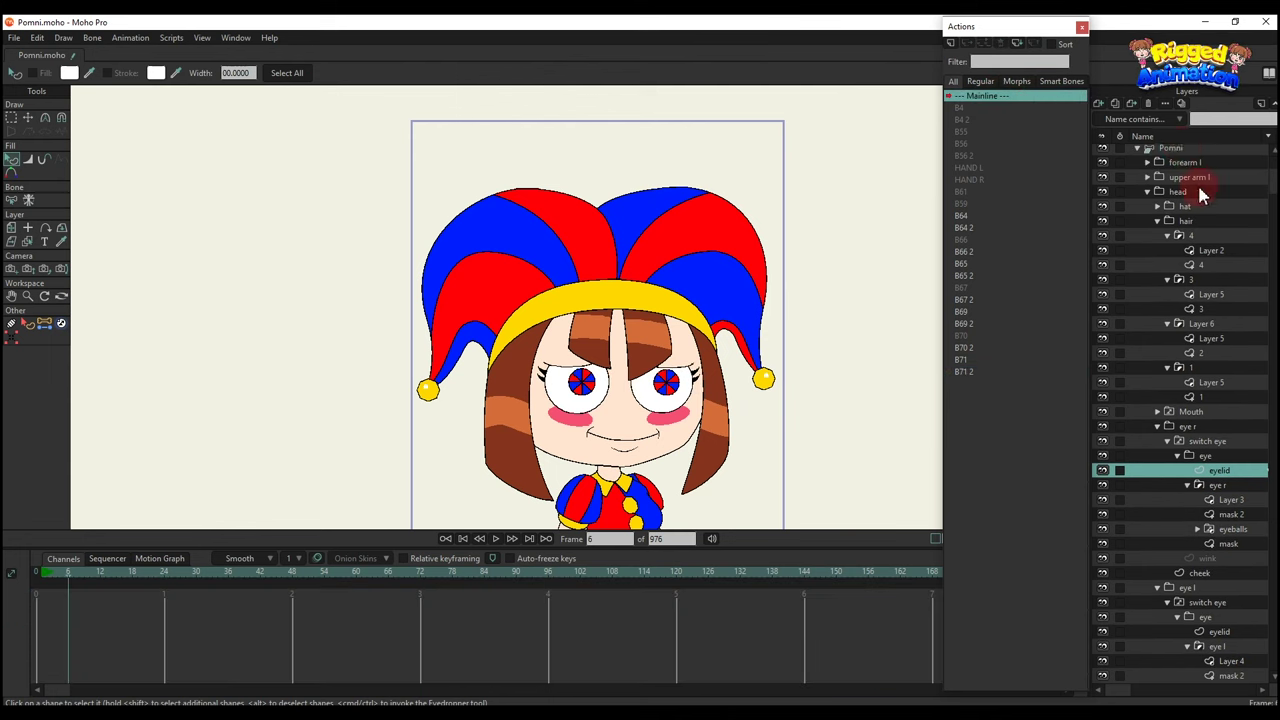
left_click(1183, 152)
scroll(600, 300, "down", 3)
left_click(668, 245)
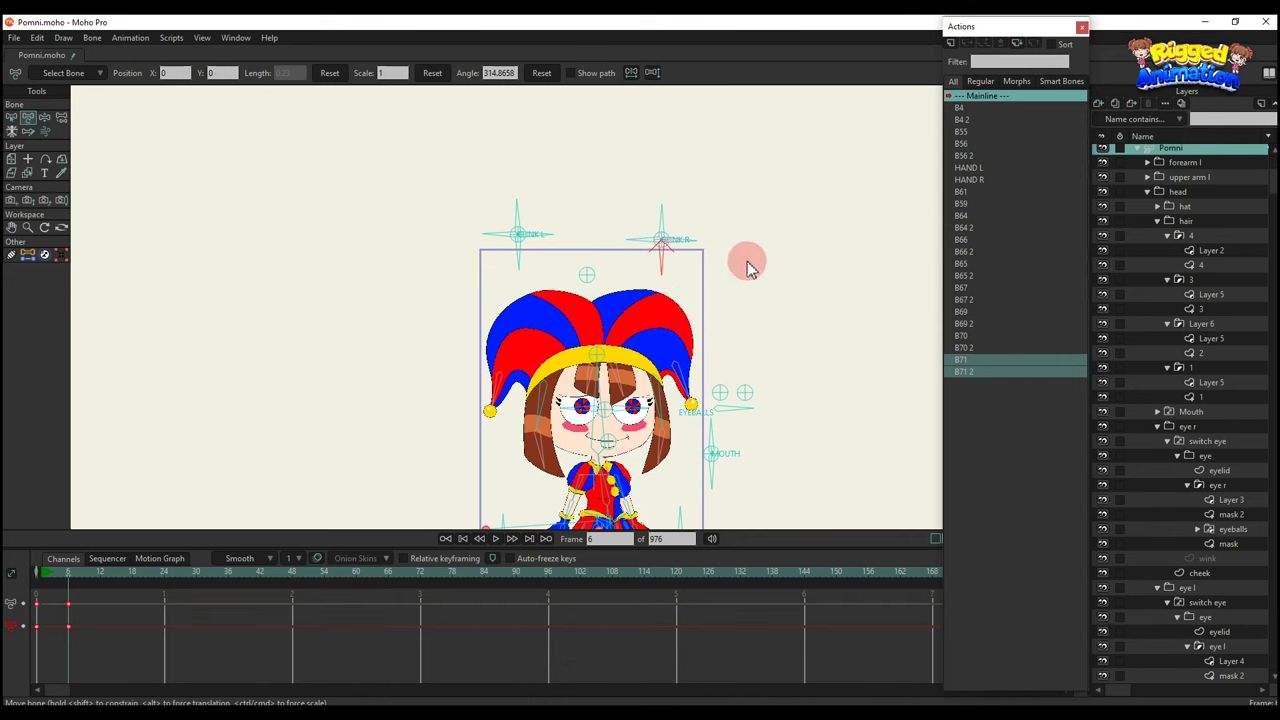
scroll(653, 249, "up", 2)
left_click_drag(653, 249, 688, 252)
left_click(951, 43)
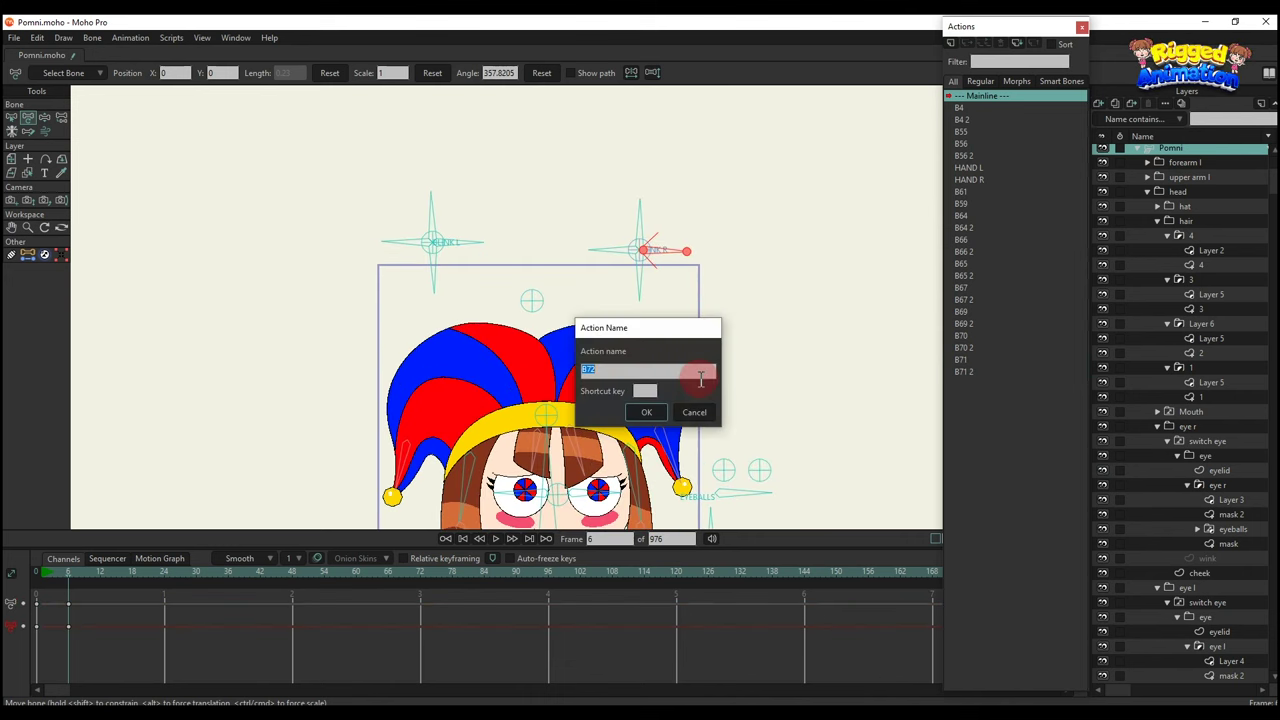
left_click(648, 412)
left_click(163, 578)
scroll(600, 240, "up", 2)
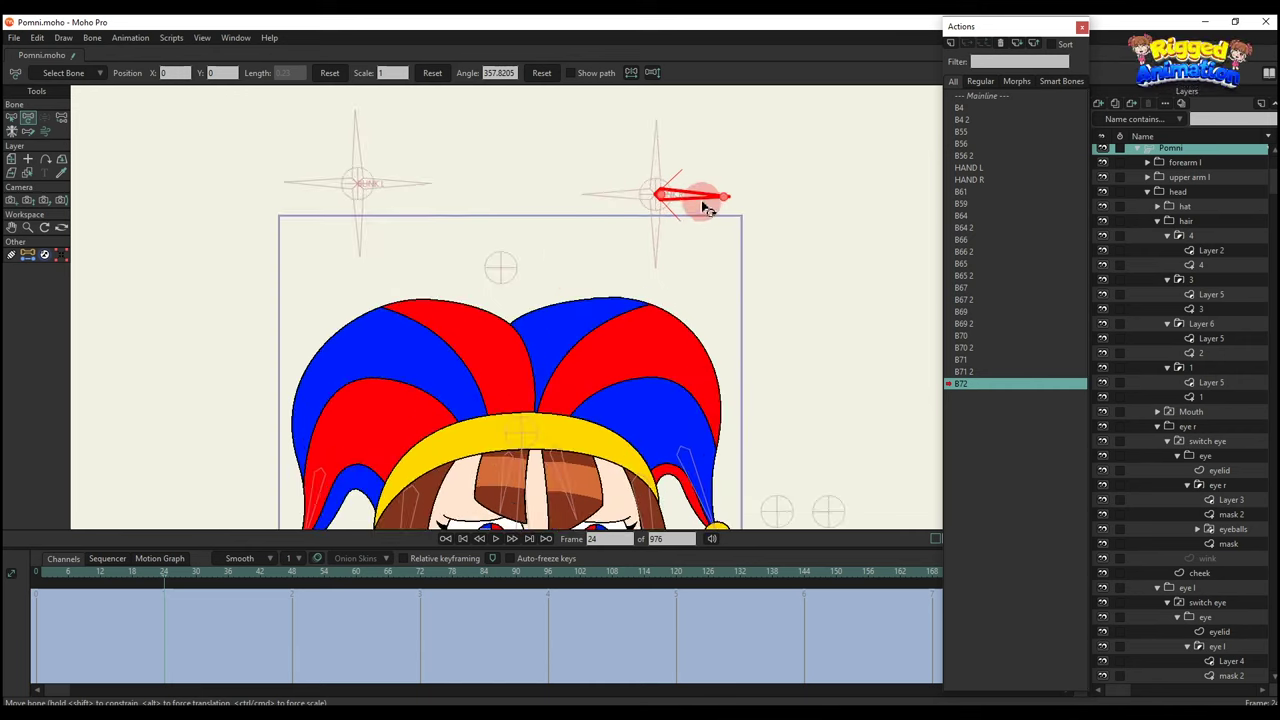
left_click_drag(686, 194, 690, 180)
Raise the lower eyelid shape on eye r's Layer 3 to cover the bottom of the eye in action B72.
scroll(690, 180, "down", 3)
scroll(574, 340, "up", 6)
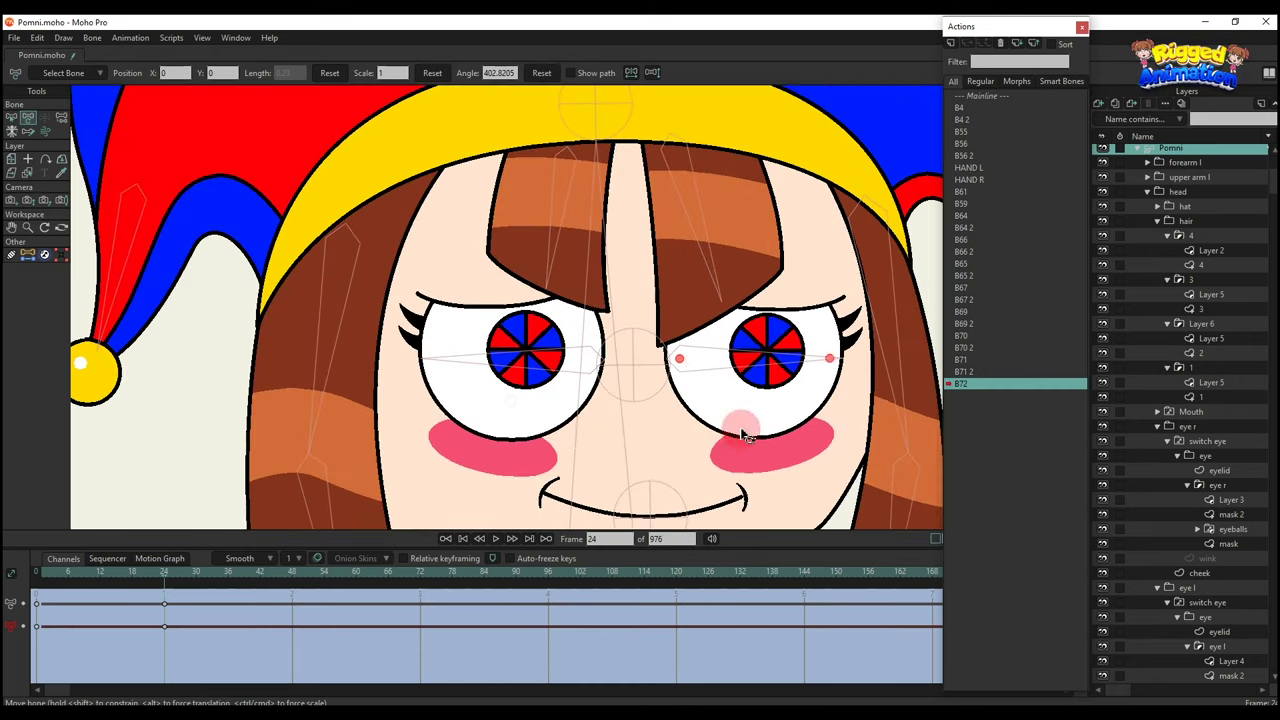
right_click(709, 451, "alt")
key("t")
left_click_drag(757, 449, 765, 400)
Copy the frame 24 keyframes of eye r's Layer 3 to eye l's Layer 4 and scrub through the result.
right_click(510, 462, "alt")
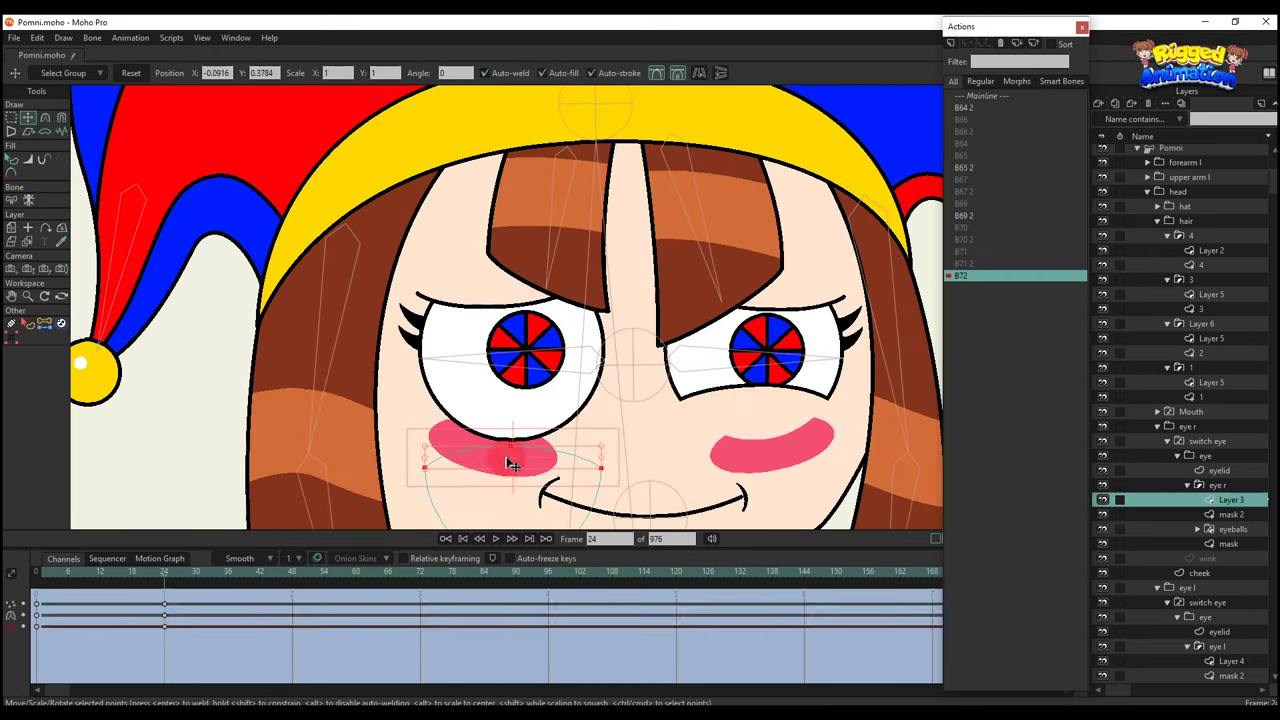
right_click(373, 466, "alt")
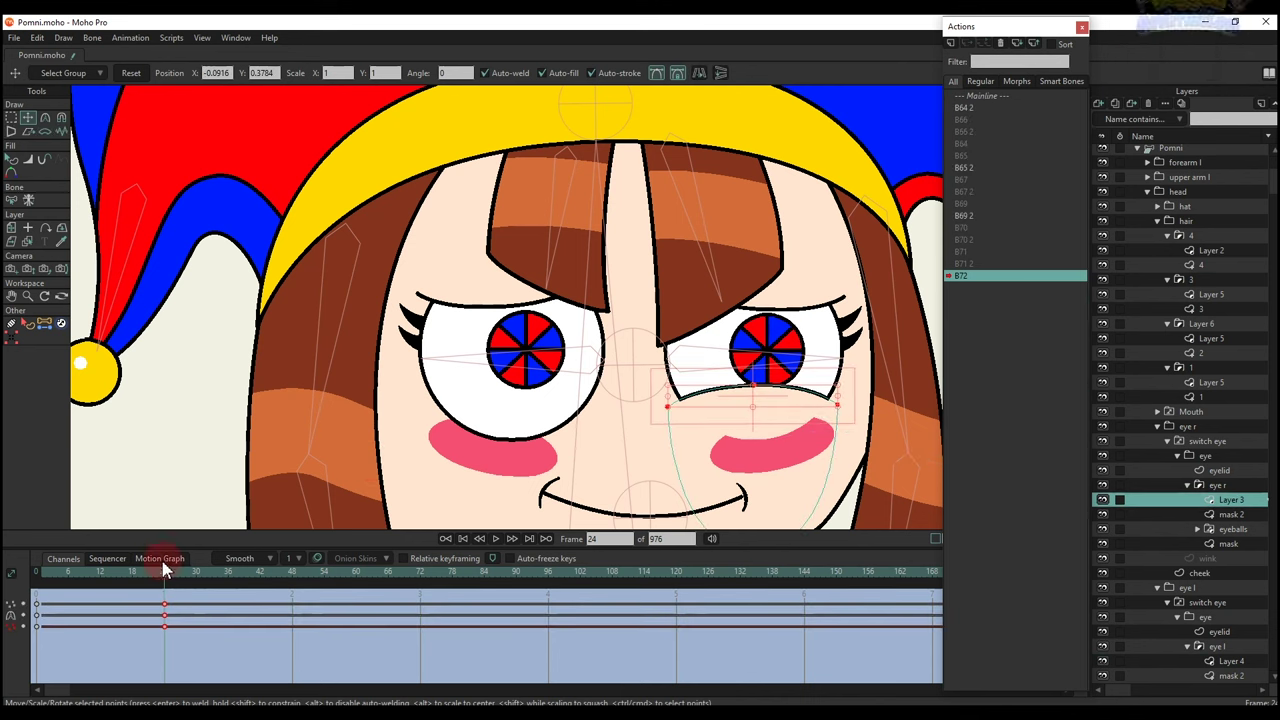
left_click(511, 476, "ctrl+alt")
scroll(511, 476, "down", 2)
key("q")
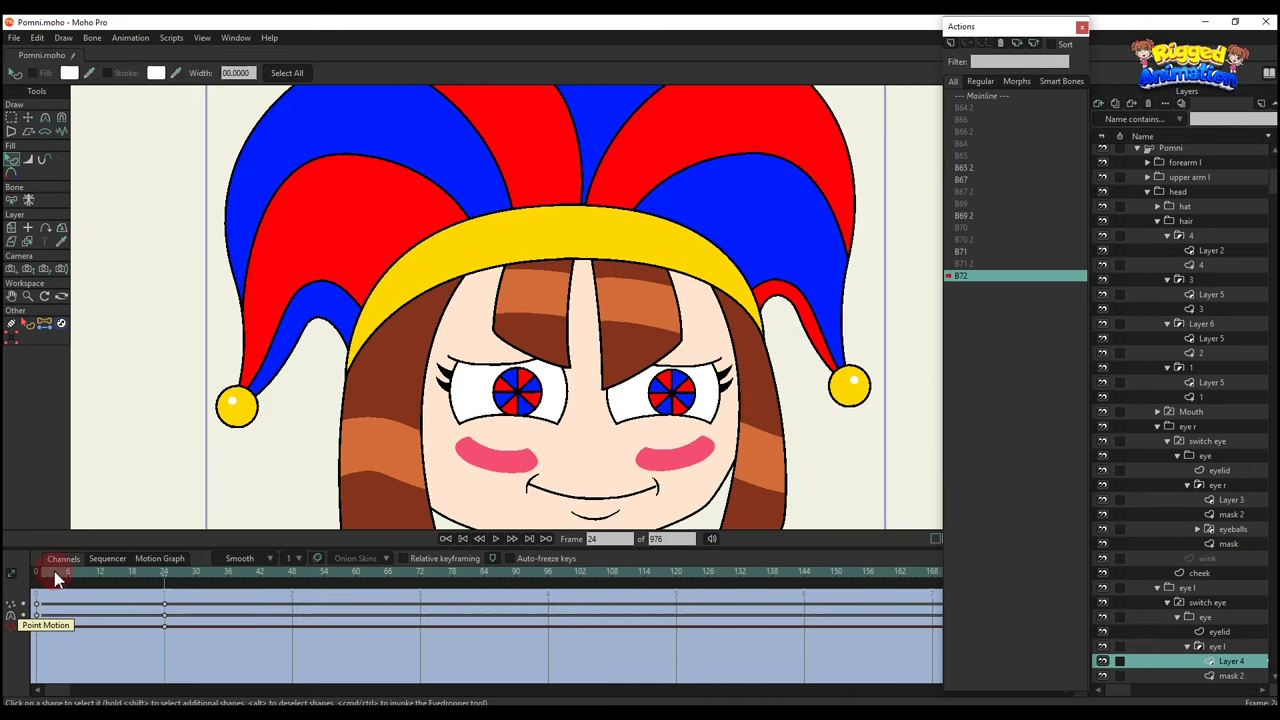
left_click(167, 572)
Slant eye l's upper eyelid edge down toward the nose in action B72.
scroll(620, 321, "up", 2)
right_click(443, 374, "alt")
key("g")
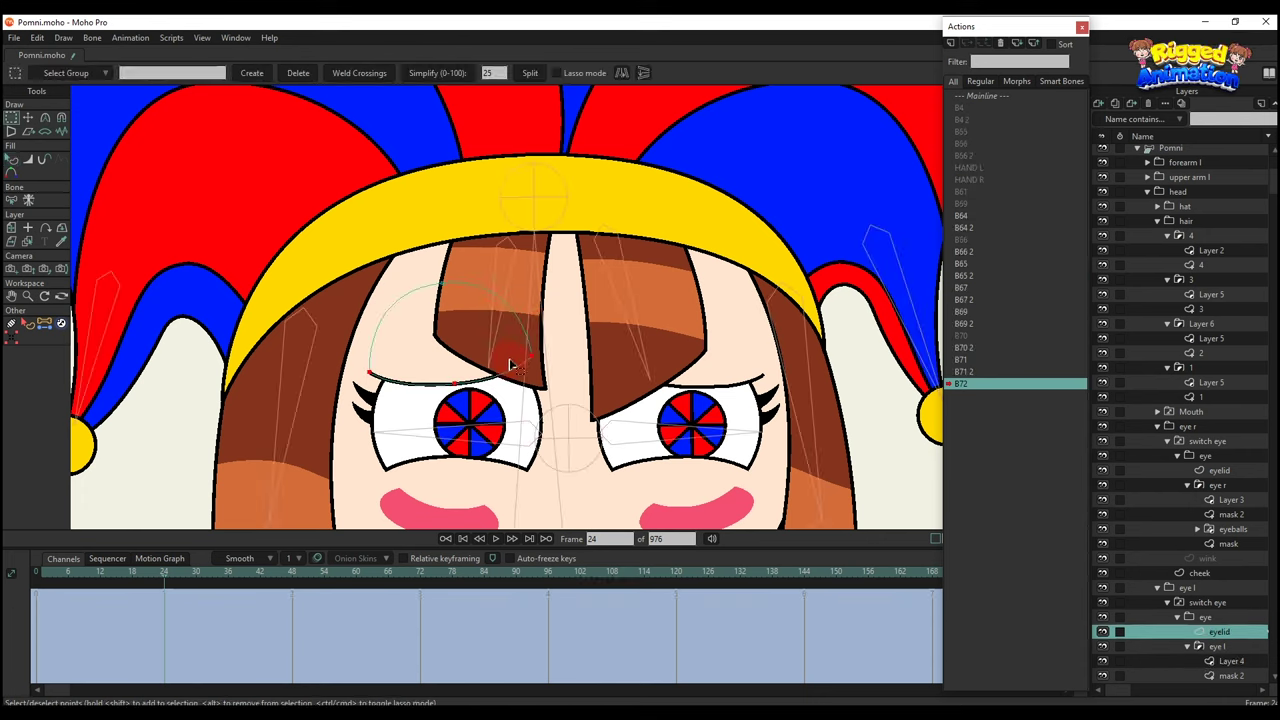
left_click_drag(585, 415, 587, 413)
key("t")
scroll(583, 400, "up", 3)
left_click_drag(546, 364, 483, 382)
scroll(520, 468, "down", 2)
scroll(536, 453, "down", 3)
Raise the inner tip of eye l's upper eyelid and curve the edge into a hook beside the nose.
key("g")
left_click(771, 346)
key("t")
scroll(512, 440, "up", 4)
scroll(477, 468, "down", 1)
left_click_drag(582, 414, 595, 371)
left_click_drag(543, 411, 600, 428)
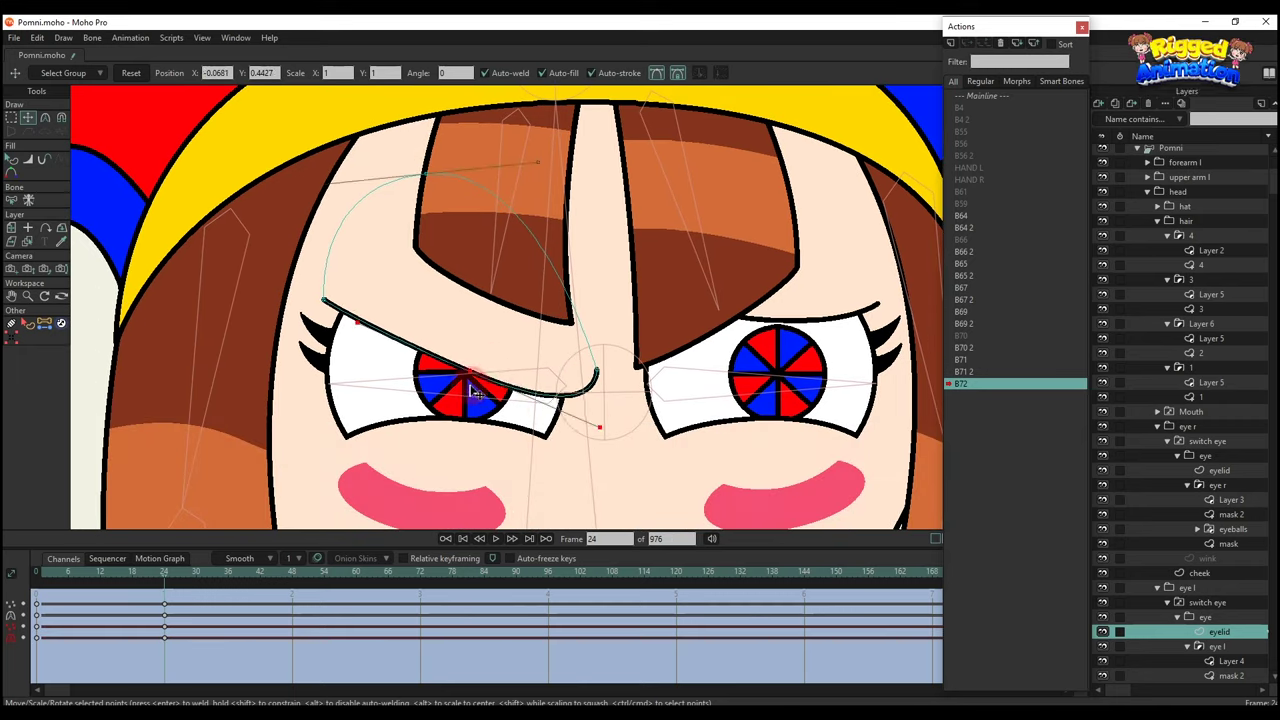
key("q")
scroll(487, 402, "down", 2)
key("t")
scroll(440, 360, "down", 2)
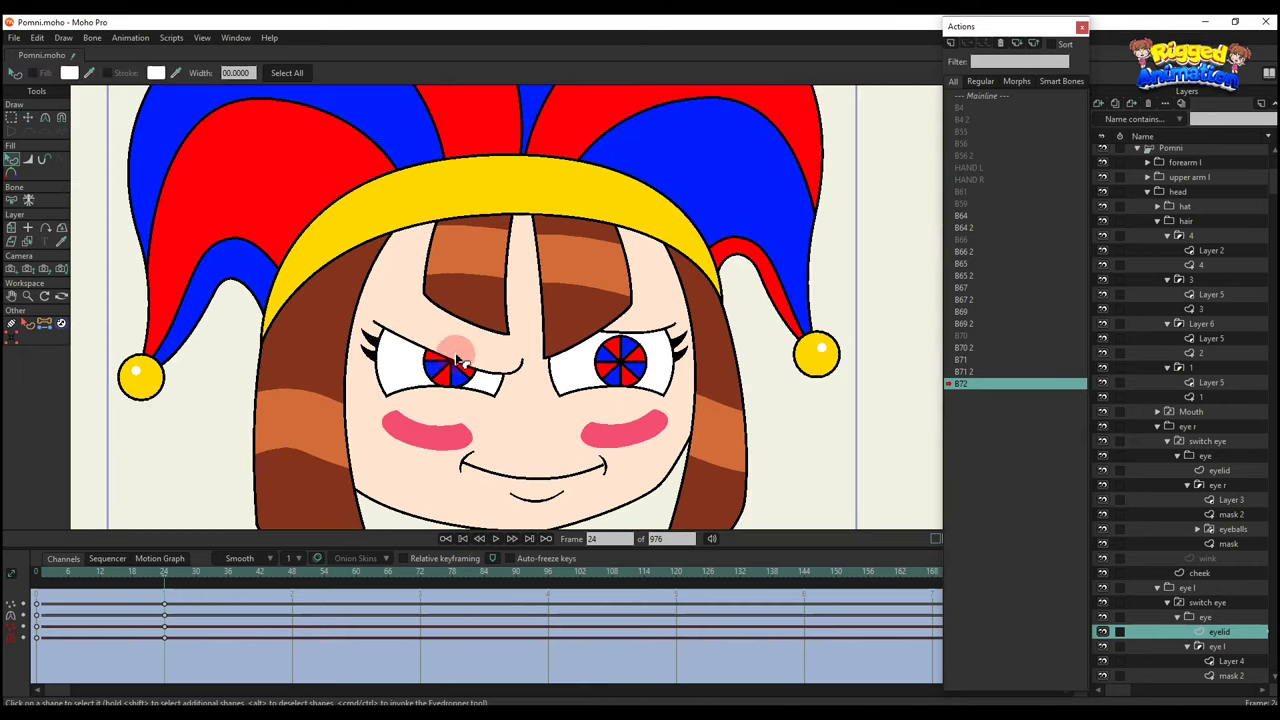
Copy the frame 24 keyframes of eye l's upper eyelid to eye r's upper eyelid.
left_click_drag(232, 641, 160, 592)
key("ctrl+c")
right_click(614, 321, "alt")
right_click(660, 318, "alt")
key("ctrl+v")
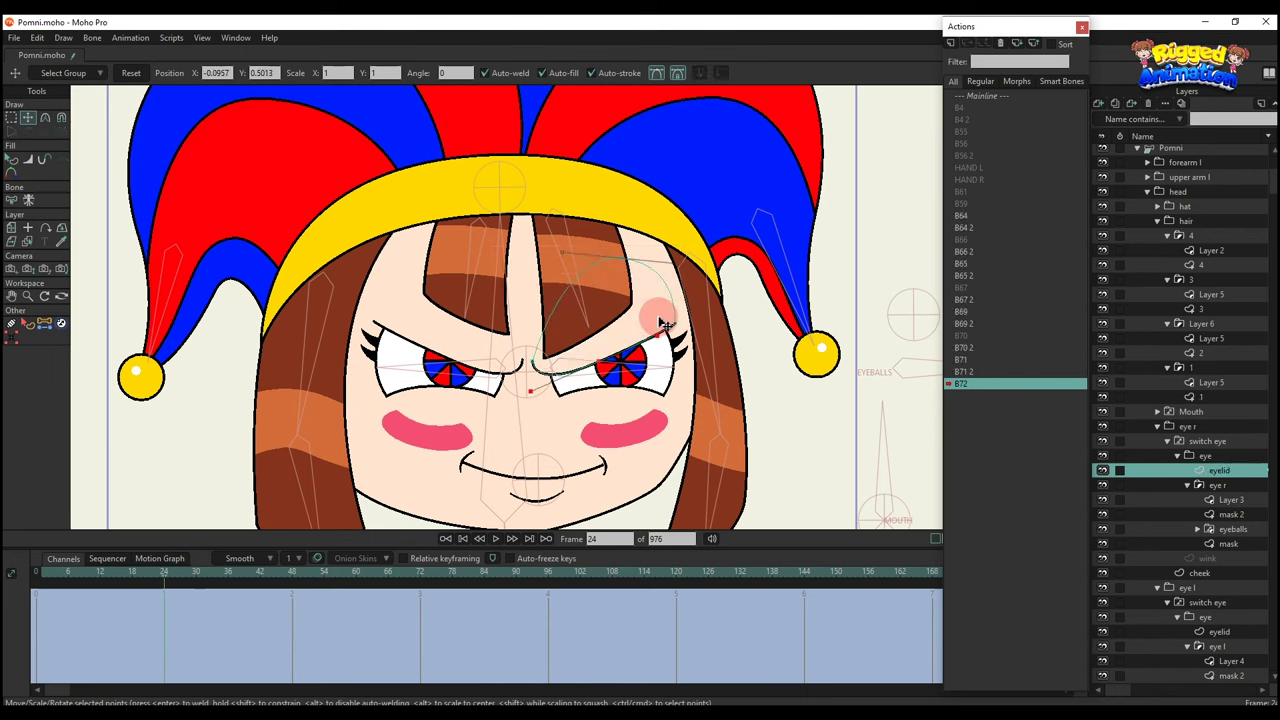
Move eye r's two eyelashes slightly up along the outer corner in action B72.
key("q")
scroll(700, 387, "down", 2)
scroll(686, 381, "up", 3)
right_click(716, 350, "alt")
key("t")
scroll(707, 340, "up", 2)
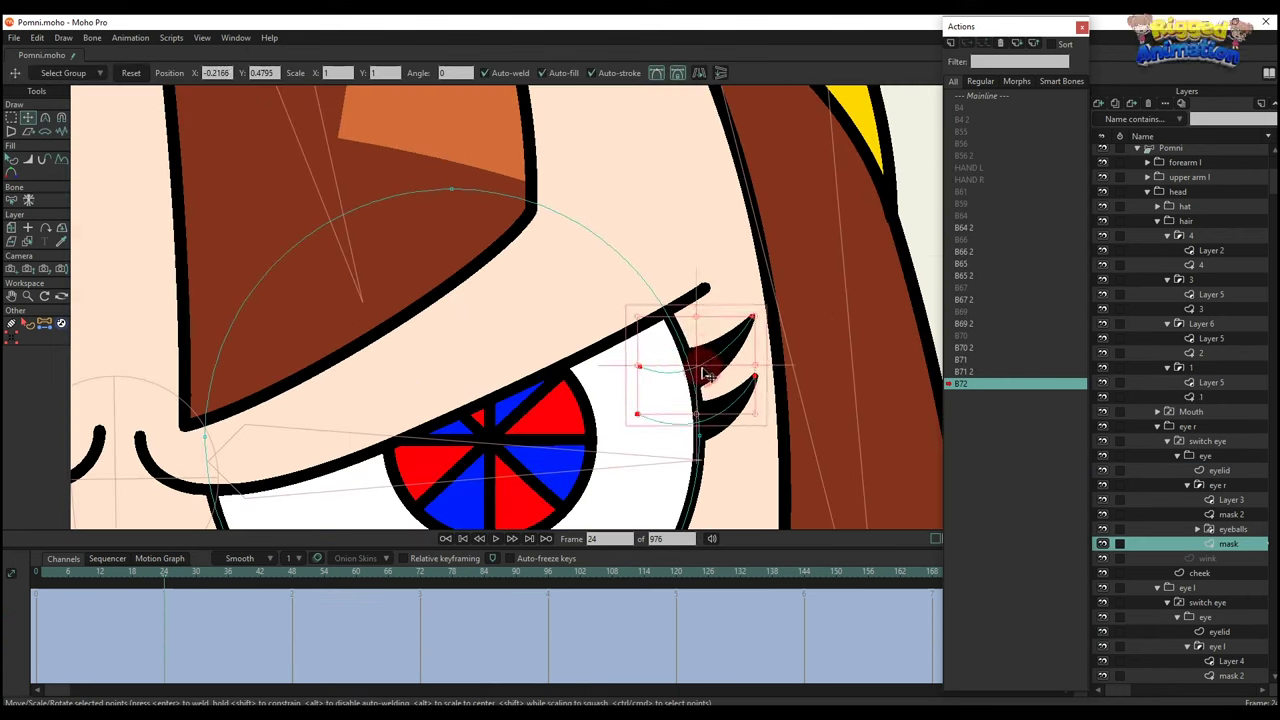
left_click_drag(706, 363, 703, 341)
Copy the frame 24 keyframes of eye r's lash mask layer to eye l's mask layer and scrub through action B72.
left_click_drag(243, 625, 165, 593)
key("ctrl+c")
scroll(370, 405, "down", 3)
left_click_drag(394, 377, 618, 382)
scroll(206, 372, "up", 1)
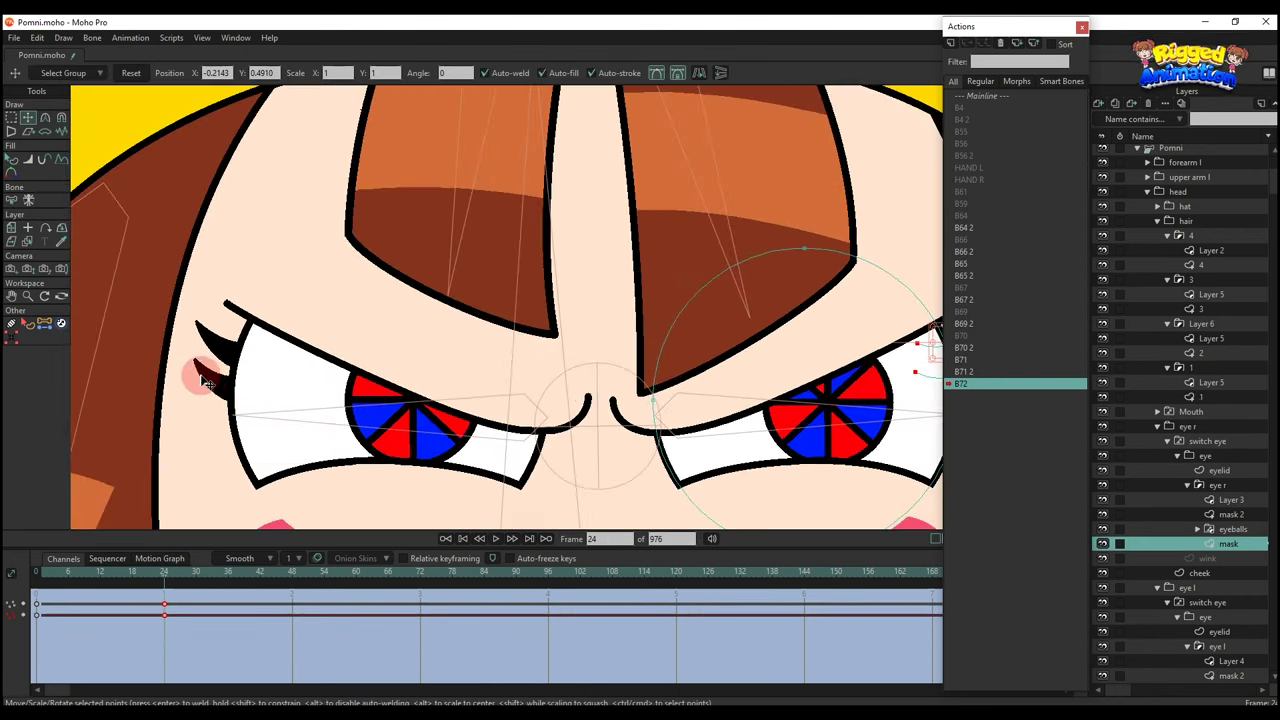
right_click(208, 378, "alt")
key("ctrl+v")
scroll(210, 385, "down", 3)
key("q")
left_click_drag(42, 577, 200, 591)
scroll(450, 348, "down", 2)
scroll(450, 348, "up", 2)
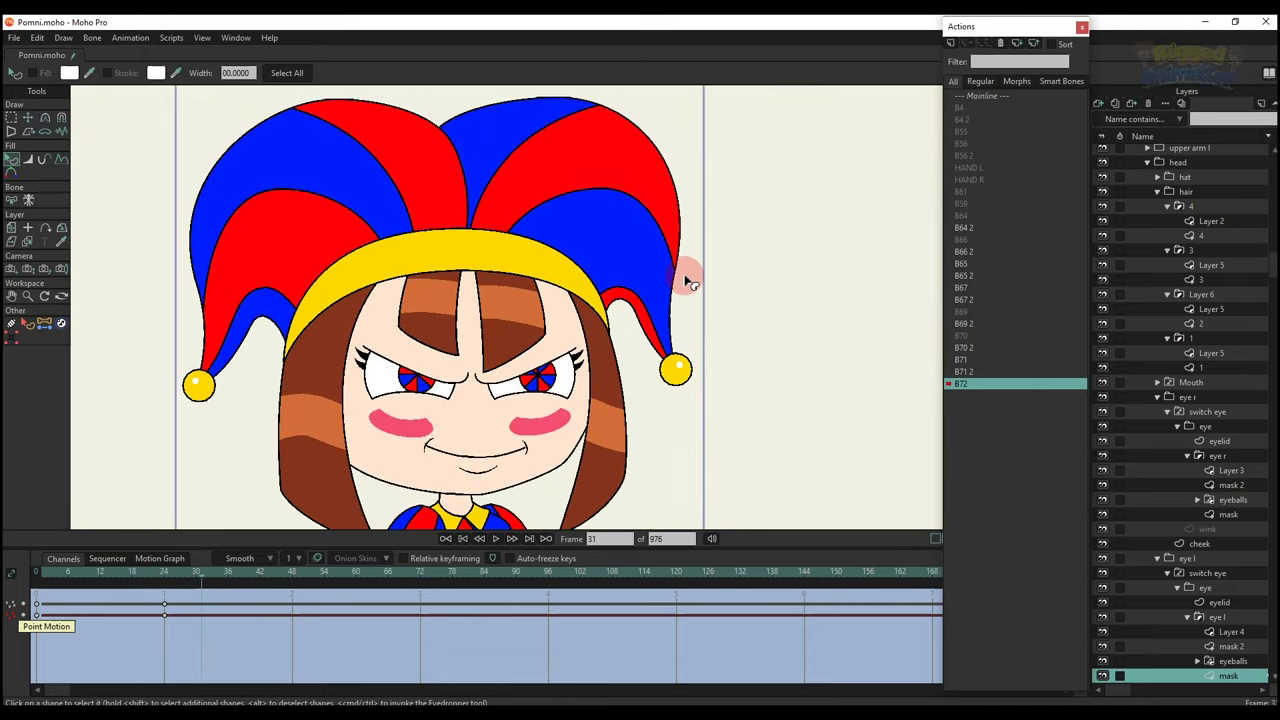
Create the second smart bone action B72 2 for the Pomni bone B72 and rotate the bone to 312.8205° at frame 24.
left_click(975, 95)
scroll(1215, 254, "up", 2)
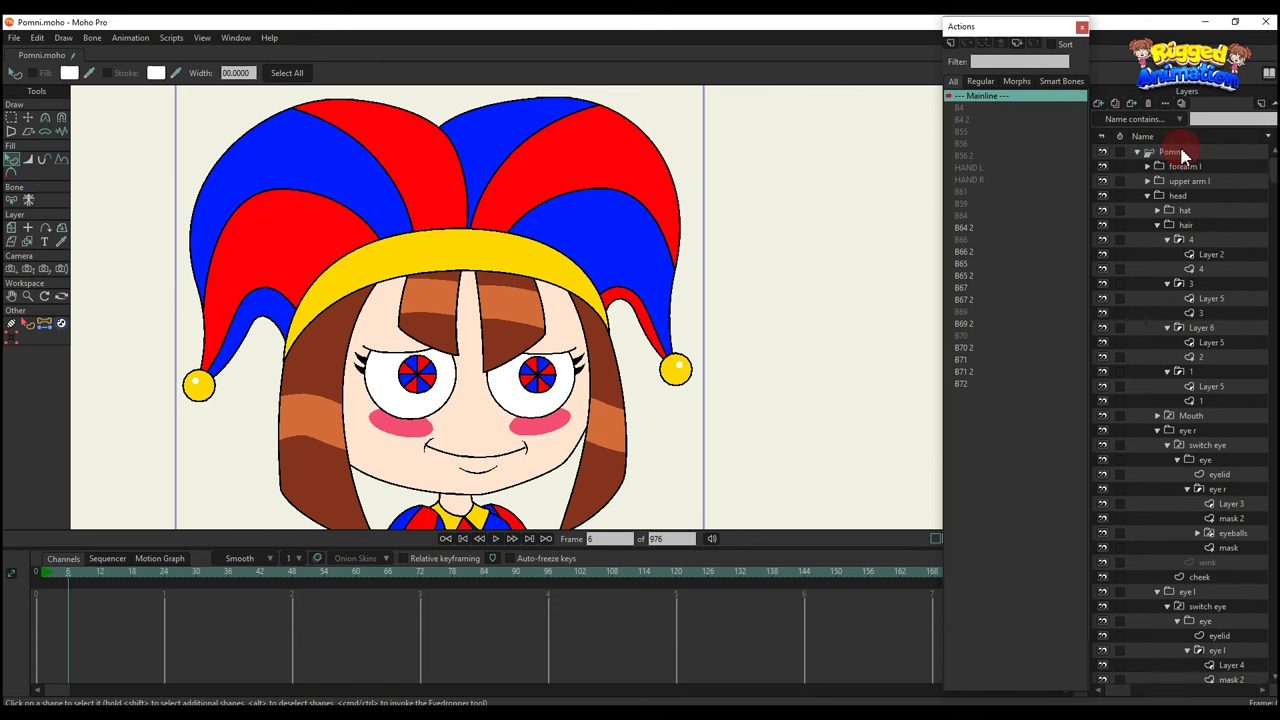
scroll(585, 378, "down", 4)
key("t")
scroll(566, 150, "up", 2)
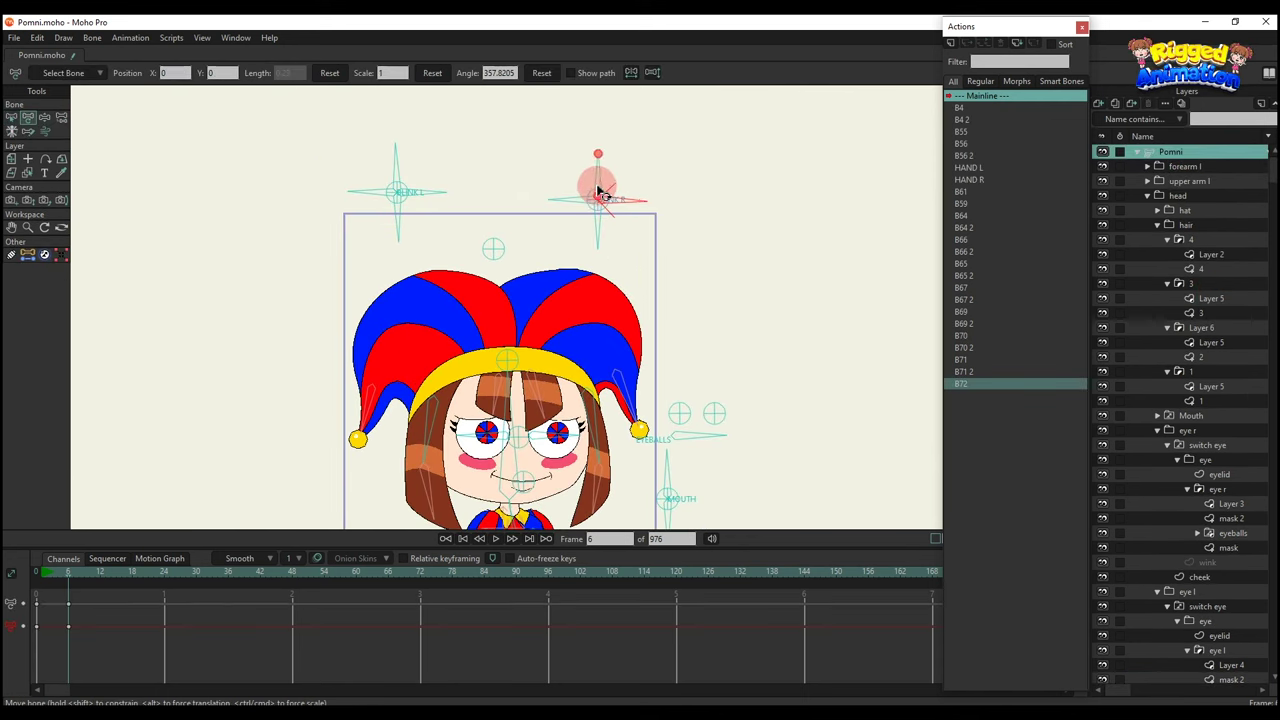
left_click(952, 50)
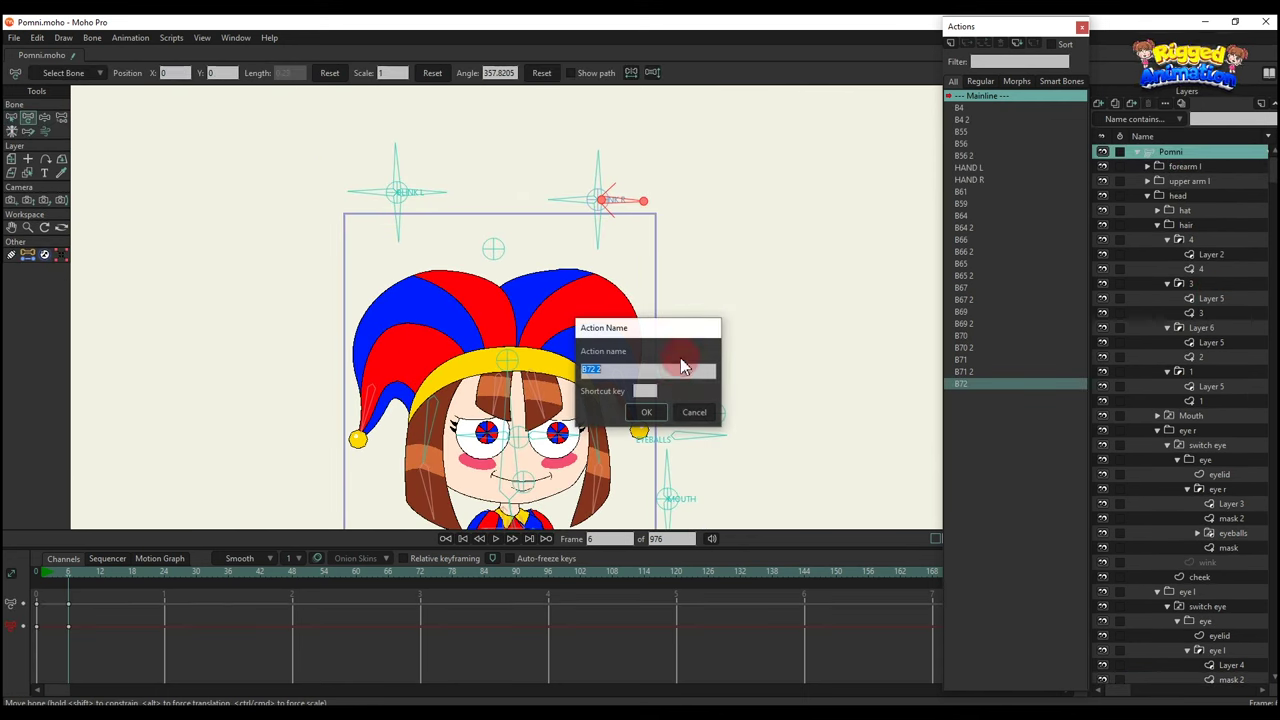
left_click(646, 411)
left_click(164, 571)
left_click_drag(633, 201, 622, 230)
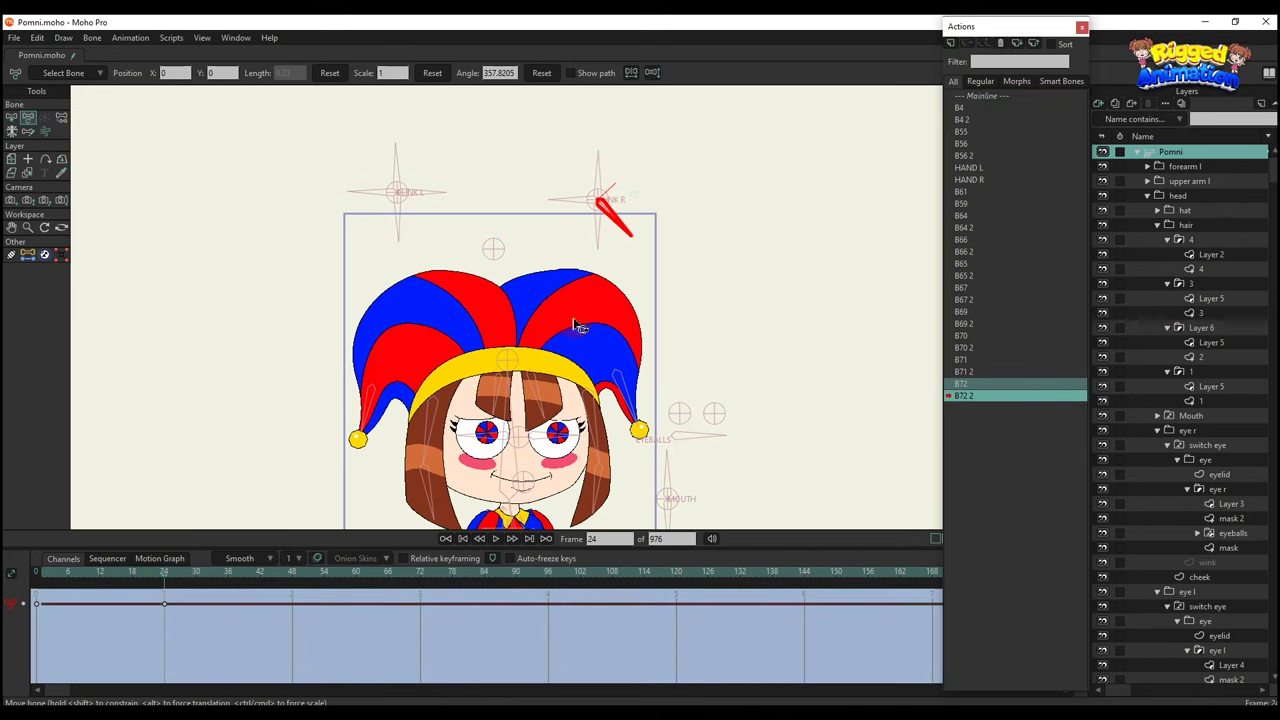
Shift eye l's upper eyelid edge slightly toward the nose in action B72 2.
scroll(490, 420, "up", 6)
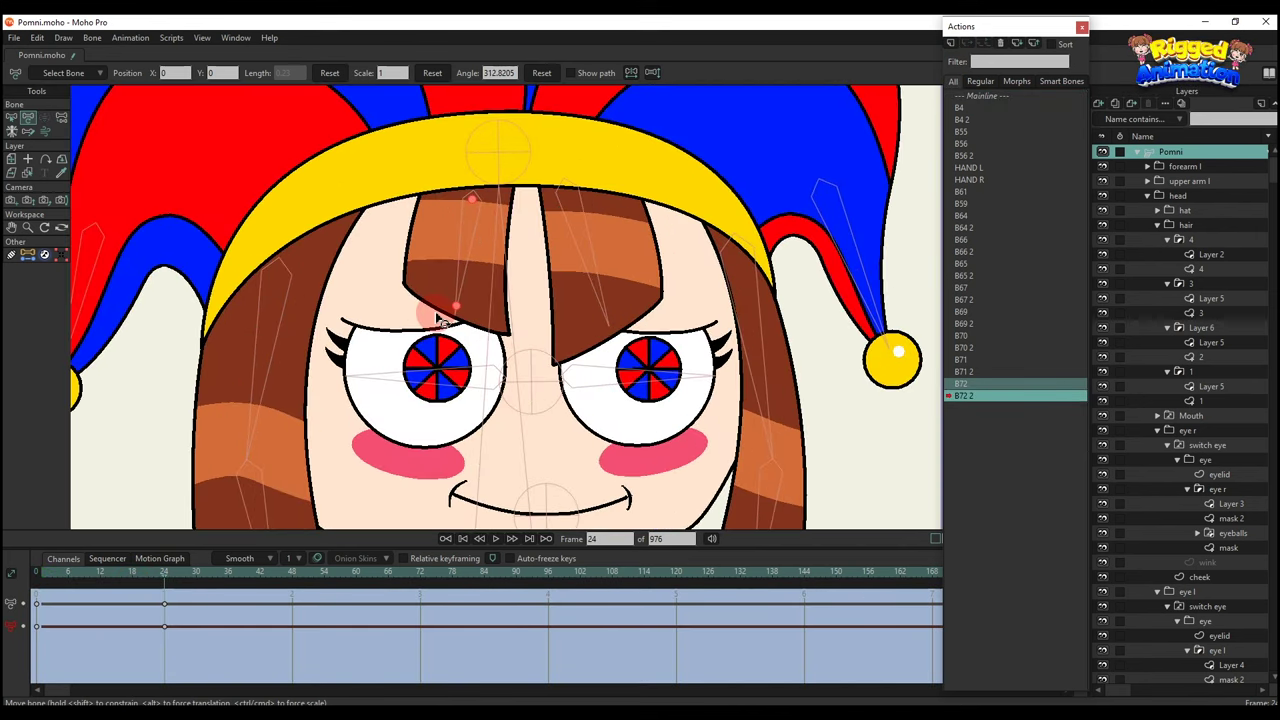
right_click(418, 318, "alt")
scroll(480, 414, "down", 1)
scroll(558, 396, "up", 4)
key("g")
scroll(560, 420, "up", 2)
key("t")
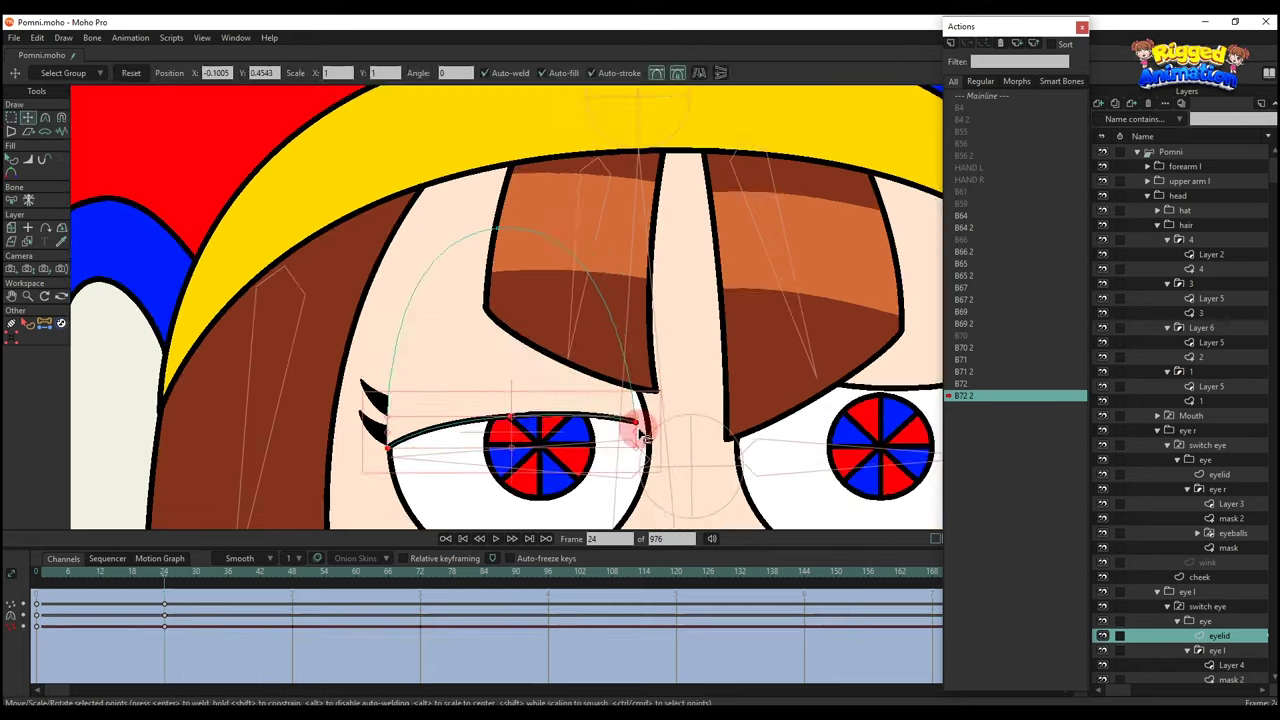
left_click_drag(642, 431, 656, 430)
Raise the middle of eye l's upper eyelid edge and extend its inner tip to form a soft arch.
key("q")
scroll(640, 398, "down", 3)
scroll(645, 390, "up", 2)
key("t")
left_click_drag(511, 396, 508, 376)
scroll(519, 382, "down", 1)
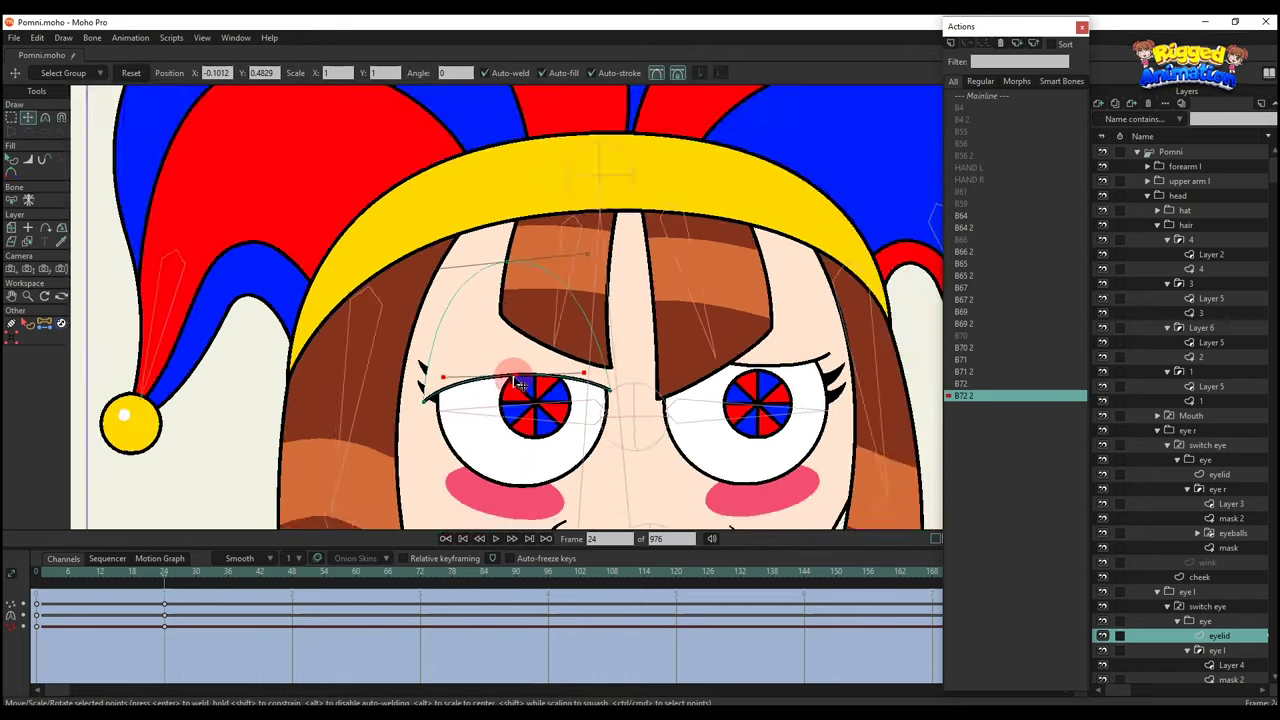
scroll(520, 386, "up", 2)
left_click_drag(654, 391, 667, 402)
left_click_drag(518, 374, 536, 368)
key("q")
scroll(532, 398, "down", 6)
scroll(590, 410, "up", 3)
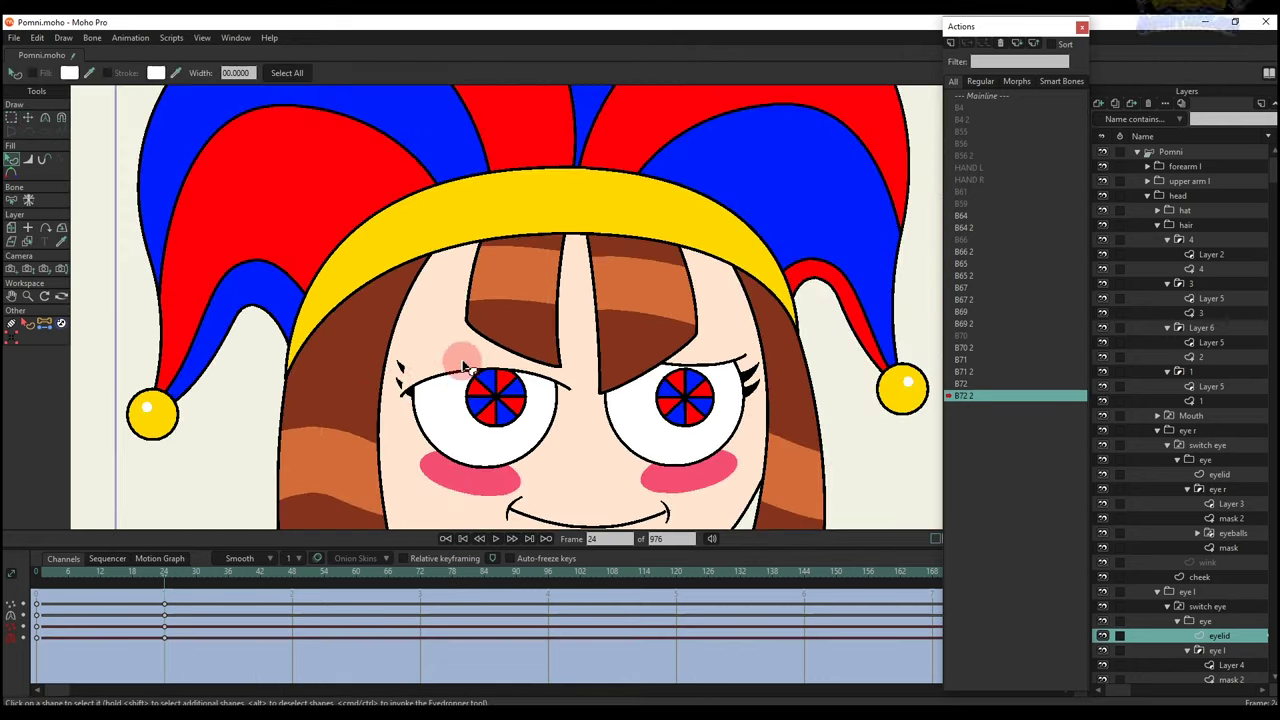
Arch eye r's upper eyelid edge and slant it down toward the outer corner.
key("t")
right_click(700, 361, "alt")
key("q")
scroll(686, 379, "up", 3)
key("t")
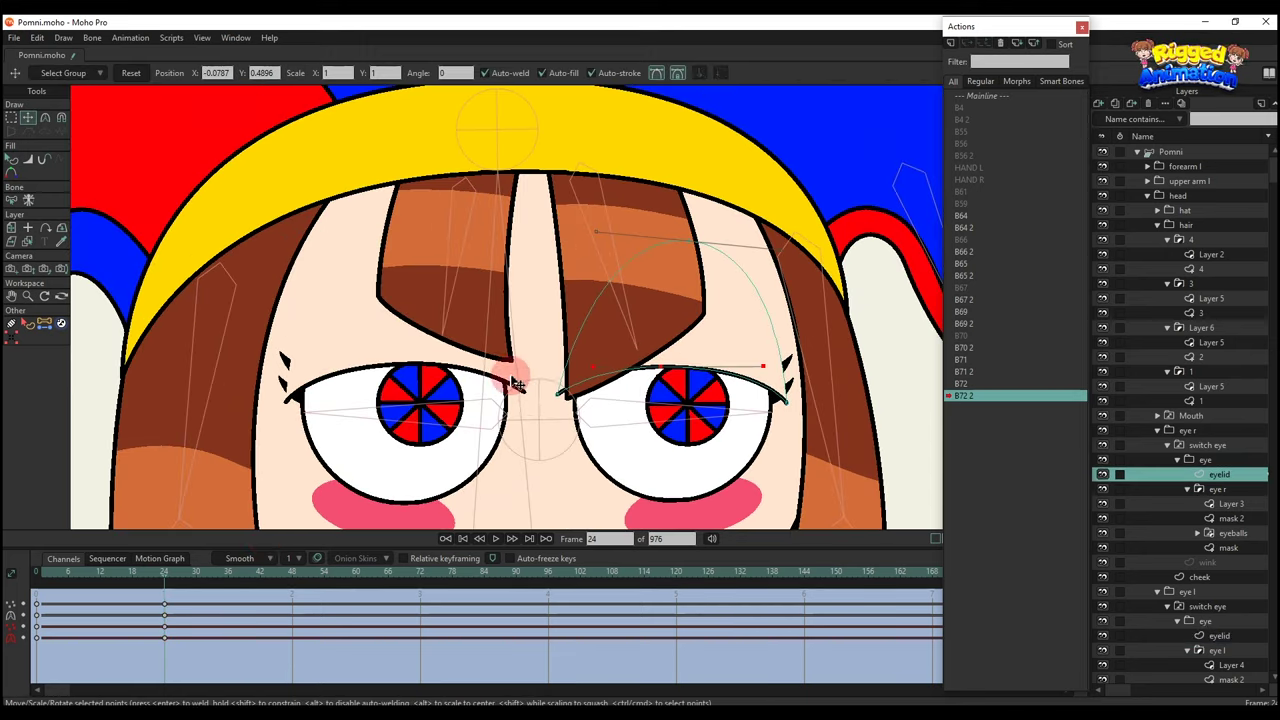
scroll(530, 386, "up", 3)
key("q")
scroll(588, 390, "down", 3)
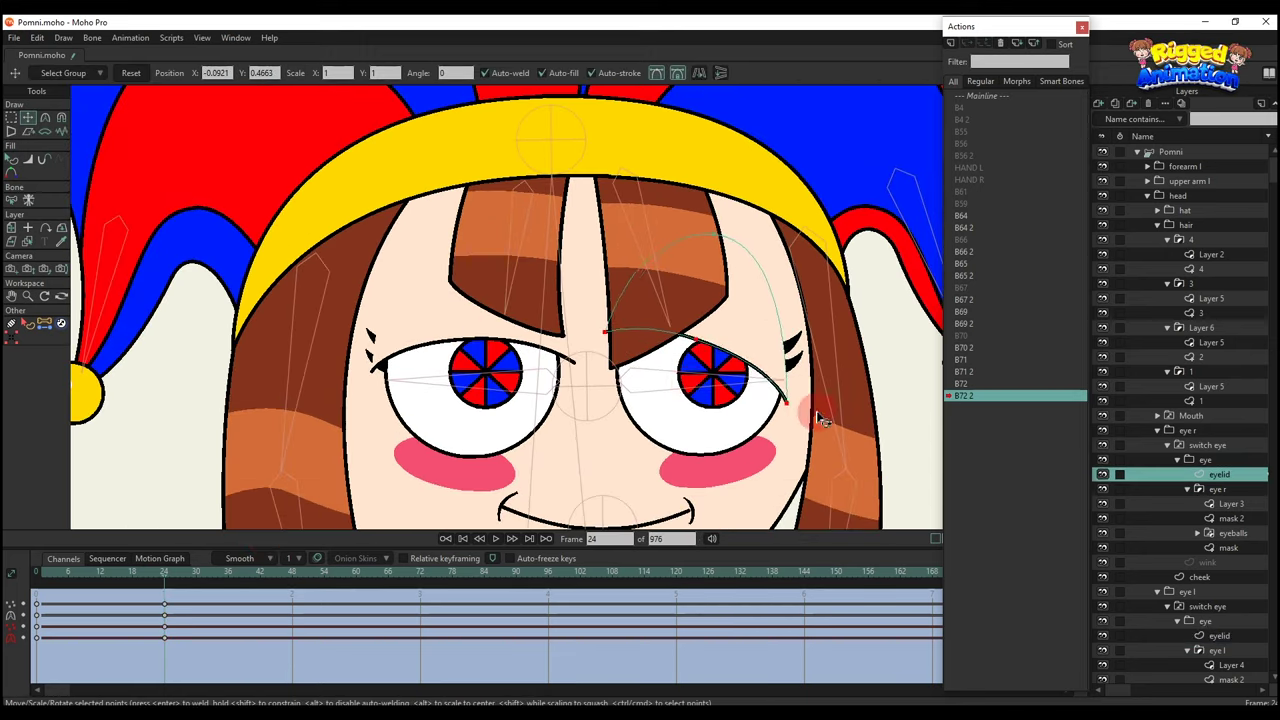
Give eye l's upper eyelid the same outward-drooping slant as eye r's.
scroll(695, 391, "down", 1)
key("t")
scroll(577, 315, "down", 1)
right_click(460, 333, "alt")
key("q")
scroll(477, 350, "down", 3)
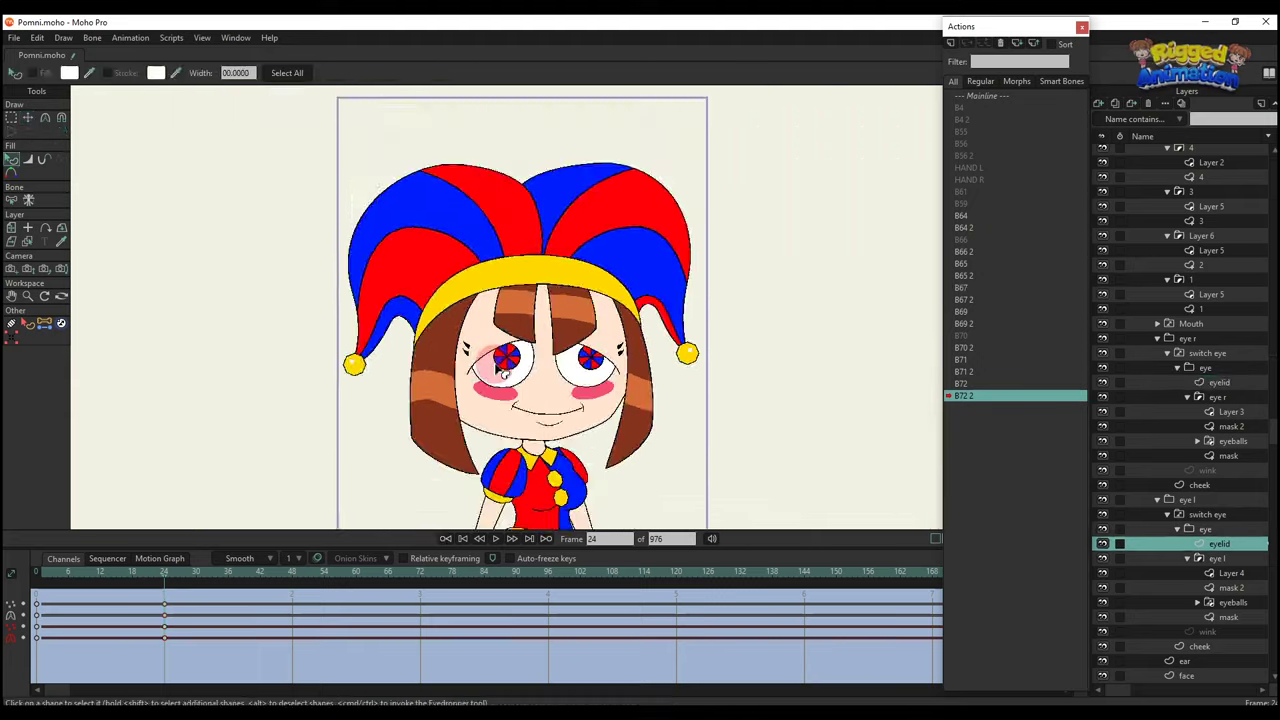
Raise eye l's lower lid on Layer 4 so it cuts across the bottom of the eye.
scroll(484, 356, "up", 4)
key("t")
scroll(520, 435, "up", 2)
right_click(519, 441, "alt")
key("g")
key("t")
left_click_drag(549, 466, 597, 420)
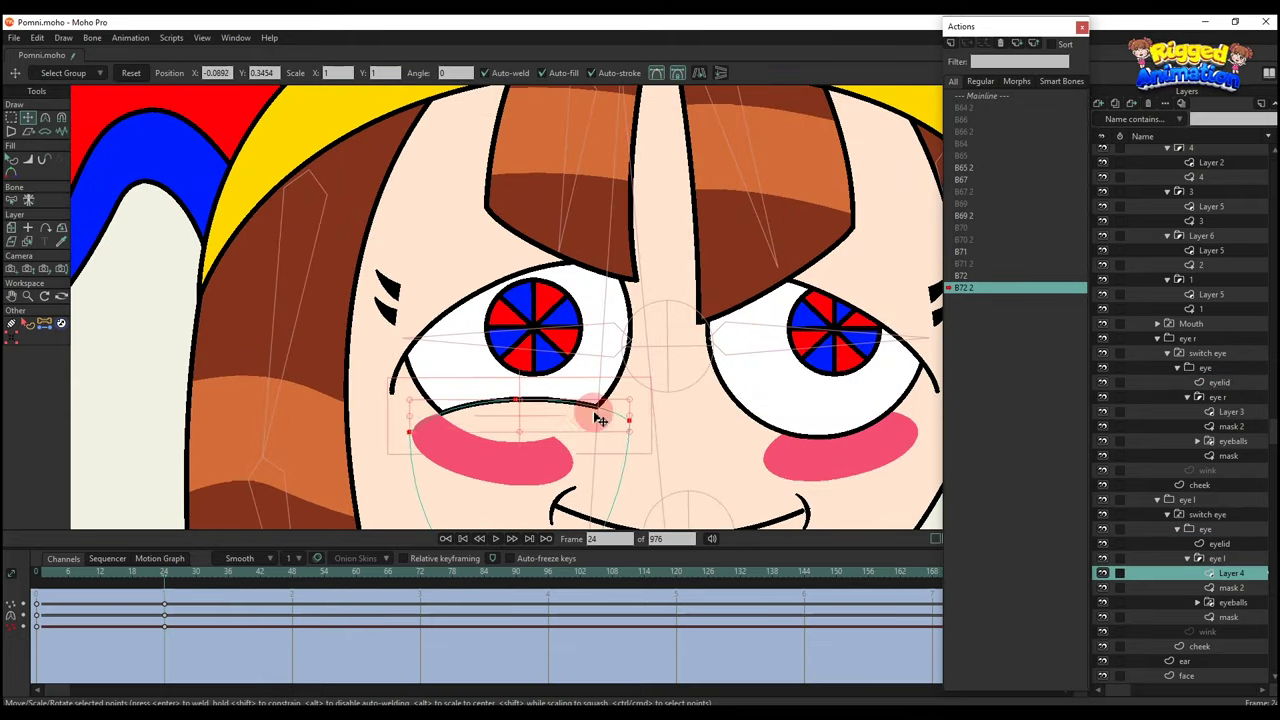
Lift the outer part of eye l's upper eyelid edge slightly to round its slope.
key("q")
scroll(583, 403, "down", 6)
scroll(565, 390, "up", 4)
key("t")
scroll(525, 323, "up", 1)
right_click(478, 378, "alt")
scroll(484, 374, "up", 3)
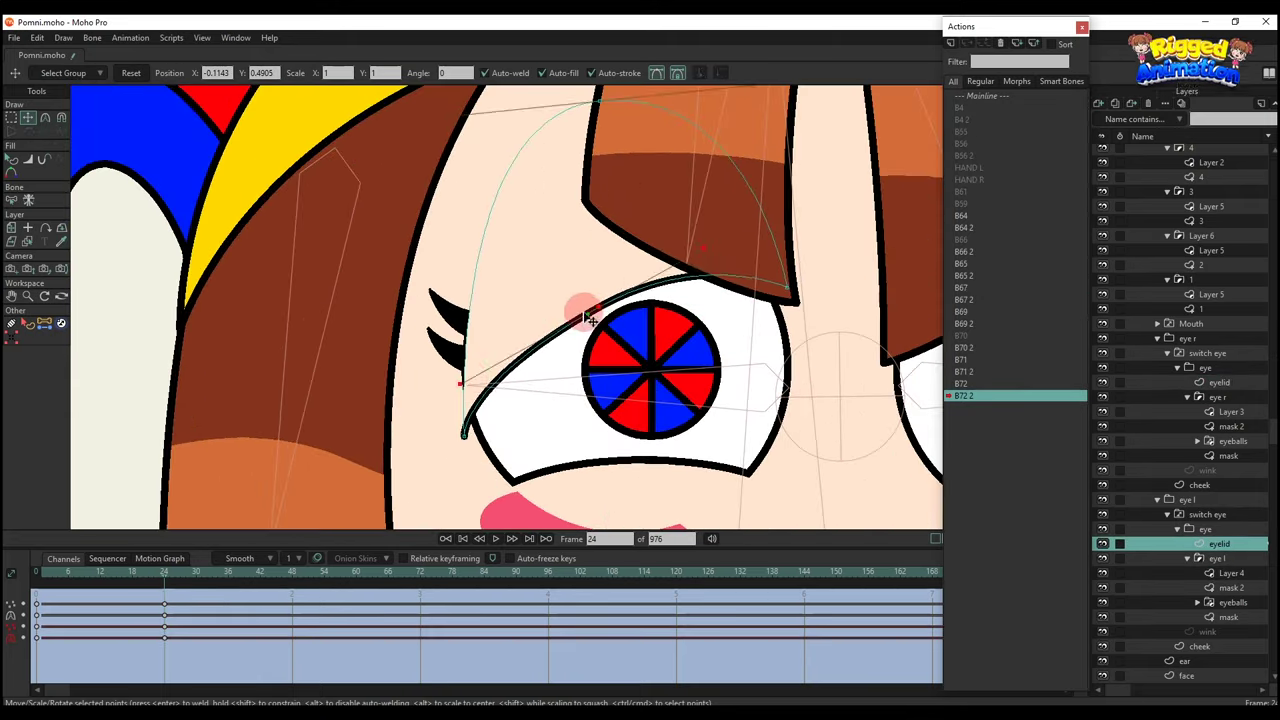
left_click_drag(584, 312, 588, 300)
Fine-tune the curvature of eye l's upper eyelid and nudge its outer curve up a little.
scroll(718, 262, "down", 3)
key("q")
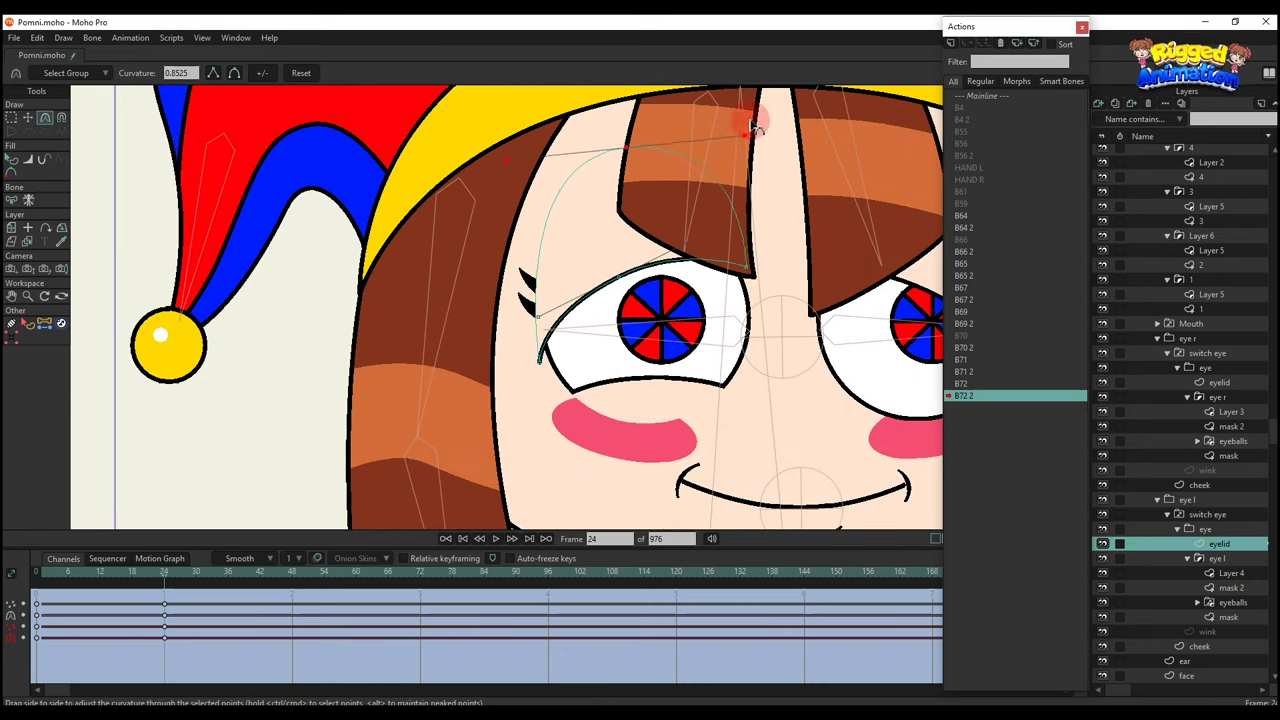
scroll(614, 360, "down", 1)
scroll(614, 360, "up", 2)
key("t")
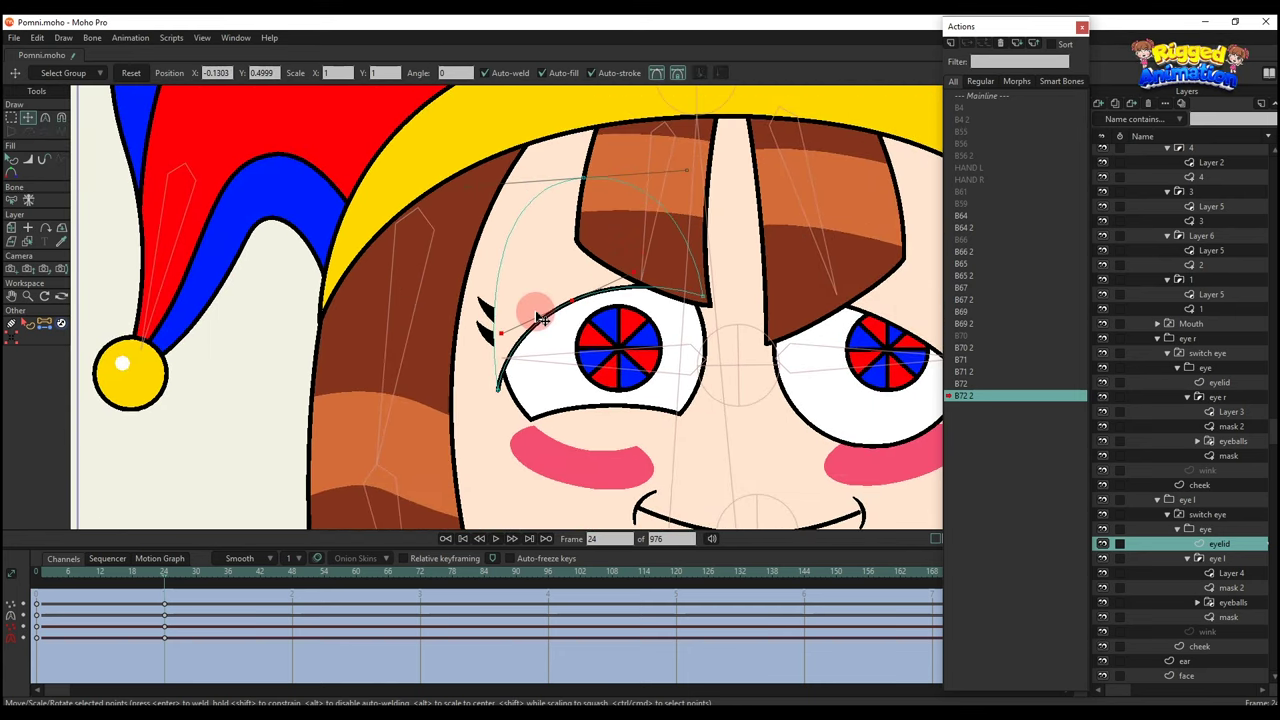
left_click_drag(536, 313, 538, 309)
key("q")
scroll(608, 322, "down", 3)
scroll(612, 357, "up", 3)
Nudge the middle of eye l's lower lid up and shift its upper eyelid slightly down toward the nose.
right_click(593, 386, "alt")
key("t")
left_click_drag(589, 369, 590, 362)
key("g")
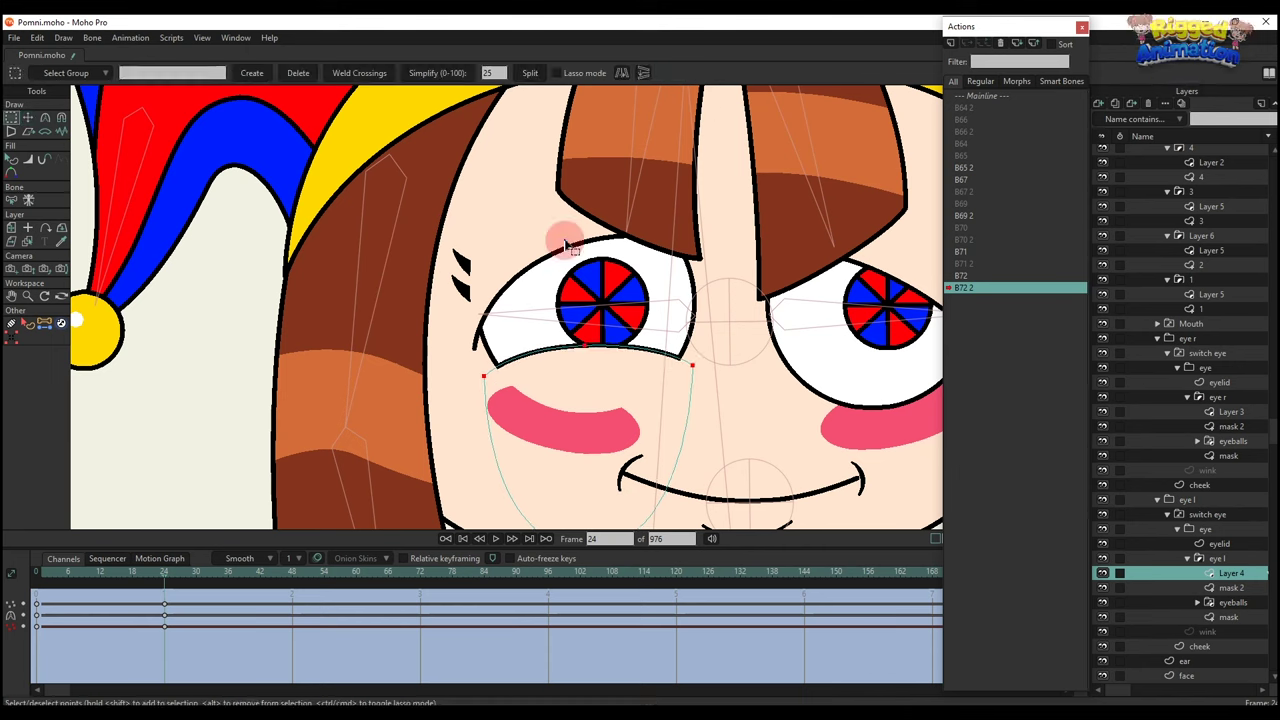
right_click(565, 243, "alt")
key("t")
left_click_drag(604, 287, 611, 297)
scroll(611, 297, "down", 2)
scroll(530, 370, "up", 2)
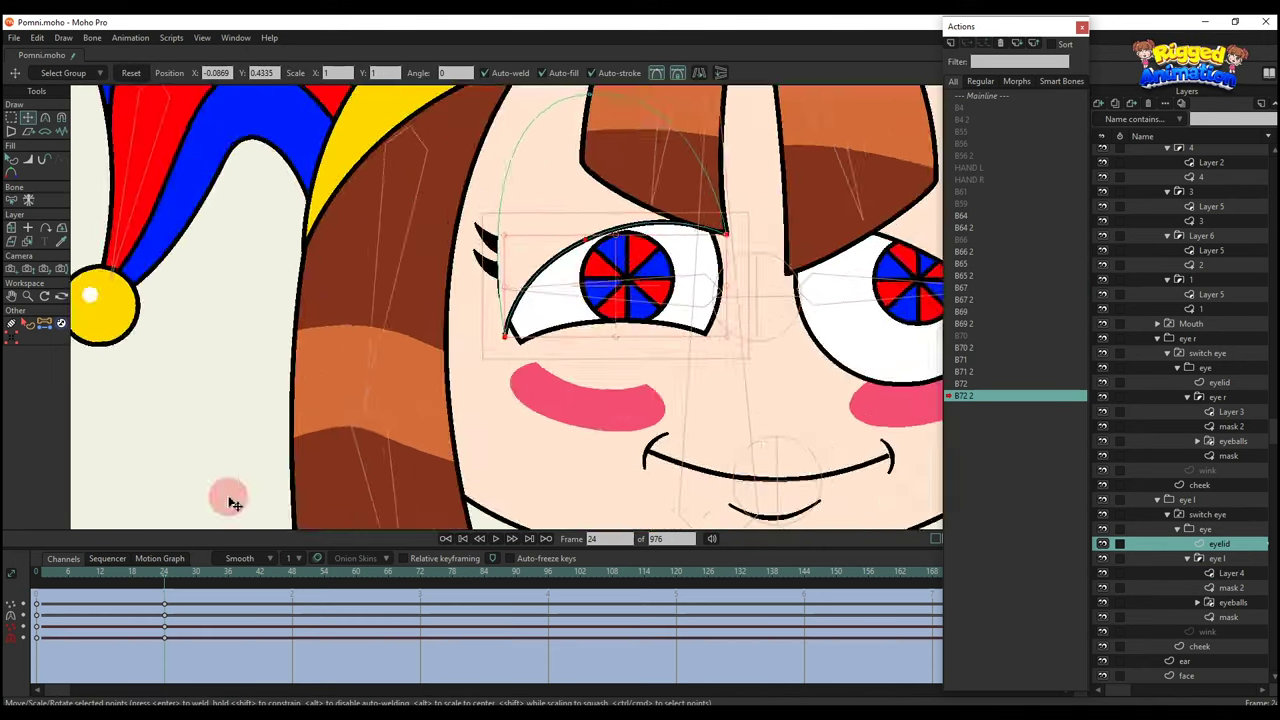
Copy the frame 24 keyframes of eye l's upper eyelid and Layer 4 lower lid to the matching eye r layers.
scroll(530, 321, "down", 5)
right_click(662, 290, "alt")
scroll(615, 325, "up", 2)
key("q")
right_click(575, 325, "alt")
key("t")
left_click_drag(182, 653, 142, 575)
scroll(700, 378, "up", 3)
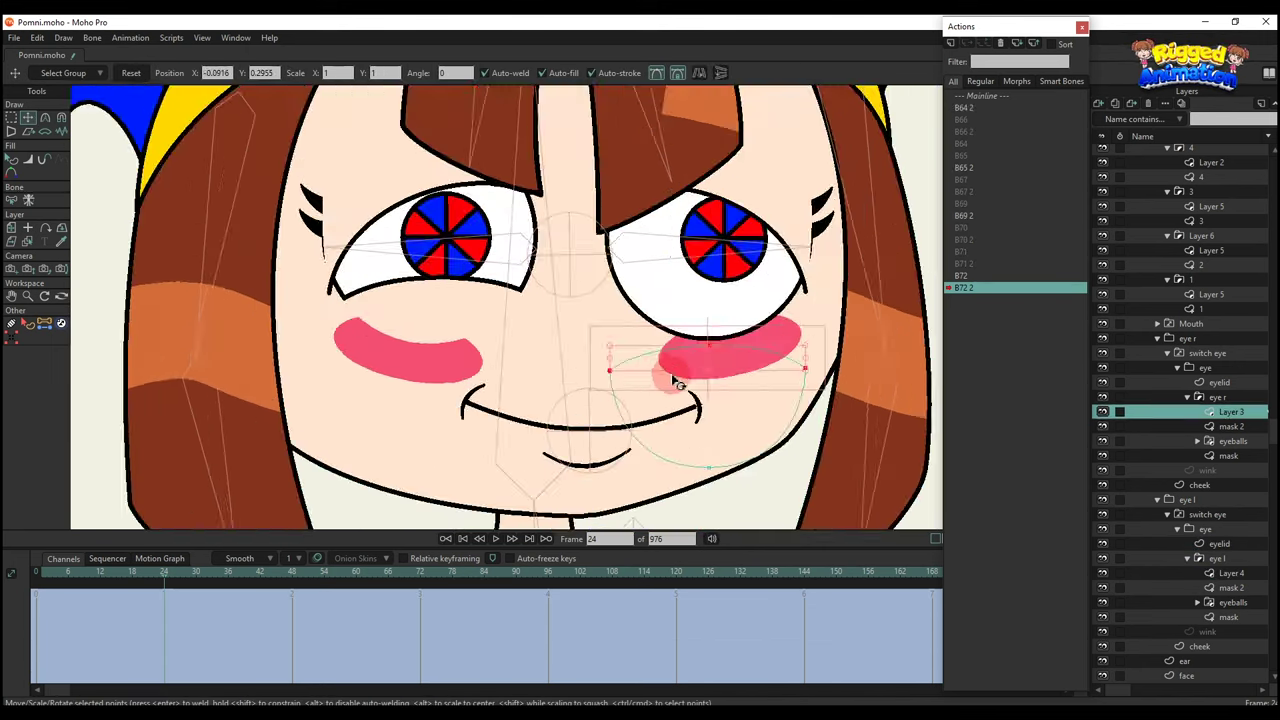
scroll(675, 383, "down", 3)
scroll(486, 408, "up", 2)
Extend the outer tip of eye l's upper eyelid and copy its frame 24 keyframes to eye r's eyelid.
left_click(486, 405, "ctrl+alt")
scroll(490, 420, "up", 1)
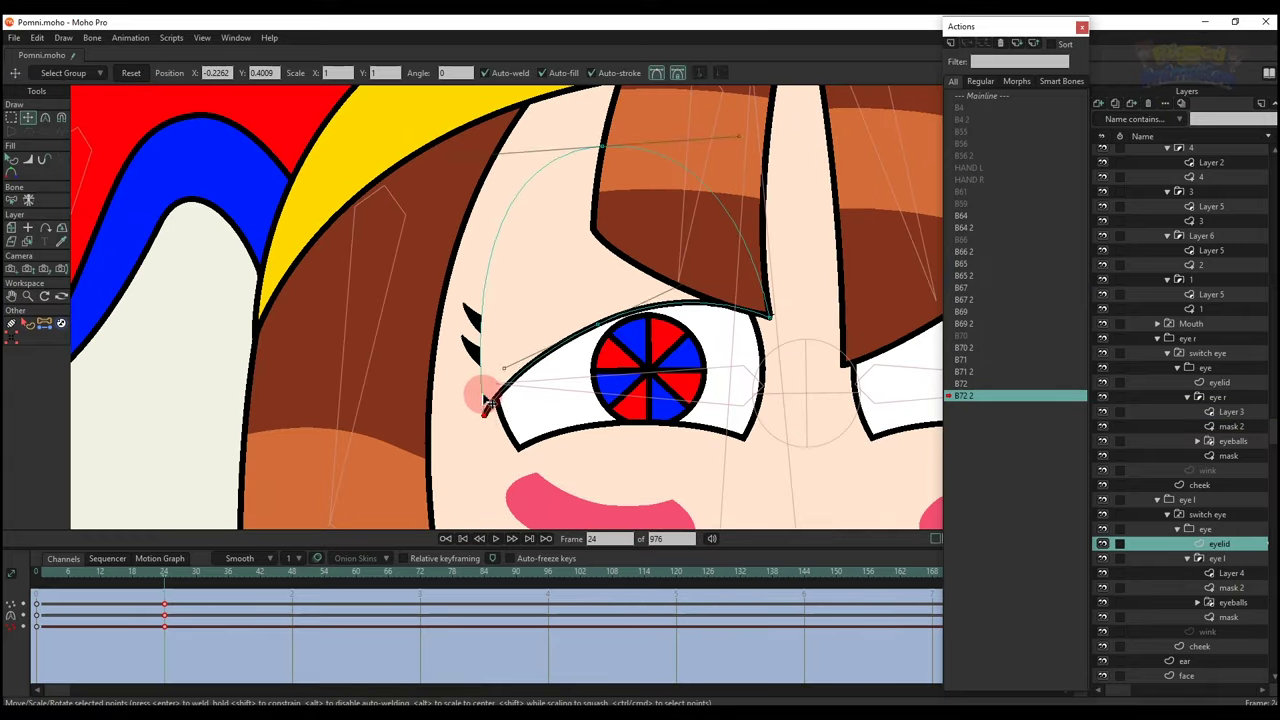
scroll(486, 401, "down", 3)
scroll(868, 326, "down", 1)
right_click(868, 326, "alt")
key("q")
Move eye l's two eyelashes down to the outer eye corner and reshape them to point outward.
scroll(386, 371, "up", 3)
right_click(400, 357, "alt")
key("t")
scroll(416, 369, "up", 2)
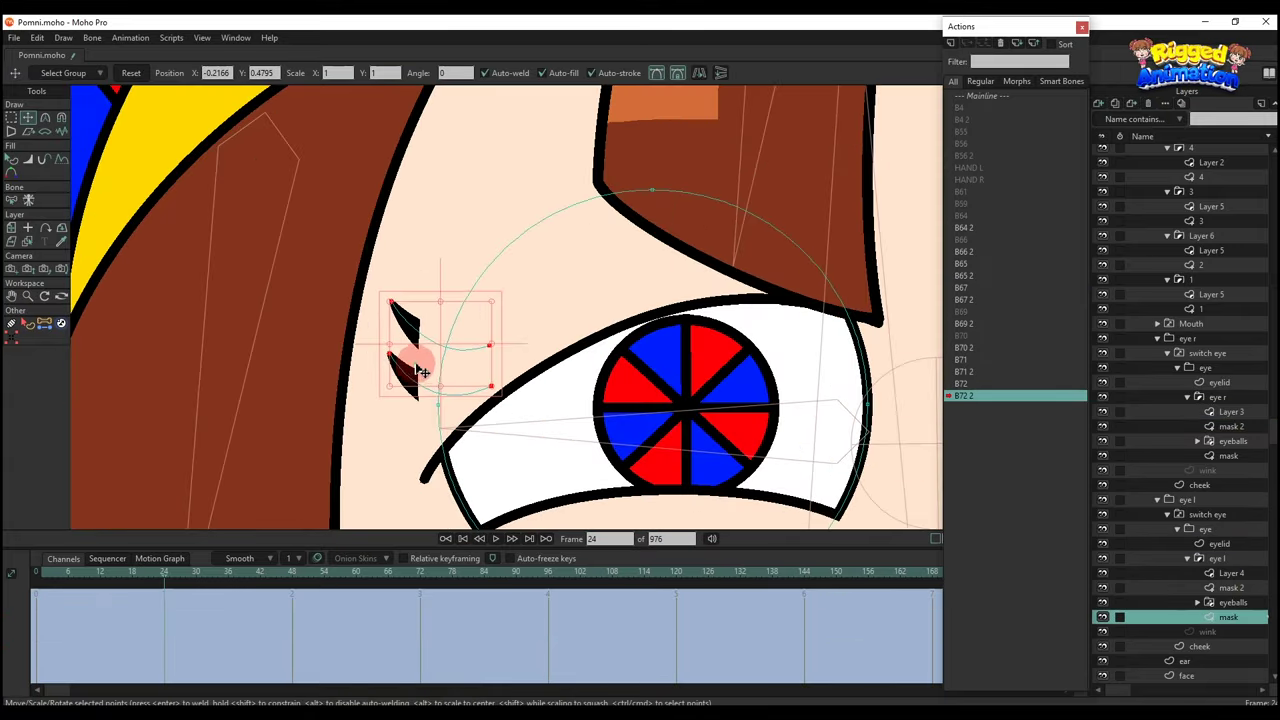
left_click_drag(417, 370, 408, 500)
scroll(408, 500, "up", 2)
left_click_drag(500, 440, 423, 441)
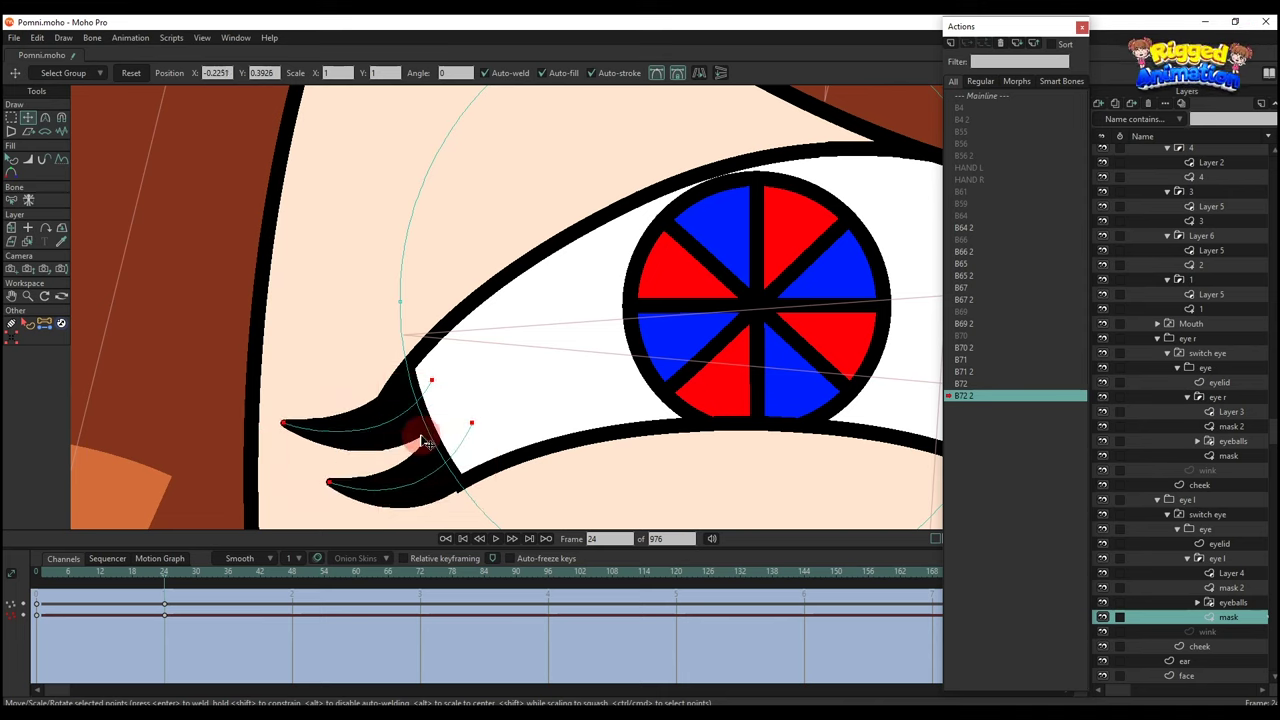
Apply eye l's lowered lash keyframes to eye r's mask layer at frame 24 and scrub through action B72 2.
key("q")
scroll(423, 441, "down", 3)
key("t")
scroll(571, 323, "down", 1)
right_click(571, 323, "alt")
left_click_drag(880, 265, 778, 345)
key("q")
scroll(780, 294, "down", 3)
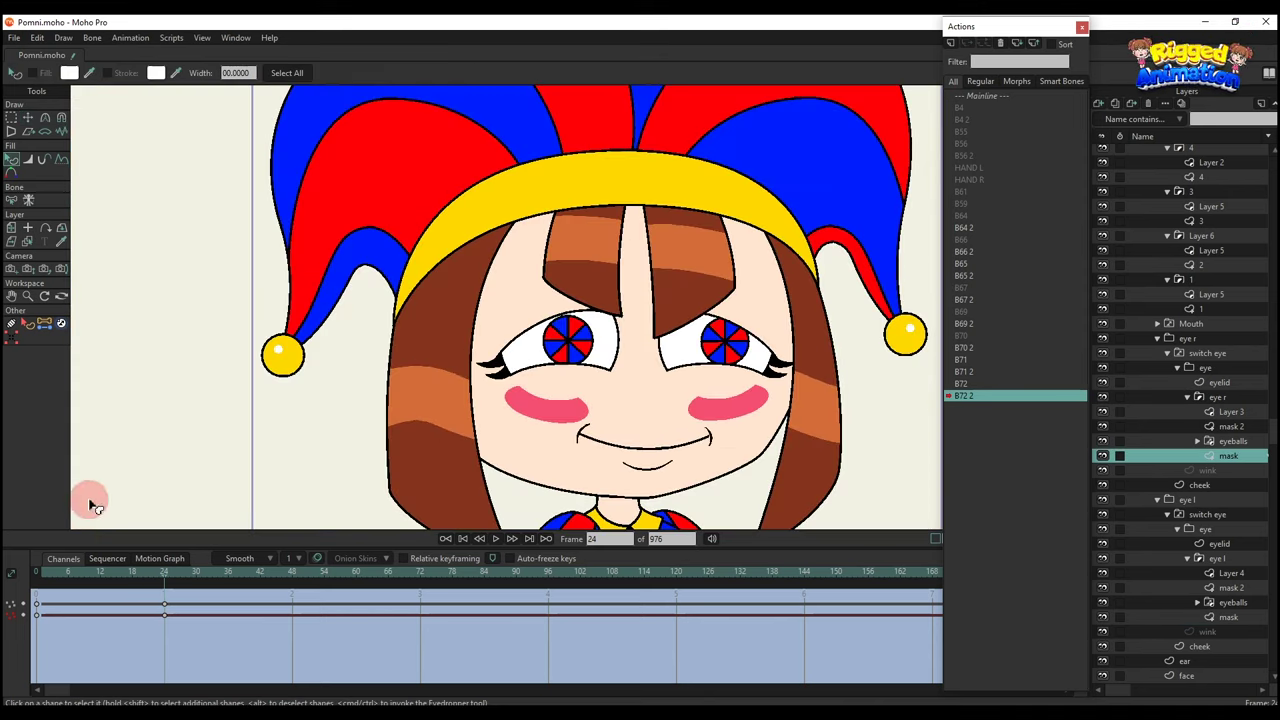
left_click(70, 577)
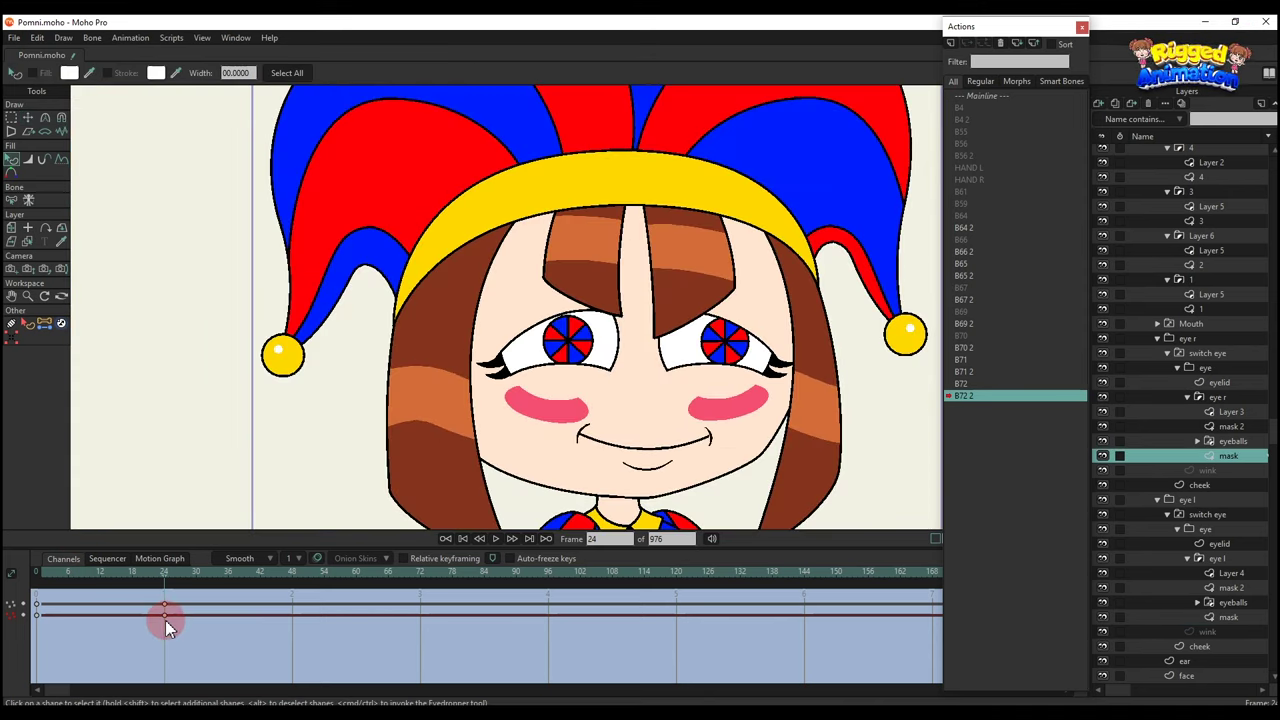
left_click_drag(102, 597, 138, 590)
scroll(440, 400, "down", 4)
scroll(489, 375, "up", 2)
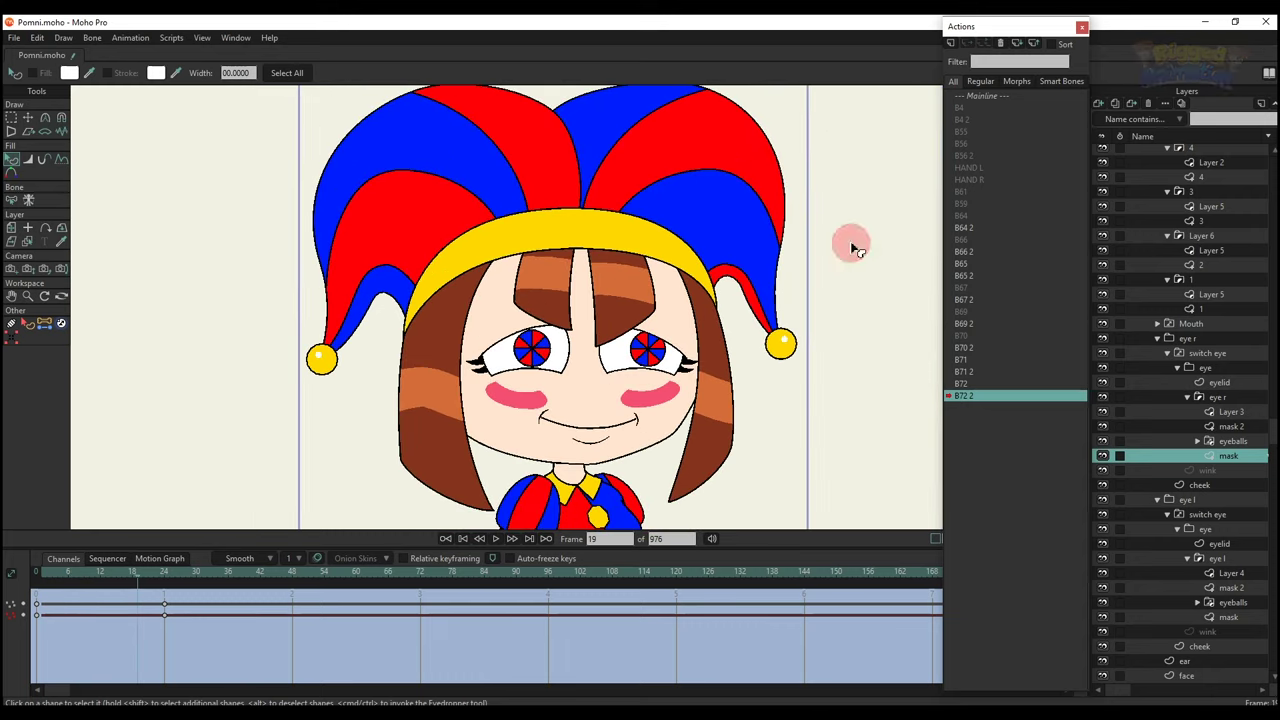
Return to the mainline, rotate Pomni's bone B72 downward at frame 5 to test its eyelid expression, and reset its angle.
left_click(1005, 100)
scroll(1183, 190, "up", 3)
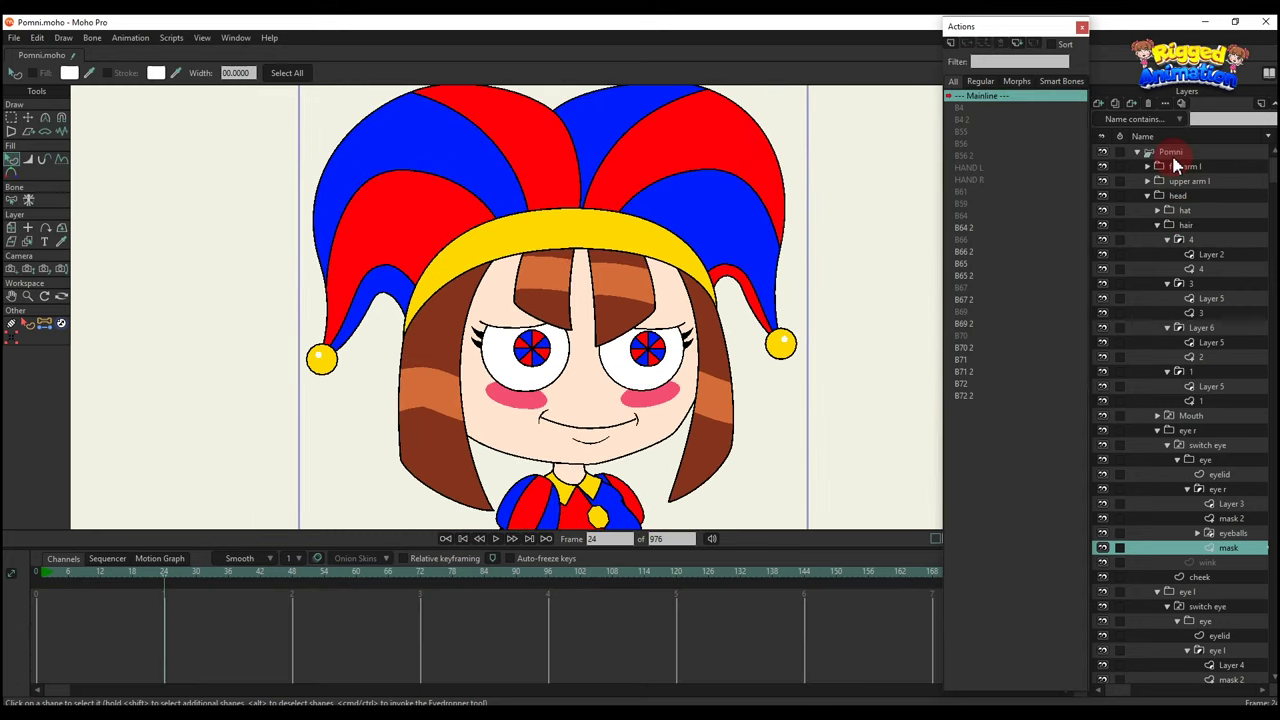
left_click(1170, 152)
scroll(560, 320, "down", 1)
left_click(63, 578)
scroll(300, 401, "down", 4)
left_click_drag(449, 277, 501, 317)
key("t")
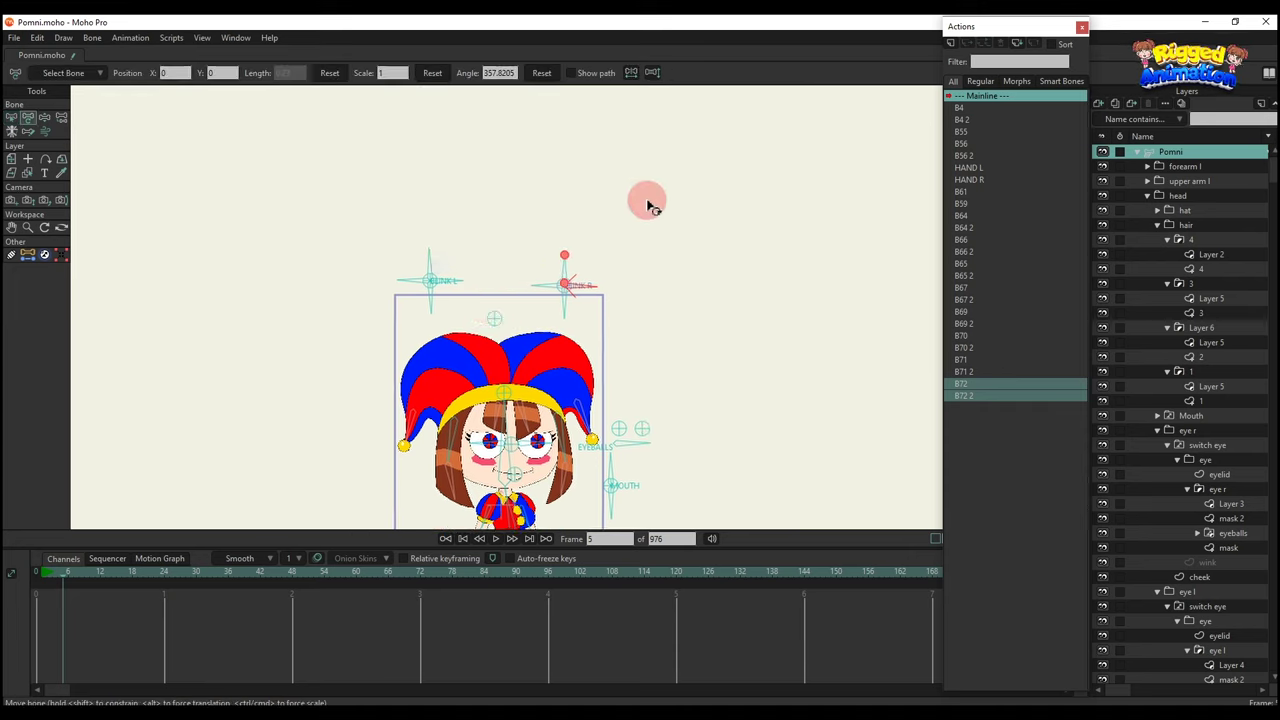
scroll(630, 190, "up", 1)
left_click_drag(620, 155, 609, 192)
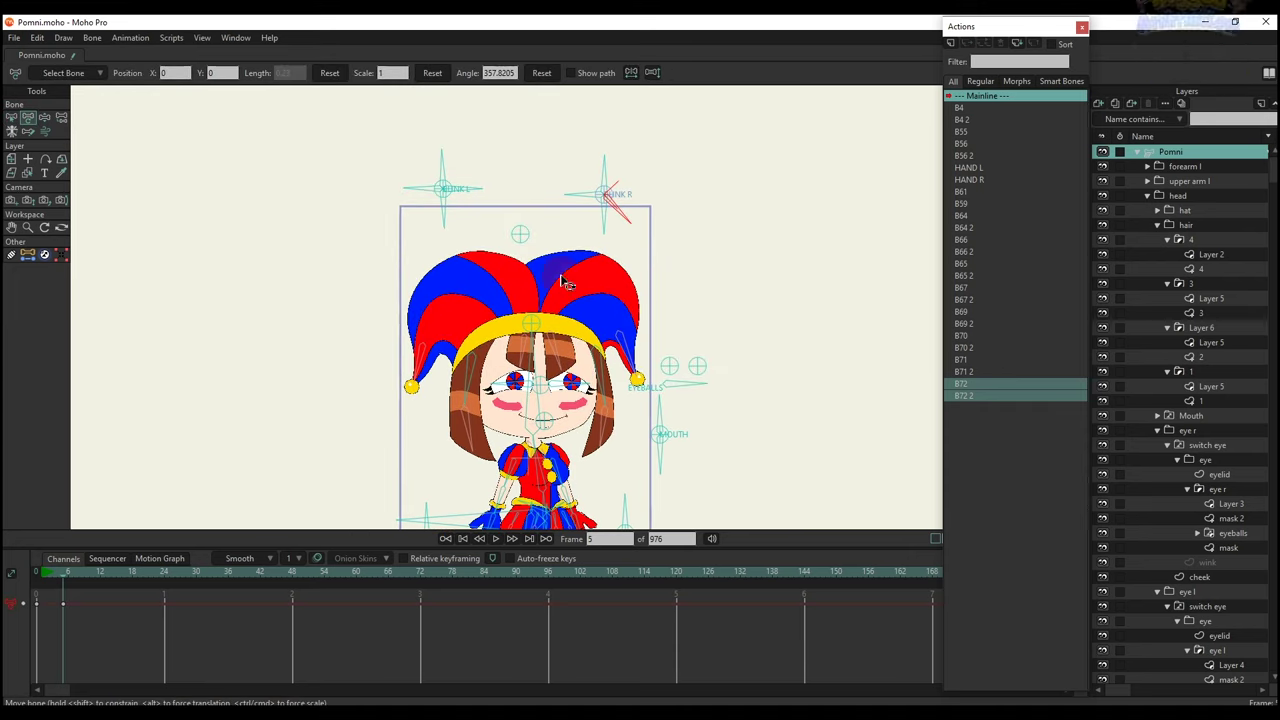
left_click(541, 74)
Rotate the left blink dial's bones to test their eyelid actions and reset their angles.
left_click(450, 177)
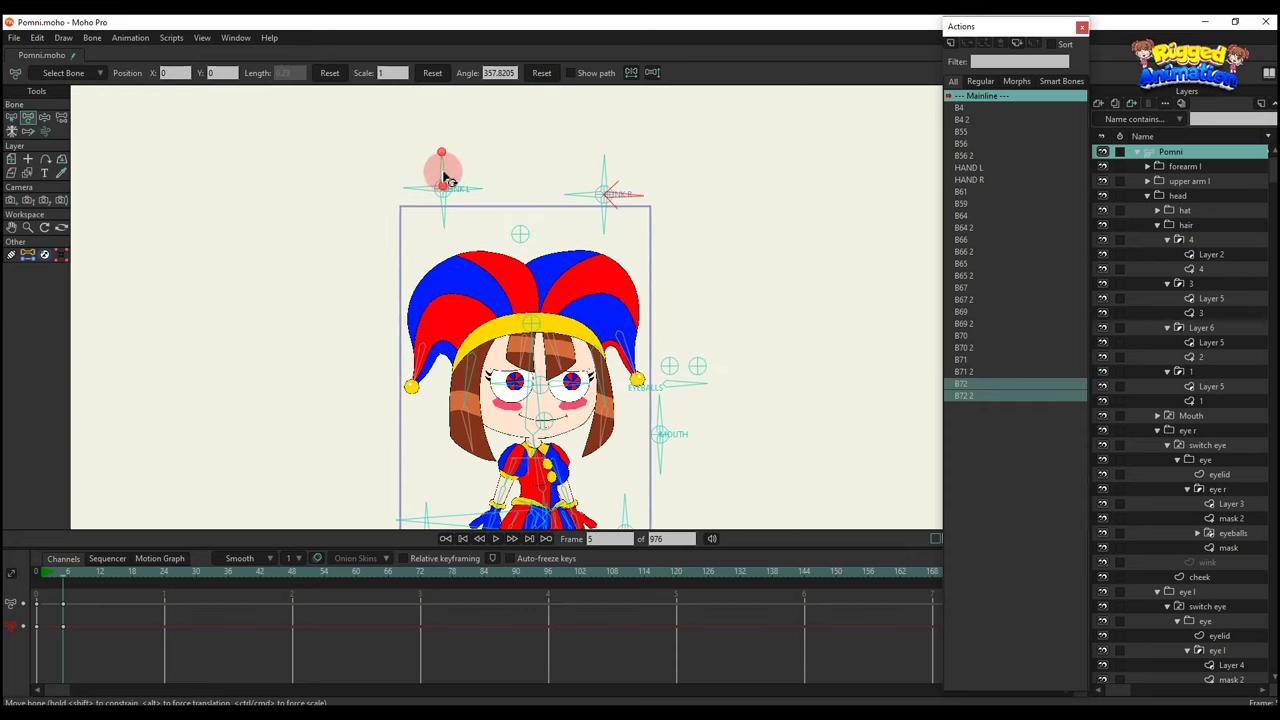
left_click_drag(447, 177, 560, 97)
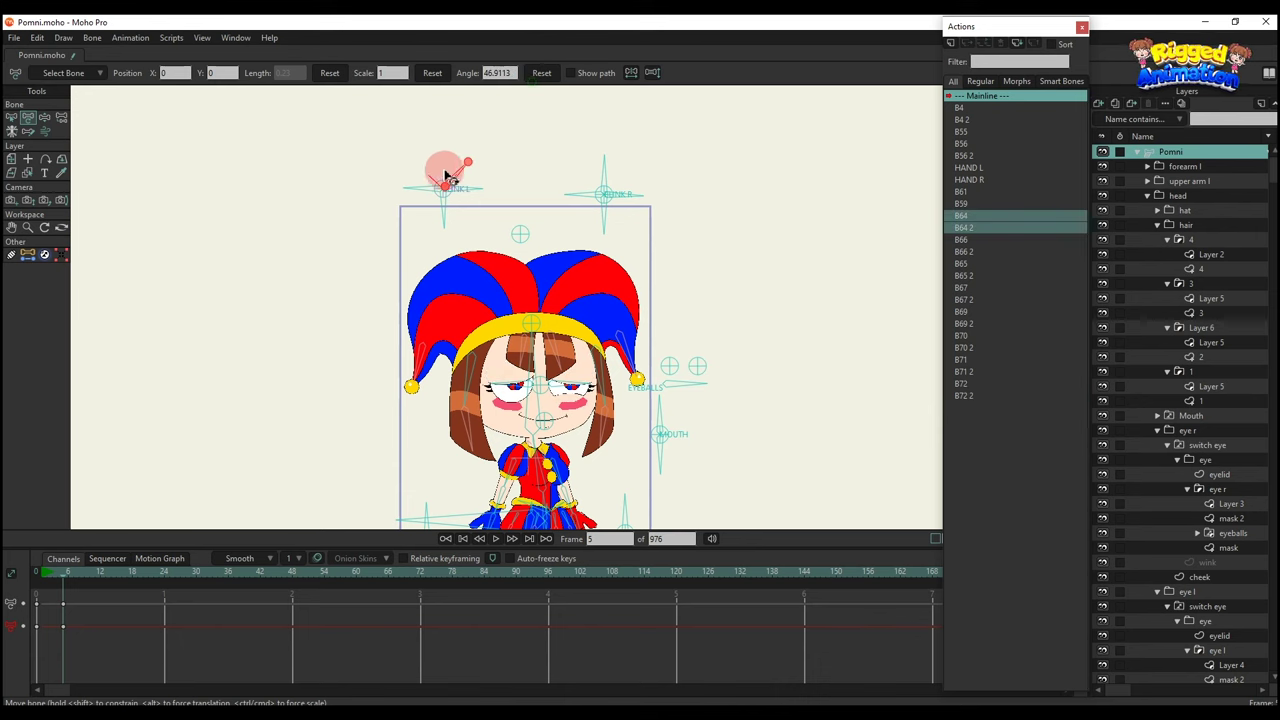
scroll(432, 208, "up", 2)
left_click_drag(432, 208, 477, 150)
left_click(541, 77)
left_click(533, 84)
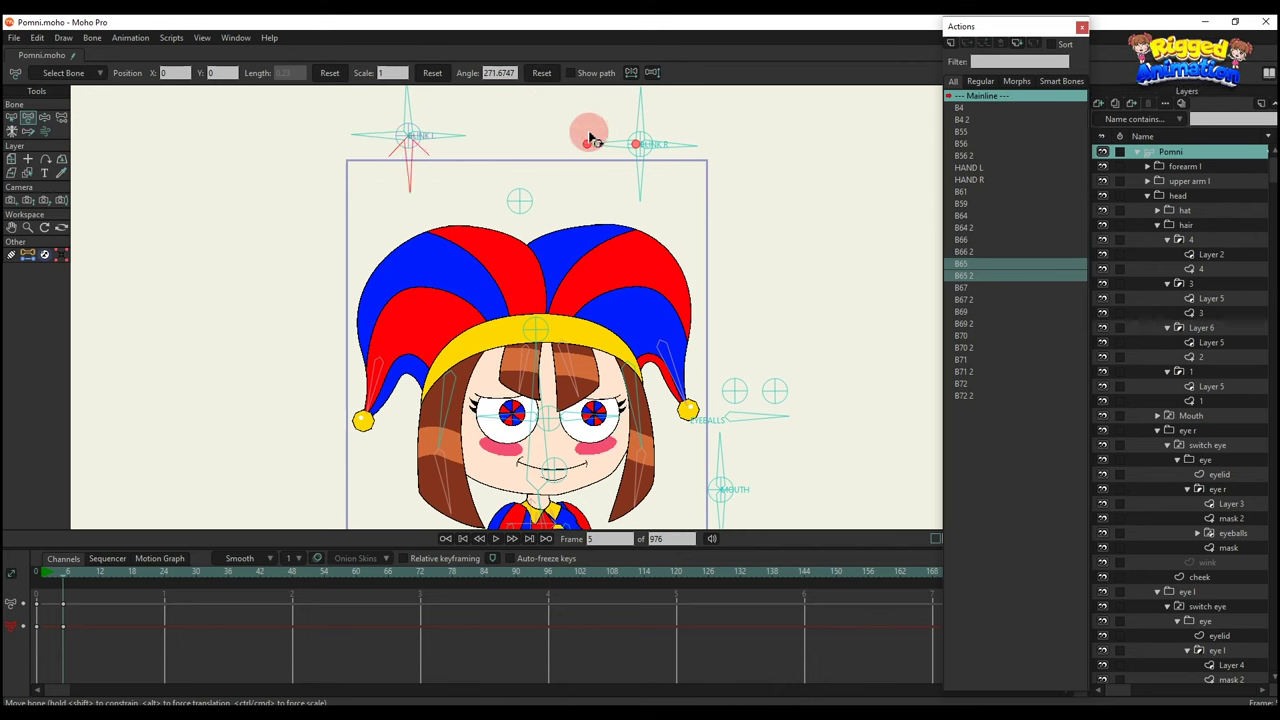
Rotate the right blink dial's bones to test their eye expressions and reset the angle.
left_click_drag(603, 95, 520, 55)
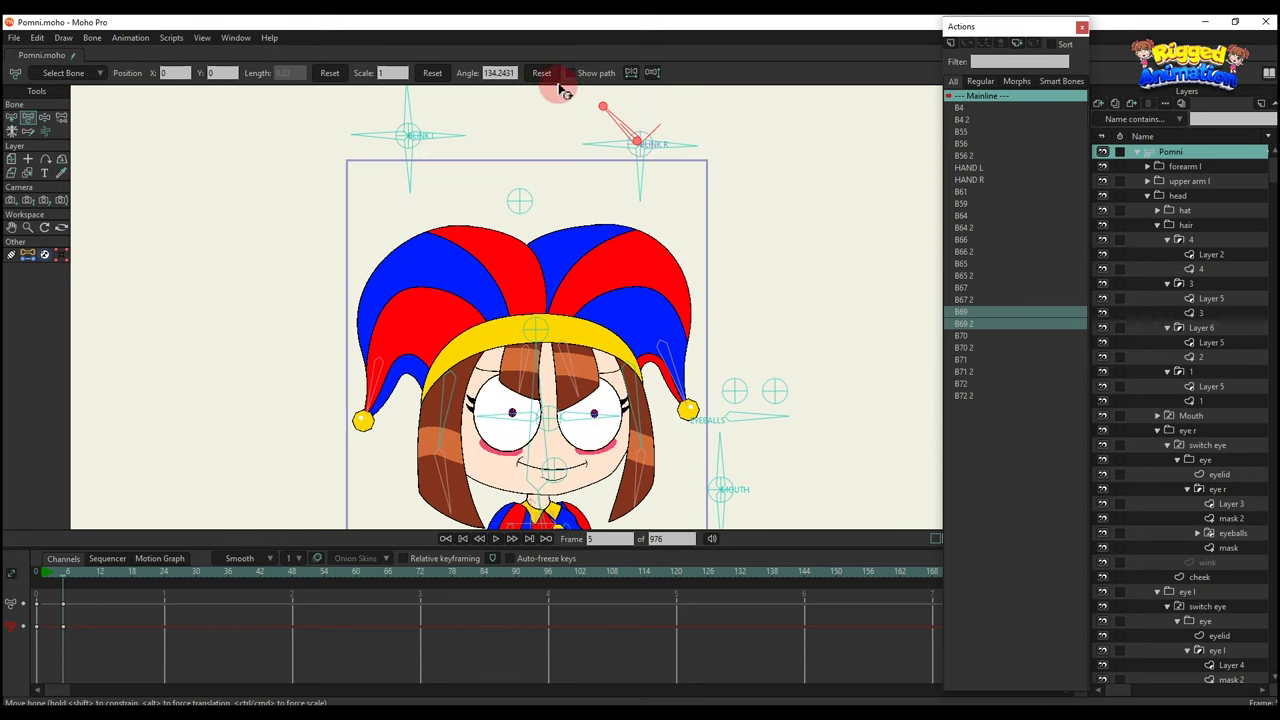
left_click_drag(563, 91, 665, 150)
left_click_drag(568, 165, 700, 200)
left_click(541, 80)
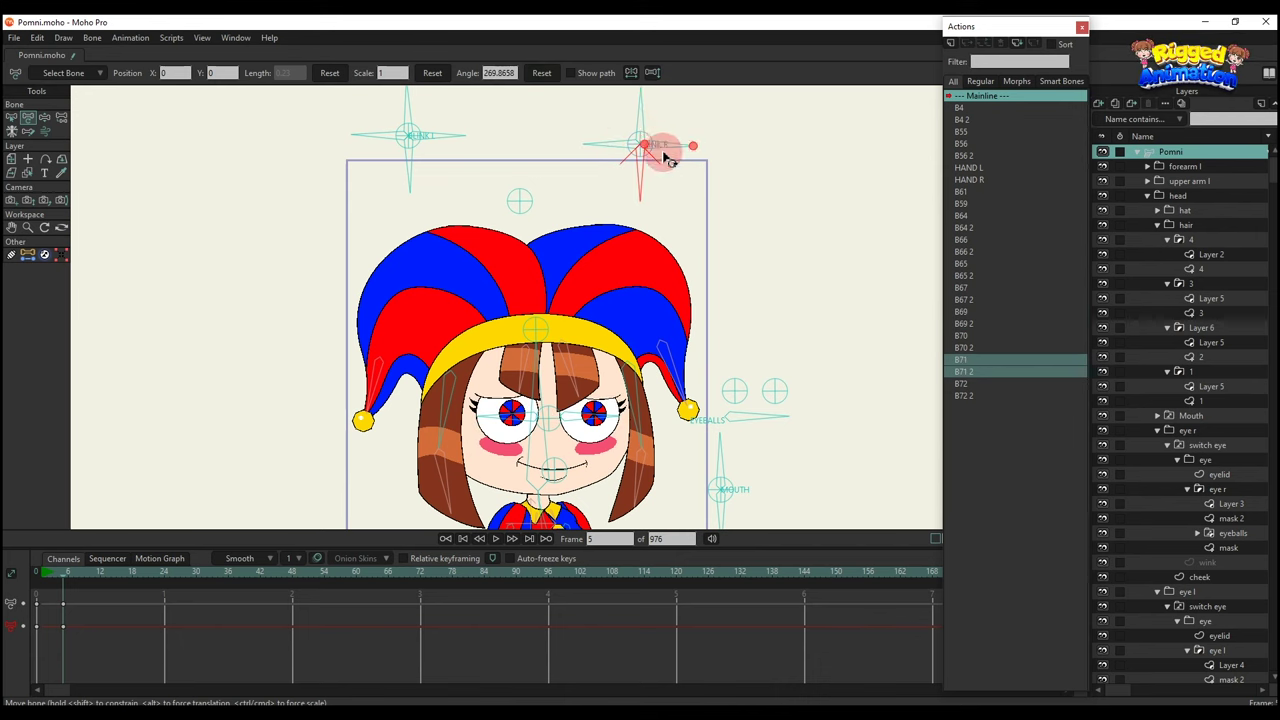
Rotate the upper bones of the right and left blink dials to test the wink expressions.
left_click_drag(668, 160, 520, 140)
left_click_drag(405, 140, 382, 75)
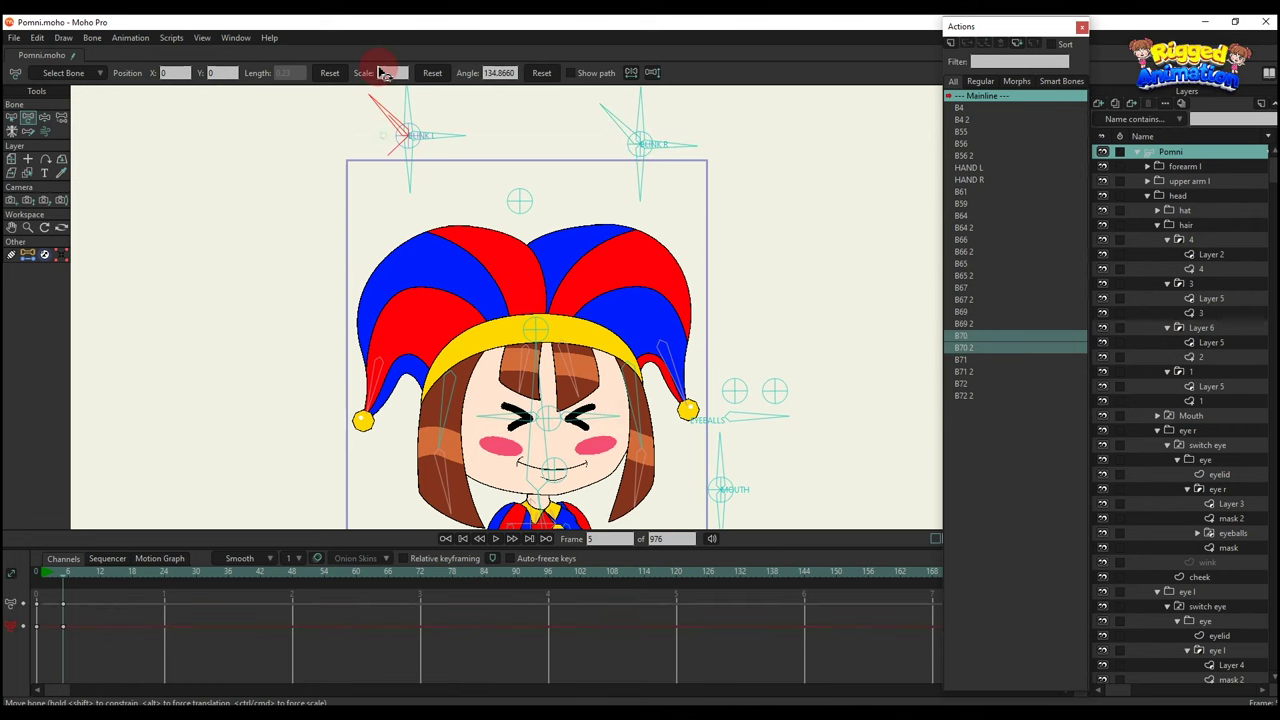
Draw a new upright bone beside Pomni above the HAND L dial and set its length to 0.23.
scroll(575, 412, "down", 2)
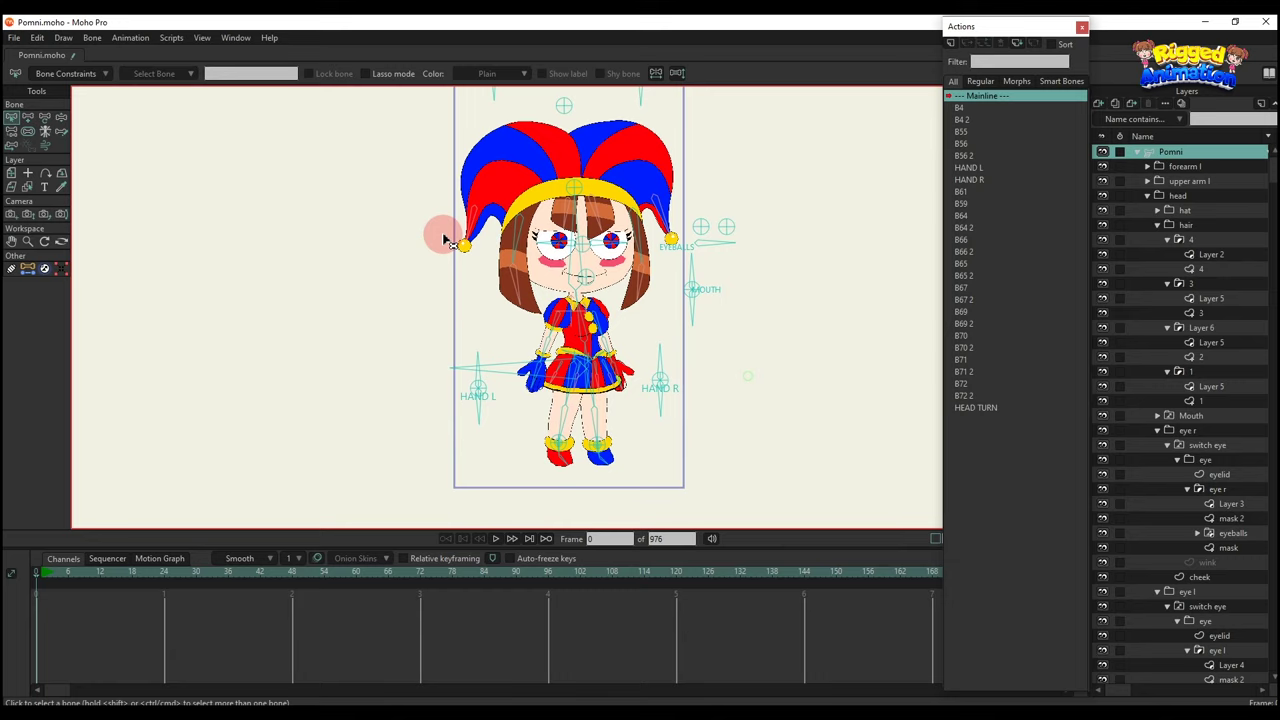
scroll(508, 300, "up", 3)
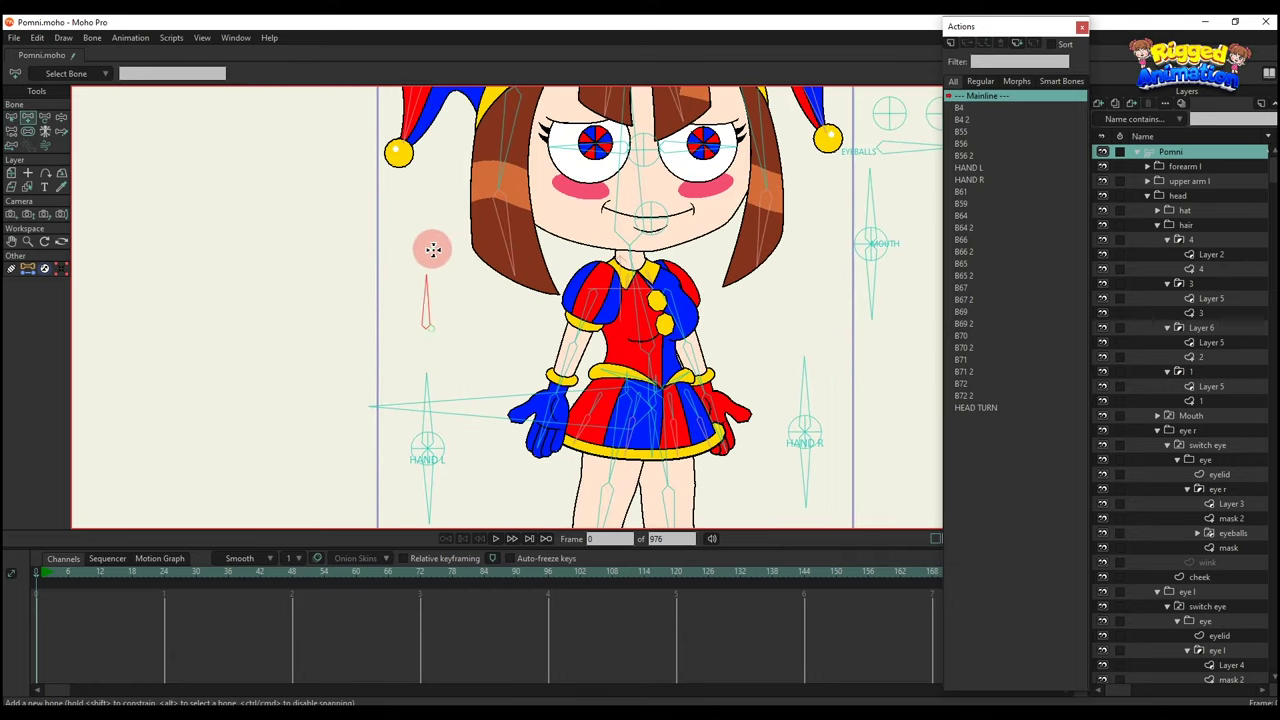
key("t")
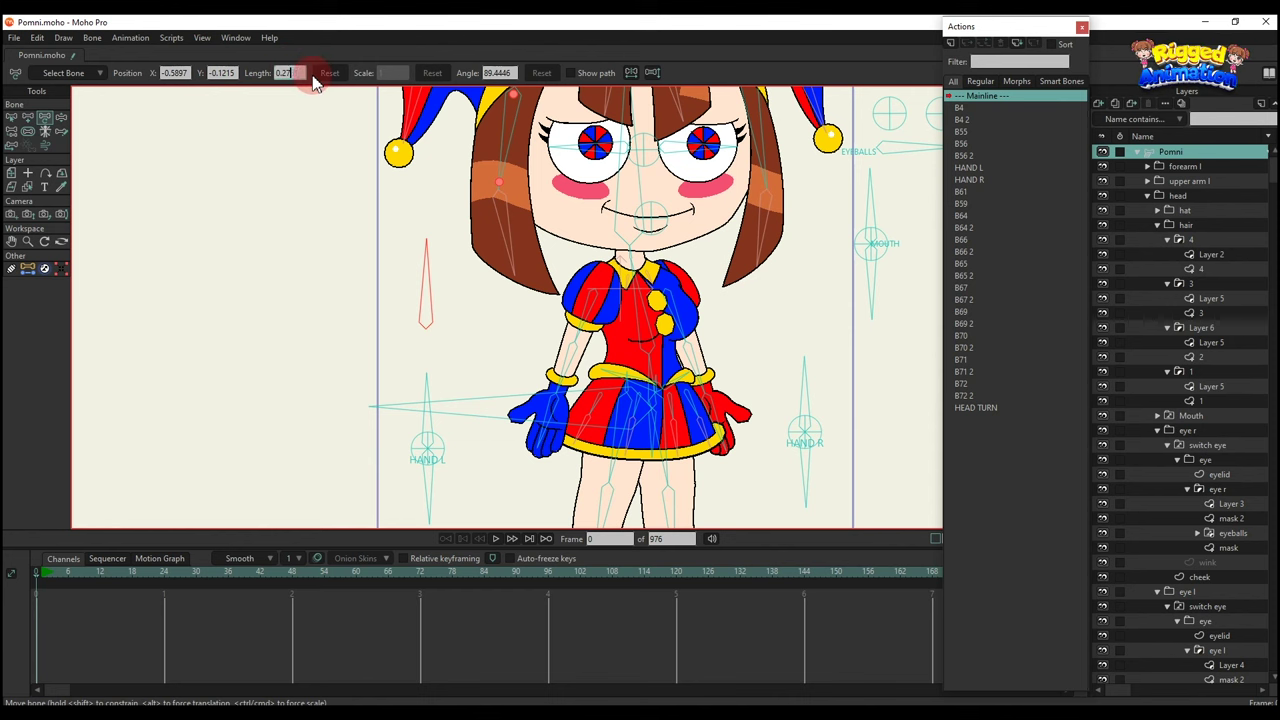
Rename the new bone above HAND L as SCALE BODY and show its label.
key("s")
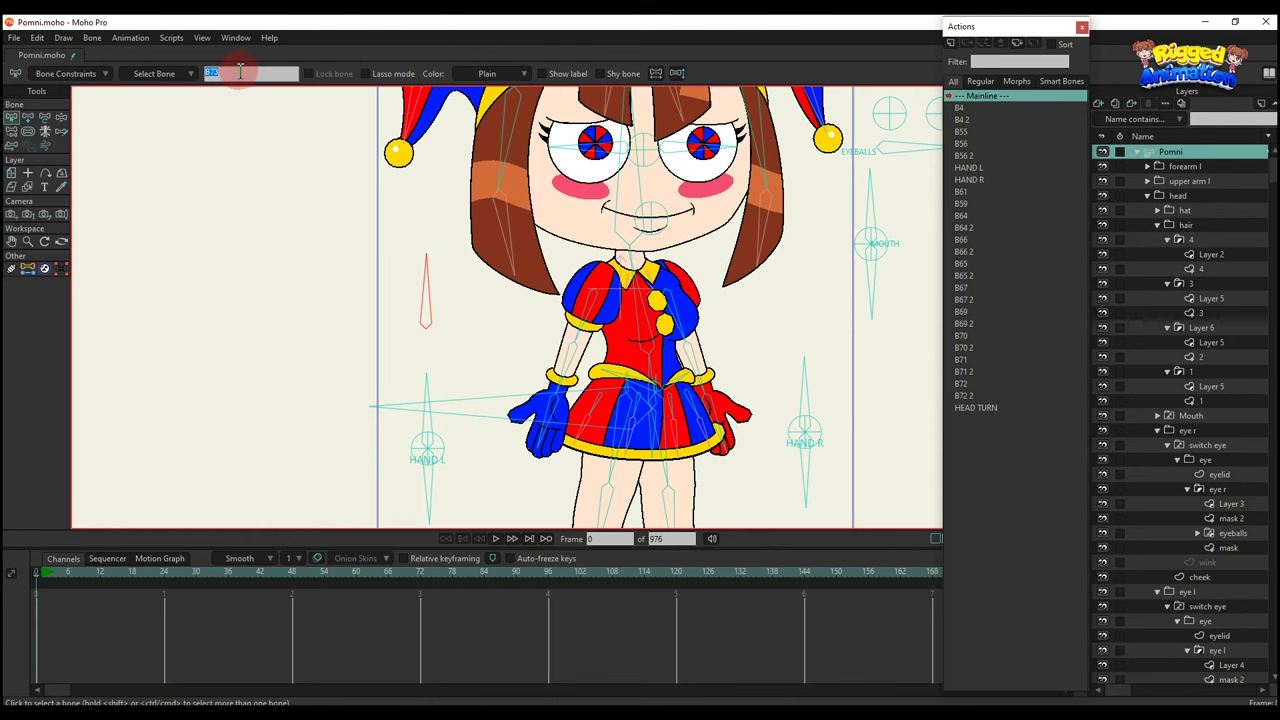
key("BackSpace")
scroll(443, 314, "down", 2)
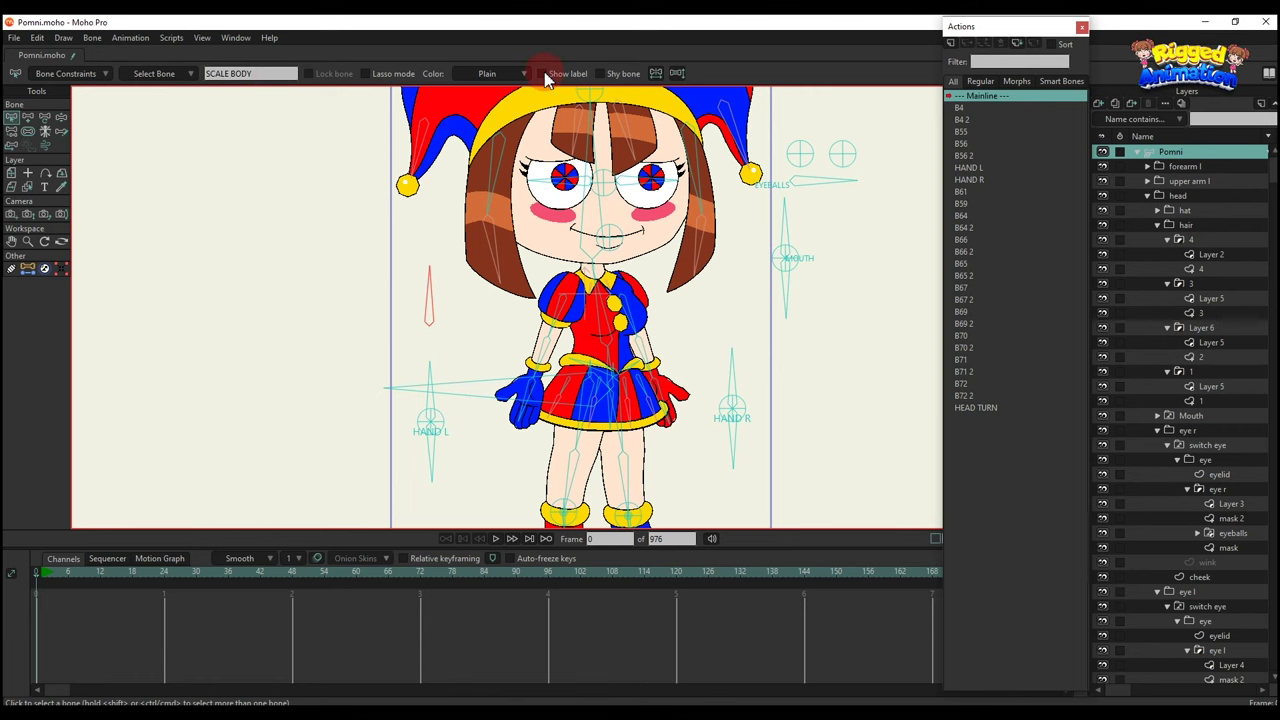
scroll(394, 437, "down", 2)
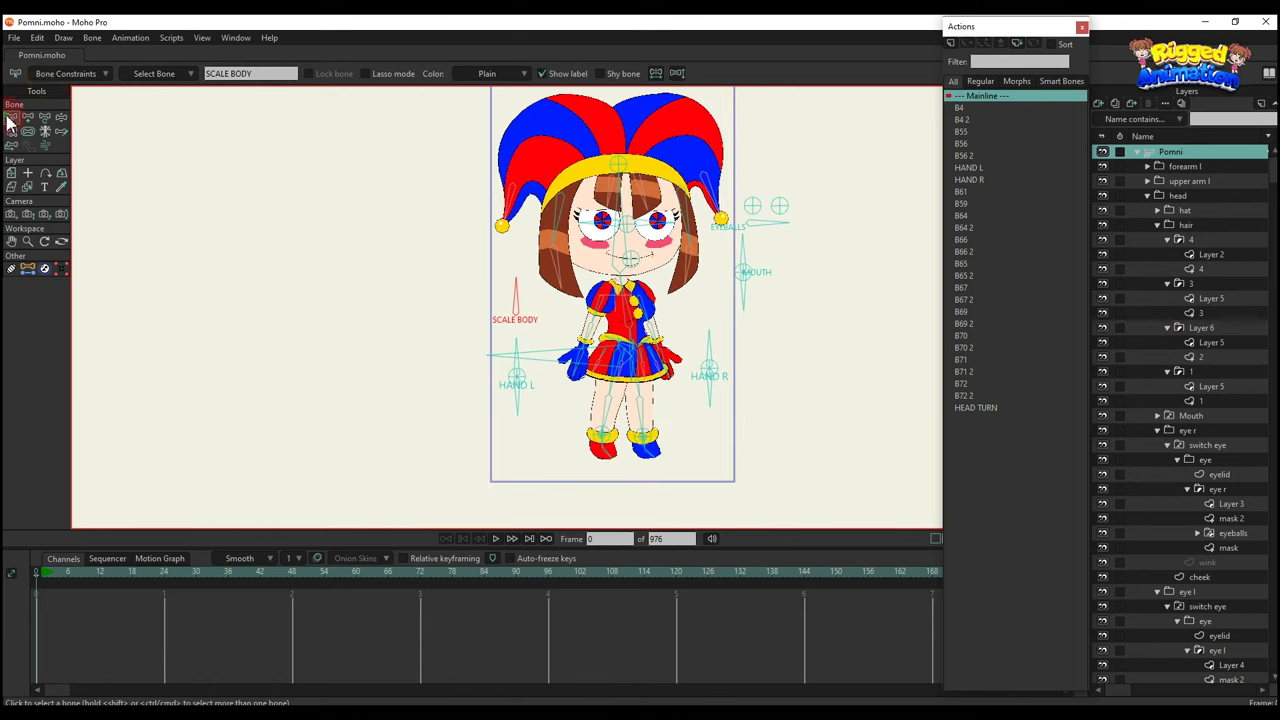
Constrain the SCALE BODY bone's angle to between -70 and 70 degrees and create its smart bone action.
left_click(62, 74)
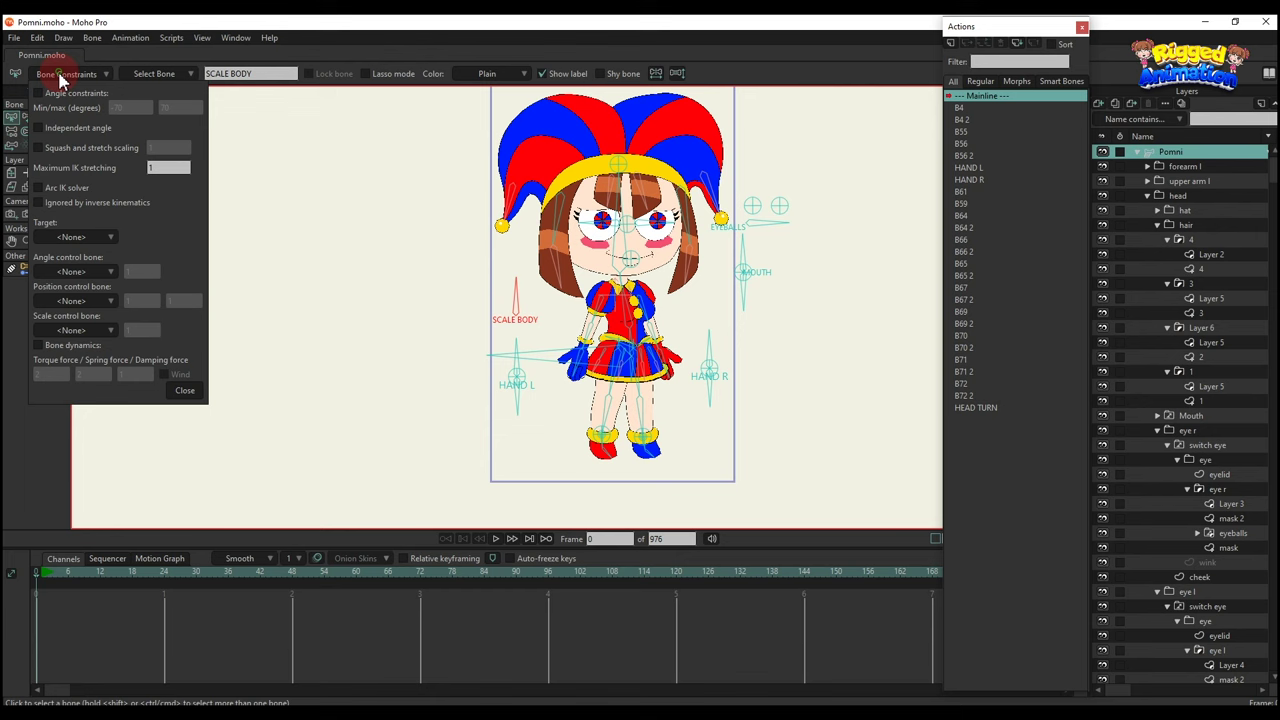
left_click(186, 392)
left_click(949, 52)
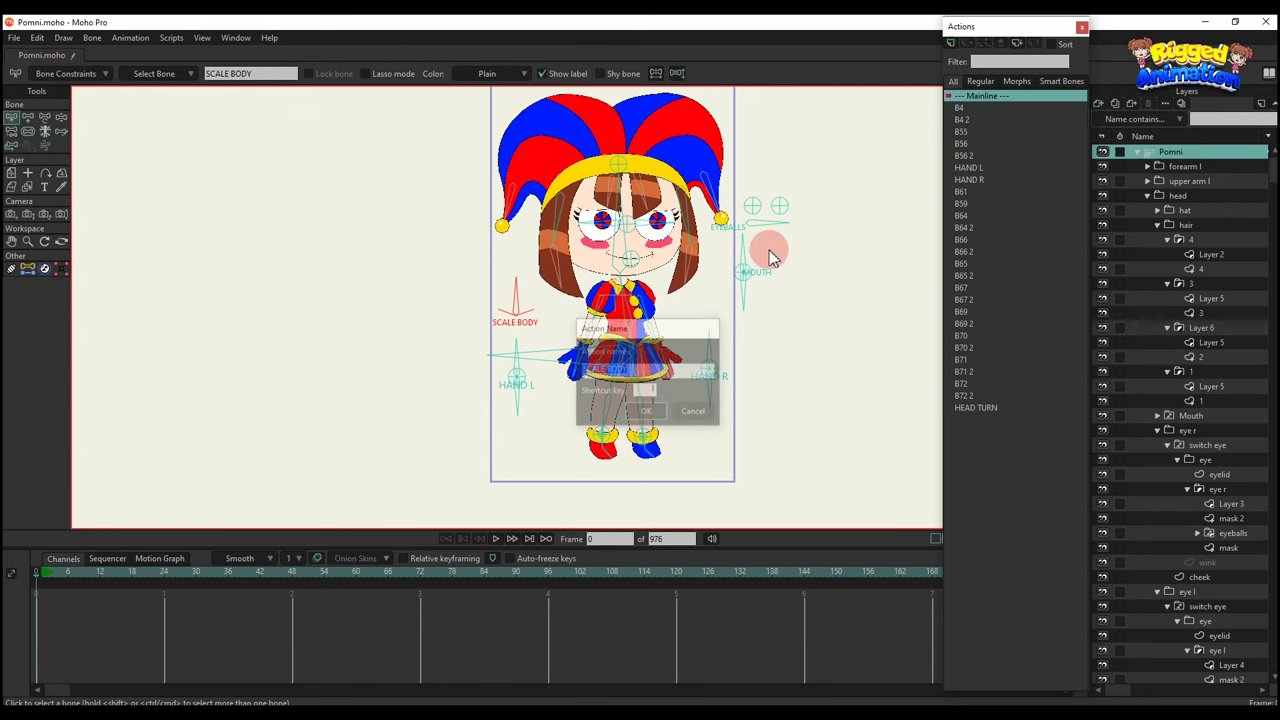
left_click(646, 414)
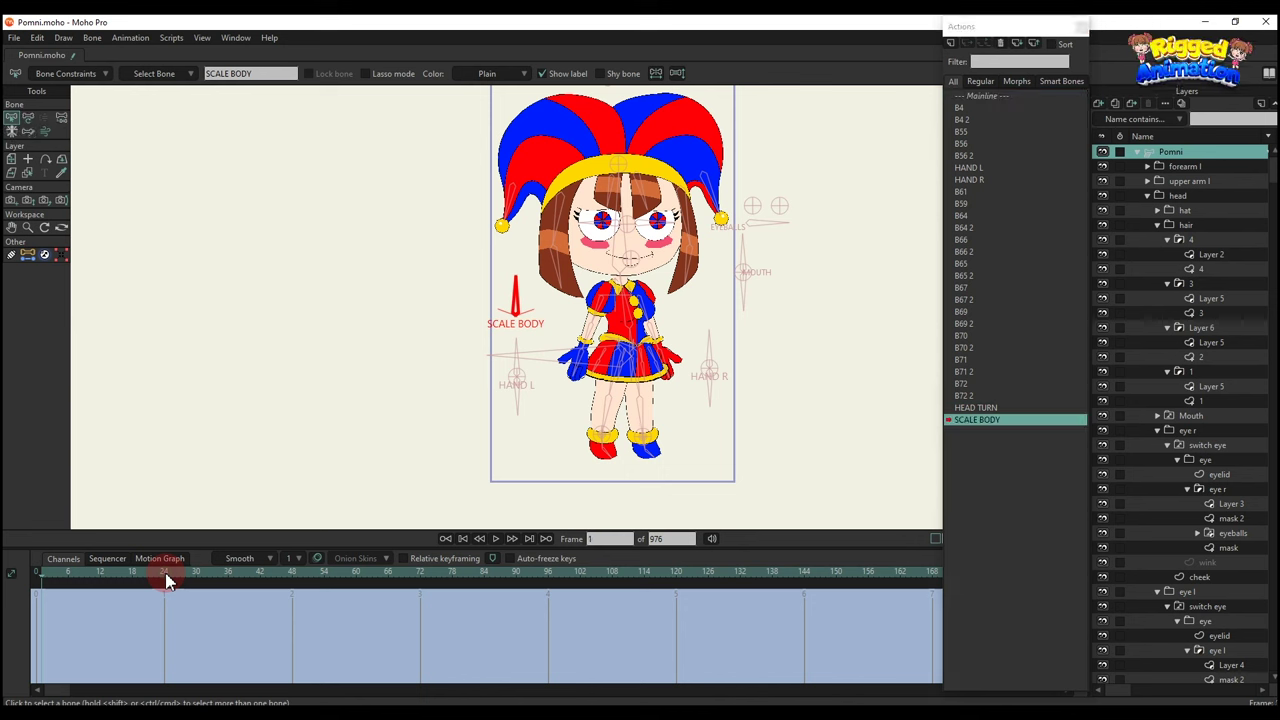
At frame 24 of the SCALE BODY action, rotate the SCALE BODY bone counterclockwise to its limit.
key("t")
scroll(523, 295, "up", 3)
left_click_drag(524, 293, 477, 358)
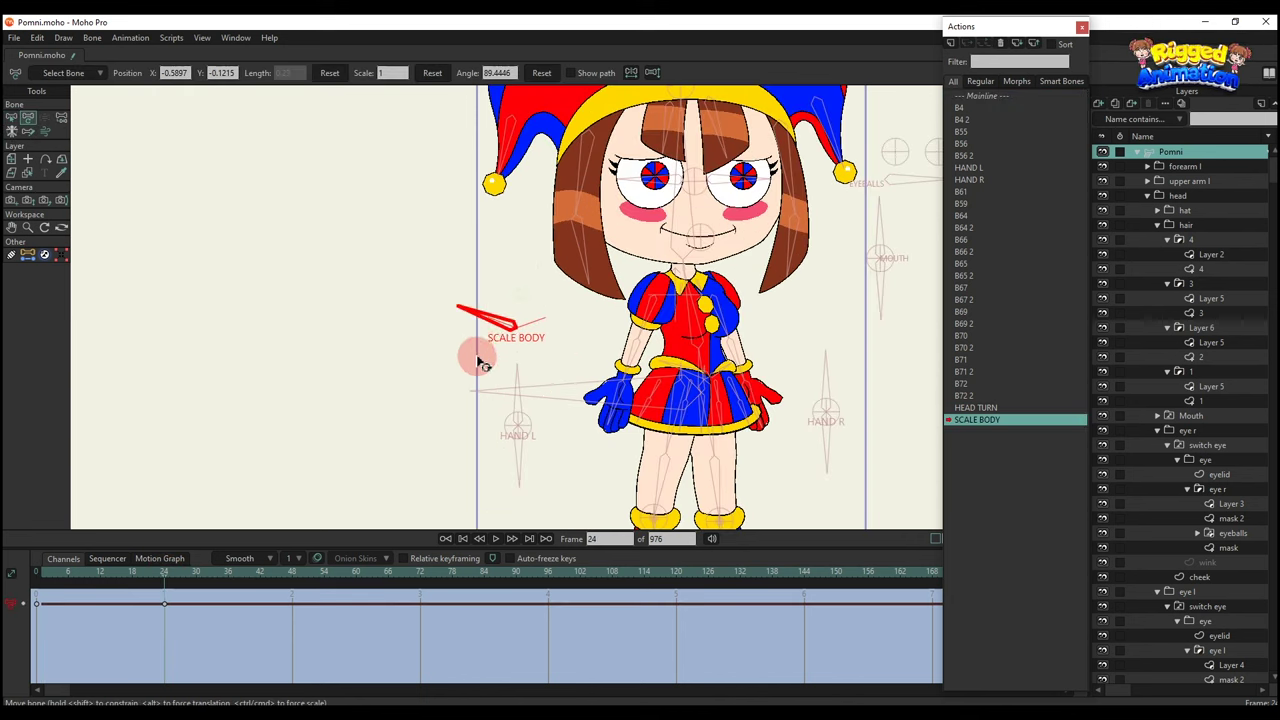
Set the torso bone B4's scale to 0.80 at frame 24 of the SCALE BODY action.
scroll(640, 354, "up", 1)
left_click_drag(690, 320, 620, 326)
left_click(640, 328)
left_click_drag(392, 73, 362, 68)
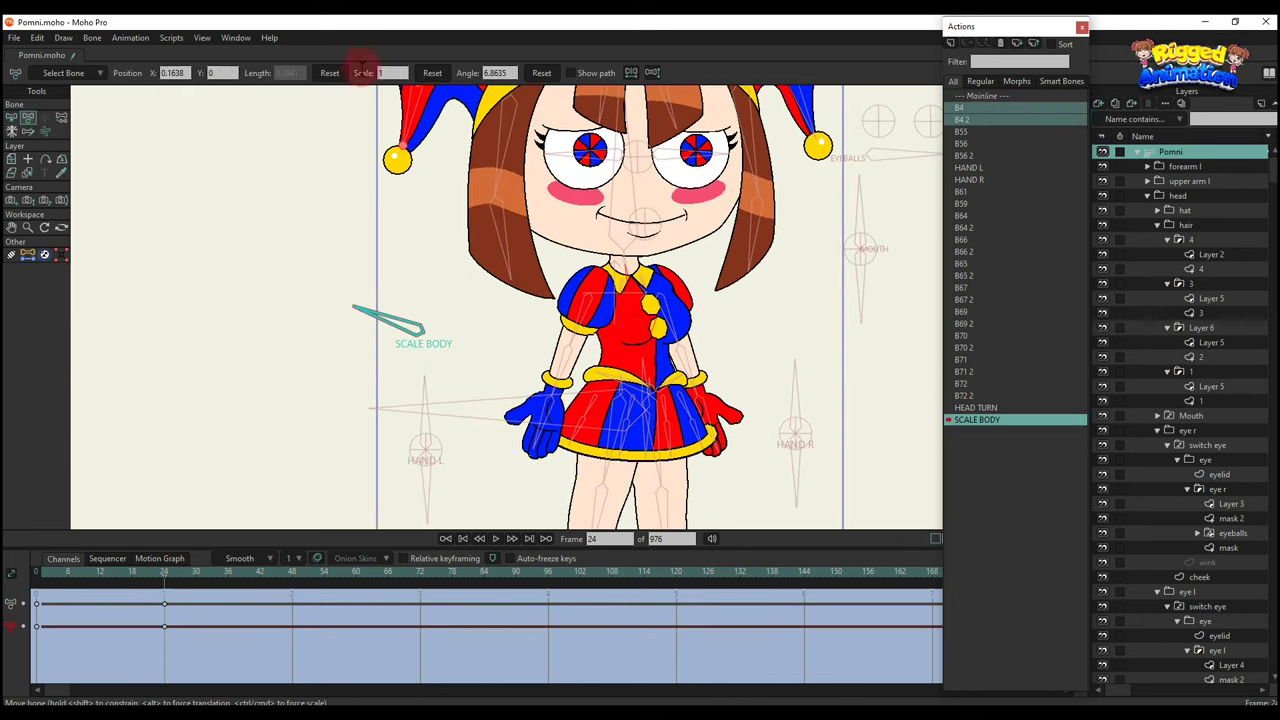
type("1.8")
key("Return")
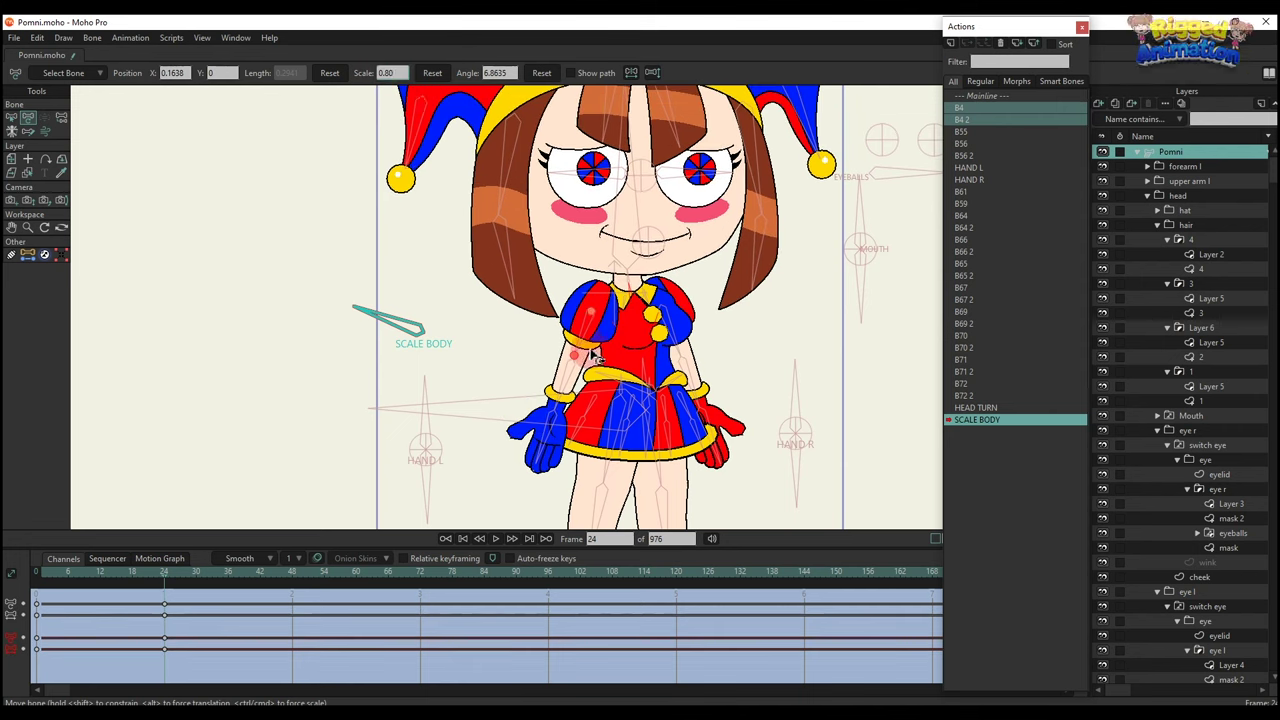
scroll(596, 357, "down", 3)
left_click(918, 238)
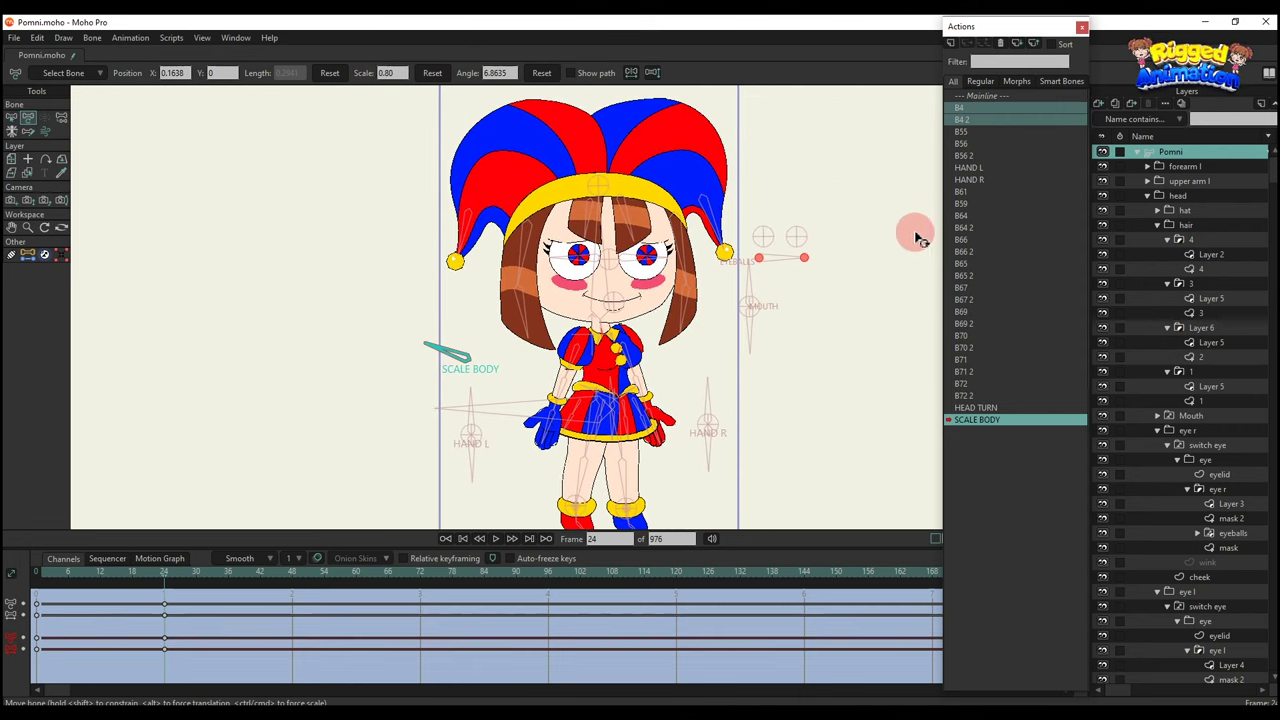
Return to the mainline and create a second smart bone action, SCALE BODY 2, for the SCALE BODY bone.
left_click(981, 97)
left_click(977, 419)
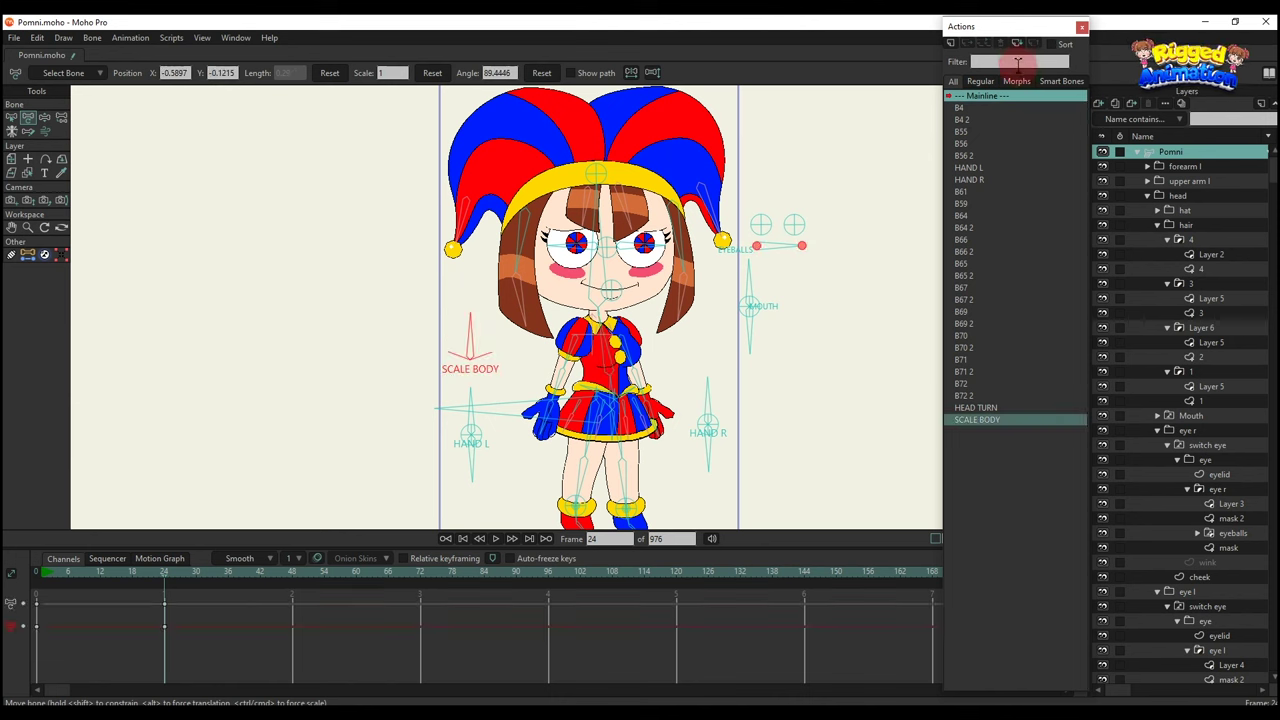
left_click(962, 46)
left_click(647, 417)
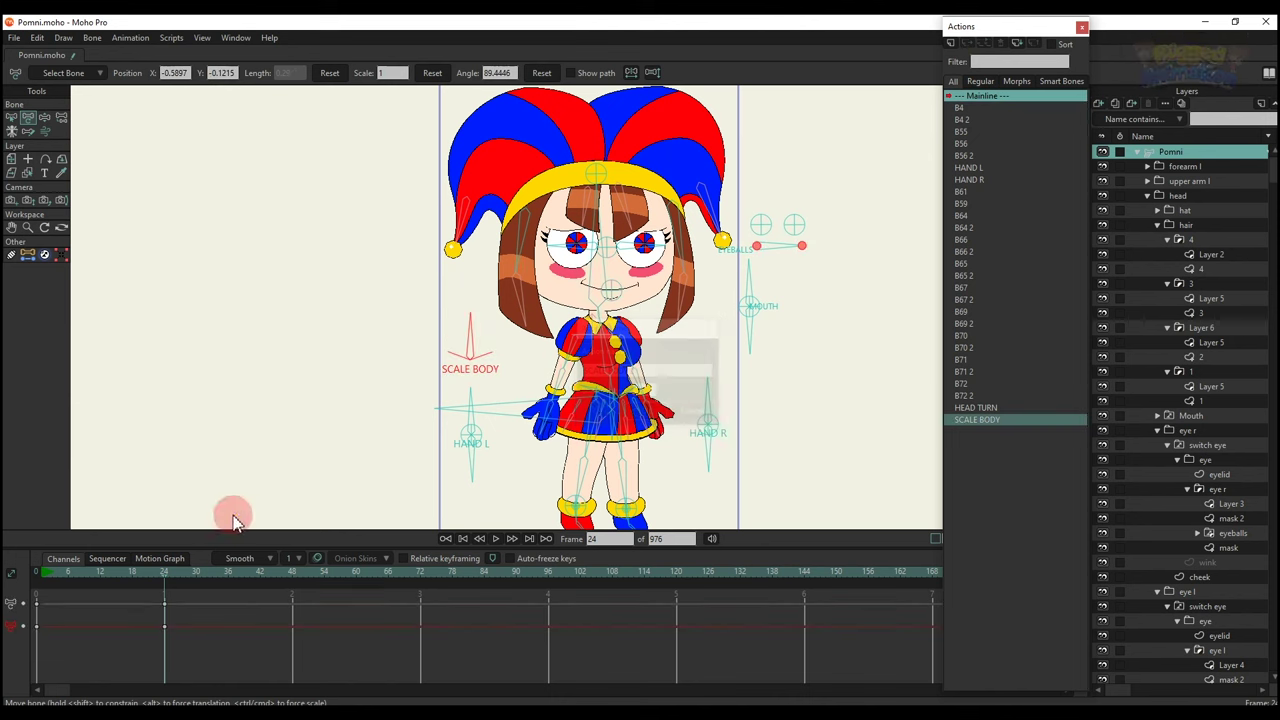
left_click(332, 451)
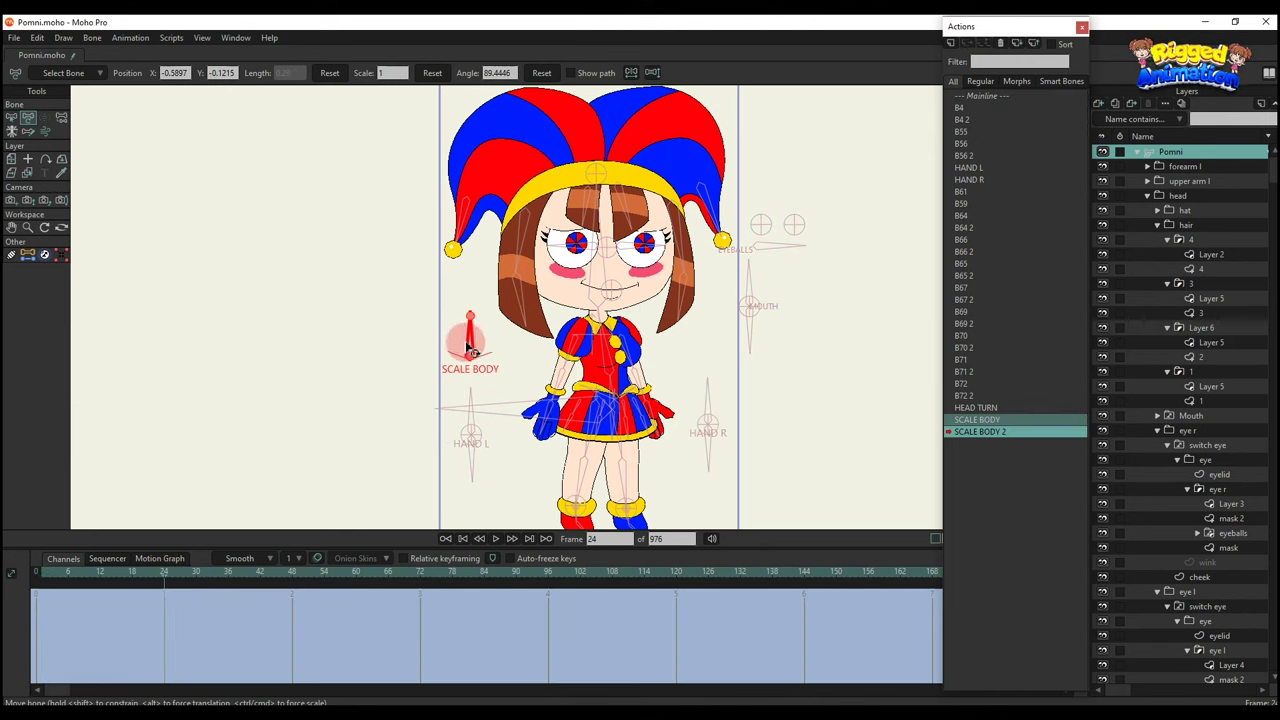
At frame 24, rotate the SCALE BODY bone clockwise to its limit and set bone B4's scale to 1.20.
left_click_drag(470, 347, 543, 410)
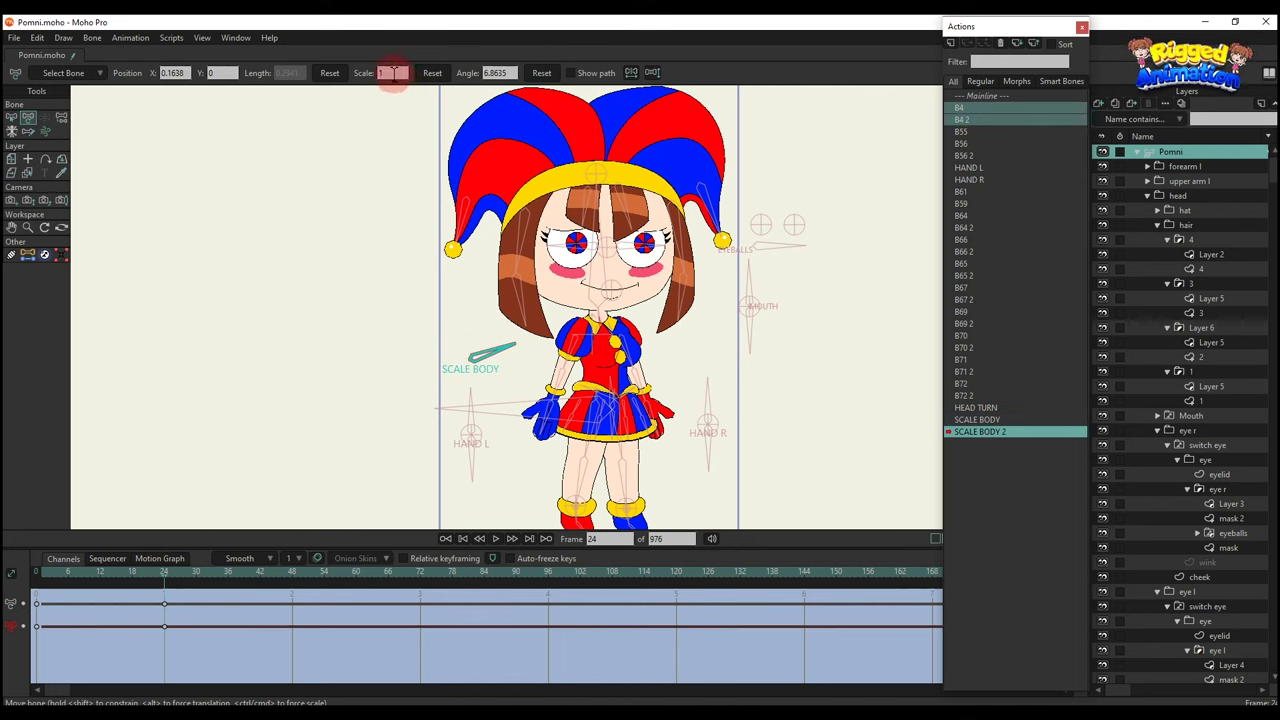
type("1.2")
key("Return")
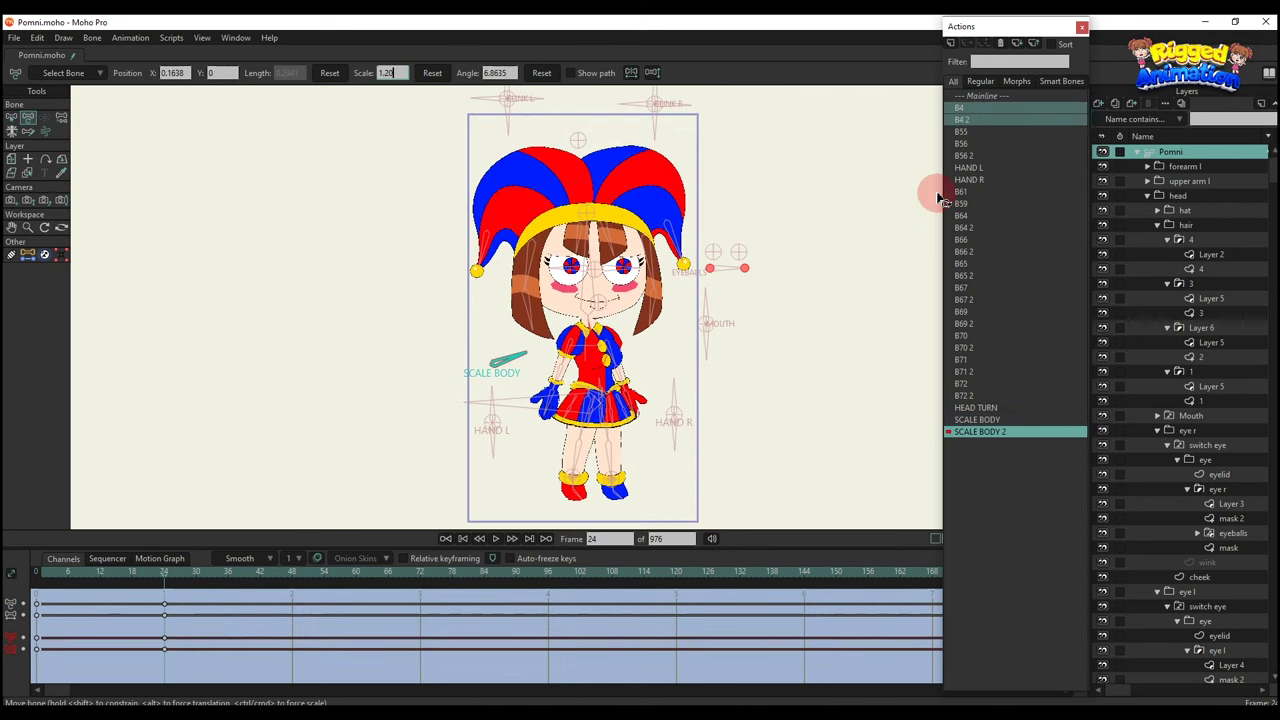
Return to the mainline, rotate the SCALE BODY bone to test the body scaling, and go back to frame 0.
left_click(992, 106)
left_click(991, 96)
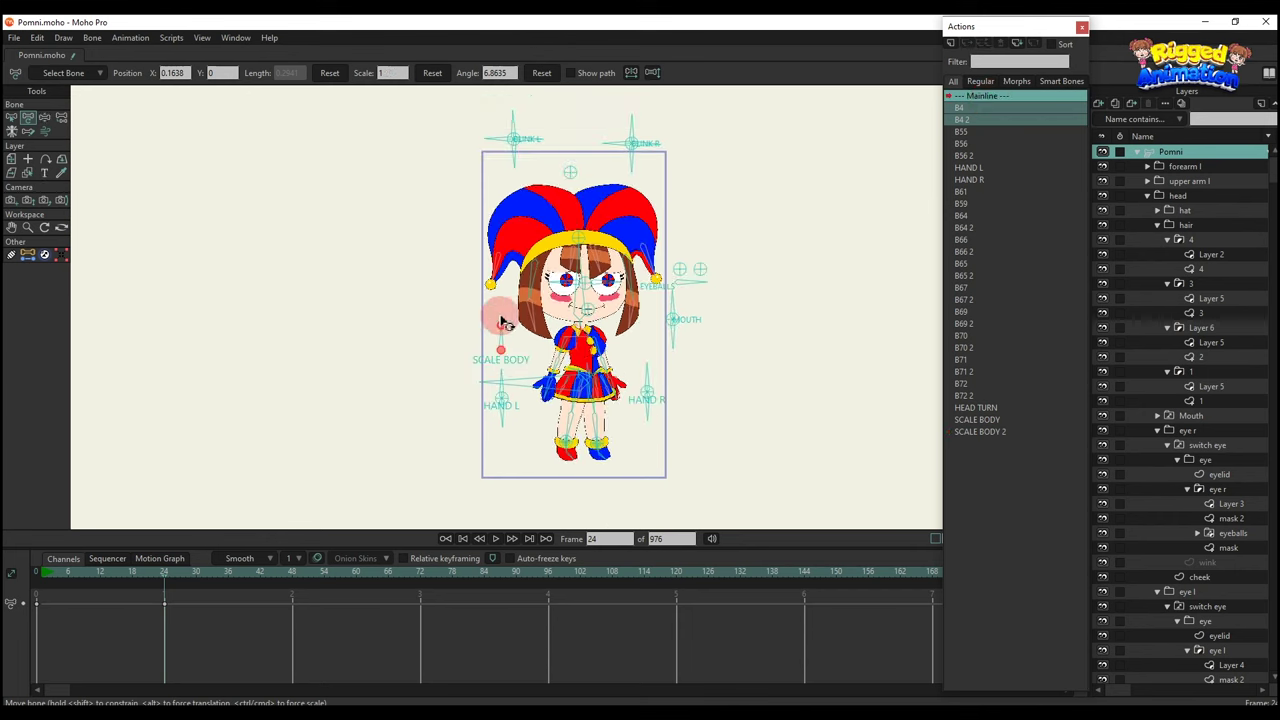
left_click_drag(493, 362, 466, 340)
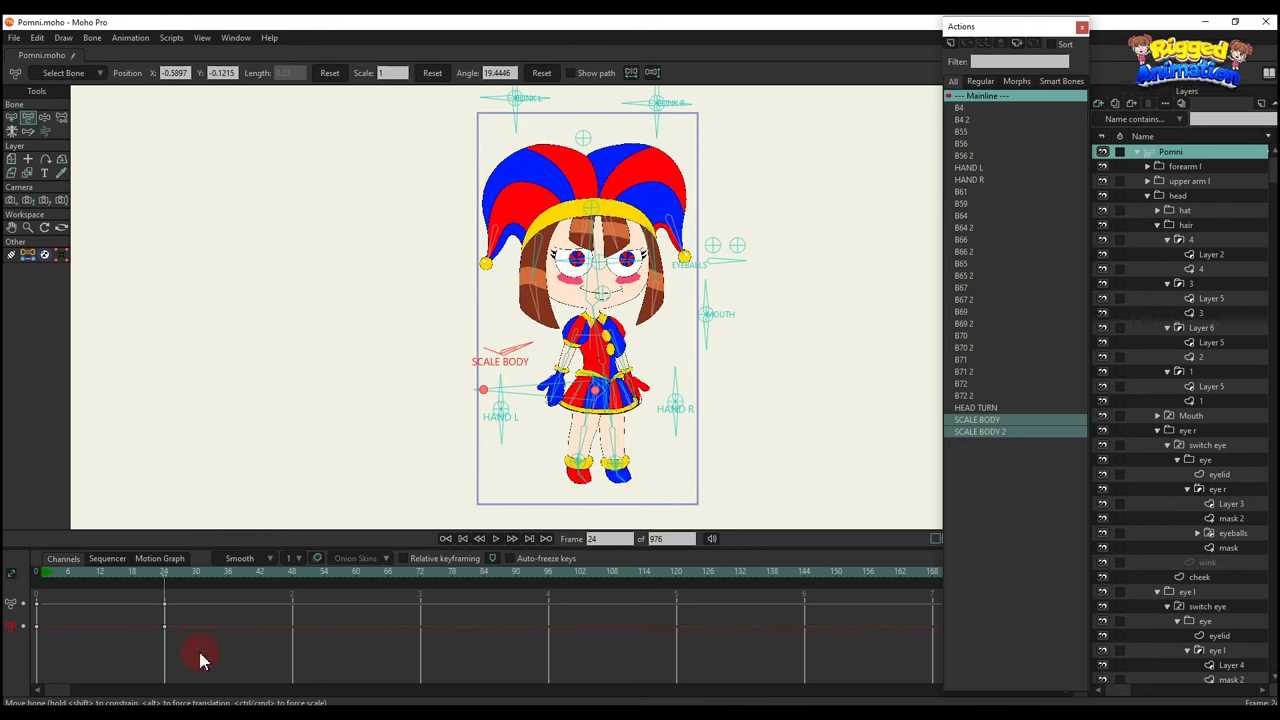
left_click(47, 573)
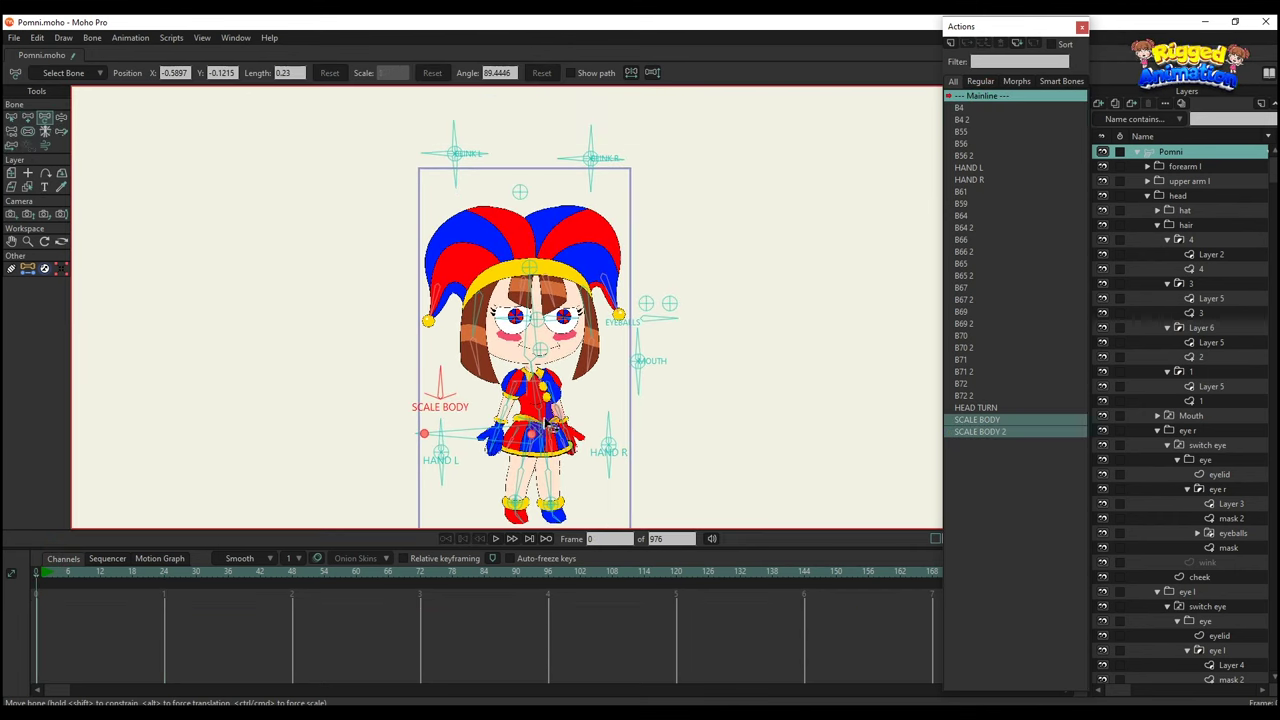
With no parent bone selected, draw a new upright bone above Pomni's hat between the two blink dials.
key("b")
left_click(683, 304)
left_click_drag(473, 193, 503, 287)
scroll(503, 287, "up", 3)
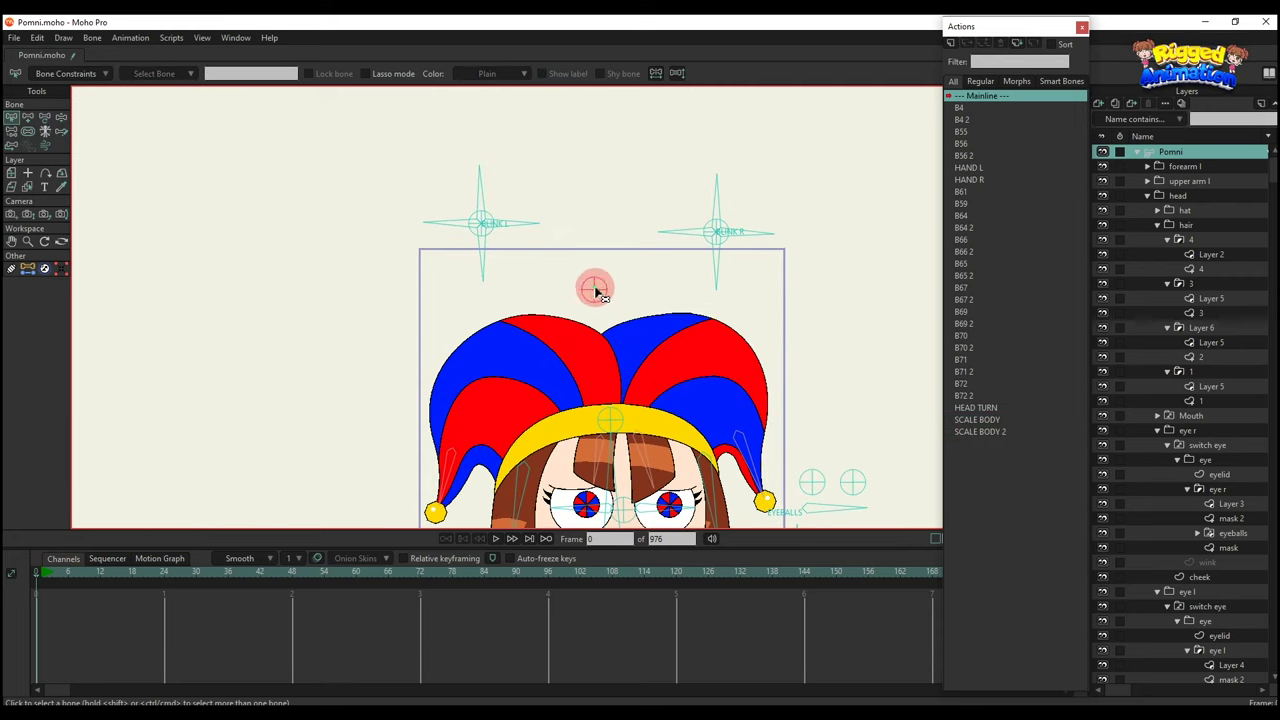
key("a")
left_click_drag(598, 220, 599, 153)
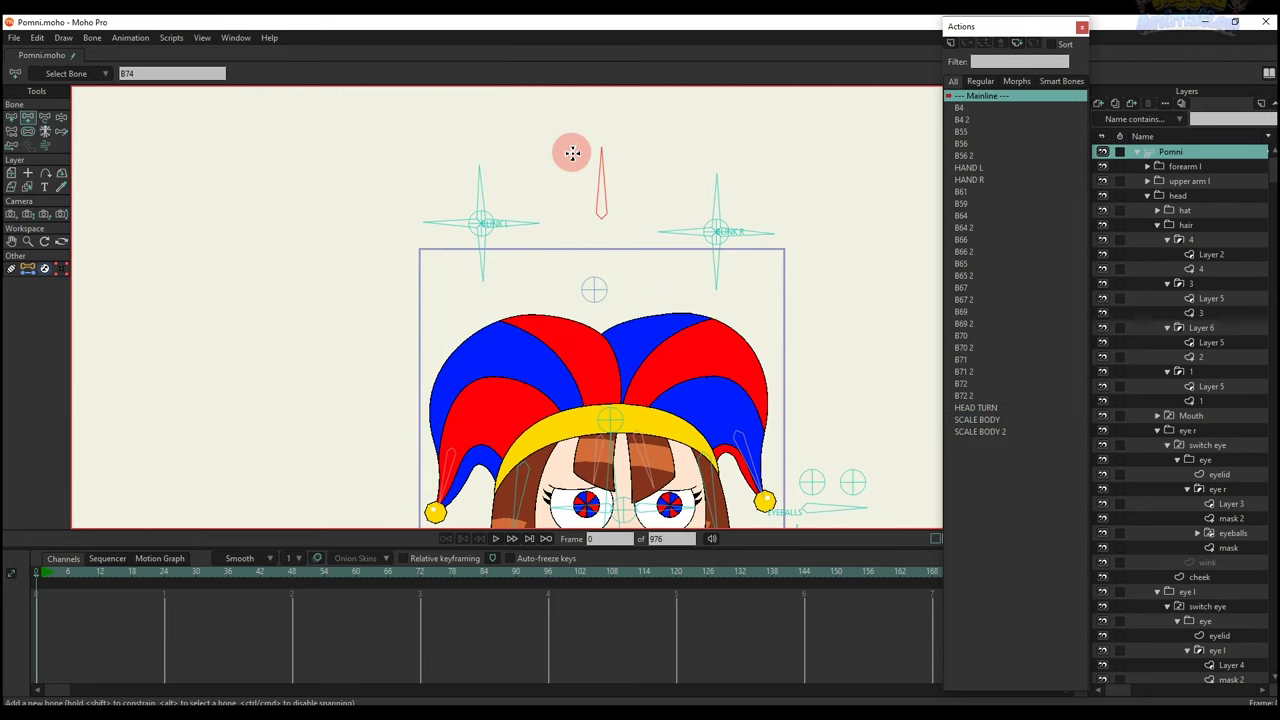
Rename the bone between the blink dials as HEAD TURN, show its label, and set its length to 0.23.
key("t")
key("s")
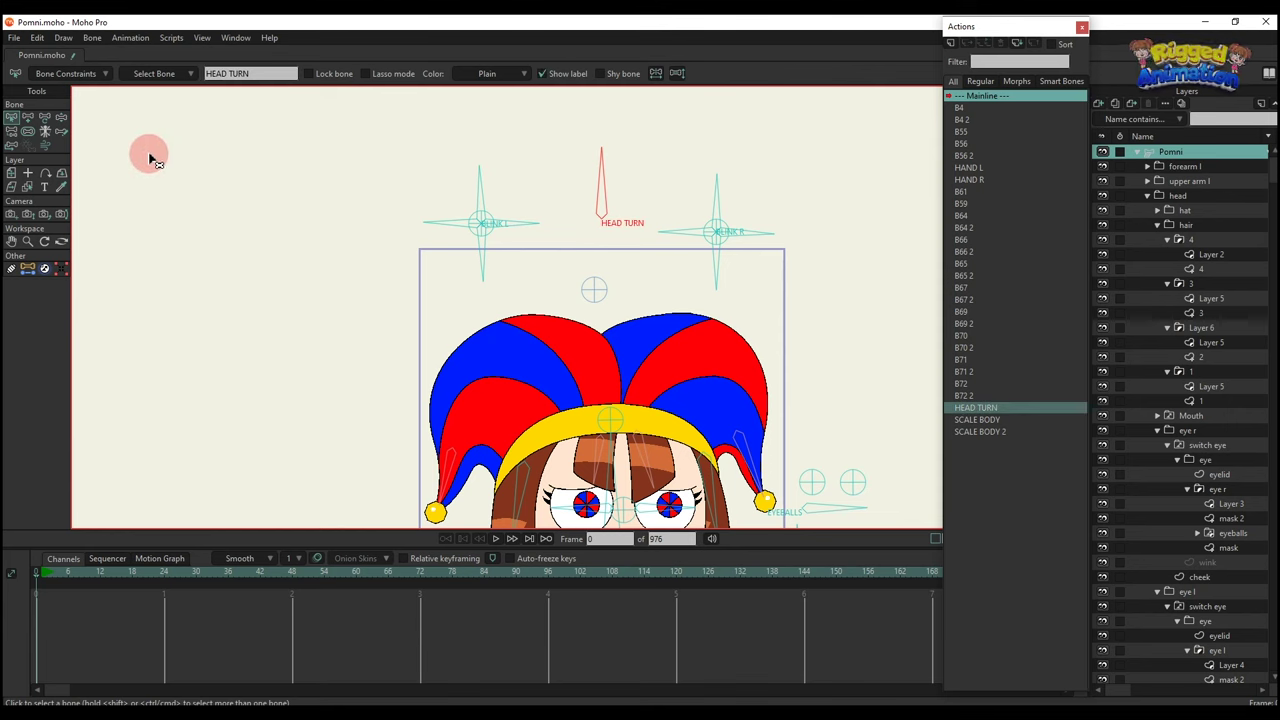
key("t")
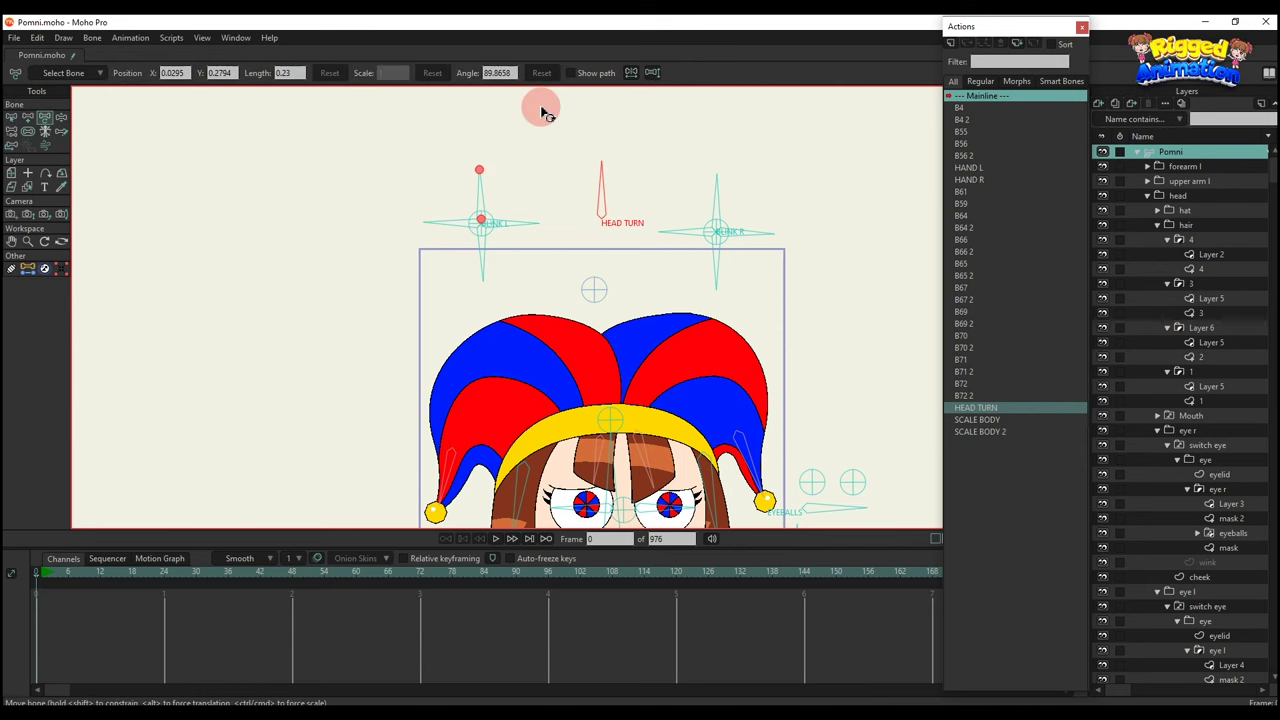
Enable angle constraints on the HEAD TURN bone with a minimum of 0 and a maximum of 70 degrees.
left_click(27, 118)
left_click(72, 74)
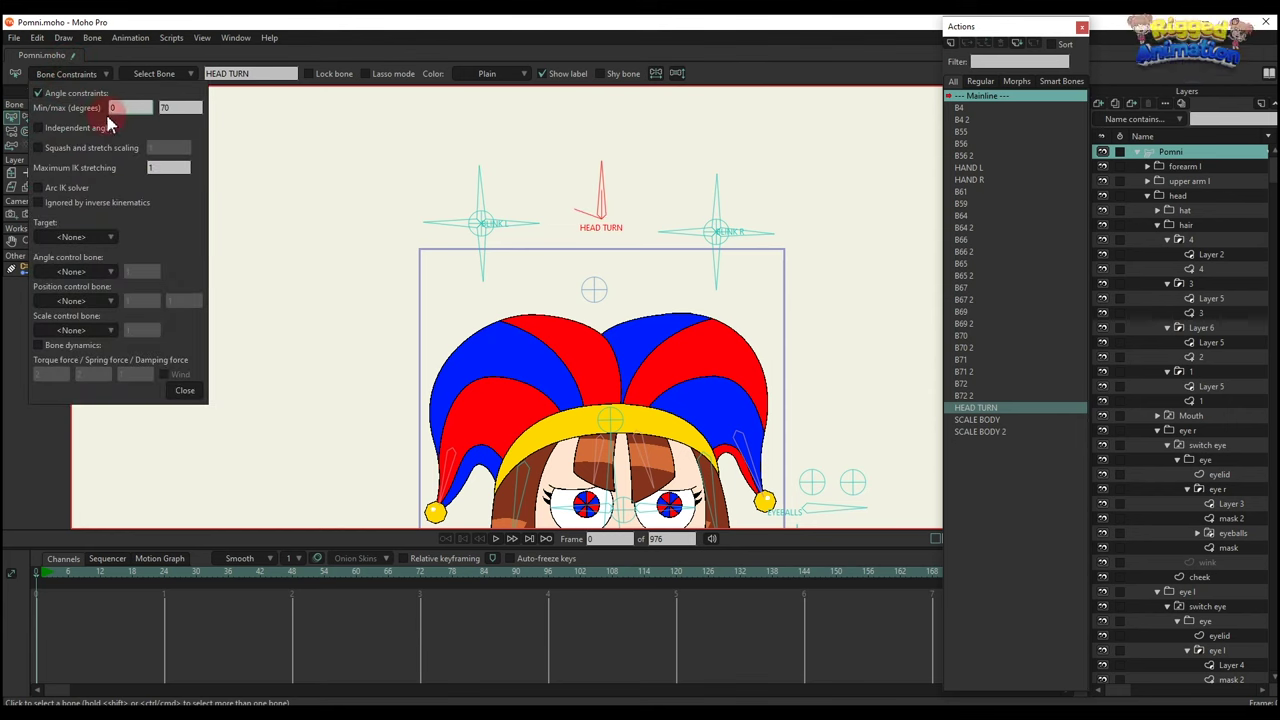
left_click(186, 390)
scroll(727, 322, "down", 1)
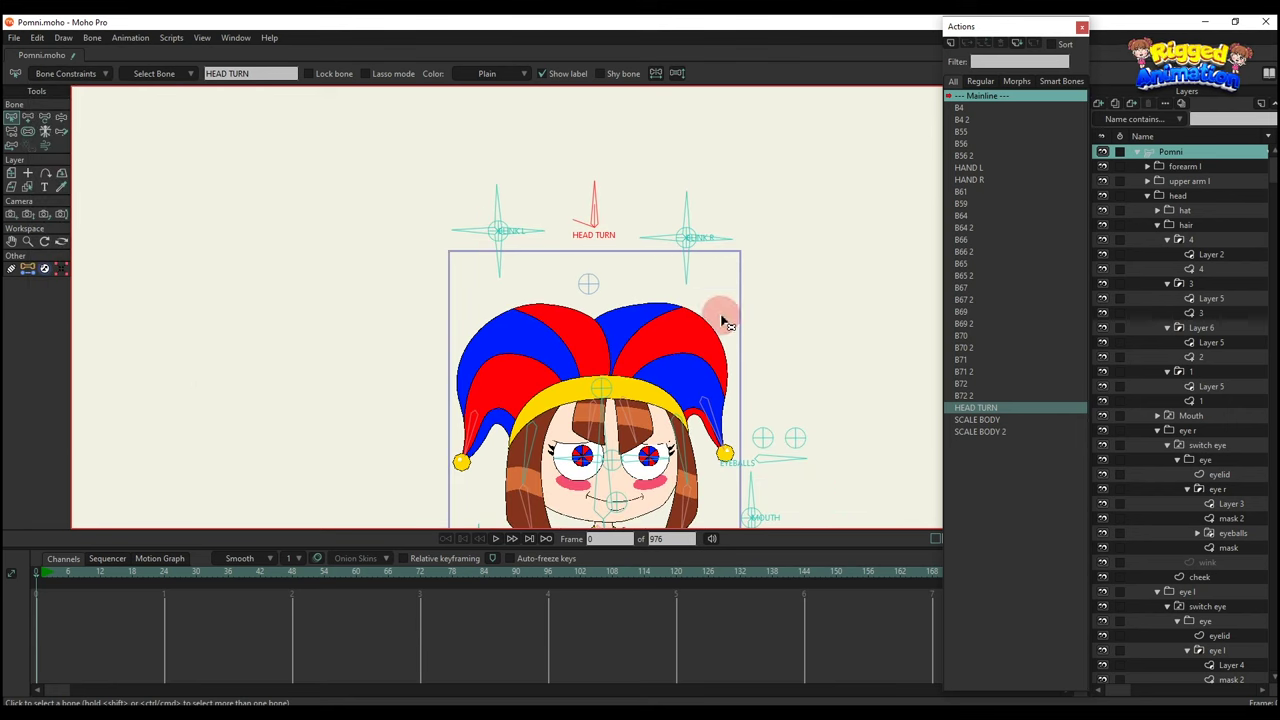
Open the existing HEAD TURN action and delete its keyframes.
double_click(997, 409)
left_click_drag(220, 630, 8, 522)
key("Delete")
At frame 24 of the HEAD TURN action, rotate the HEAD TURN bone counterclockwise to its limit.
left_click_drag(90, 585, 166, 585)
left_click_drag(633, 281, 652, 195)
key("t")
left_click_drag(614, 116, 570, 150)
Flip the head bone at frame 12 of the HEAD TURN action to mirror Pomni's head.
scroll(614, 393, "up", 1)
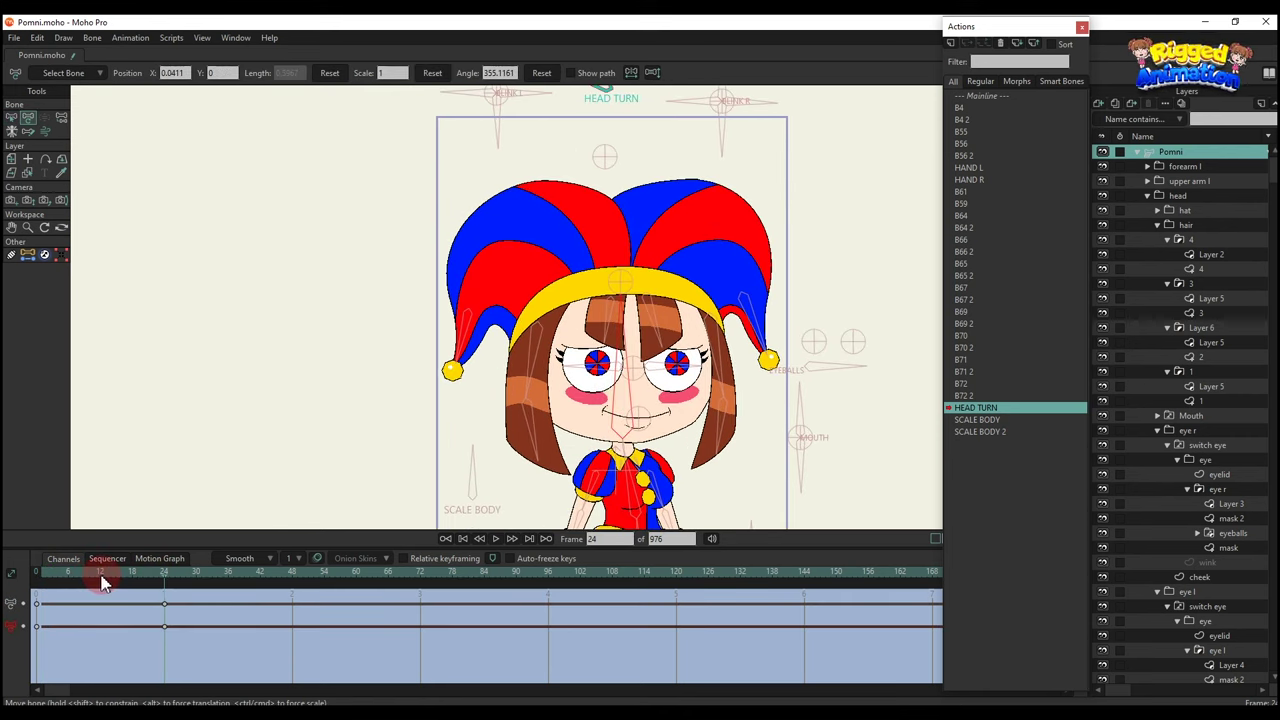
left_click(597, 87)
left_click(655, 73)
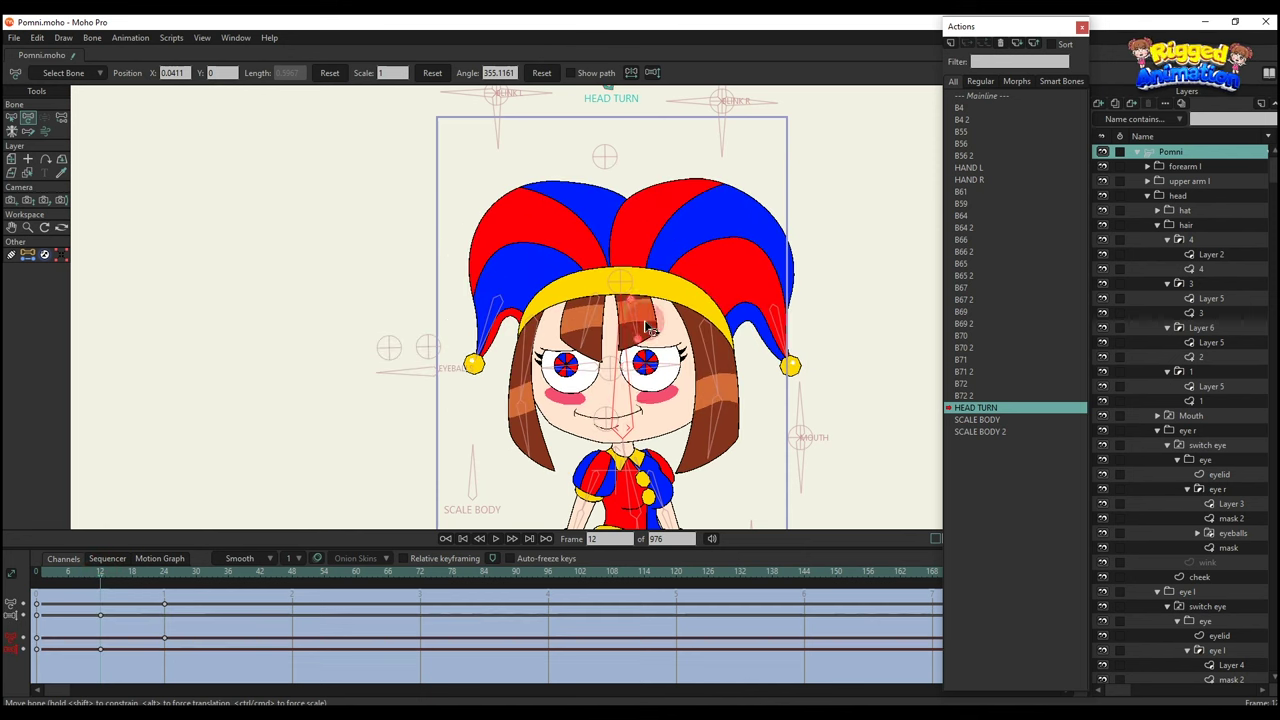
left_click_drag(627, 368, 605, 340)
scroll(605, 340, "down", 1)
scroll(373, 297, "down", 1)
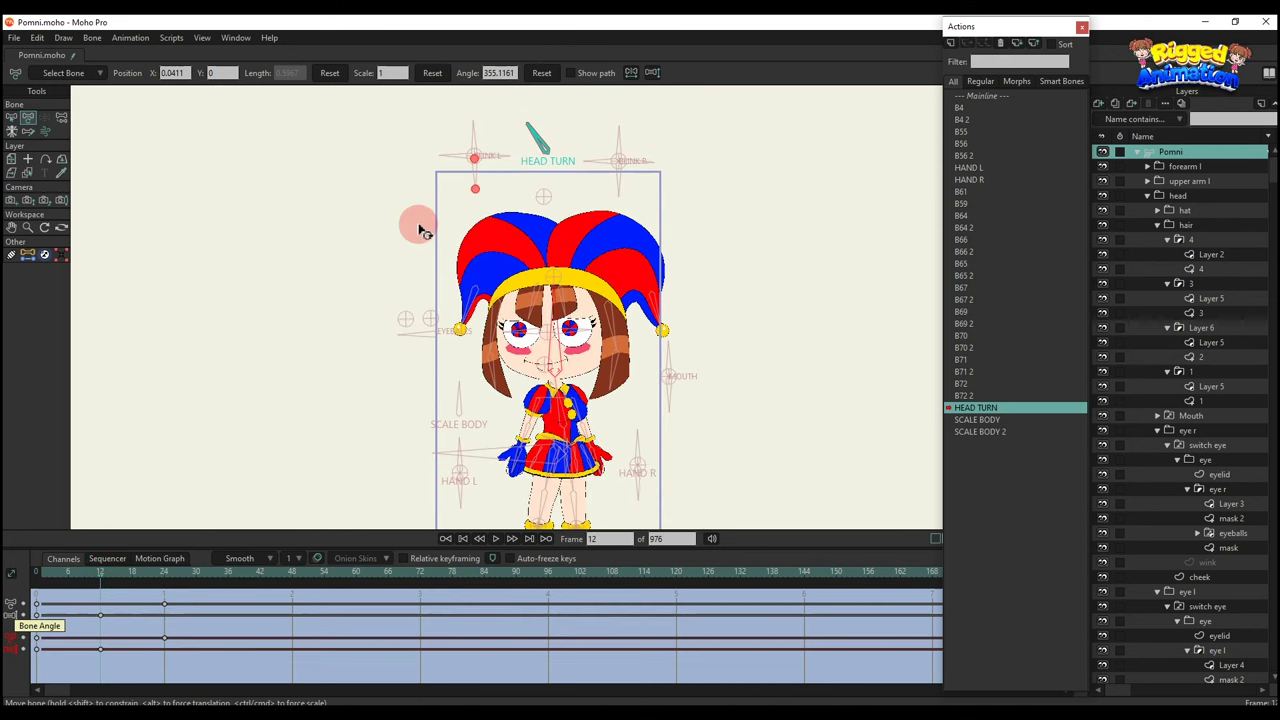
In the HEAD TURN action, key BLINK L at rest at frame 6, and rotate it at frame 12 to close the eyes.
scroll(484, 182, "up", 2)
left_click(70, 577)
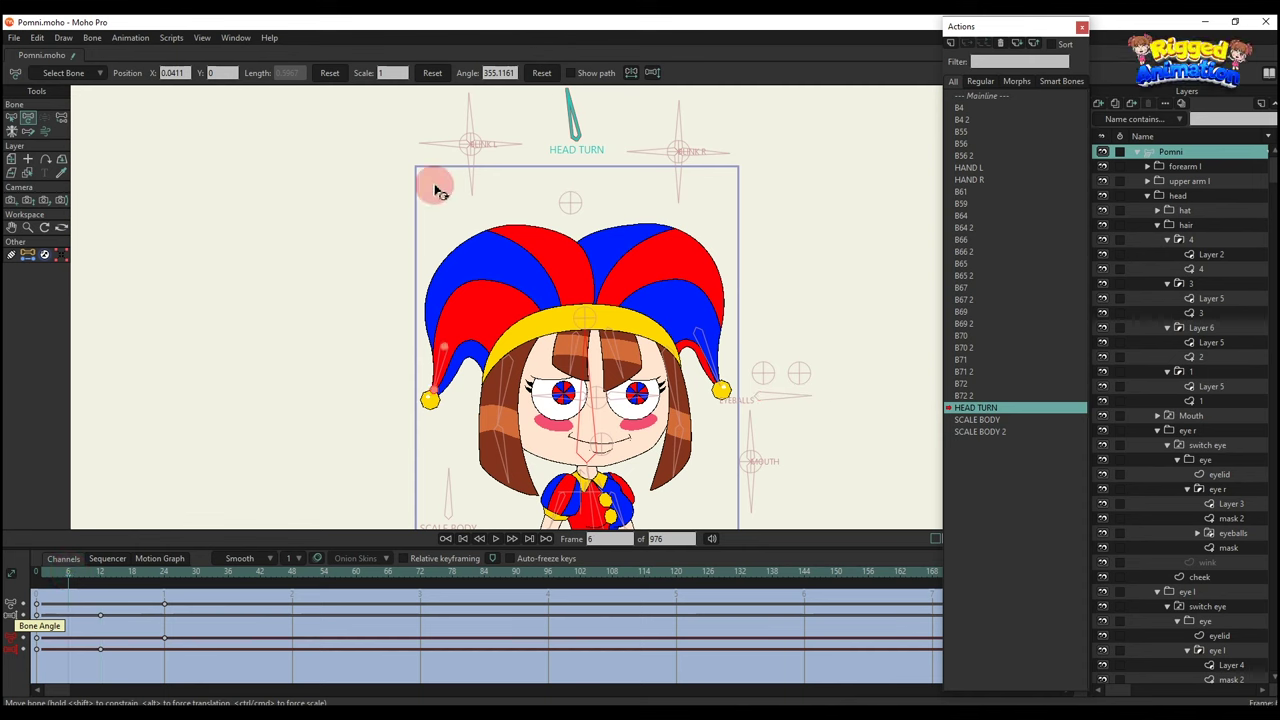
left_click(474, 160)
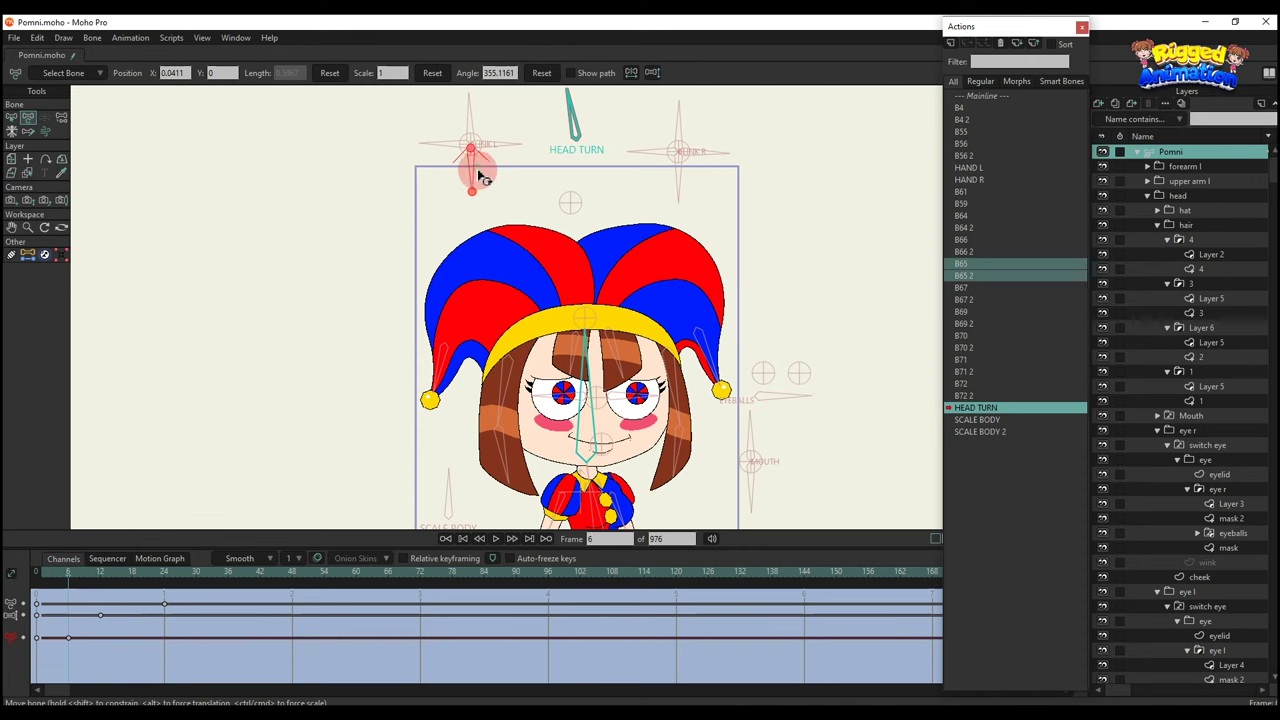
left_click(100, 576)
left_click_drag(471, 171, 412, 154)
left_click(146, 686)
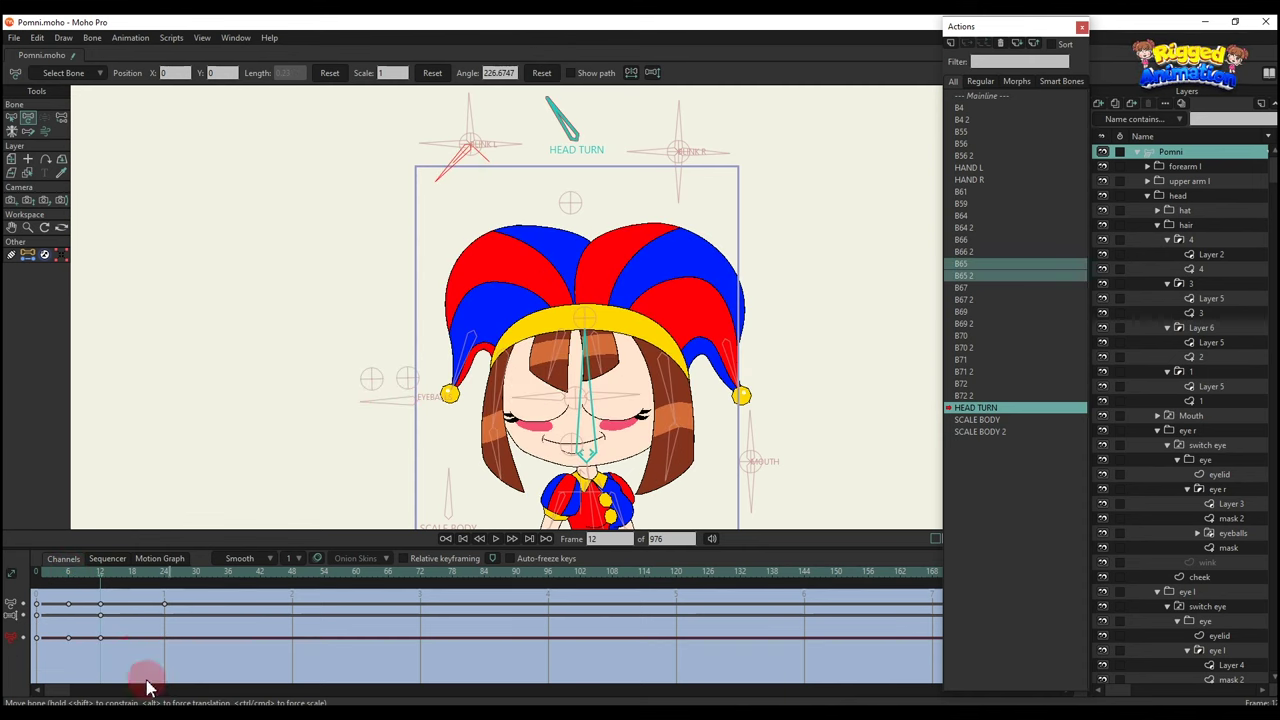
Reset the BLINK L bone's angle at frame 18 to reopen the eyes.
left_click(133, 578)
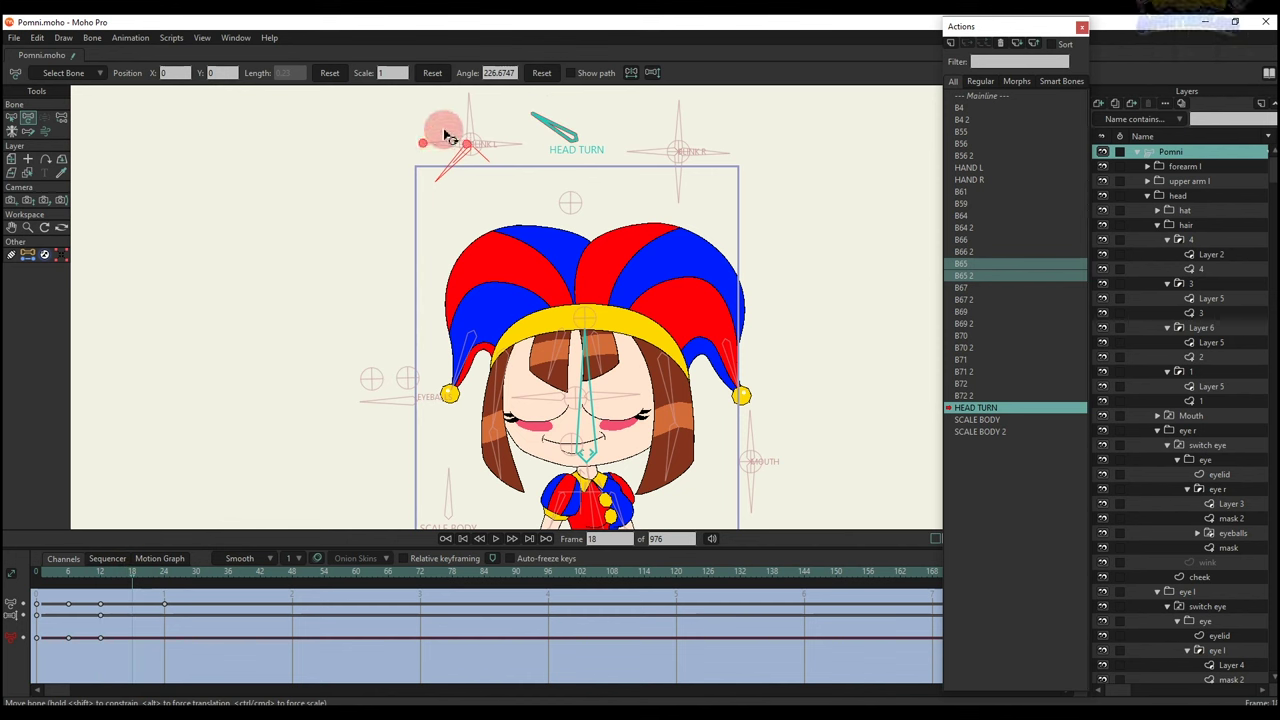
left_click(542, 74)
left_click(165, 577)
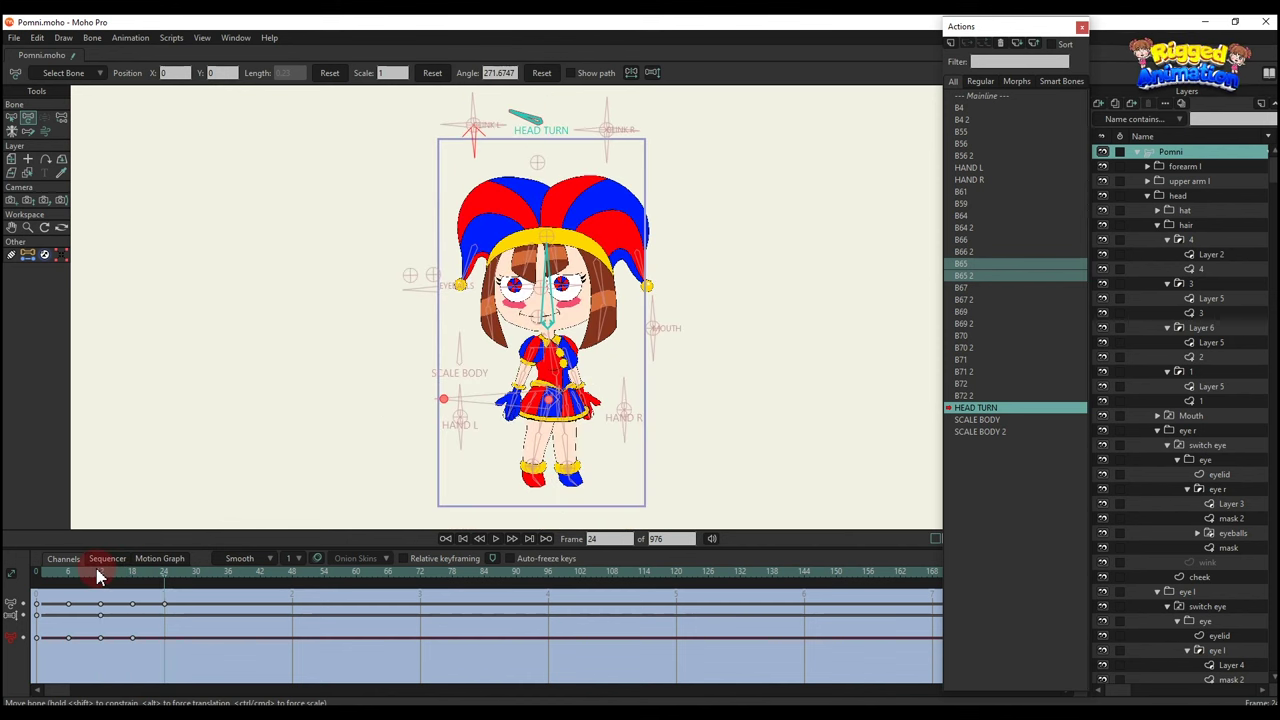
Rotate the SCALE BODY bone counterclockwise at frame 12 of the HEAD TURN action and reset its angle at frame 24.
left_click(100, 576)
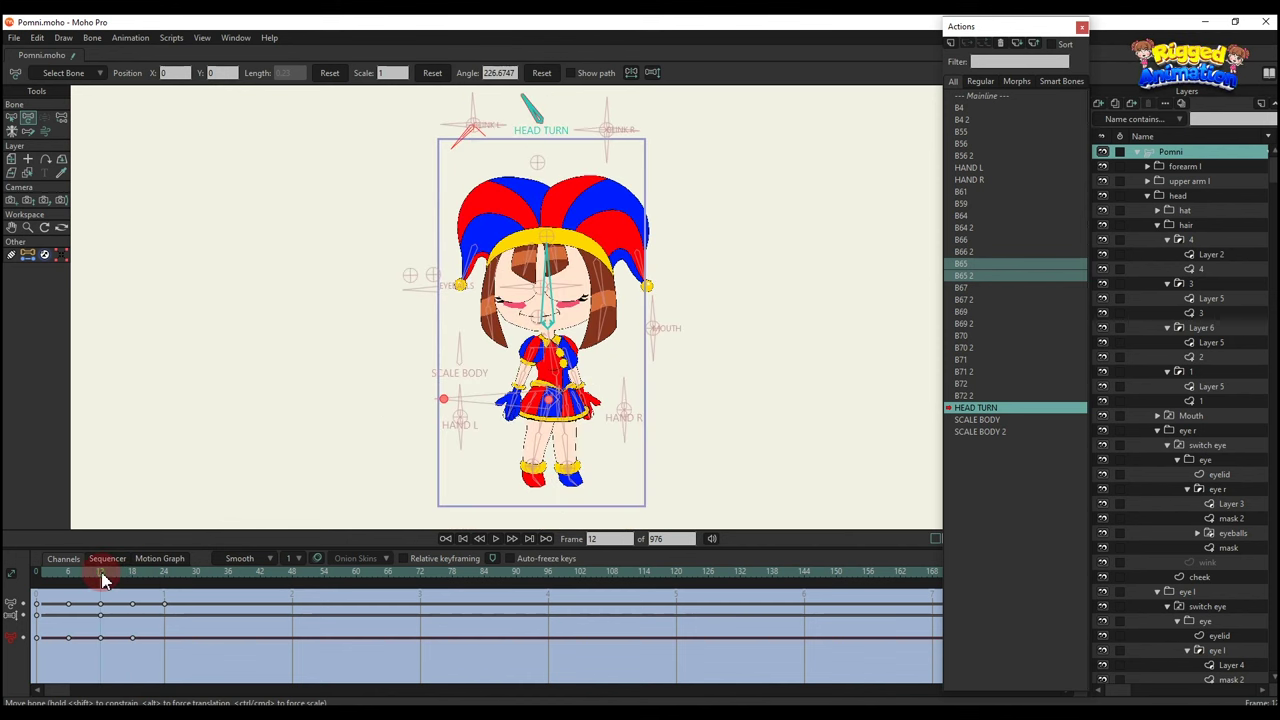
scroll(445, 325, "up", 2)
left_click(452, 328)
left_click_drag(445, 313, 395, 375)
left_click(162, 590)
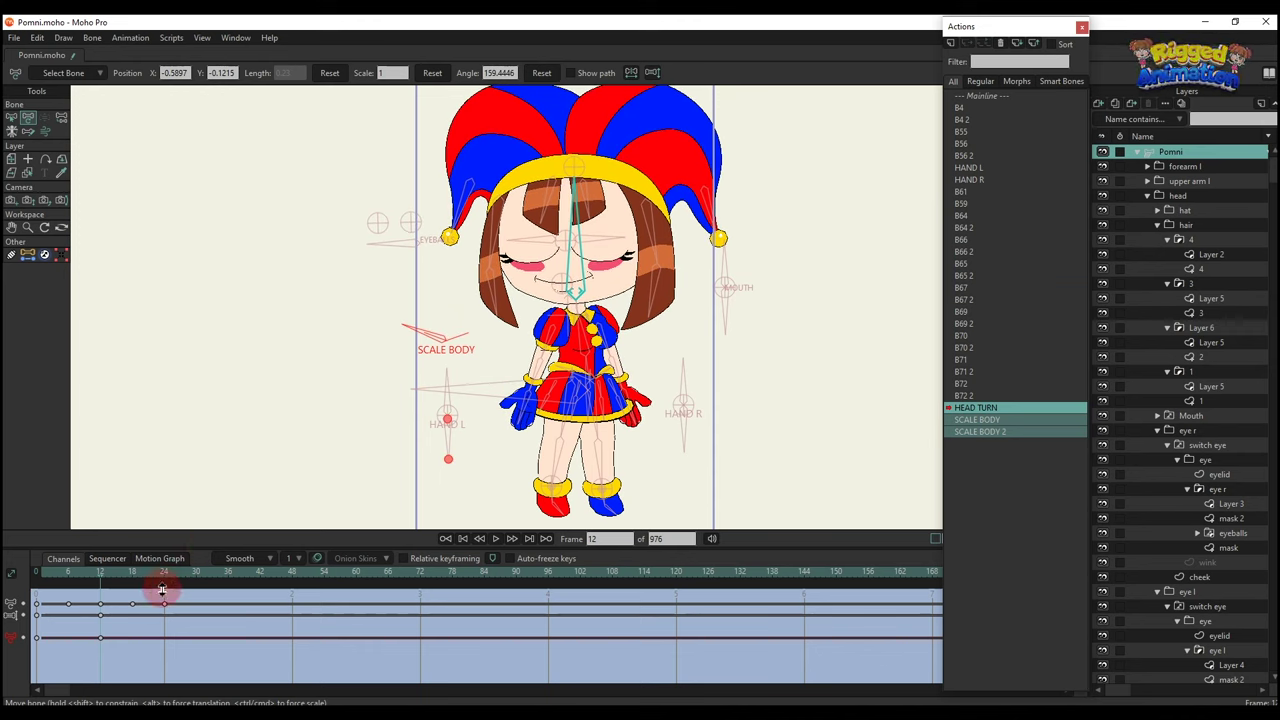
left_click(164, 573)
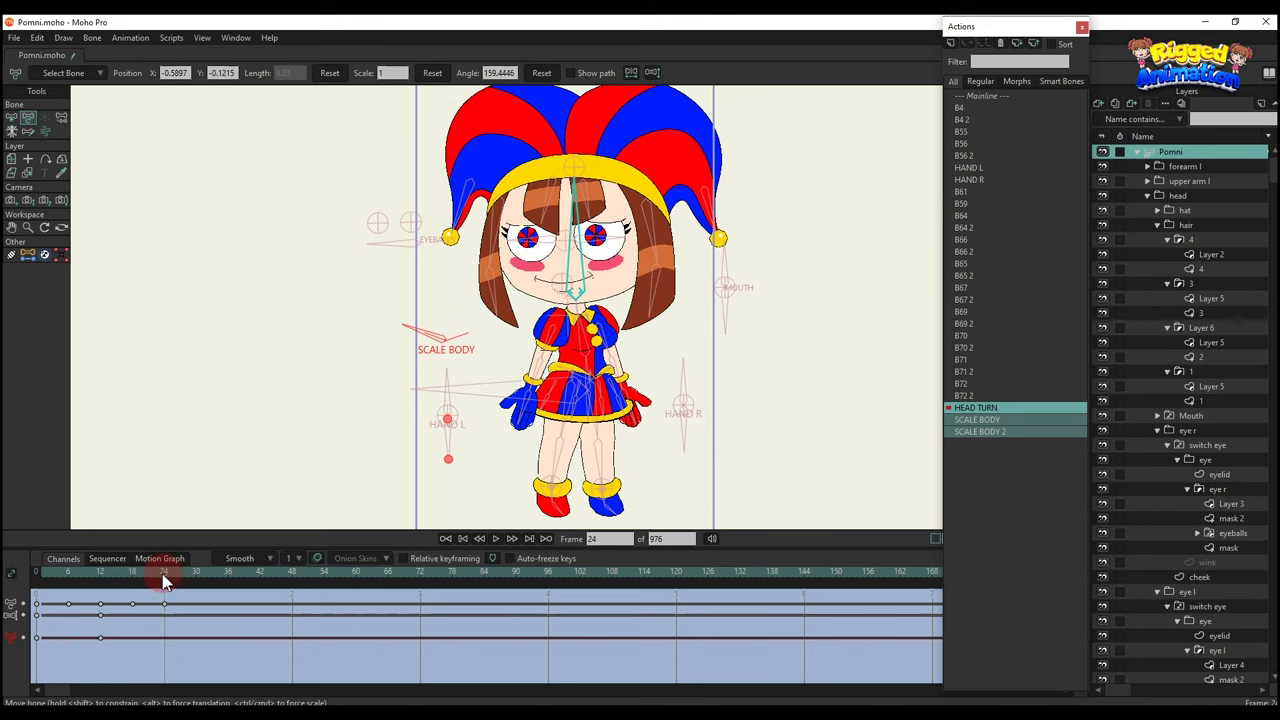
left_click(540, 75)
left_click_drag(162, 590, 101, 597)
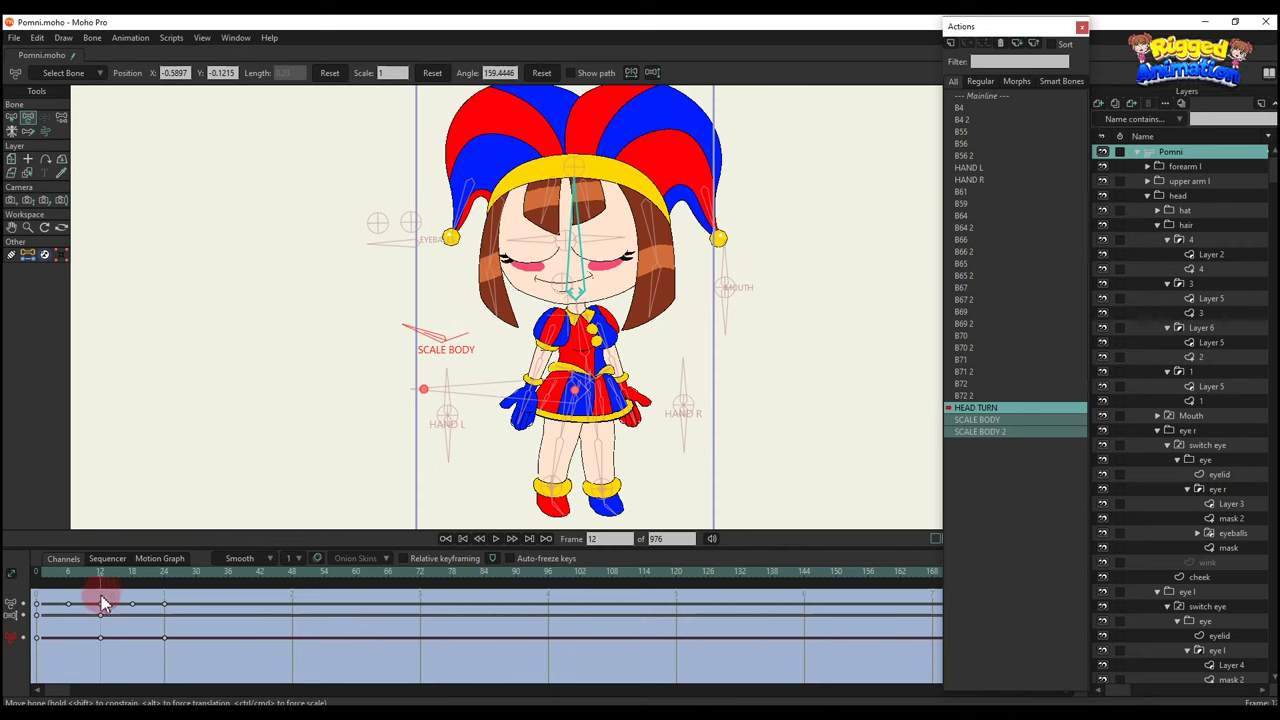
Readjust the SCALE BODY bone's rotation at frame 12 and play back the head turn.
left_click_drag(420, 333, 440, 321)
key("space")
scroll(533, 326, "down", 3)
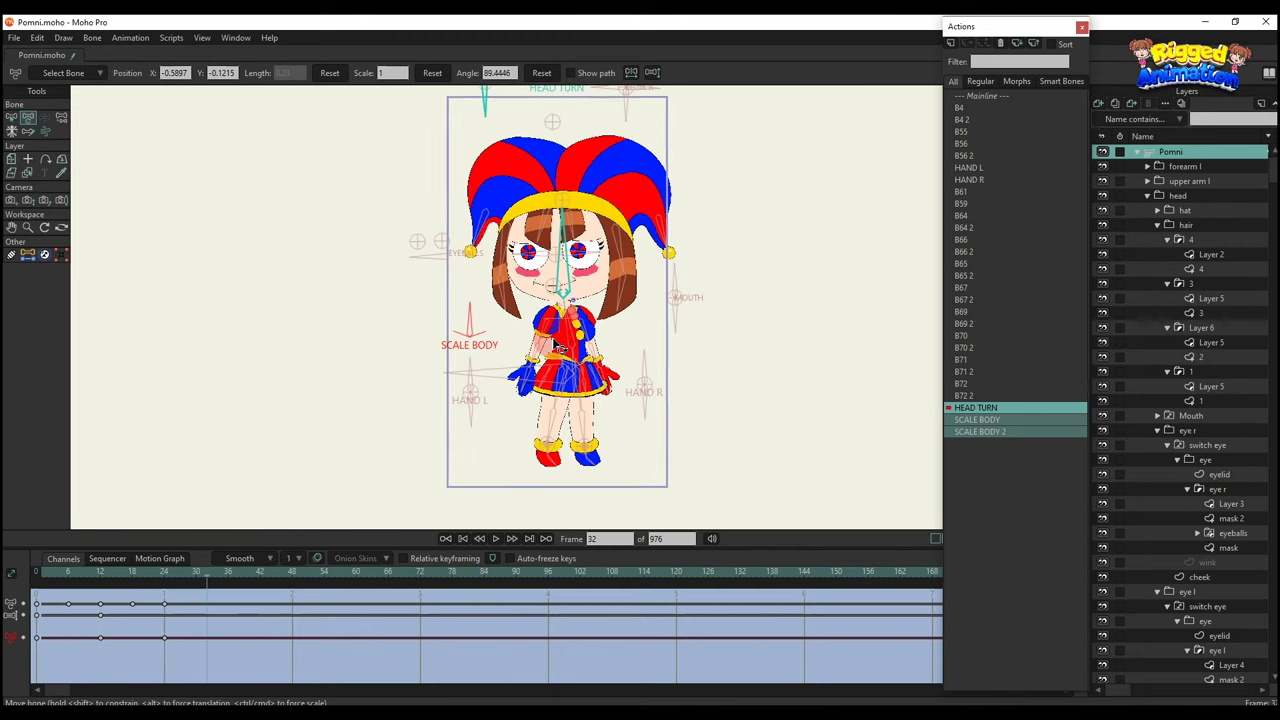
left_click_drag(555, 342, 535, 377)
Return to frame 0 of the Mainline and reparent the BLINK L and BLINK R bones to the pin bone above the hat.
left_click(985, 96)
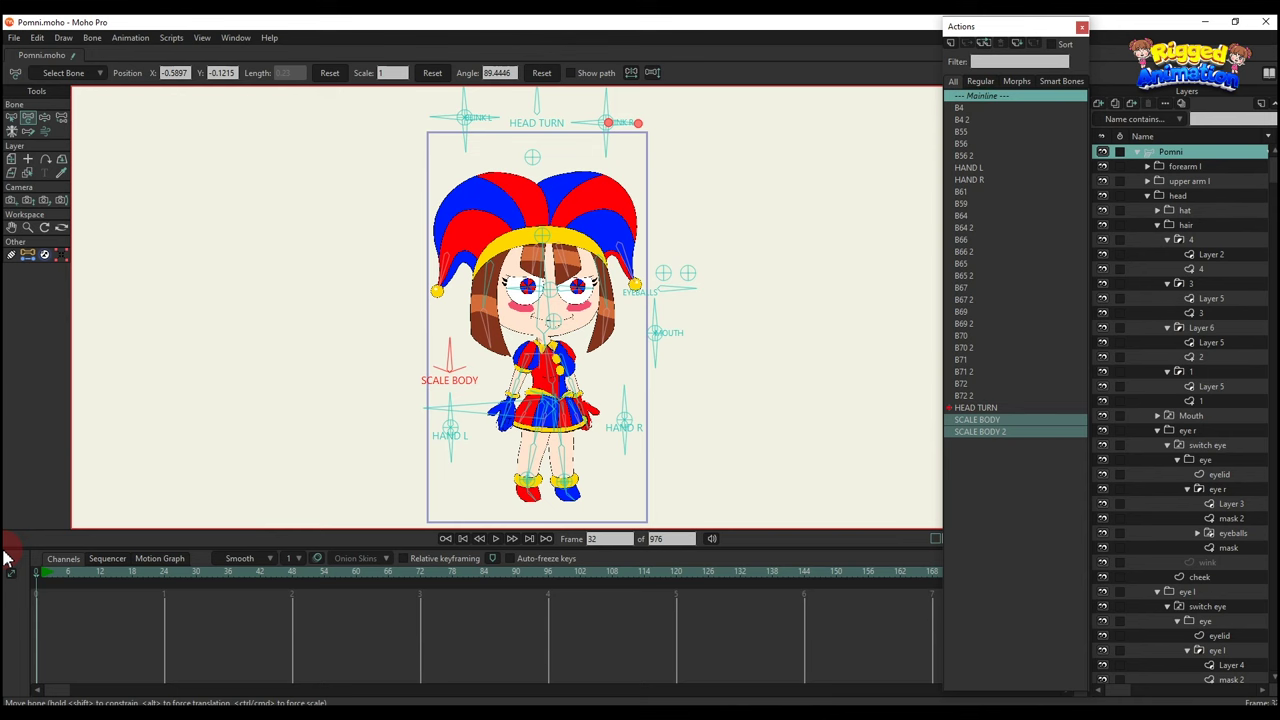
left_click(40, 600)
key("b")
left_click(697, 236)
scroll(571, 231, "up", 3)
left_click(578, 184)
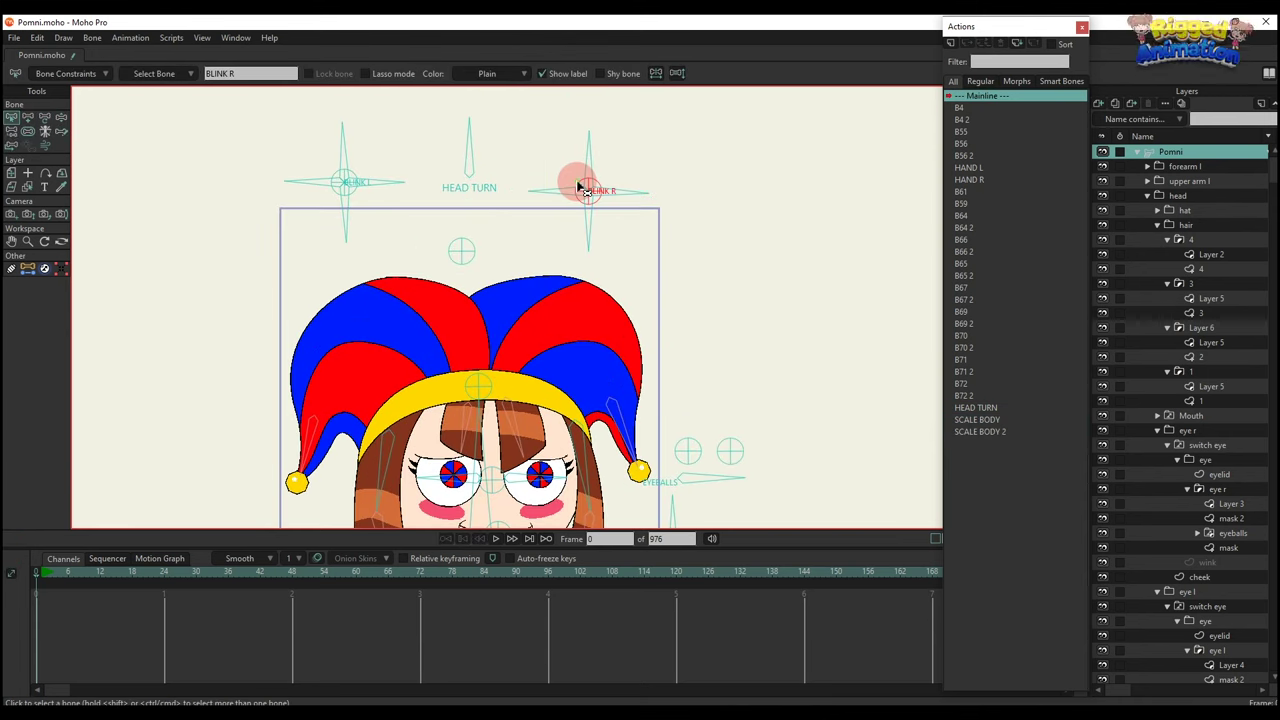
key("p")
left_click(458, 244)
scroll(466, 262, "down", 4)
left_click_drag(466, 263, 466, 238)
Reparent the SCALE BODY and MOUTH bones to the pin bone above the hat.
key("b")
scroll(417, 421, "up", 2)
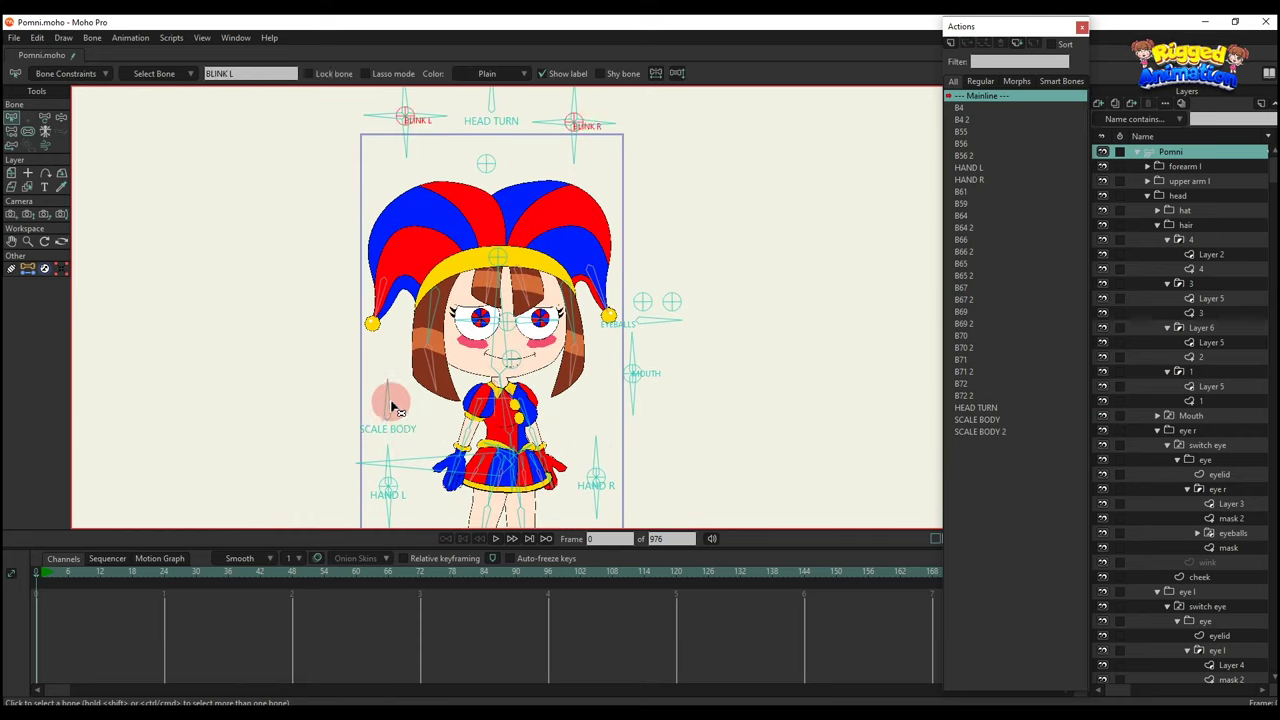
left_click(391, 405)
left_click(627, 376, "shift")
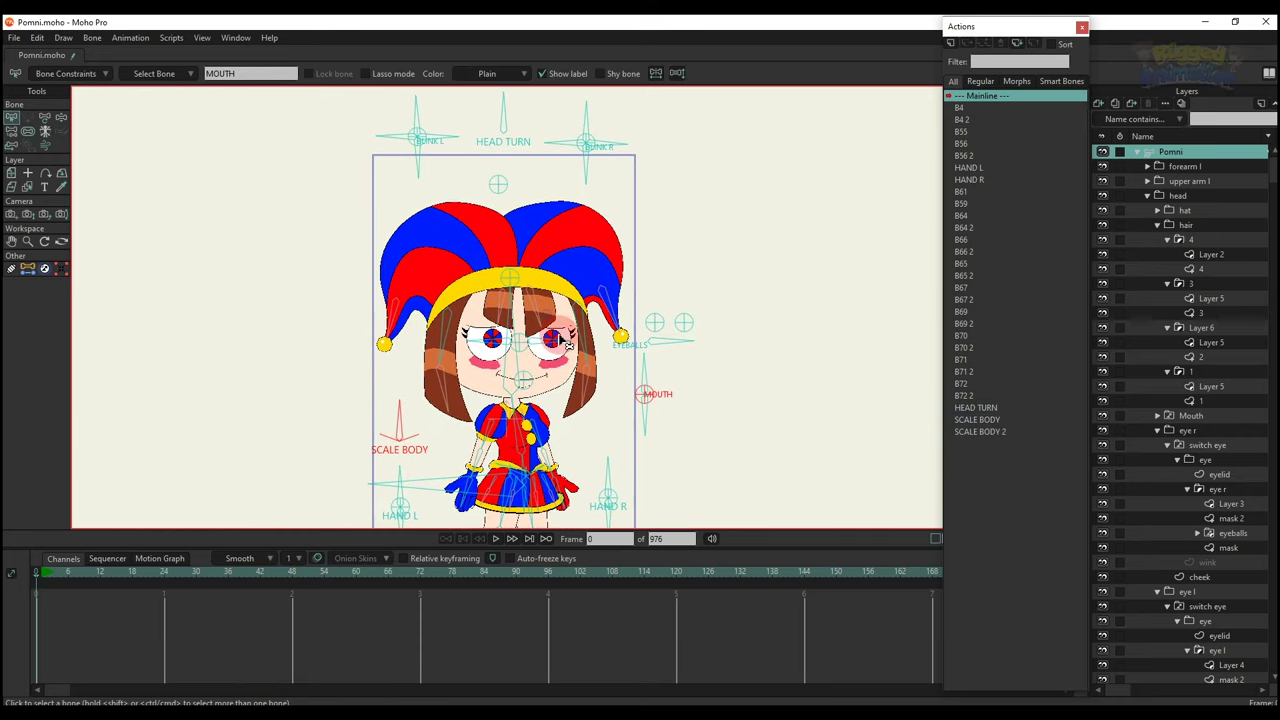
key("p")
left_click_drag(505, 205, 507, 192)
Reparent the pin bones at the HAND L and HAND R controls to the pin bone above the hat.
key("b")
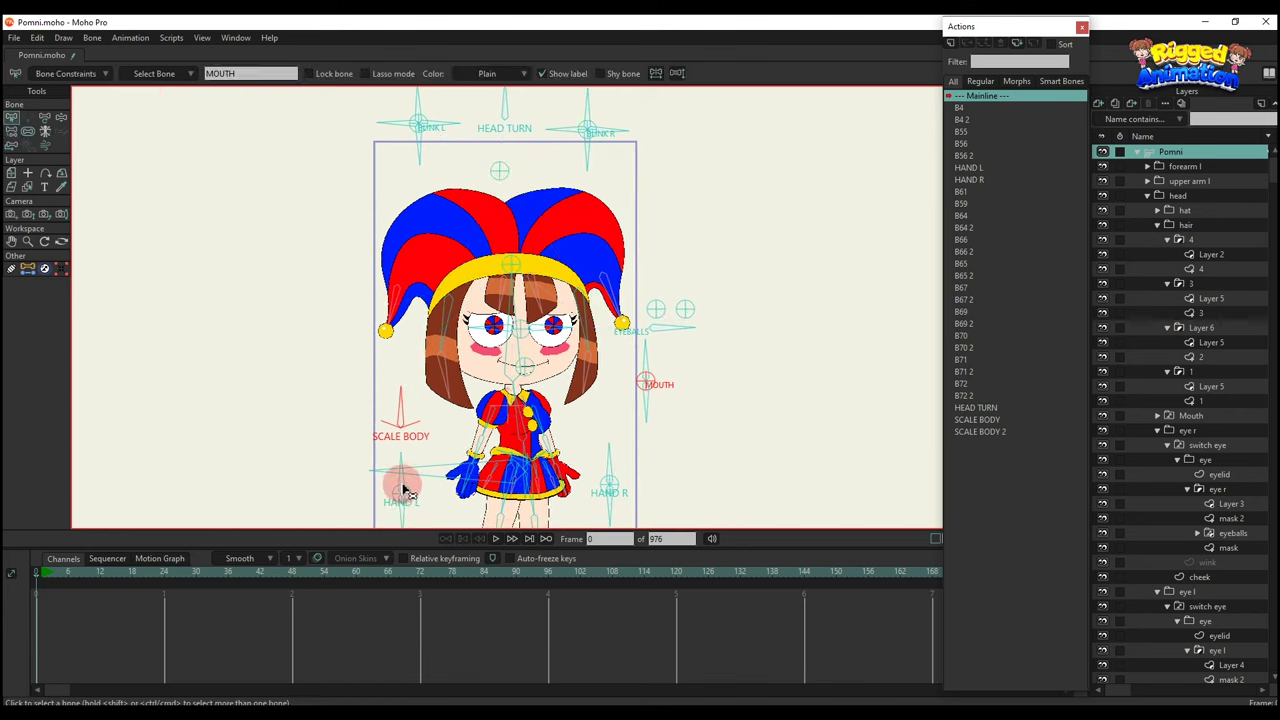
left_click(404, 493)
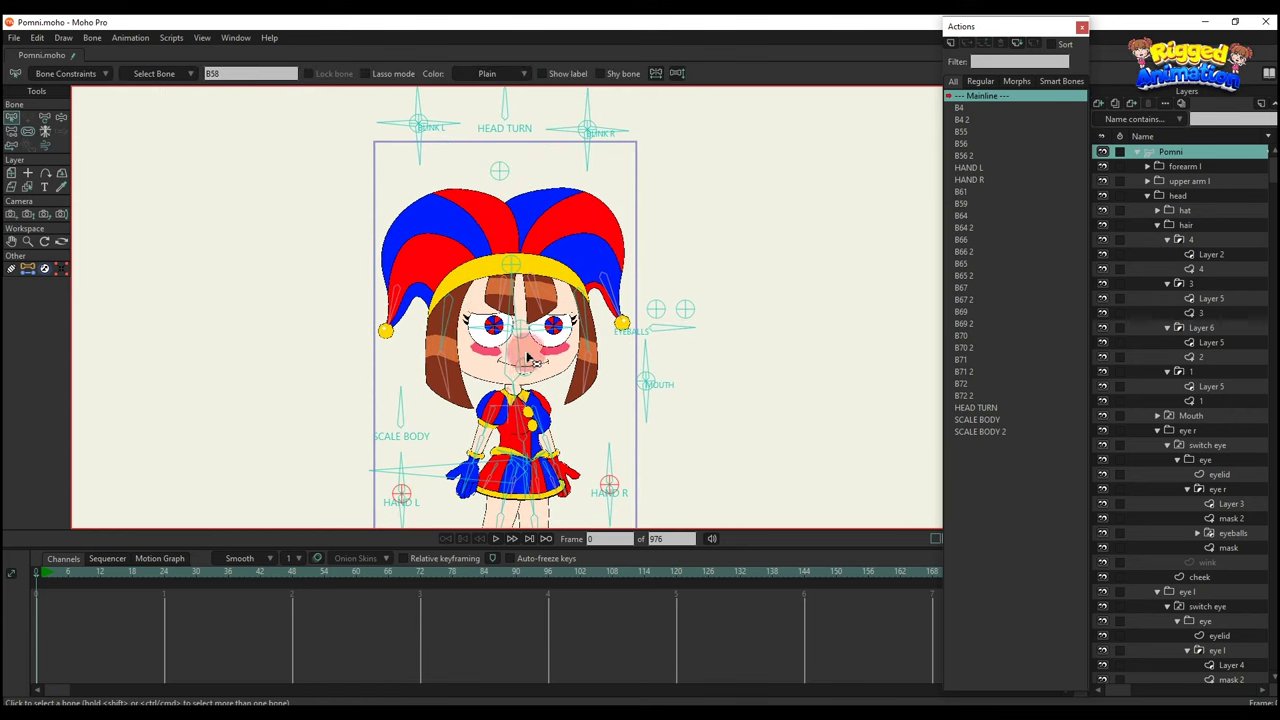
key("p")
left_click(499, 172)
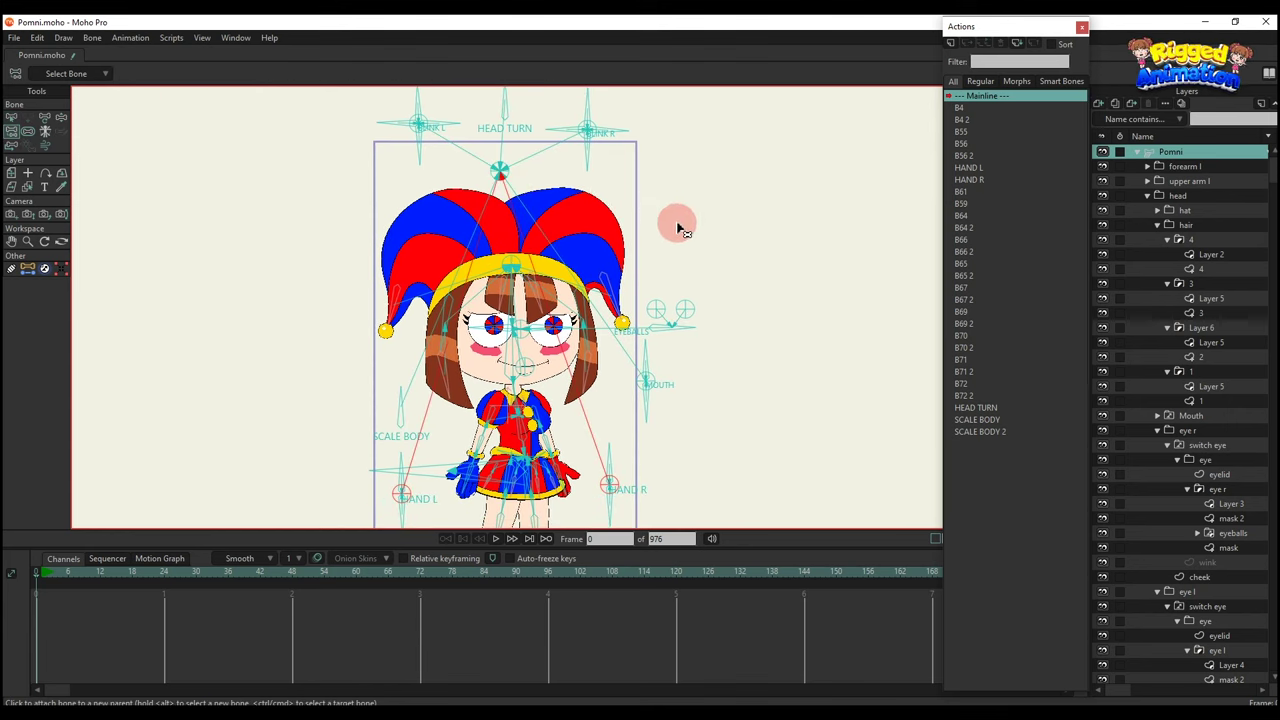
scroll(675, 250, "down", 1)
scroll(480, 235, "up", 1)
Draw a short vertical bone to the left of Pomni's head and name it EXP with its label shown.
key("a")
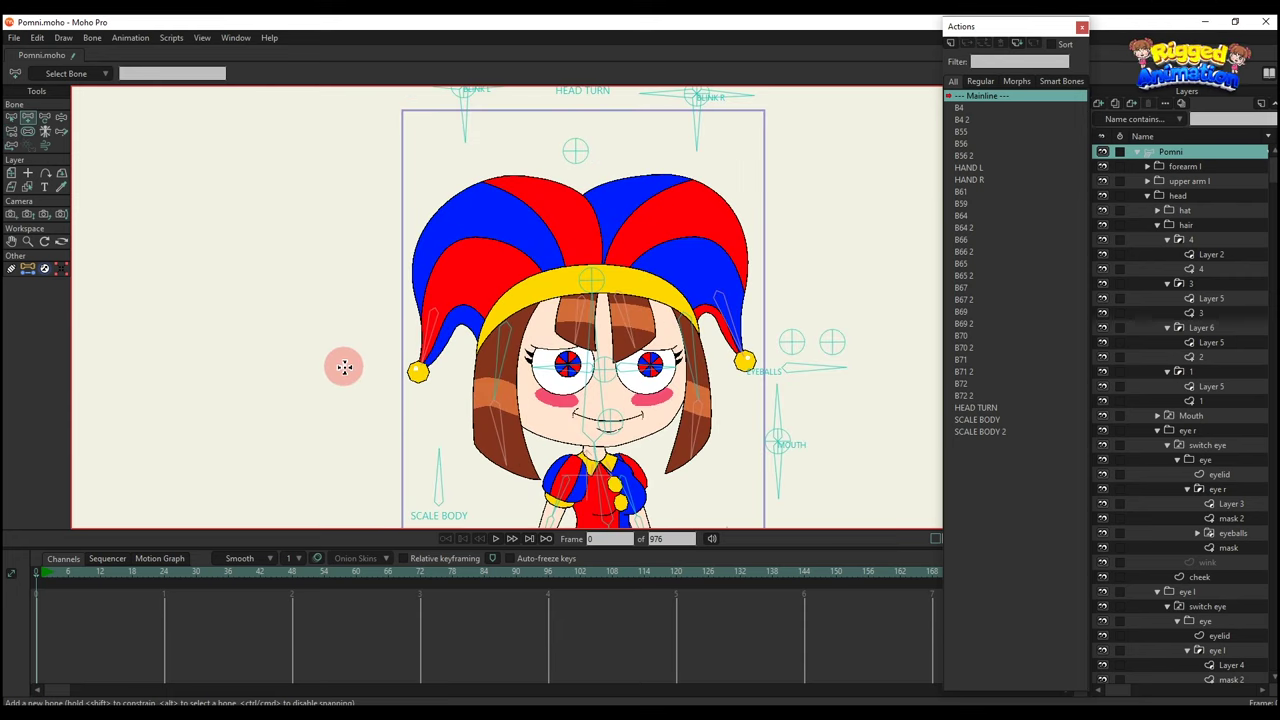
left_click_drag(339, 368, 339, 303)
key("z")
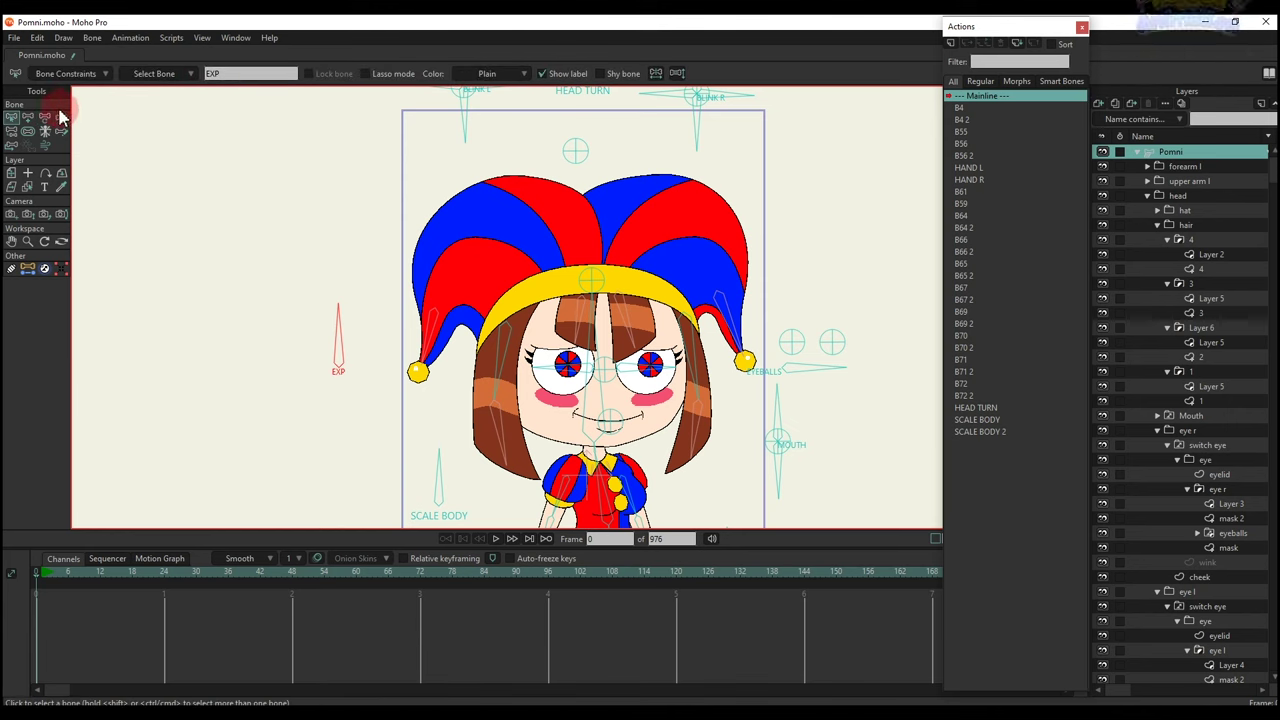
key("t")
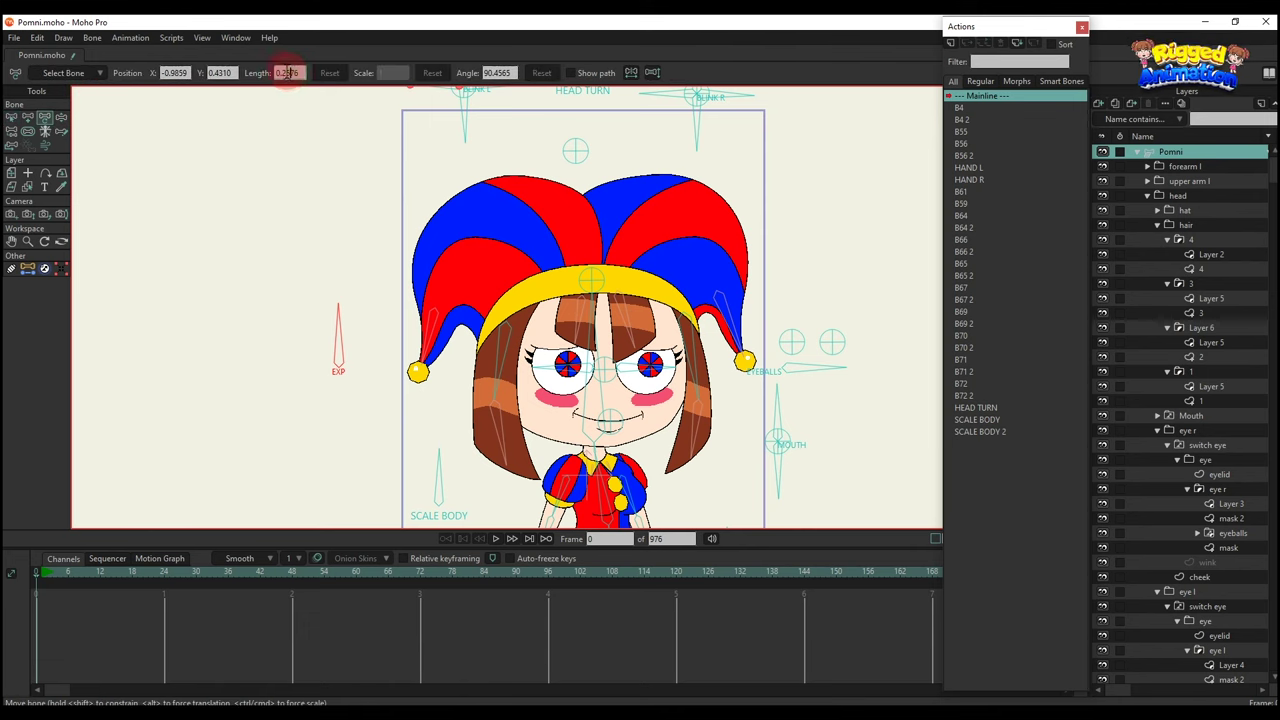
Enable angle constraints on the EXP bone so it turns only counterclockwise, up to 70 degrees.
left_click(12, 120)
left_click(66, 75)
left_click(38, 93)
left_click(119, 107)
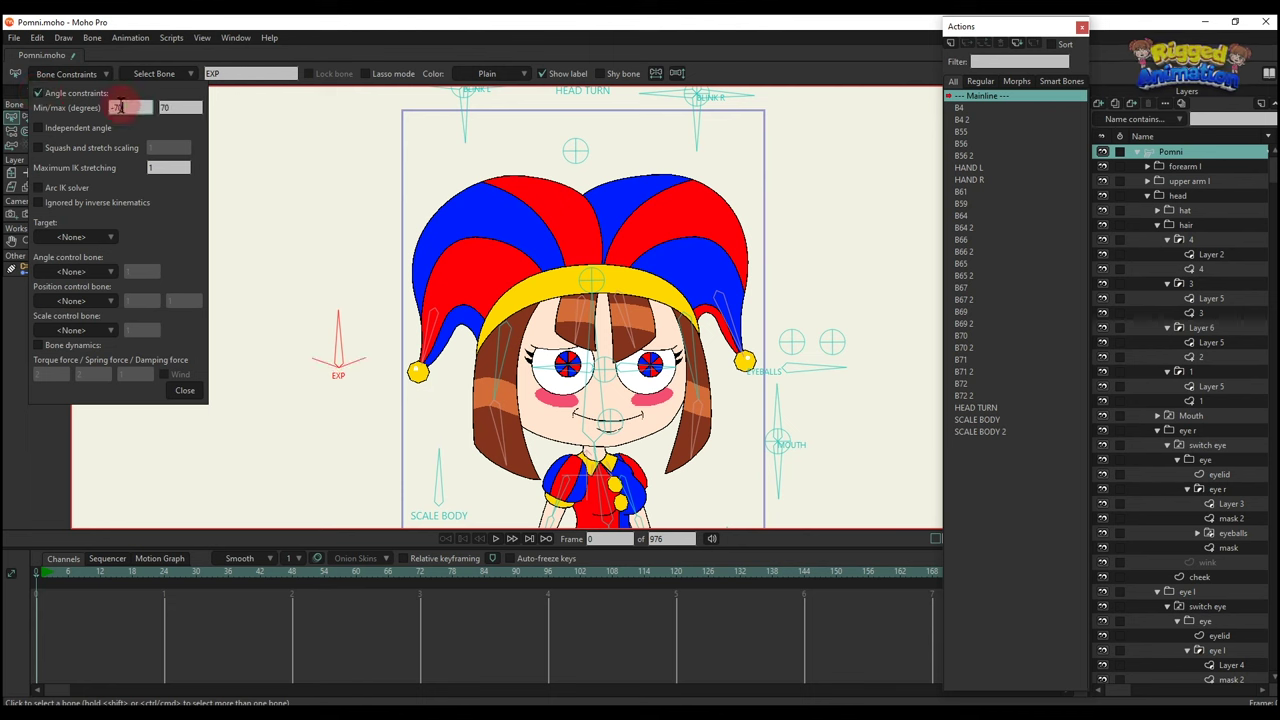
left_click(183, 392)
Expand the eyeballs switch layer of eye l and examine its alternative eyeball drawings.
scroll(615, 379, "up", 2)
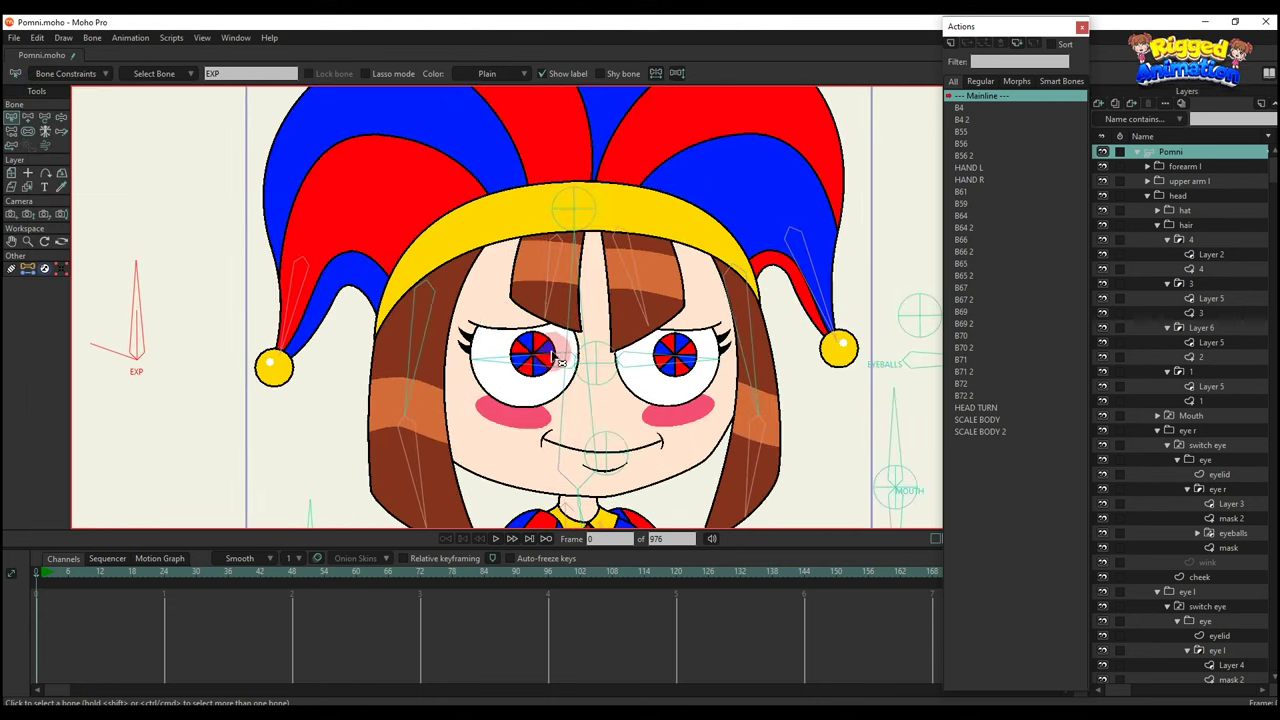
right_click(548, 353, "alt")
scroll(1234, 664, "down", 5)
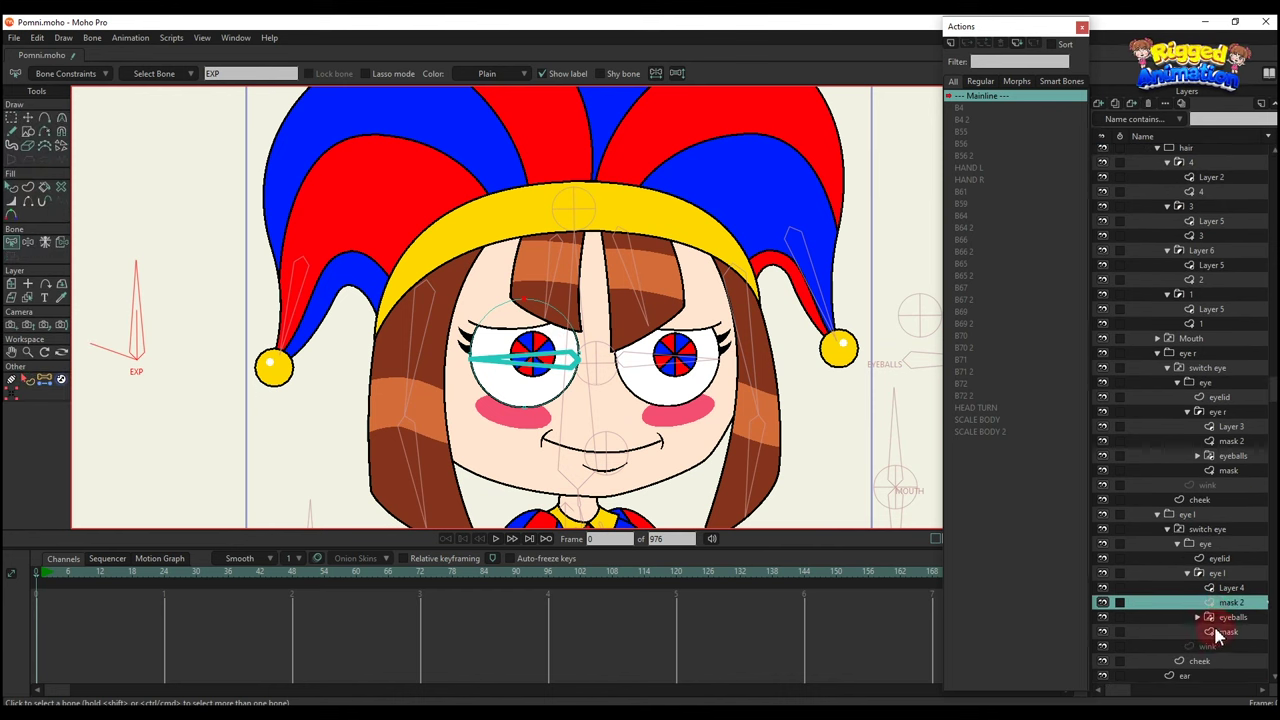
left_click(1198, 618)
scroll(1214, 625, "down", 2)
left_click(1230, 618)
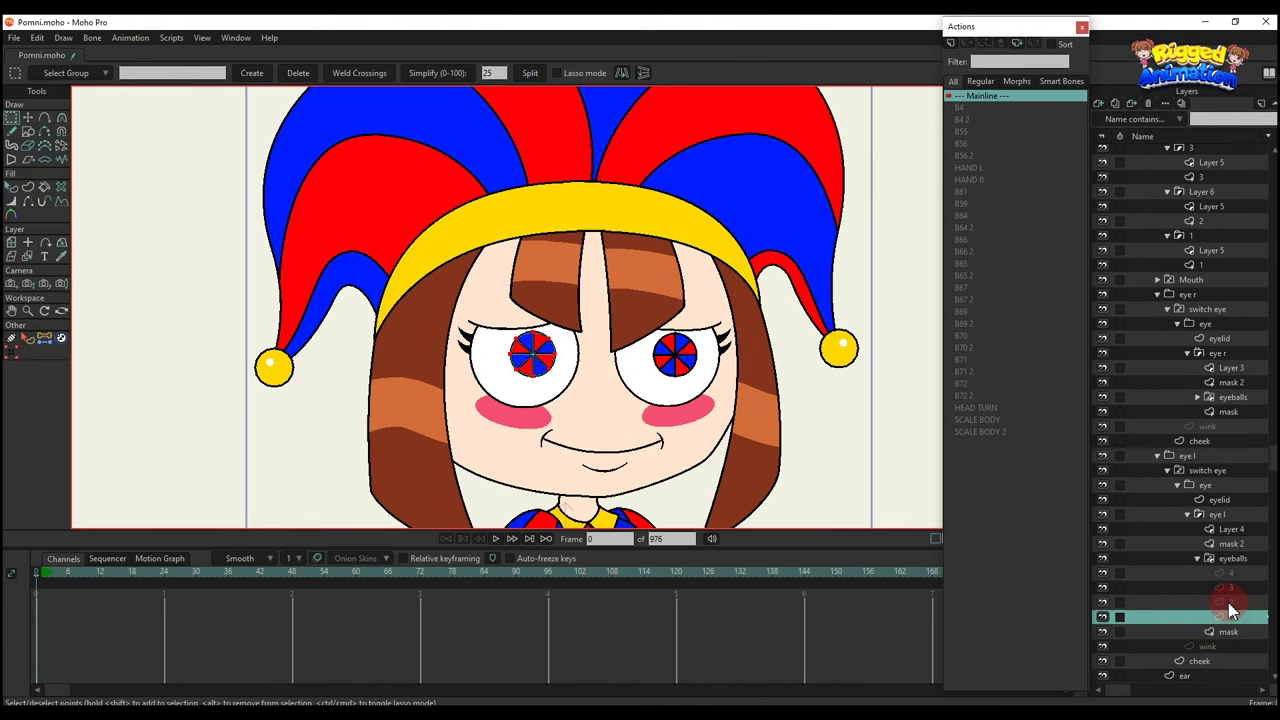
left_click(1231, 604)
left_click(1229, 574)
scroll(1200, 286, "up", 5)
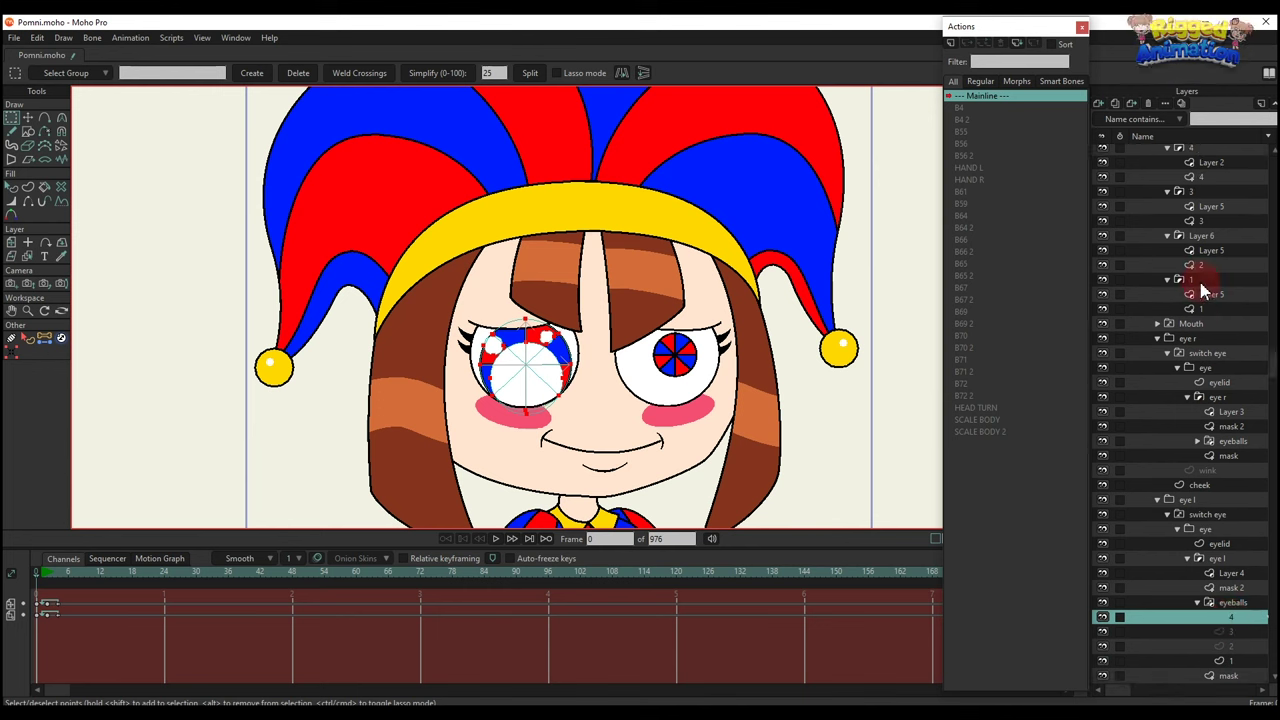
Create a smart bone action for the EXP bone and rotate the bone counterclockwise to its limit at frame 18.
left_click(1182, 158)
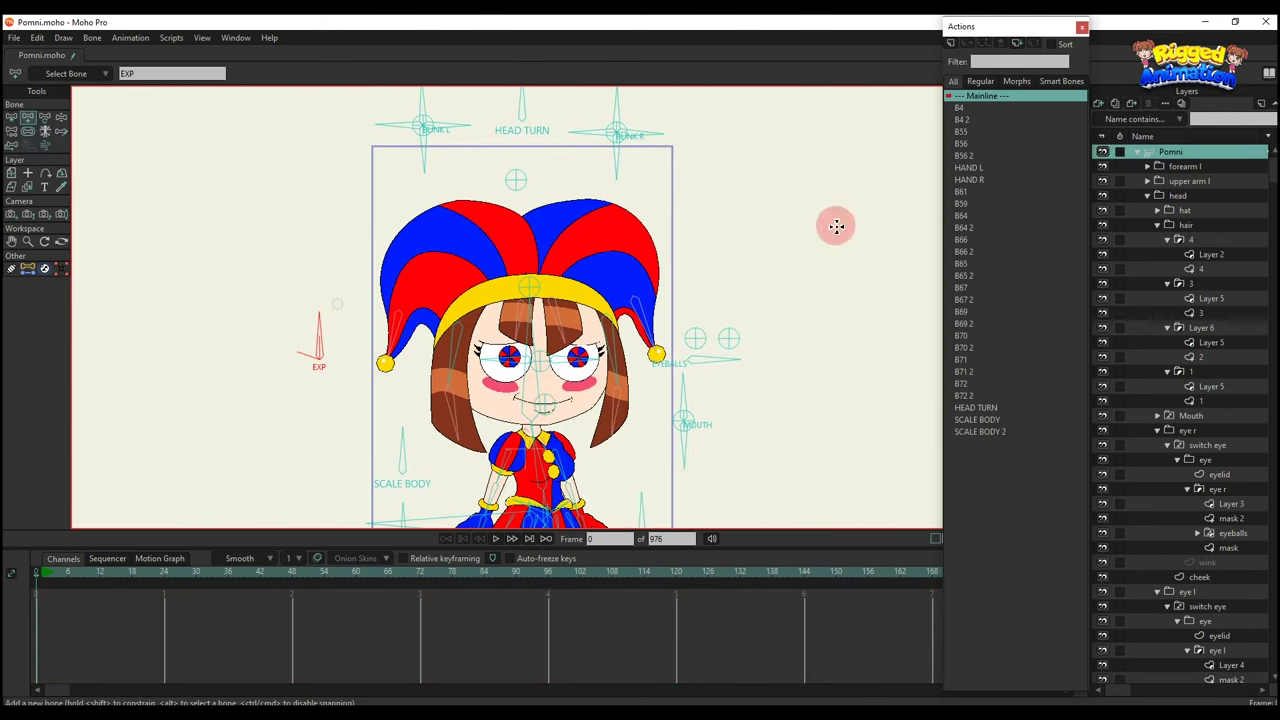
left_click(951, 44)
left_click(668, 412)
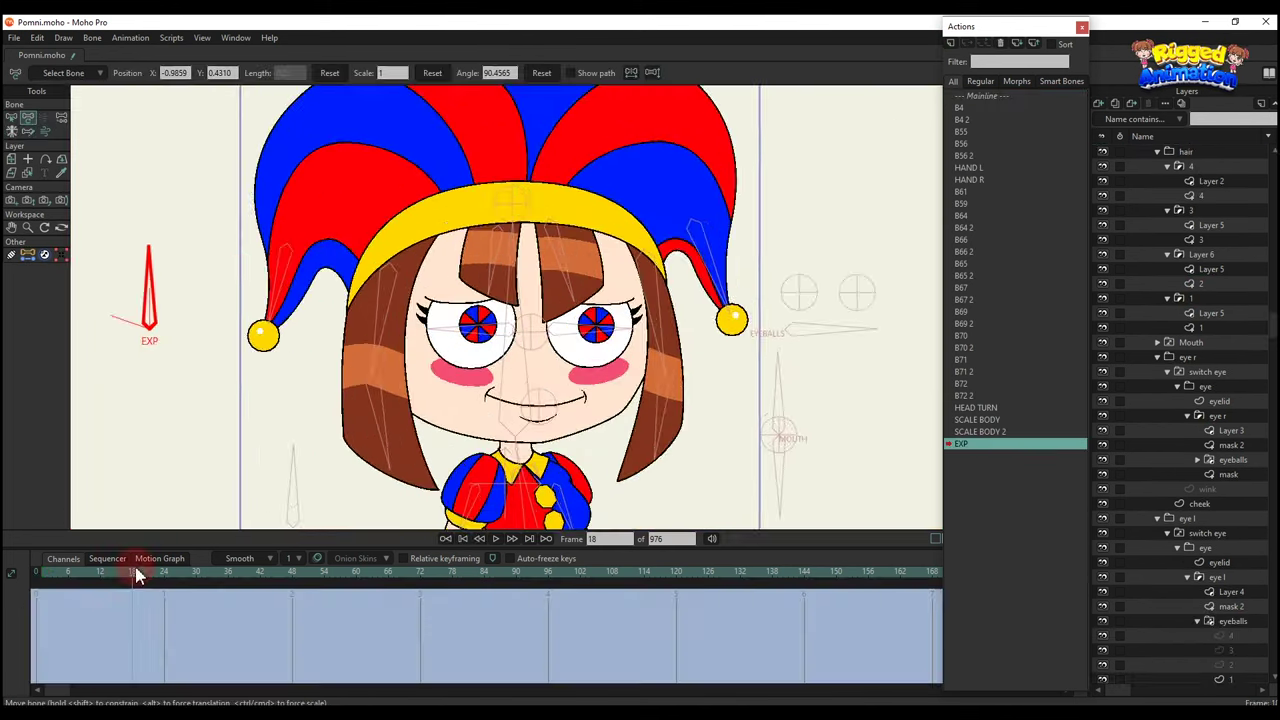
left_click(68, 578)
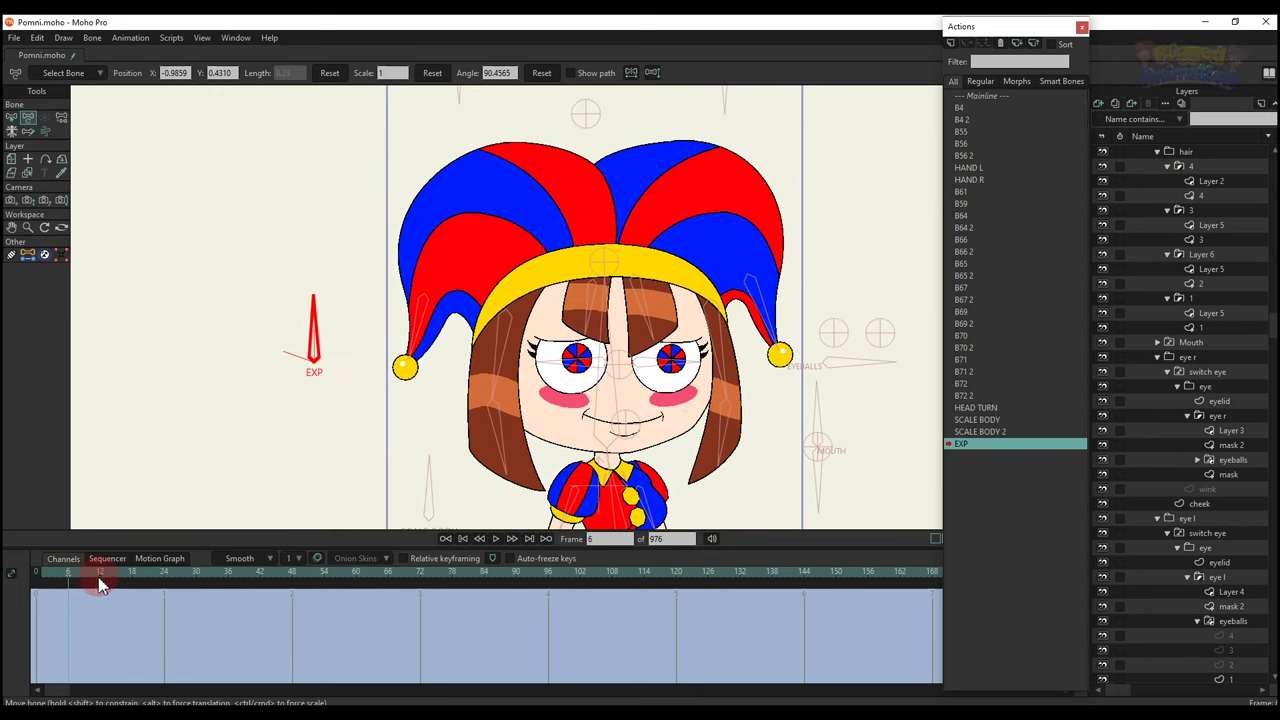
left_click_drag(286, 354, 245, 355)
In the EXP action, switch the eye l eyeballs layer to 2 at frame 6, 3 at frame 12 and 4 at frame 18.
left_click(68, 572)
left_click(1213, 573)
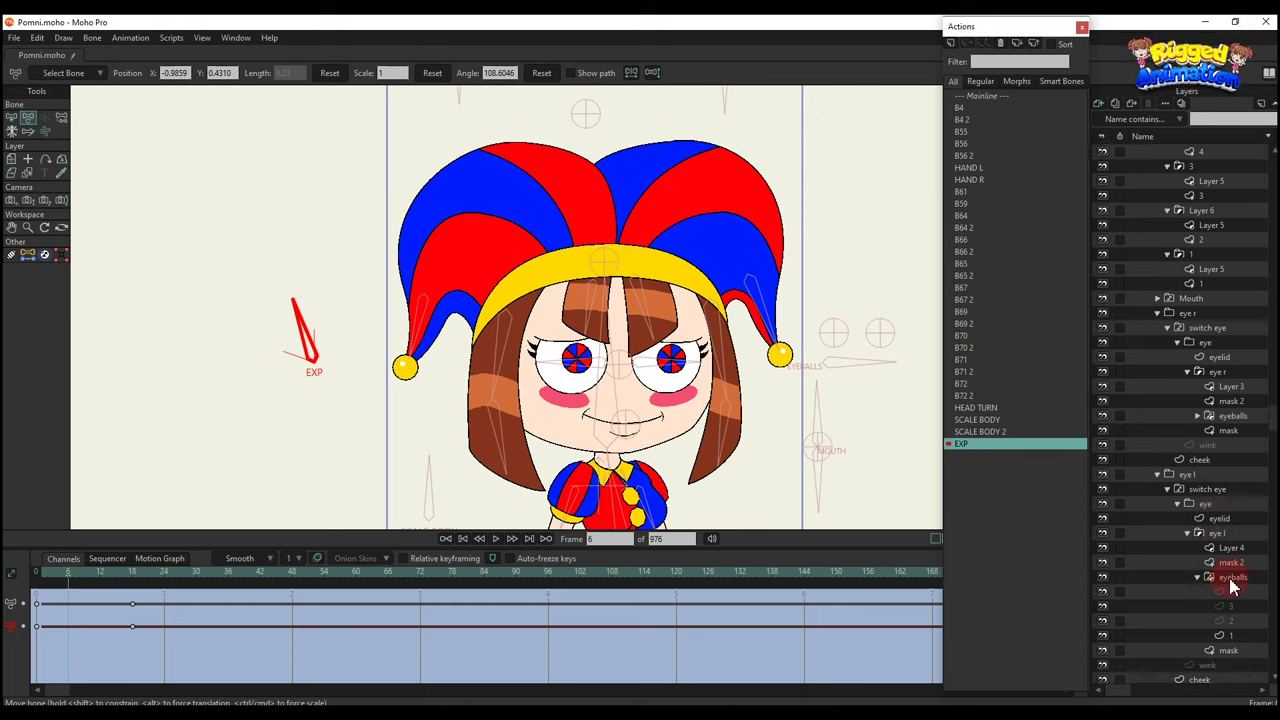
right_click(1213, 573)
left_click(1105, 487)
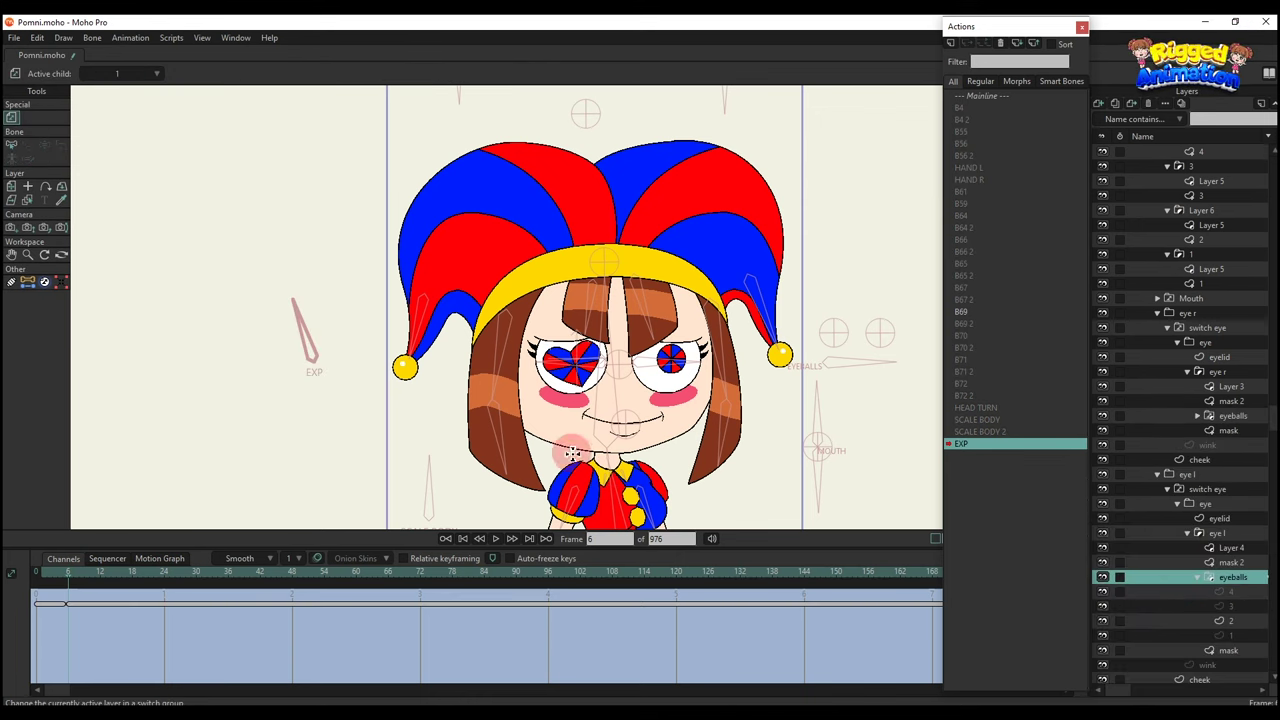
left_click(101, 575)
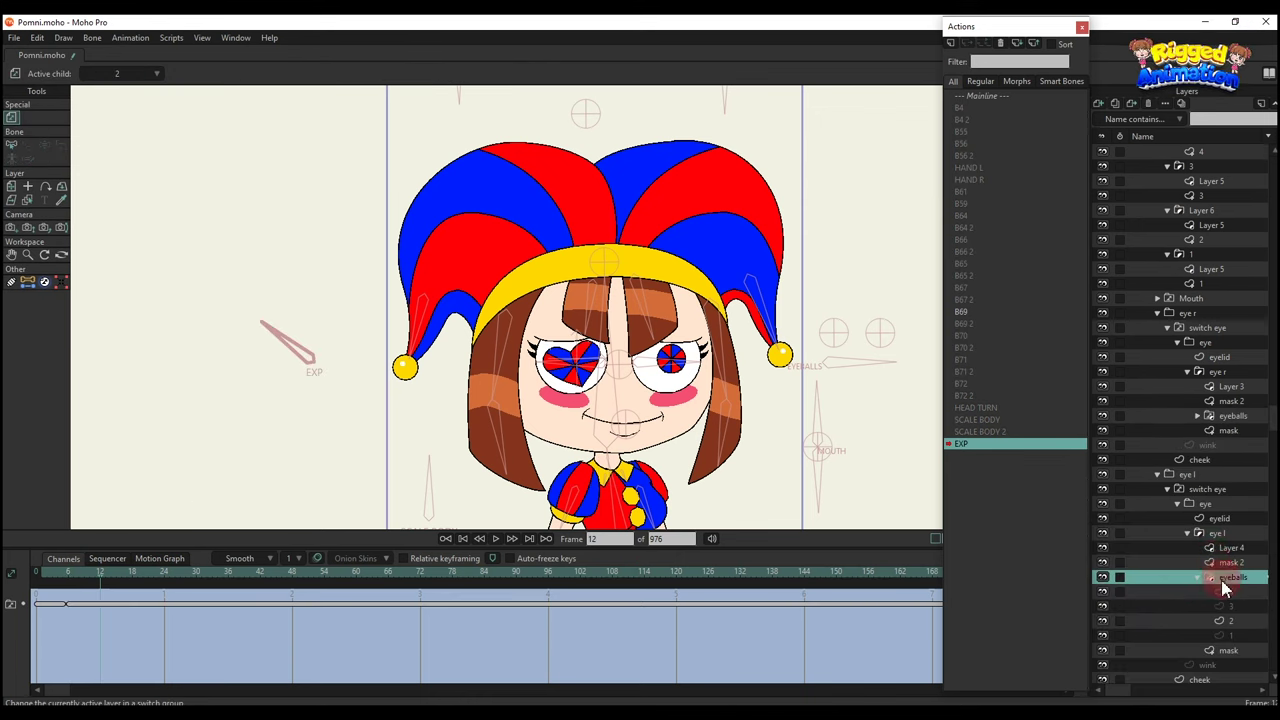
right_click(1222, 580)
left_click(1109, 475)
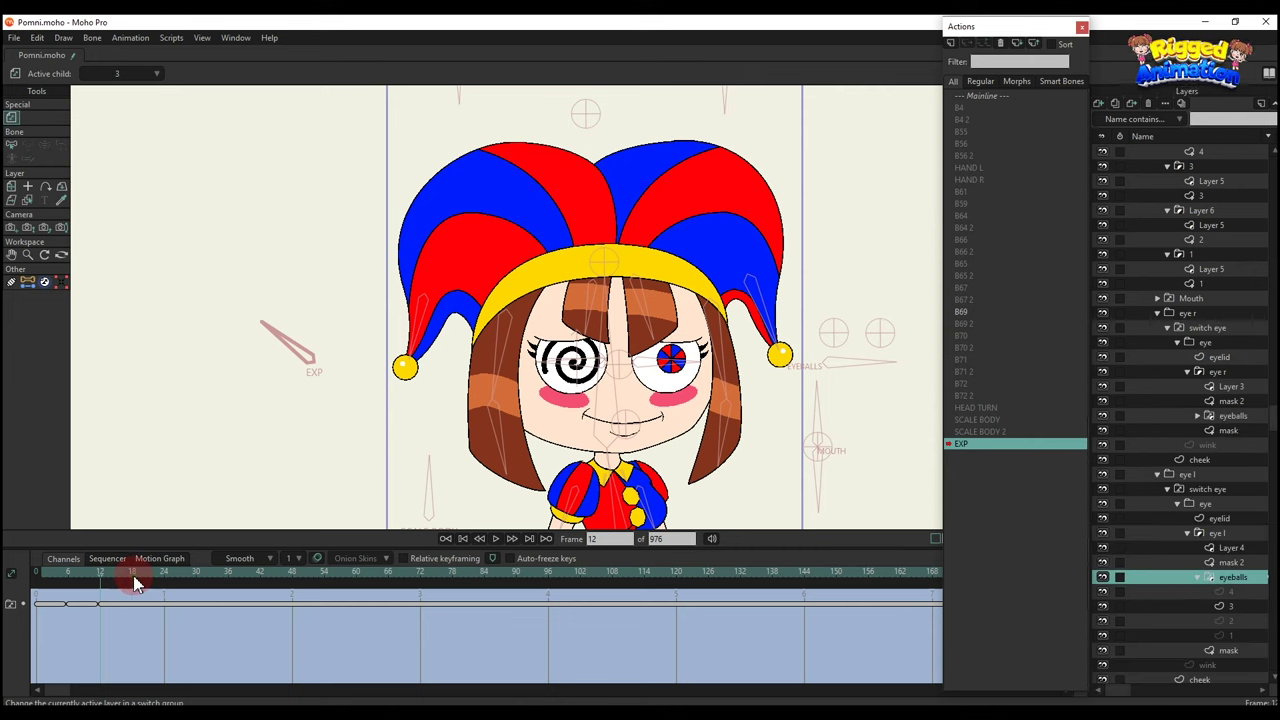
right_click(1232, 579)
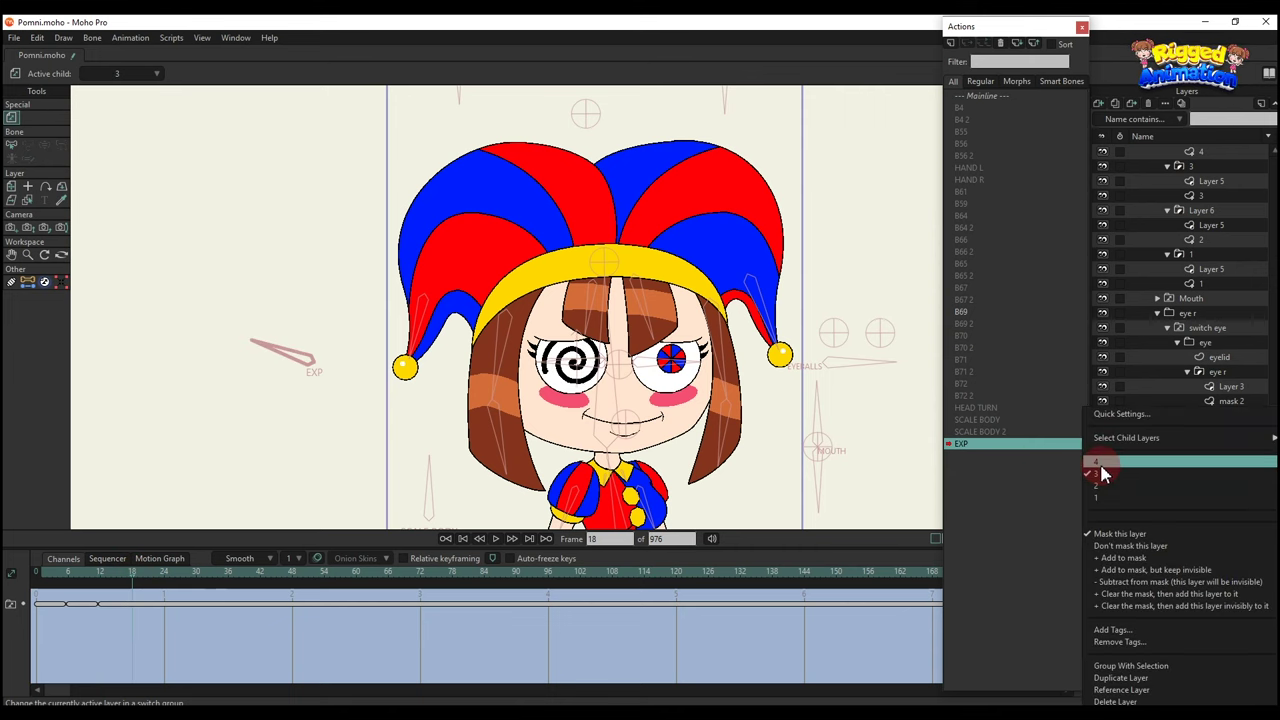
left_click(1102, 463)
Copy the switch keys from eye l's eyeballs layer to eye r's eyeballs layer, starting at frame 0 of the EXP action.
left_click_drag(171, 627, 3, 479)
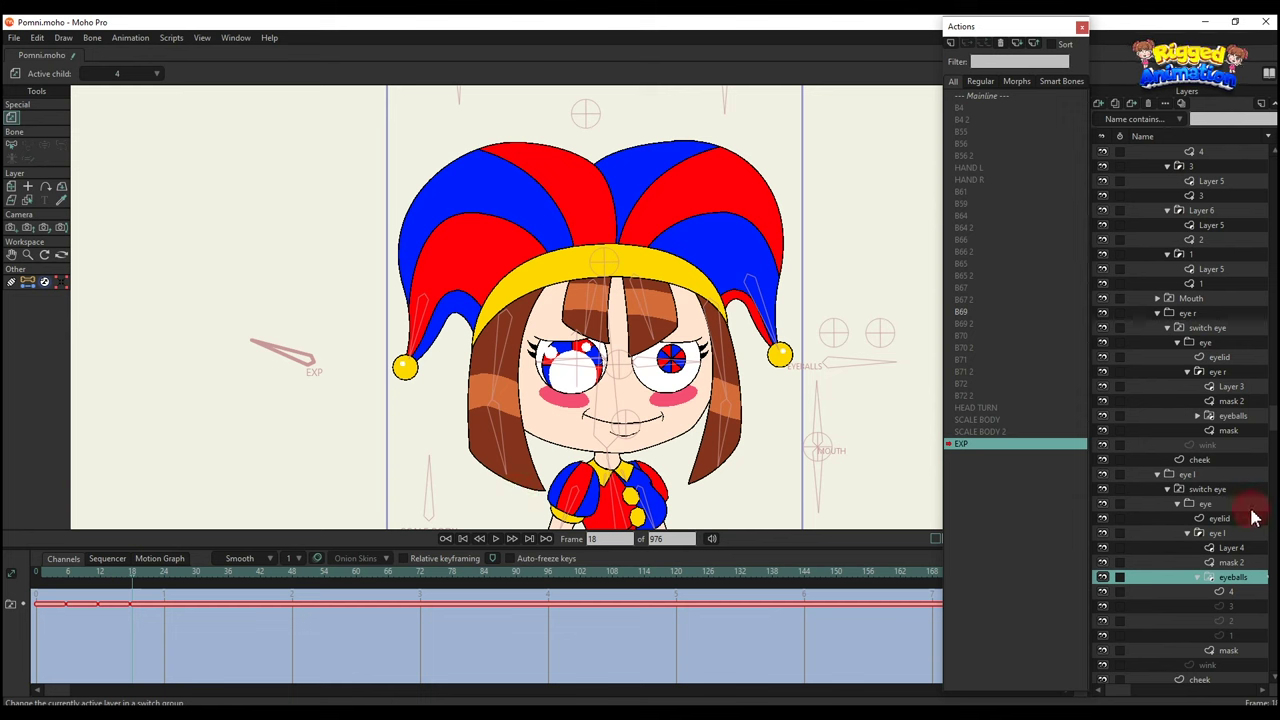
left_click(1239, 418)
left_click_drag(49, 574, 8, 572)
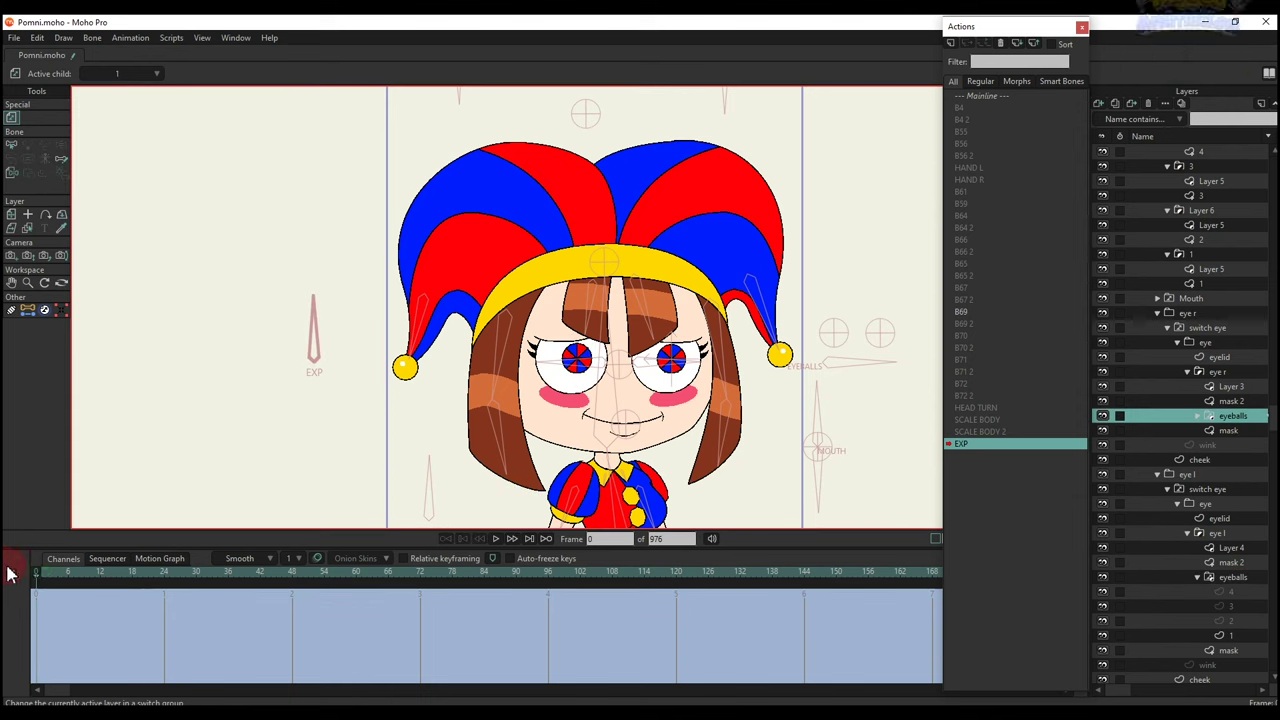
key("space")
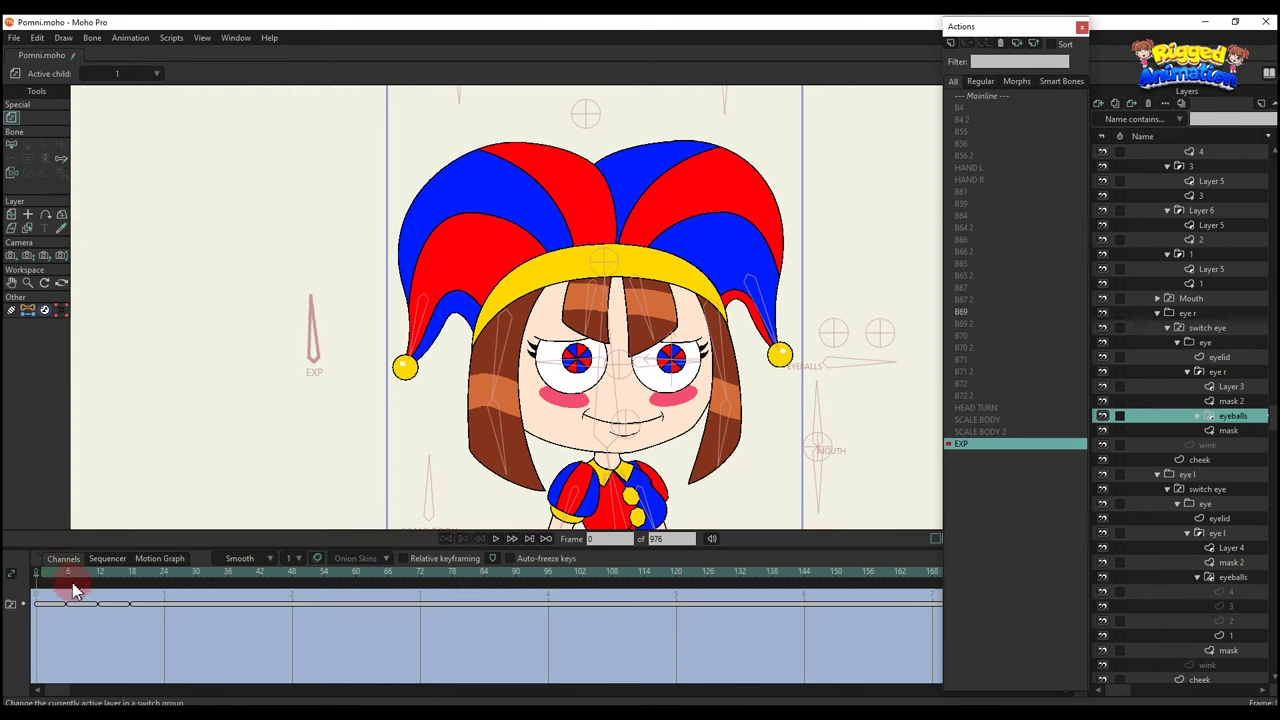
Return to the mainline and select the Pomni bone layer.
left_click(994, 92)
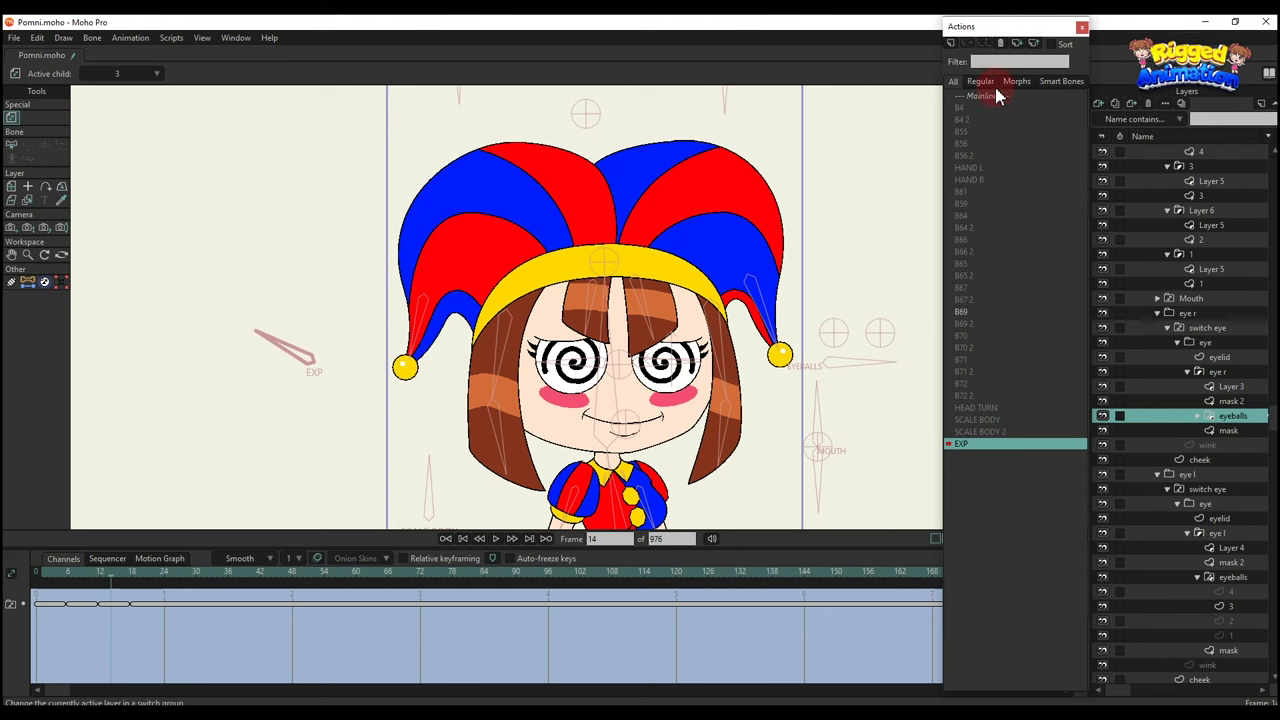
scroll(1210, 185, "up", 3)
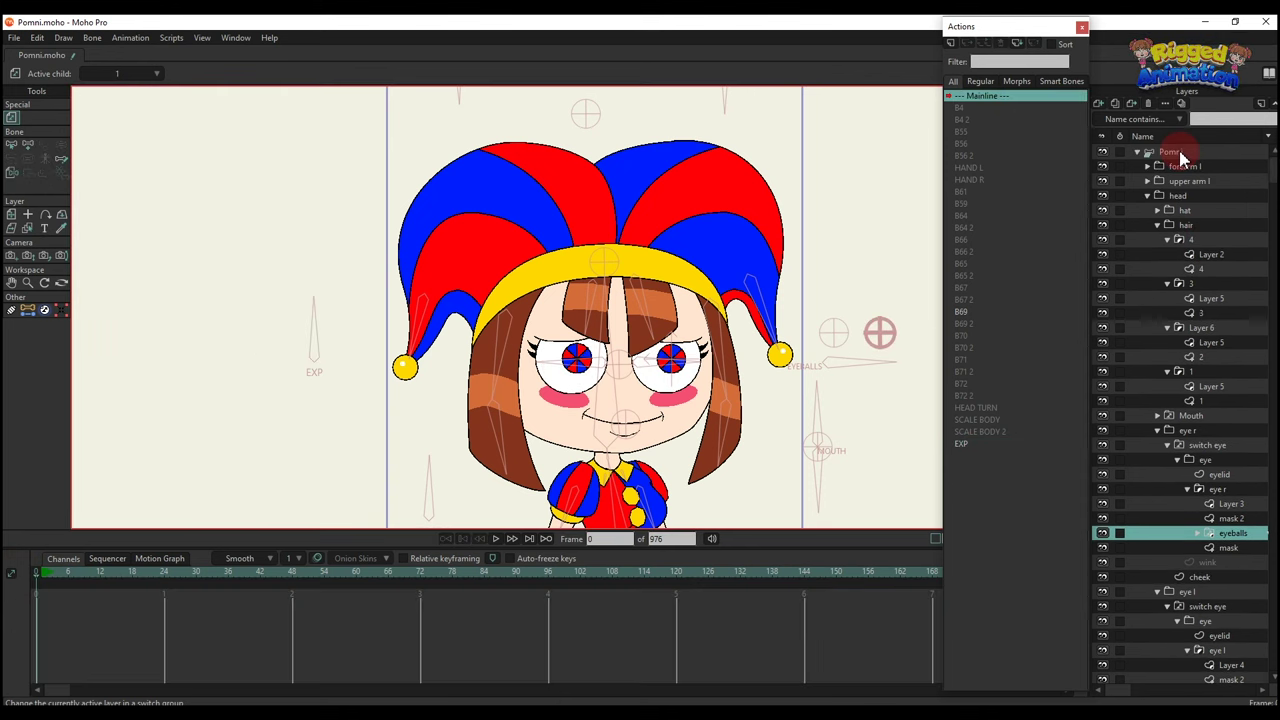
left_click(1181, 153)
Test the EXP dial on the mainline by rotating the bone counterclockwise through the eye switches, and clear the test keys.
left_click(68, 575)
left_click_drag(309, 315, 277, 337)
key("space")
key("space")
key("space")
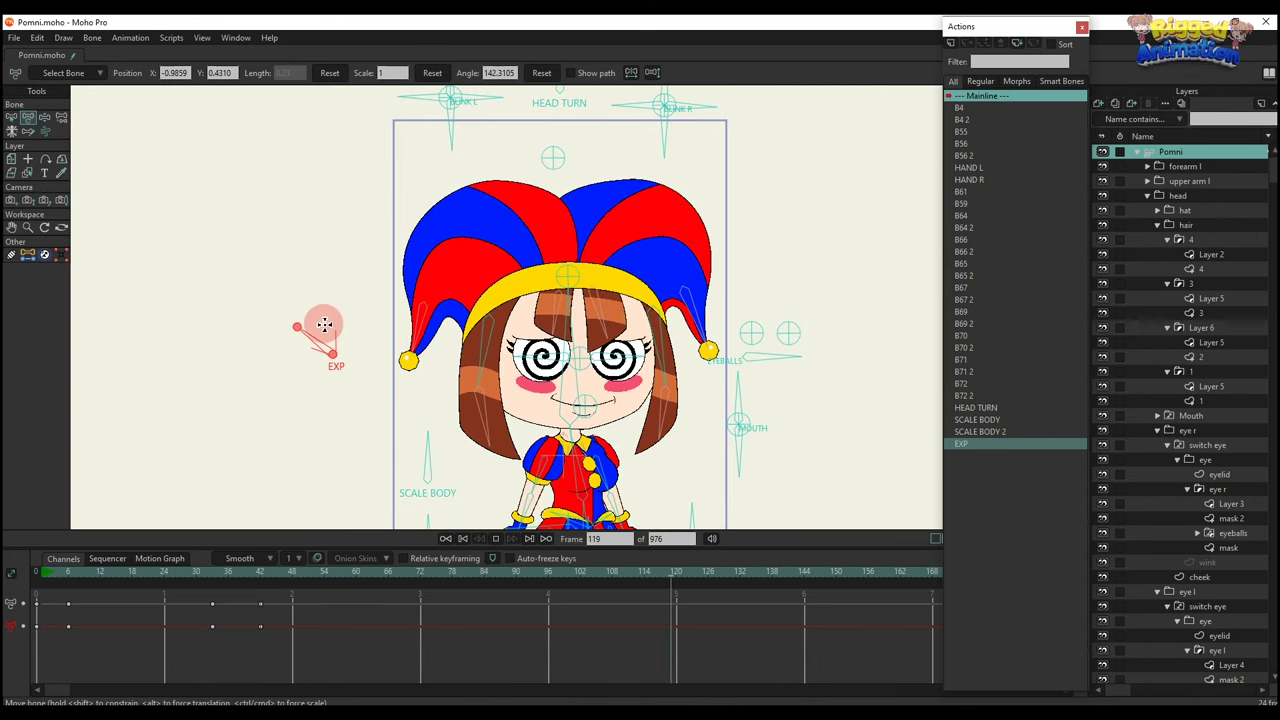
left_click_drag(305, 384, 305, 390)
key("space")
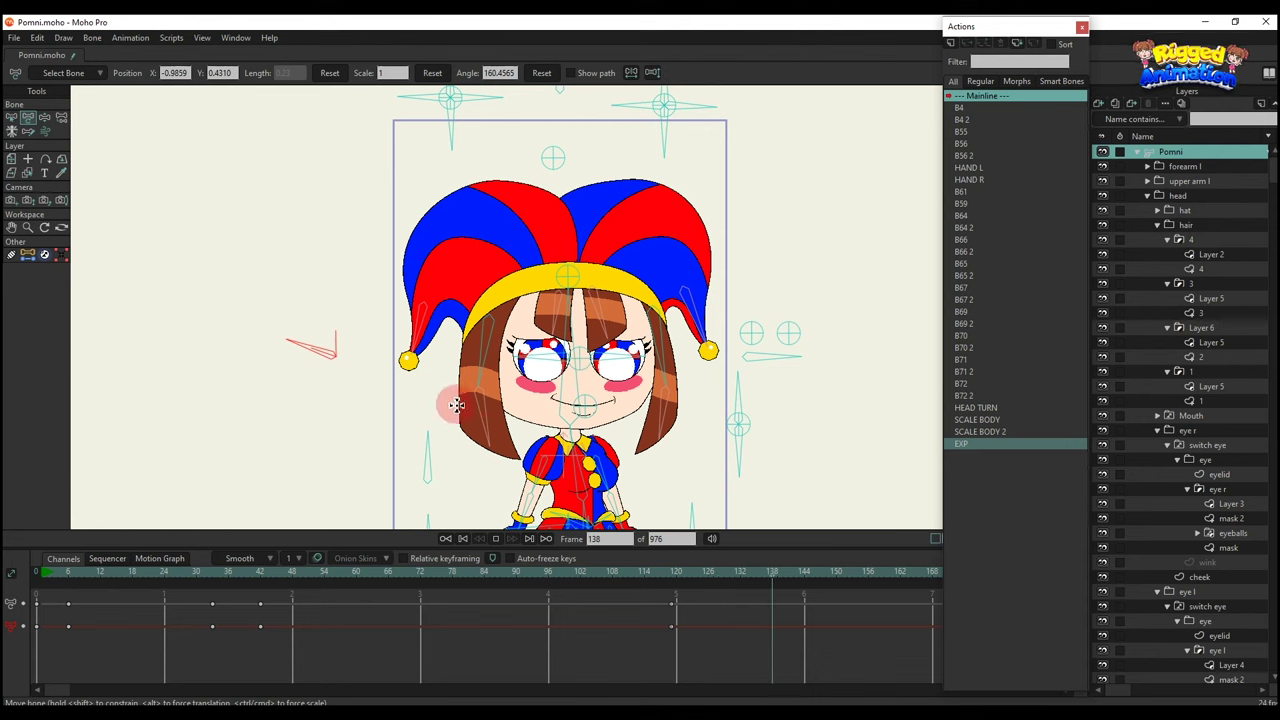
key("space")
left_click(65, 574)
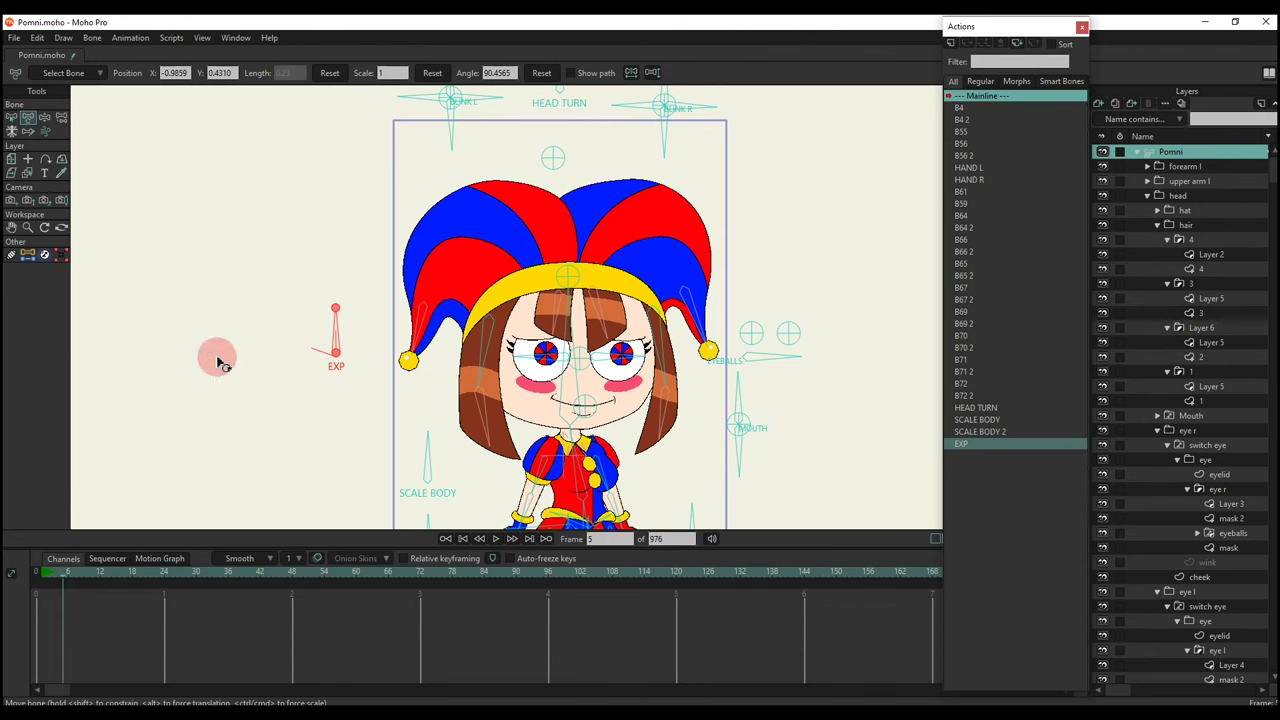